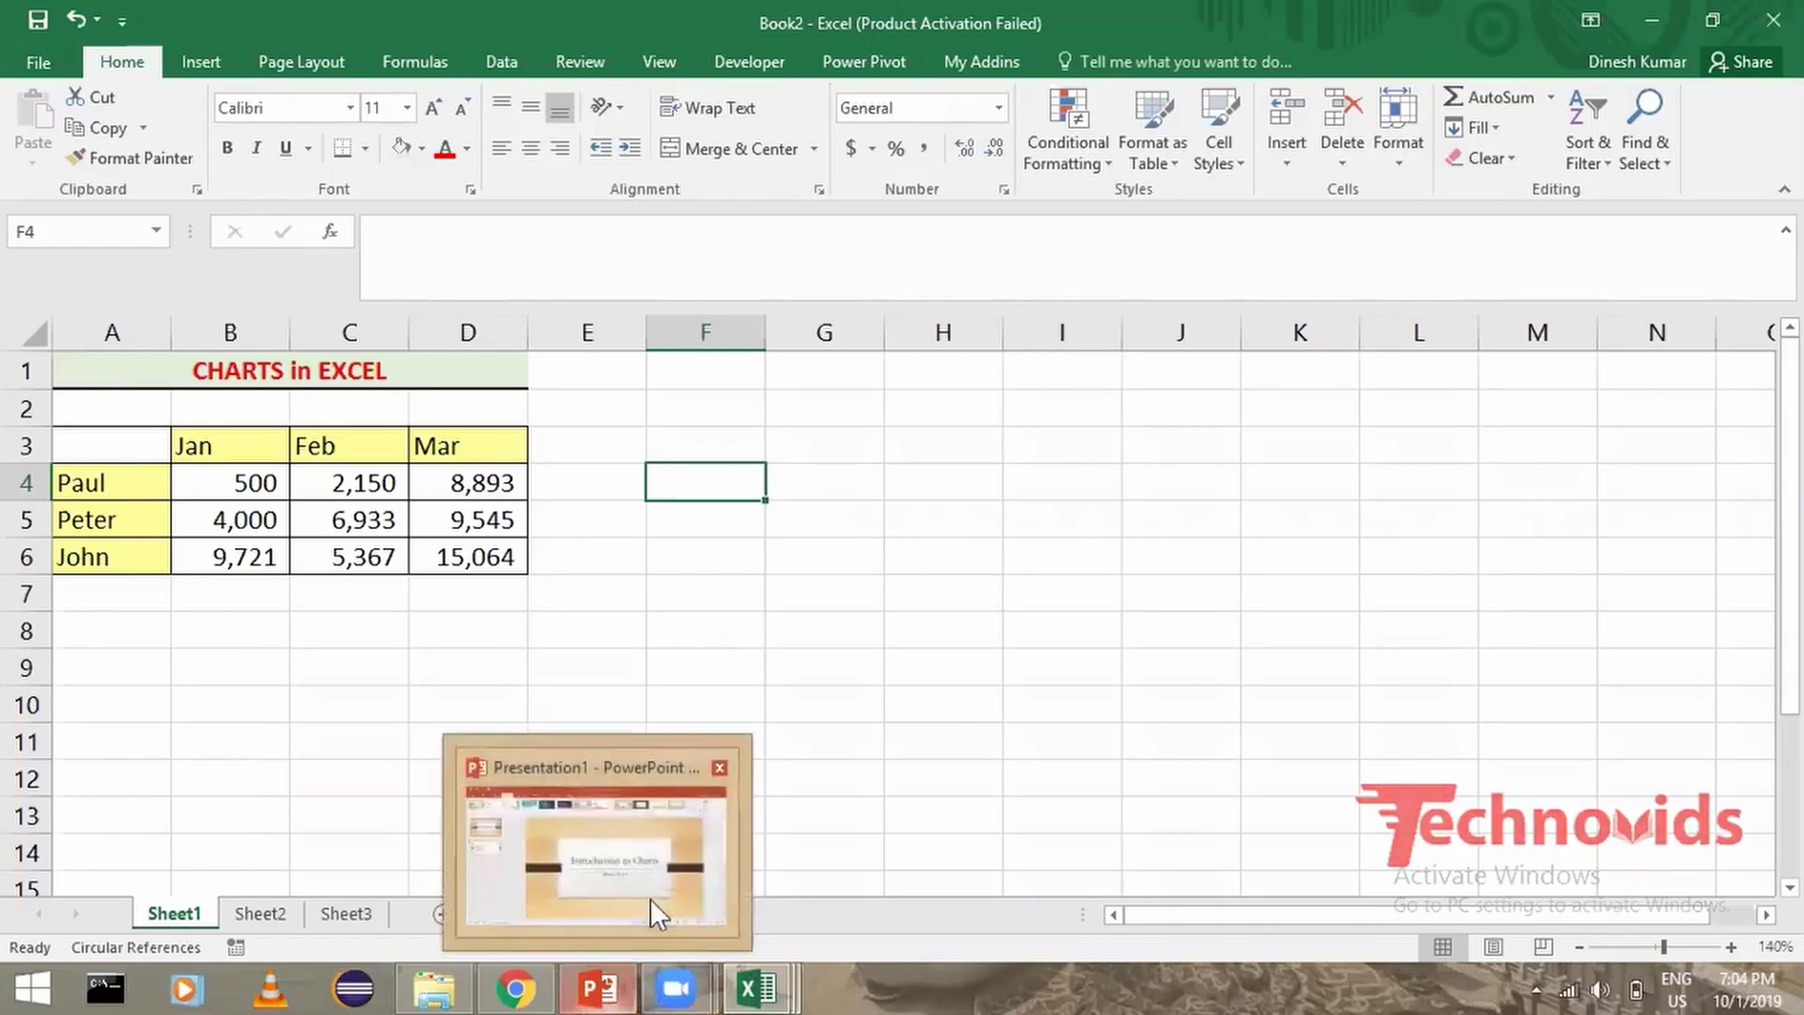
Step: Review the Charts topics slide in the PowerPoint presentation, and return to the Book2 workbook in Excel
left_click(651, 899)
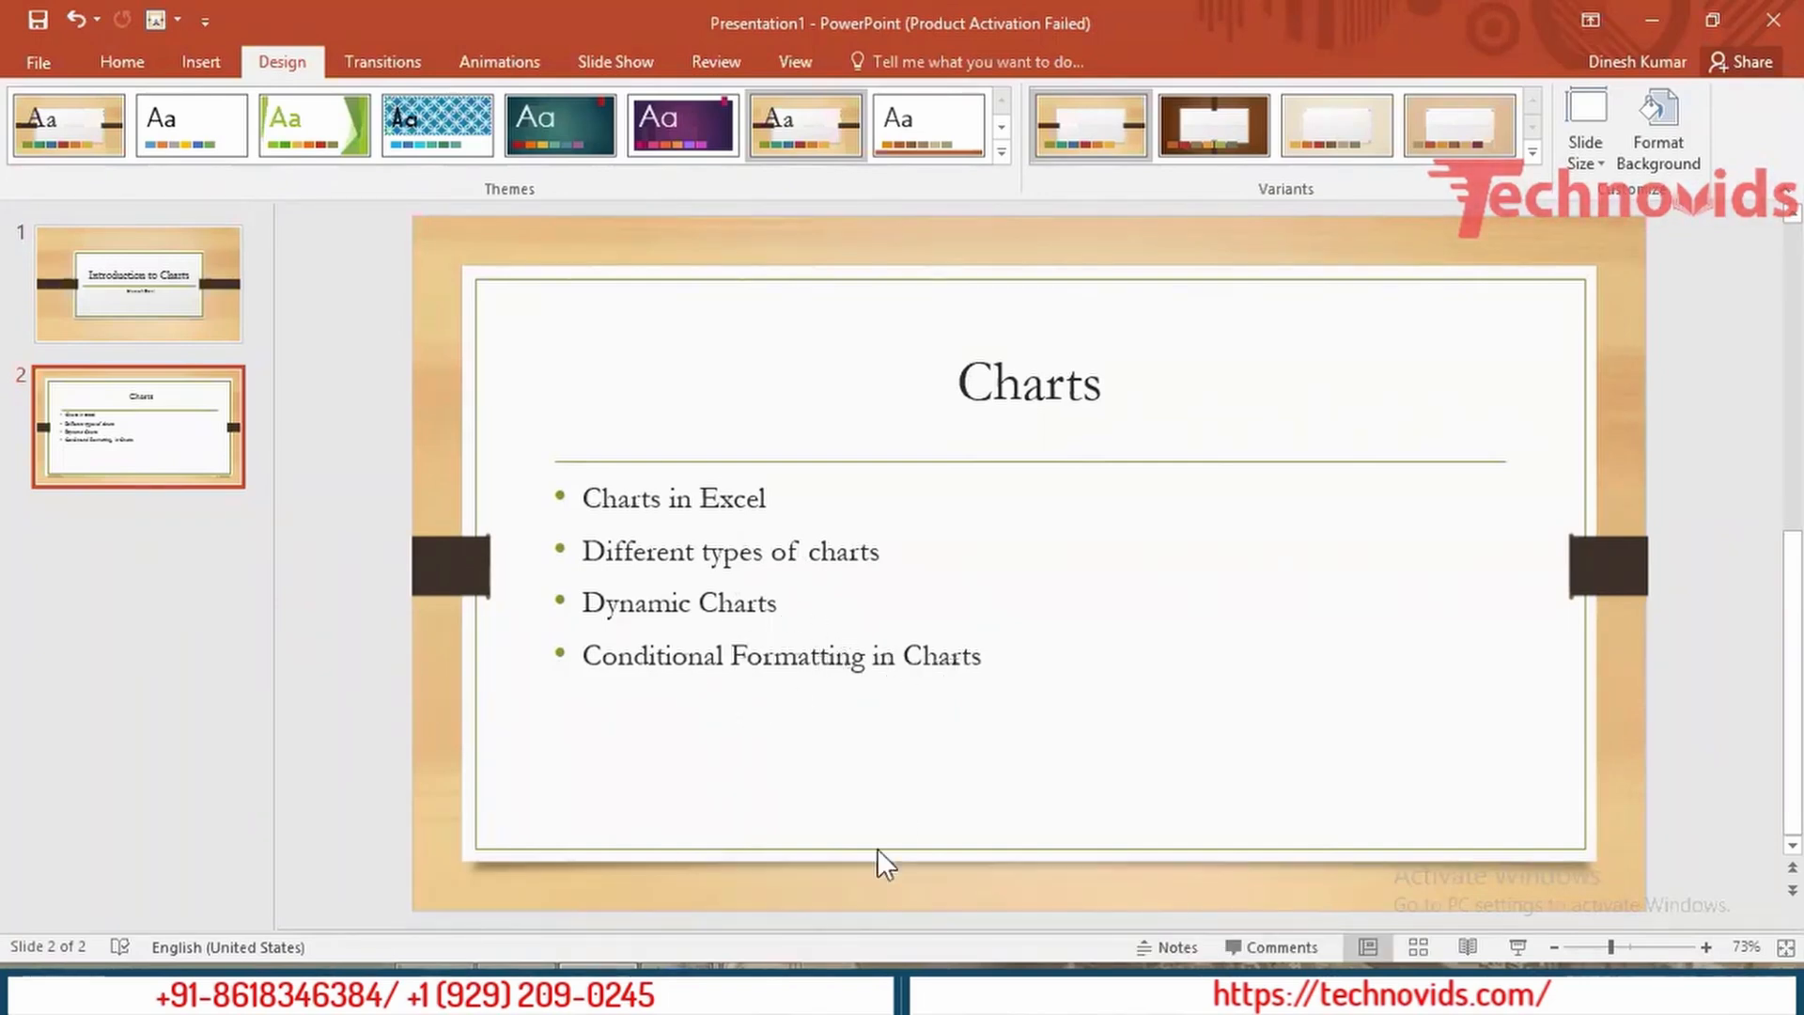
mouse_move(762, 989)
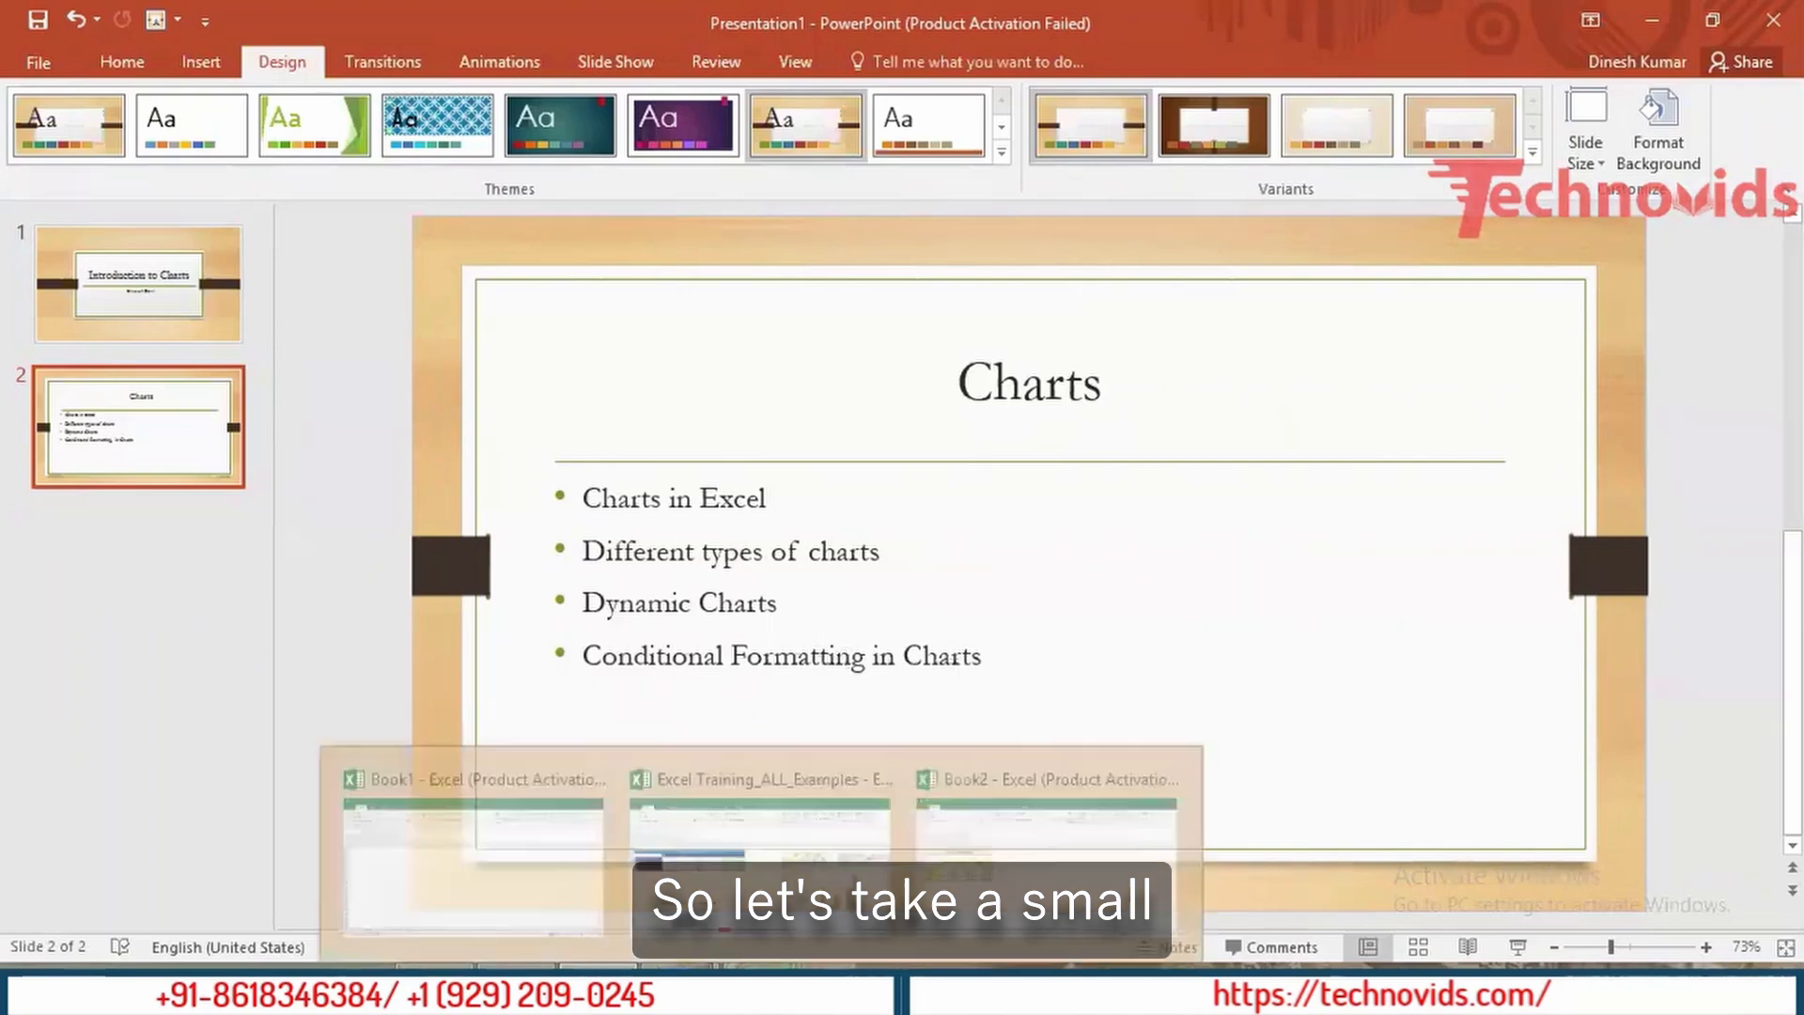
left_click(1024, 881)
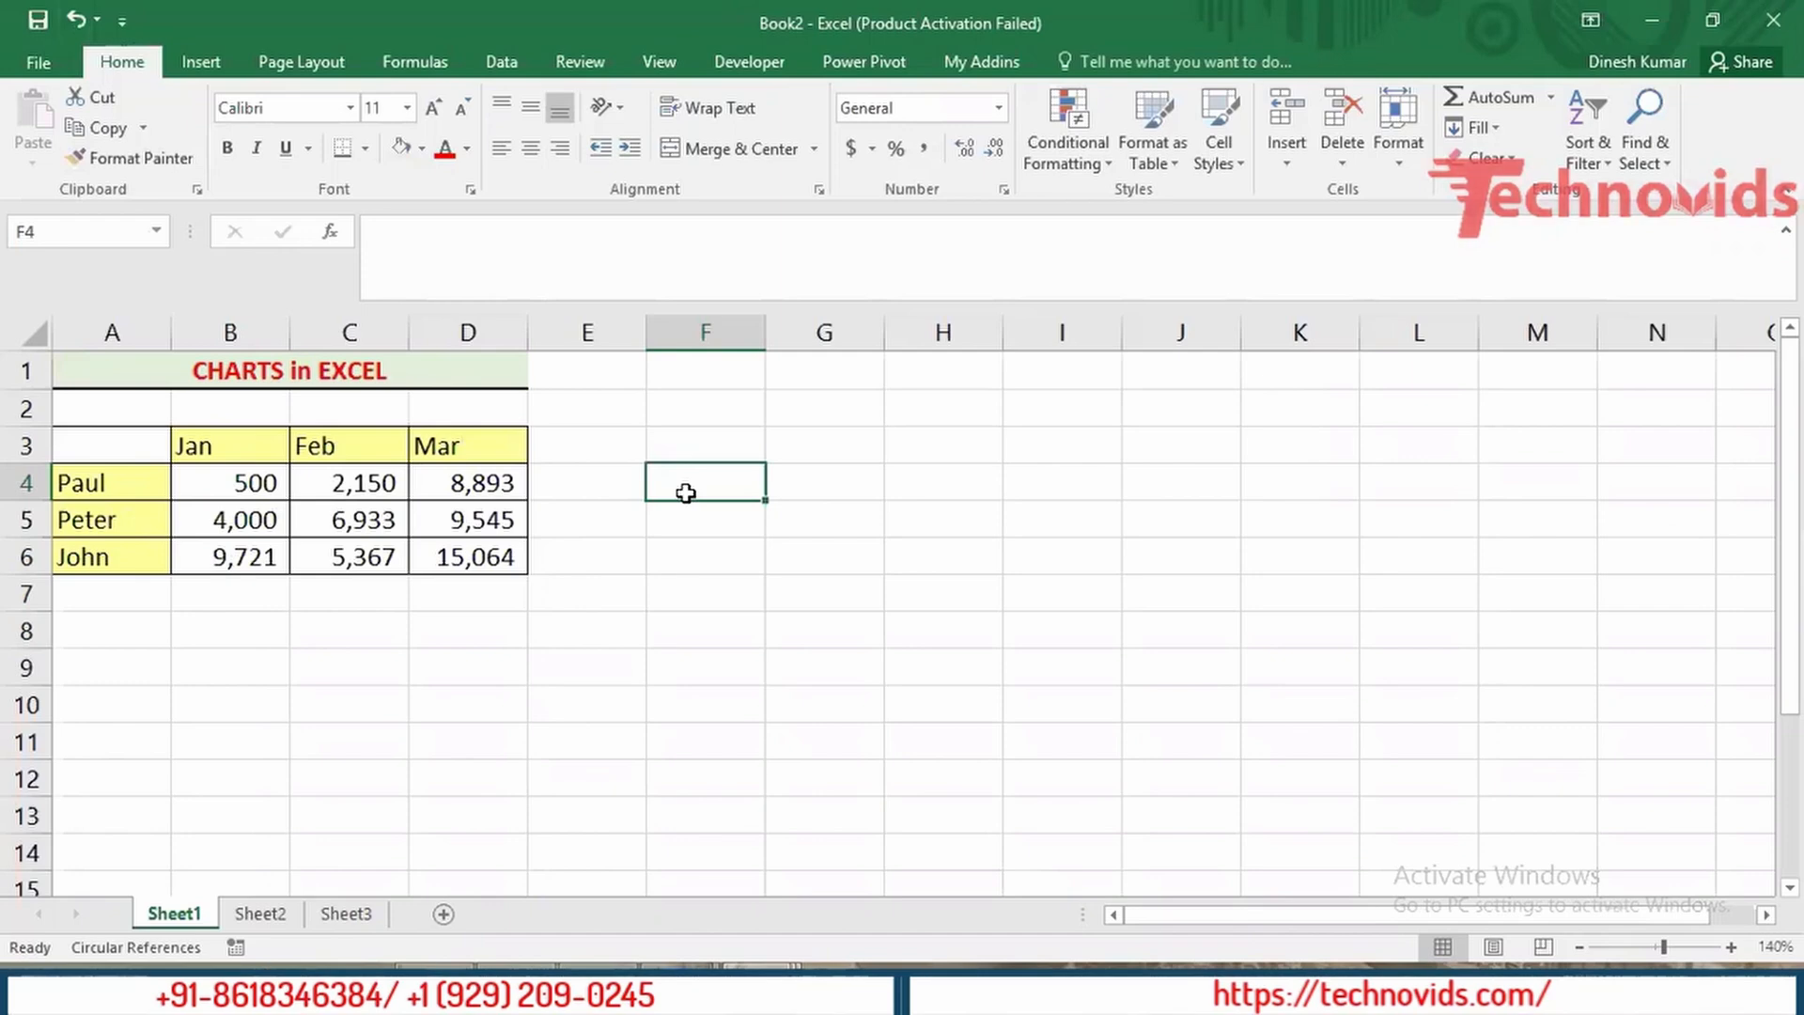
Step: Insert a 2-D clustered column chart from the monthly data in A3:D6
left_click(206, 62)
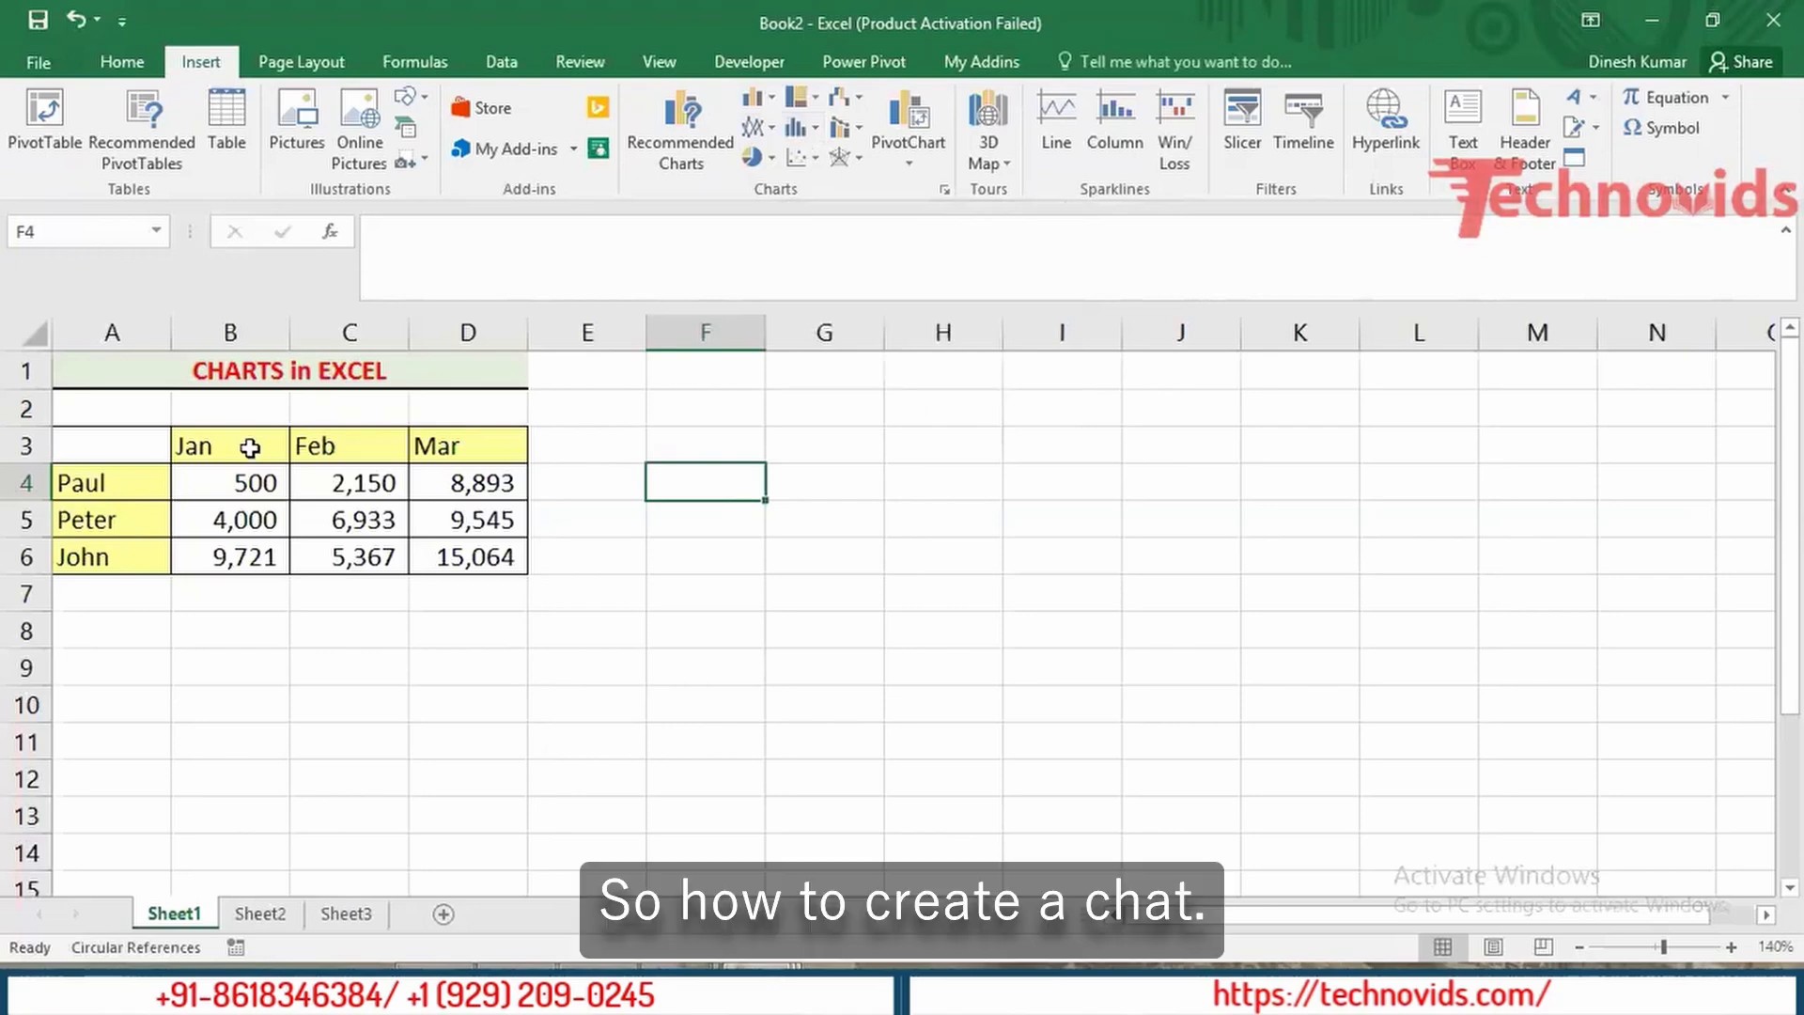
left_click_drag(151, 445, 468, 446)
key("shift+Down")
key("shift+Down")
key("shift+Down")
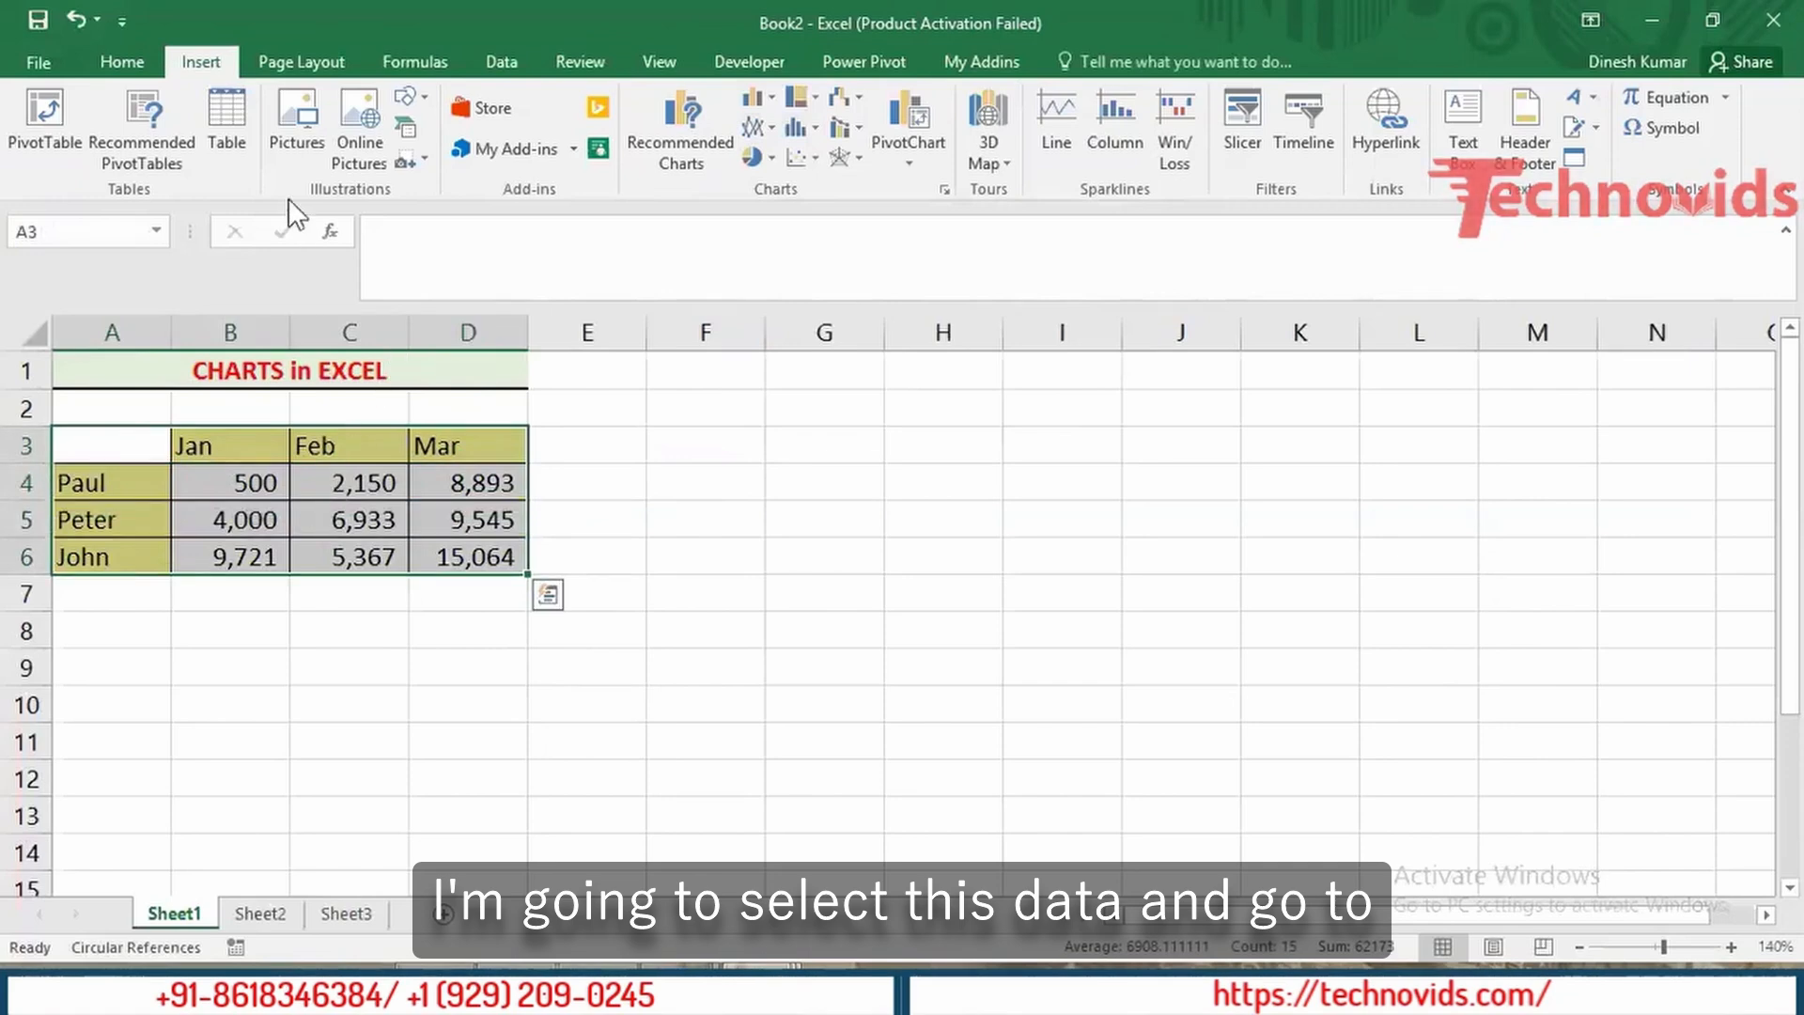
left_click(770, 99)
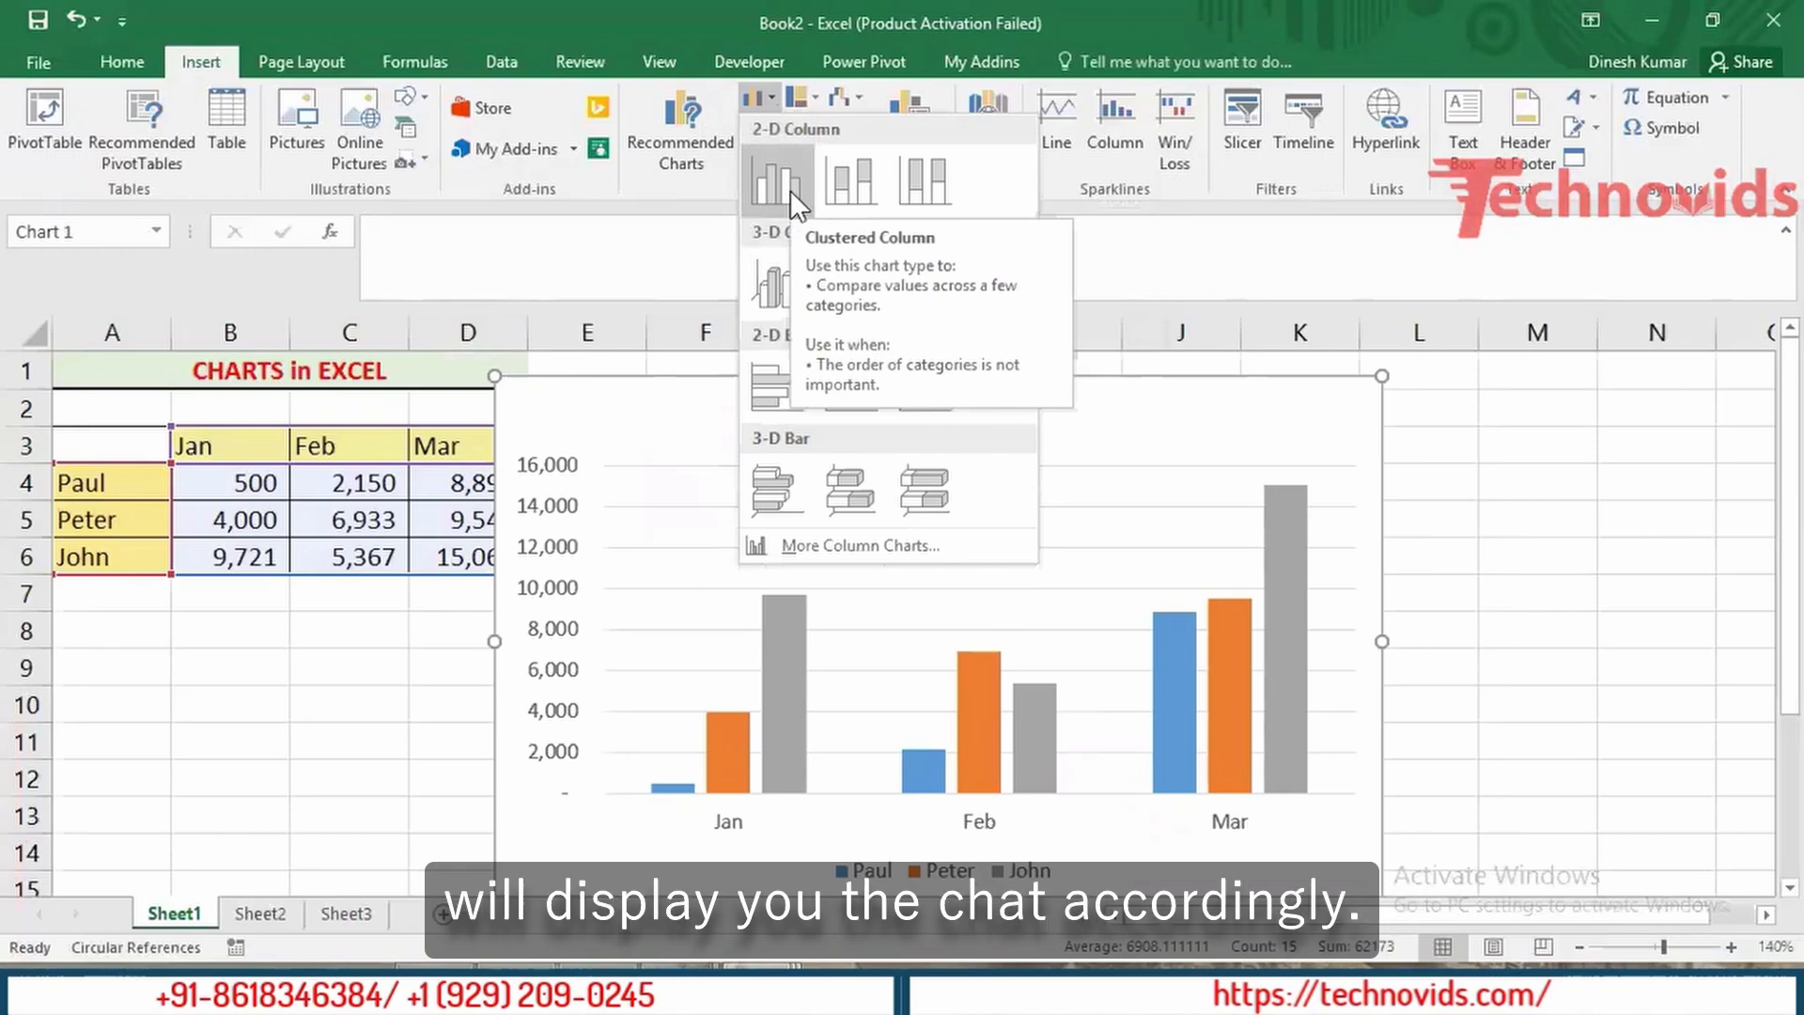
left_click(791, 190)
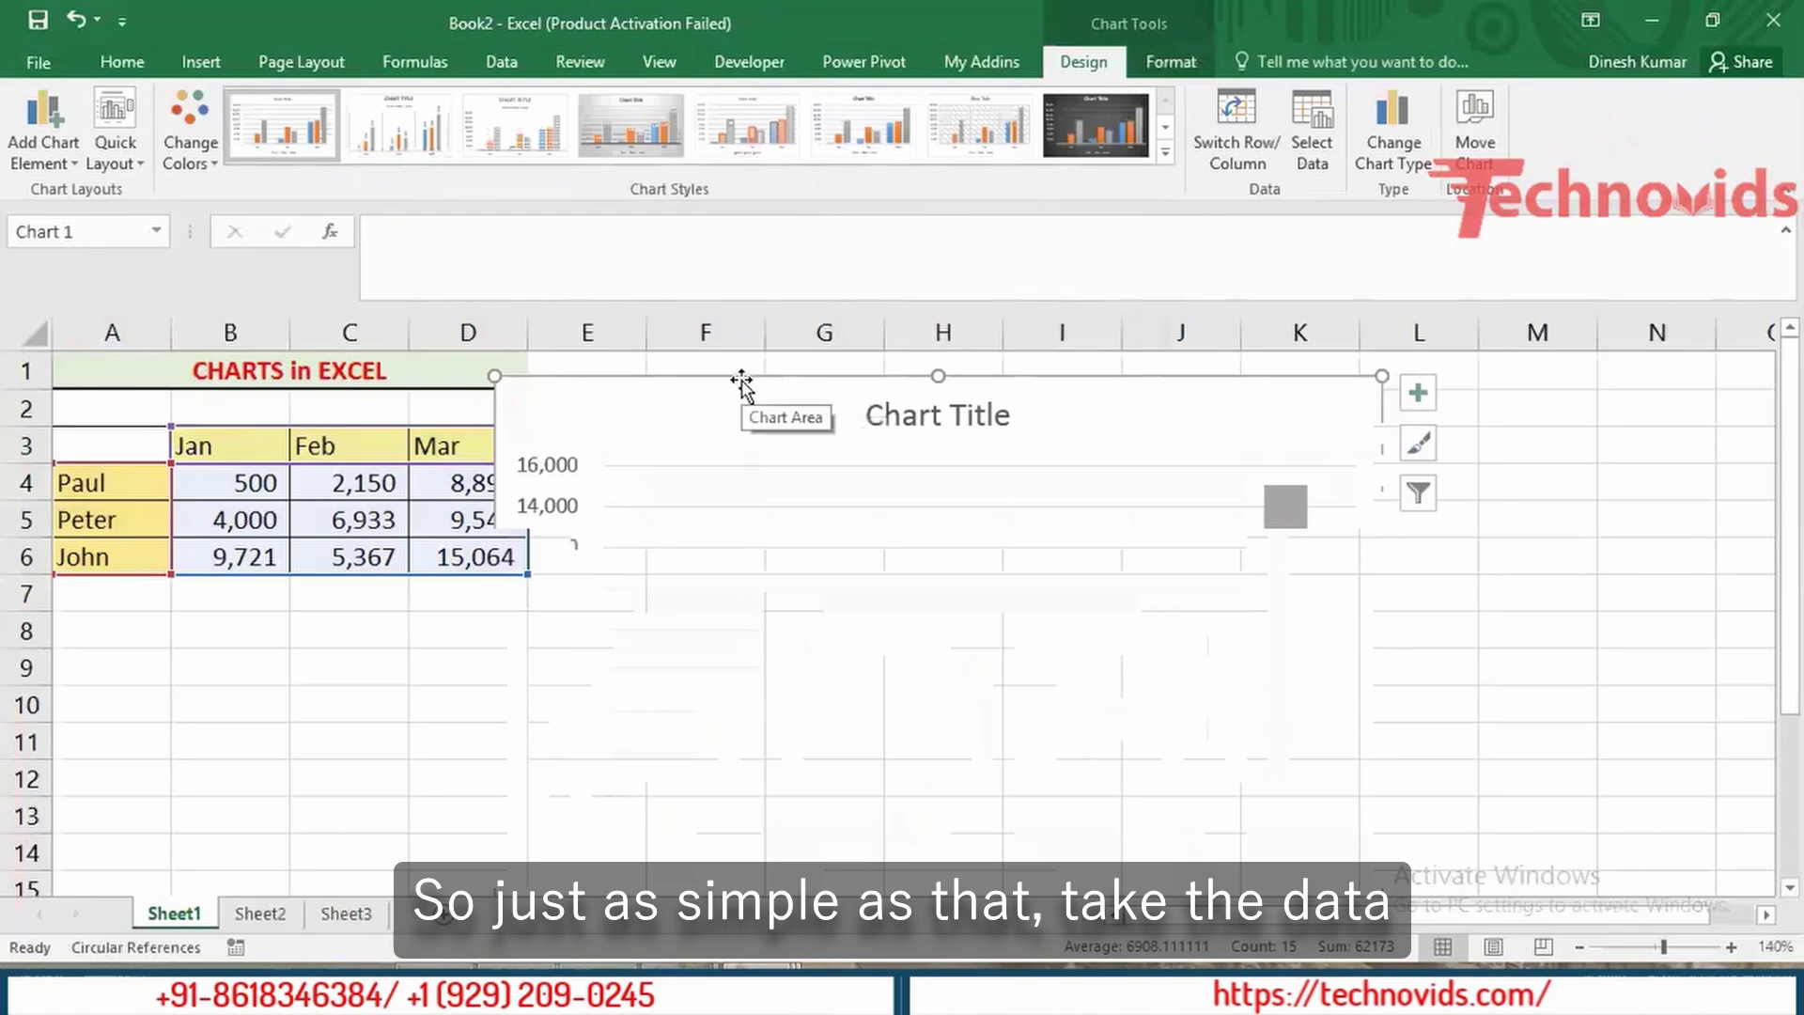
Step: Shrink the column chart and place it beside the data table, spanning about columns F to K and rows 2 to 13
left_click_drag(742, 383, 817, 378)
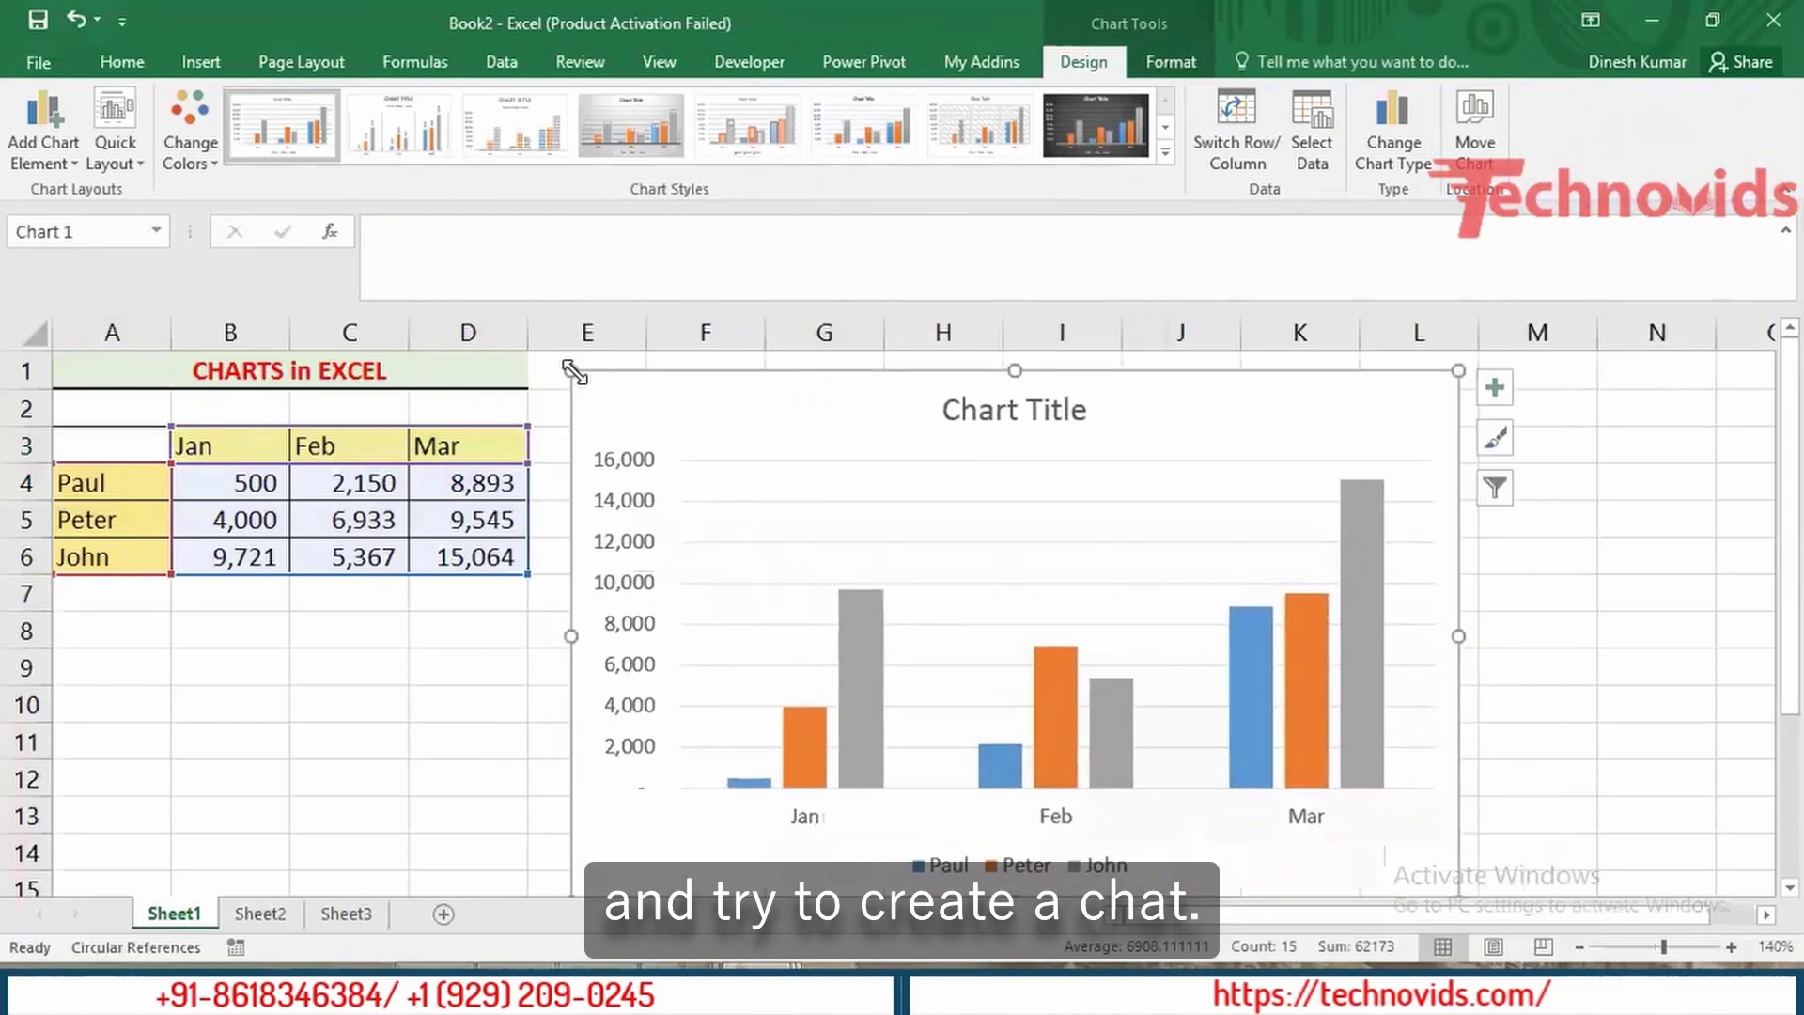
left_click_drag(573, 371, 724, 470)
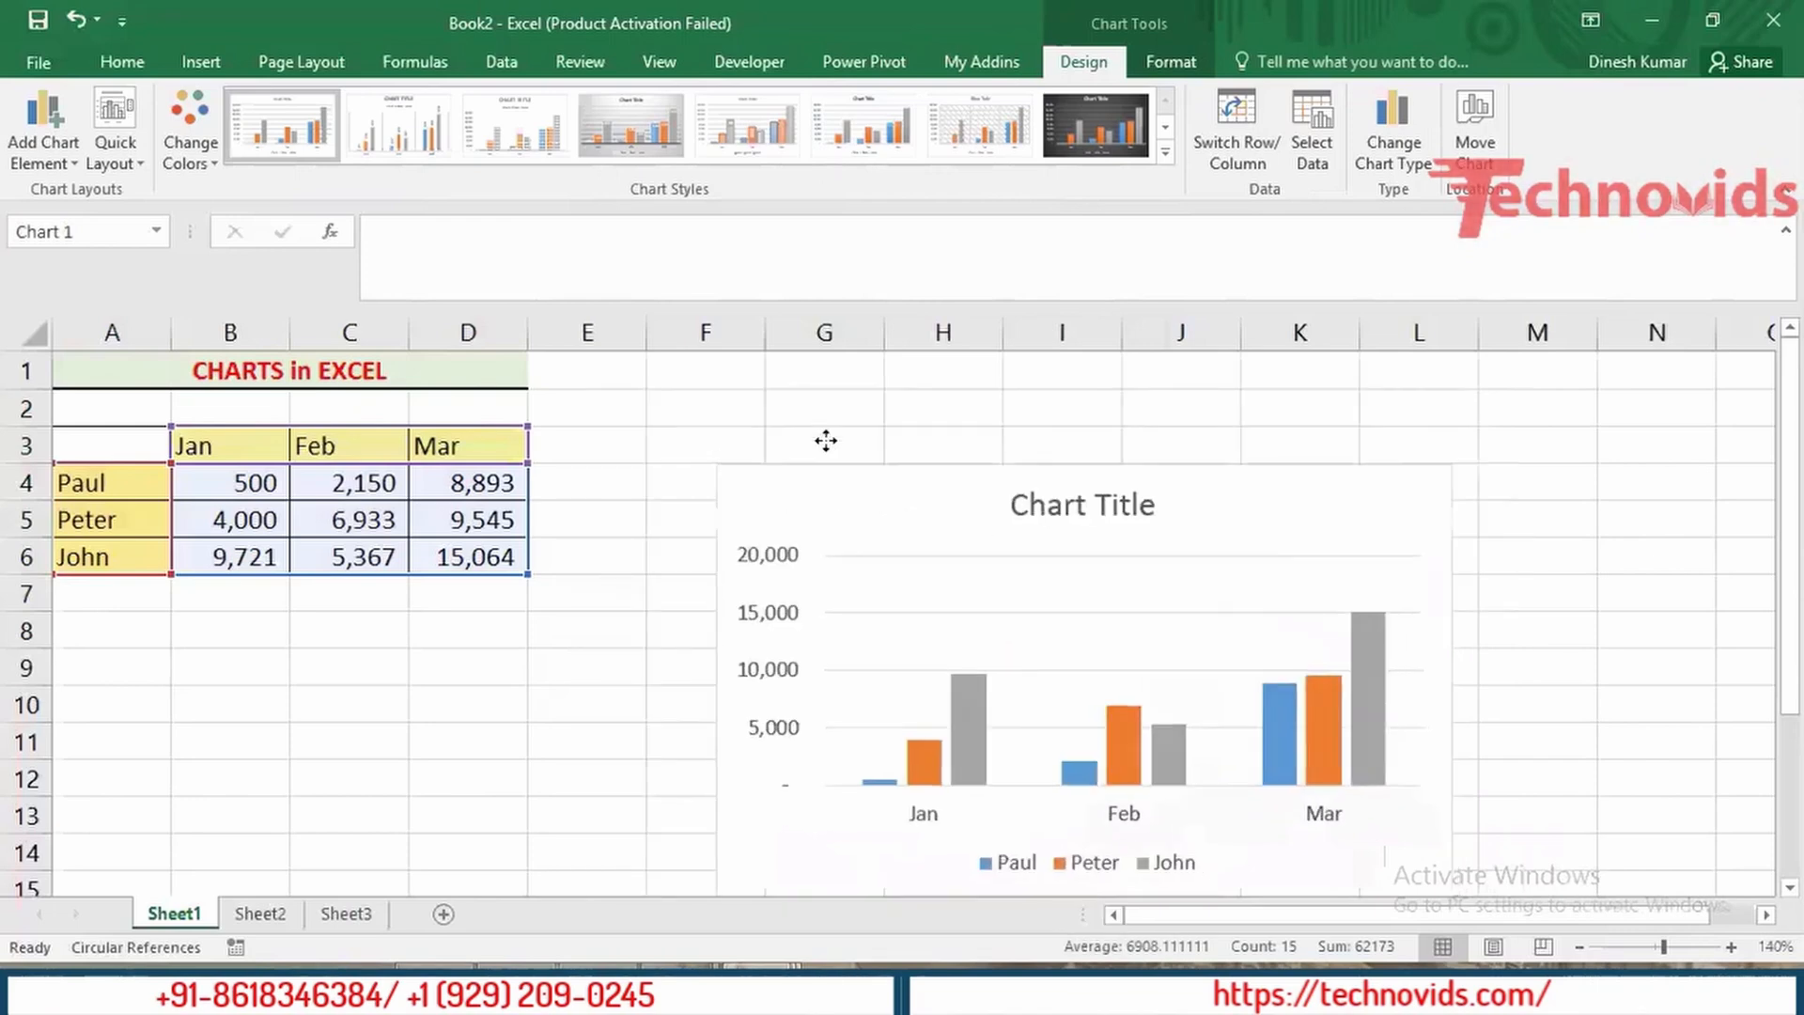
left_click_drag(826, 441, 775, 387)
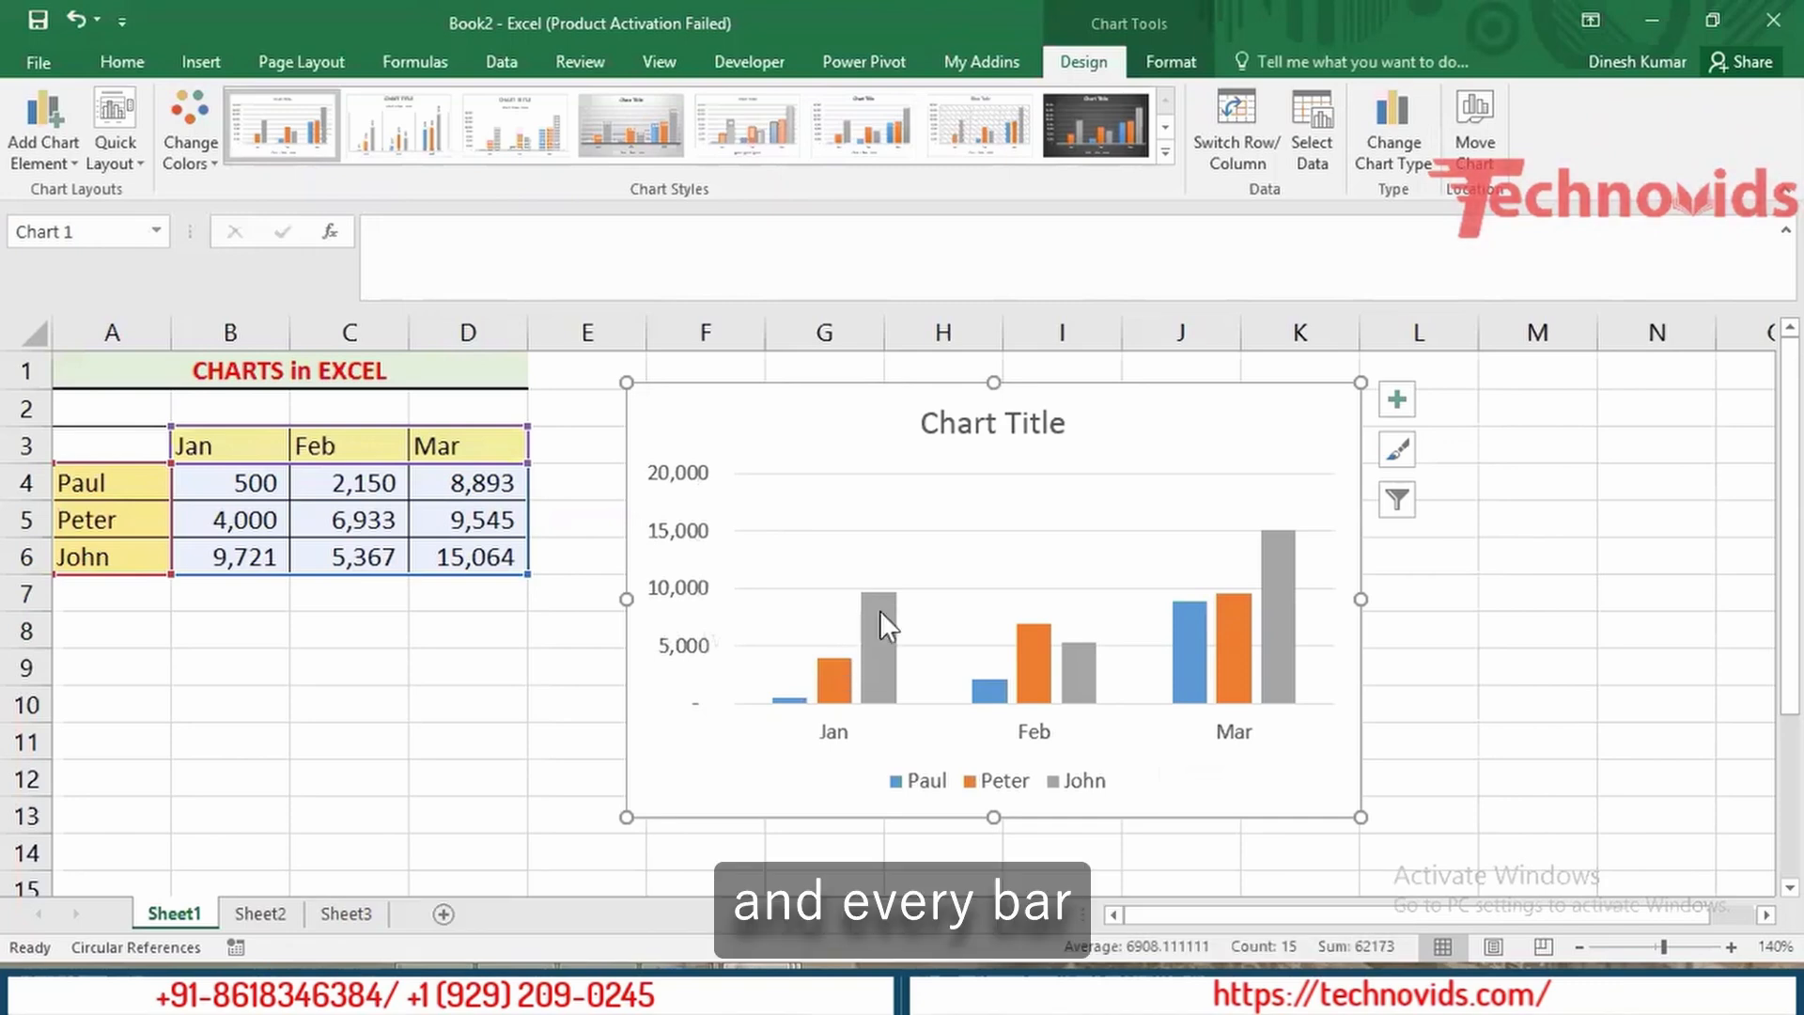
Step: Examine the chart's bars and legend along with the available chart elements, including the placement options for the chart title
mouse_move(877, 611)
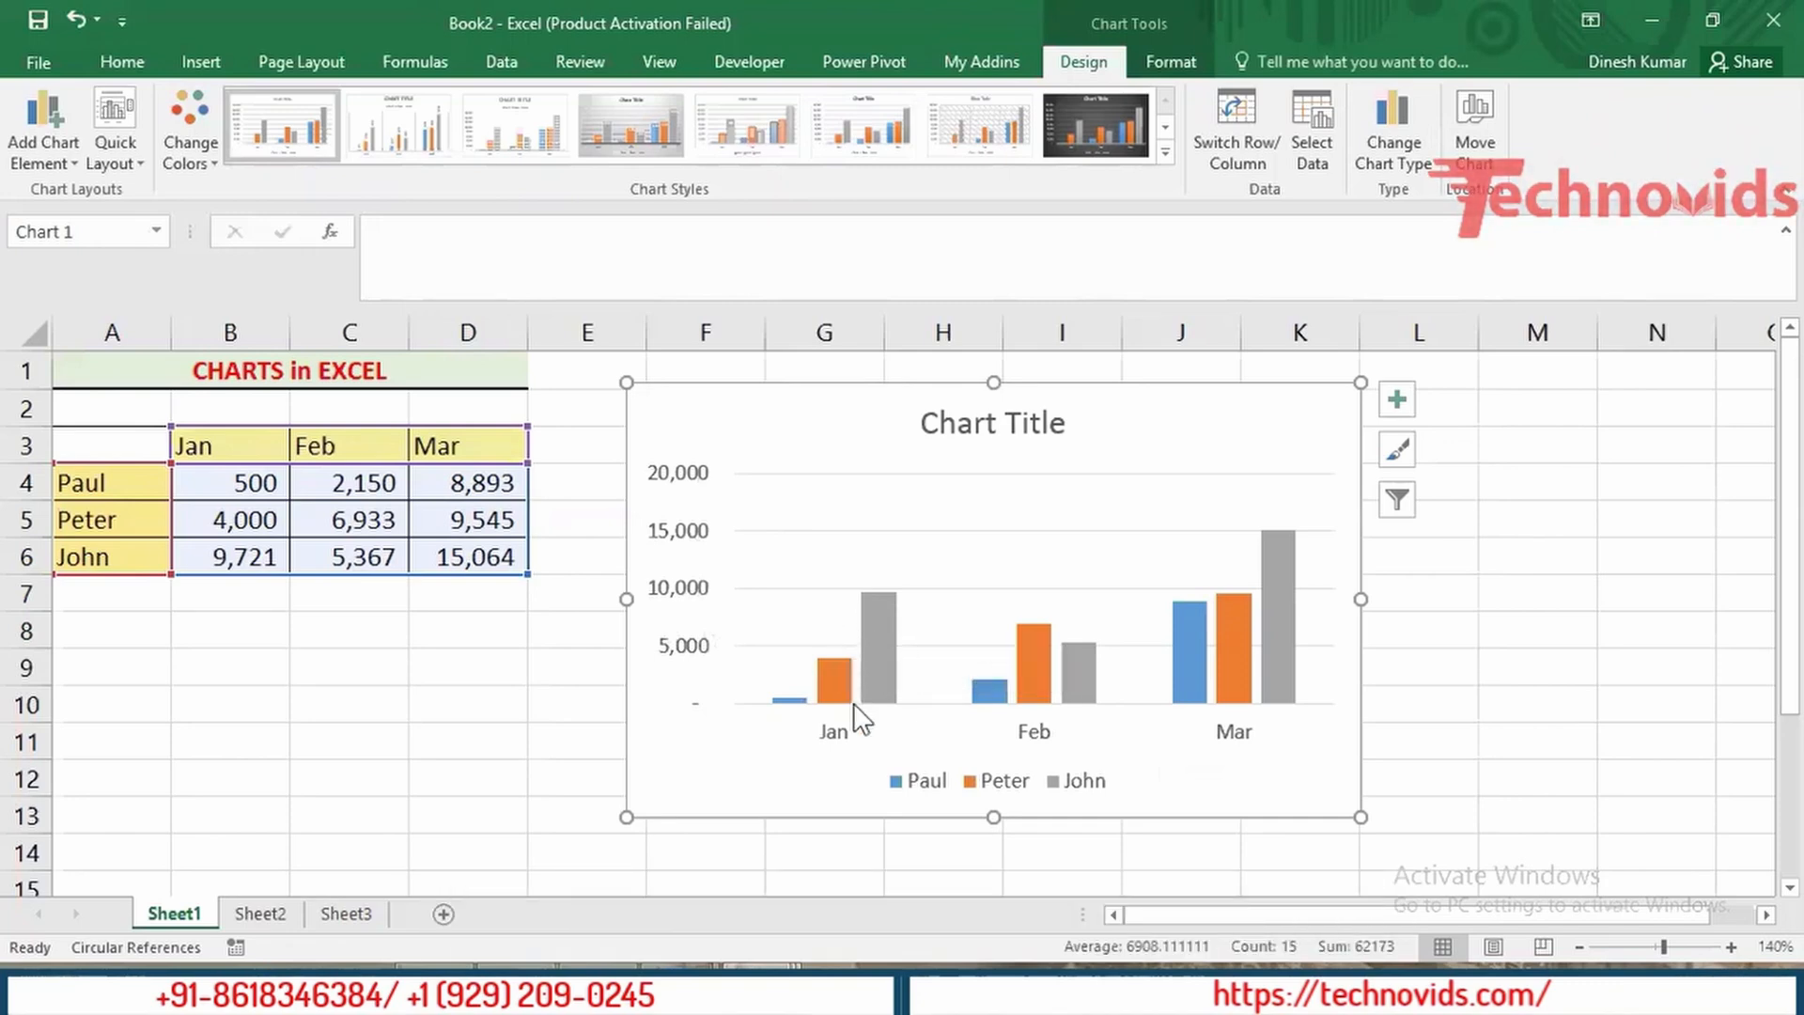
left_click(983, 782)
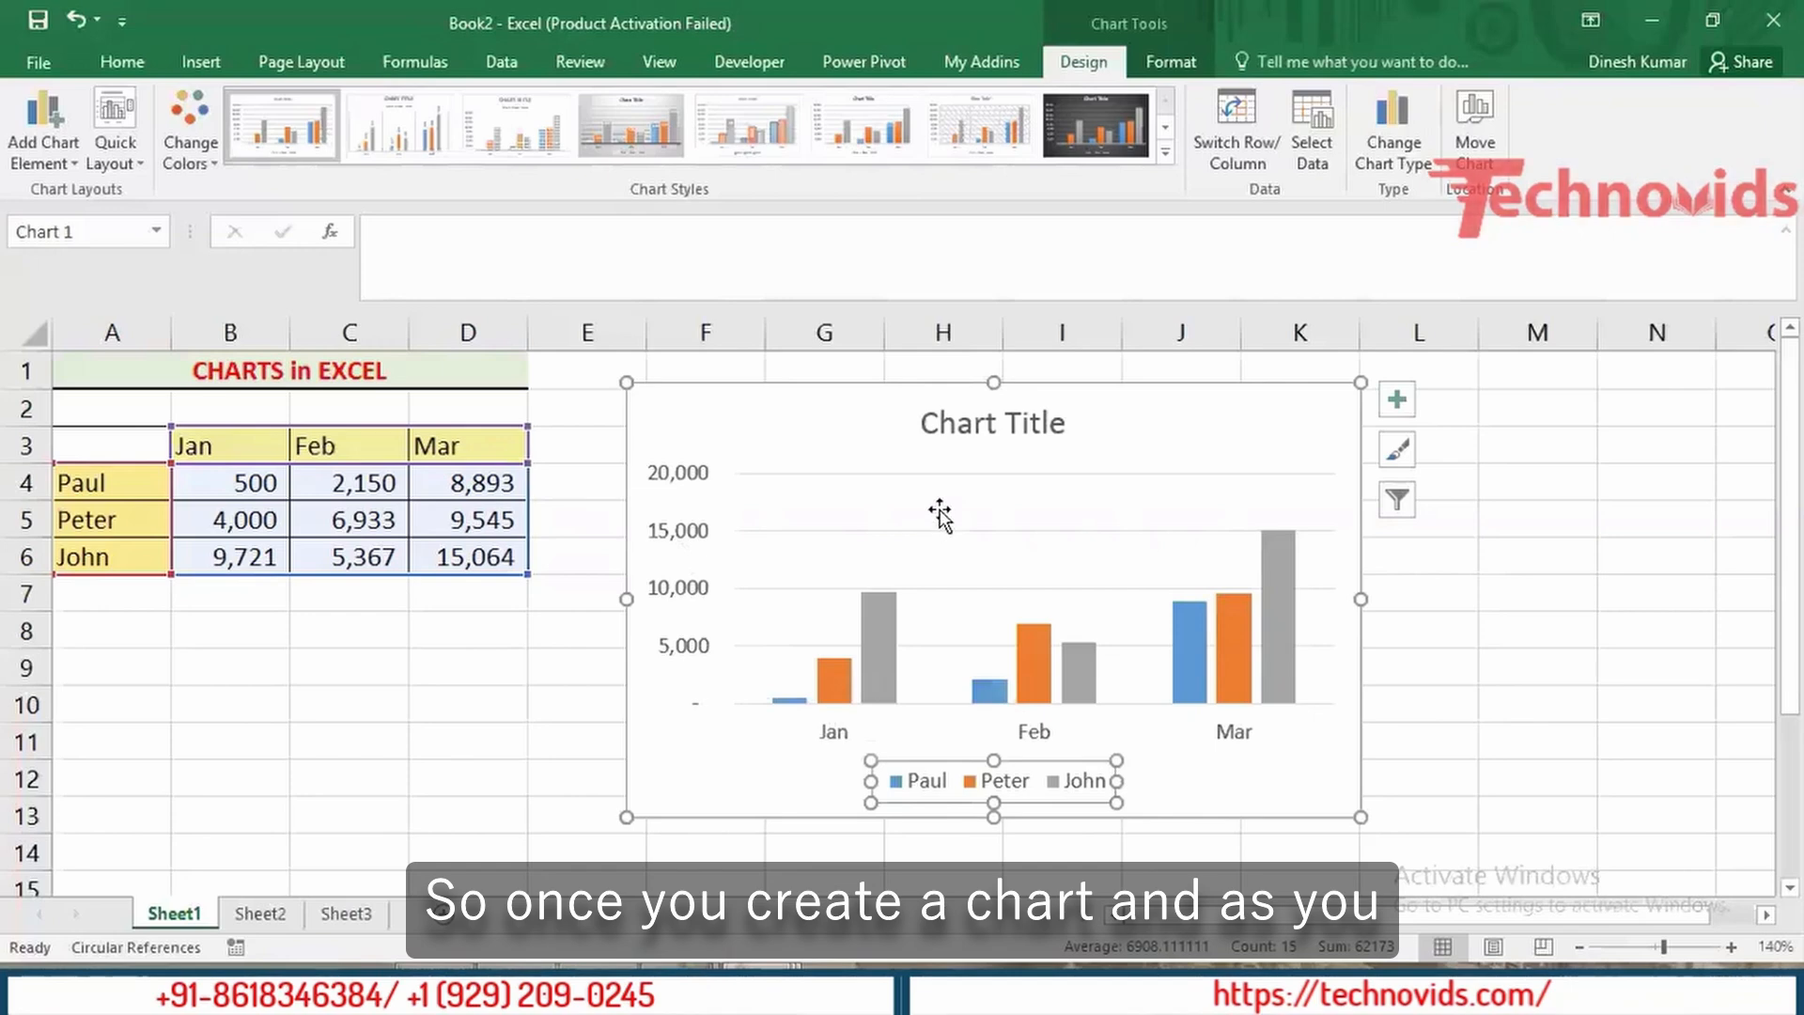
left_click(1077, 384)
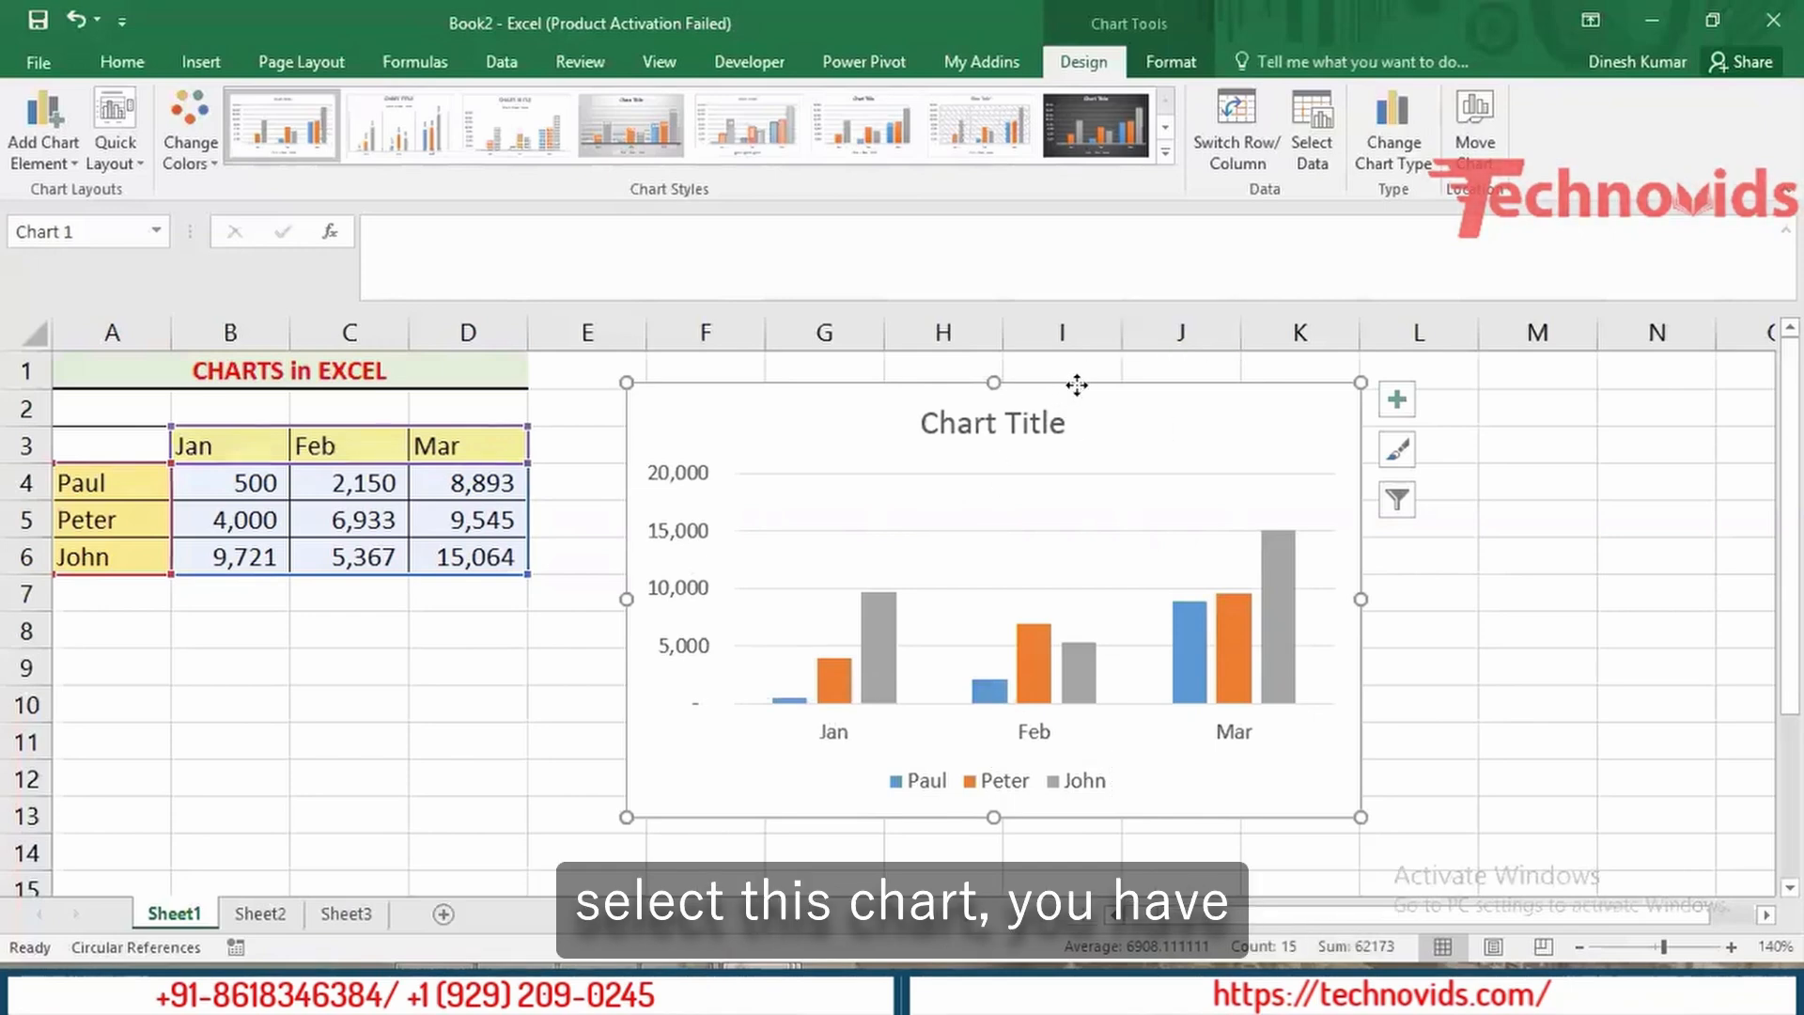
left_click(1163, 66)
left_click(1103, 60)
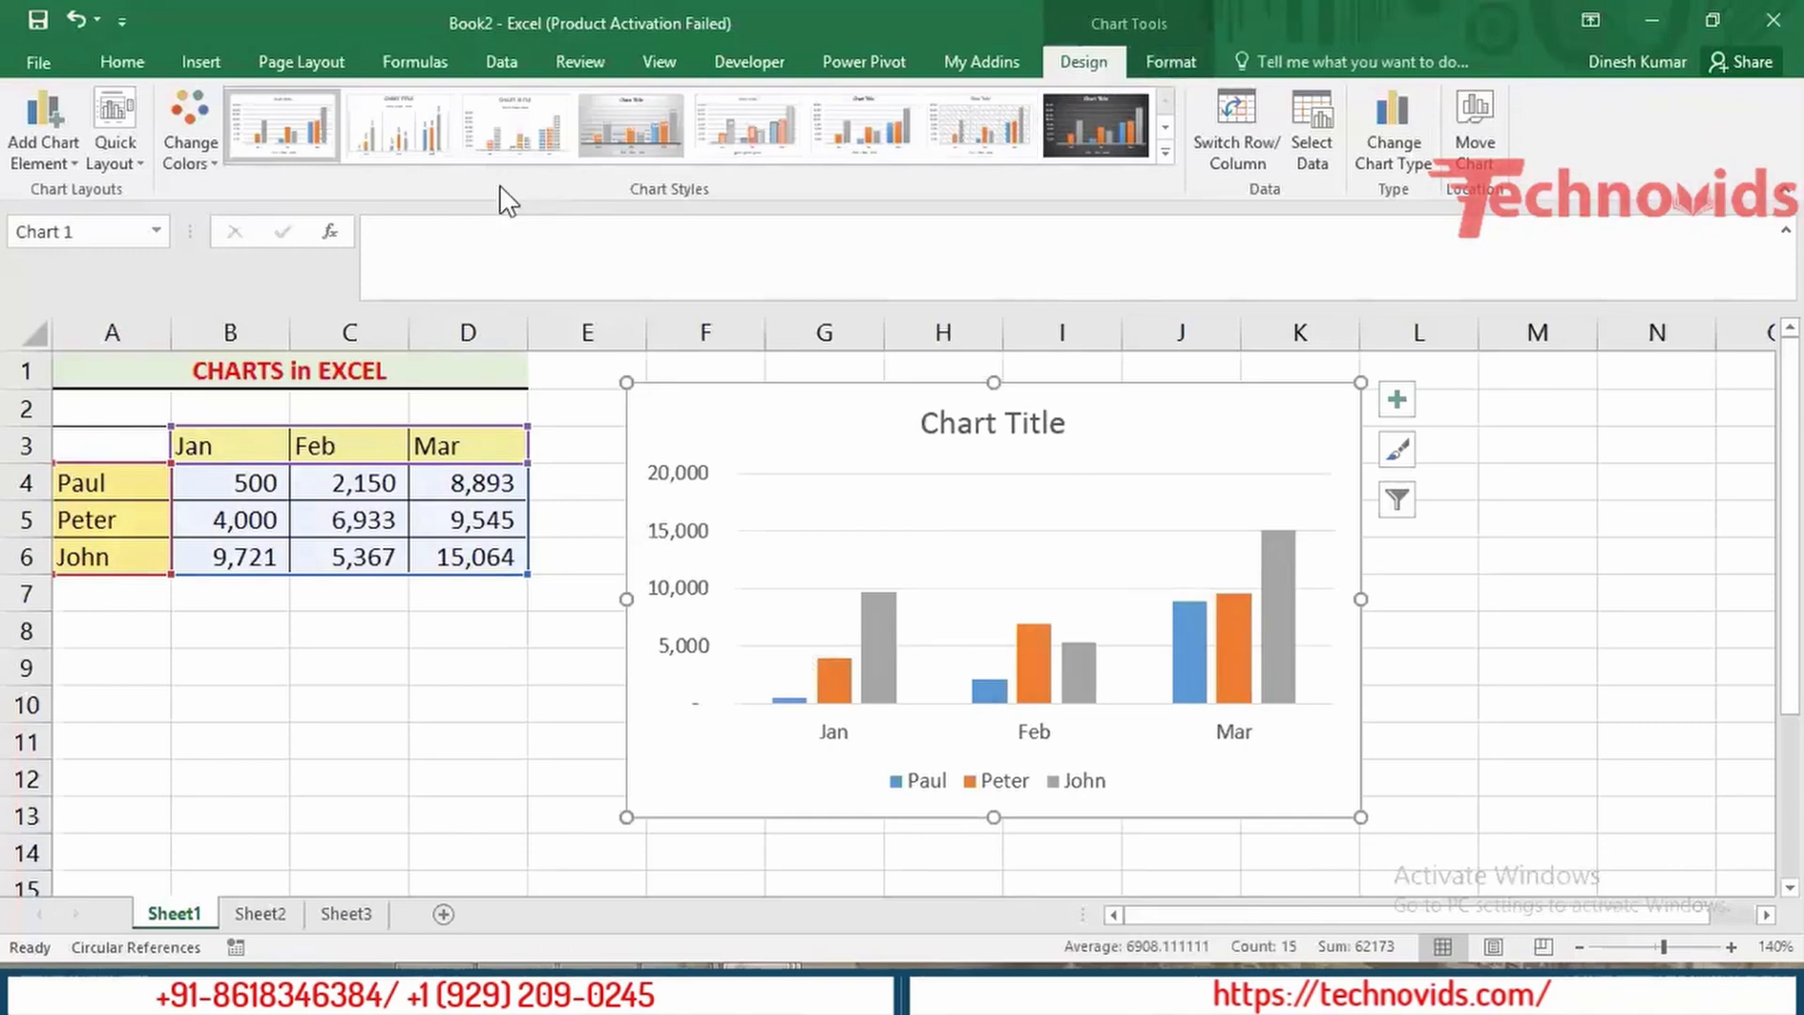
left_click(69, 161)
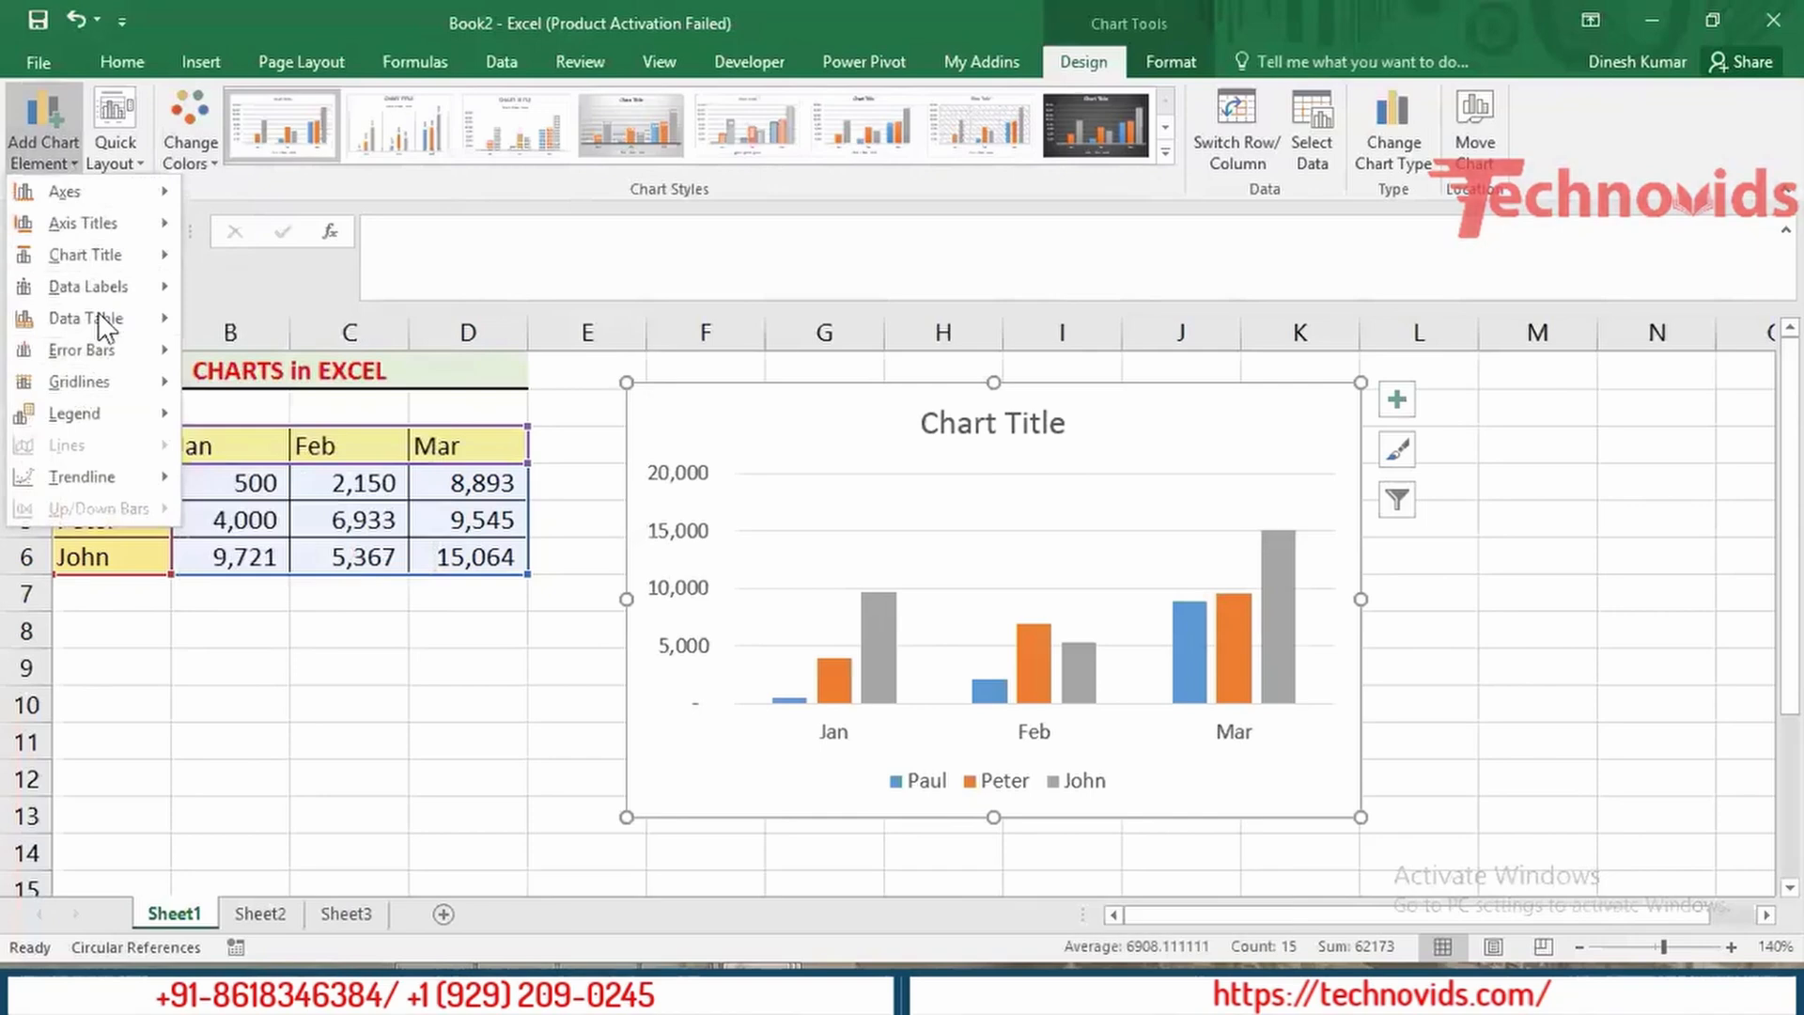
left_click(809, 528)
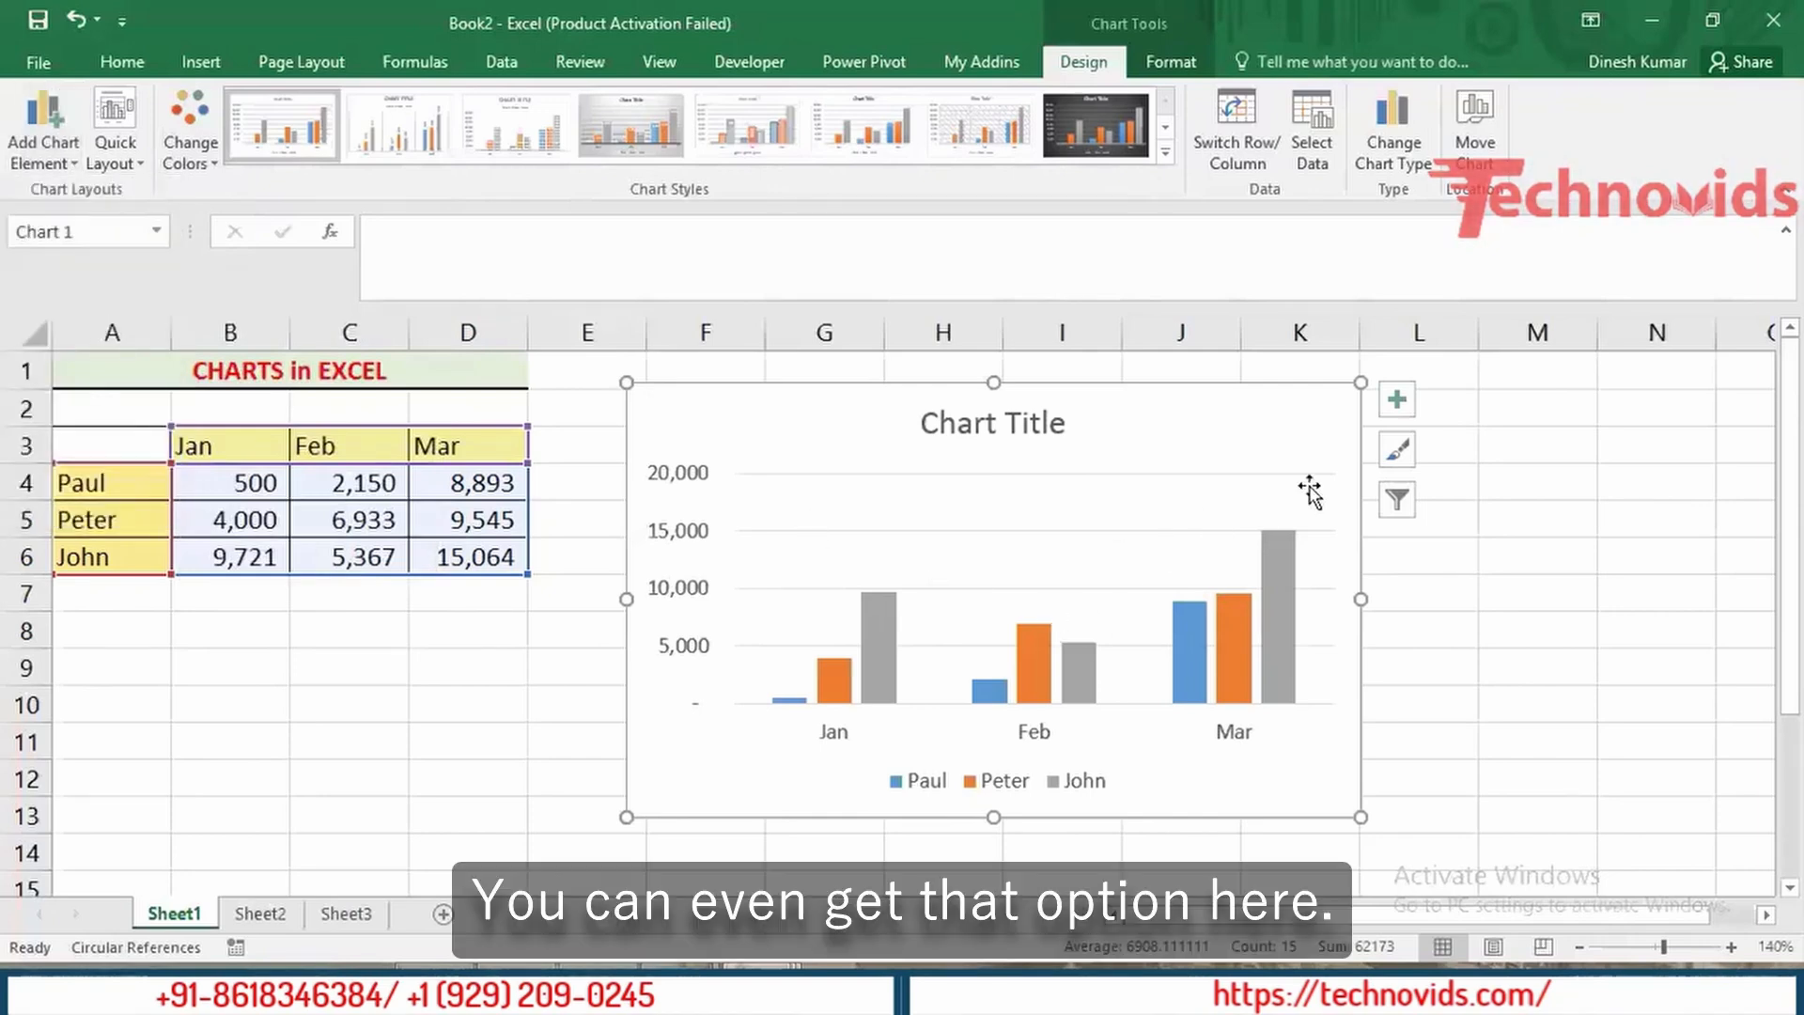
left_click(1397, 396)
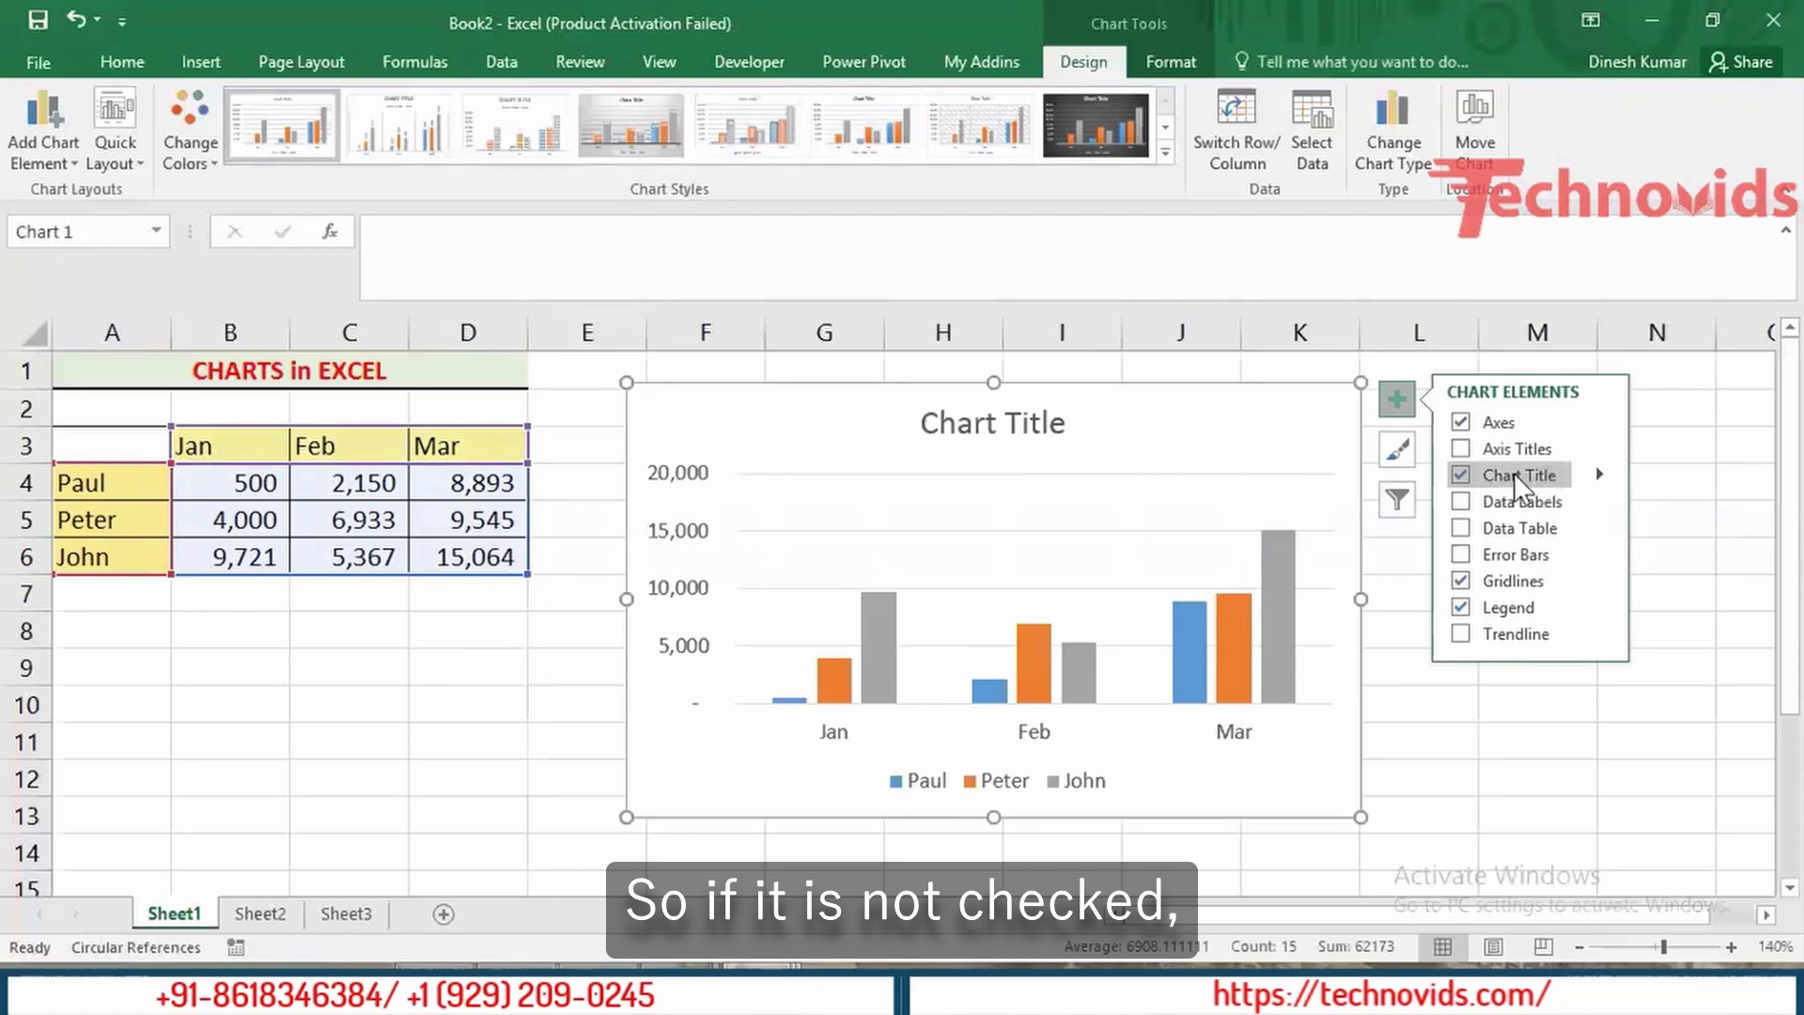
left_click(1603, 475)
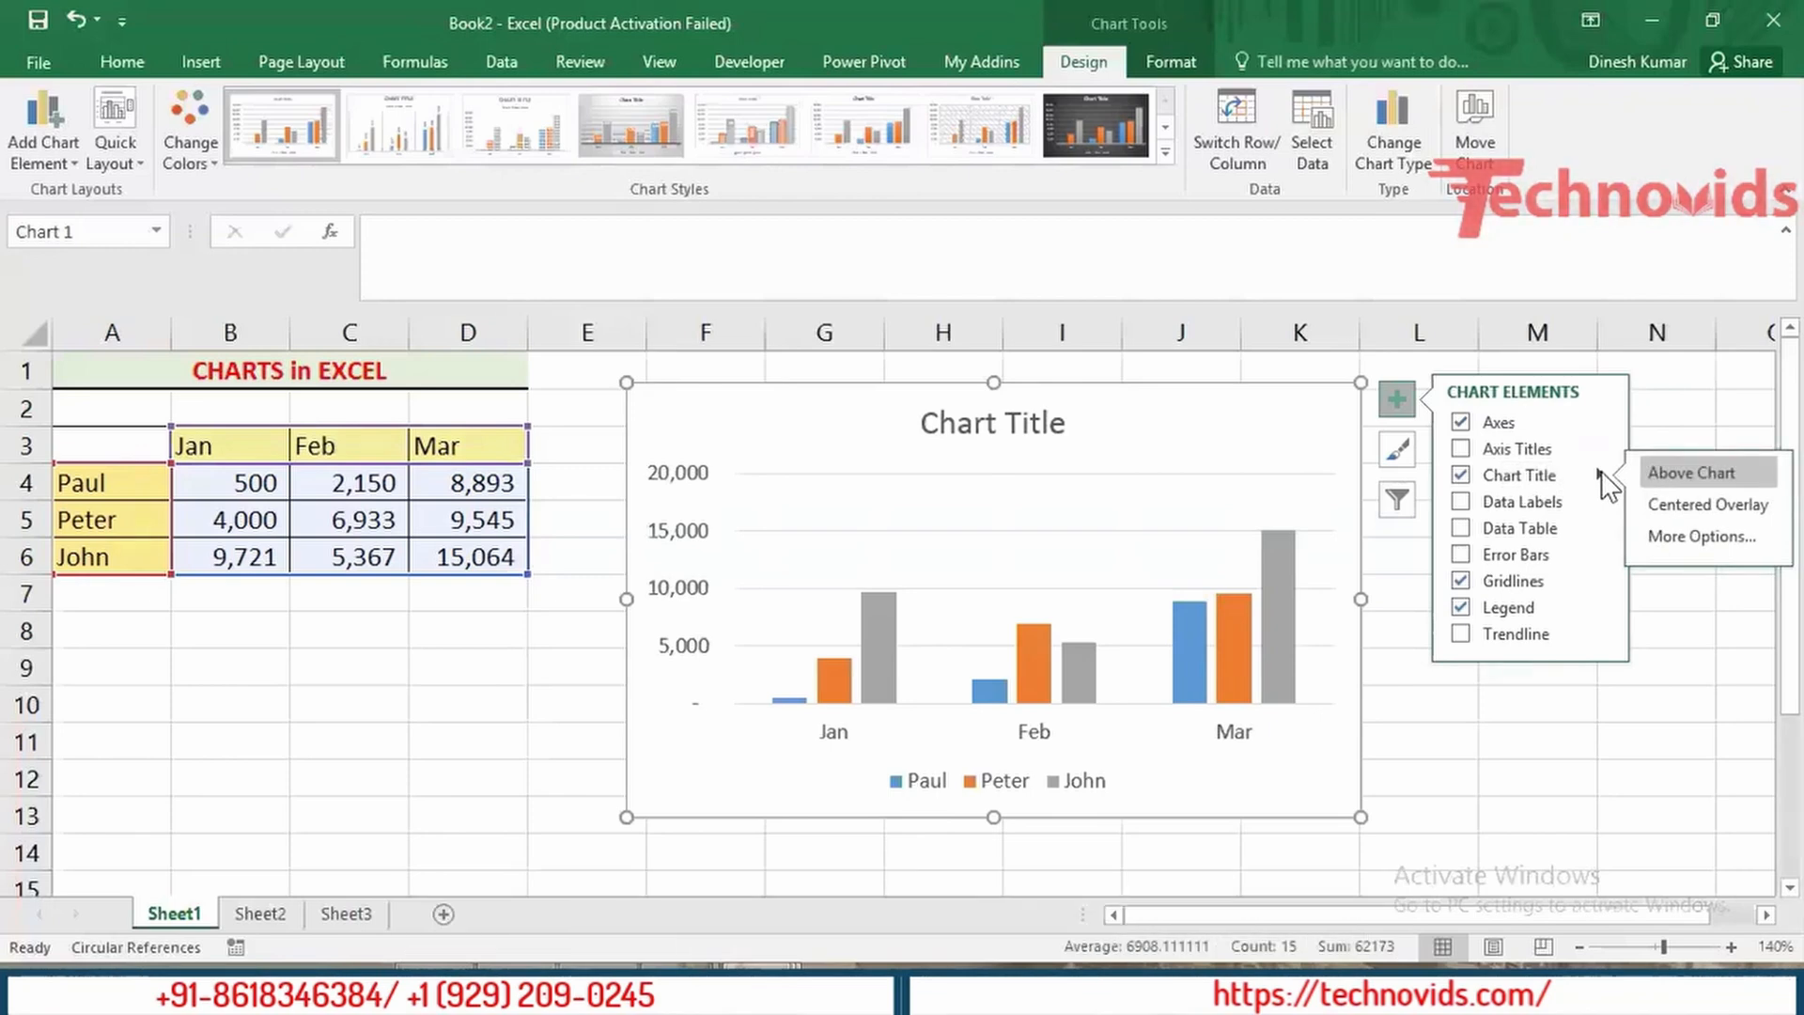
key("Escape")
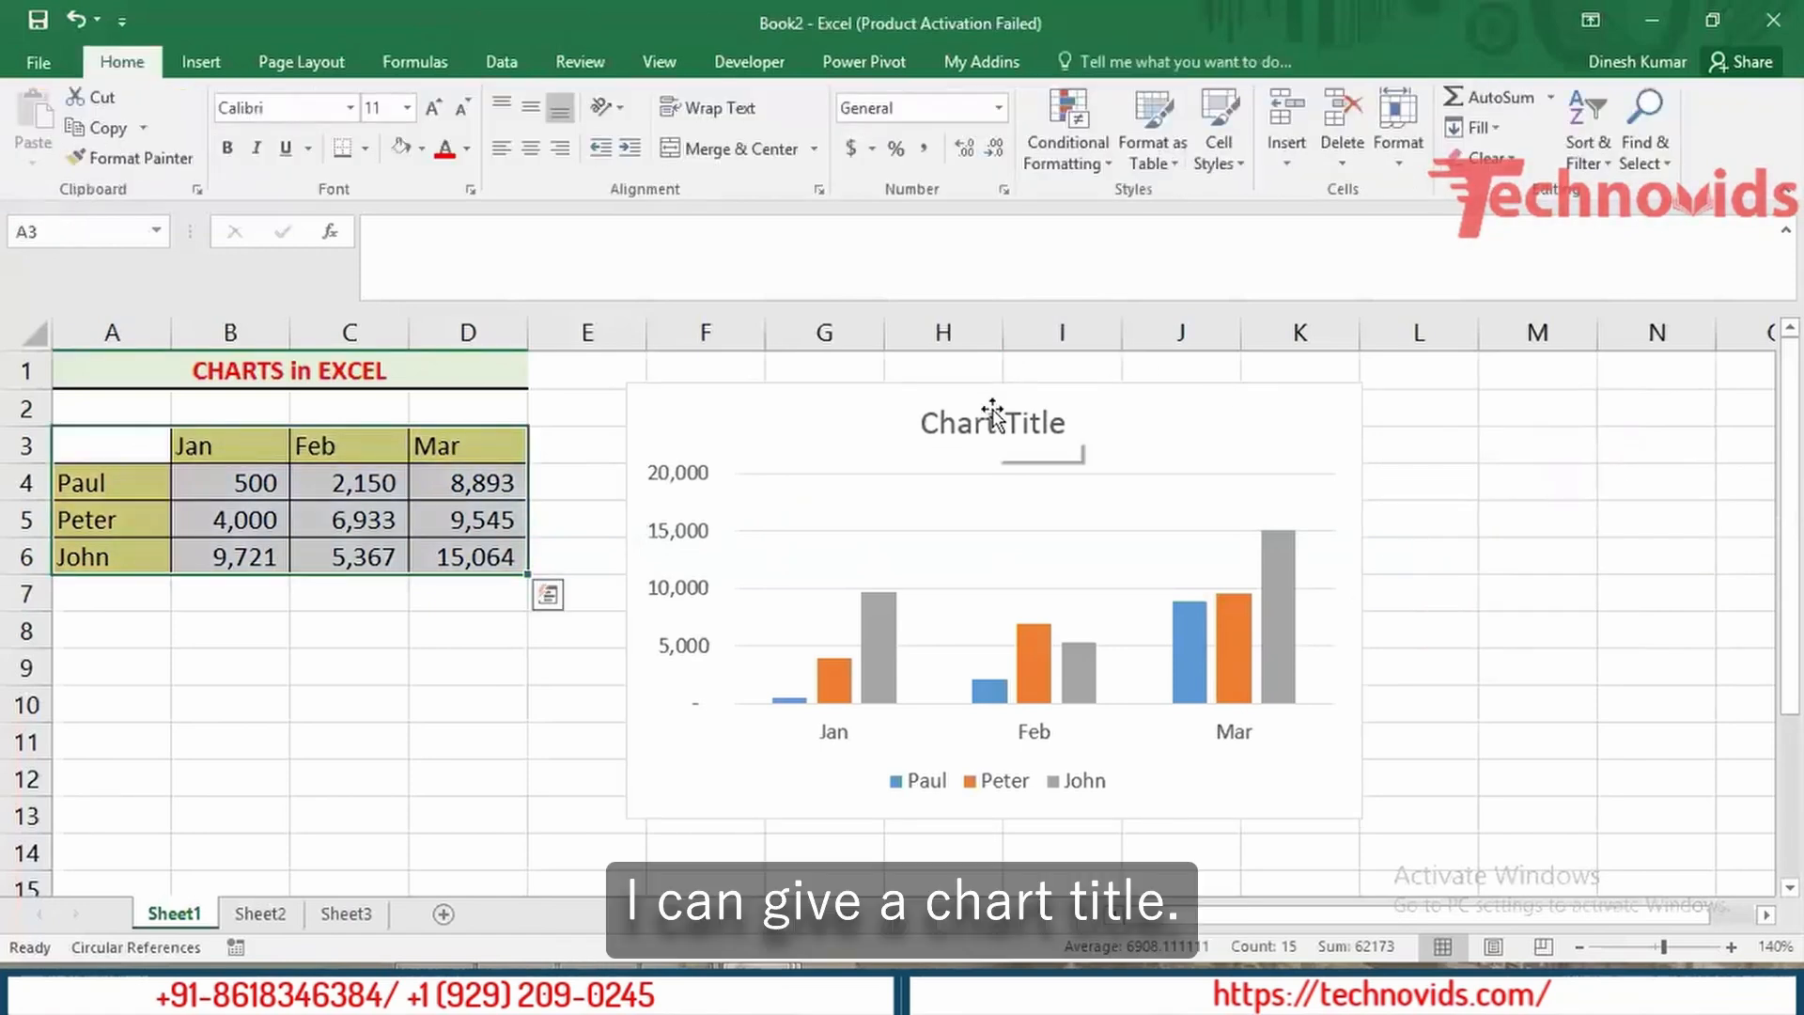
Step: Replace the chart's placeholder title with "Monthly Sales- Jan to Mar"
left_click(986, 435)
left_click(940, 423)
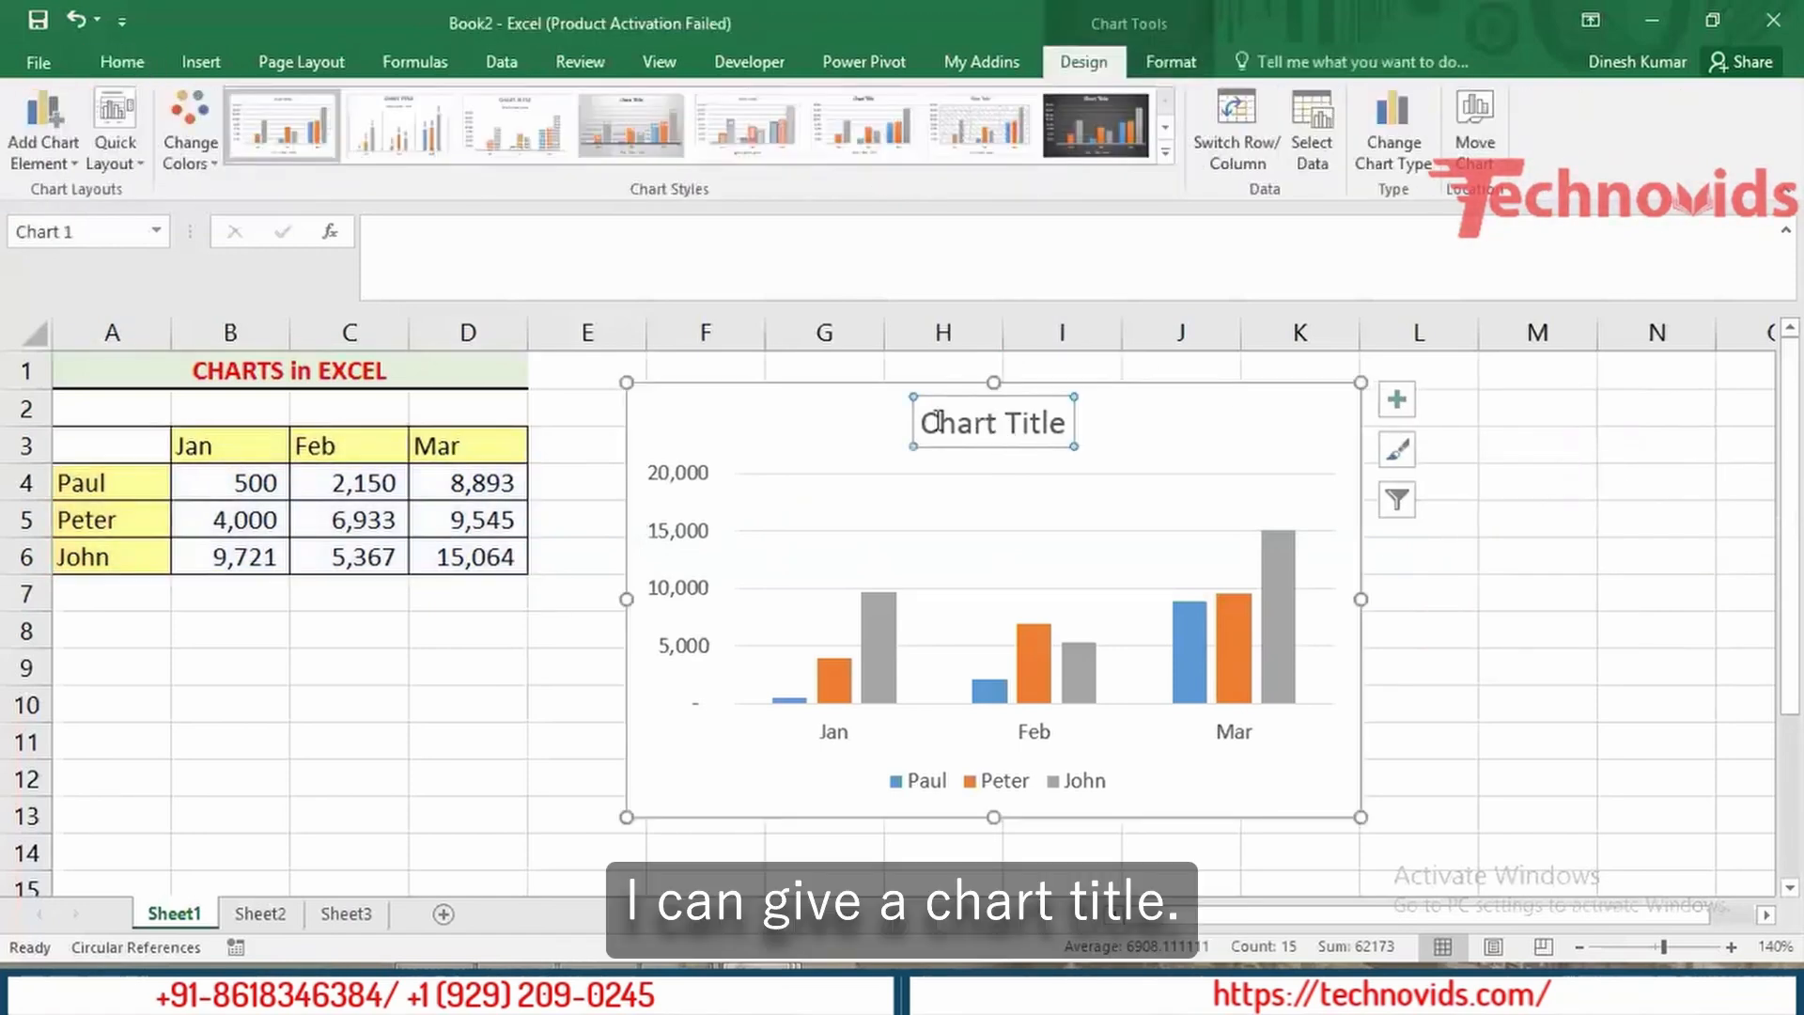
triple_click(933, 419)
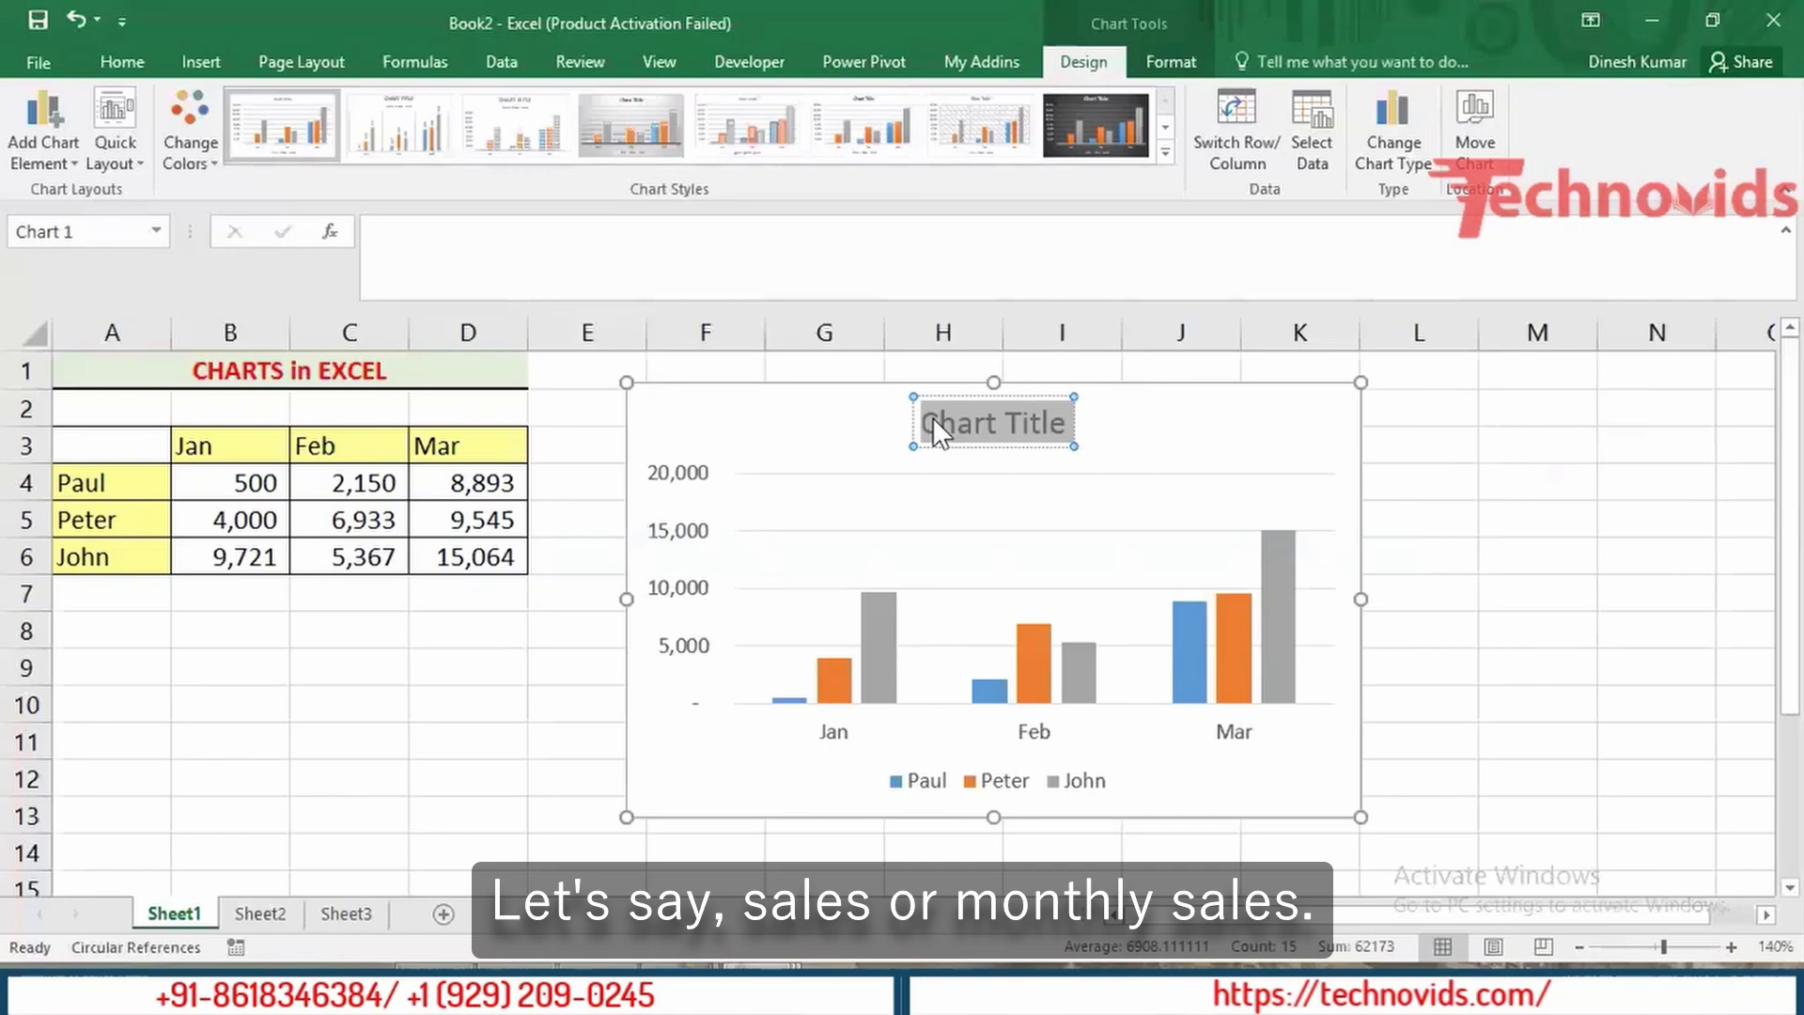
type("Monthly")
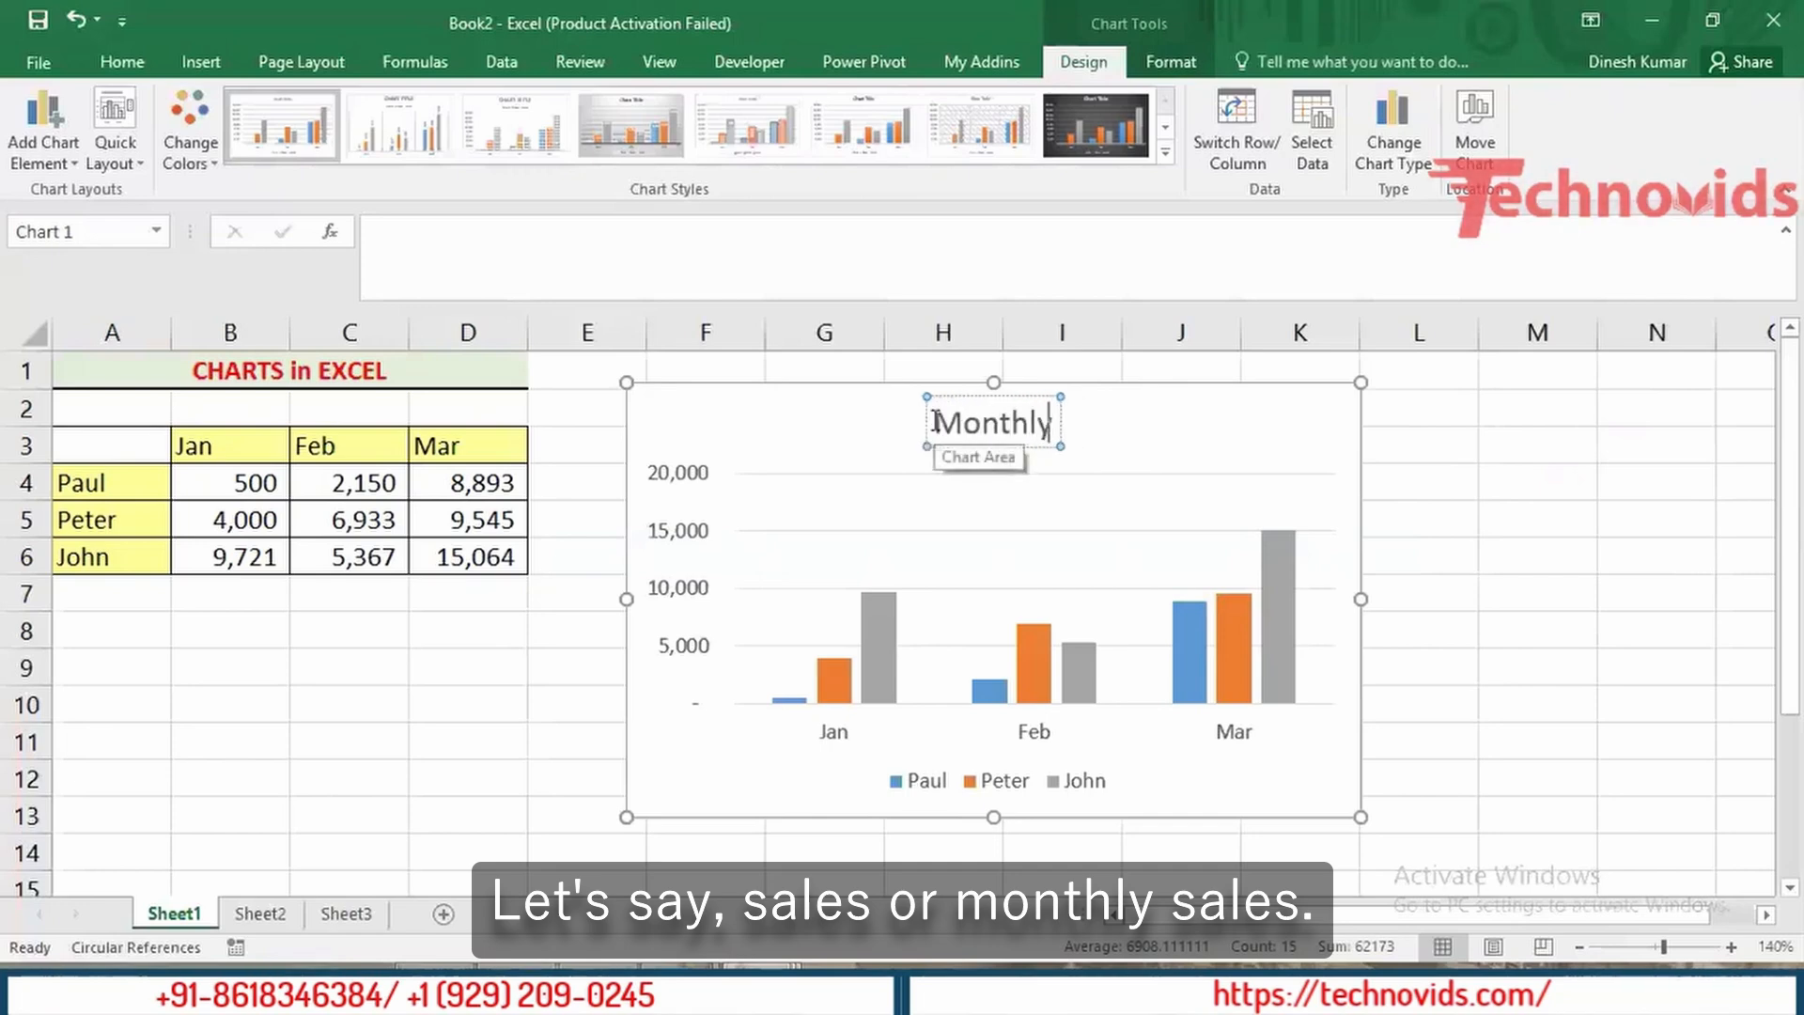
type(" Sales")
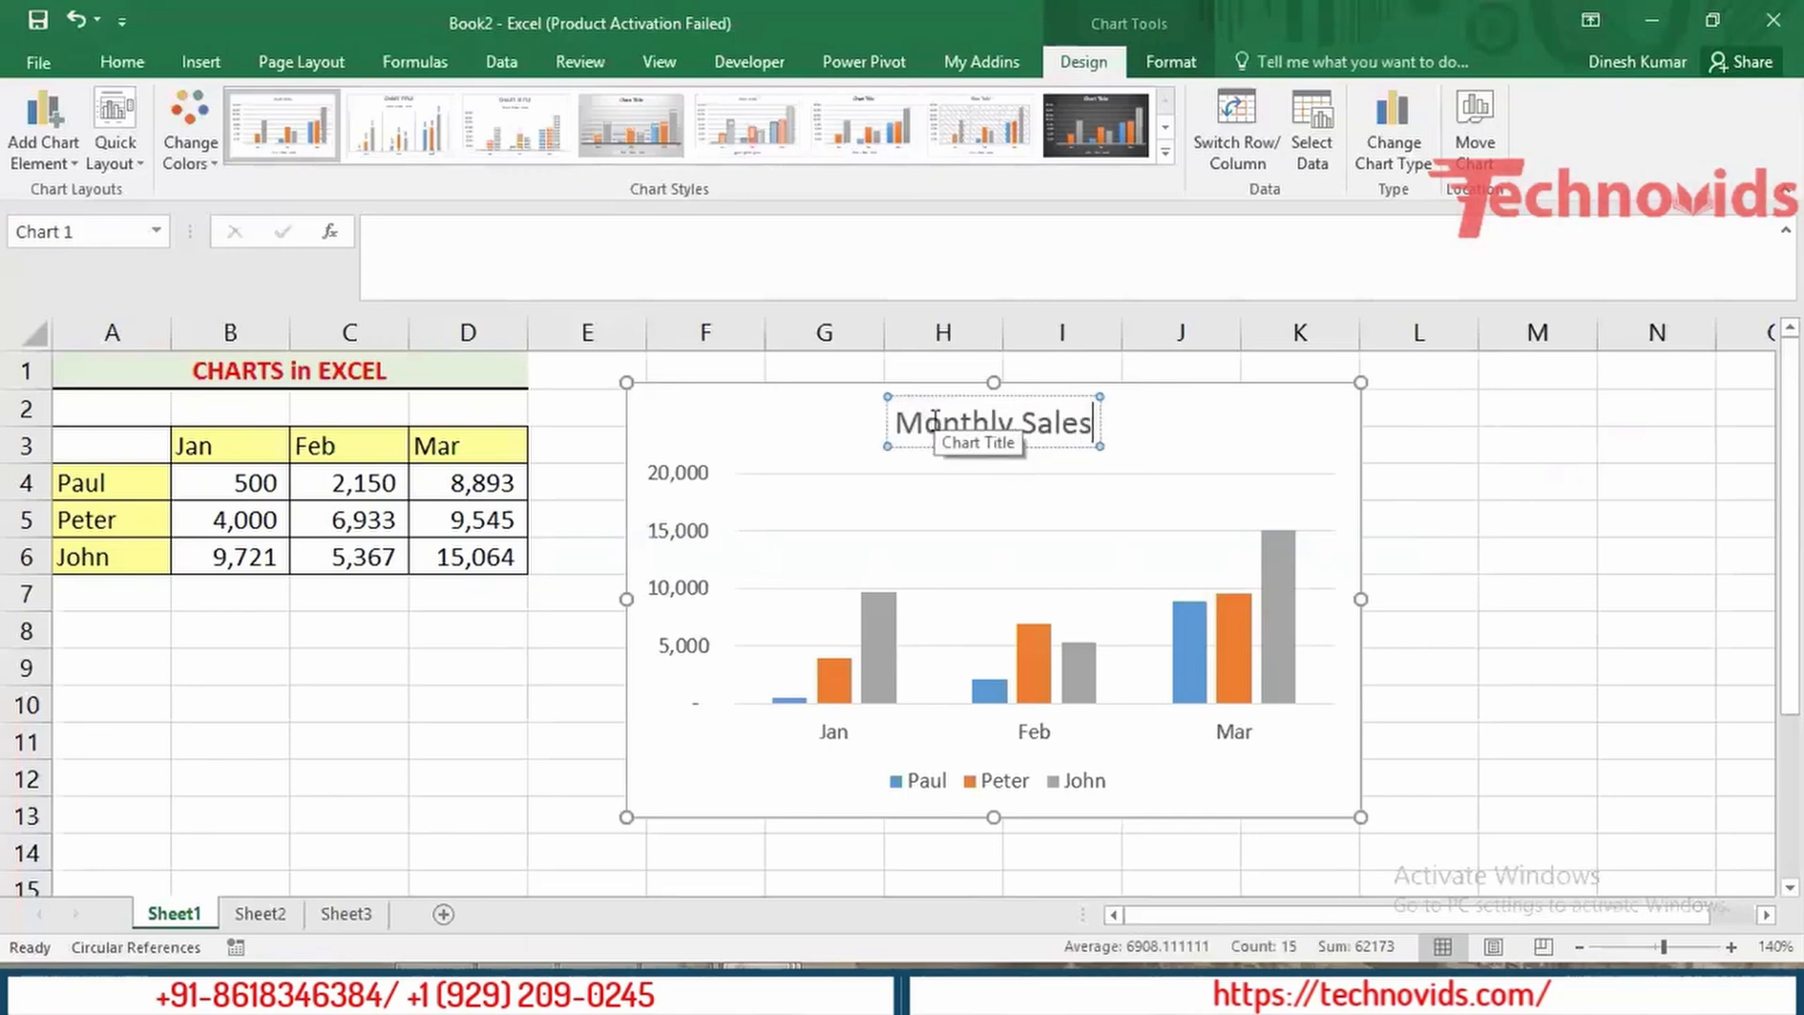
type("-")
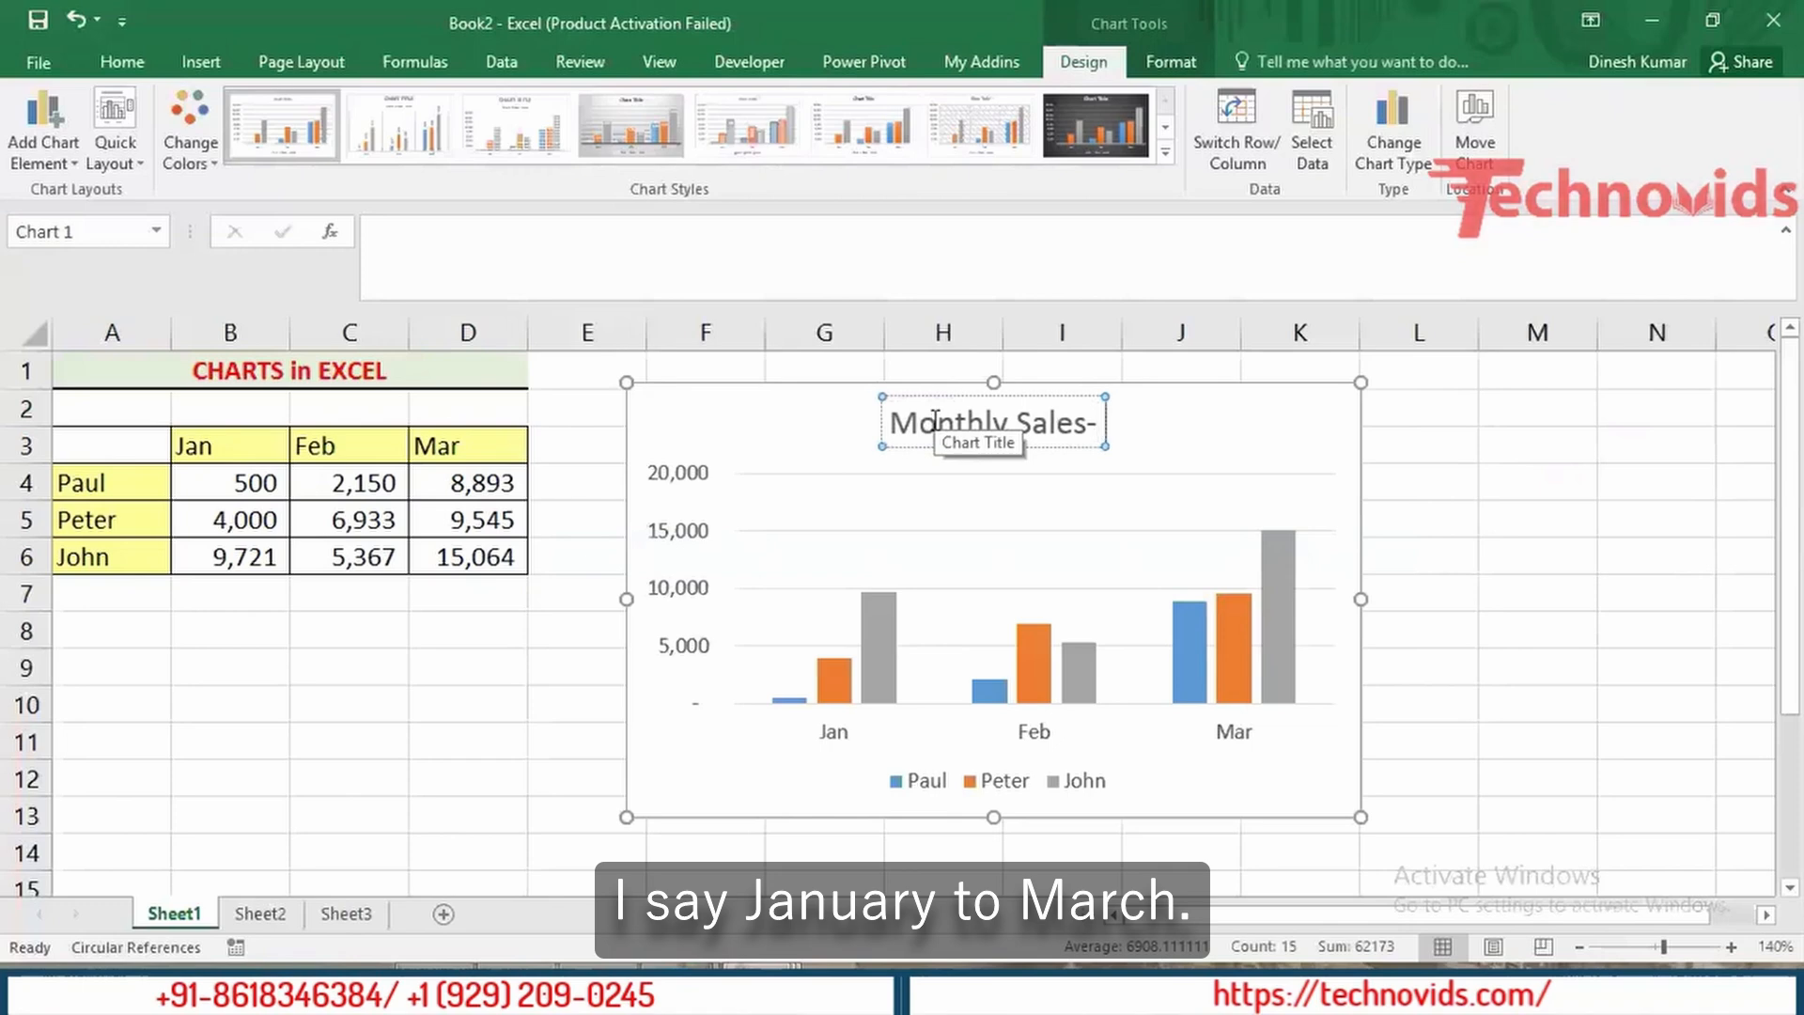
type(" Jan to Mar")
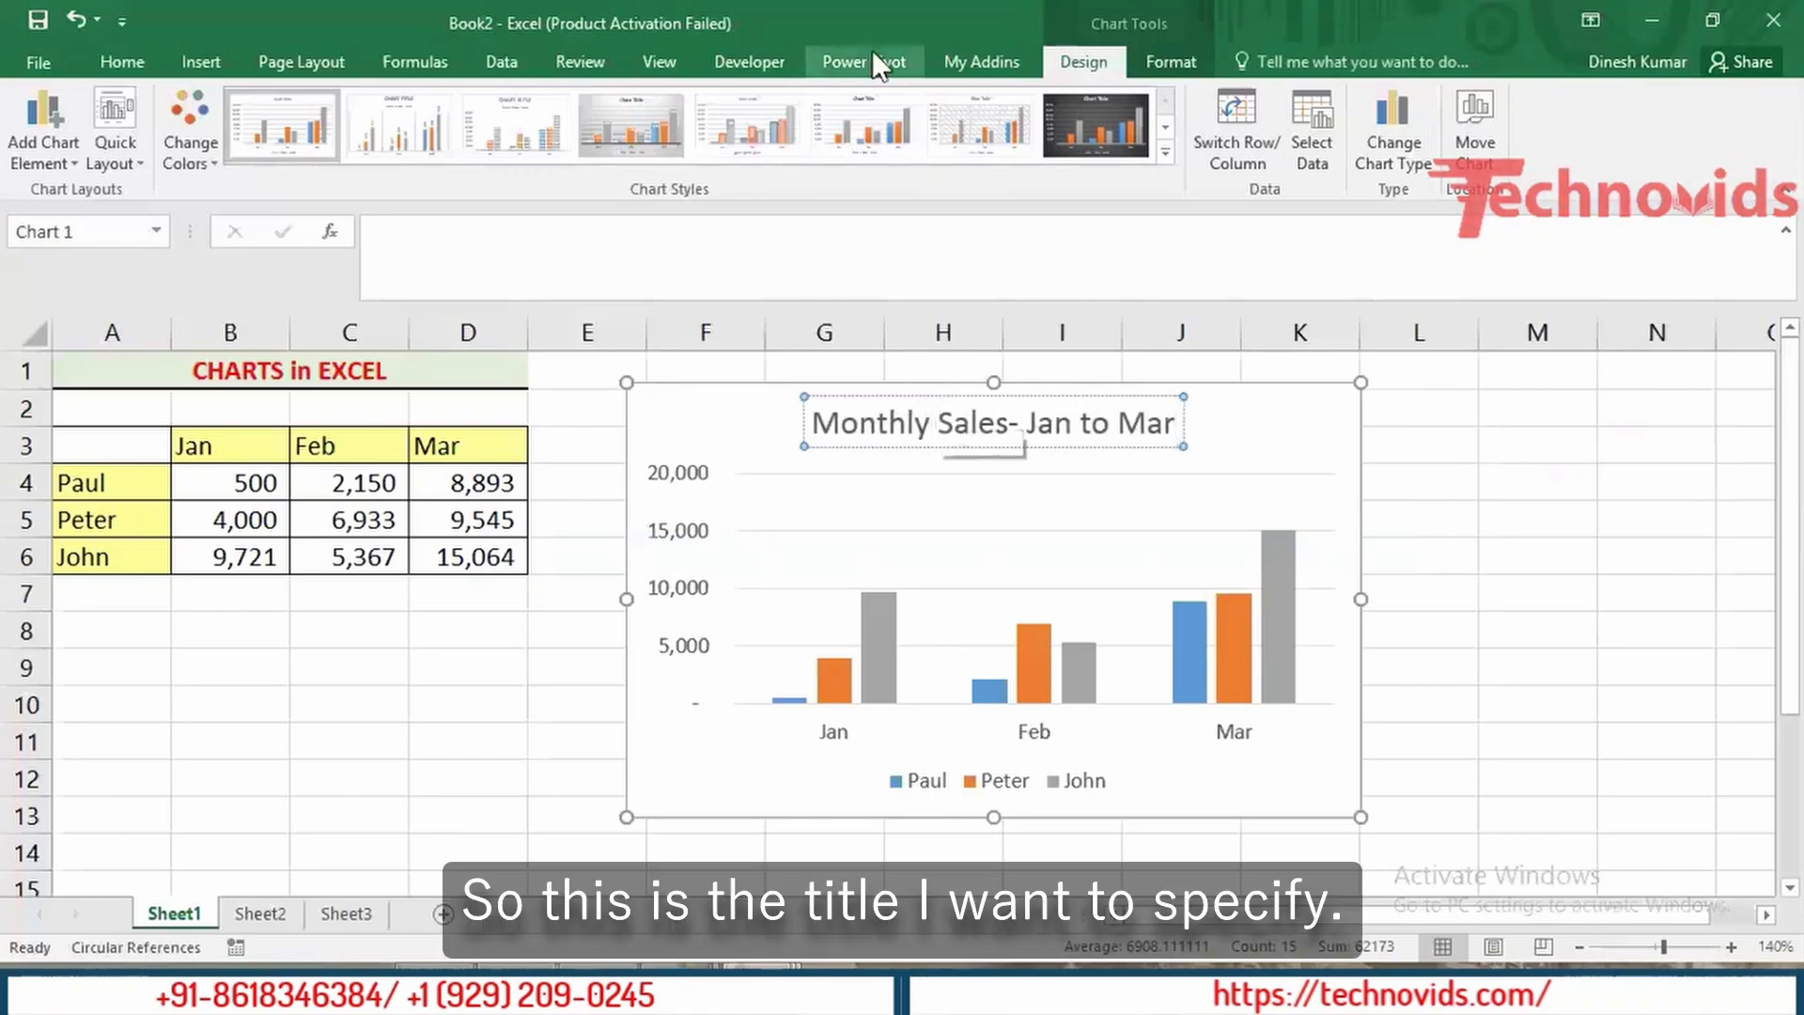
left_click(583, 475)
left_click(917, 439)
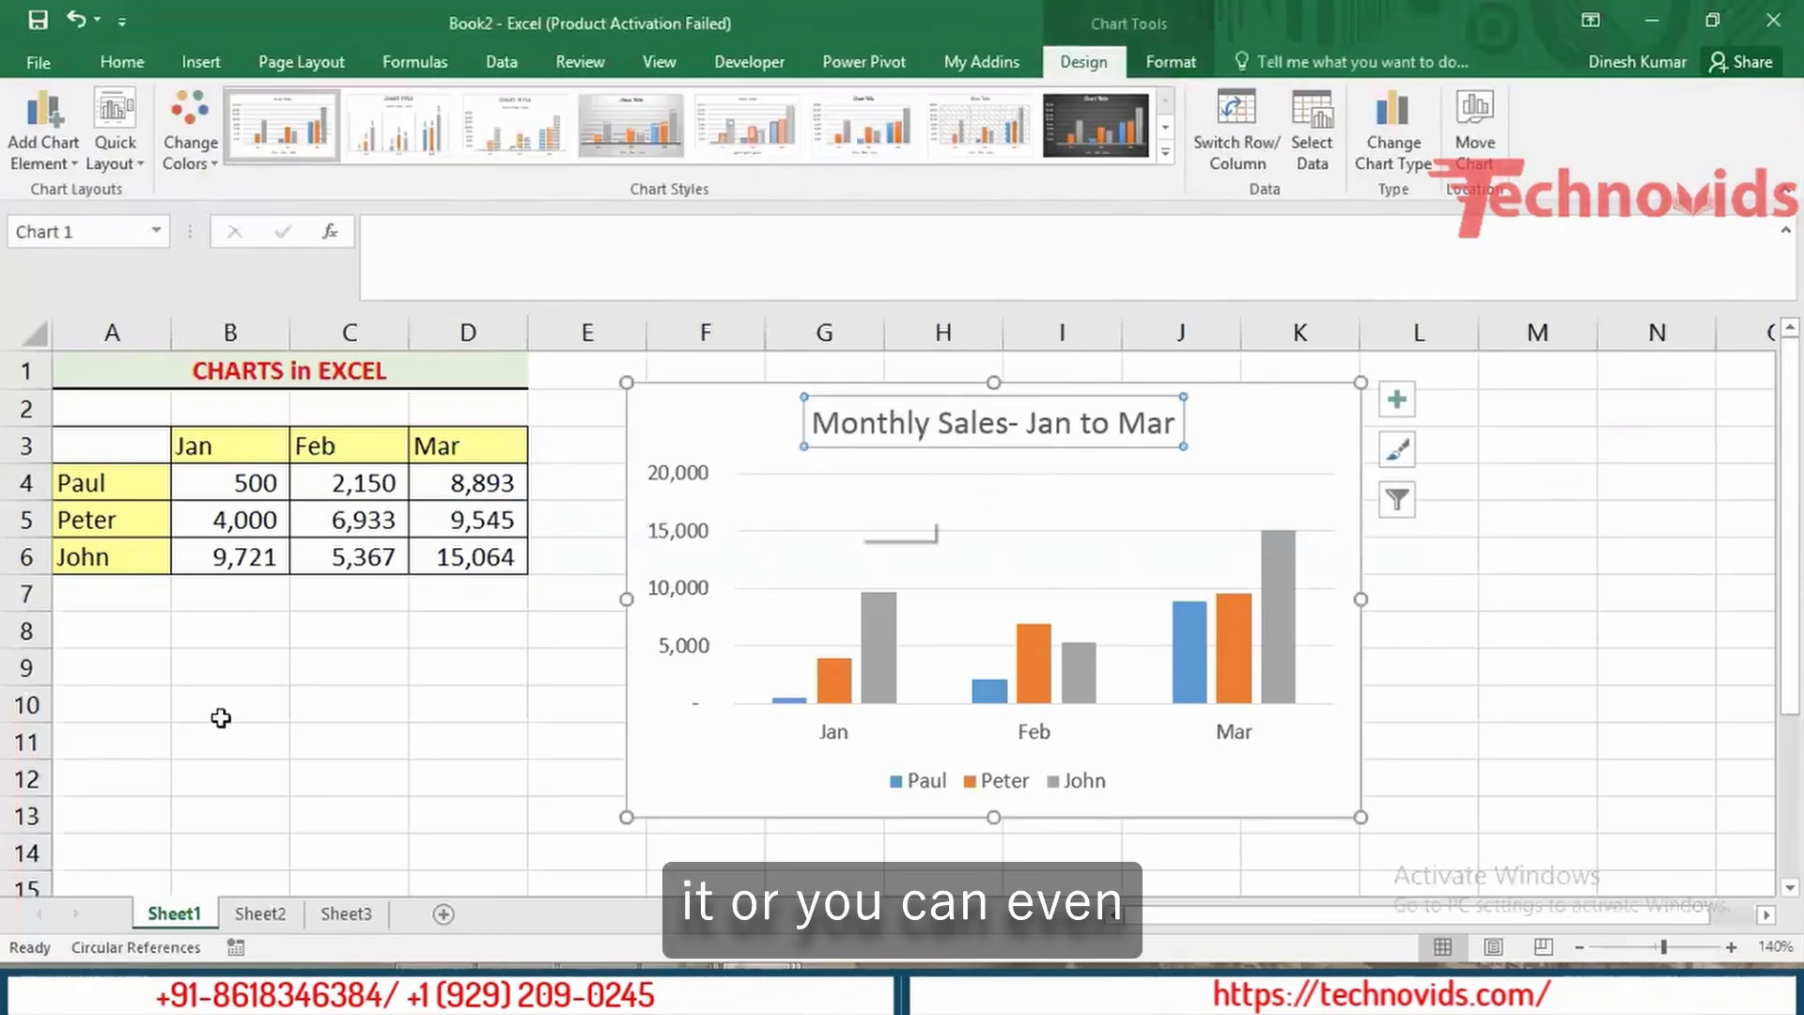
Step: Enter the text "Monthly Sales- Jan to Mar" in cell A9
left_click(113, 684)
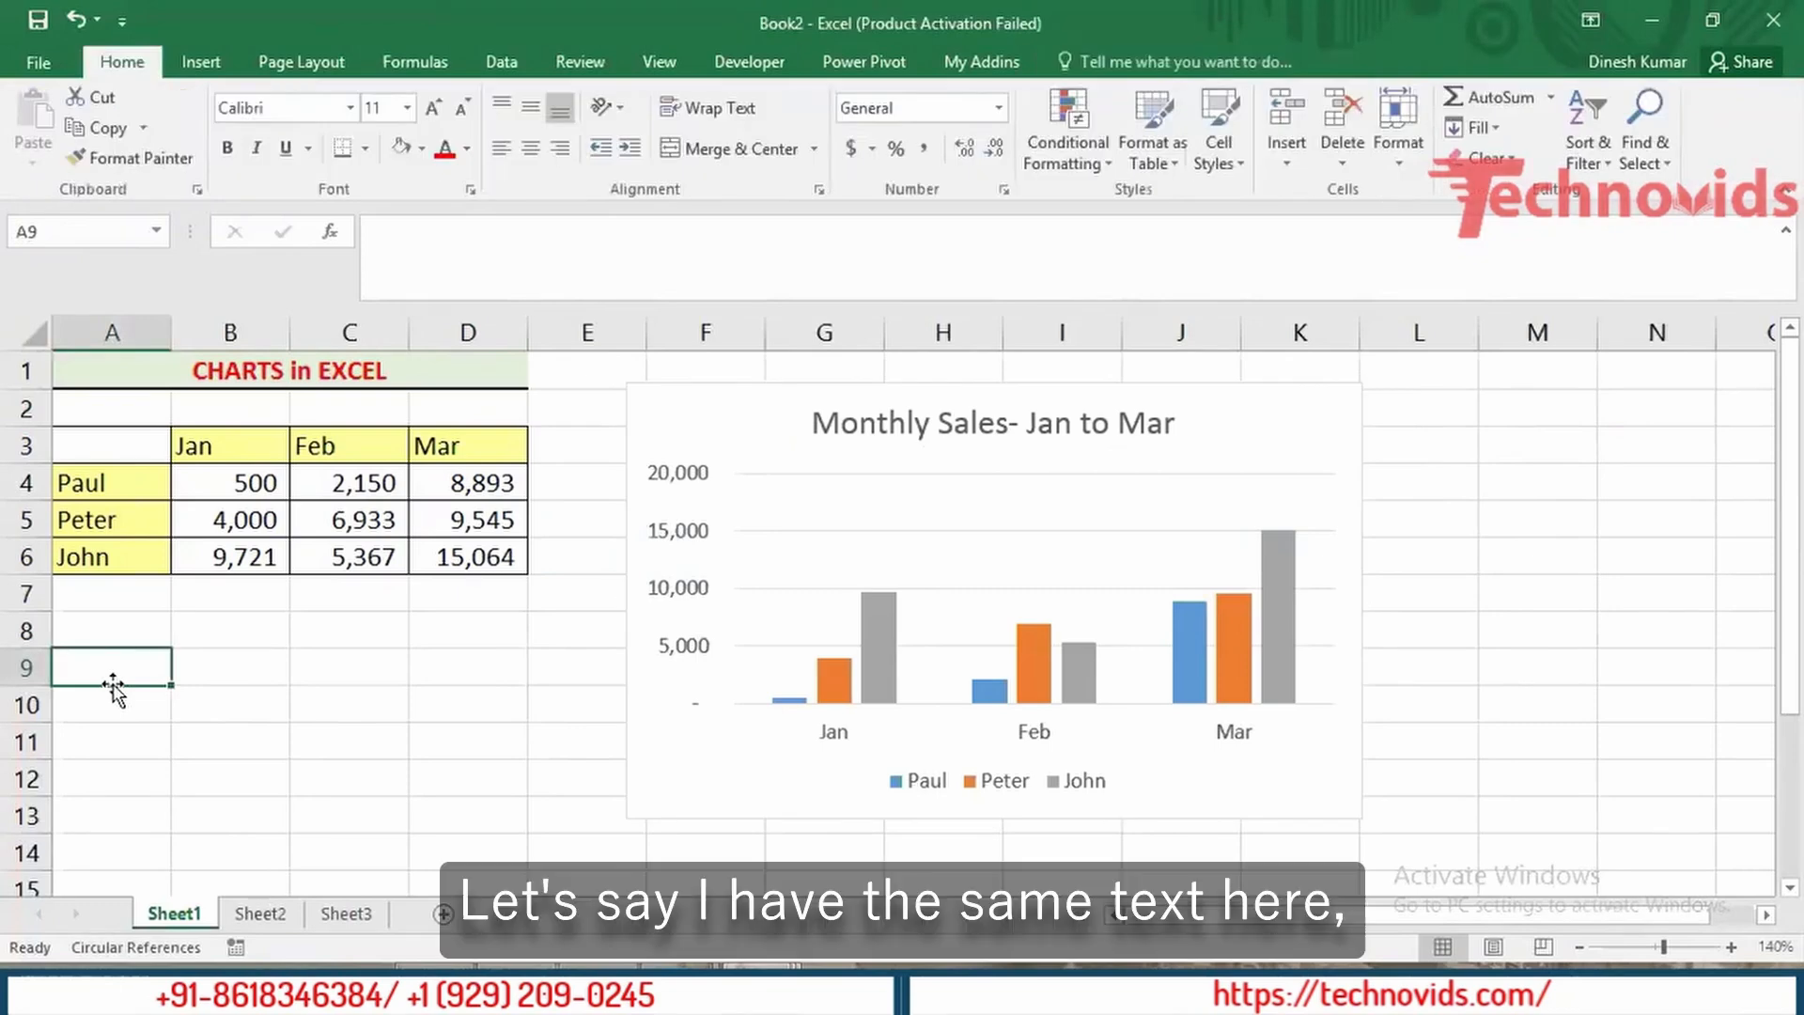
type("Monthl")
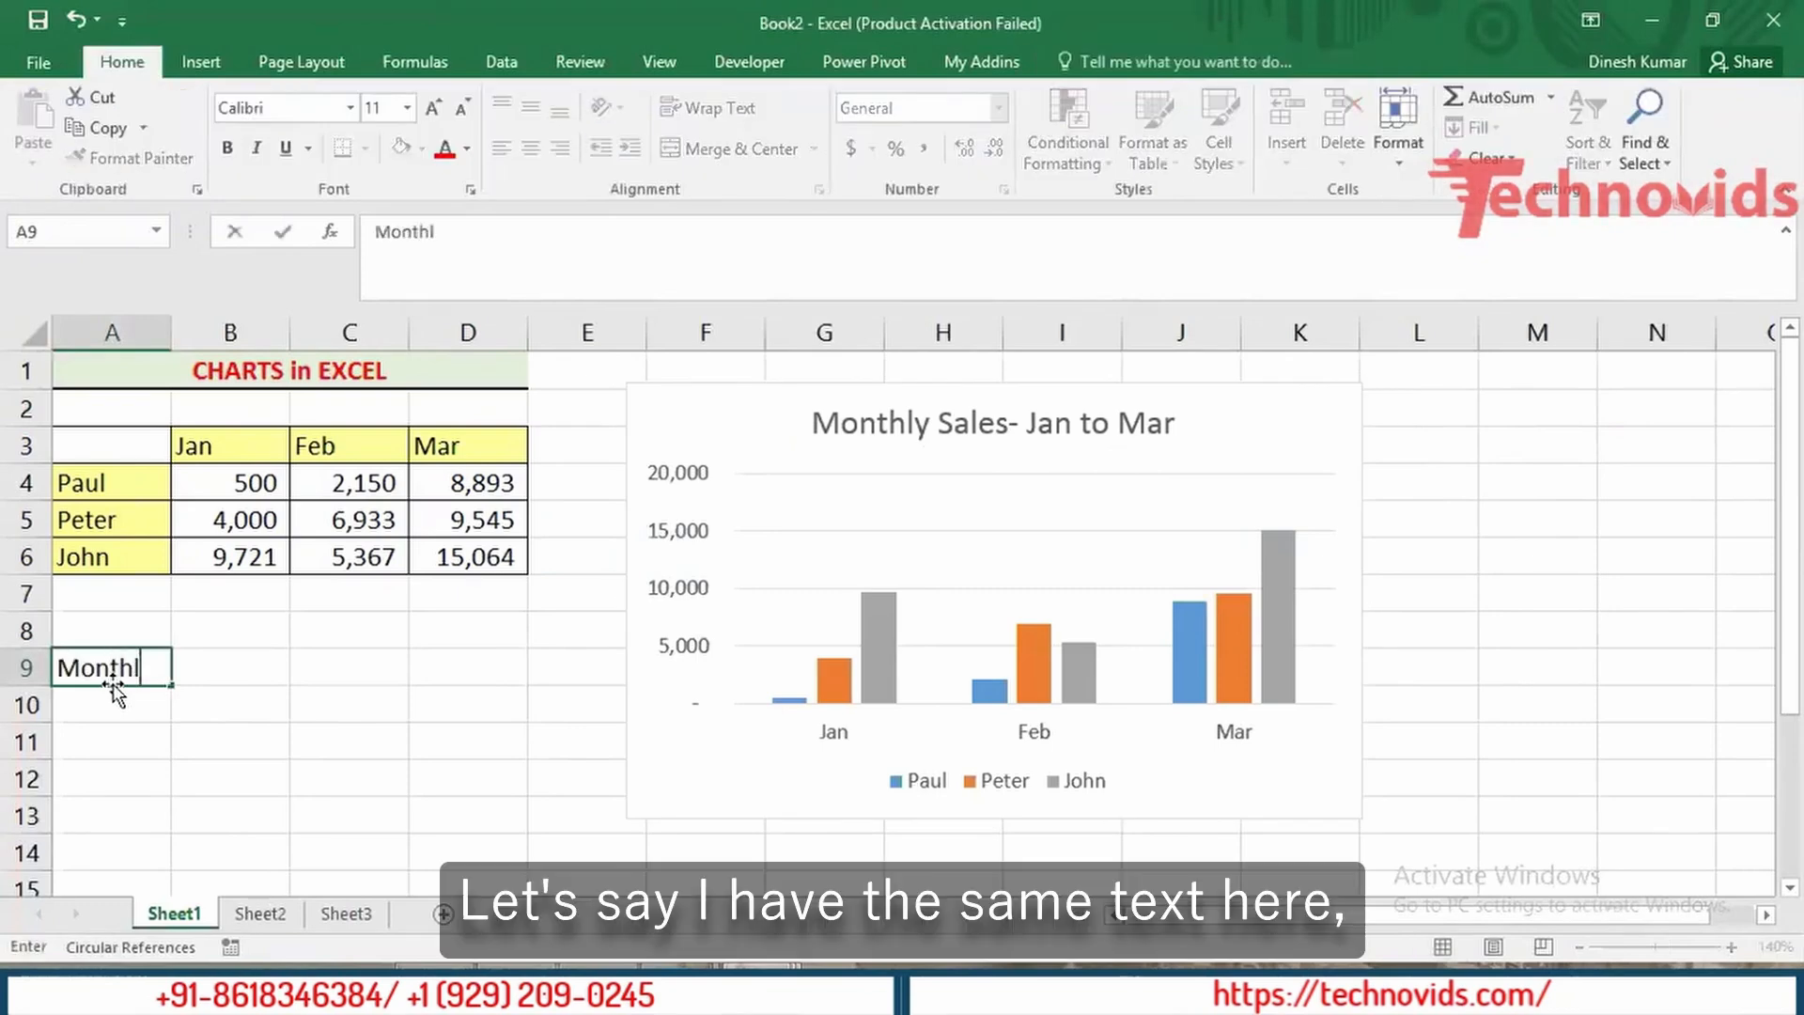
type("y Sales")
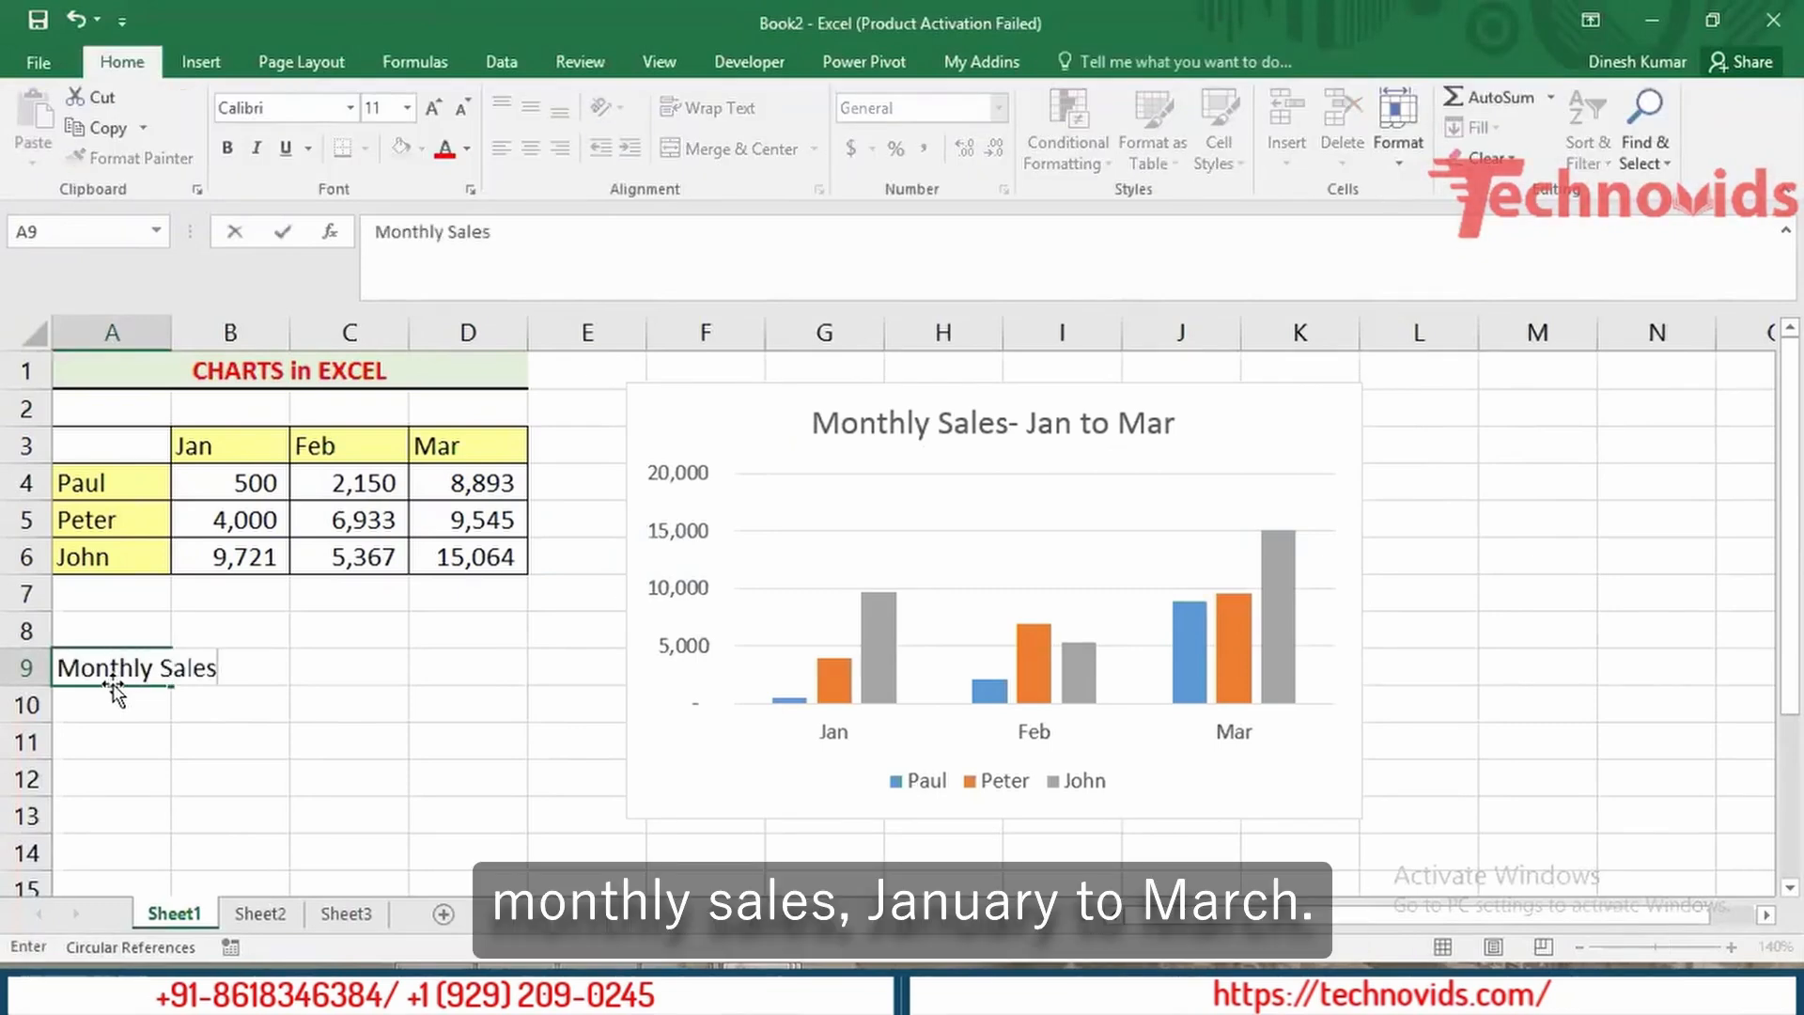
type("- Jan to Mar")
key("Return")
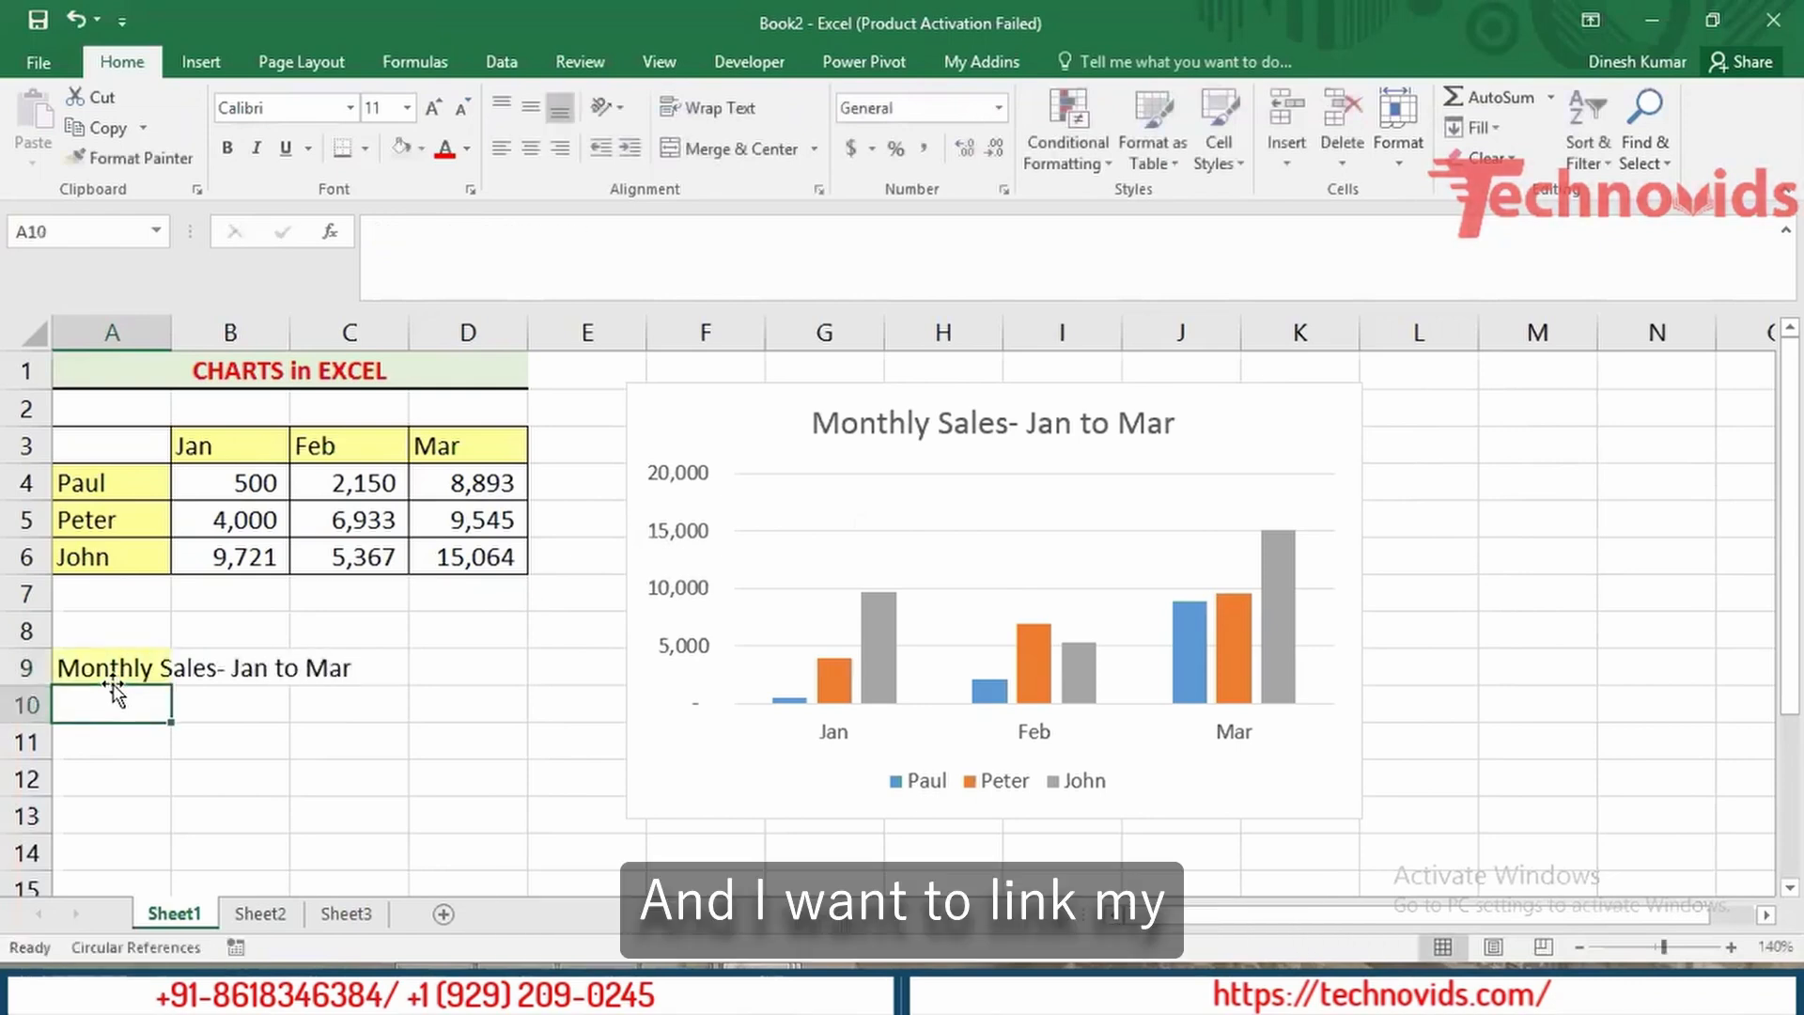
Step: Link the chart title to cell A9 with the formula =Sheet1!$A$9
left_click(924, 423)
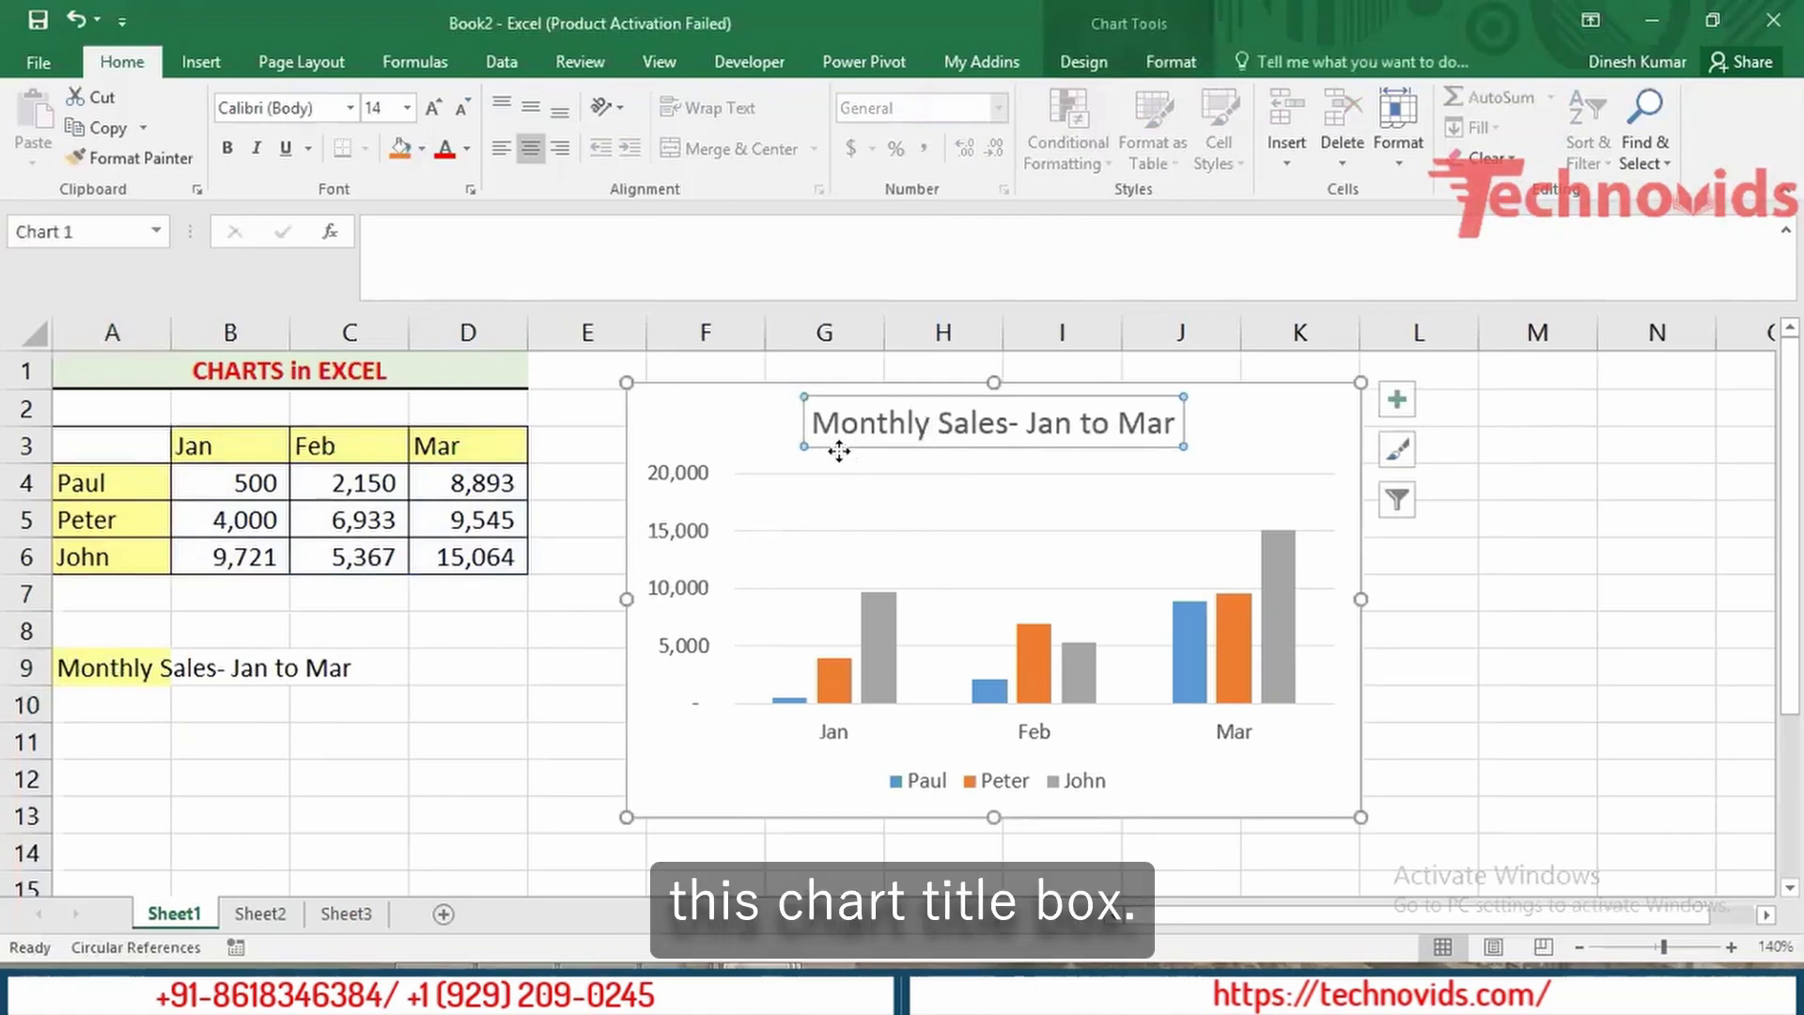
left_click(449, 262)
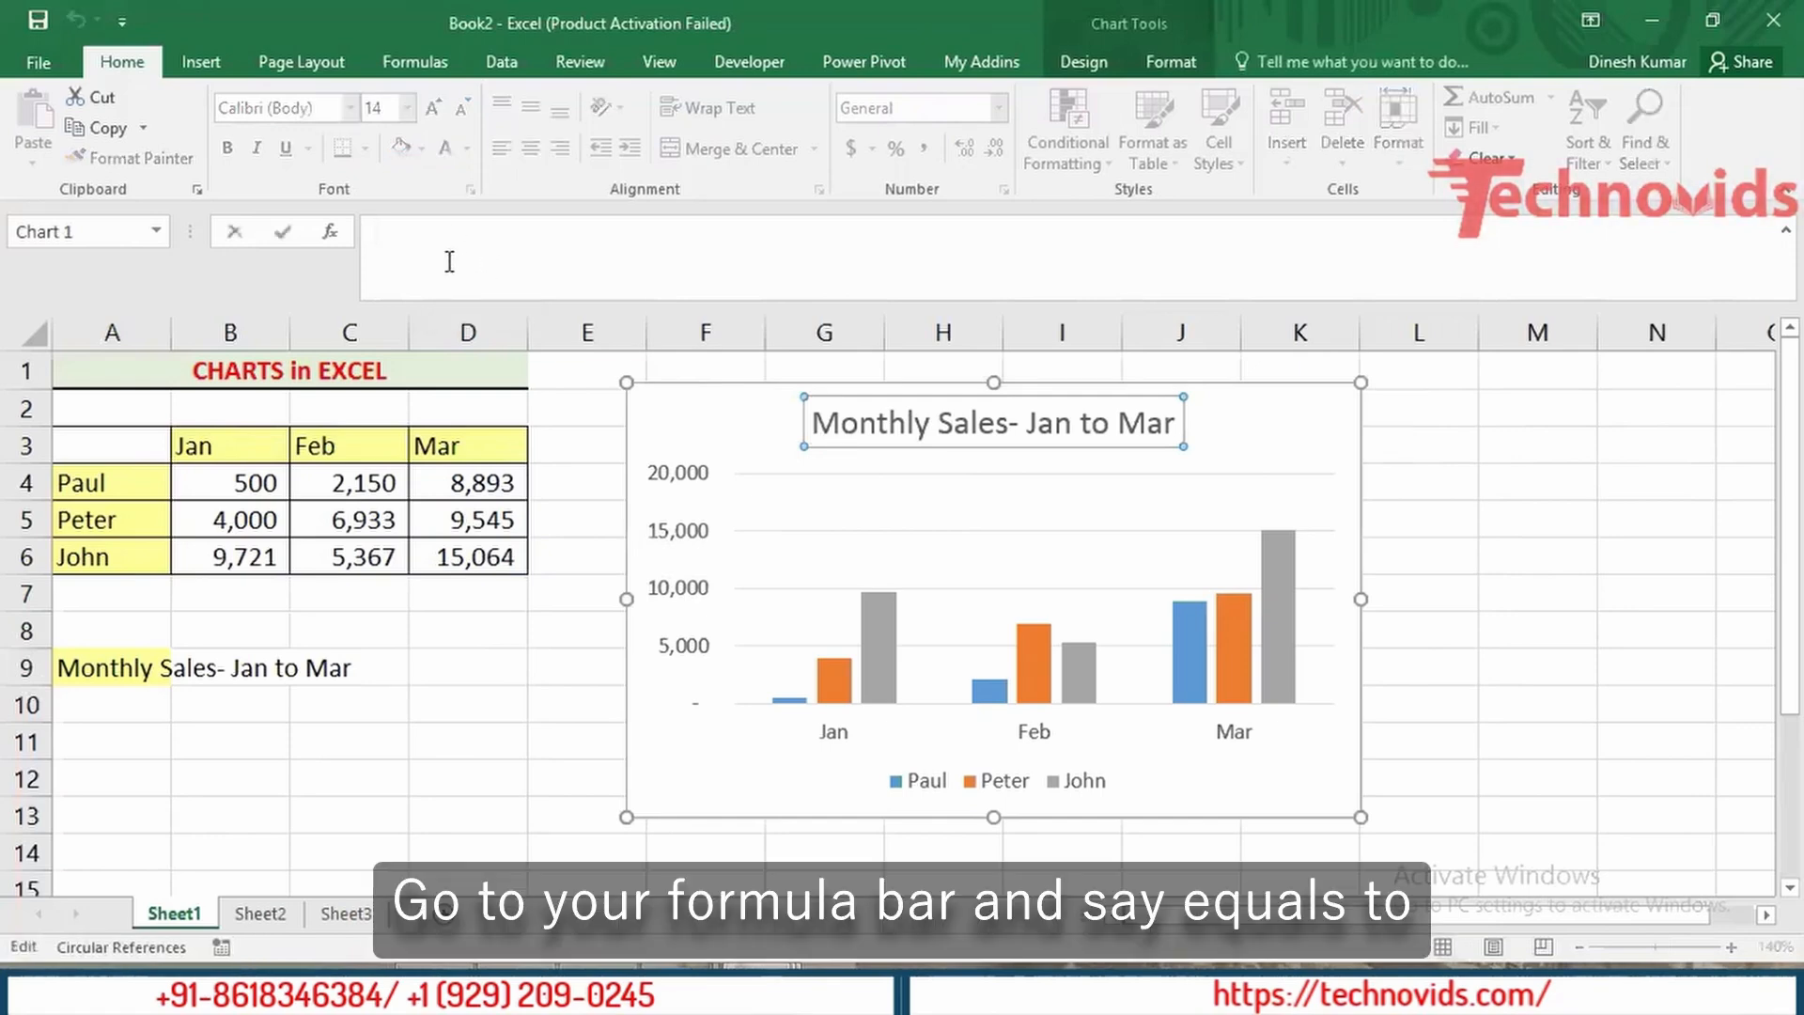
type("=")
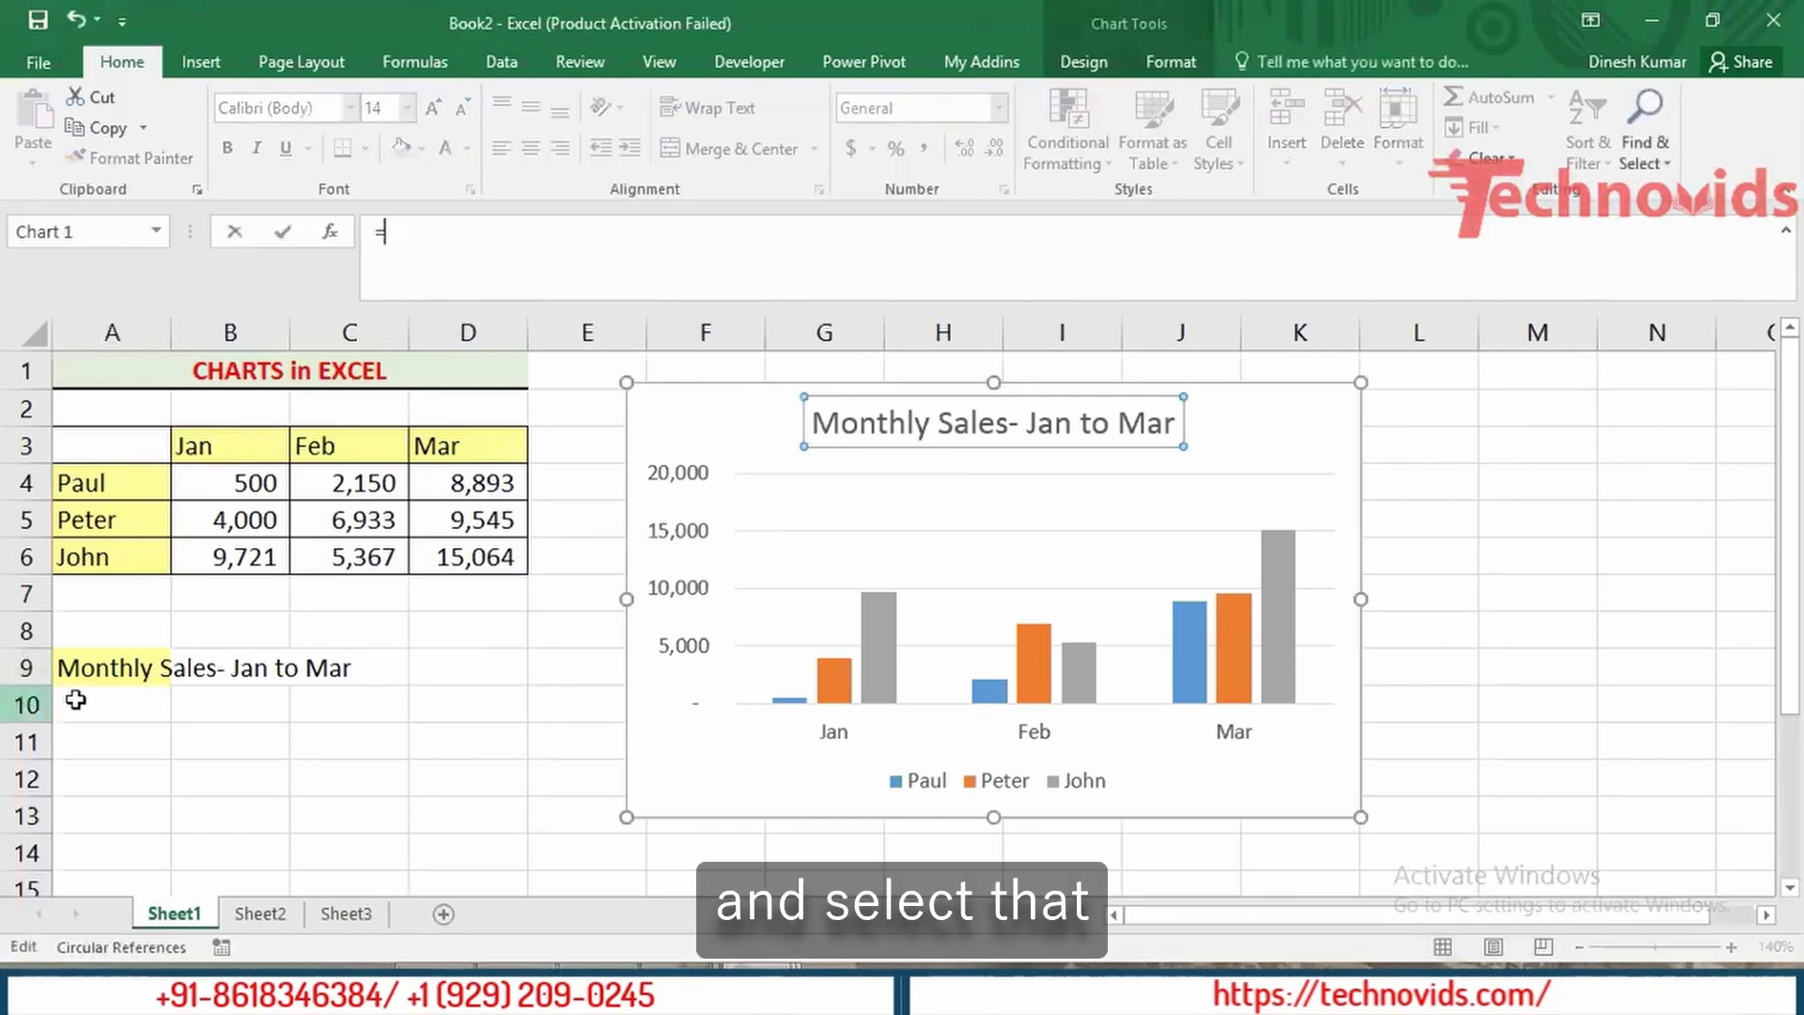
left_click(103, 669)
key("Return")
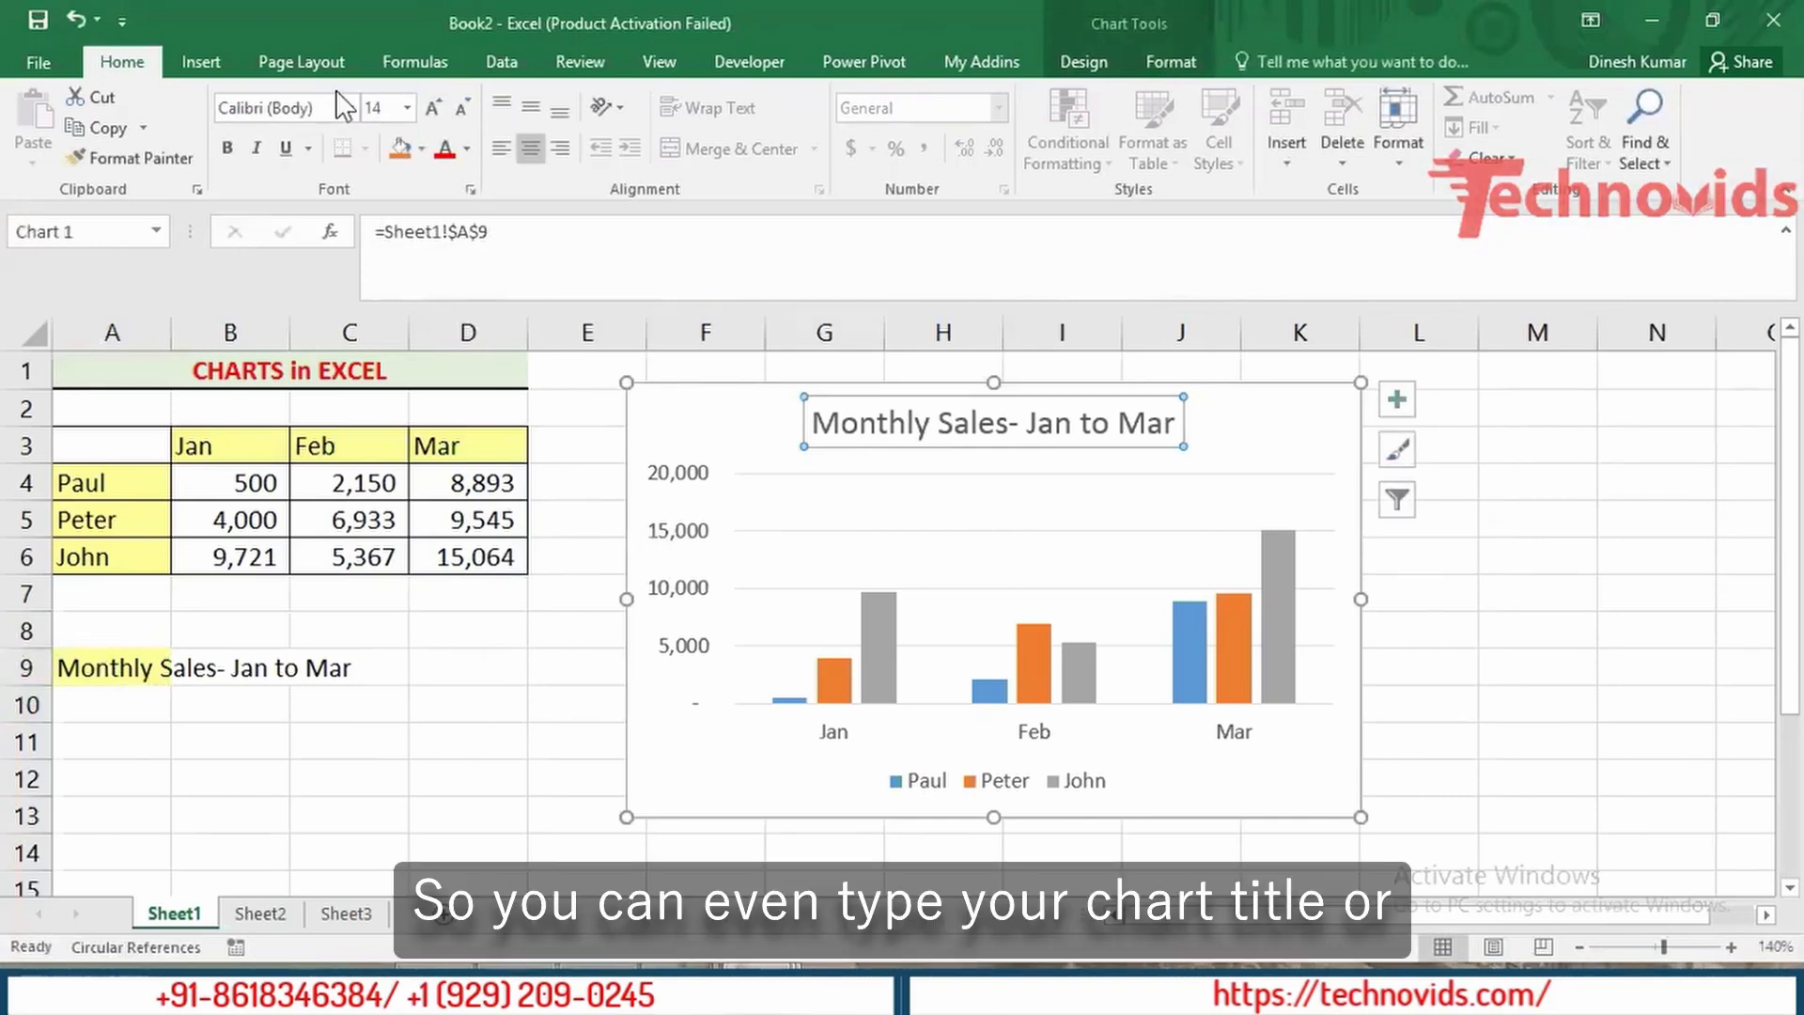
left_click(817, 456)
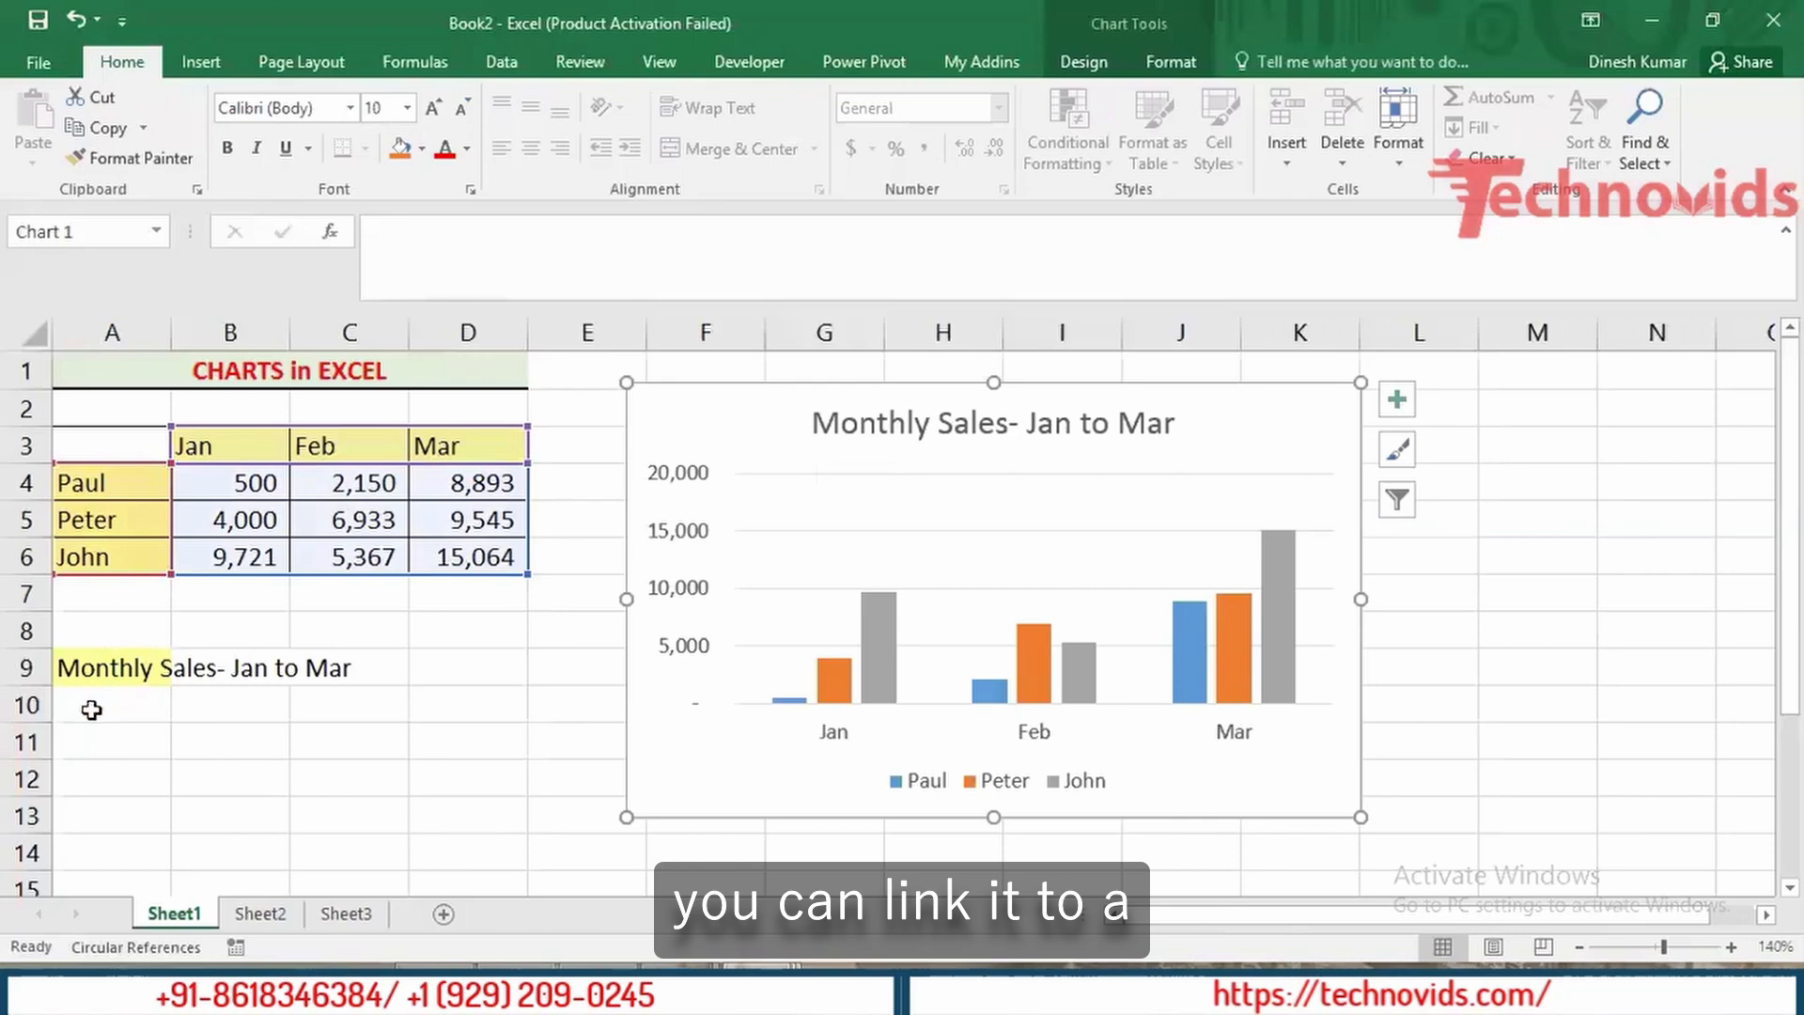
Step: Add data labels to the chart's columns and delete its vertical axis
left_click(123, 673)
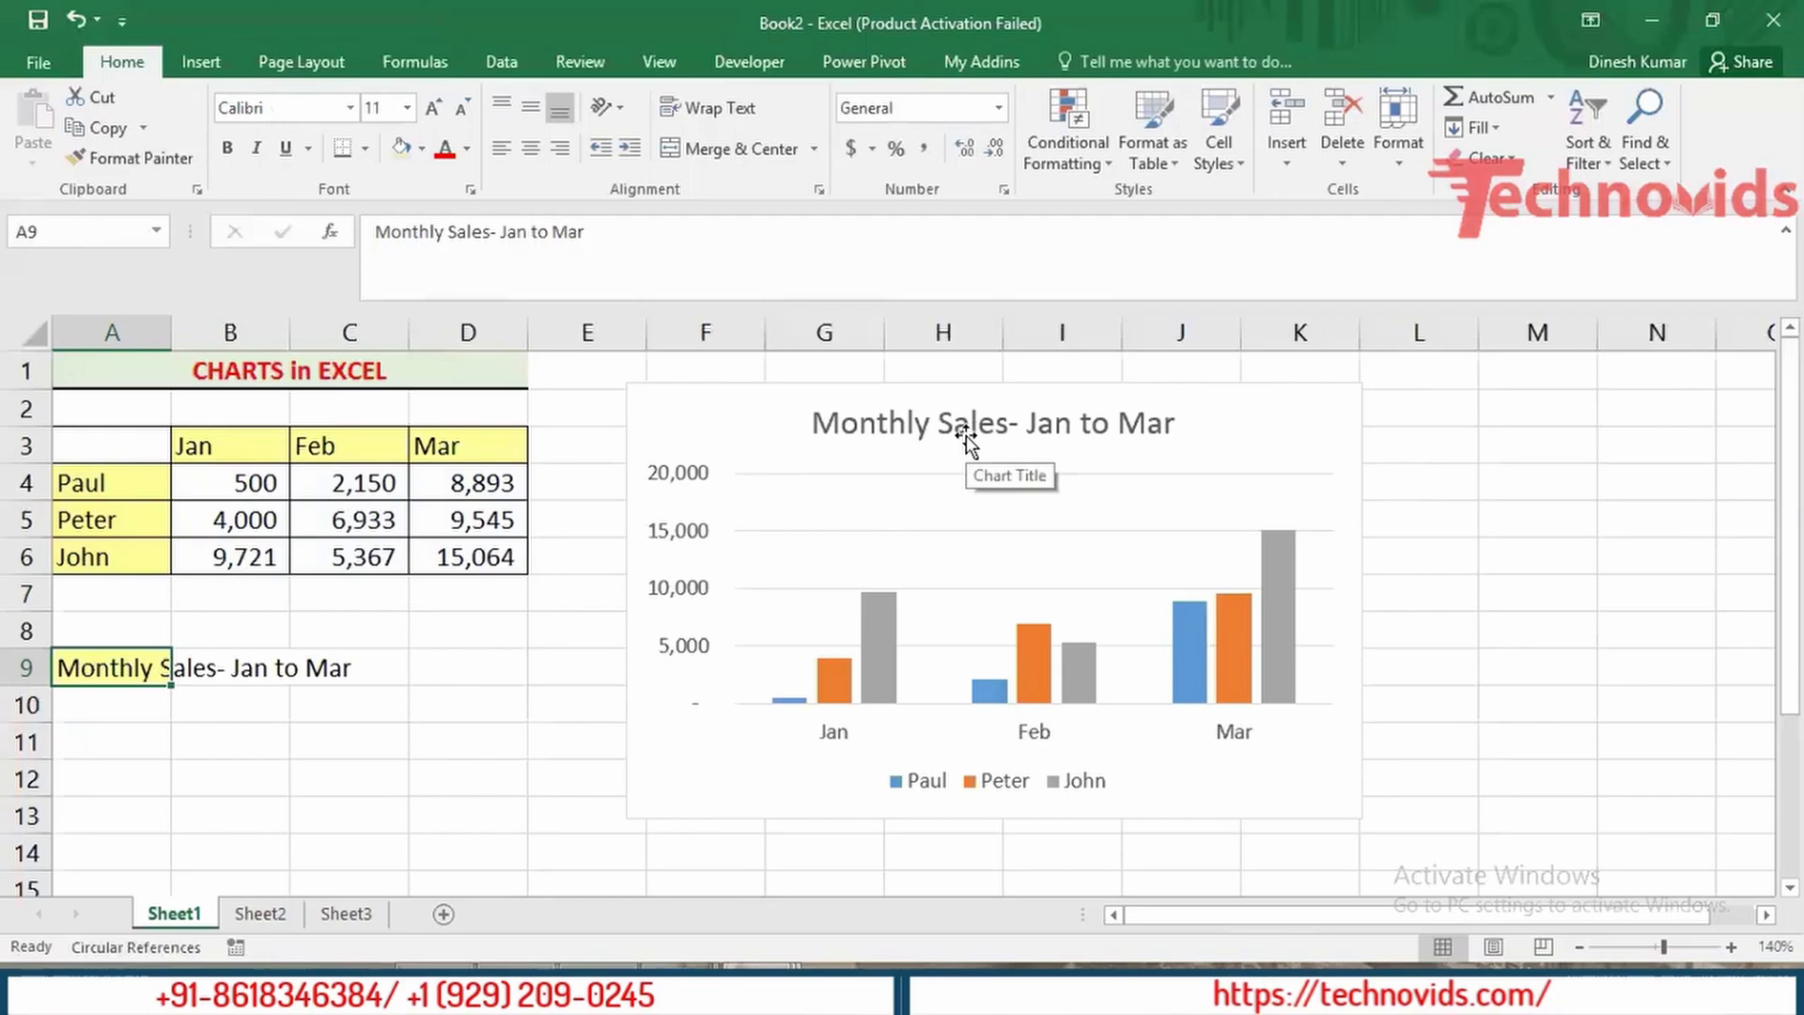
left_click(1249, 472)
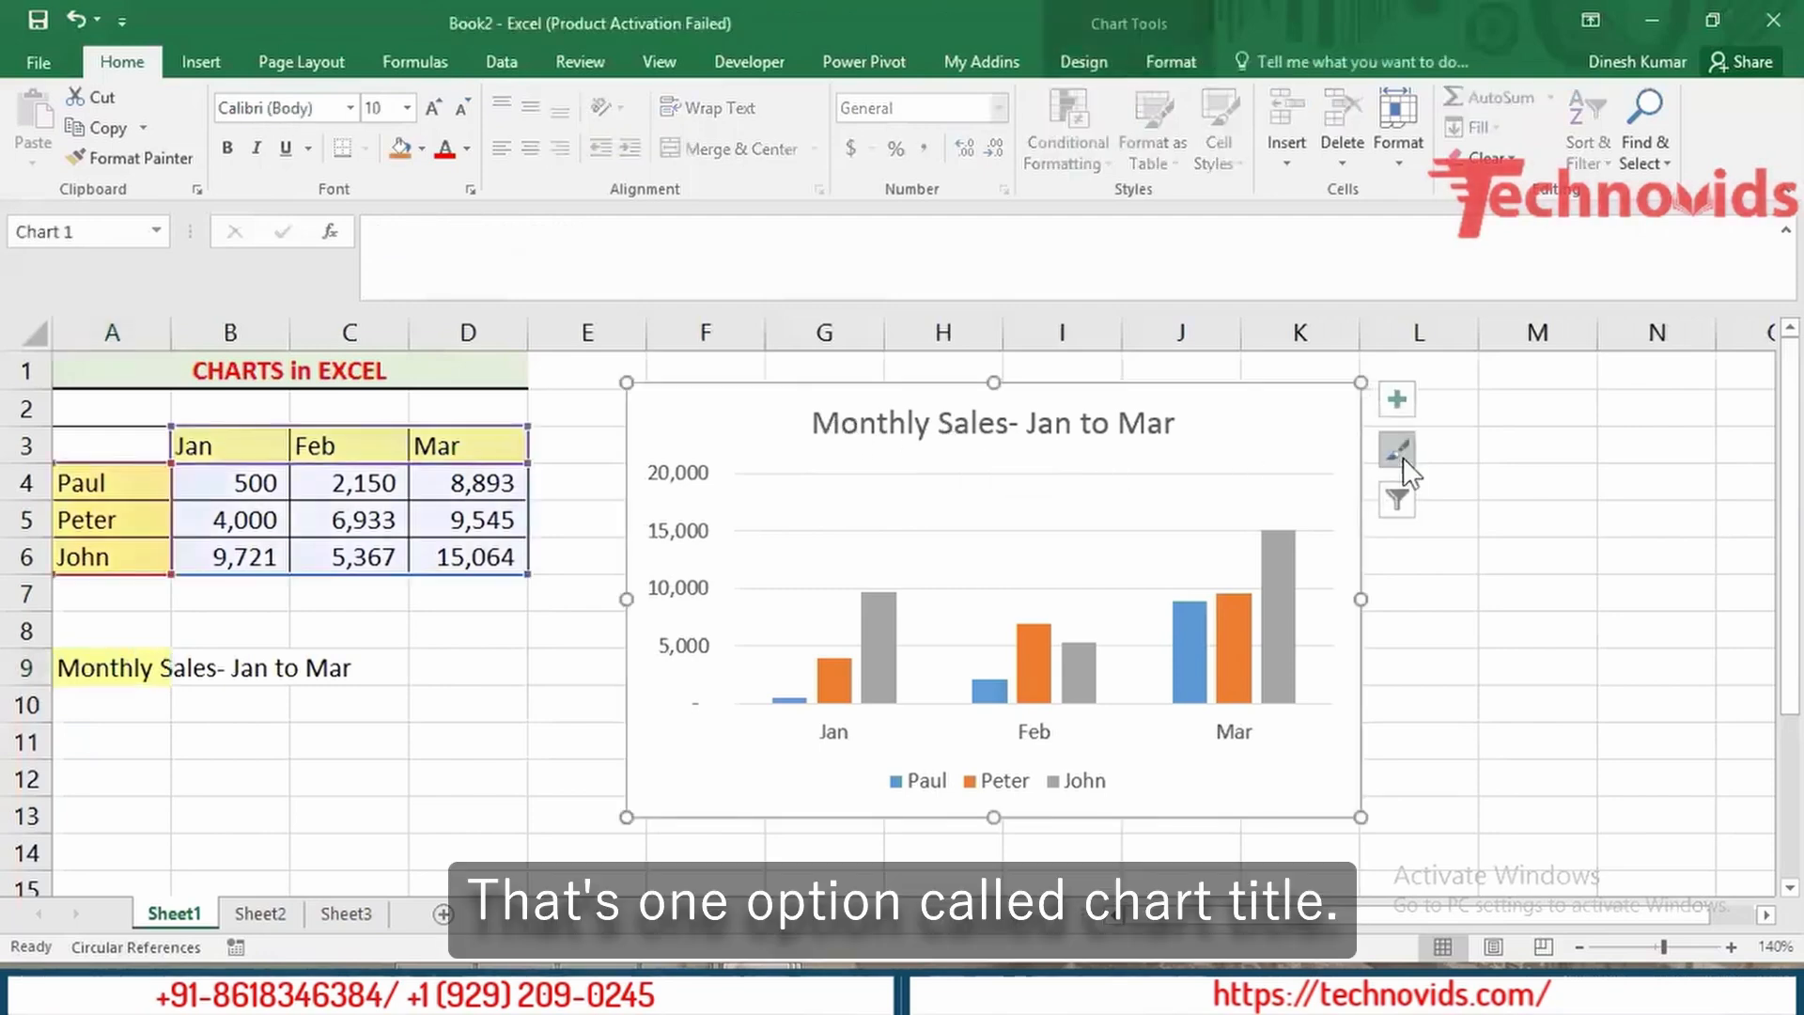
left_click(1396, 402)
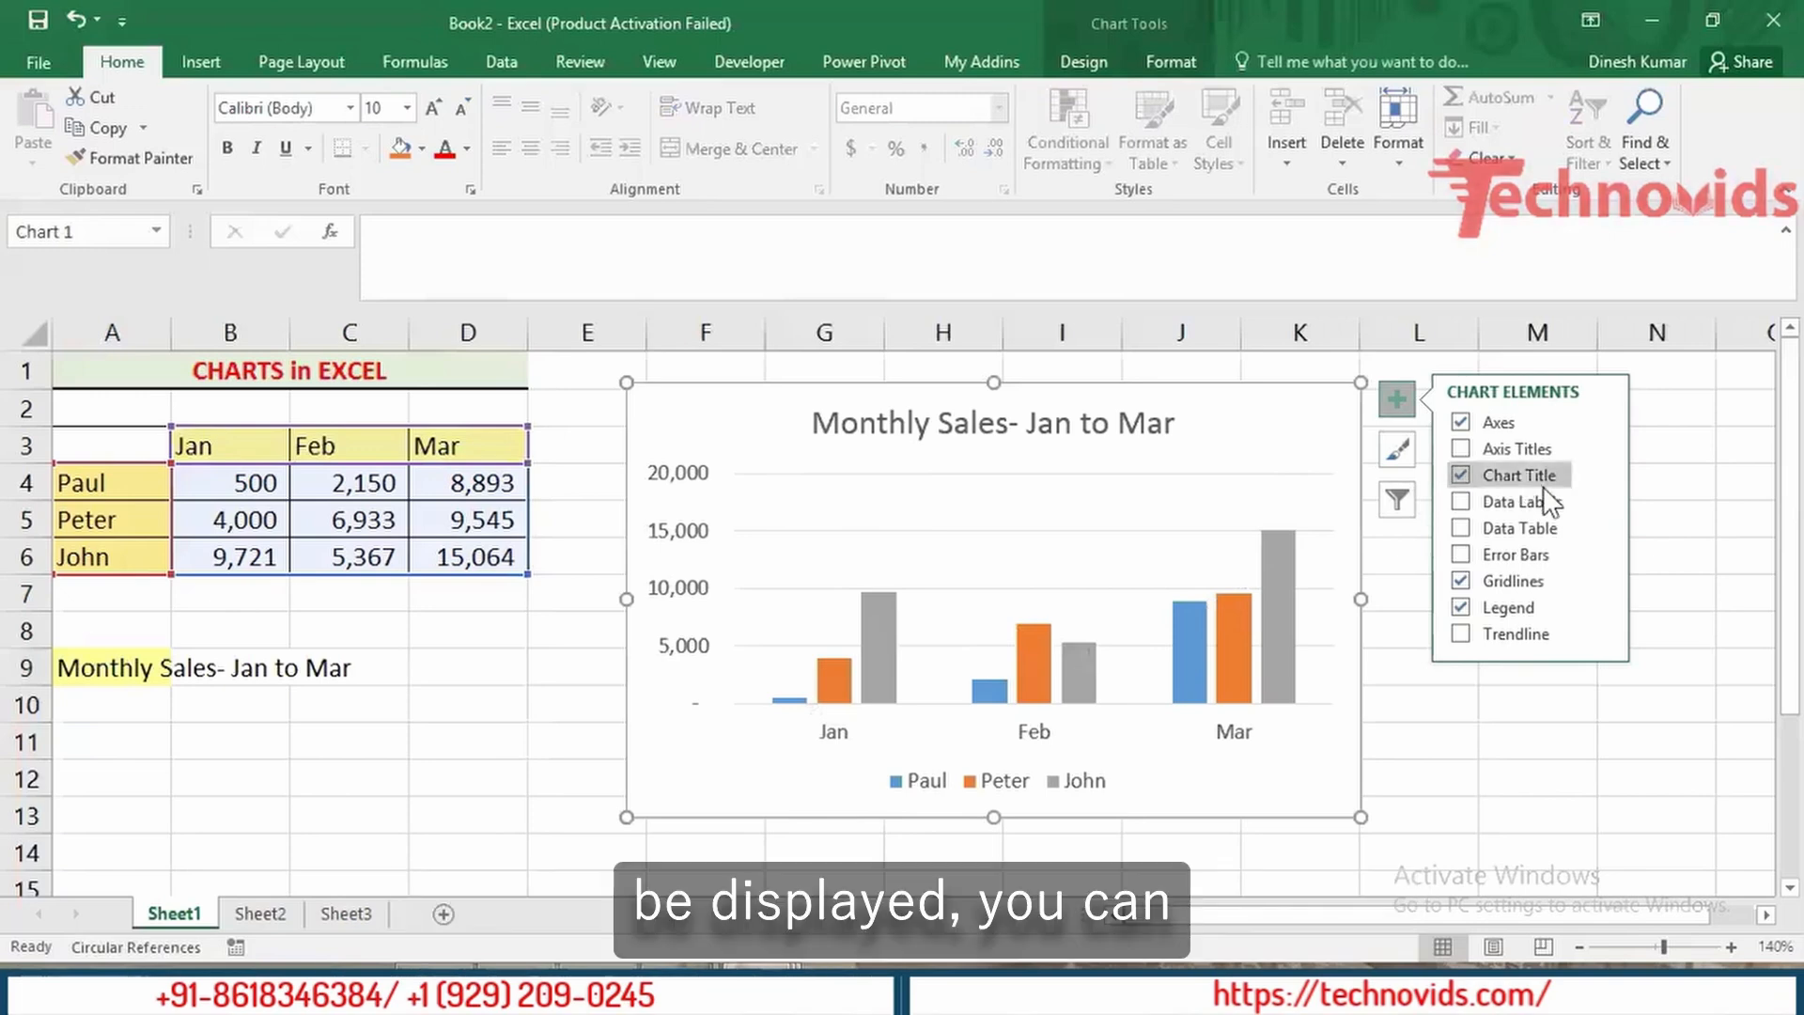
left_click(1462, 503)
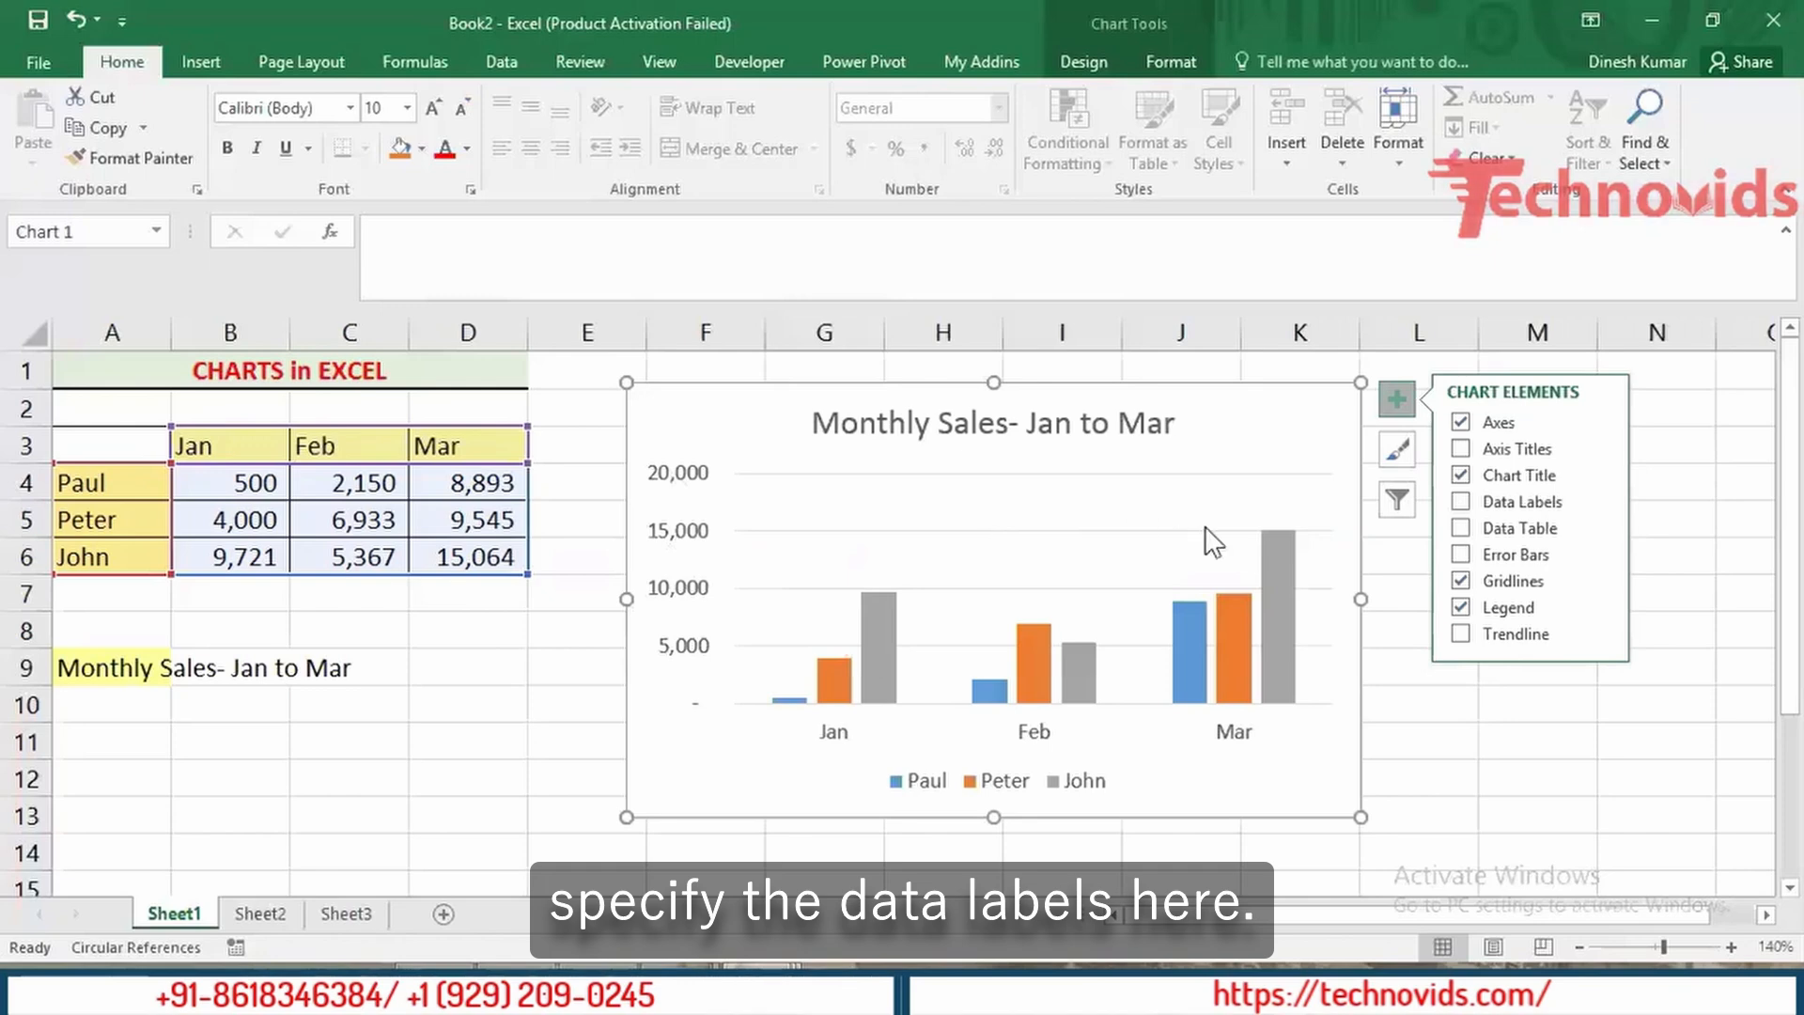
left_click(1460, 501)
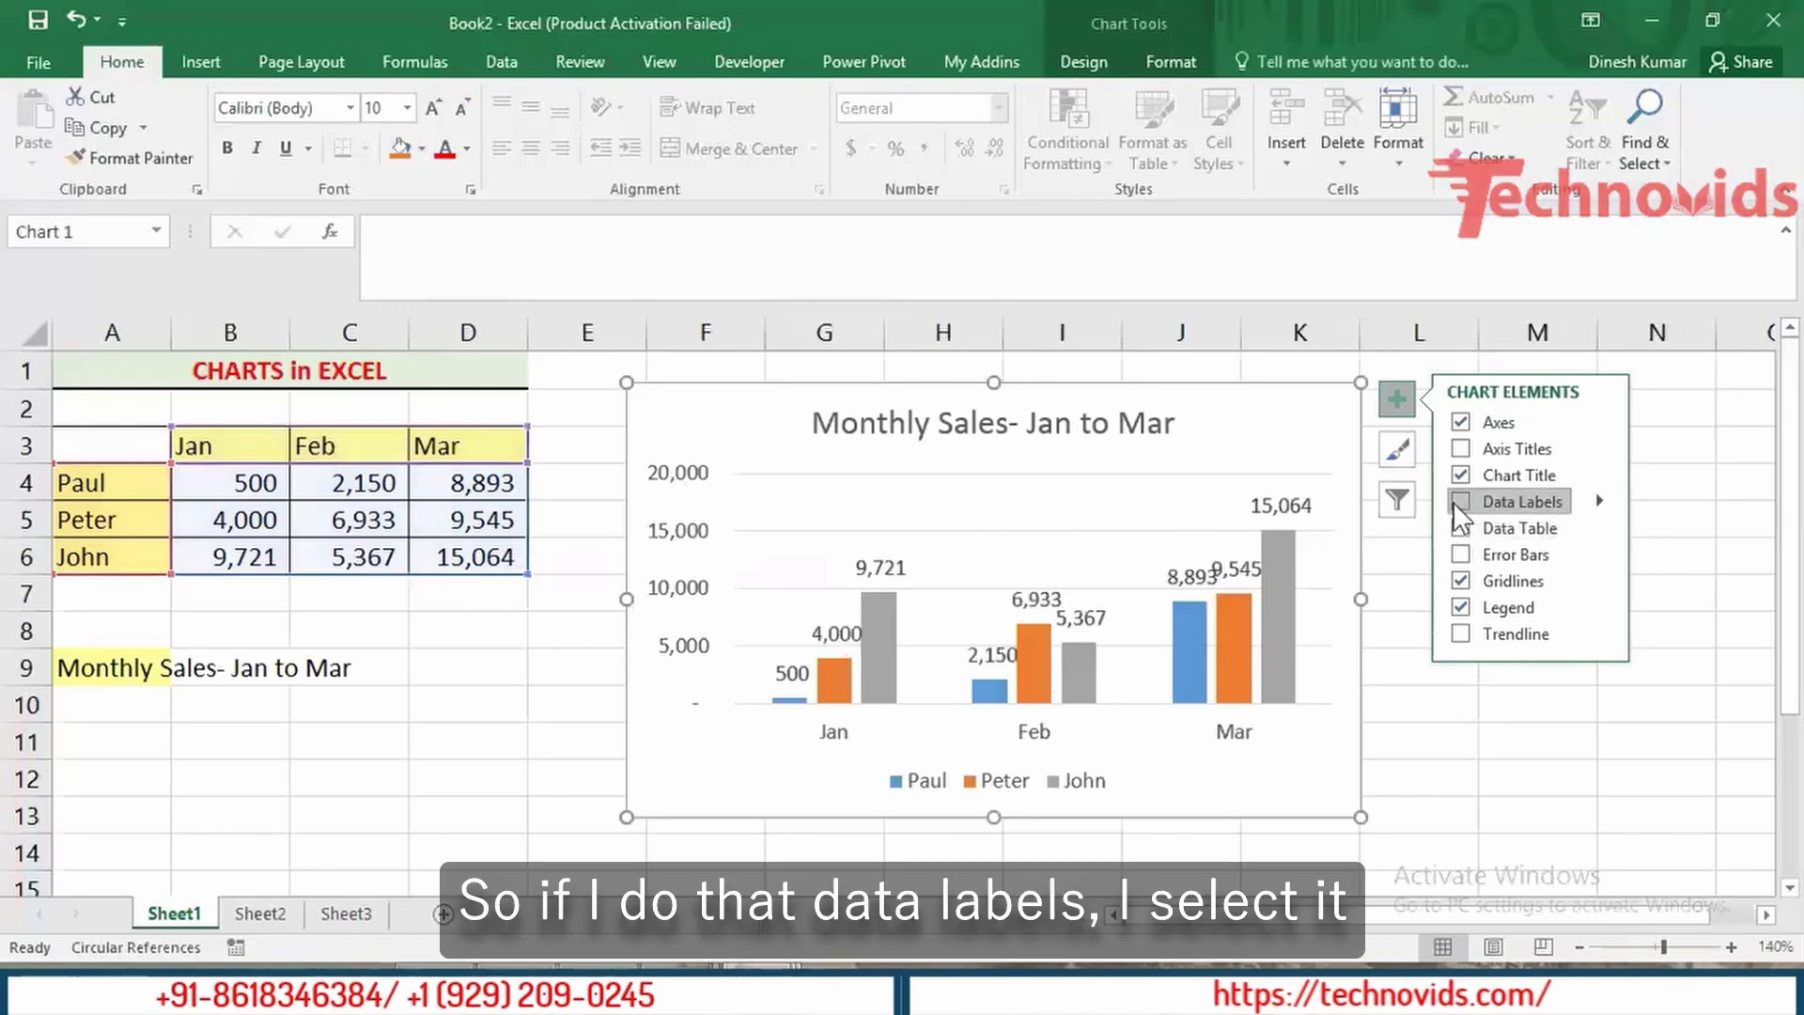
left_click(665, 588)
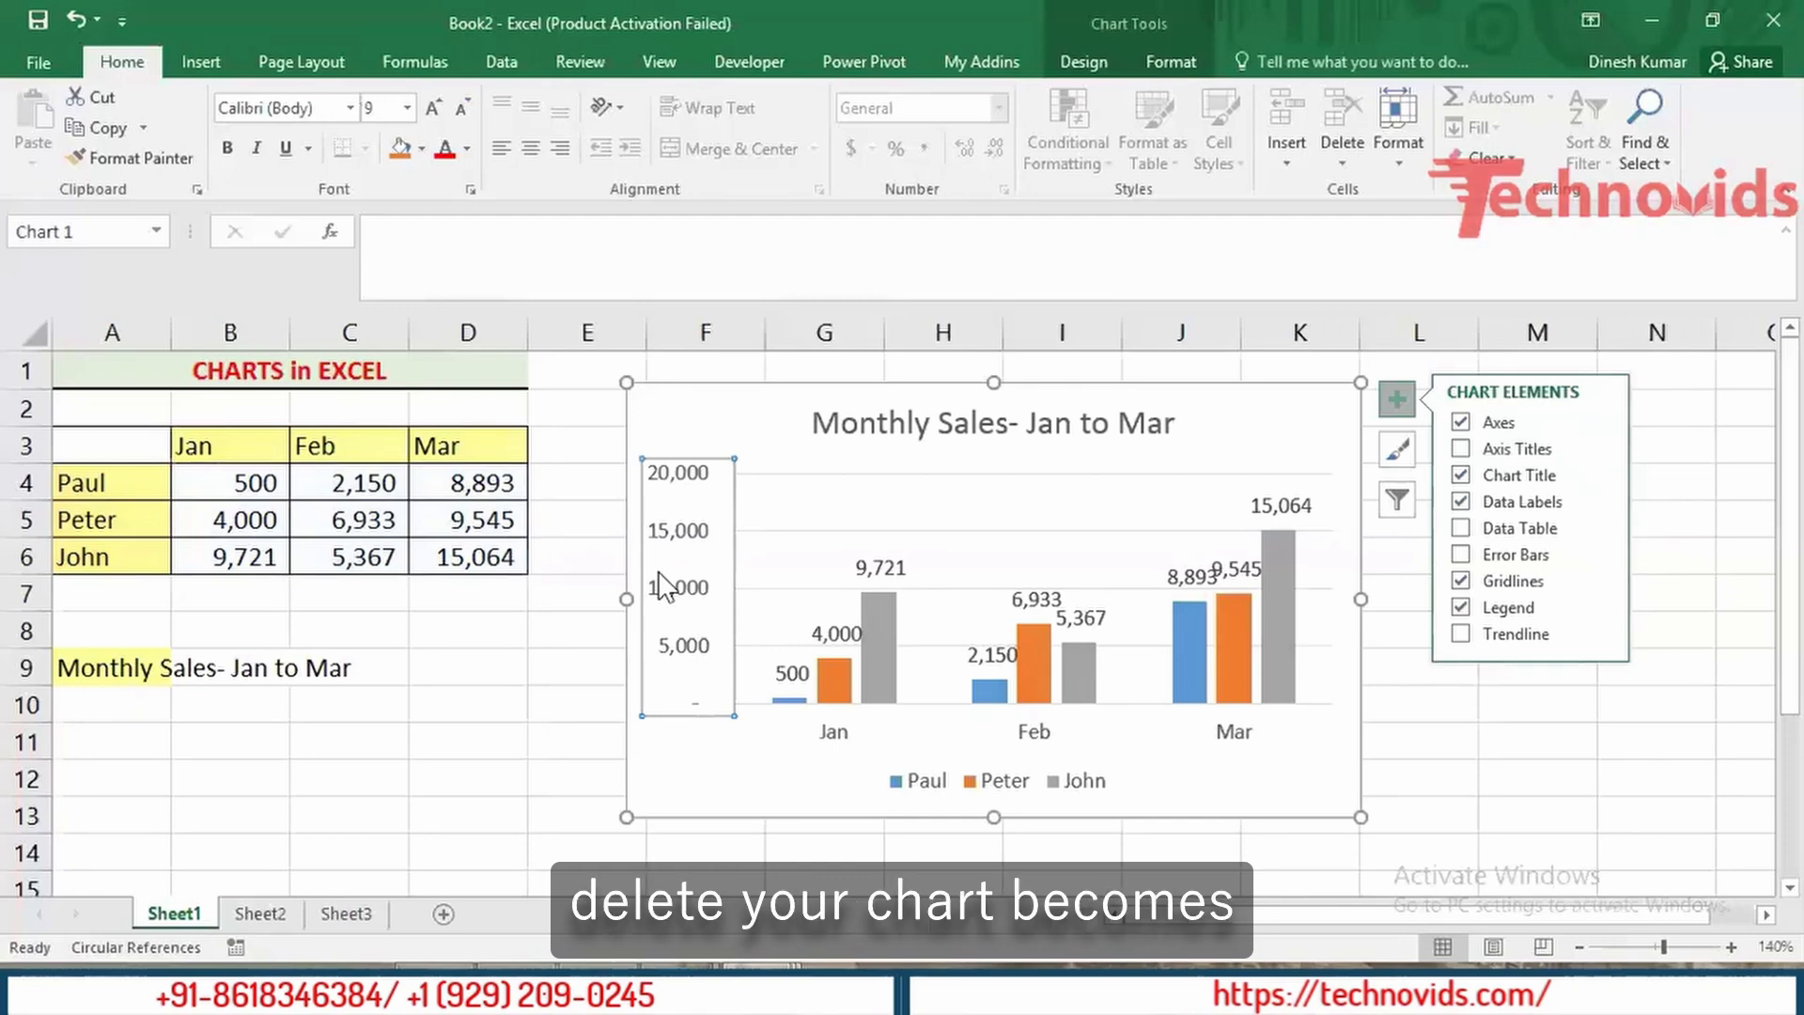
key("Delete")
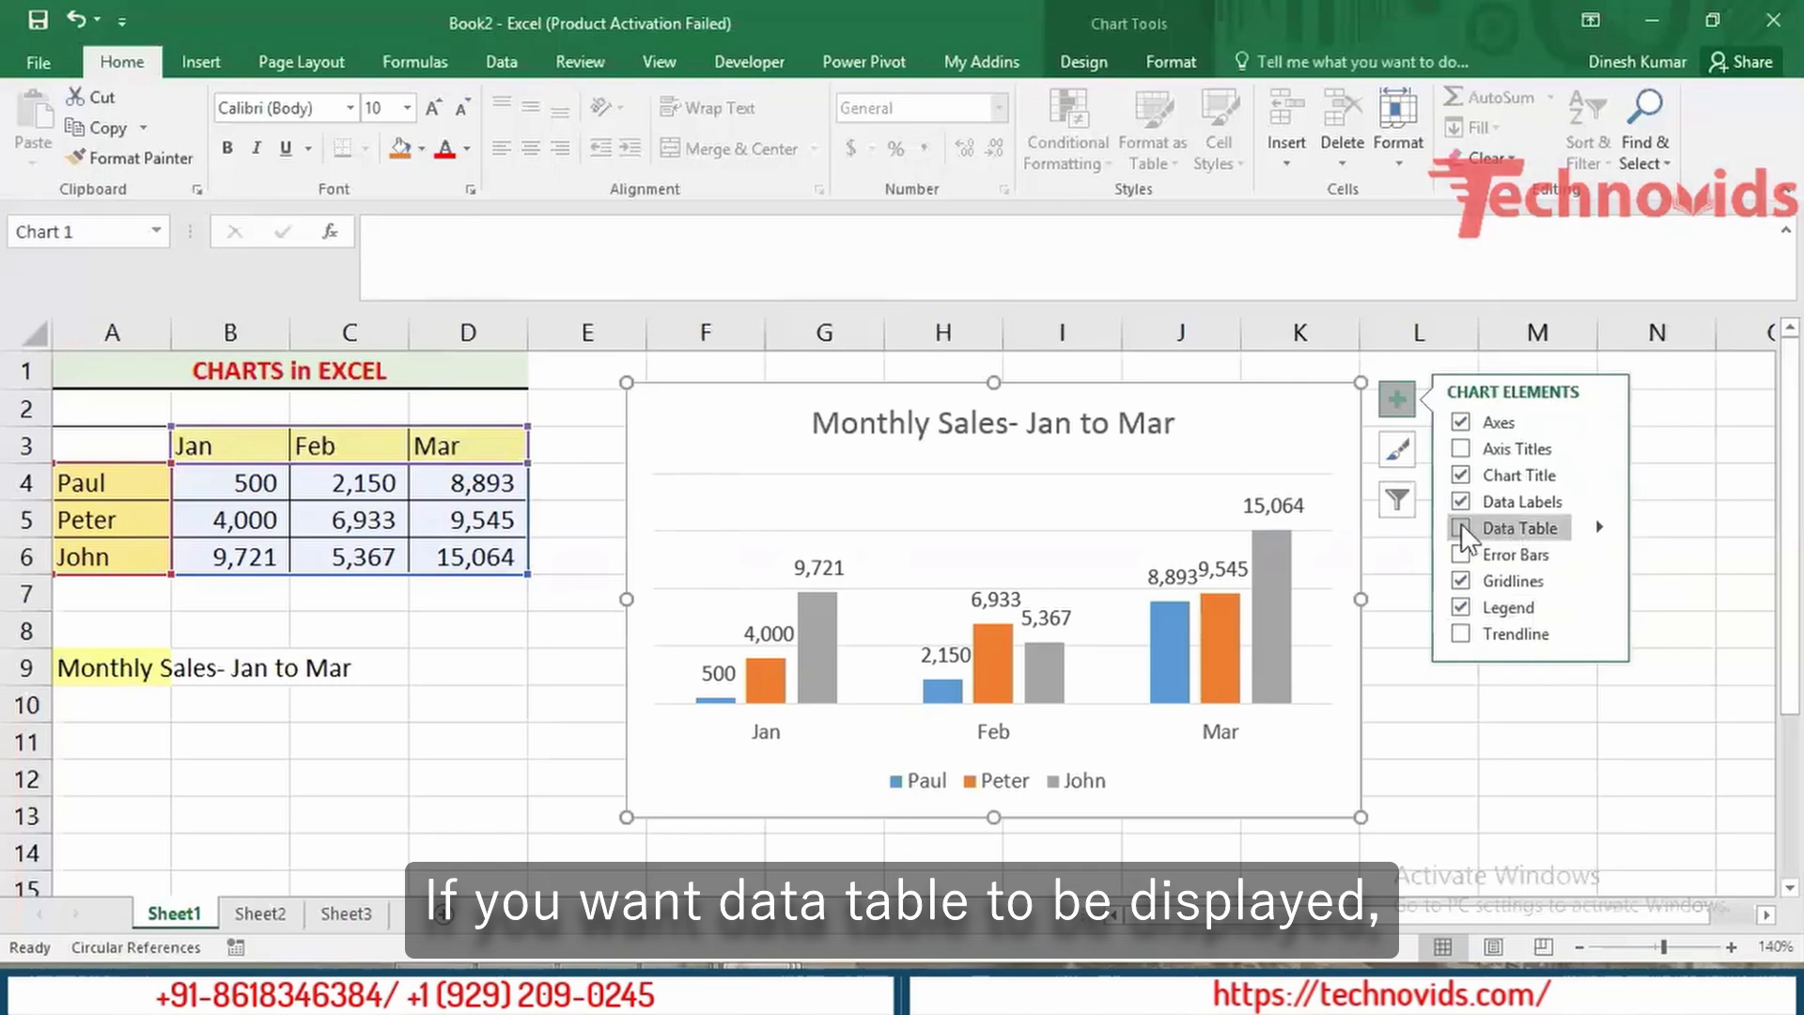
Step: Try the chart with a data table and without gridlines, restoring the previous setting each time
mouse_move(1462, 527)
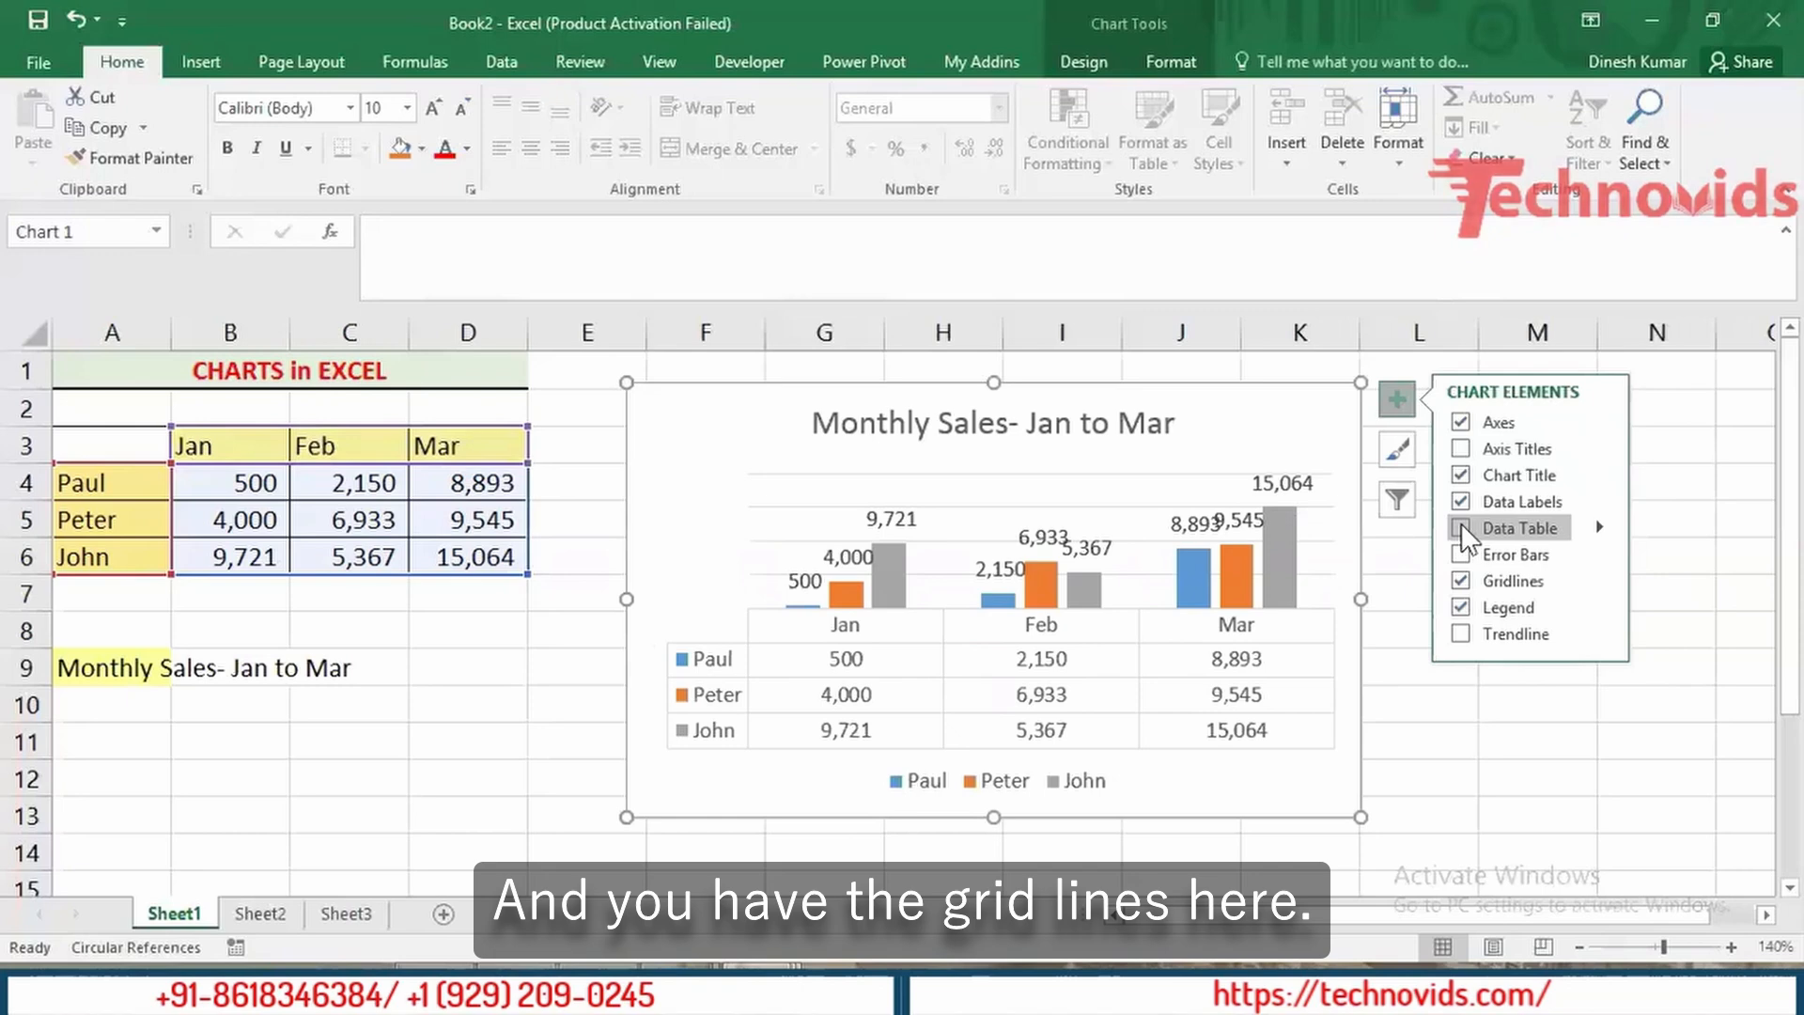
left_click(1462, 528)
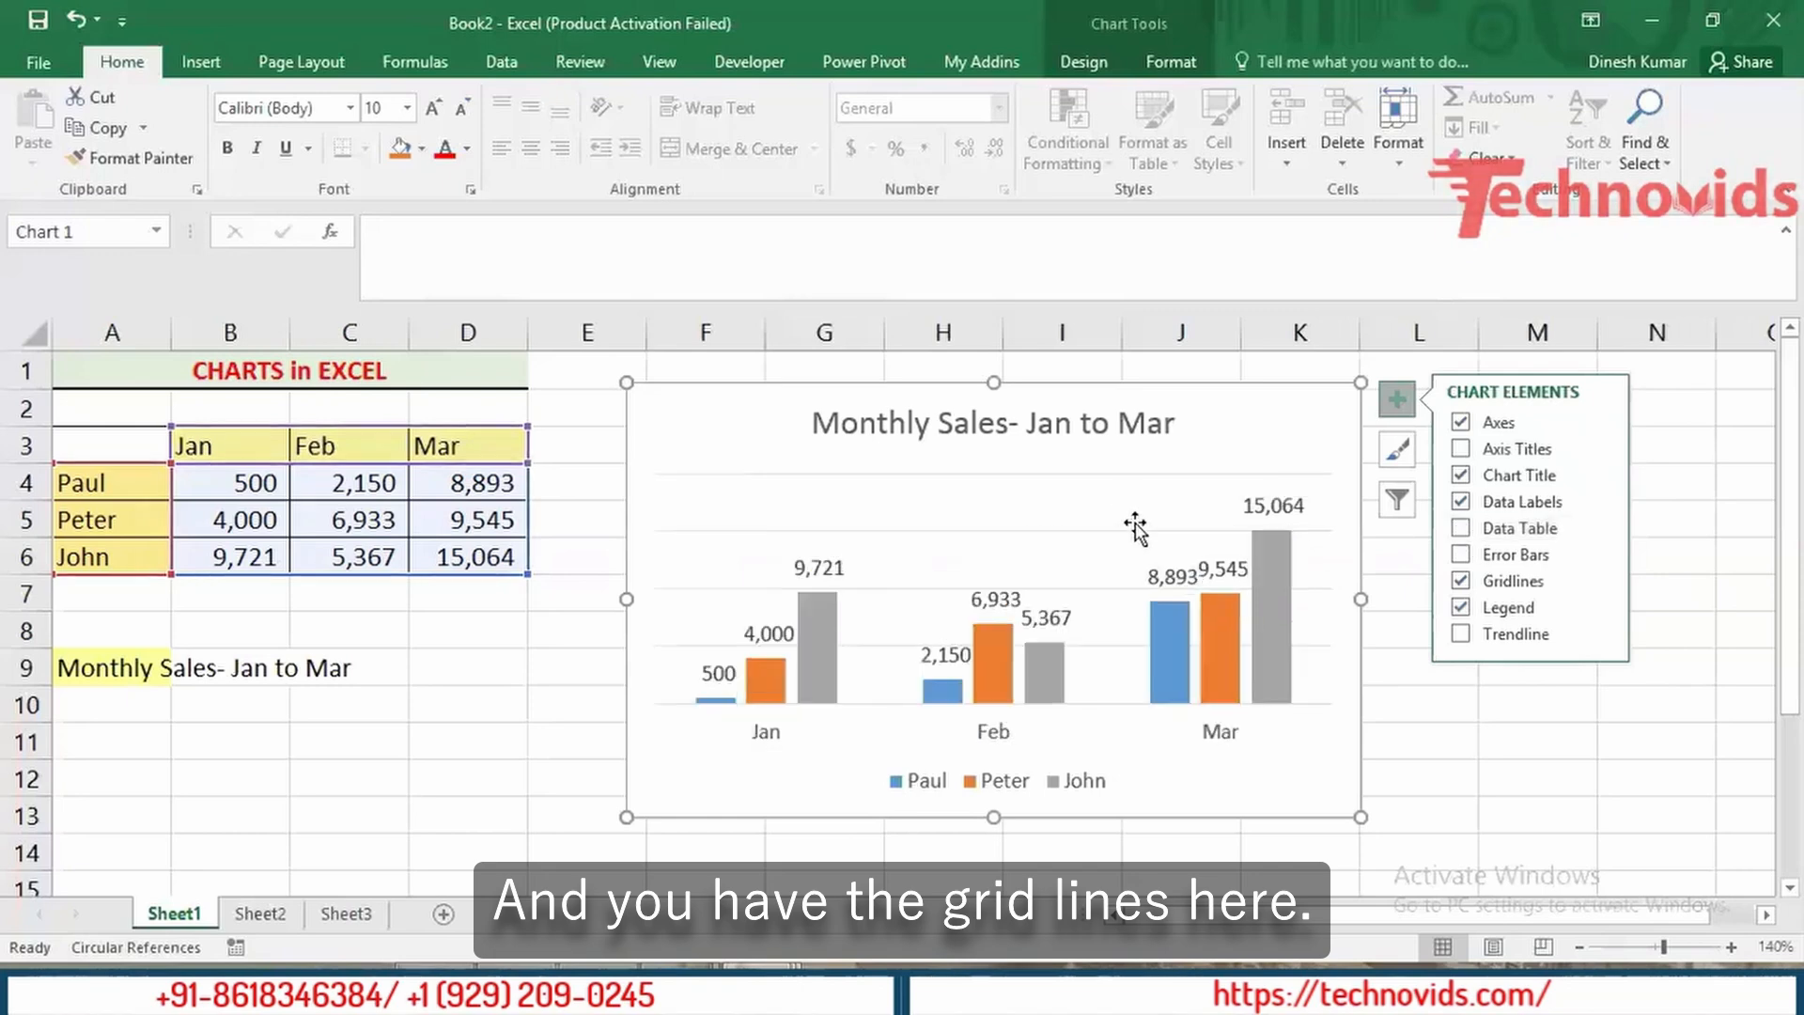
left_click(1142, 473)
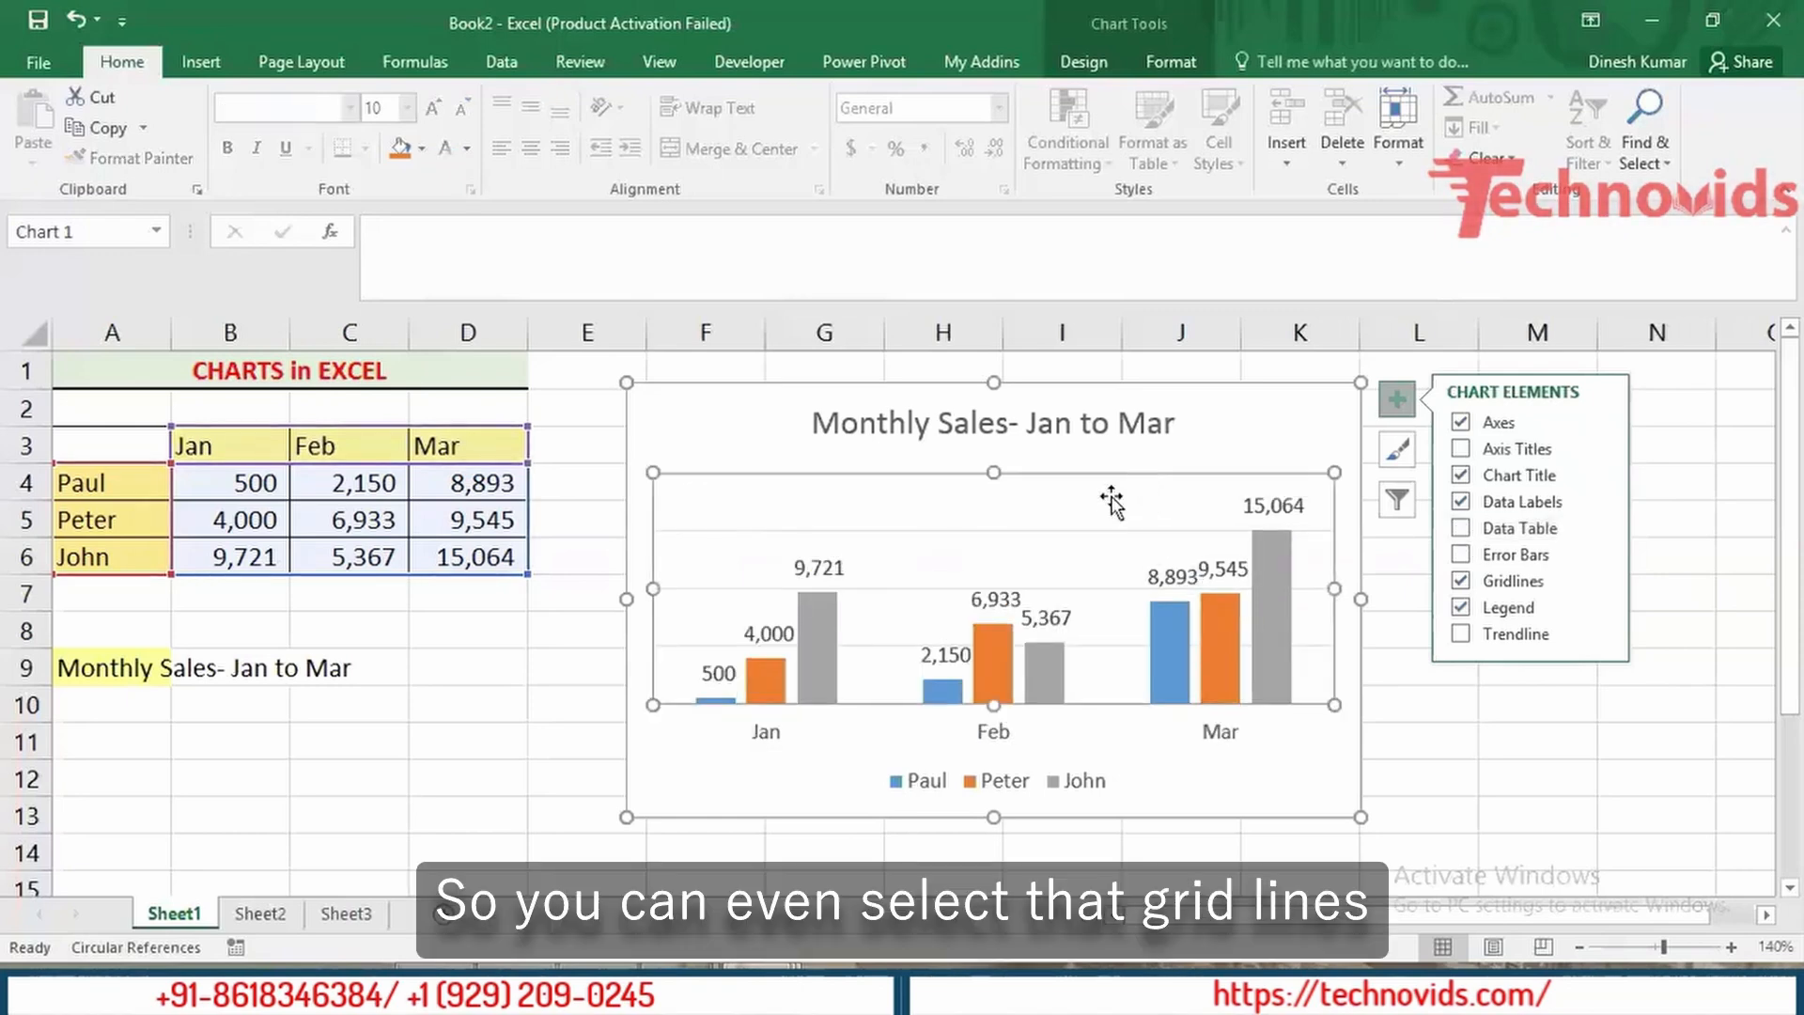
left_click(1097, 532)
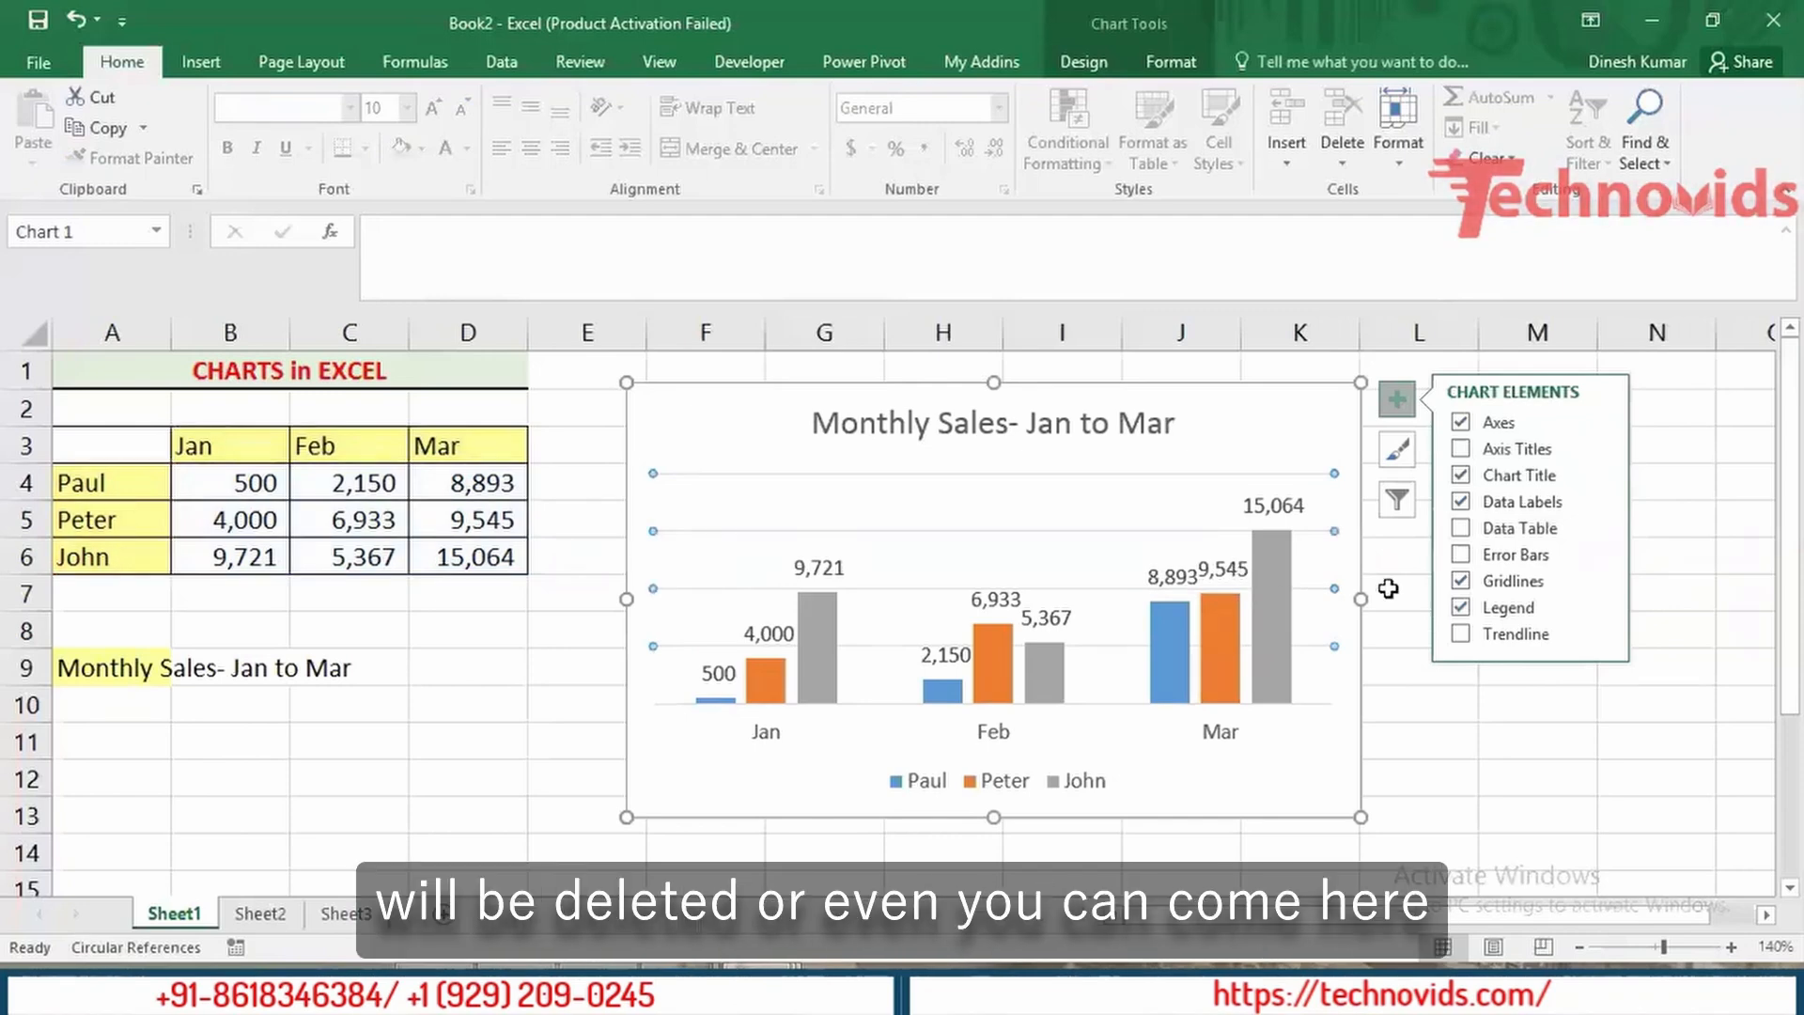
left_click(1462, 581)
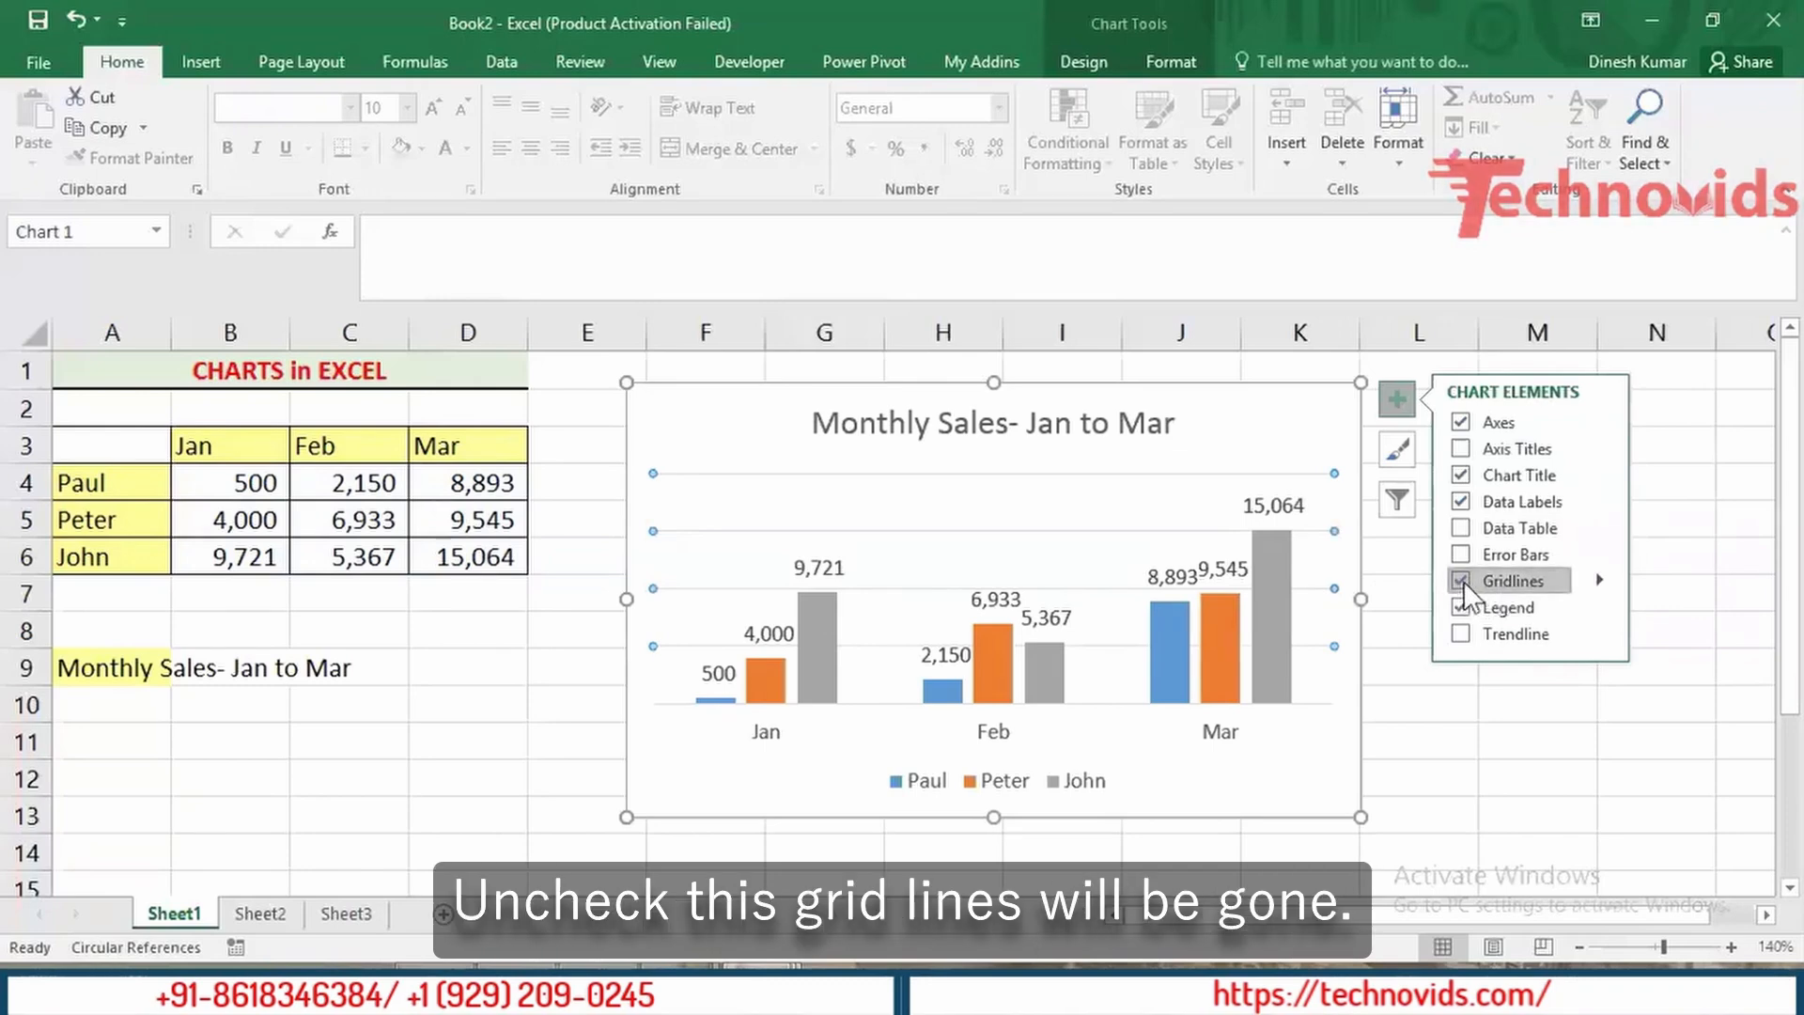
left_click(1463, 581)
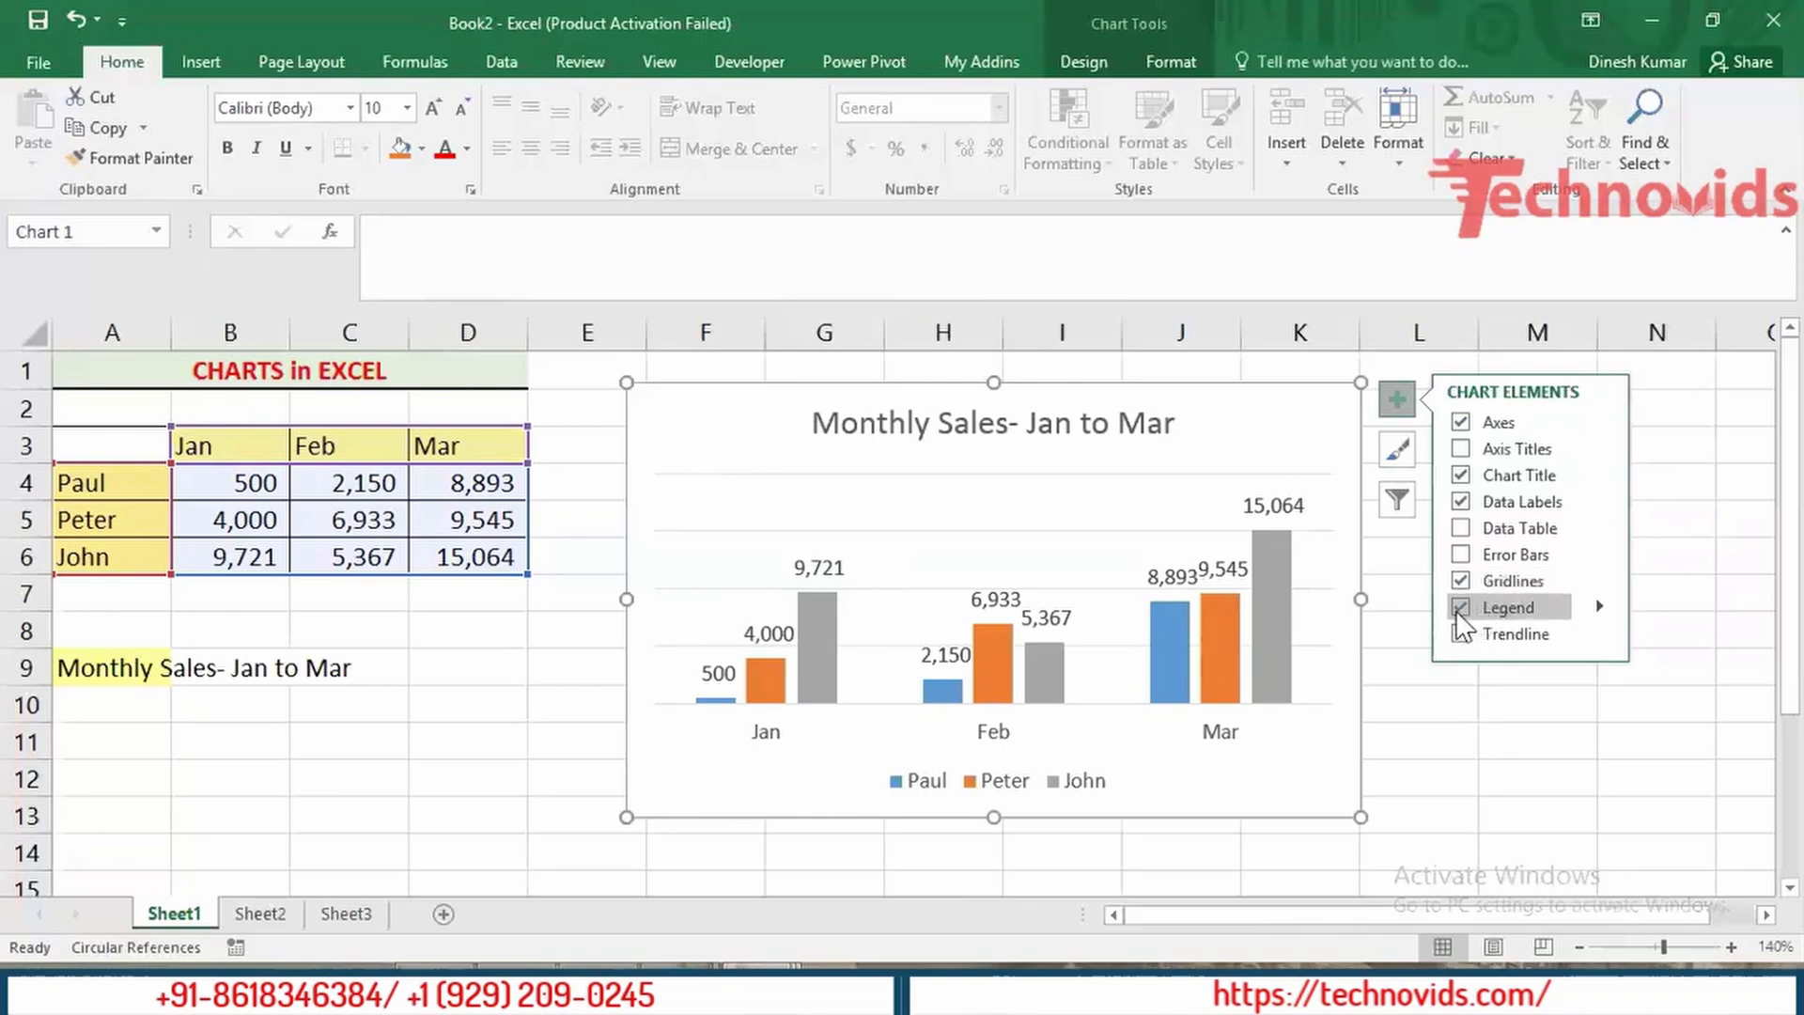
Step: Remove the chart's legend and add it back on the right side of the plot
left_click(1459, 609)
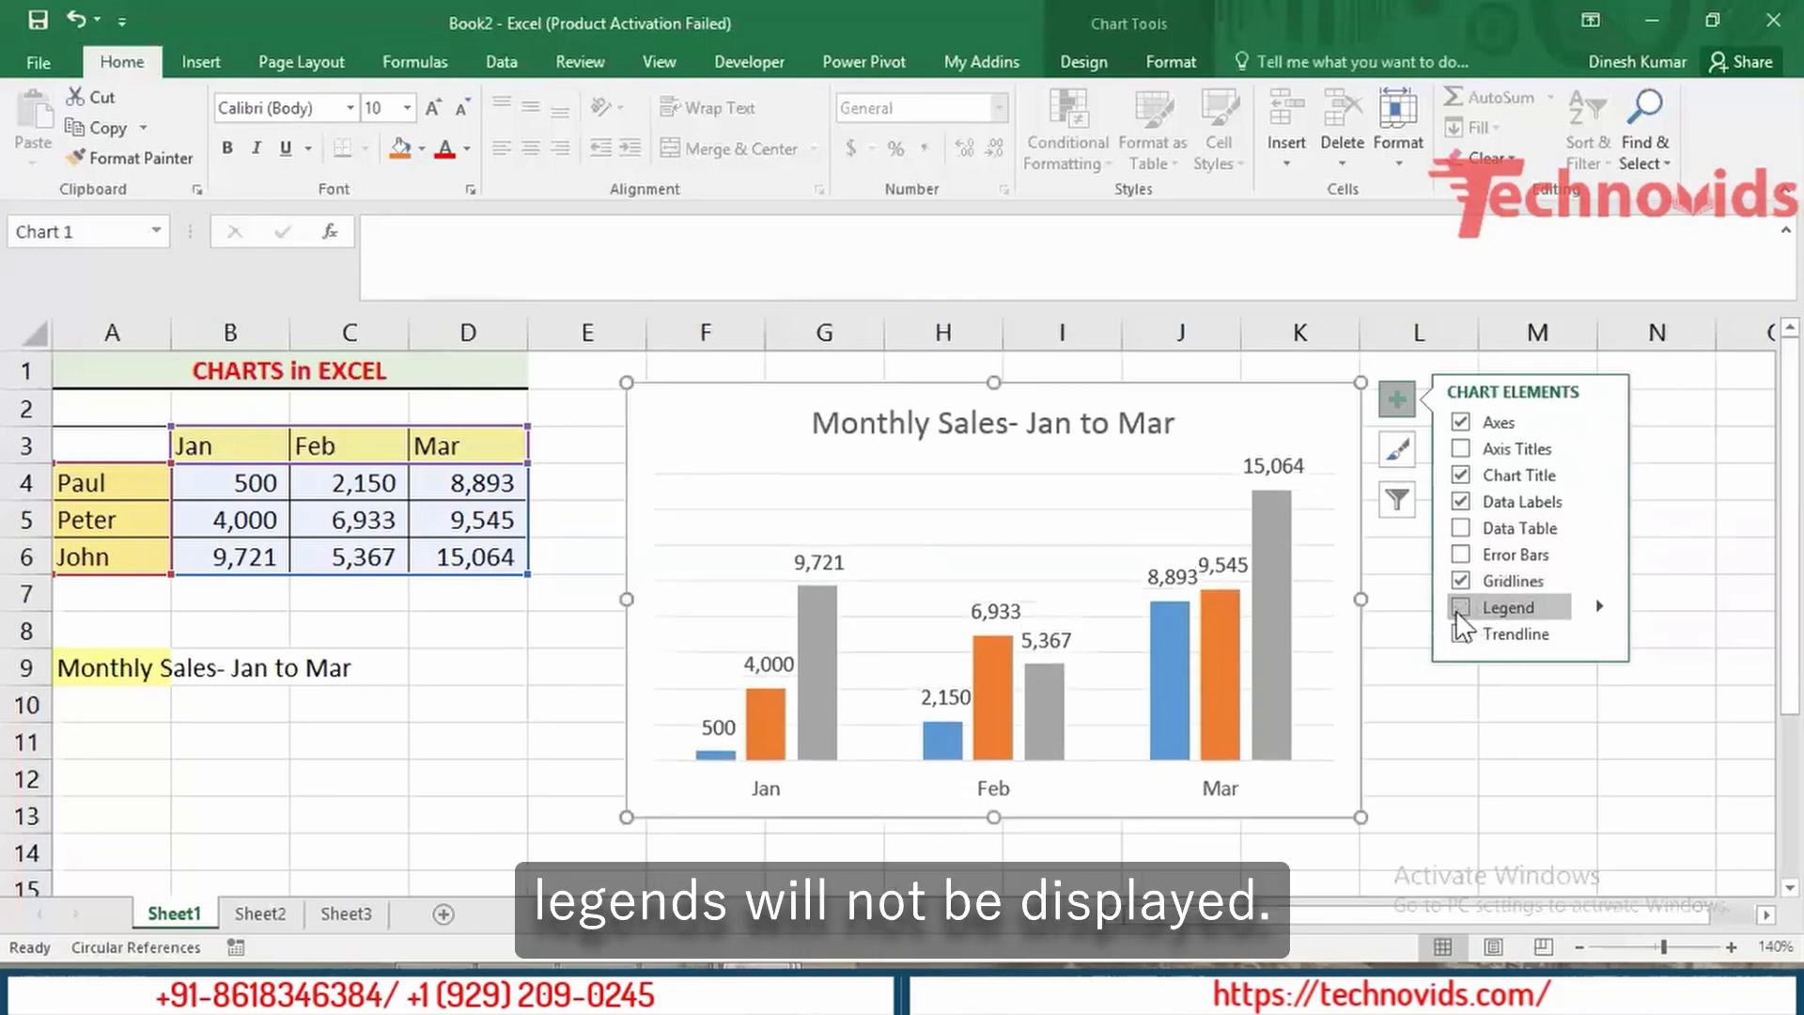
left_click(1459, 608)
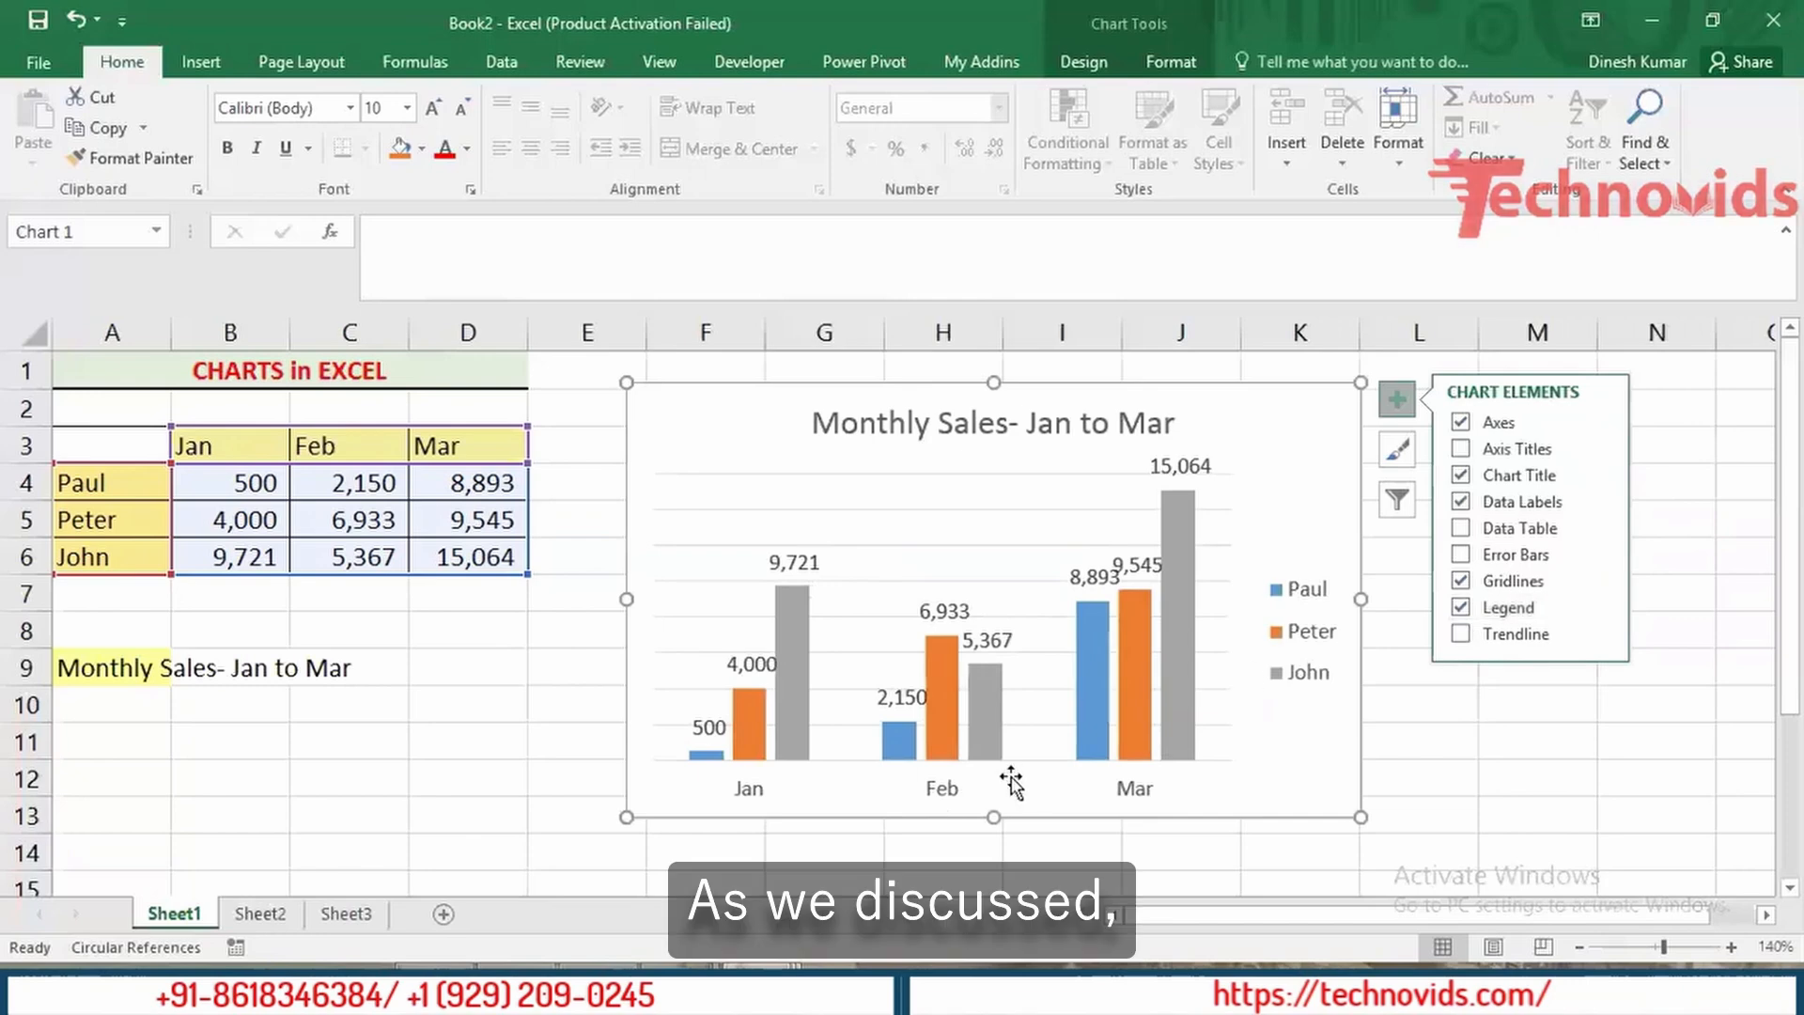
left_click(1325, 642)
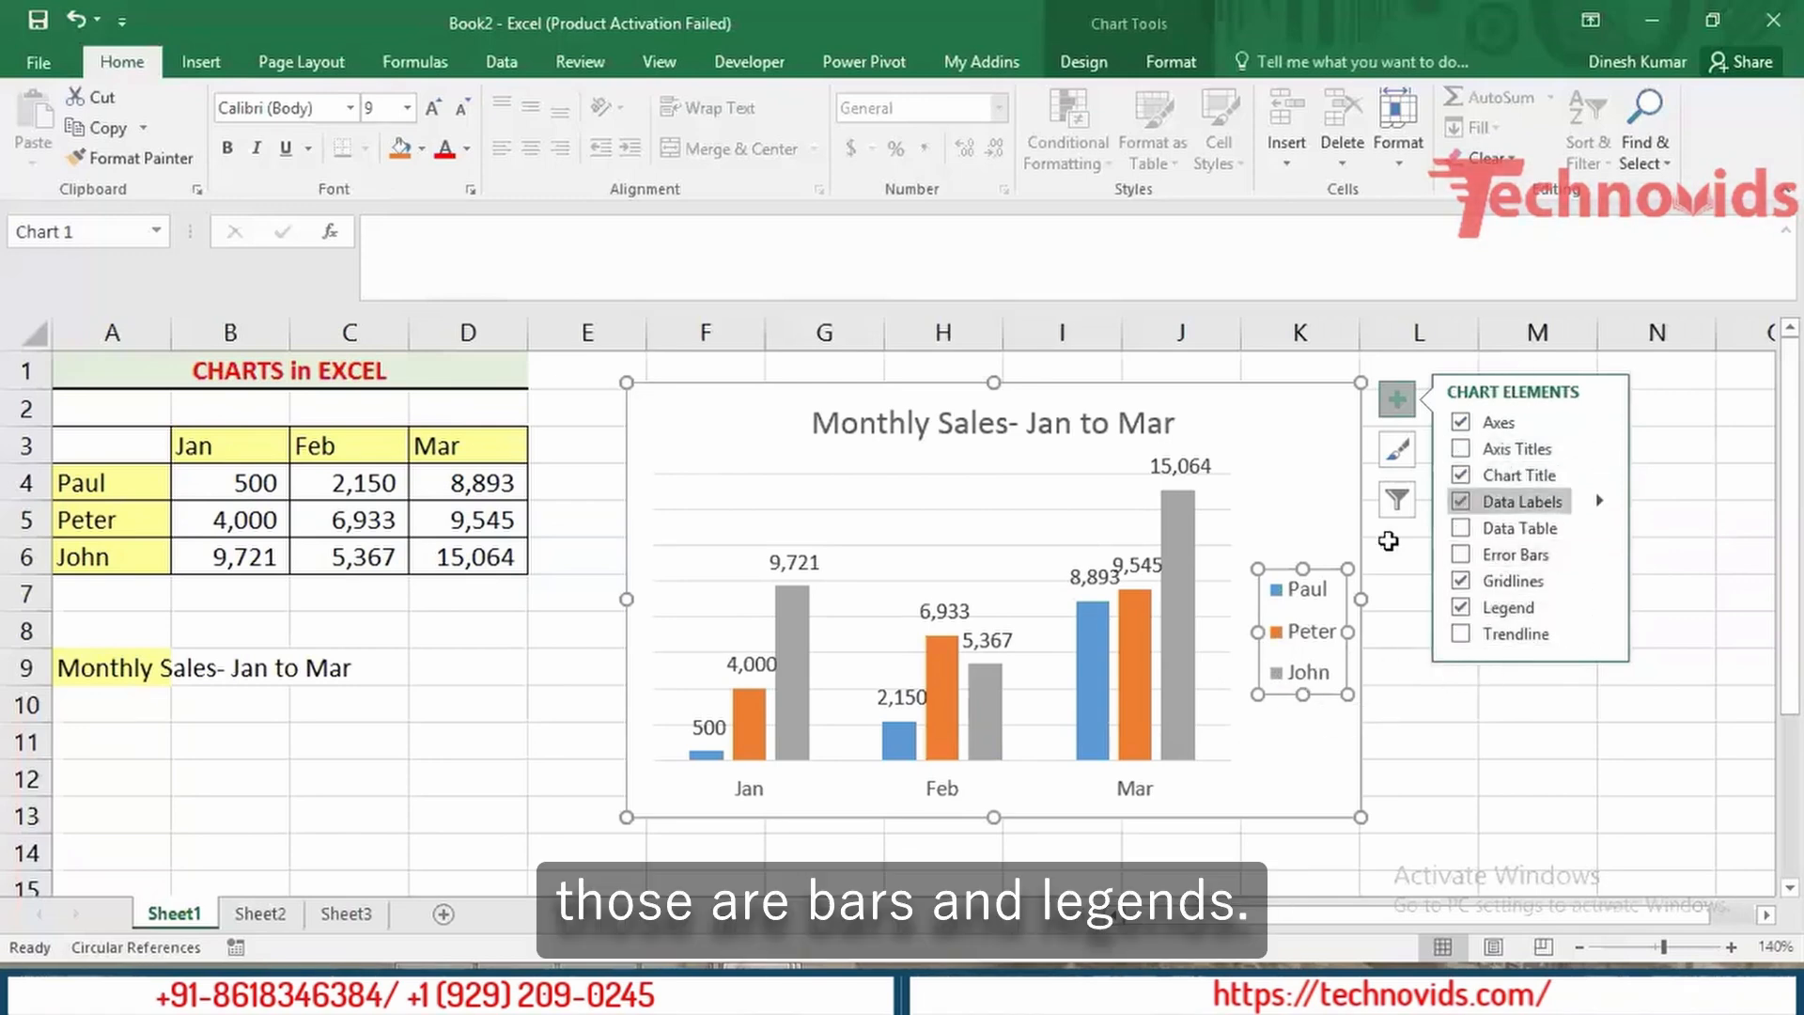
mouse_move(1187, 617)
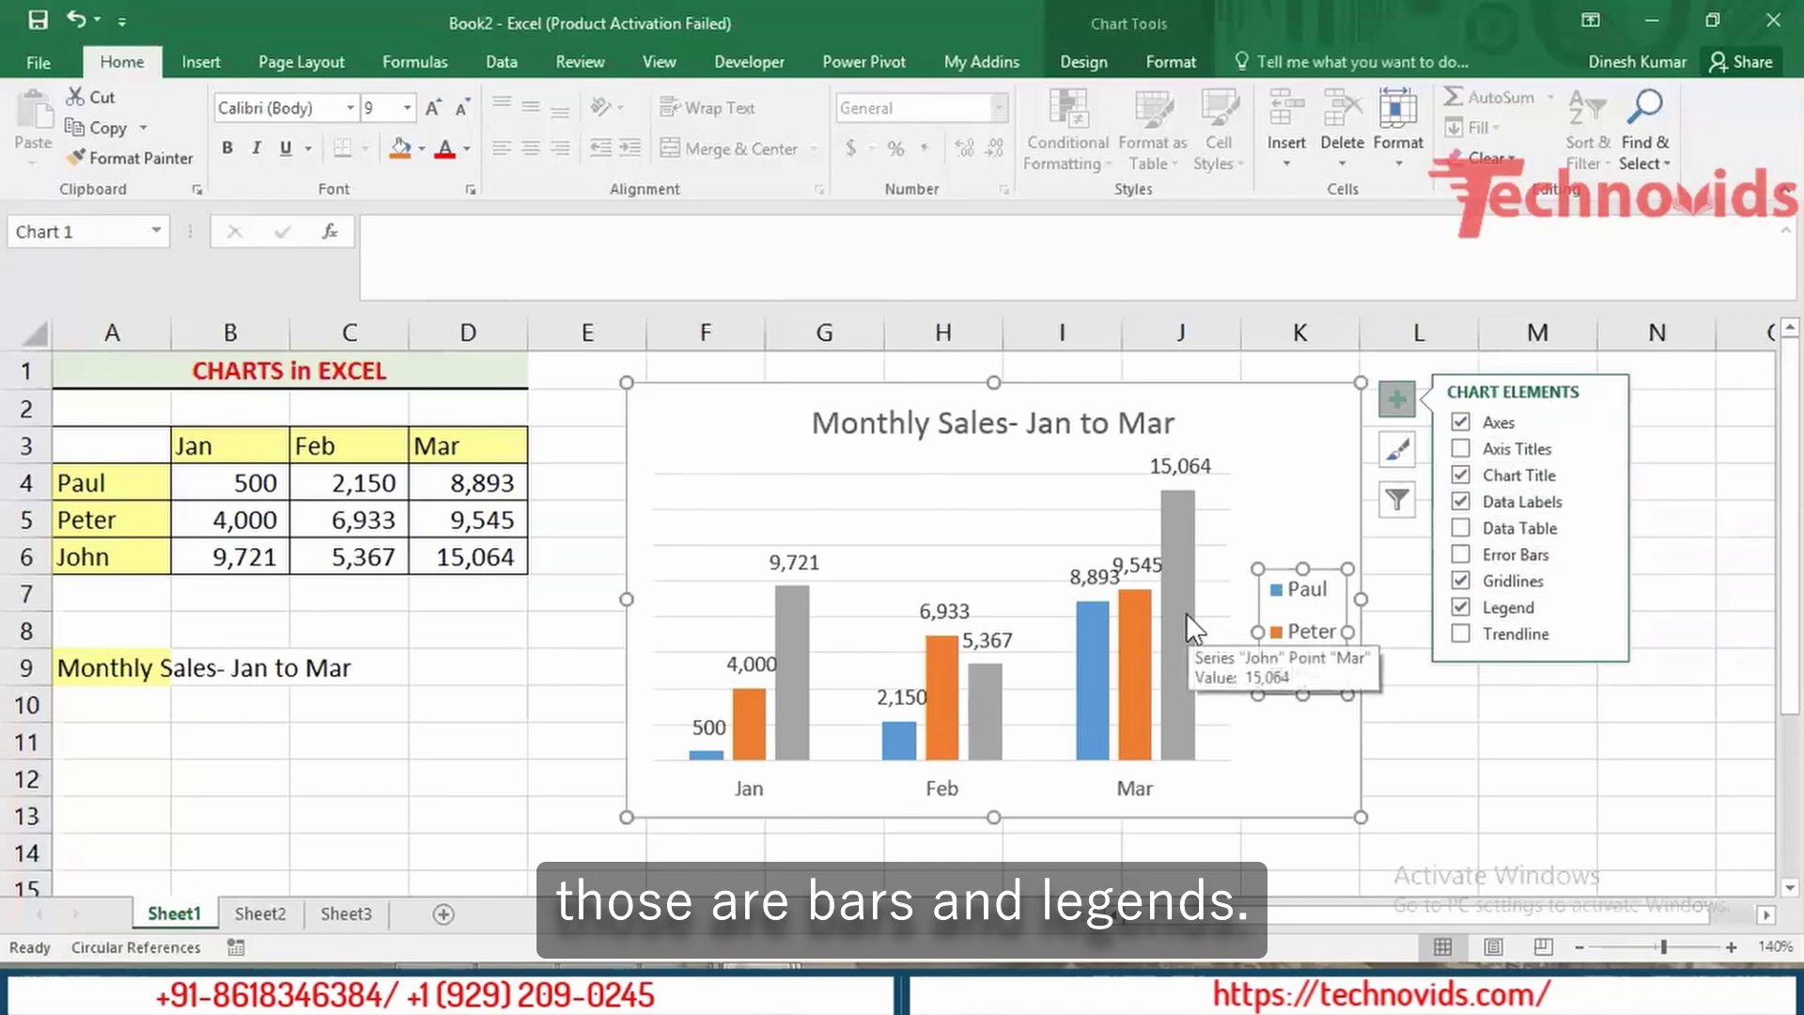
left_click(1401, 393)
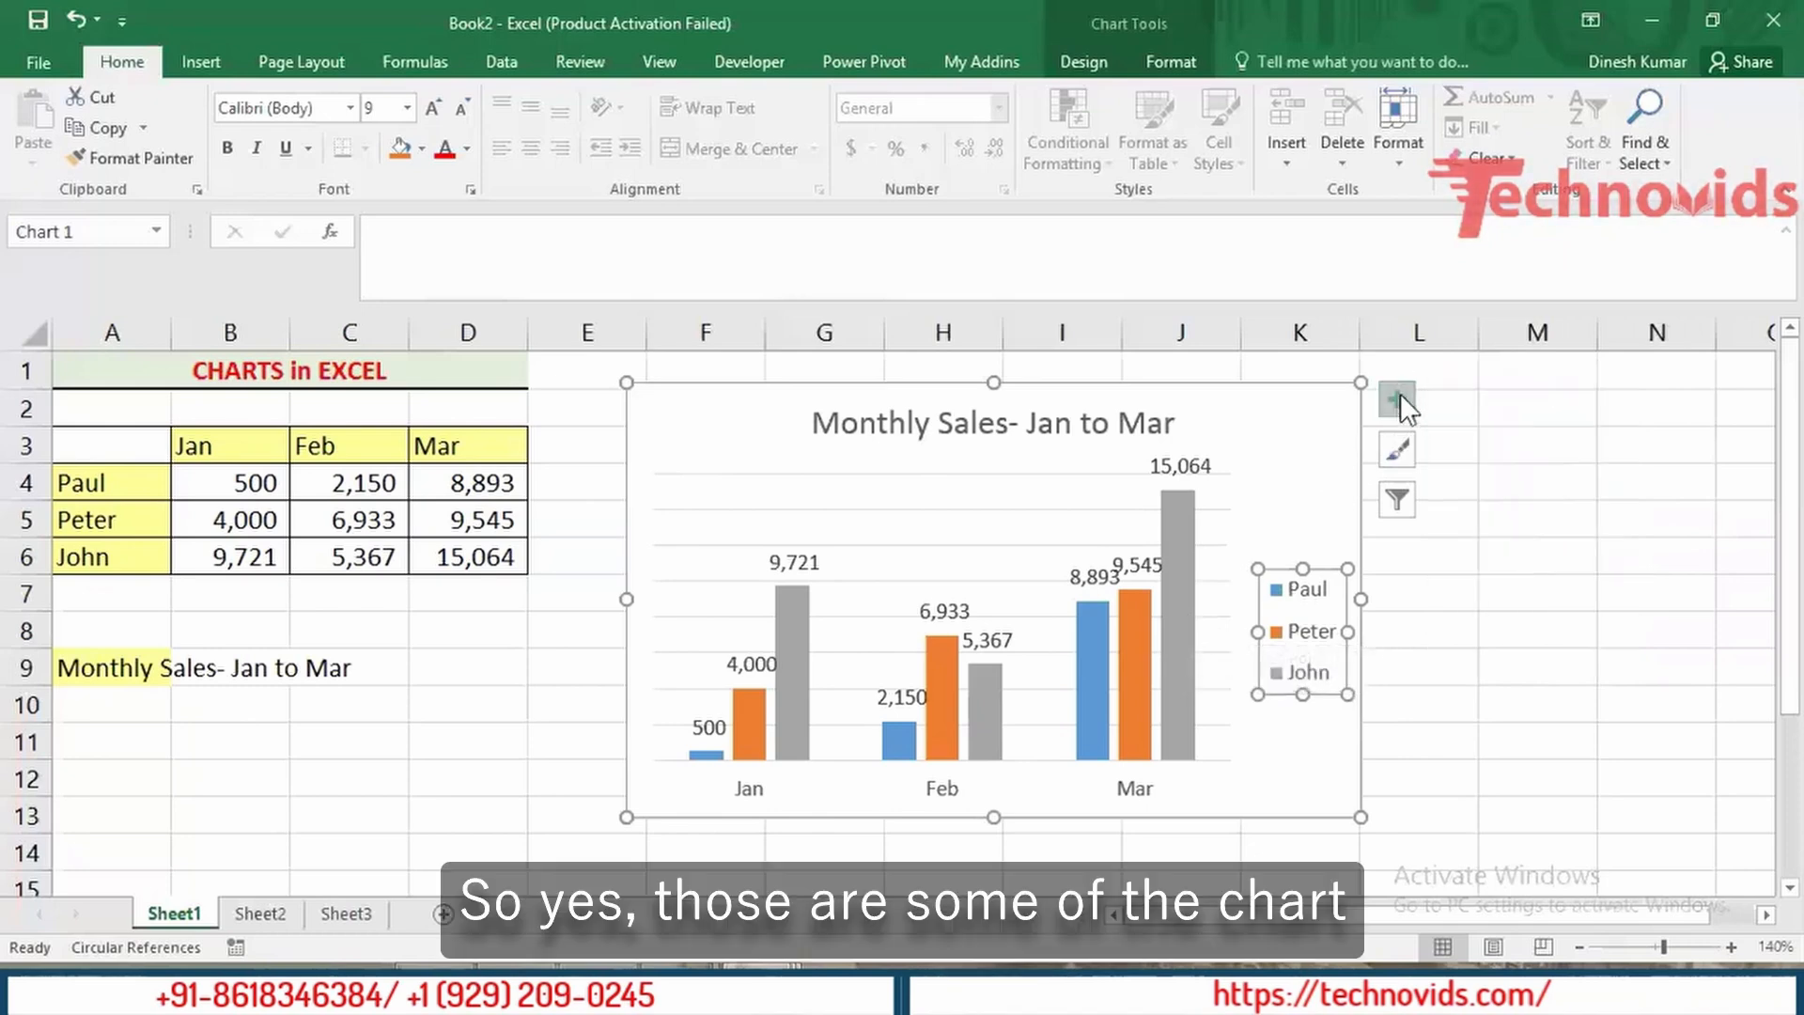
Step: Preview the quick layouts available for the chart, including Layout 11, without keeping one
left_click(1106, 393)
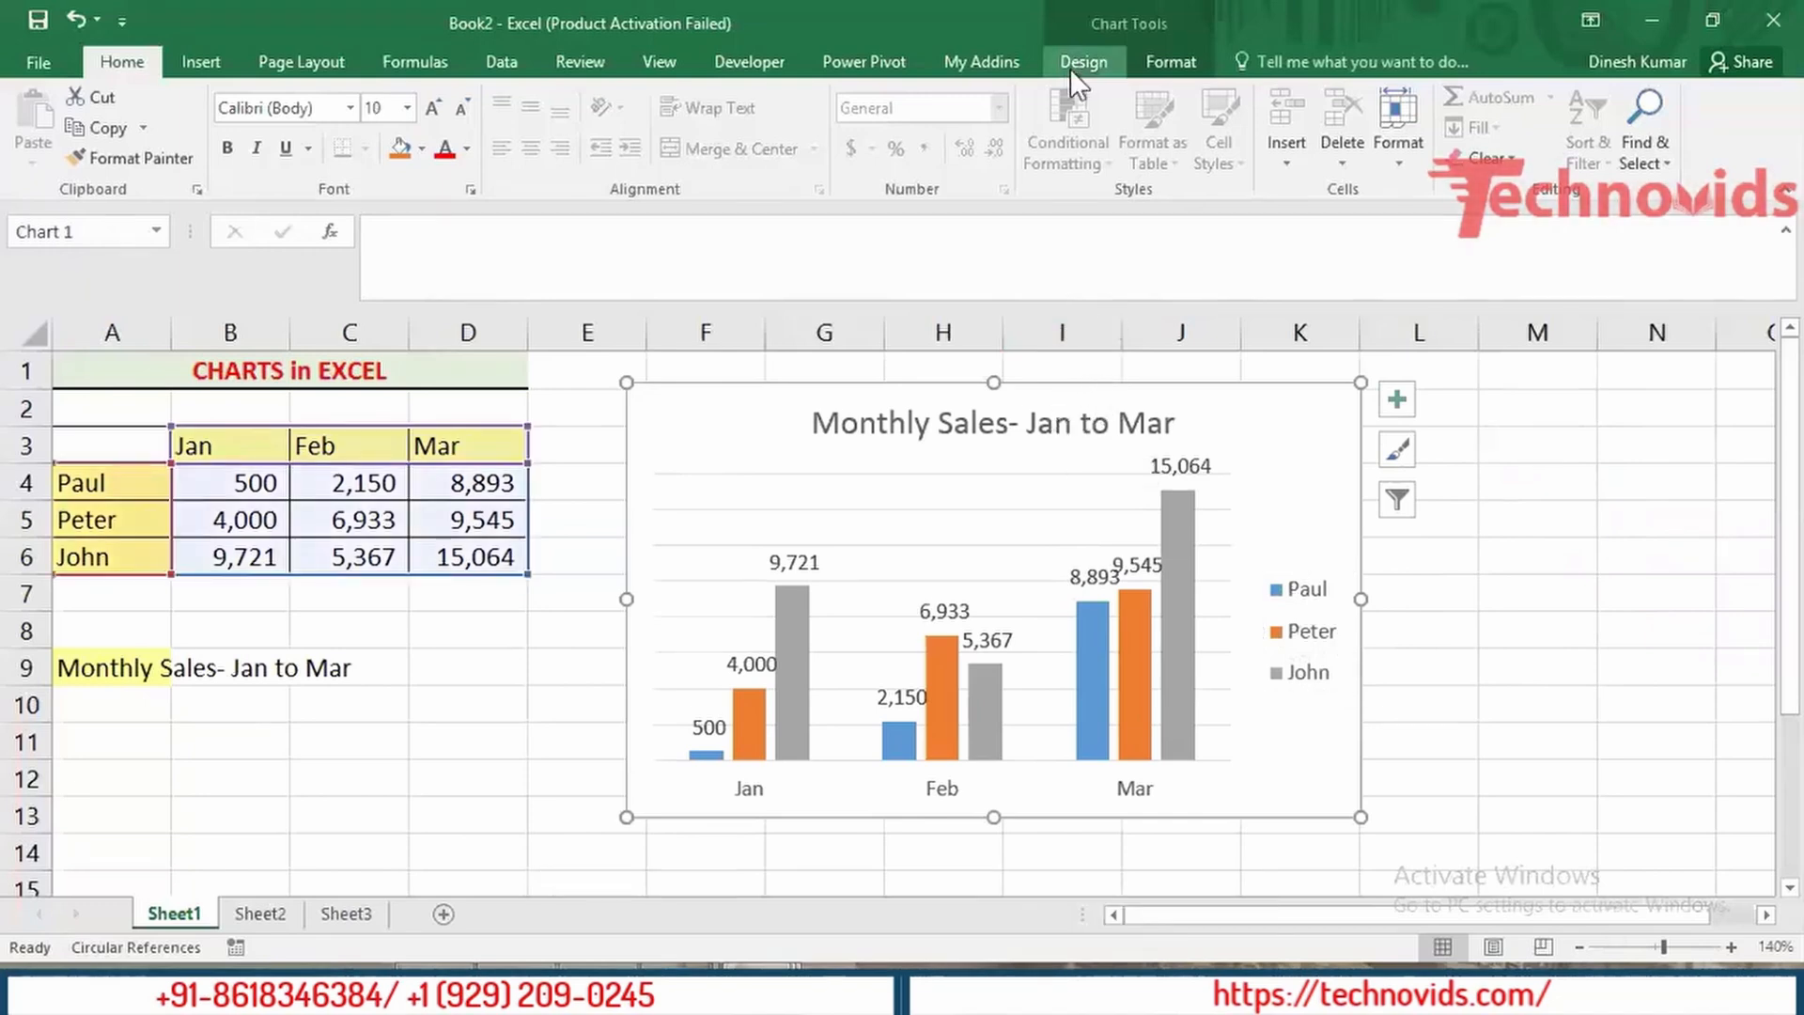
left_click(1071, 64)
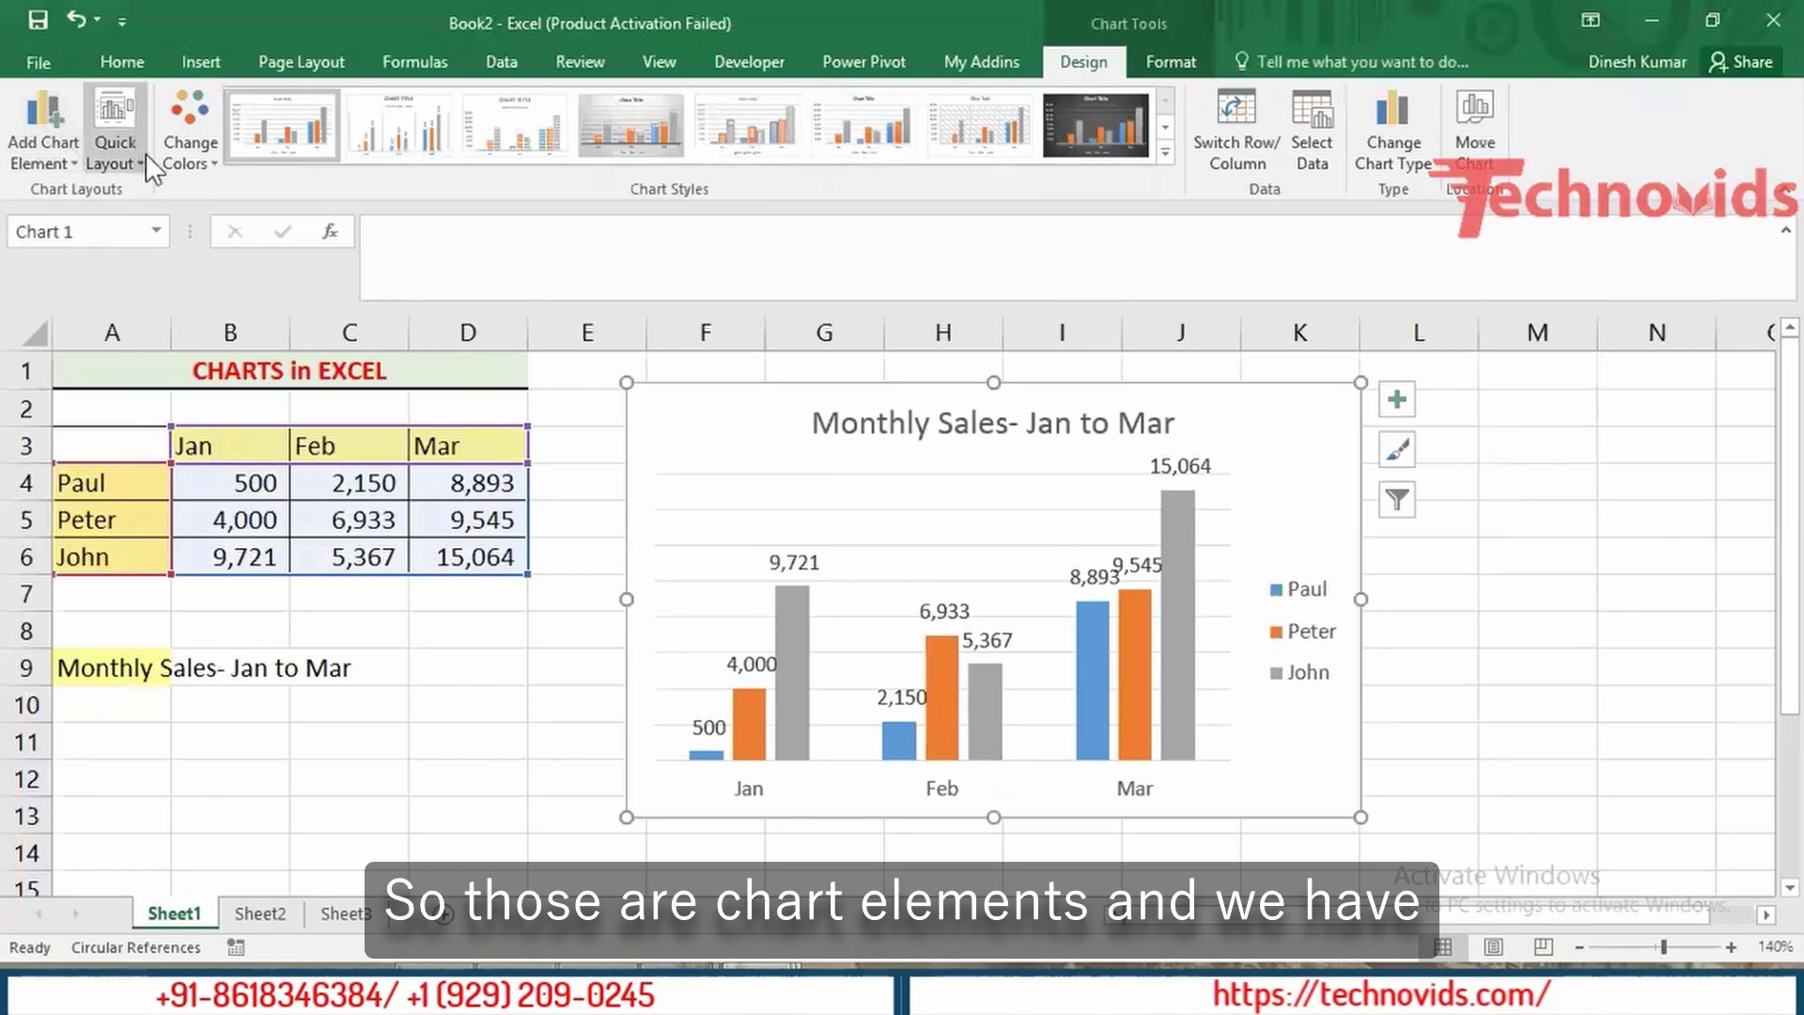
left_click(115, 141)
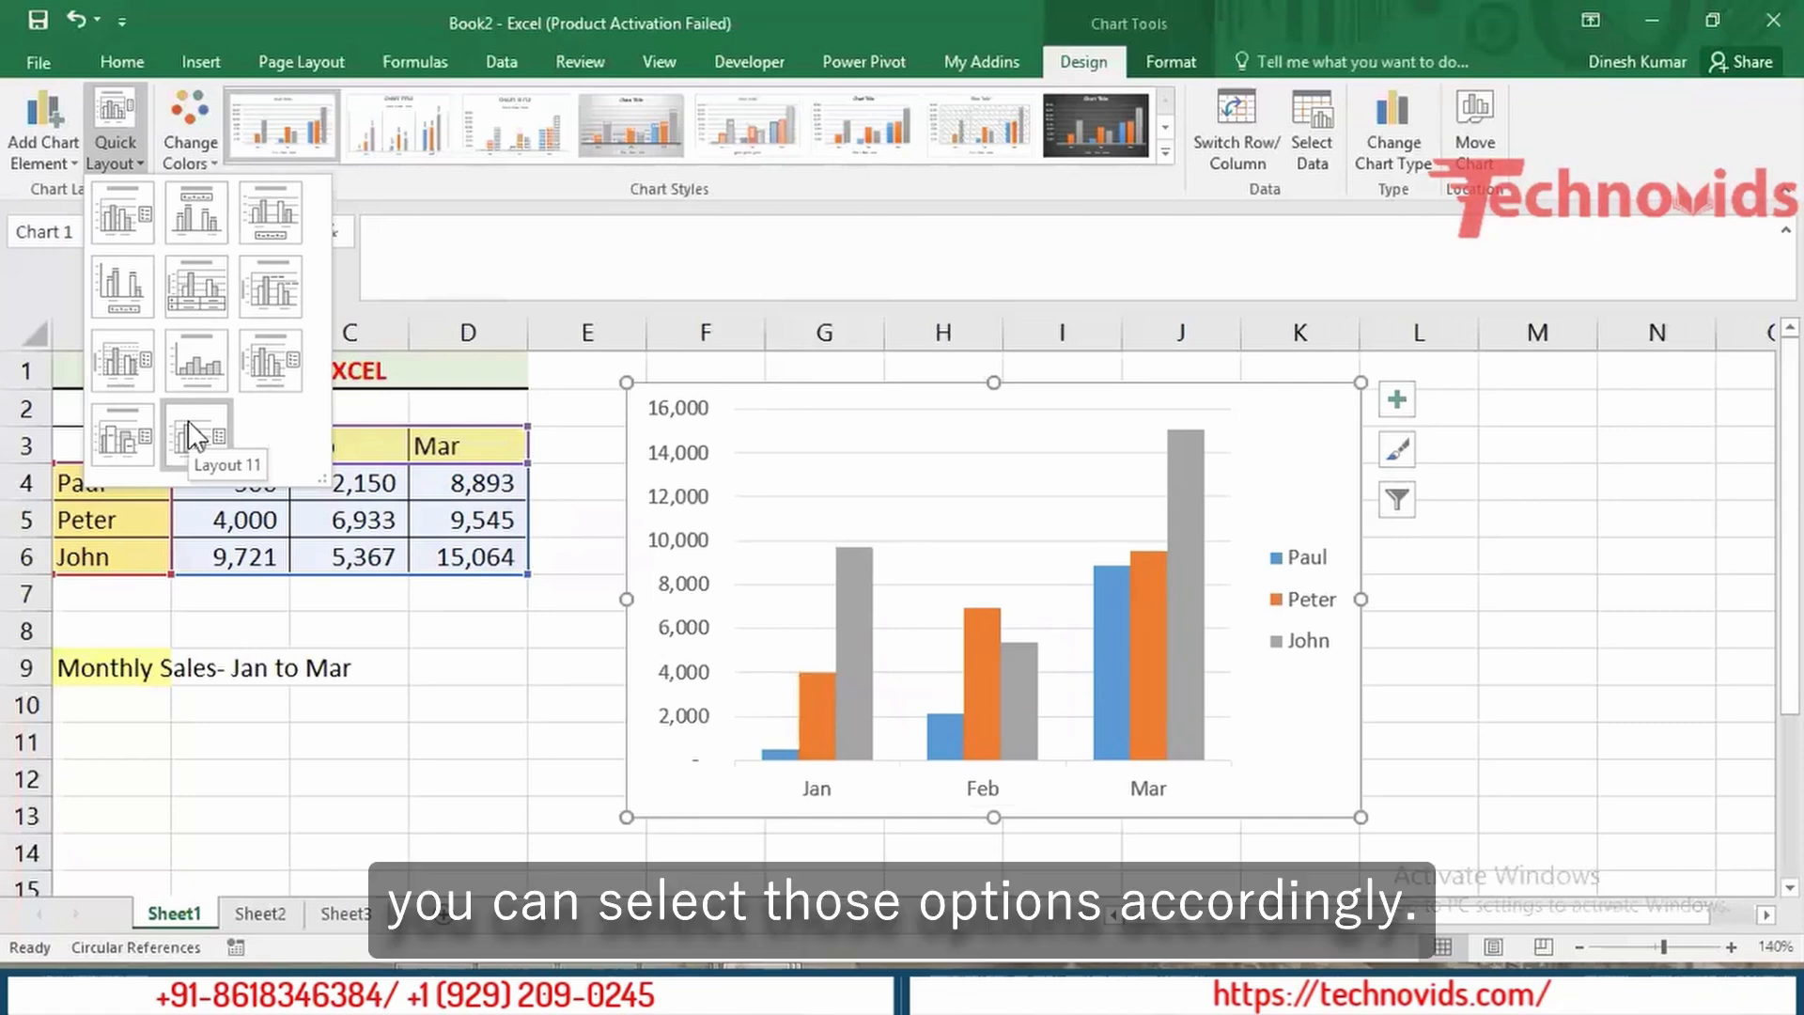
left_click(192, 434)
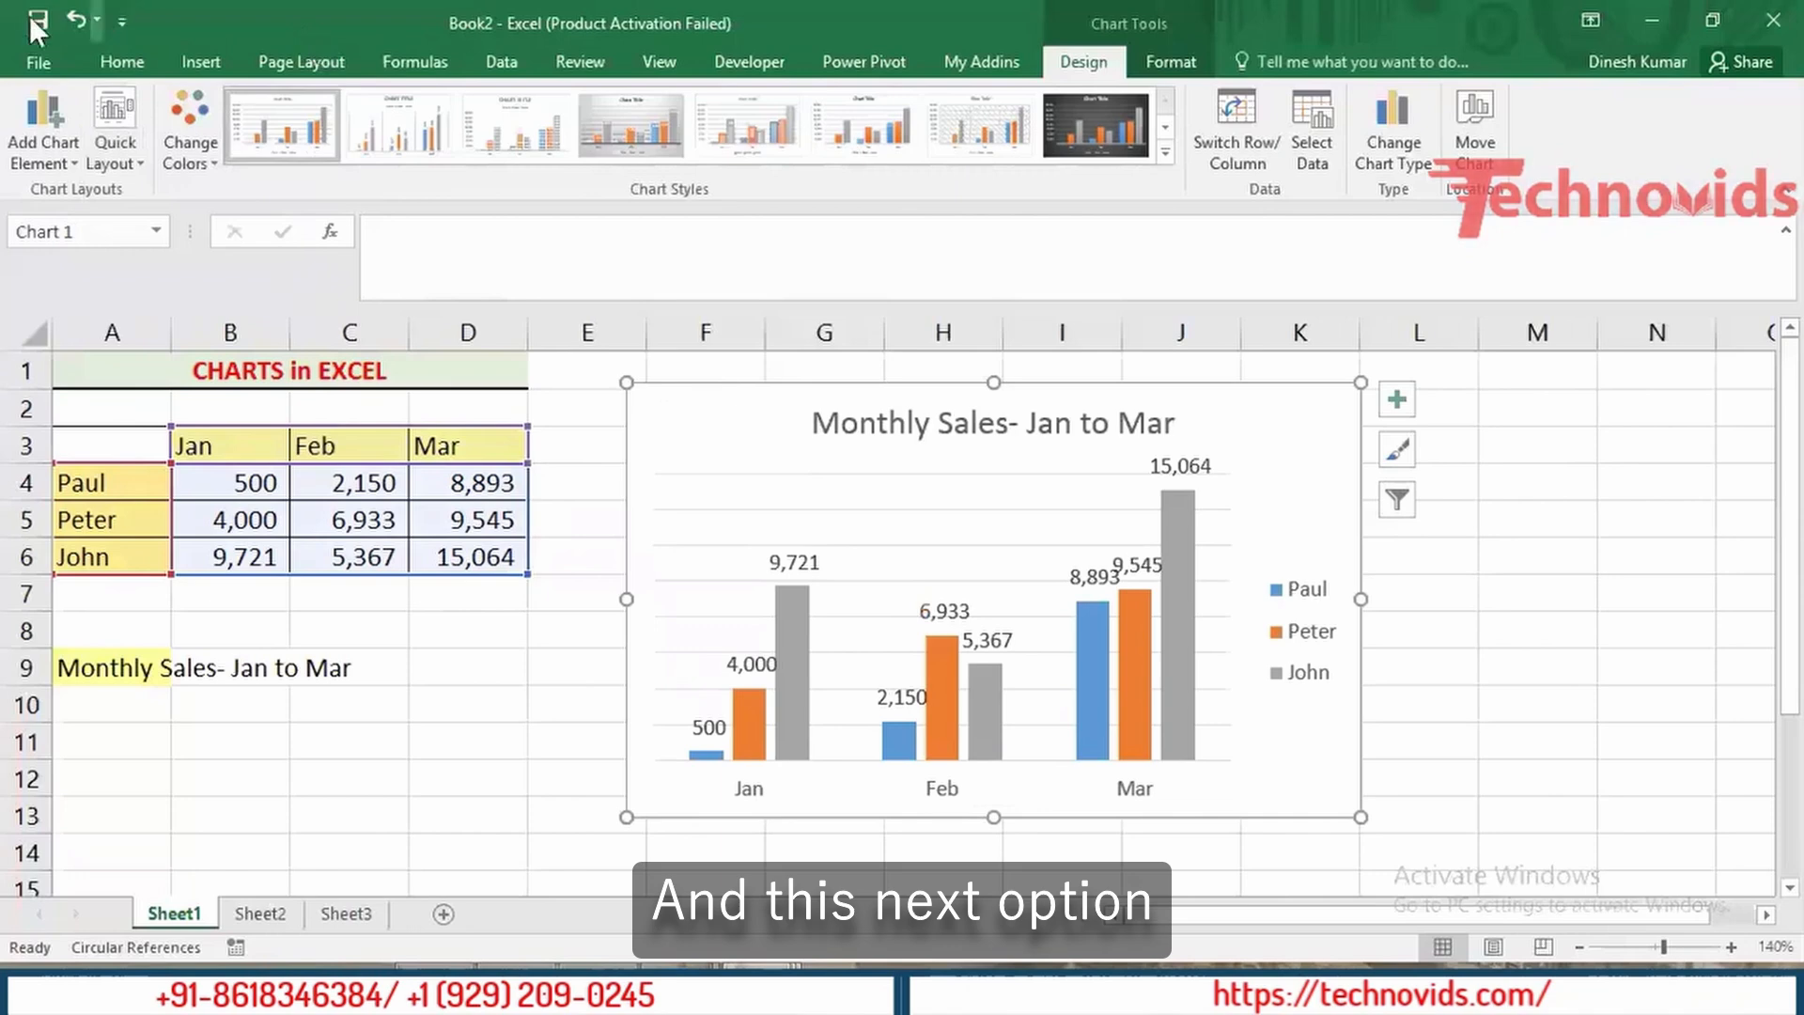
Step: Apply the colorful orange, yellow and green palette to the chart and look through the available chart styles
left_click(214, 160)
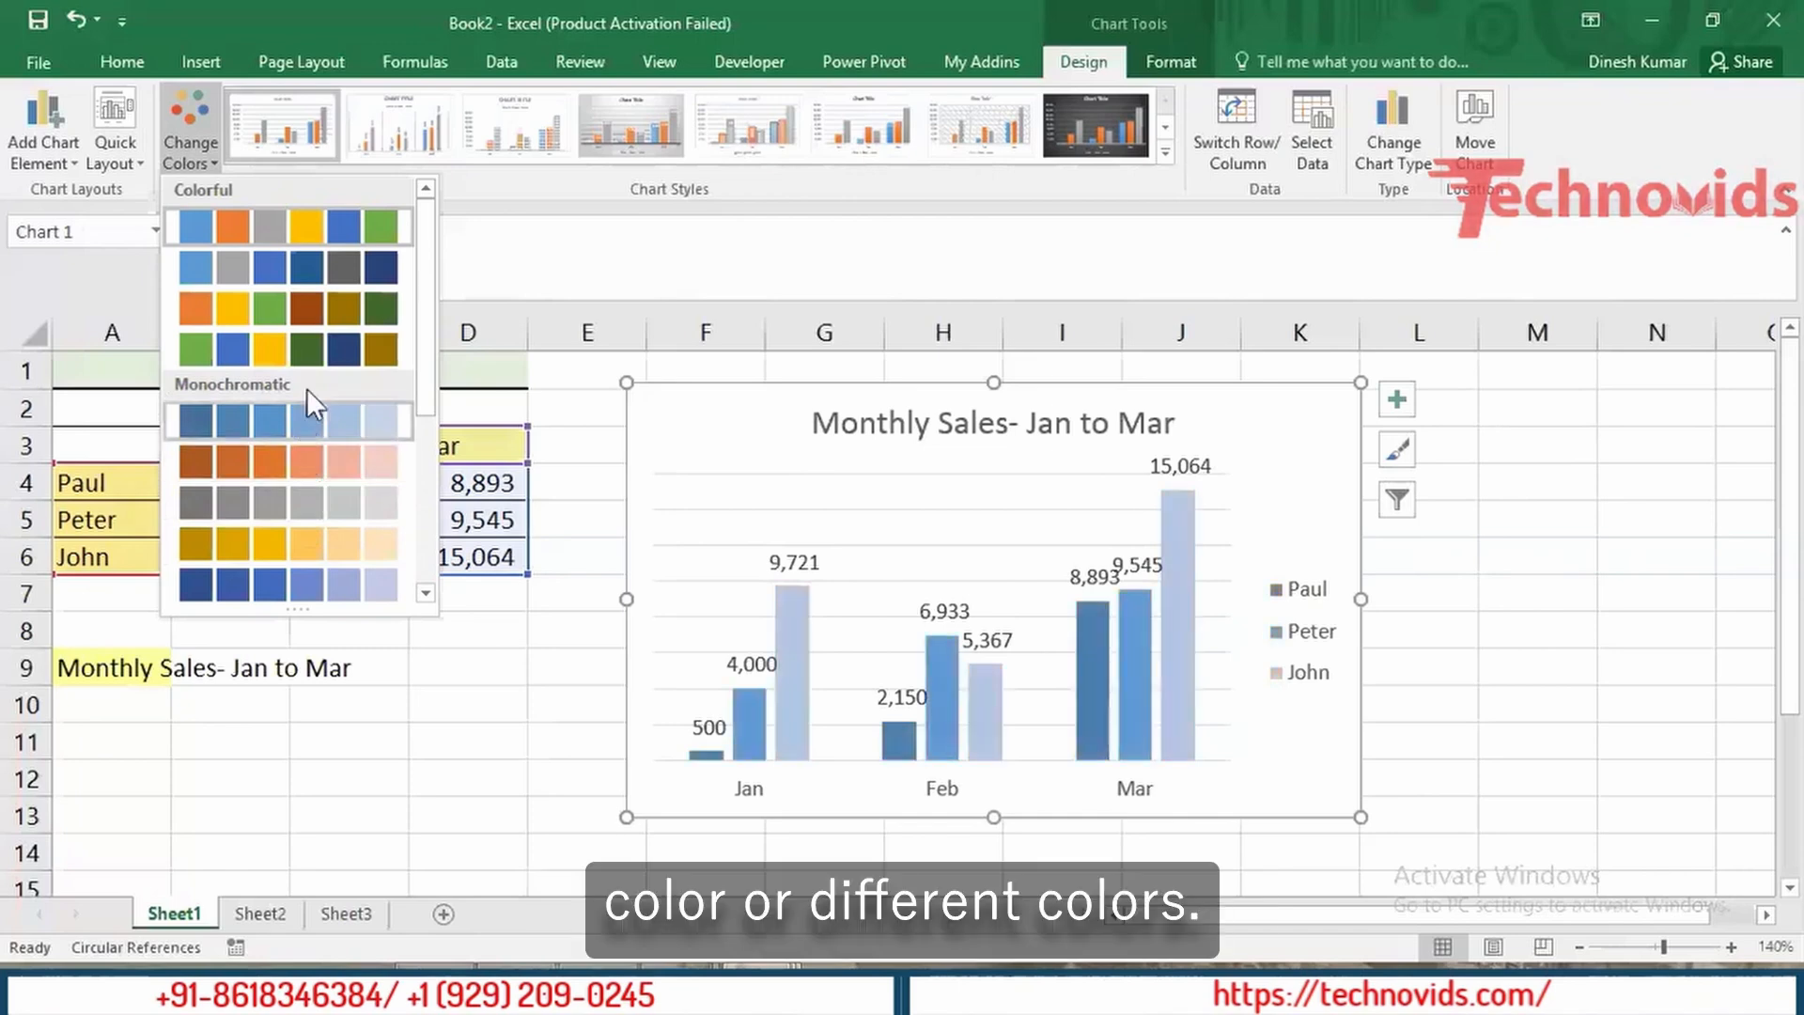
left_click(342, 306)
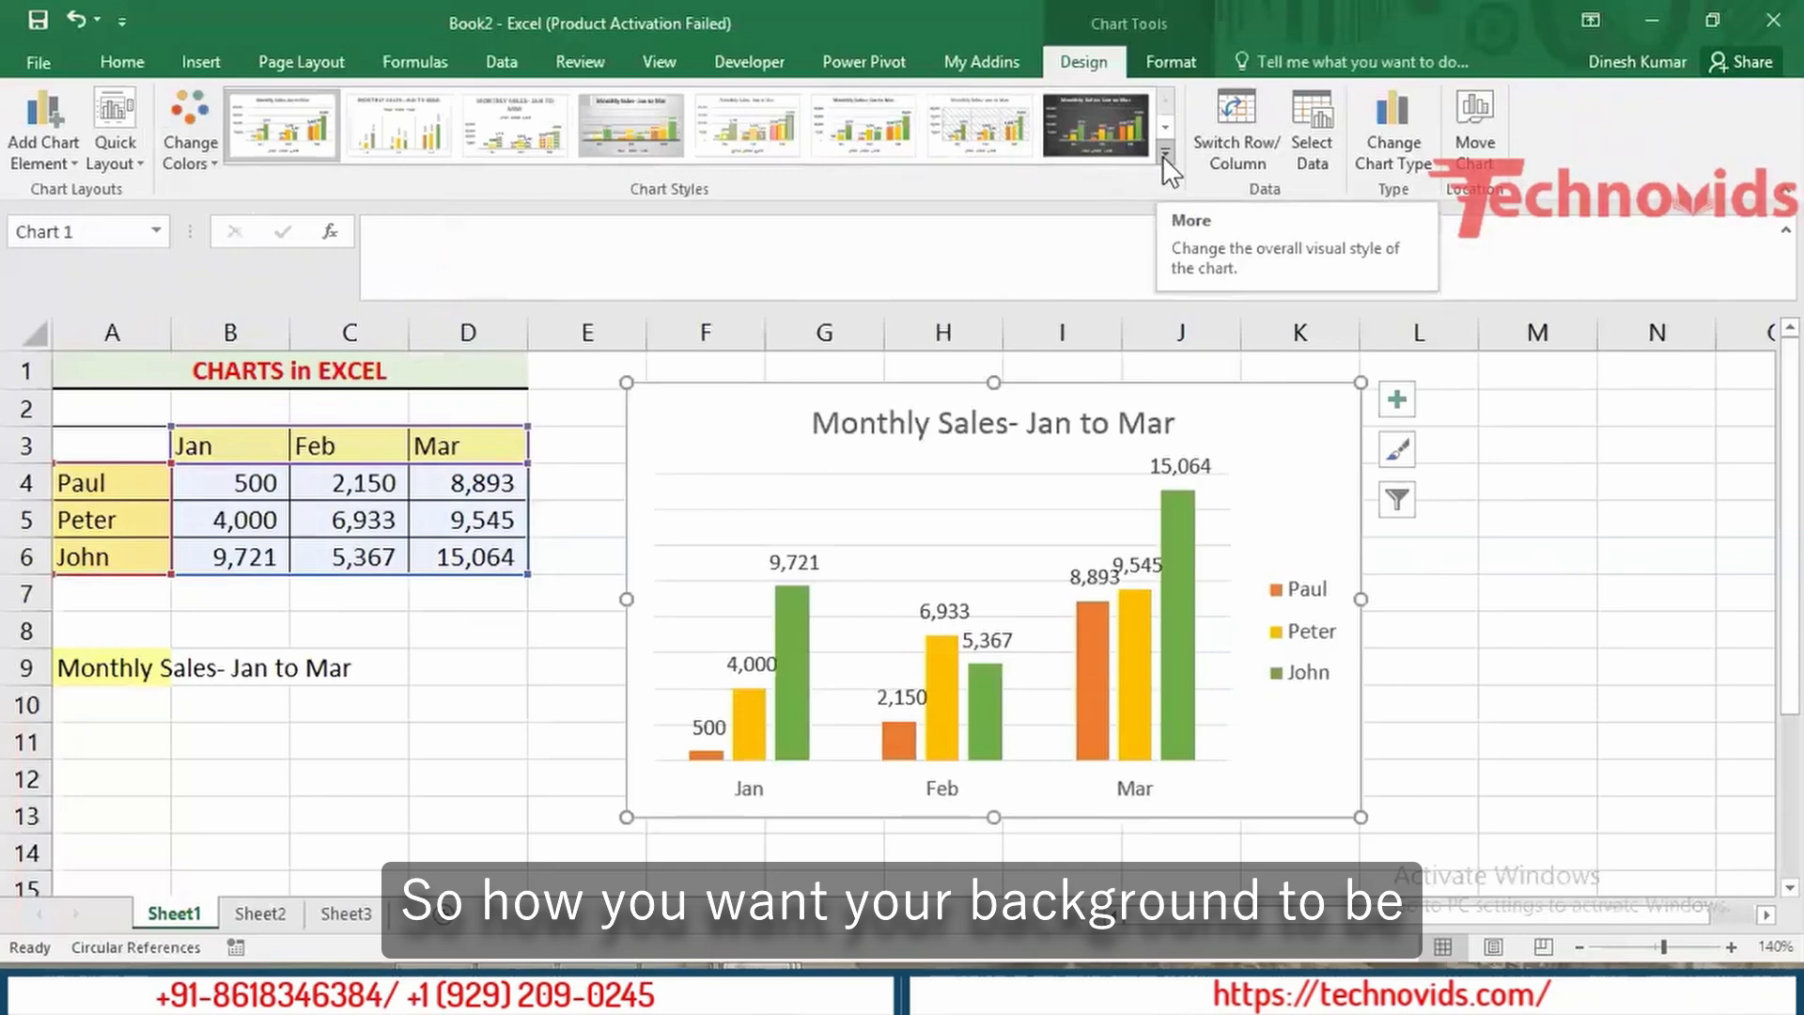
left_click(1163, 153)
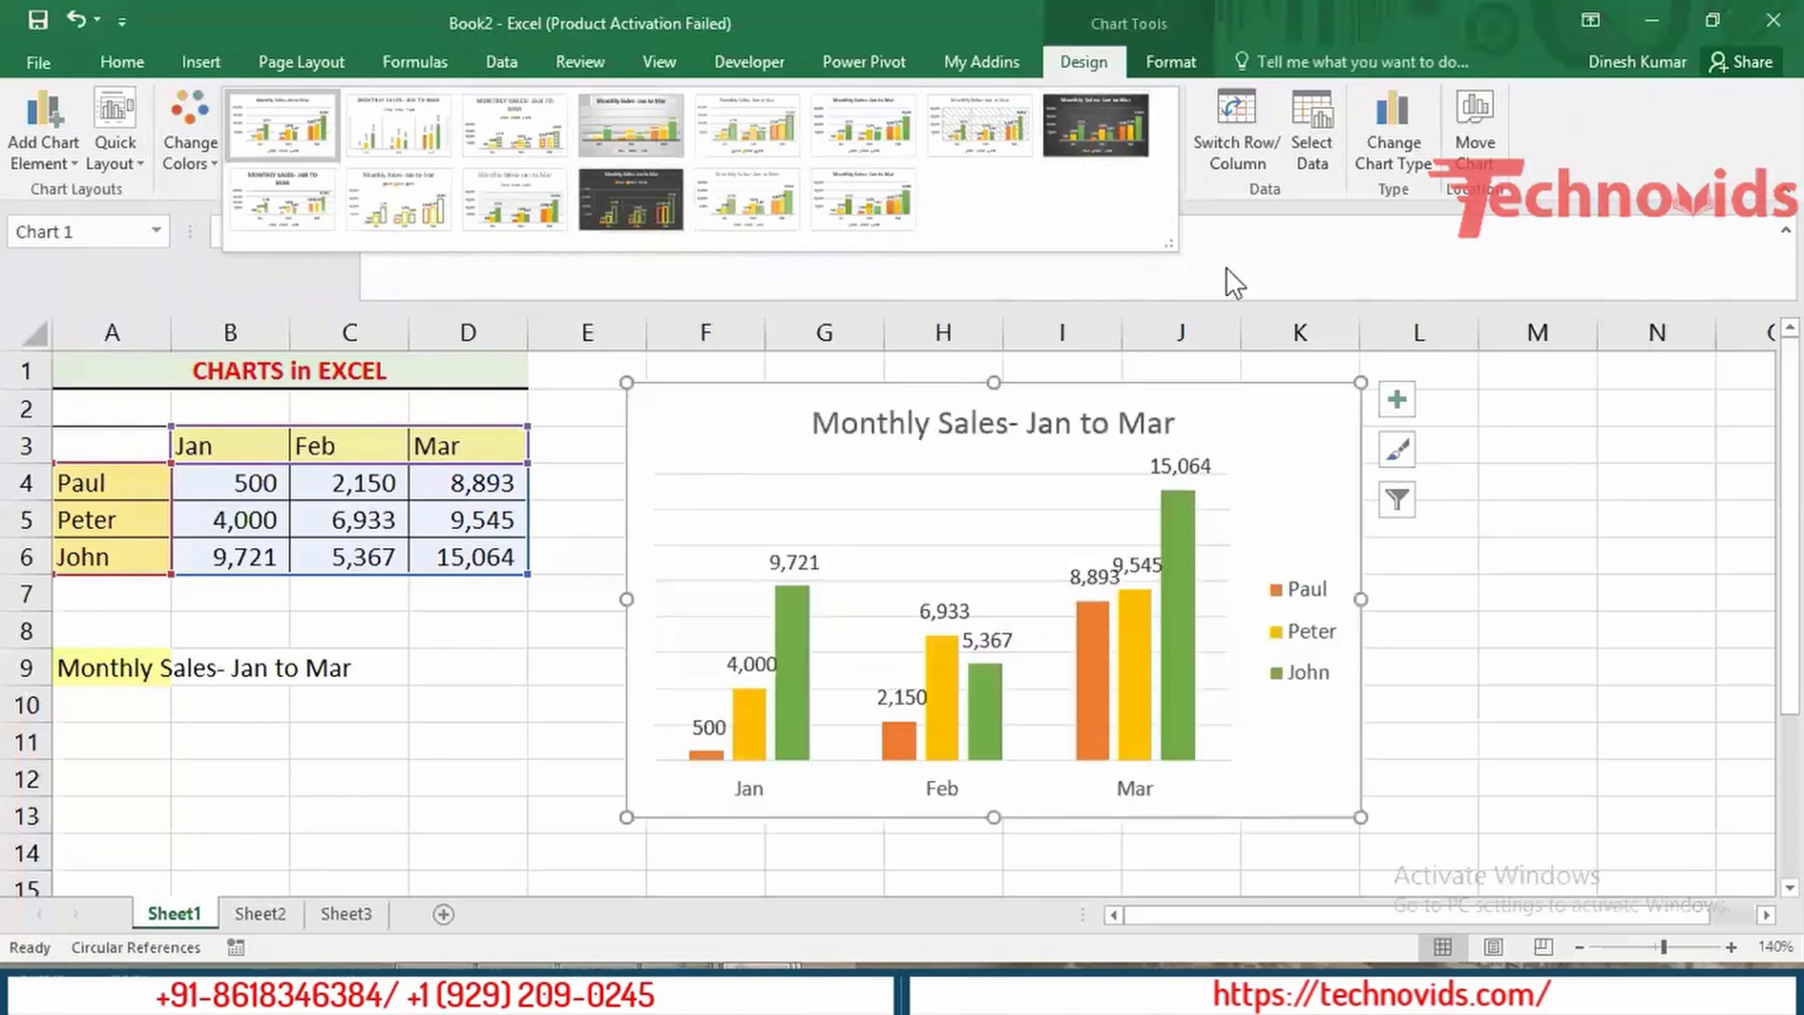
left_click(1234, 282)
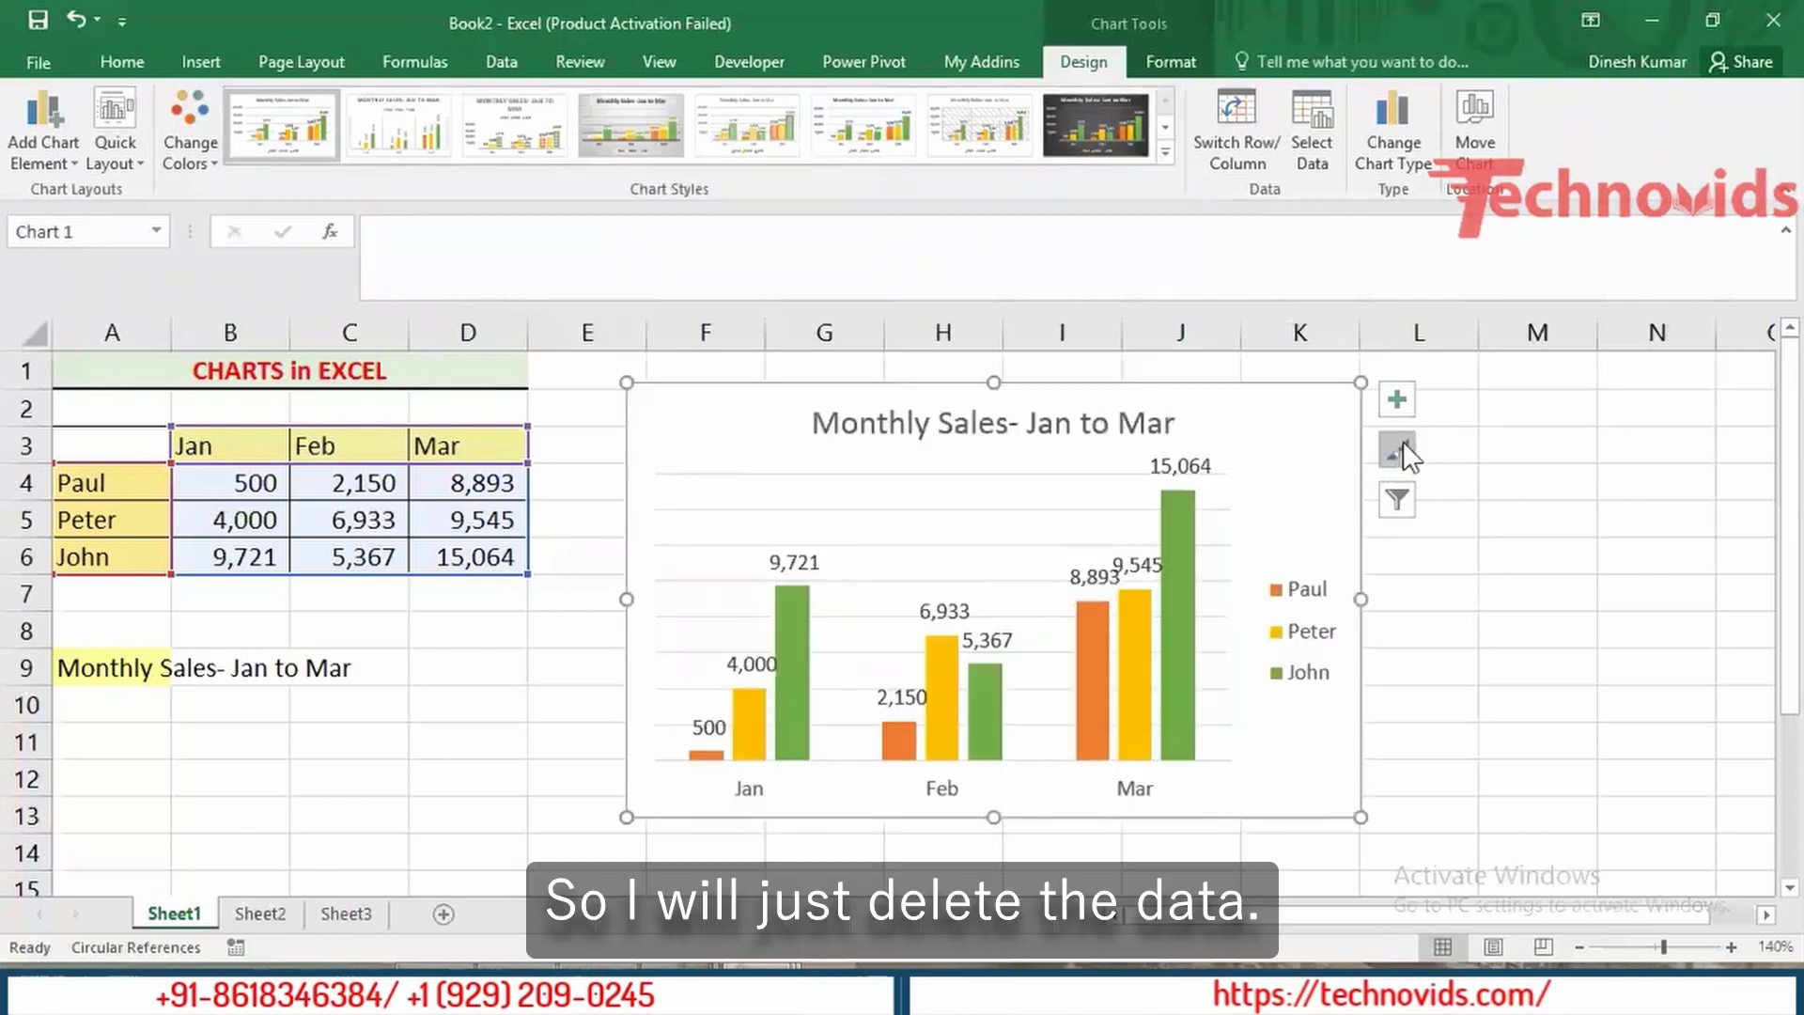
Step: Remove the data labels from the chart's columns
left_click(1397, 404)
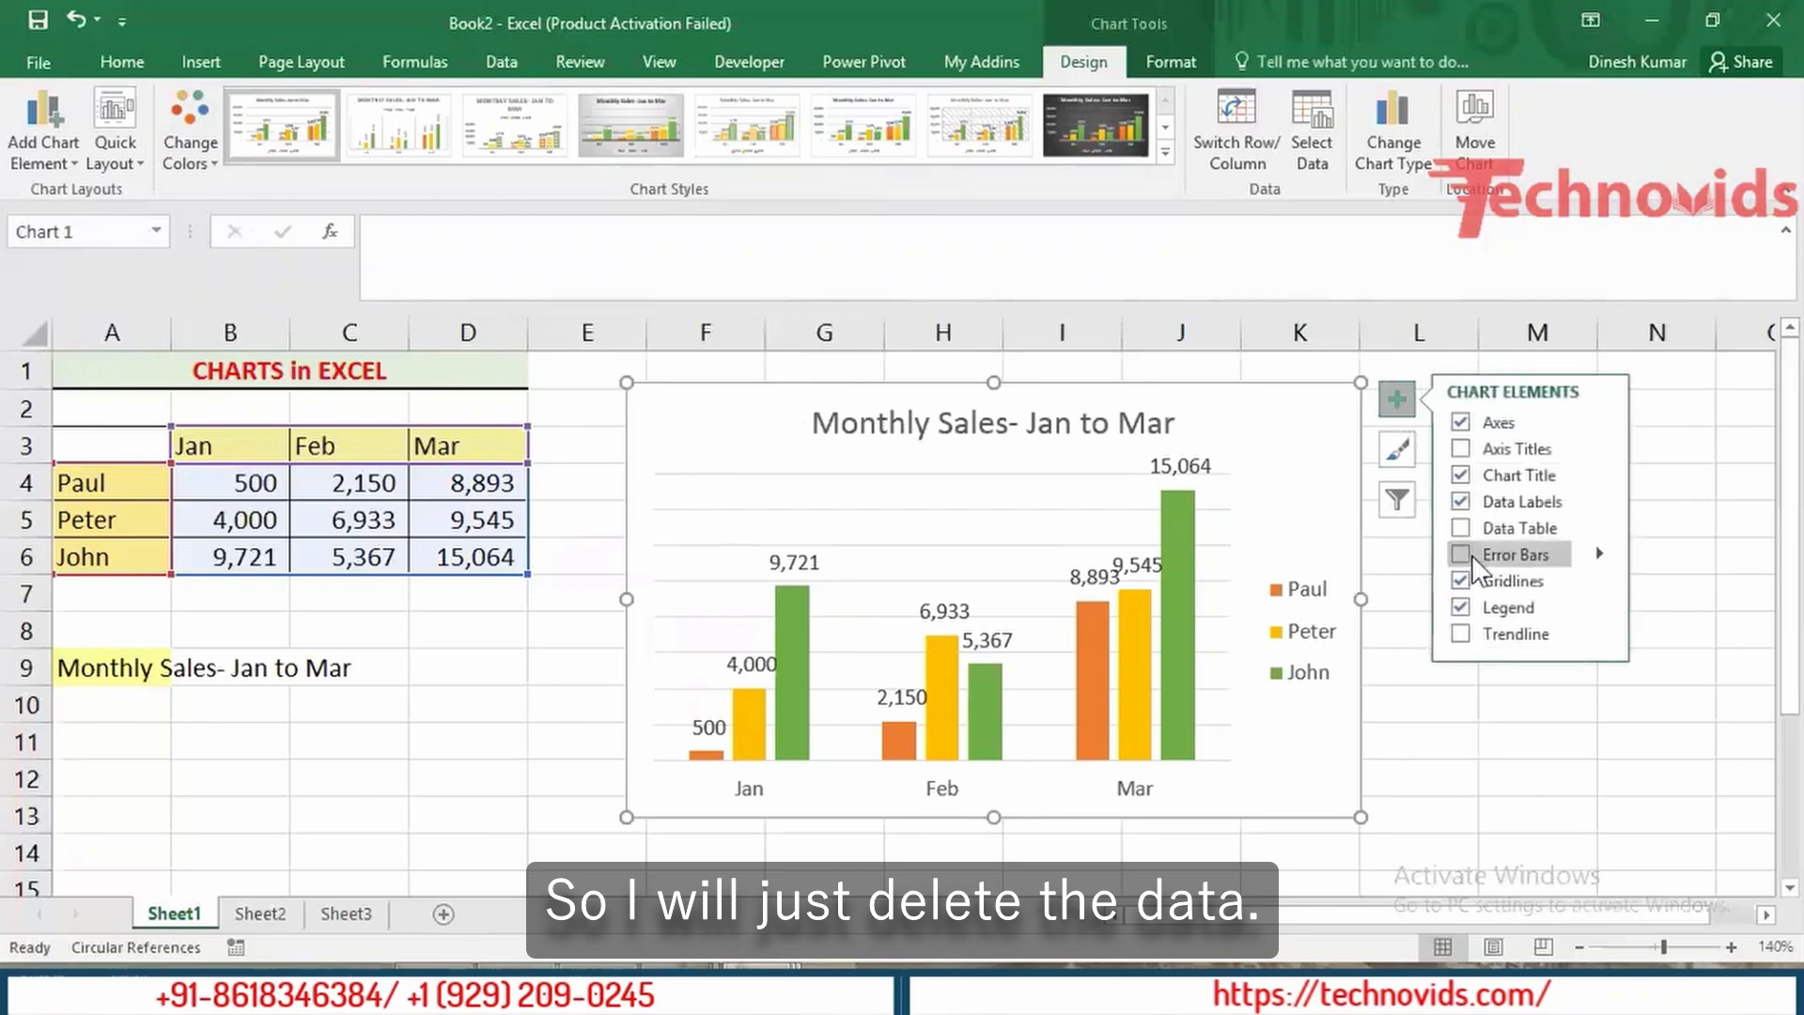
left_click(1462, 500)
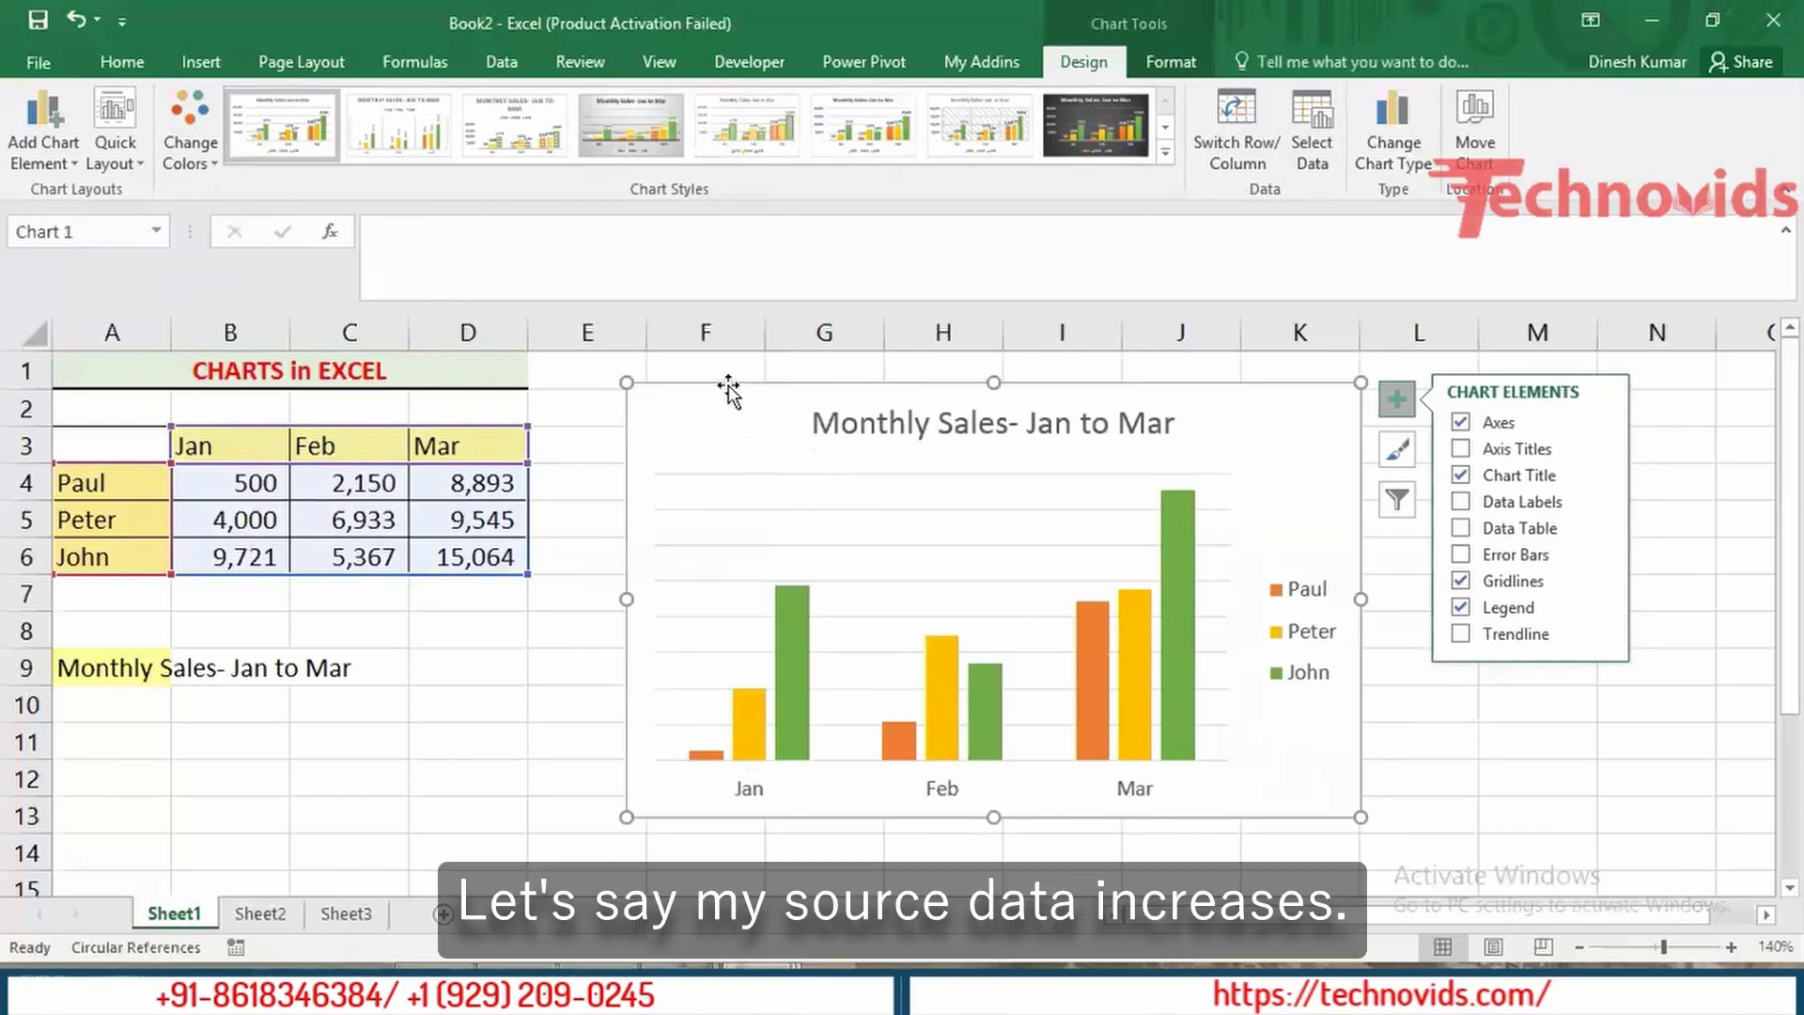
Step: Add an Apr column in E3:E6 of the sales table with the values 4588, 5877 and 12445
left_click(563, 458)
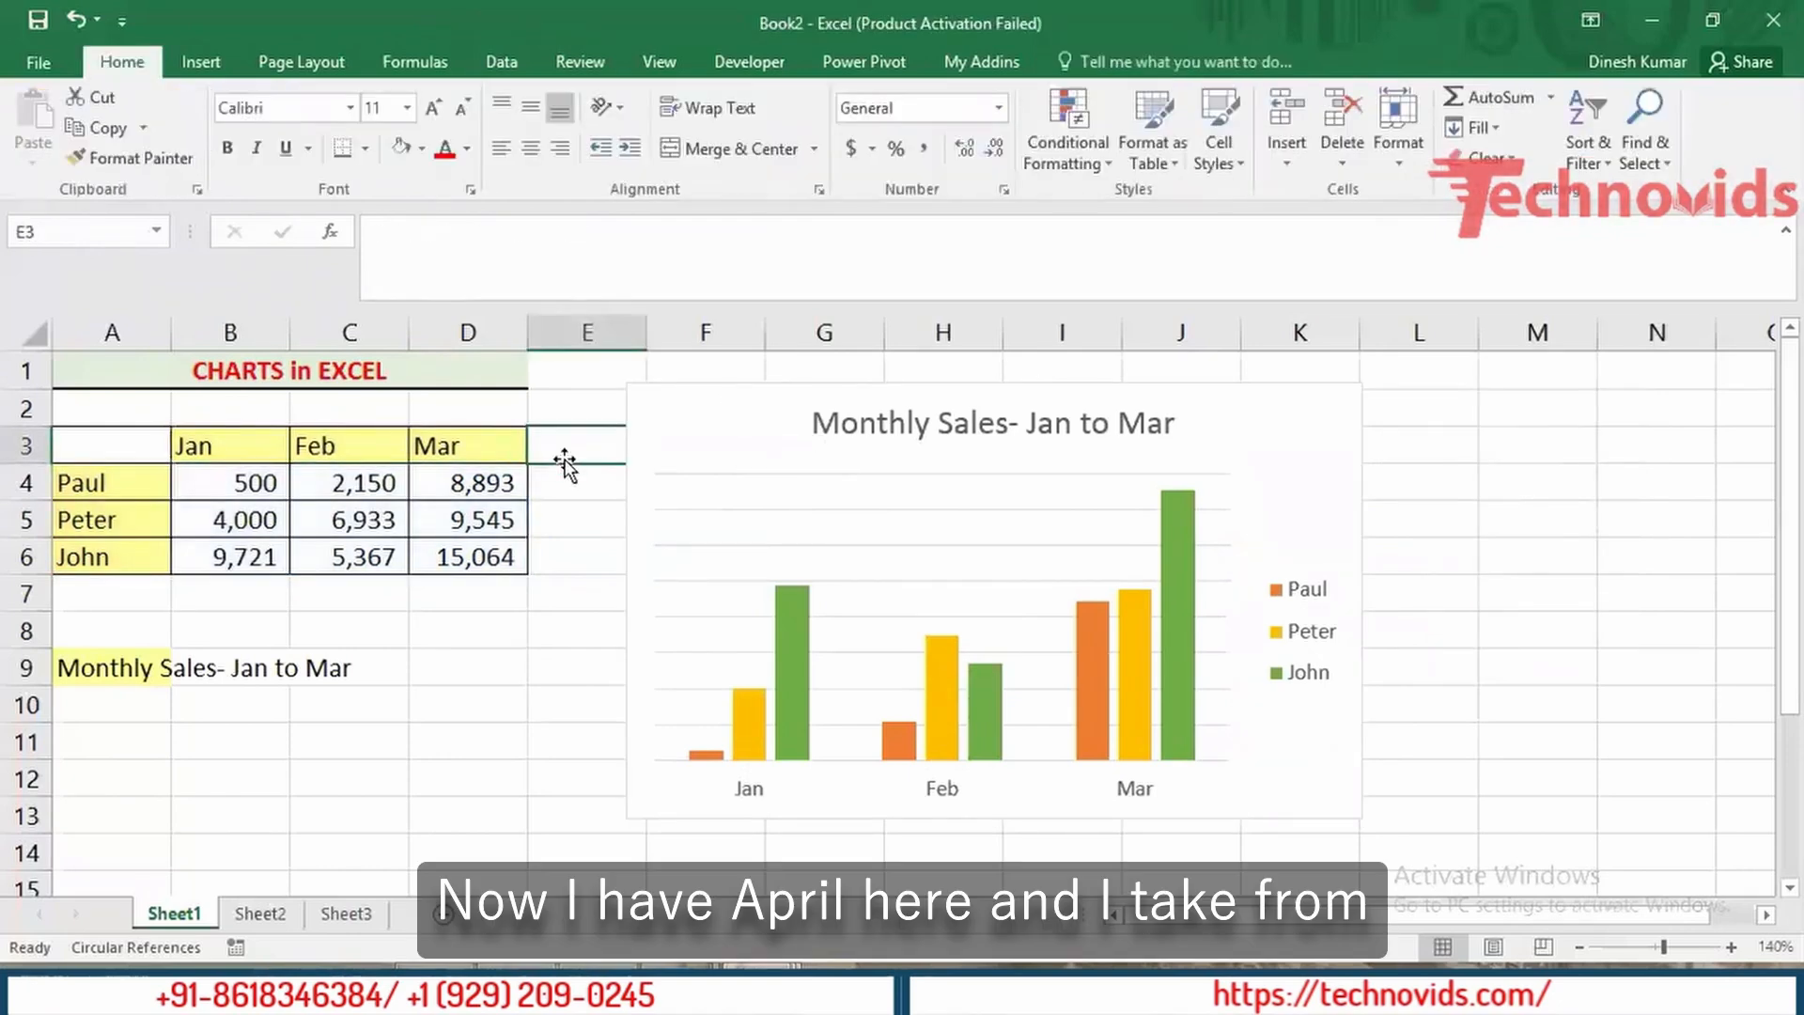
type("Apr")
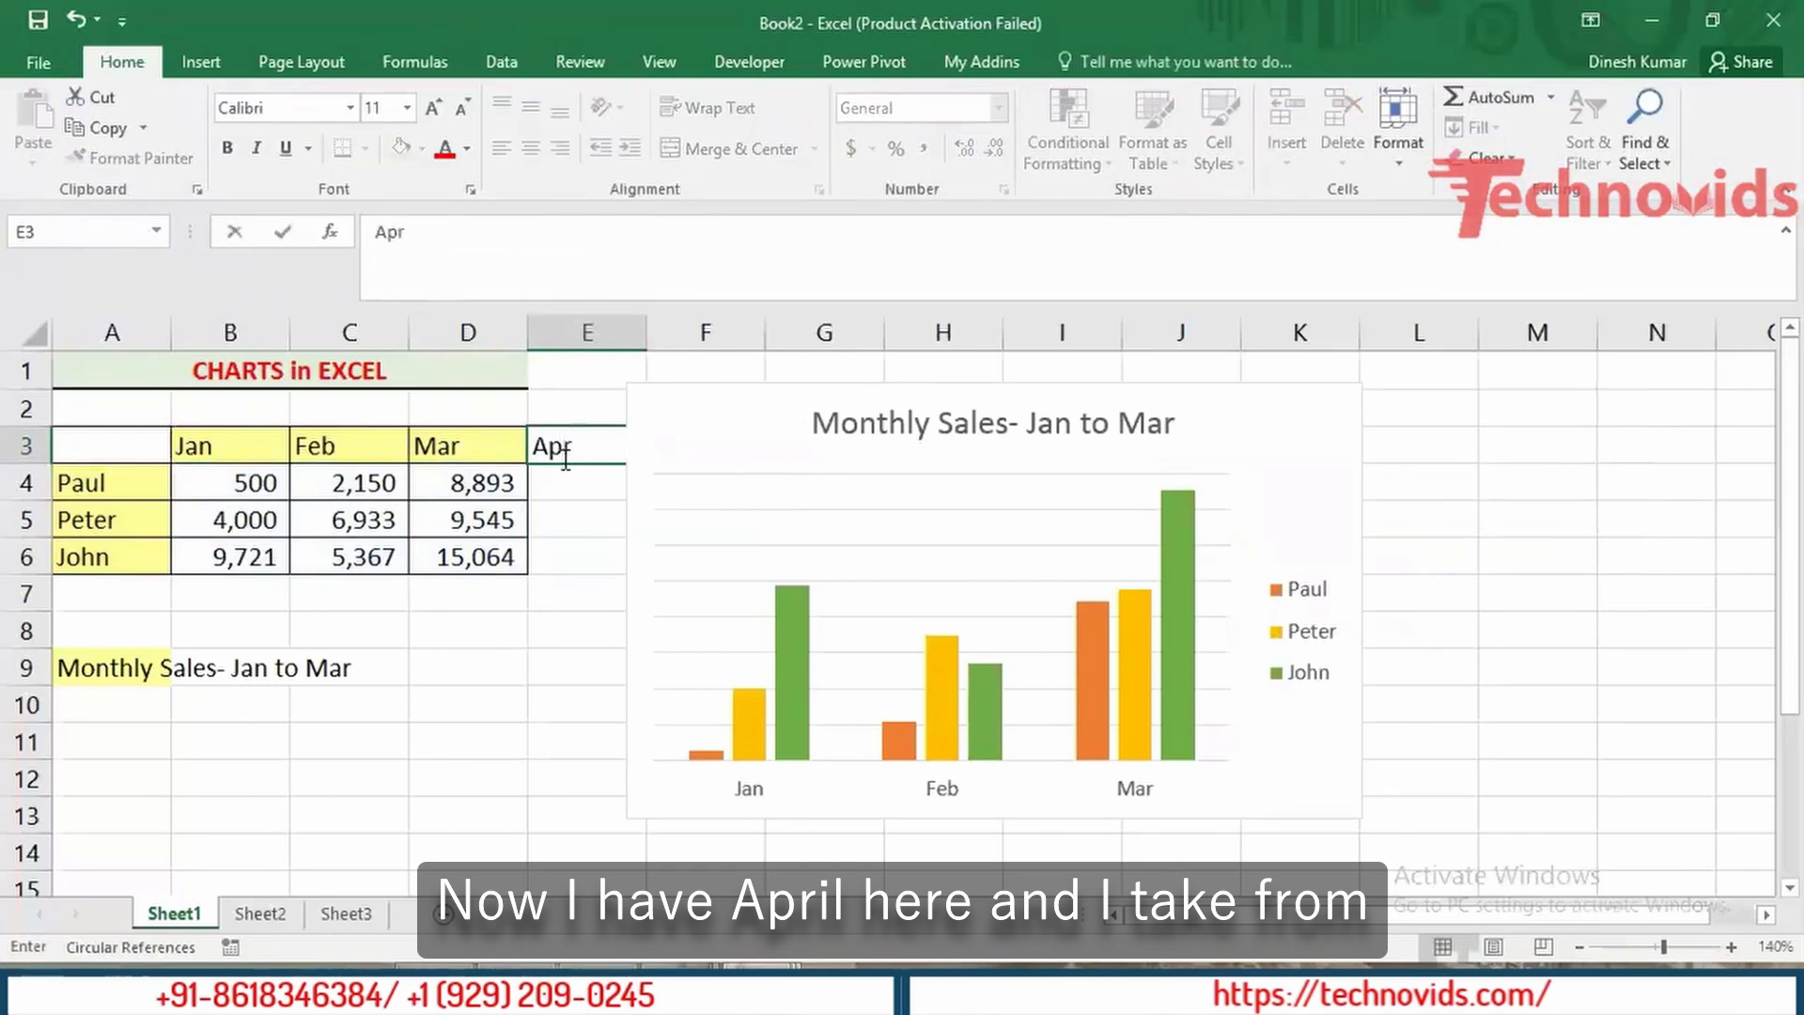
key("Return")
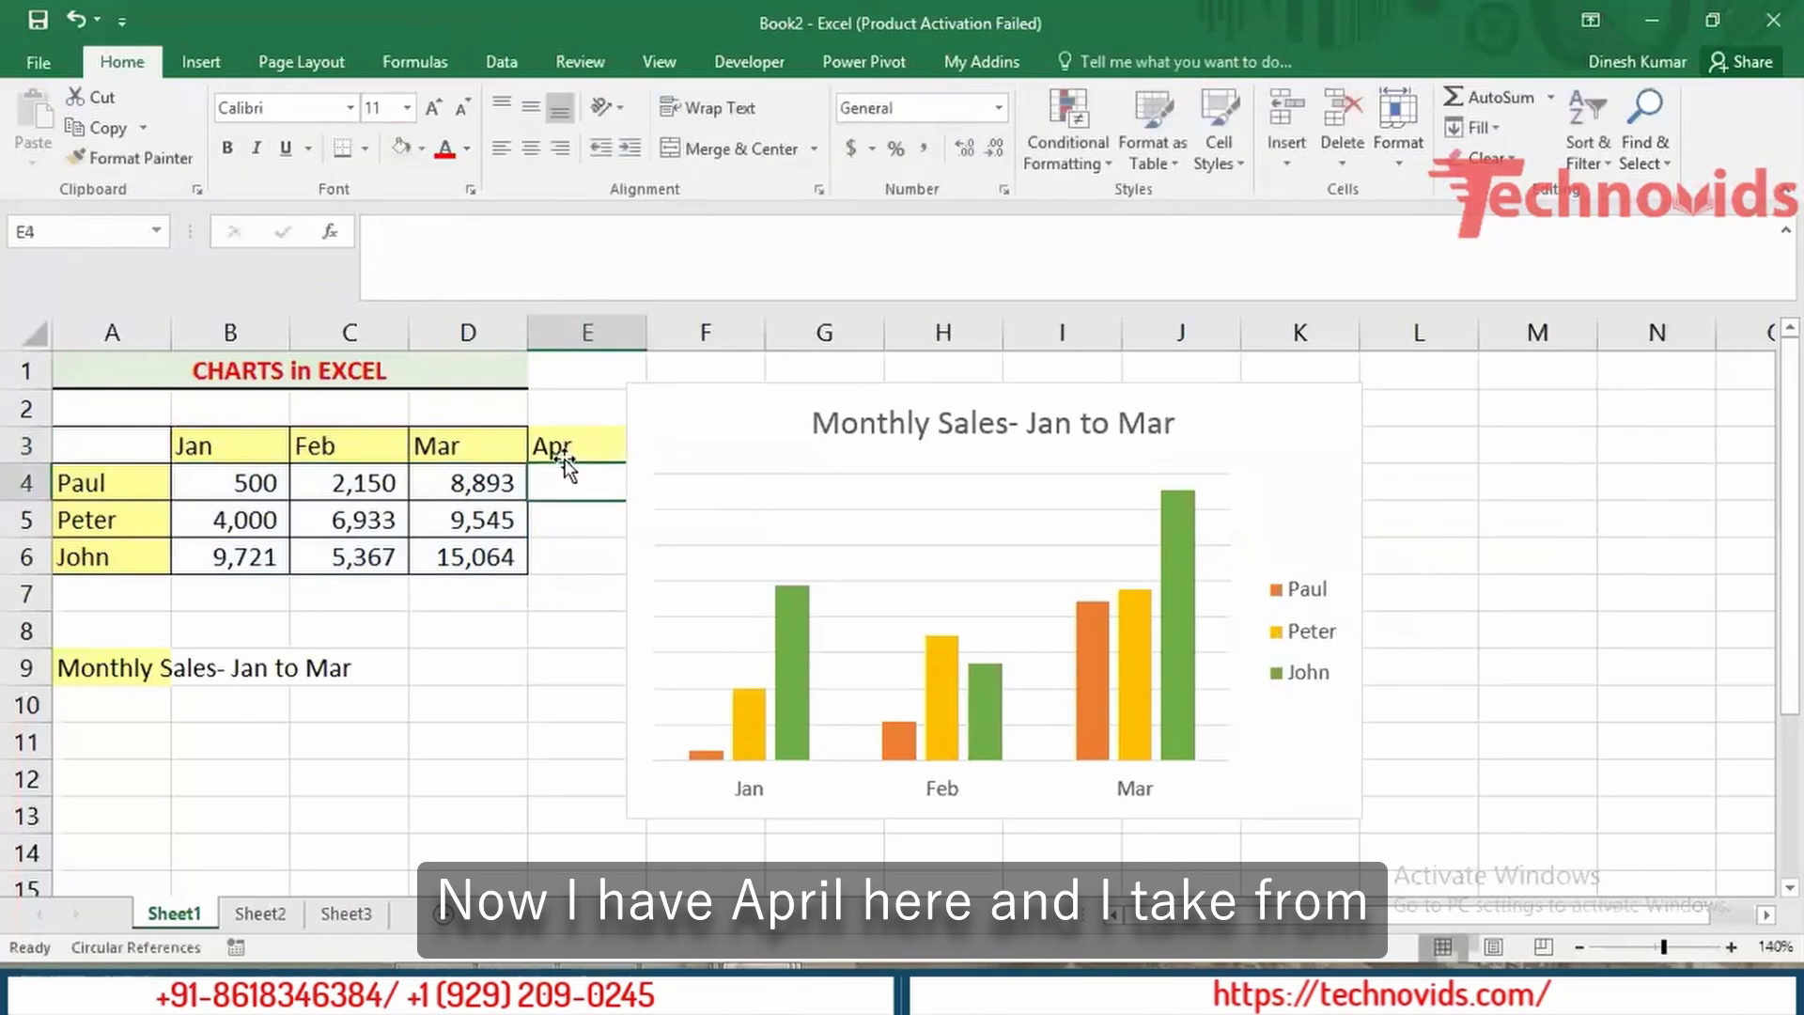
key("shift+Down")
key("shift+Down")
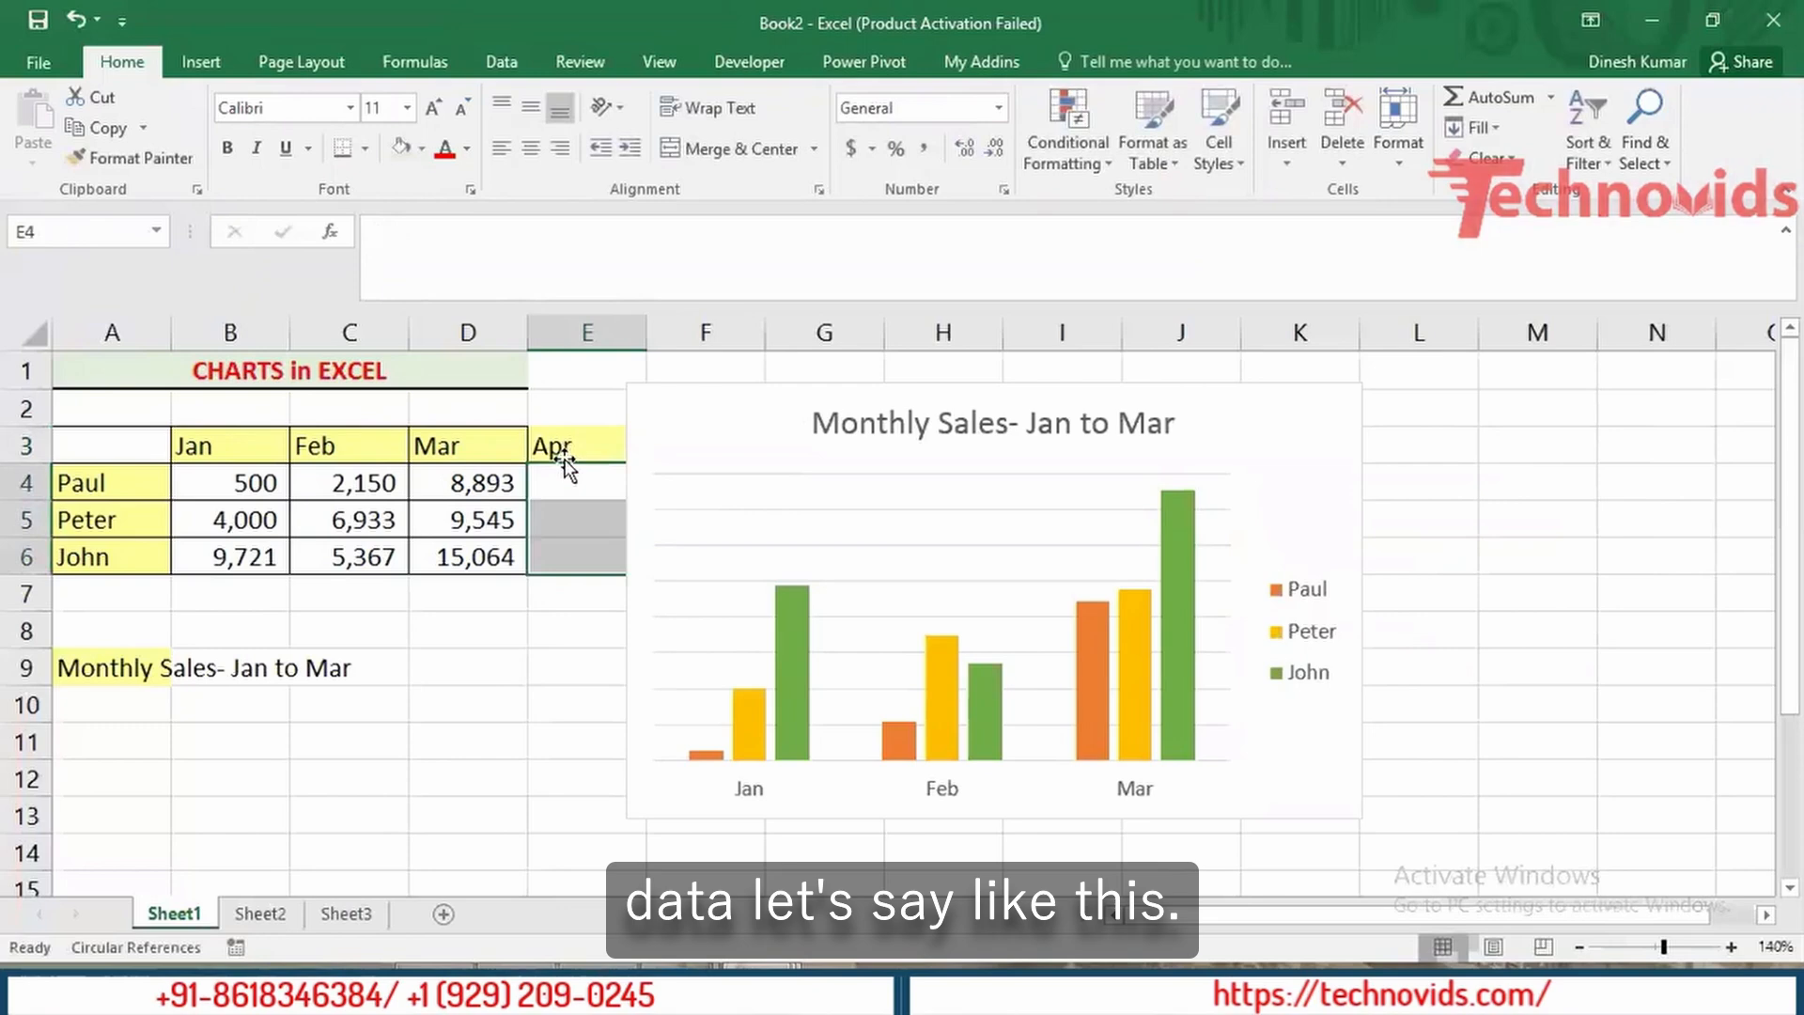
type("4588")
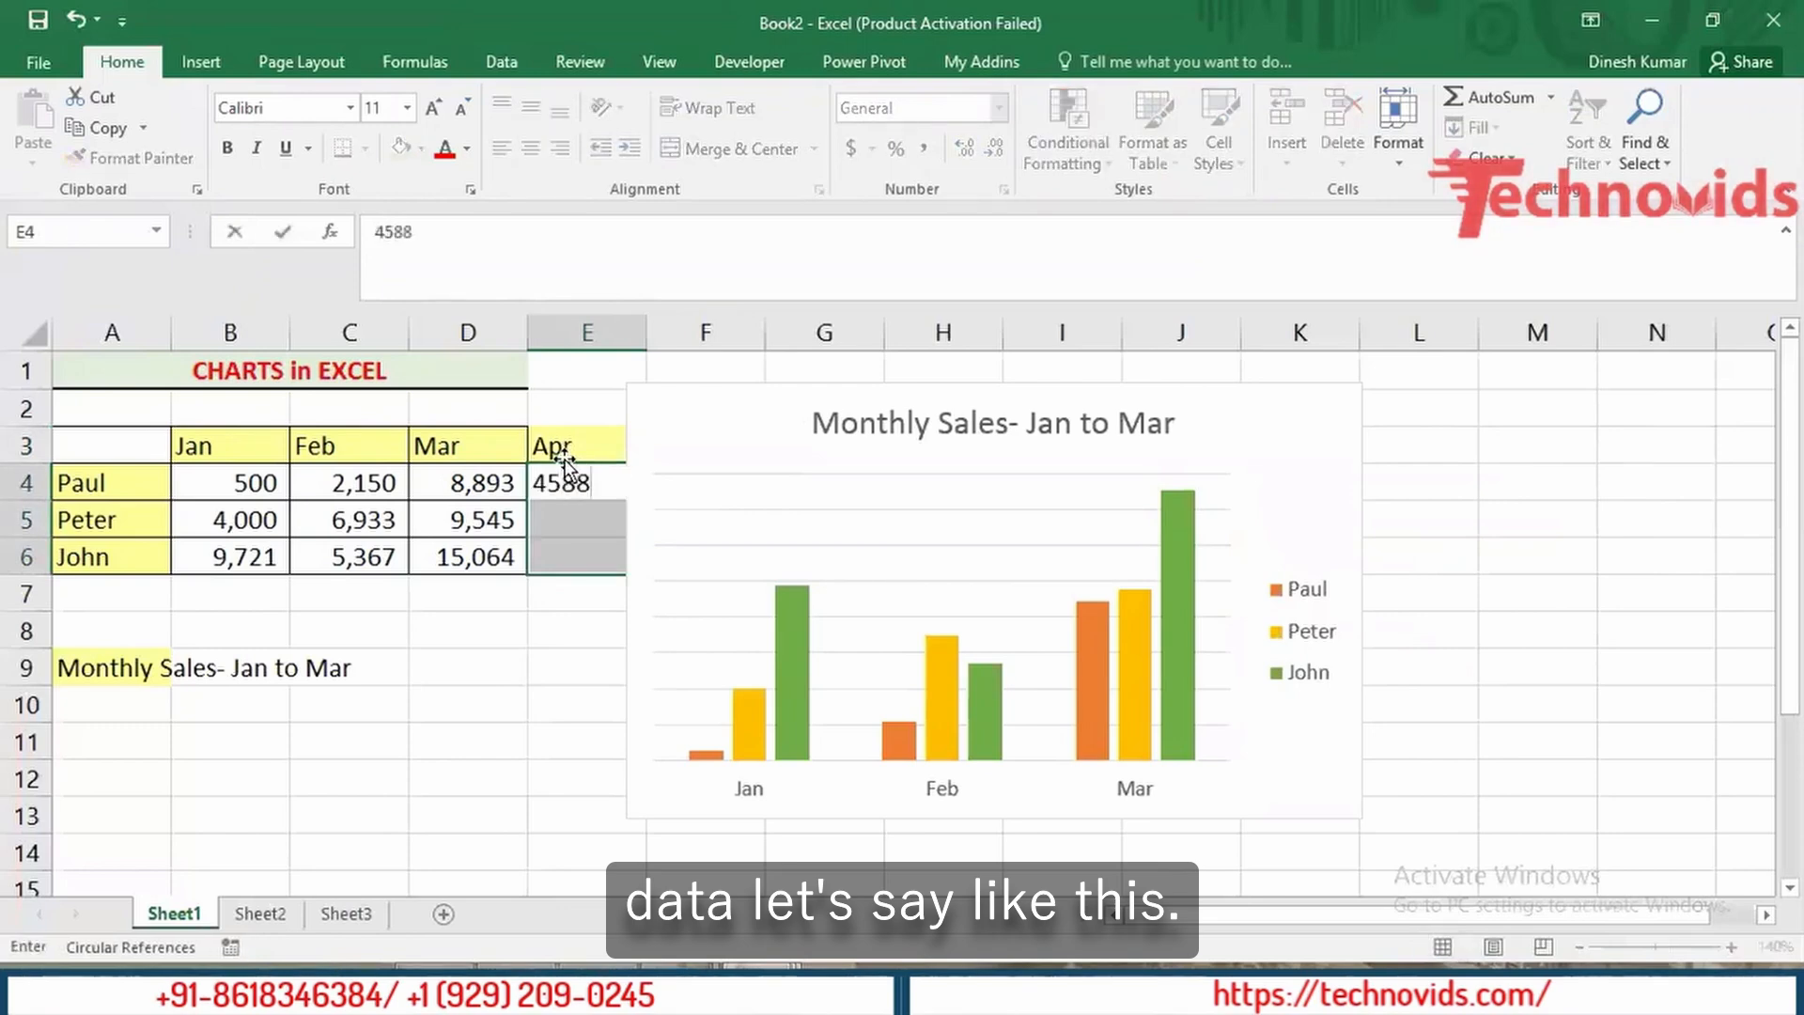
key("Return")
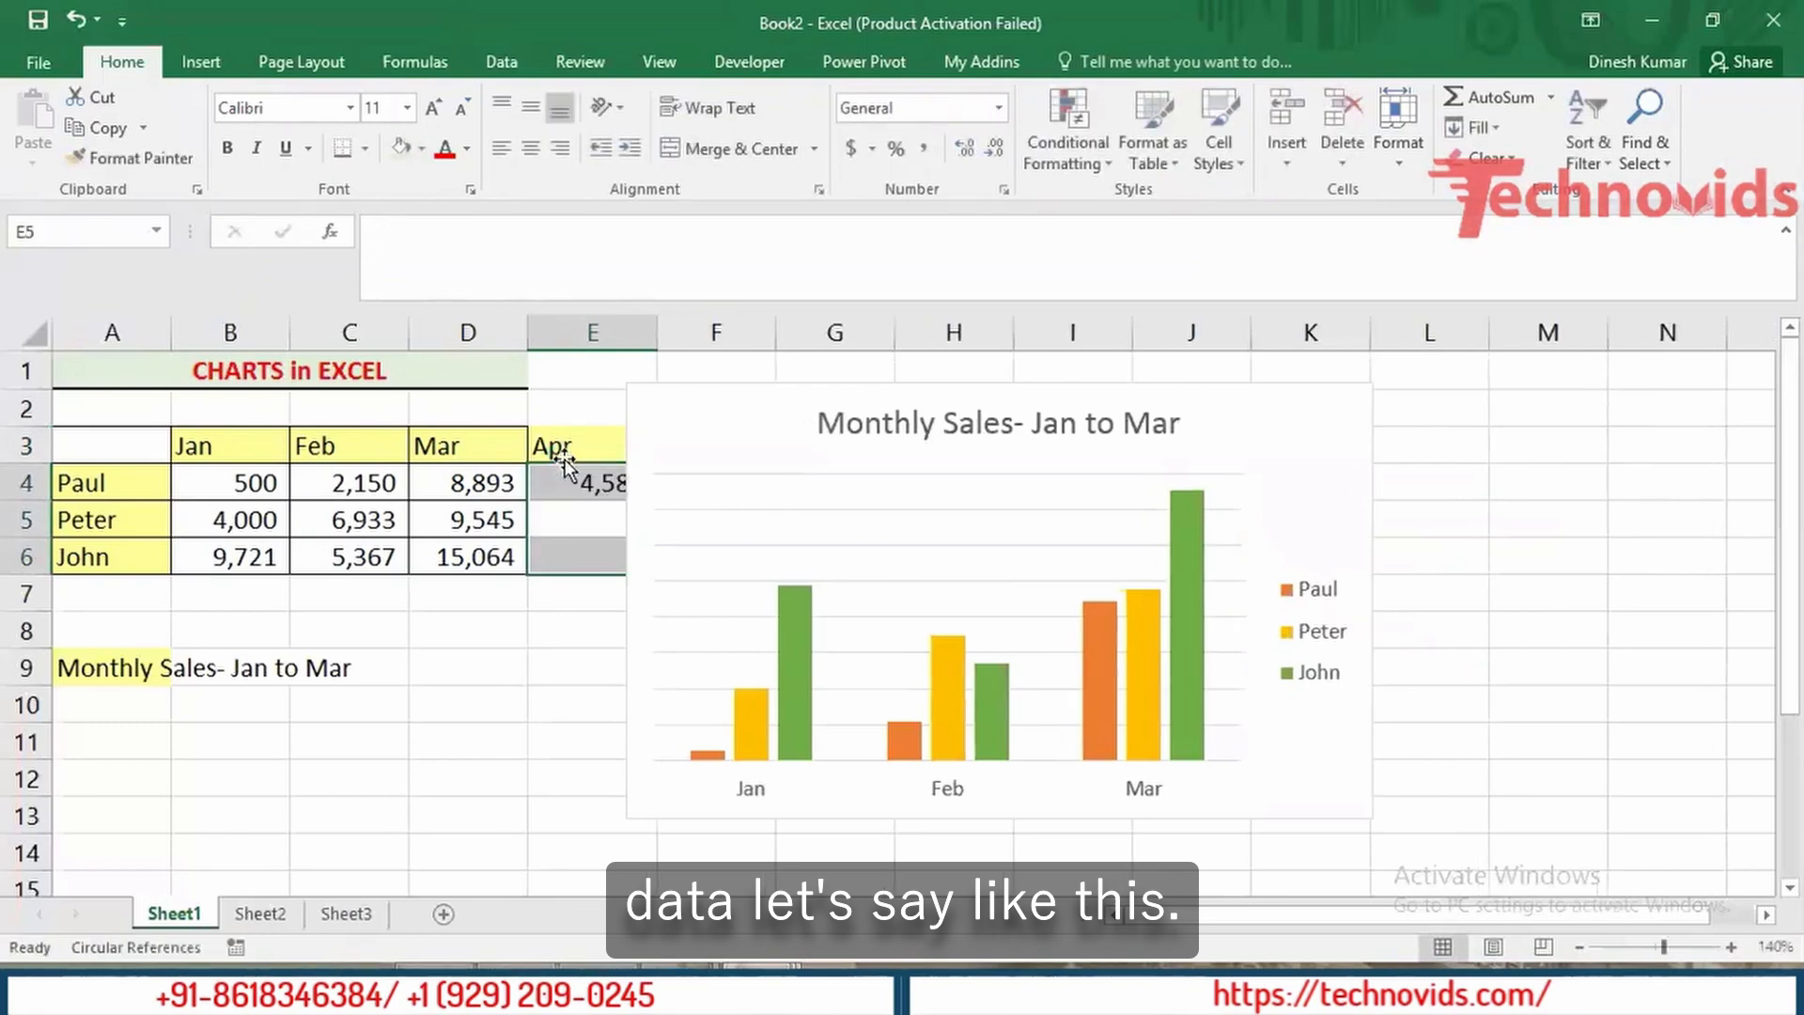
type("5877")
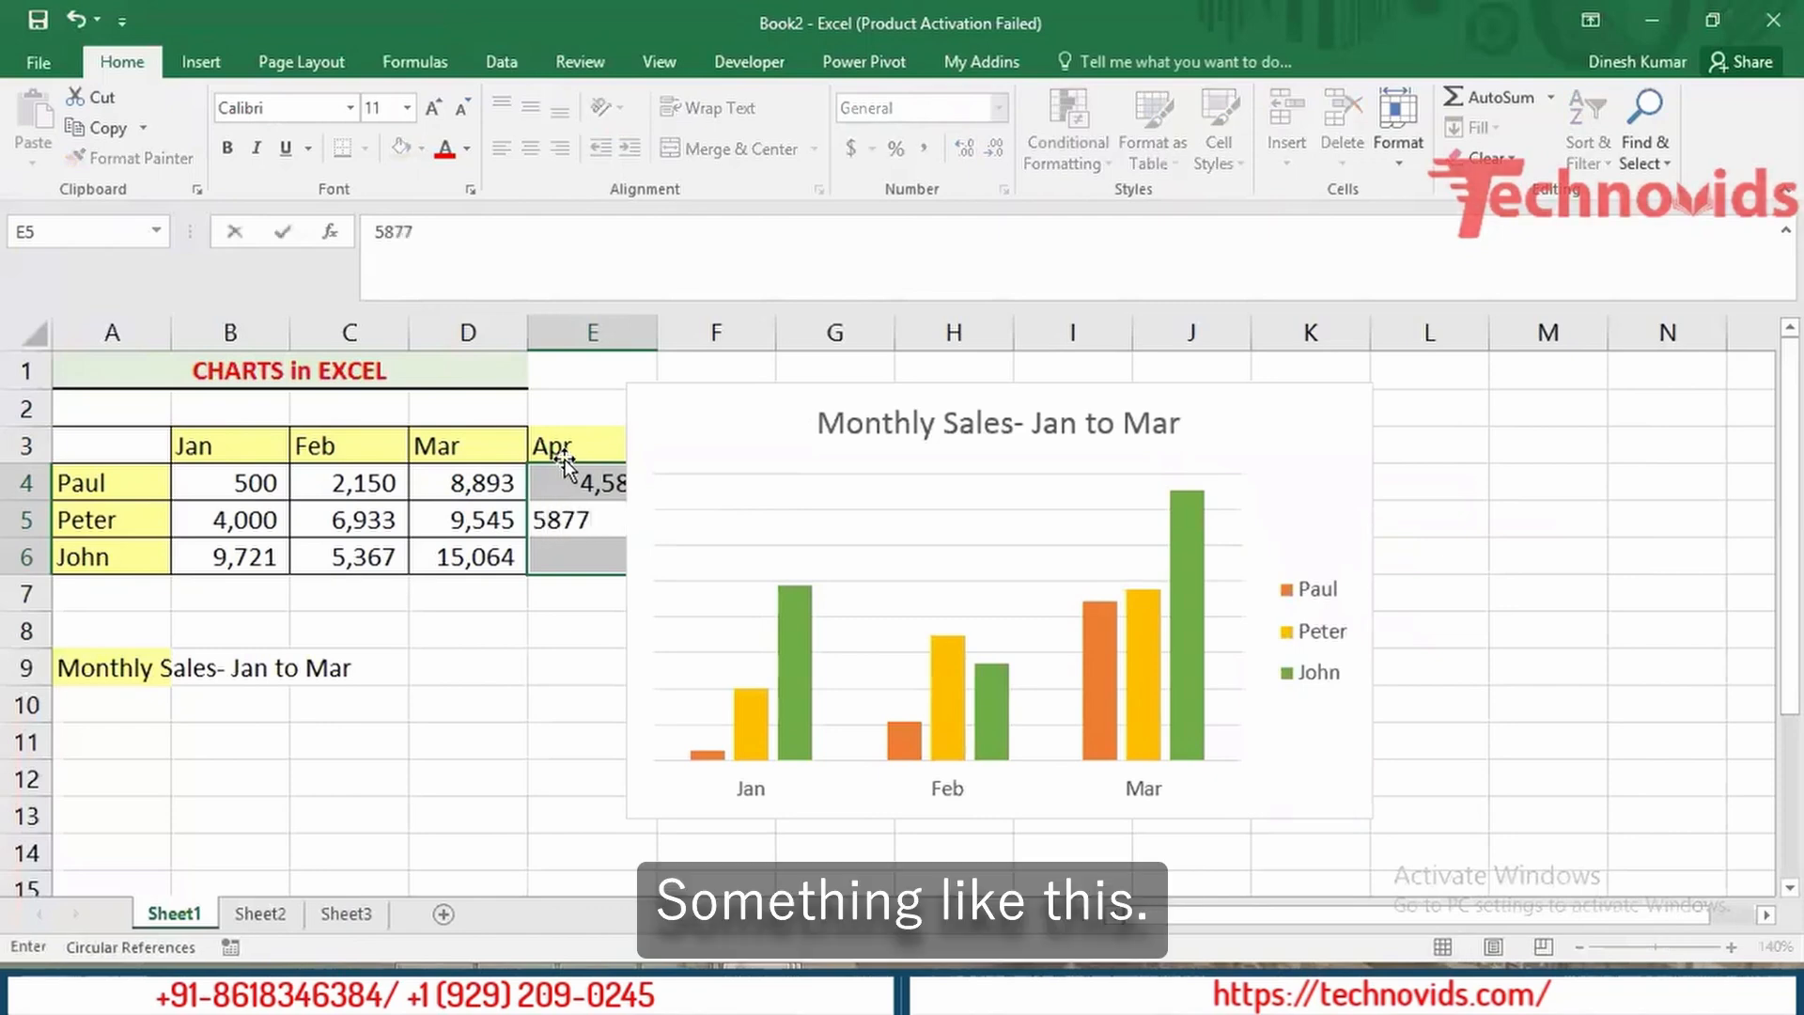
key("Return")
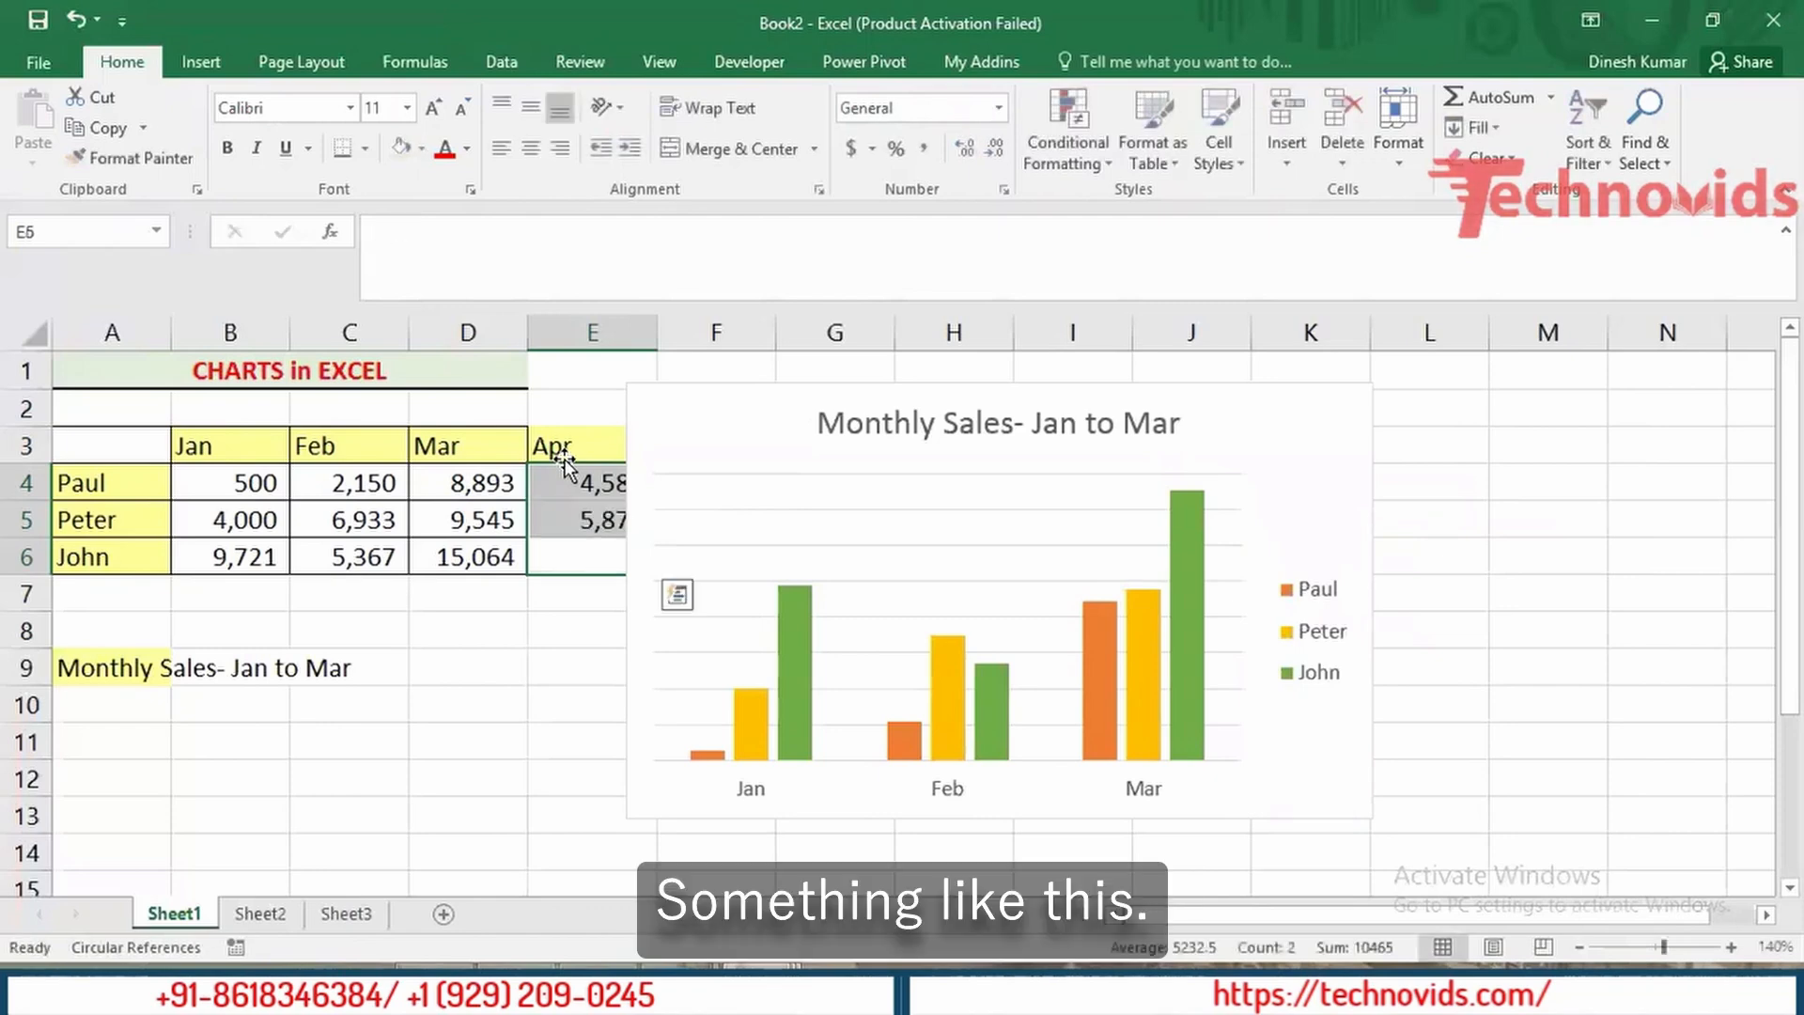
type("12,4")
key("Return")
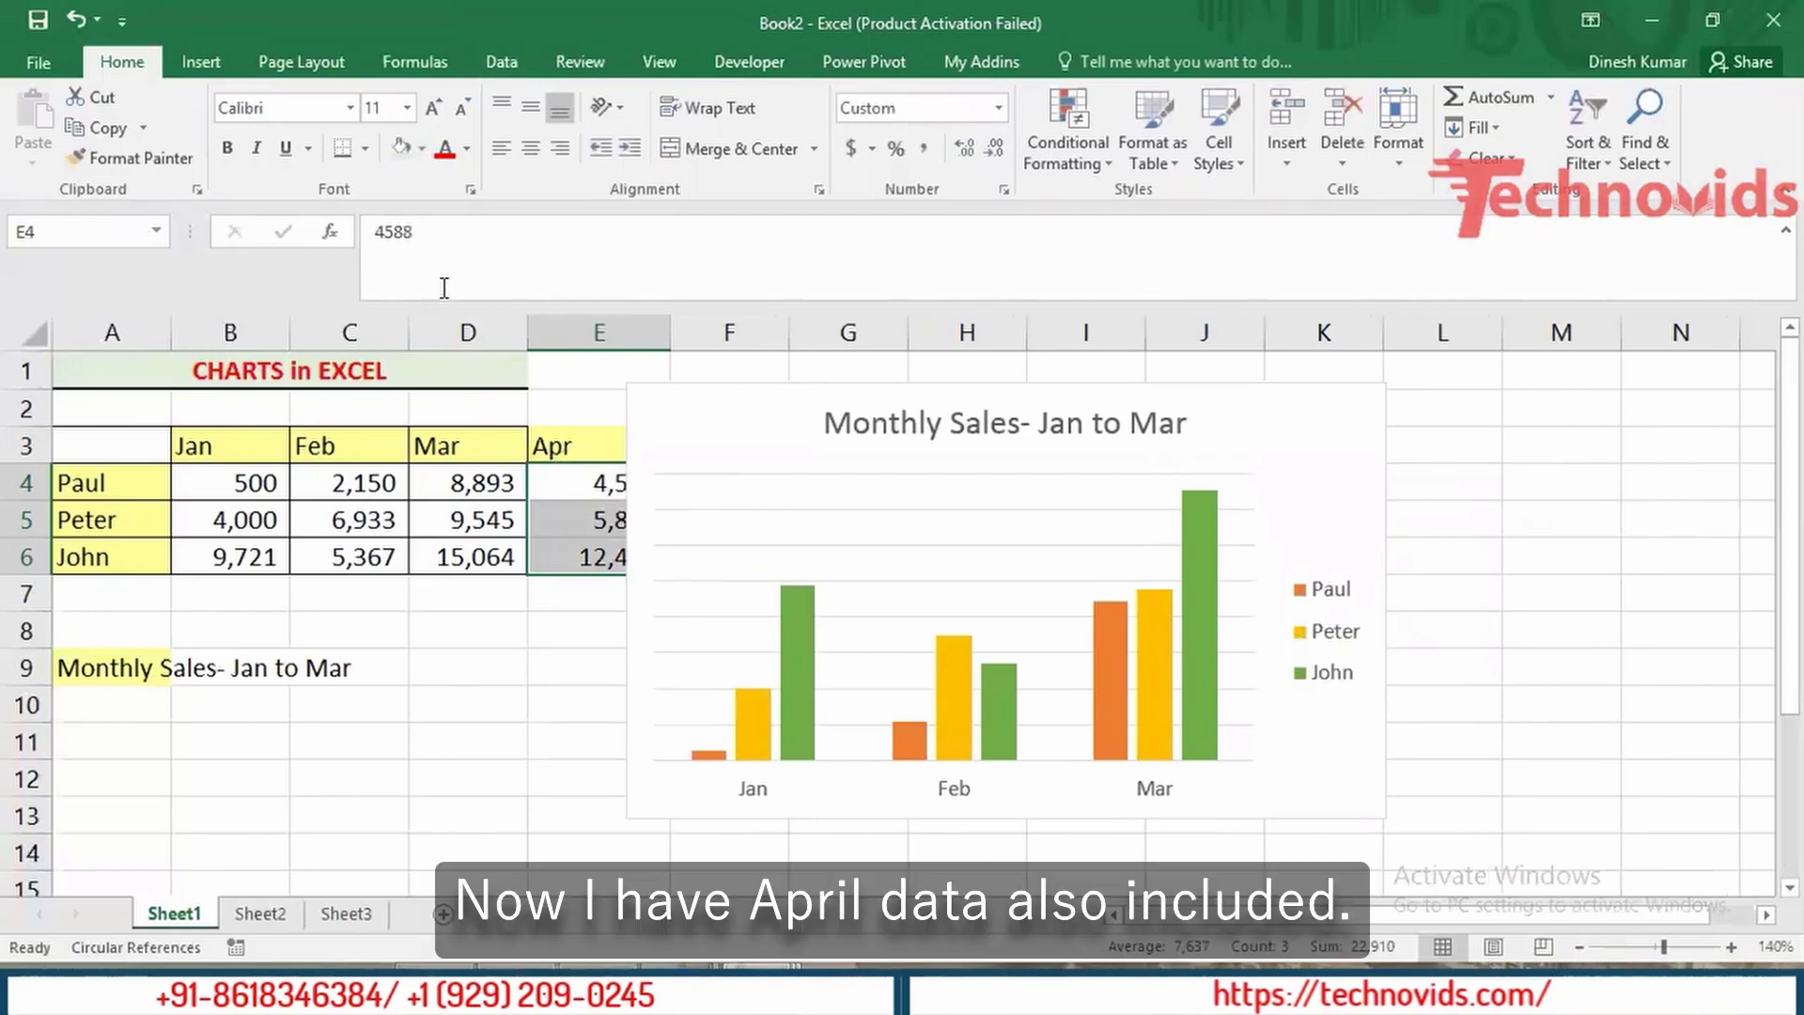
Step: Move the chart clear of the Apr column and copy the Feb column's formatting onto E3:E6 with Format Painter
left_click(693, 390)
left_click_drag(693, 387, 763, 387)
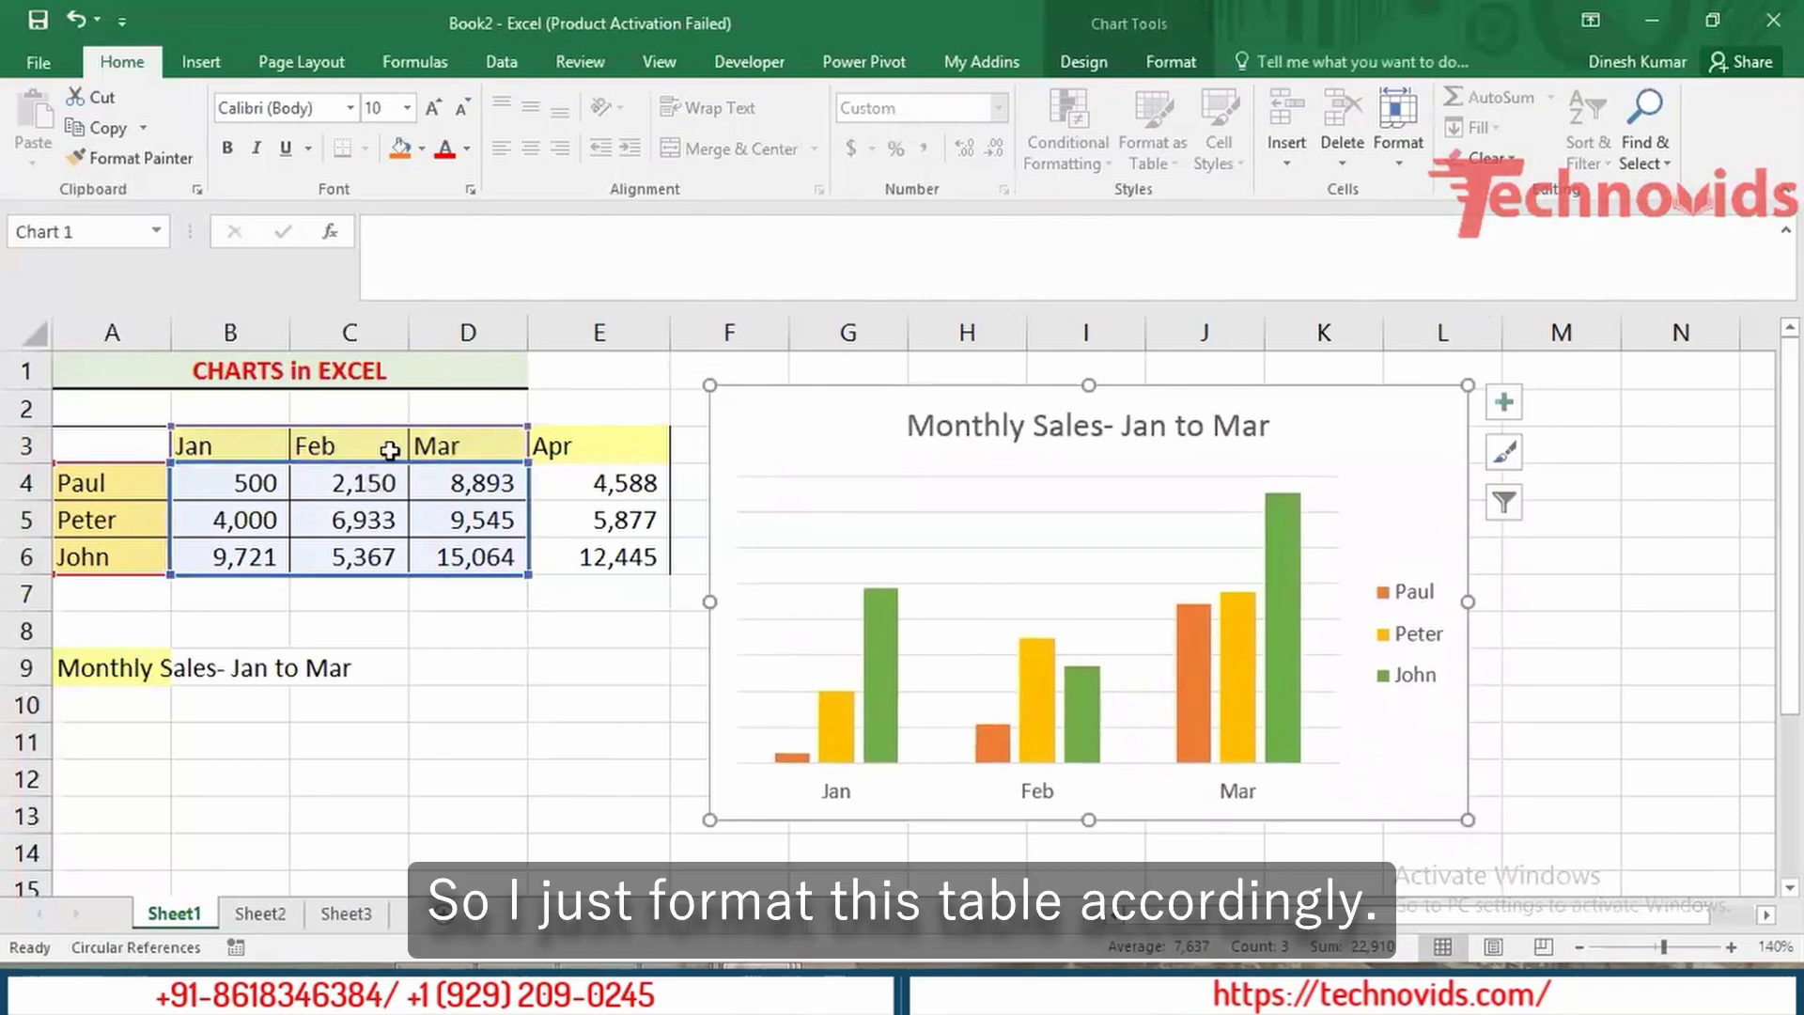
left_click_drag(390, 450, 357, 557)
left_click(154, 158)
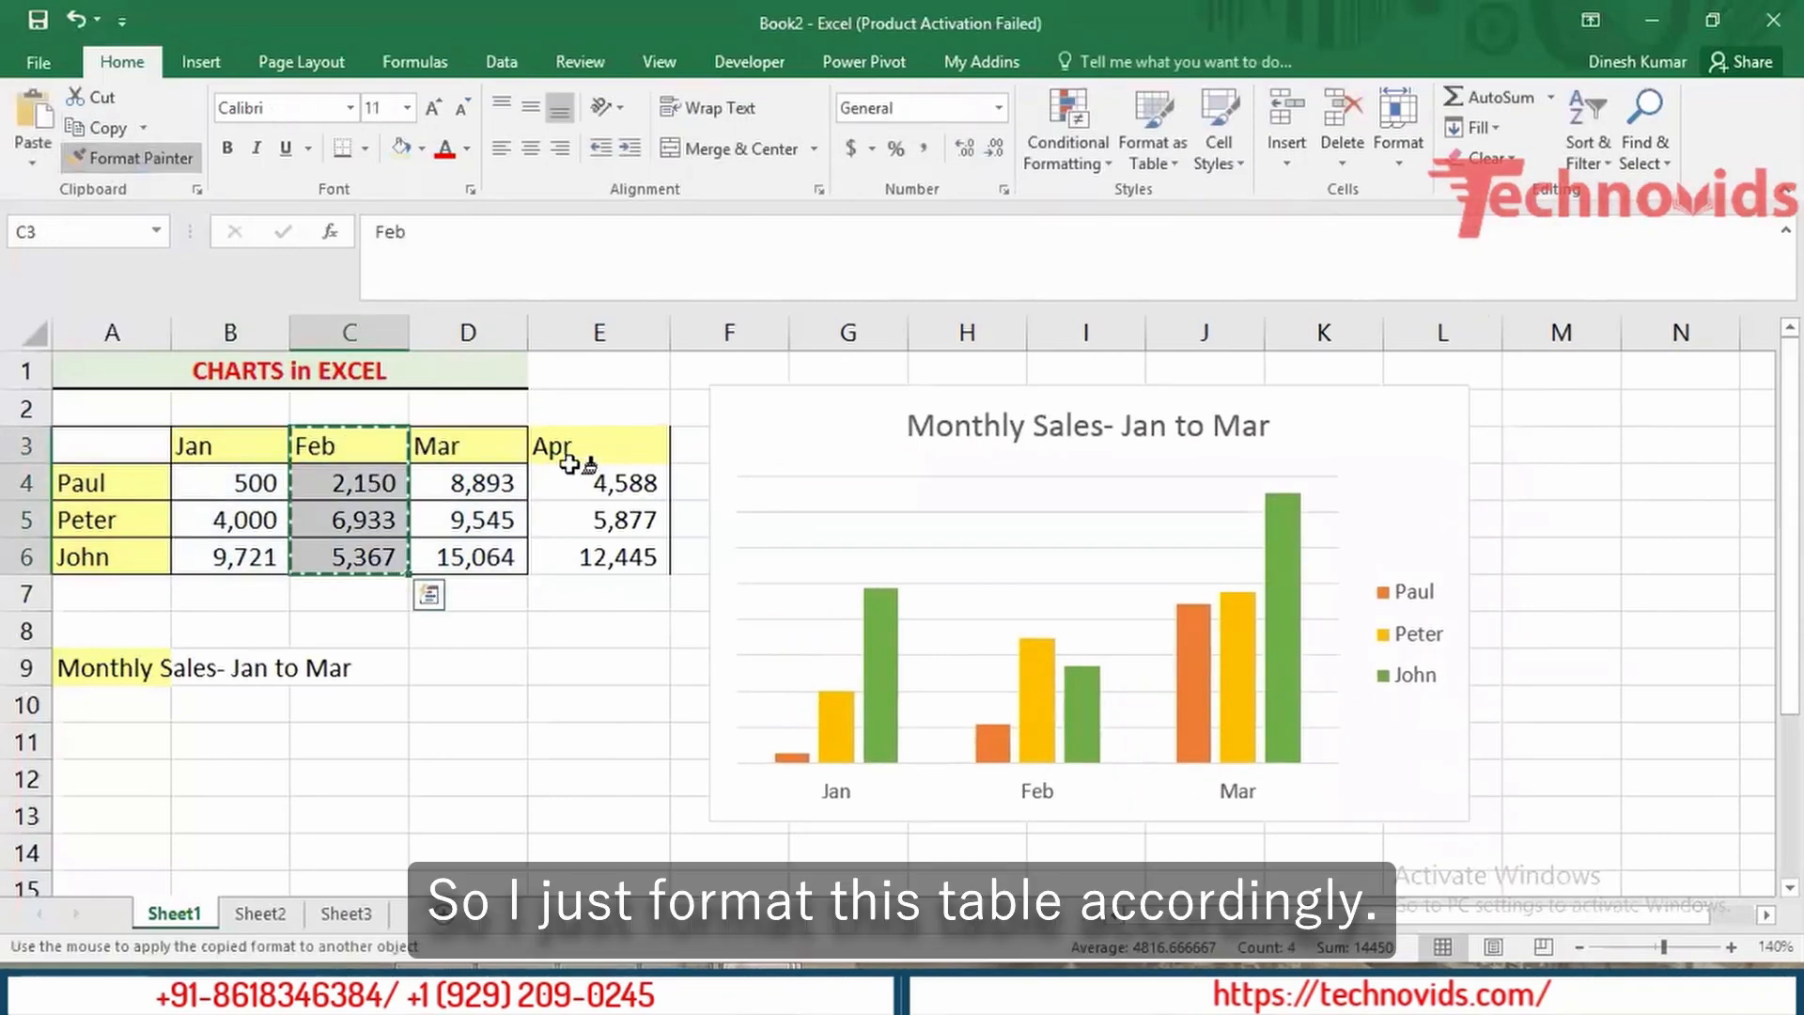
left_click_drag(602, 442, 611, 556)
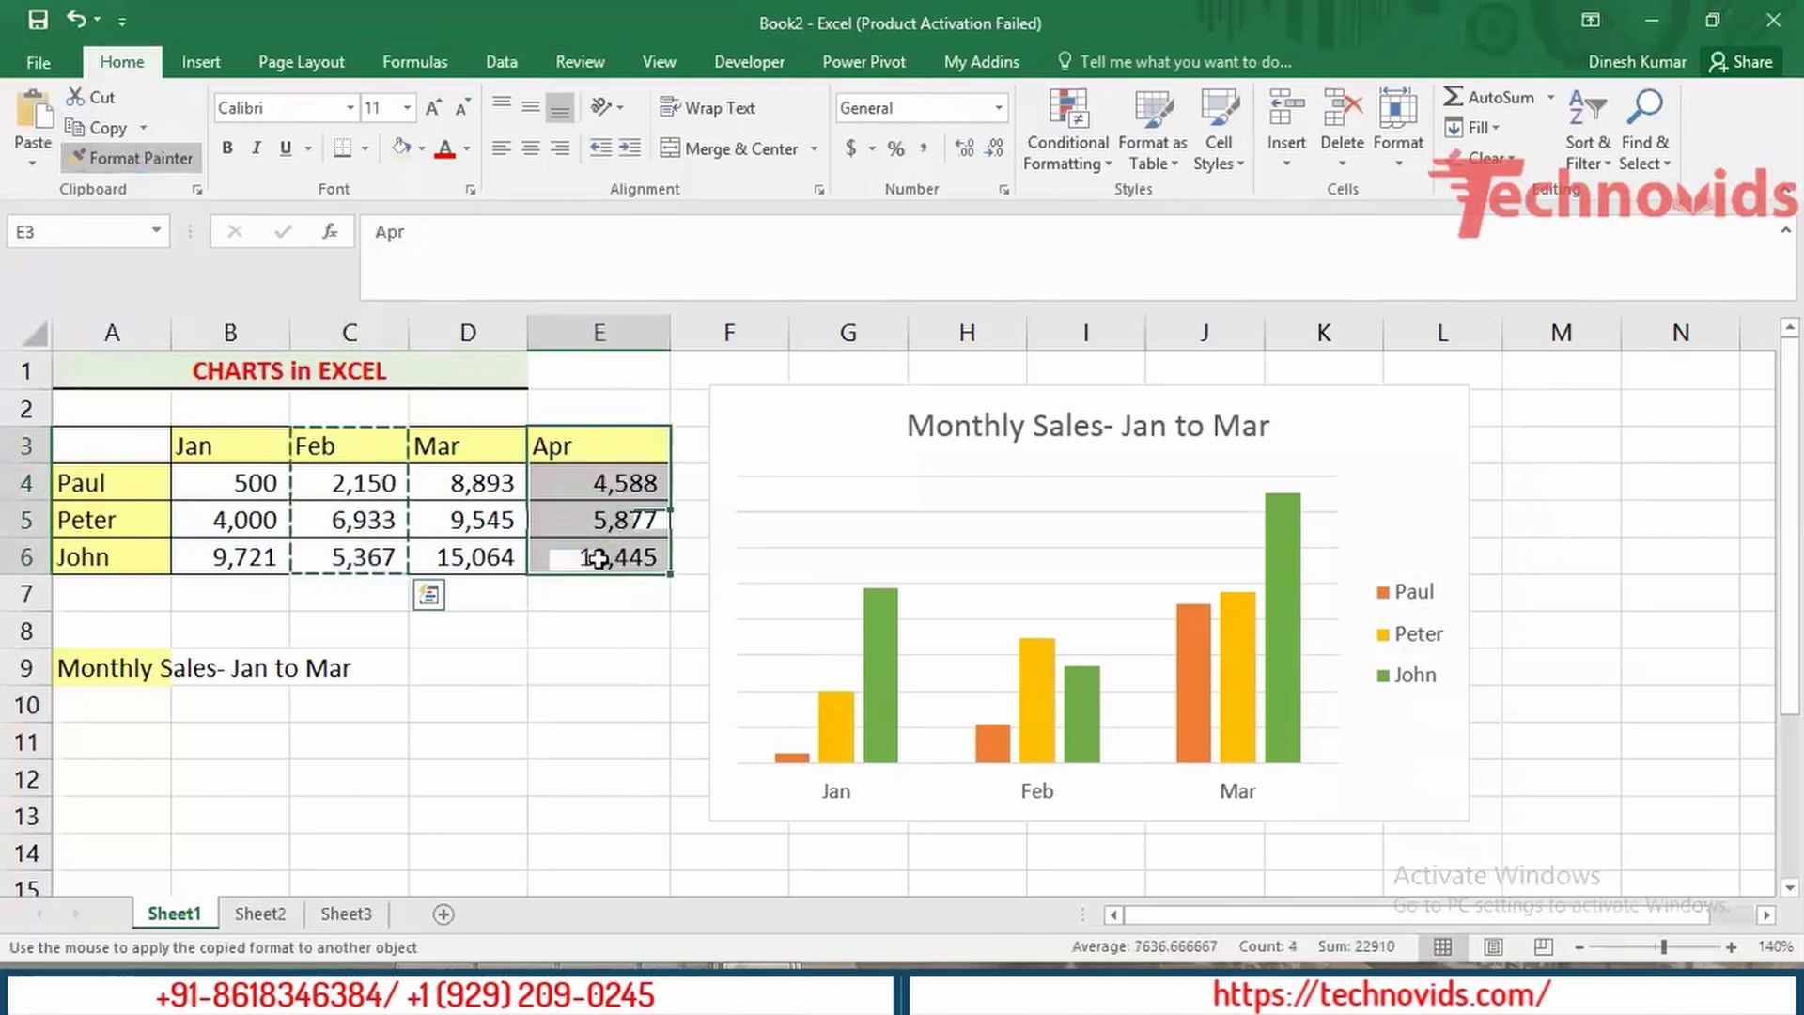
left_click(512, 624)
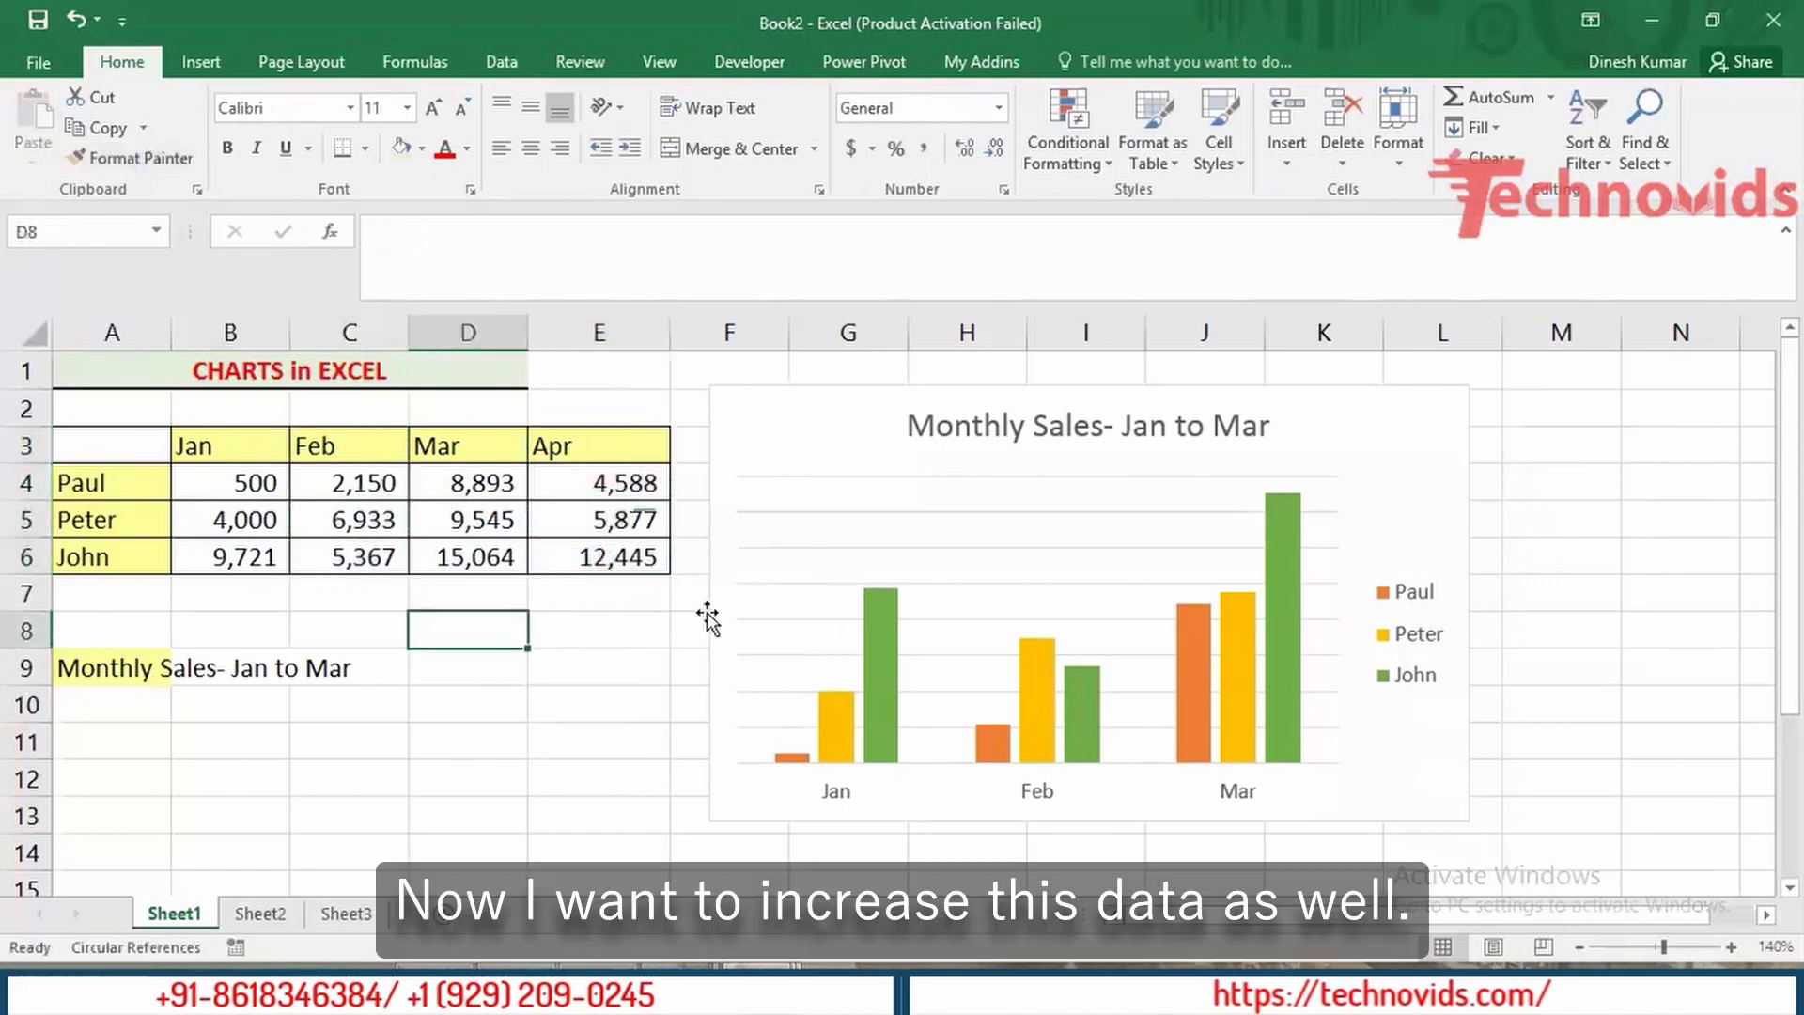
Step: Change the chart's source data range to =Sheet1!$A$3:$E$6 so that it includes April
left_click(764, 522)
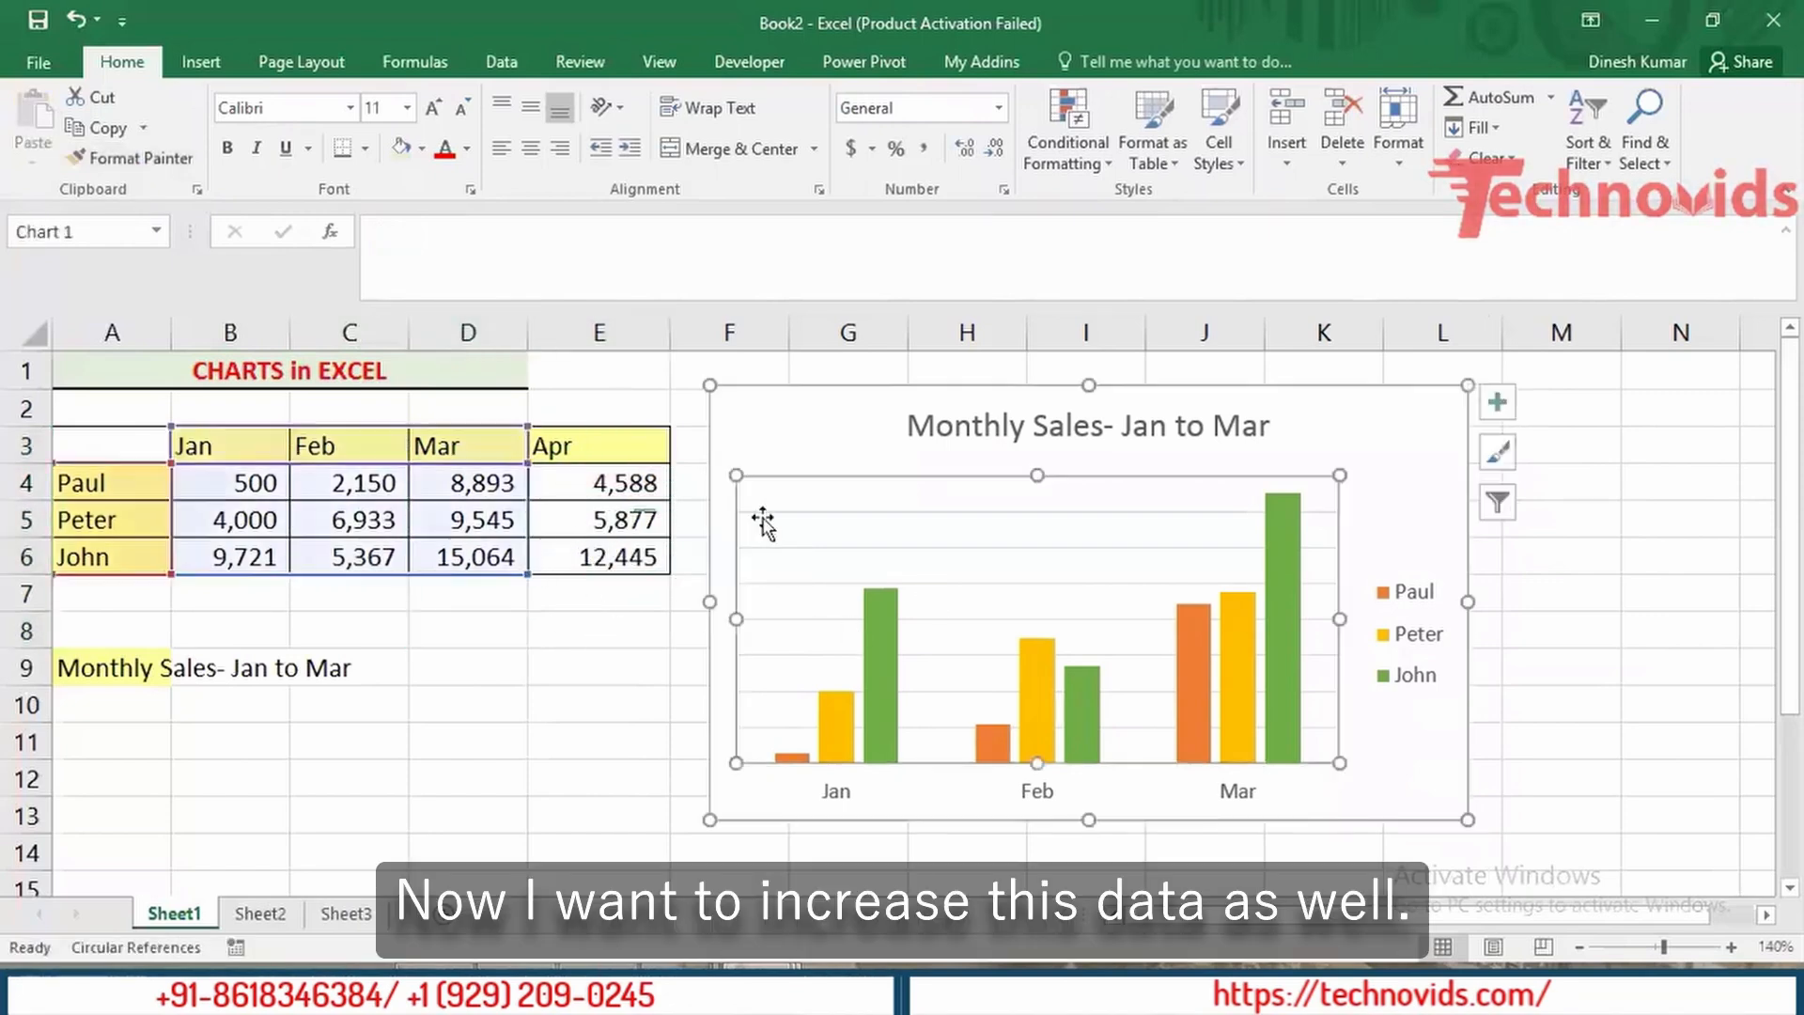
right_click(859, 463)
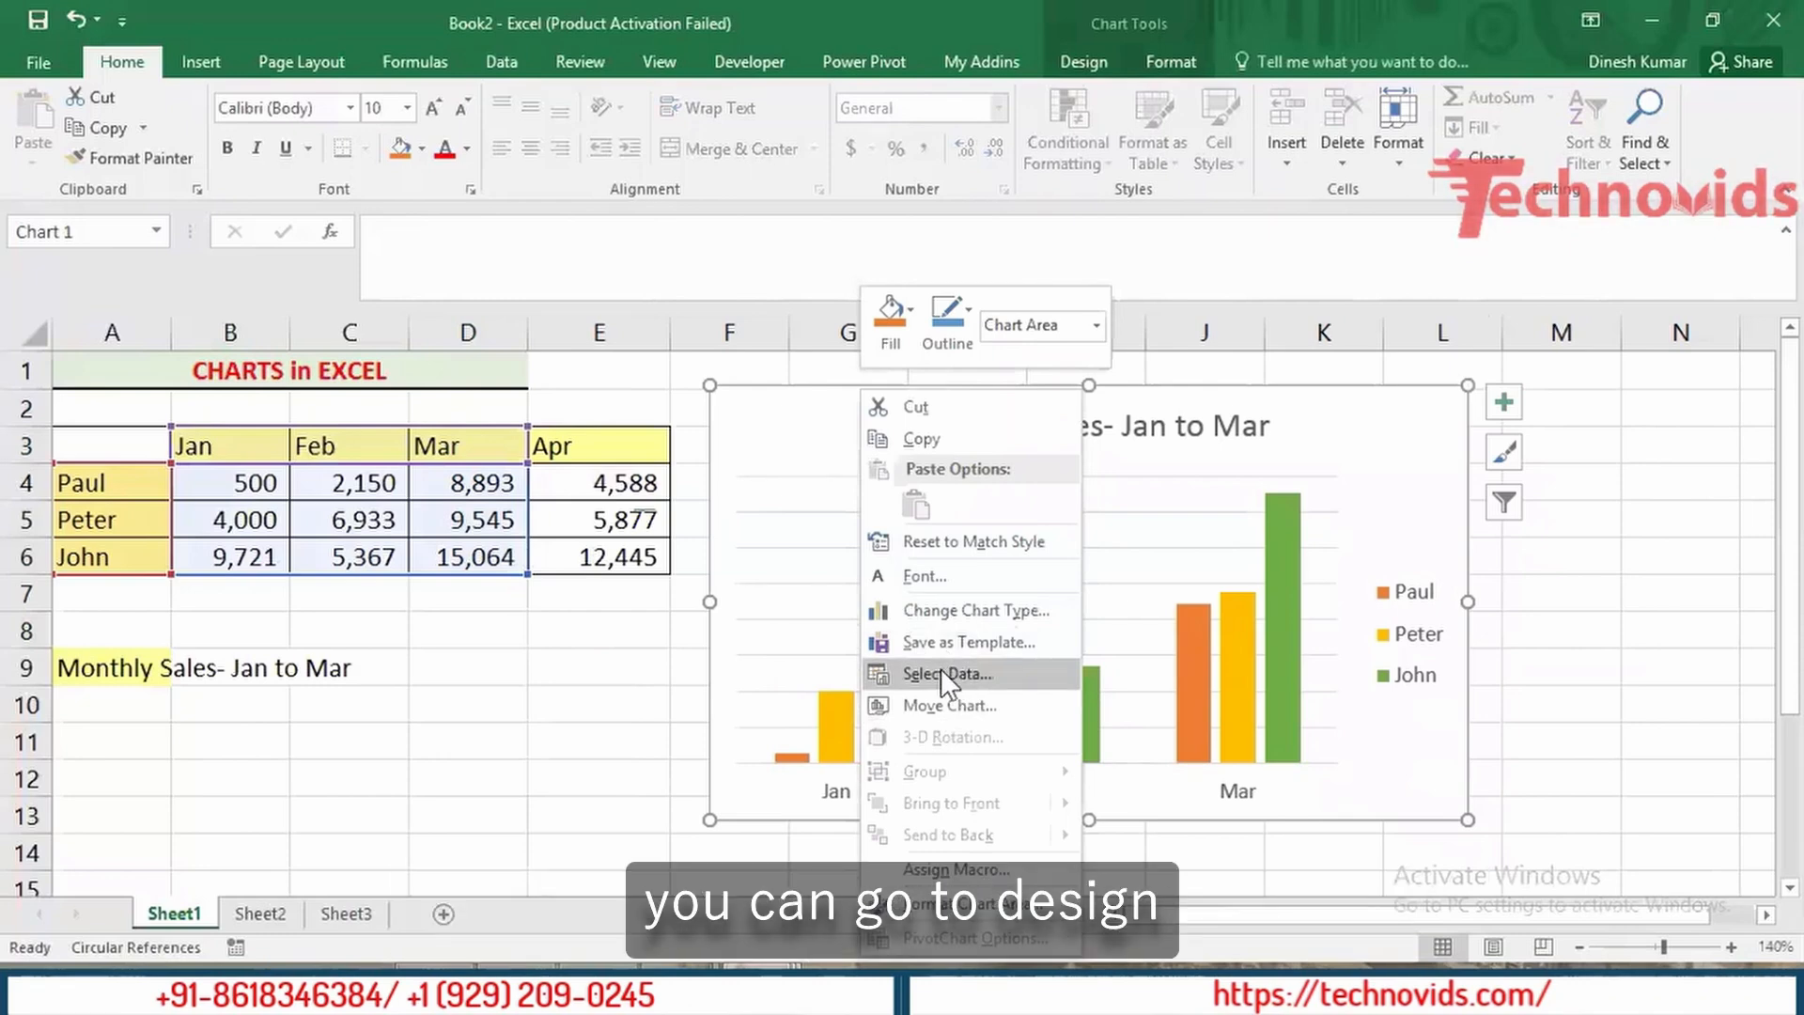
left_click(780, 390)
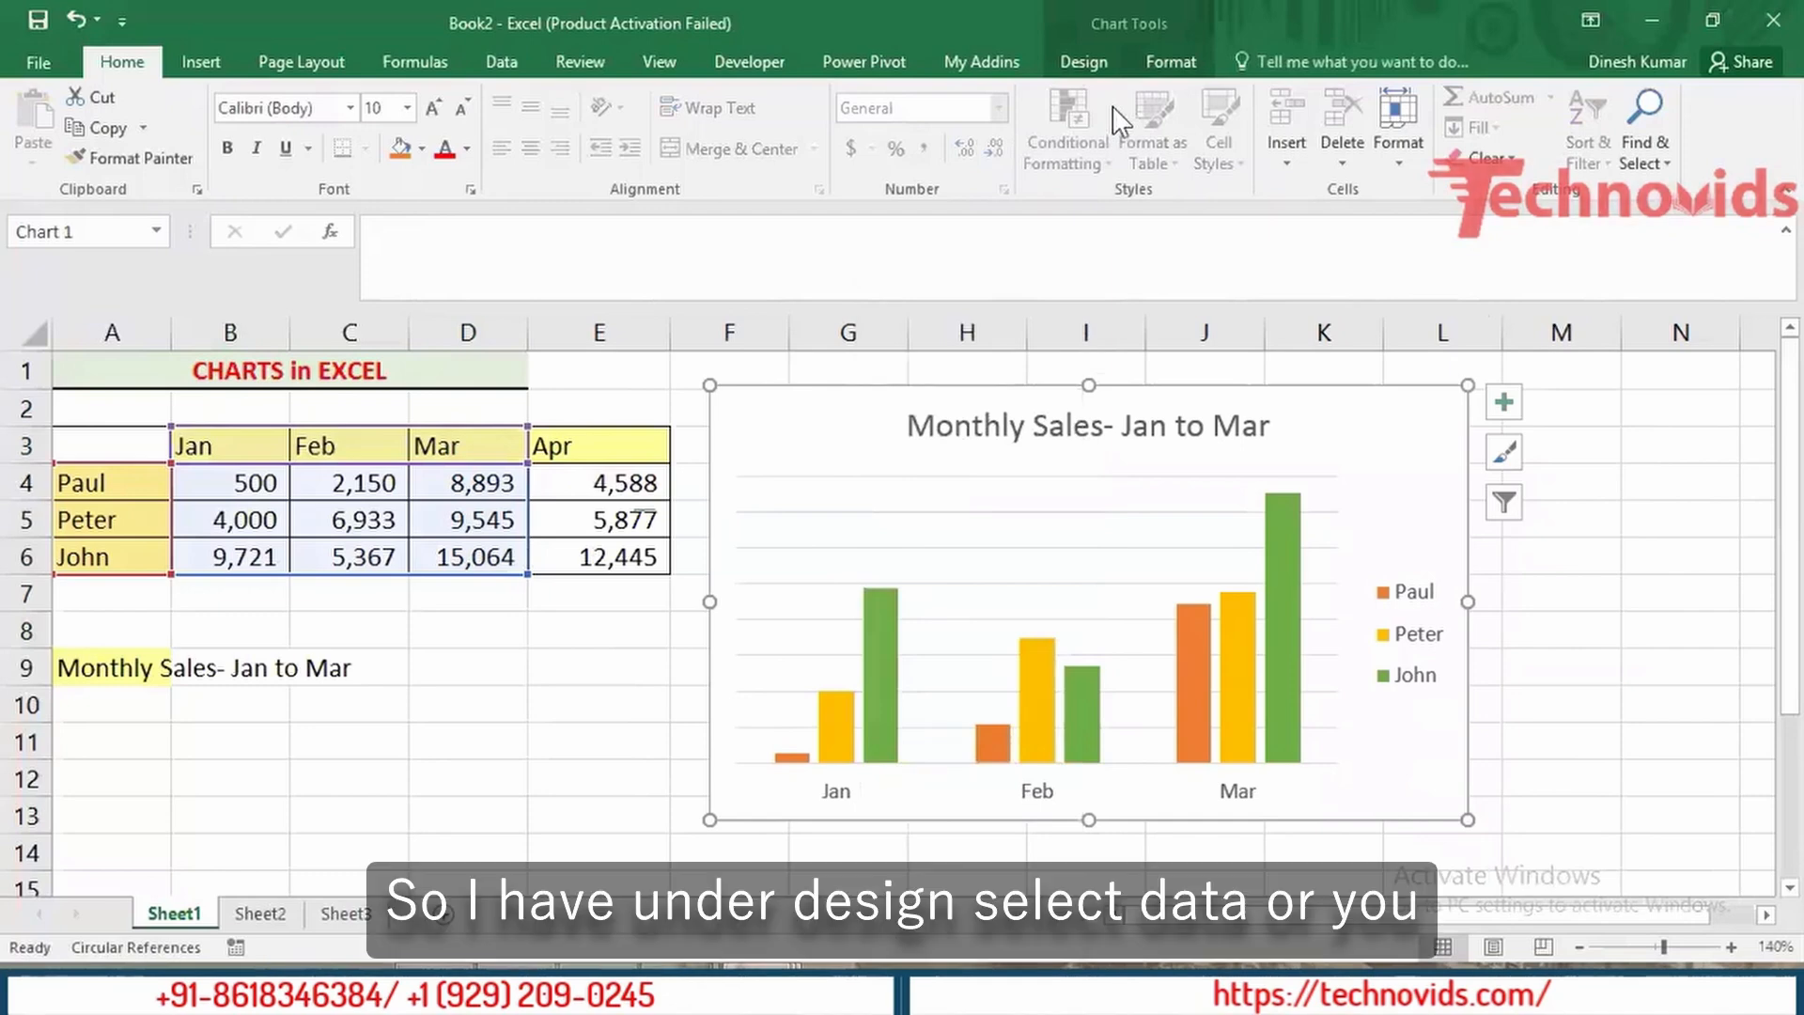
left_click(1091, 62)
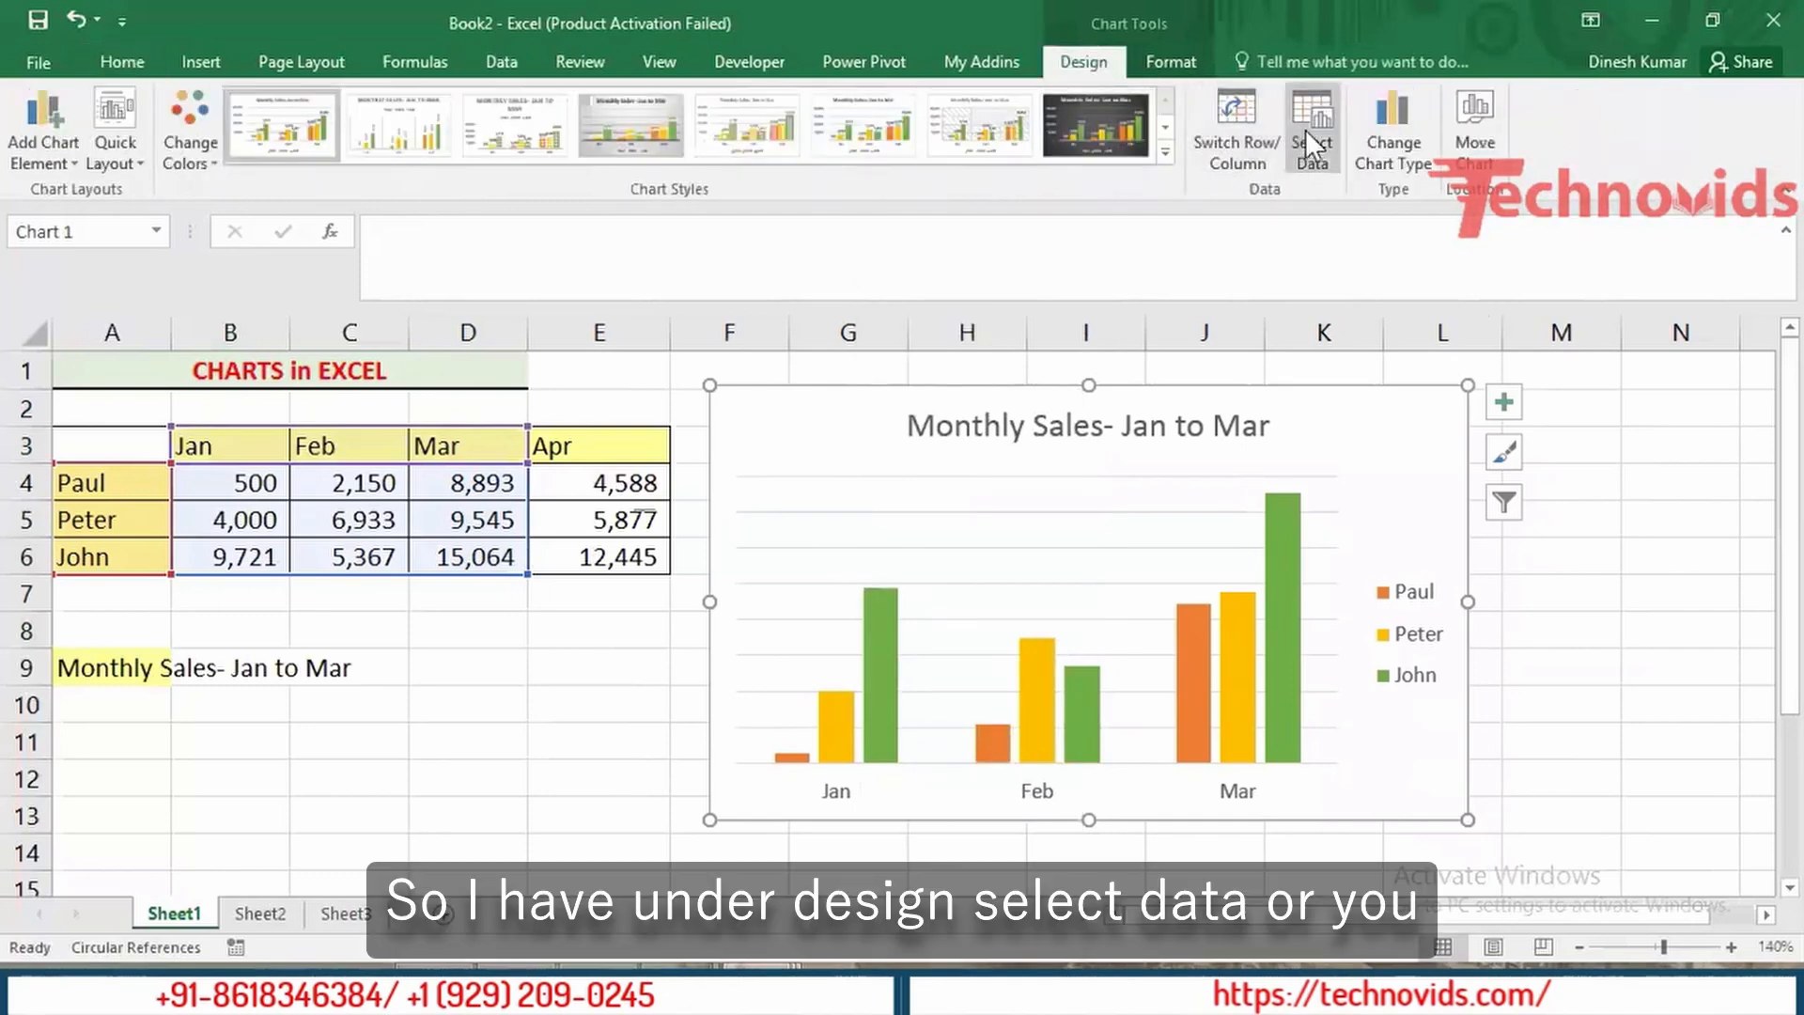
right_click(849, 477)
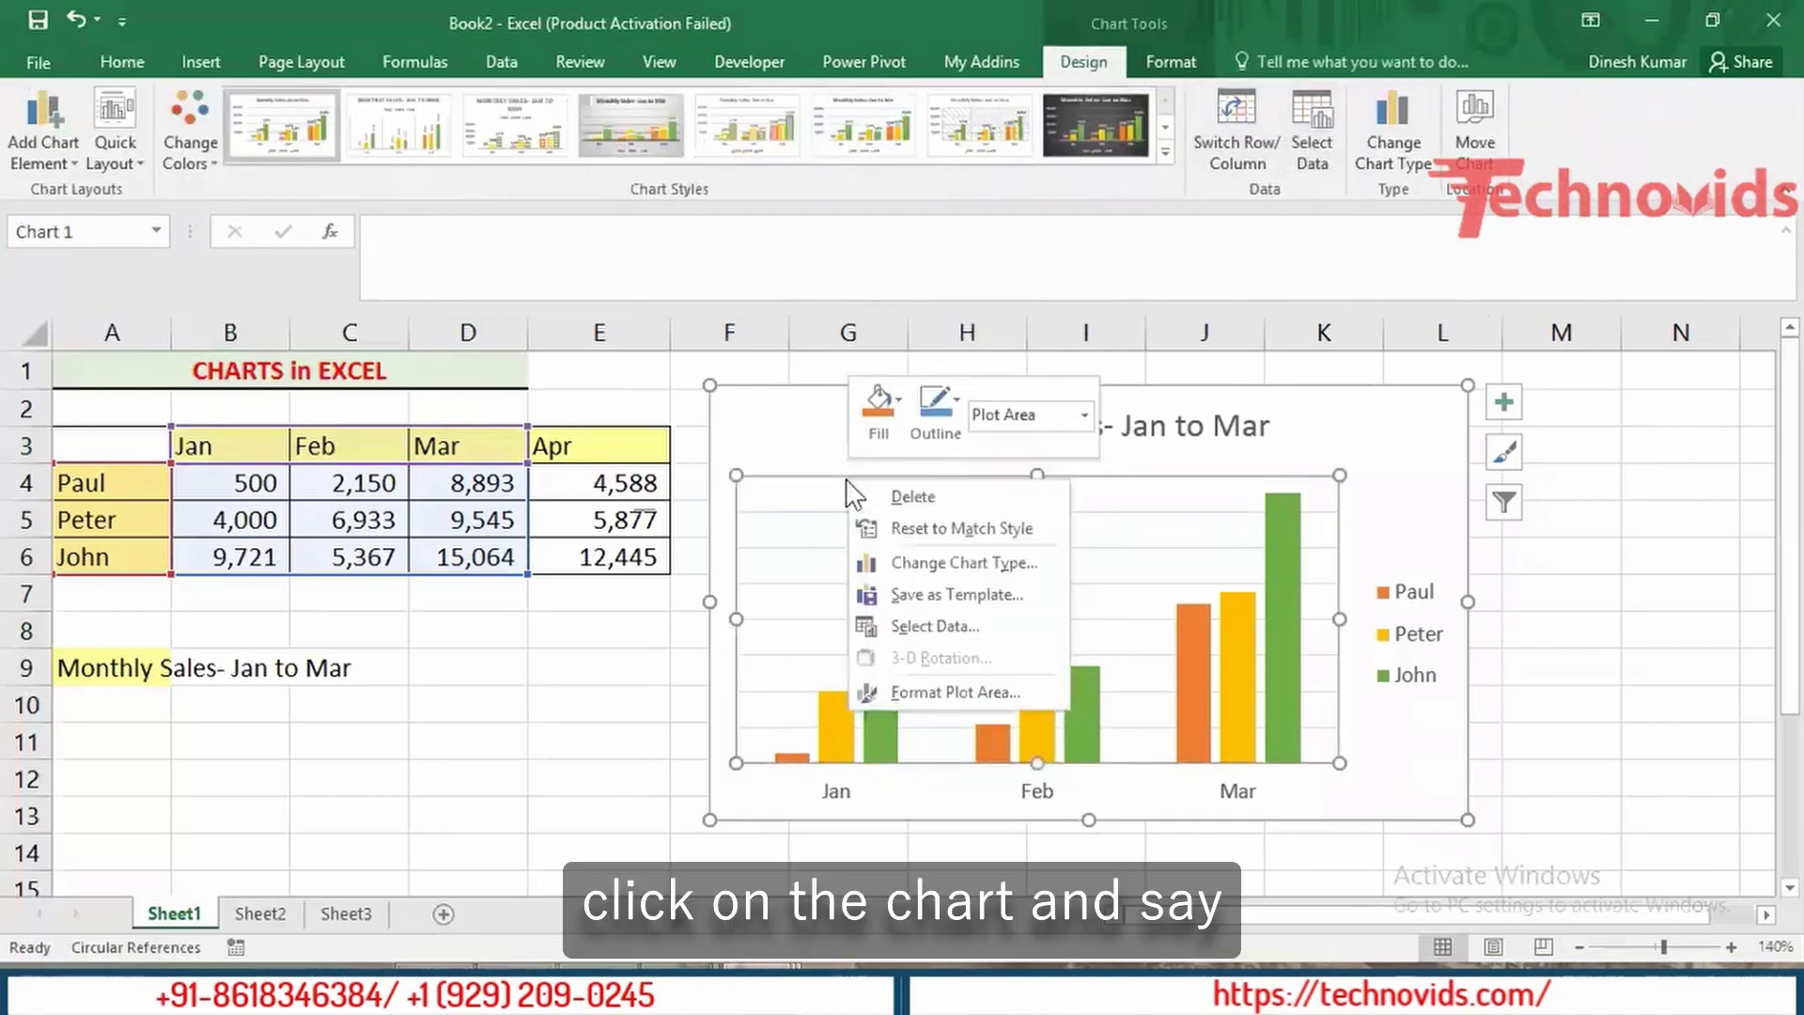
left_click(922, 623)
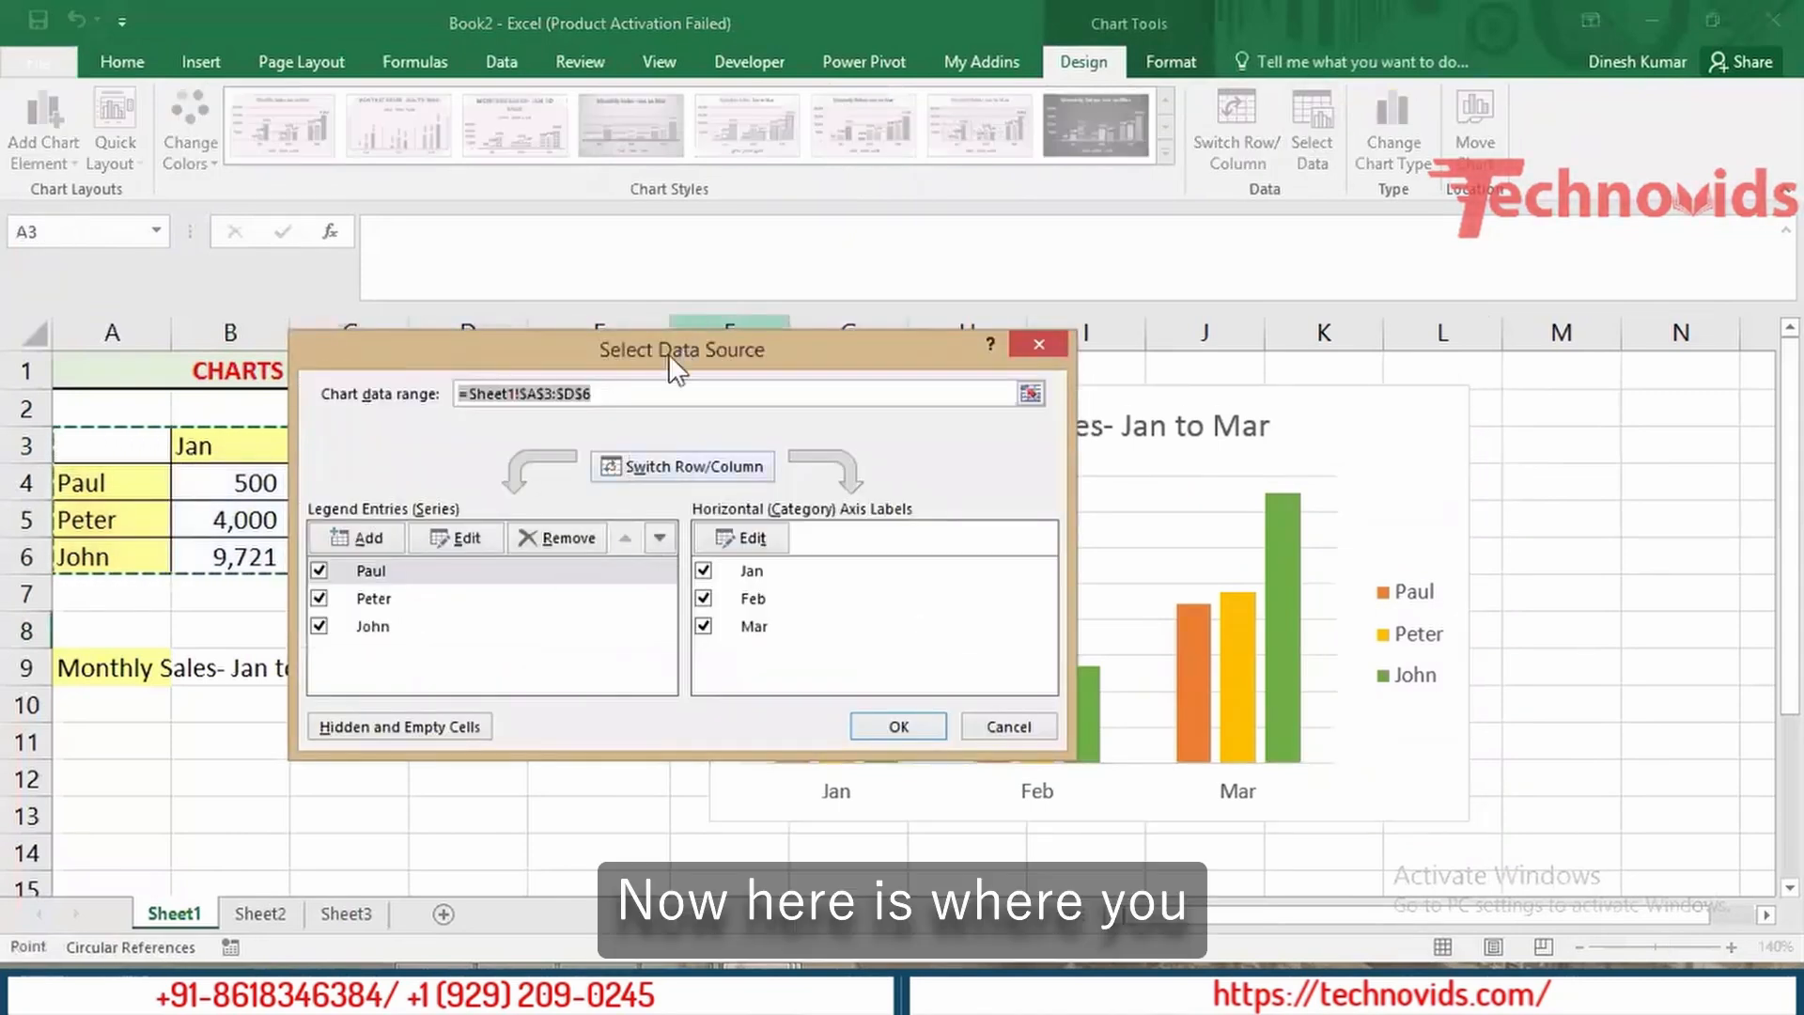
left_click_drag(755, 357, 1101, 303)
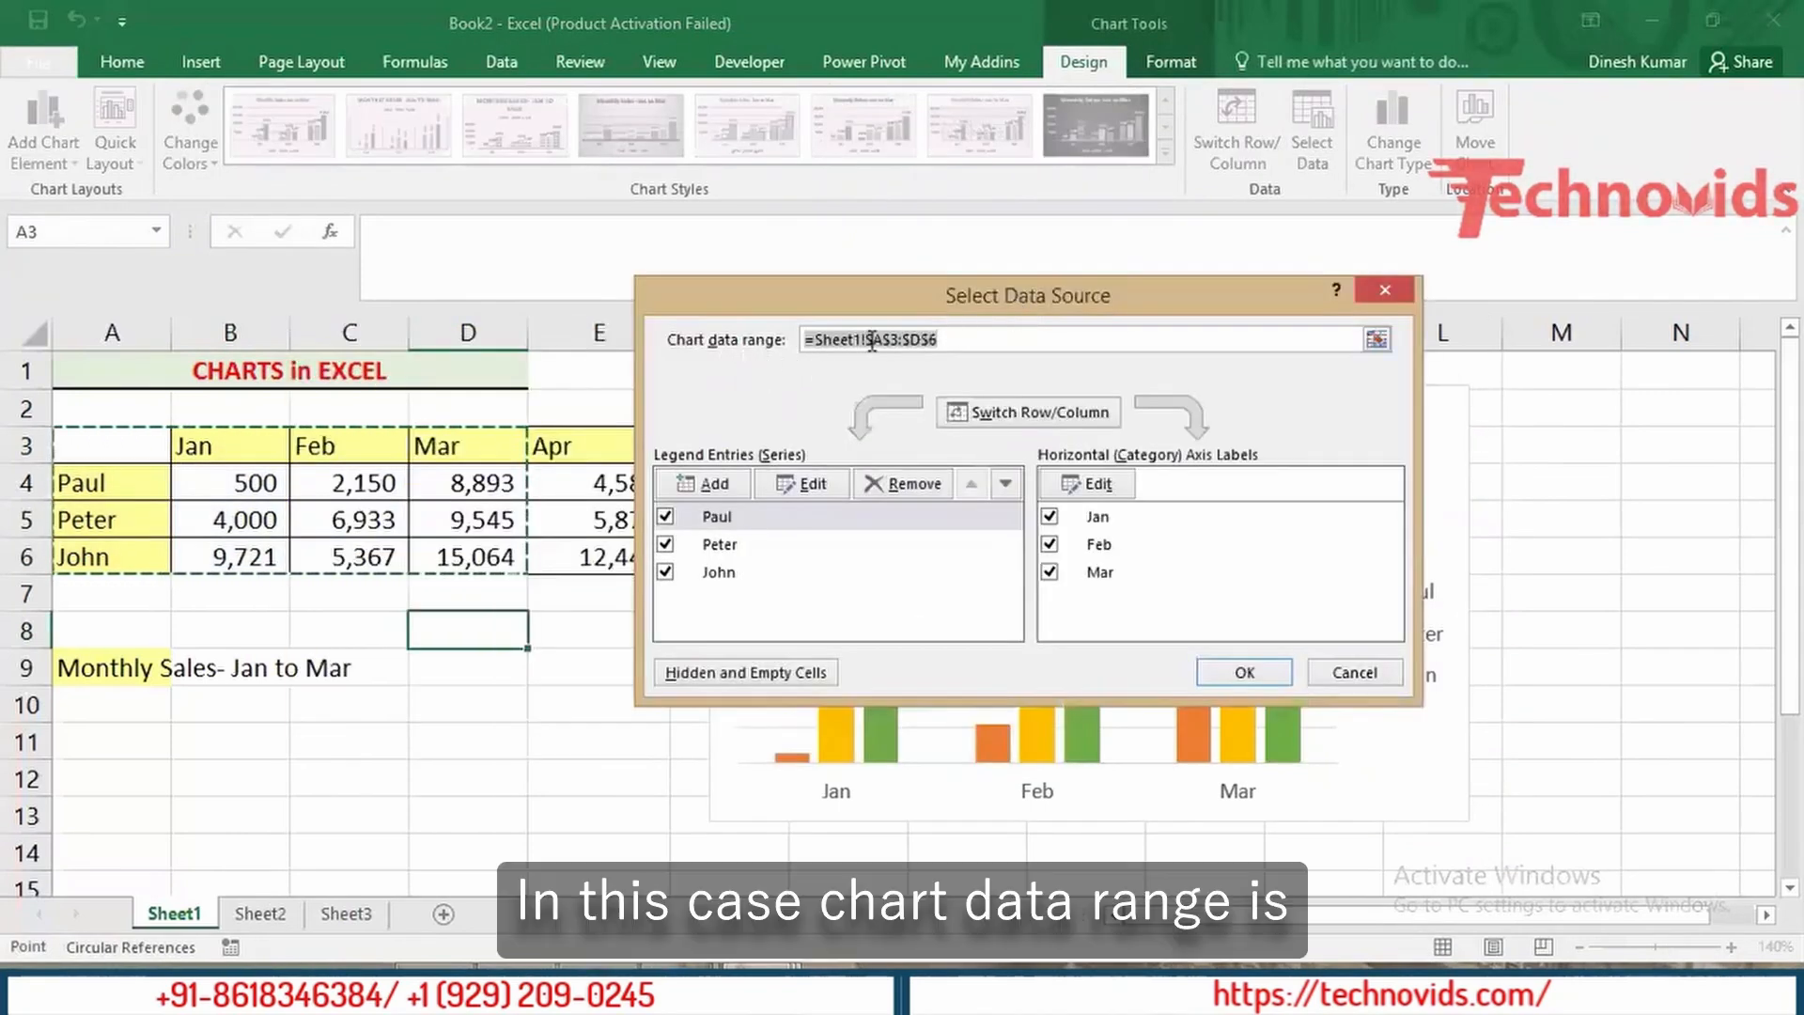
left_click(962, 343)
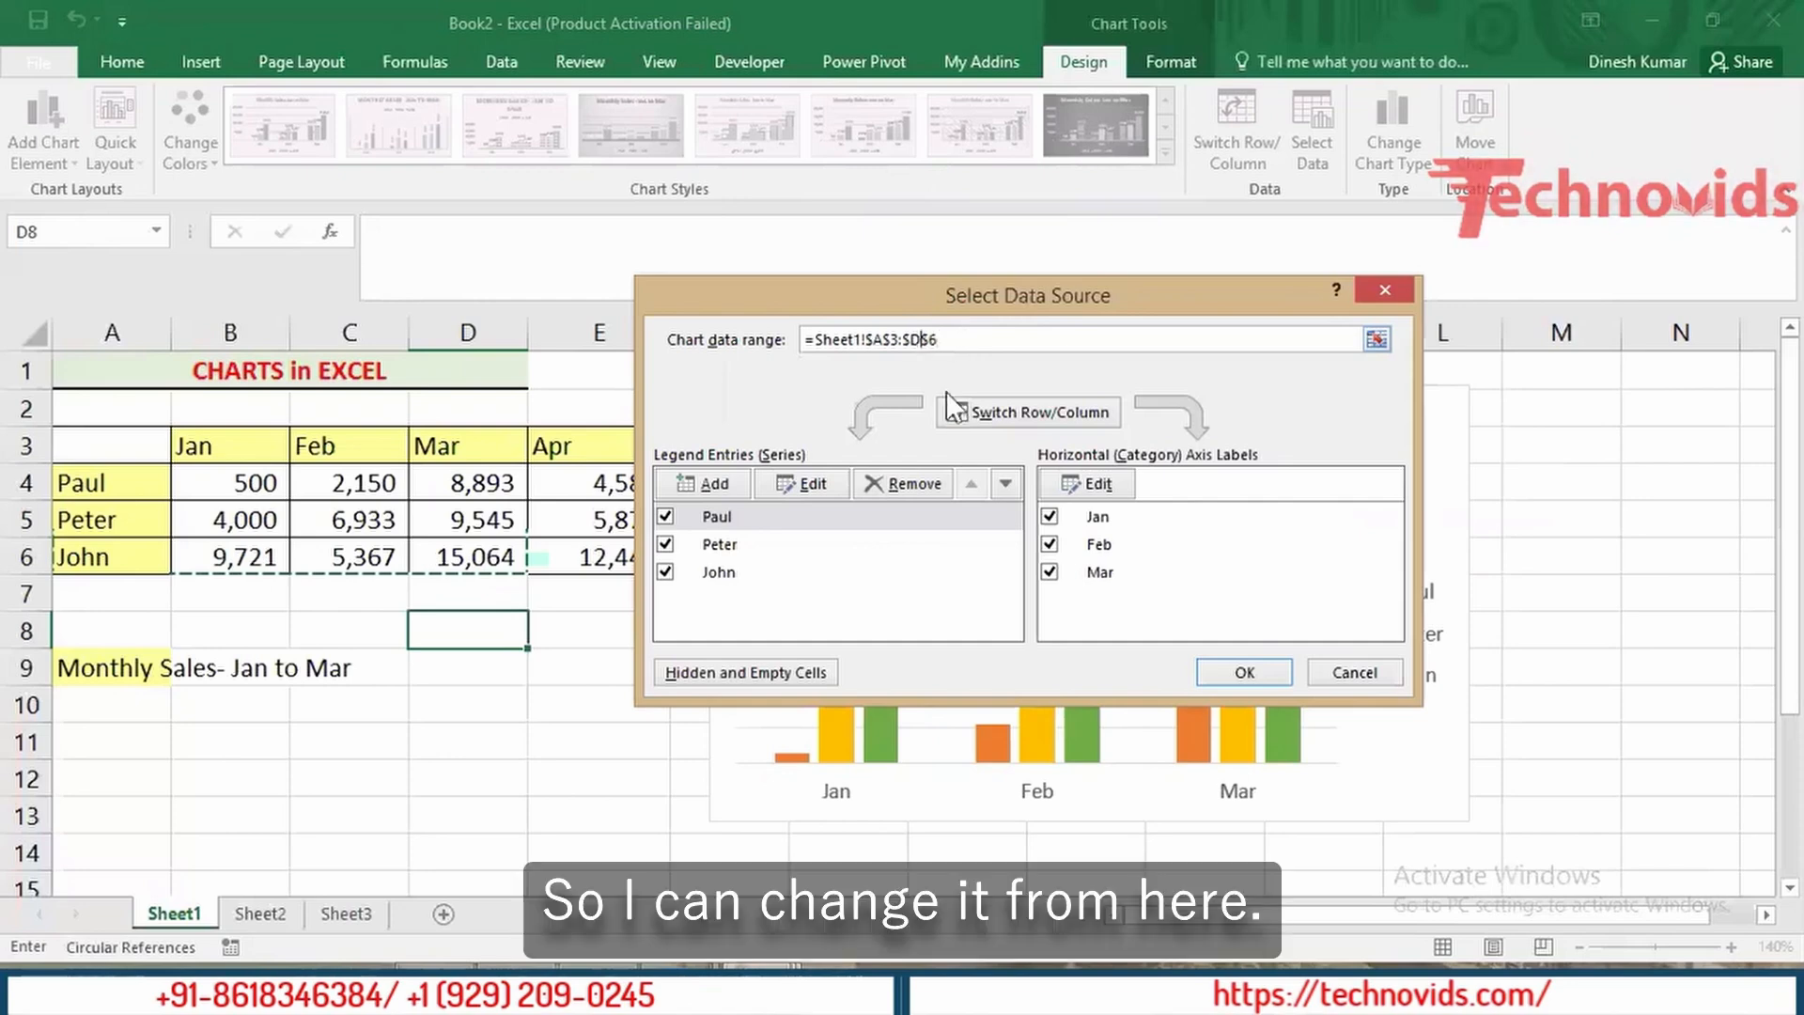
key("BackSpace")
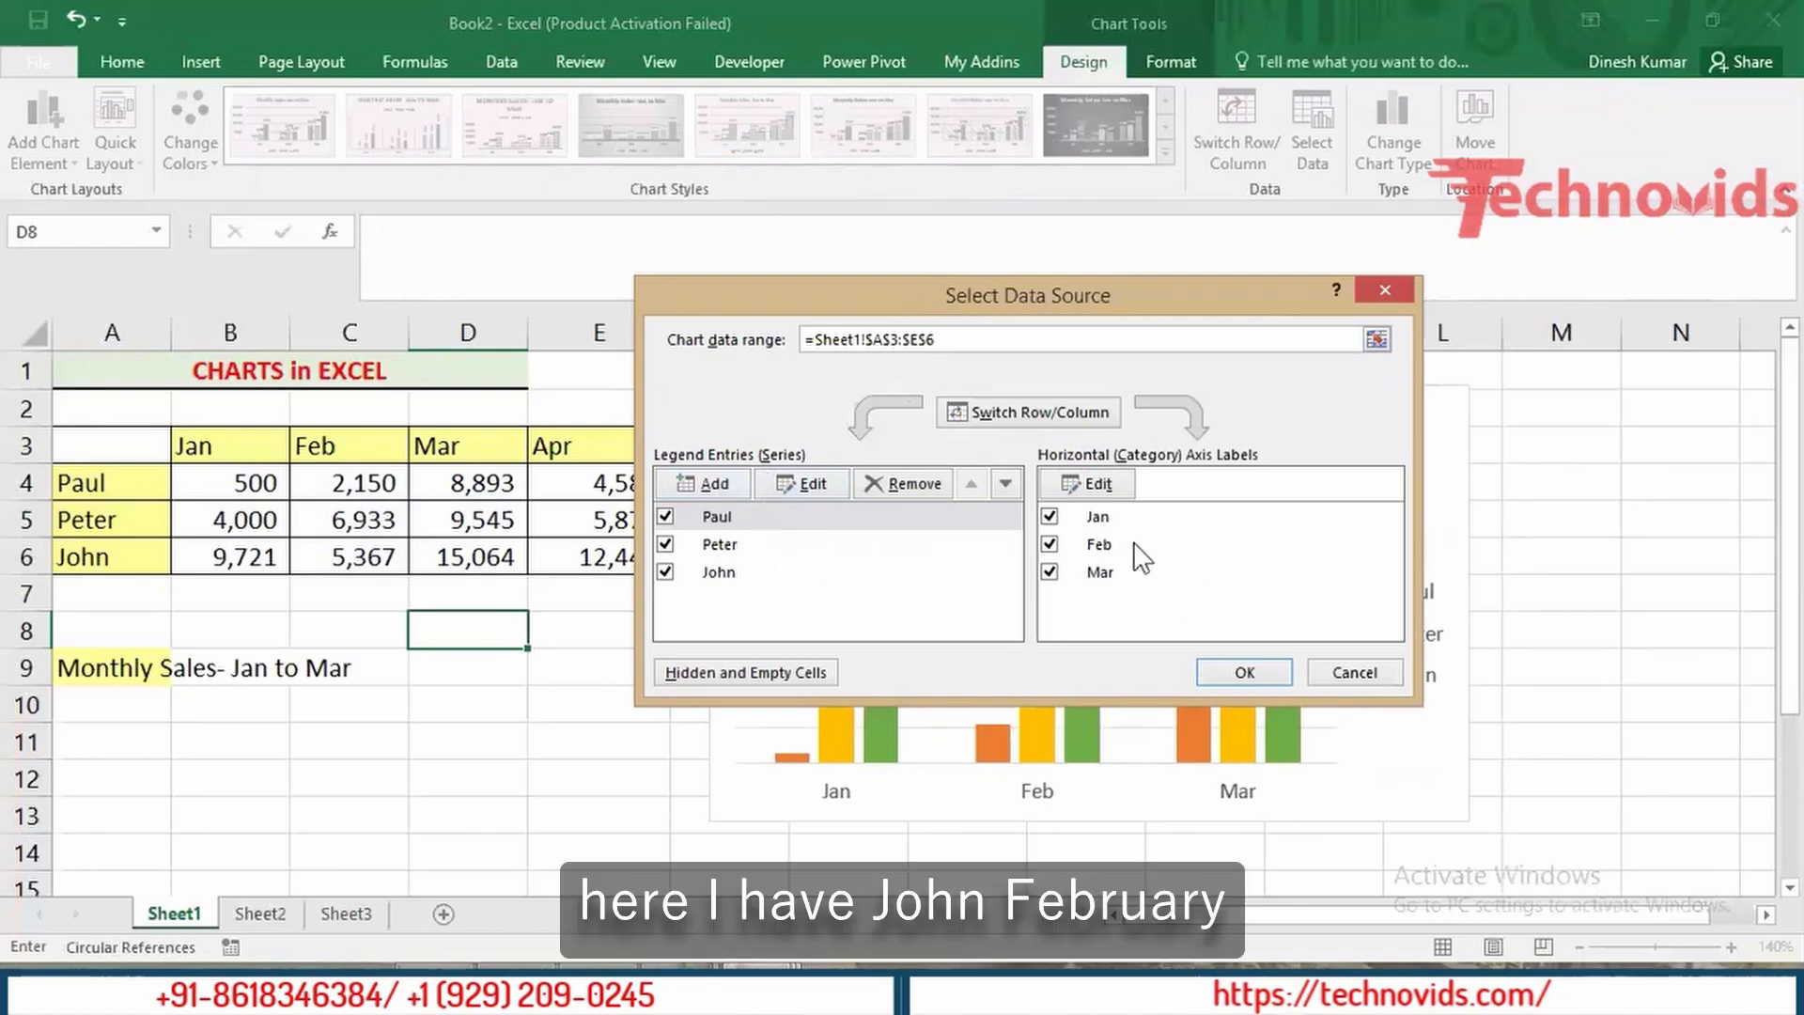
Step: Accept =Sheet1!$B$3:$E$3 as the horizontal axis label range and apply the new data source to the chart
left_click(1096, 483)
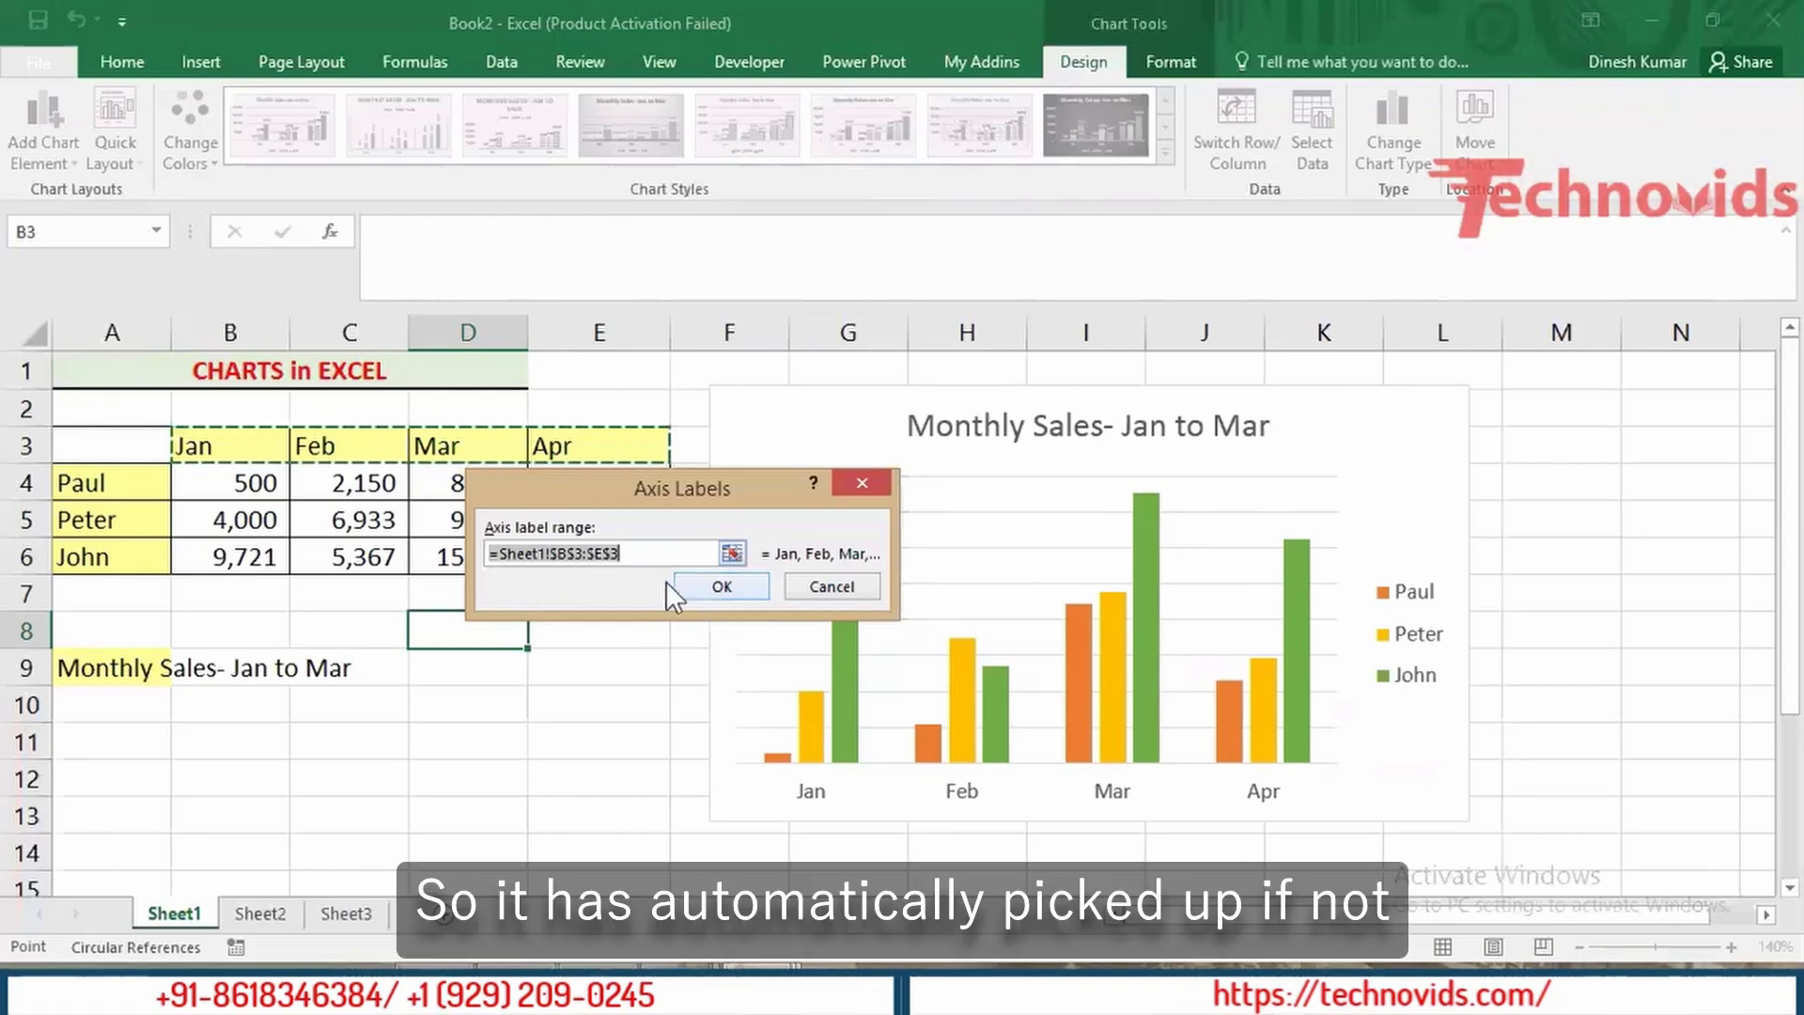
left_click(722, 586)
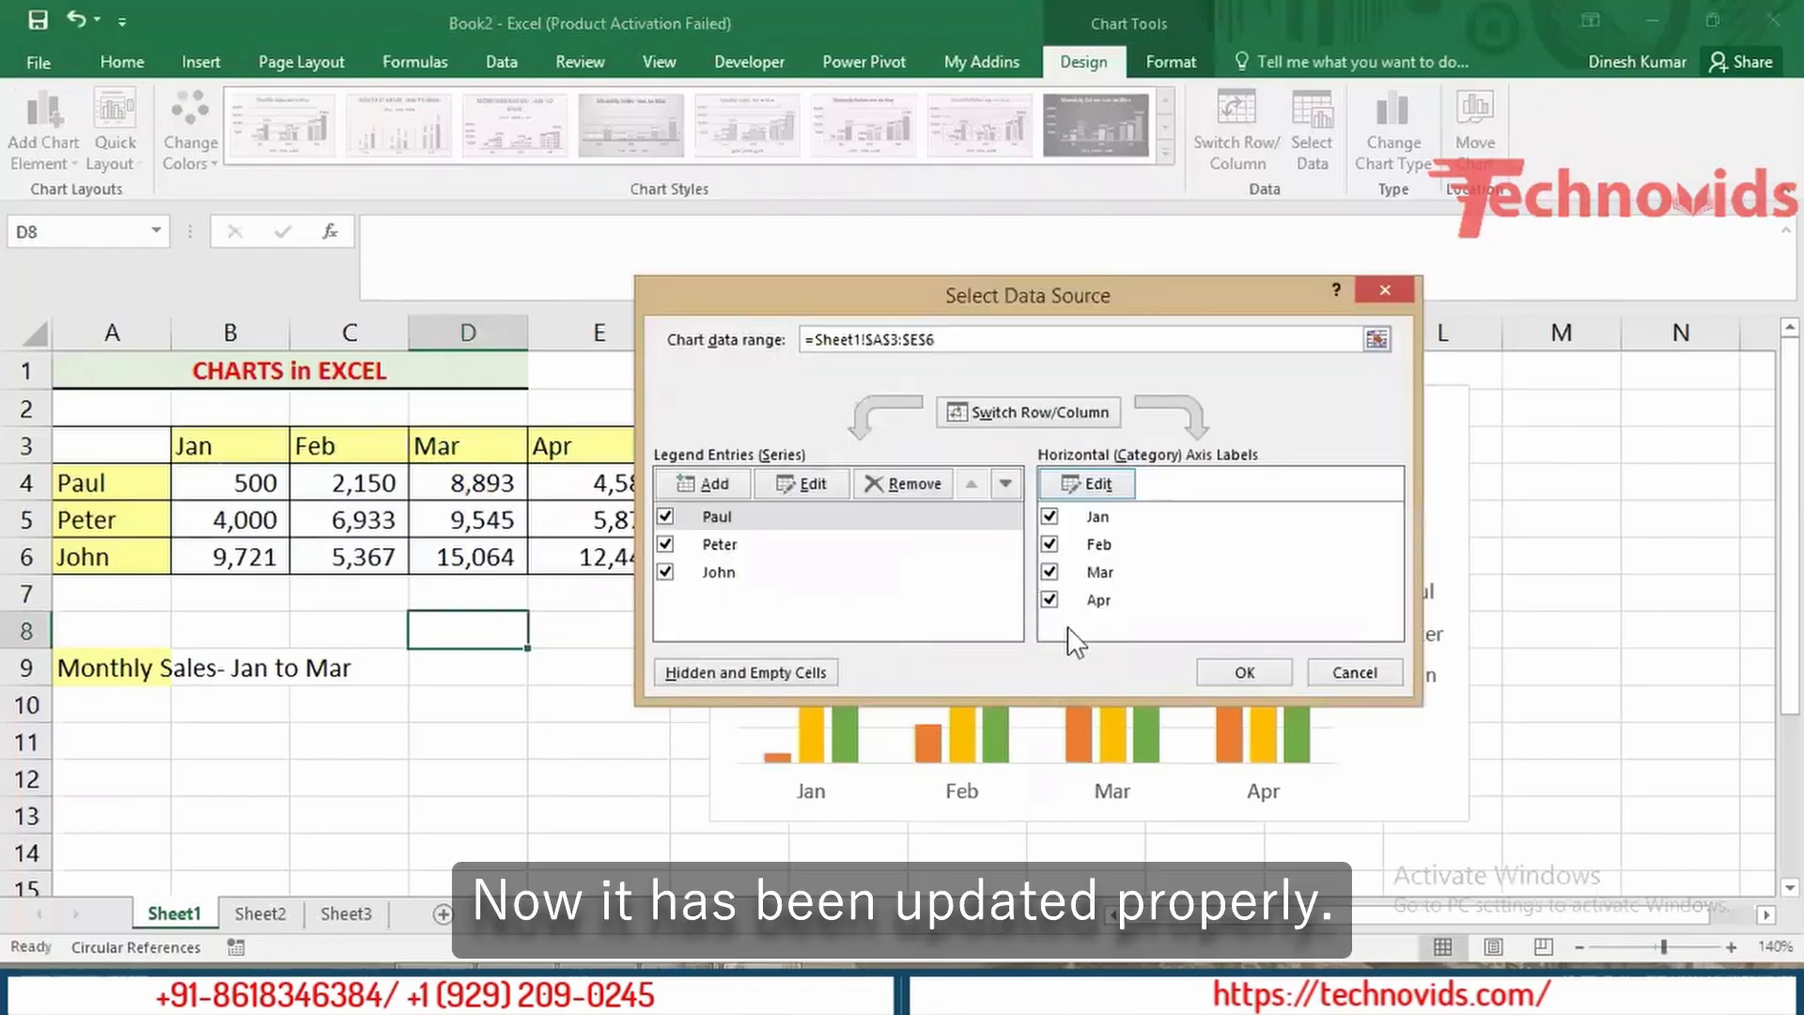
left_click(1252, 671)
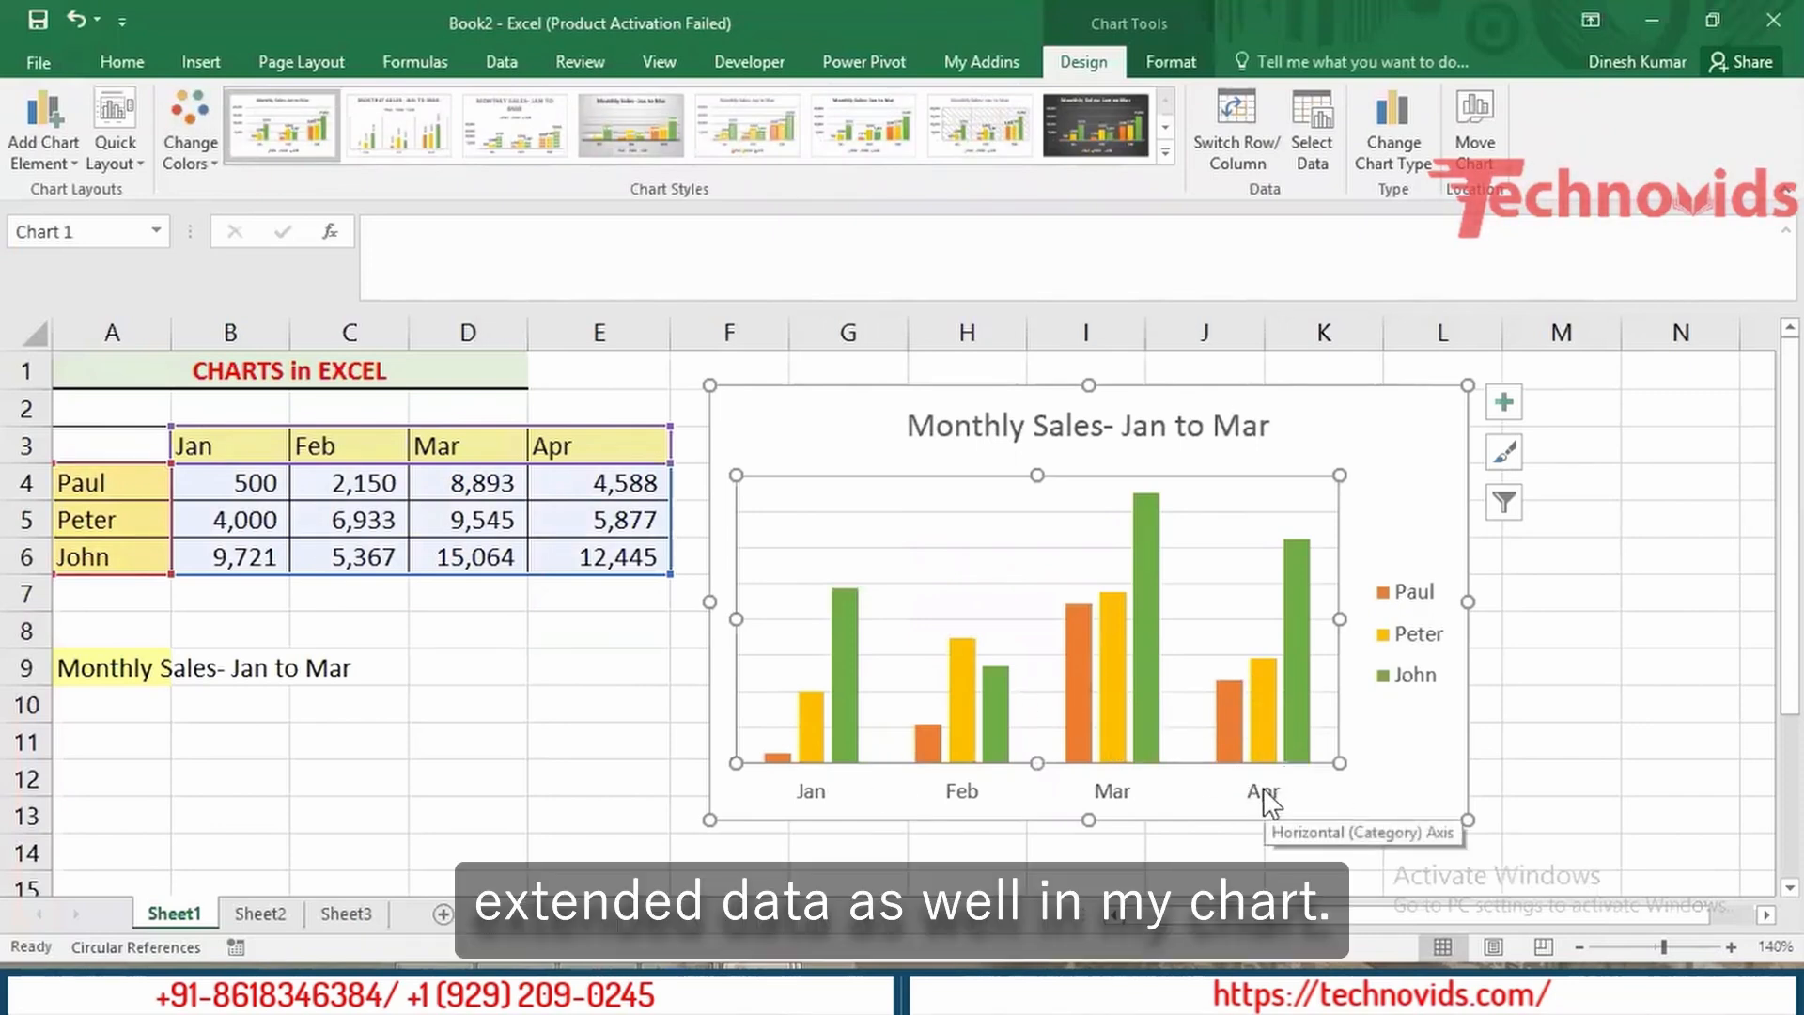
left_click(848, 458)
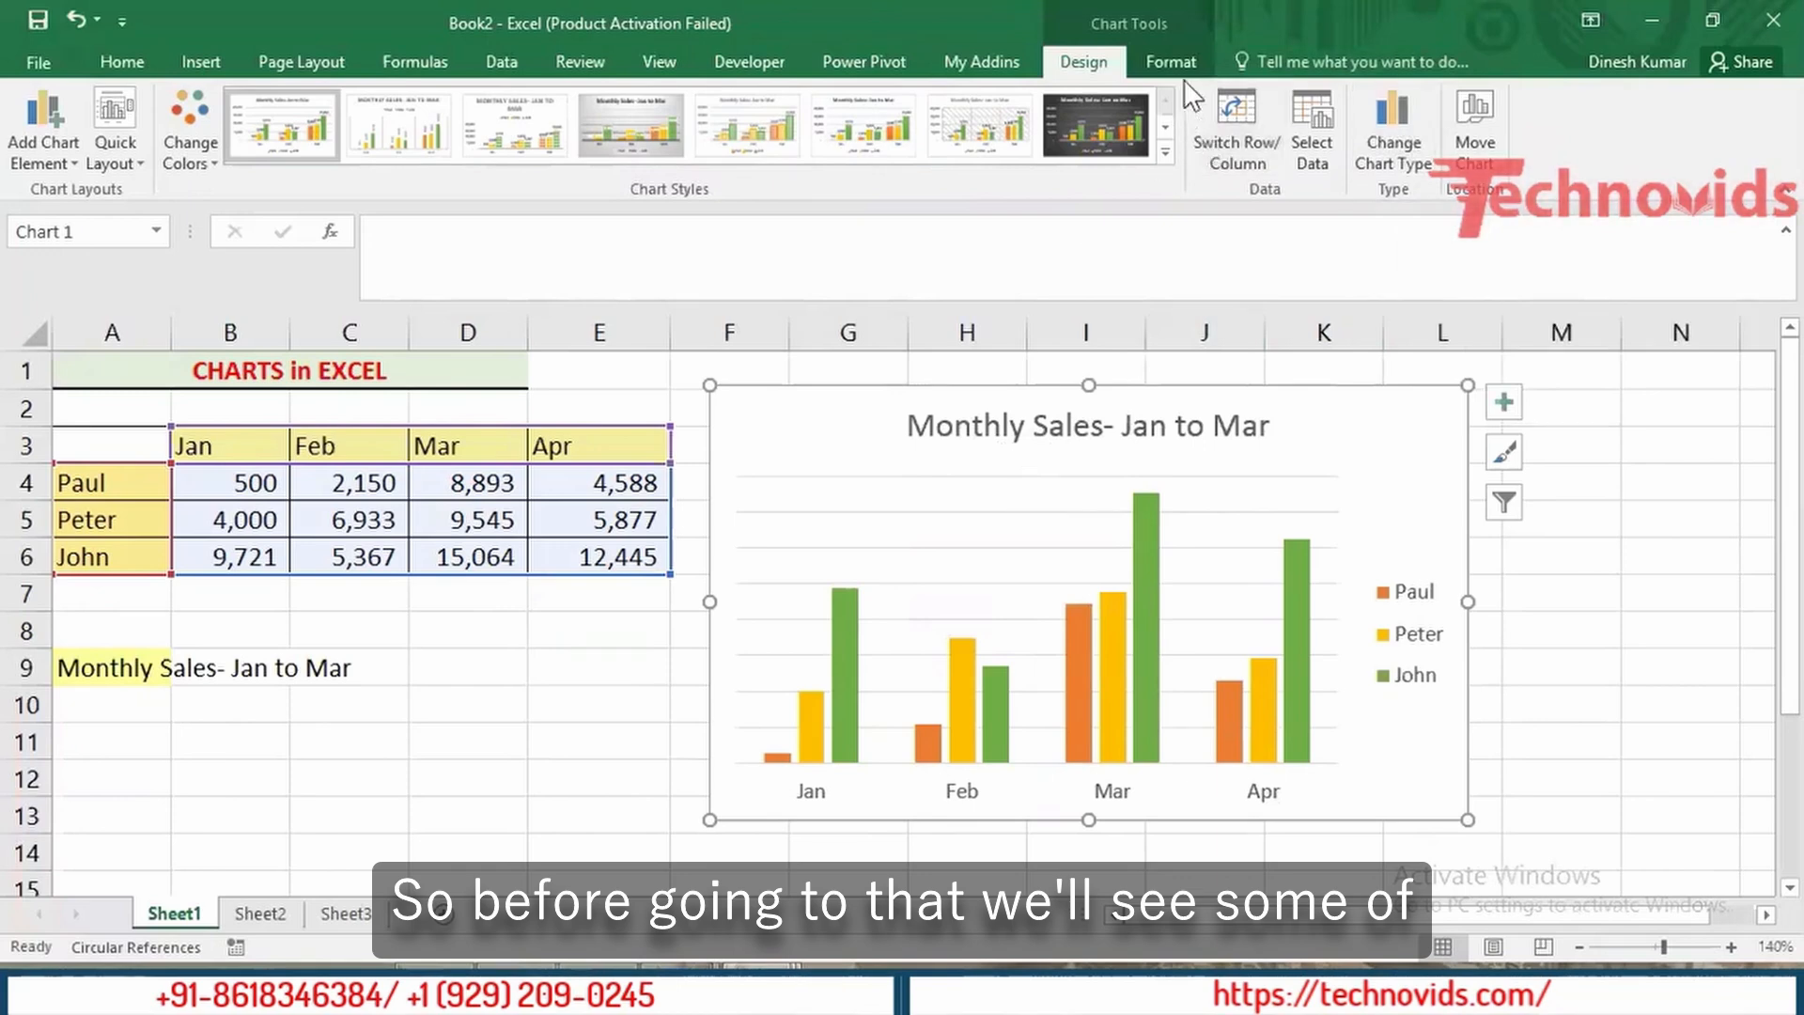
left_click(1166, 61)
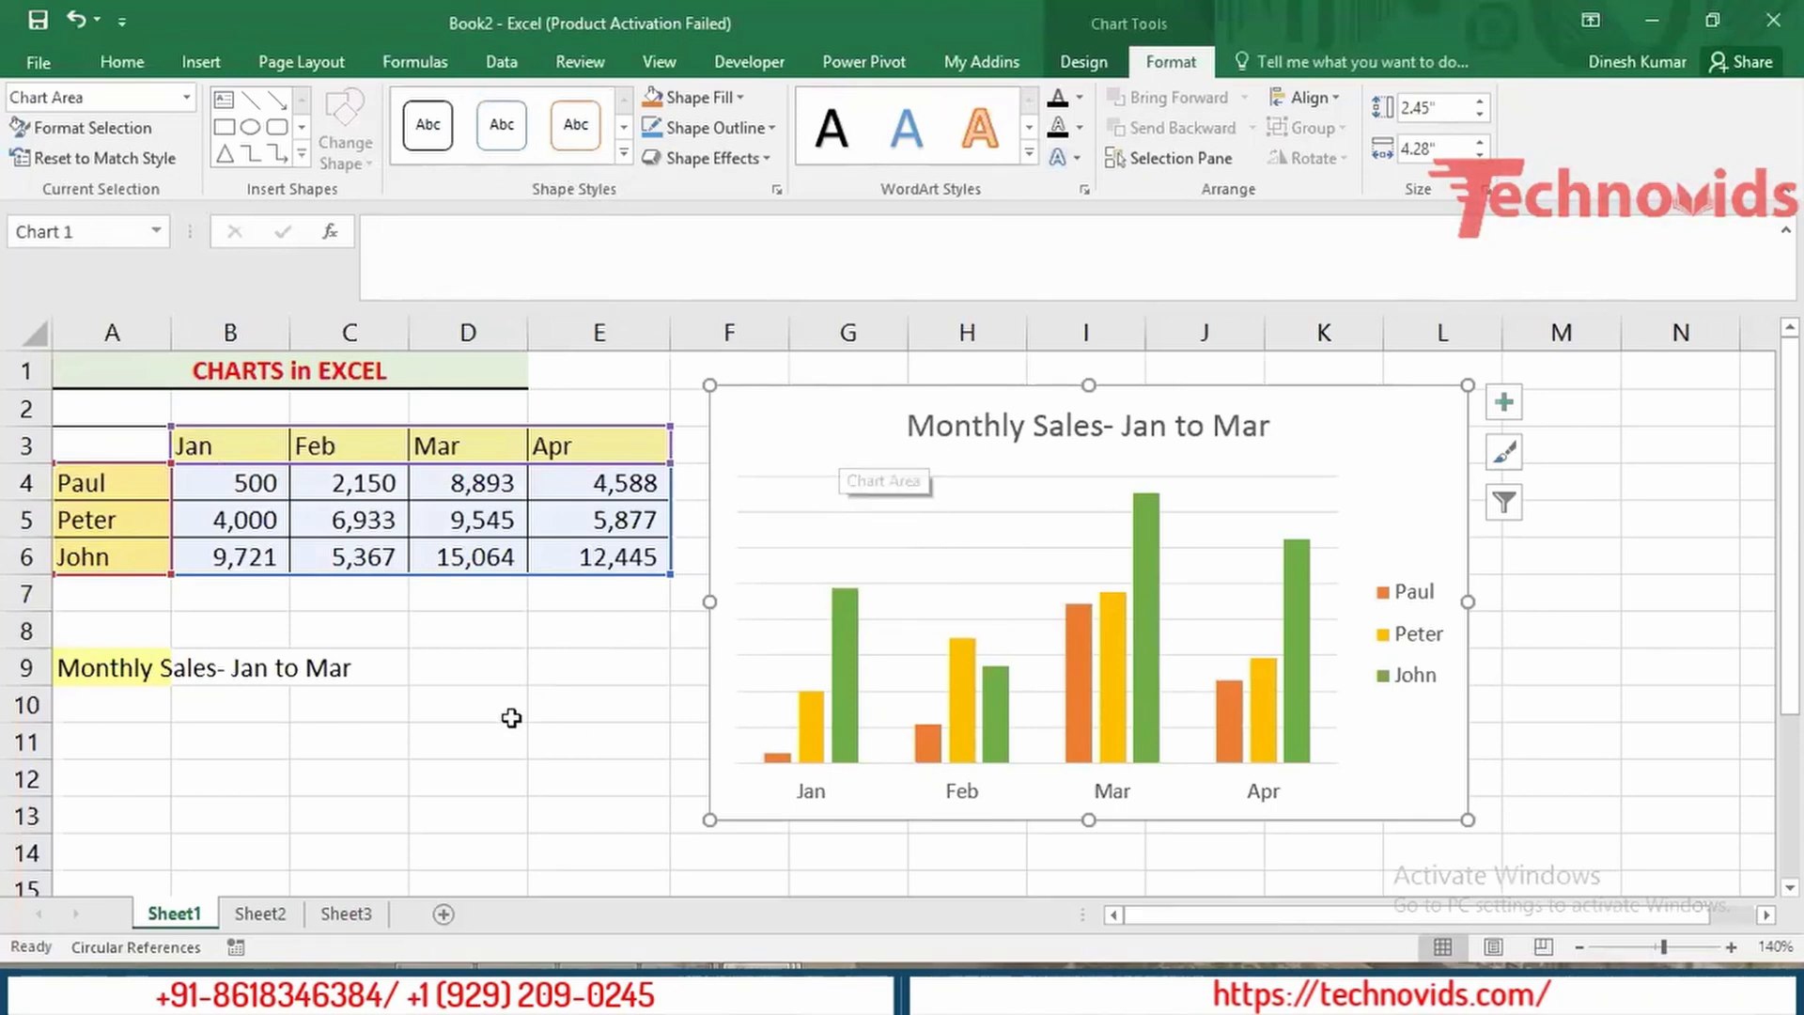
right_click(485, 699)
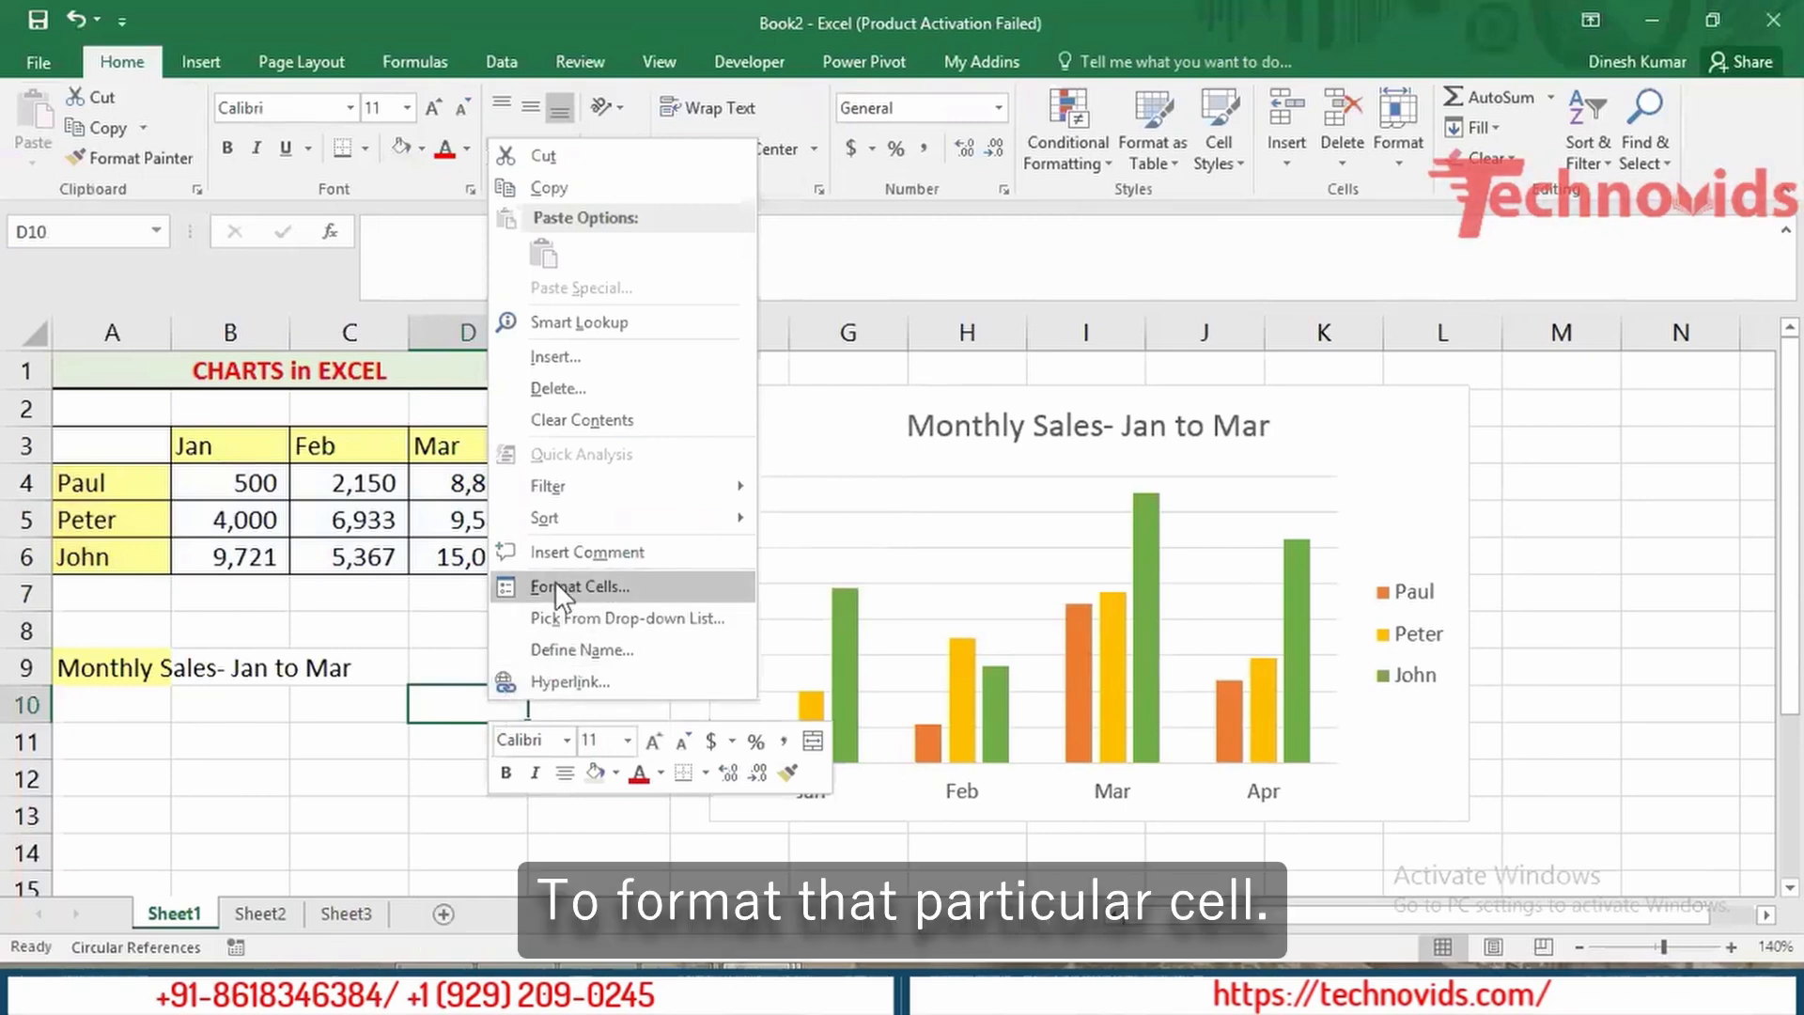
key("Escape")
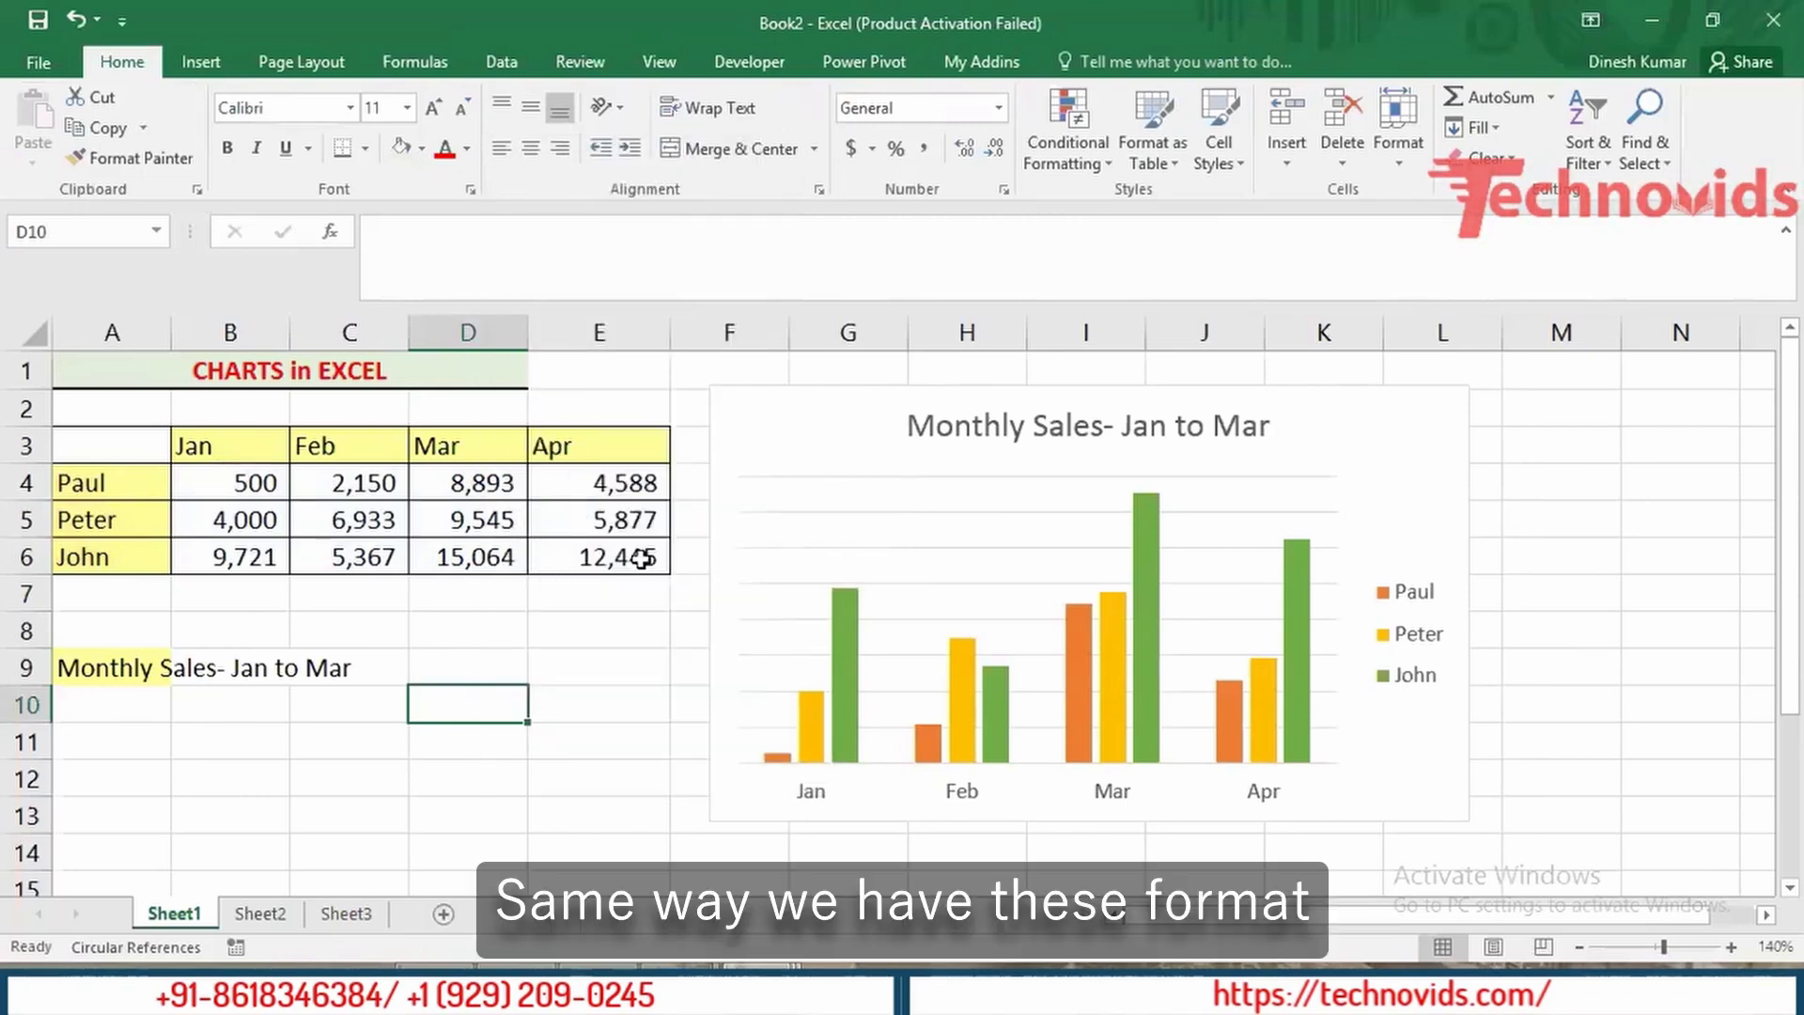
Step: Open the chart area's formatting options and look through its effects, fill and border, and size and properties settings
left_click(783, 440)
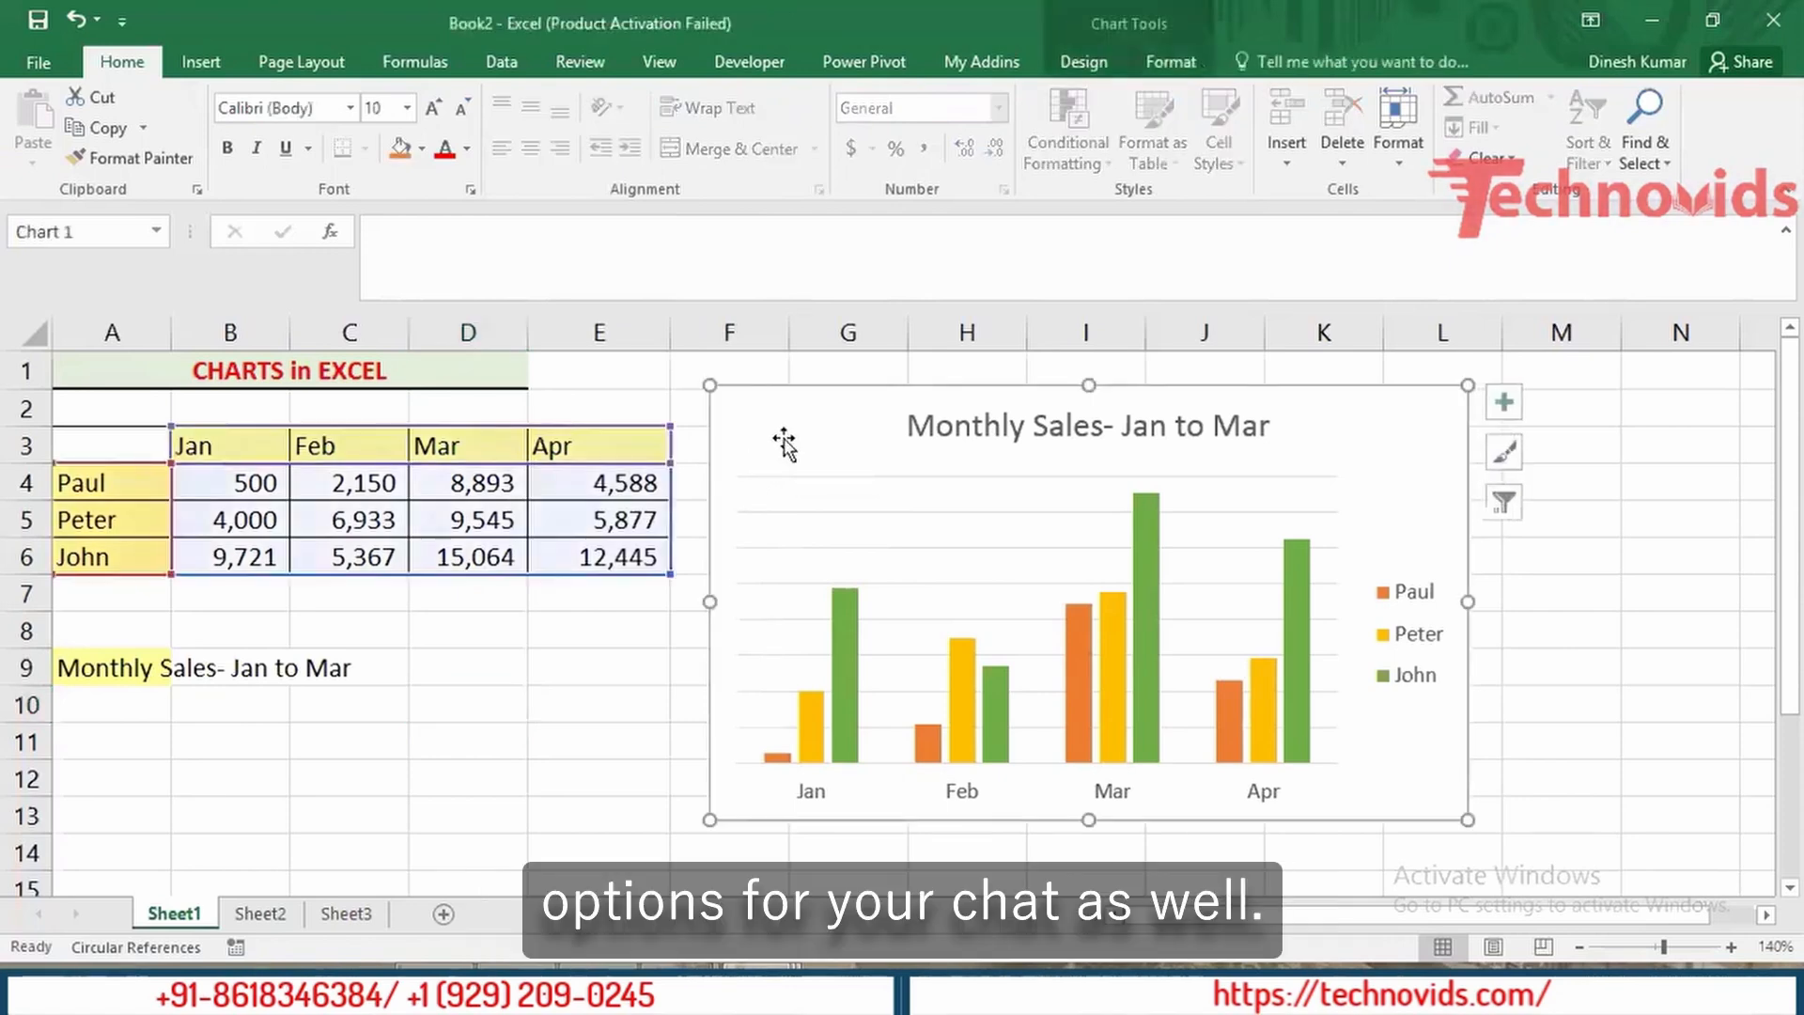
right_click(786, 438)
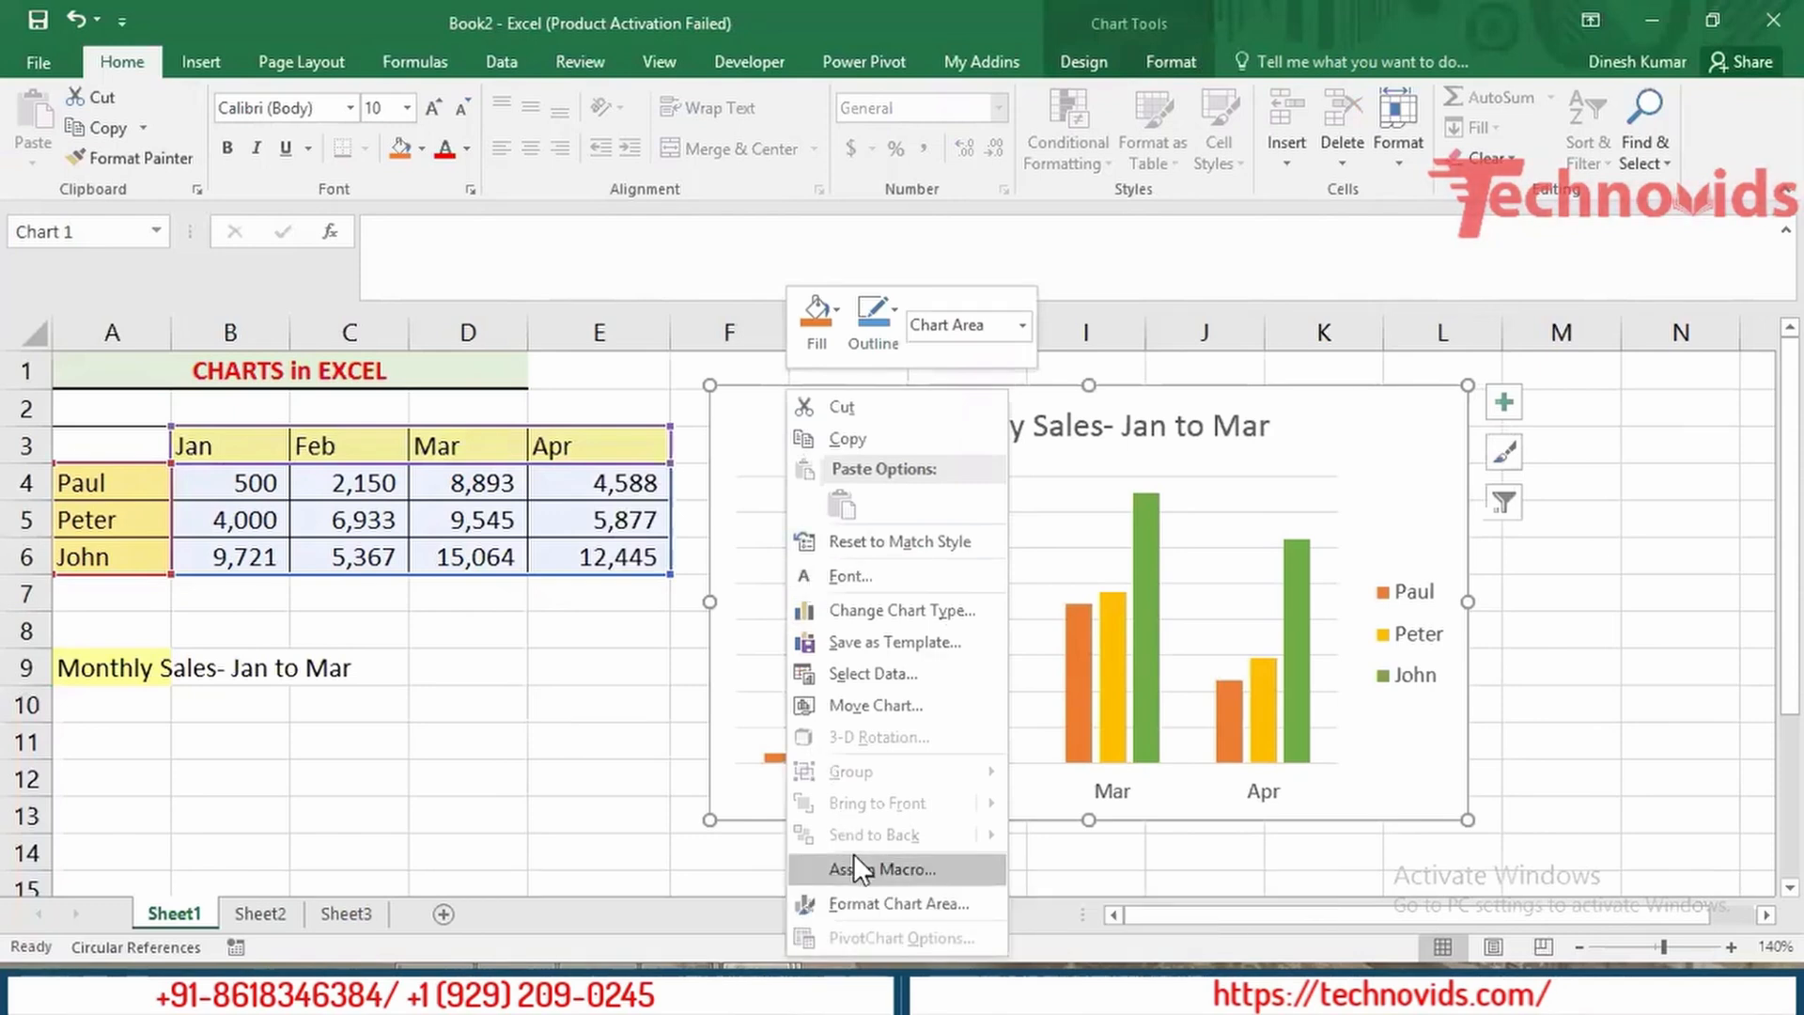
left_click(883, 903)
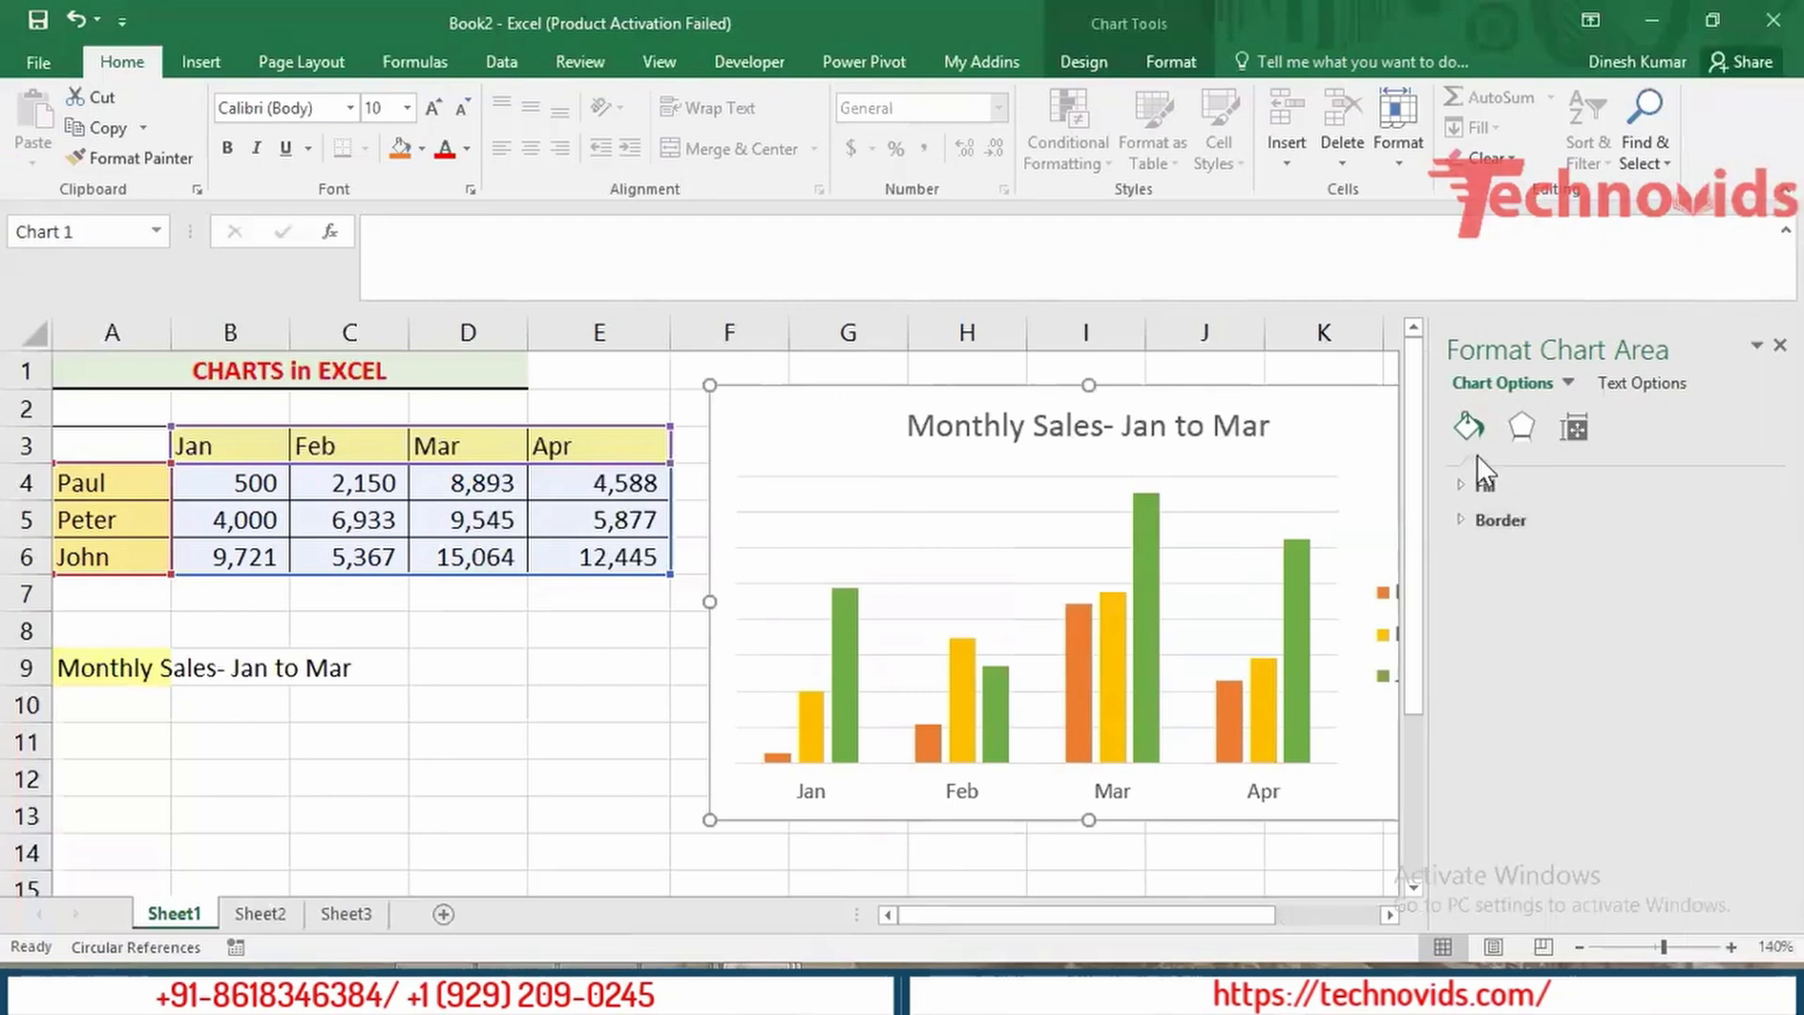
left_click(1520, 428)
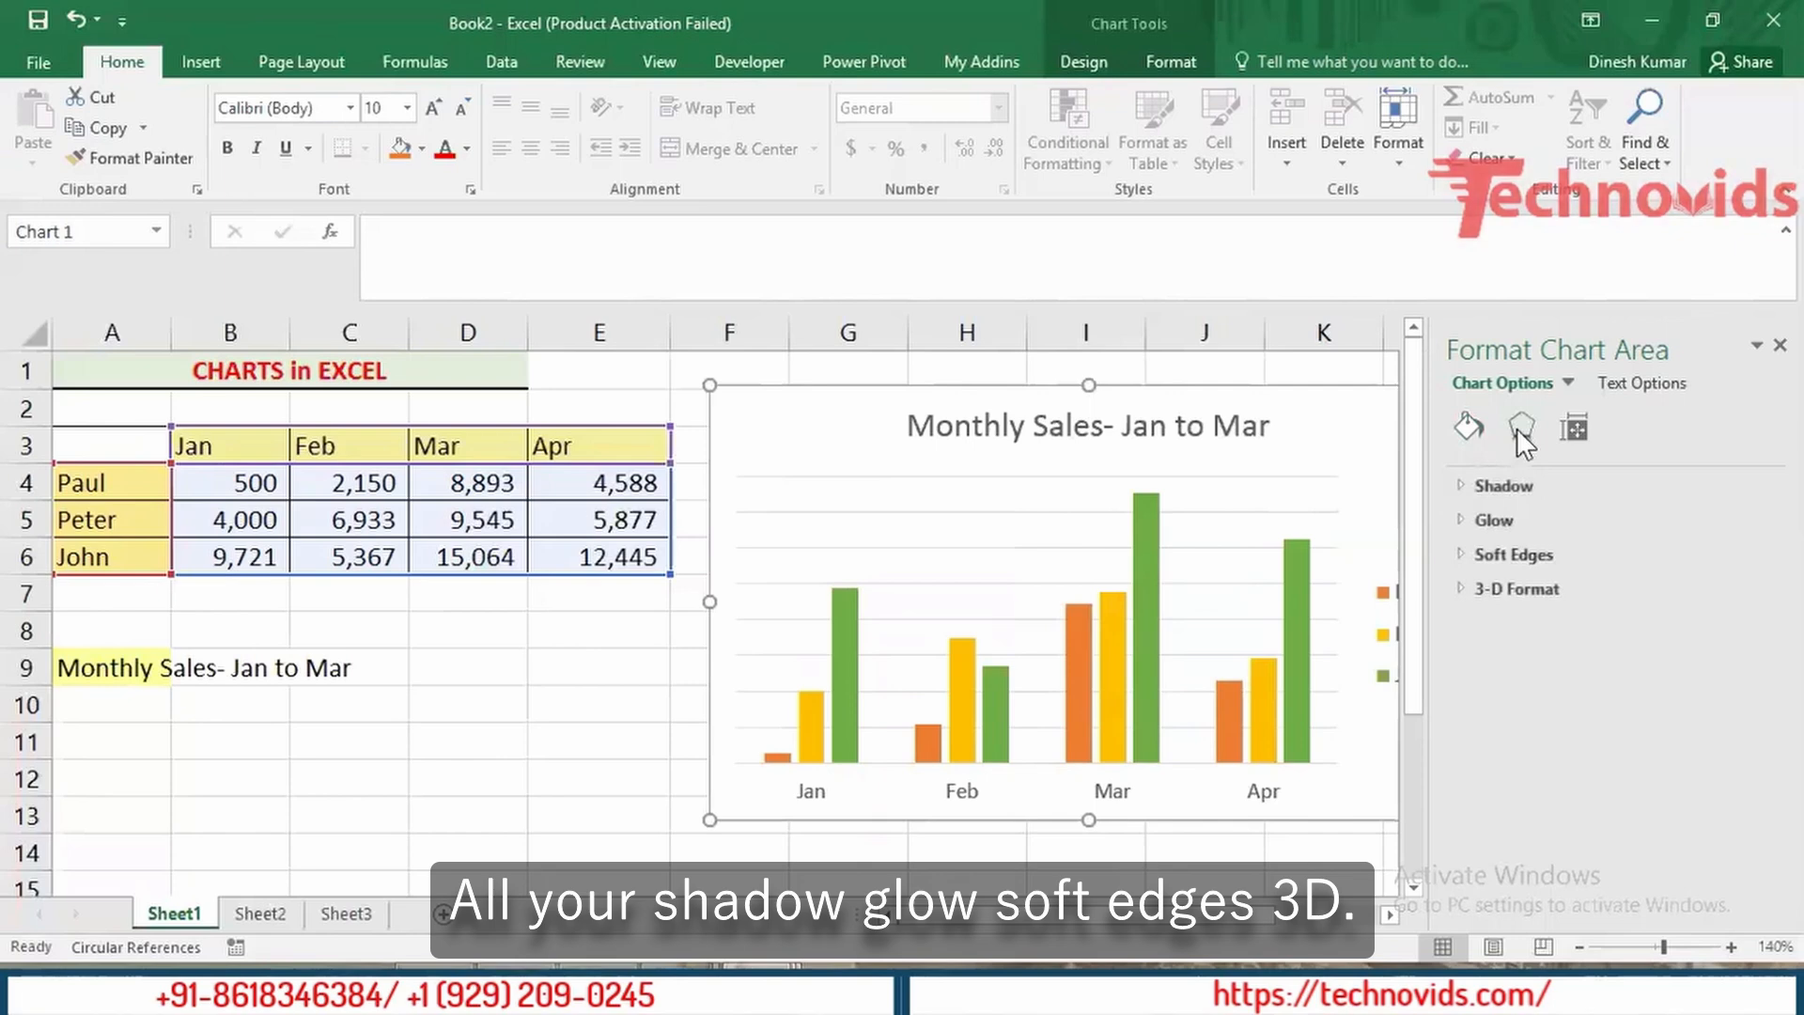
left_click(1468, 425)
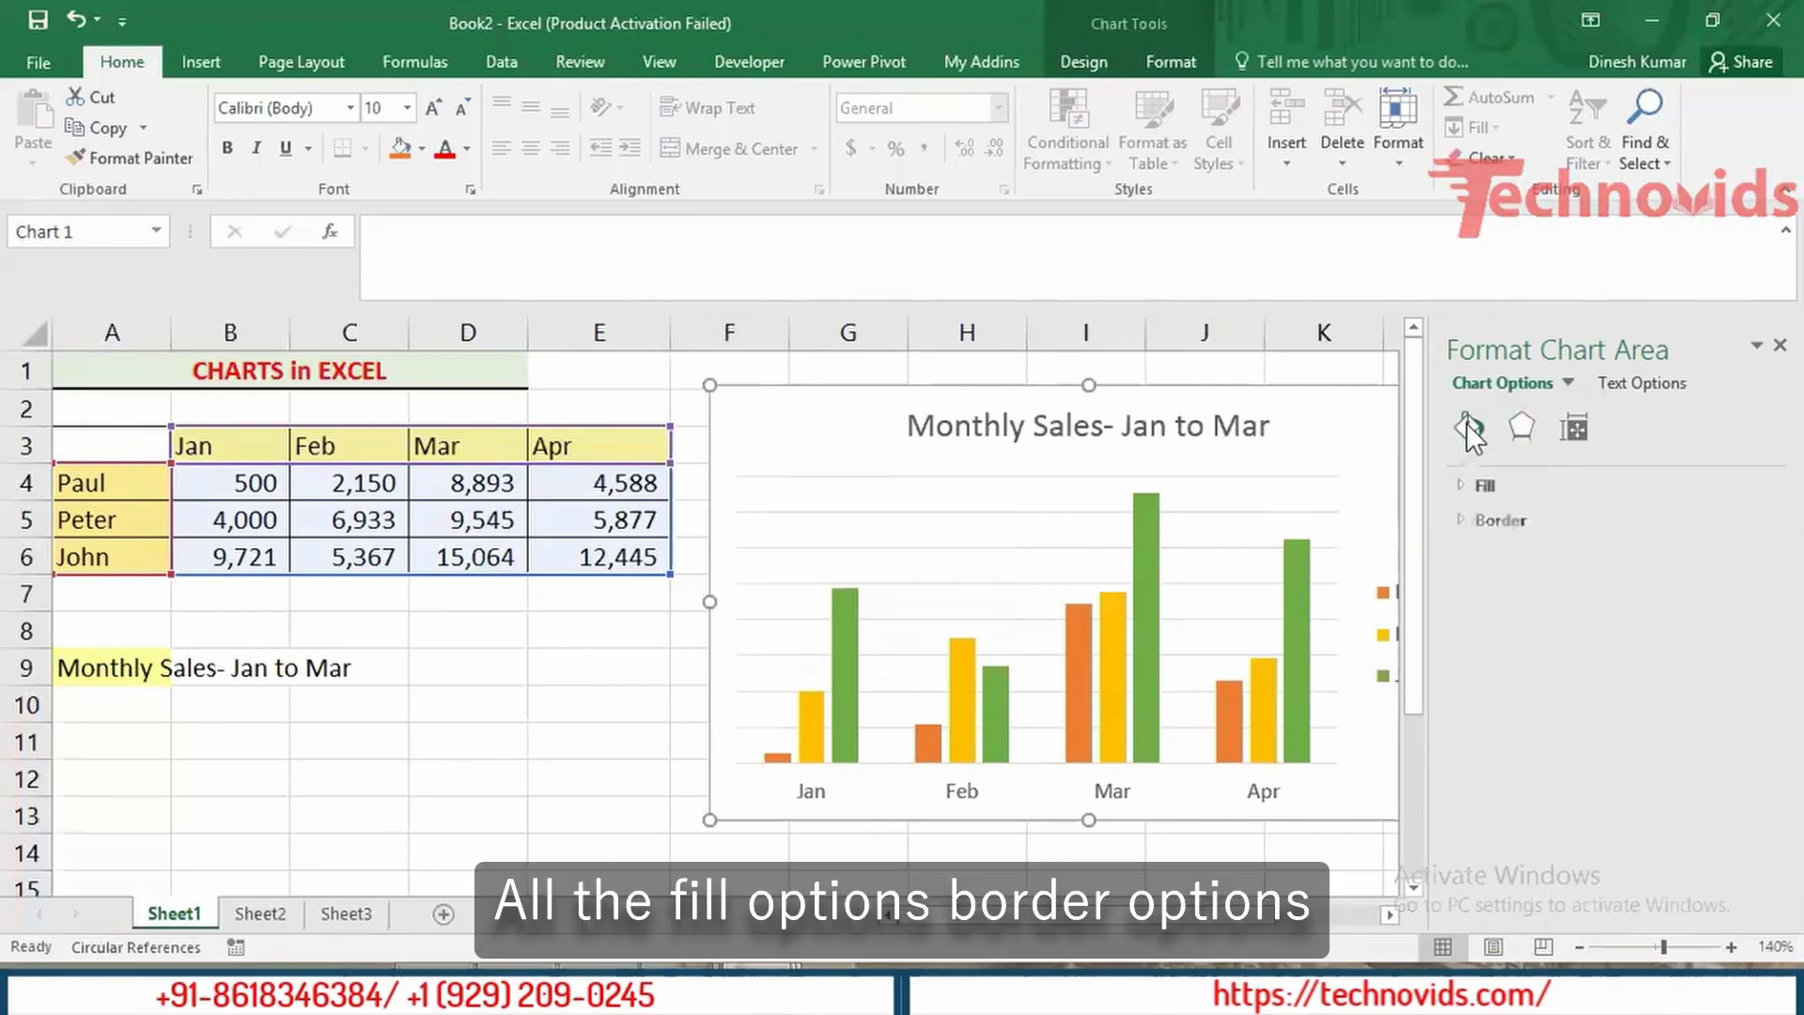
left_click(1588, 431)
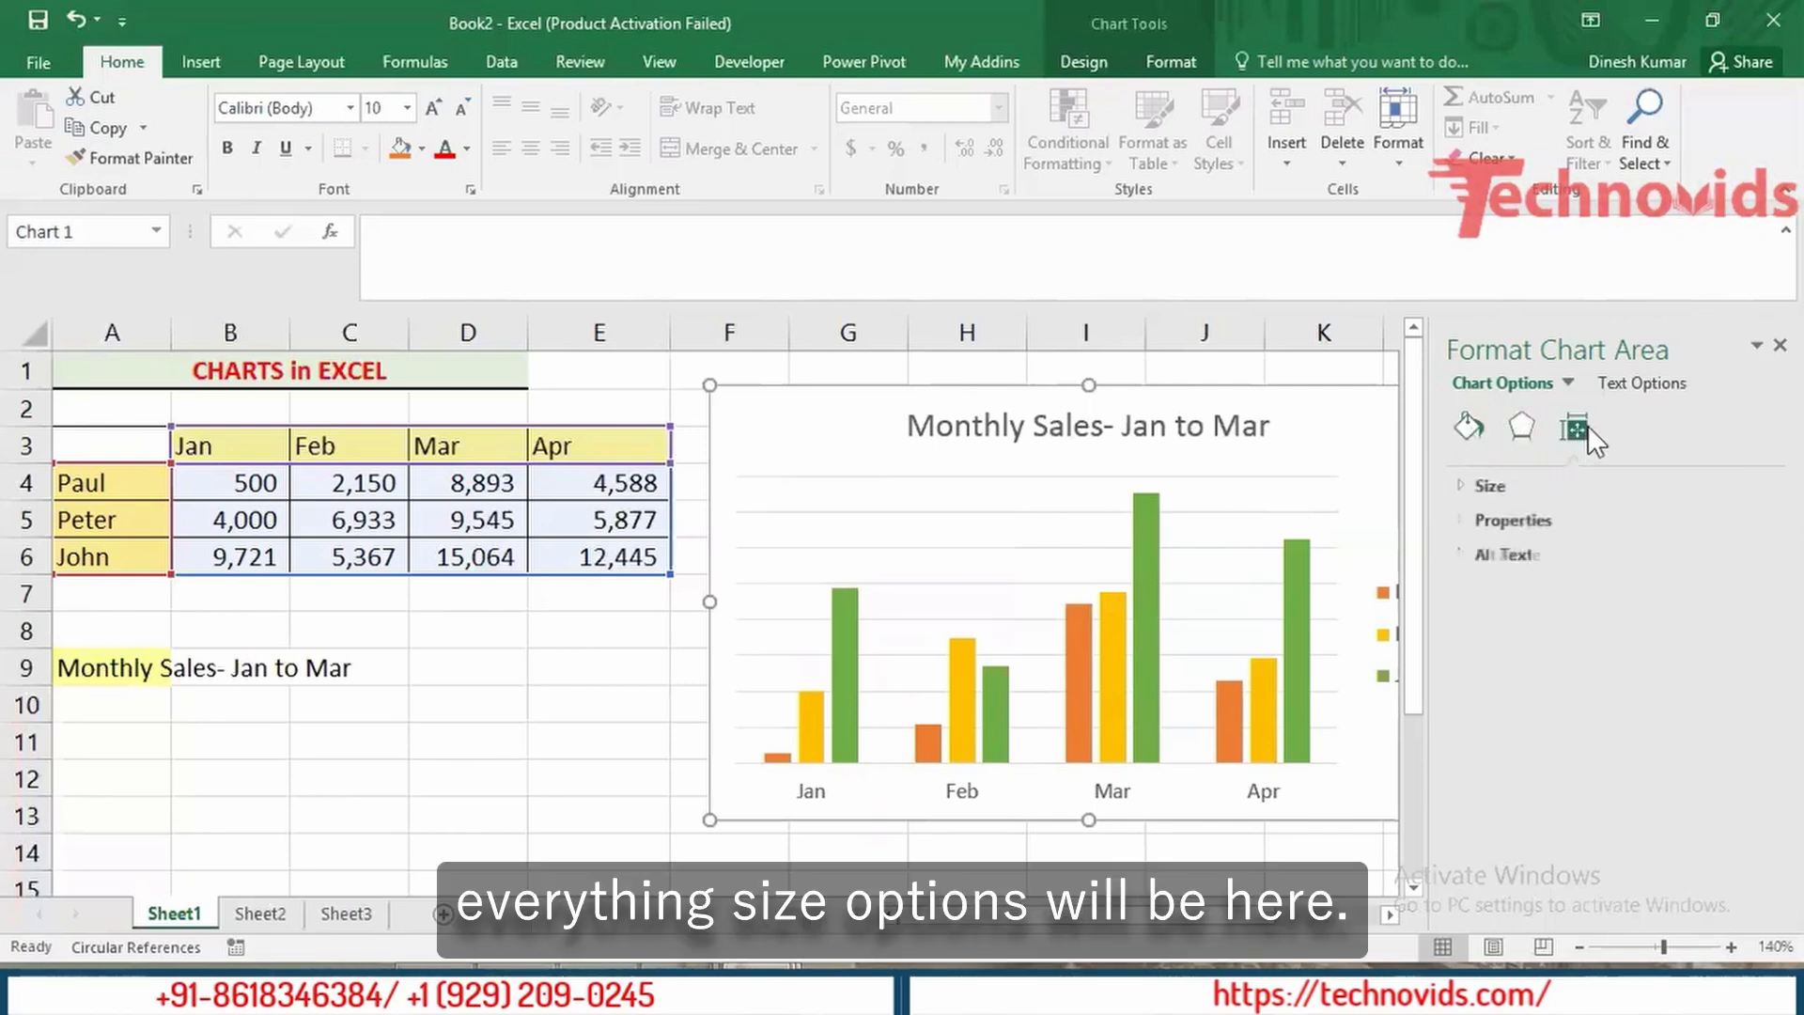
Step: Look through the fill and outline colour choices available for the chart area
right_click(837, 431)
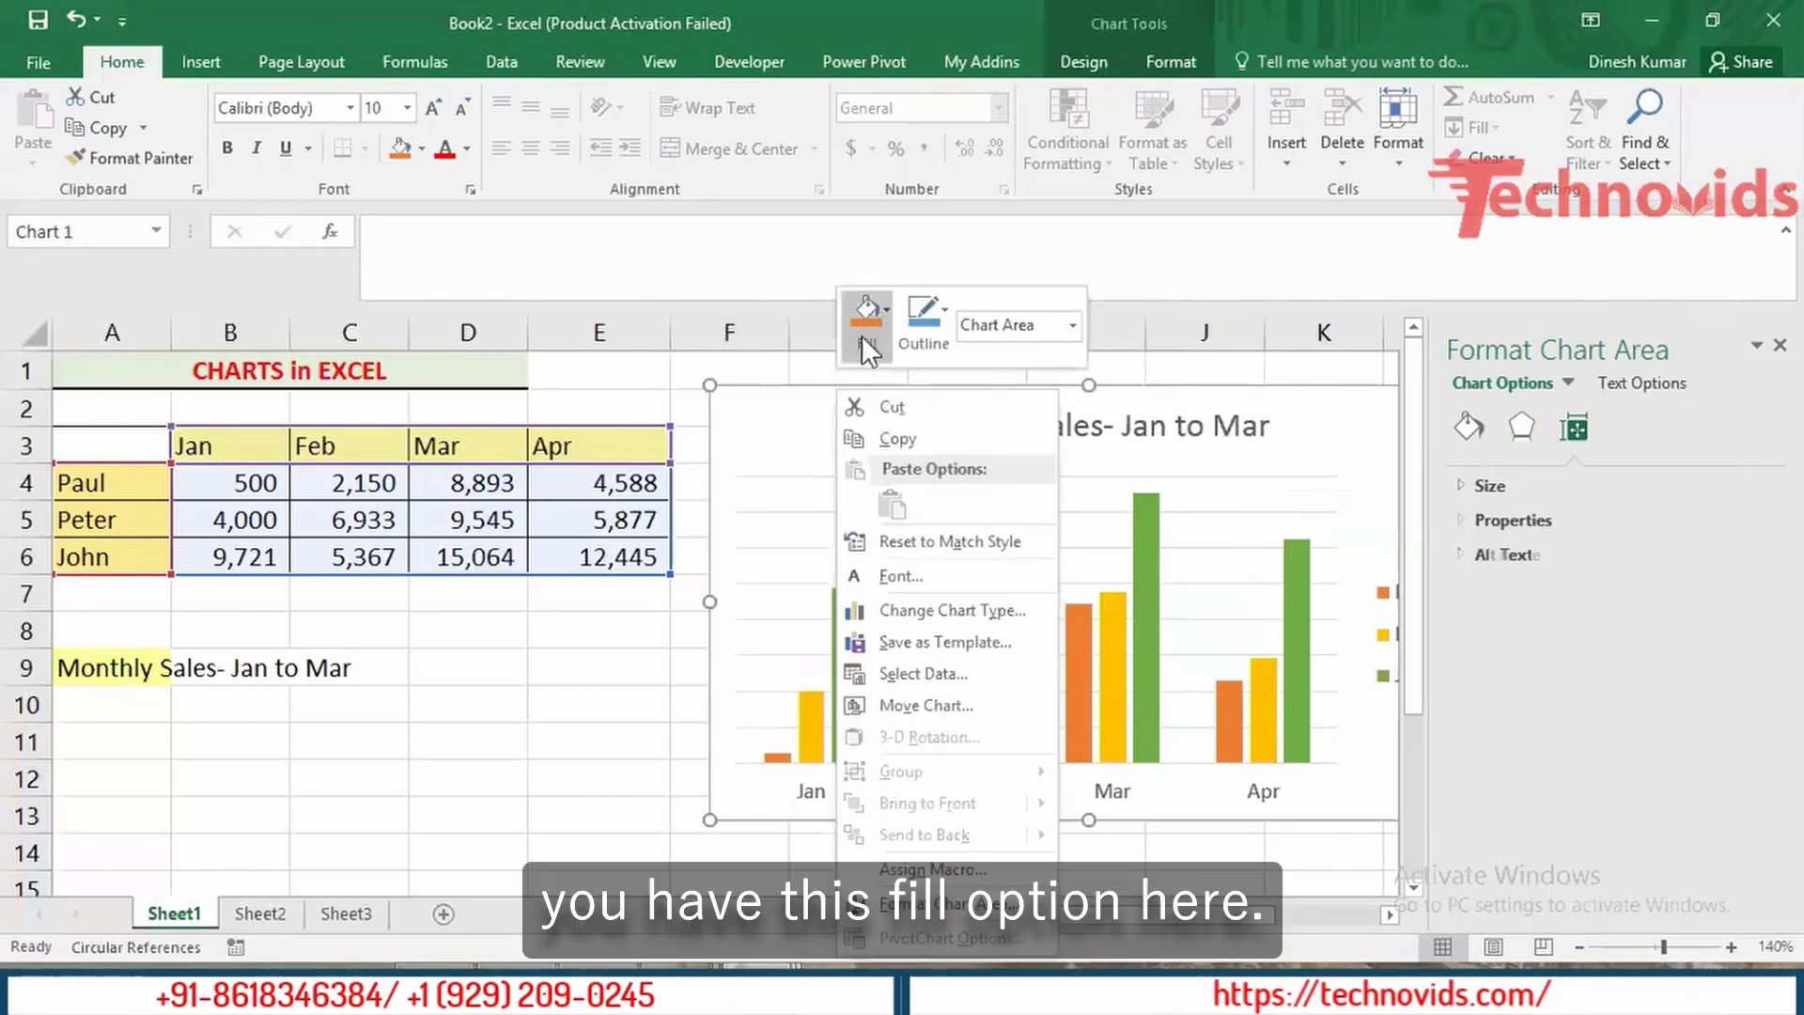
left_click(889, 312)
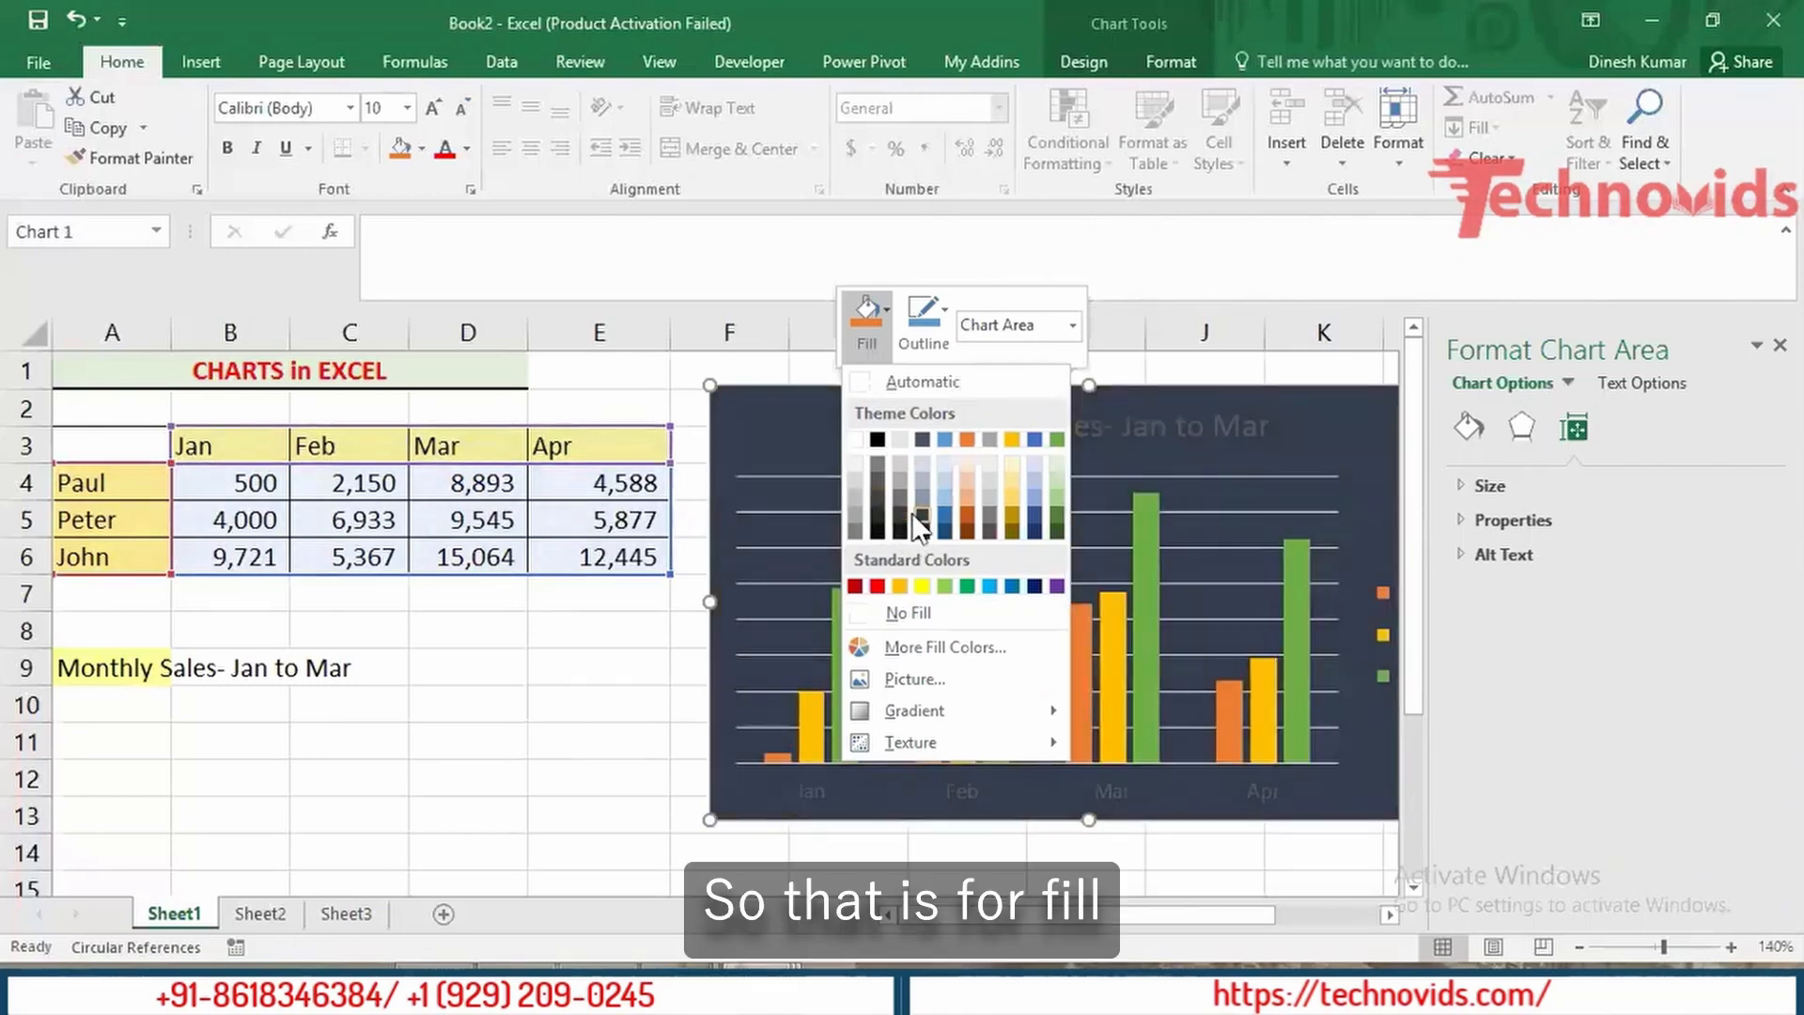
left_click(946, 317)
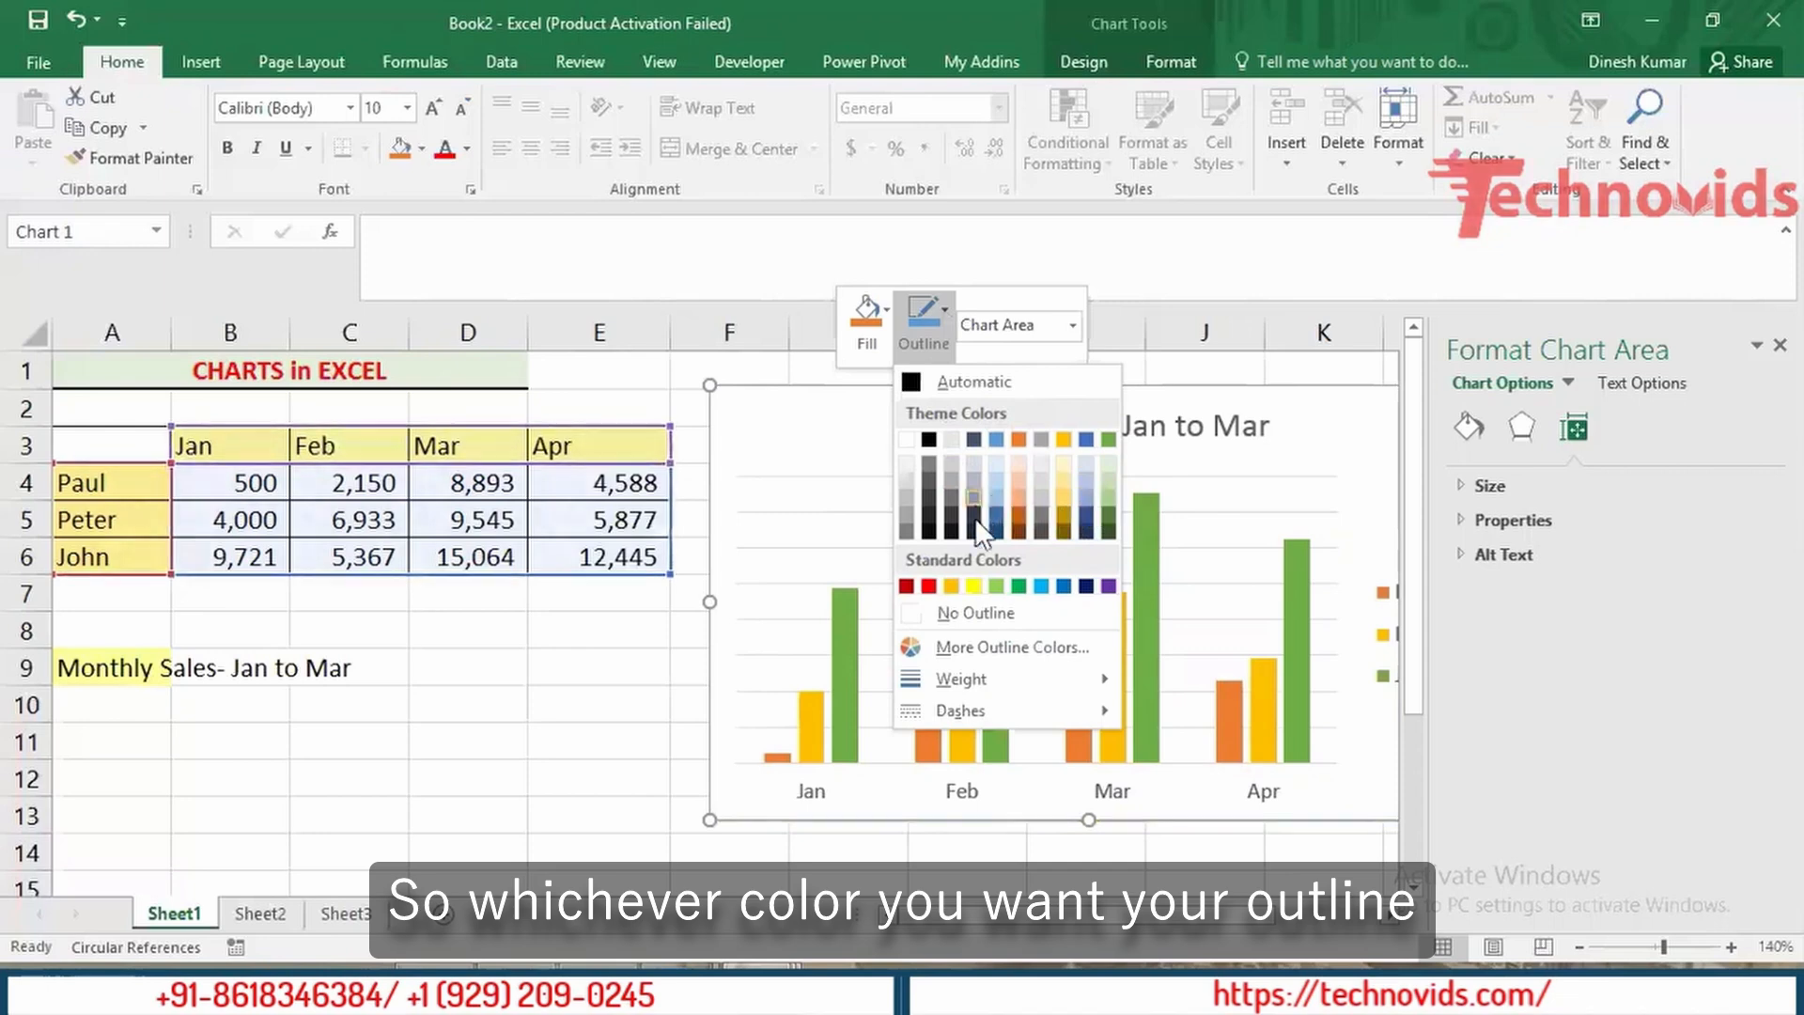
left_click(1043, 505)
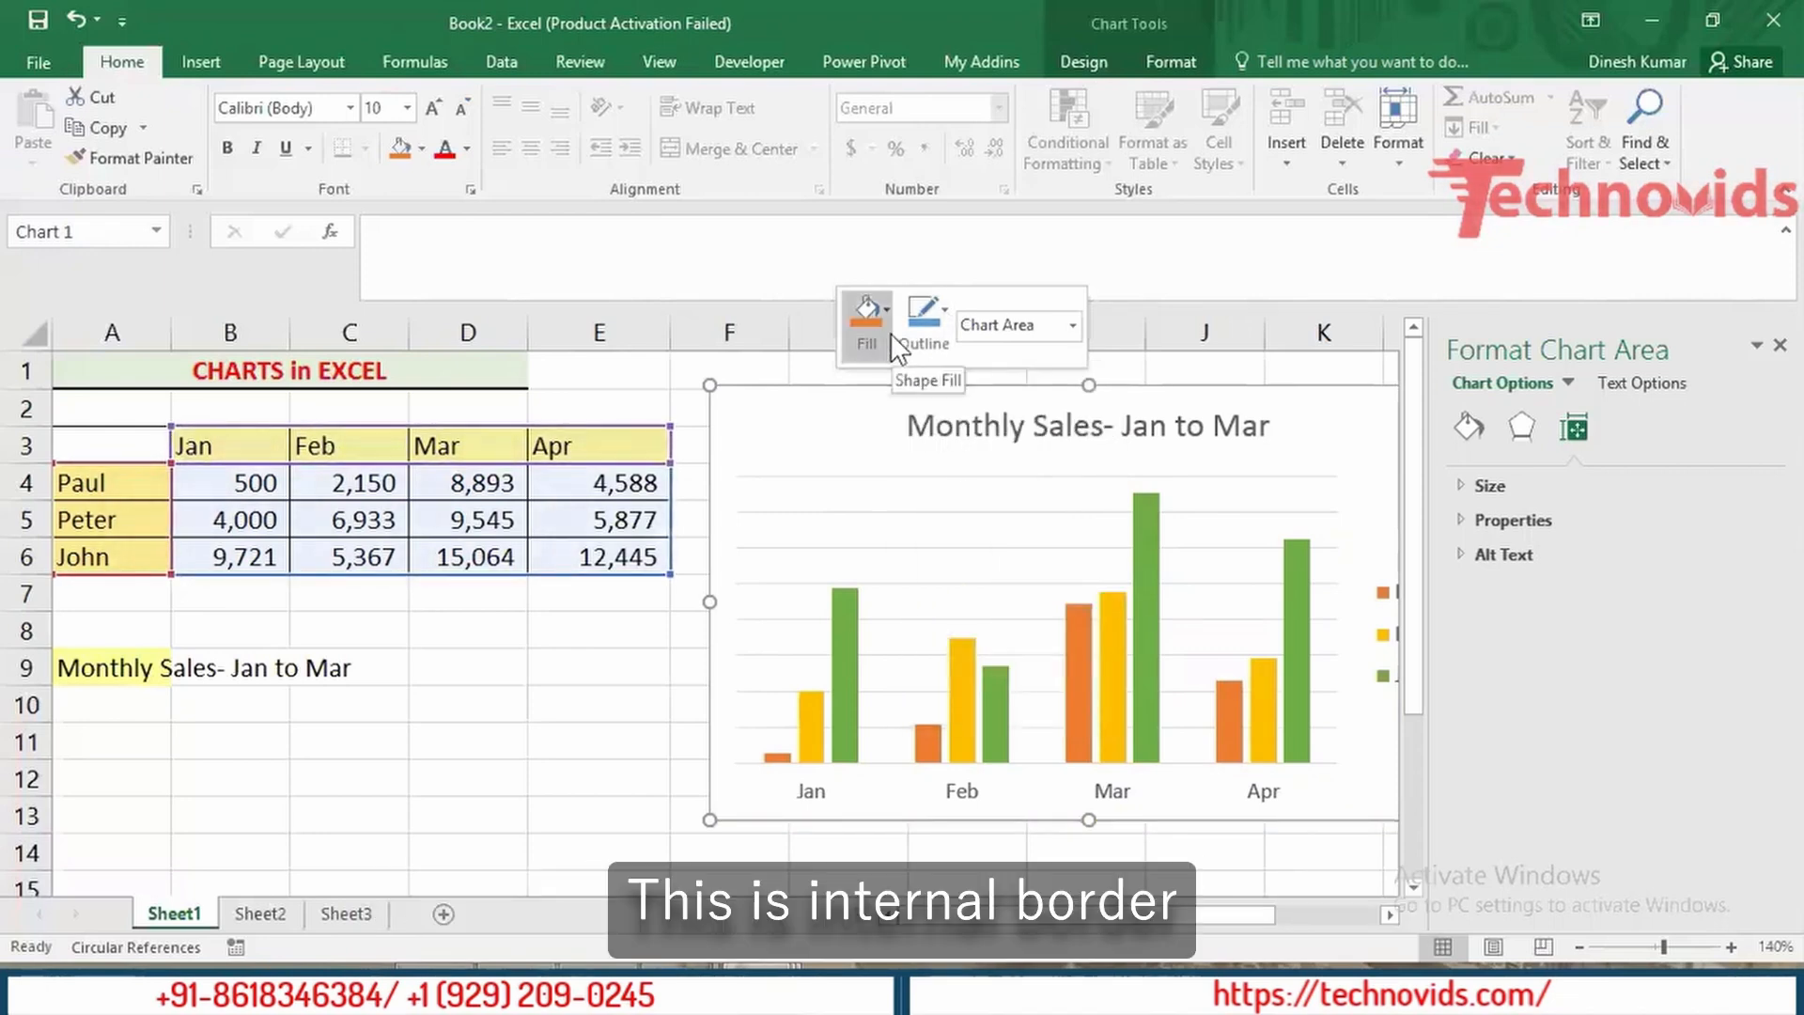
key("Escape")
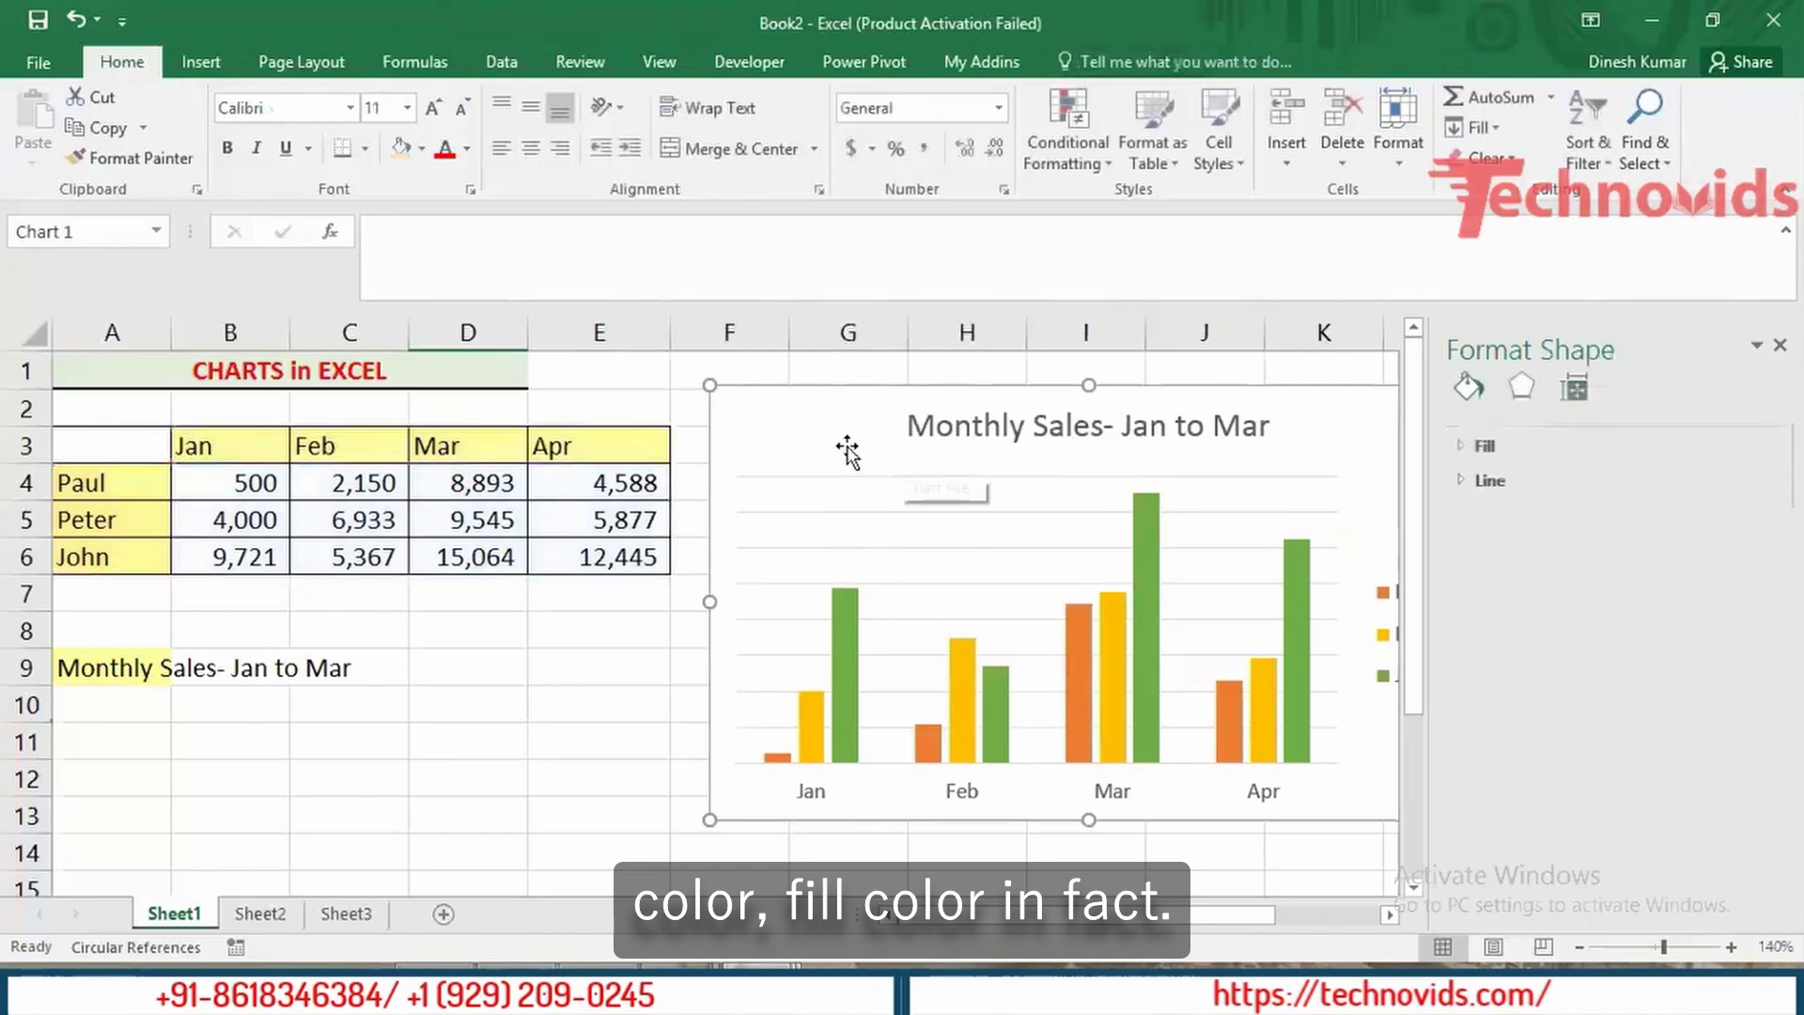
Step: Try a solid fill and no fill on the chart area
left_click(816, 388)
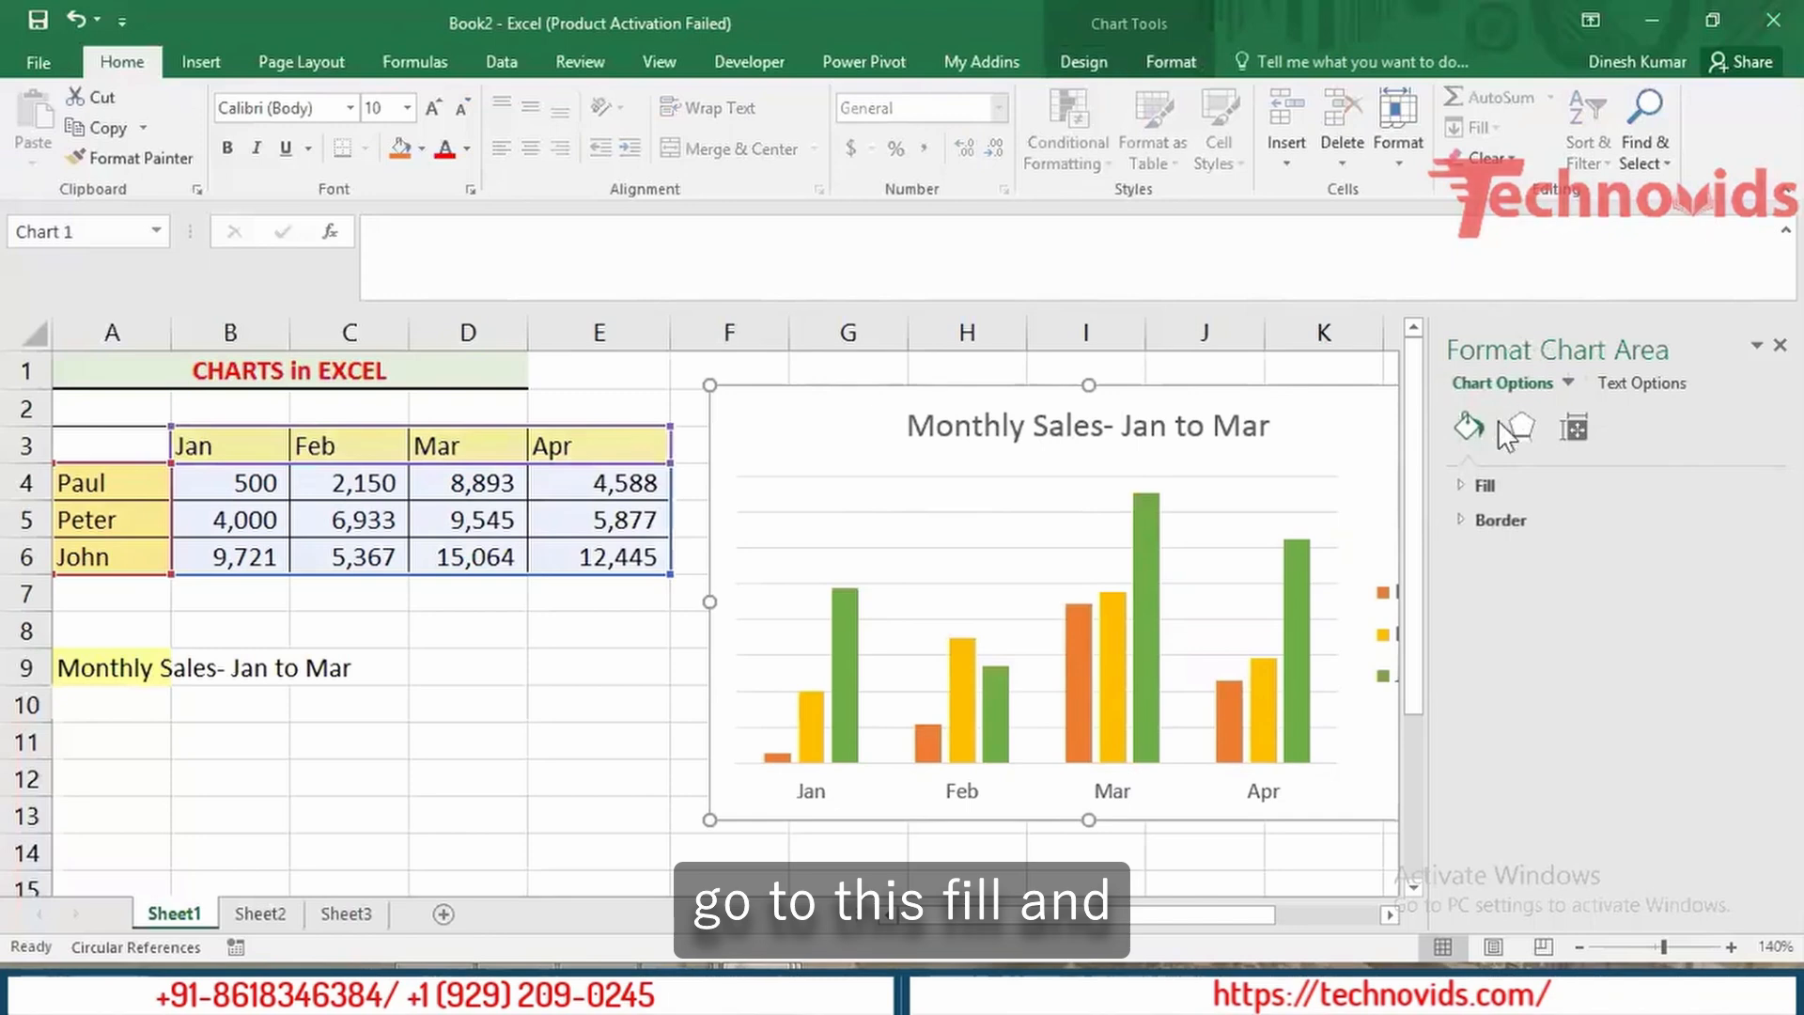
left_click(1458, 486)
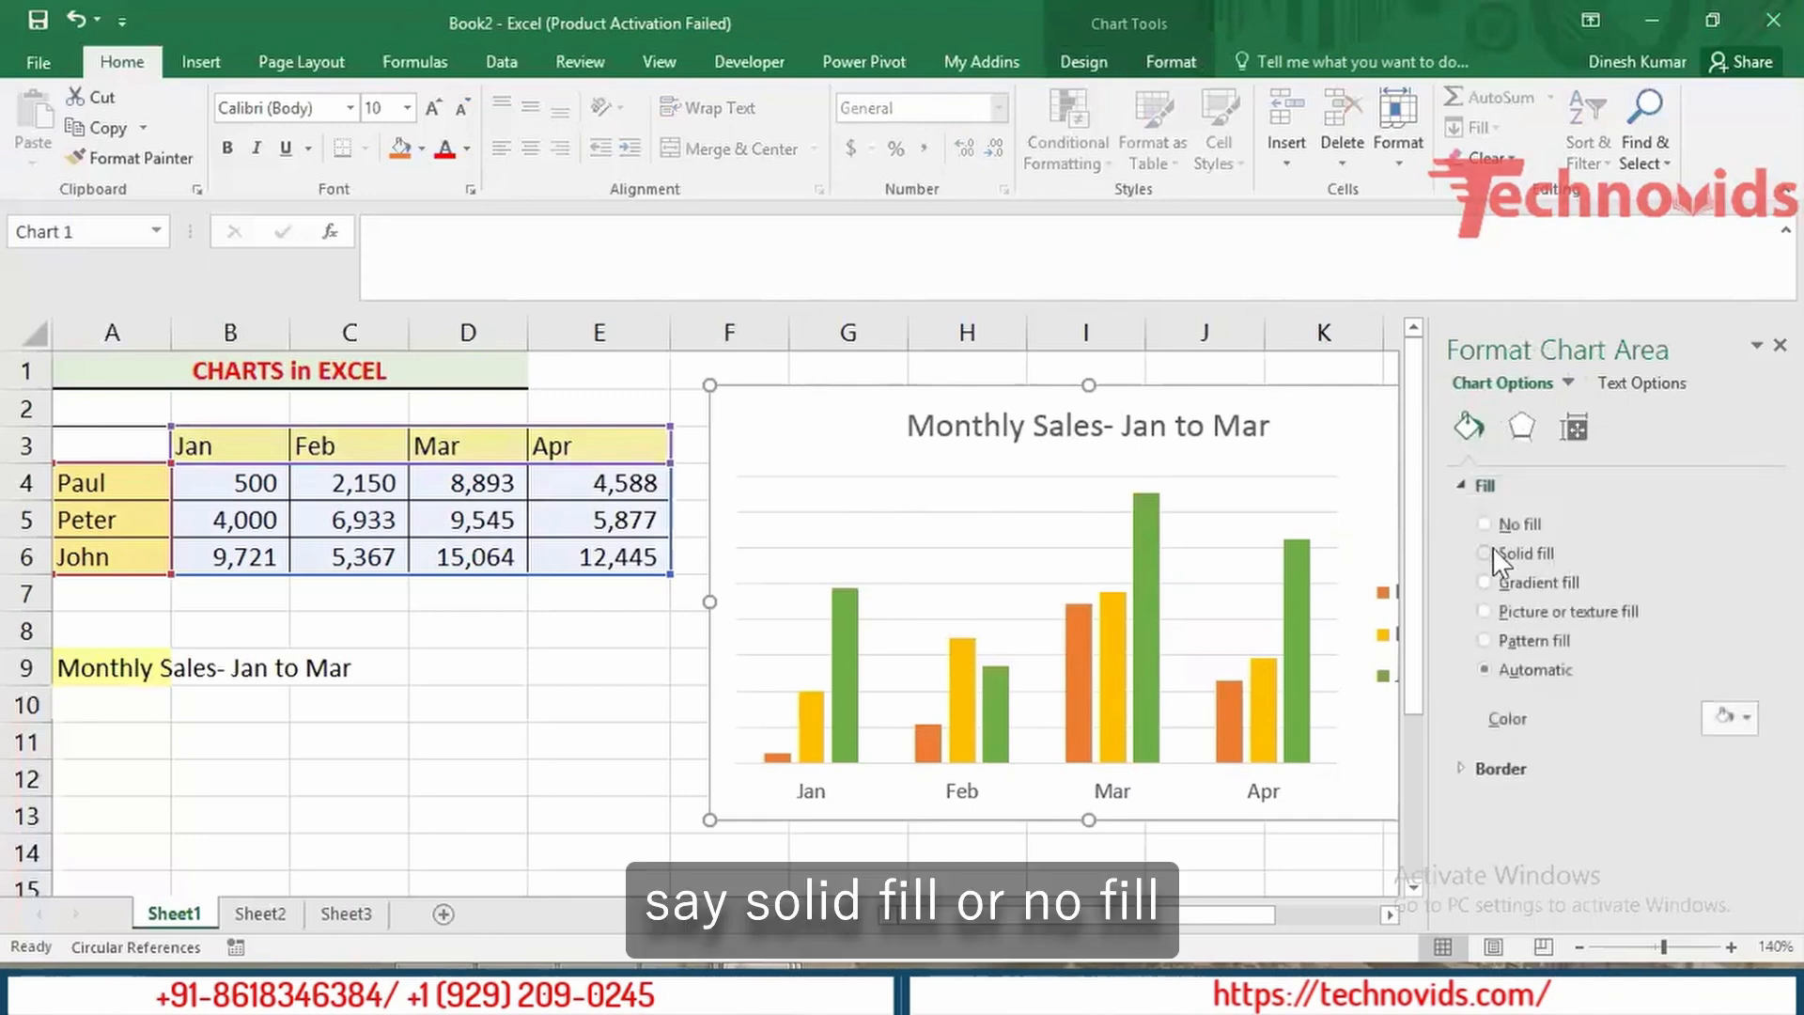
left_click(1485, 551)
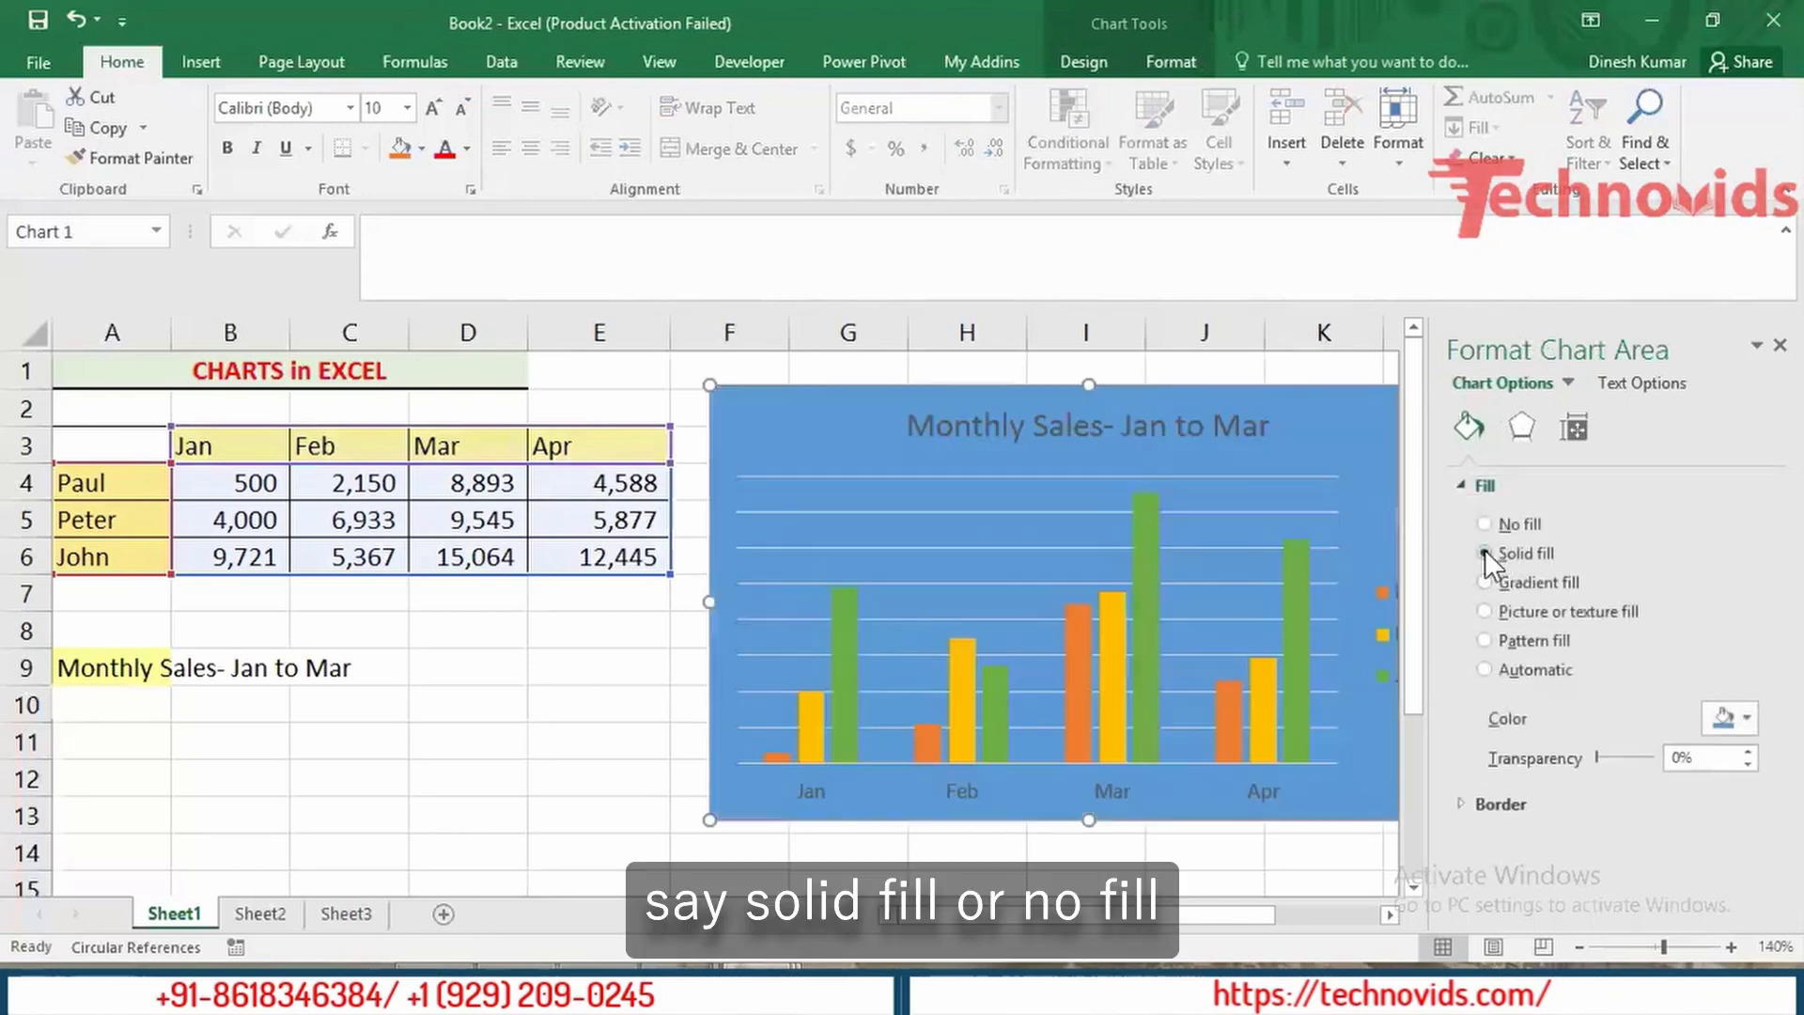
left_click(1485, 523)
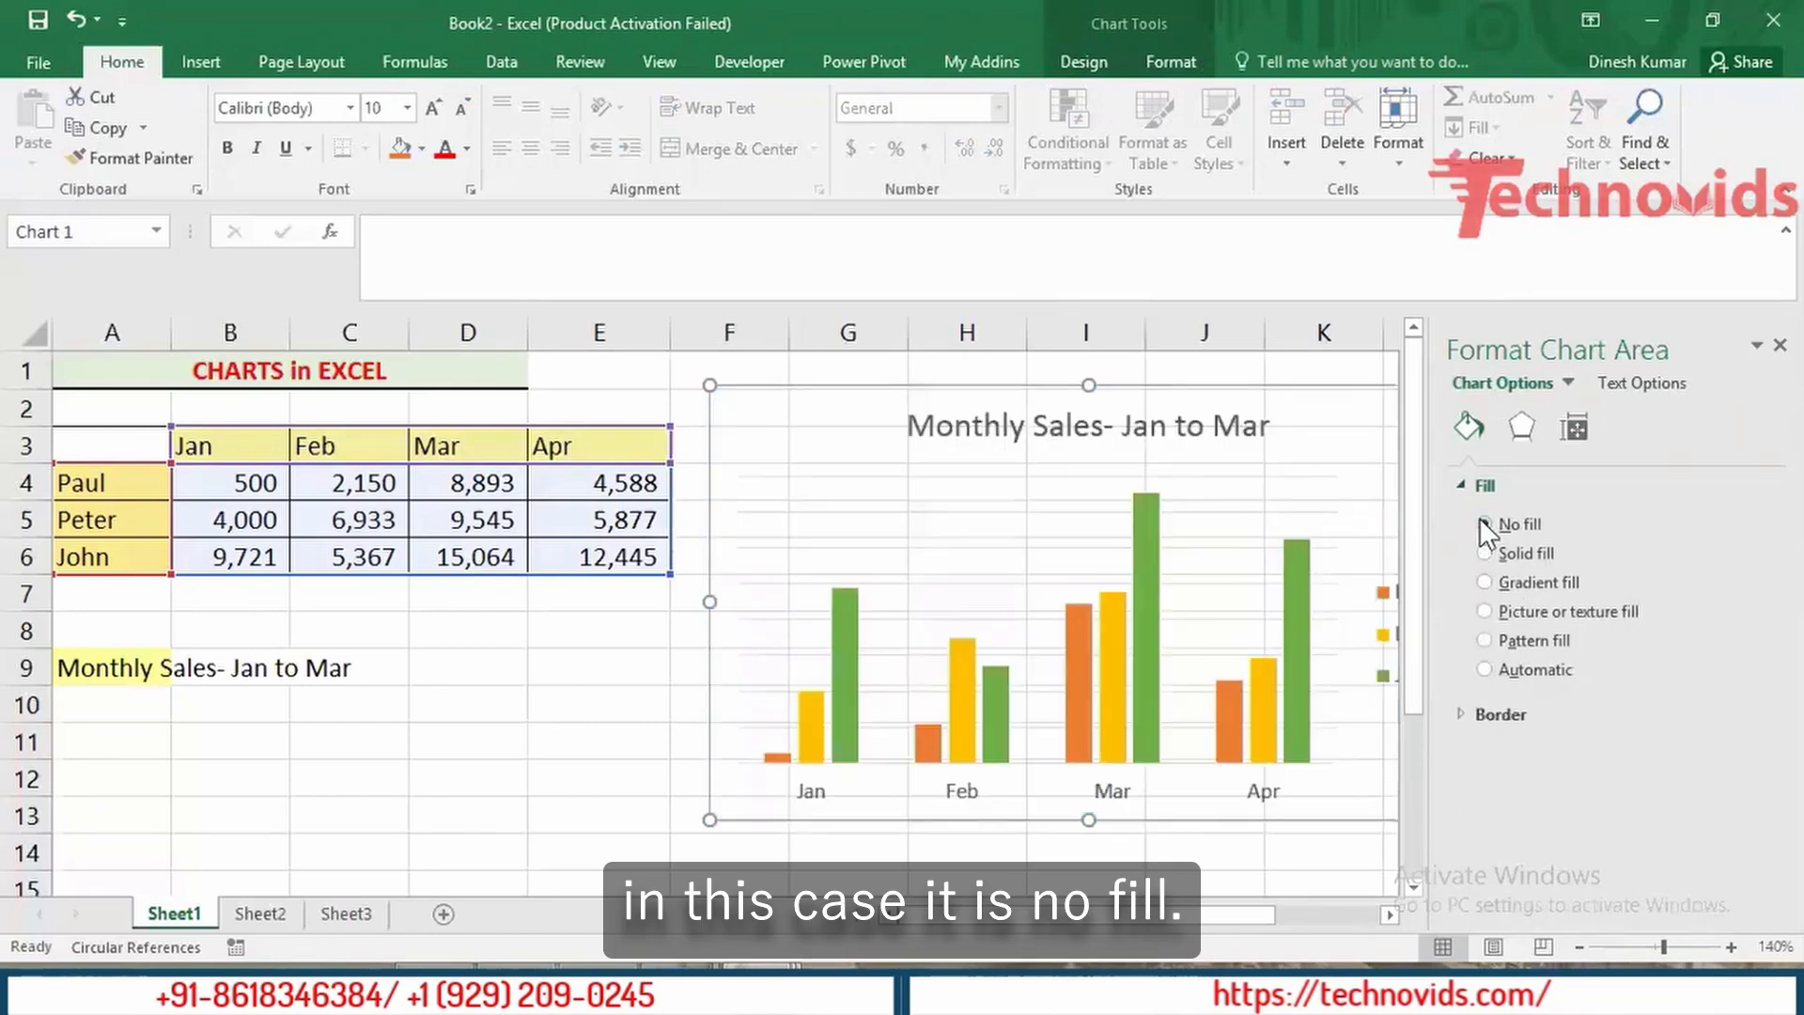
Step: Try a gradient fill and a diagonal-stripe pattern fill on the chart area, and return its fill to Automatic
left_click(1485, 583)
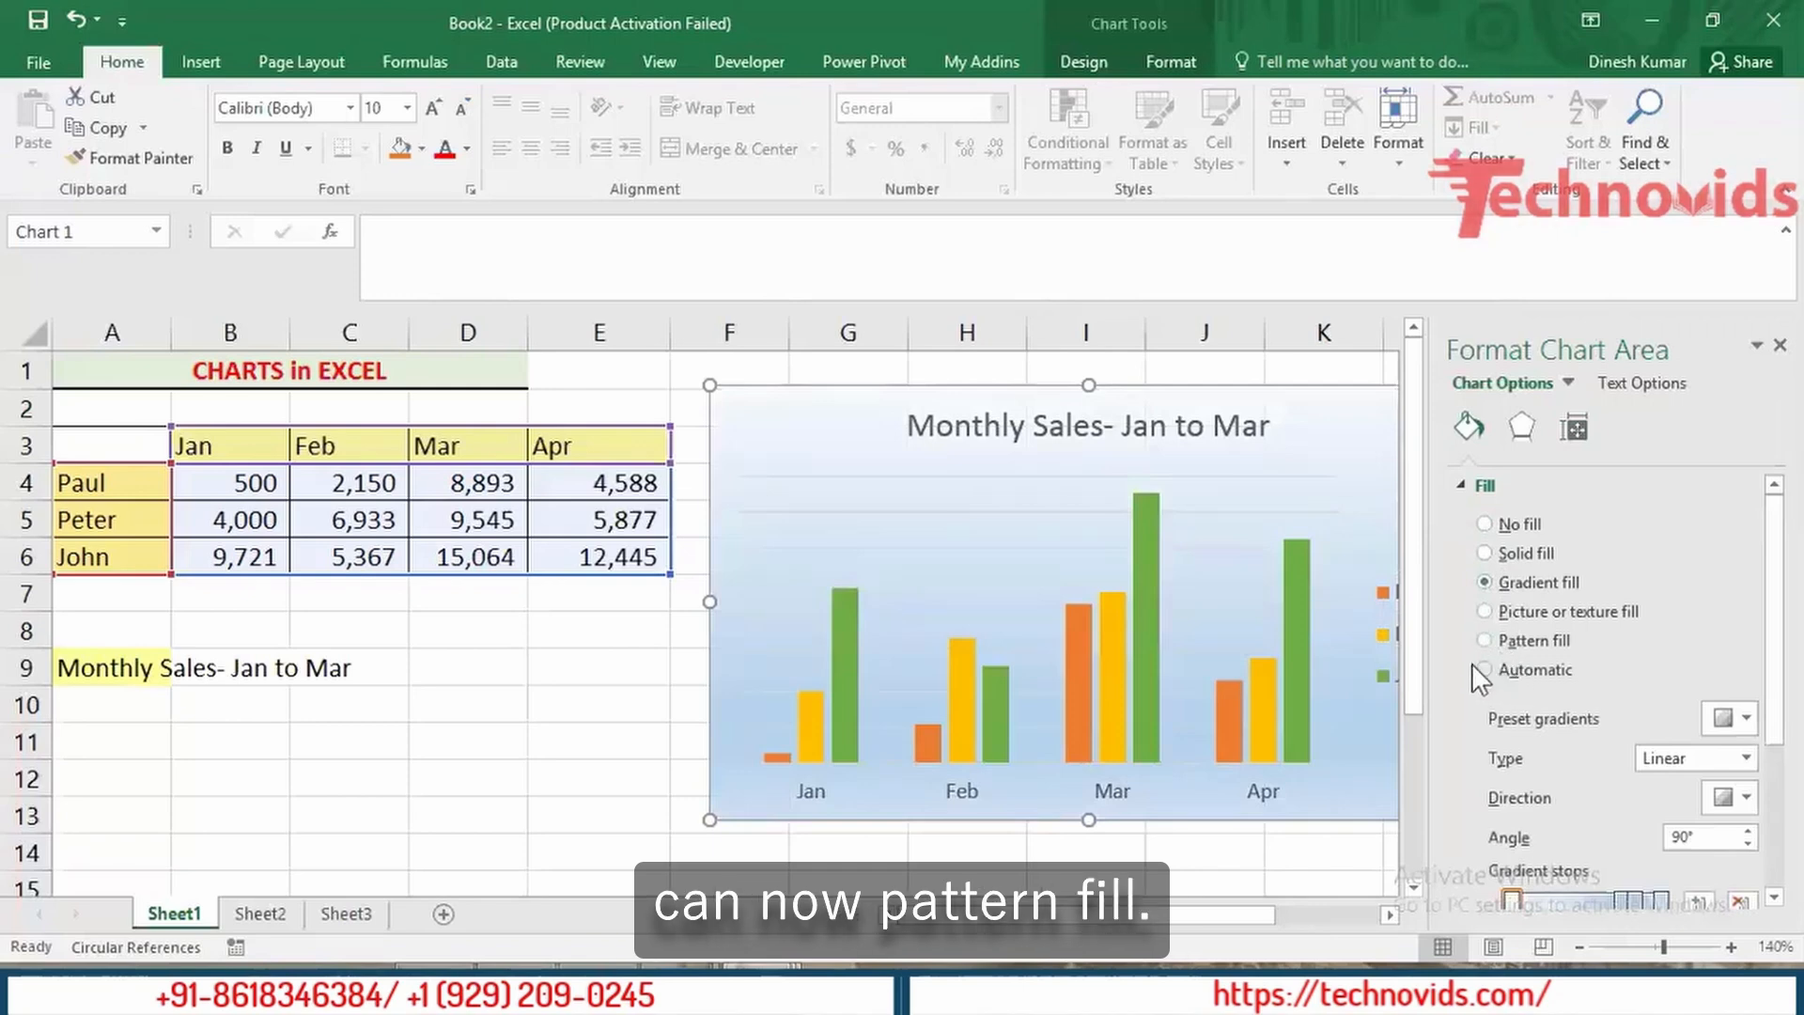
left_click(1484, 640)
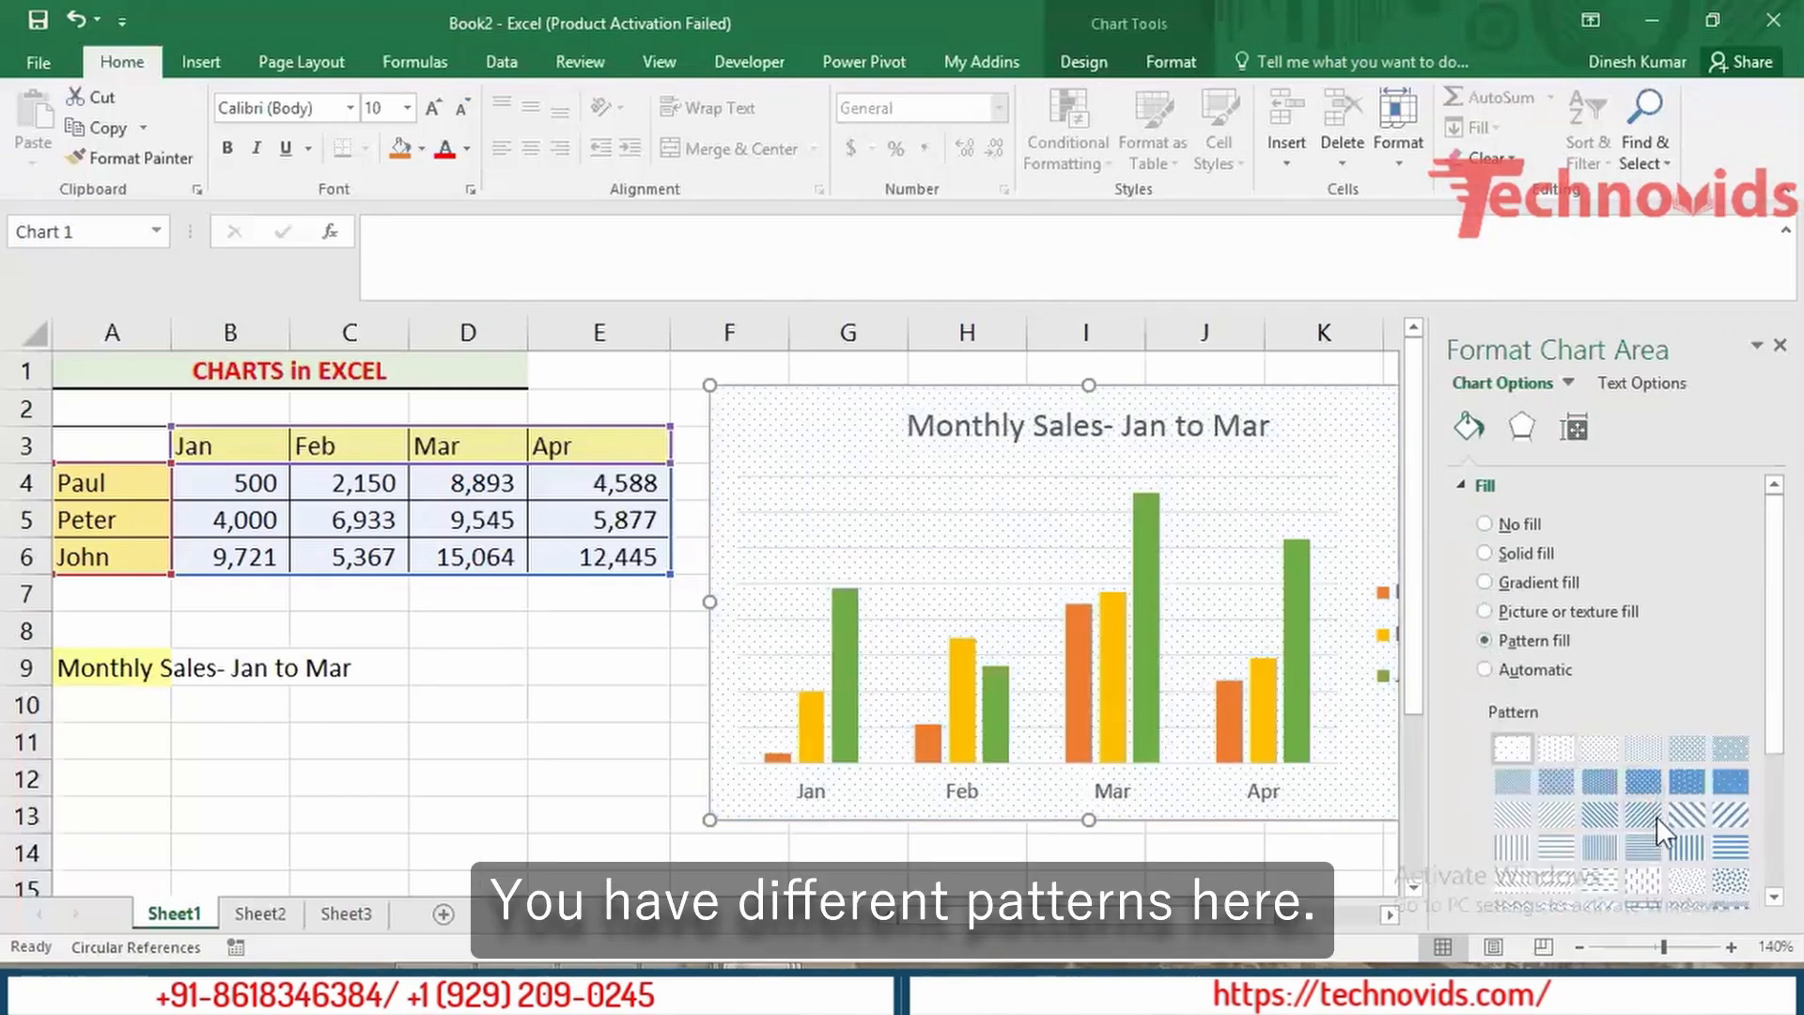
left_click(1679, 801)
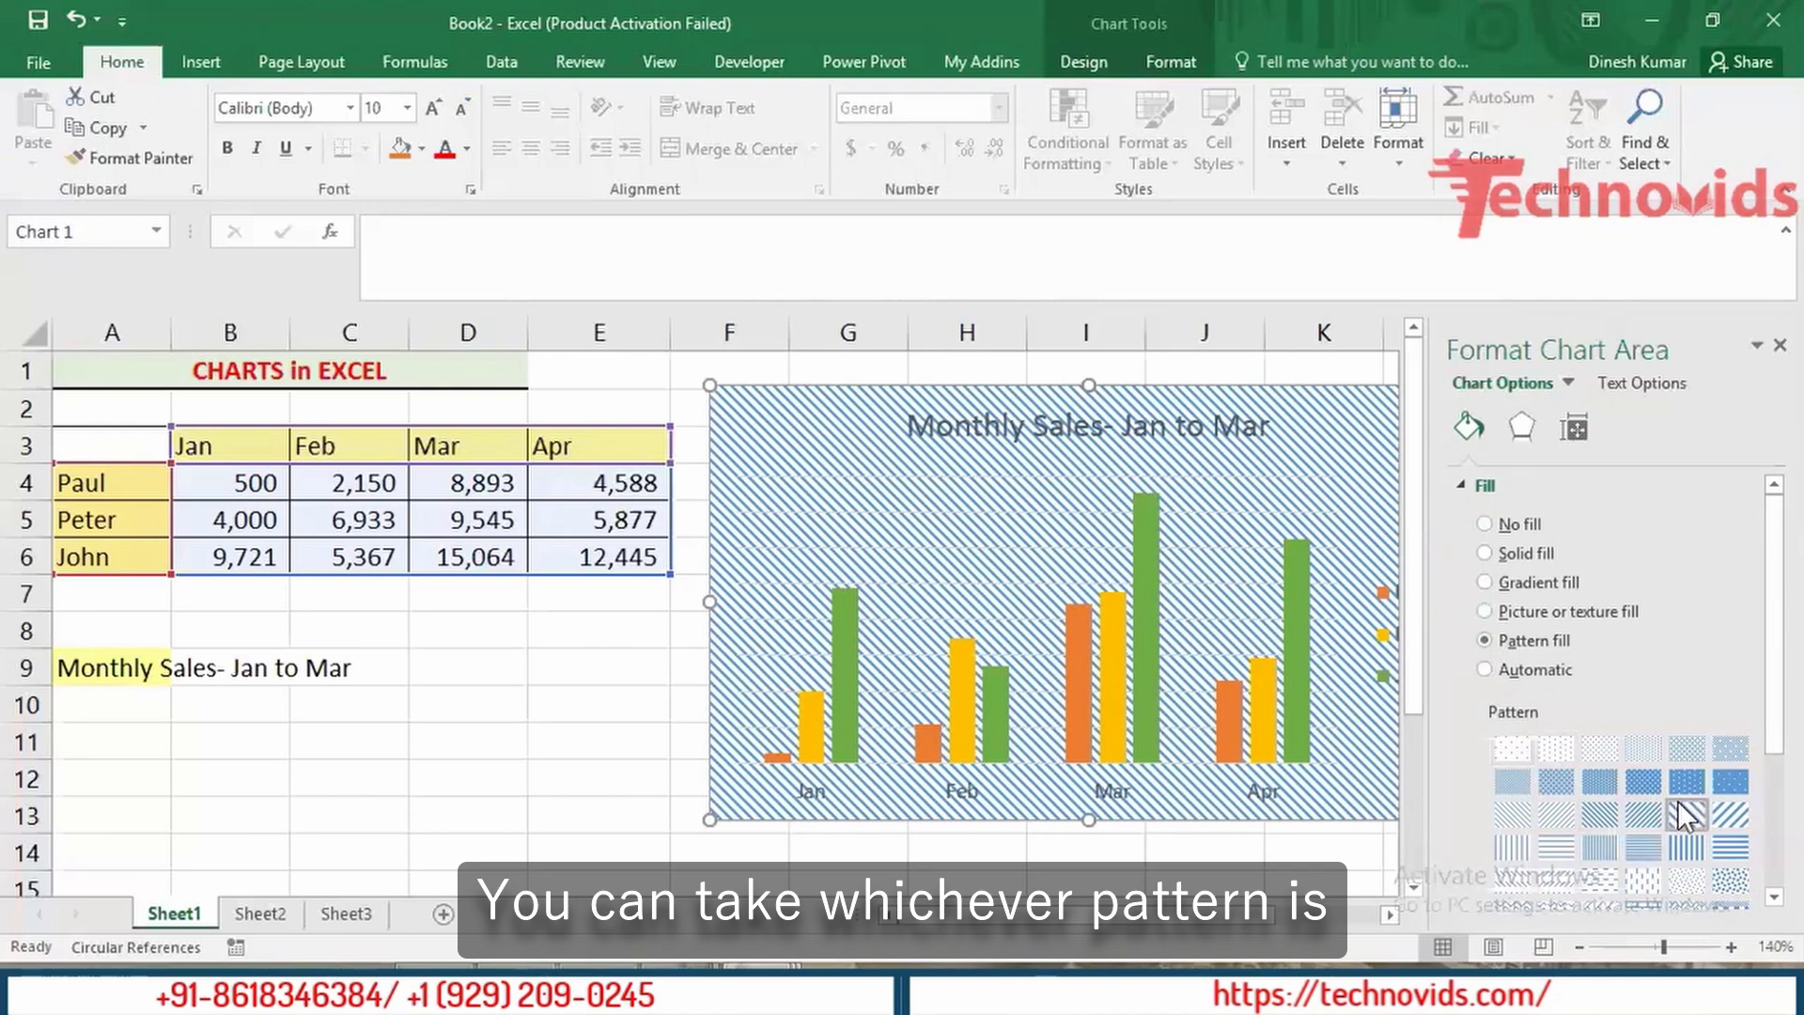
left_click(1481, 670)
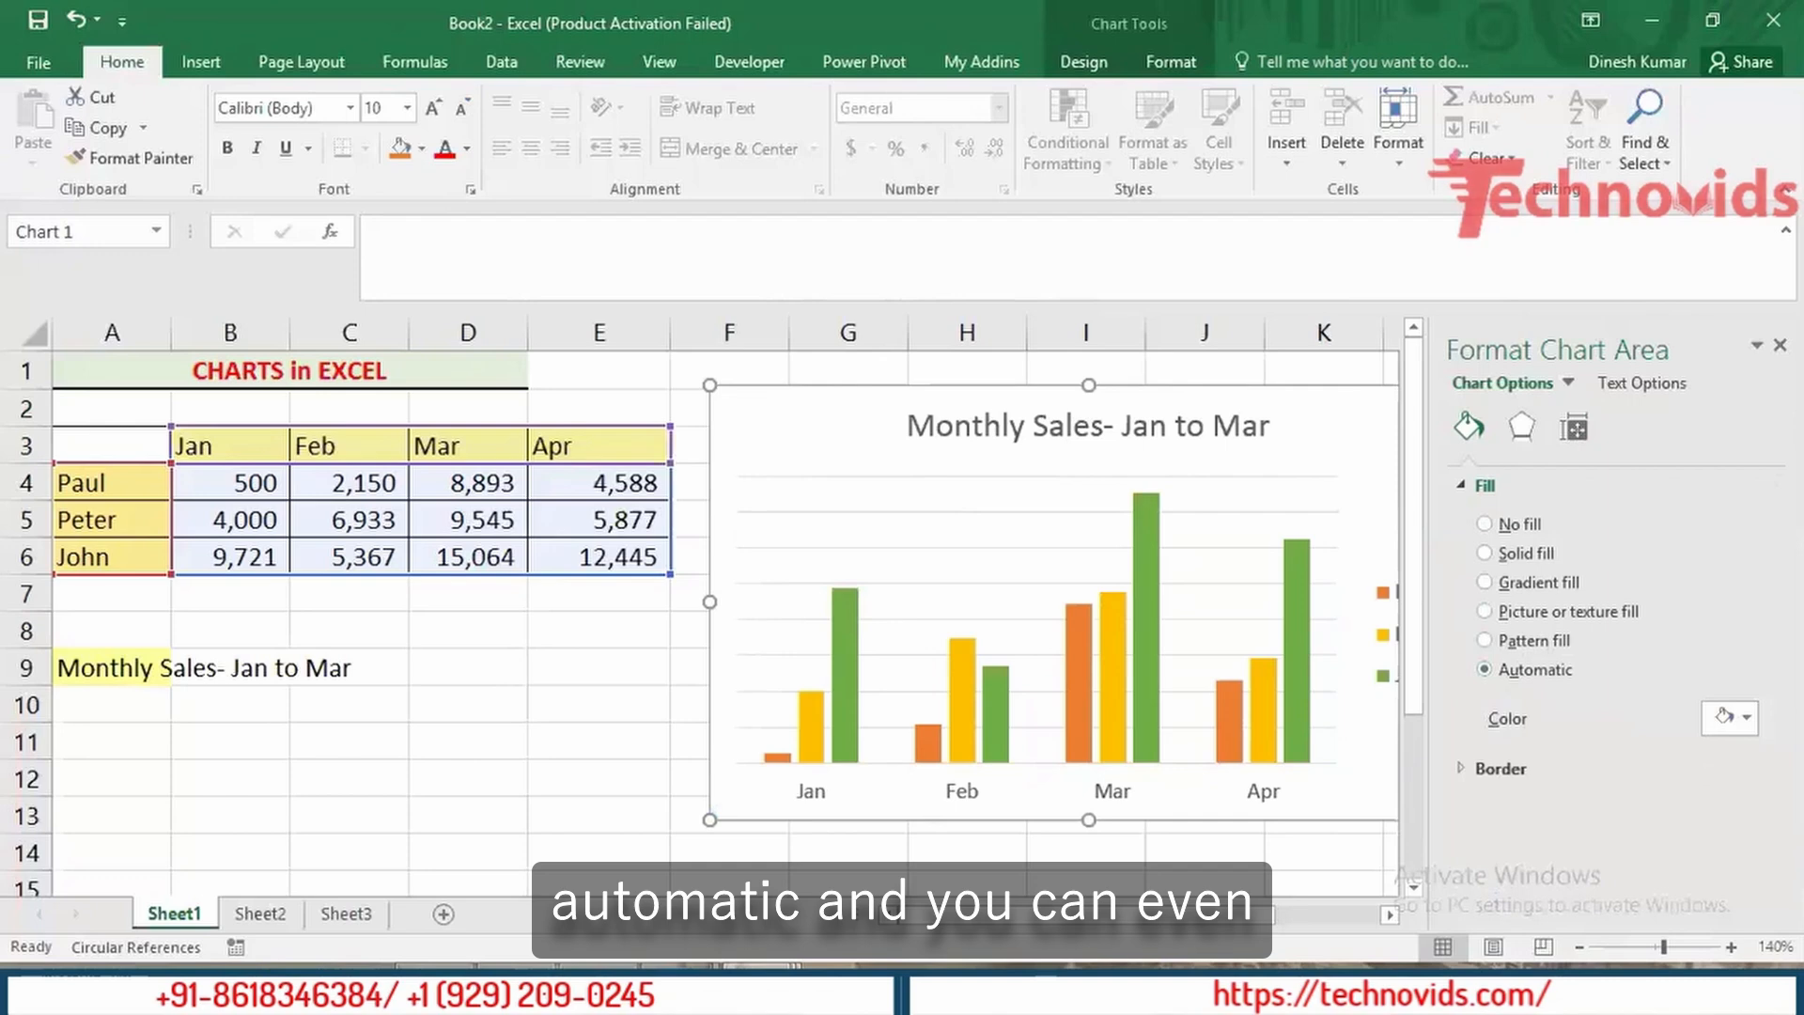
left_click(1731, 718)
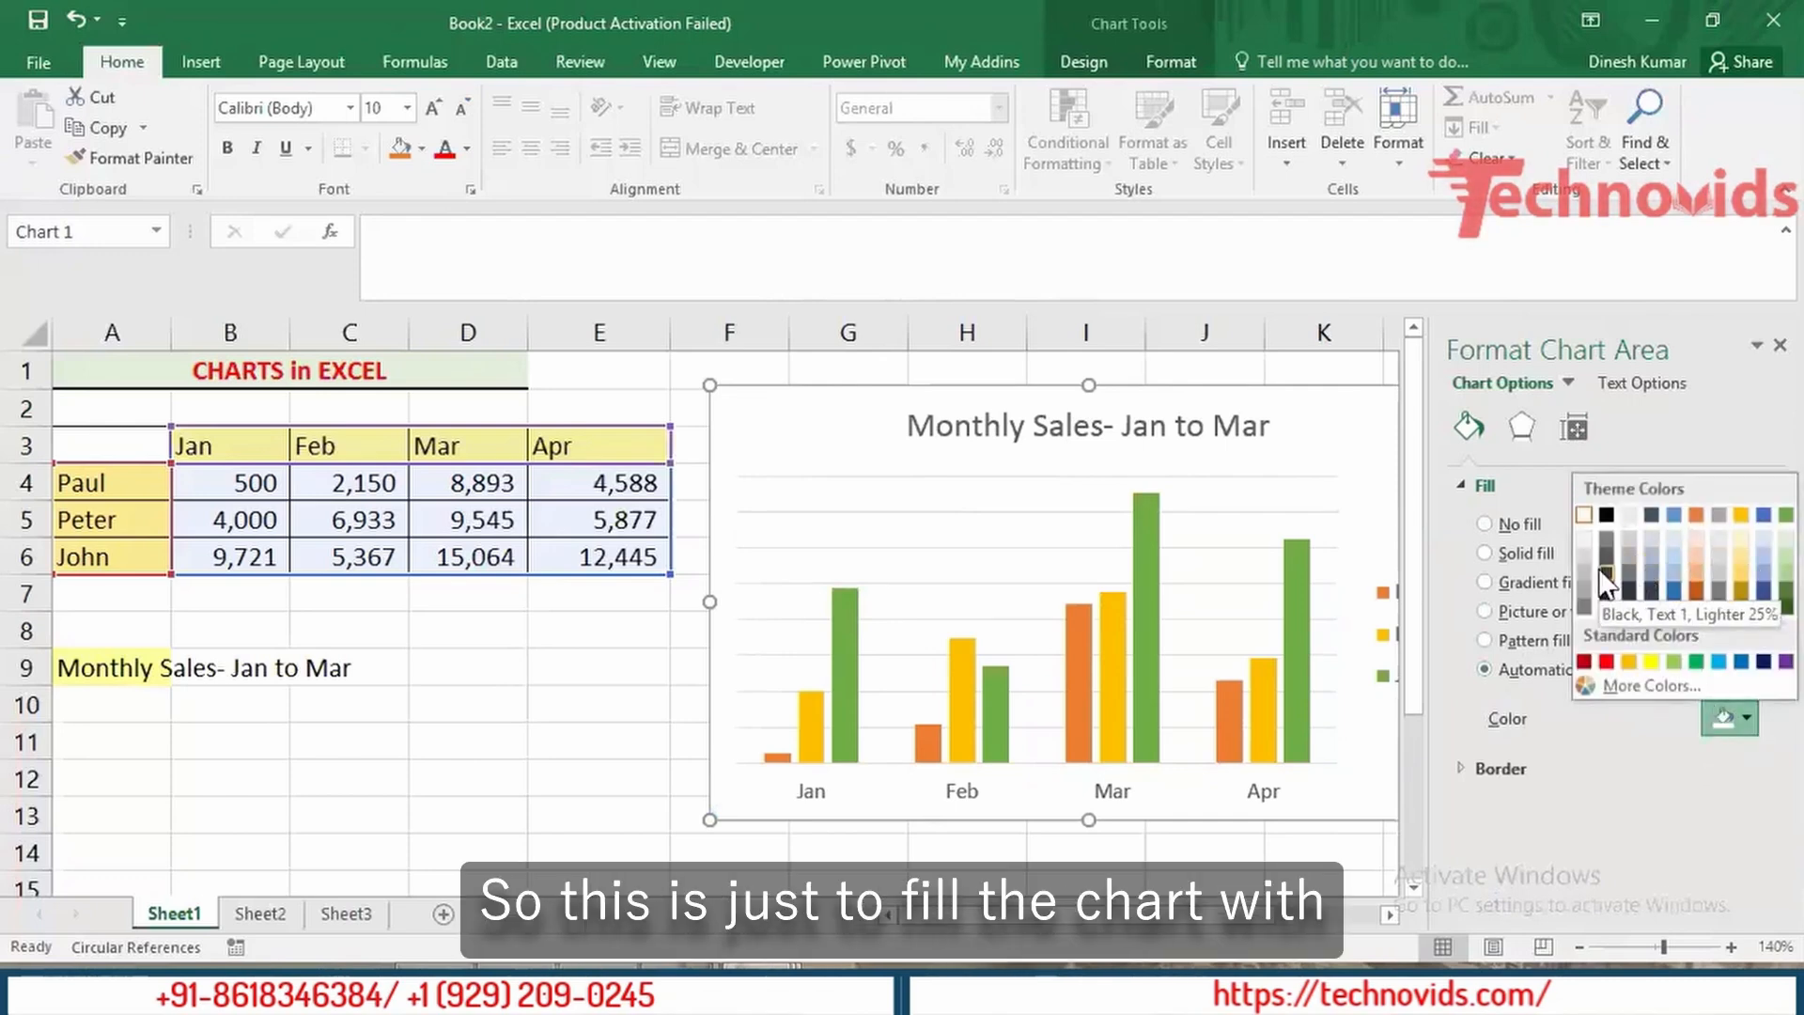
key("Escape")
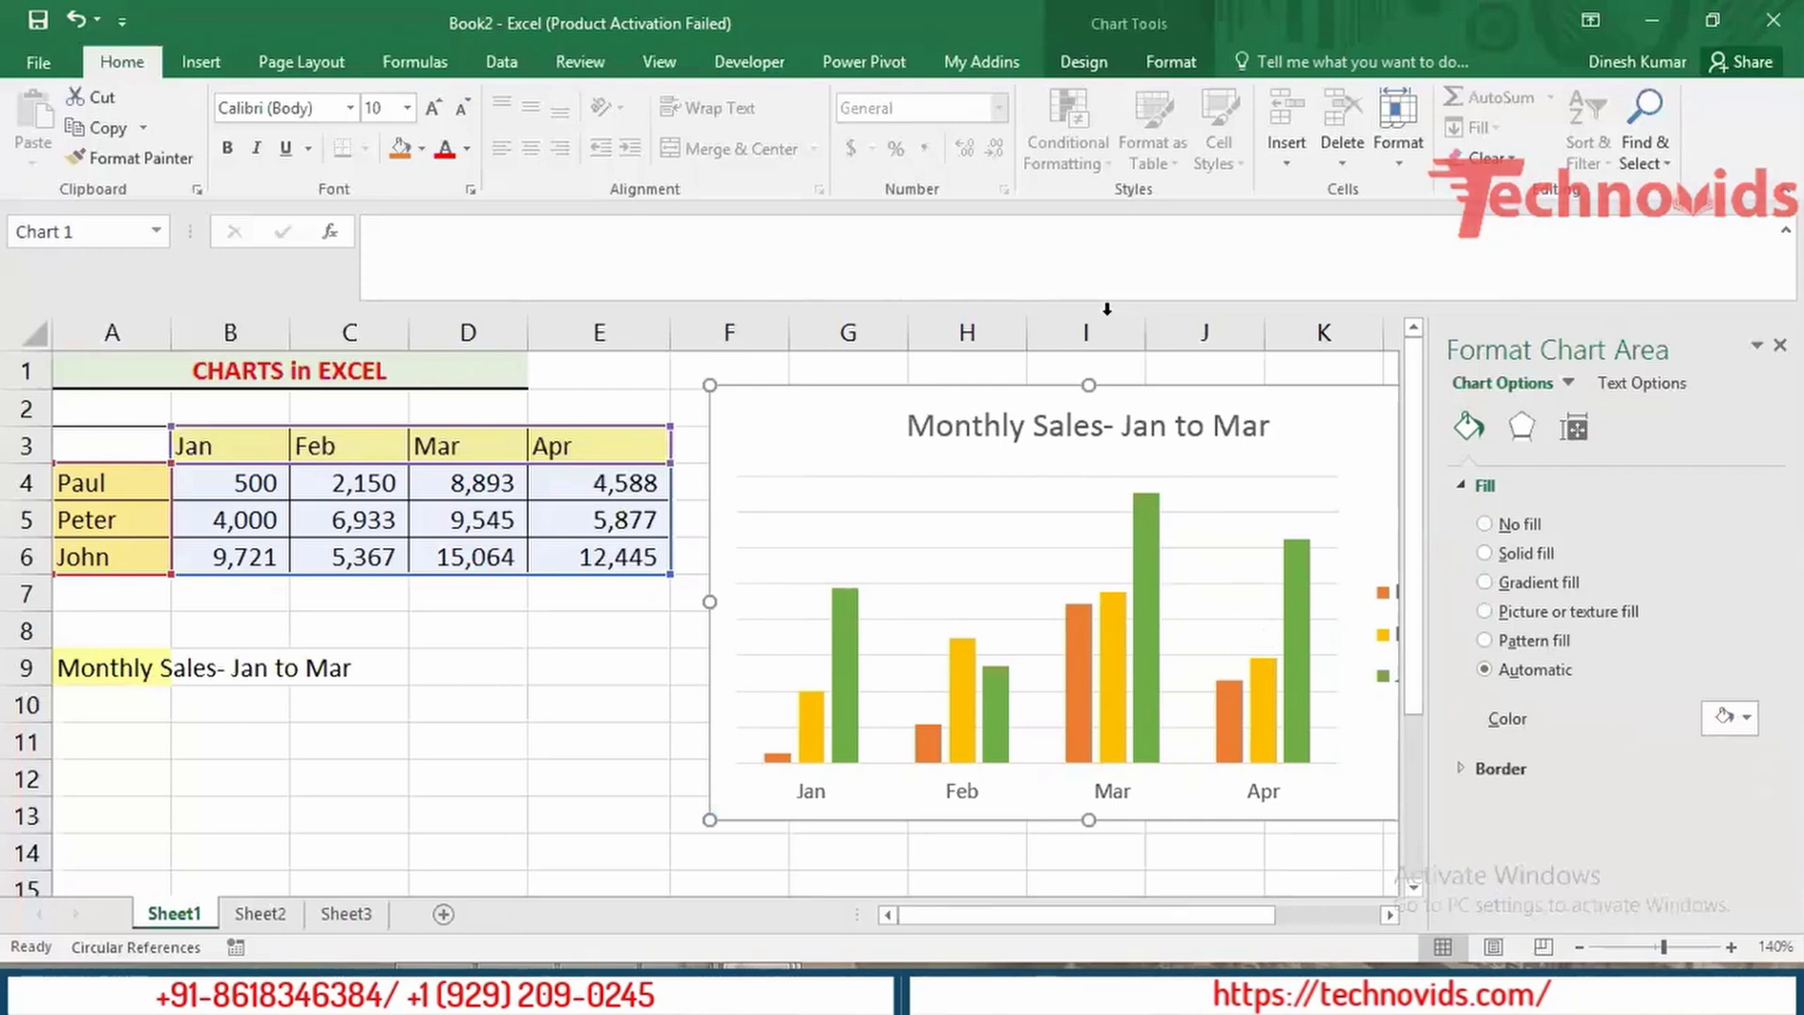
Step: Apply the third shape-effect preset from the first row of presets to the chart area
left_click(1170, 62)
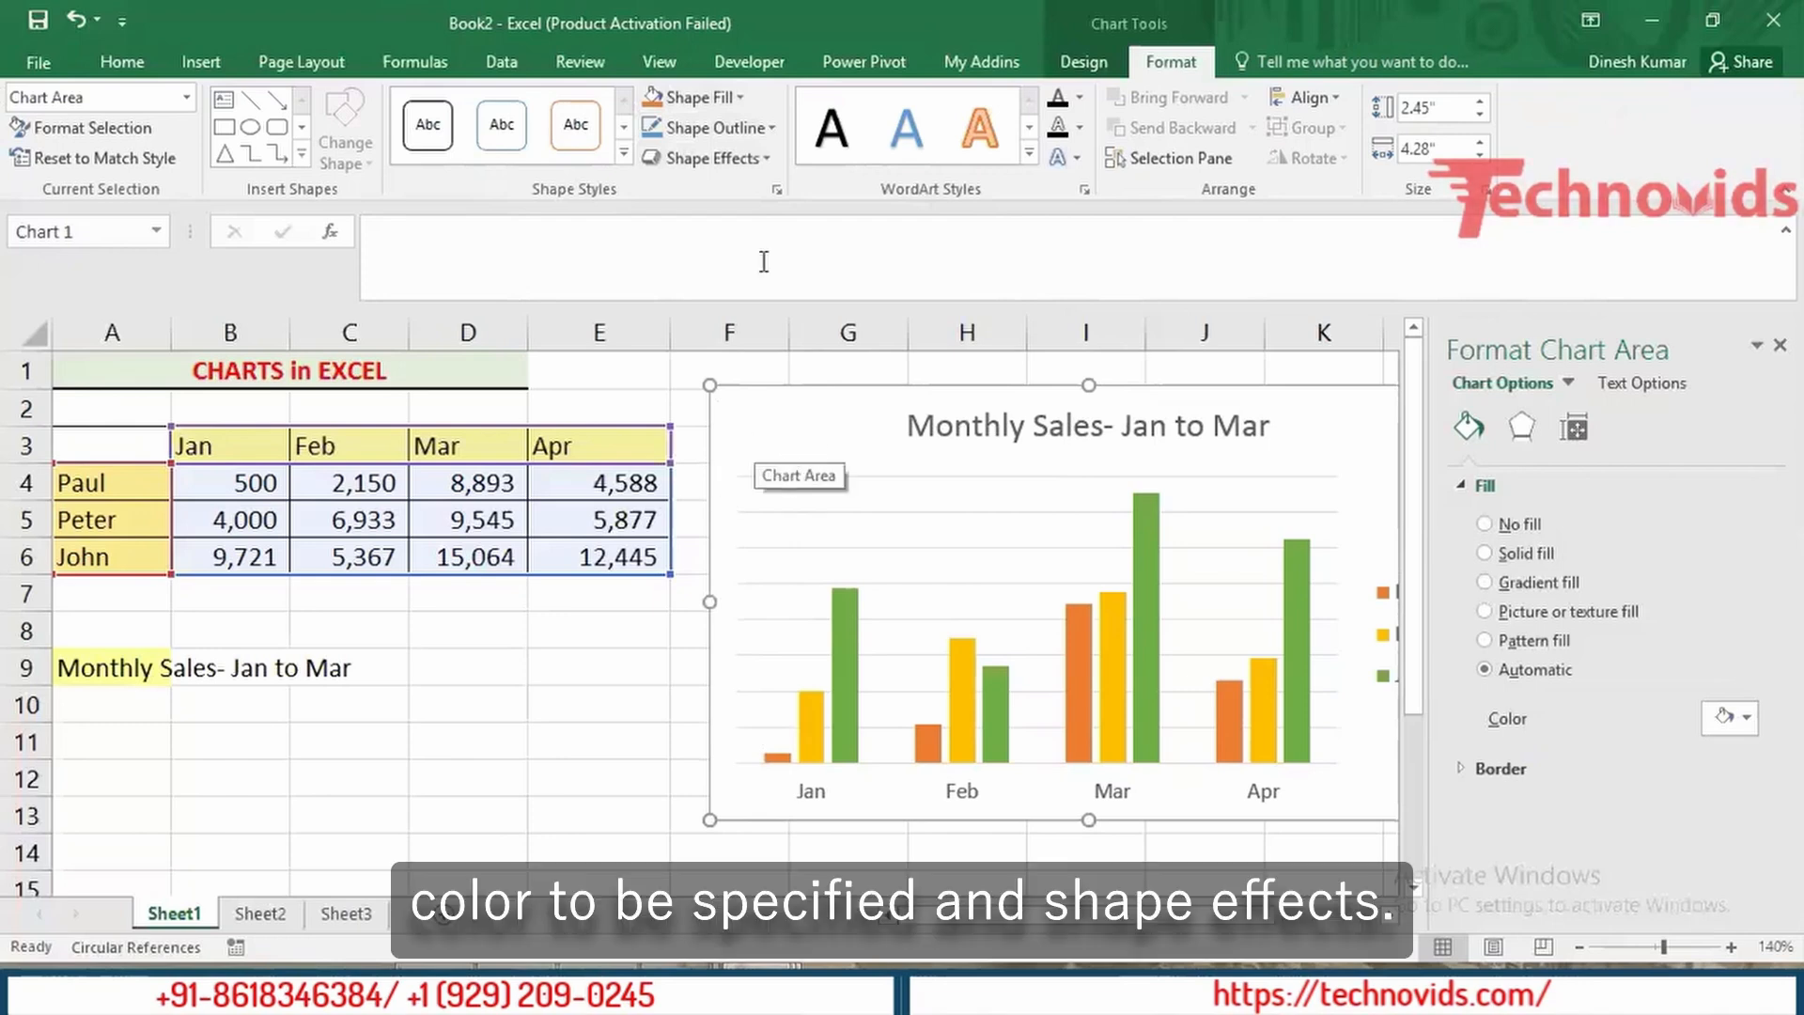
left_click(769, 158)
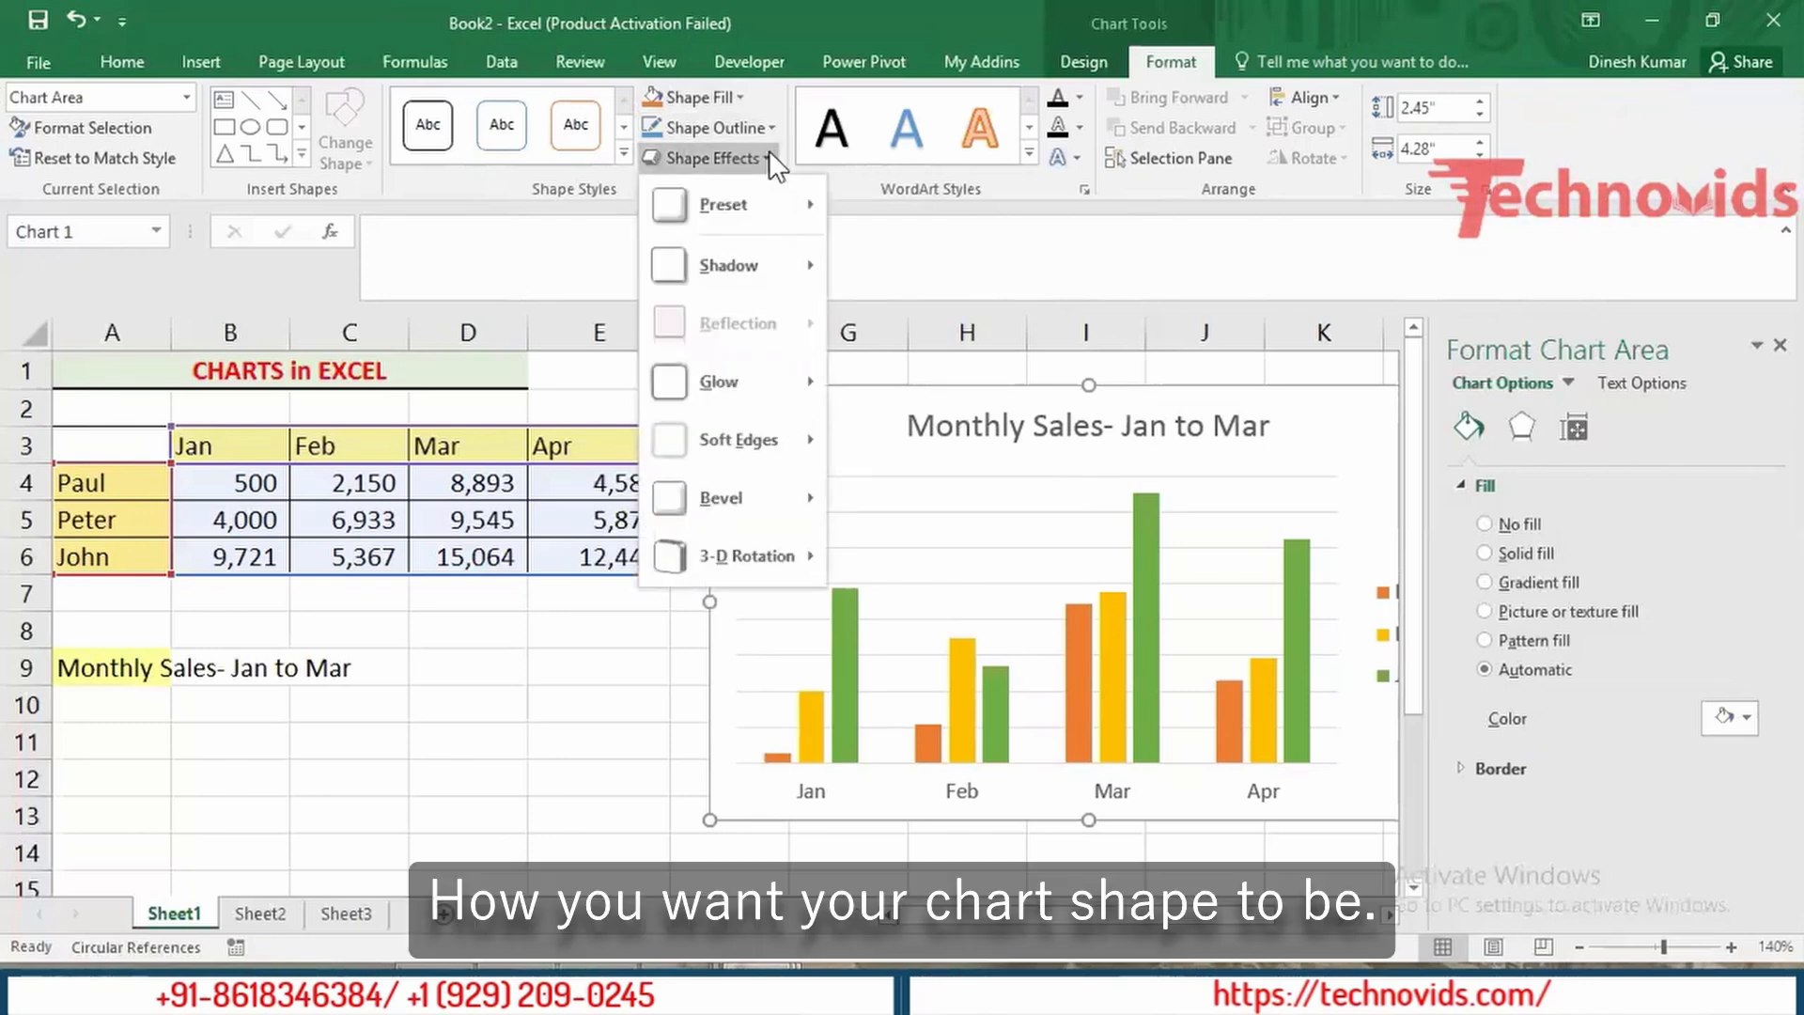
mouse_move(769, 226)
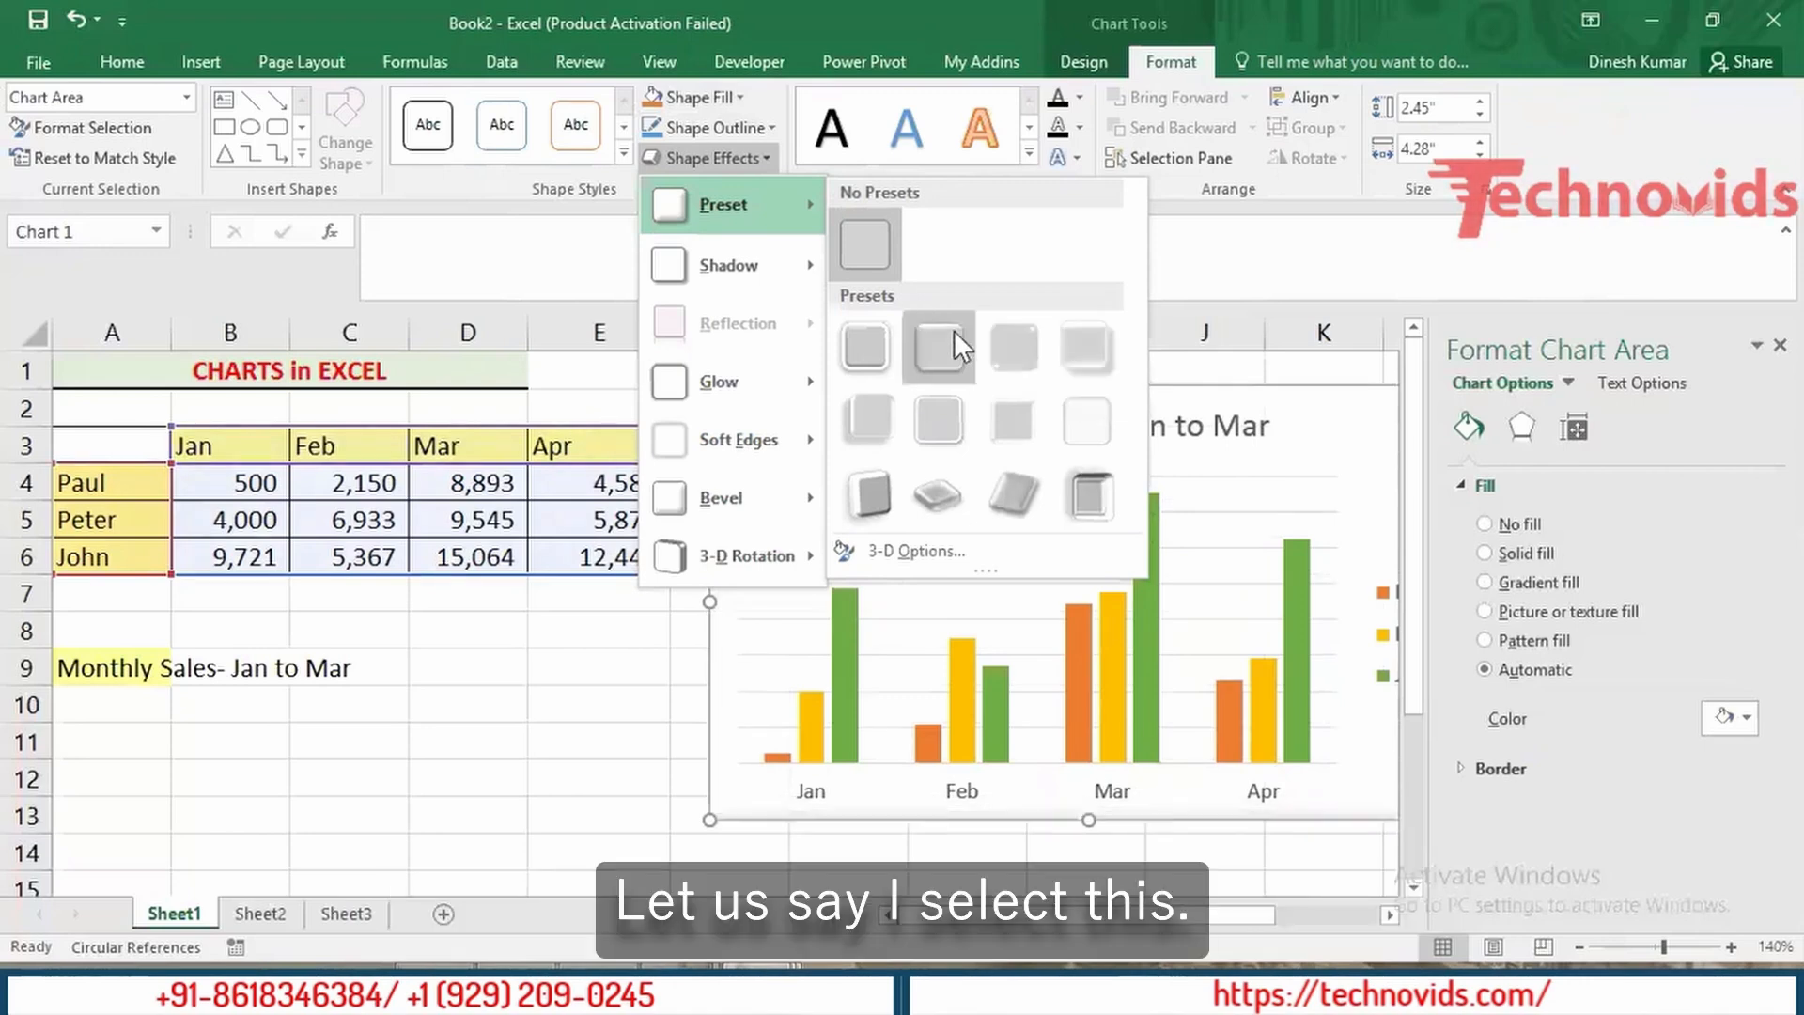
left_click(1009, 340)
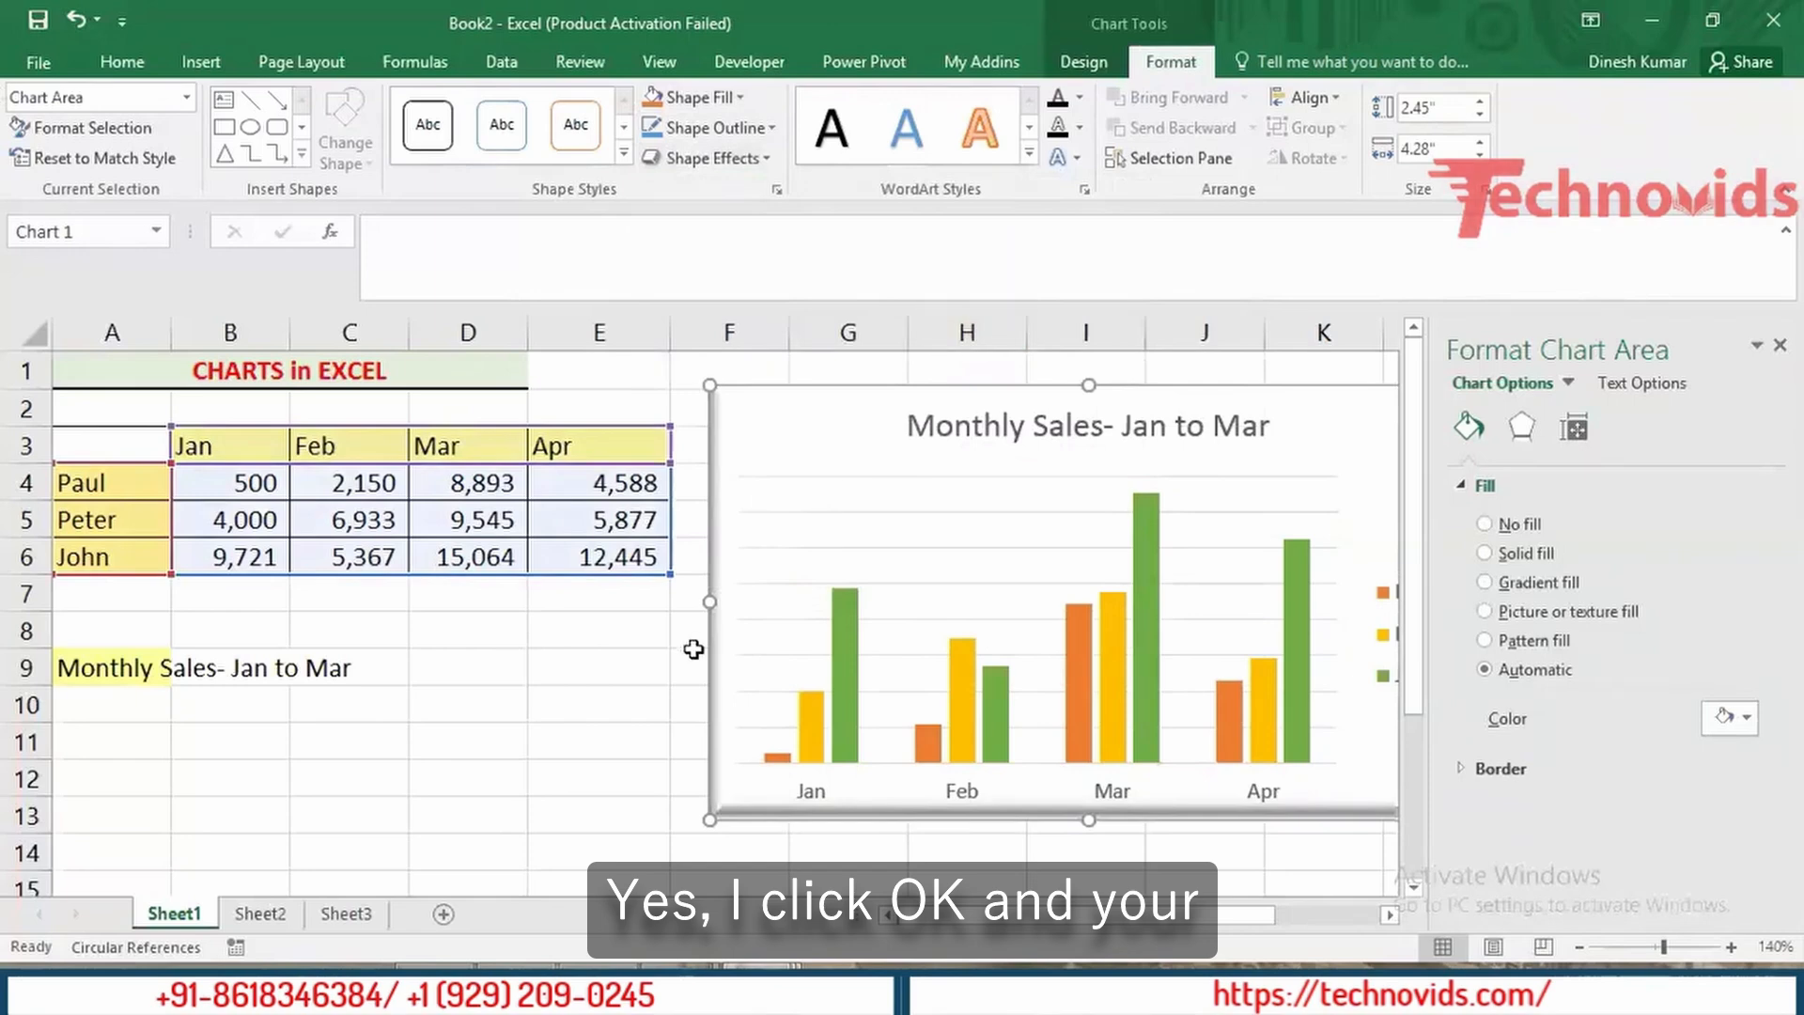
left_click(663, 720)
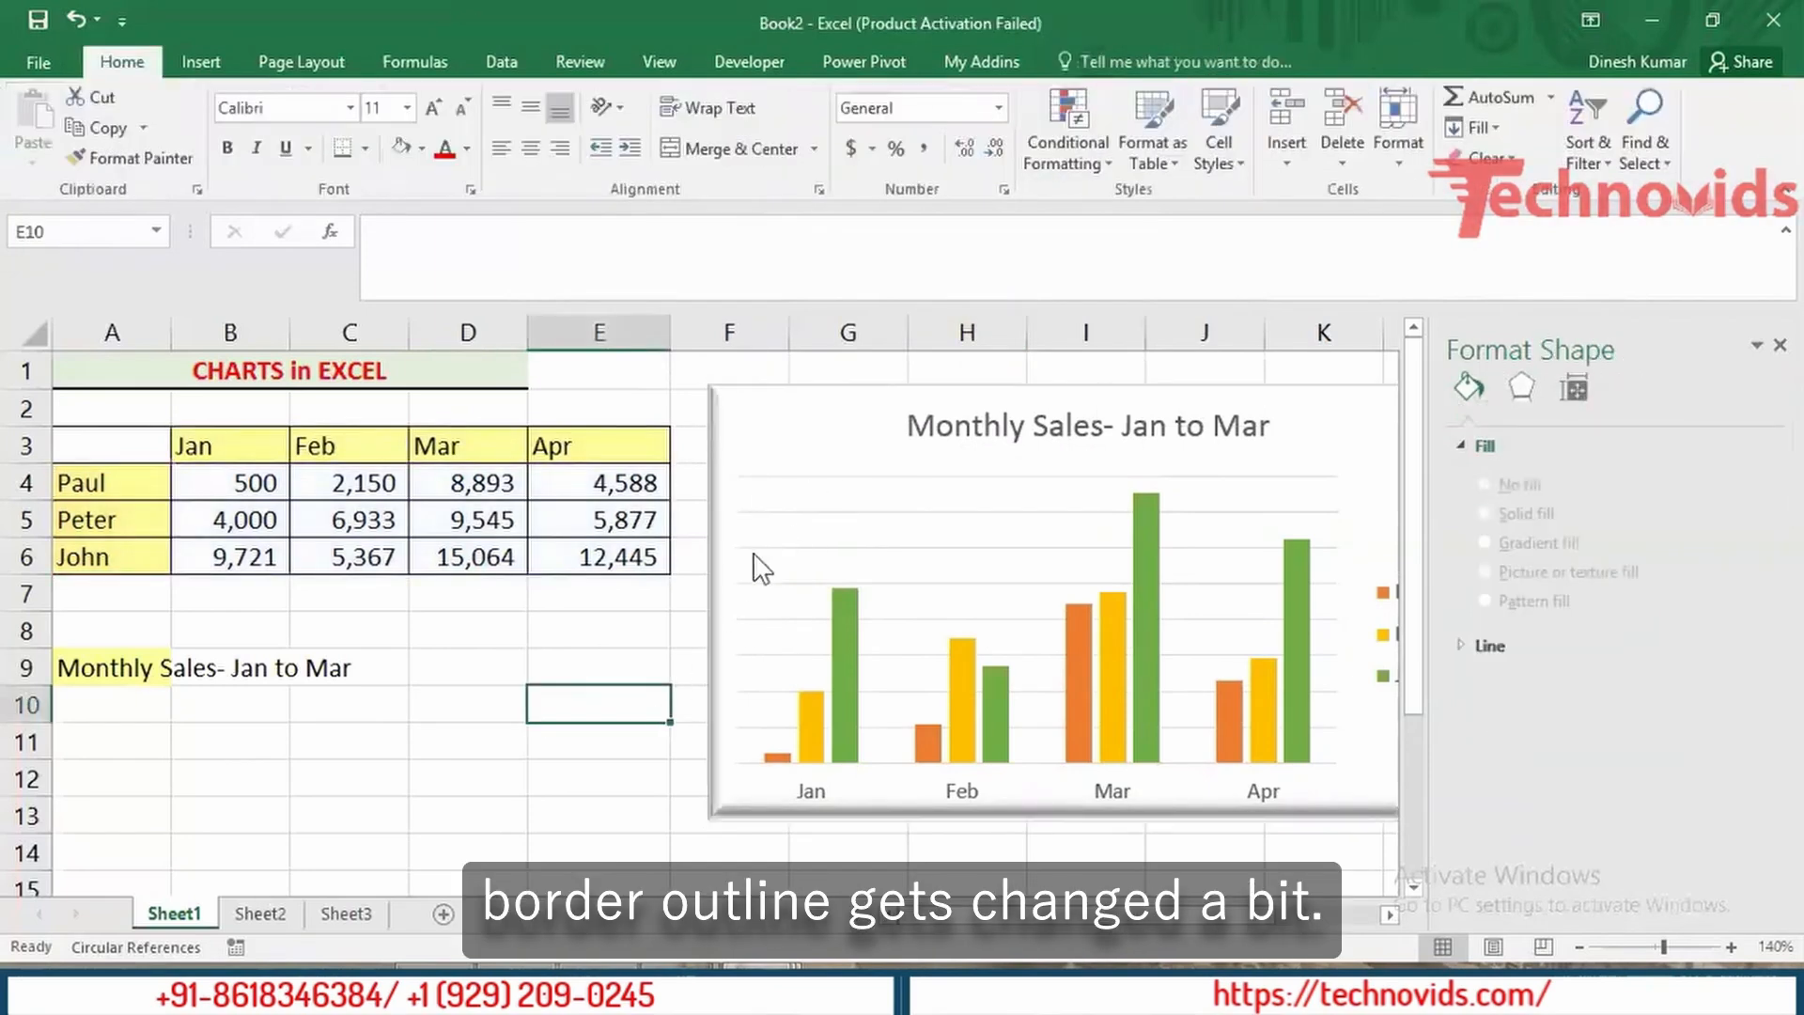
Step: Apply the middle first-row outer shadow, offset downward, to the chart area
left_click(825, 399)
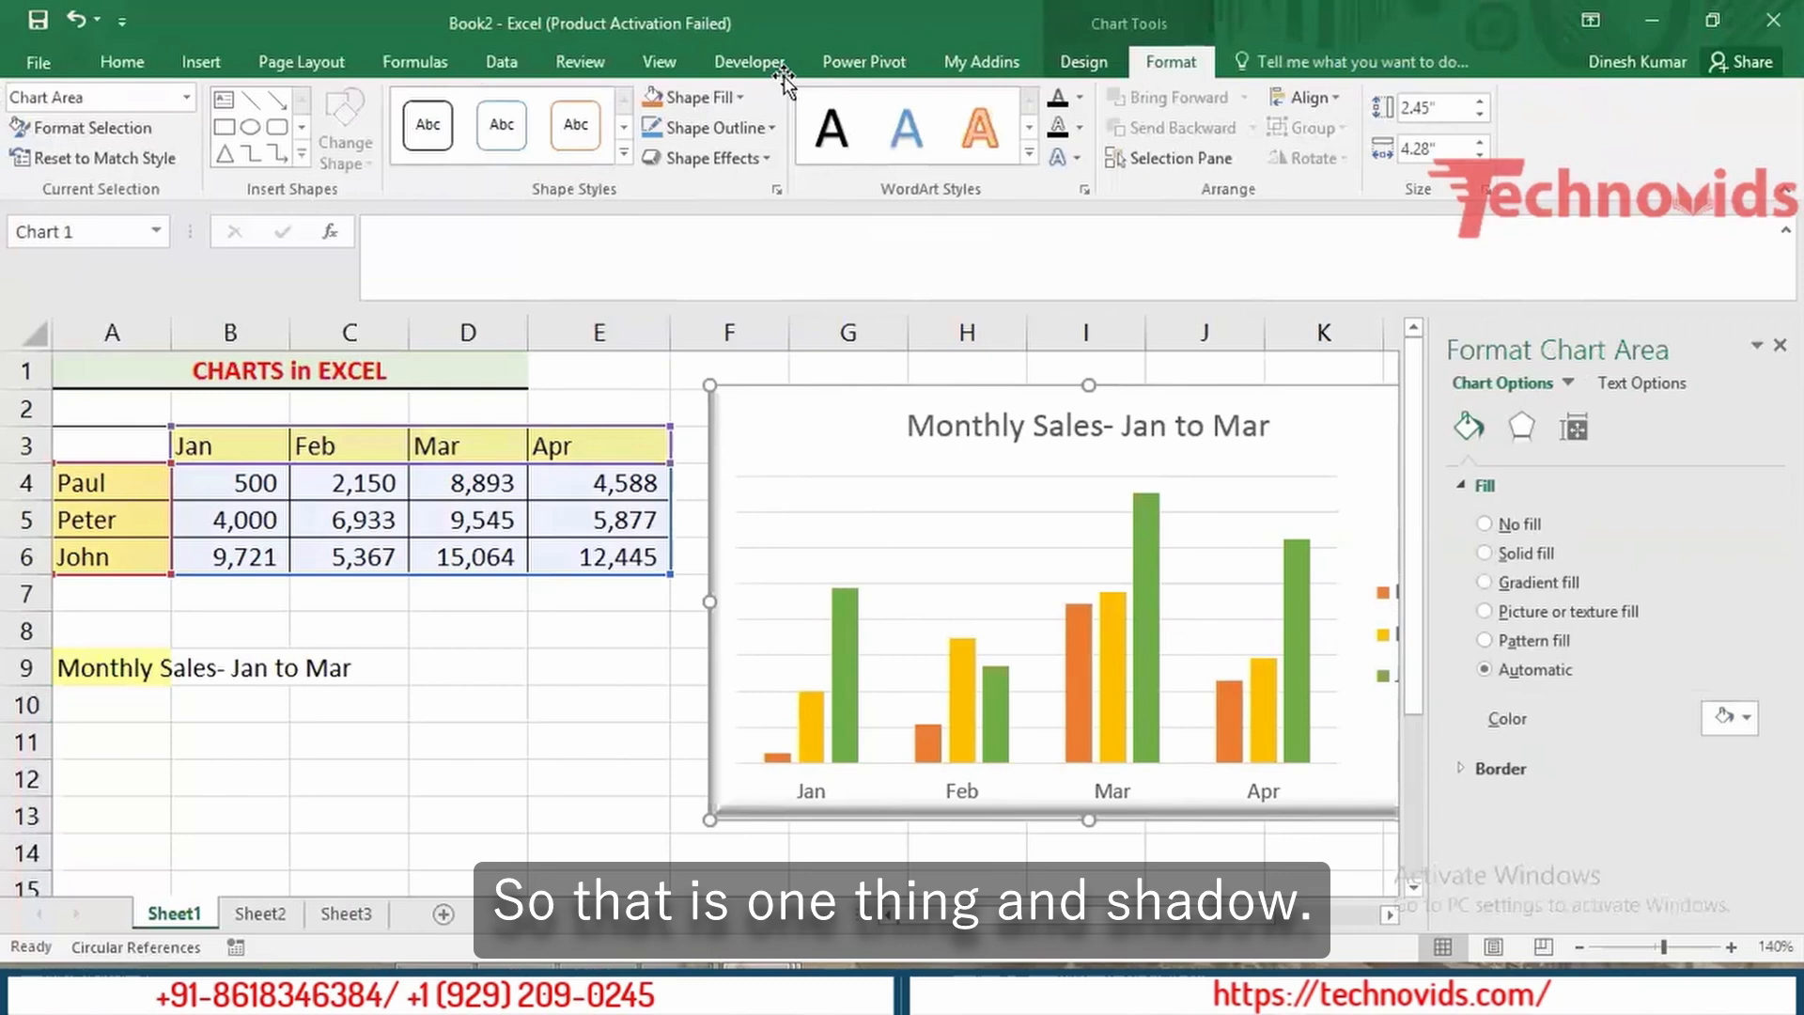
left_click(761, 166)
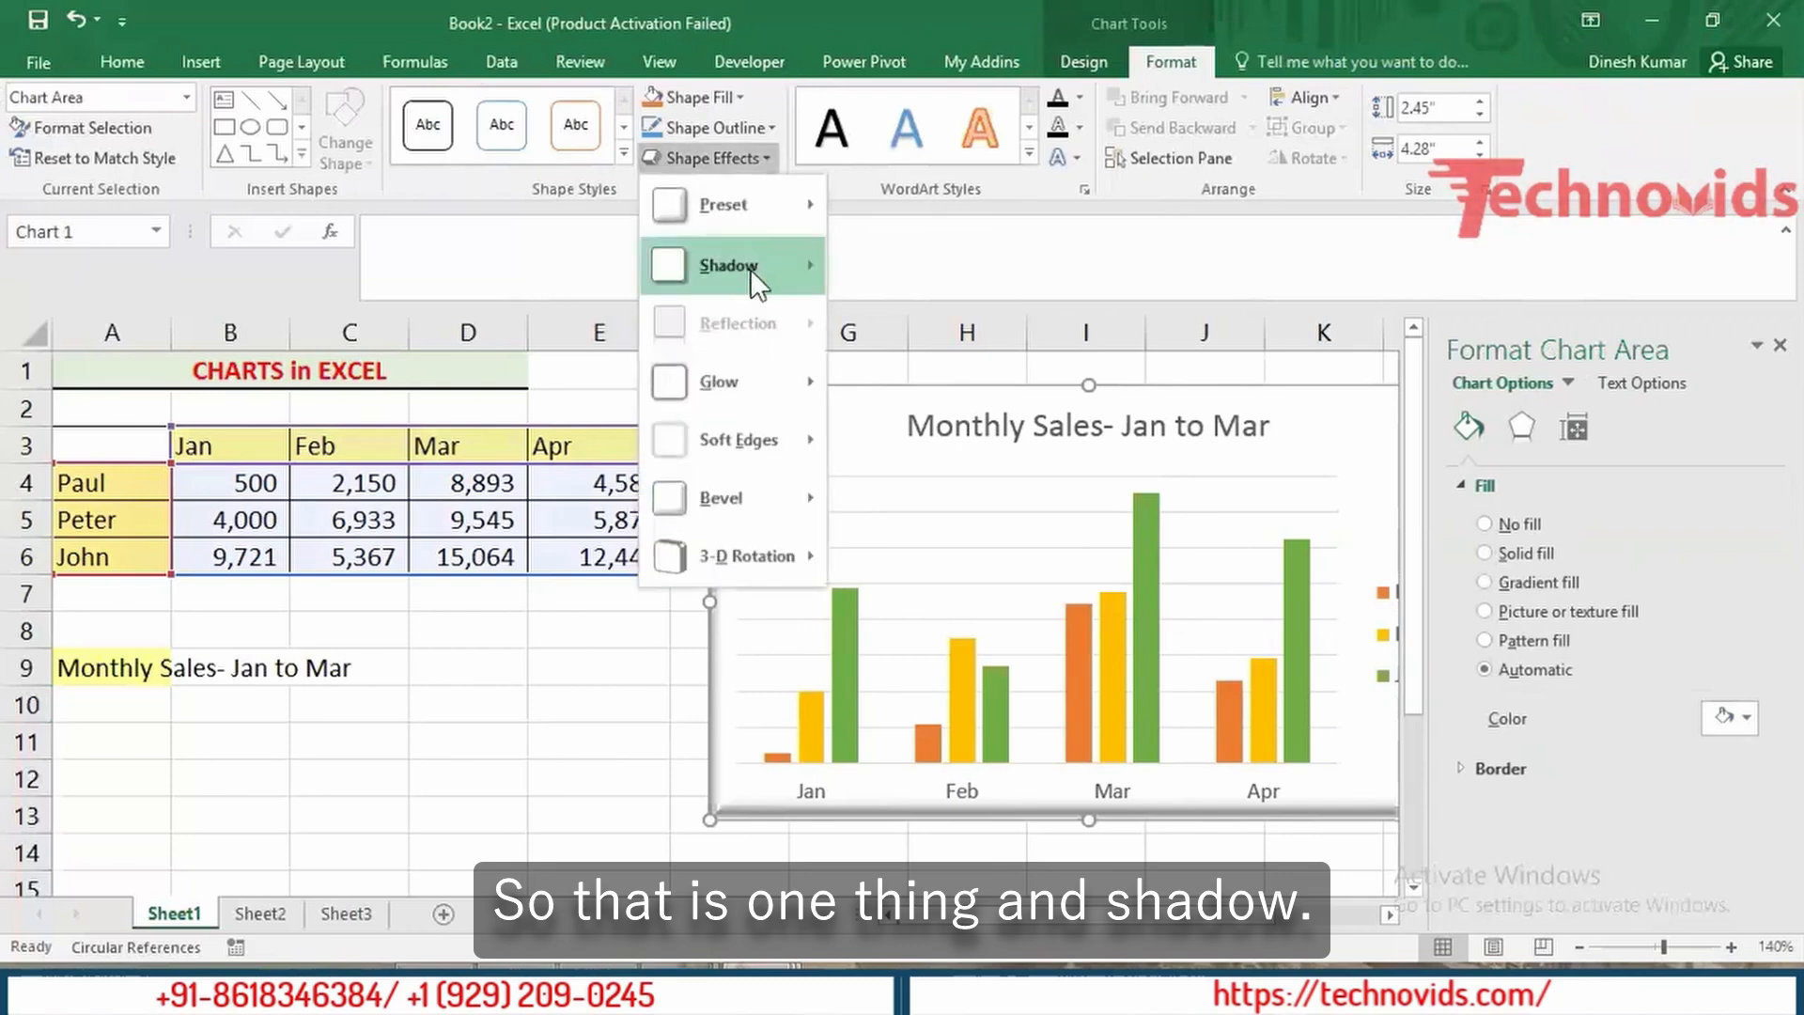
mouse_move(750, 268)
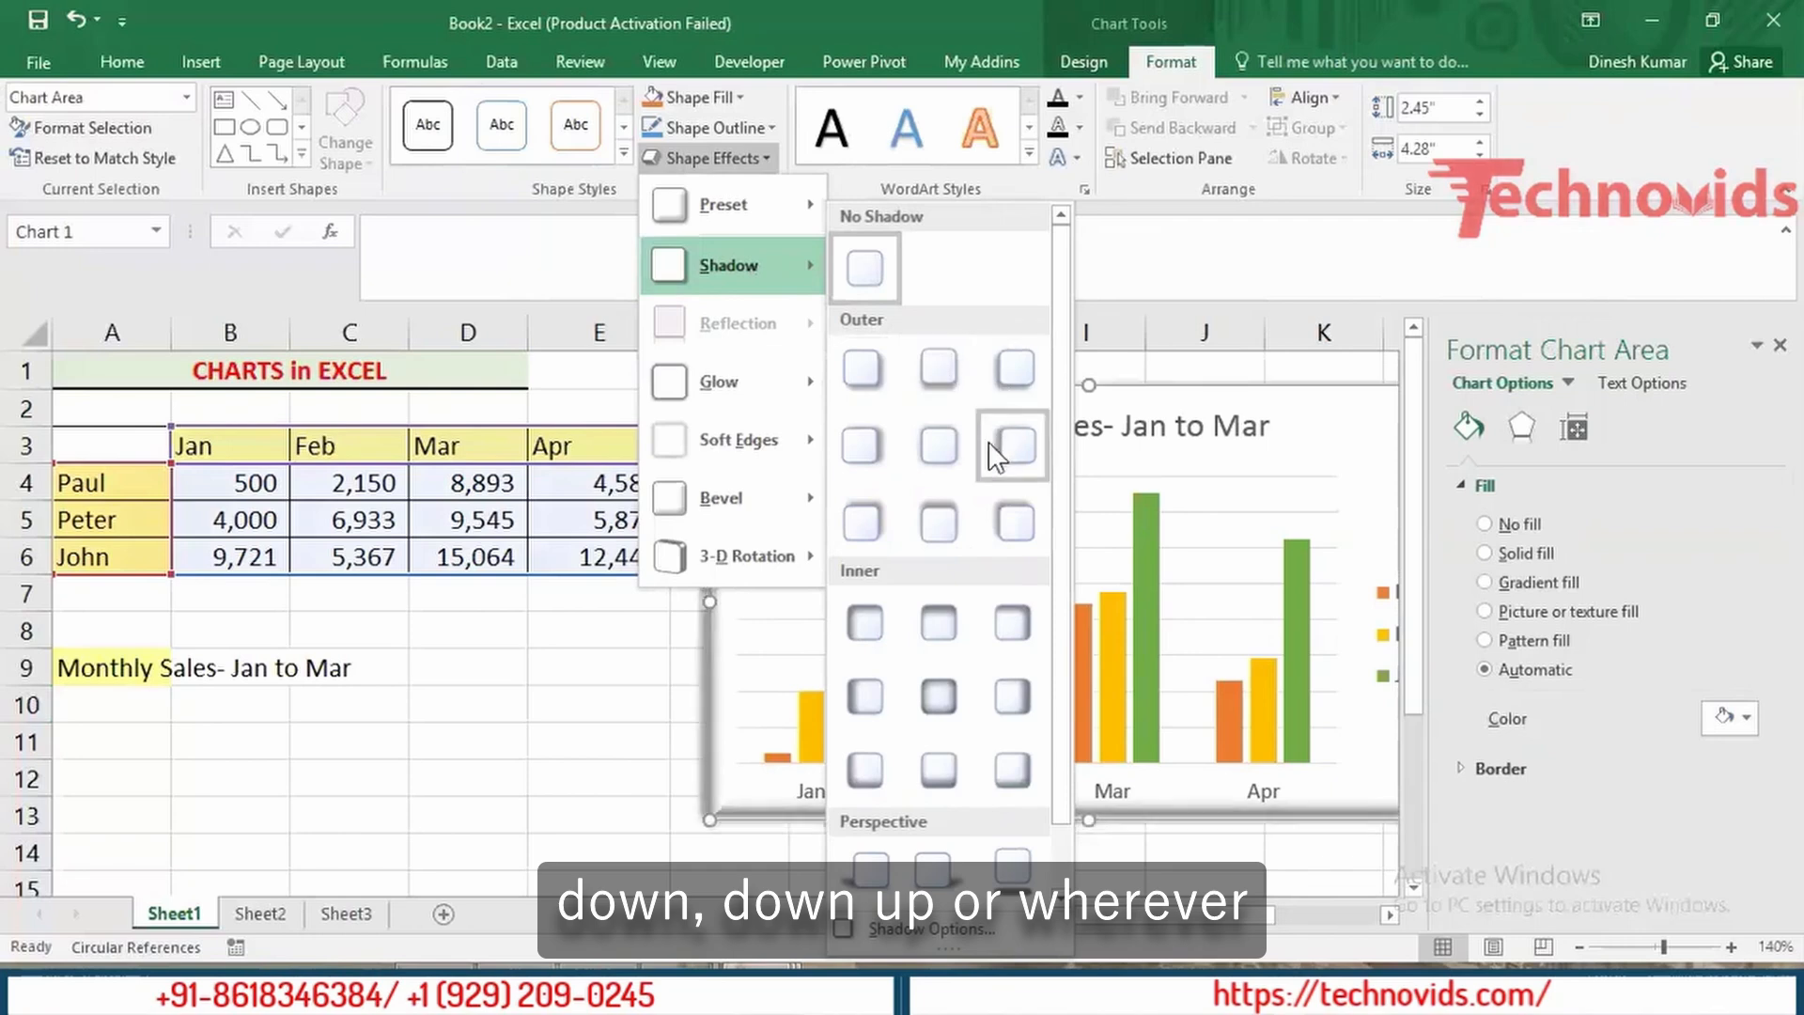
left_click(940, 372)
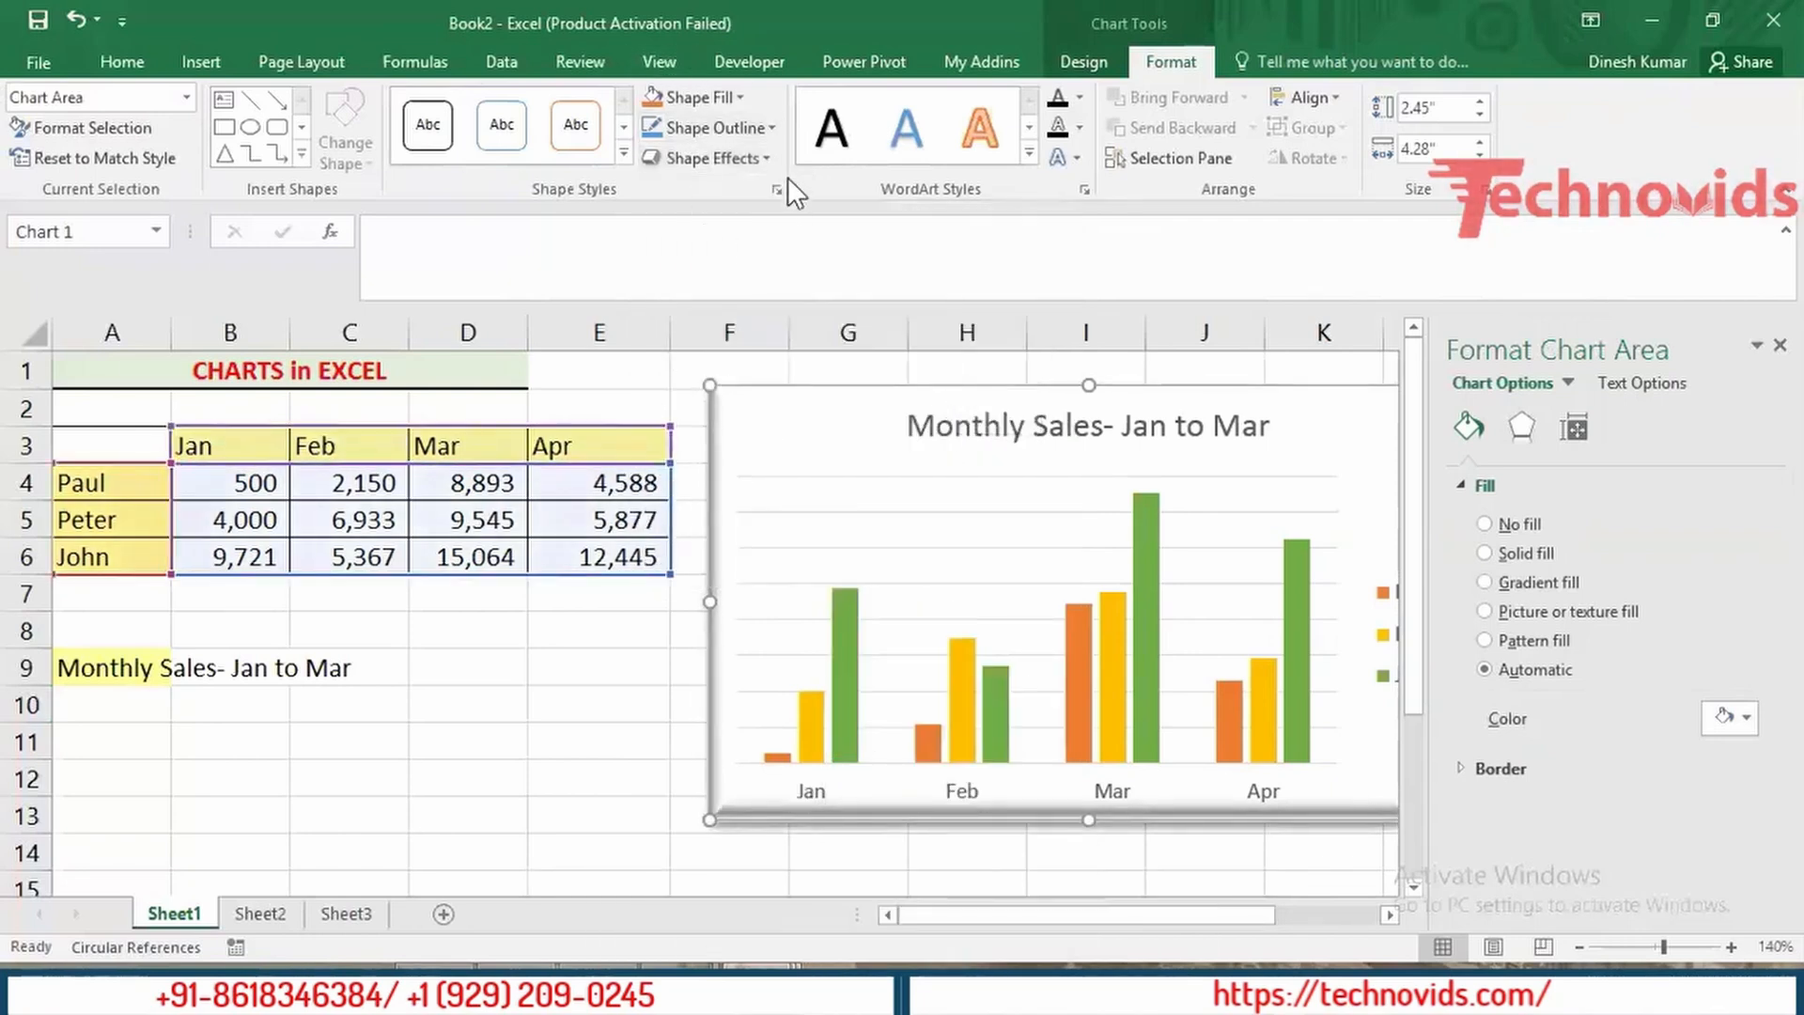
Step: Apply 2.5 Point soft edges to the chart area and enlarge the chart slightly to about 2.47" high by 4.34" wide
left_click(765, 154)
mouse_move(753, 391)
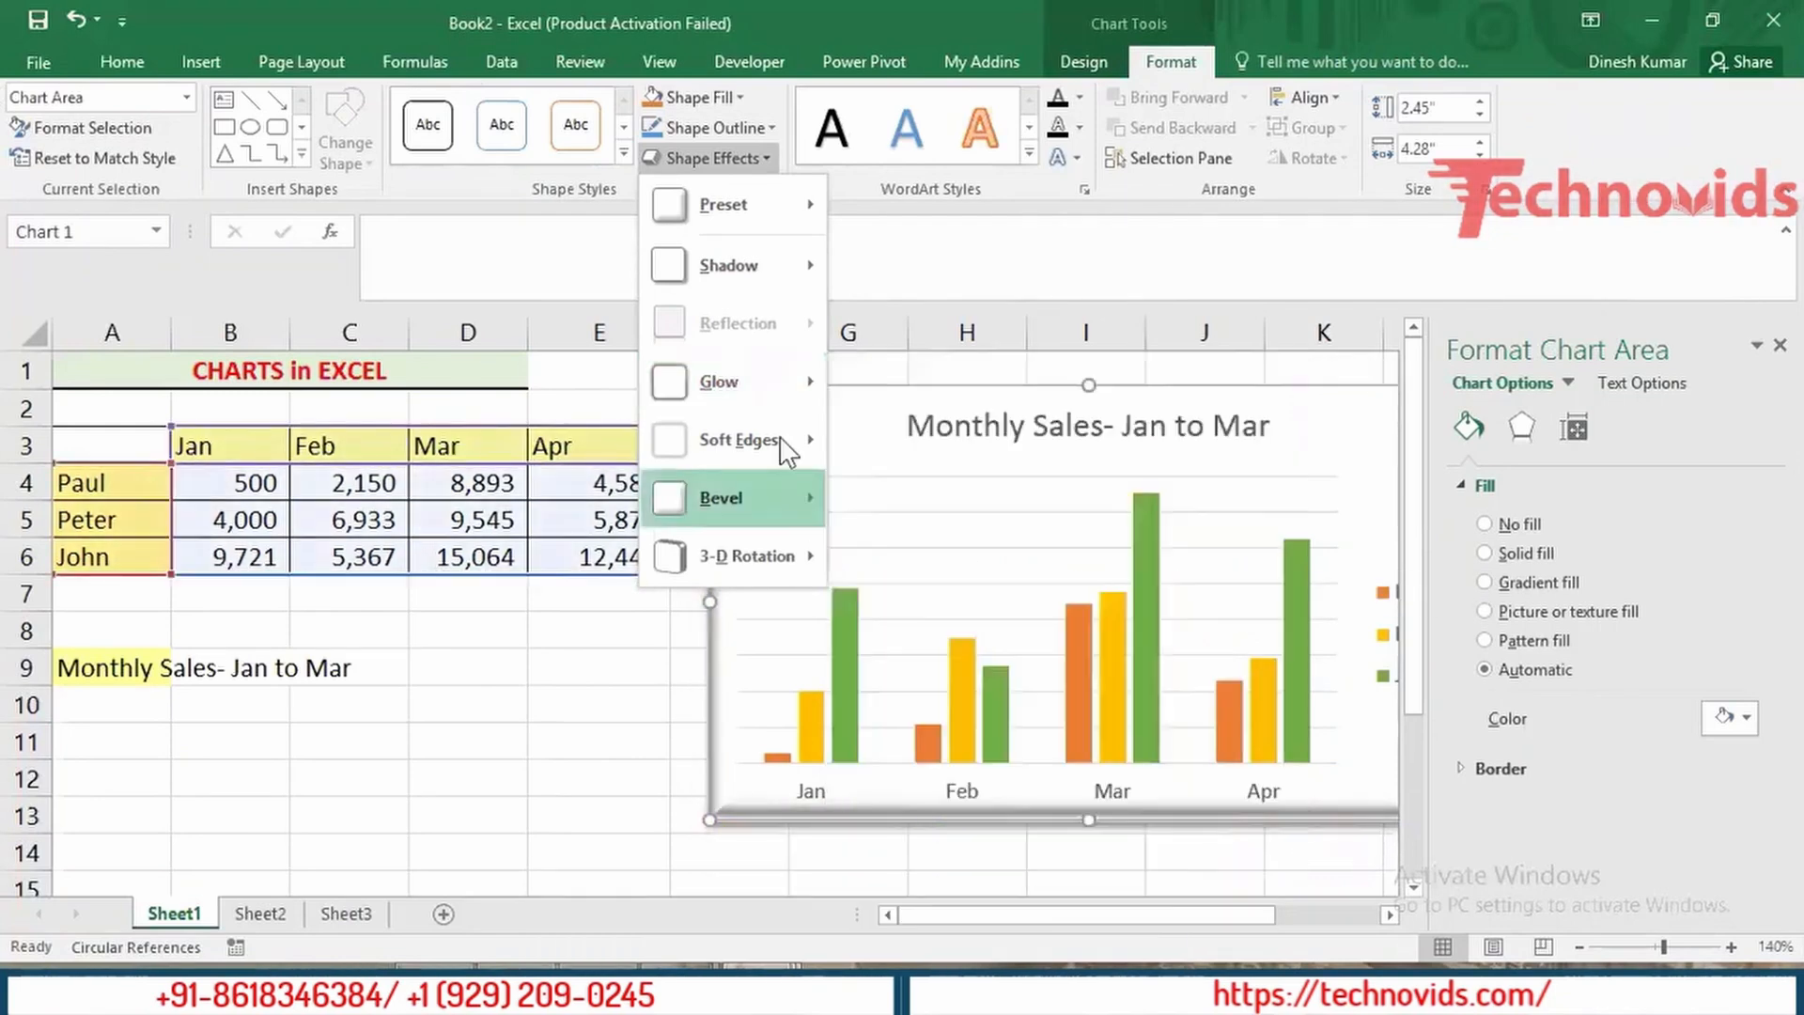
mouse_move(741, 444)
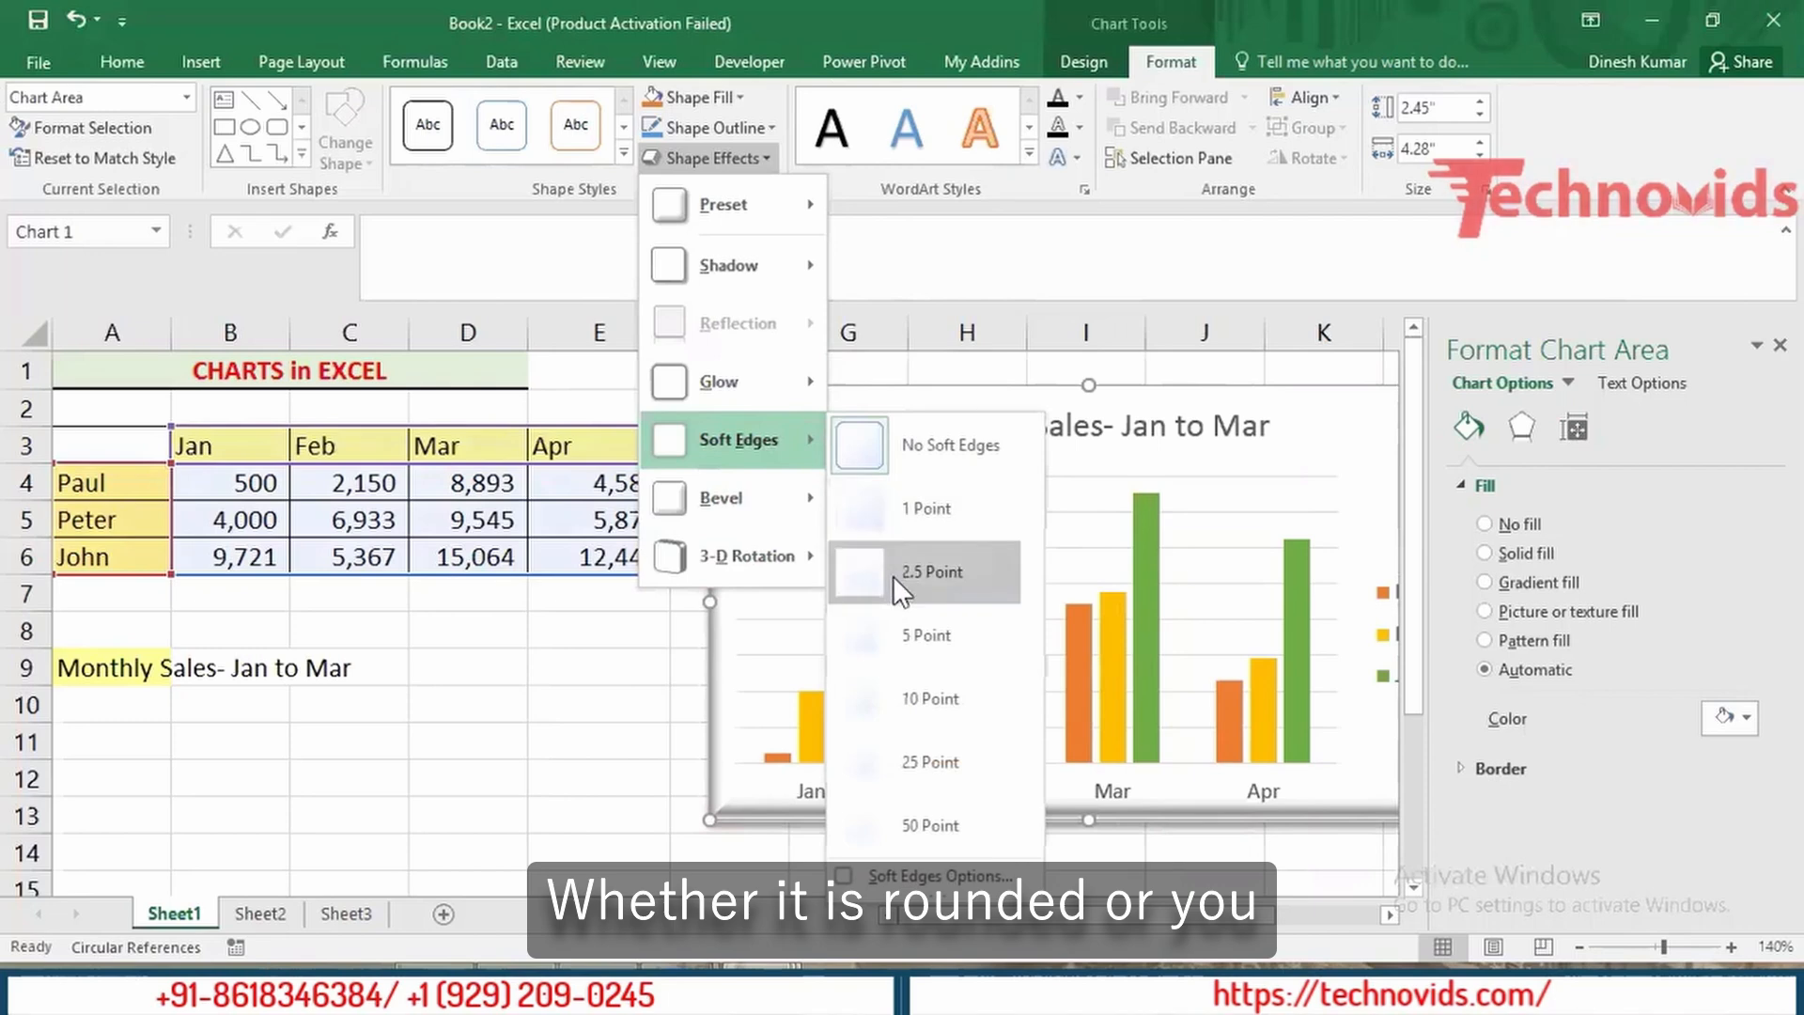
left_click(940, 577)
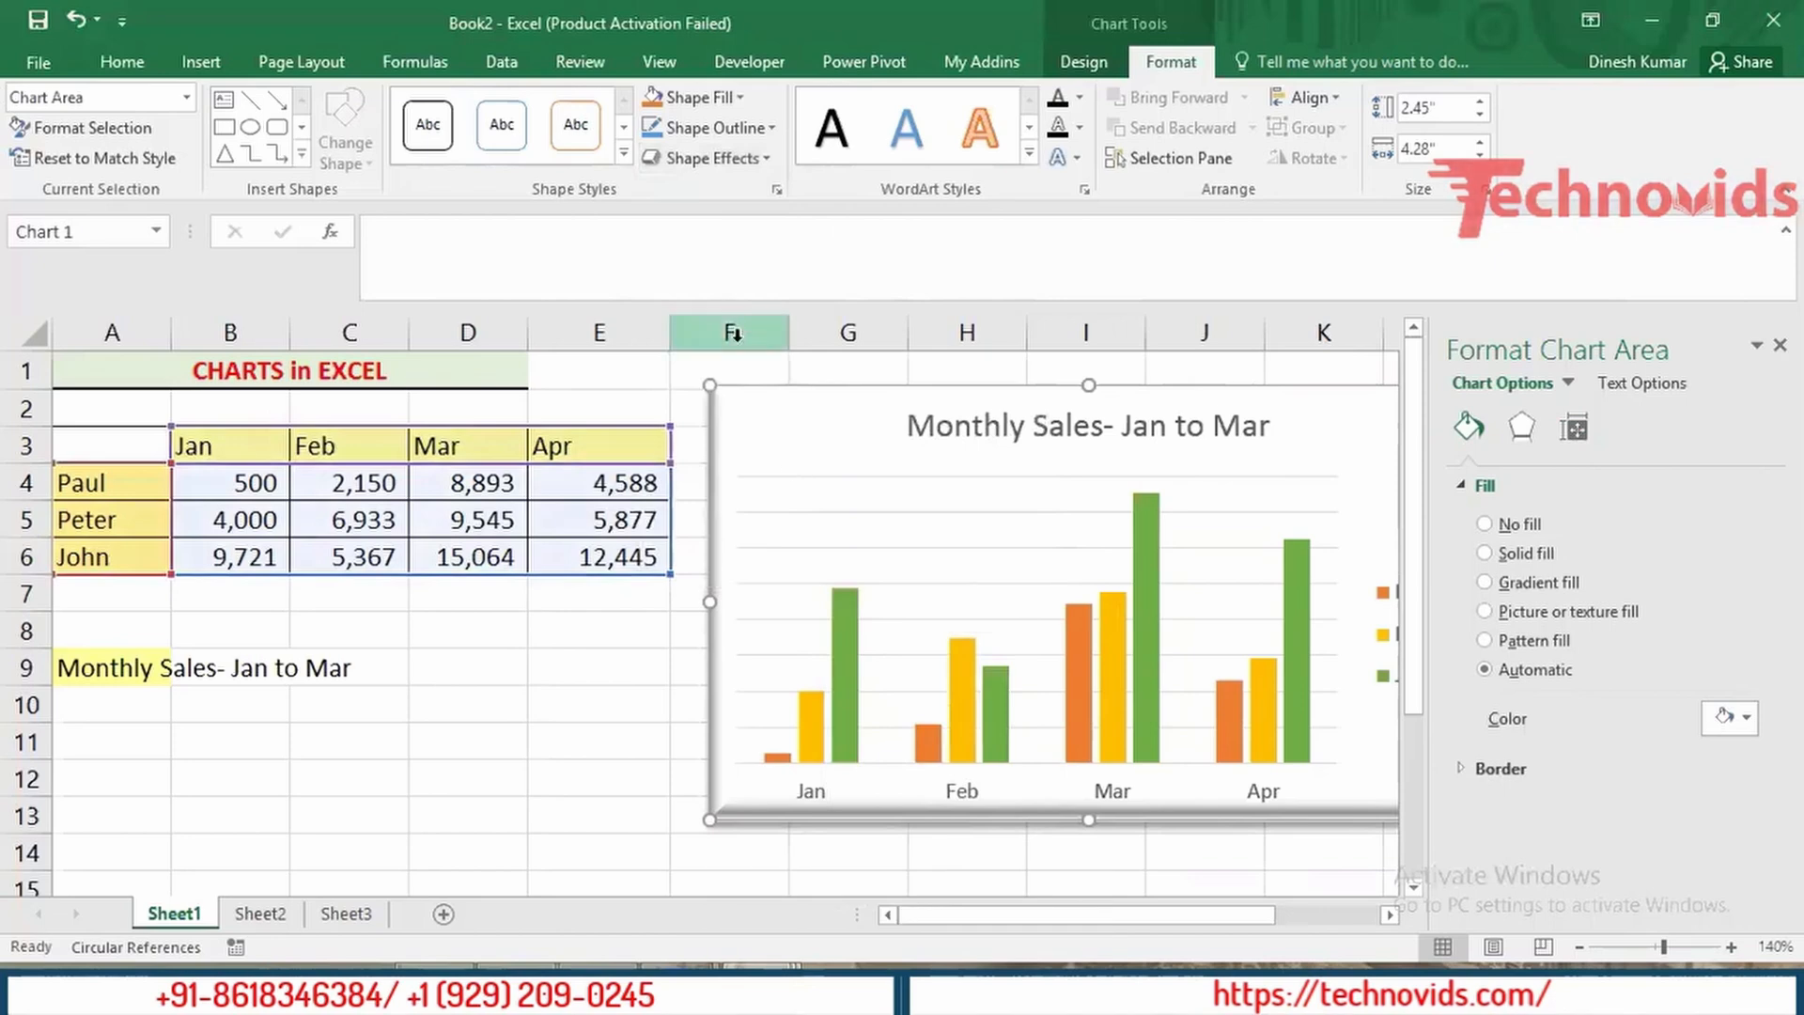
left_click(629, 718)
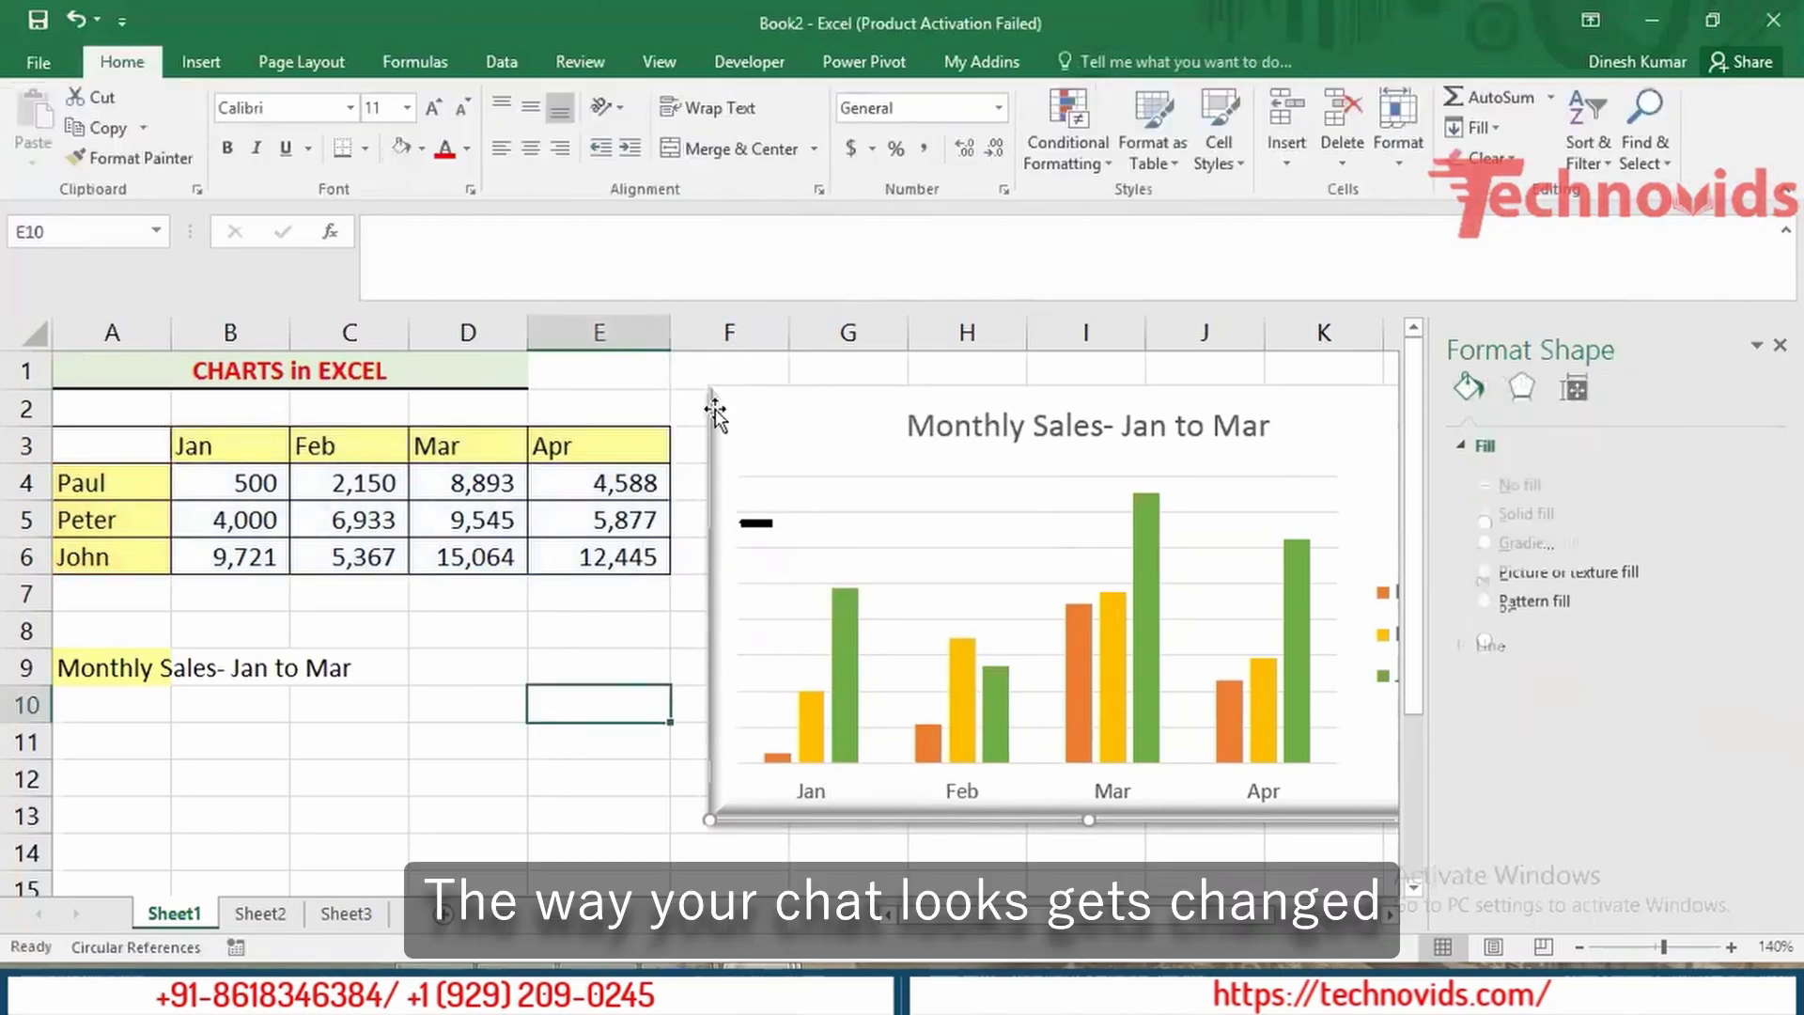
left_click(755, 411)
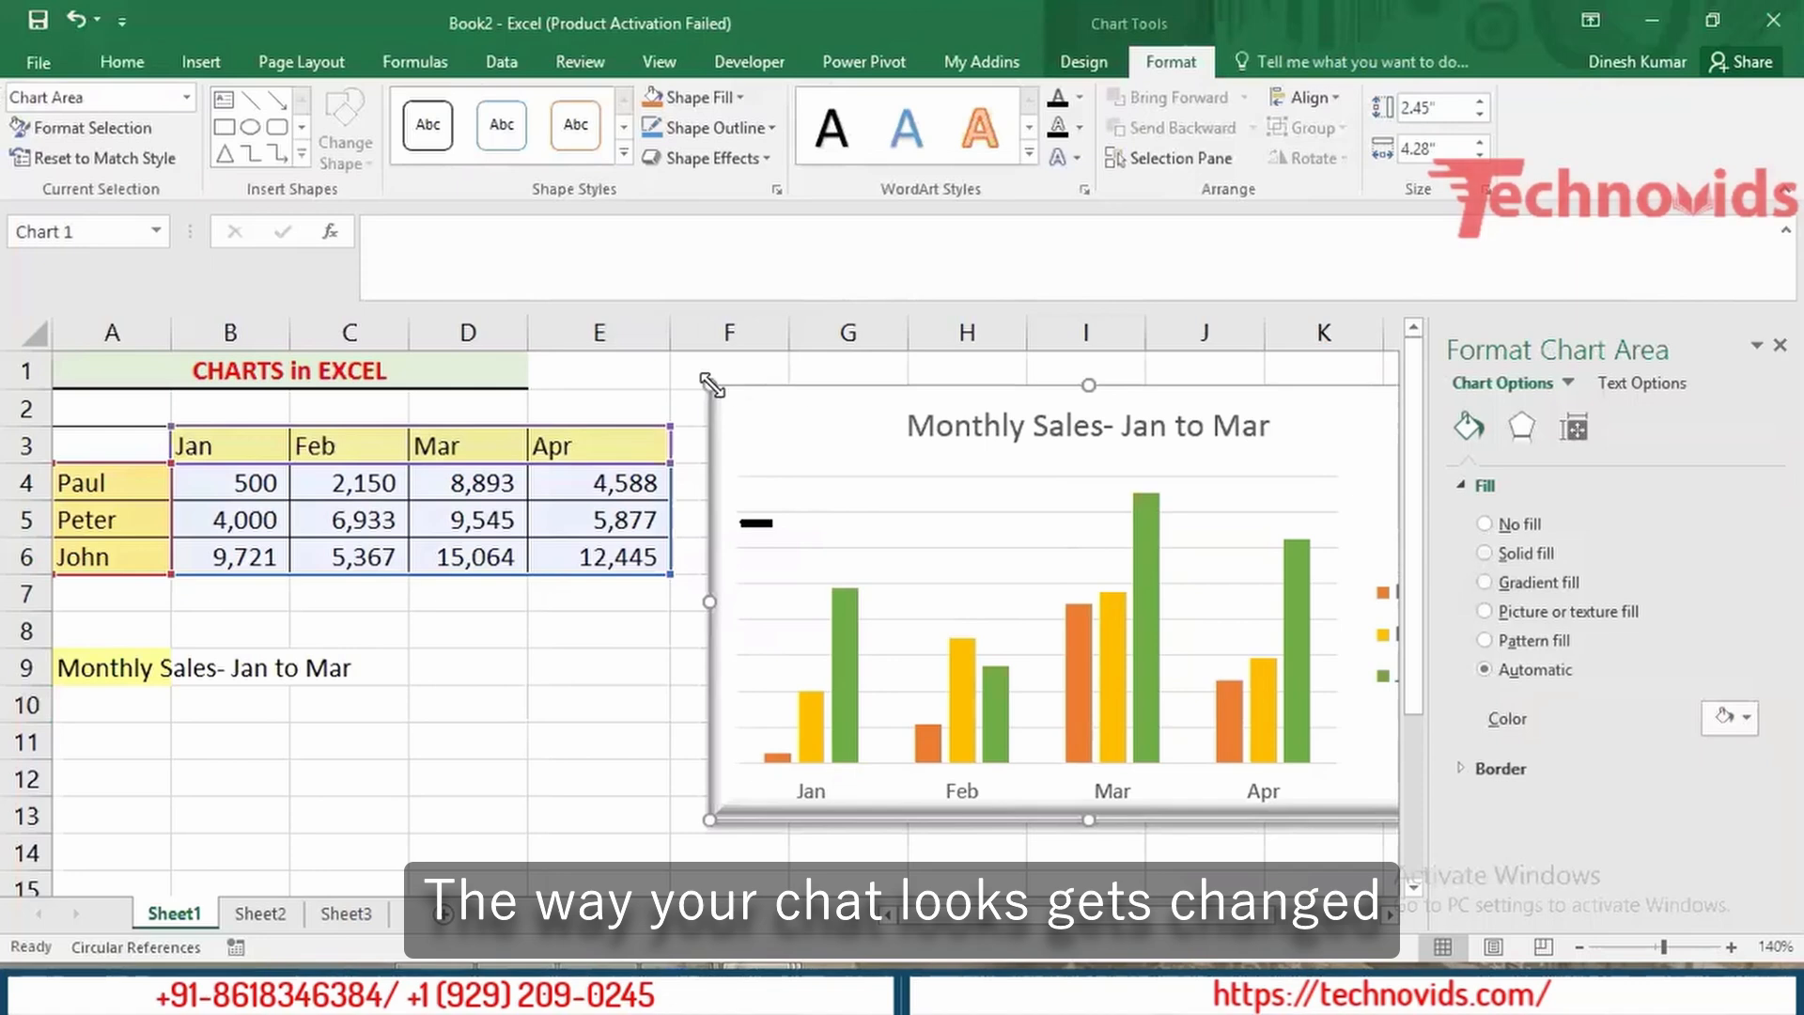
left_click_drag(709, 383, 694, 377)
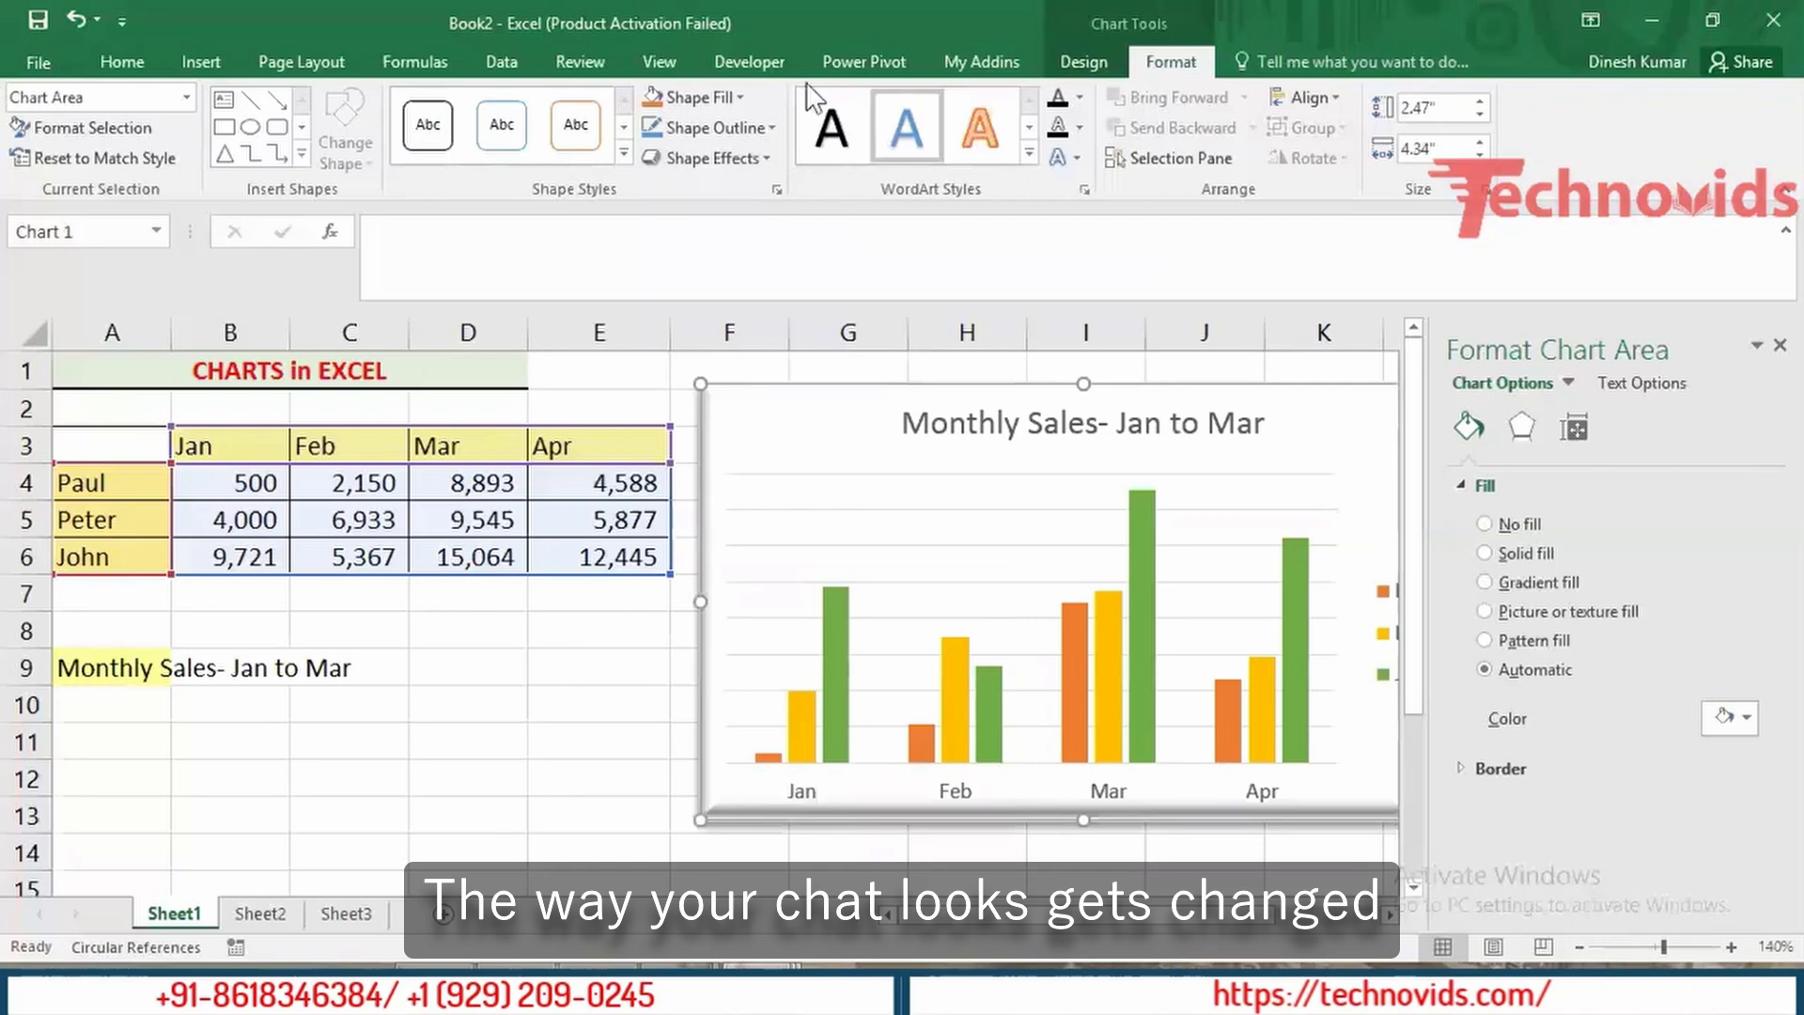
Step: Apply the third bevel style of the second row to the chart area and close the formatting options
left_click(707, 158)
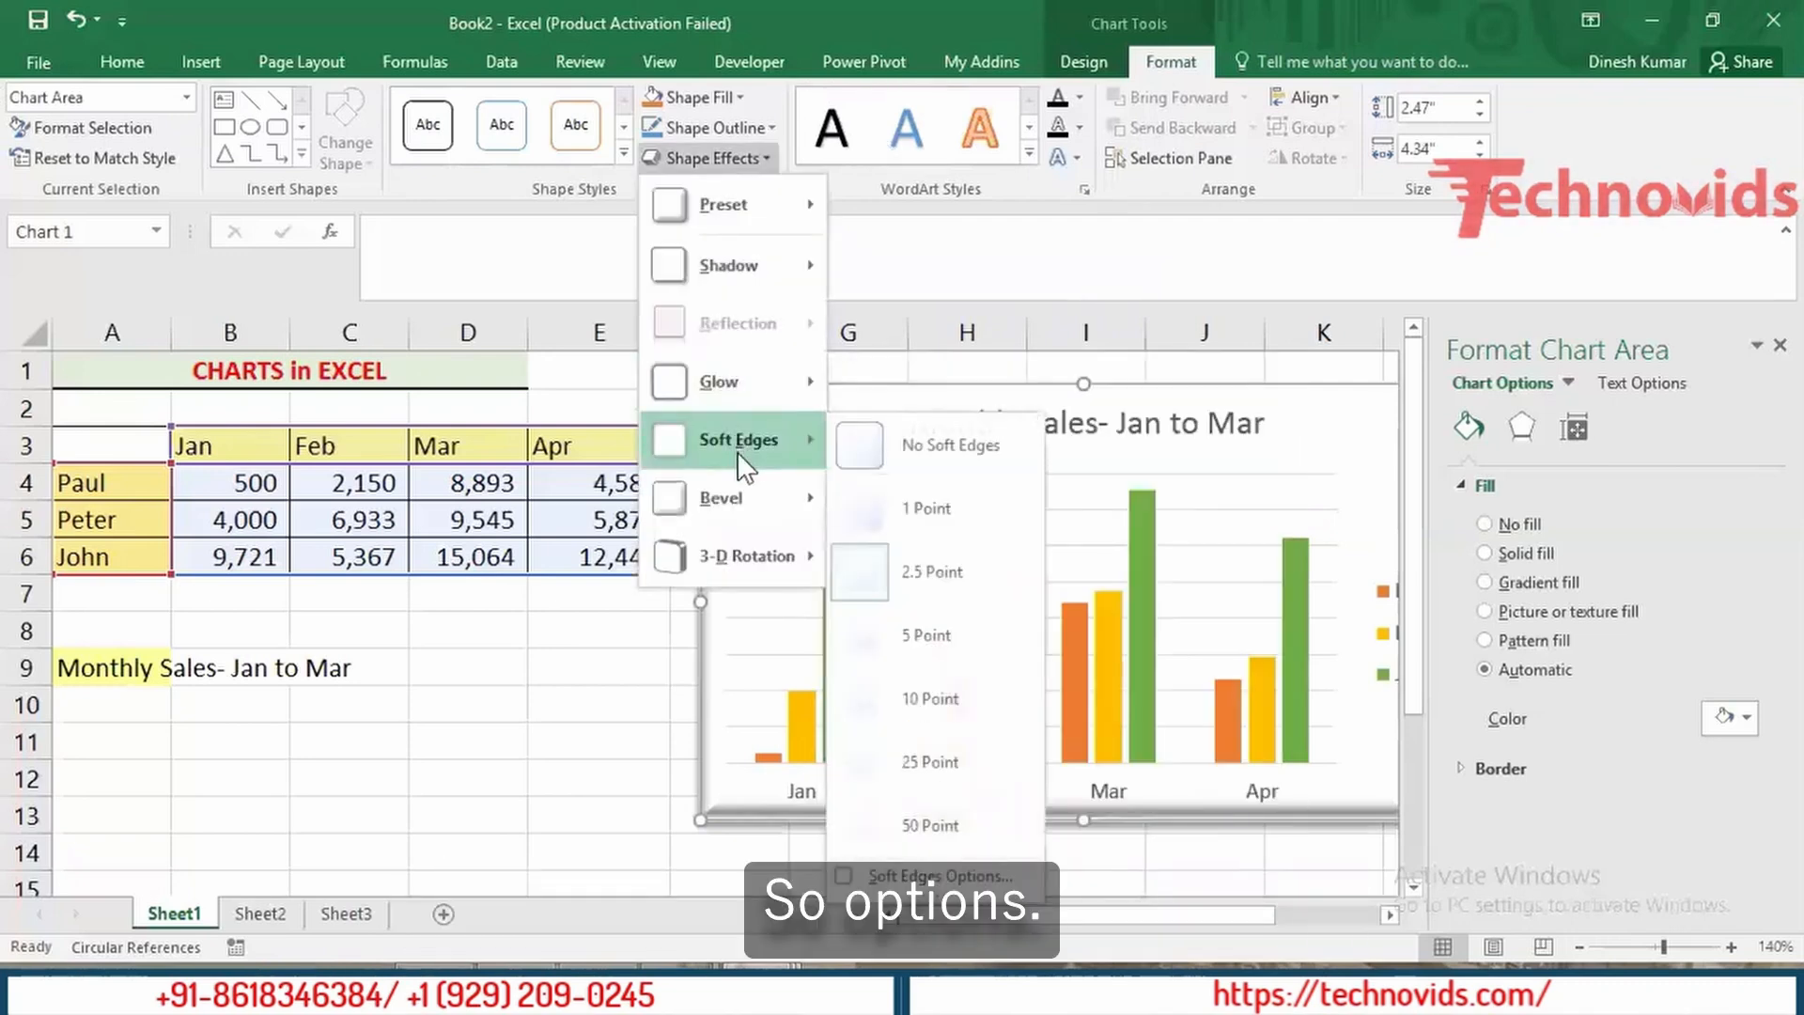
mouse_move(741, 500)
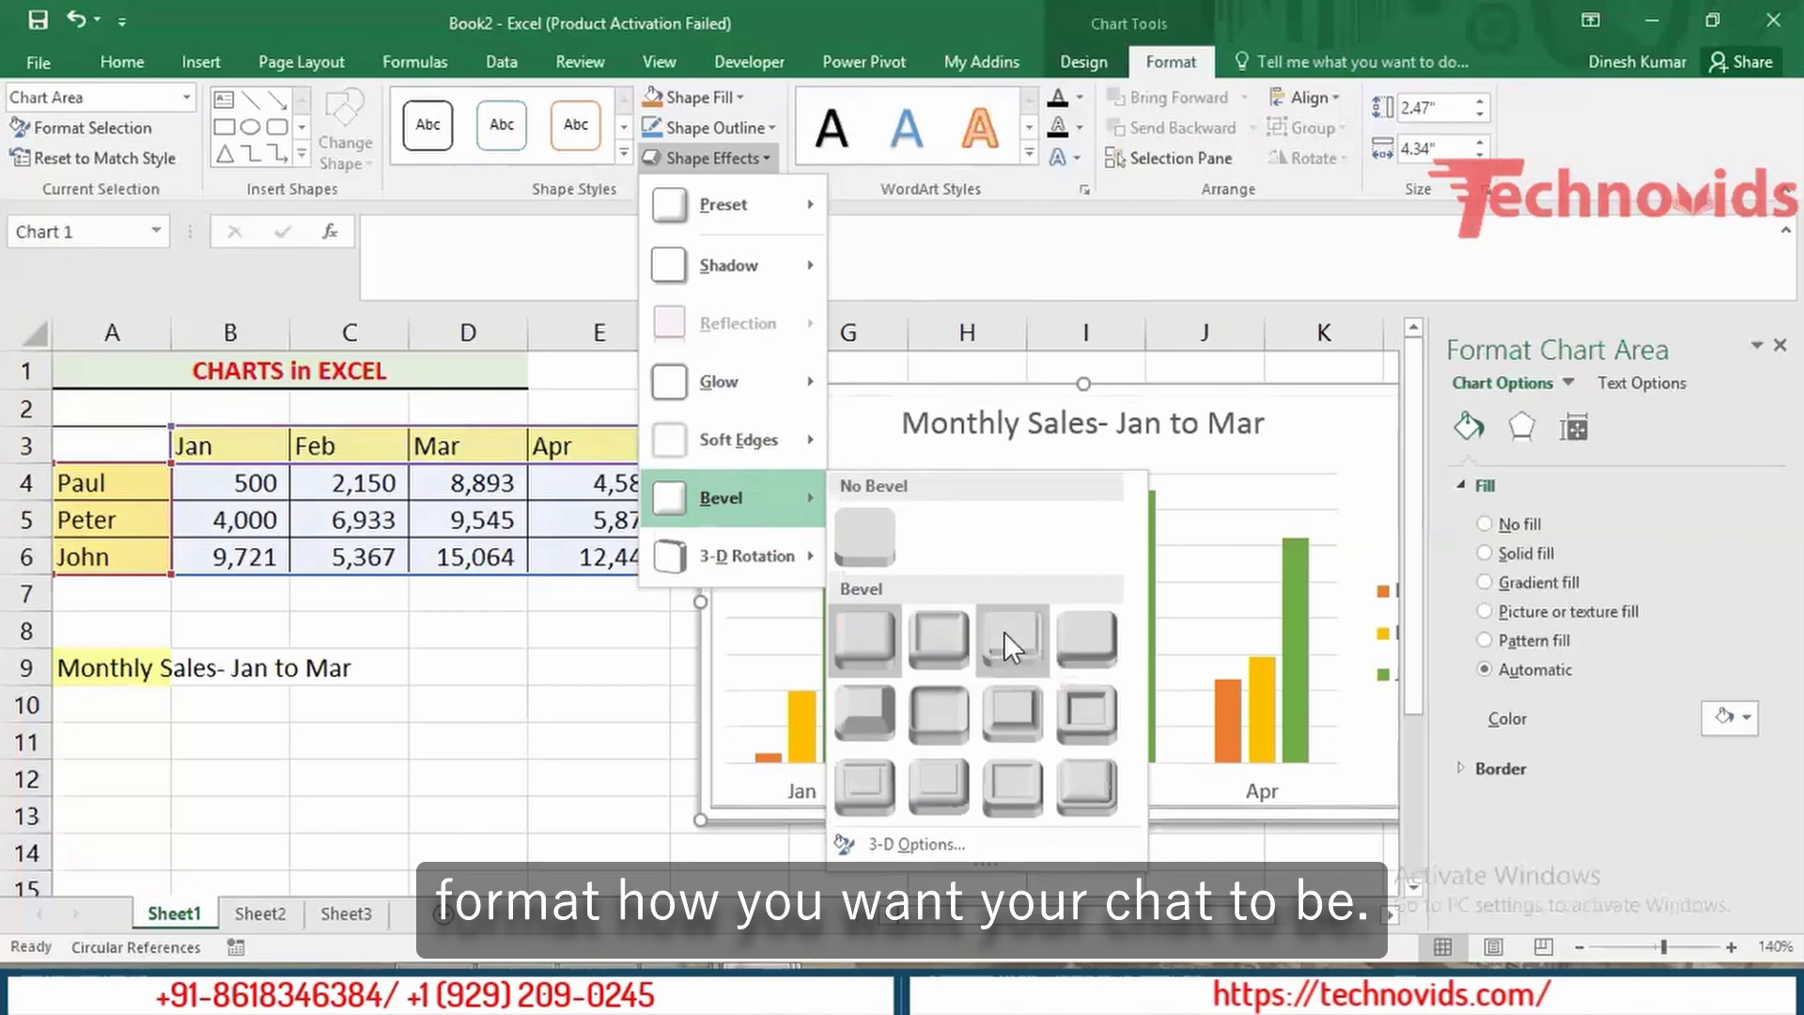
left_click(1020, 705)
left_click(596, 740)
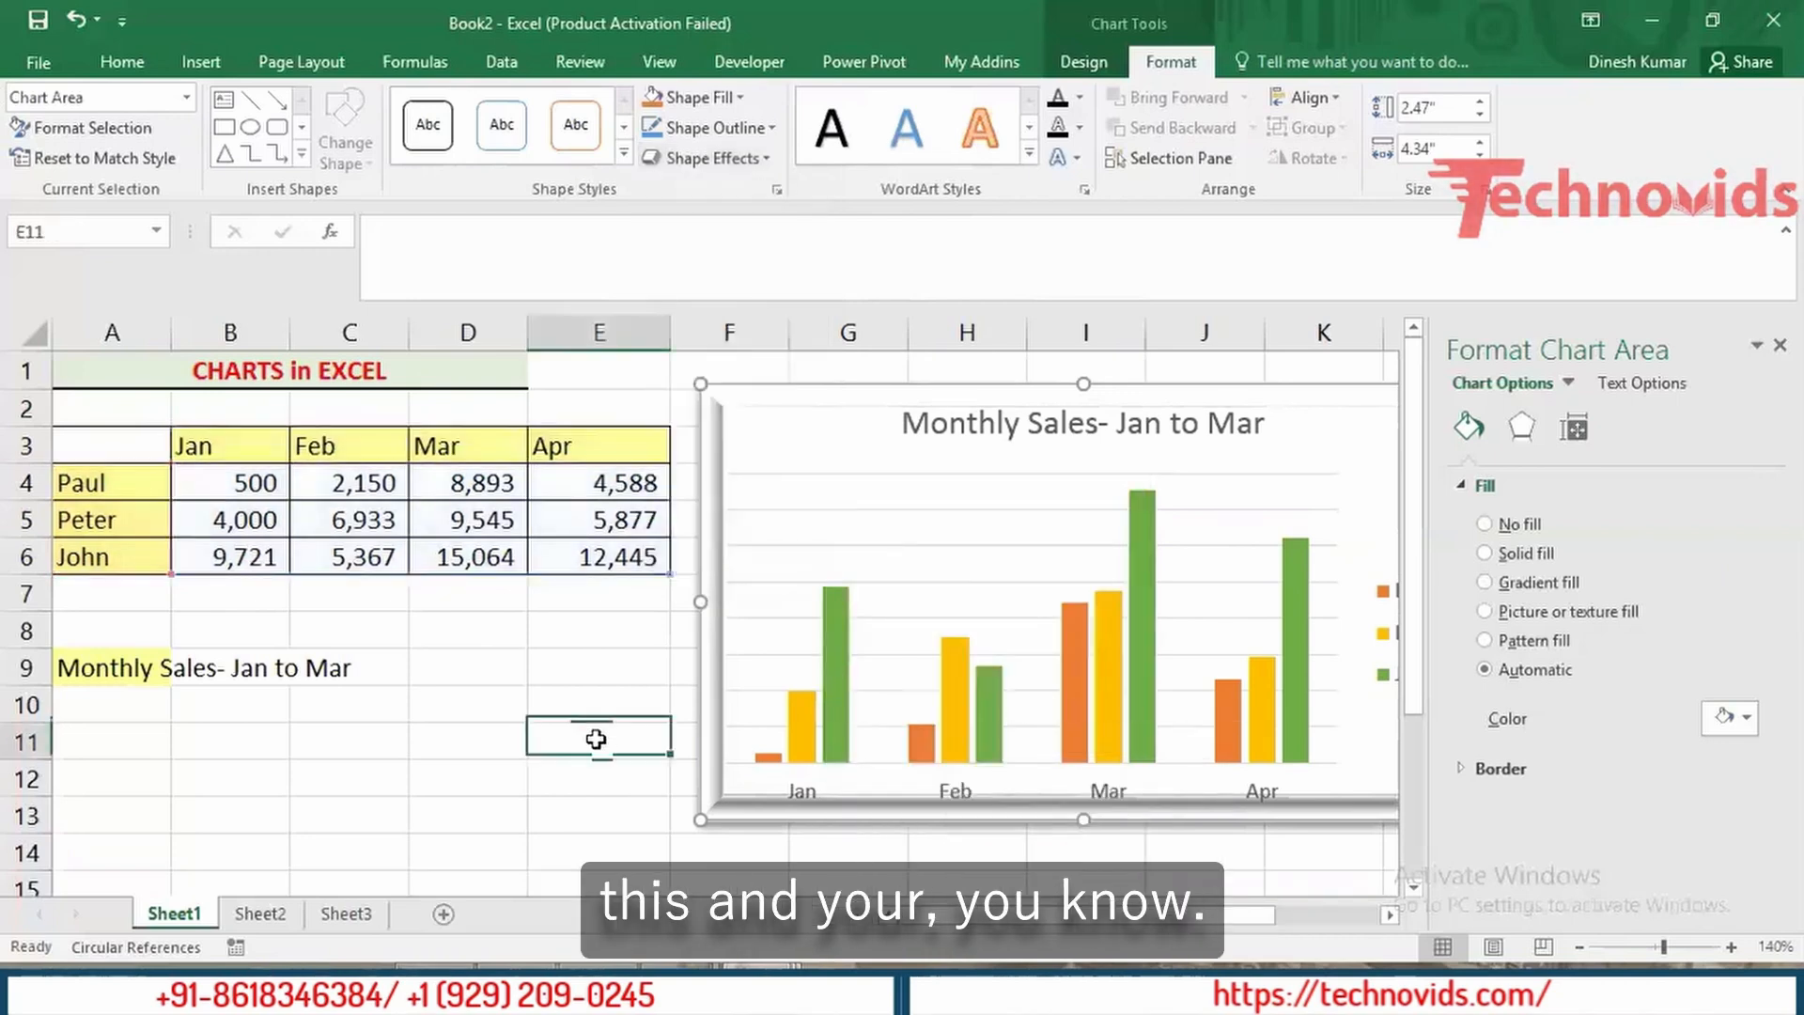
mouse_move(805, 725)
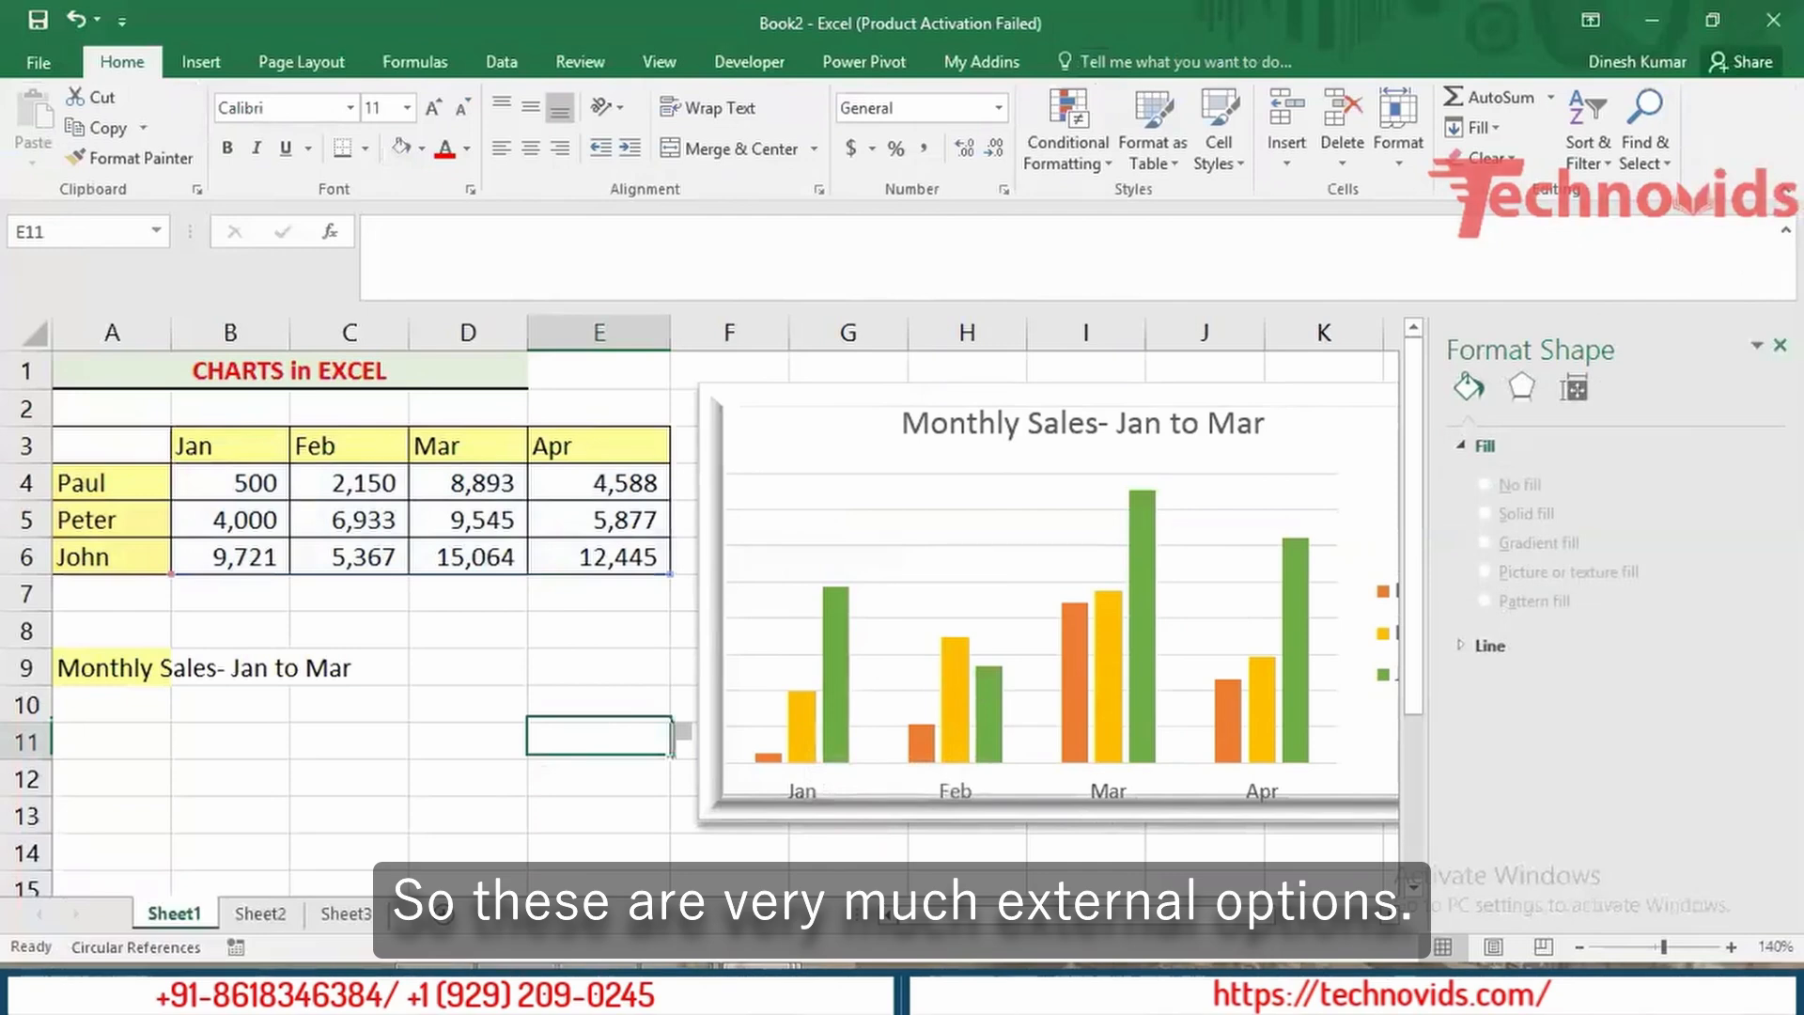
left_click(1779, 345)
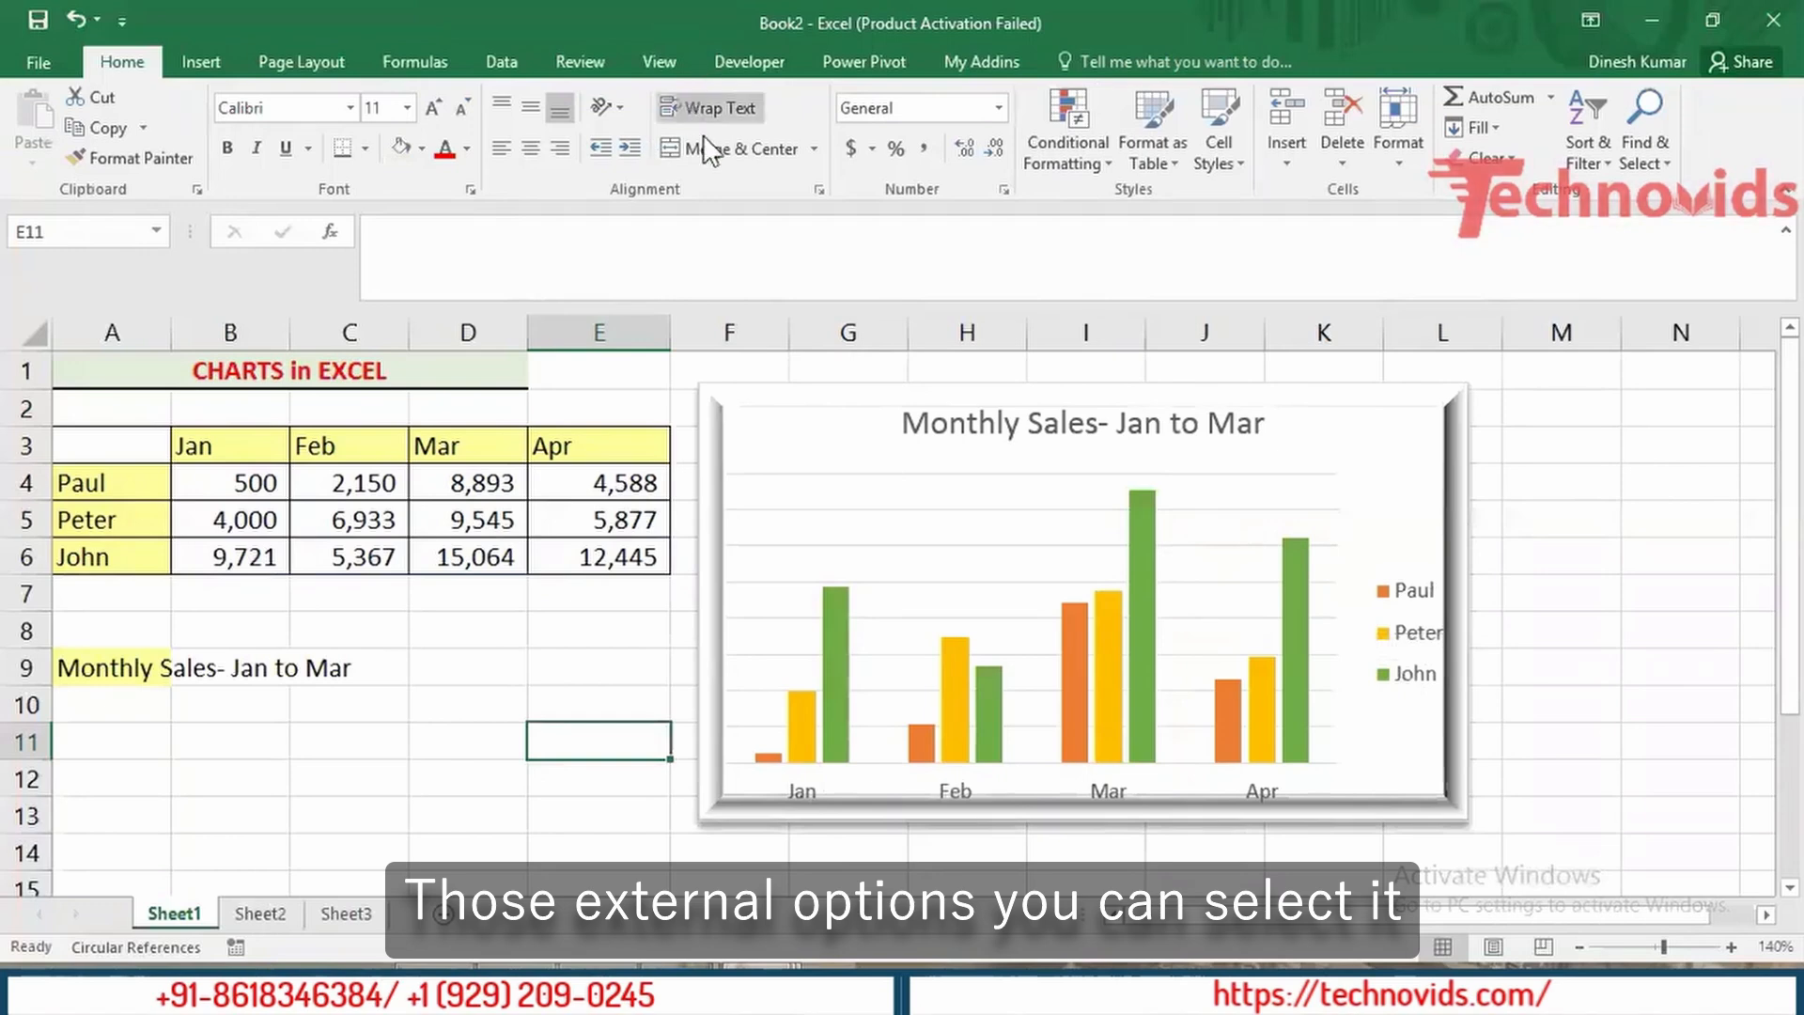
Step: Look through the parallel and perspective 3-D rotation shape effects available for the chart area
left_click(830, 411)
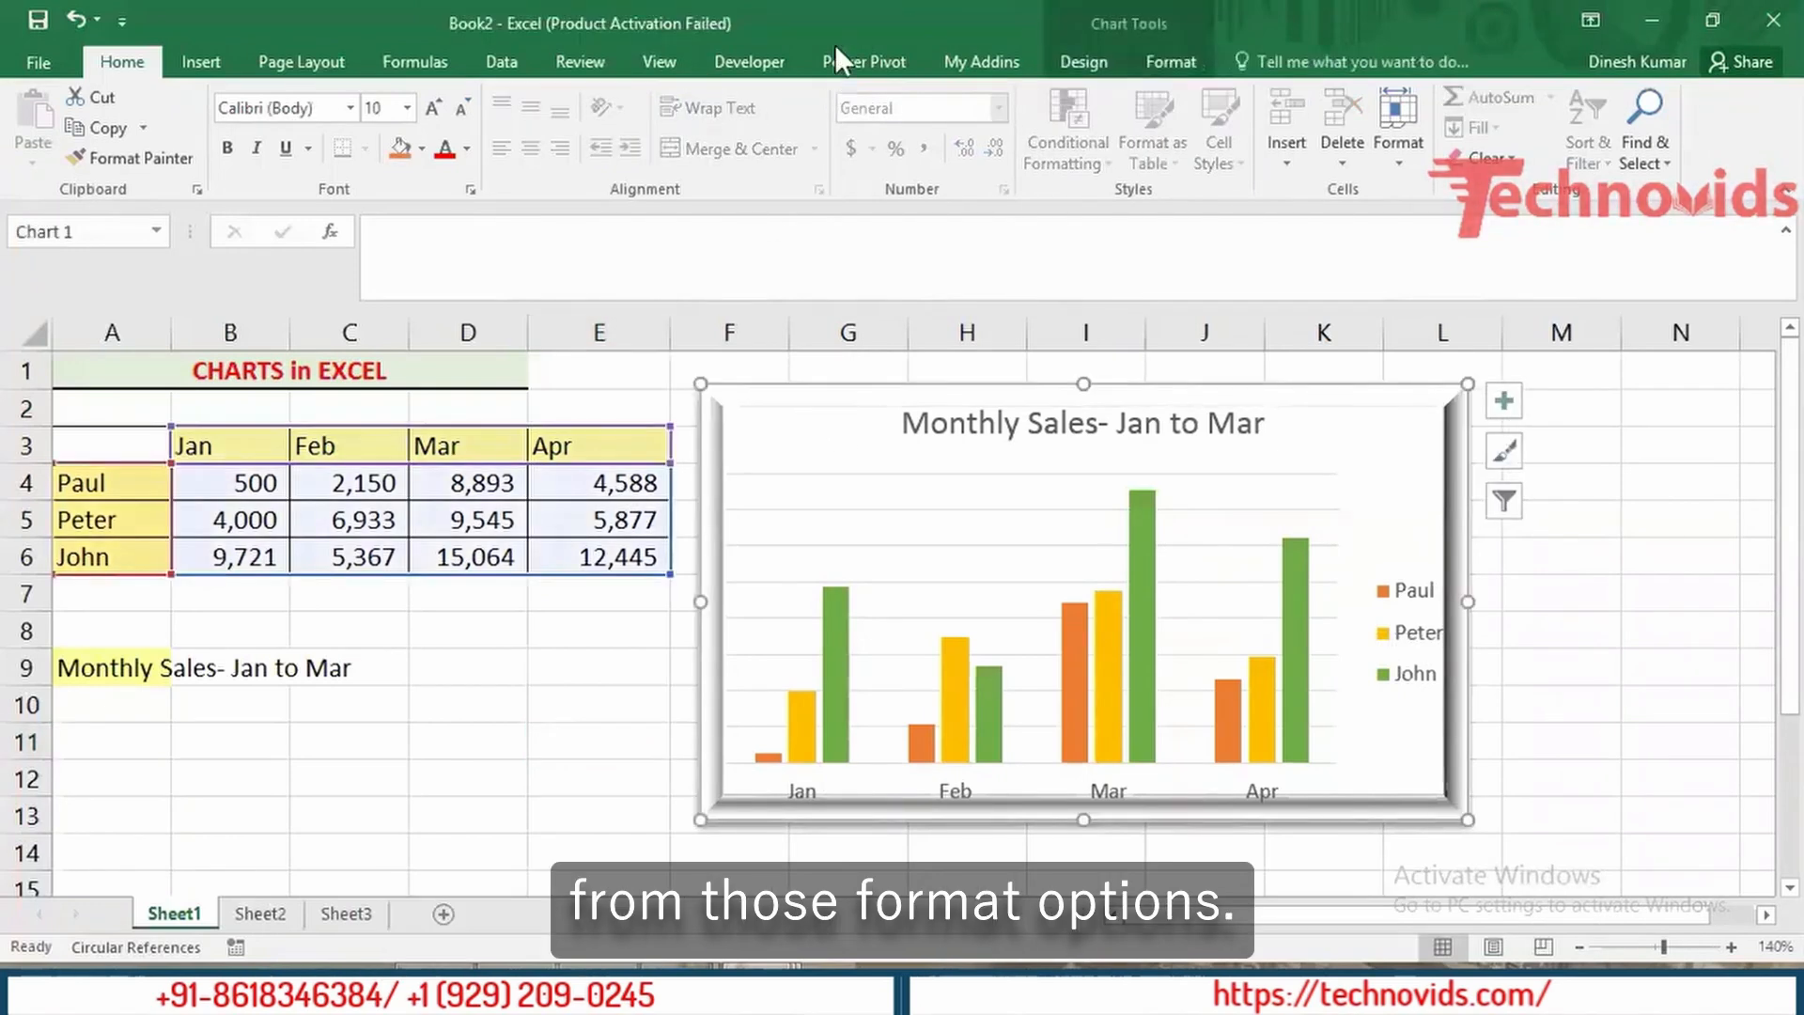
left_click(1174, 62)
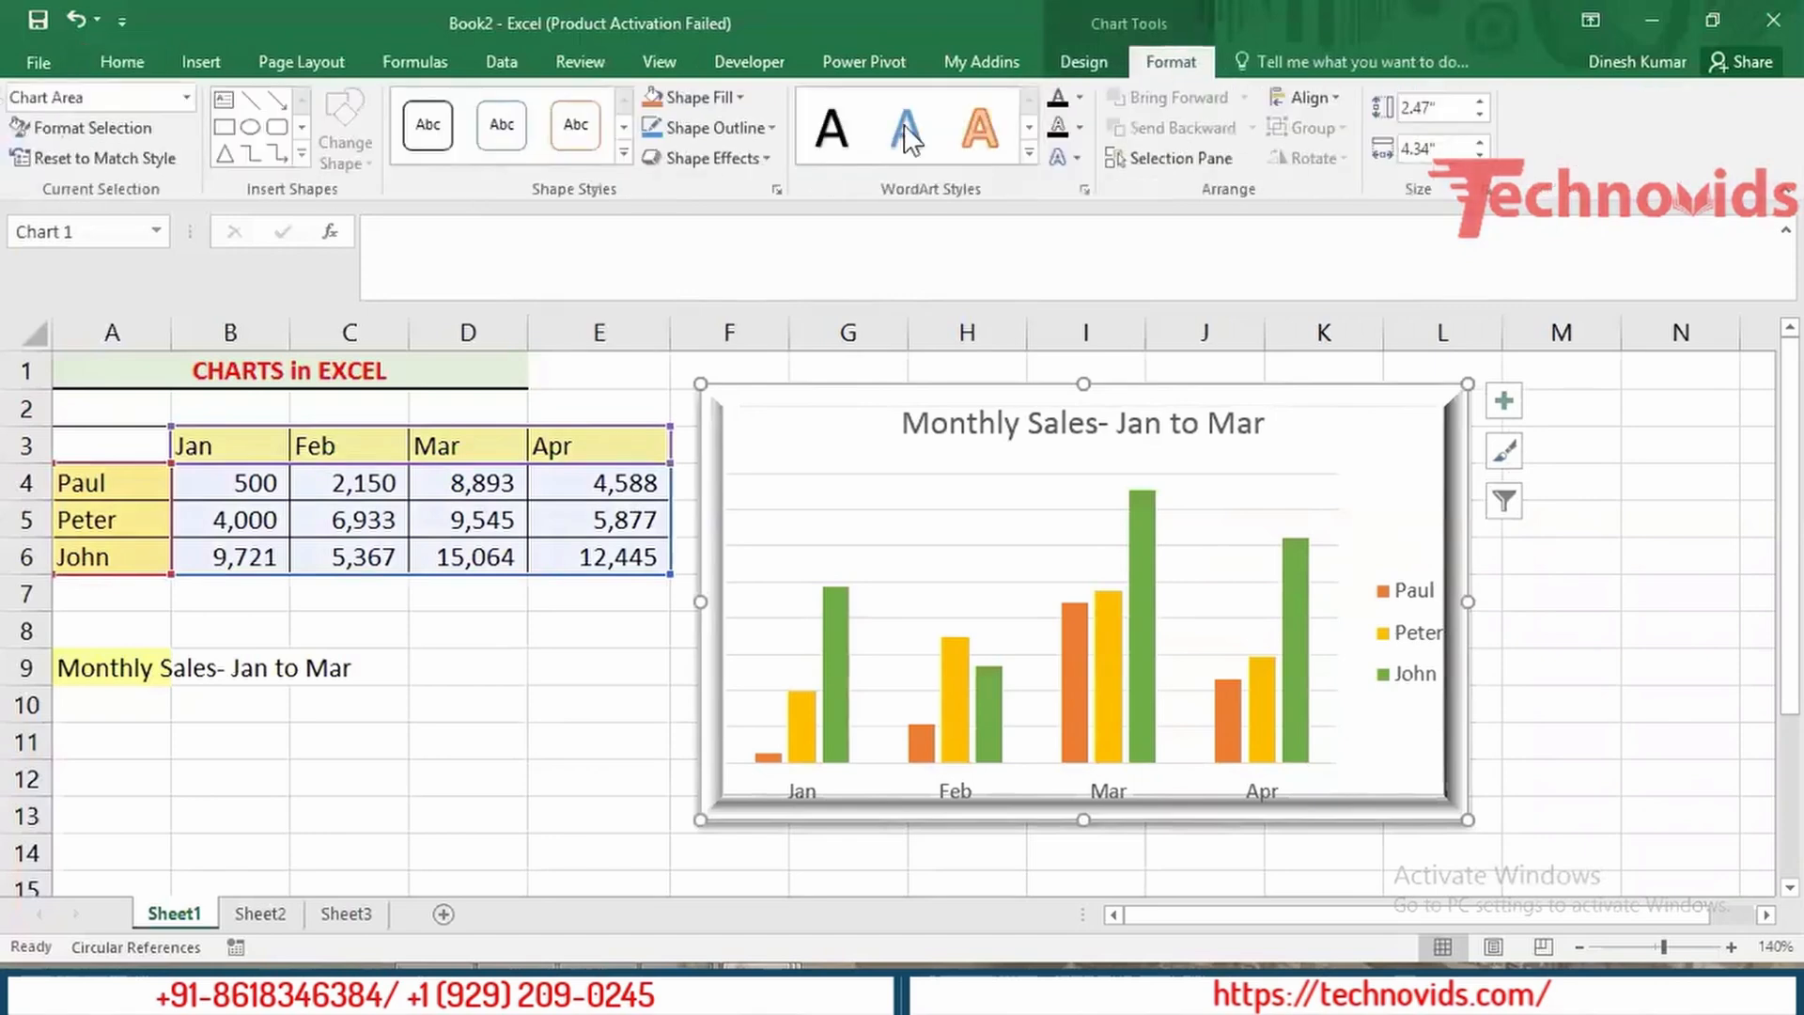
left_click(765, 155)
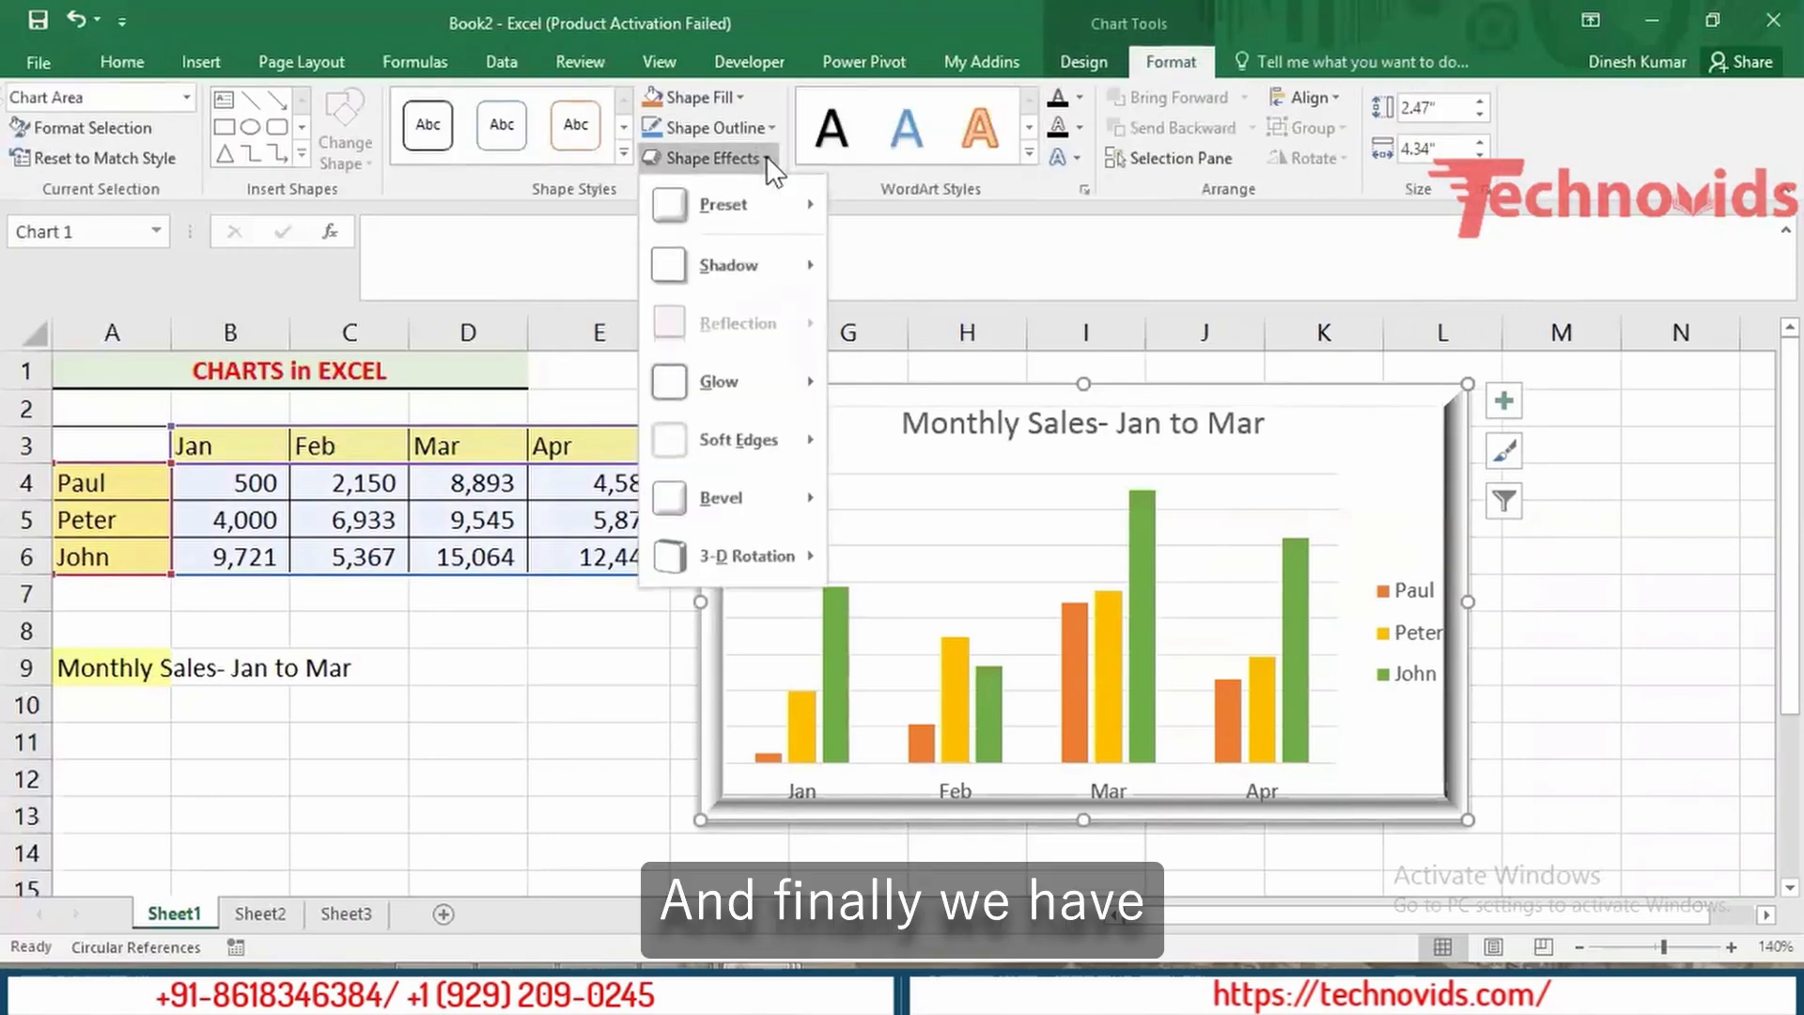
mouse_move(766, 560)
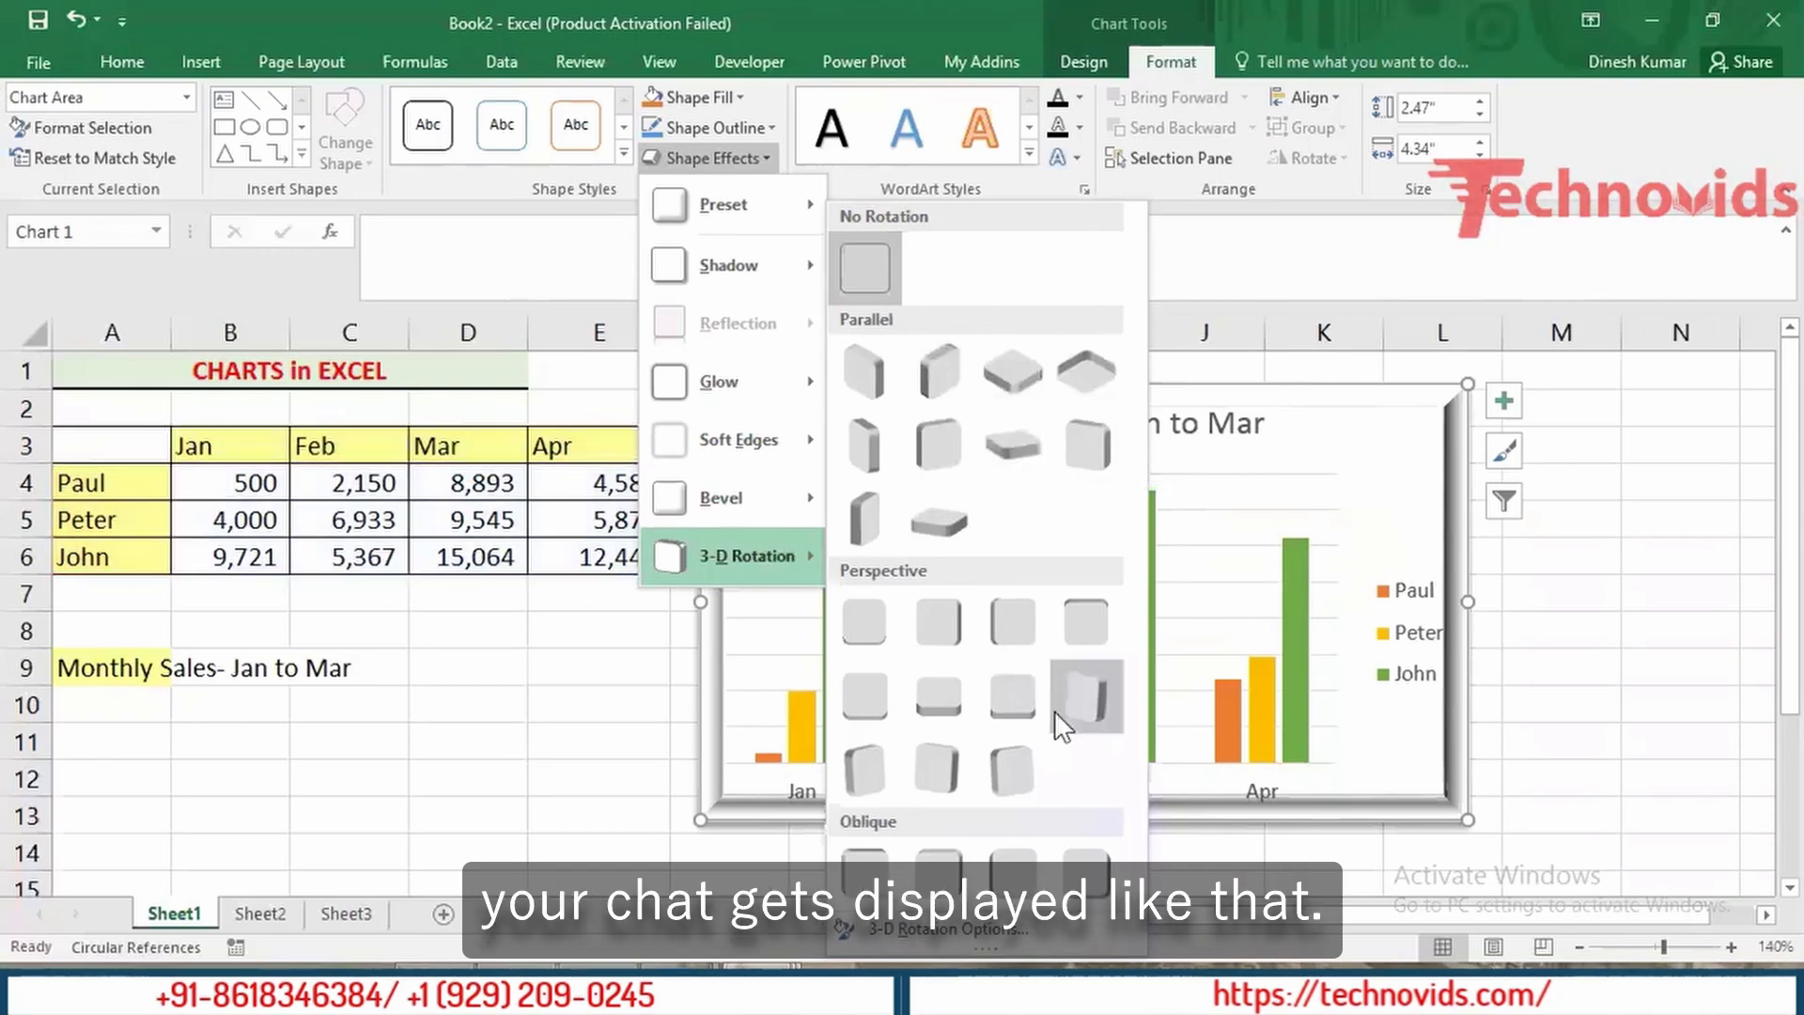
left_click(955, 690)
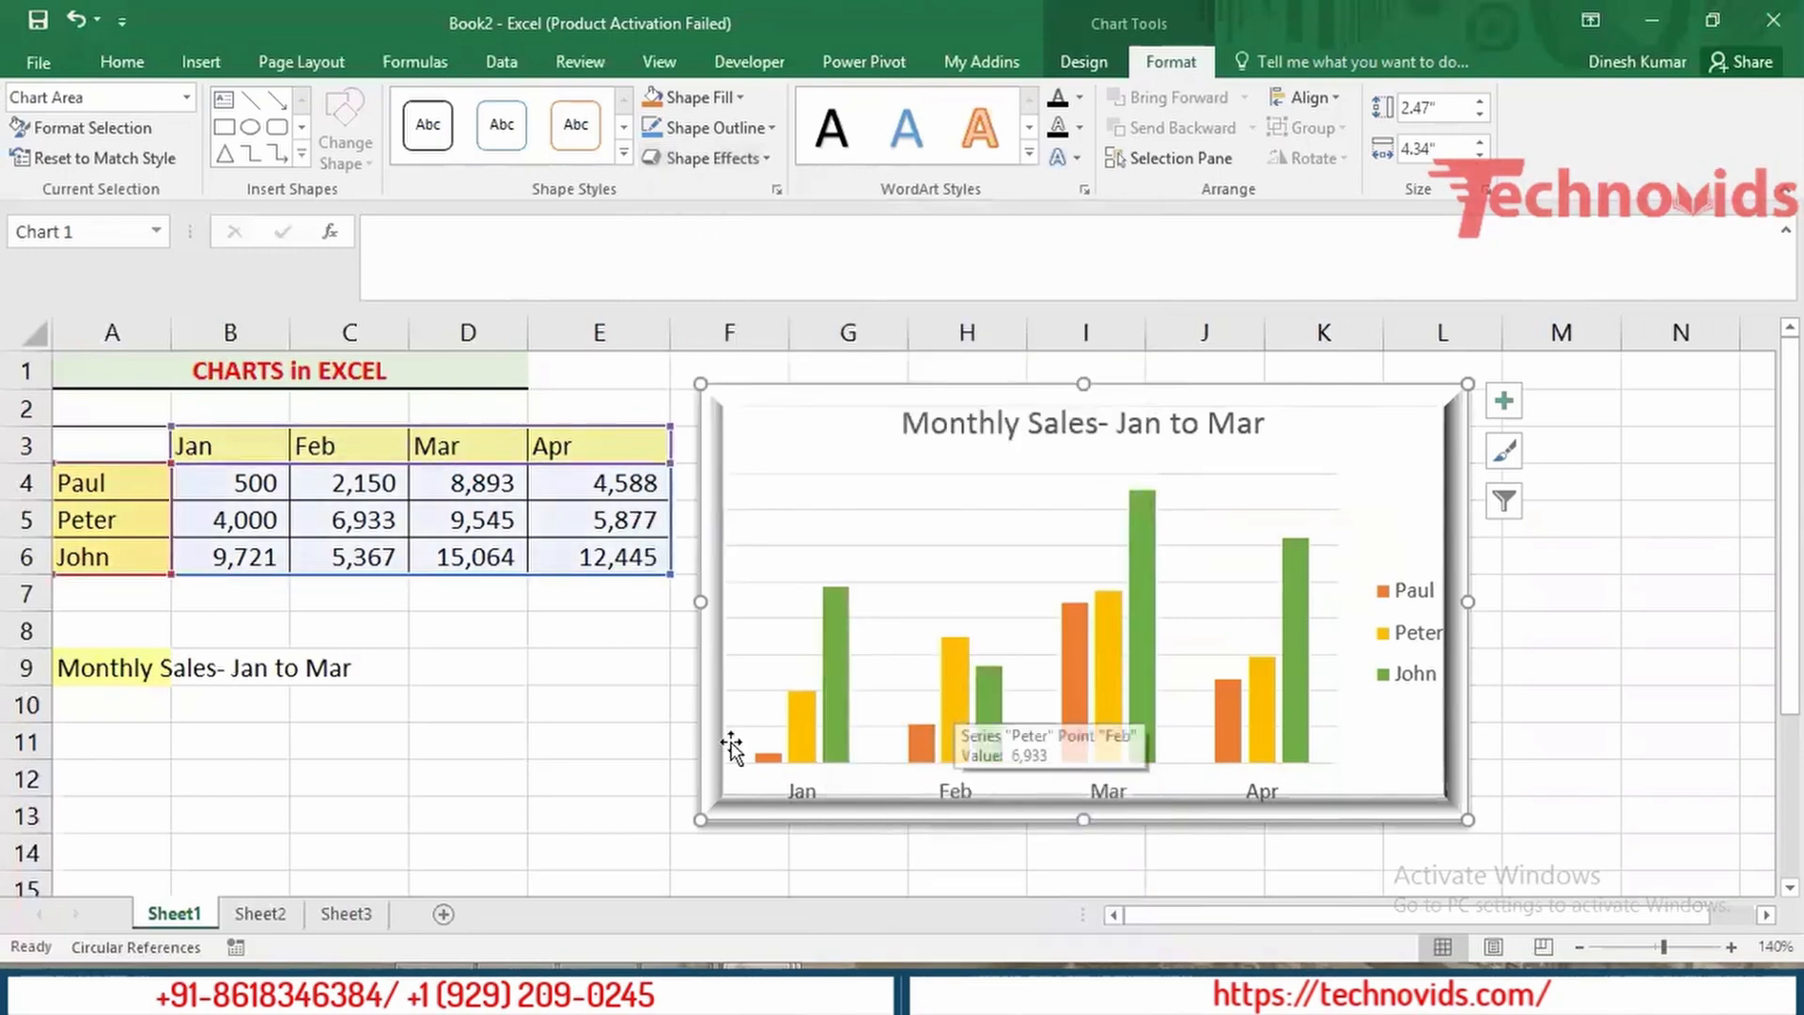
left_click(632, 765)
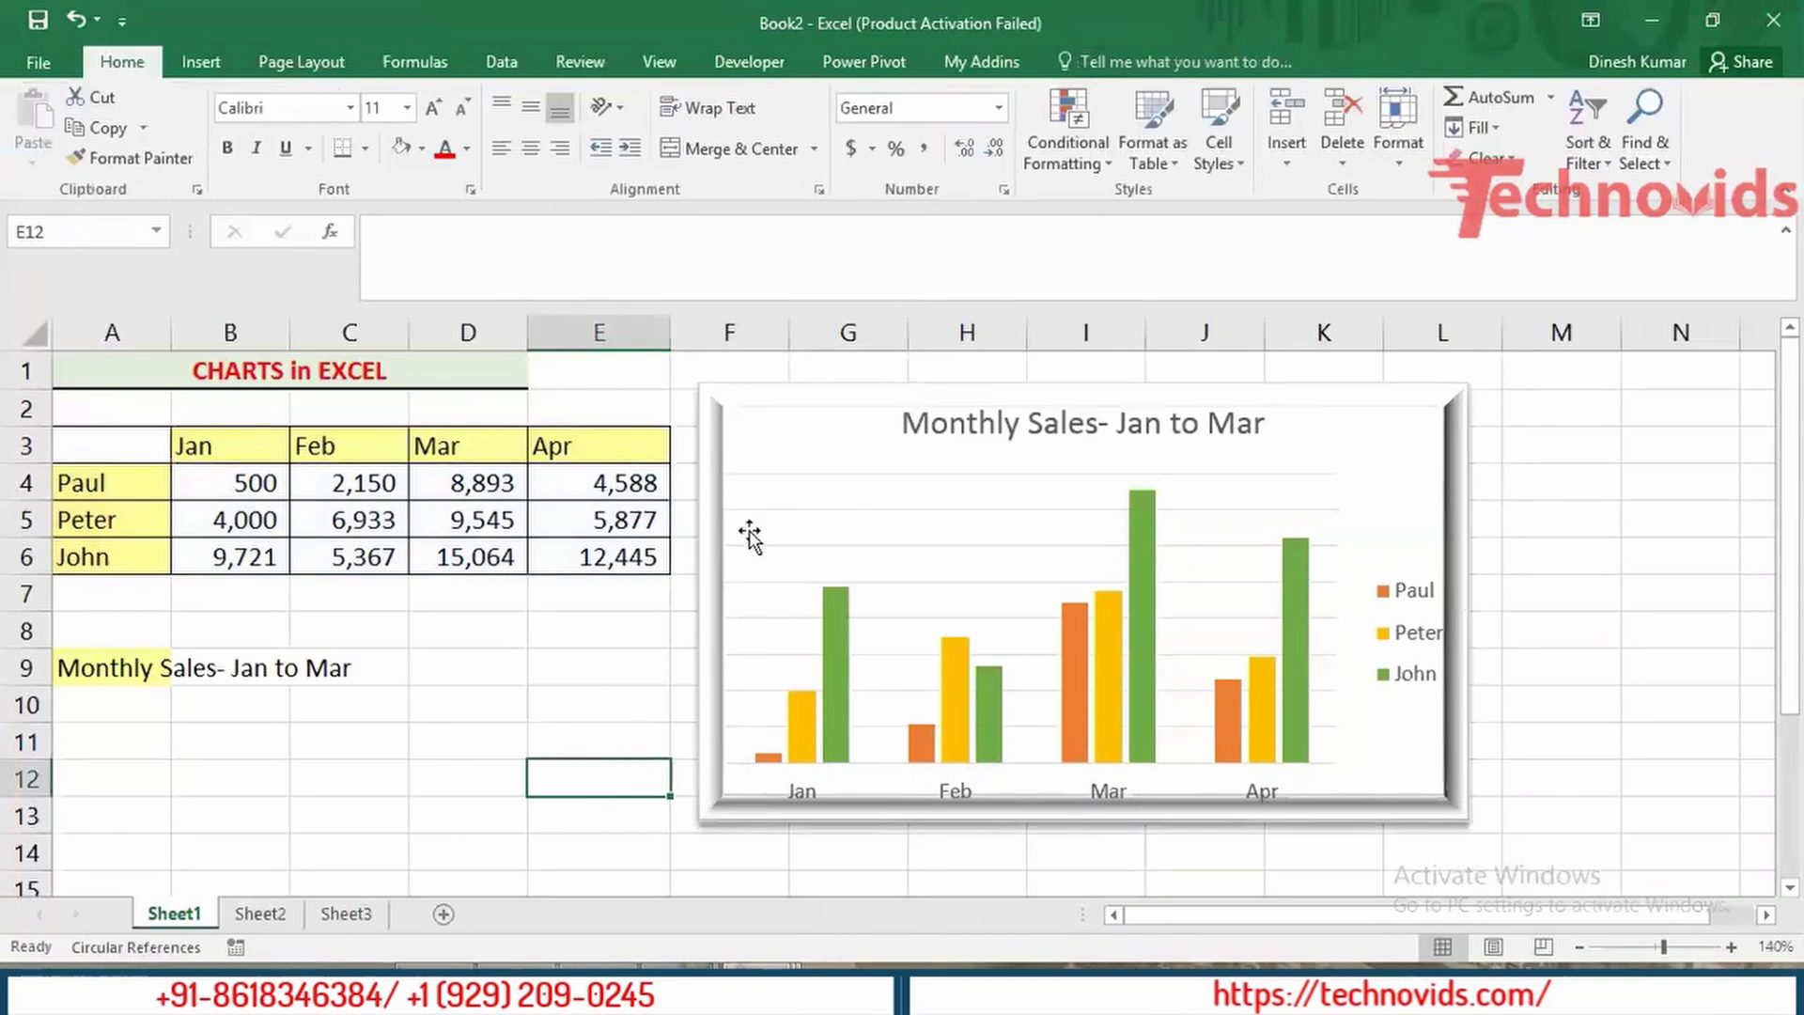
Step: Delete the major horizontal gridlines from the Monthly Sales chart
left_click(794, 480)
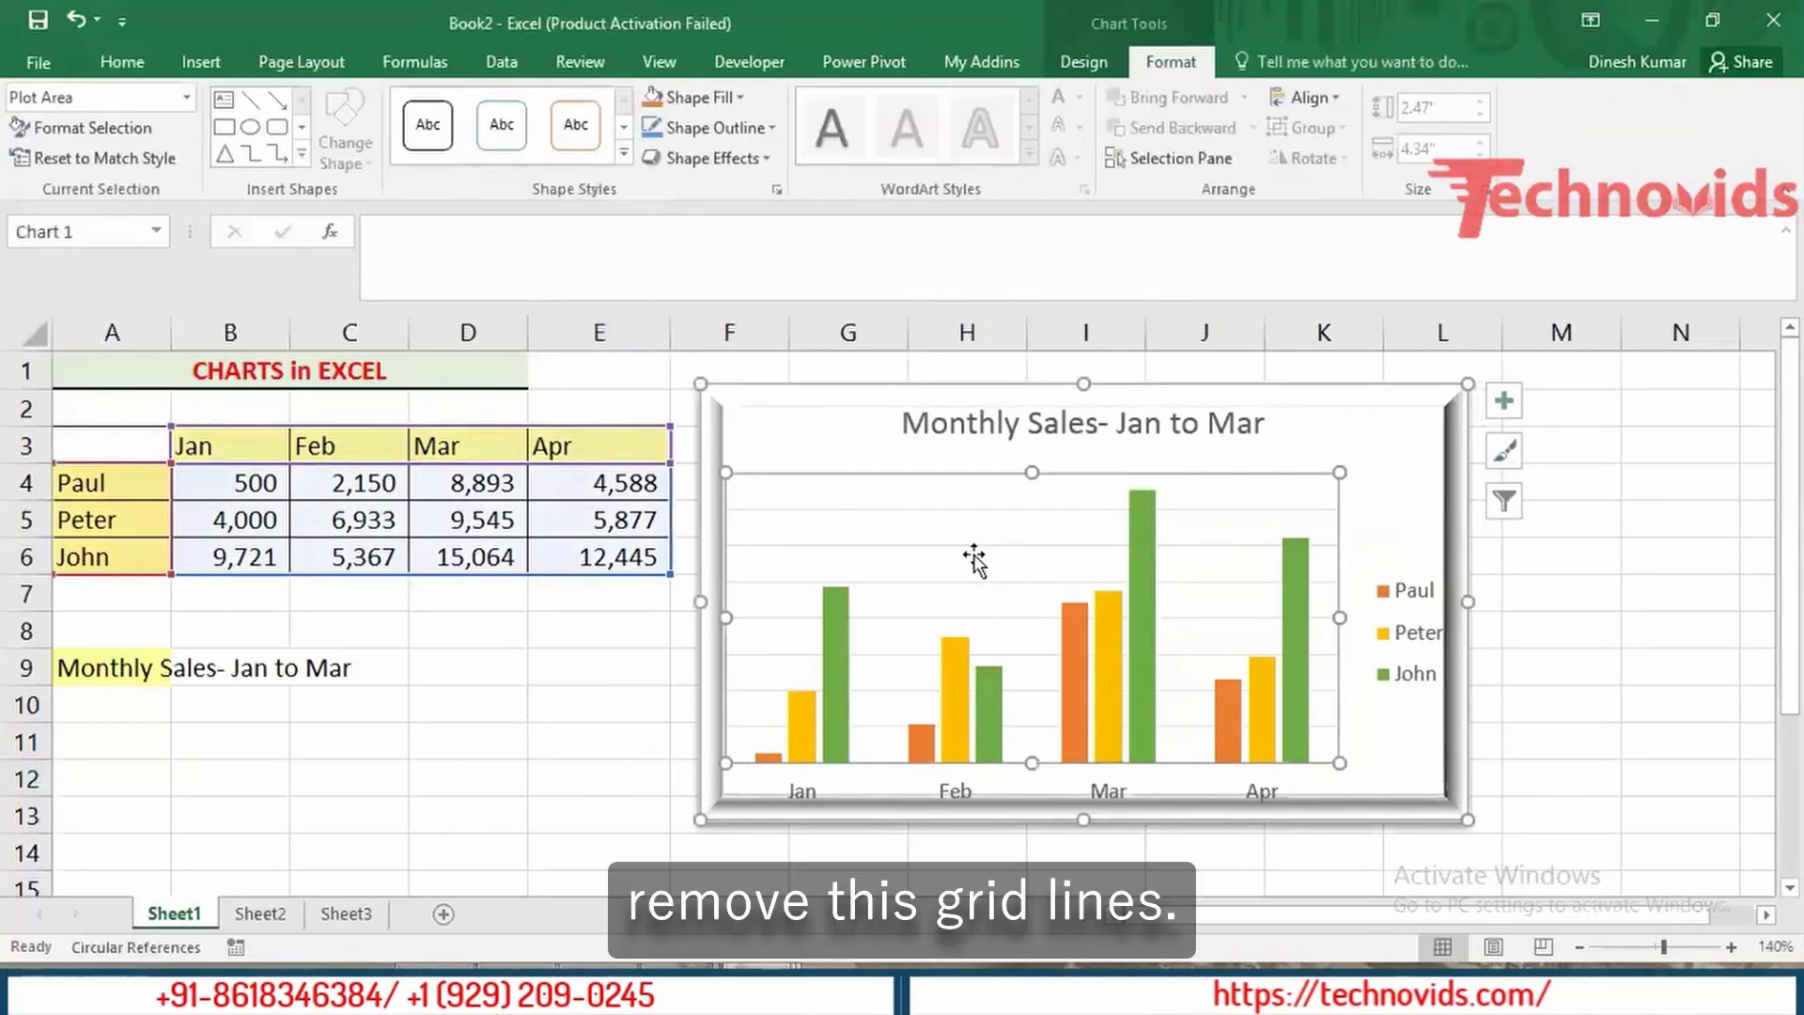
left_click(1207, 509)
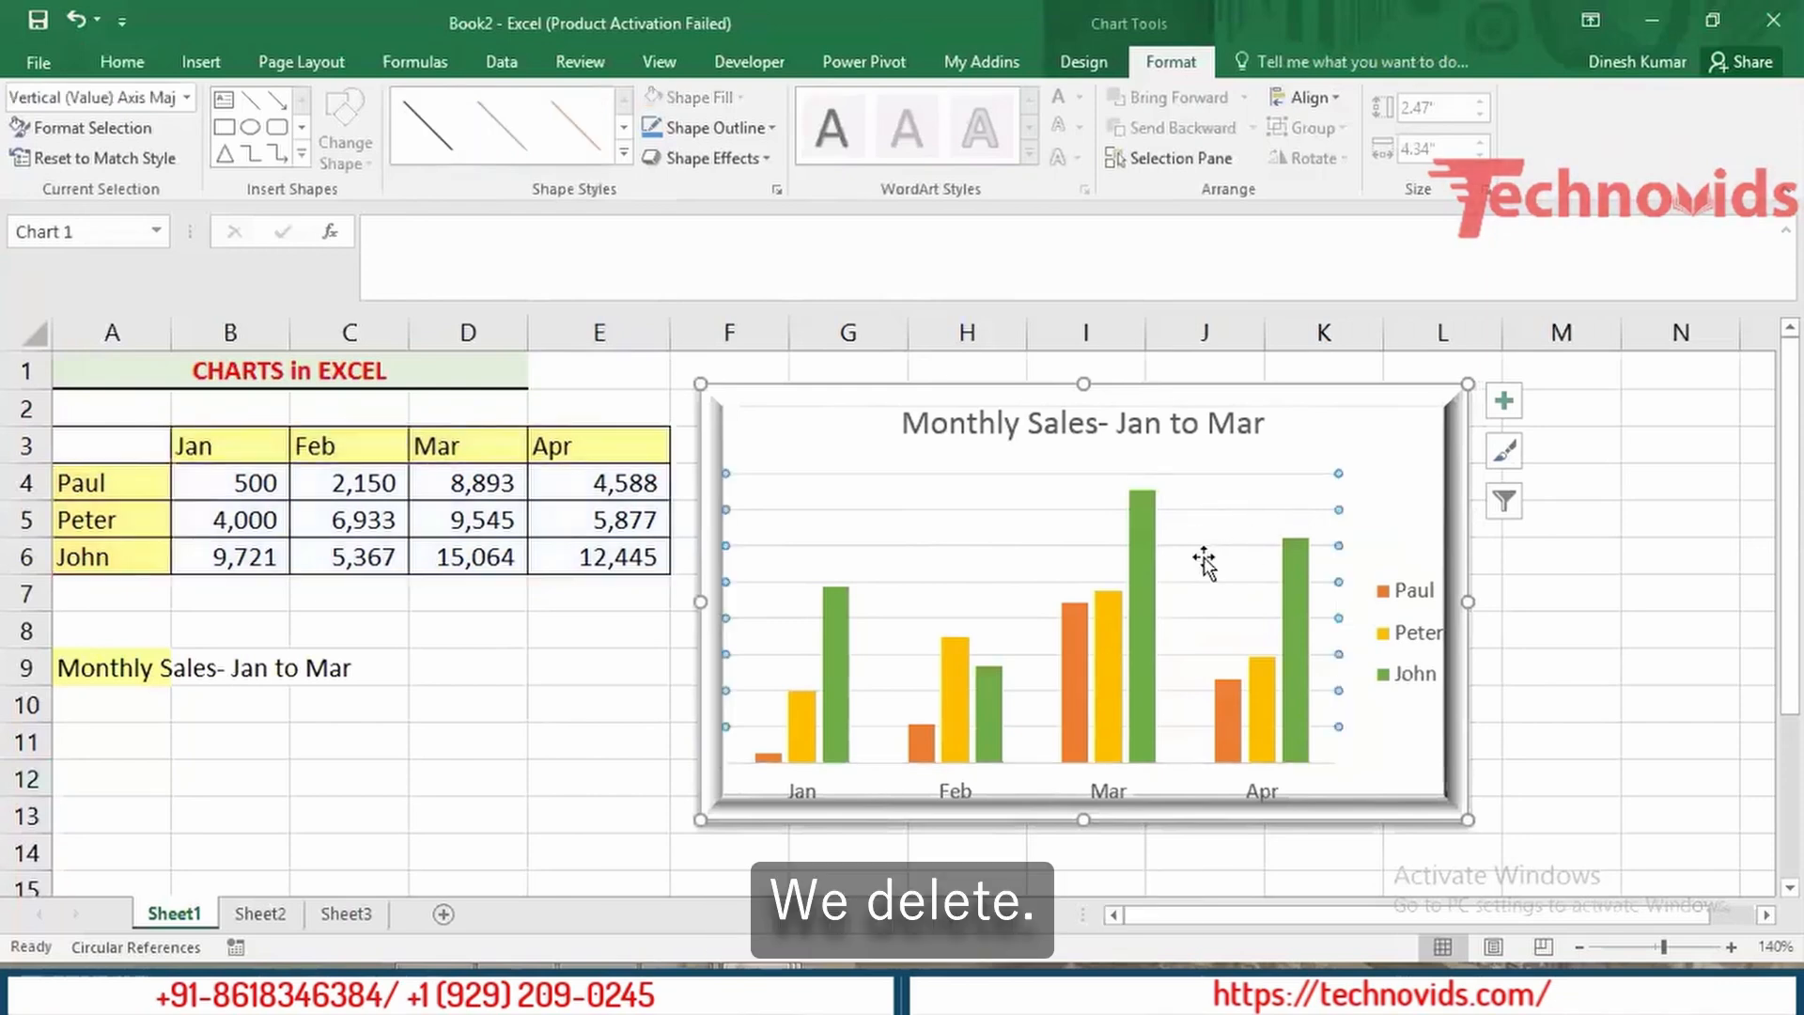
key("Delete")
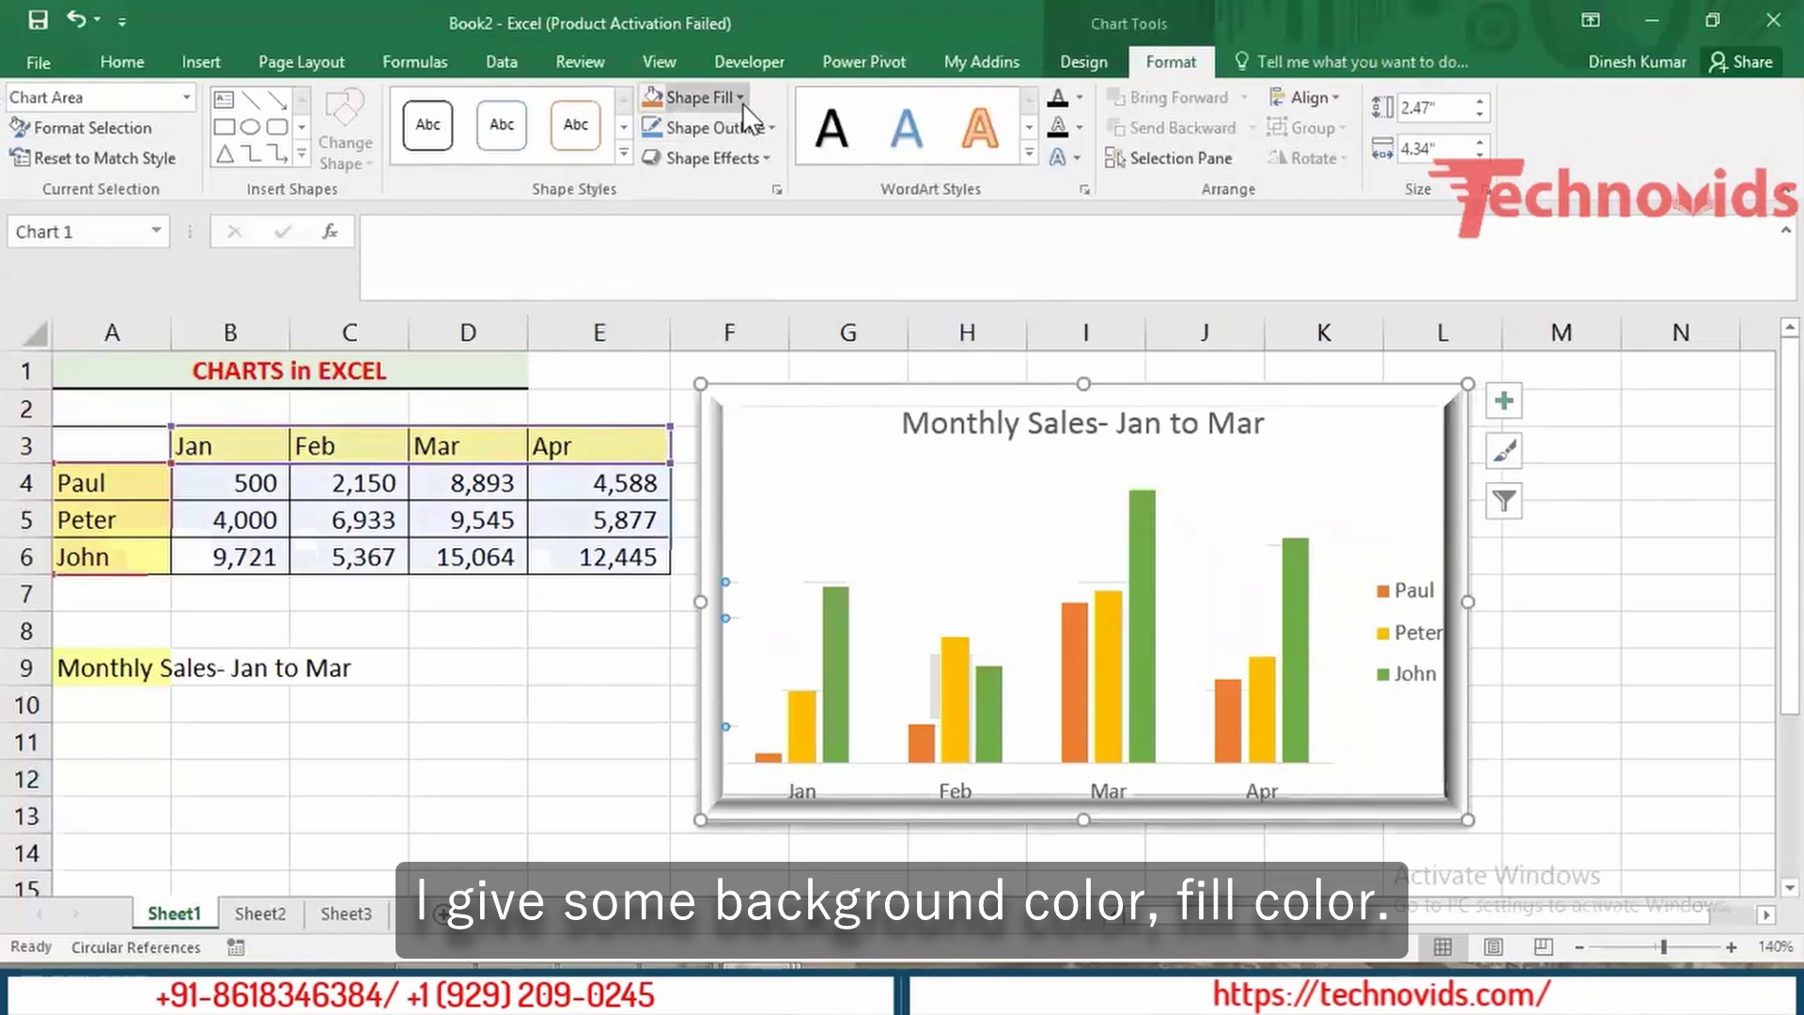
Step: Try a light blue theme fill on the chart area and undo it
left_click(741, 99)
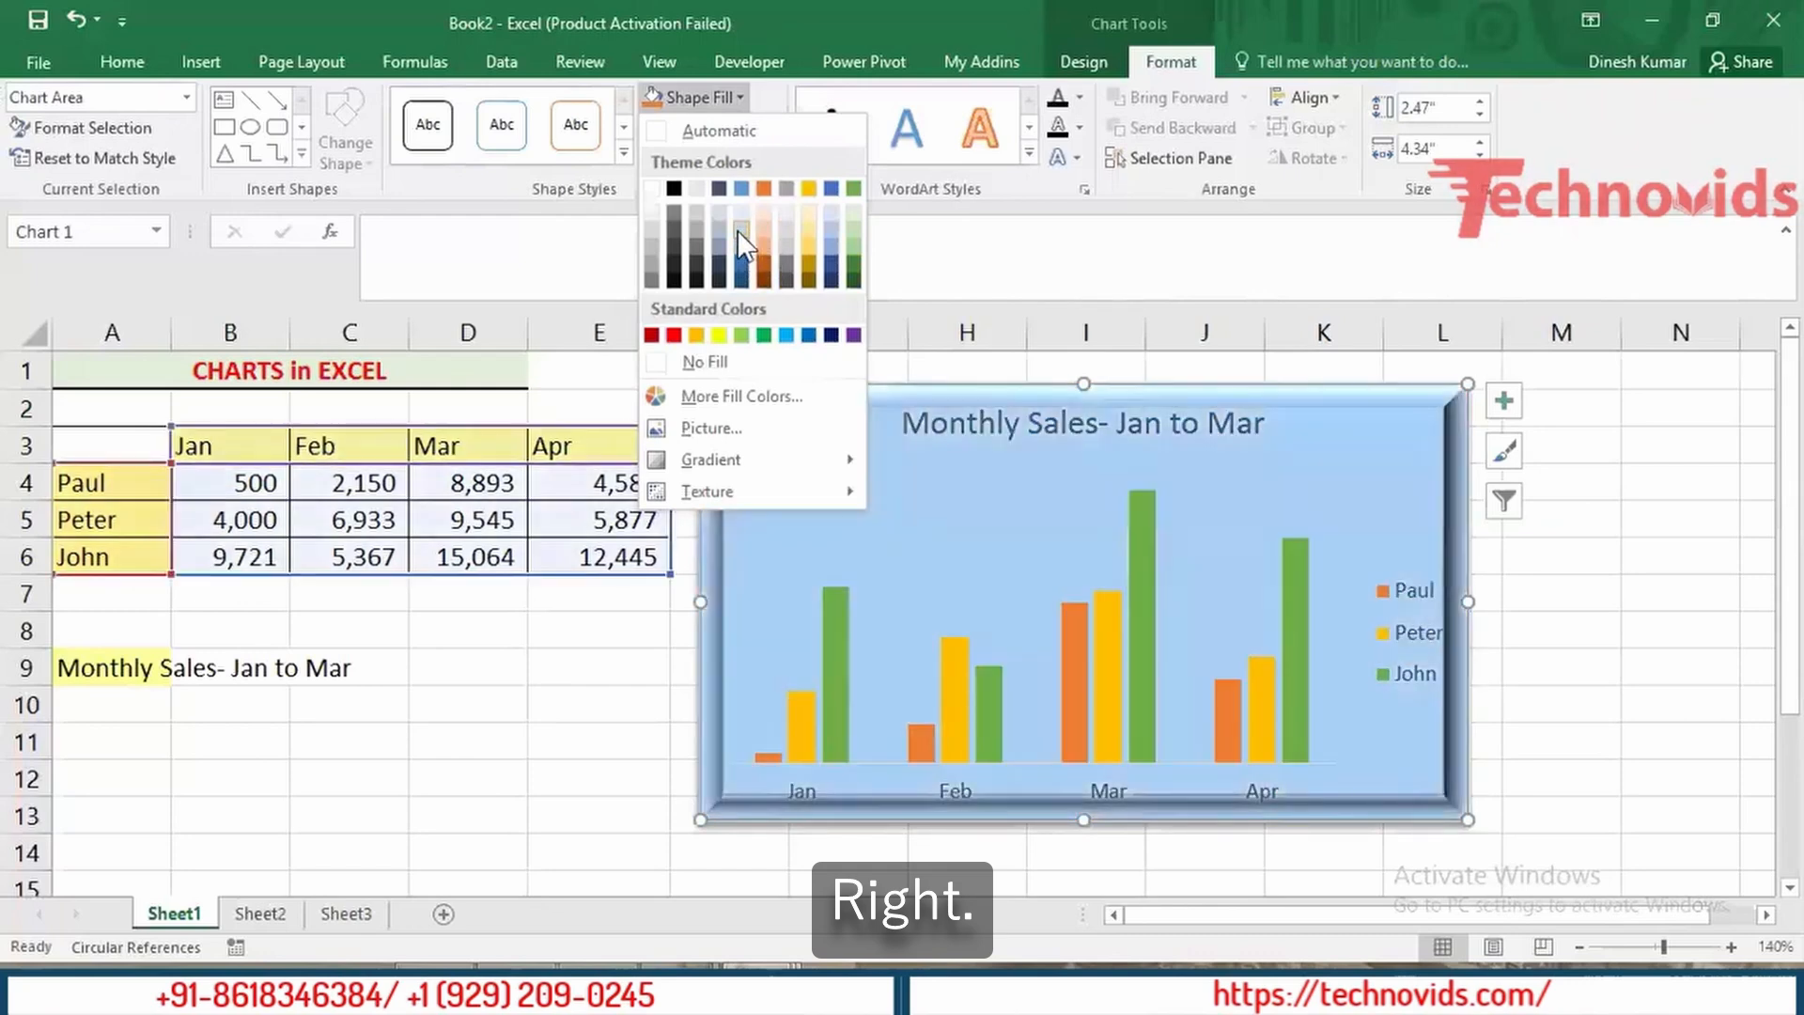
left_click(739, 228)
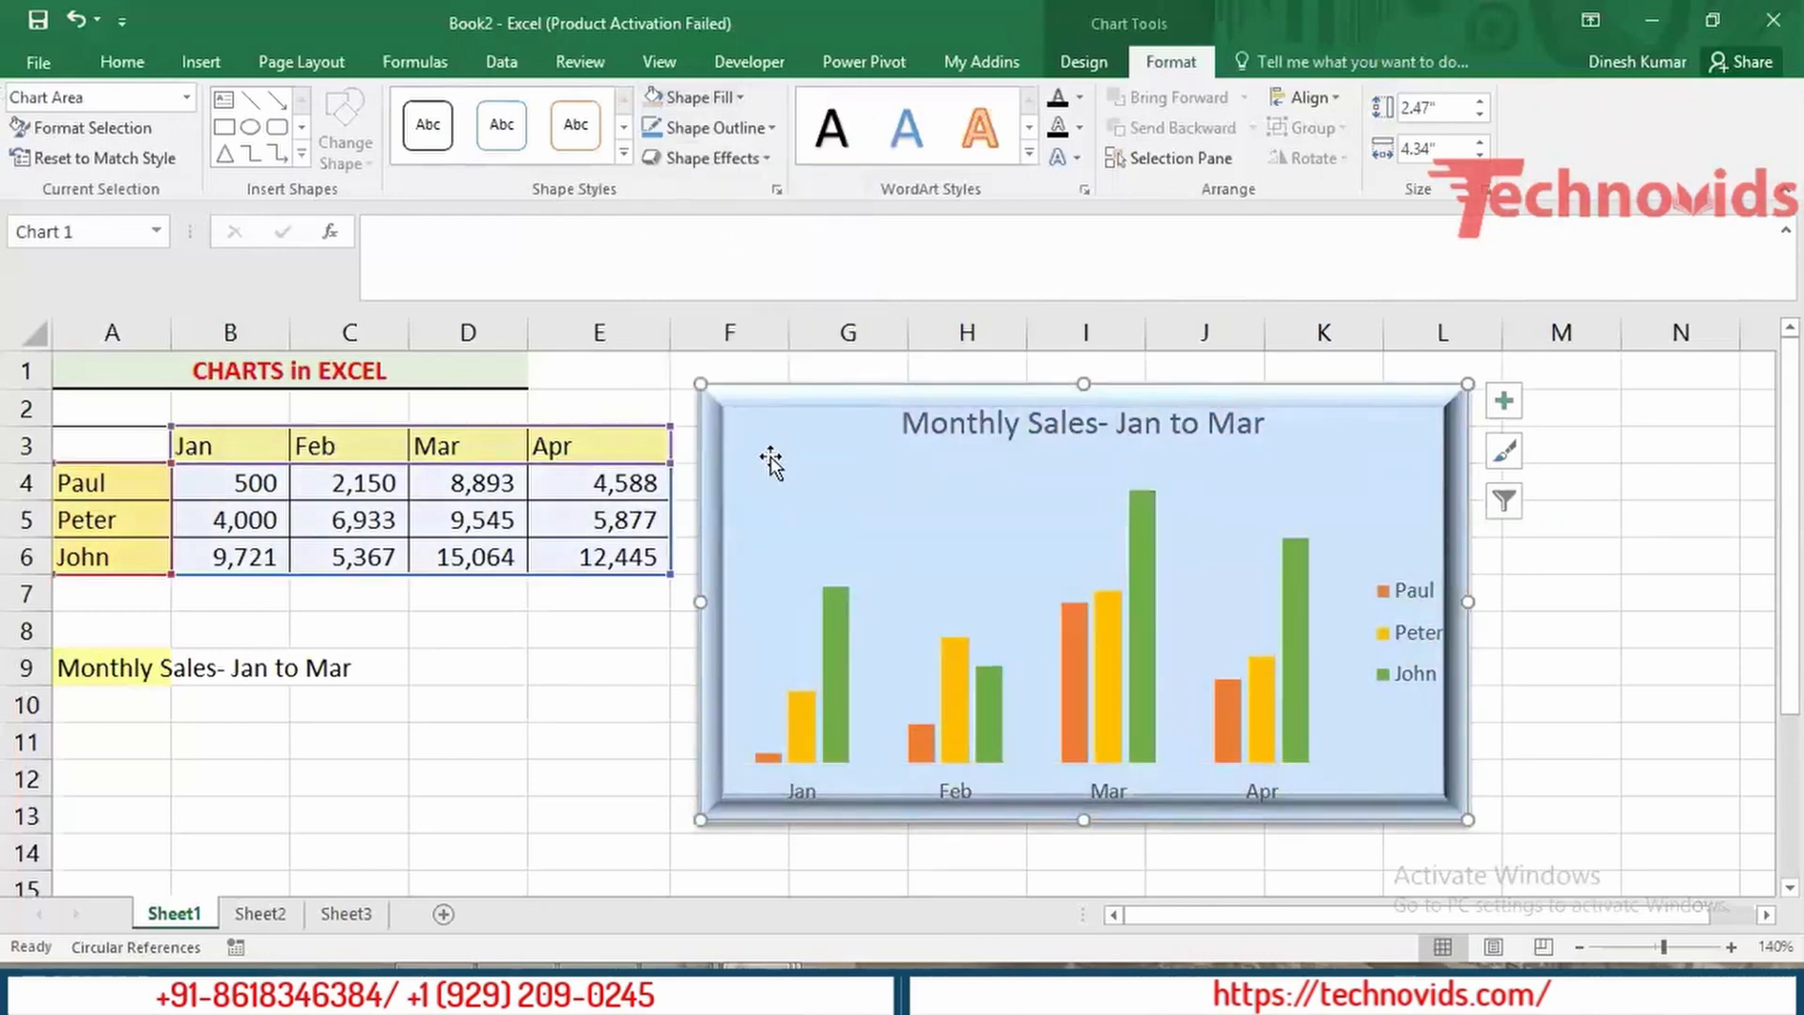
left_click(633, 742)
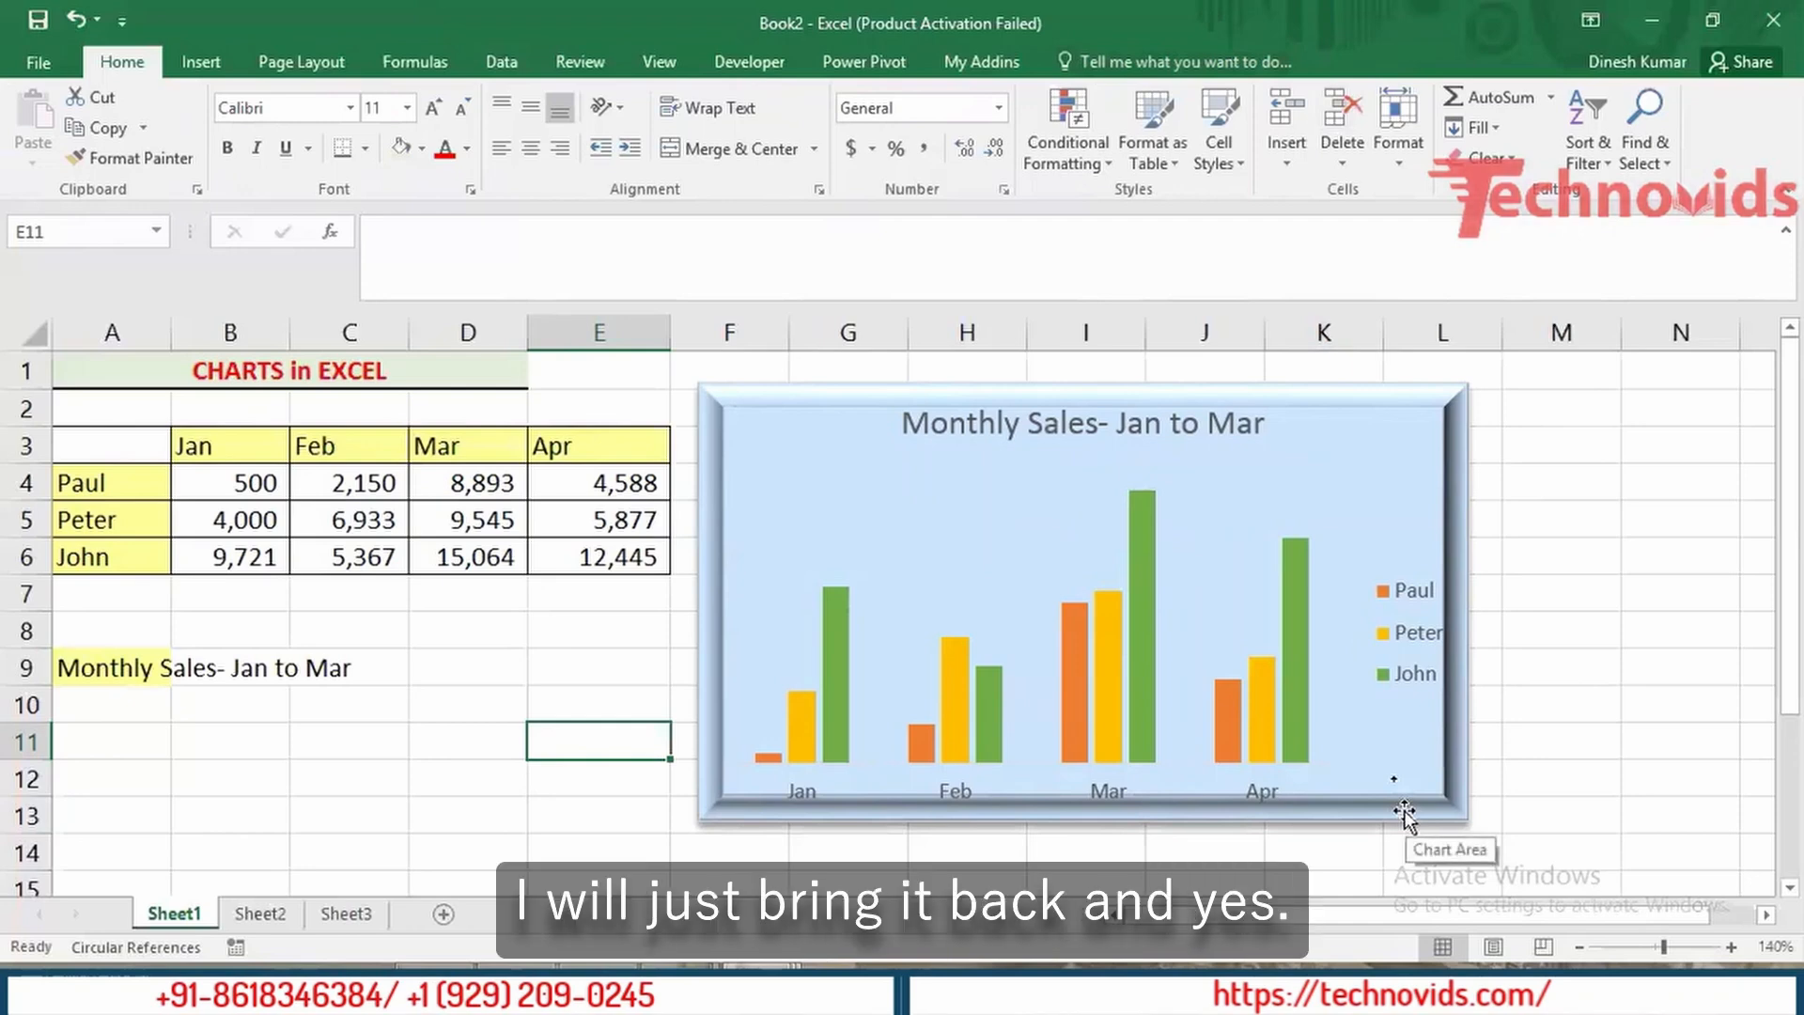
key("ctrl+z")
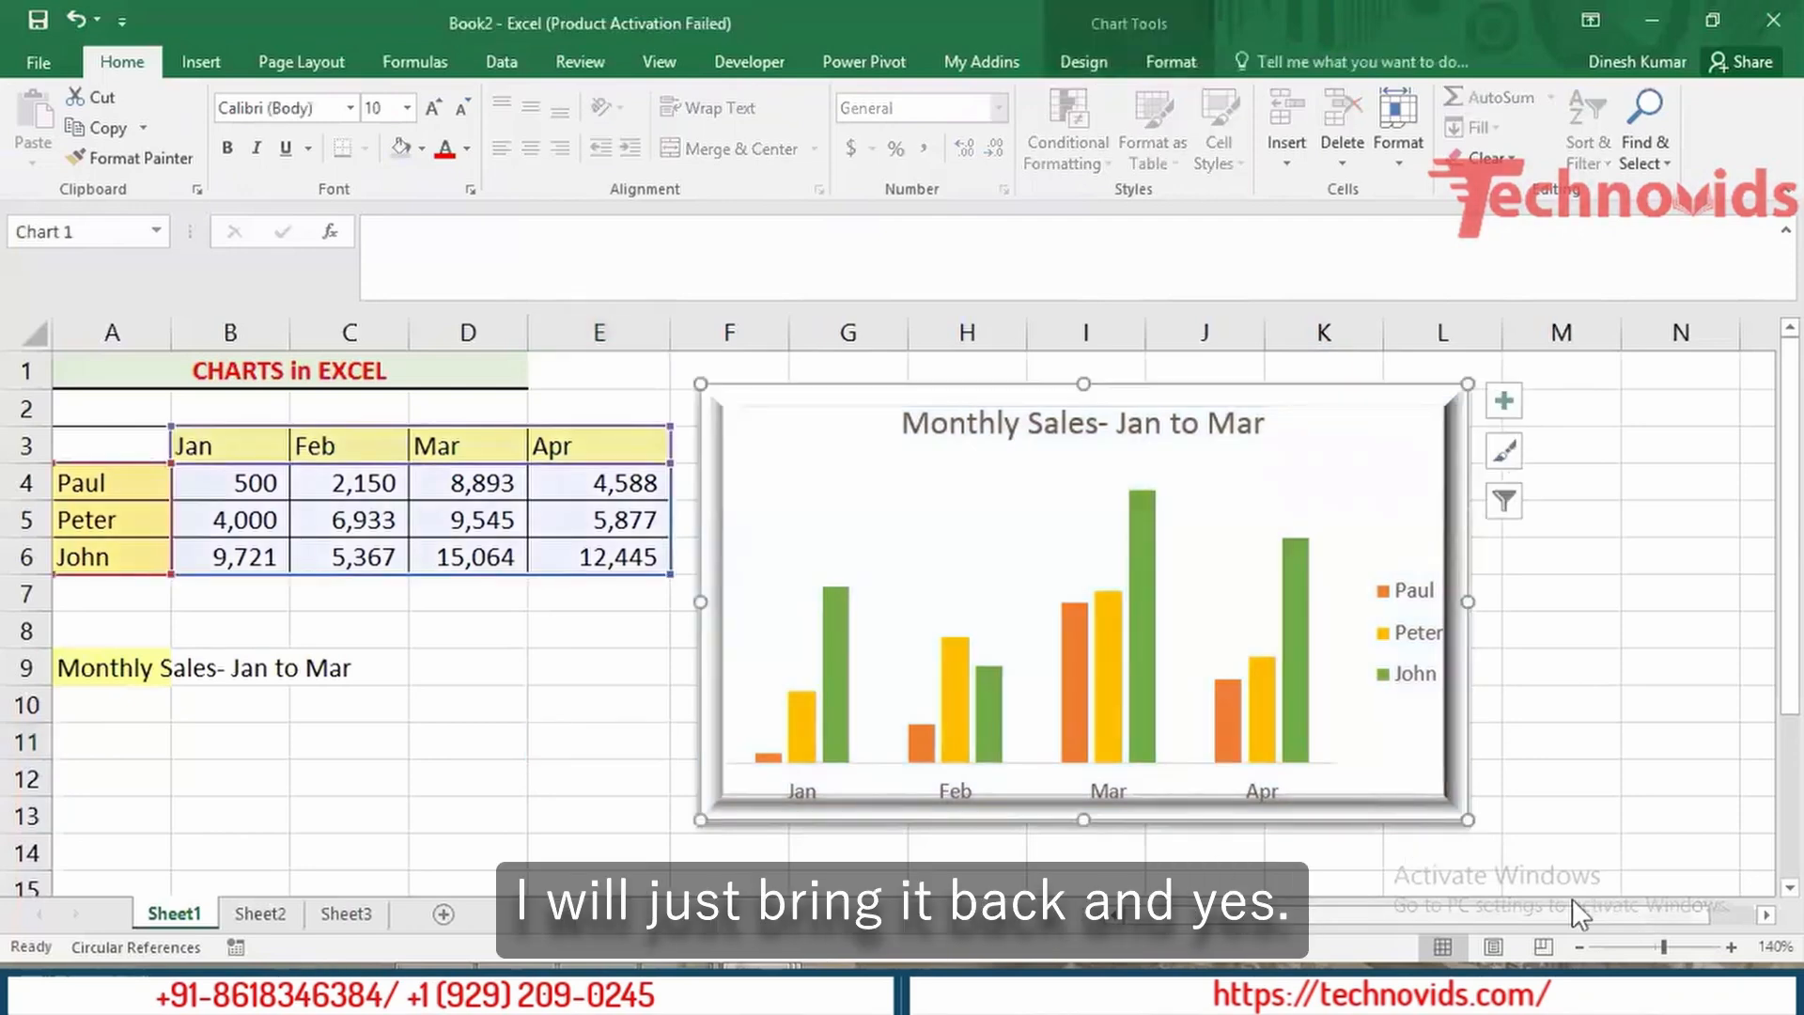
Step: Enlarge the chart to about 2.65" high by 4.63" wide and look through its text fill and text outline options
left_click_drag(1468, 823, 1518, 852)
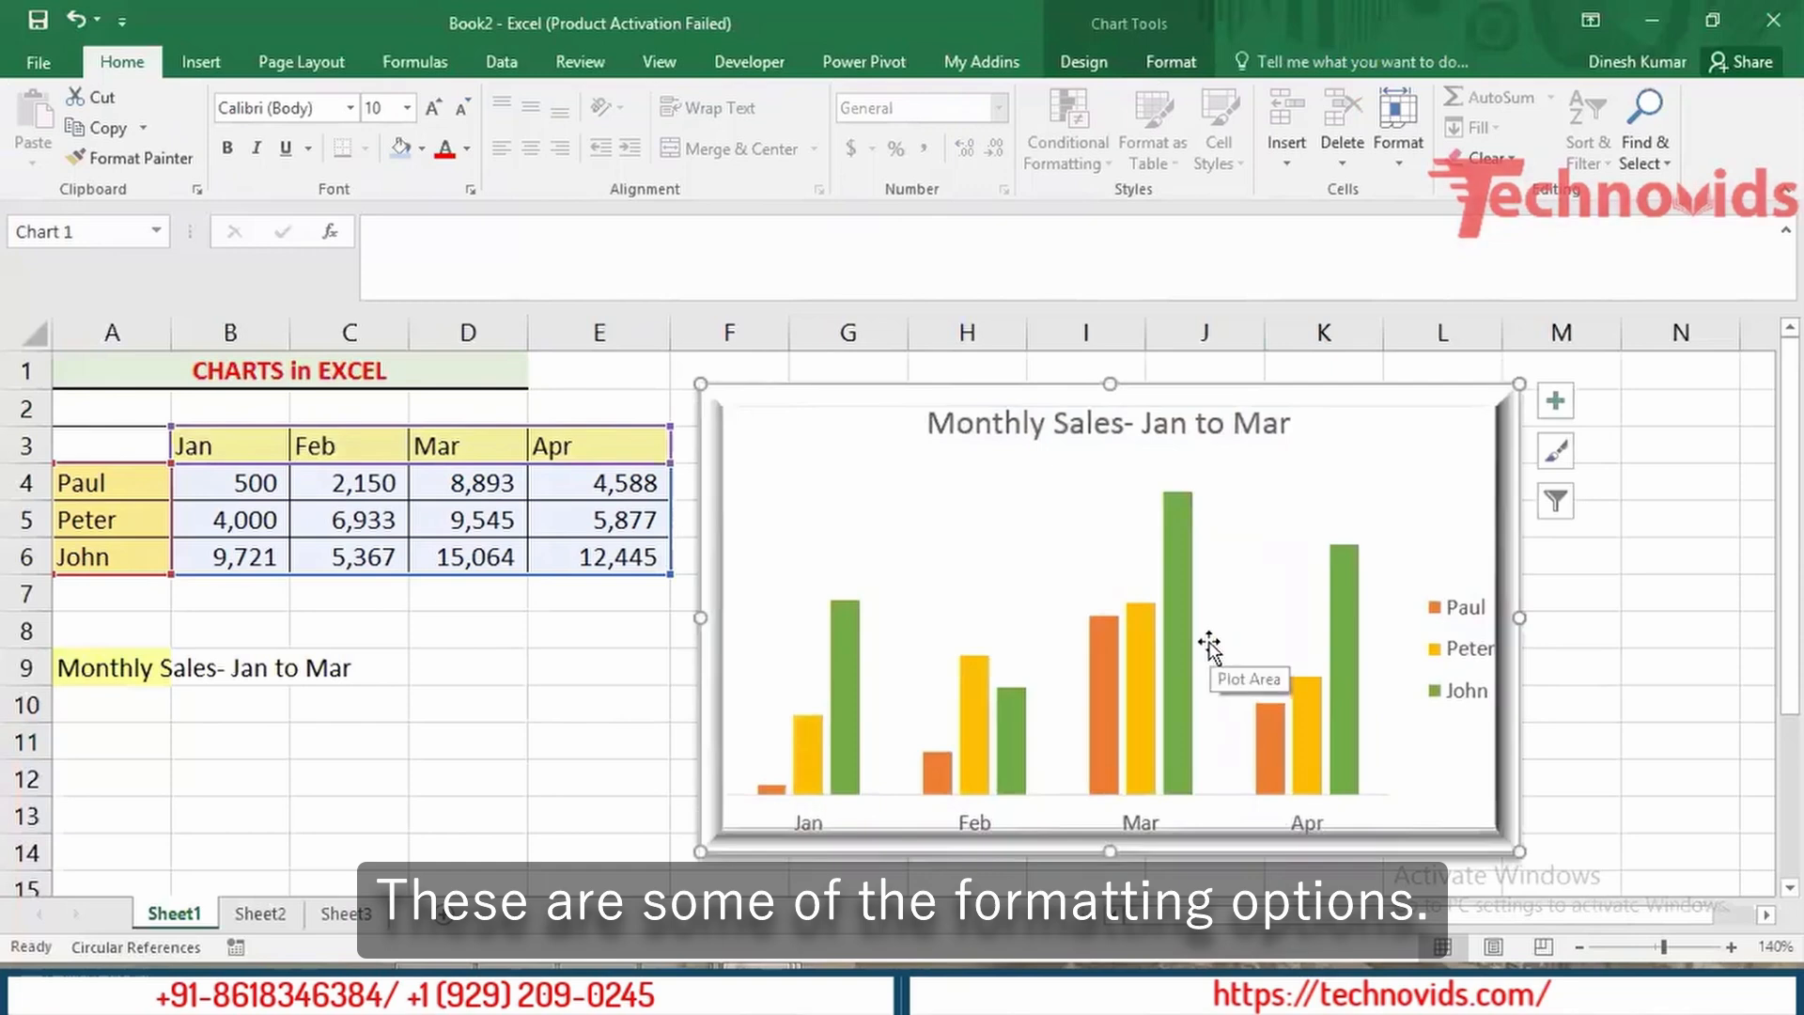
left_click(1171, 62)
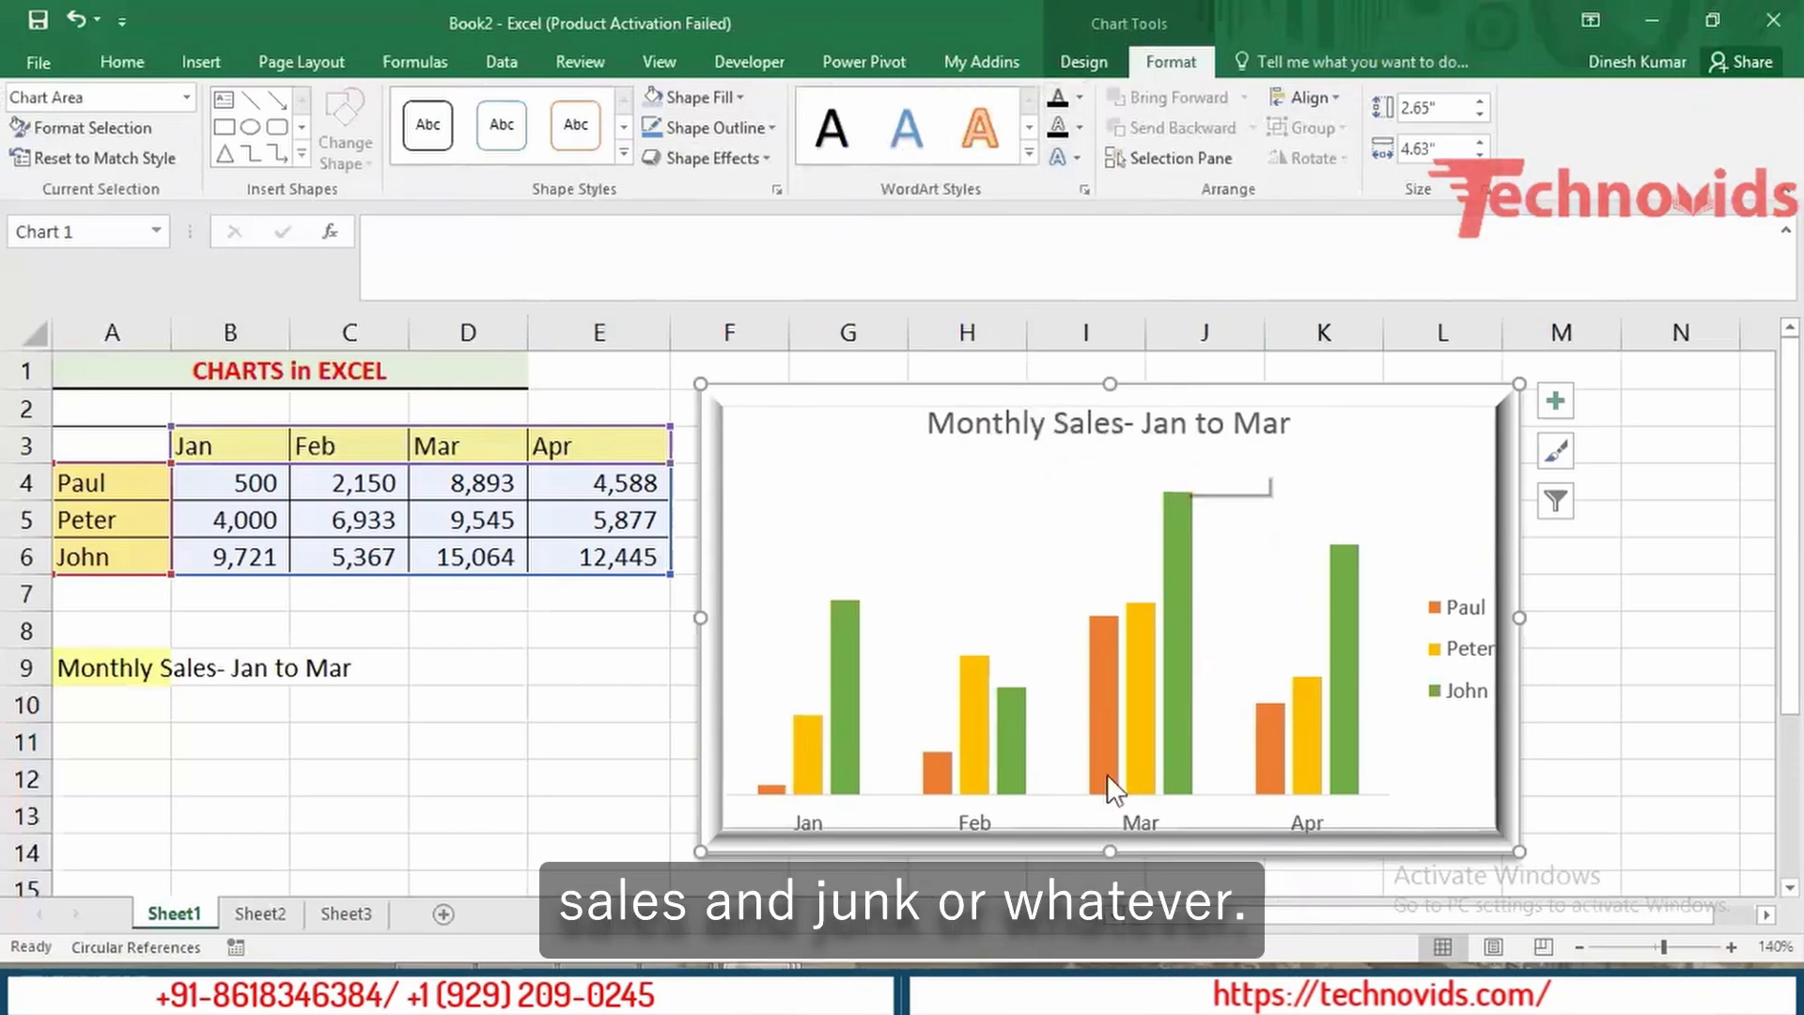
left_click(1078, 99)
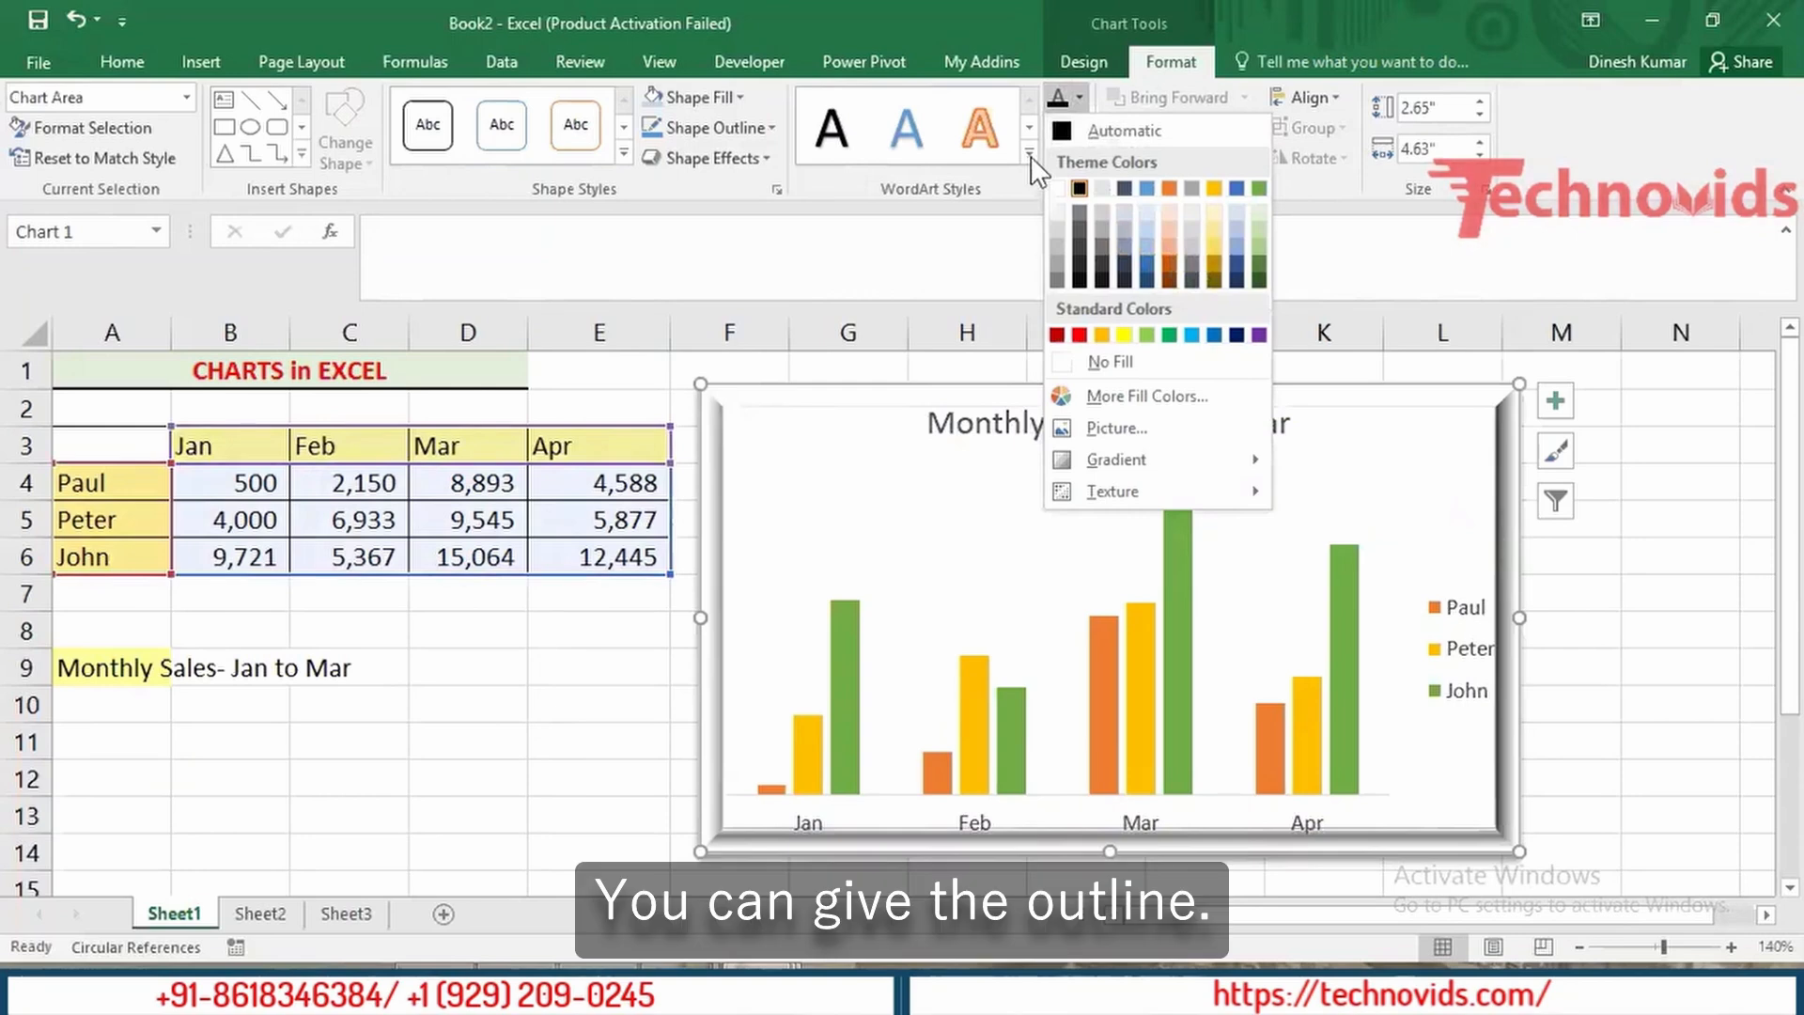
left_click(1079, 127)
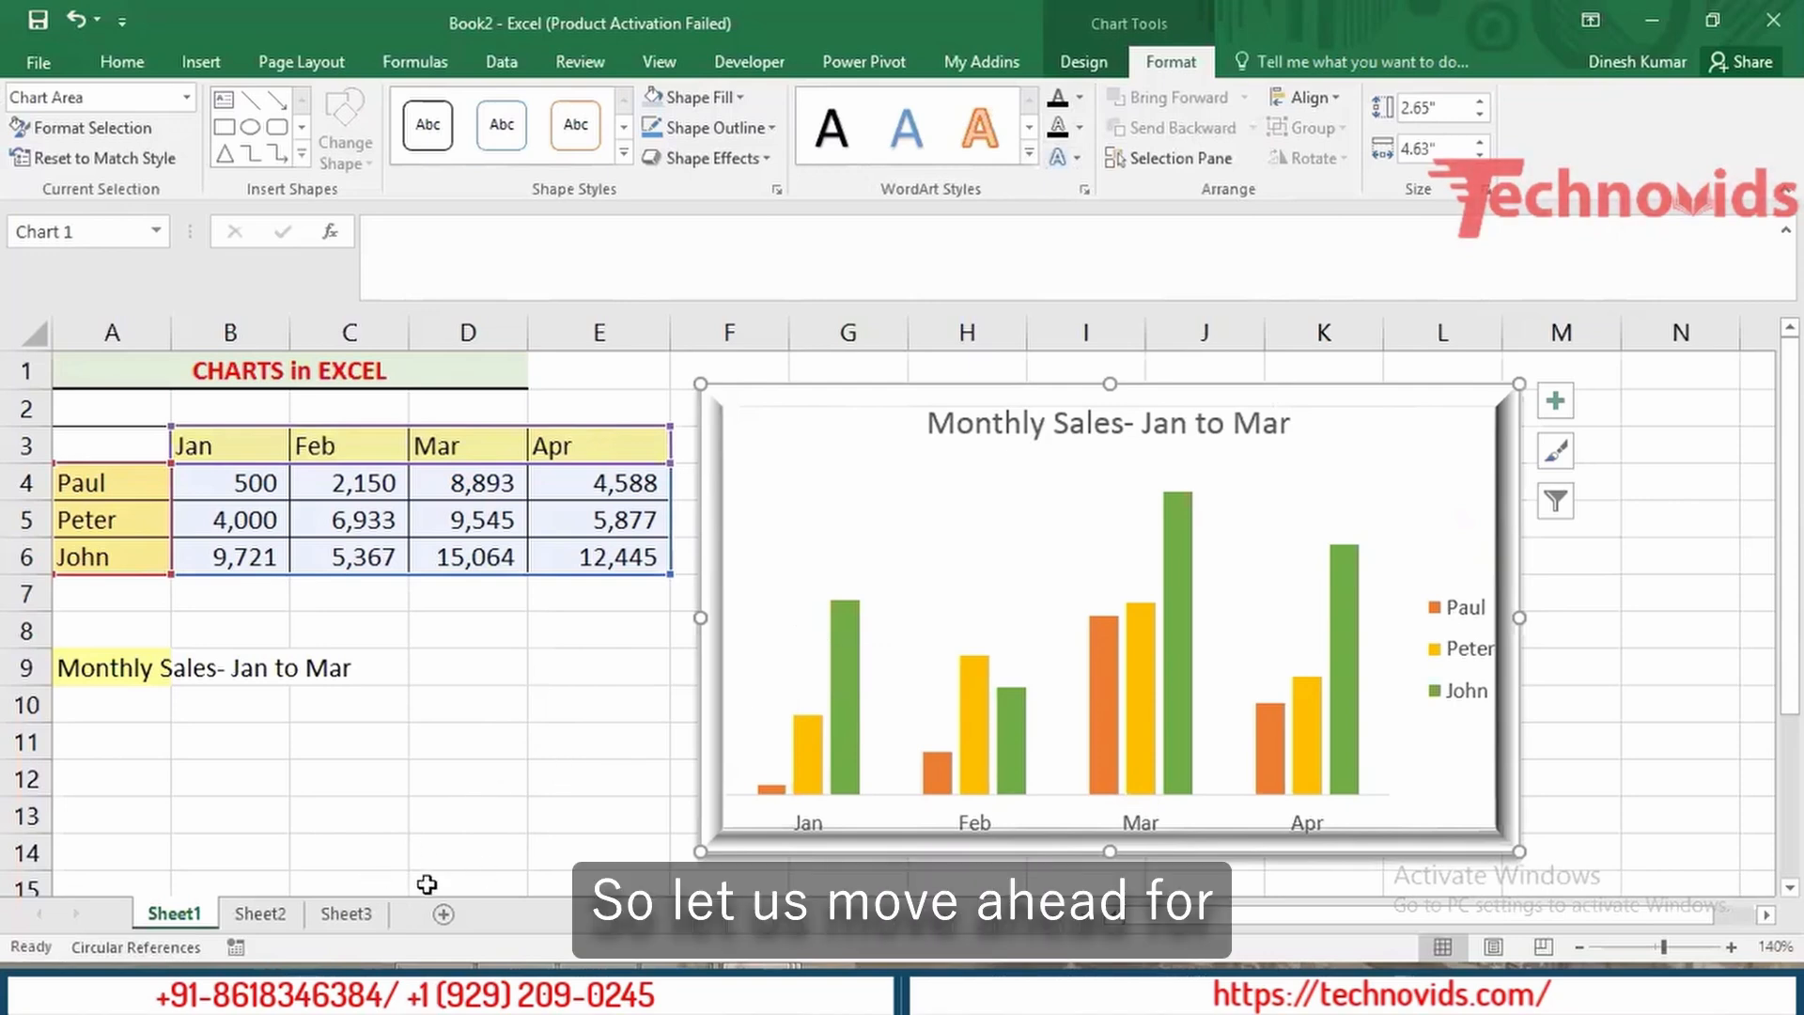
left_click(465, 820)
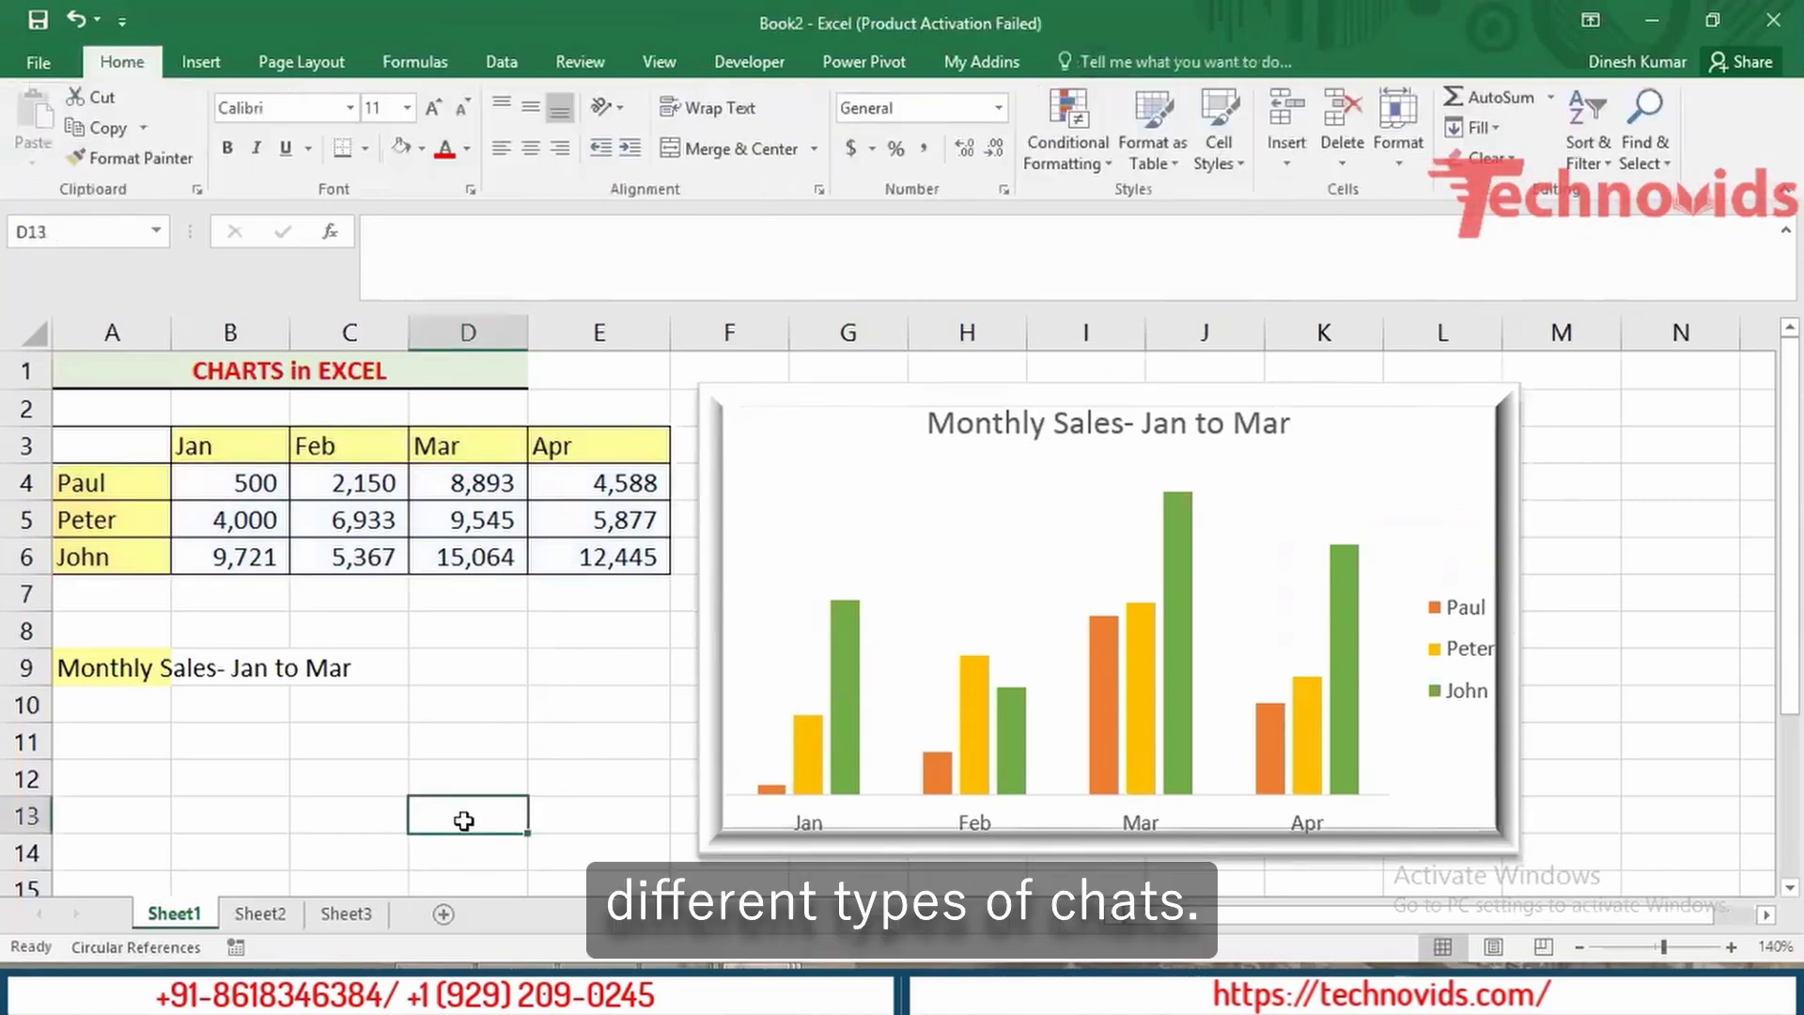
key("Down")
key("Down")
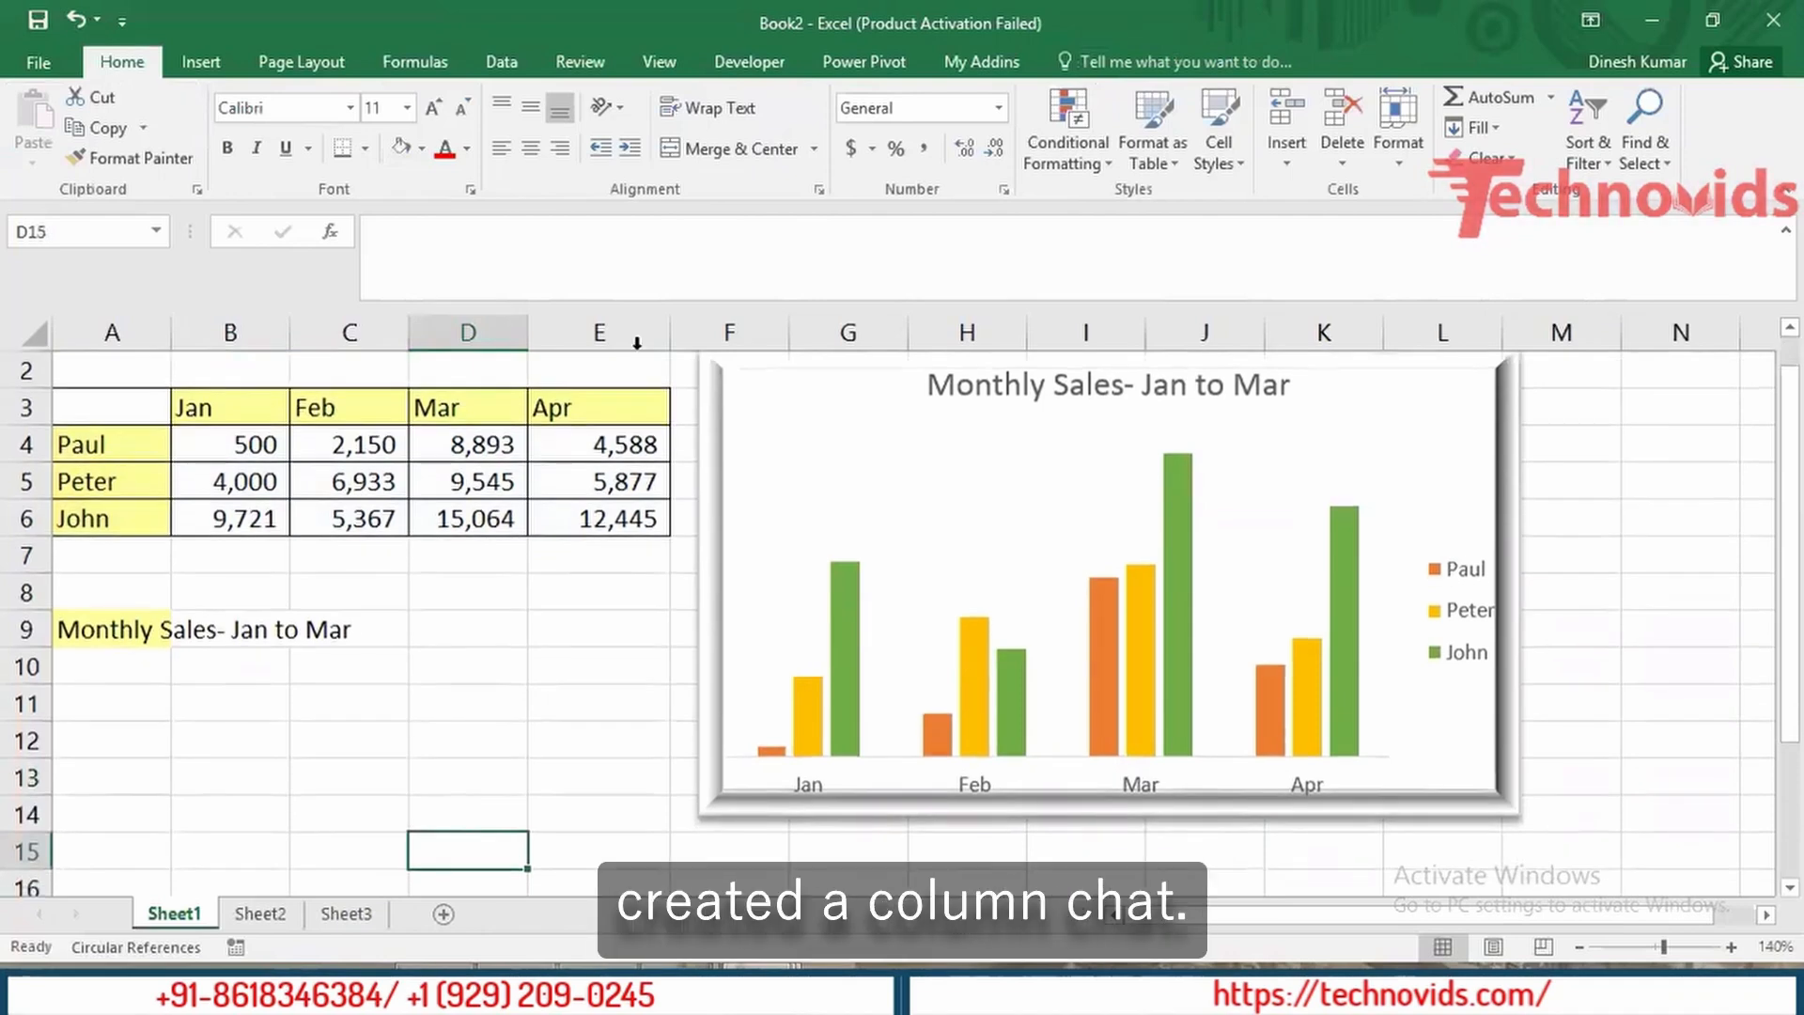
left_click(799, 507)
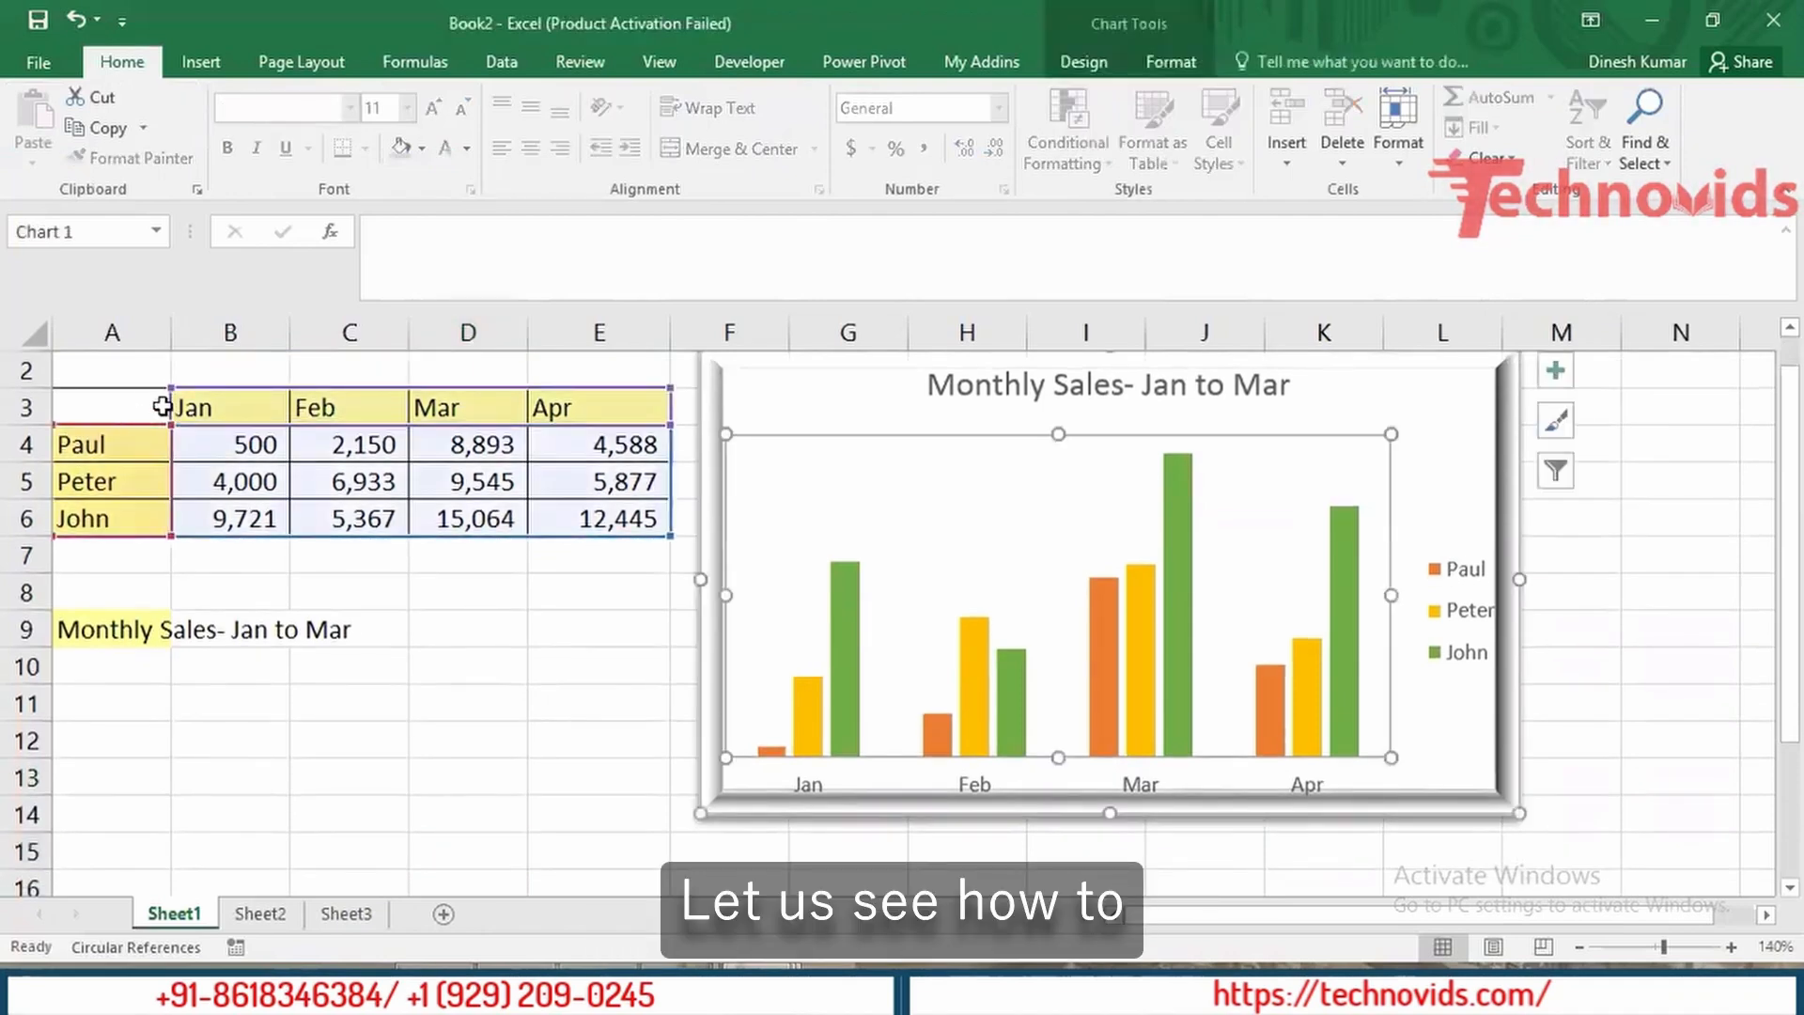
left_click(139, 411)
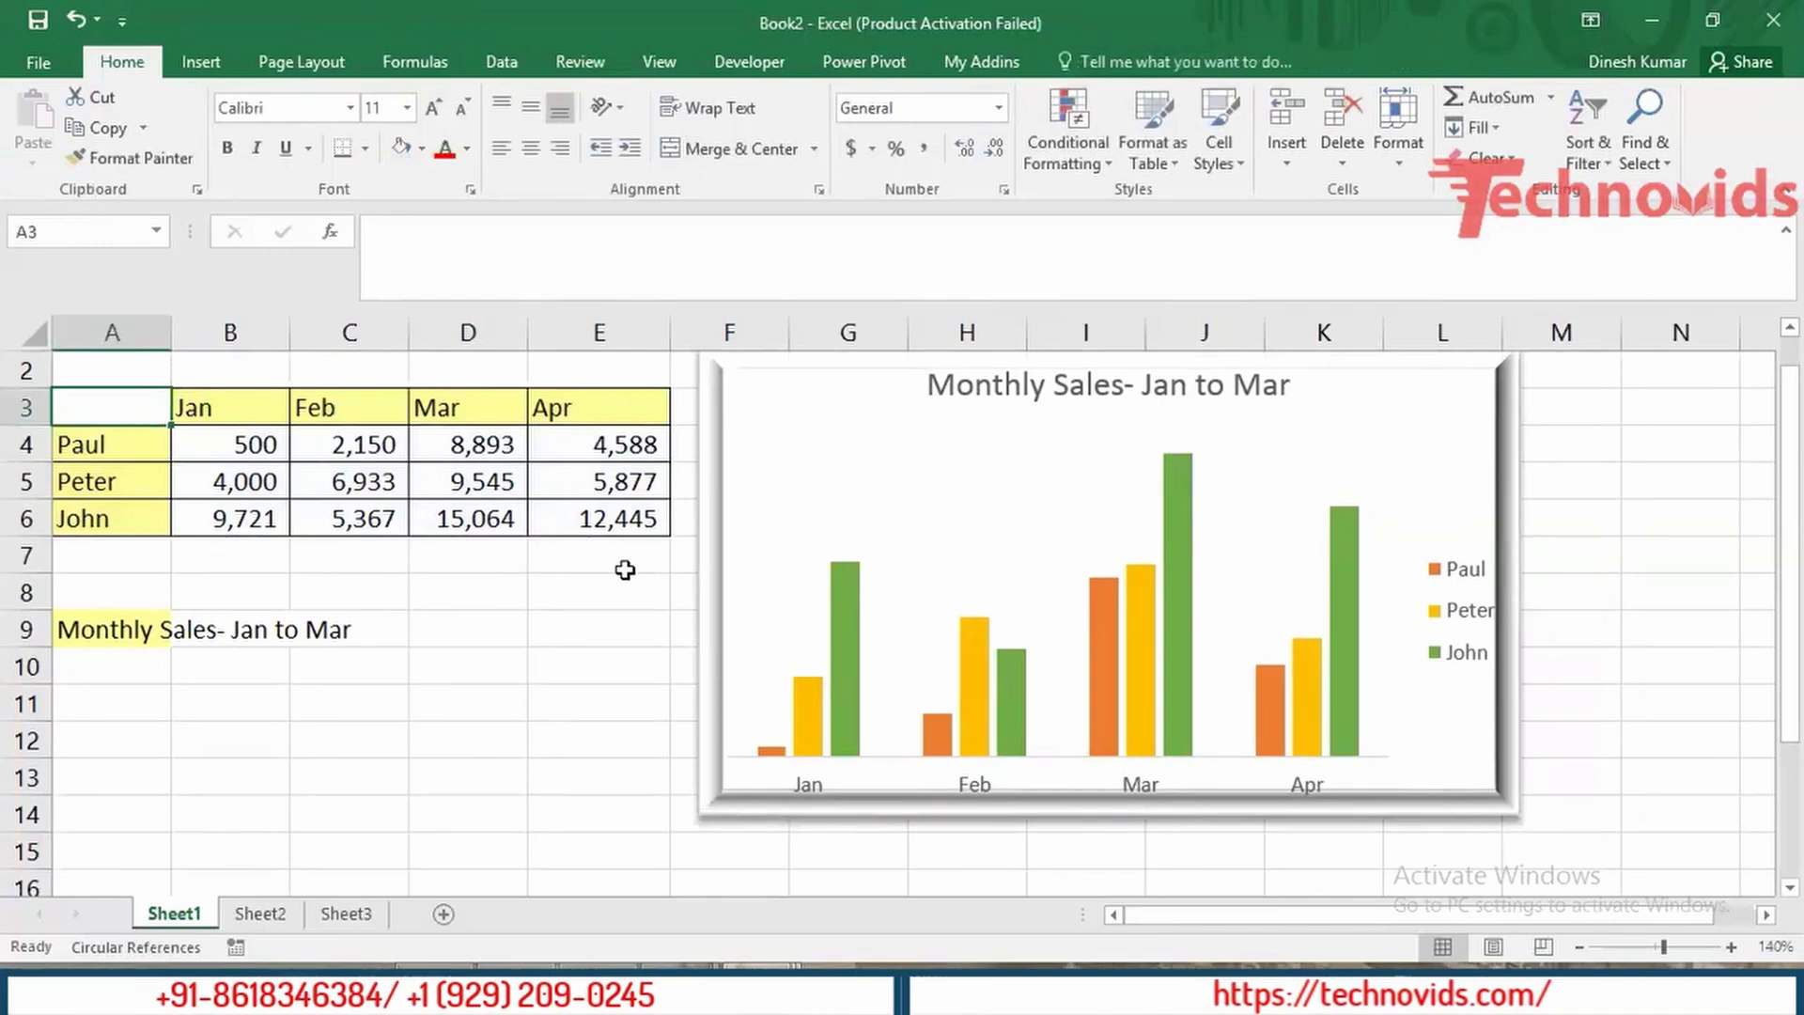
Step: Copy the Monthly Sales column chart and paste the duplicate below the original at cell E20
left_click(705, 556)
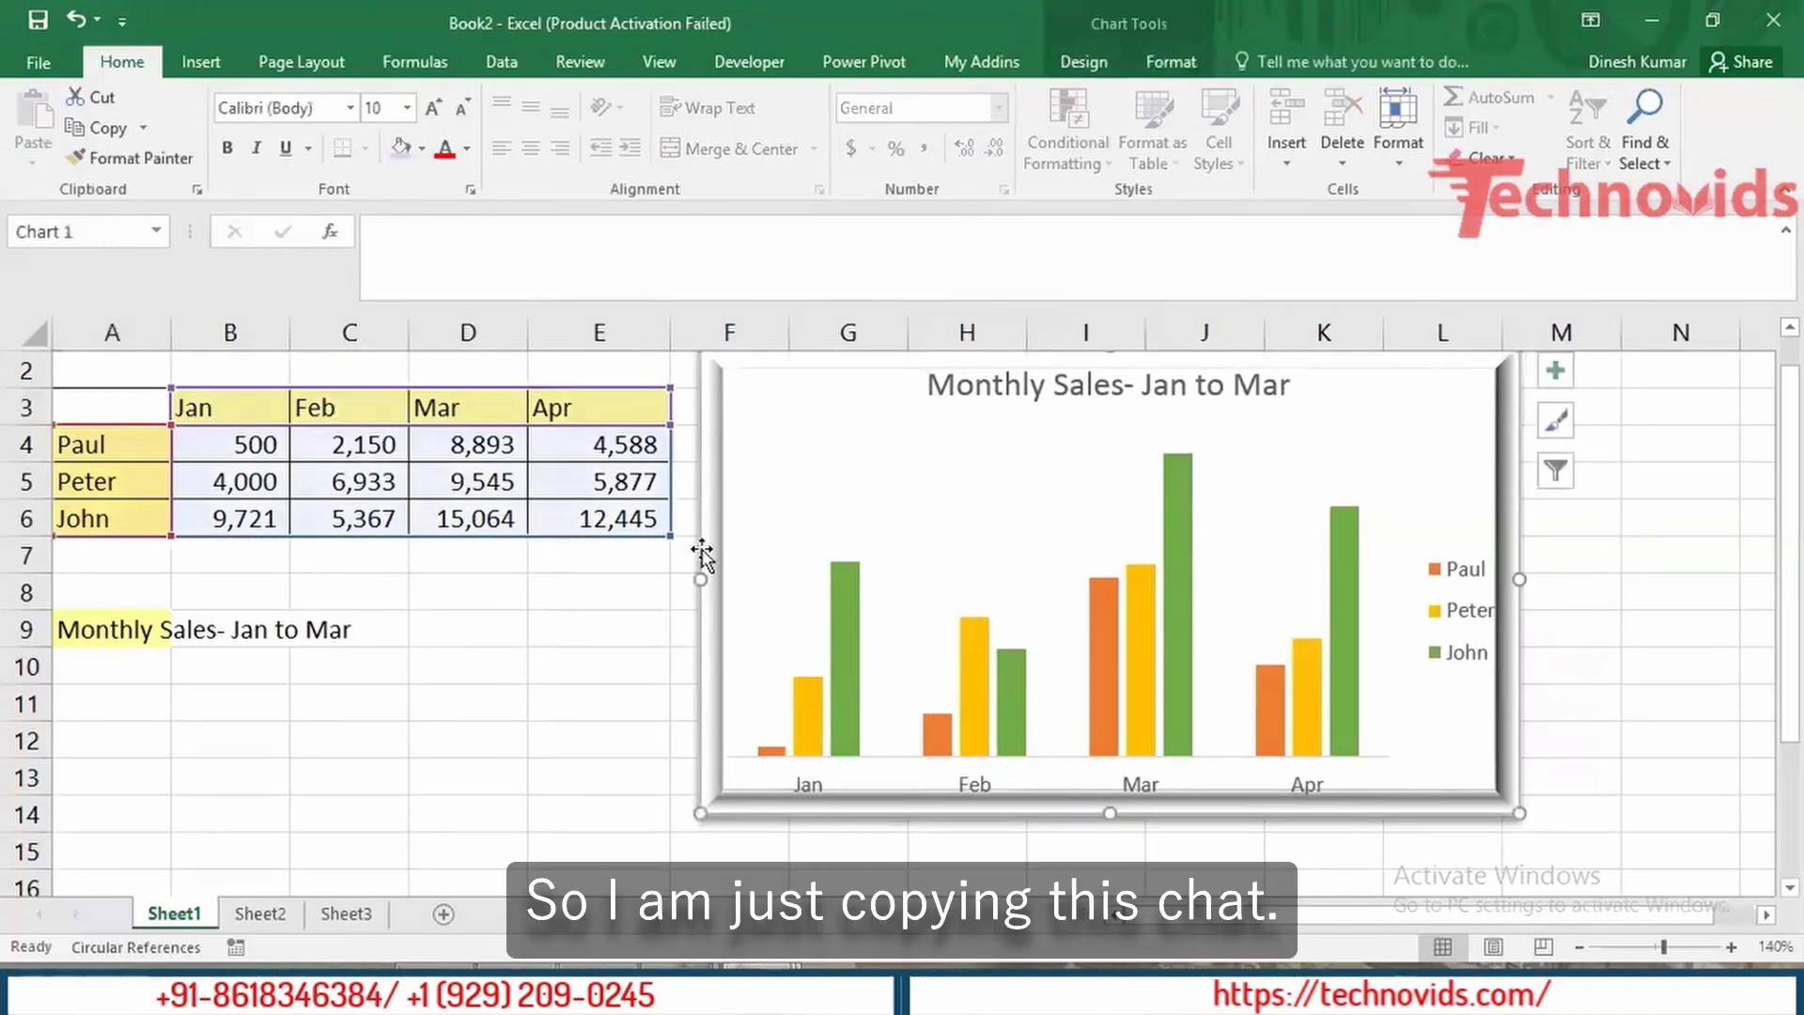
key("ctrl+c")
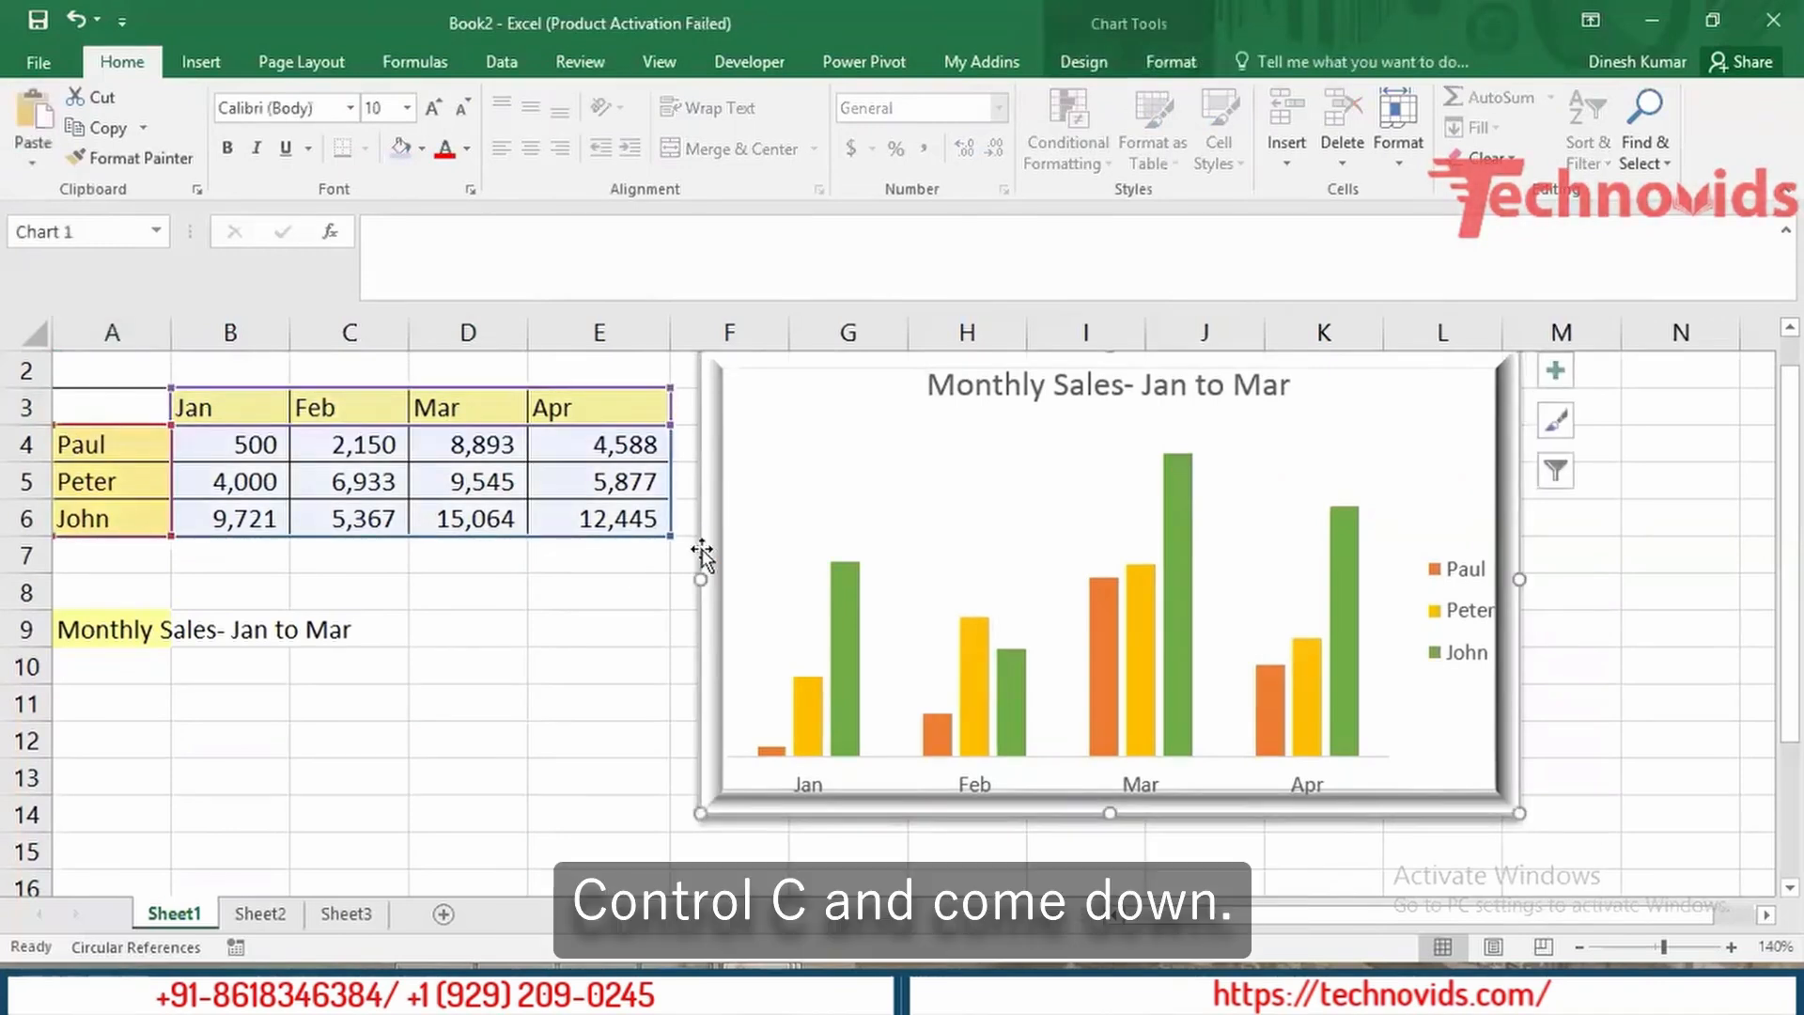
left_click(641, 834)
key("Down")
key("Down")
key("Down")
key("Down")
key("Down")
key("Down")
key("Down")
key("Down")
key("Down")
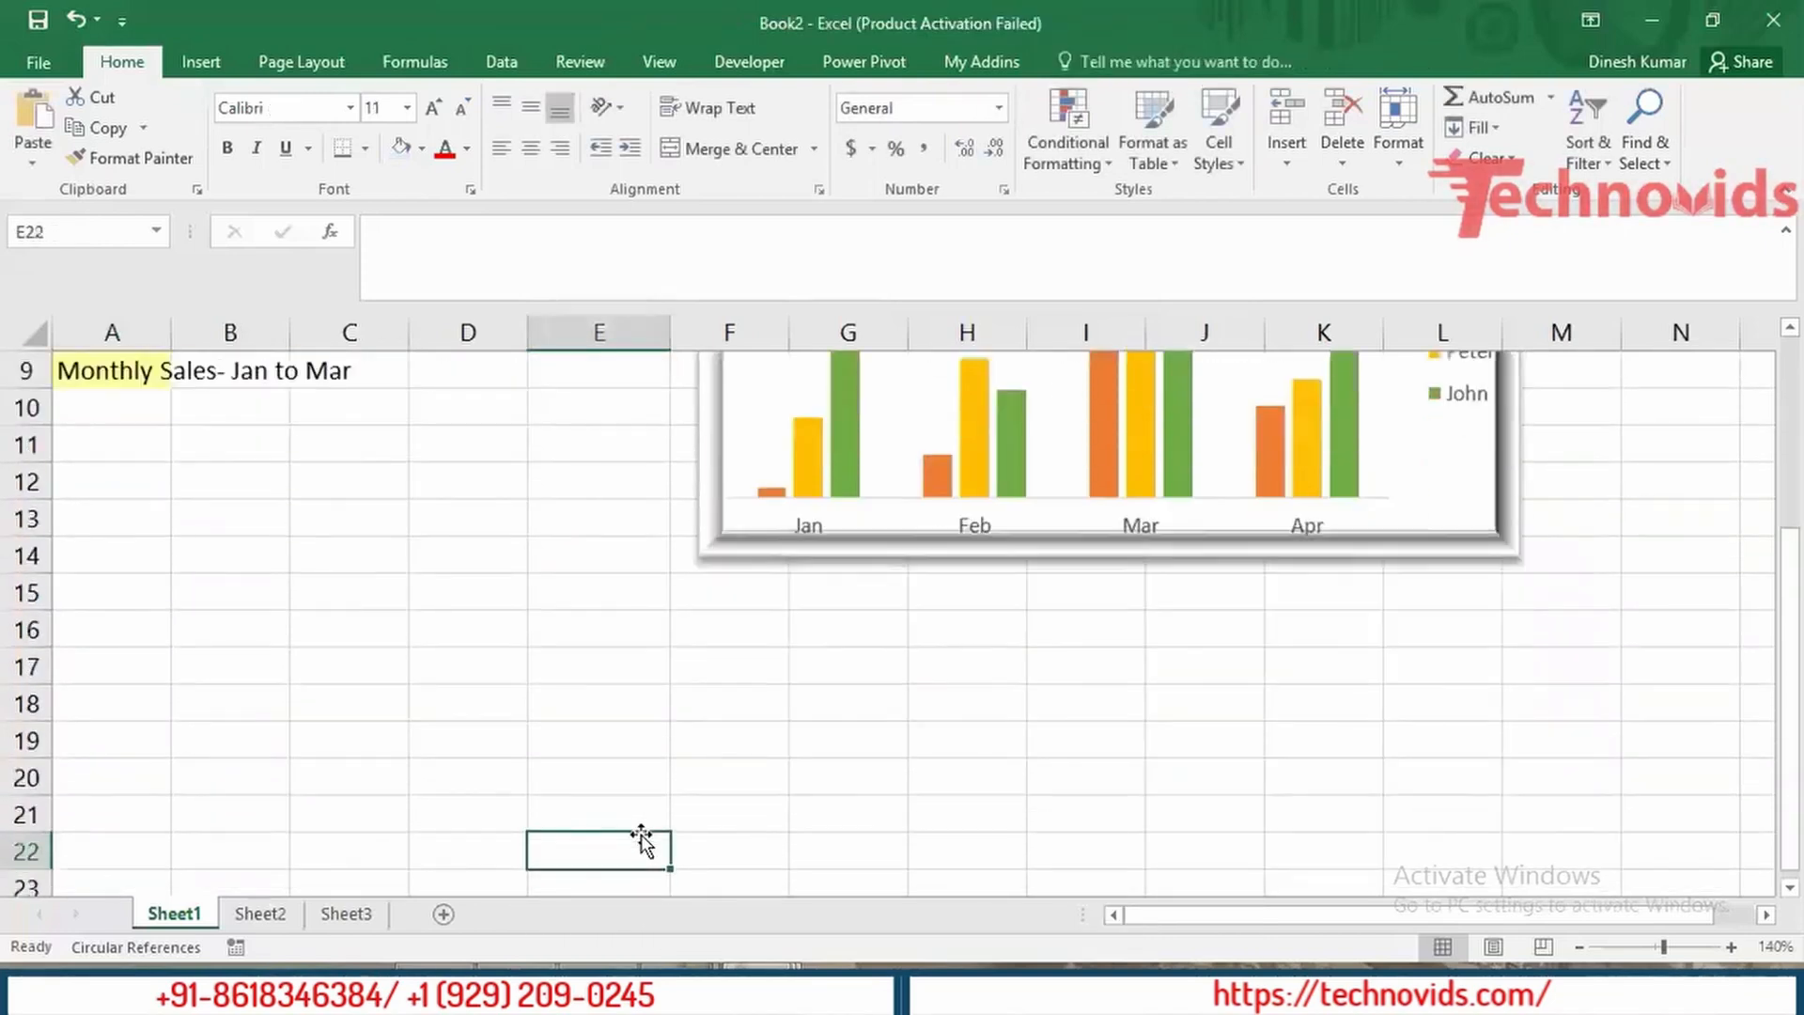
key("Down")
key("Up")
key("Up")
key("Up")
key("Up")
key("Up")
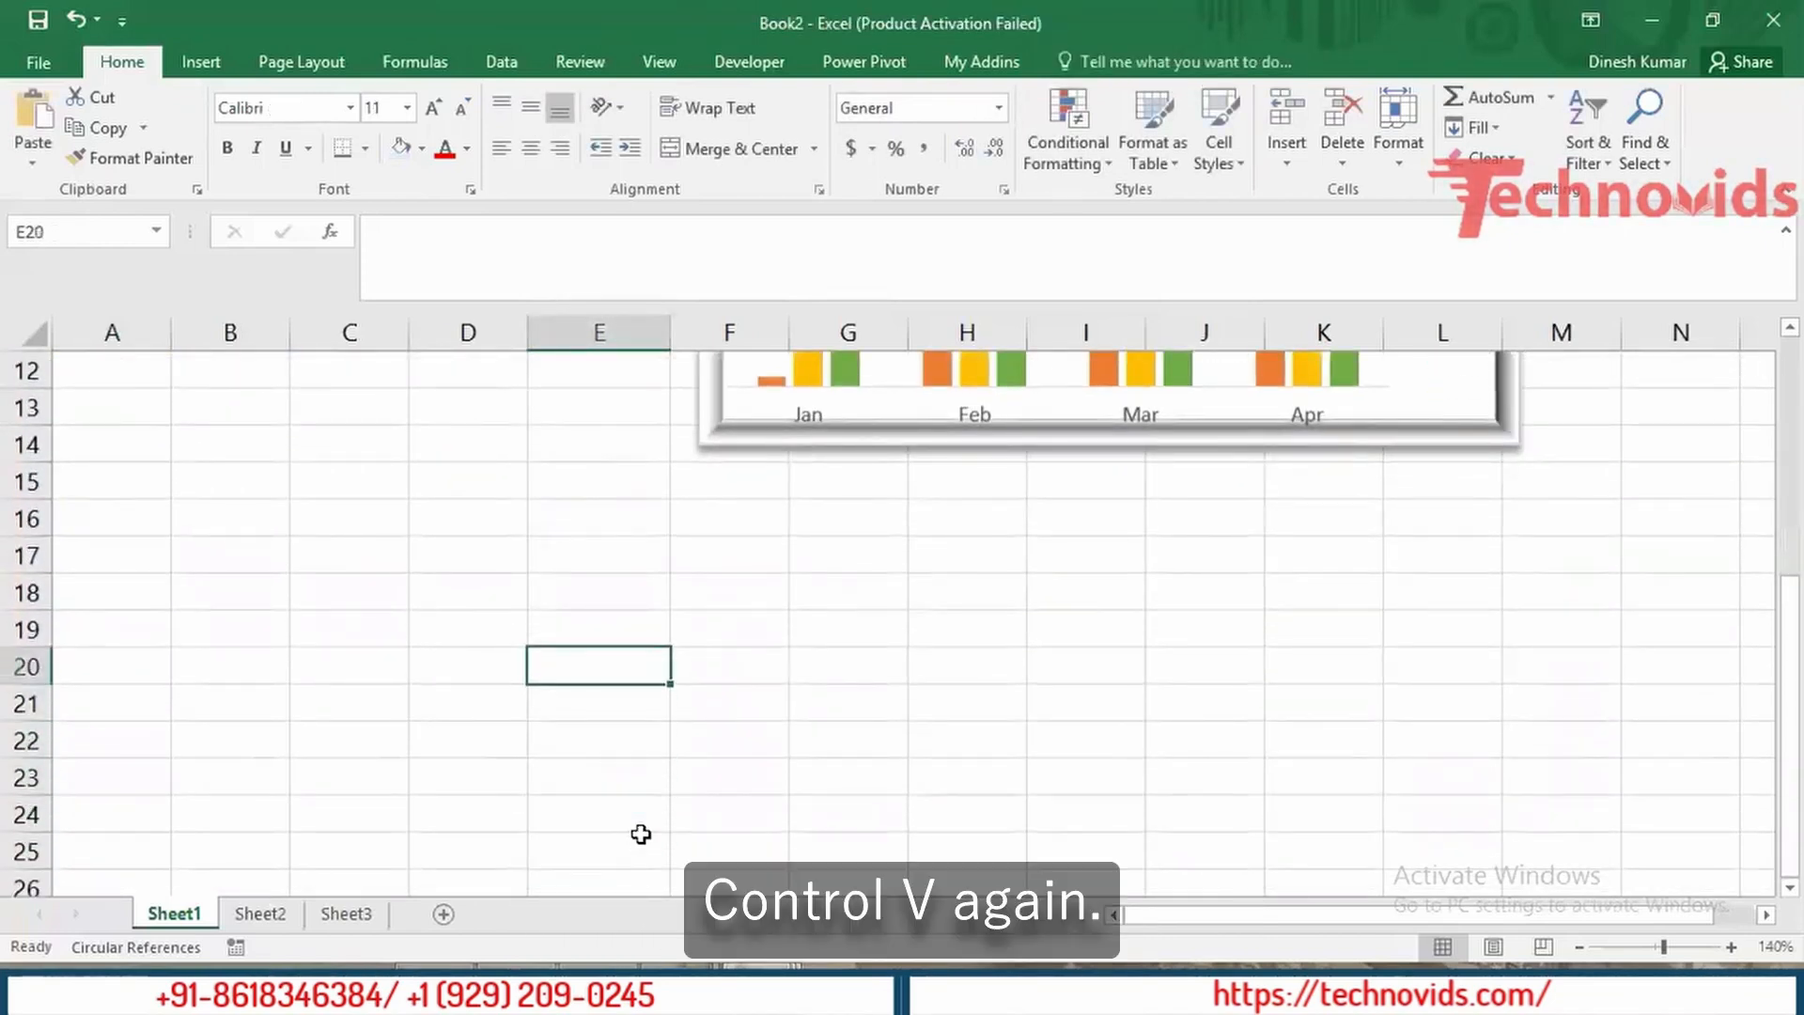
key("ctrl+v")
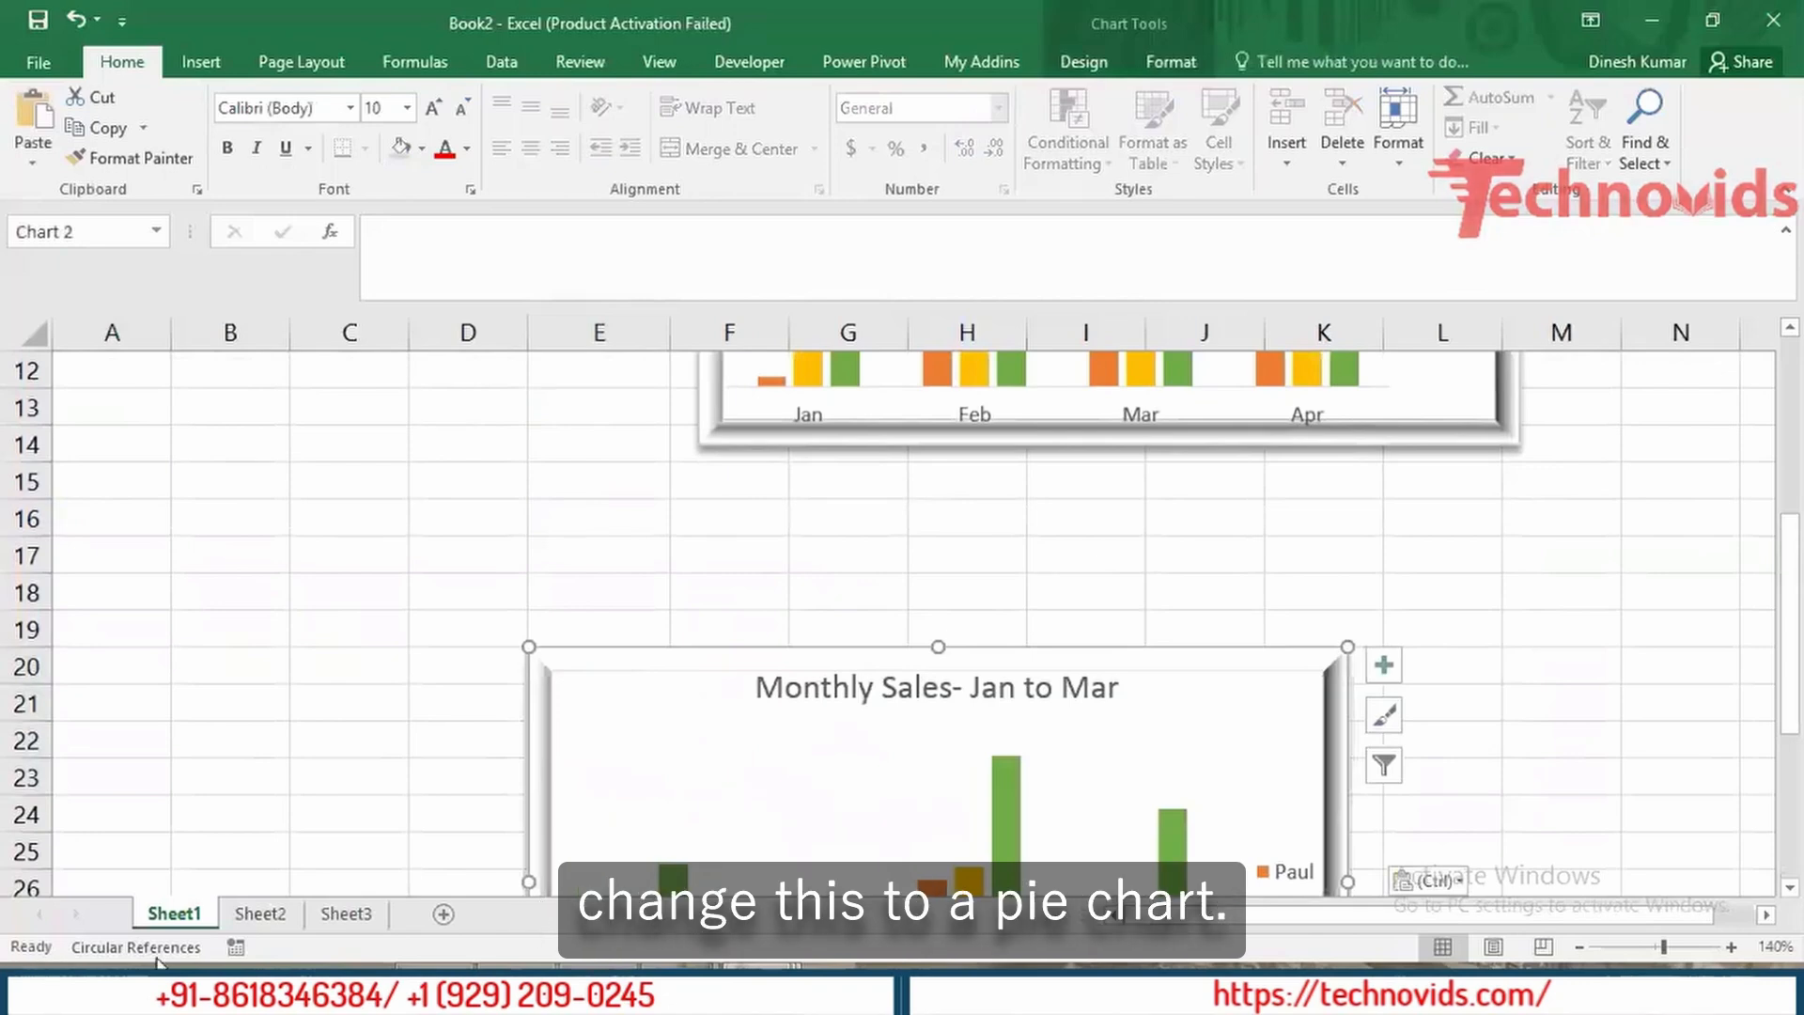
Step: Try changing the pasted chart's type to Pie, inspect its slices and undo the change
left_click(382, 795)
key("Down")
key("Down")
key("Down")
key("Down")
key("Down")
key("Down")
key("Down")
key("Down")
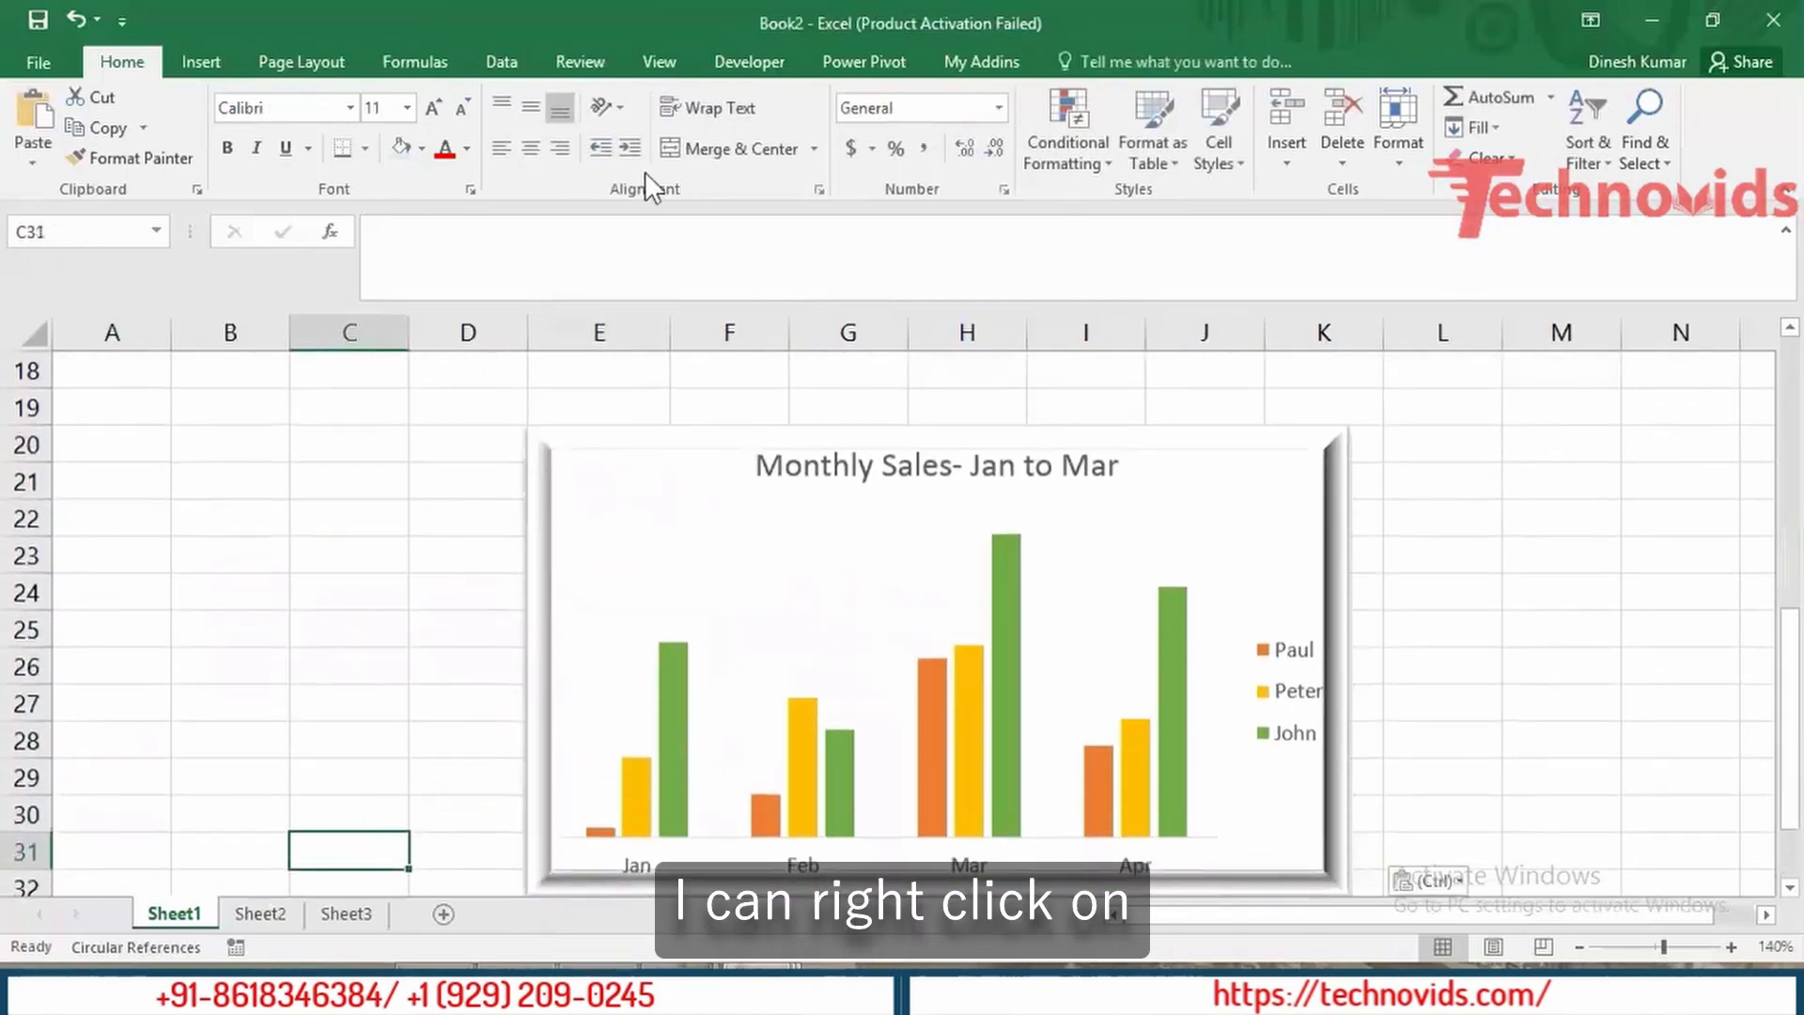
right_click(786, 588)
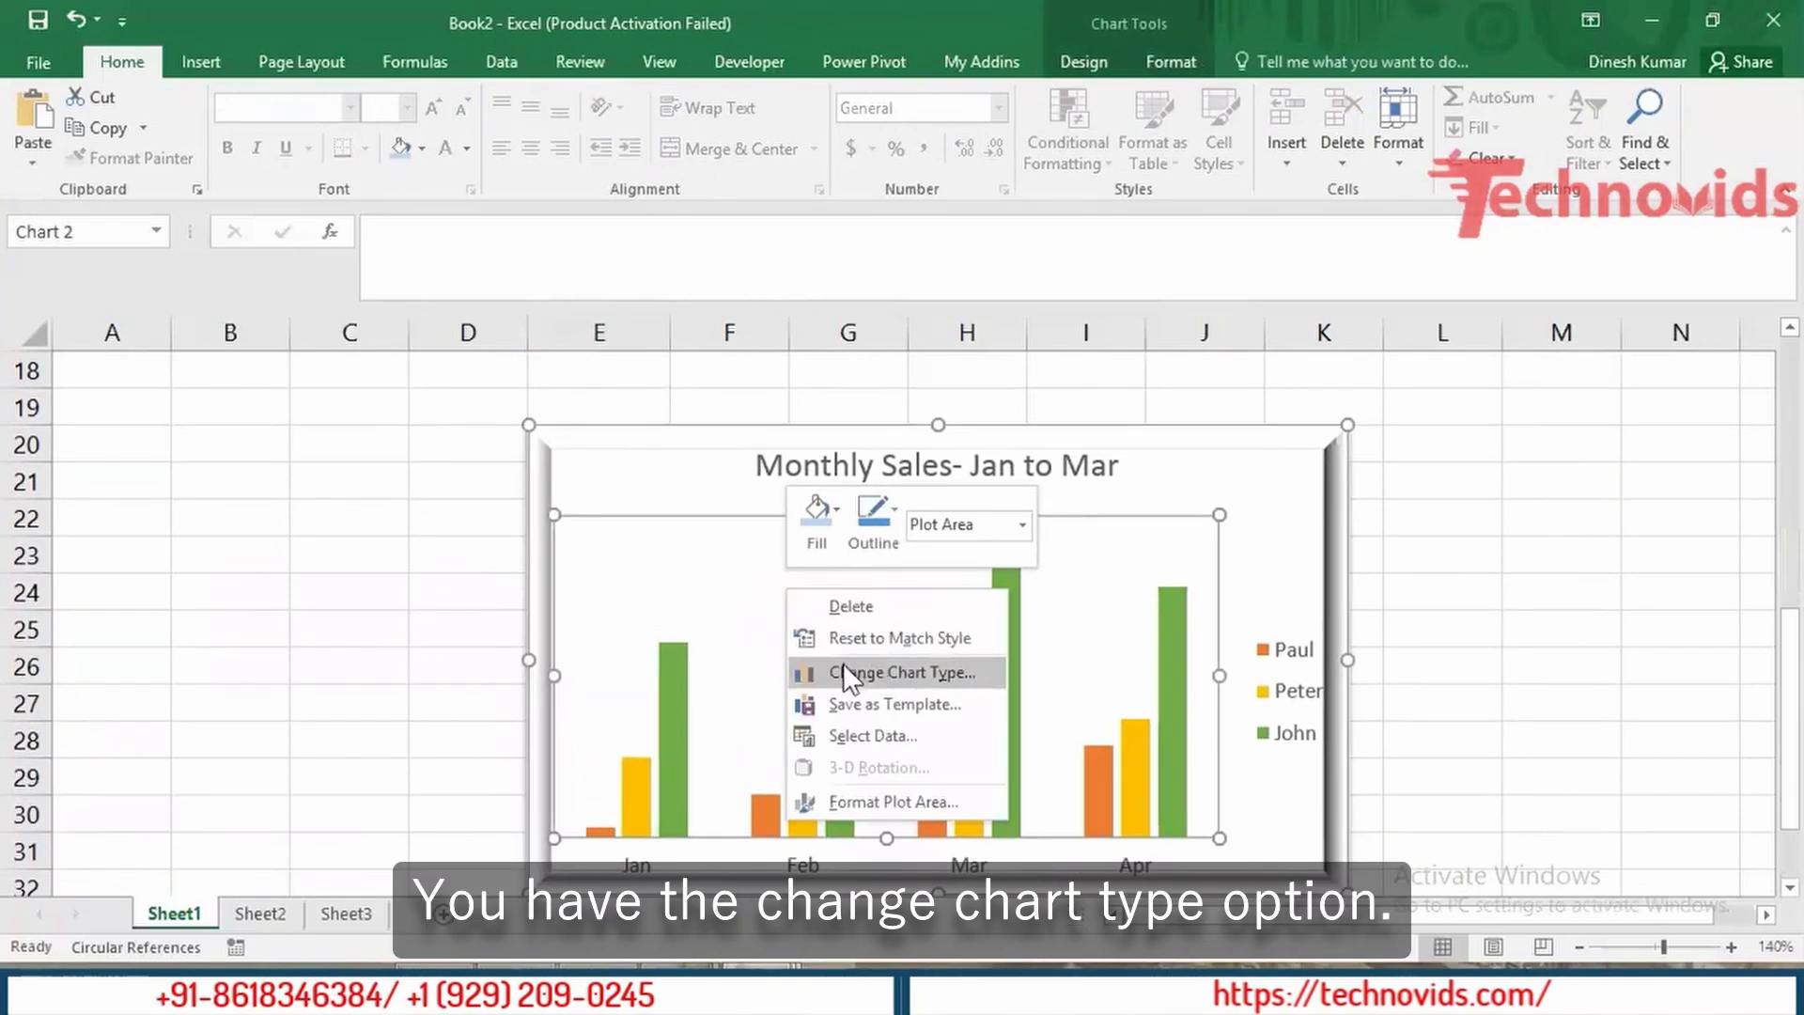
left_click(866, 671)
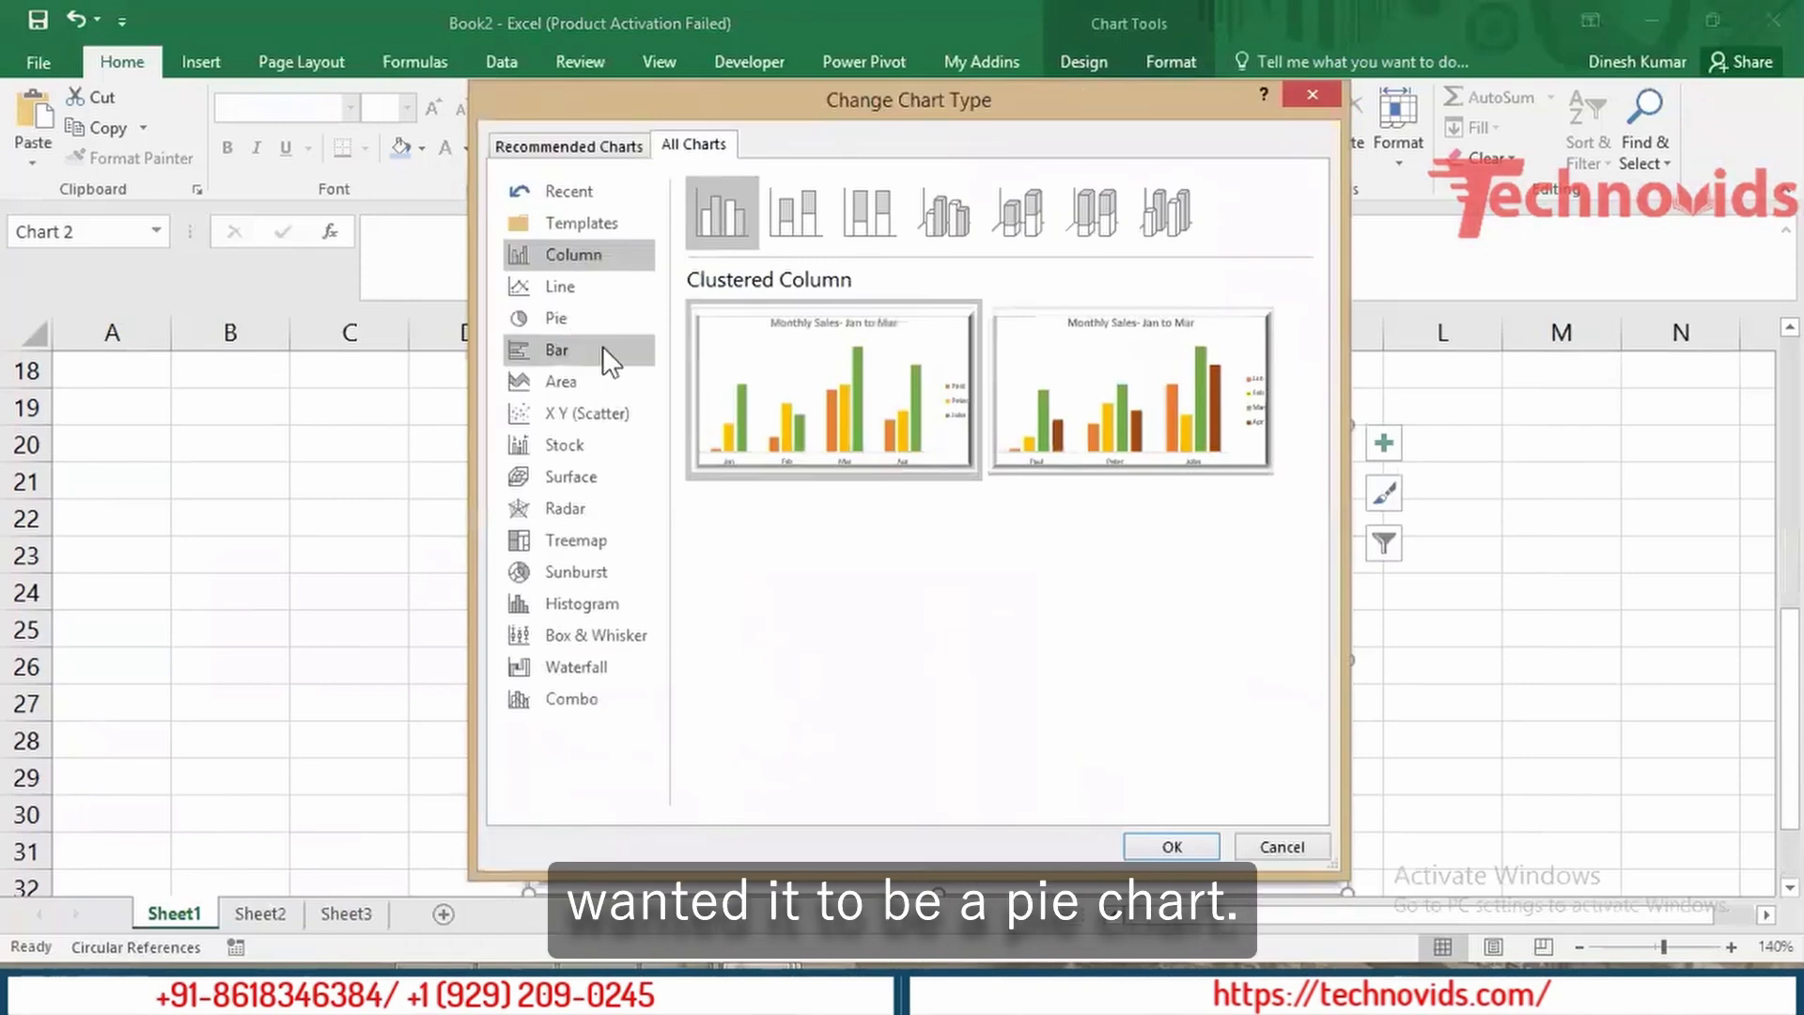
left_click(590, 321)
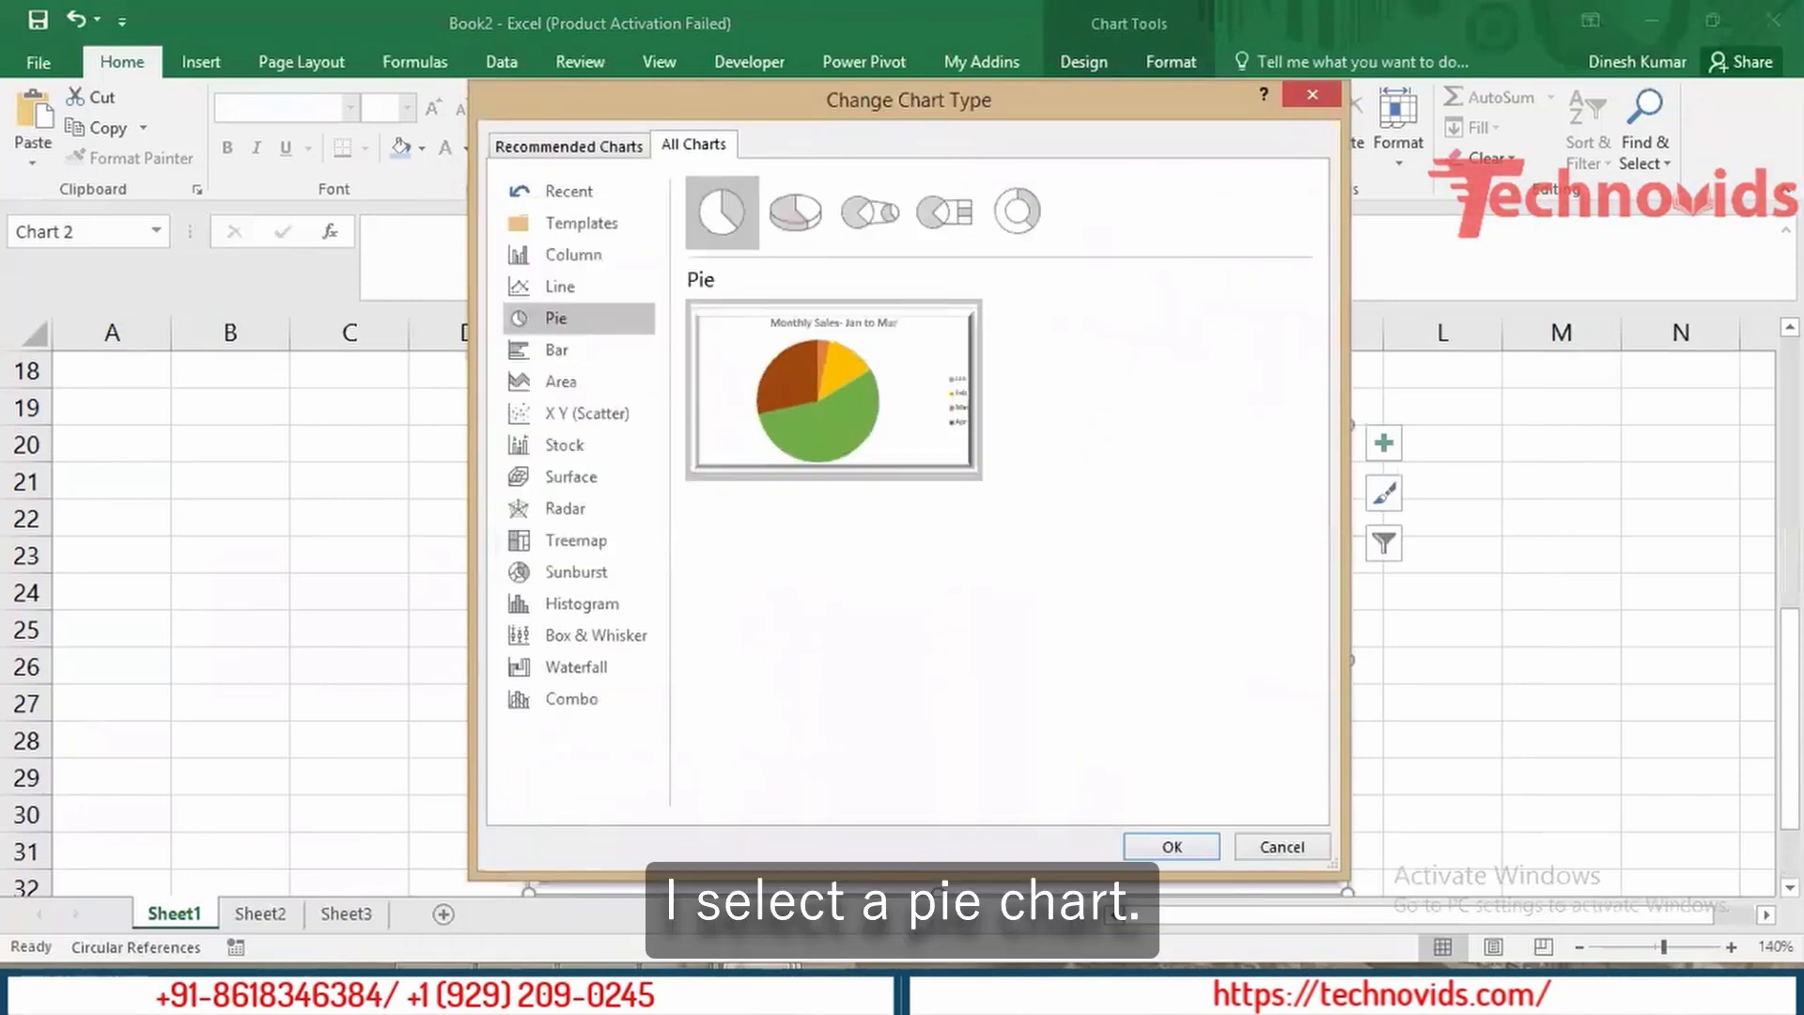
left_click(1175, 847)
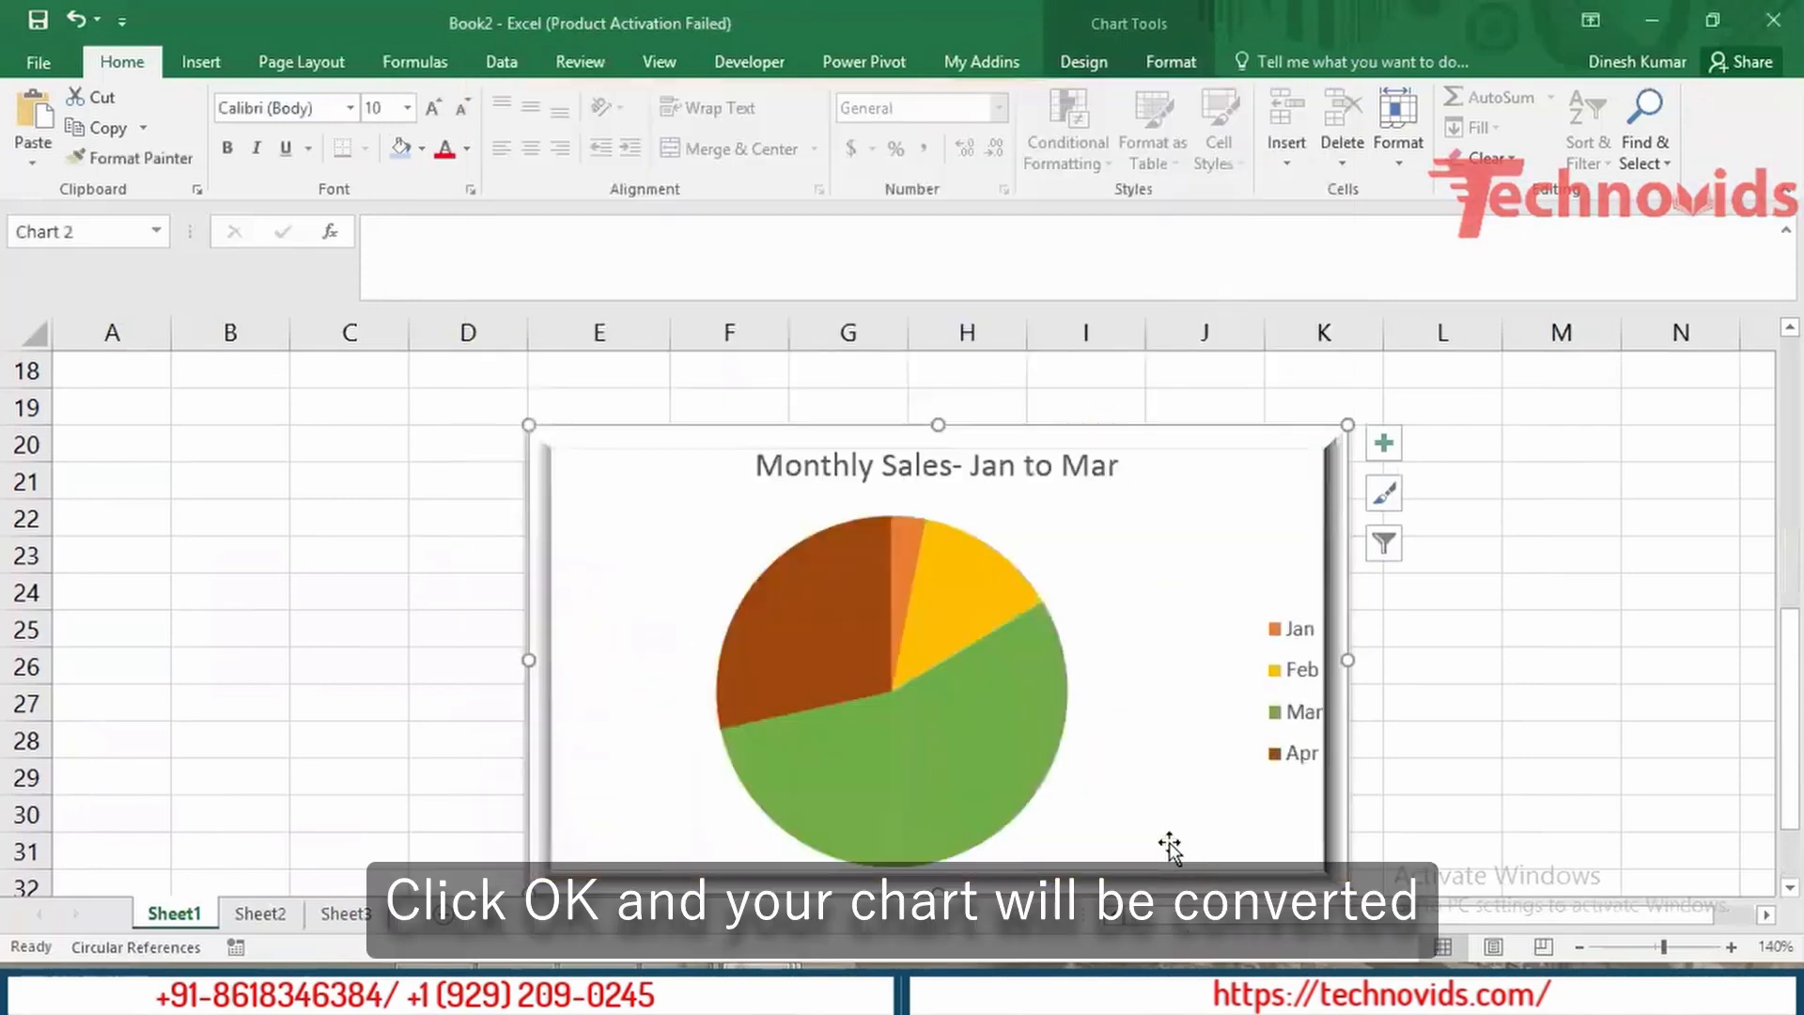
mouse_move(900, 709)
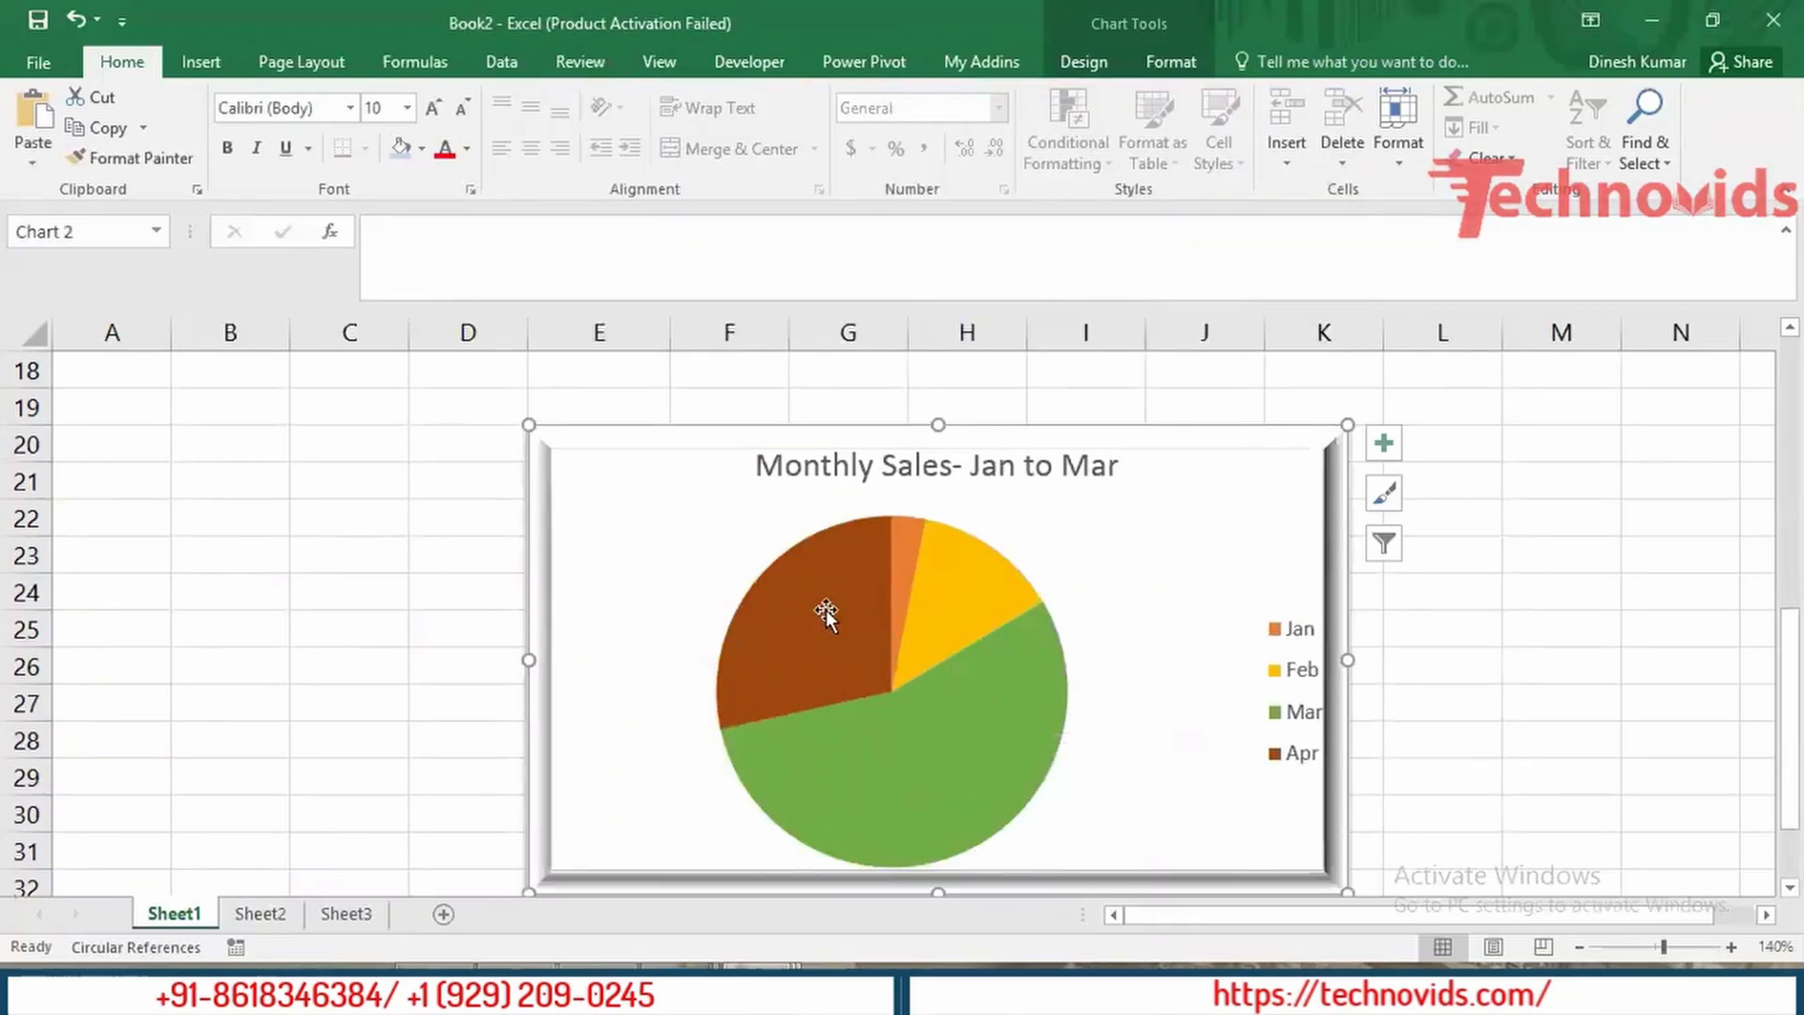
mouse_move(794, 634)
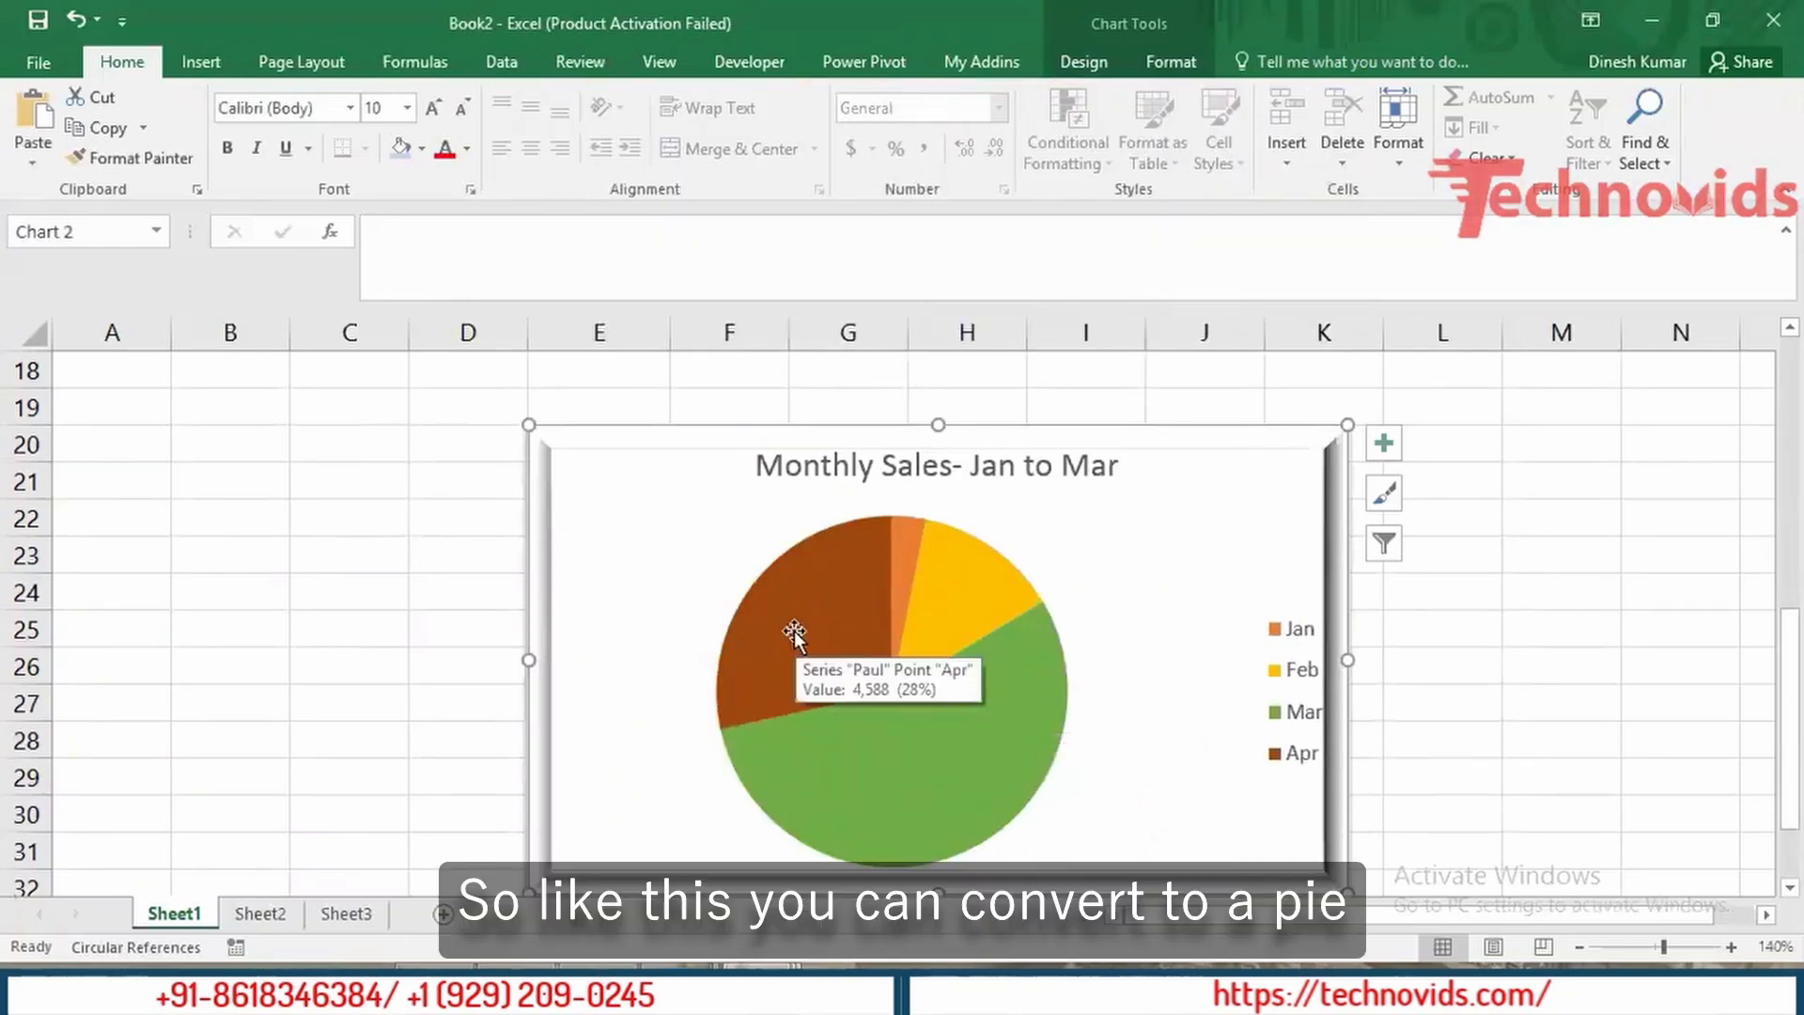
key("ctrl+z")
Step: Change the type of the pasted Monthly Sales chart from clustered column to the basic Line chart
right_click(796, 639)
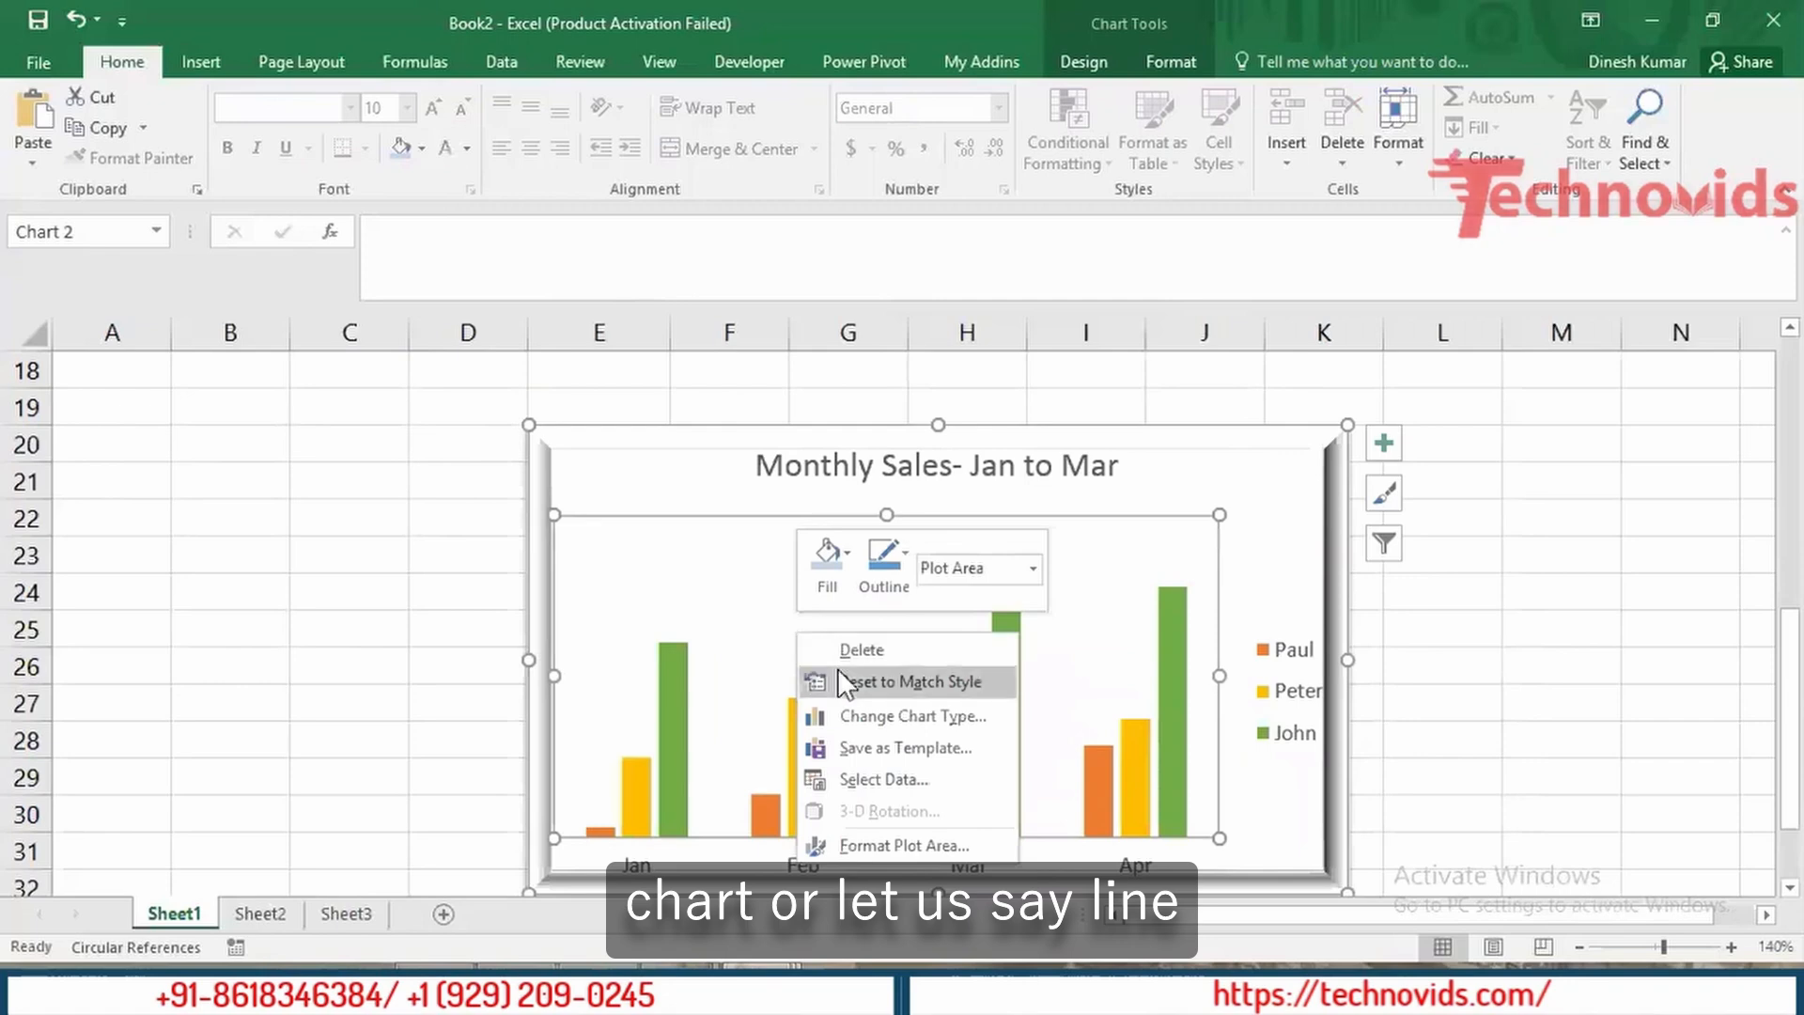
left_click(895, 715)
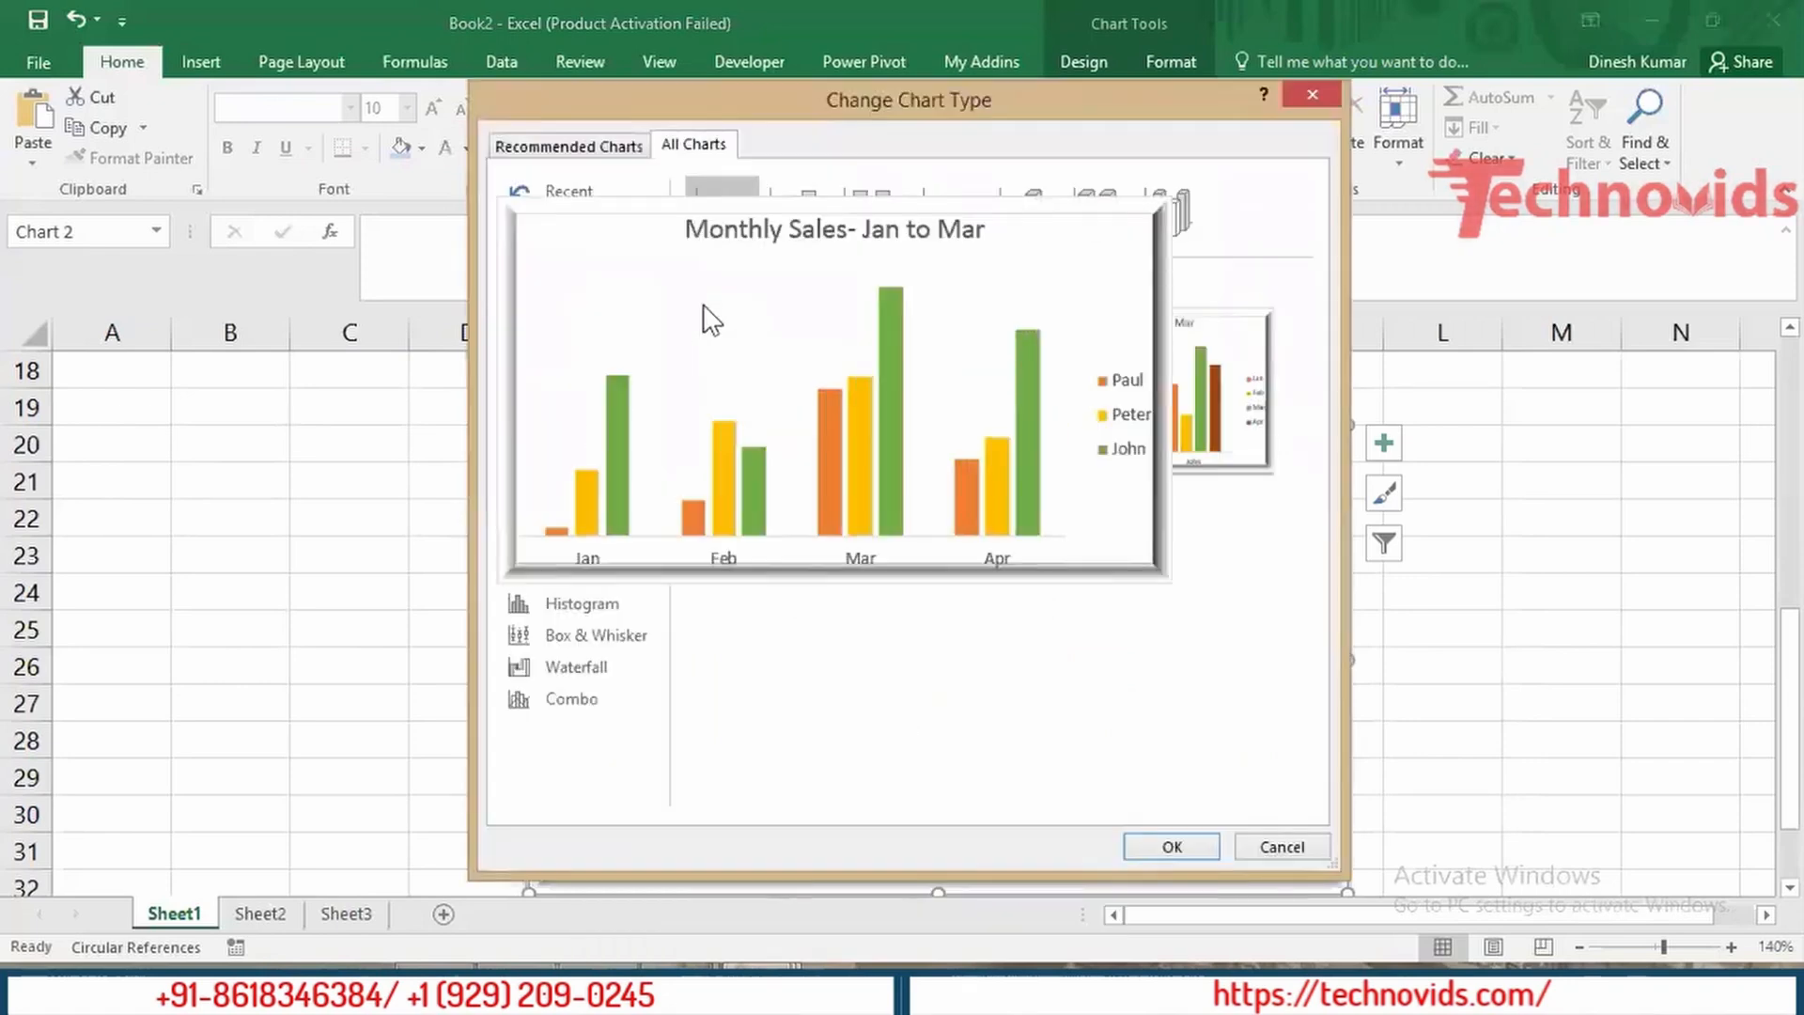
left_click(595, 282)
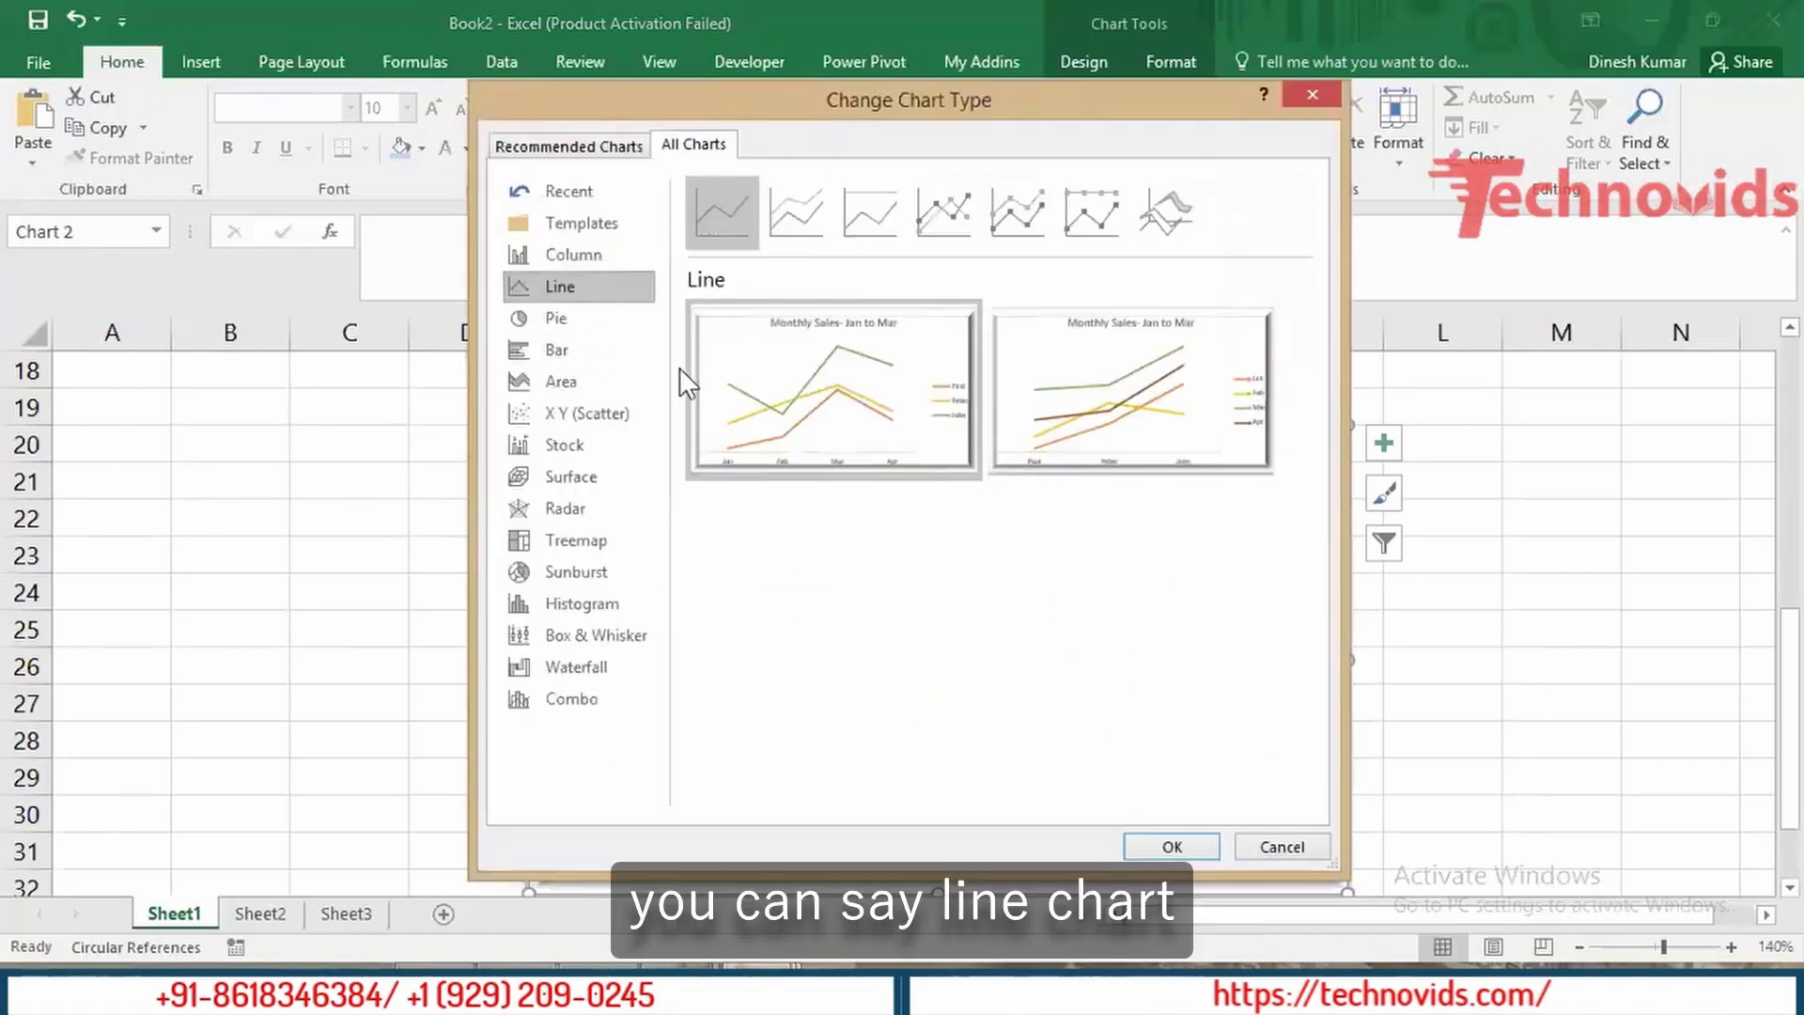
left_click(1168, 849)
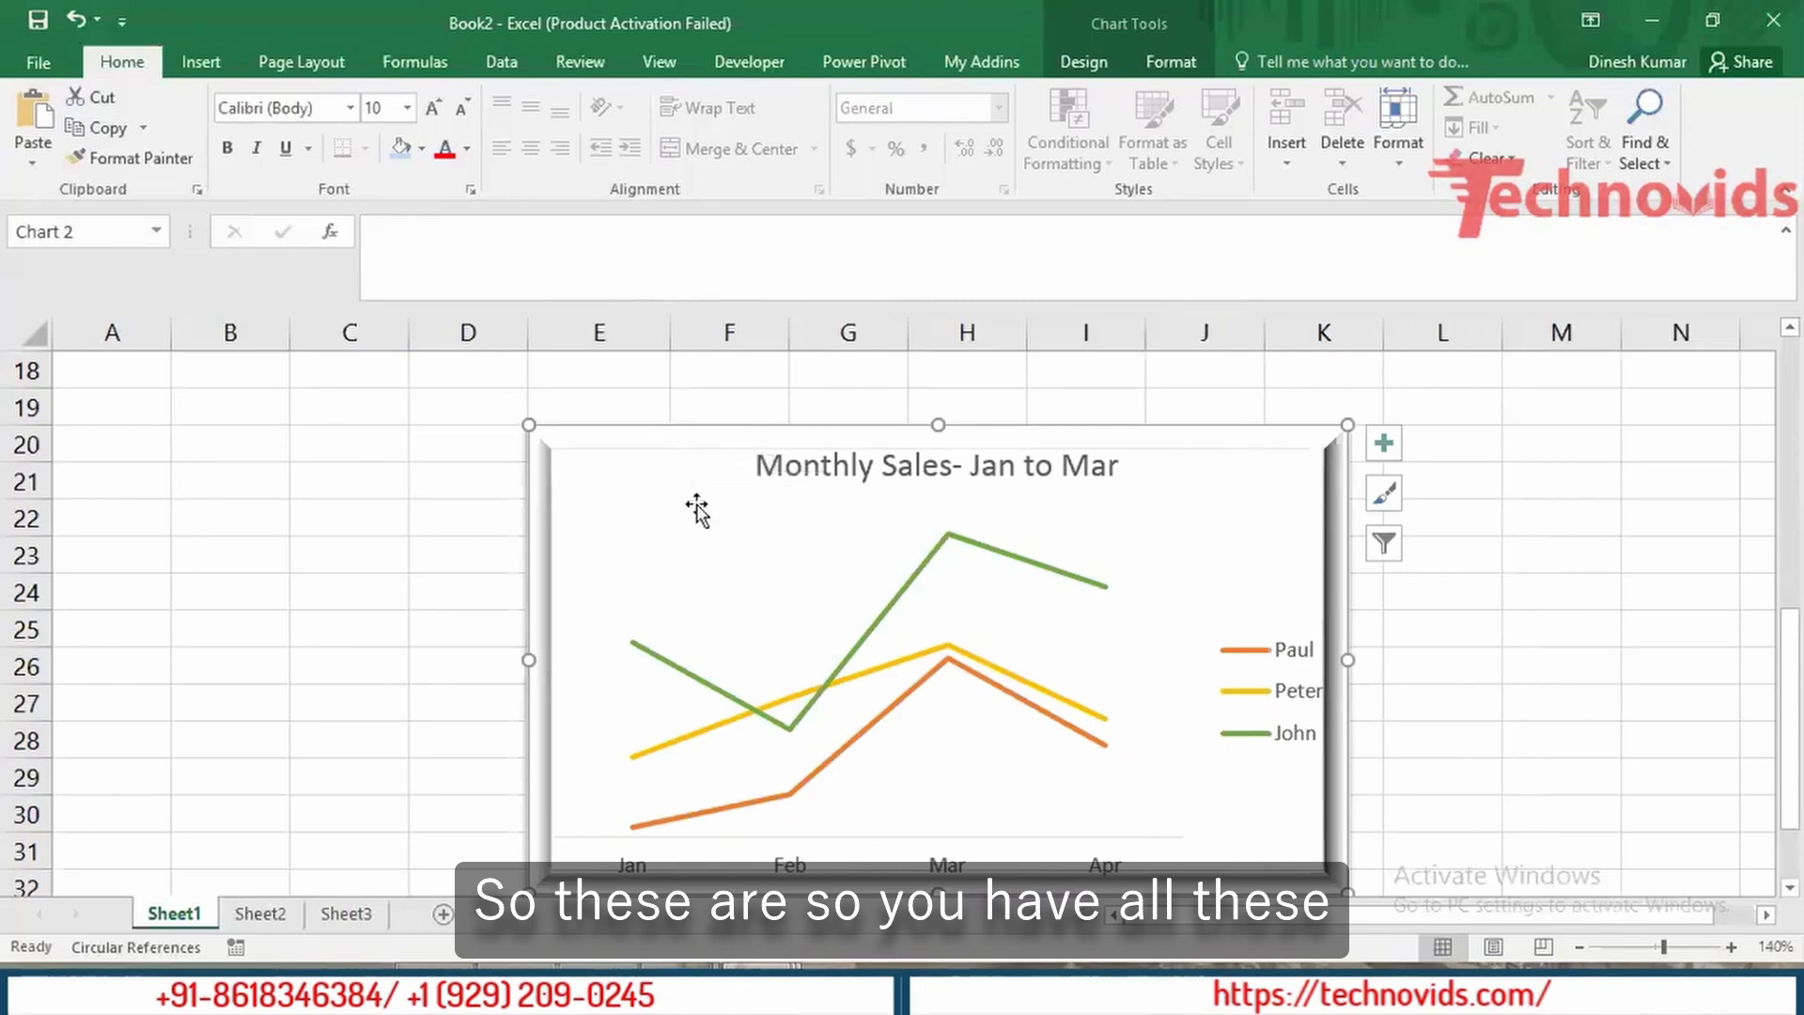
Step: Preview the Bar, Area and X Y (Scatter) chart types for the line chart without applying any of them
right_click(701, 588)
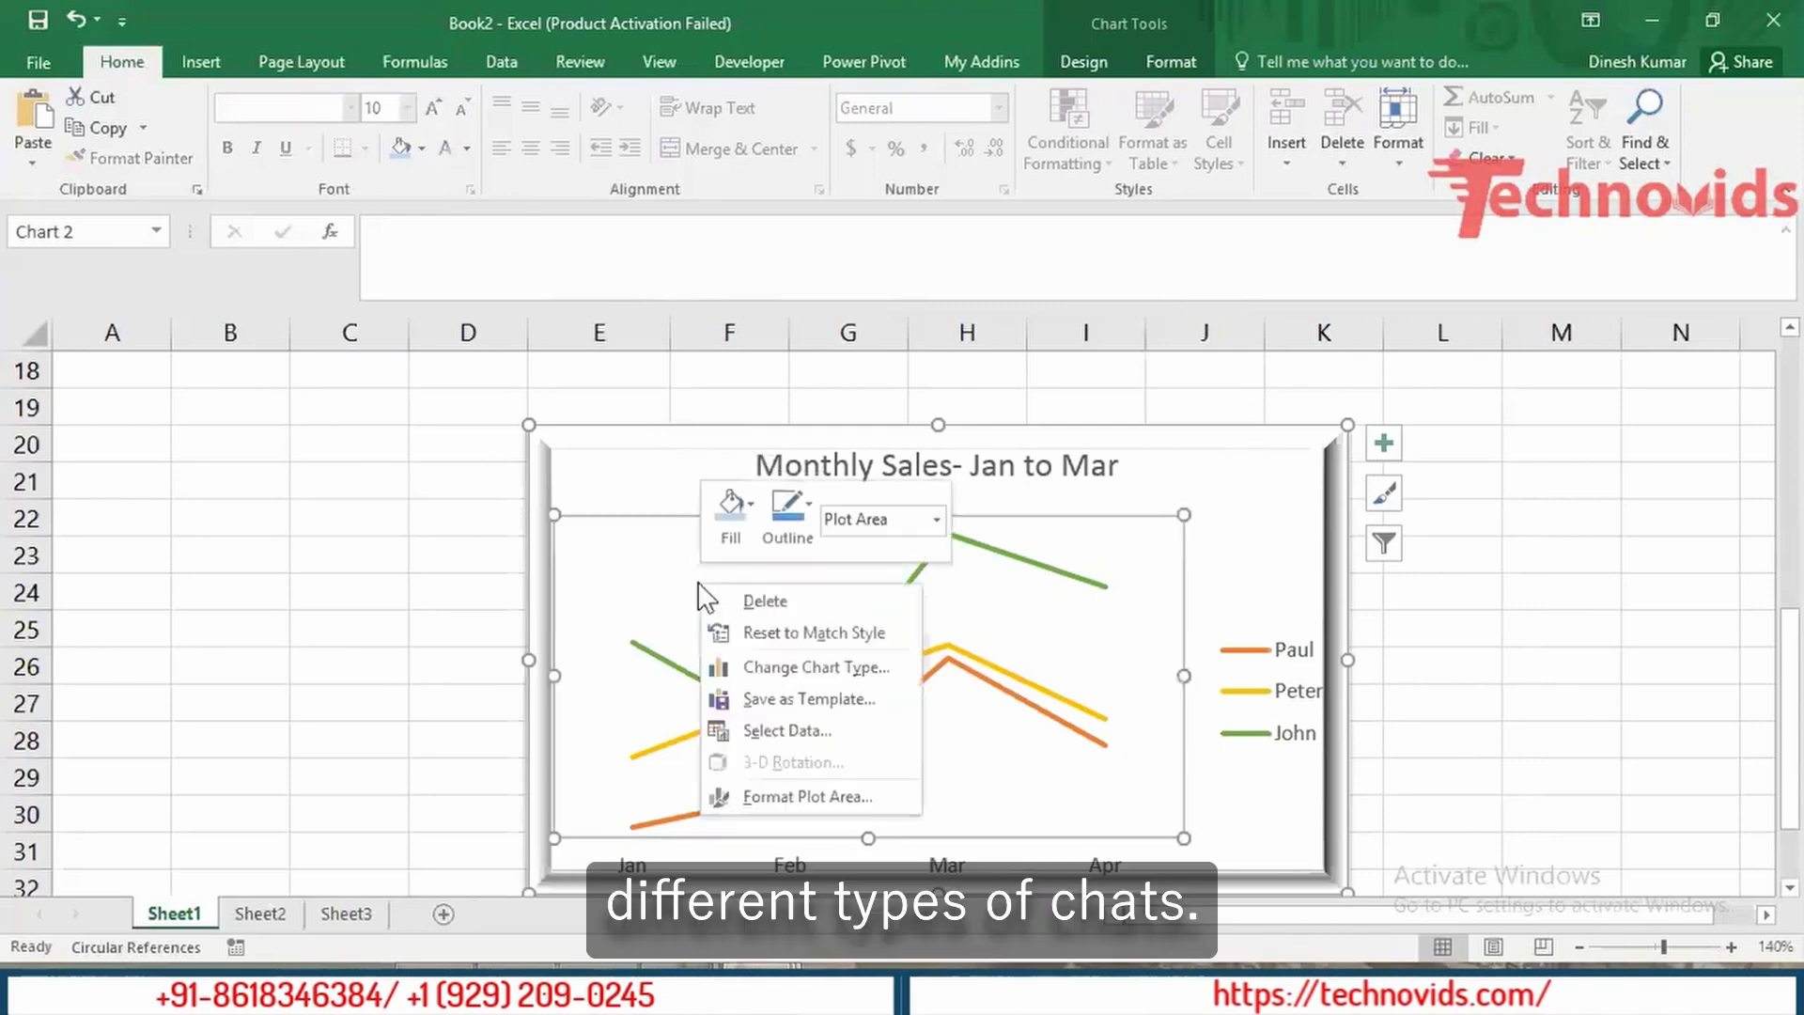
left_click(769, 662)
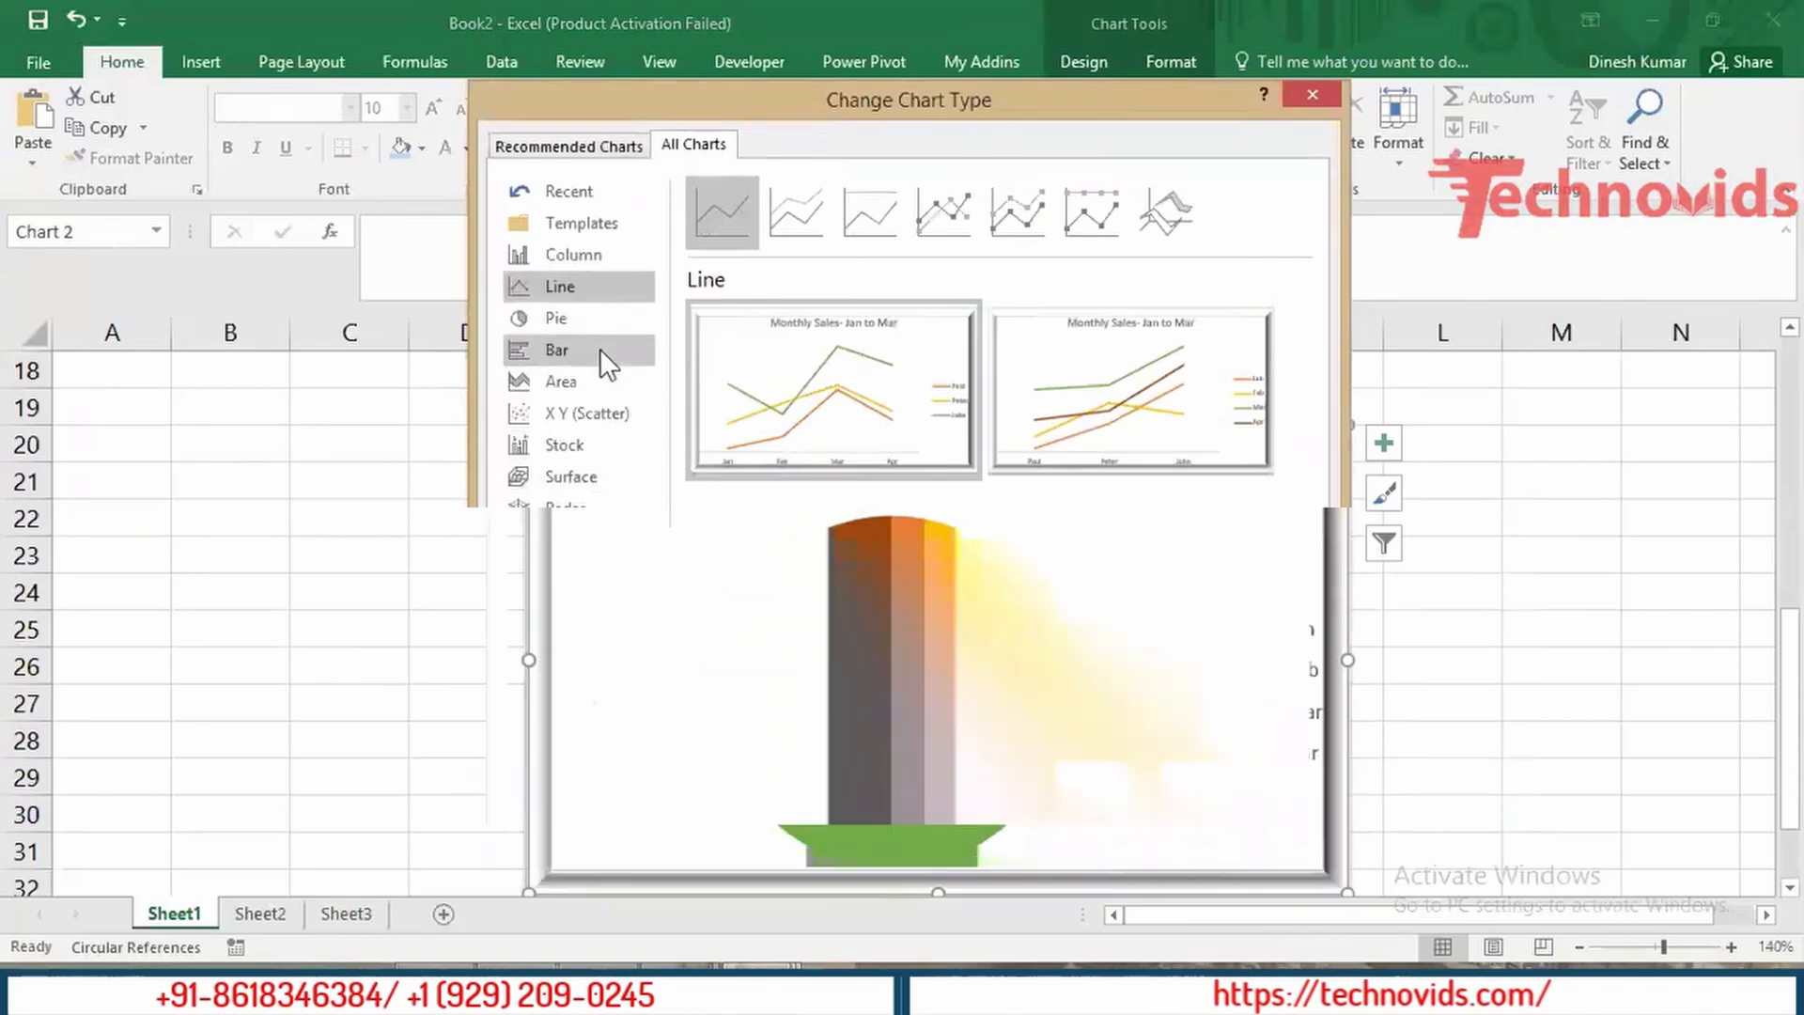
left_click(599, 348)
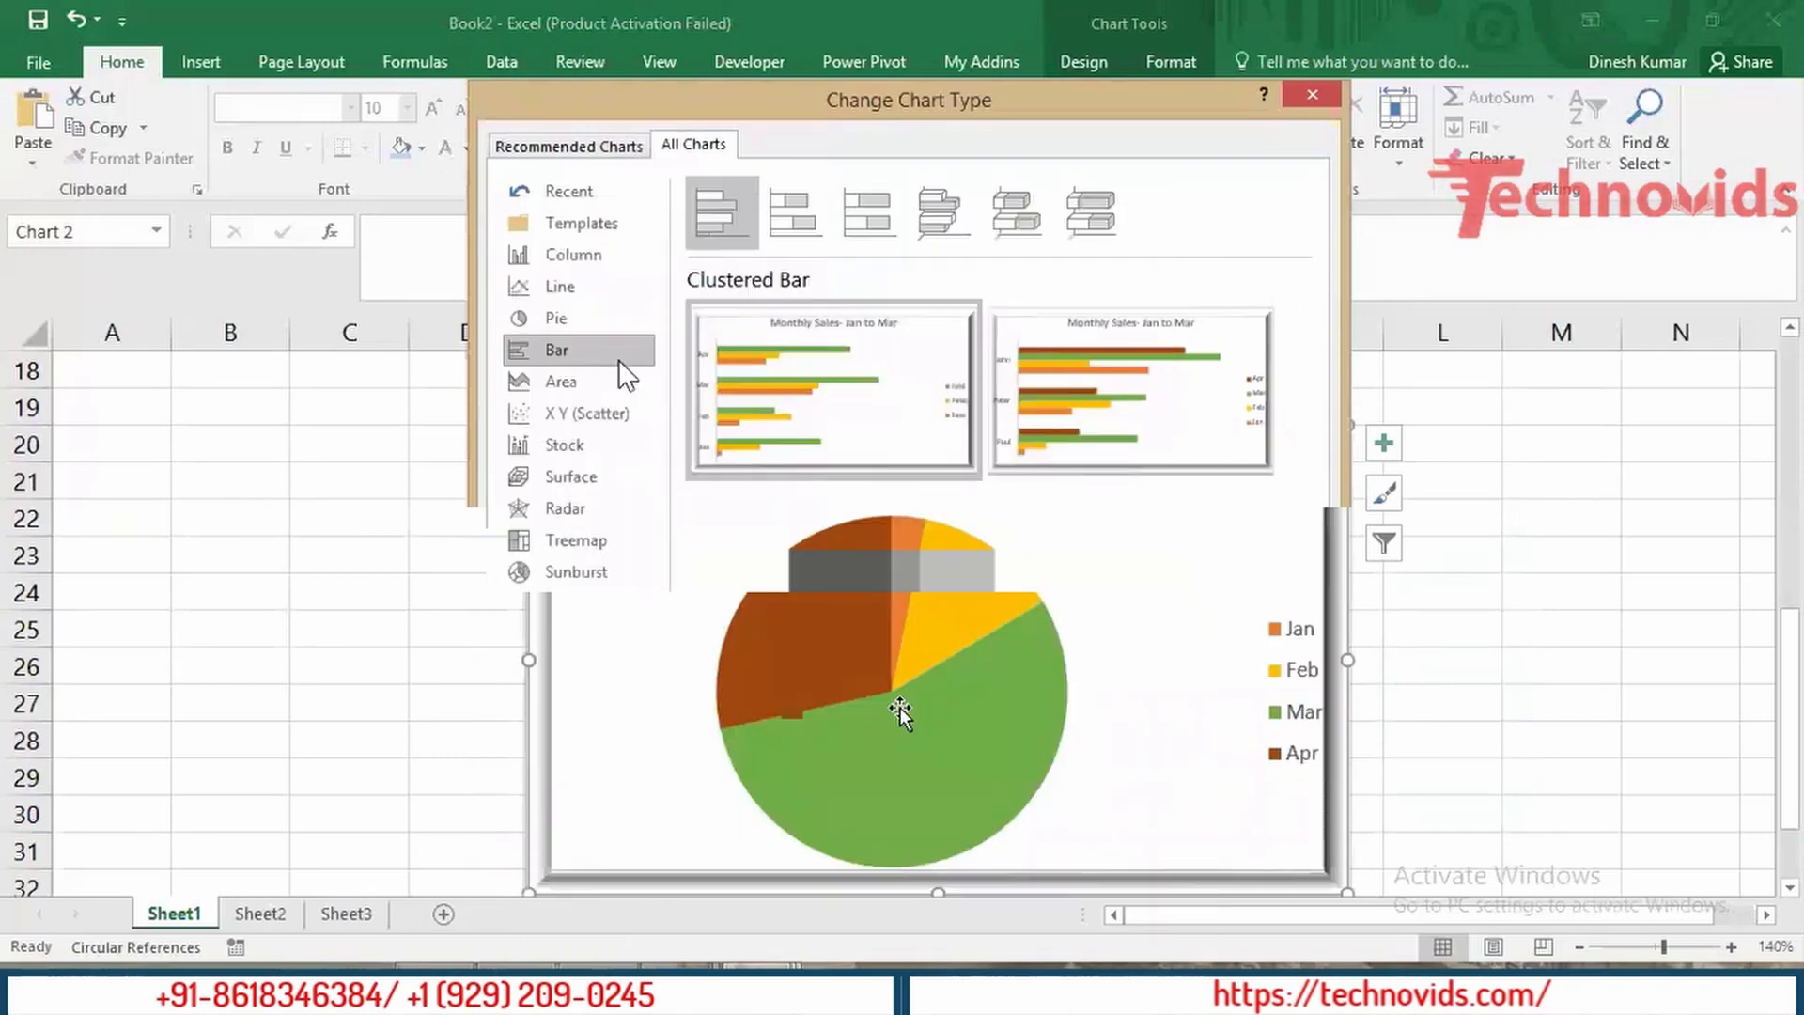
left_click(584, 379)
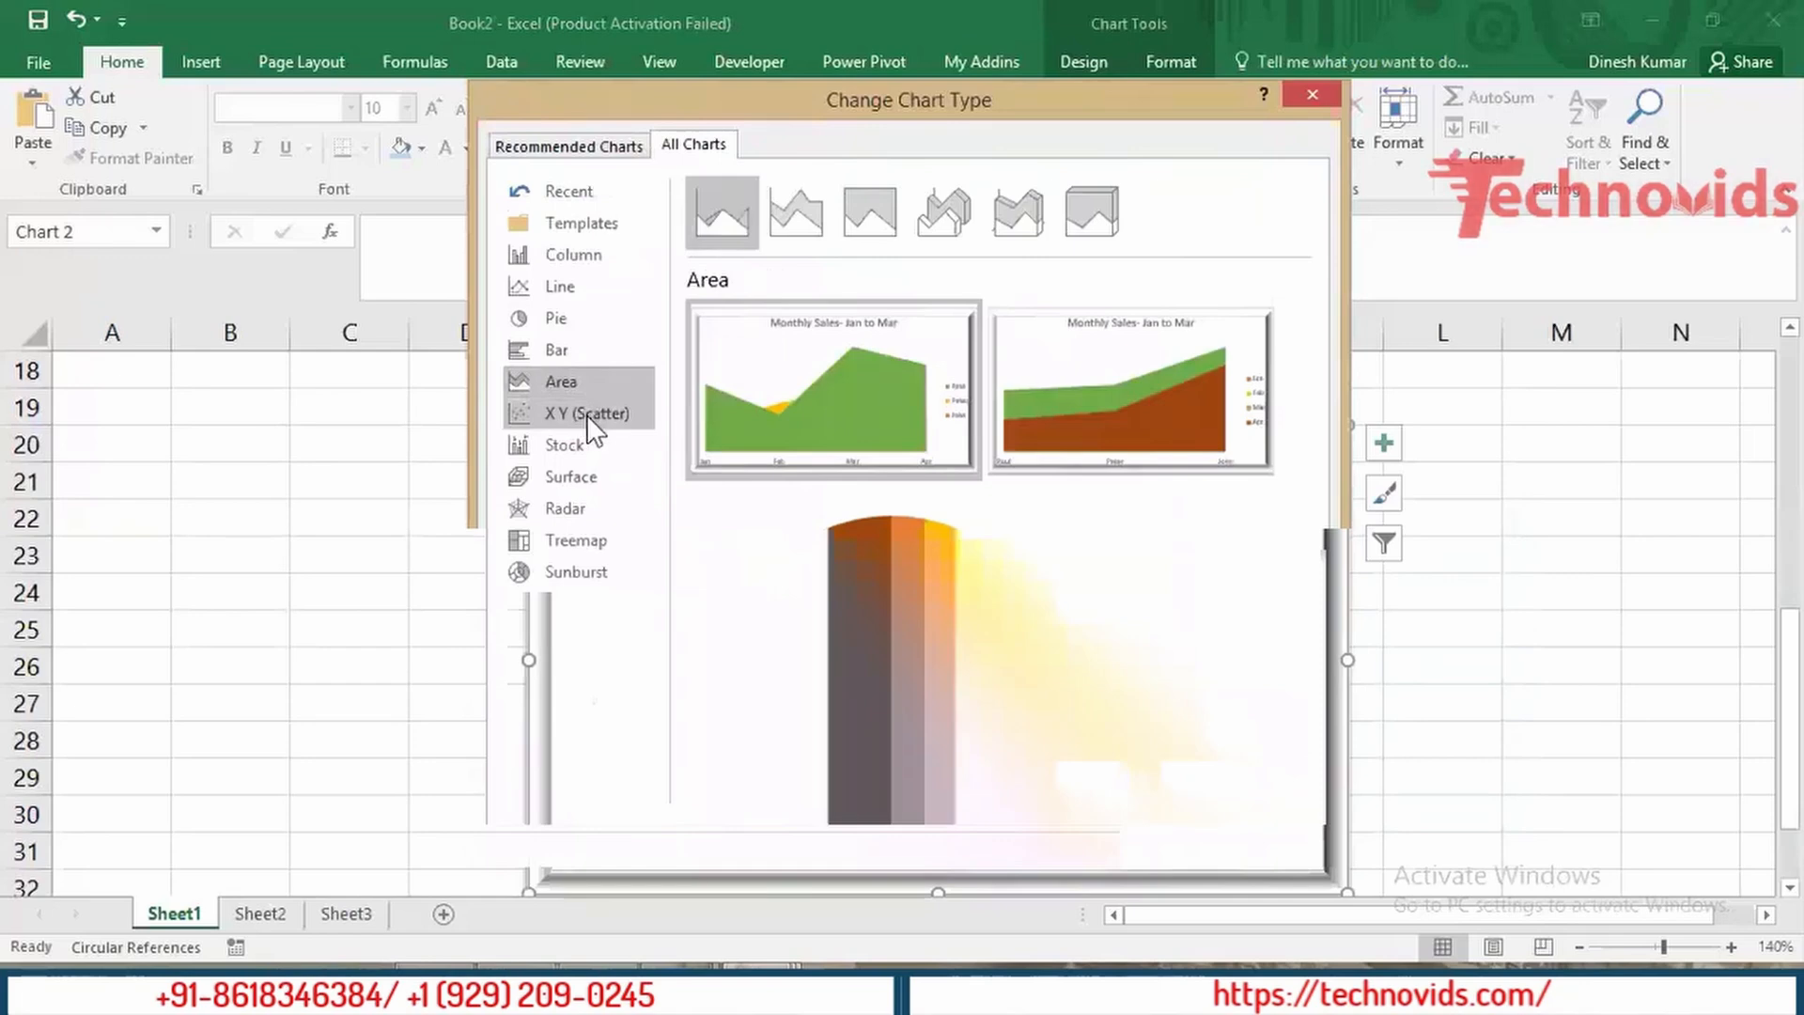
left_click(586, 414)
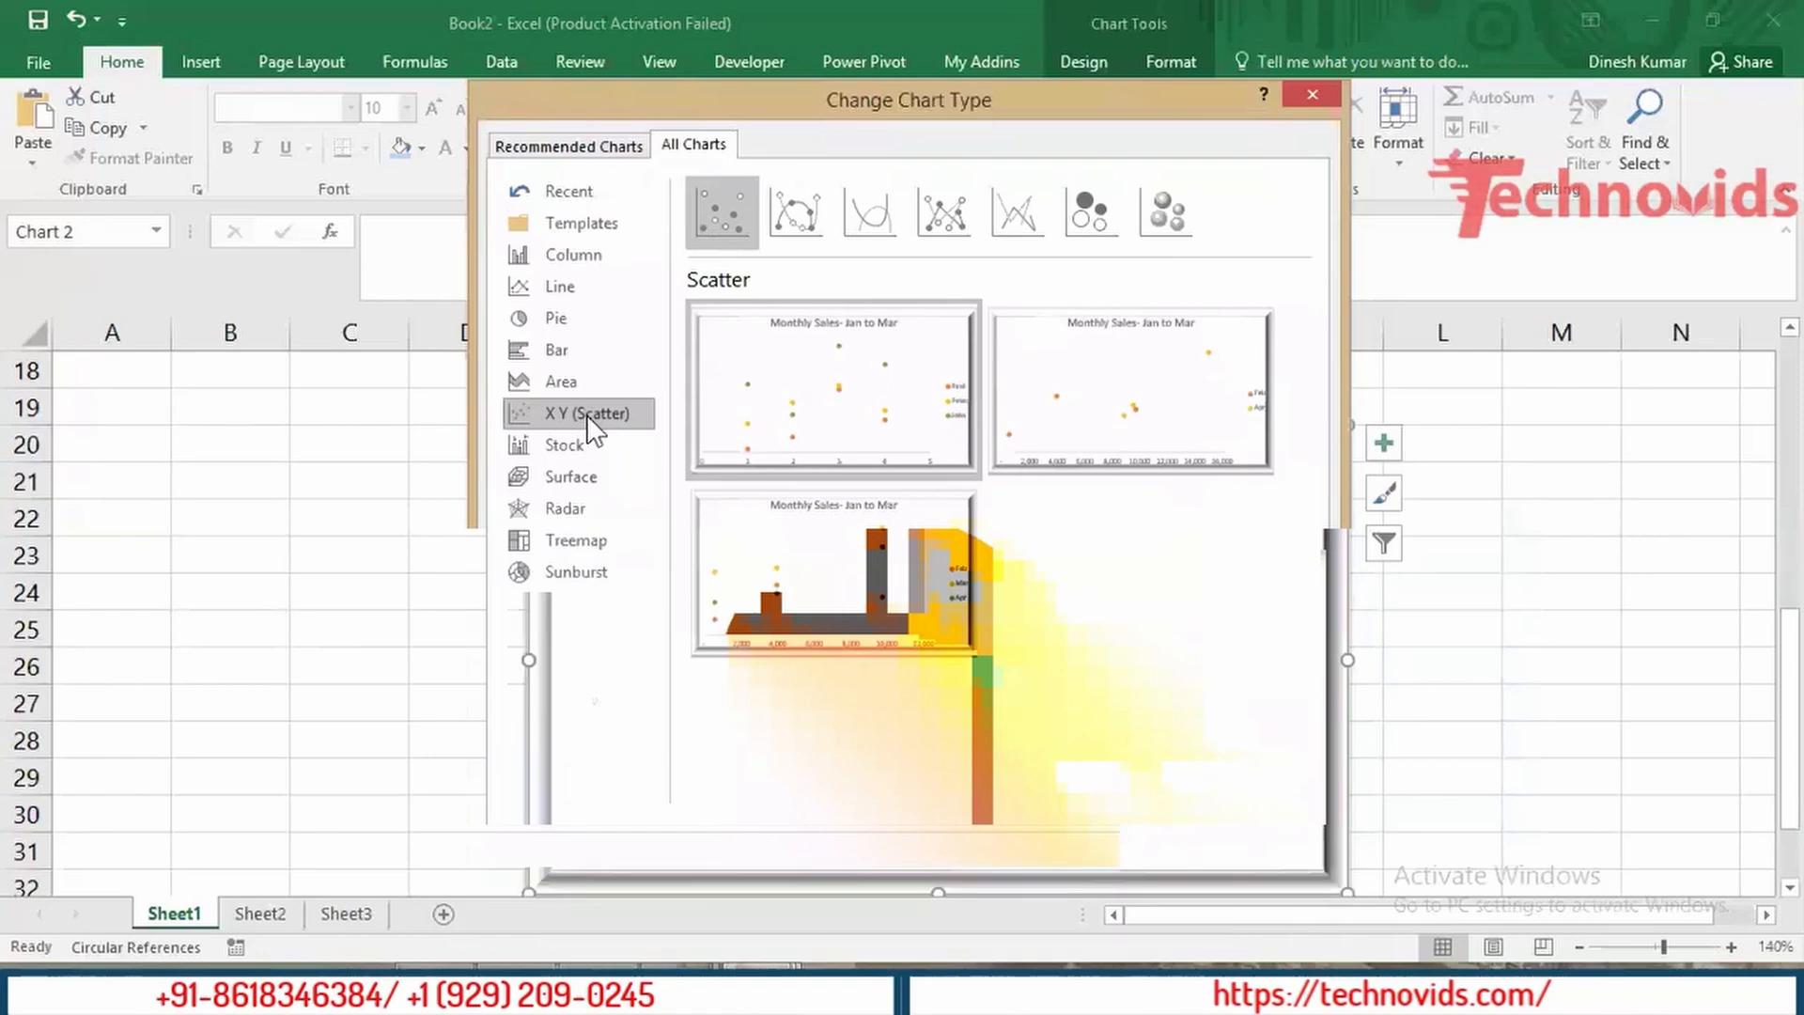
key("Escape")
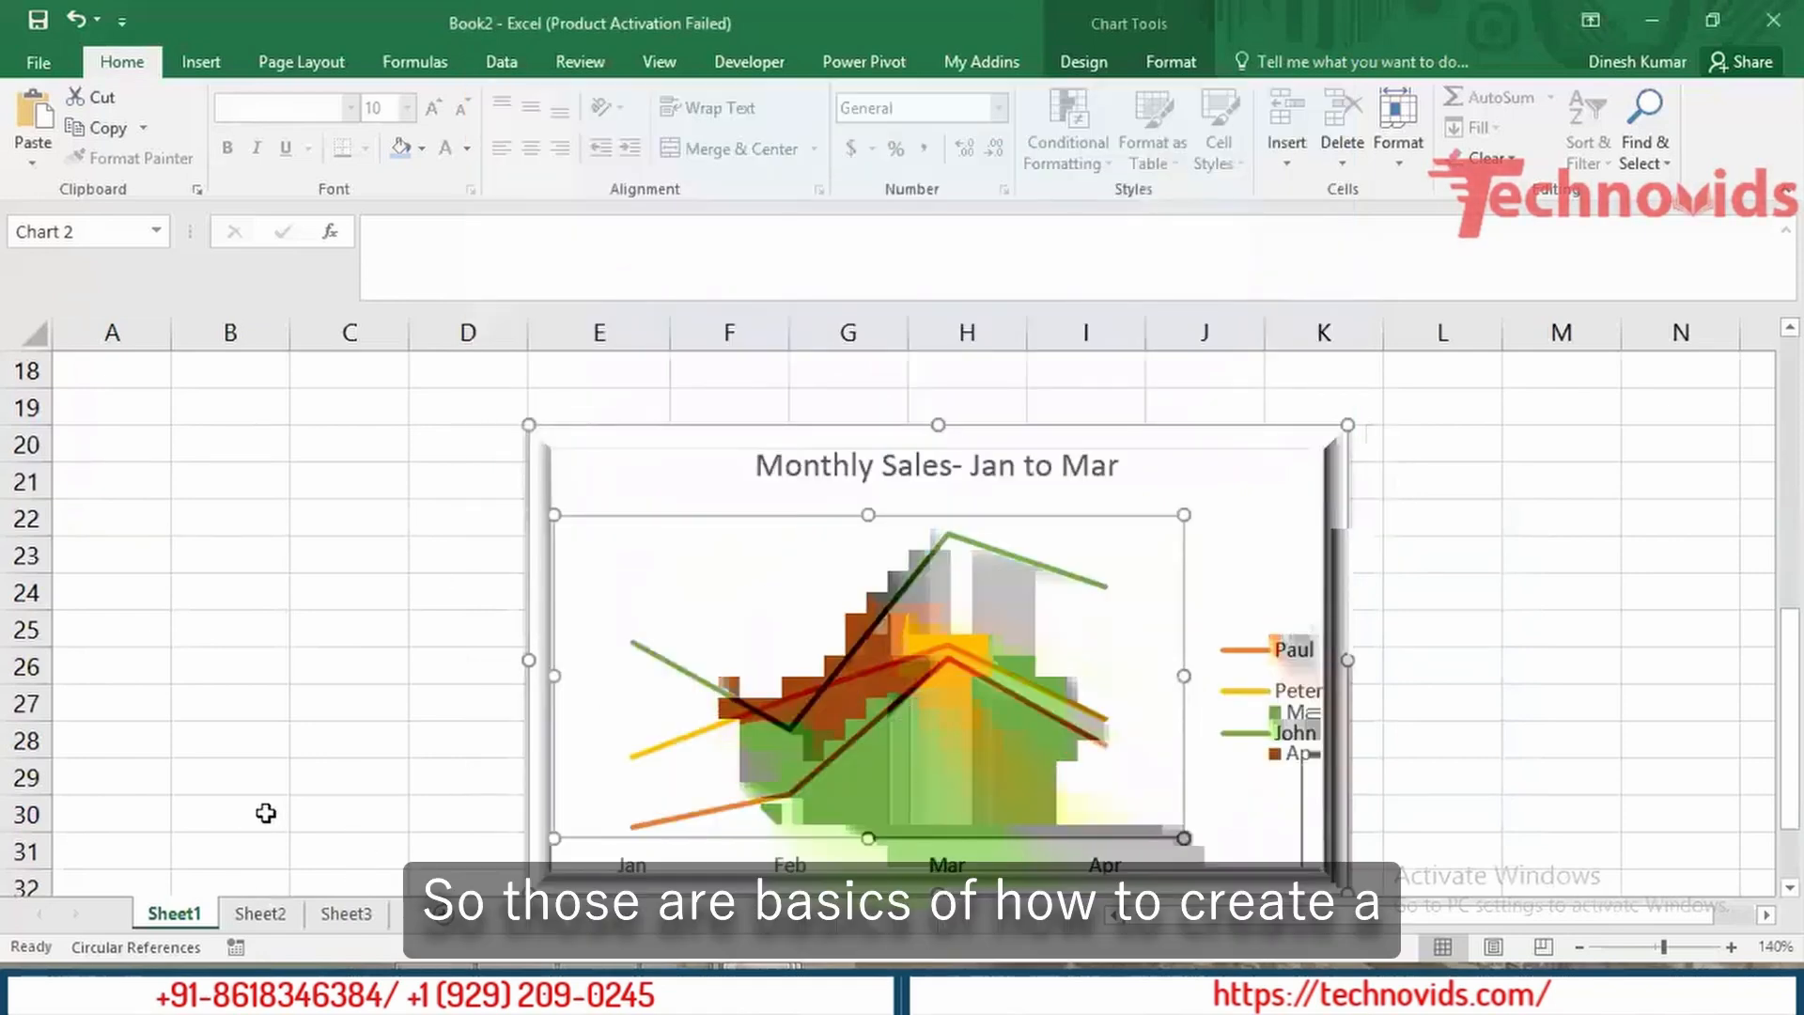
left_click(263, 812)
key("Left")
left_click(266, 813)
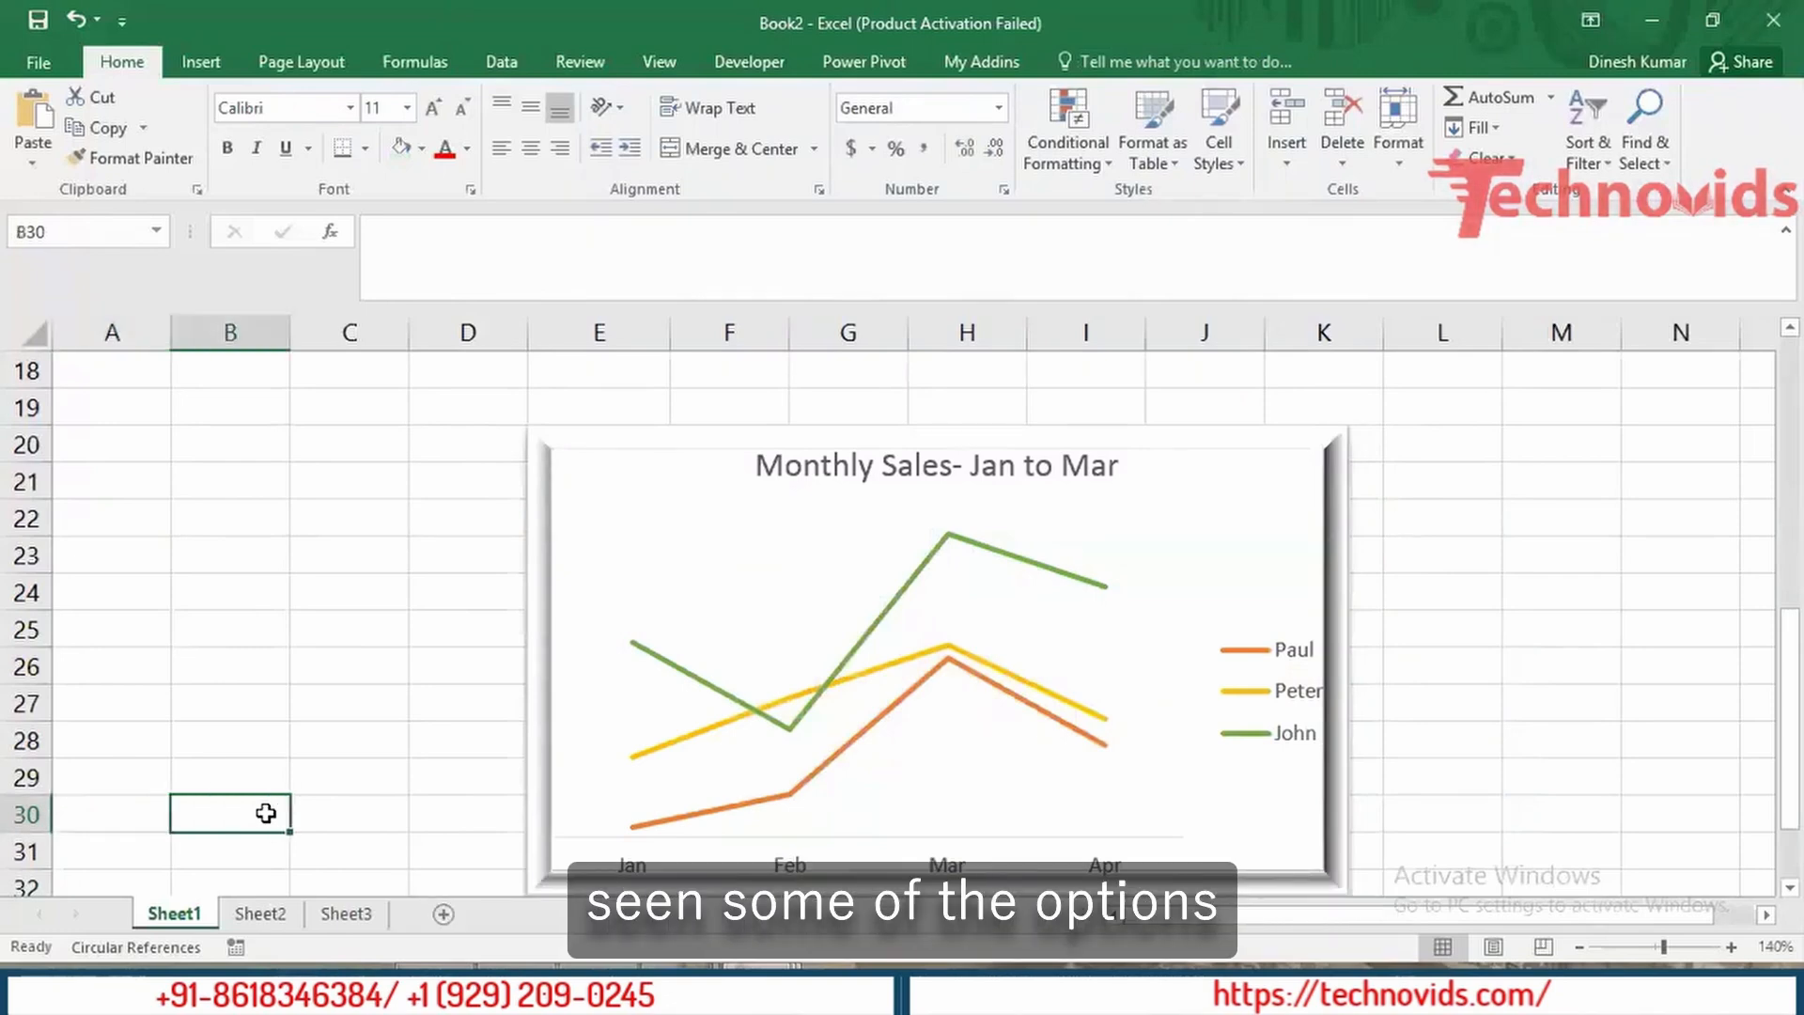
key("Down")
key("Down")
key("Down")
key("Down")
key("Down")
key("Down")
key("Down")
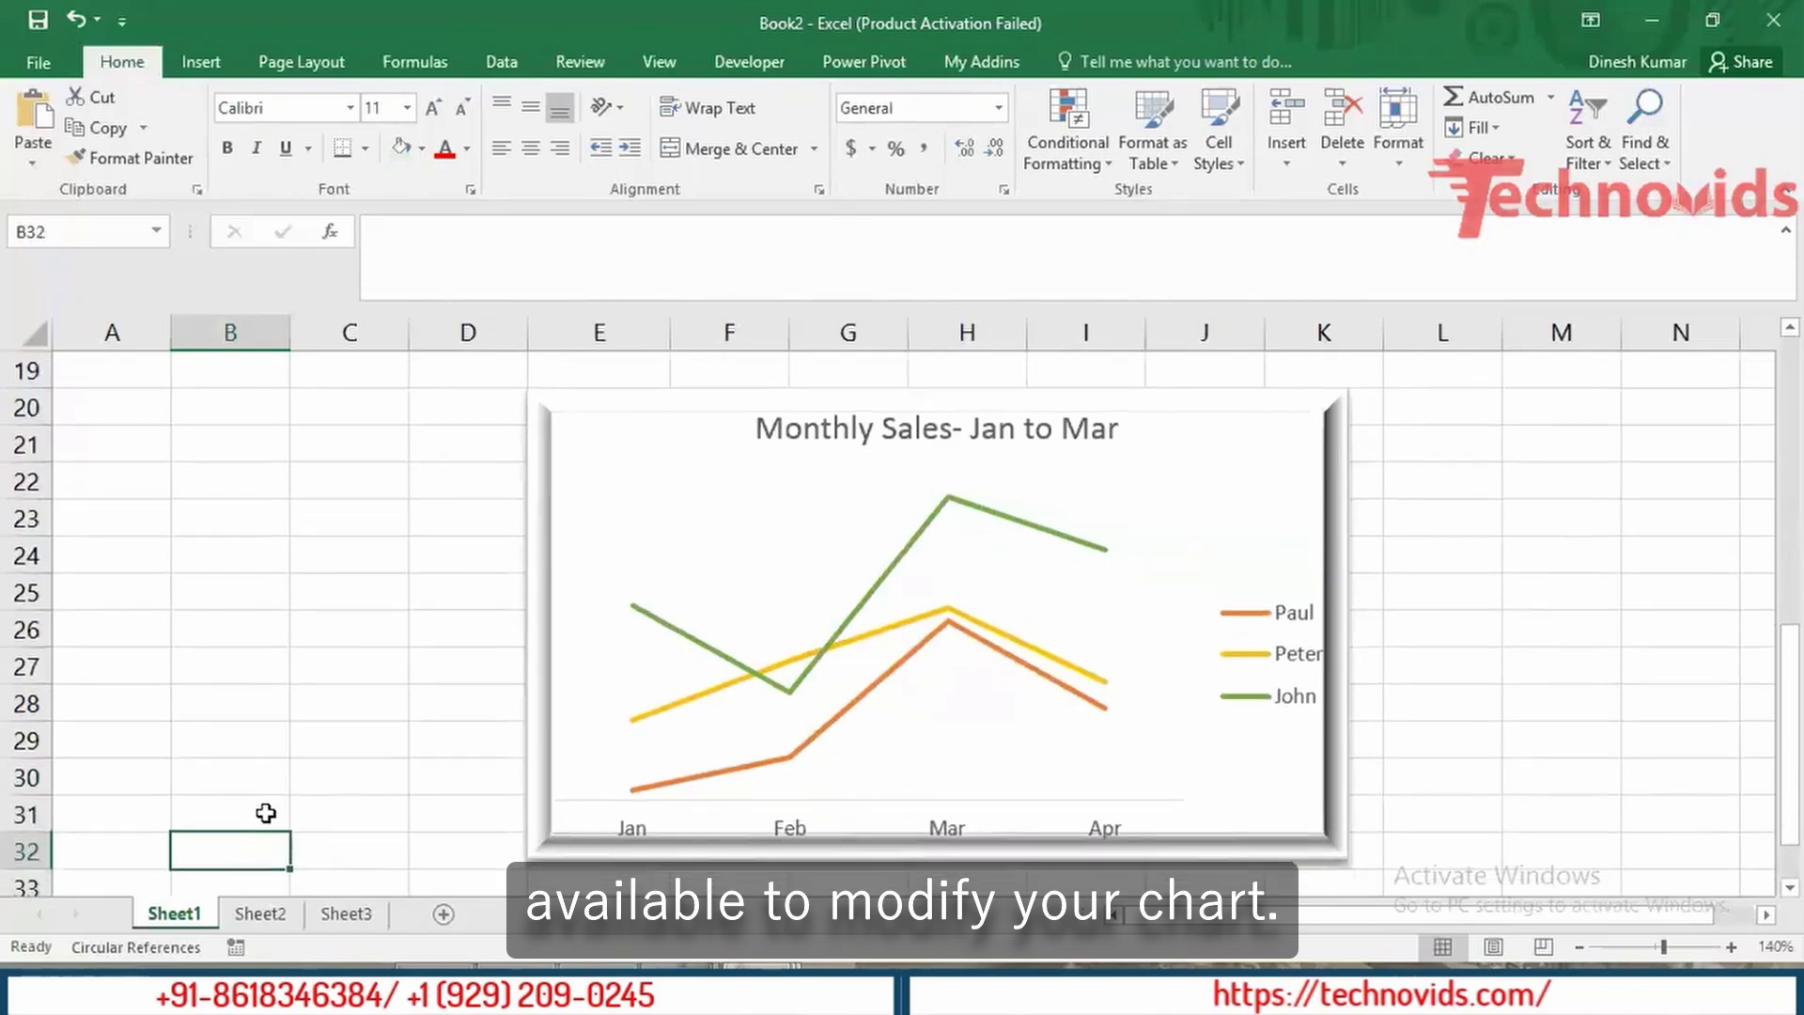
Step: Switch to the Excel Training_ALL_Examples workbook and look through the sample charts on the ALL Charts sheet down to the Combination Charts section
key("Down")
key("Down")
key("Down")
key("Down")
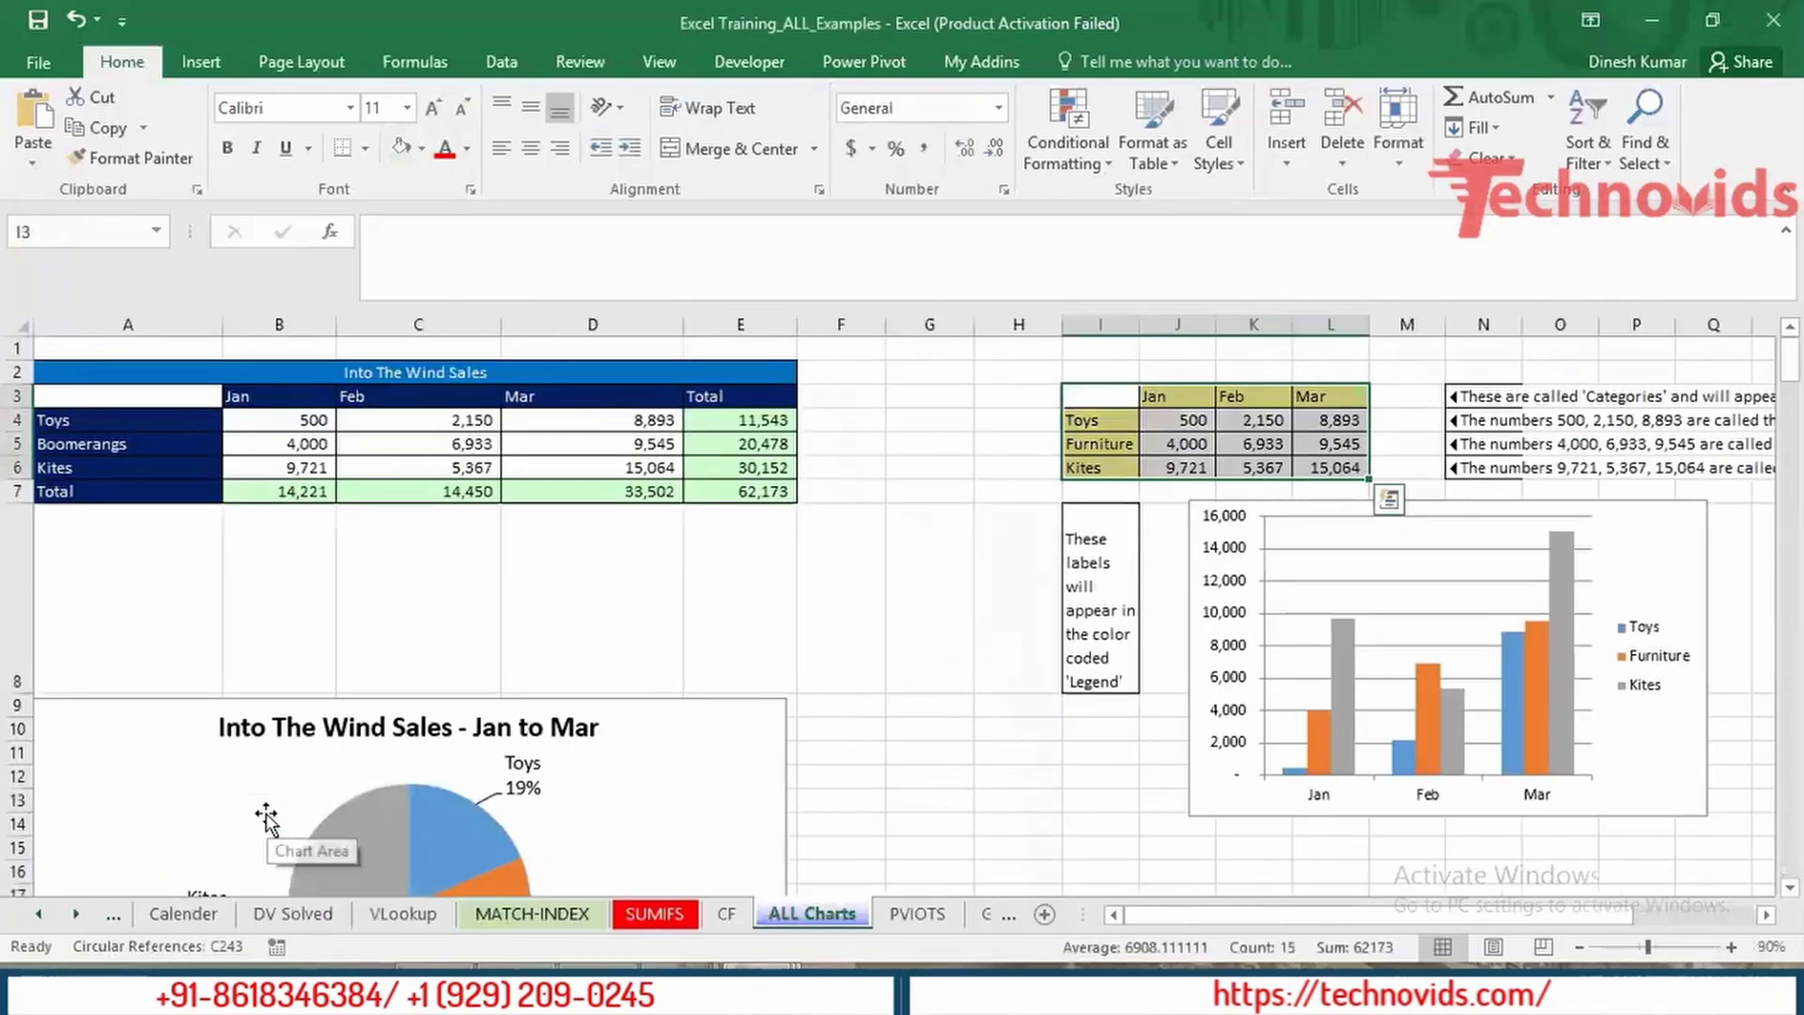
key("Page_Down")
key("Page_Down")
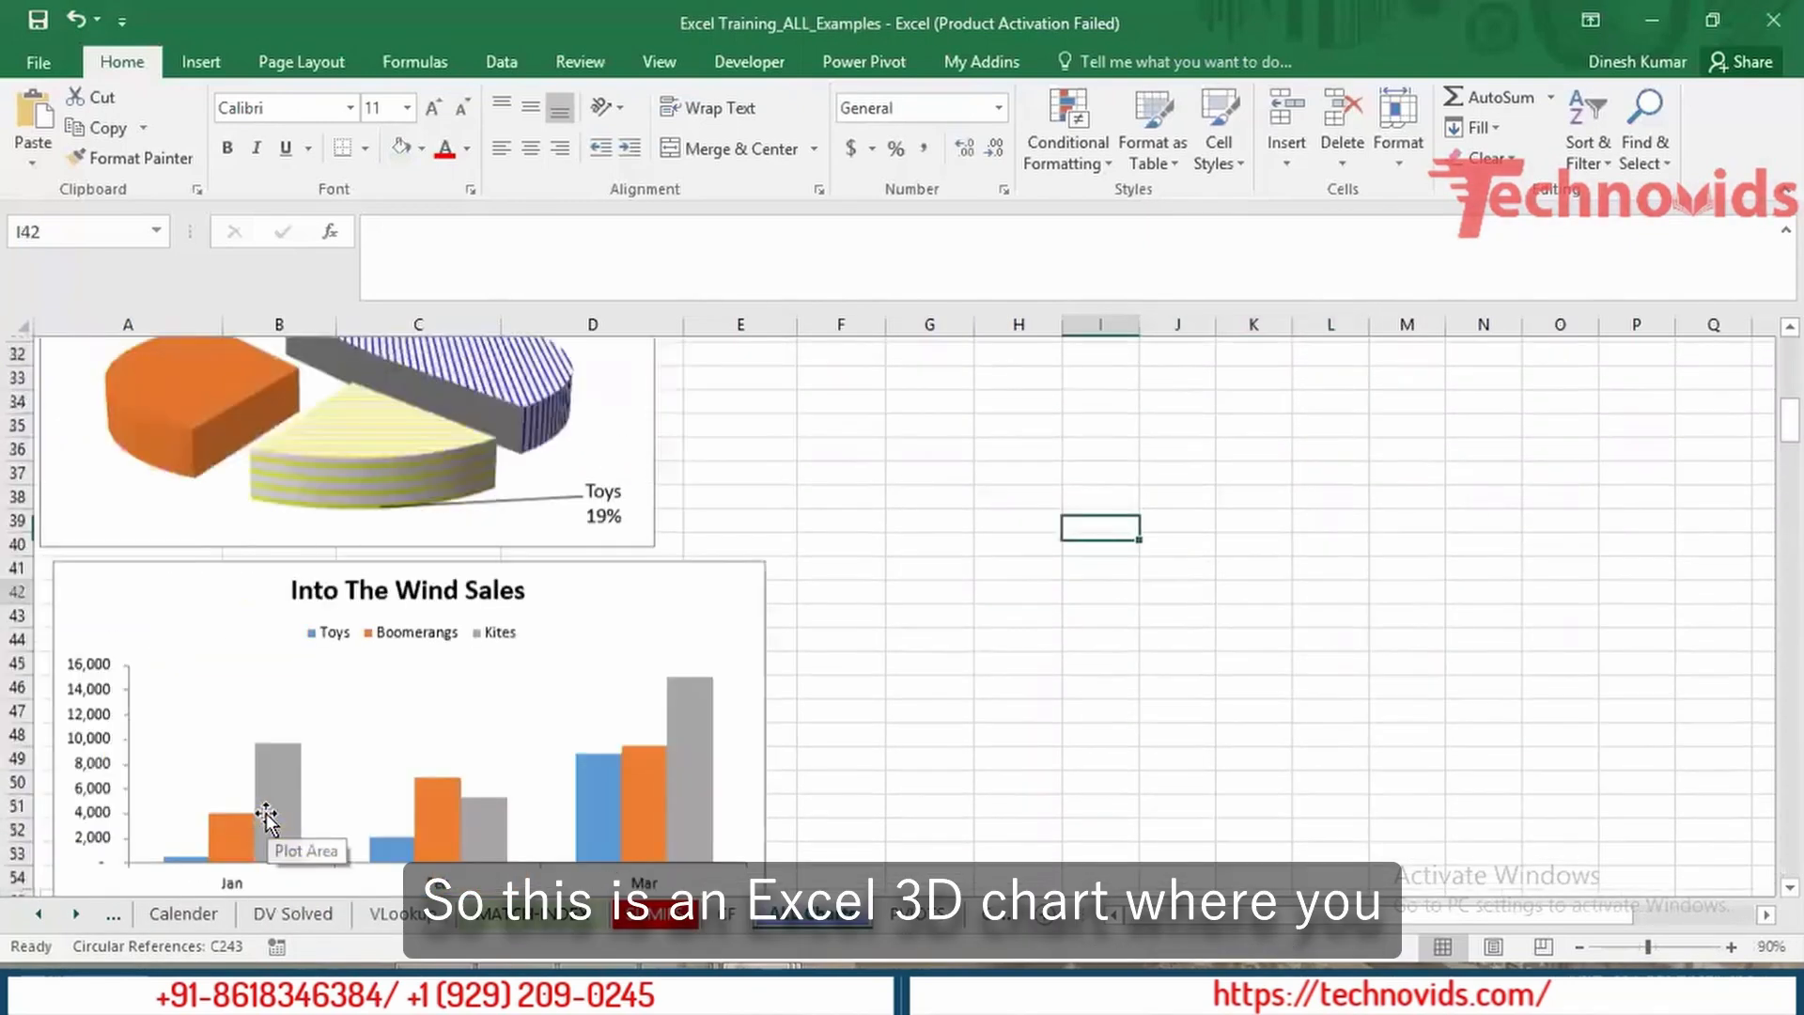
key("Page_Up")
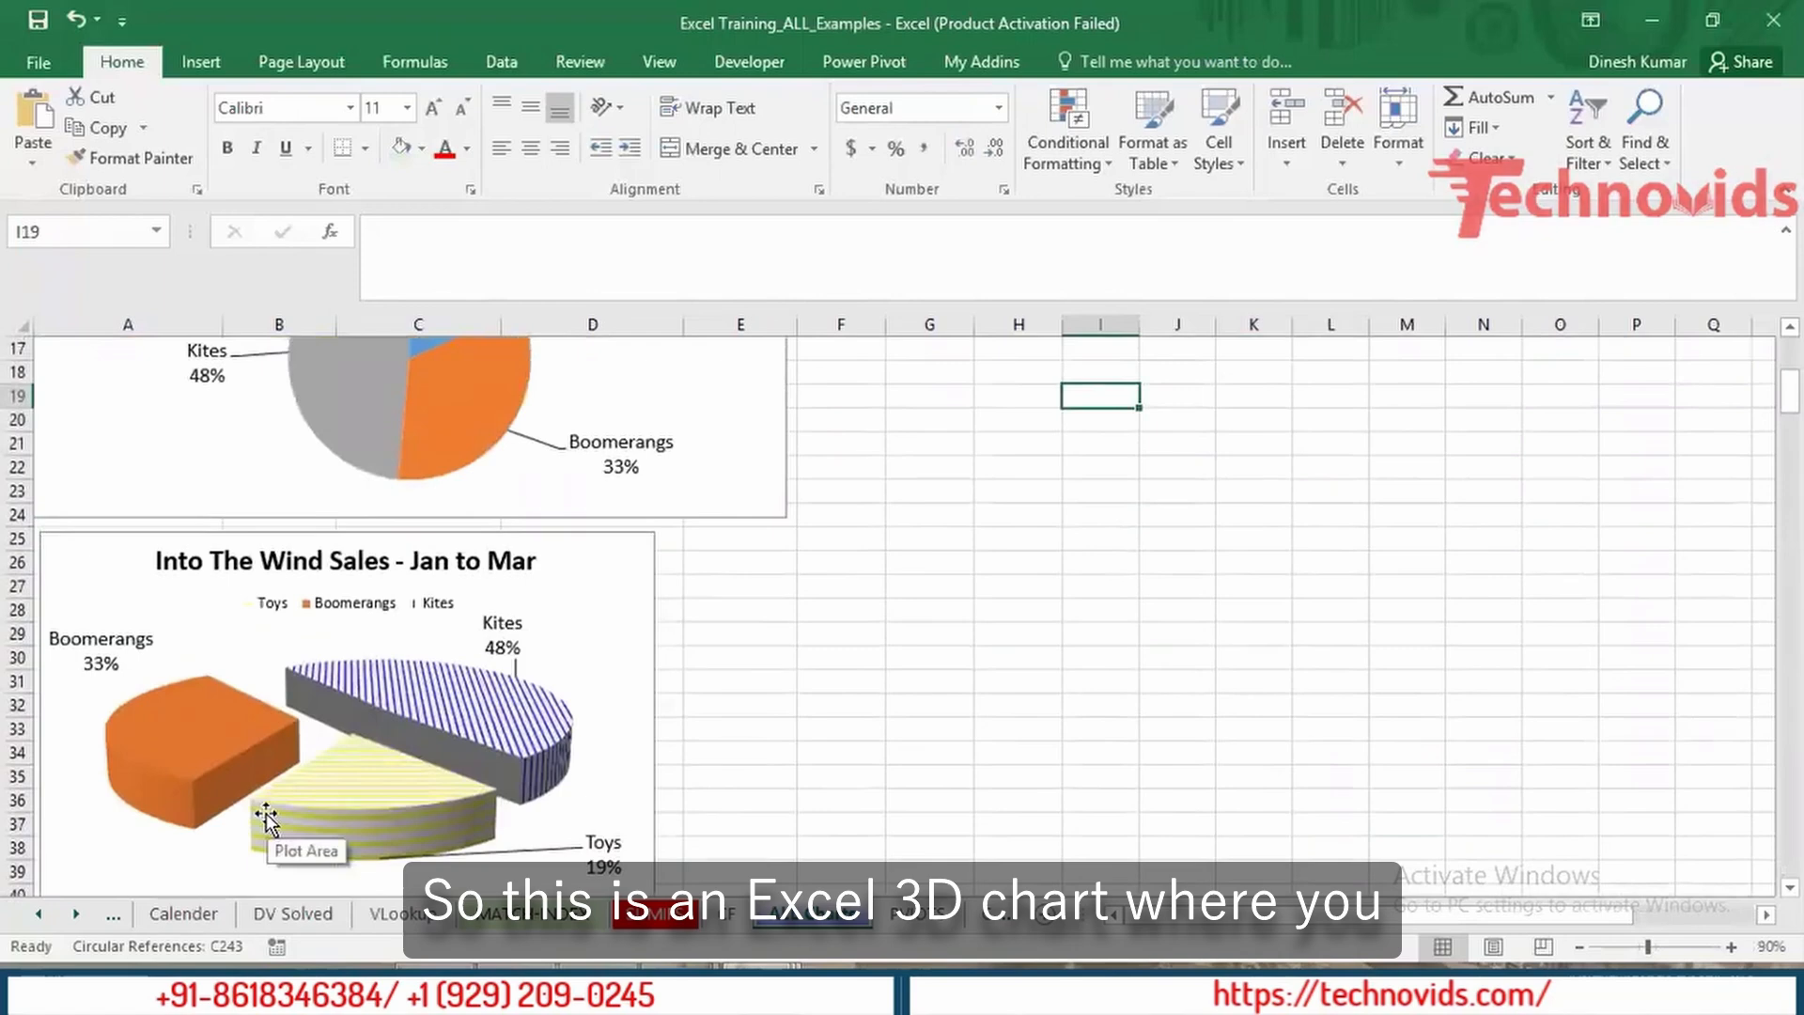
key("Page_Down")
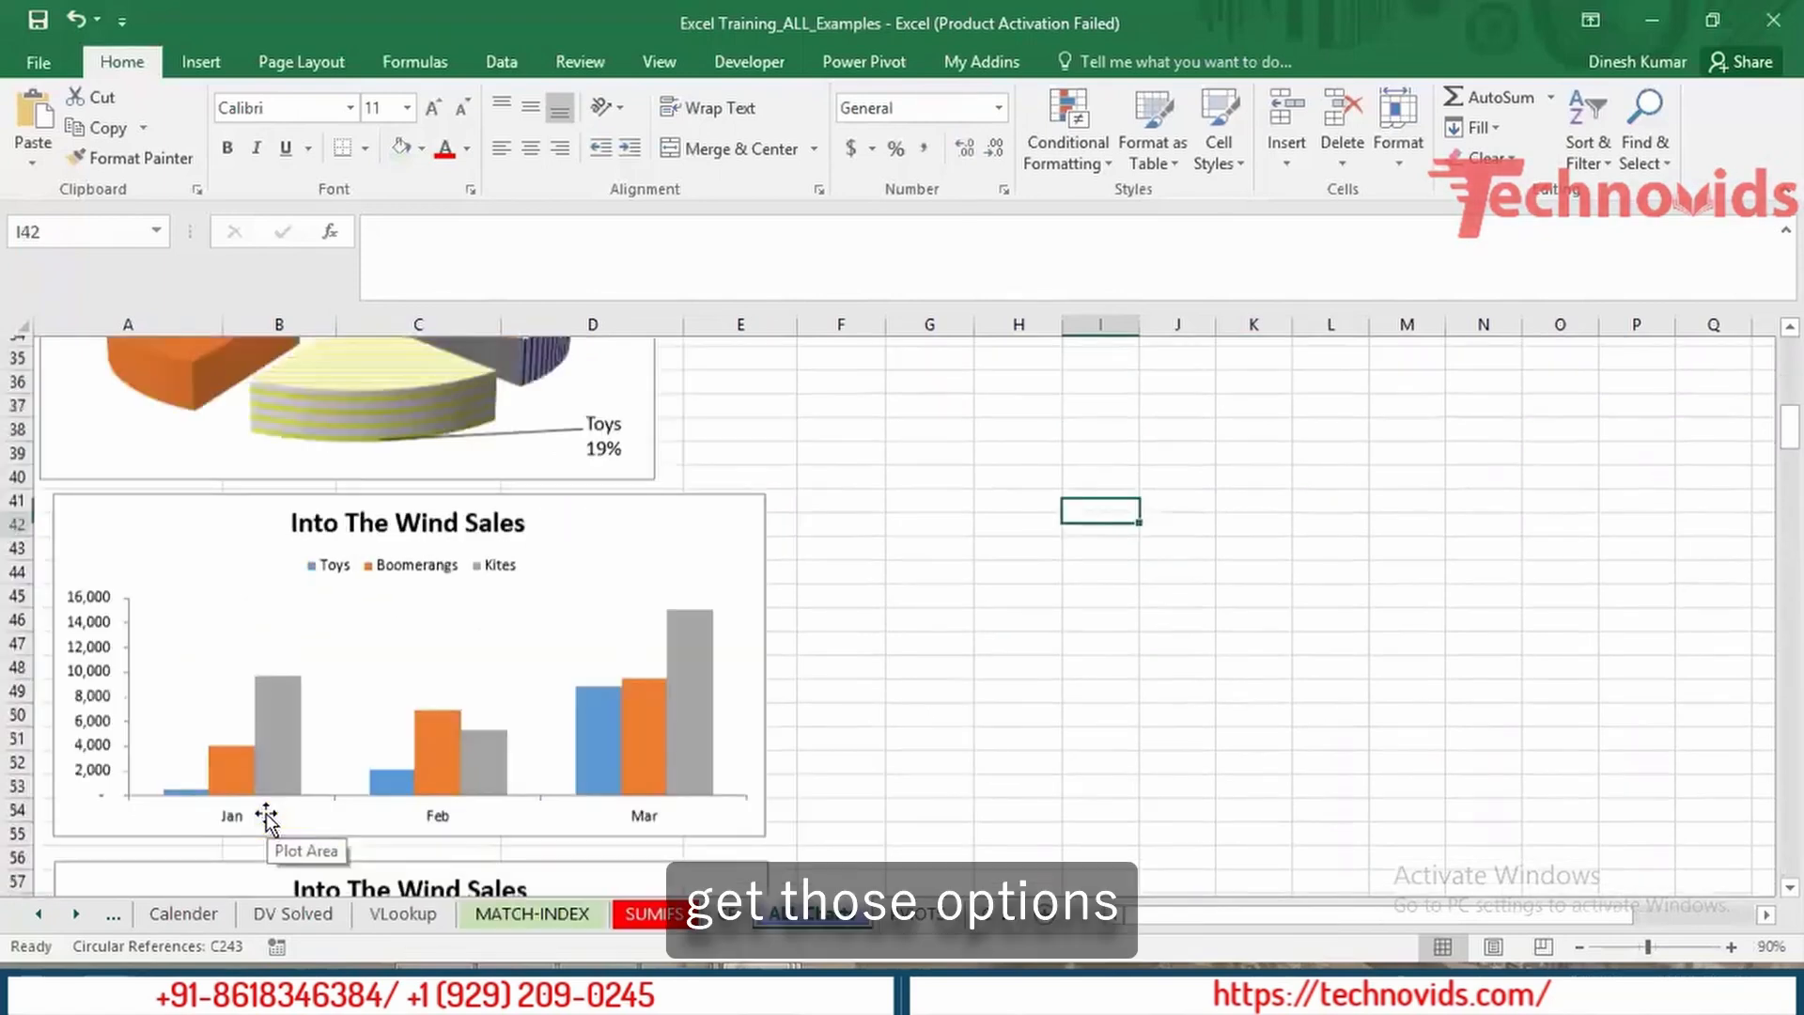
key("Page_Down")
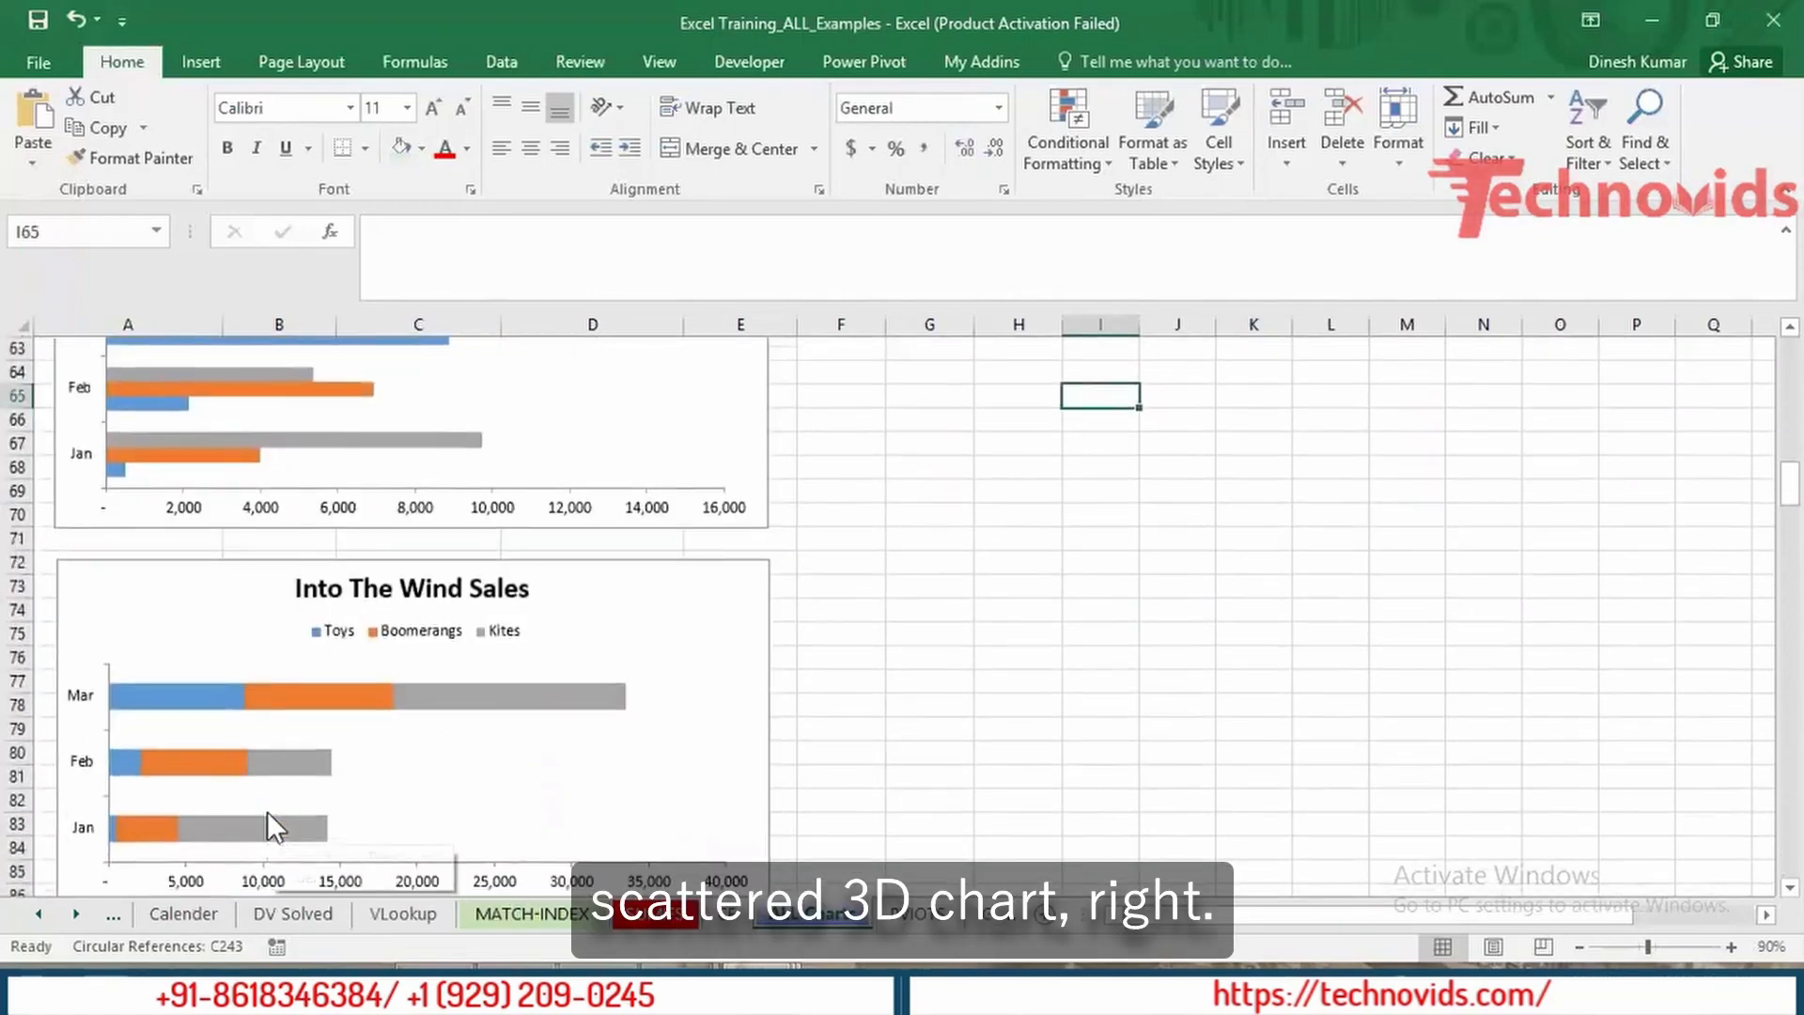
key("Page_Down")
key("Page_Down")
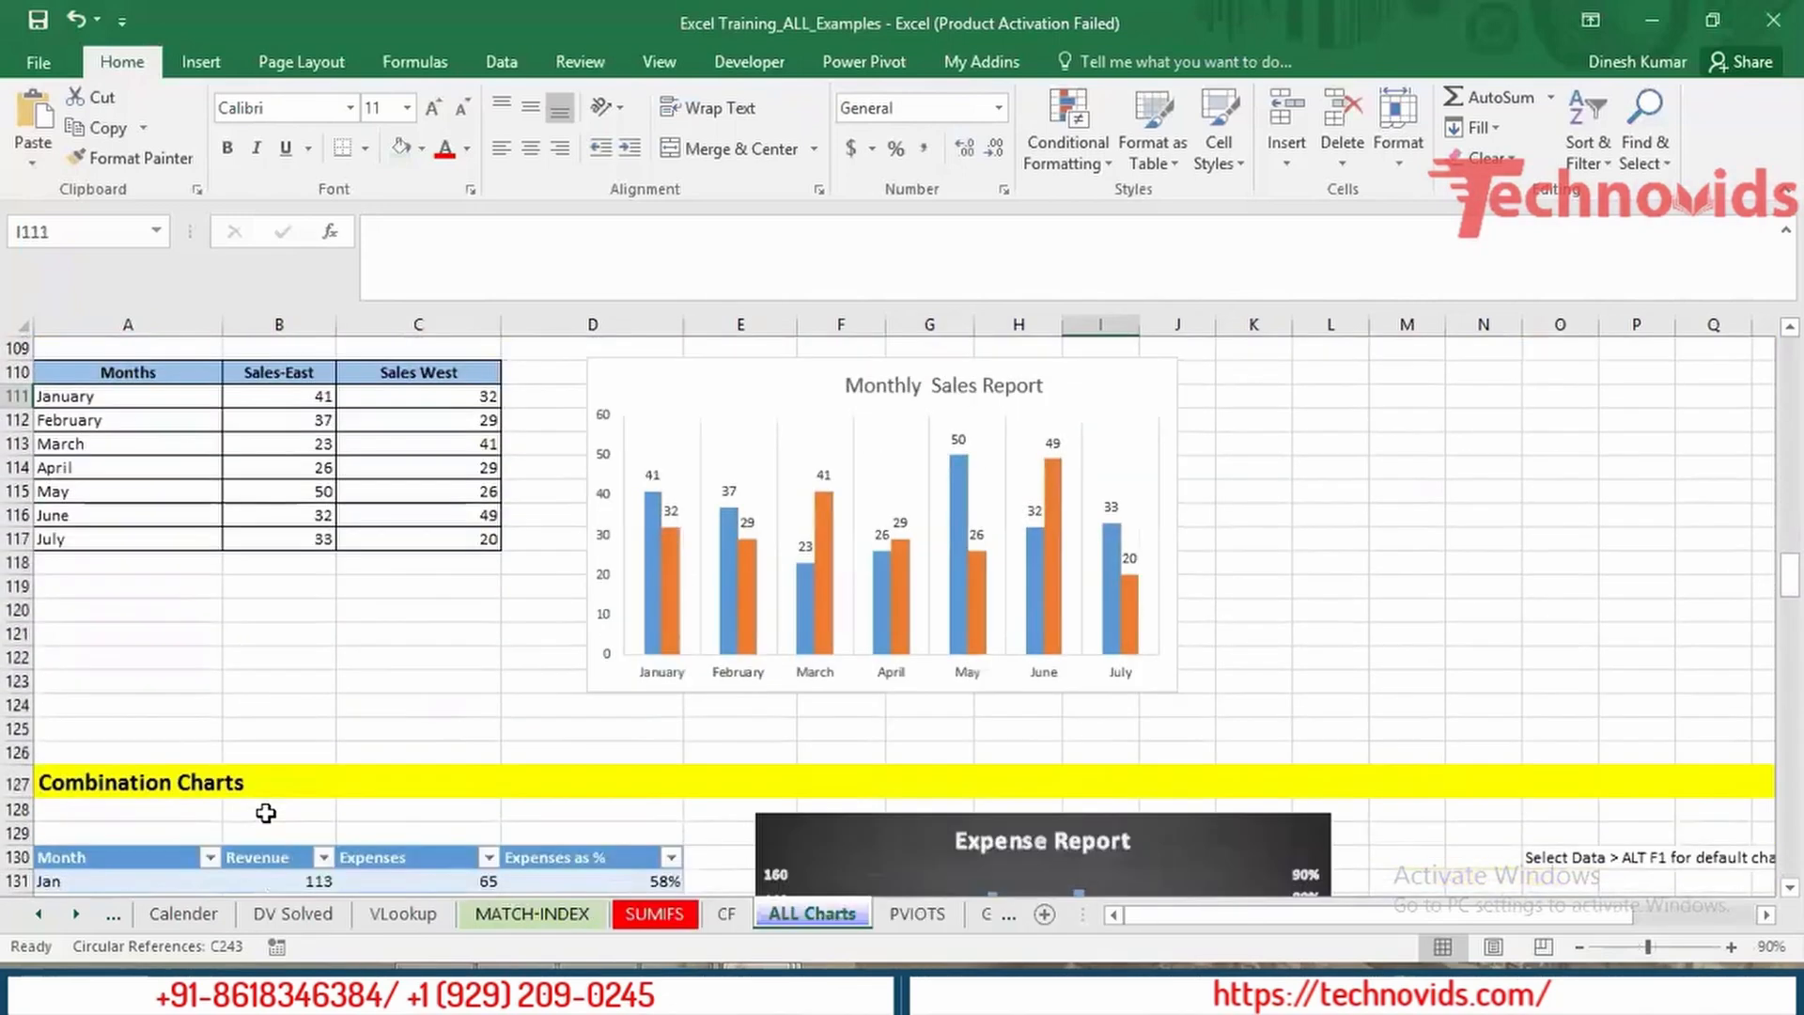
key("Page_Down")
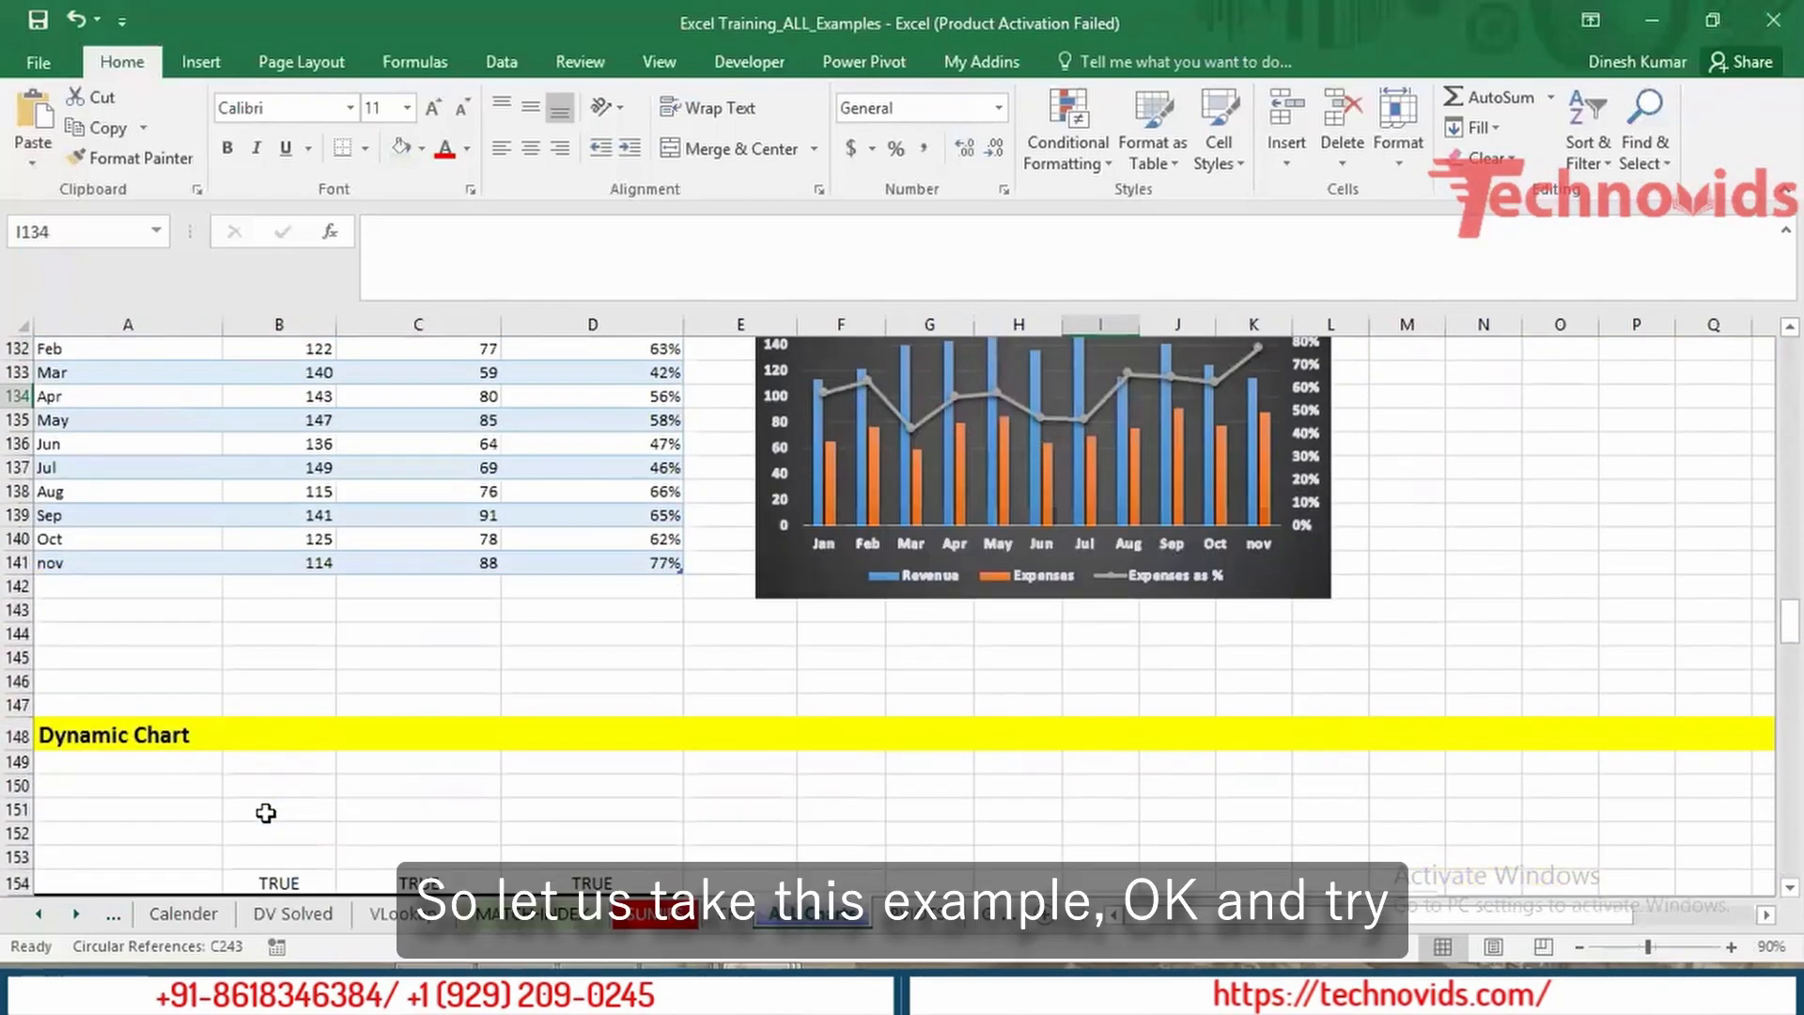
Step: Examine the Month, Revenue, Expenses and Expenses as % table that feeds the Expense Report combination chart
left_click(129, 517)
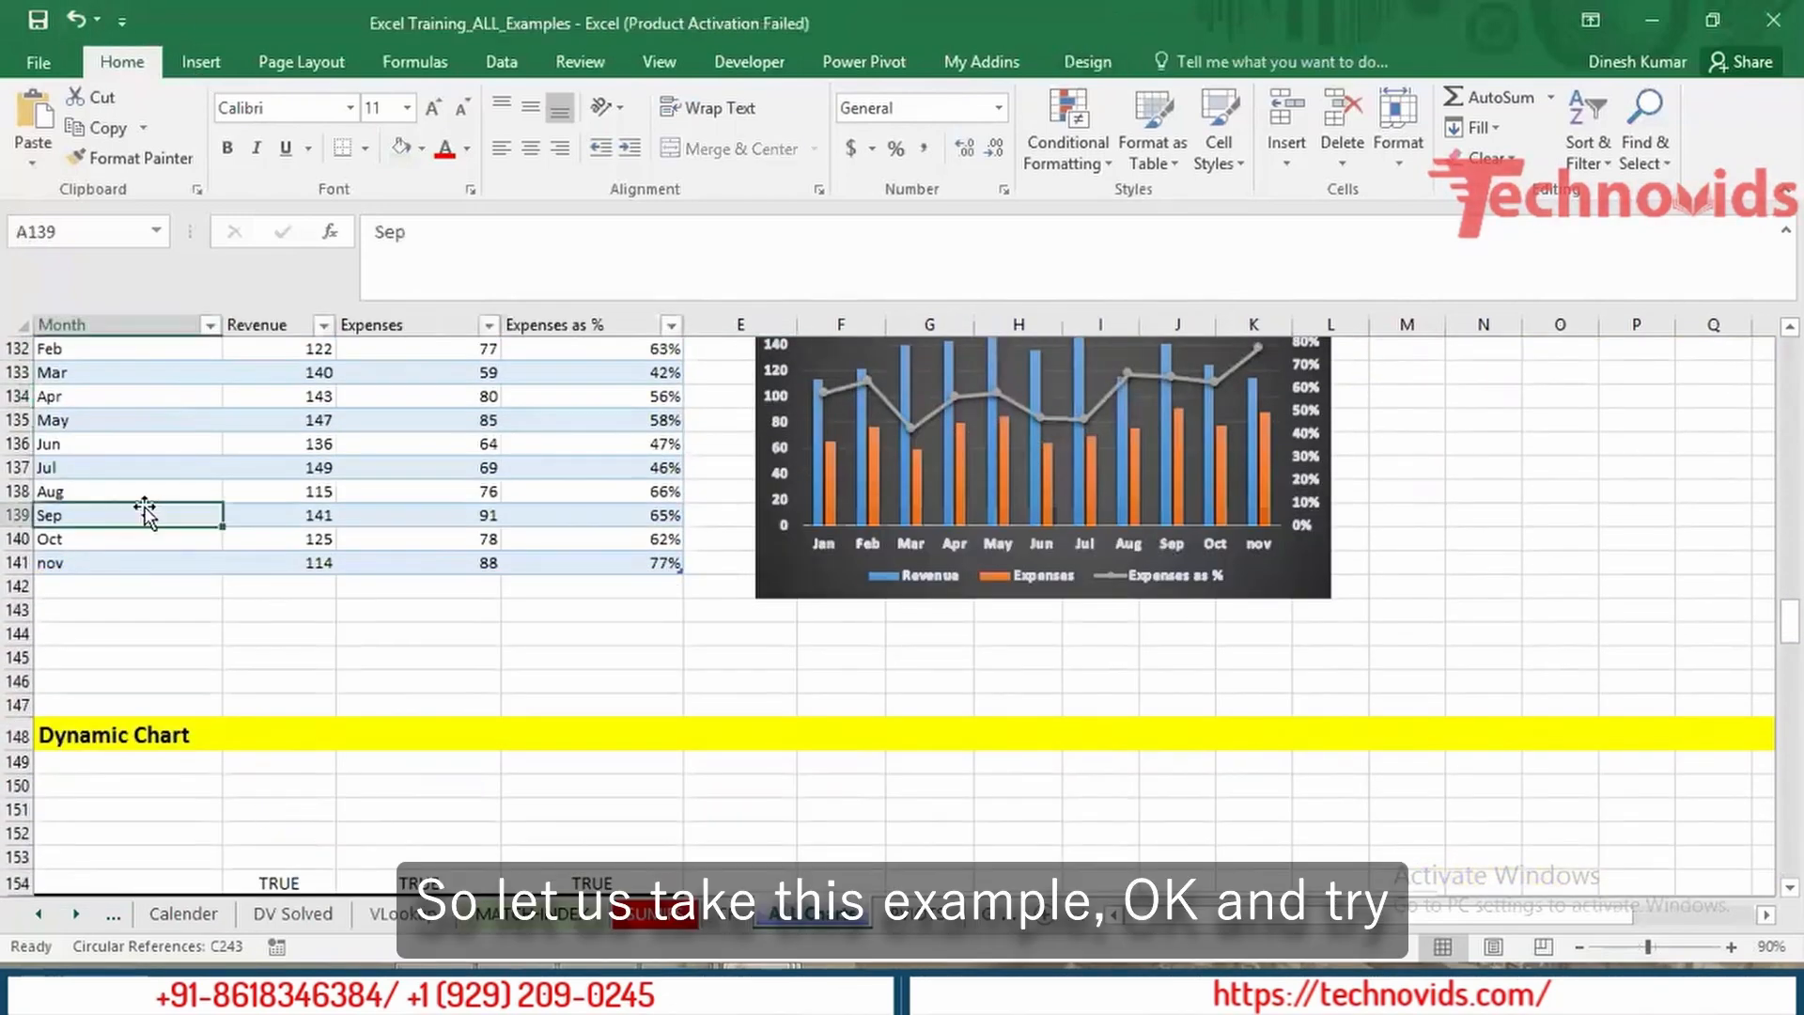
key("ctrl+Up")
key("Up")
key("Down")
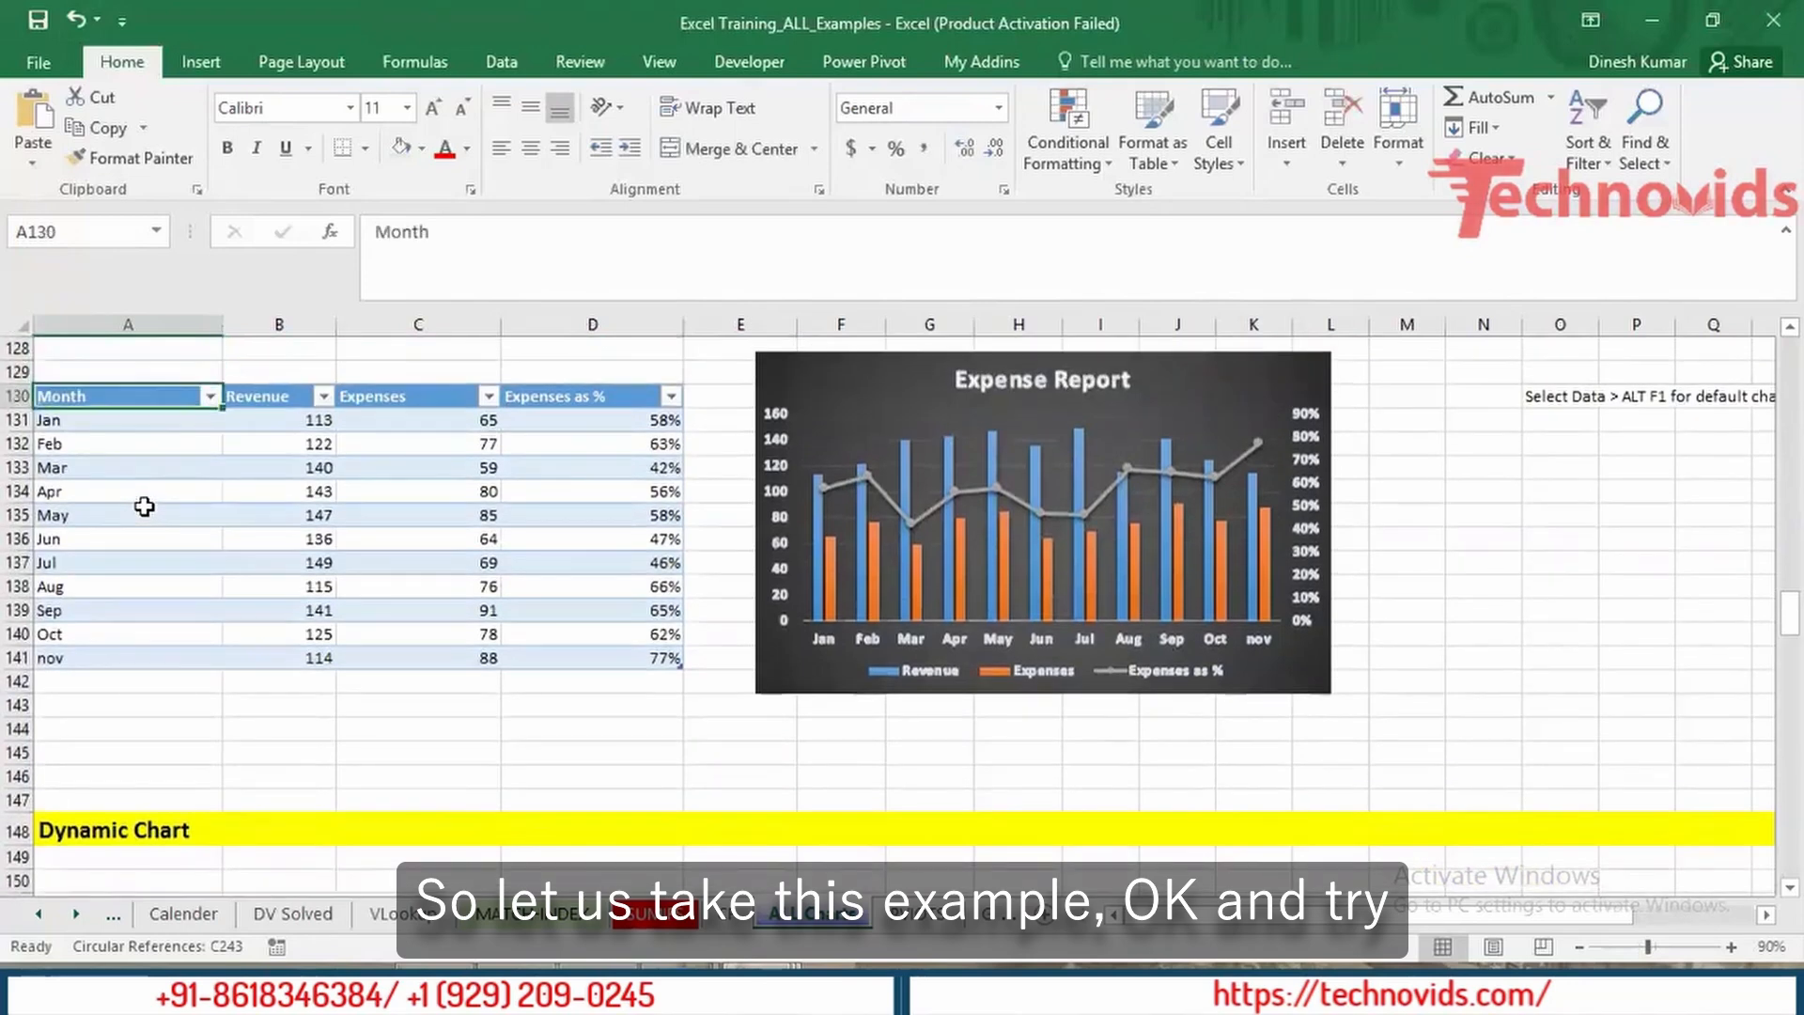
key("ctrl+shift+Right")
key("ctrl+shift+Down")
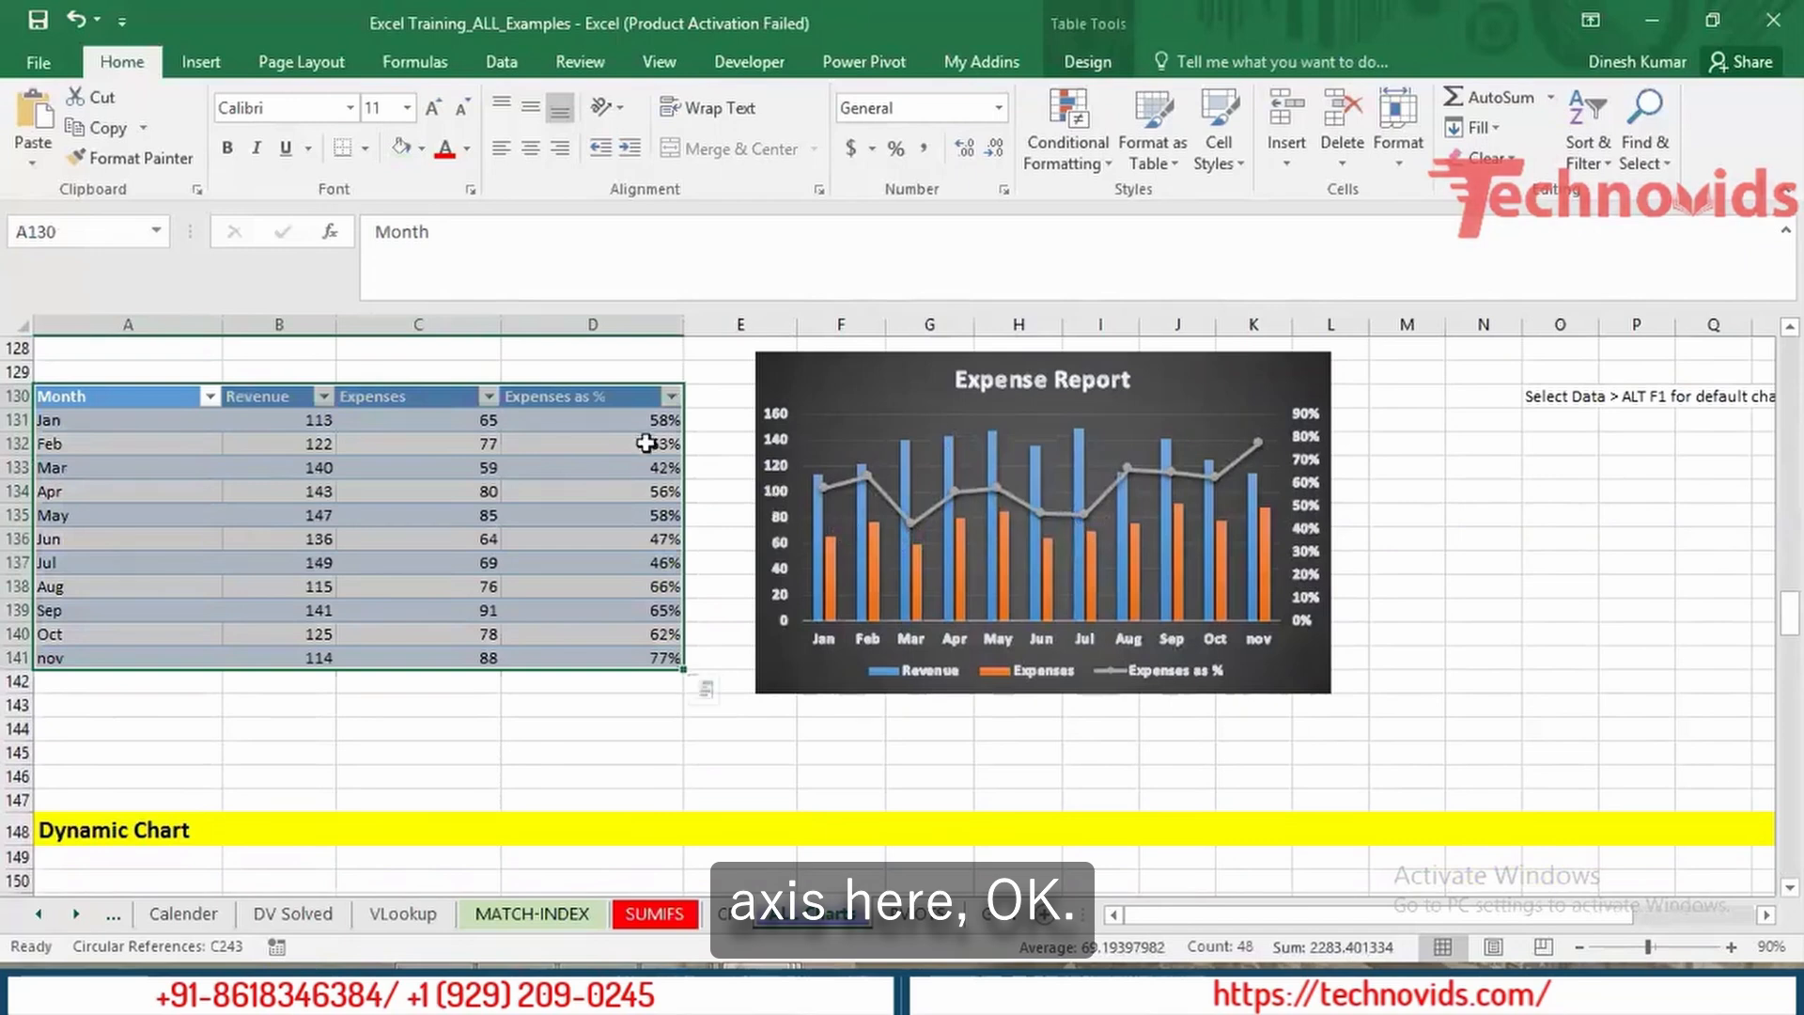
left_click(302, 442)
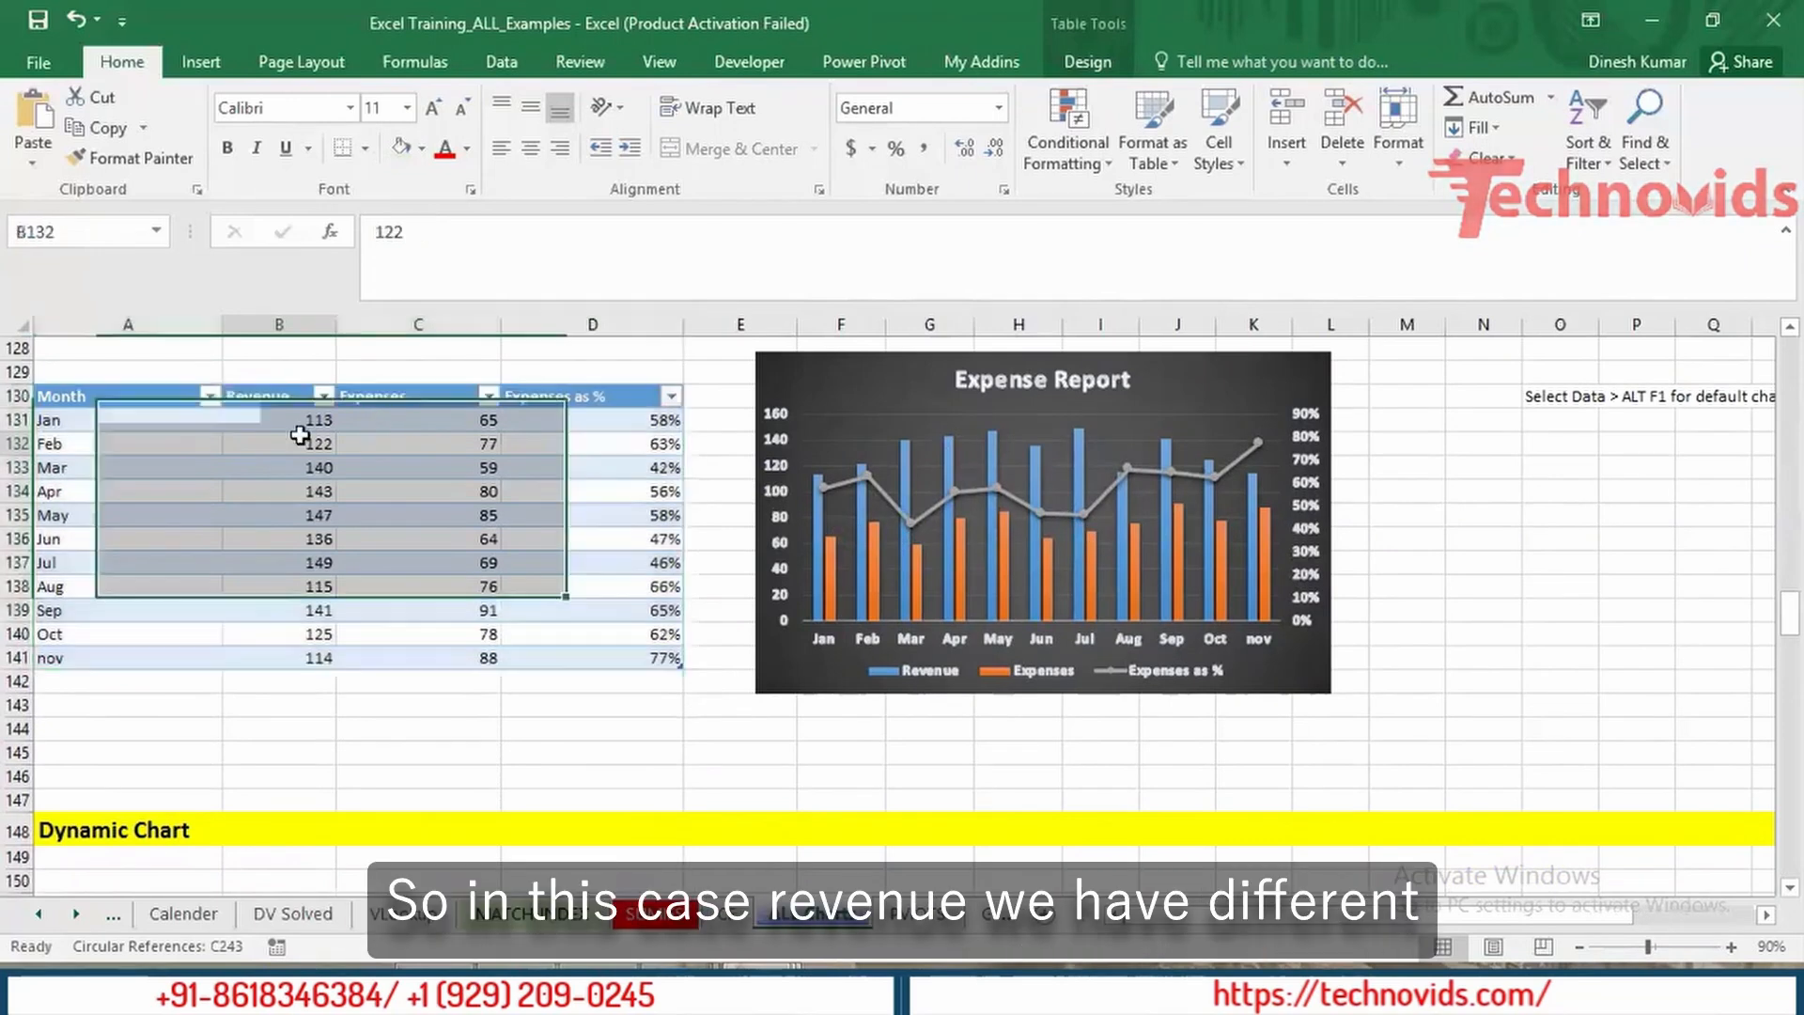
left_click(139, 465)
left_click(282, 470)
left_click(403, 471)
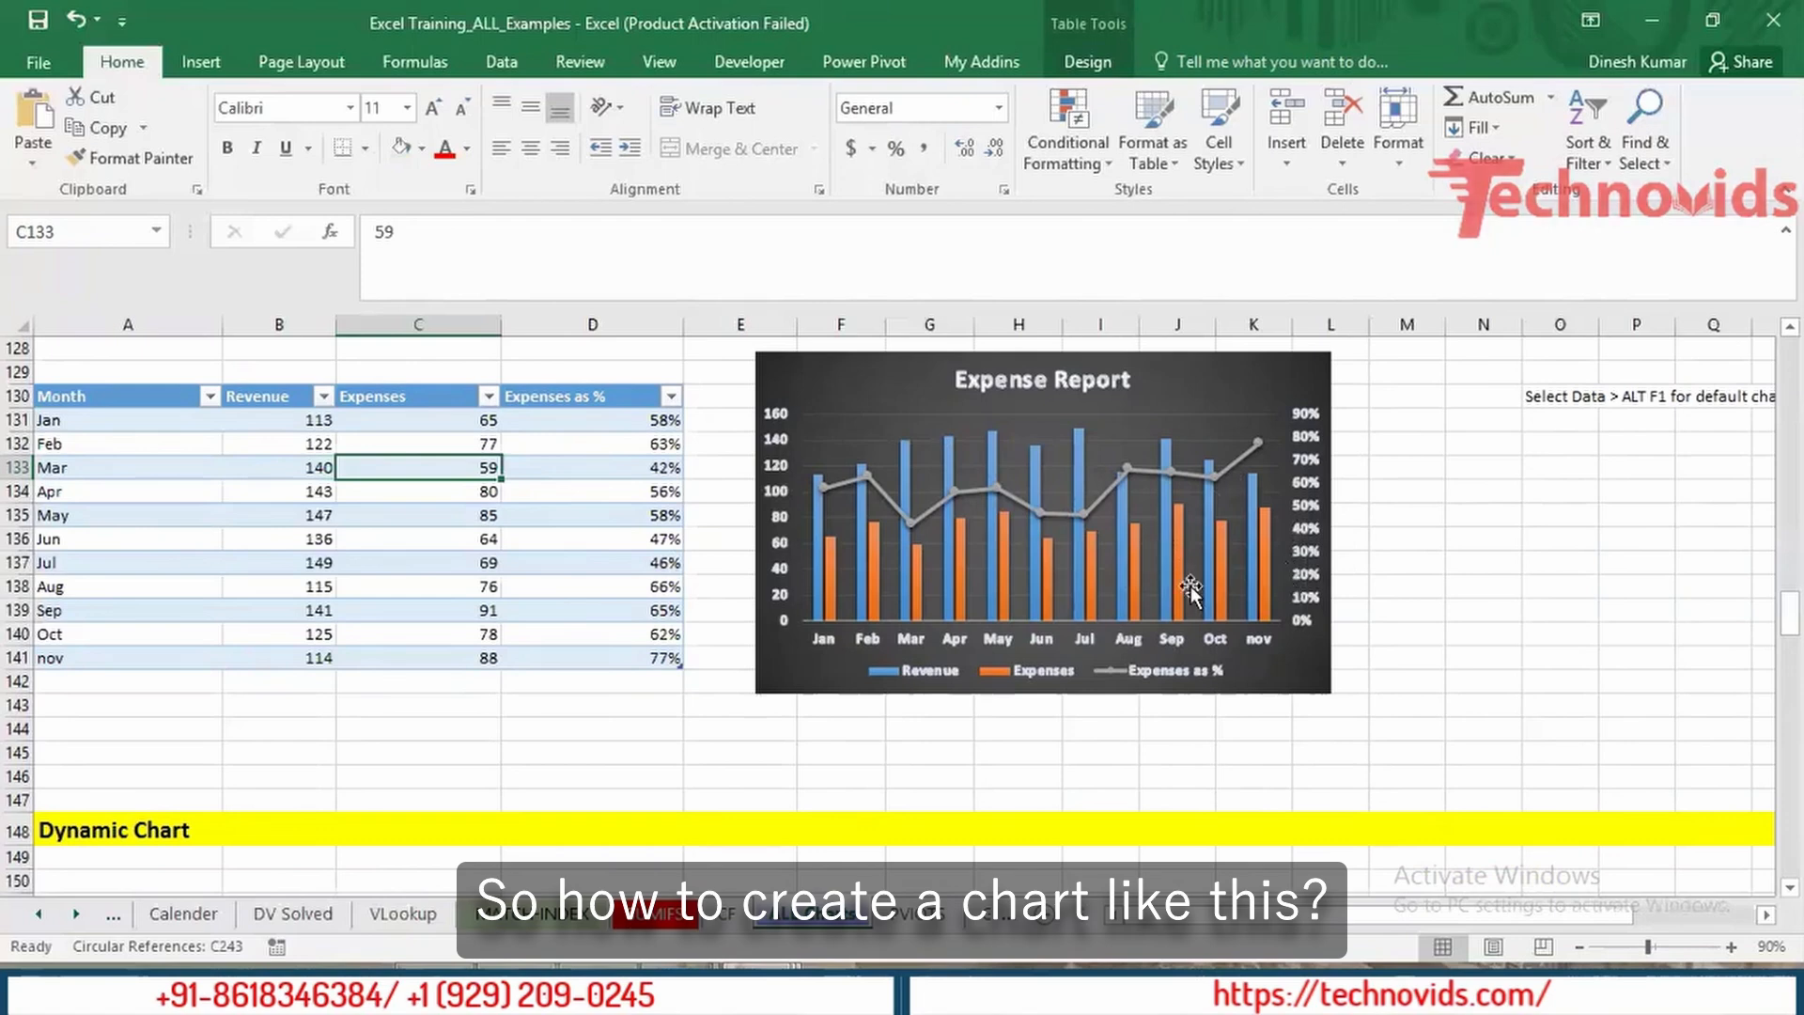
Step: Enter the note ALT F1 in cell D128 above the monthly expense table
left_click(146, 396)
key("ctrl+a")
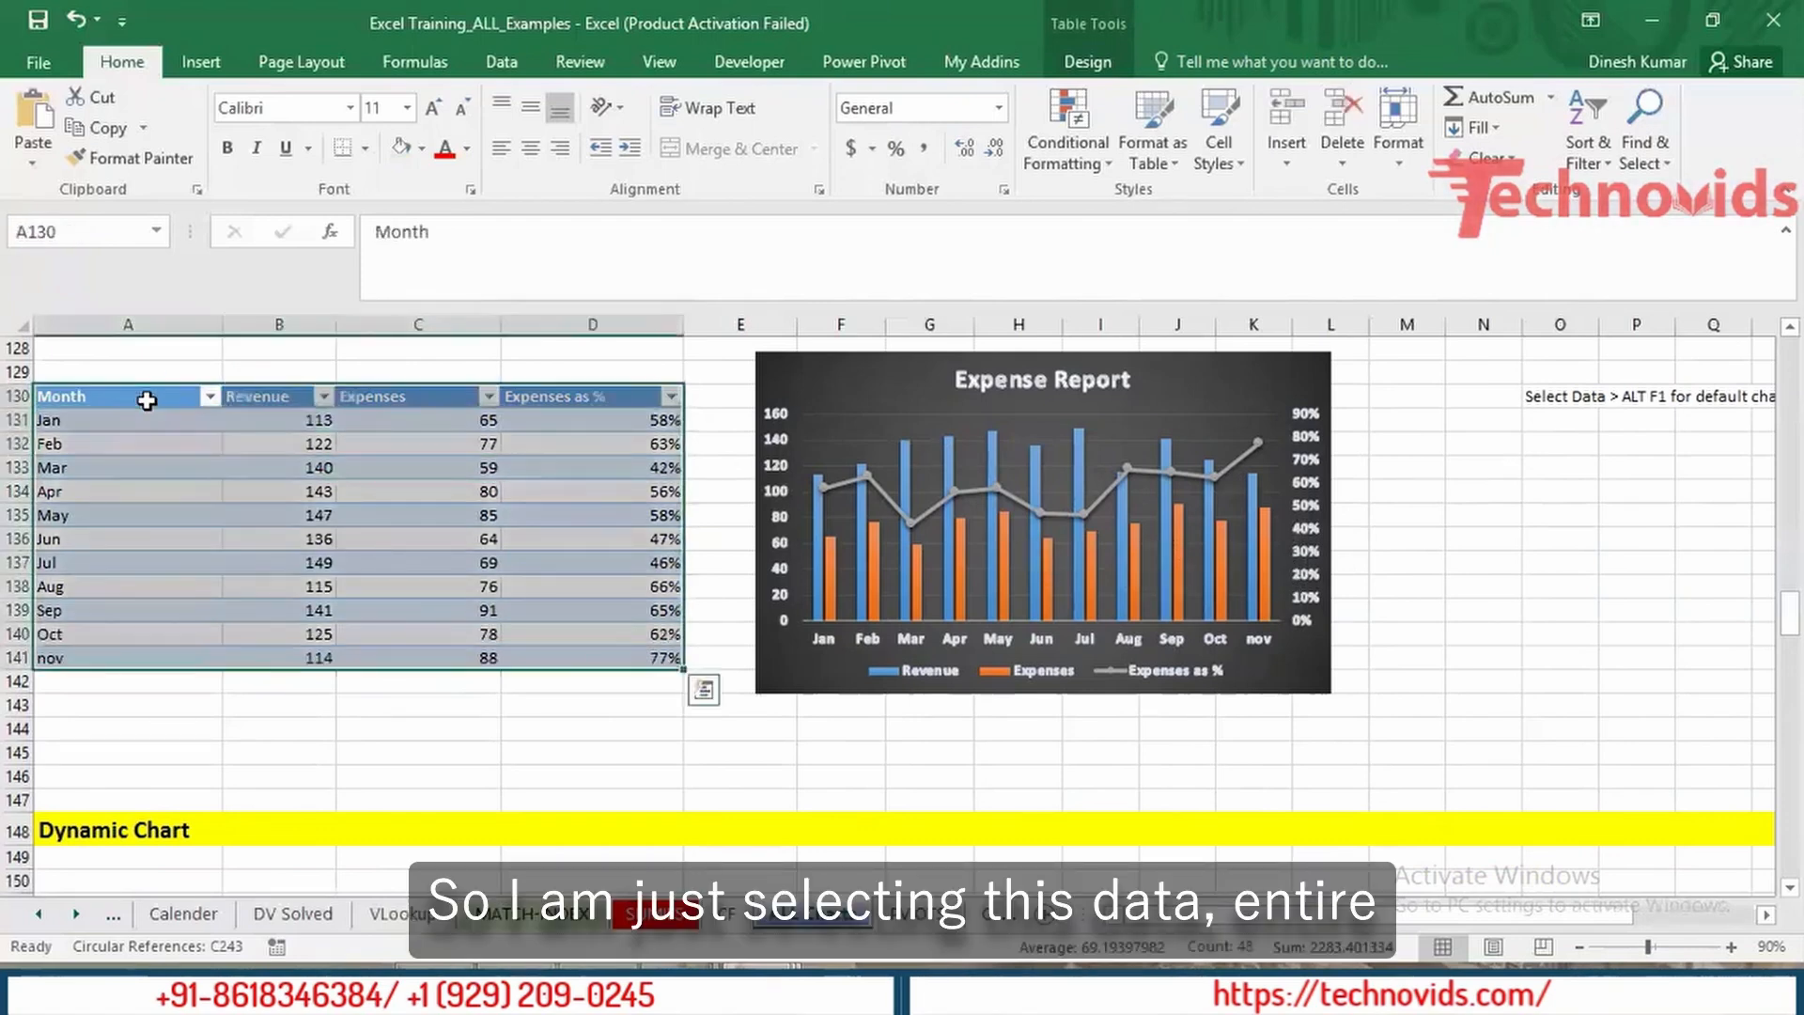
left_click(201, 64)
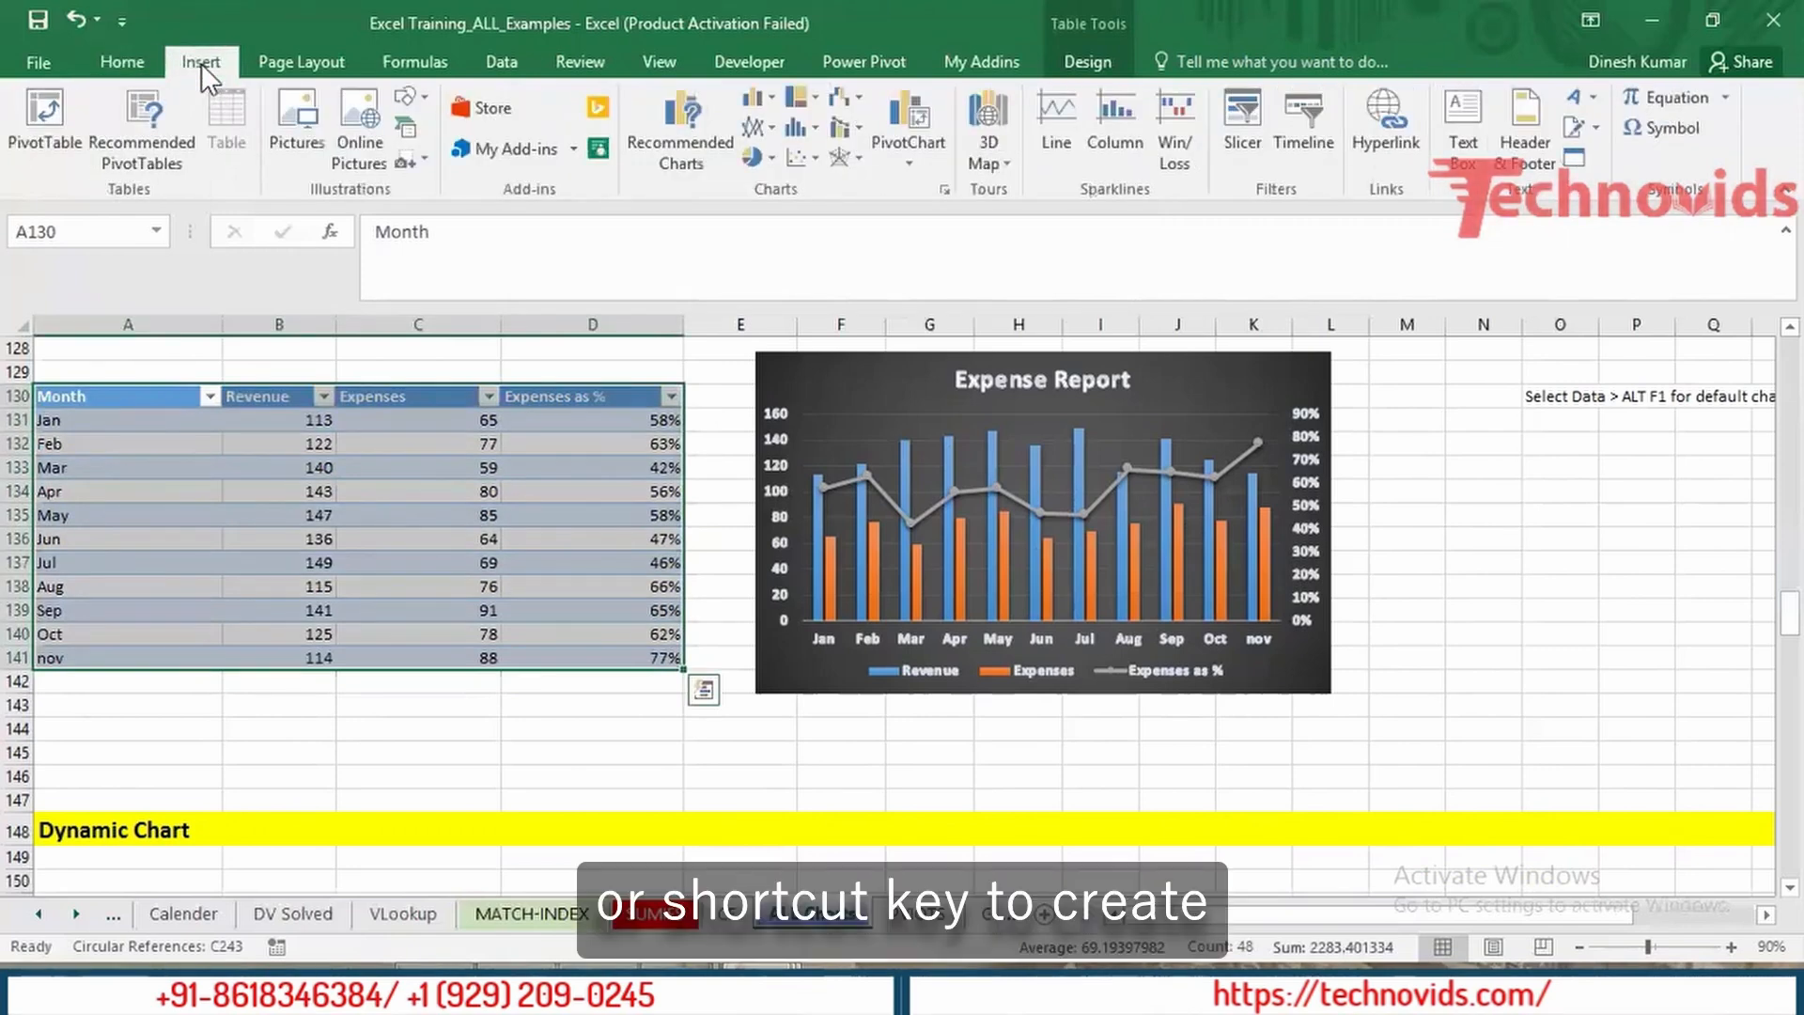
left_click(506, 353)
type("AL")
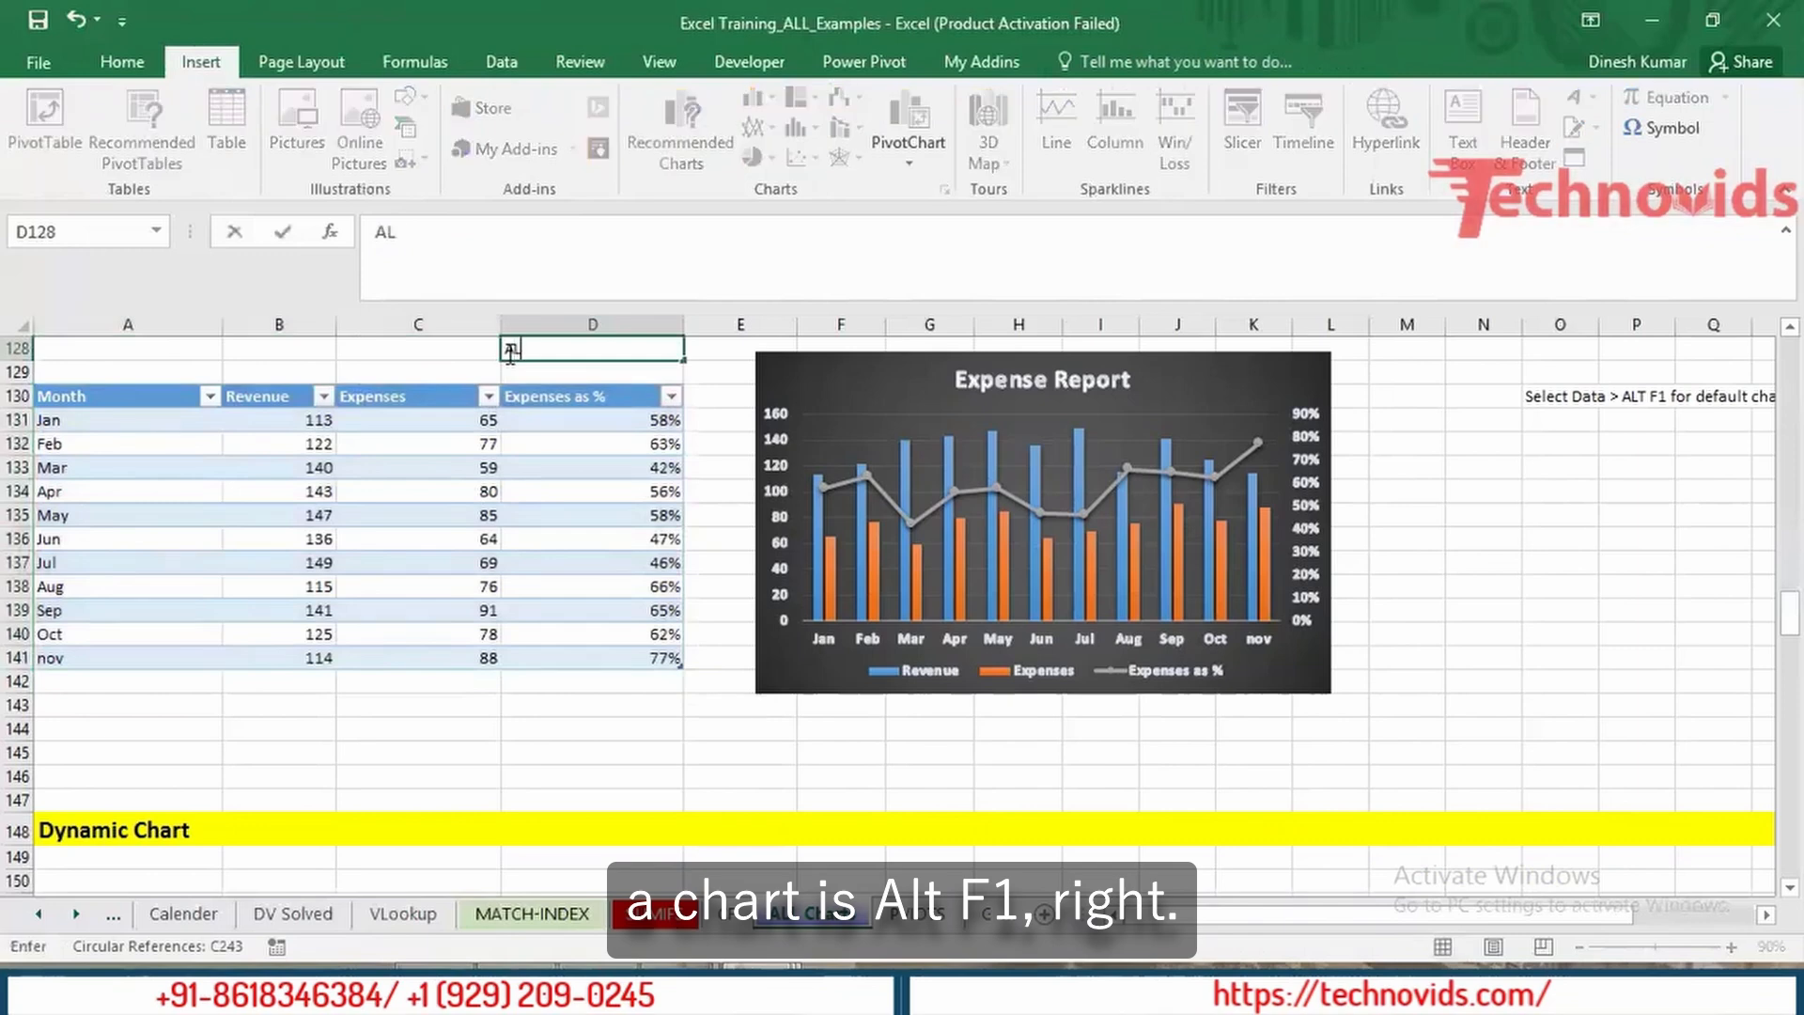
type("T F1")
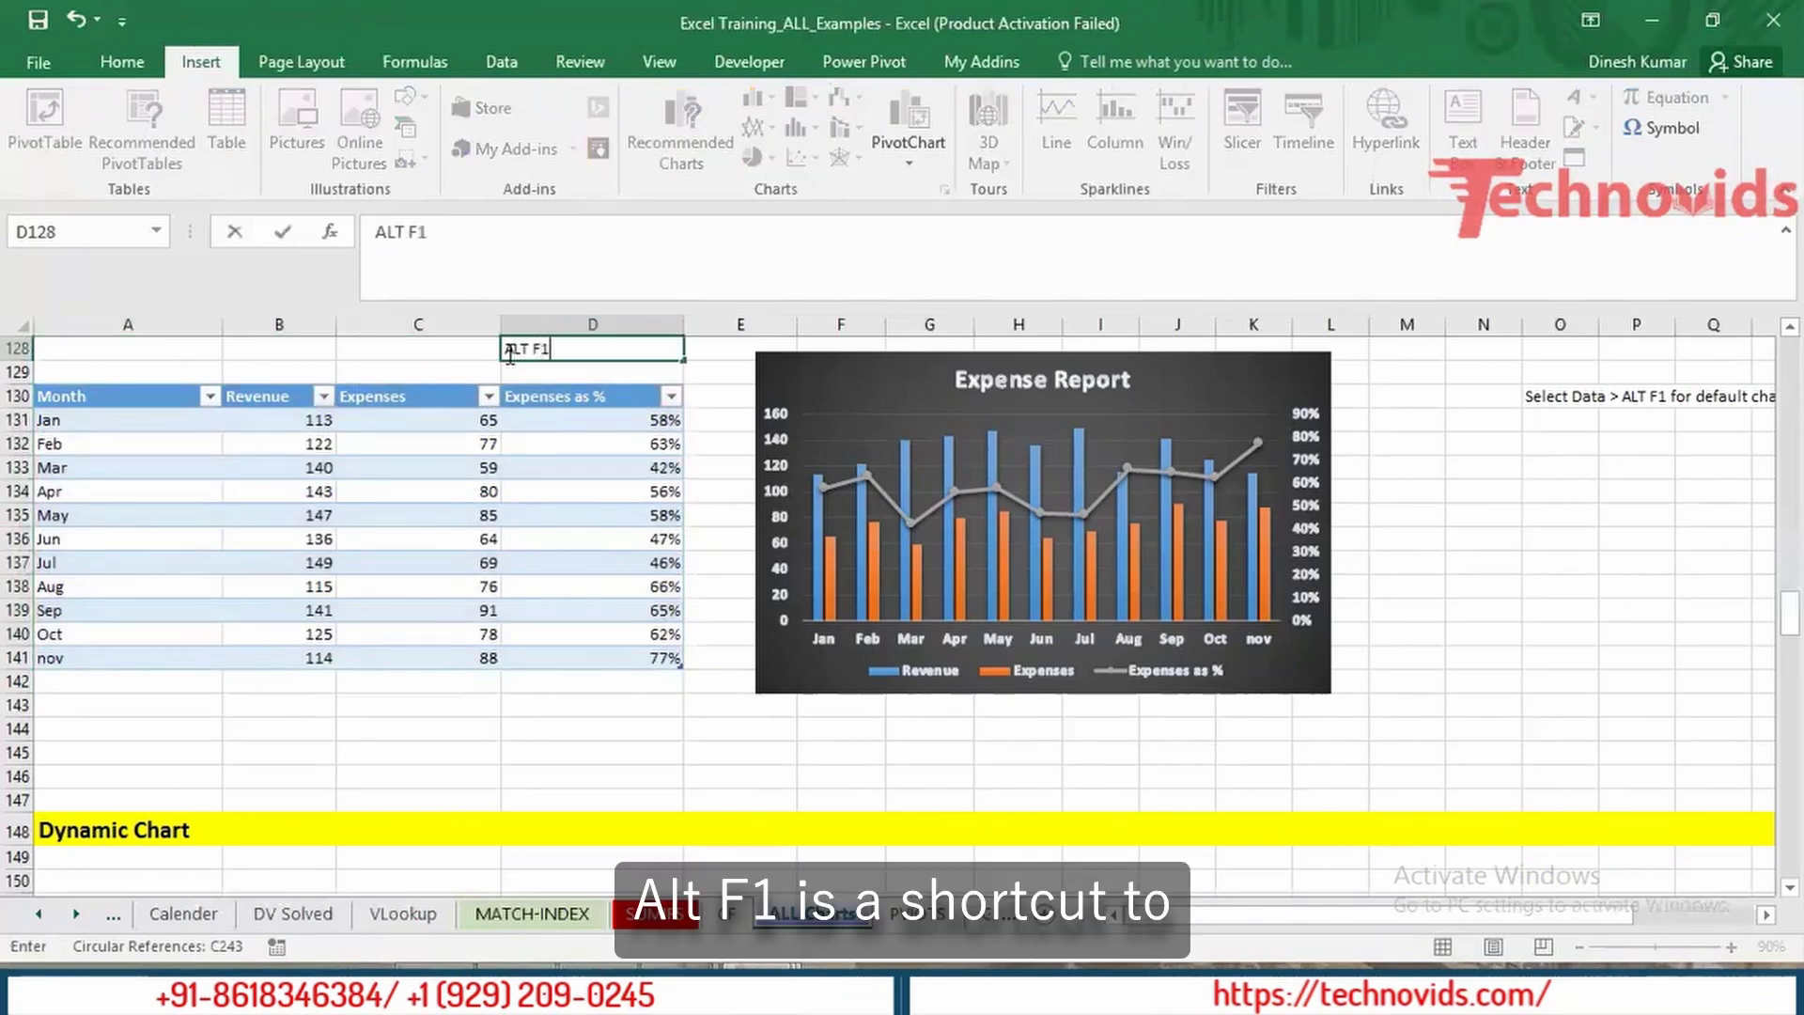
key("Return")
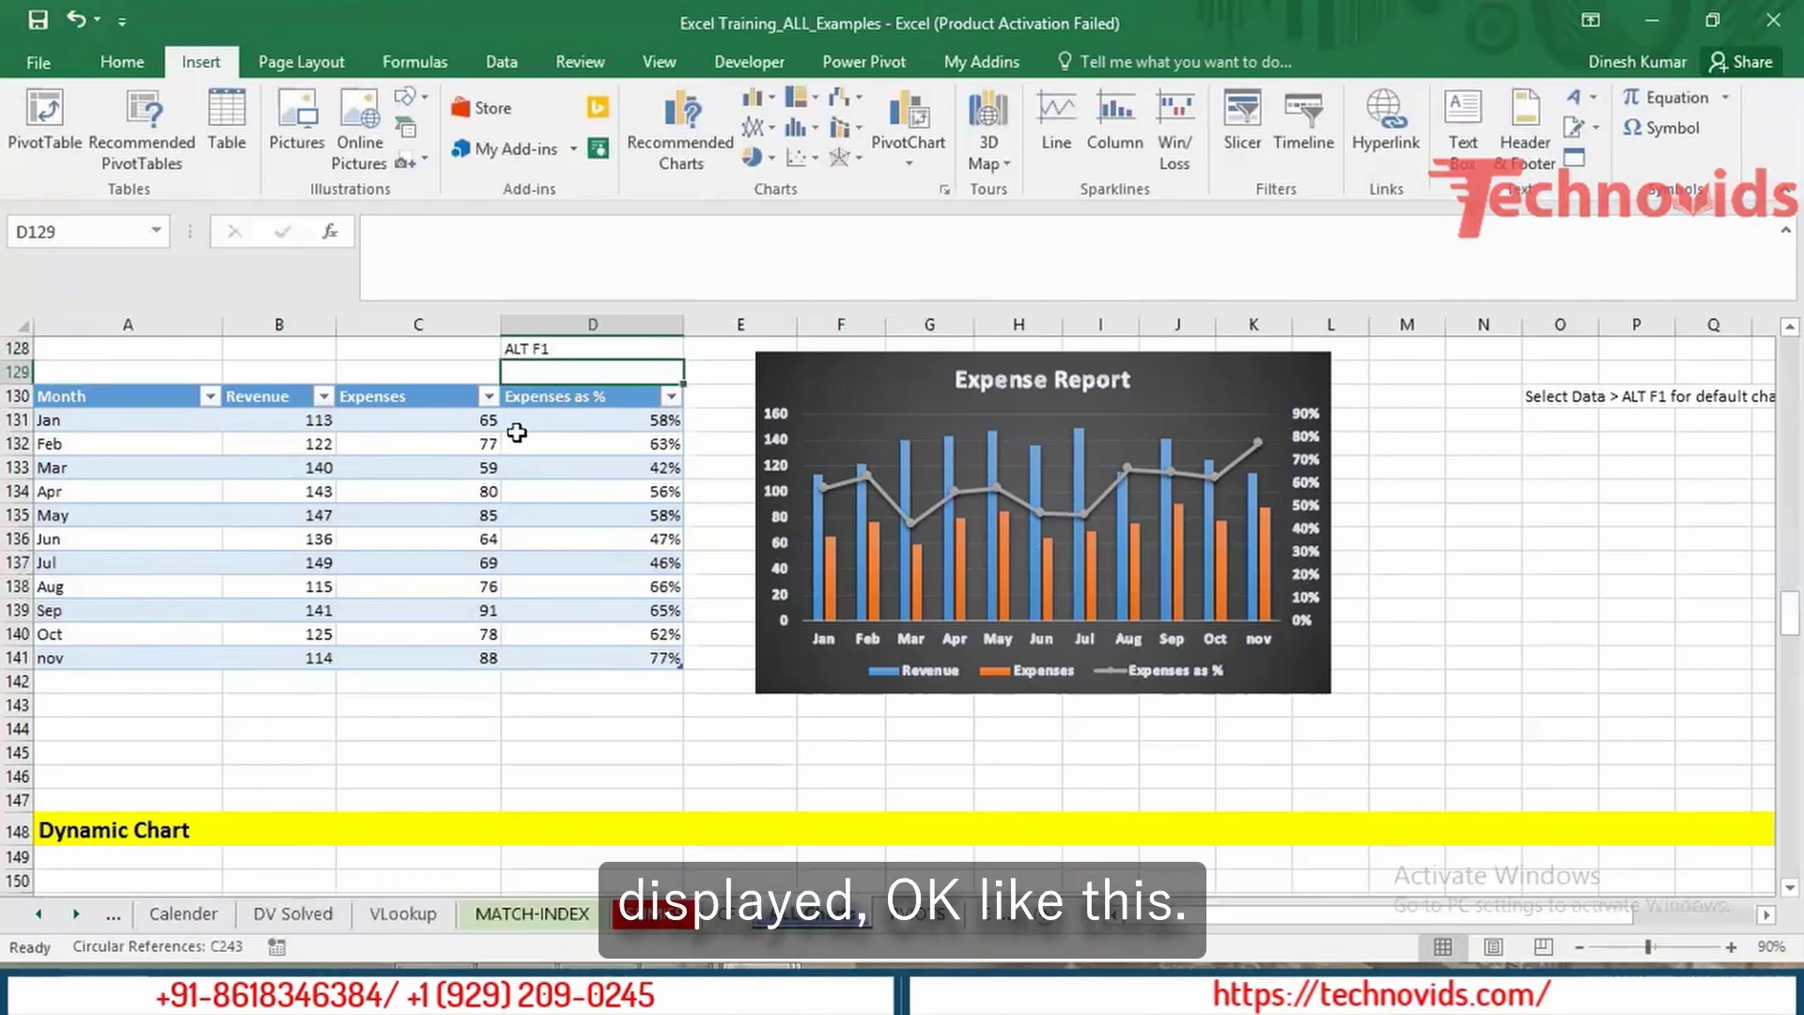
Step: Insert a clustered column chart from table range A130:D141 and place it enlarged over the Expense Report chart, spanning about columns E to M
left_click(128, 422)
key("Up")
key("ctrl+a")
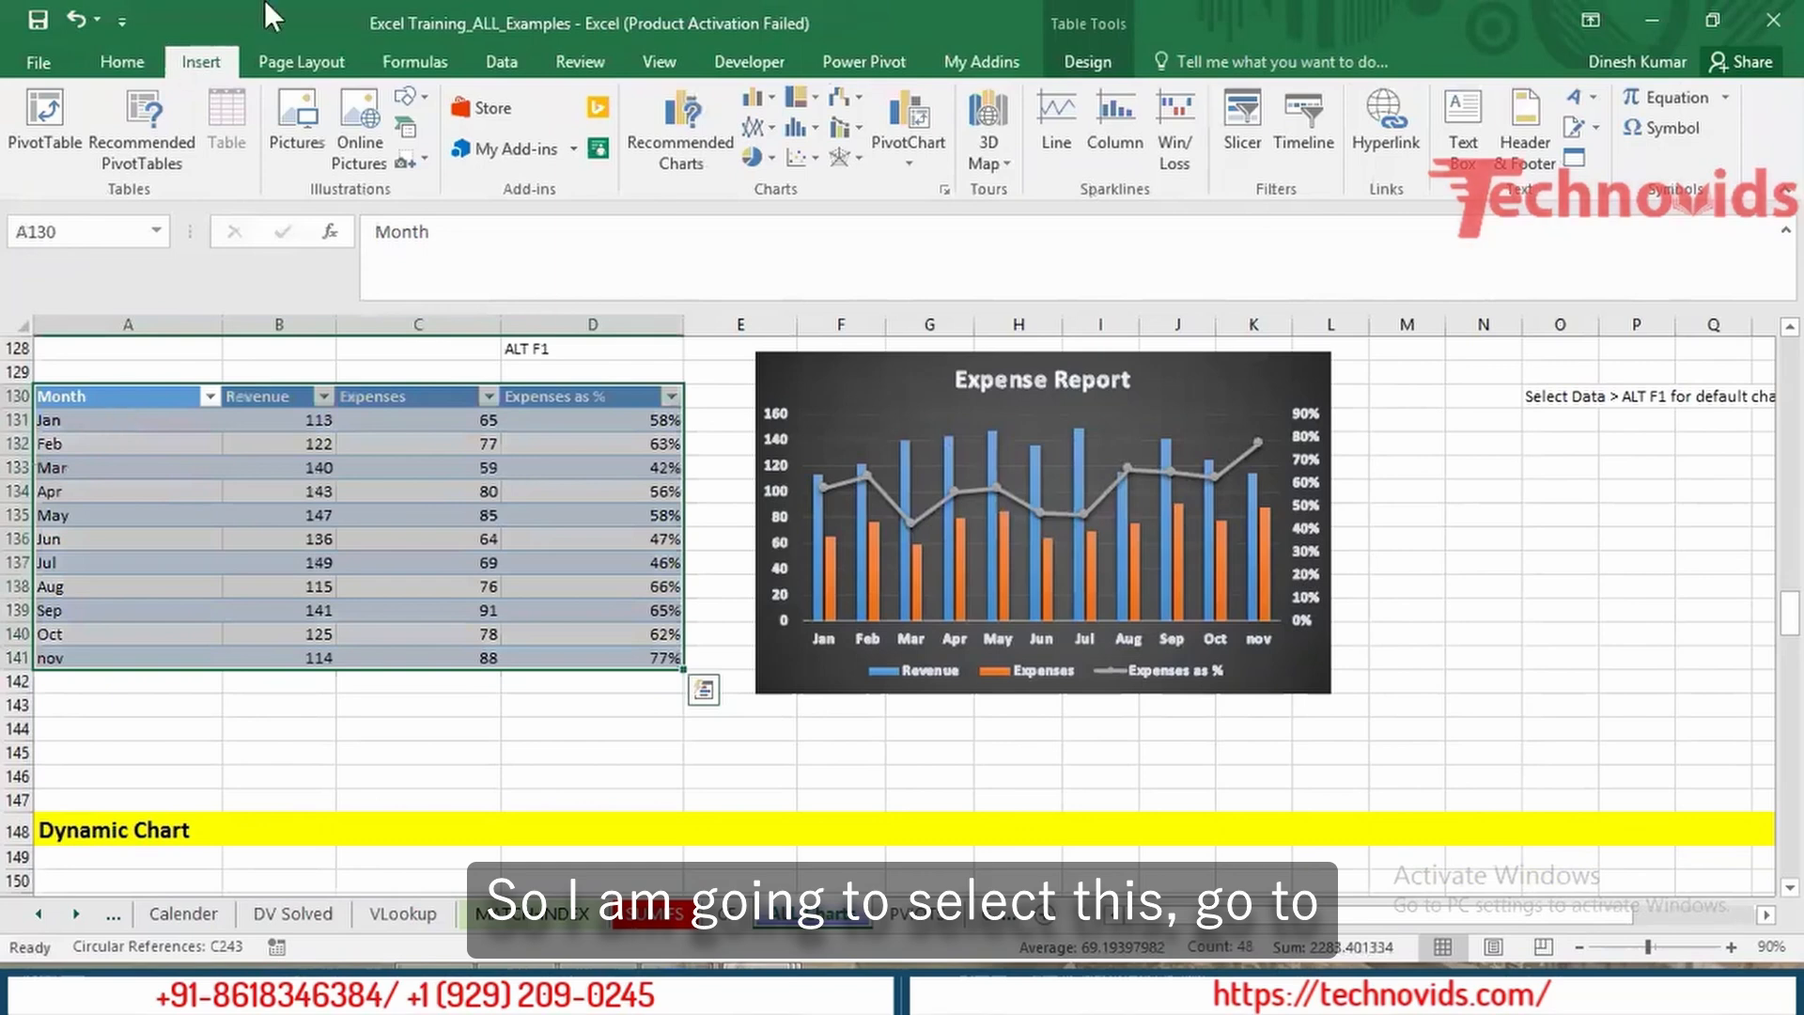
left_click(753, 98)
left_click(782, 177)
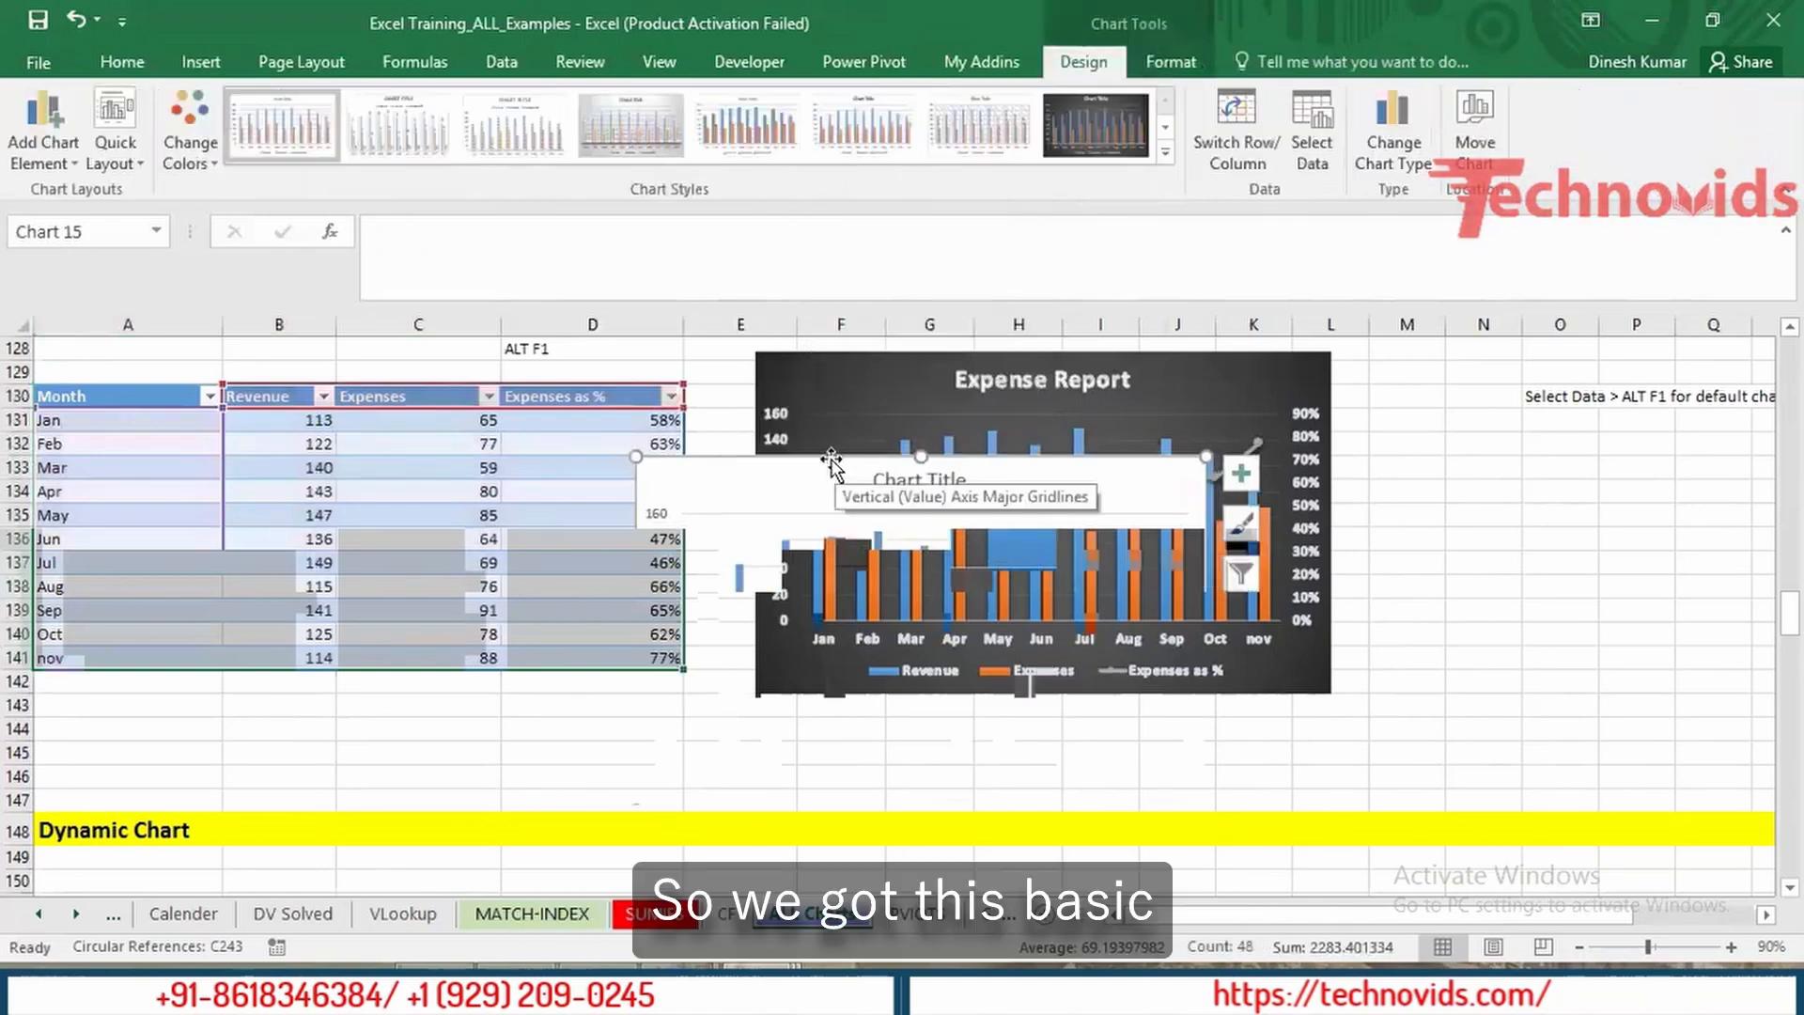
left_click_drag(832, 457, 915, 351)
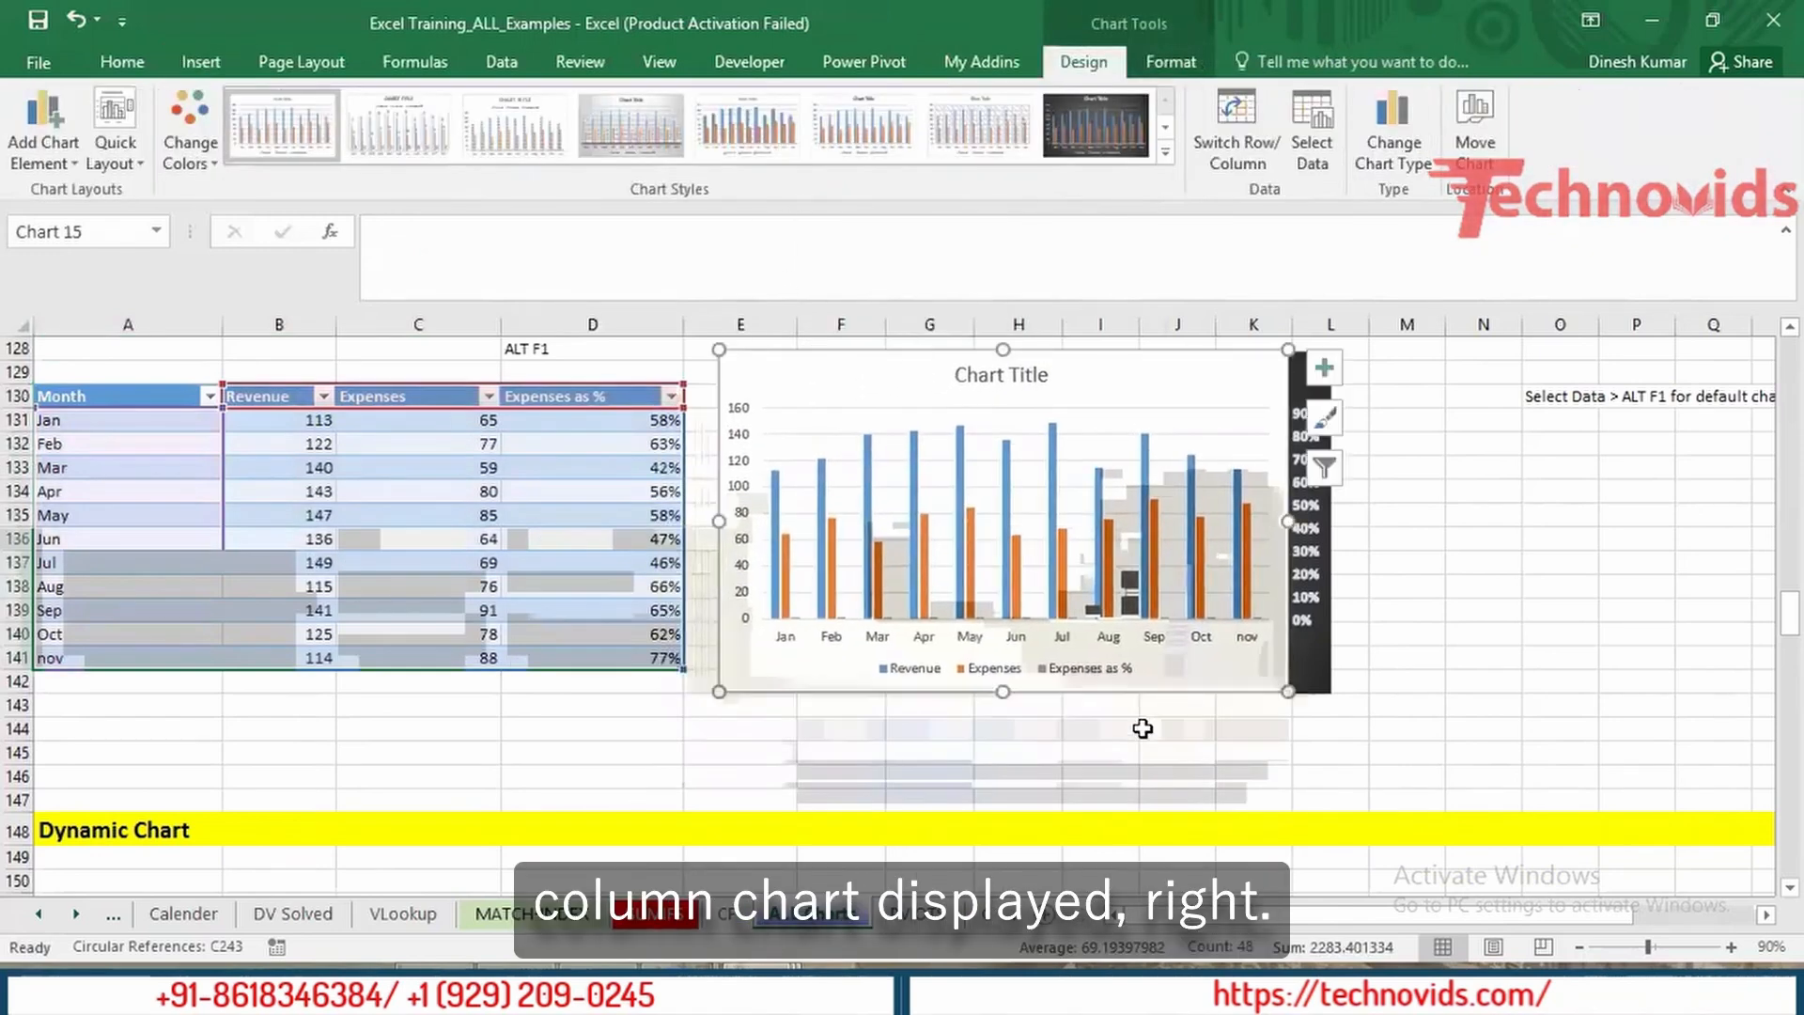
left_click_drag(1289, 693, 1462, 771)
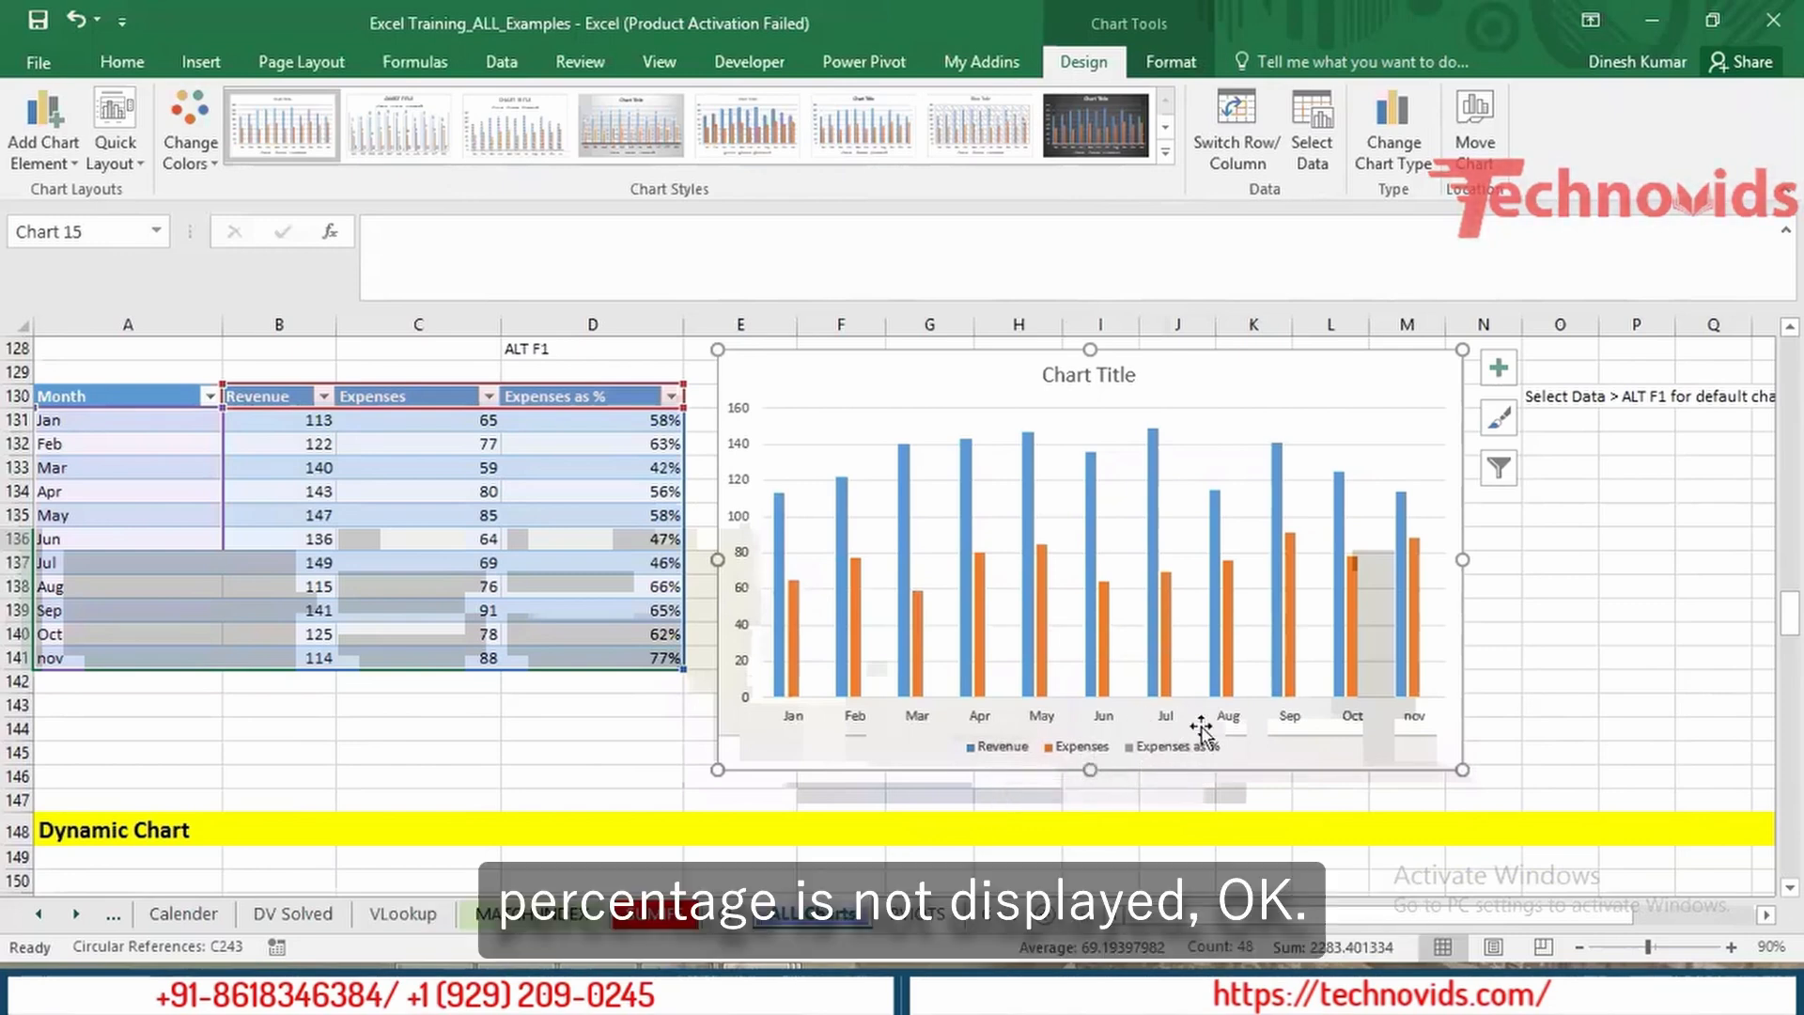
Step: Check the new chart's data source for the Revenue, Expenses and Expenses as % series and their month labels
right_click(984, 616)
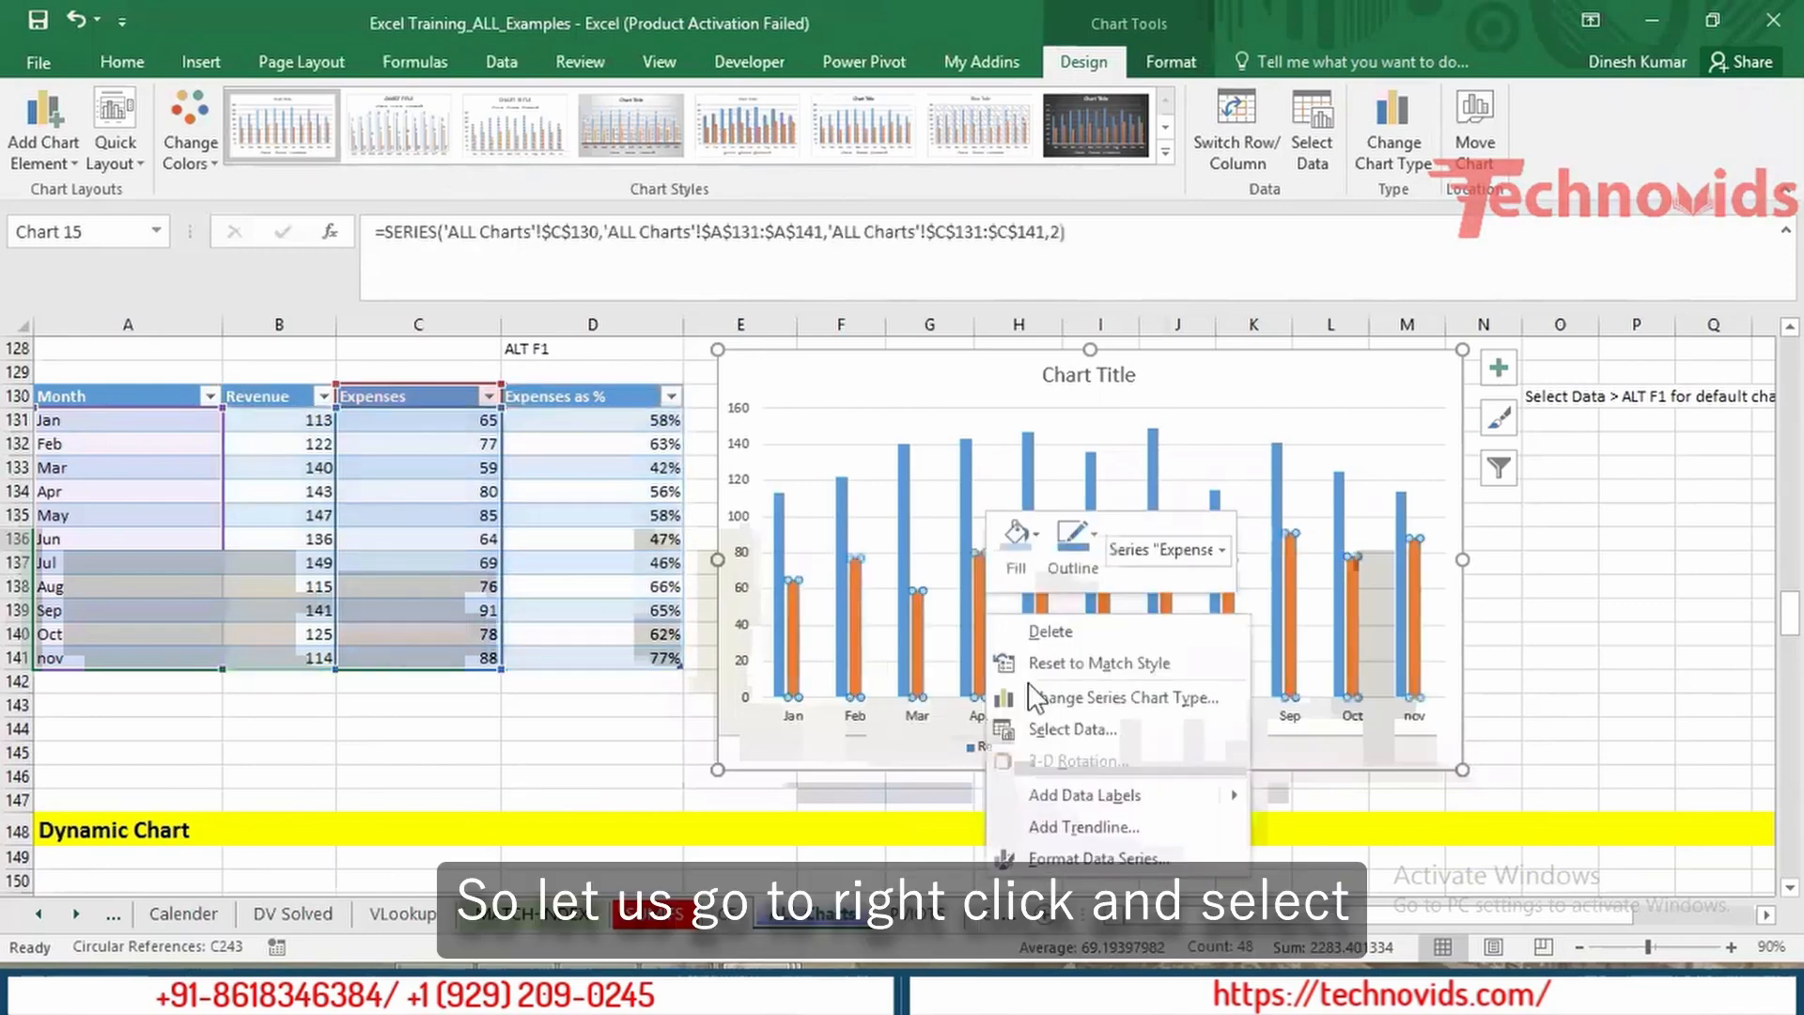
left_click(1073, 737)
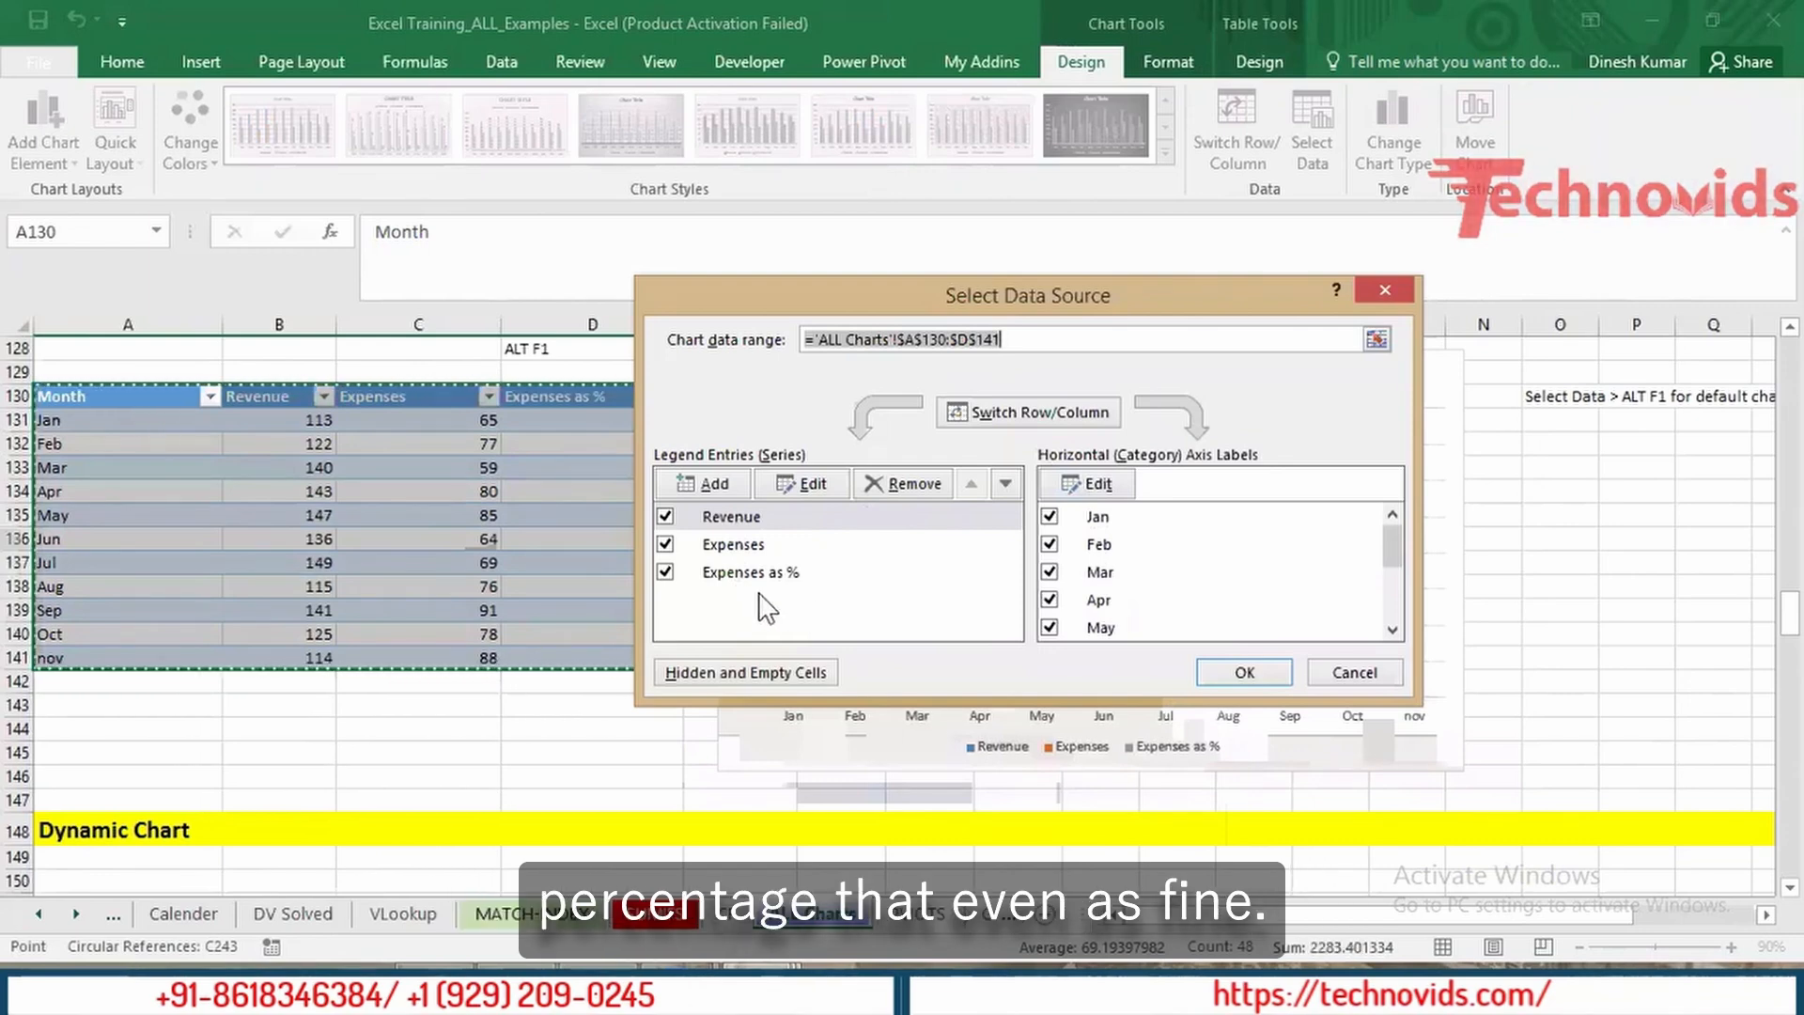
key("Return")
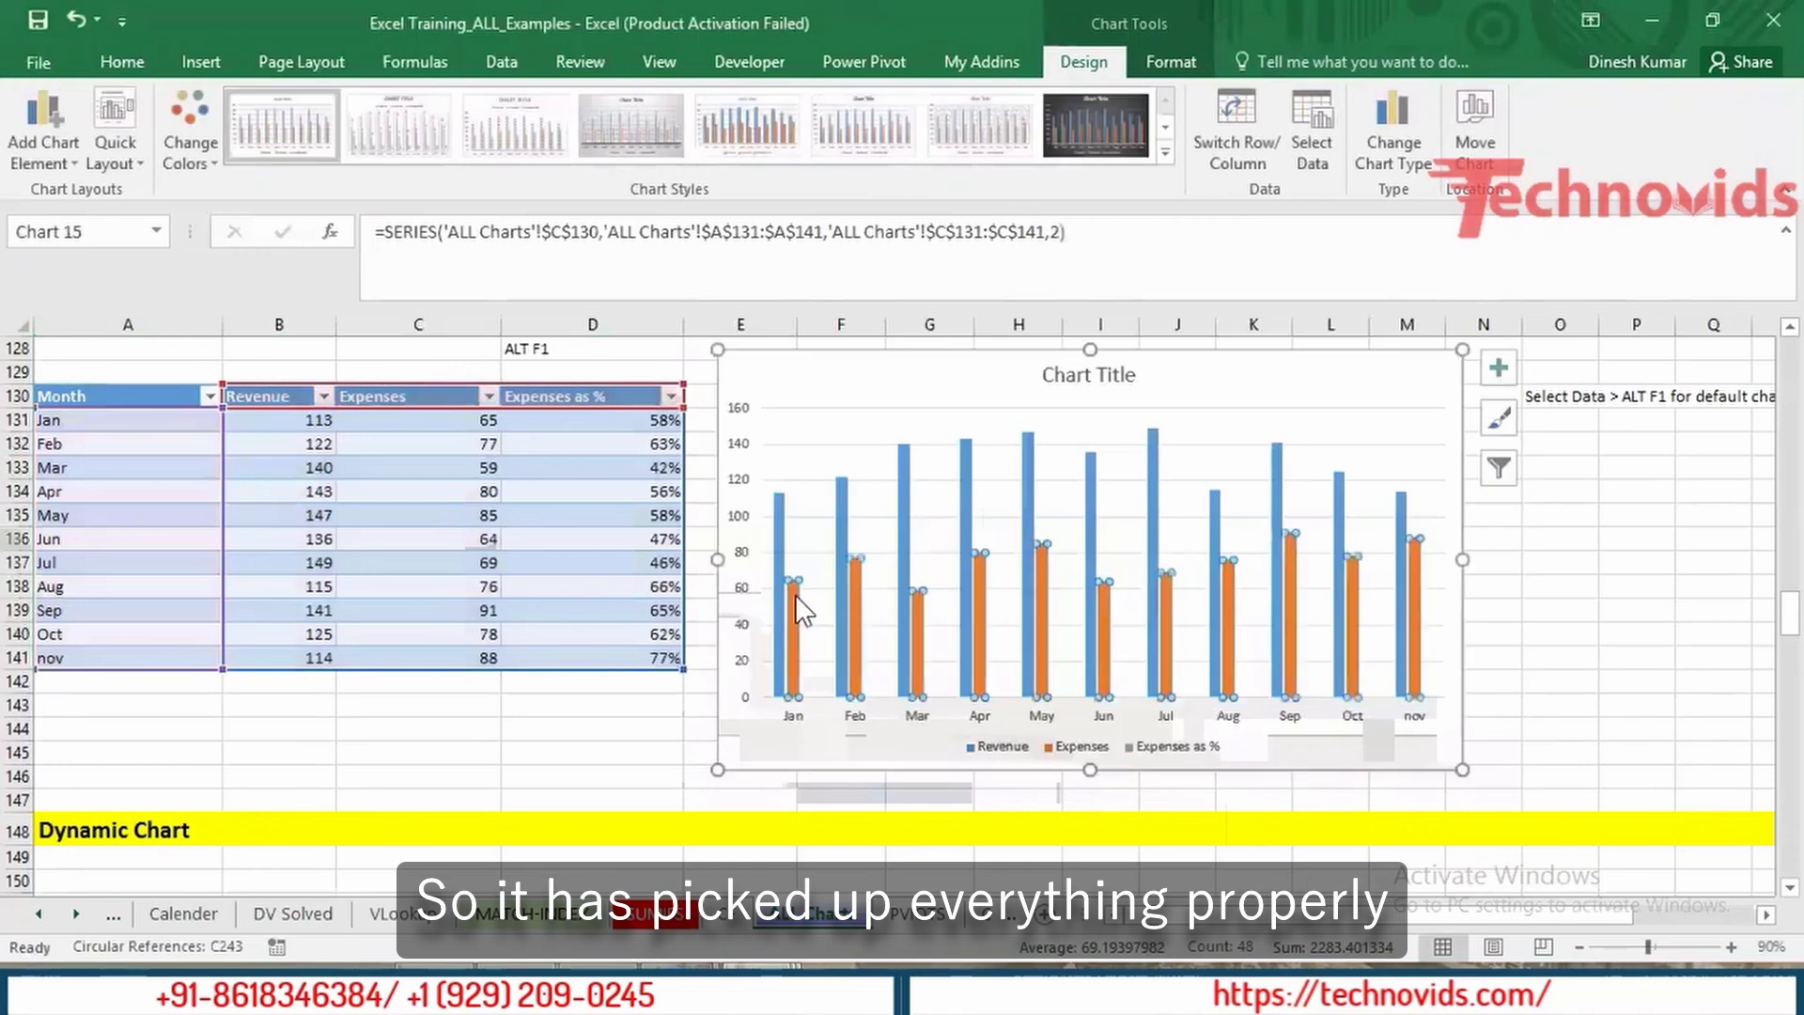
right_click(937, 561)
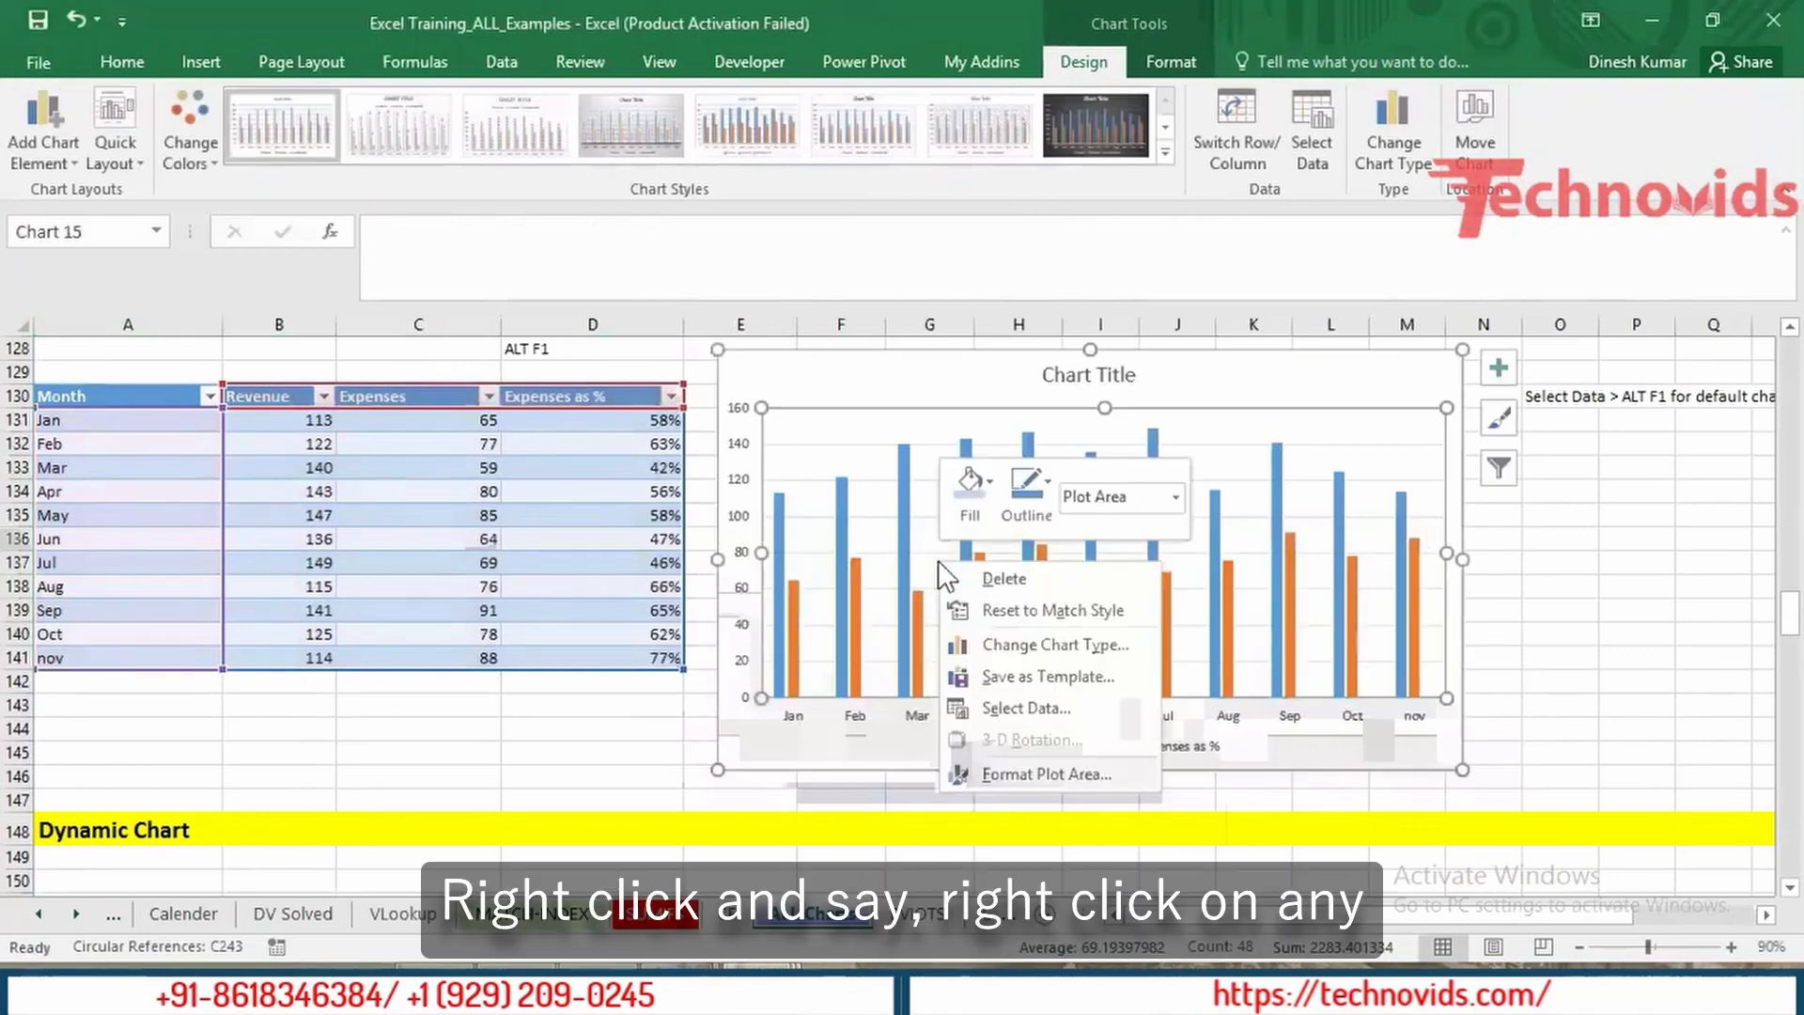
left_click(874, 538)
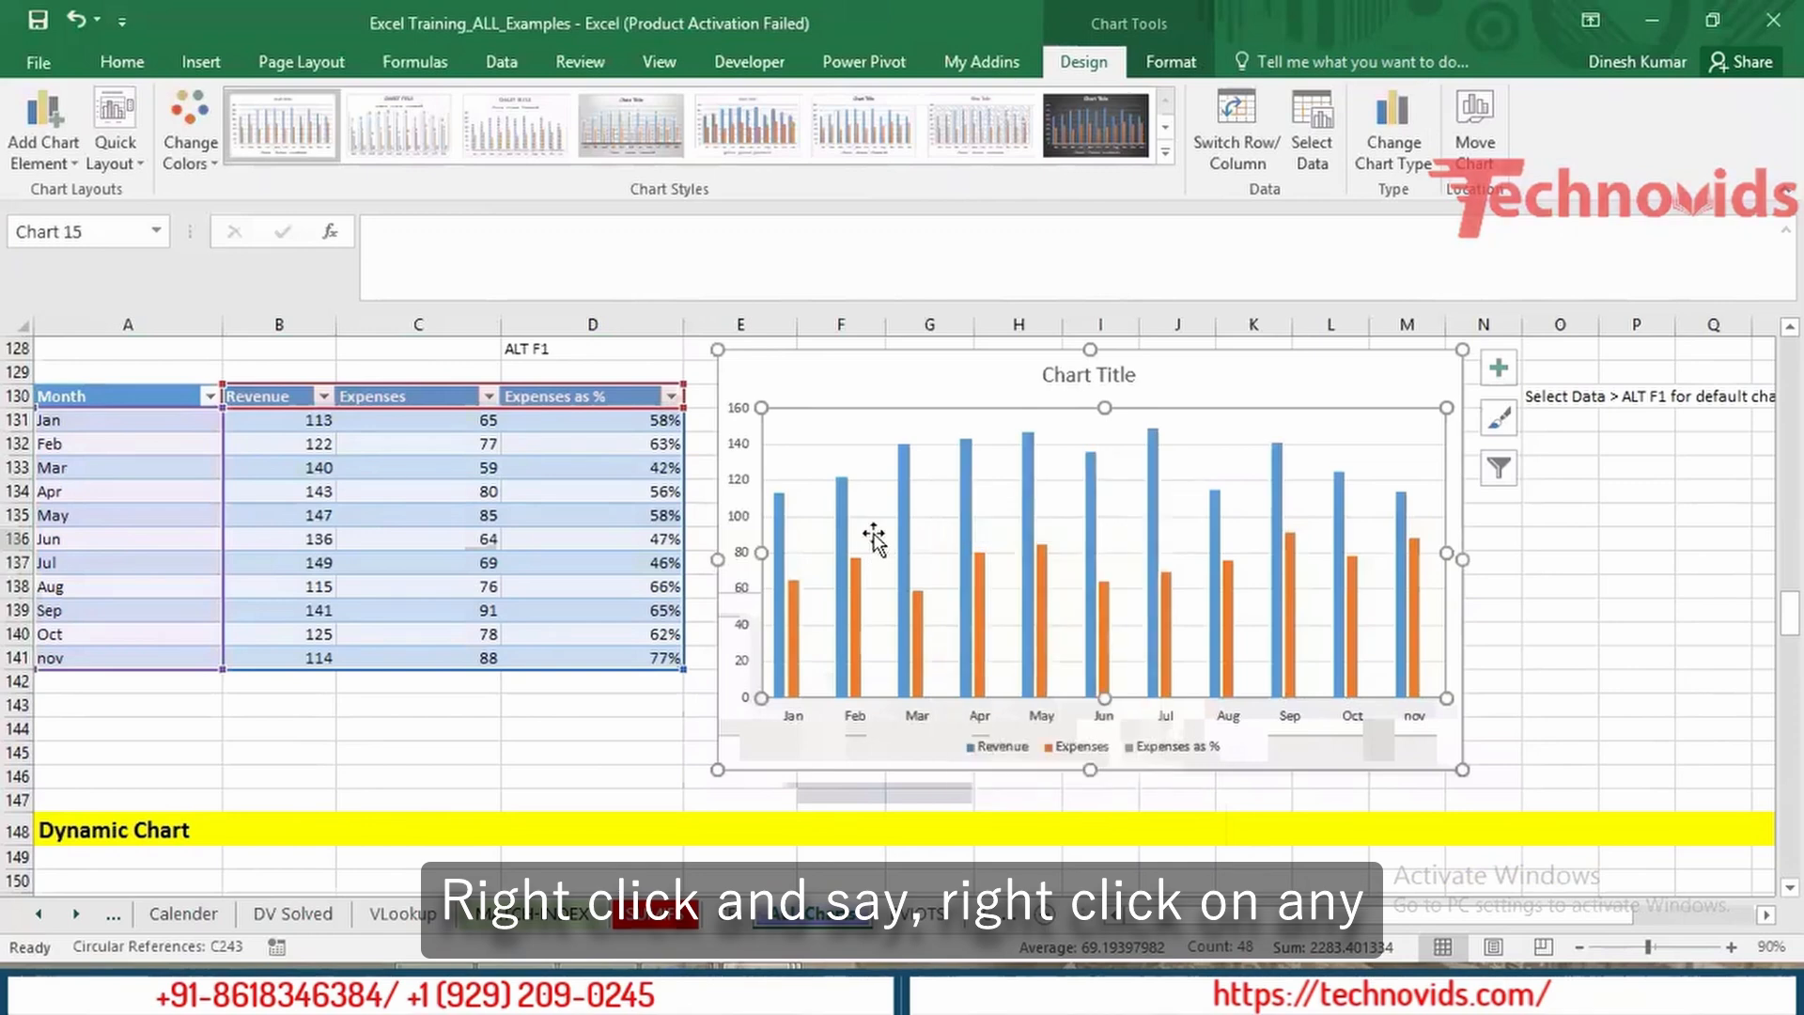
right_click(906, 506)
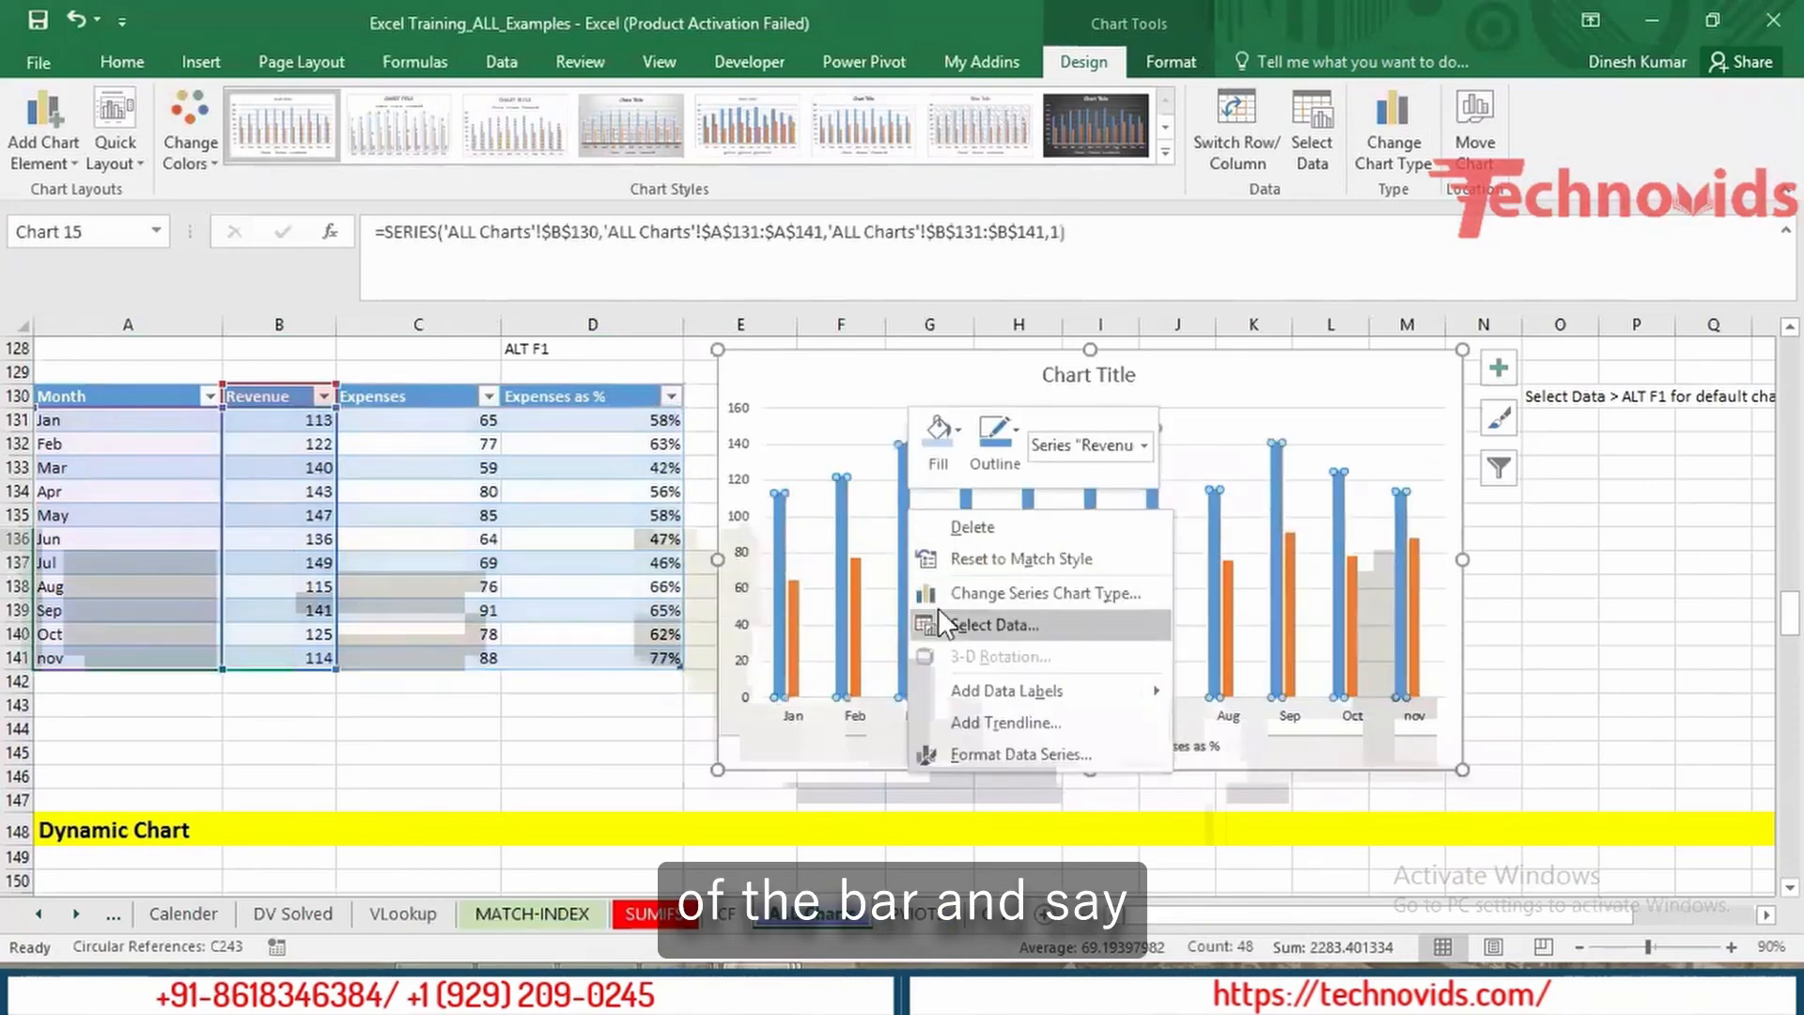
left_click(1075, 594)
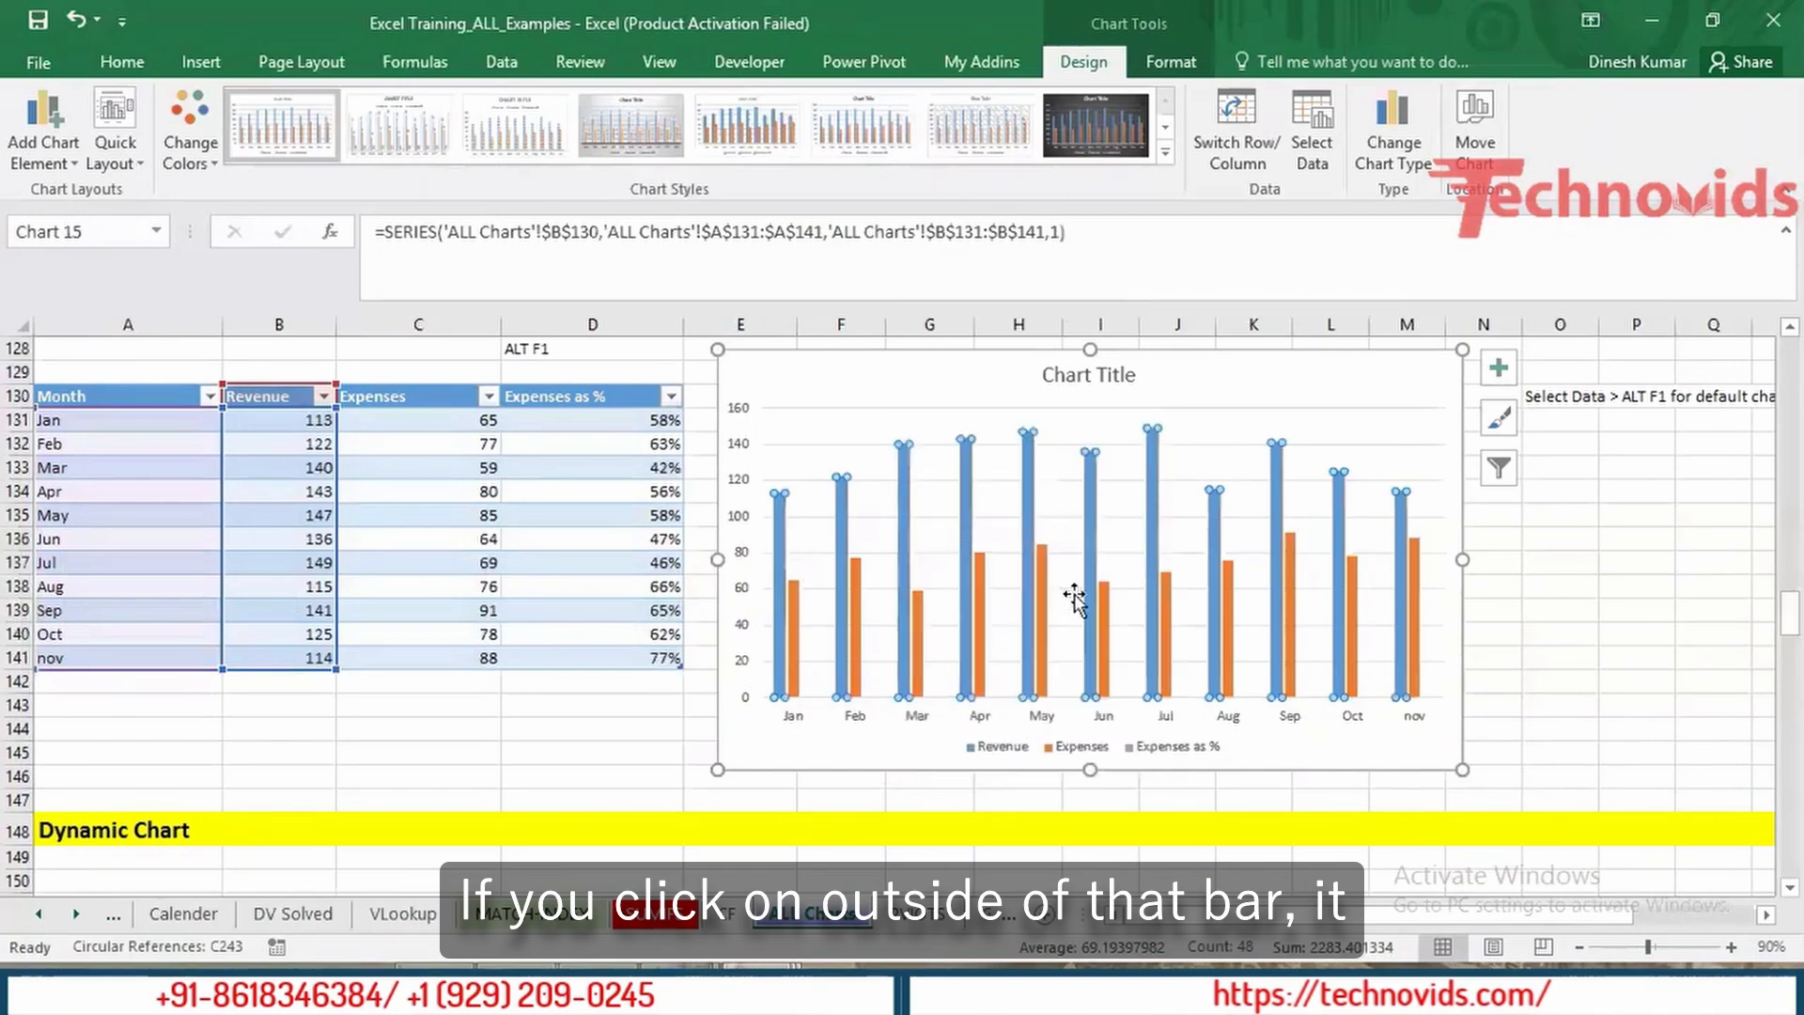
right_click(819, 409)
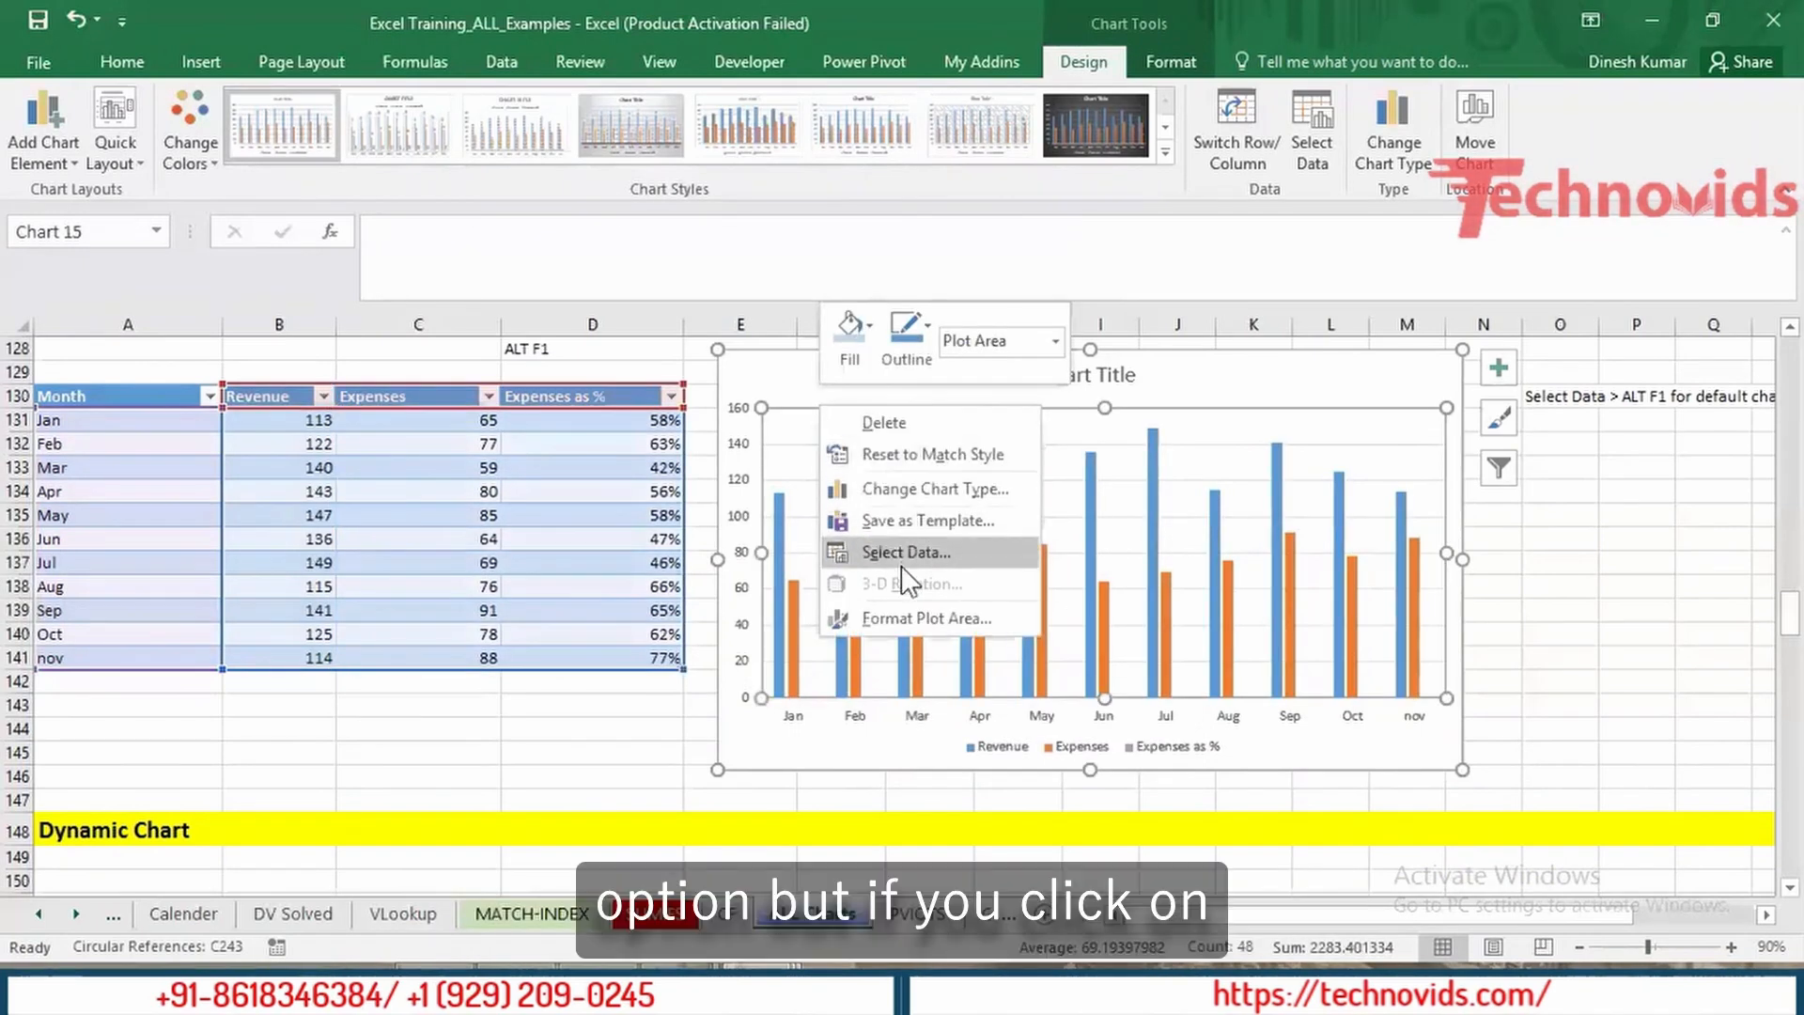
key("Escape")
Step: Make the chart a custom combination with Expenses as % as Line with Markers on the secondary axis
right_click(840, 505)
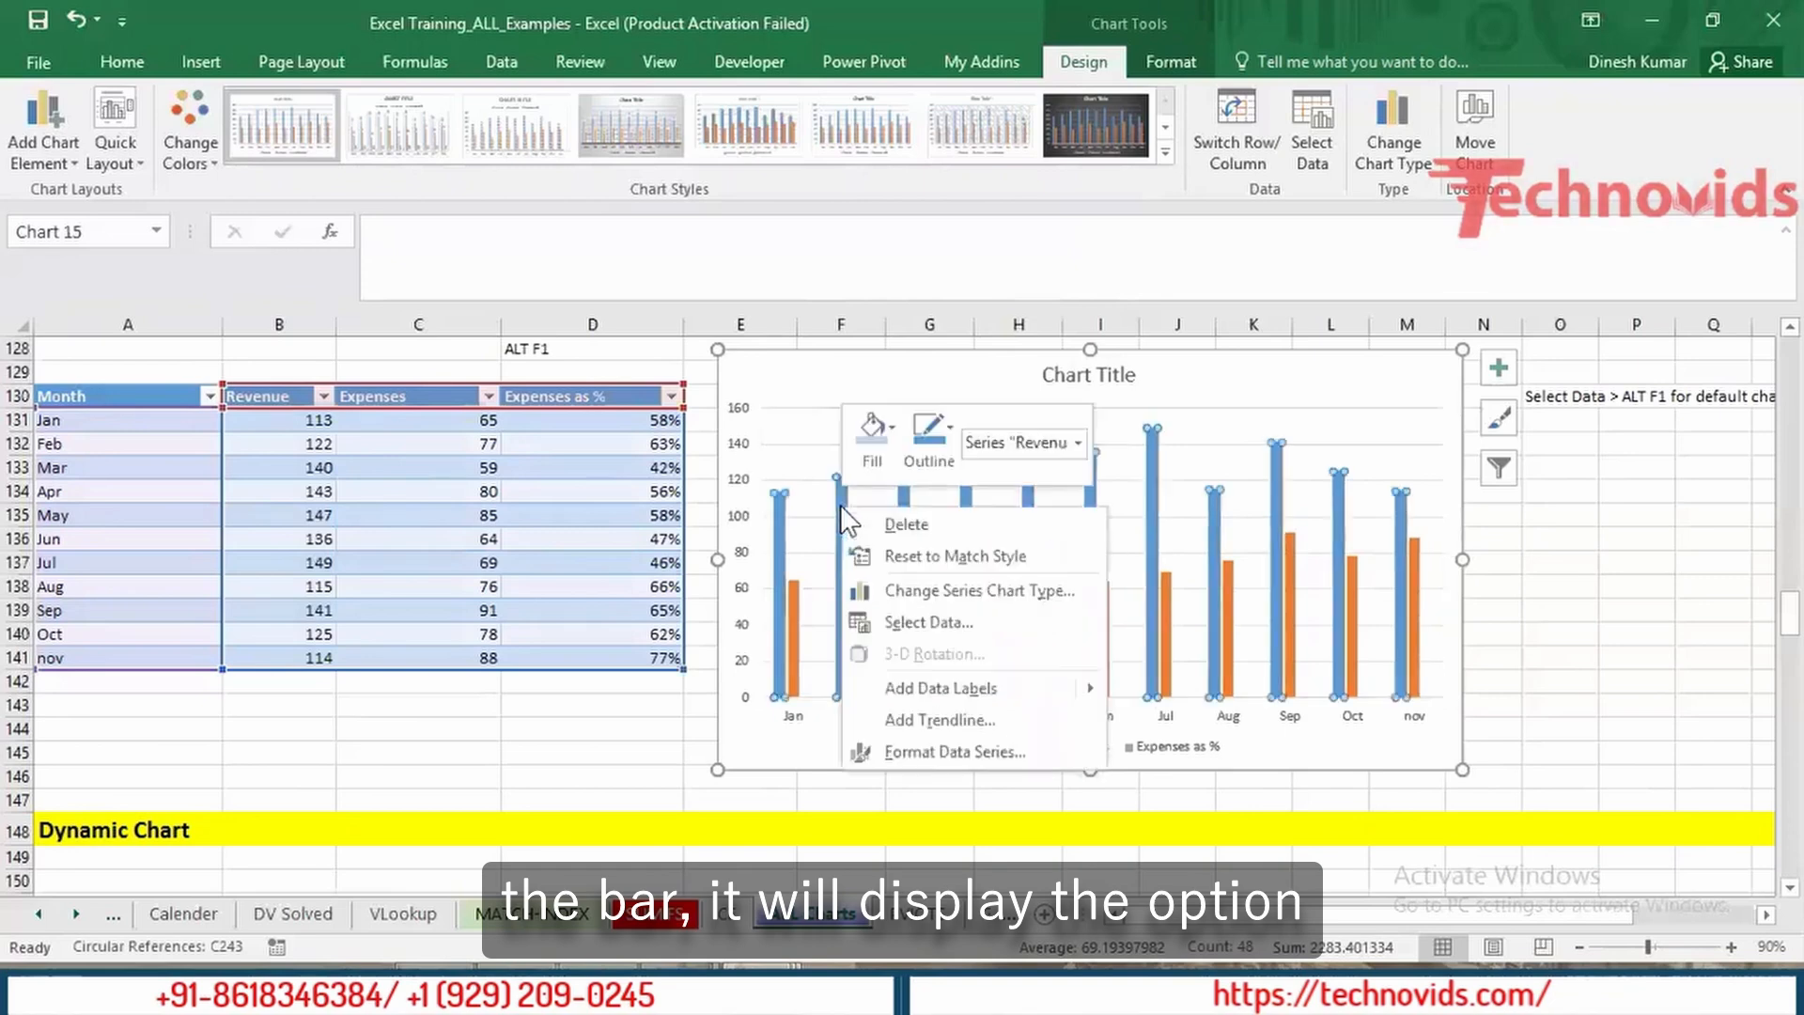
left_click(925, 588)
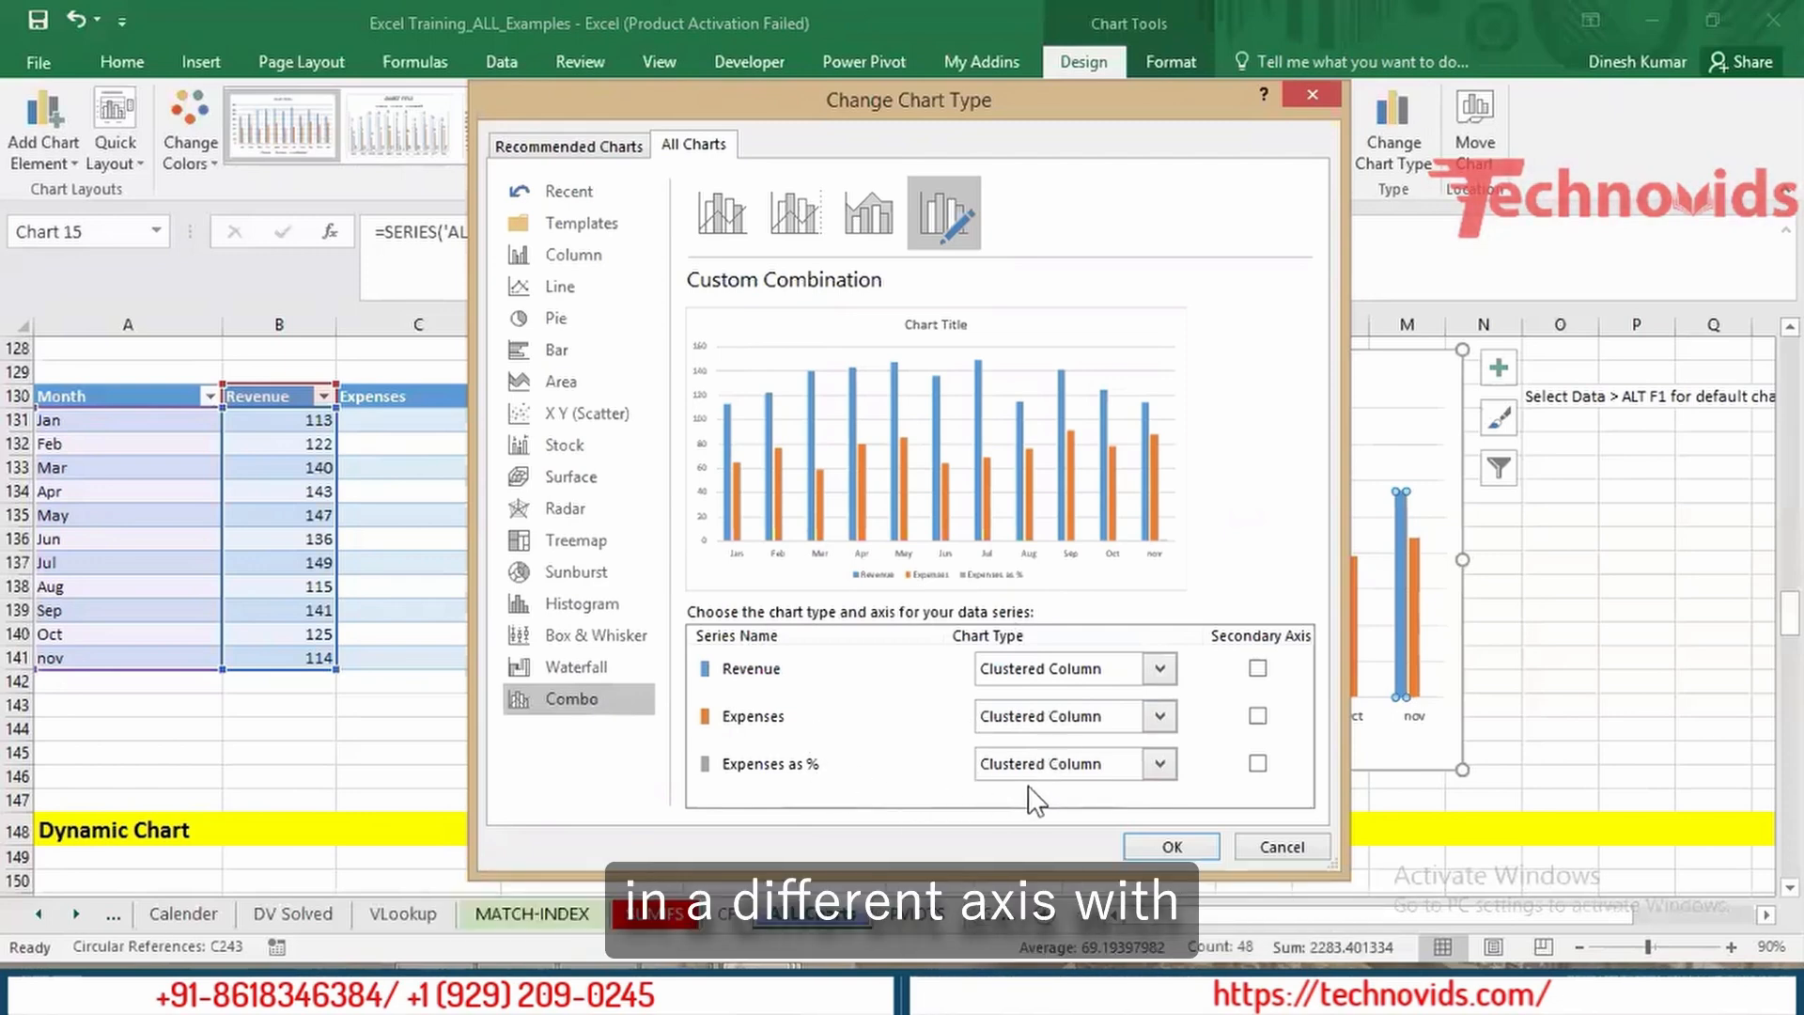
left_click(1090, 768)
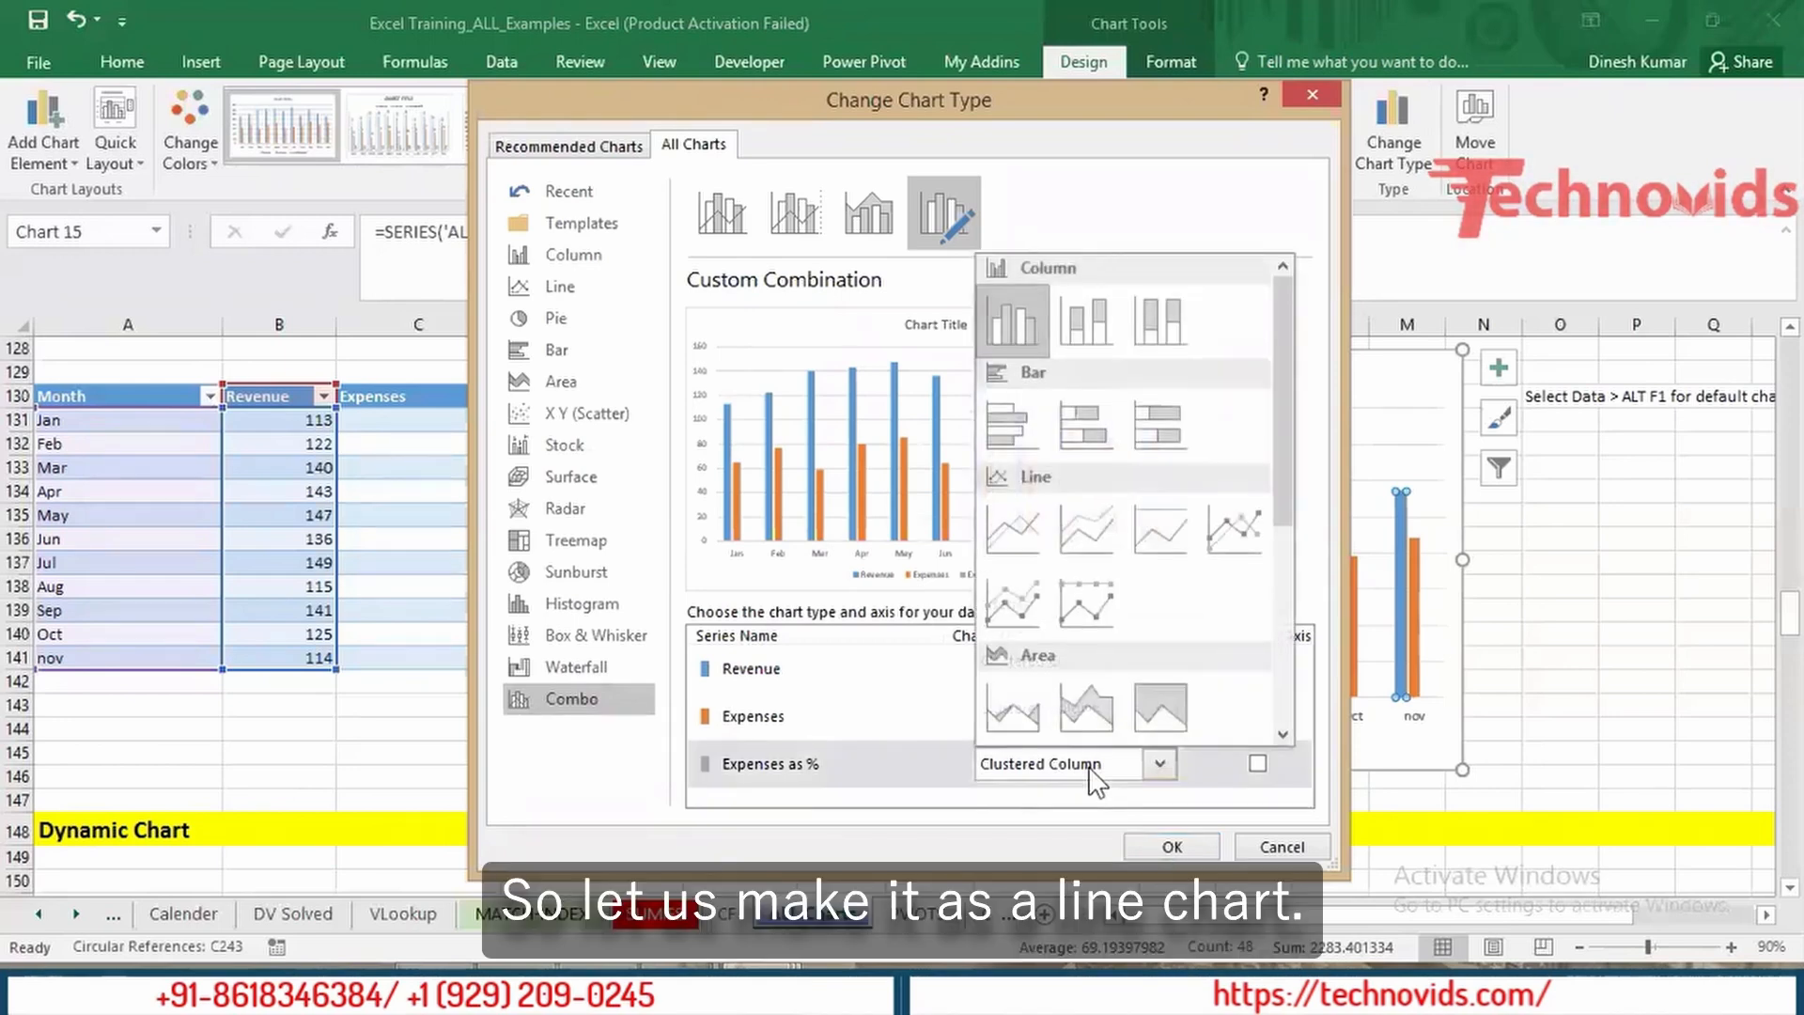
left_click(1227, 538)
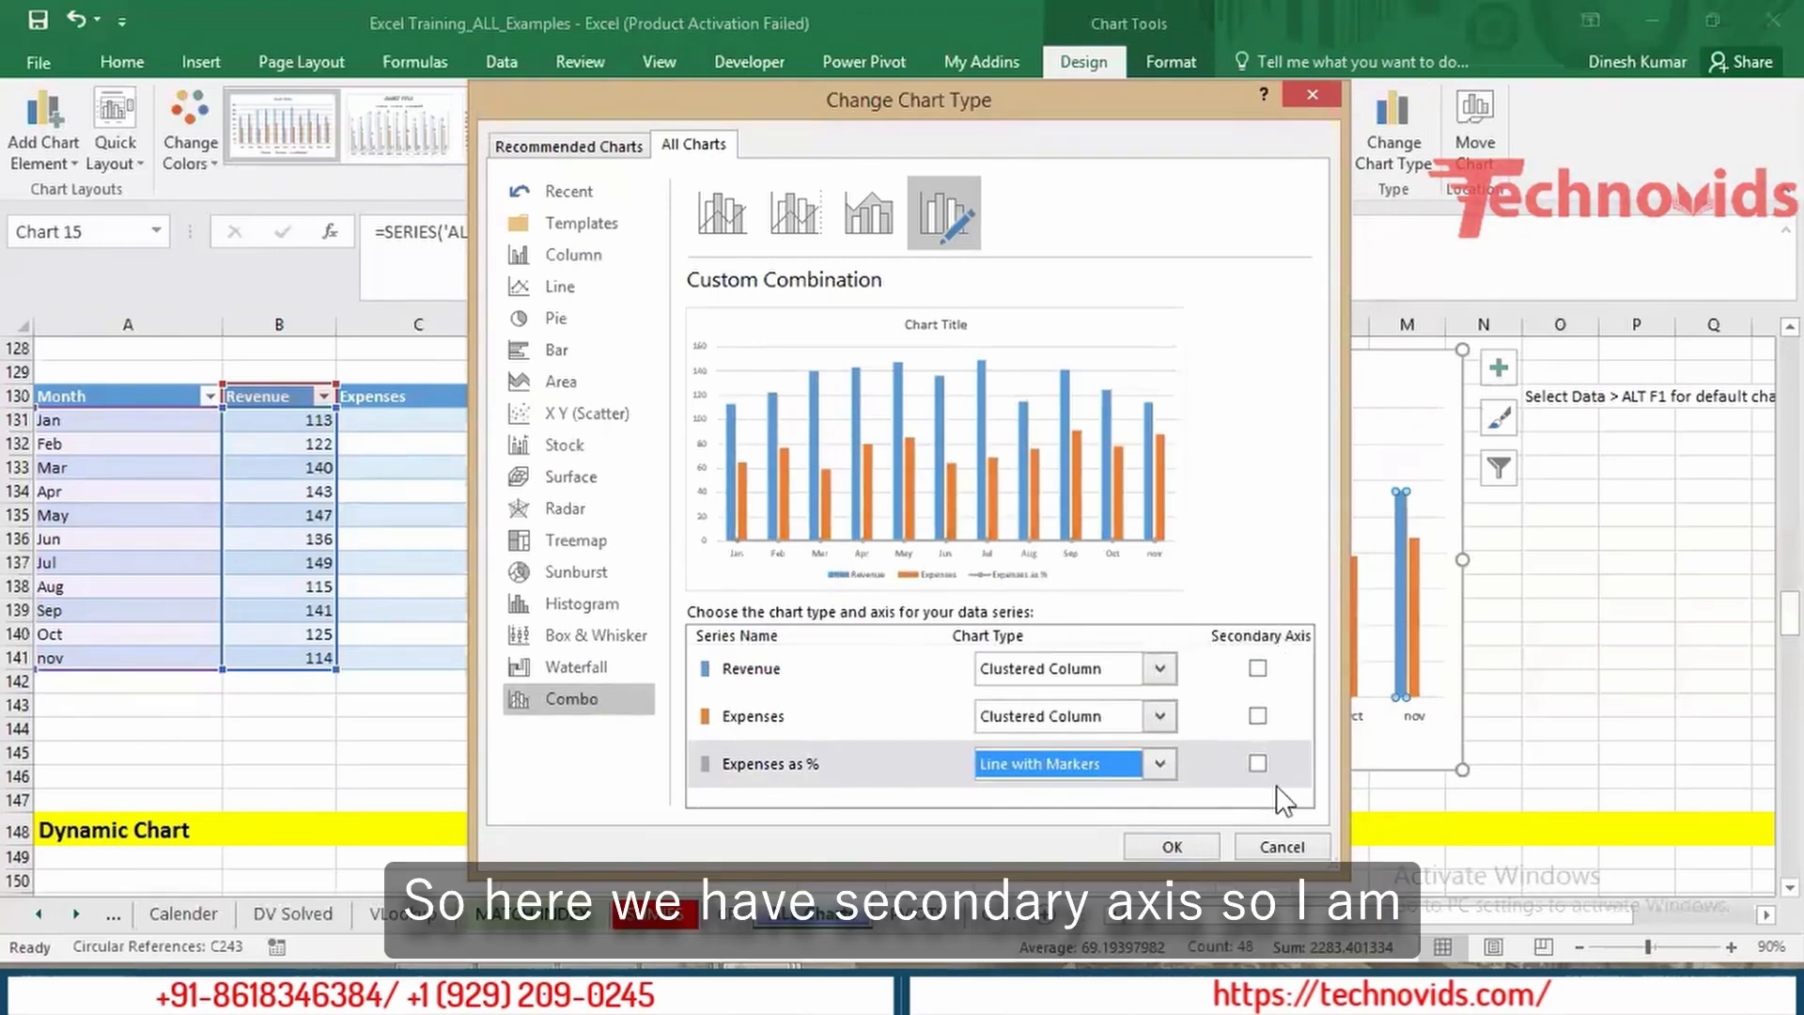
left_click(1257, 763)
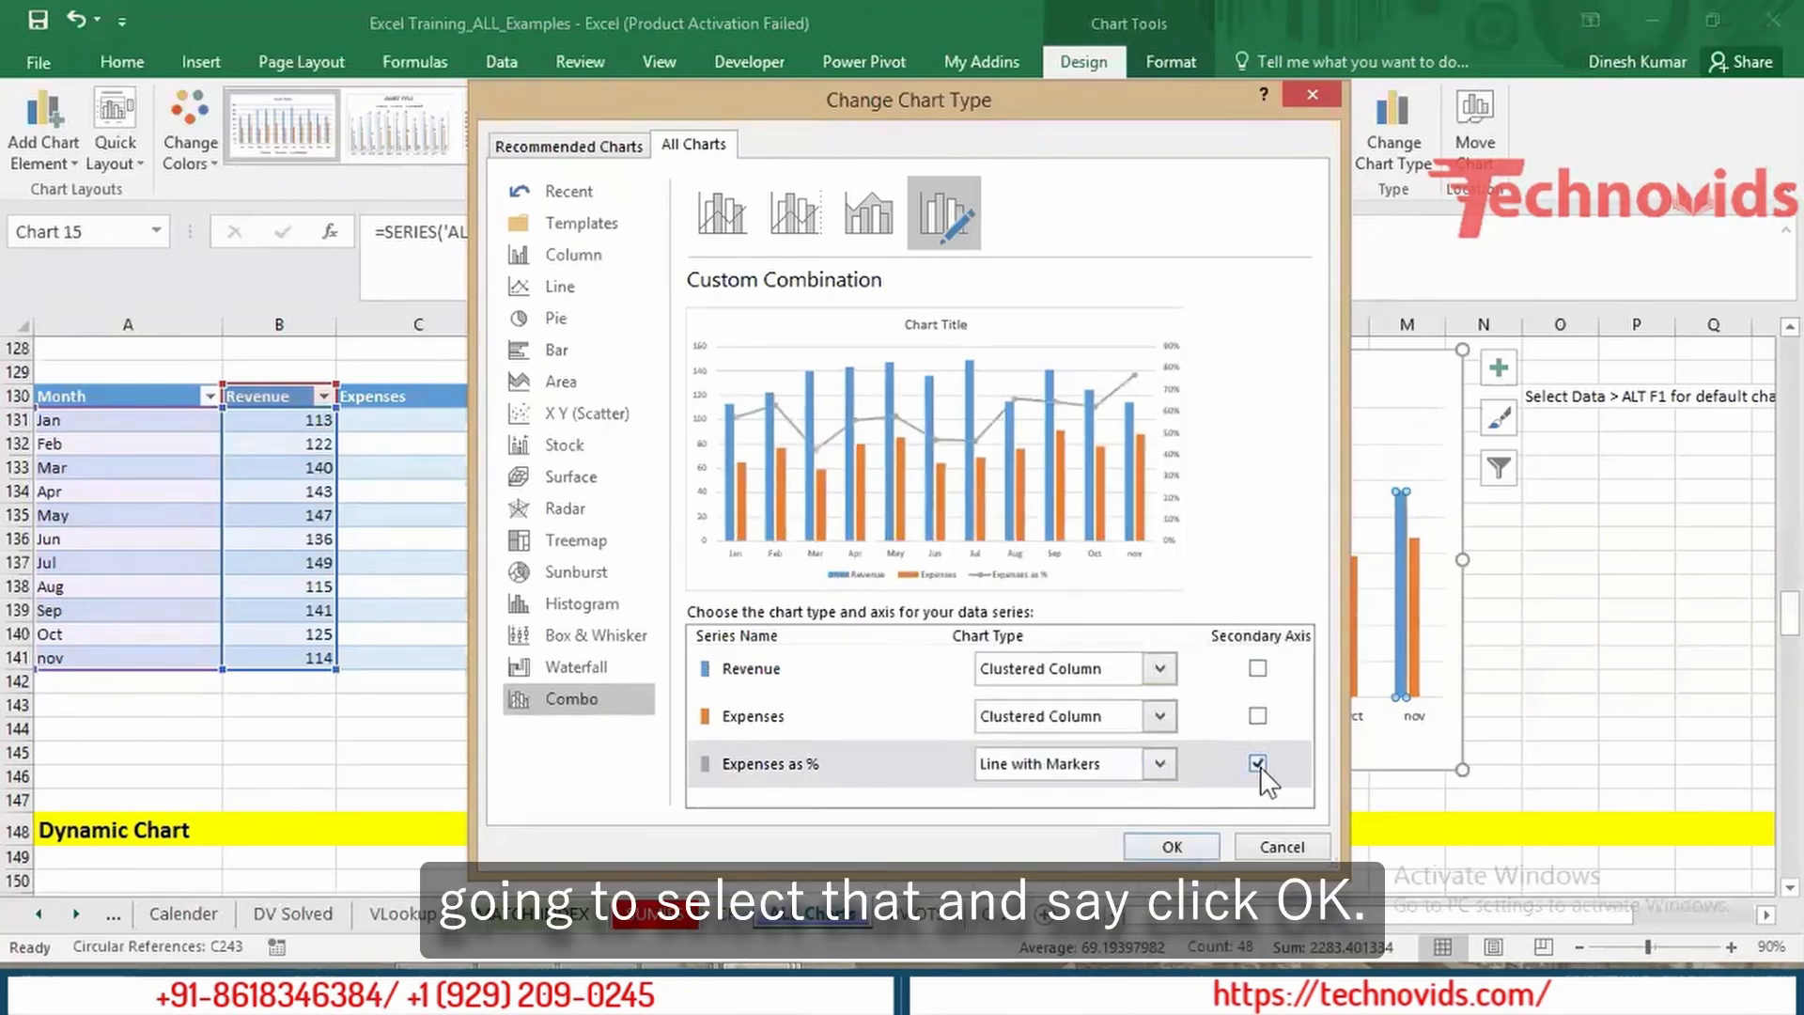
left_click(1173, 846)
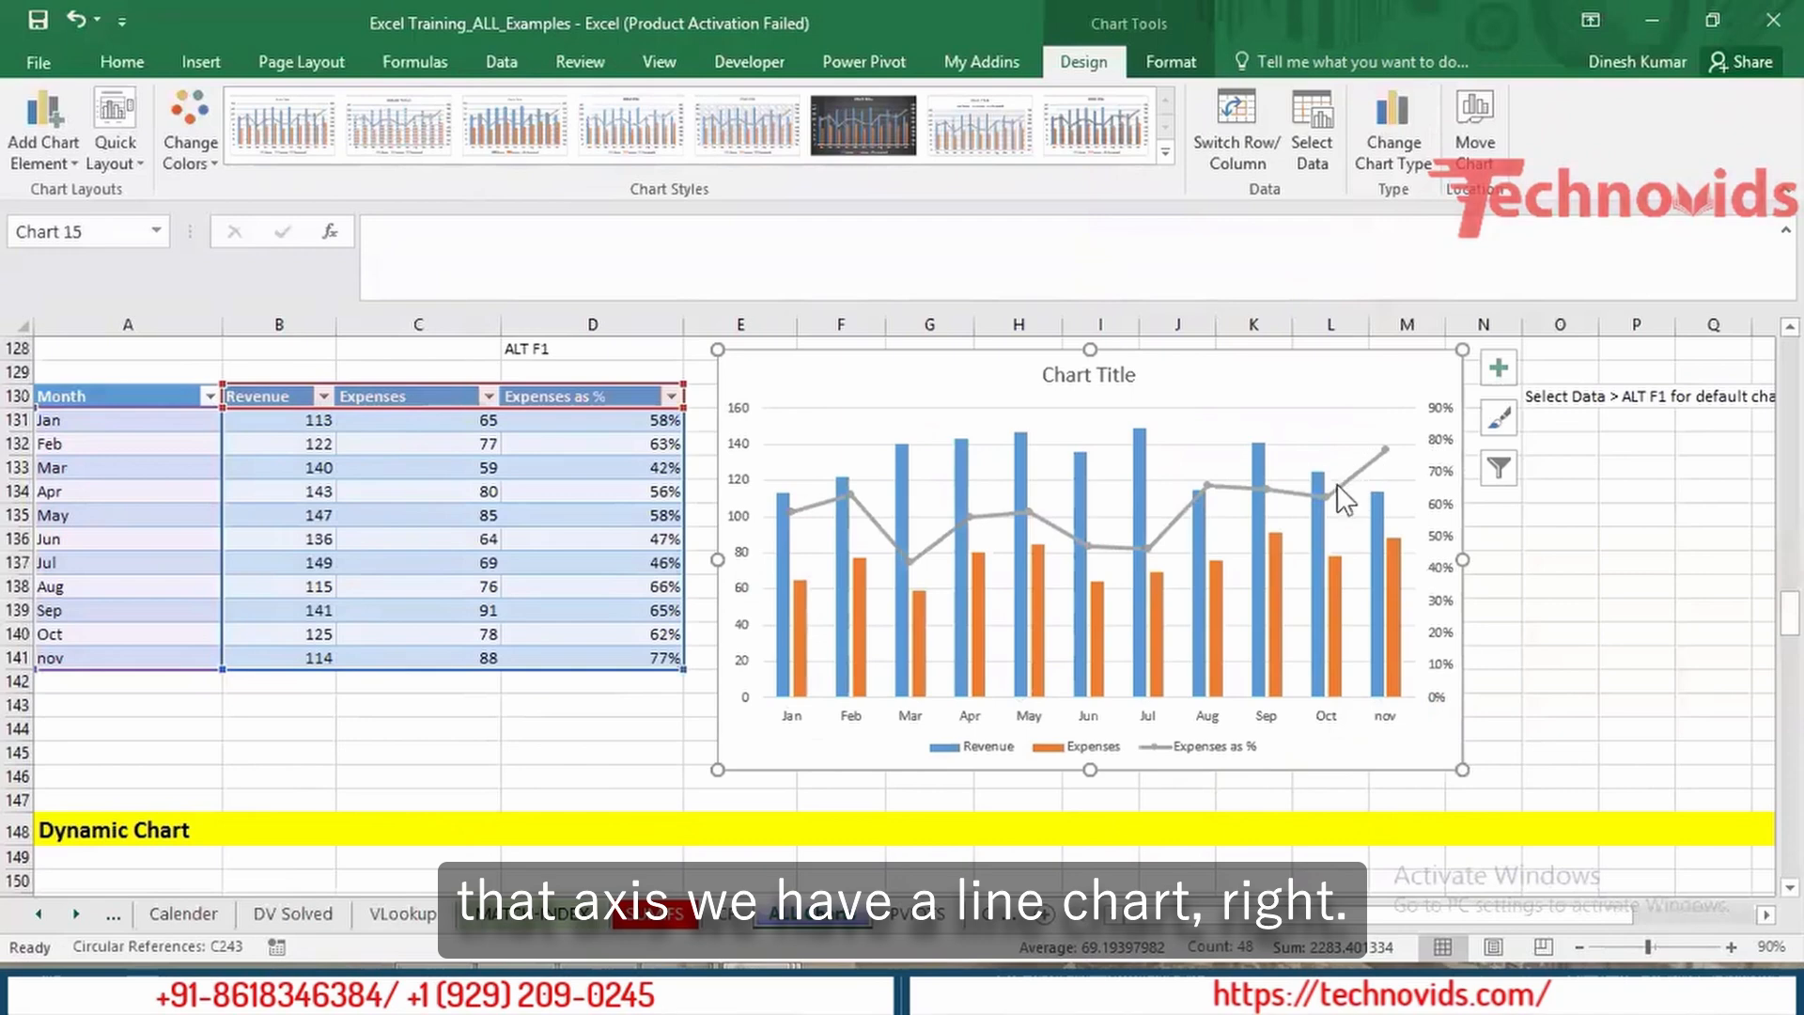
Step: Replace the combination chart's placeholder title with Expense Chart and deselect the chart
mouse_move(1061, 523)
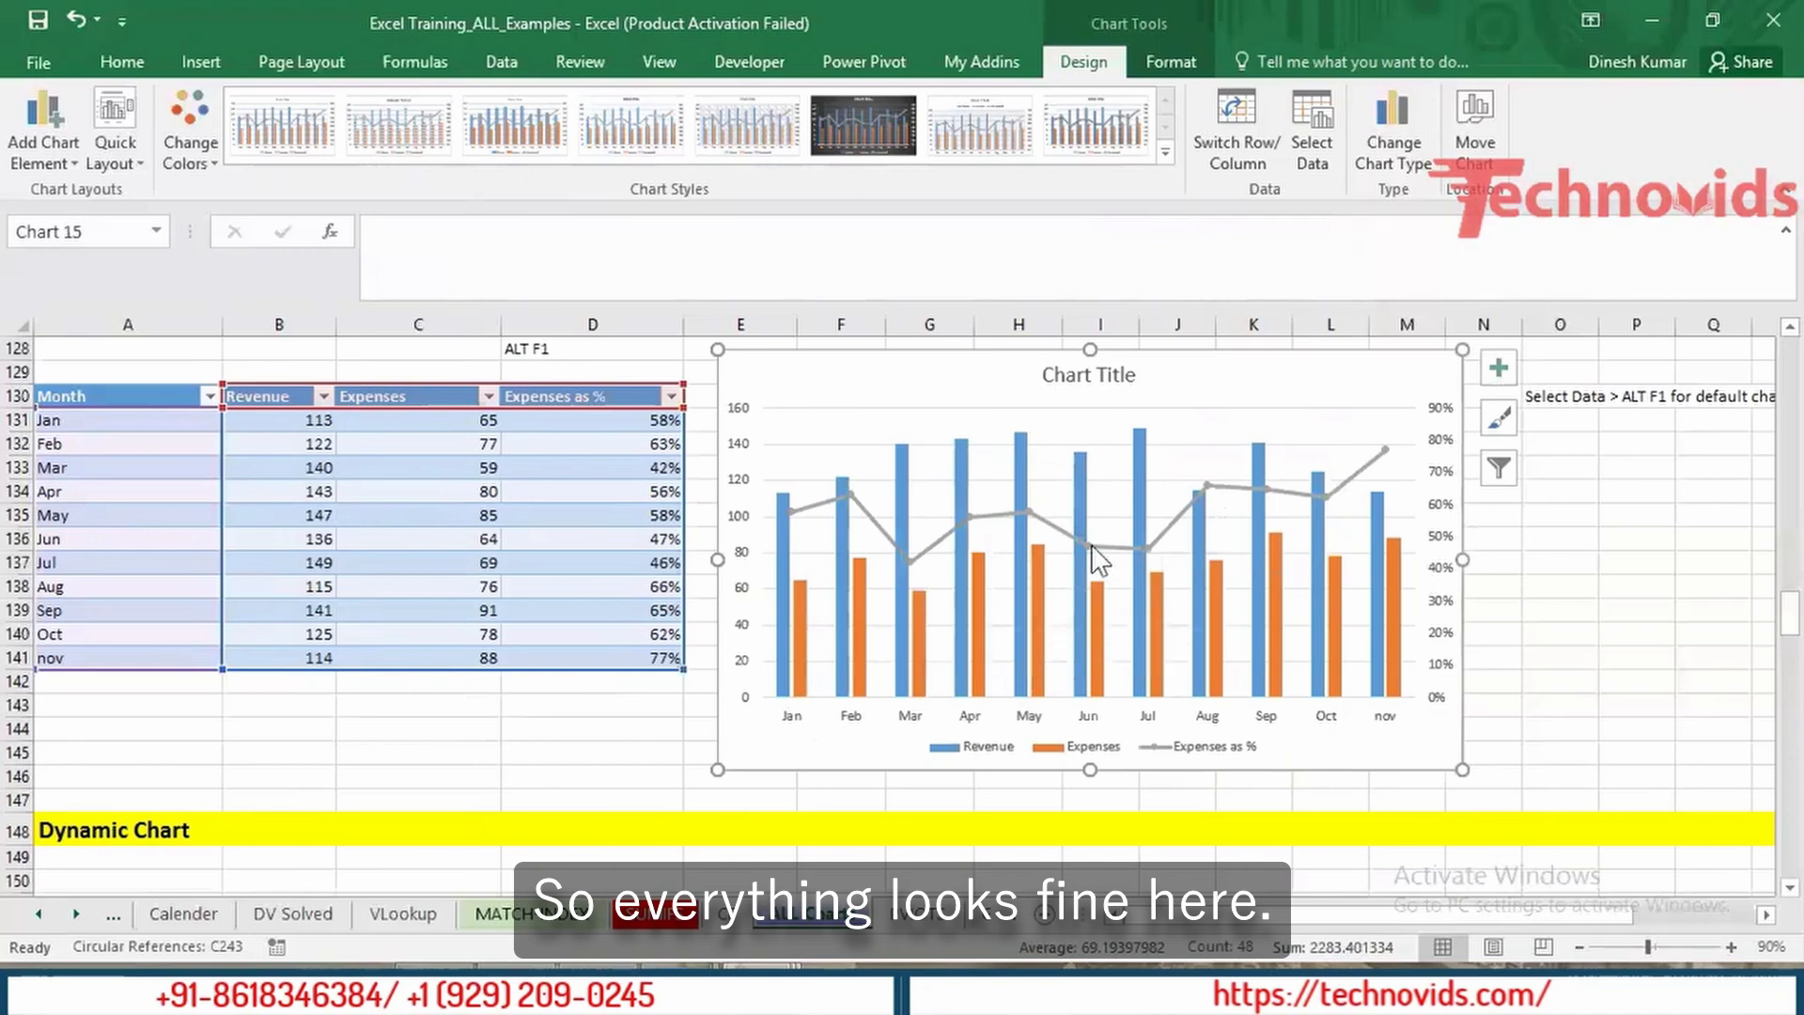
mouse_move(1168, 536)
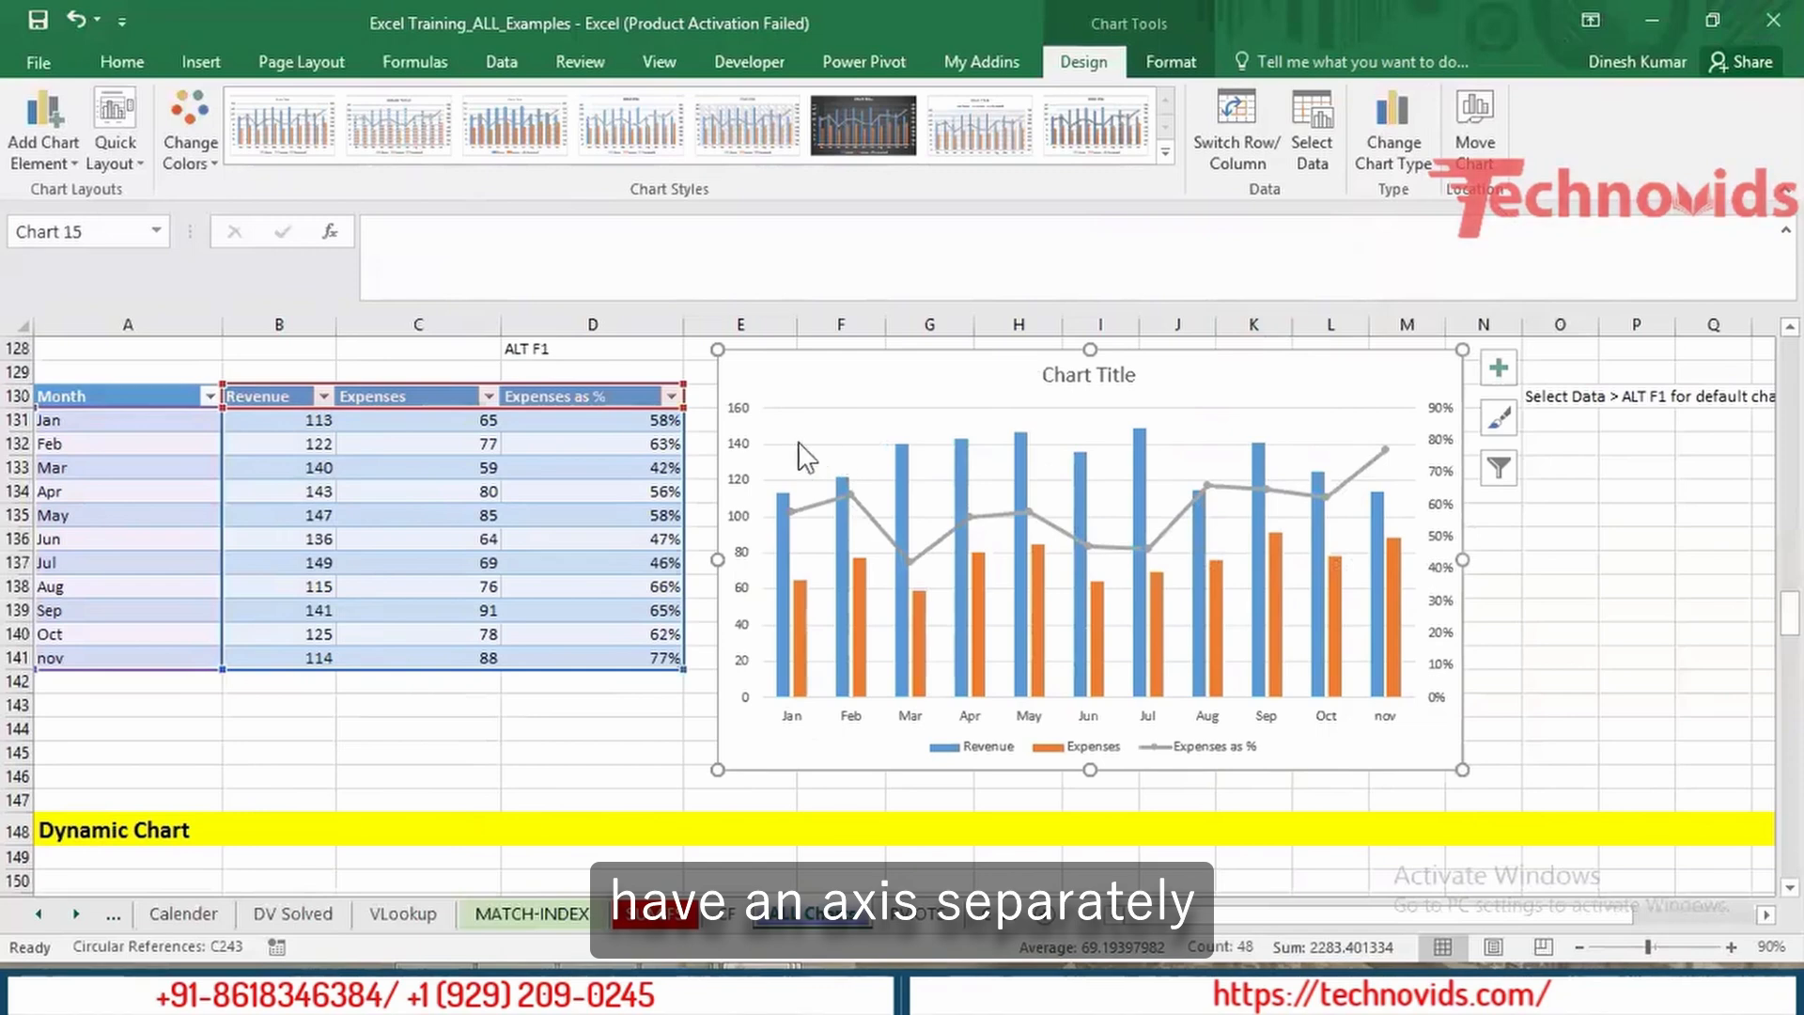
left_click(1102, 378)
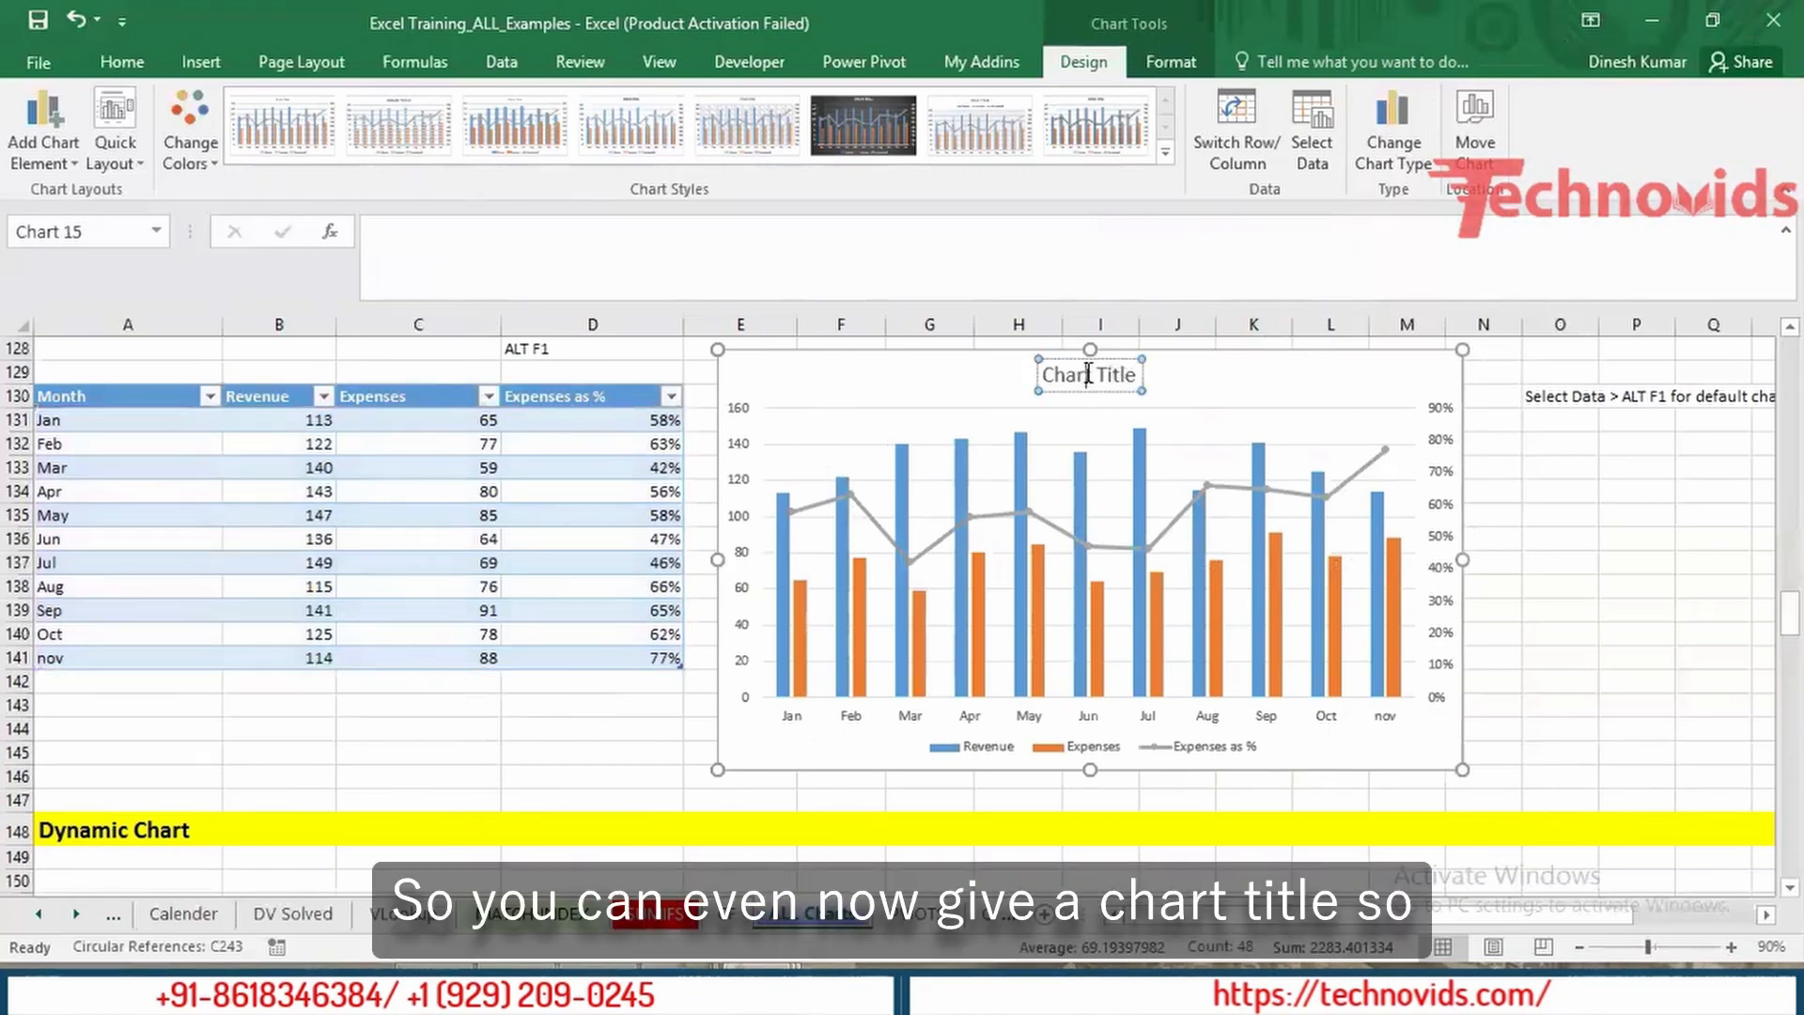
triple_click(1089, 374)
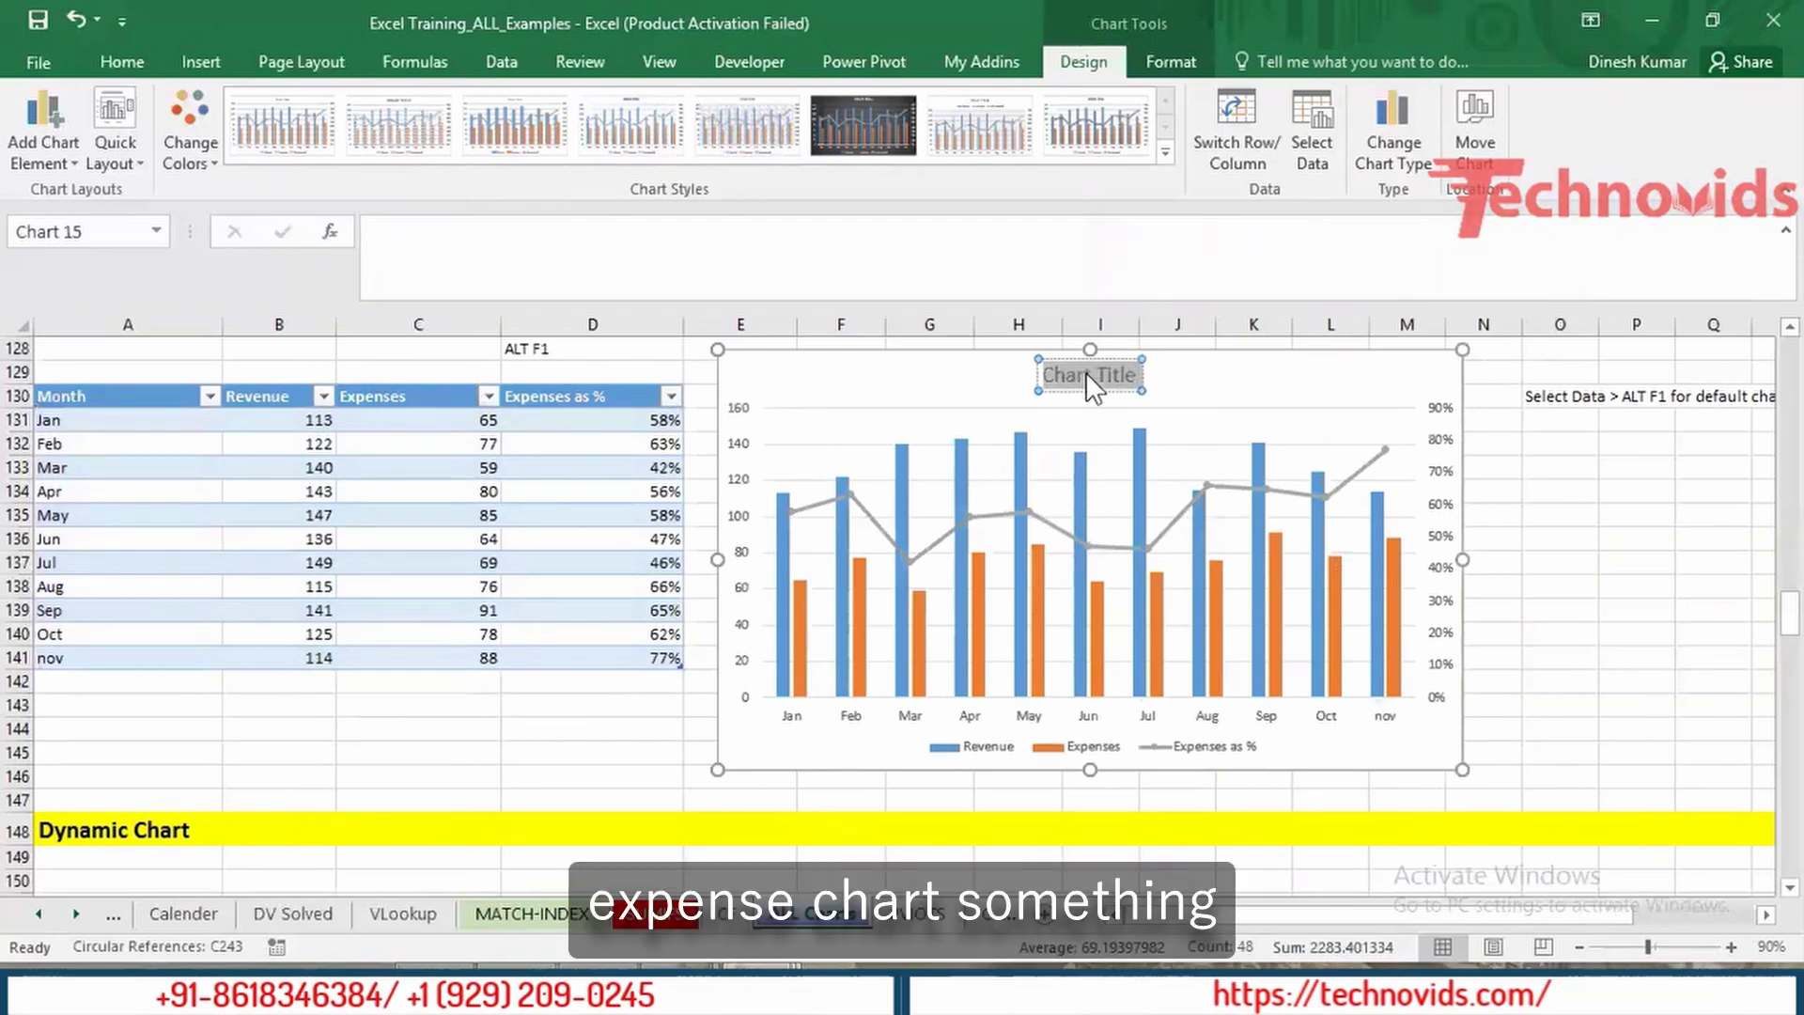
type("Expe")
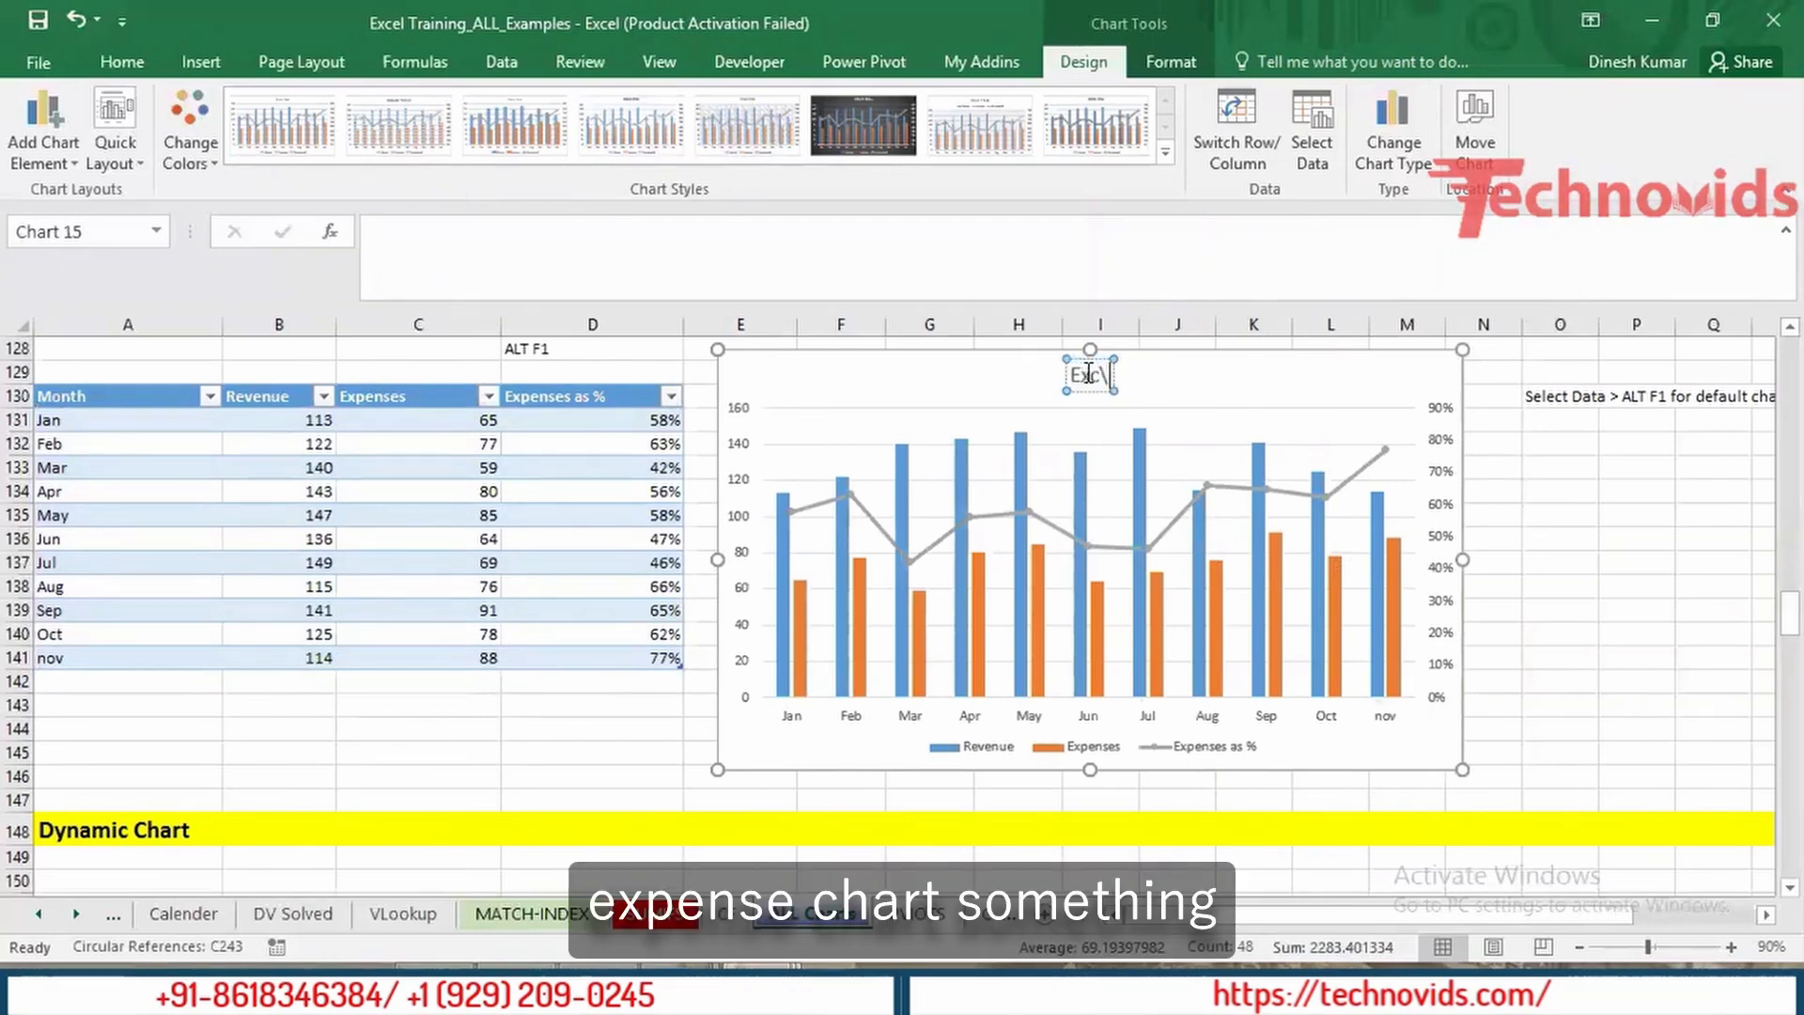
type("nse Chart")
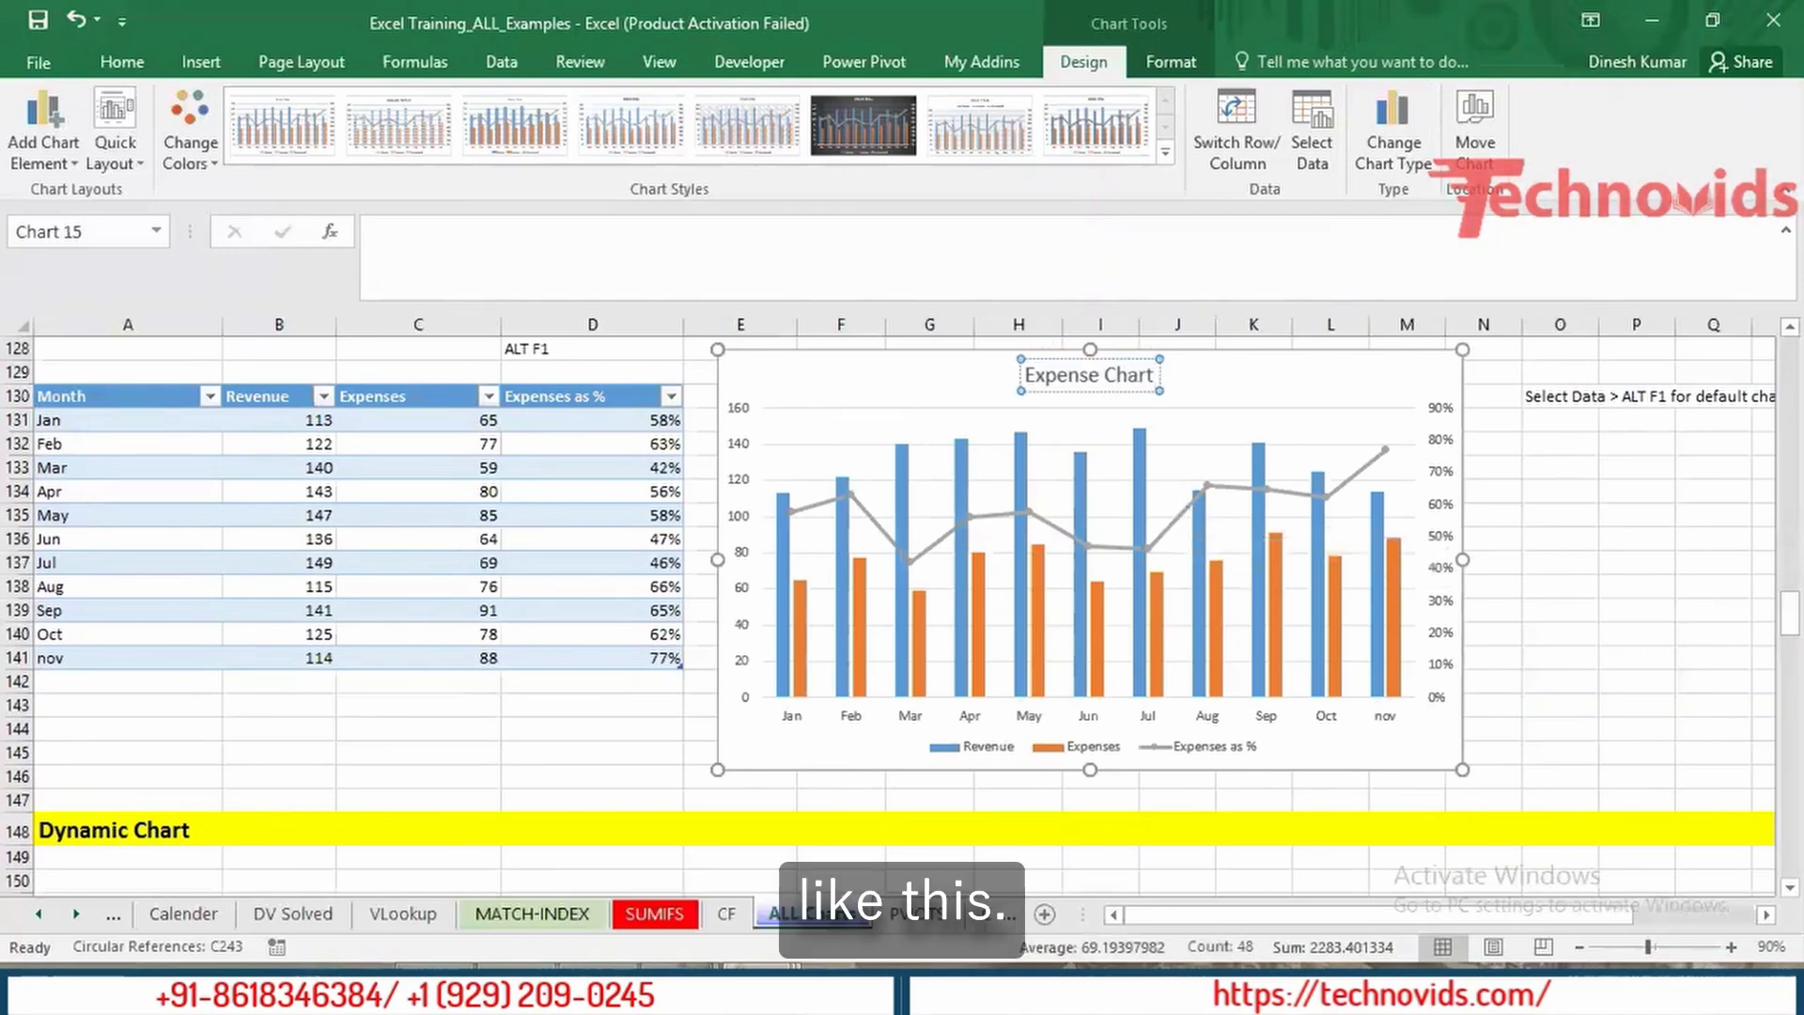
left_click(1584, 557)
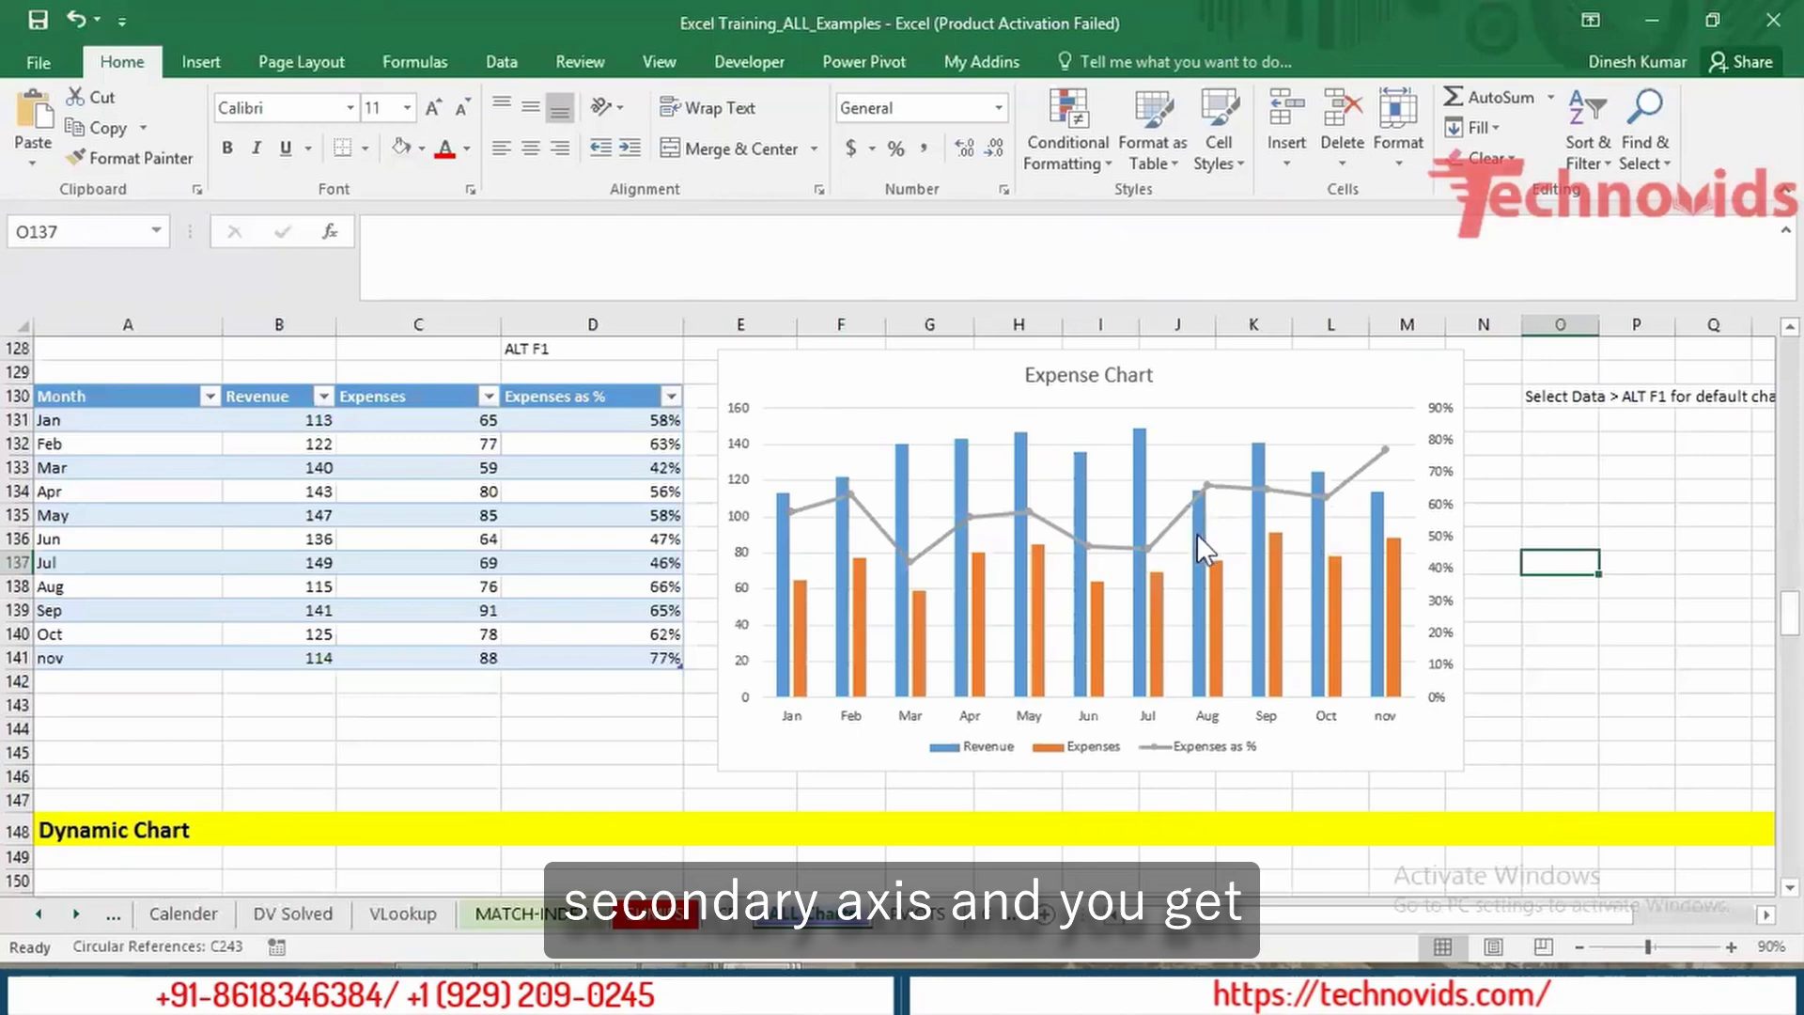
Step: Go down the ALL Charts sheet to the Dynamic Chart section and view its table, chart and checkbox group
mouse_move(1198, 533)
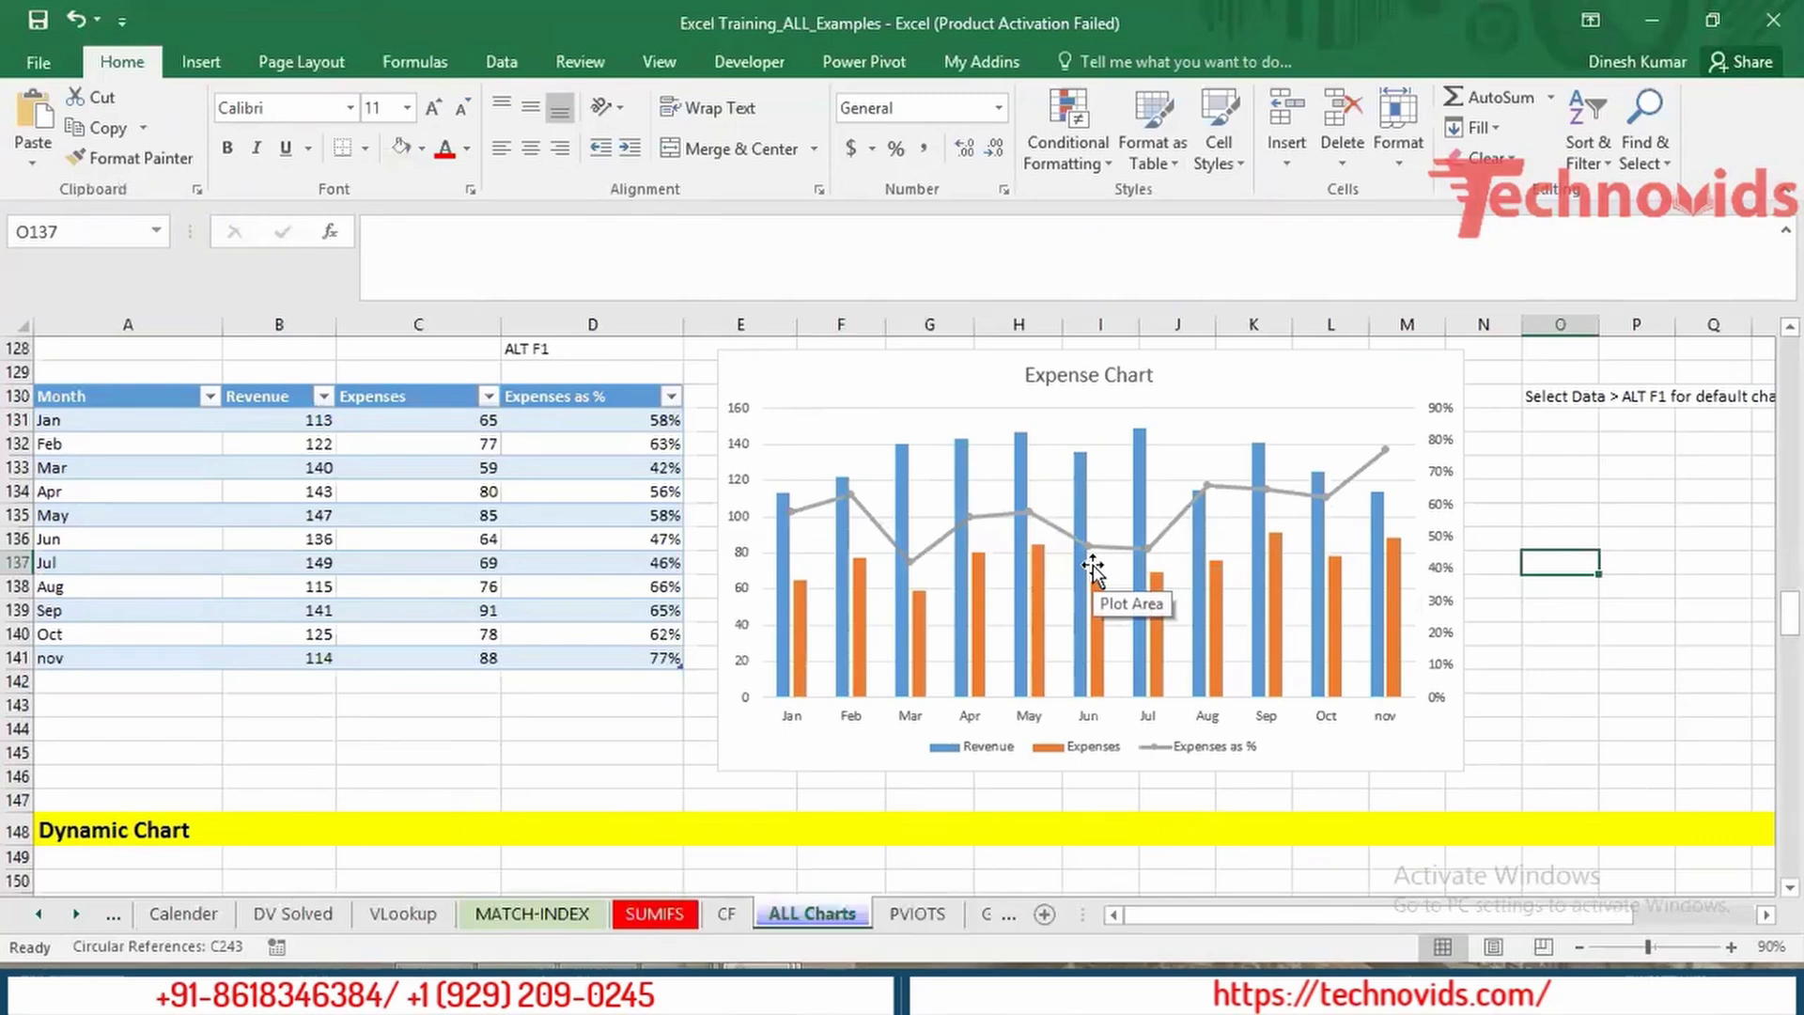
left_click(214, 834)
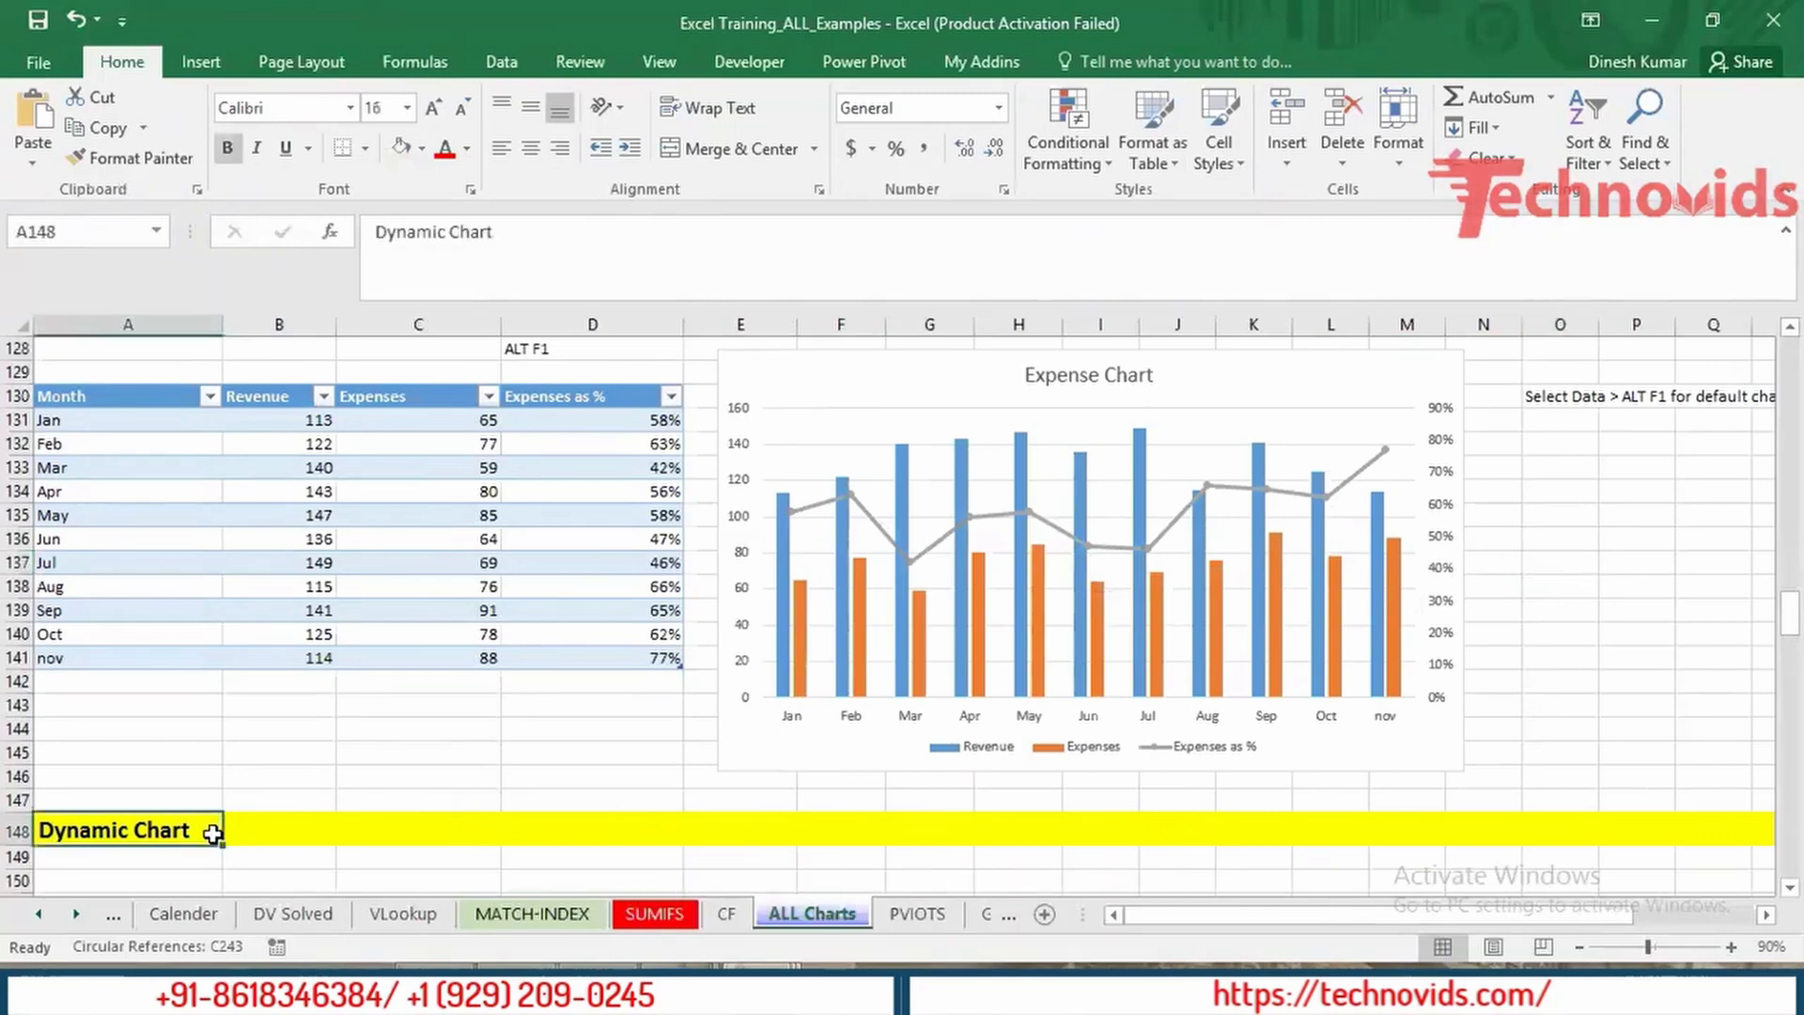
key("Down")
key("Down")
key("Down")
key("Down")
key("Down")
key("Down")
key("Down")
key("Down")
key("Down")
key("Down")
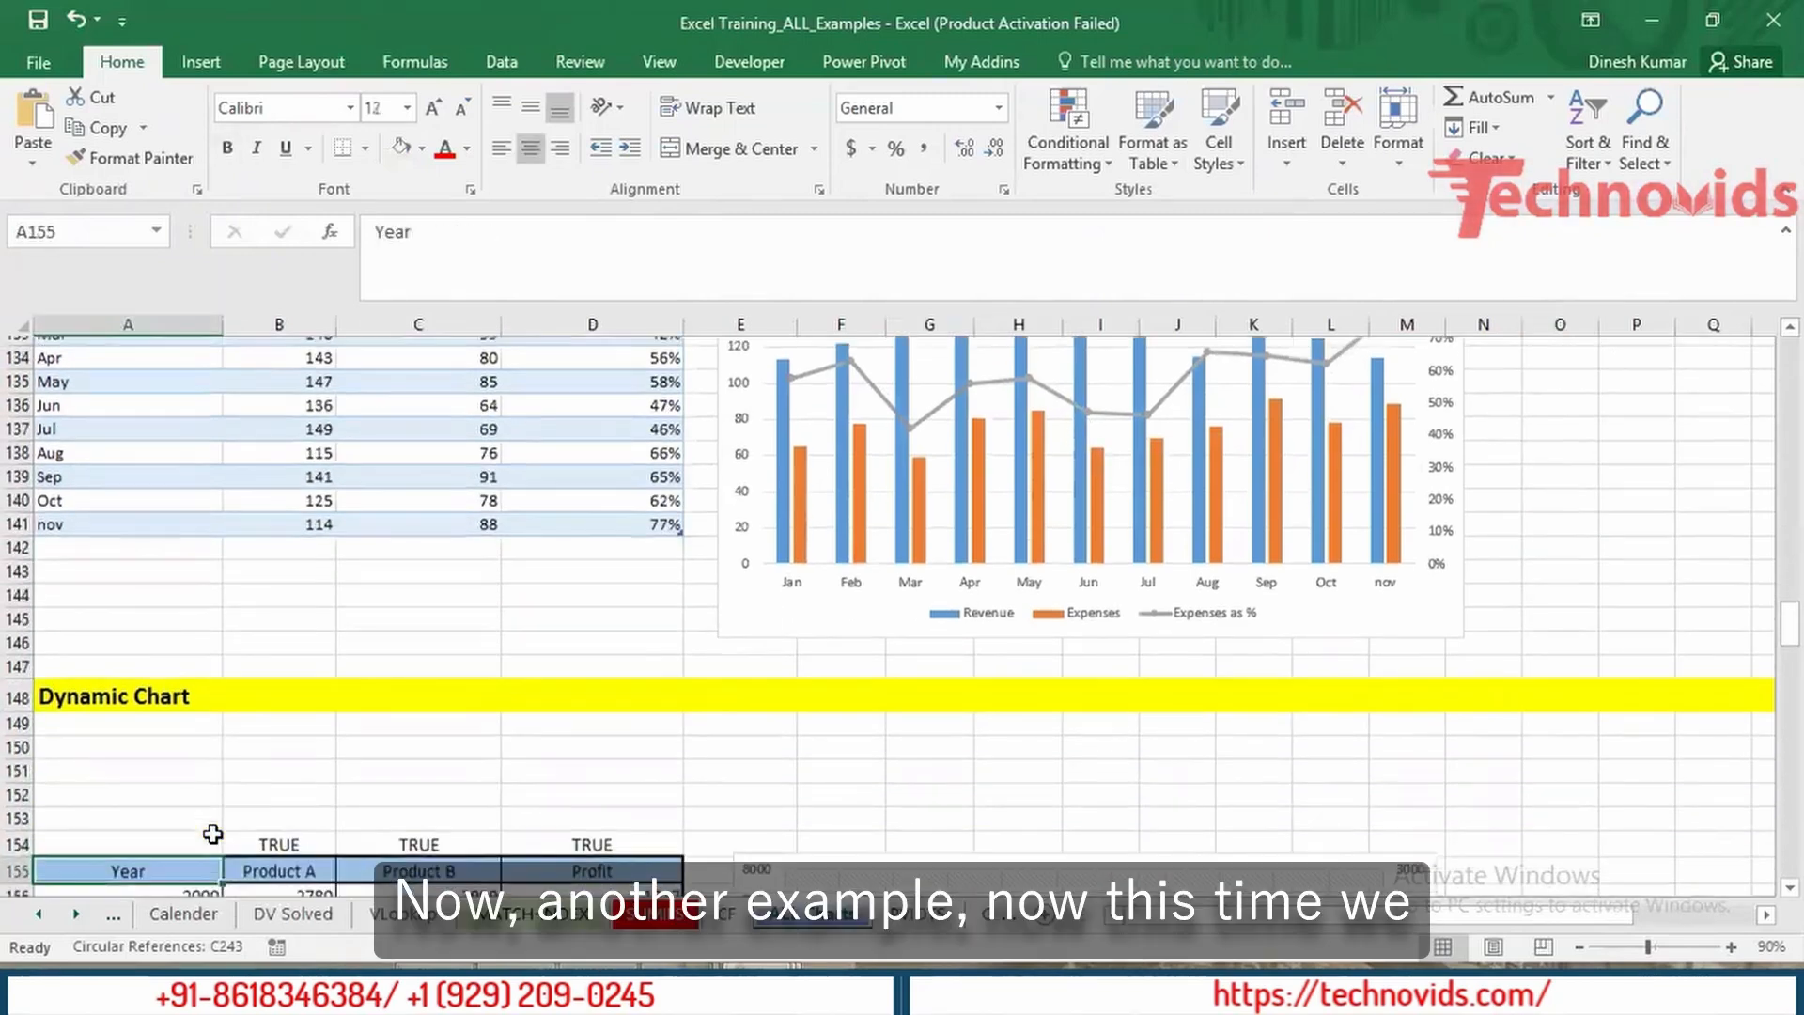
key("Down")
key("Down")
key("Down")
key("Down")
key("Down")
key("Down")
key("Down")
key("Down")
key("Down")
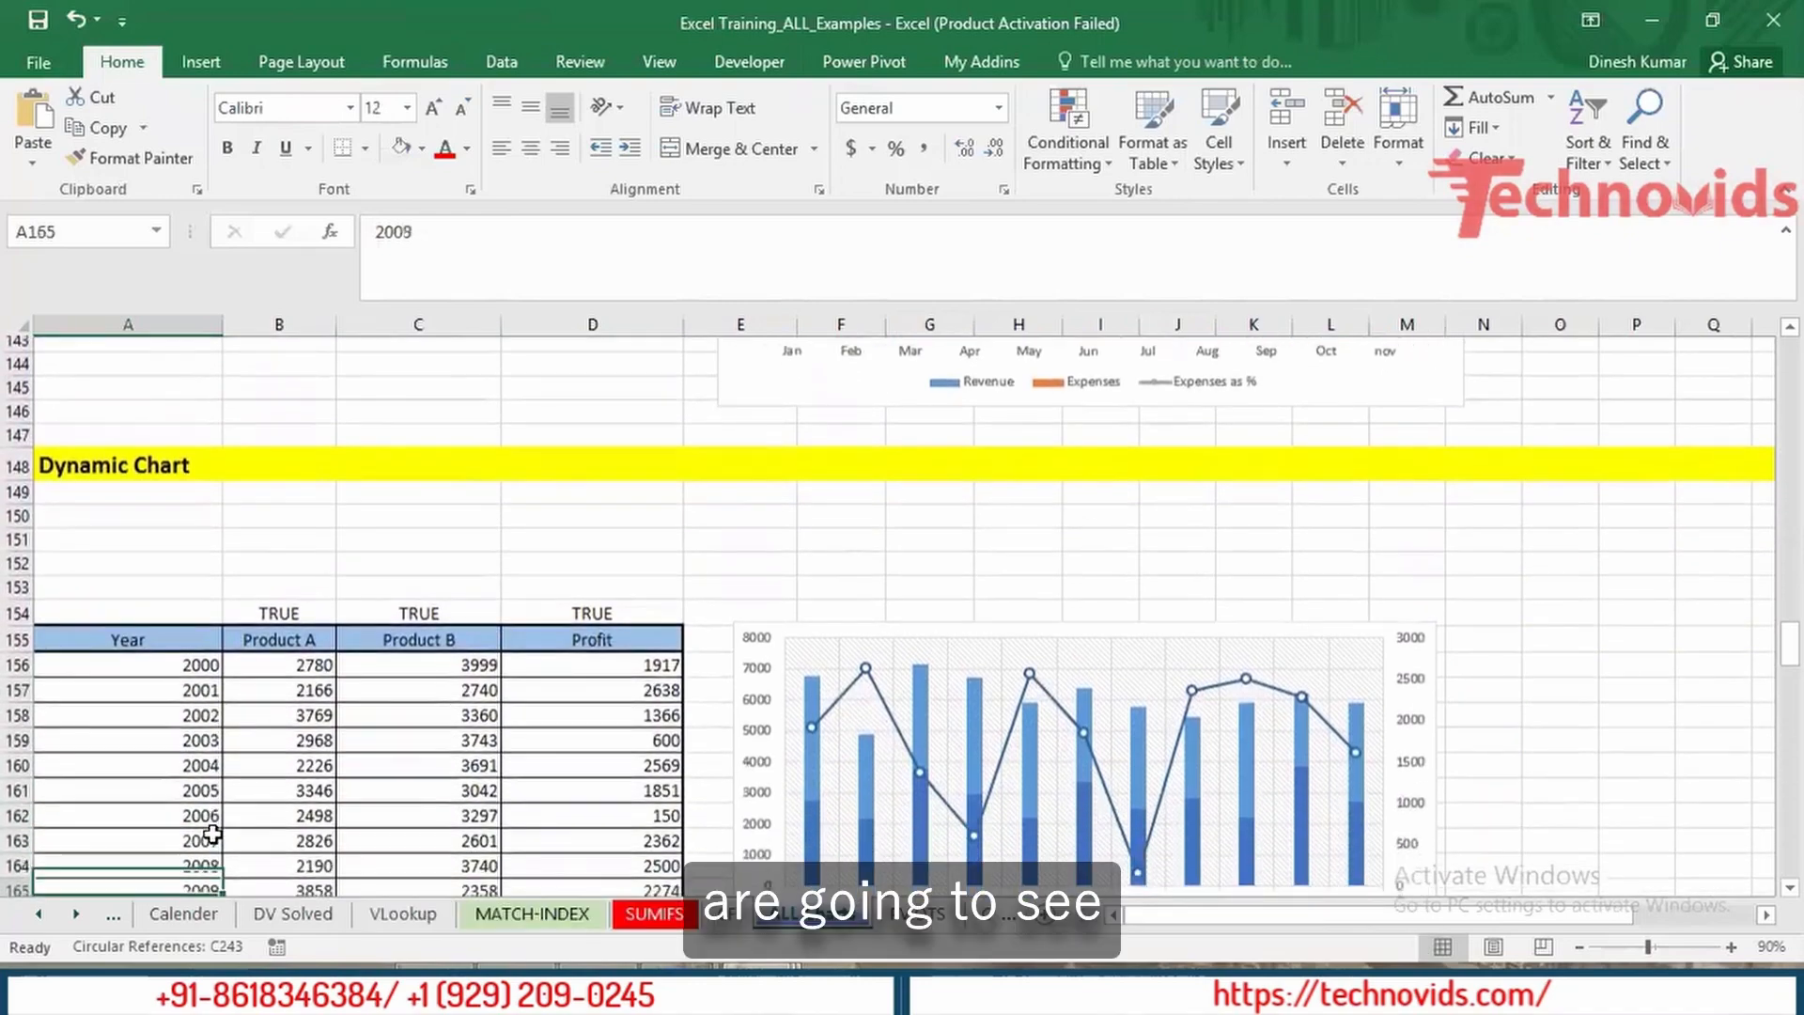
key("Down")
key("Down")
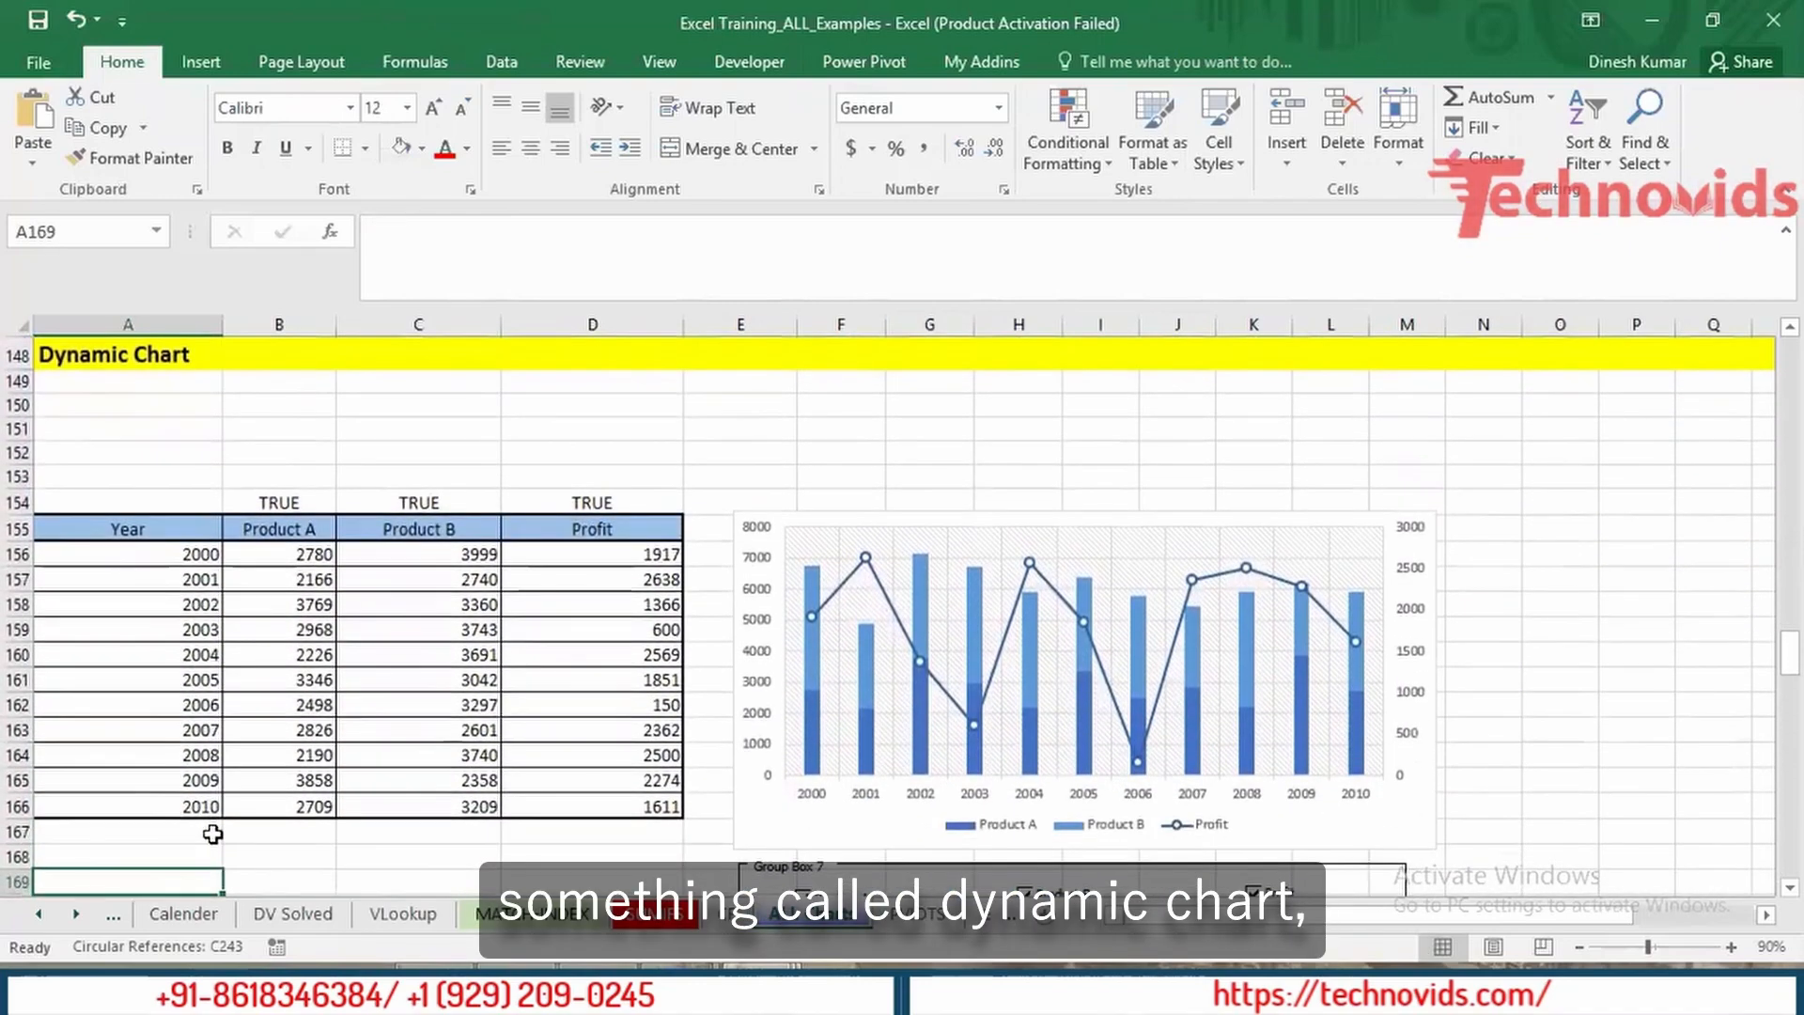
key("Down")
key("Down")
key("Down")
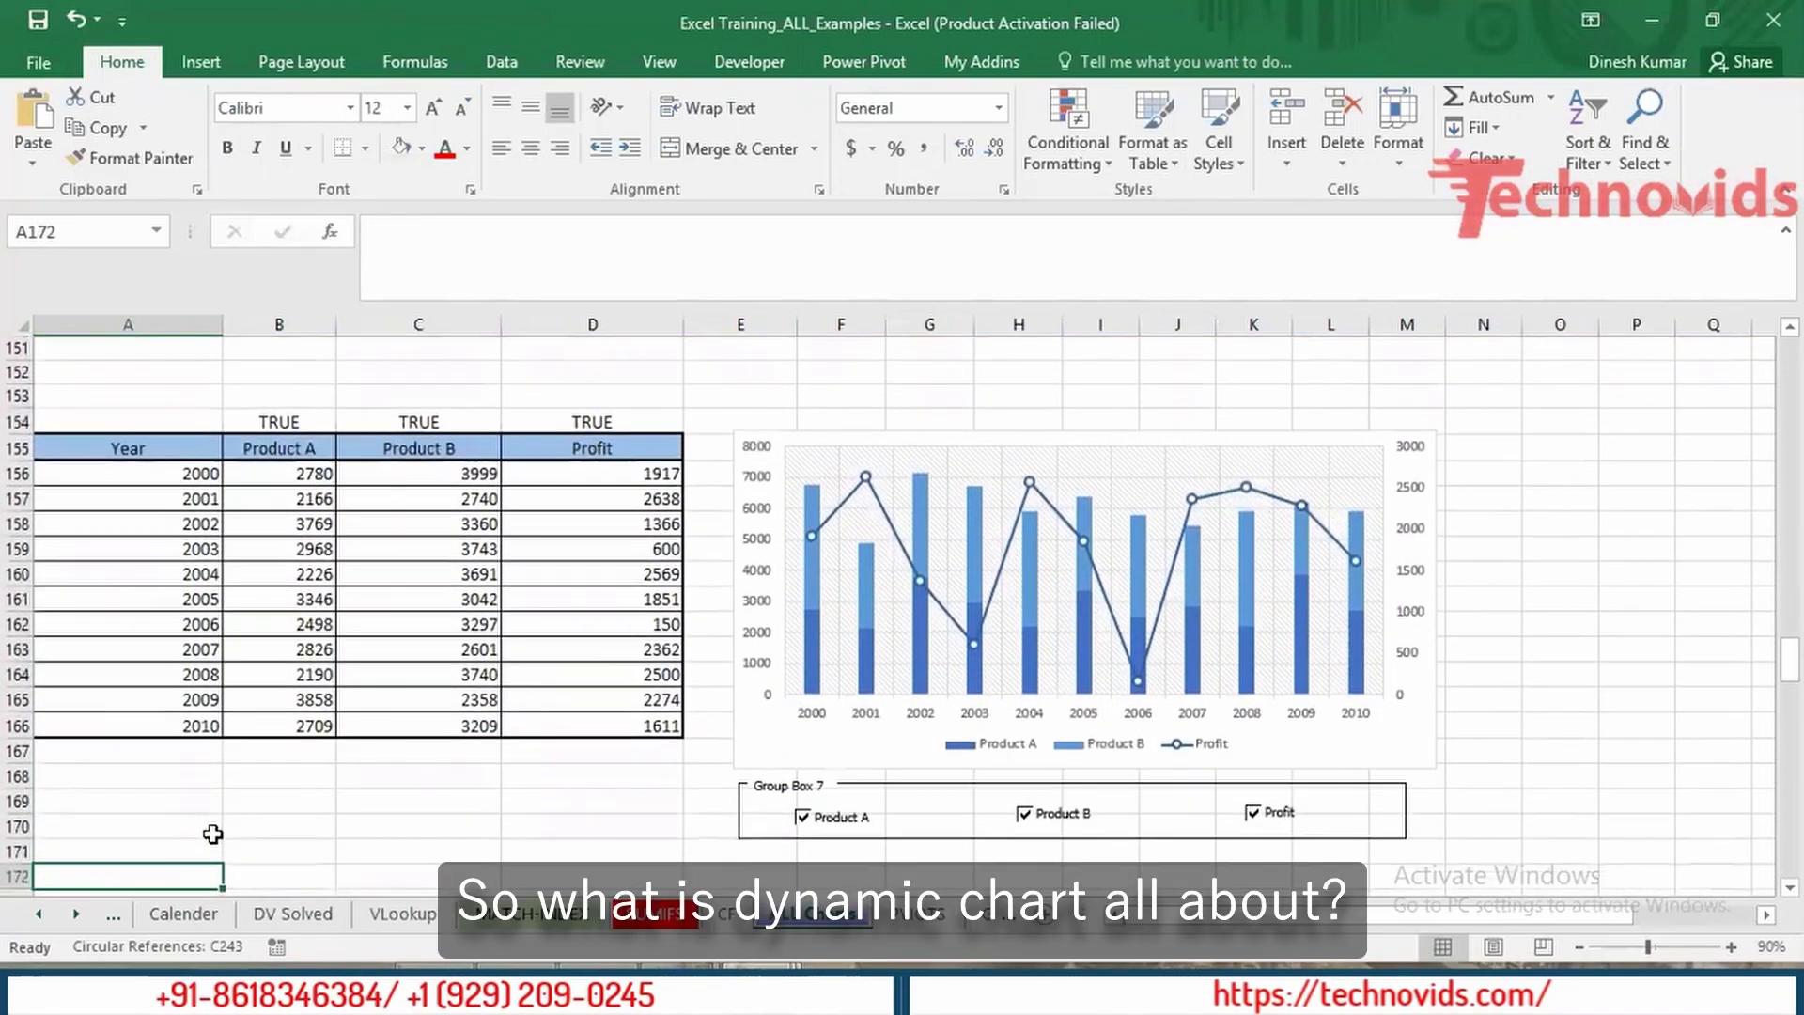
Step: Examine the Year, Product A, Product B and Profit columns of the table that feeds the dynamic chart
left_click(170, 545)
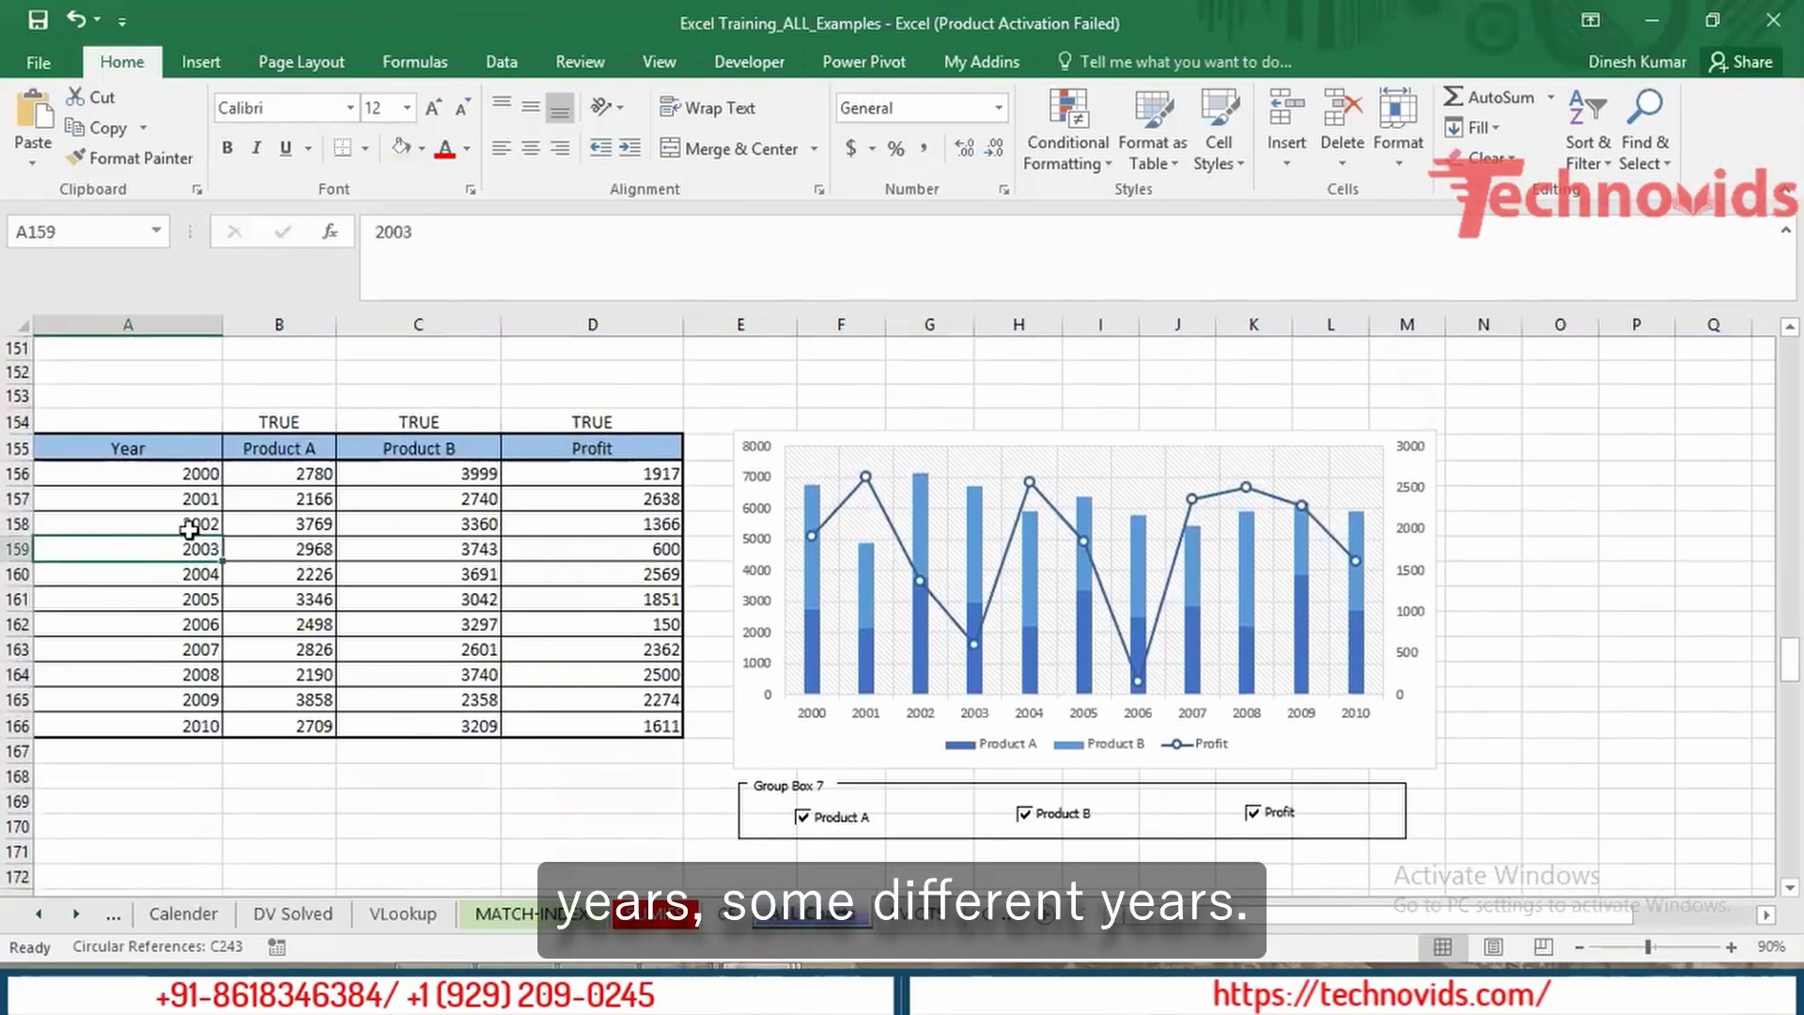
left_click(261, 526)
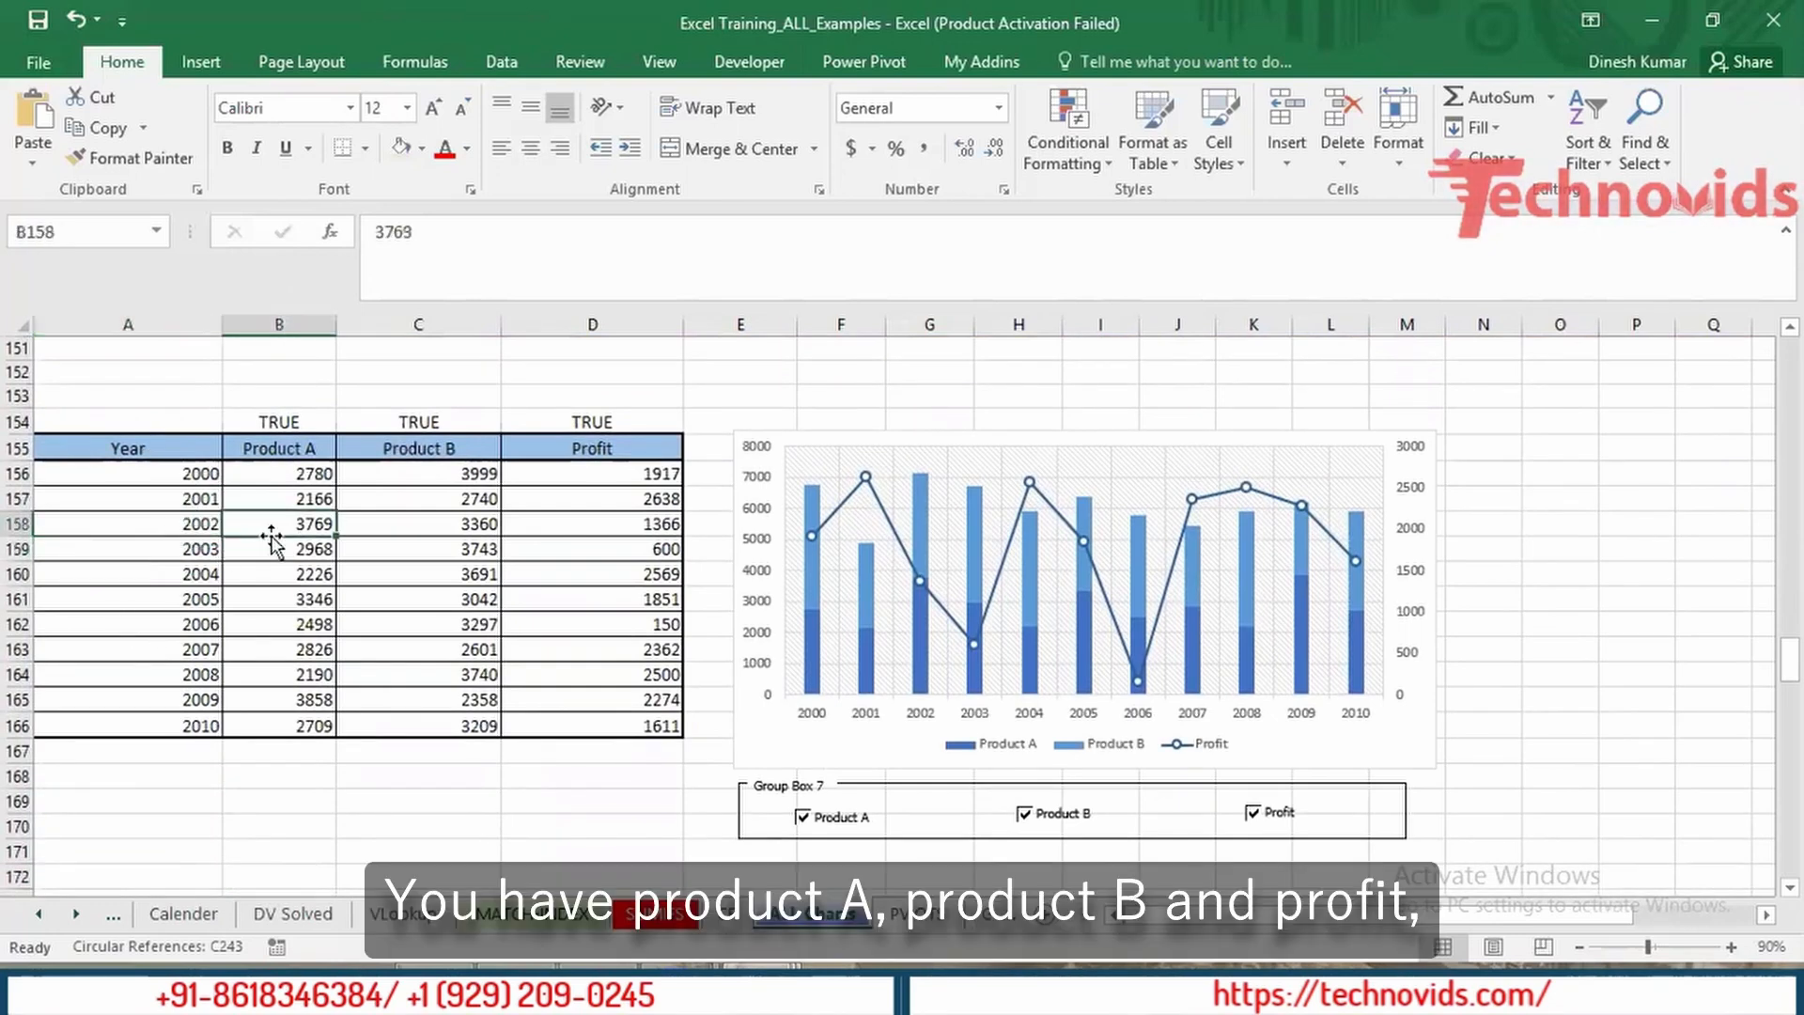
left_click(396, 532)
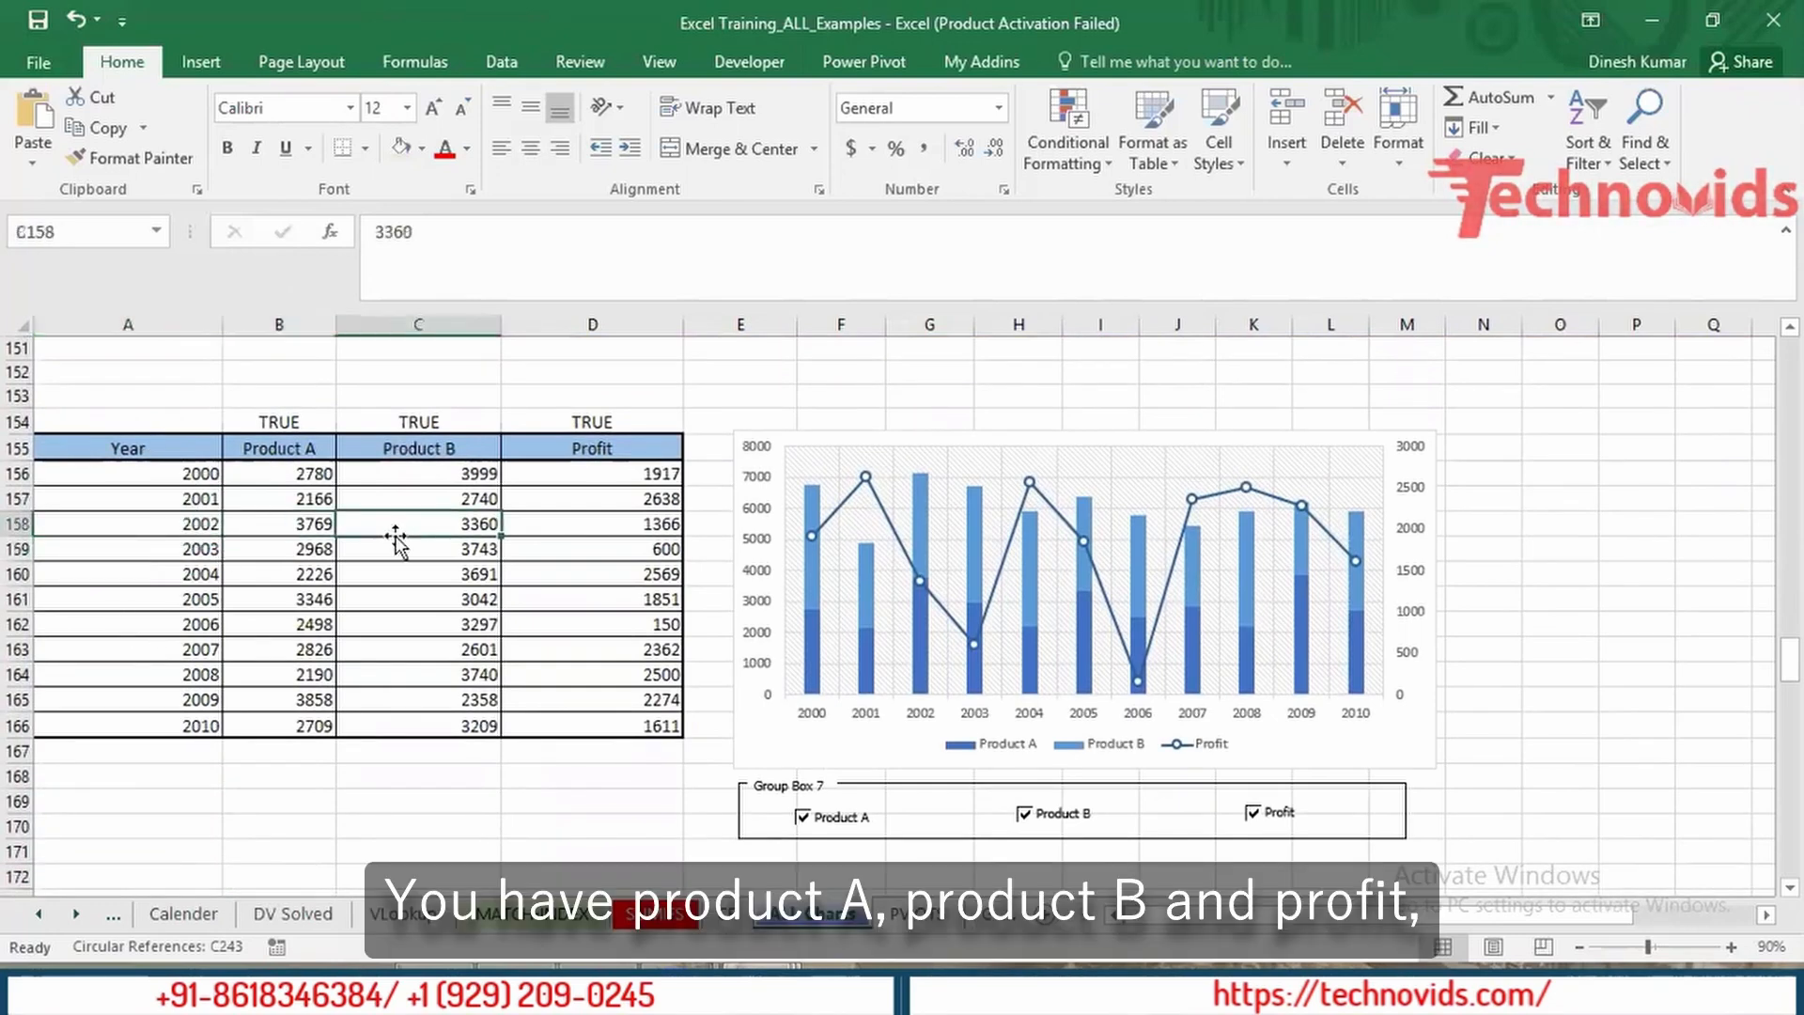
left_click(546, 524)
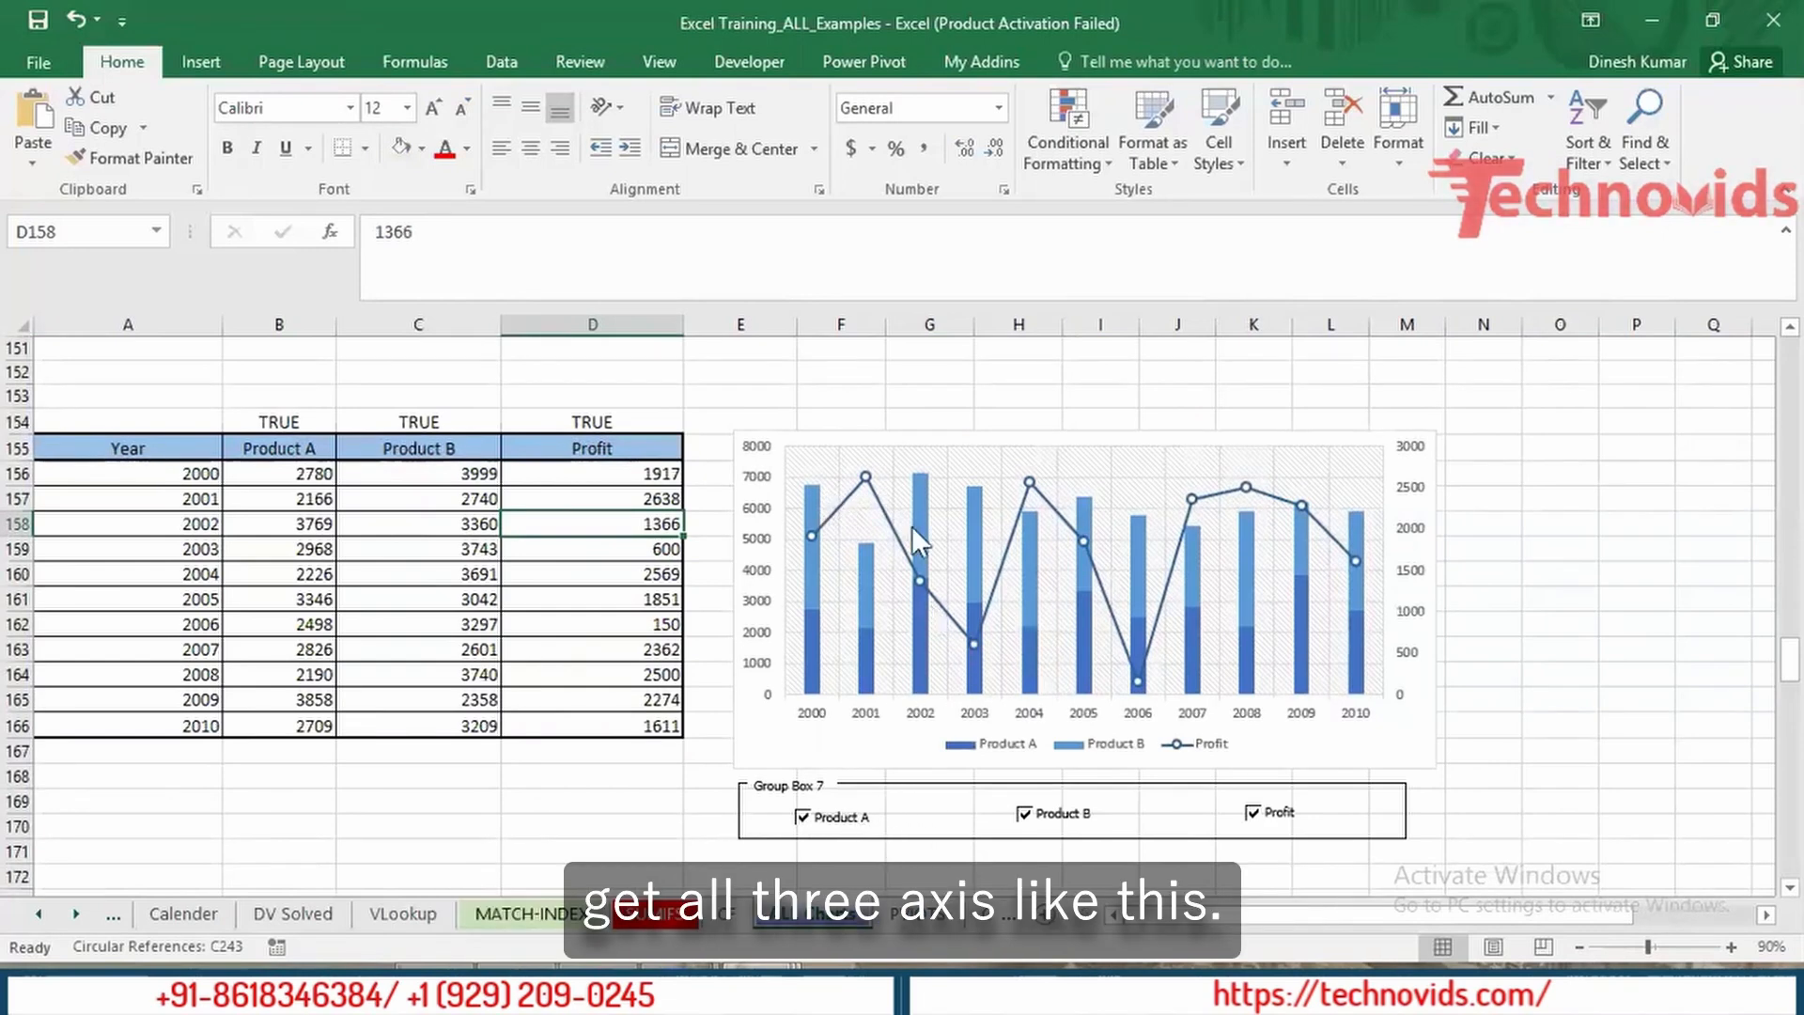
Step: Toggle the dynamic chart's series checkboxes until only Product B is enabled, with Product A and Profit cleared
left_click(1024, 814)
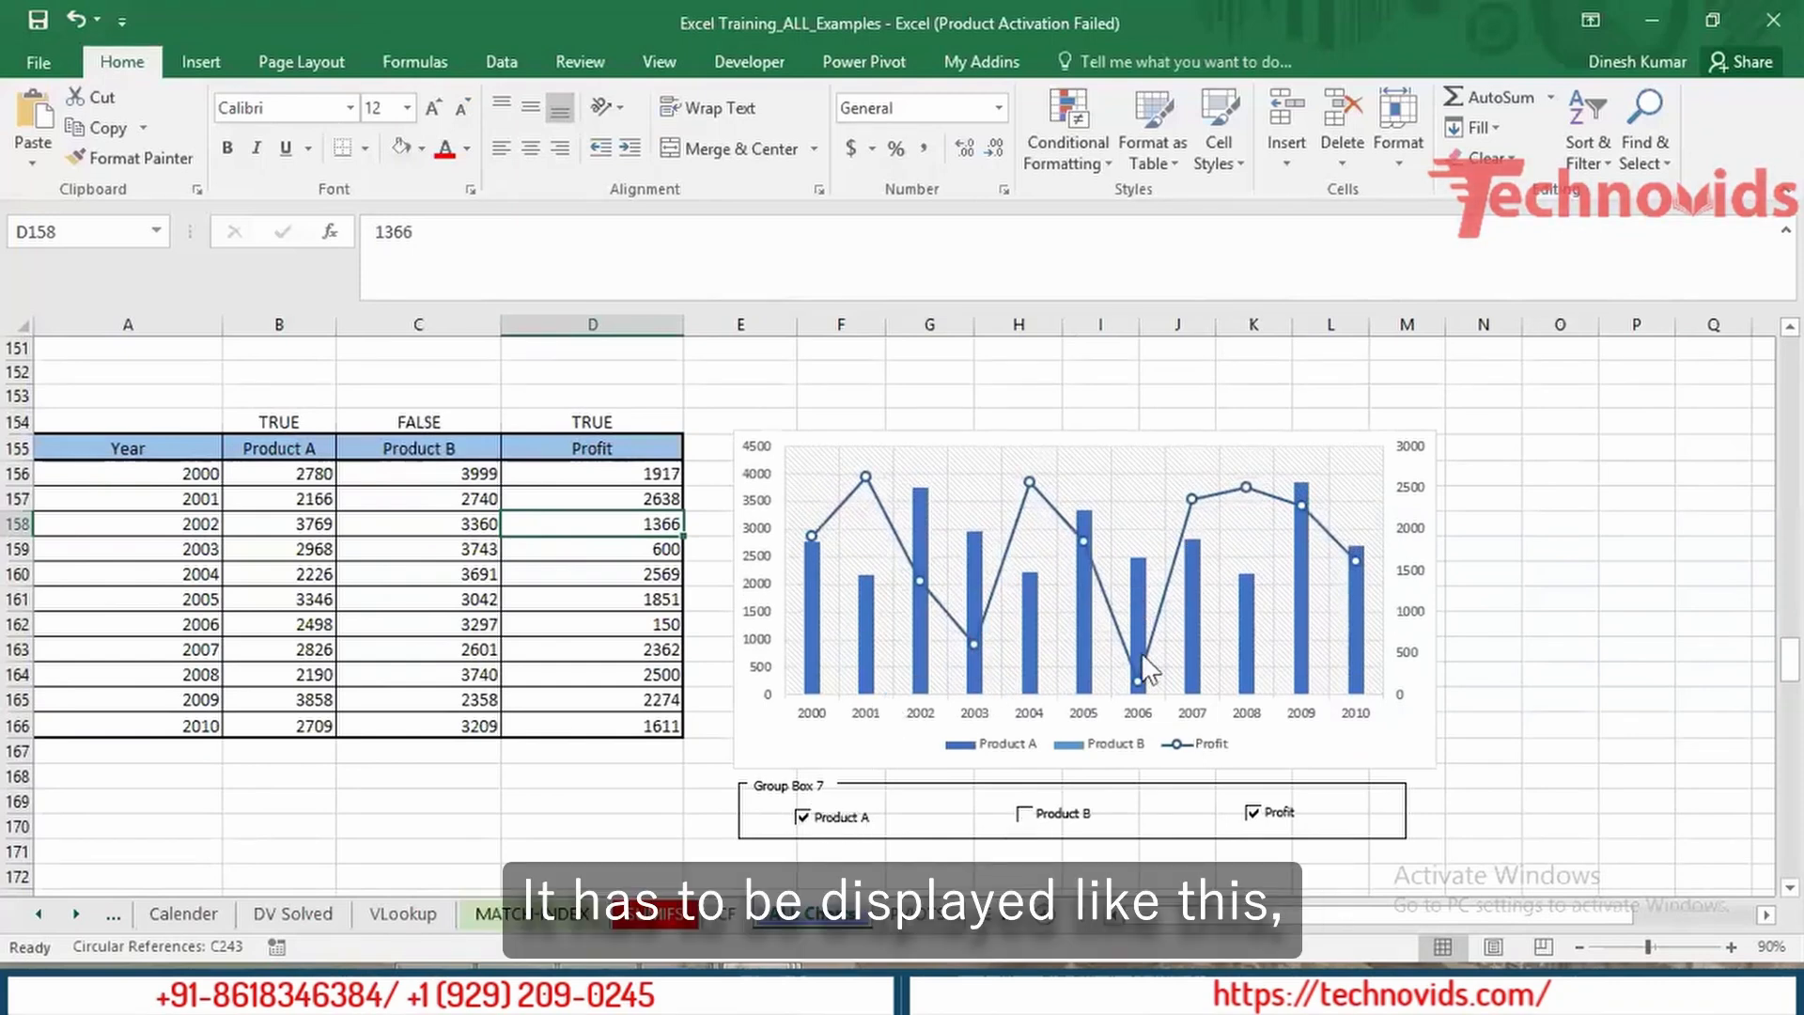
left_click(802, 818)
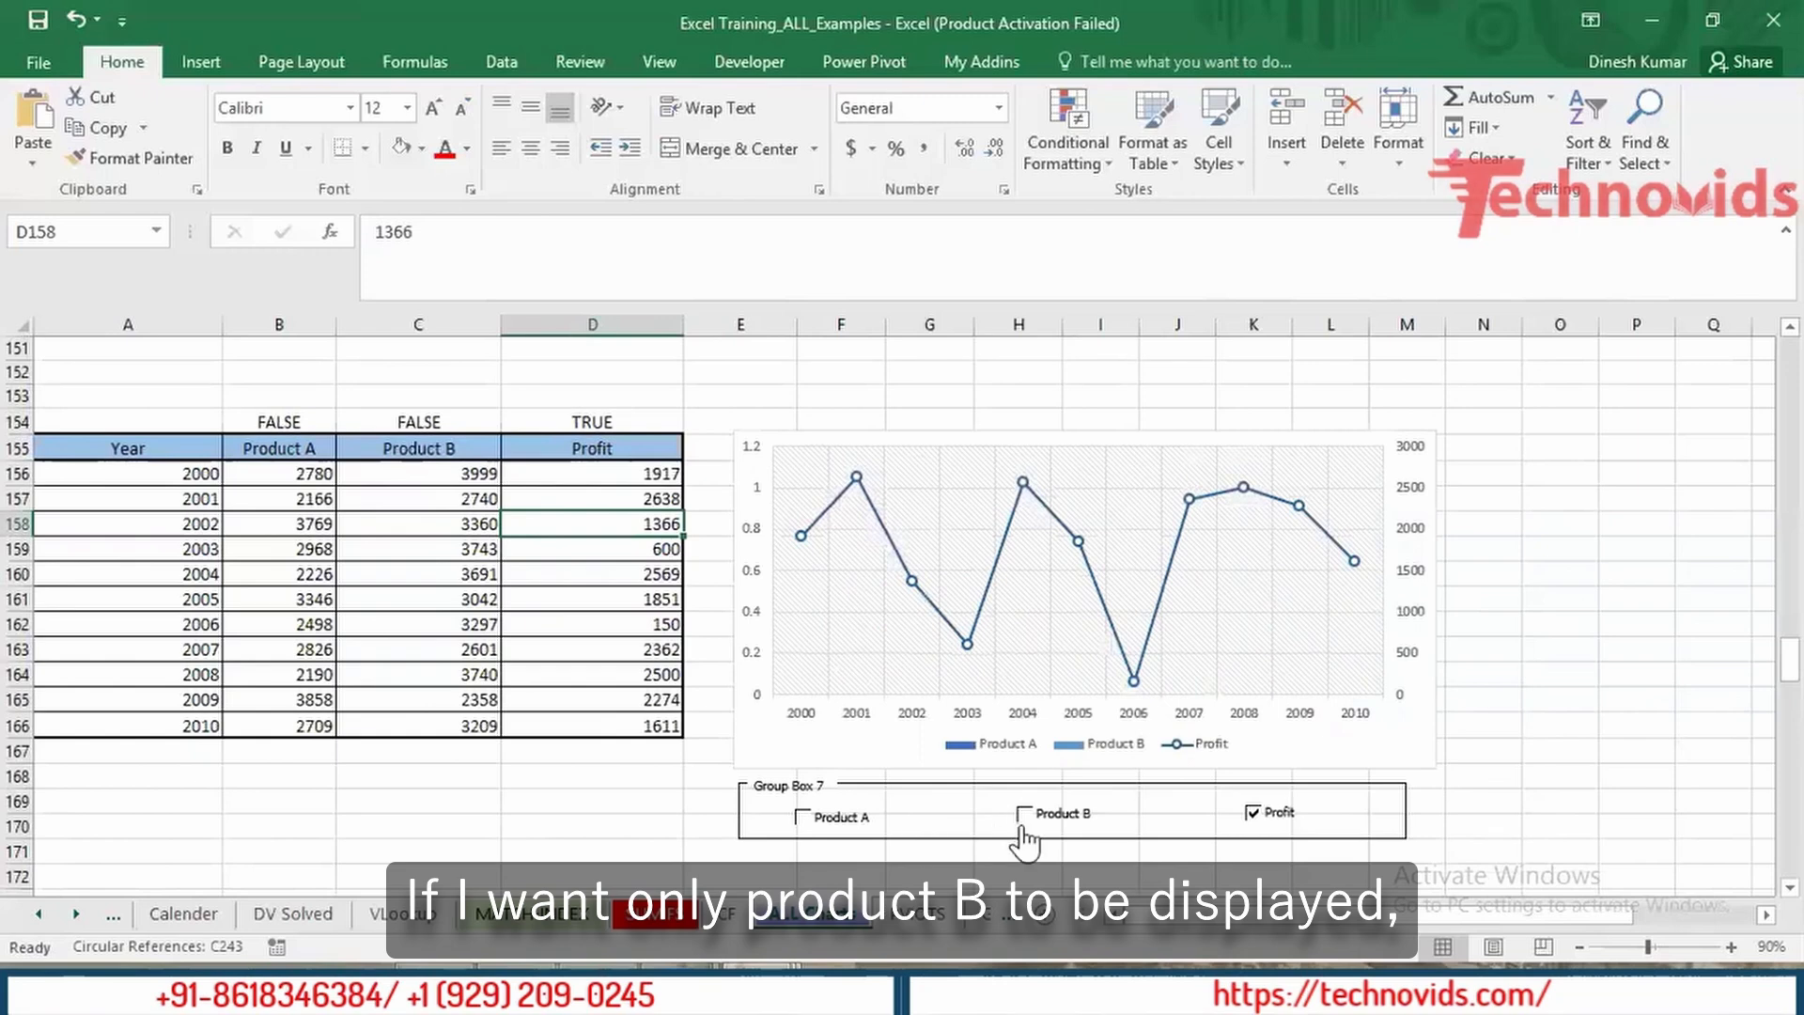
left_click(1025, 815)
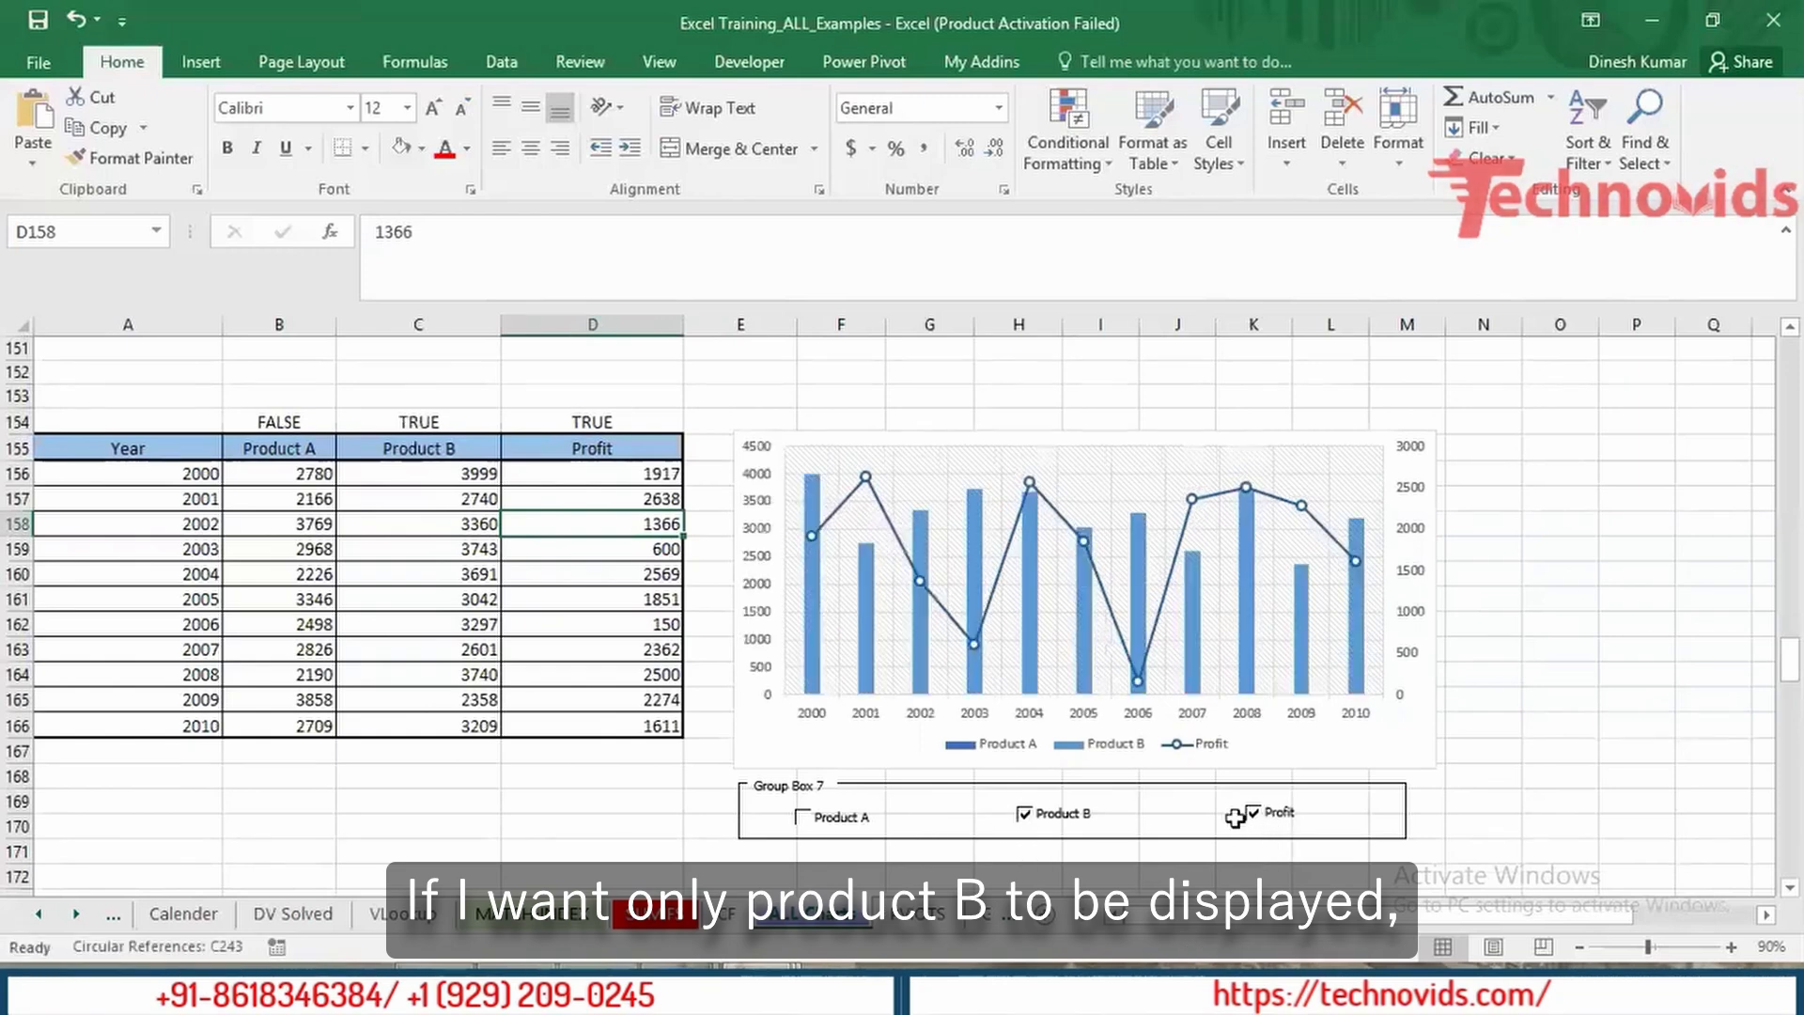
left_click(1253, 814)
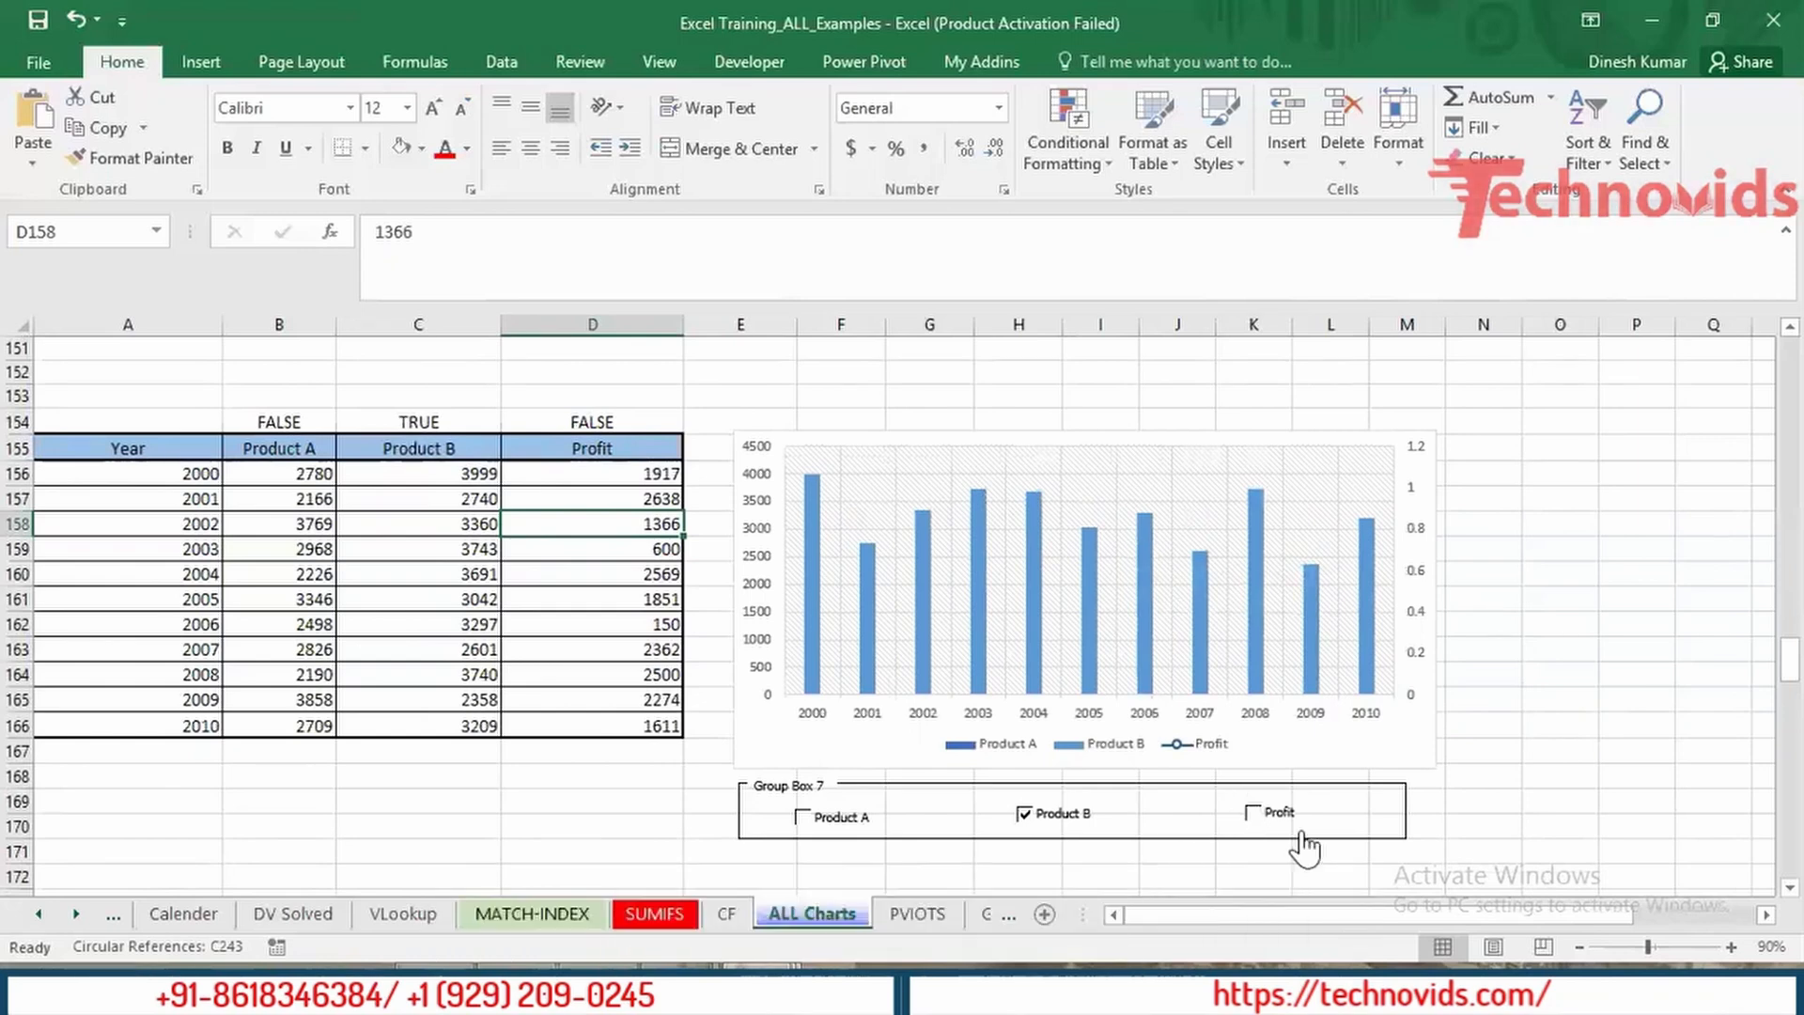
Step: Enable the Profit series of the dynamic chart and copy its source table with headers, A155:D166
left_click(1256, 814)
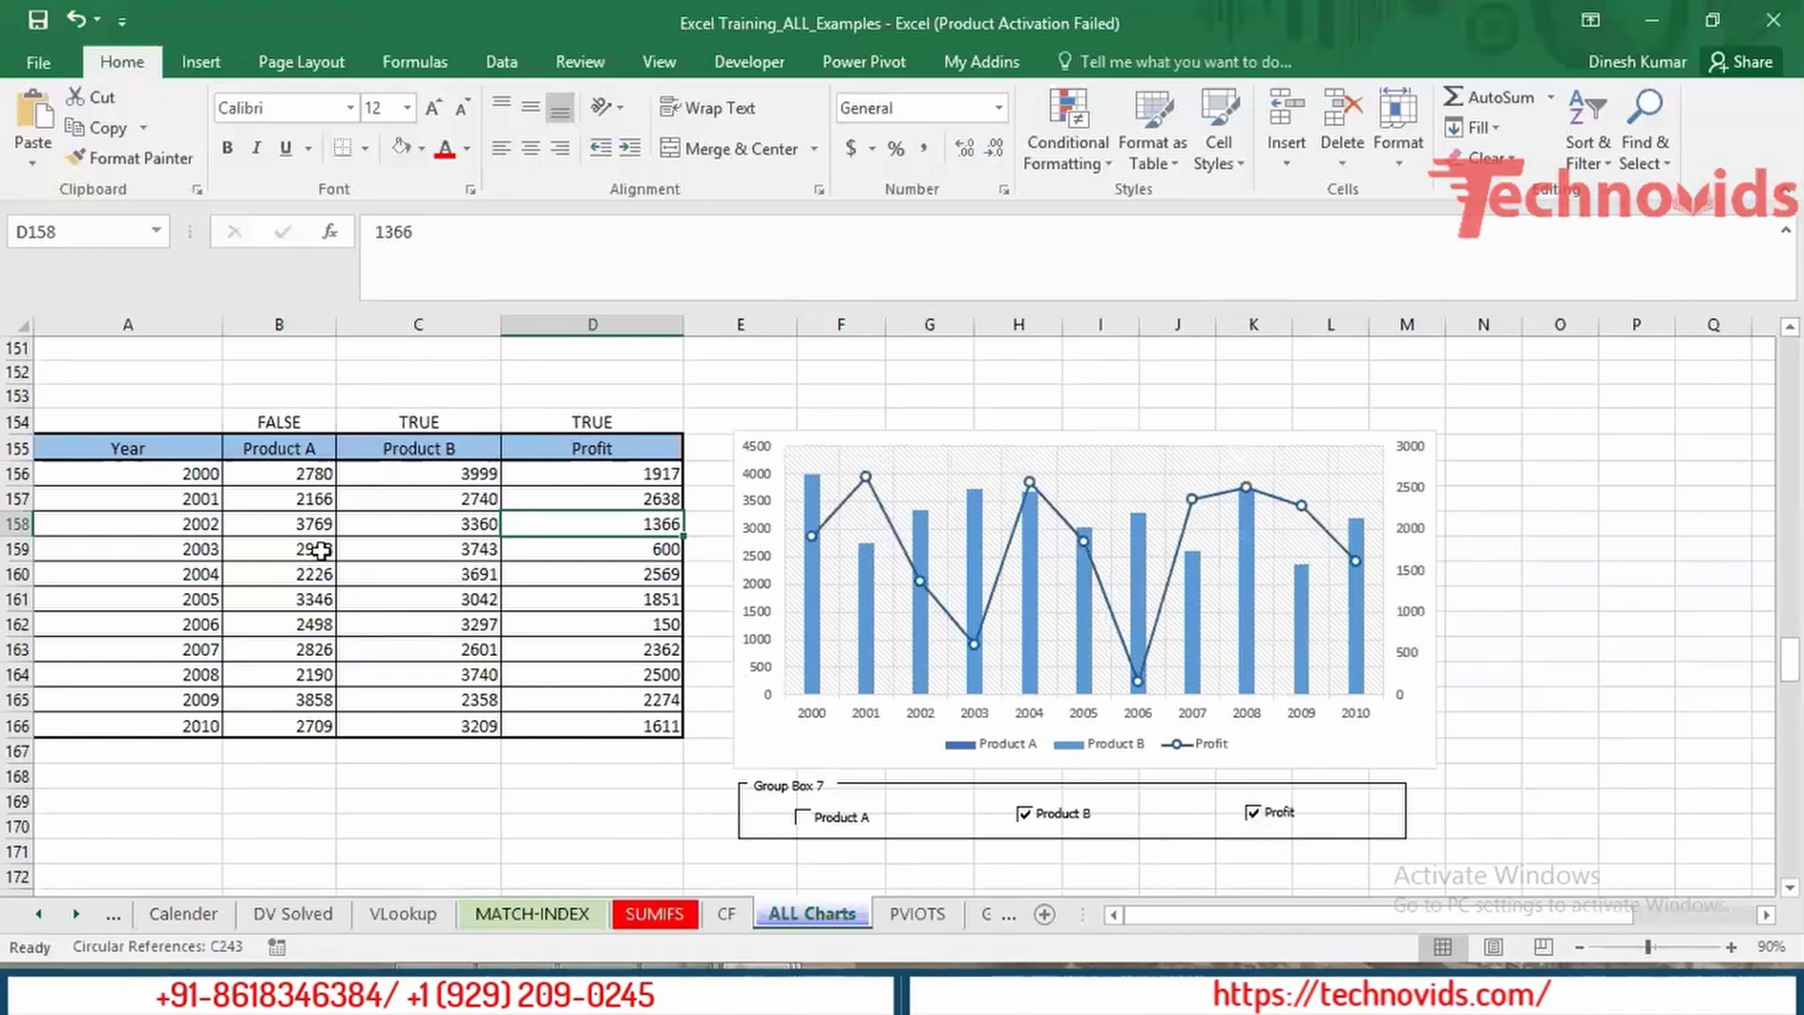
left_click(191, 445)
key("ctrl+shift+Right")
key("ctrl+shift+Down")
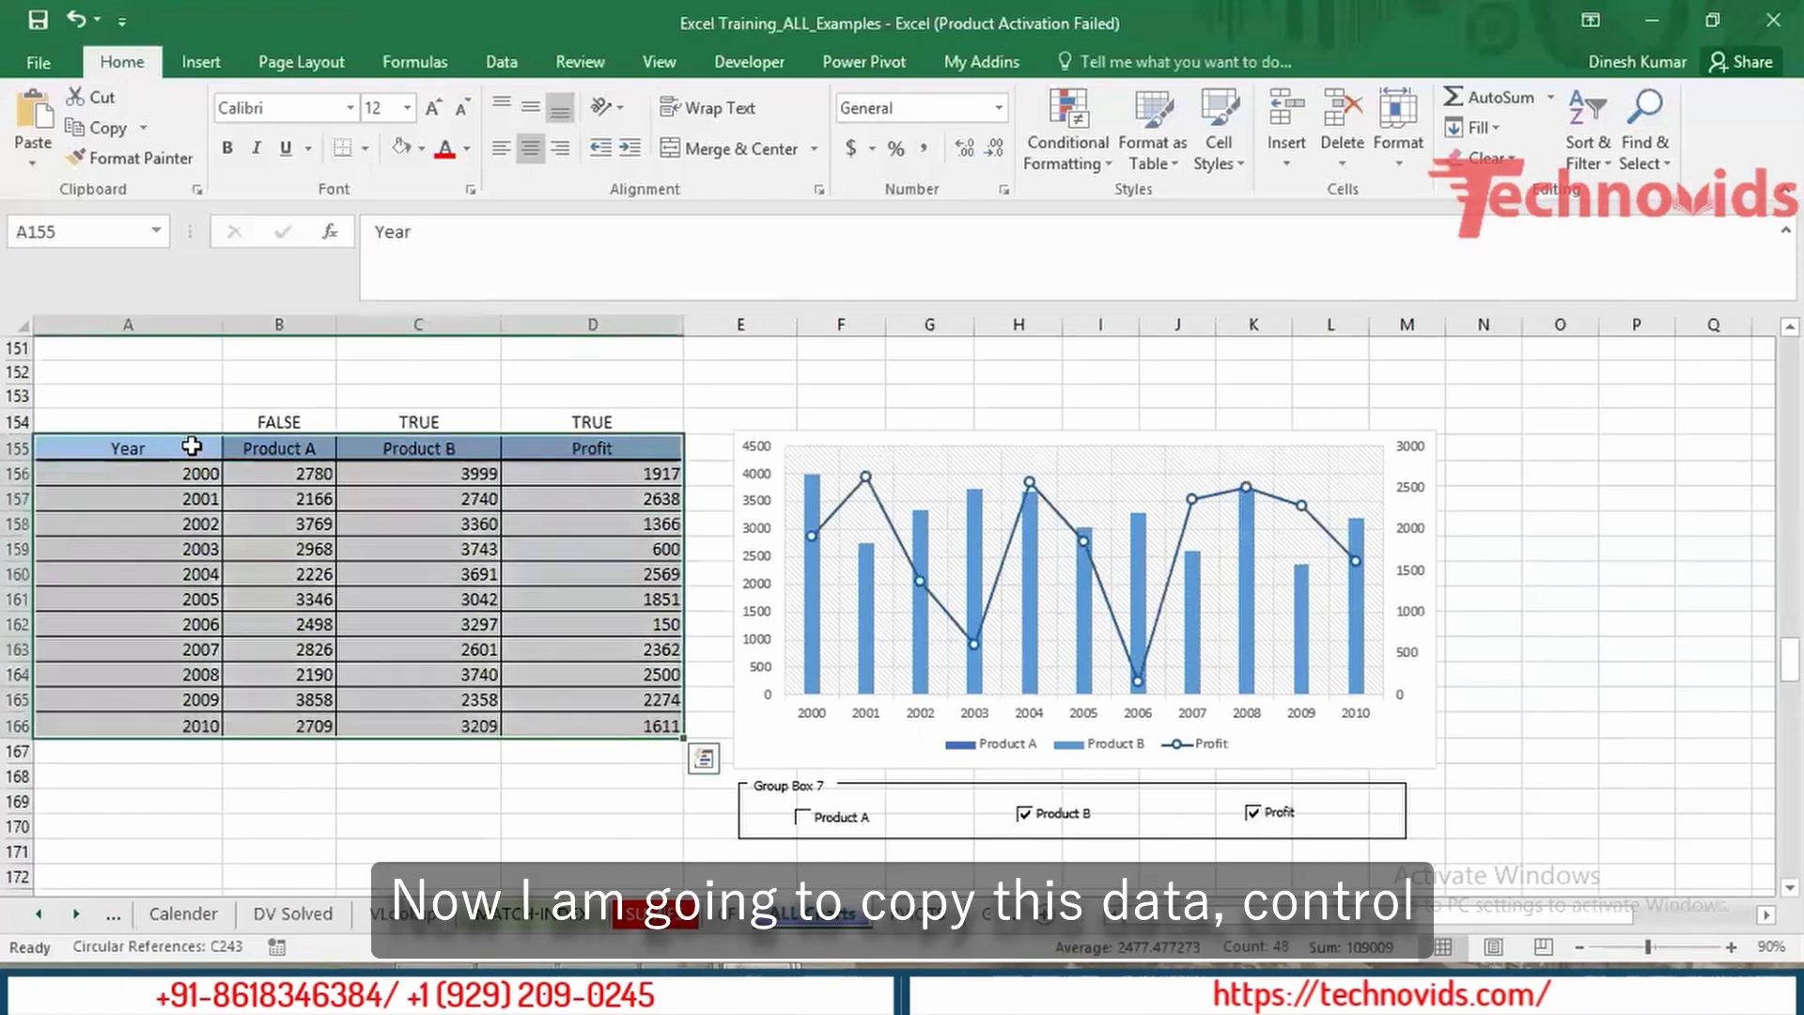
key("ctrl+c")
Step: Switch to the Book1 workbook, paste the table at A1 of Sheet1, and widen the Product A, Product B and Profit columns
key("alt+Tab")
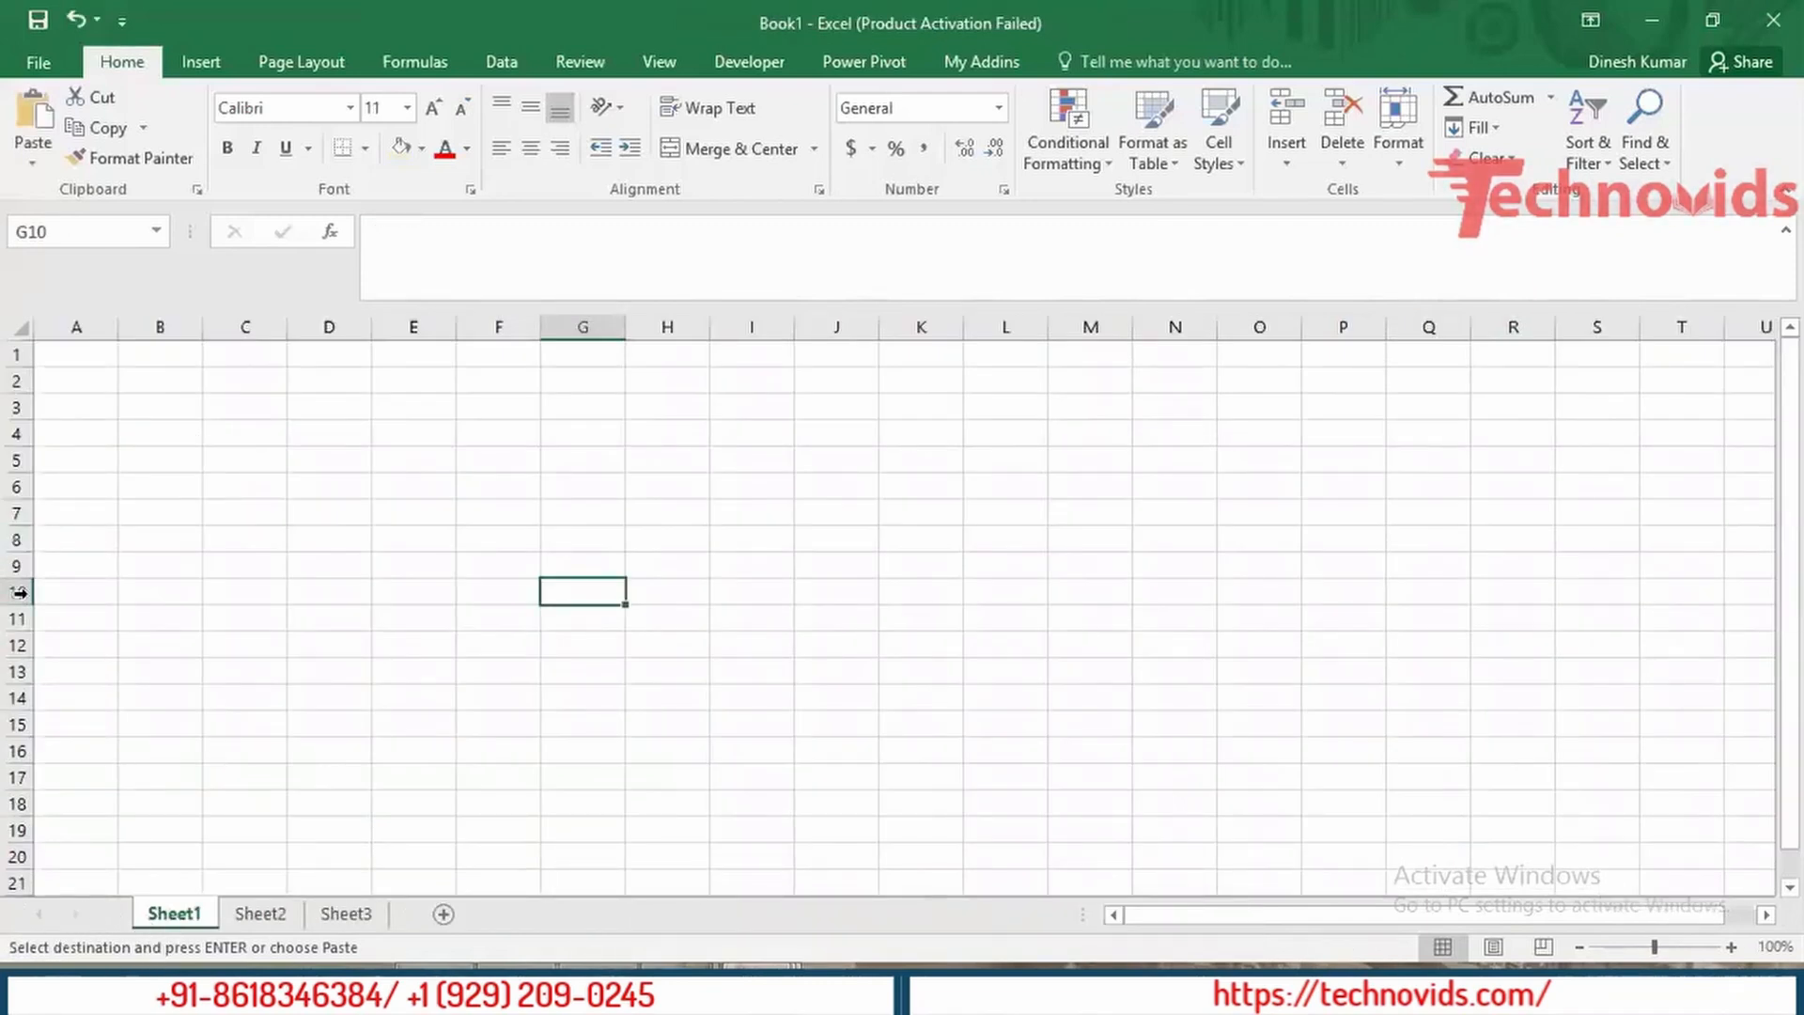
left_click(123, 736)
key("ctrl+Up")
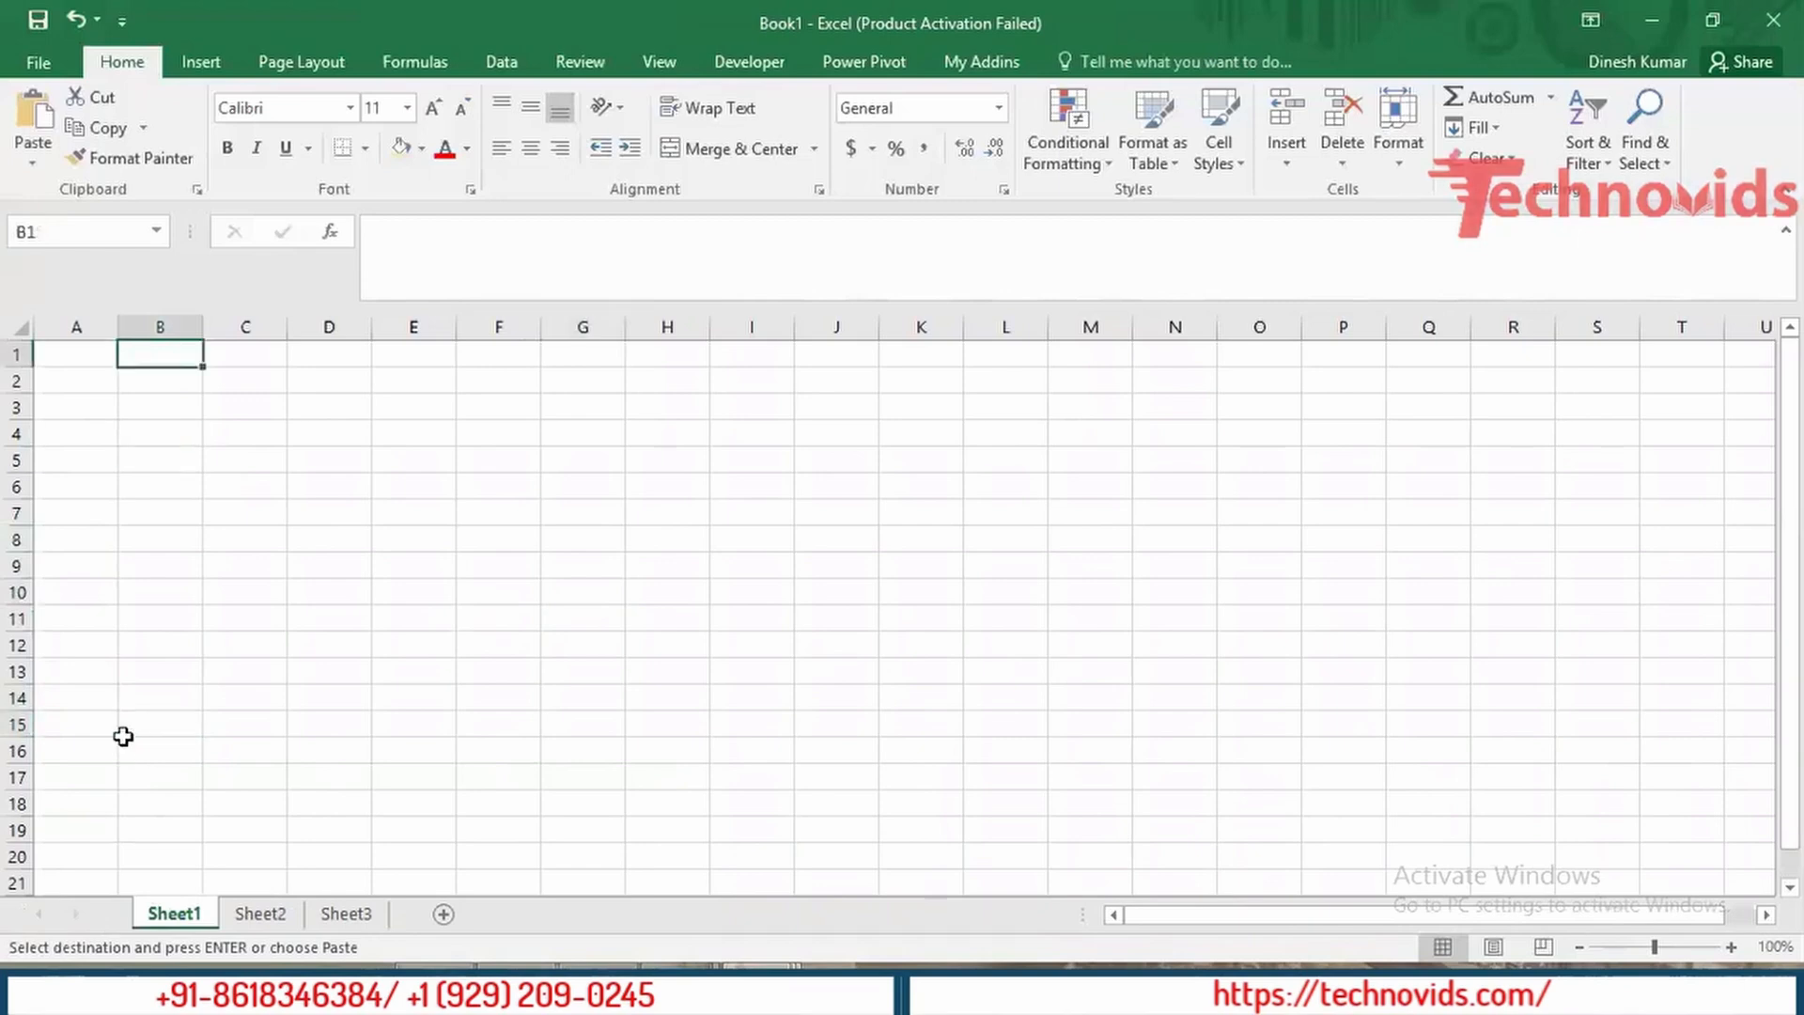
key("ctrl+Left")
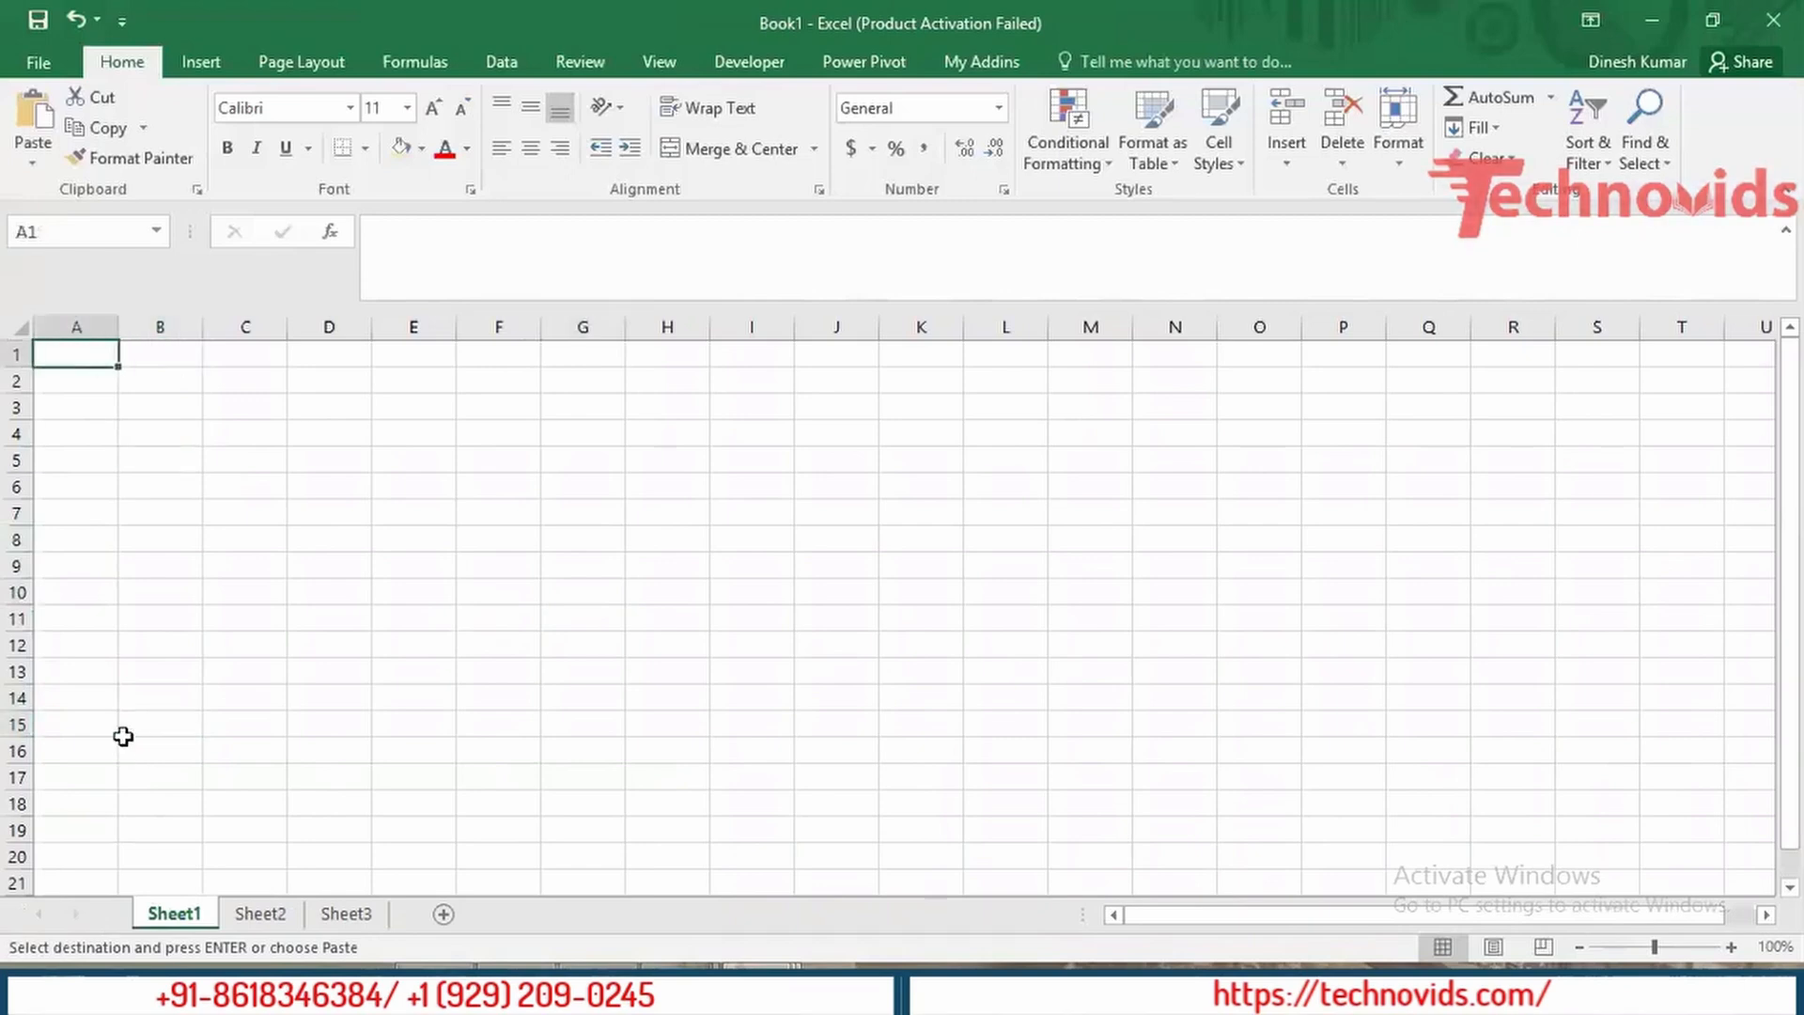
key("ctrl+v")
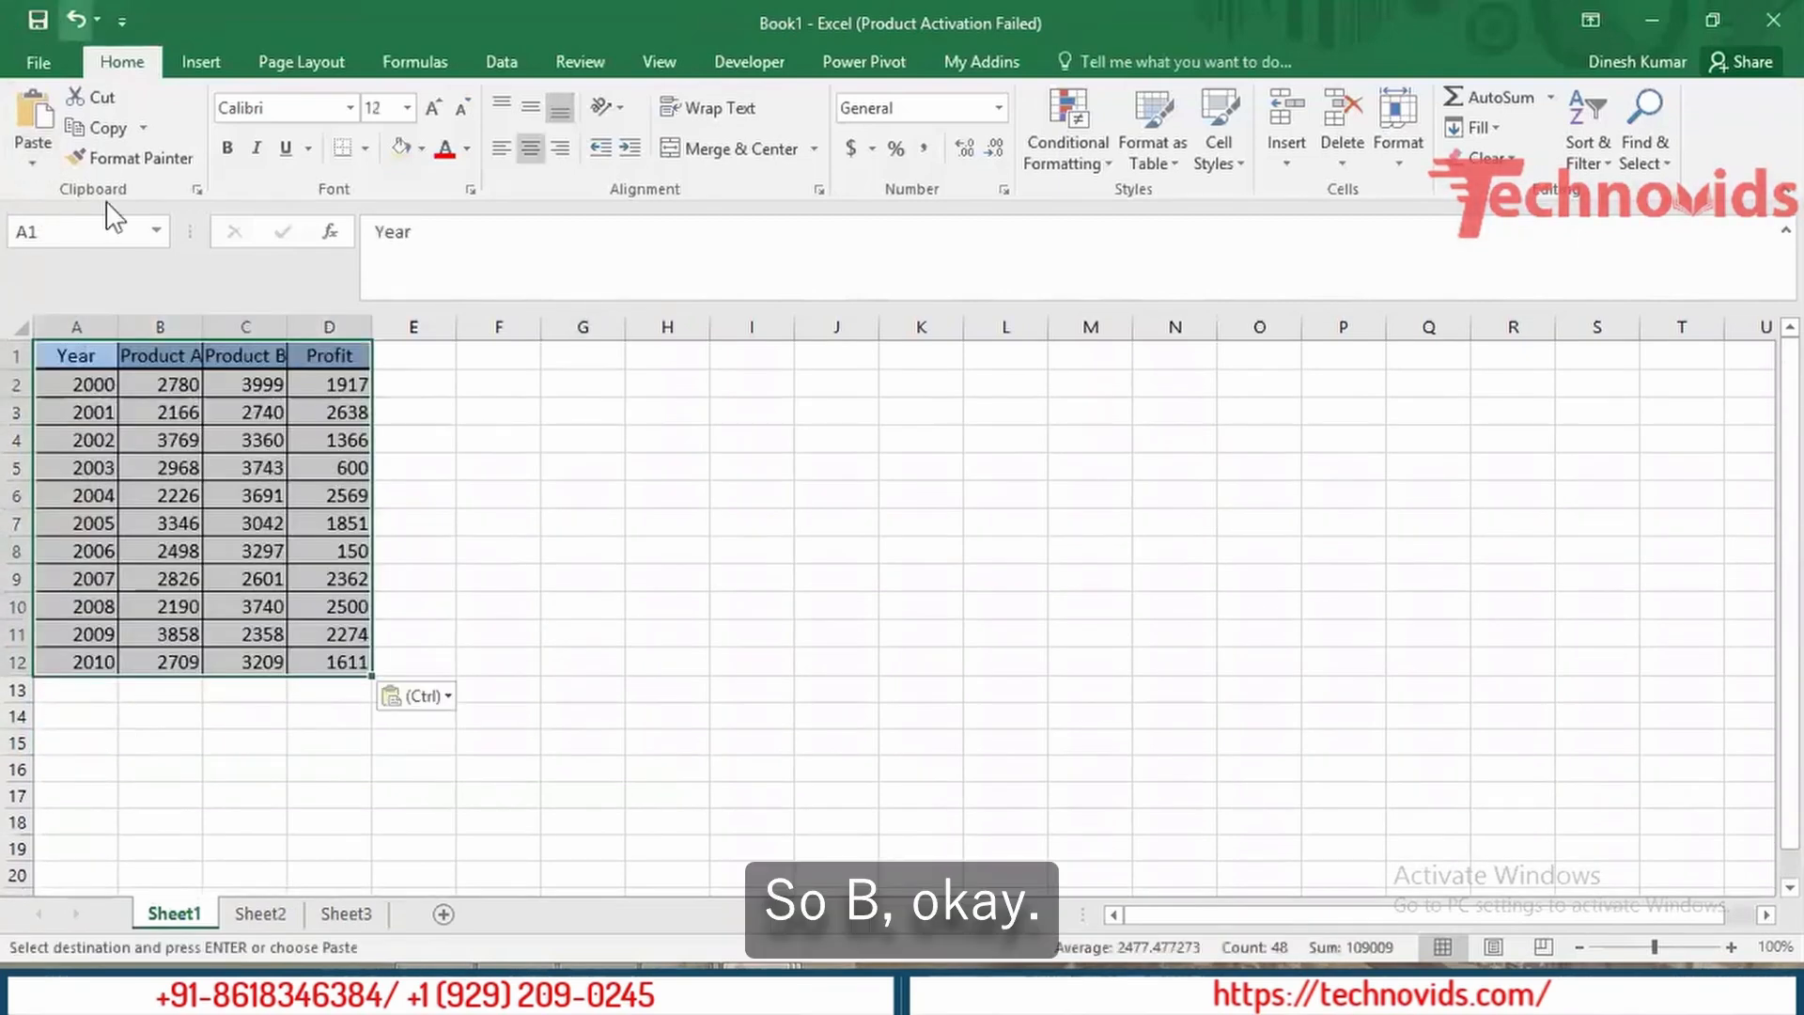
left_click_drag(200, 334, 468, 330)
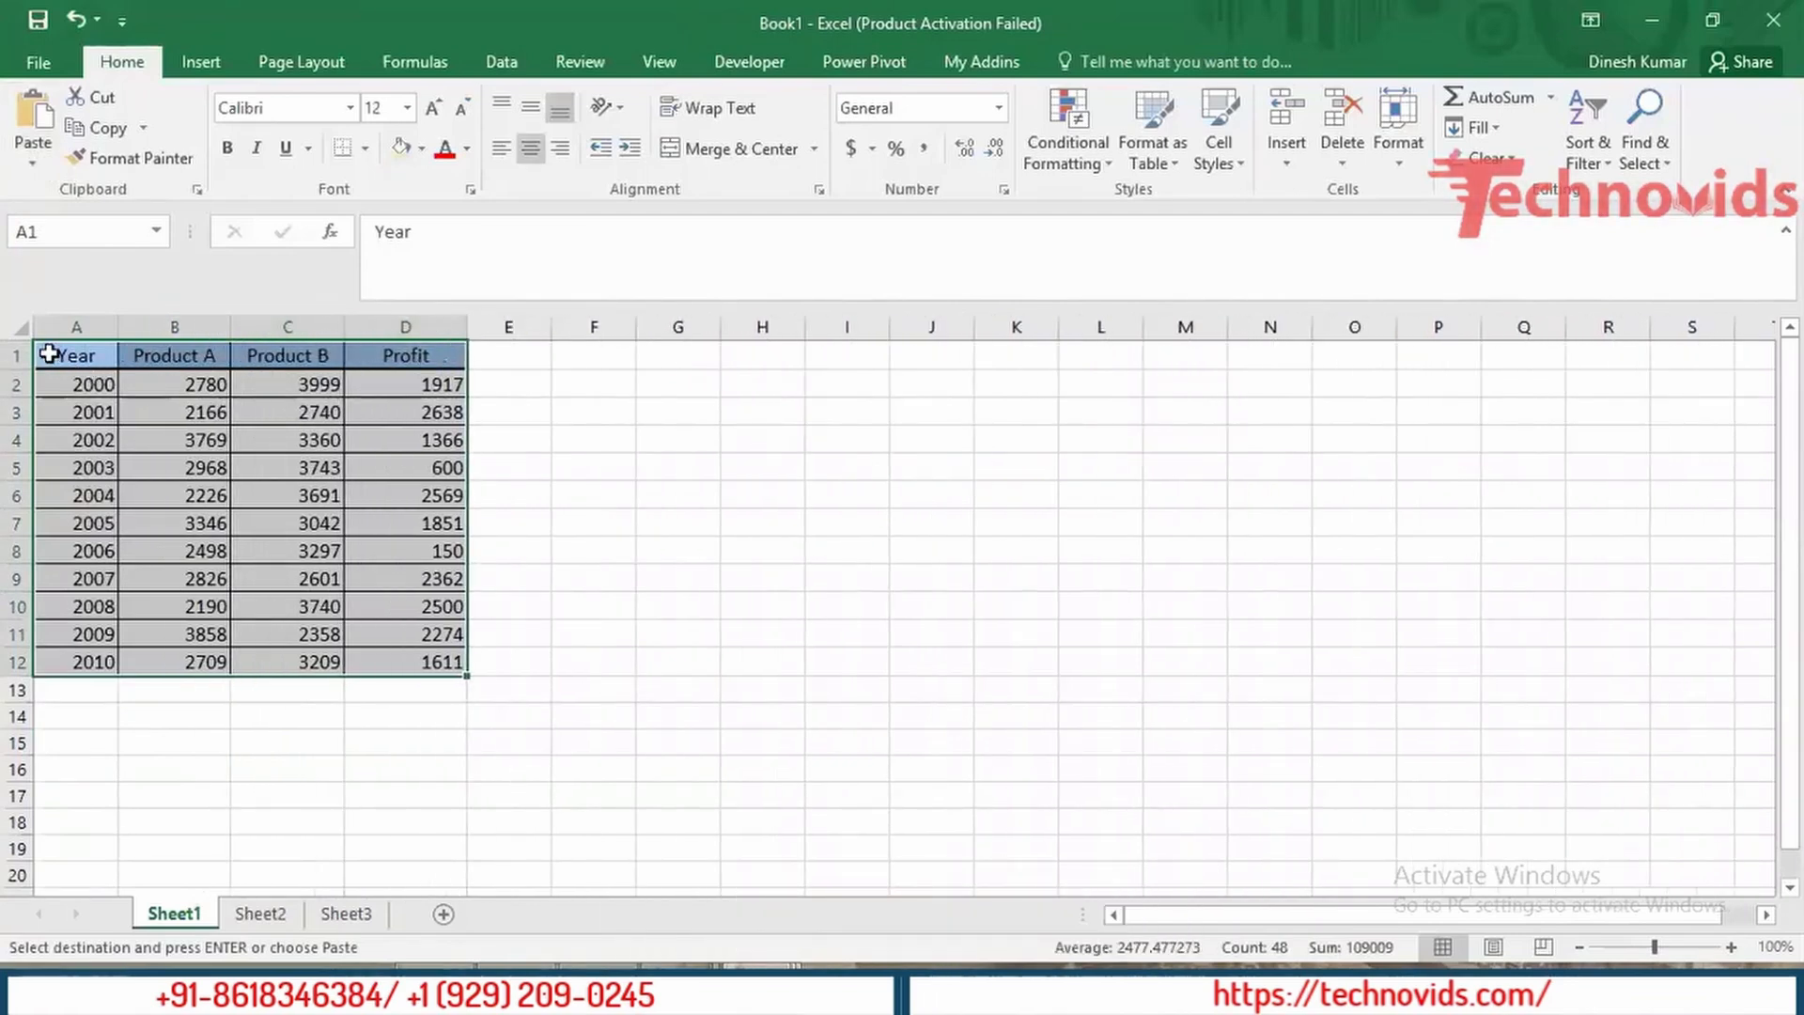
Step: Insert a blank row above the pasted table's header row and dismiss the circular reference warning
right_click(21, 355)
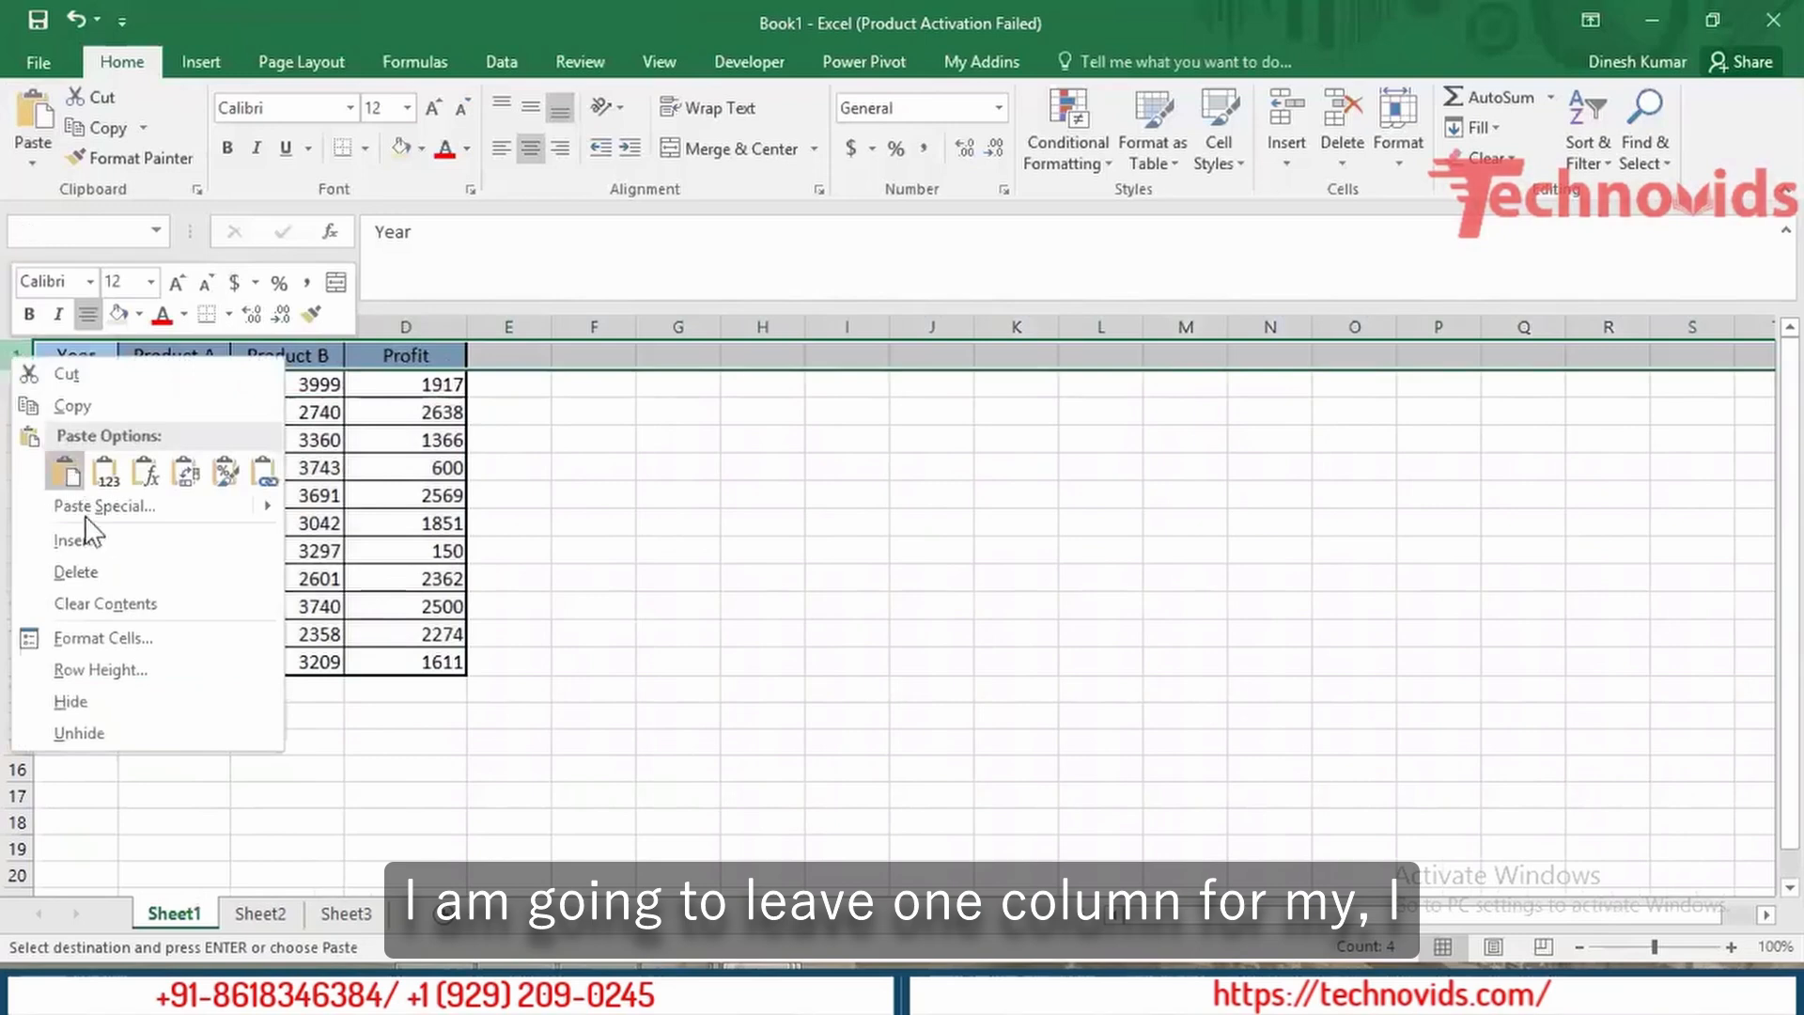
left_click(111, 539)
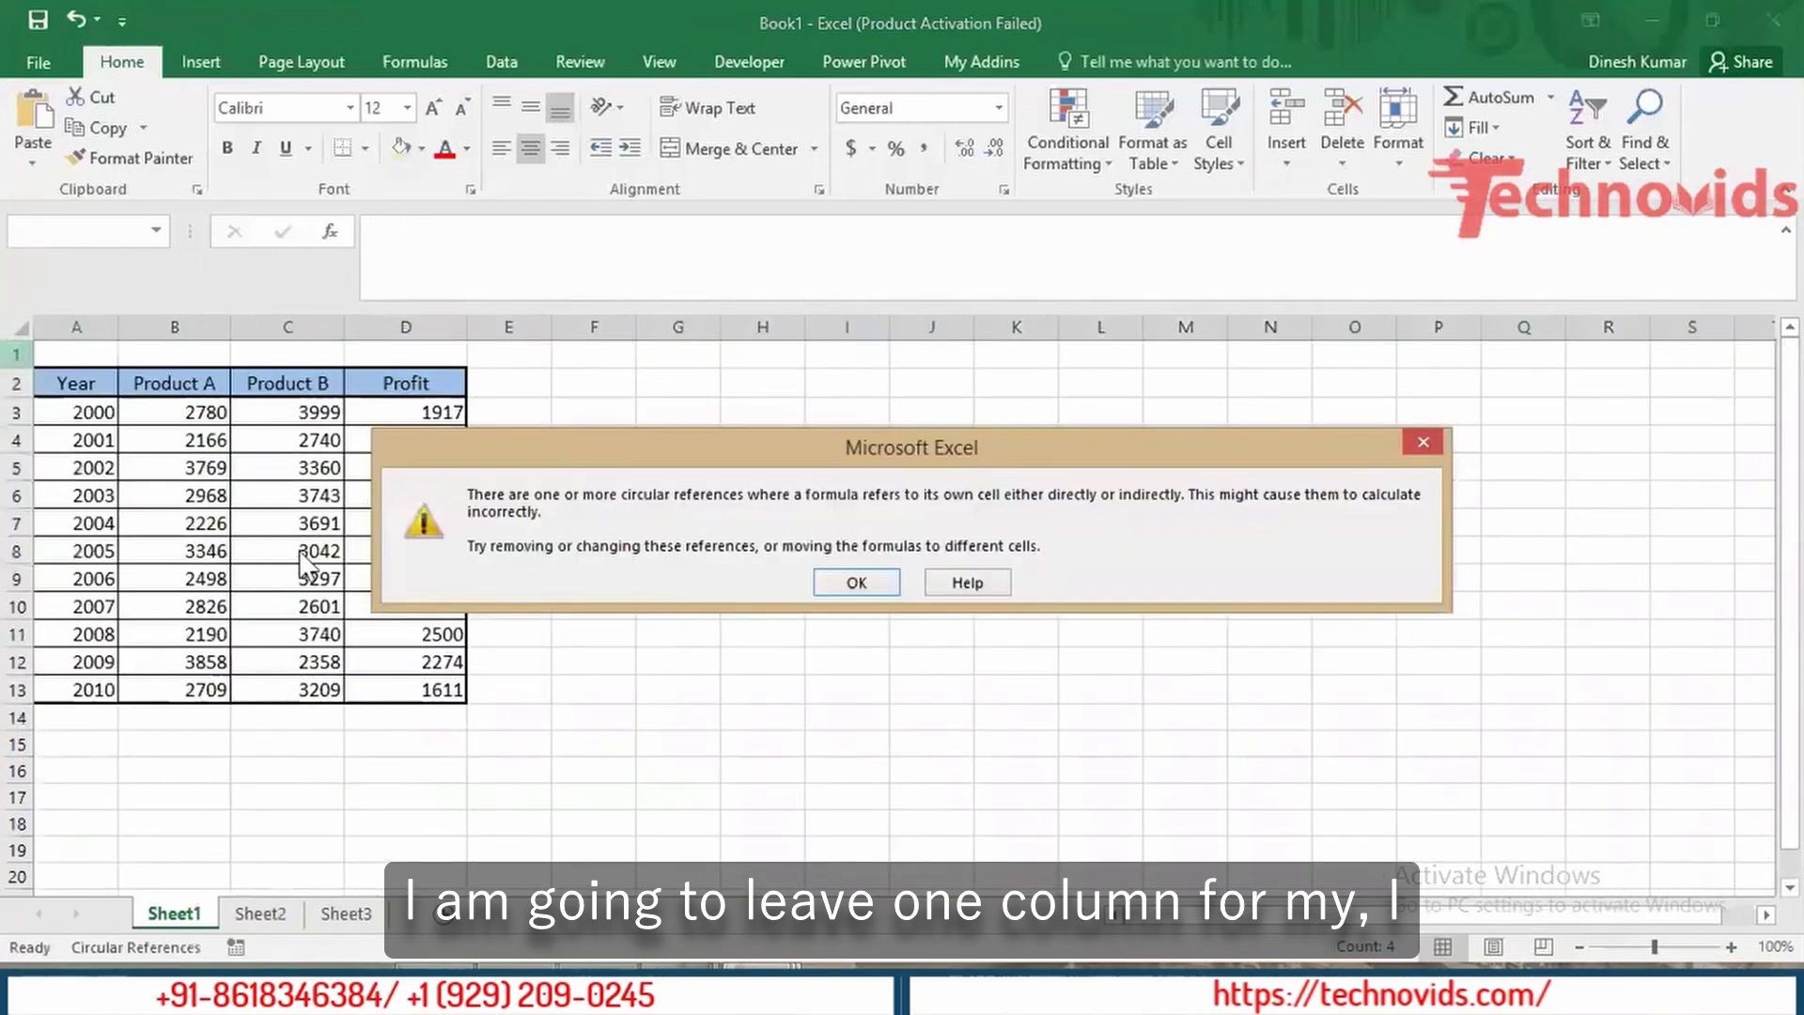
key("Return")
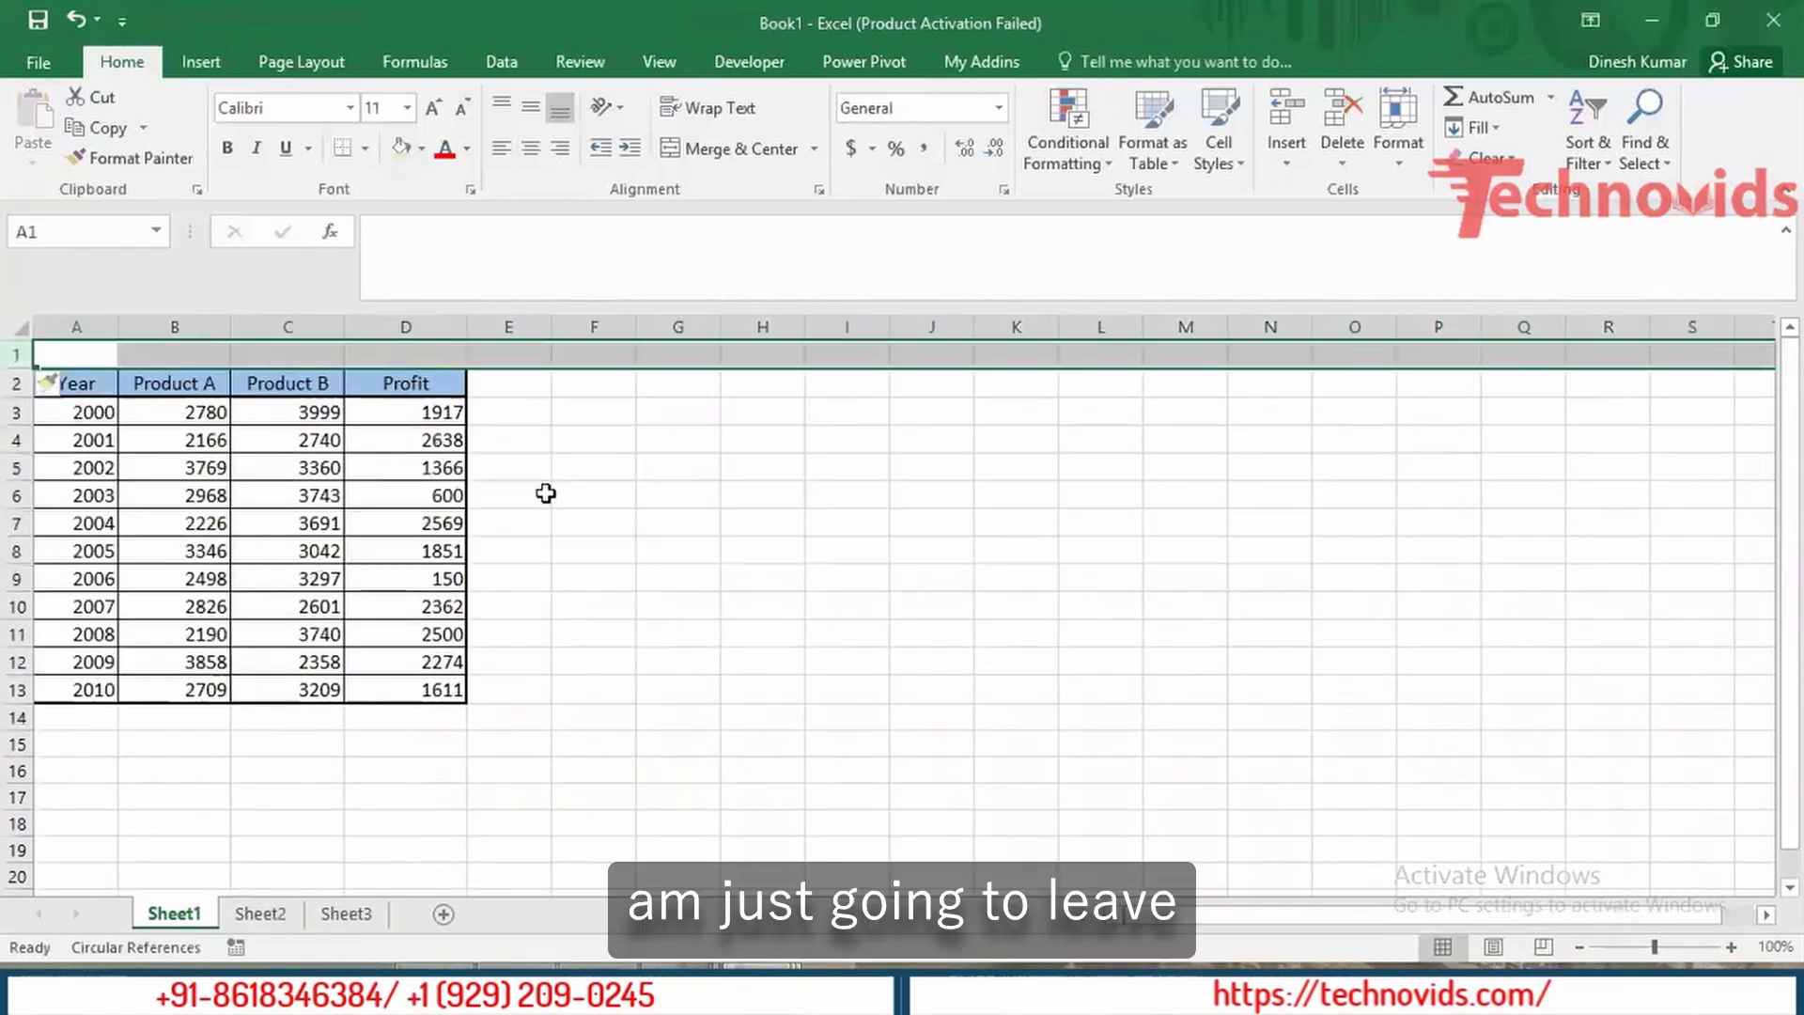
left_click(649, 513)
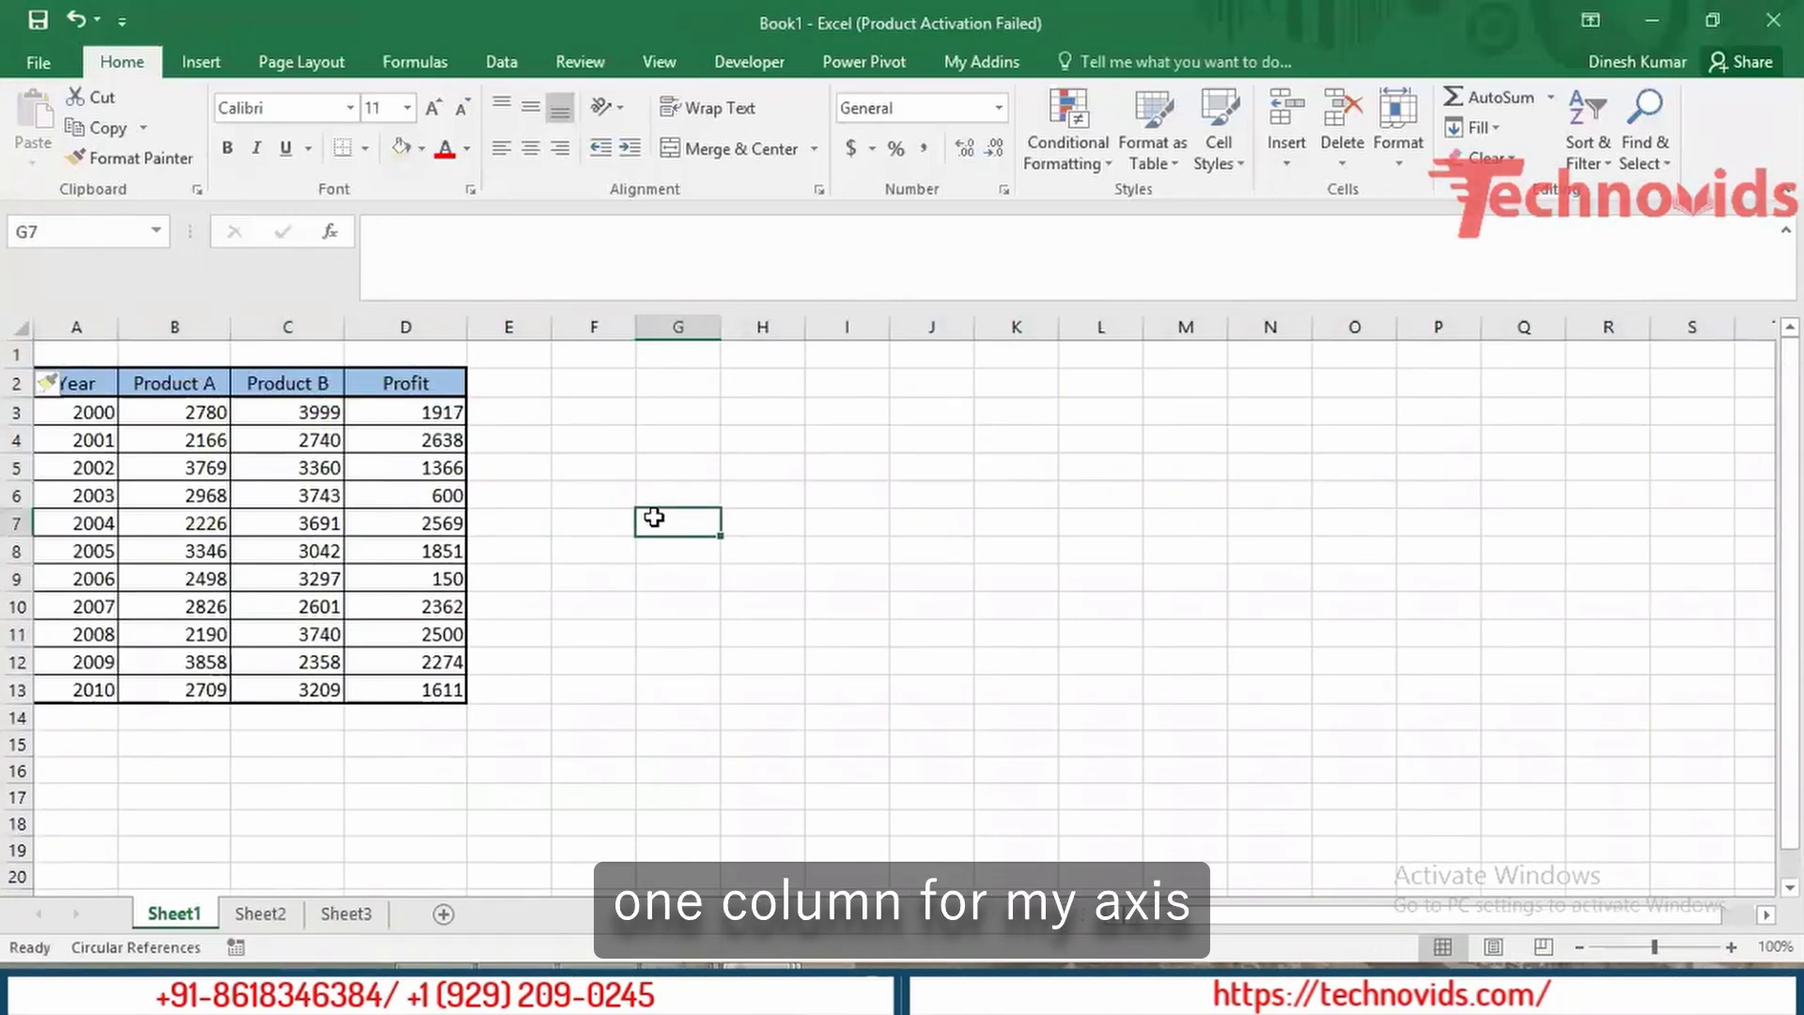
key("Left")
key("Left")
key("Left")
key("Left")
key("Left")
key("Left")
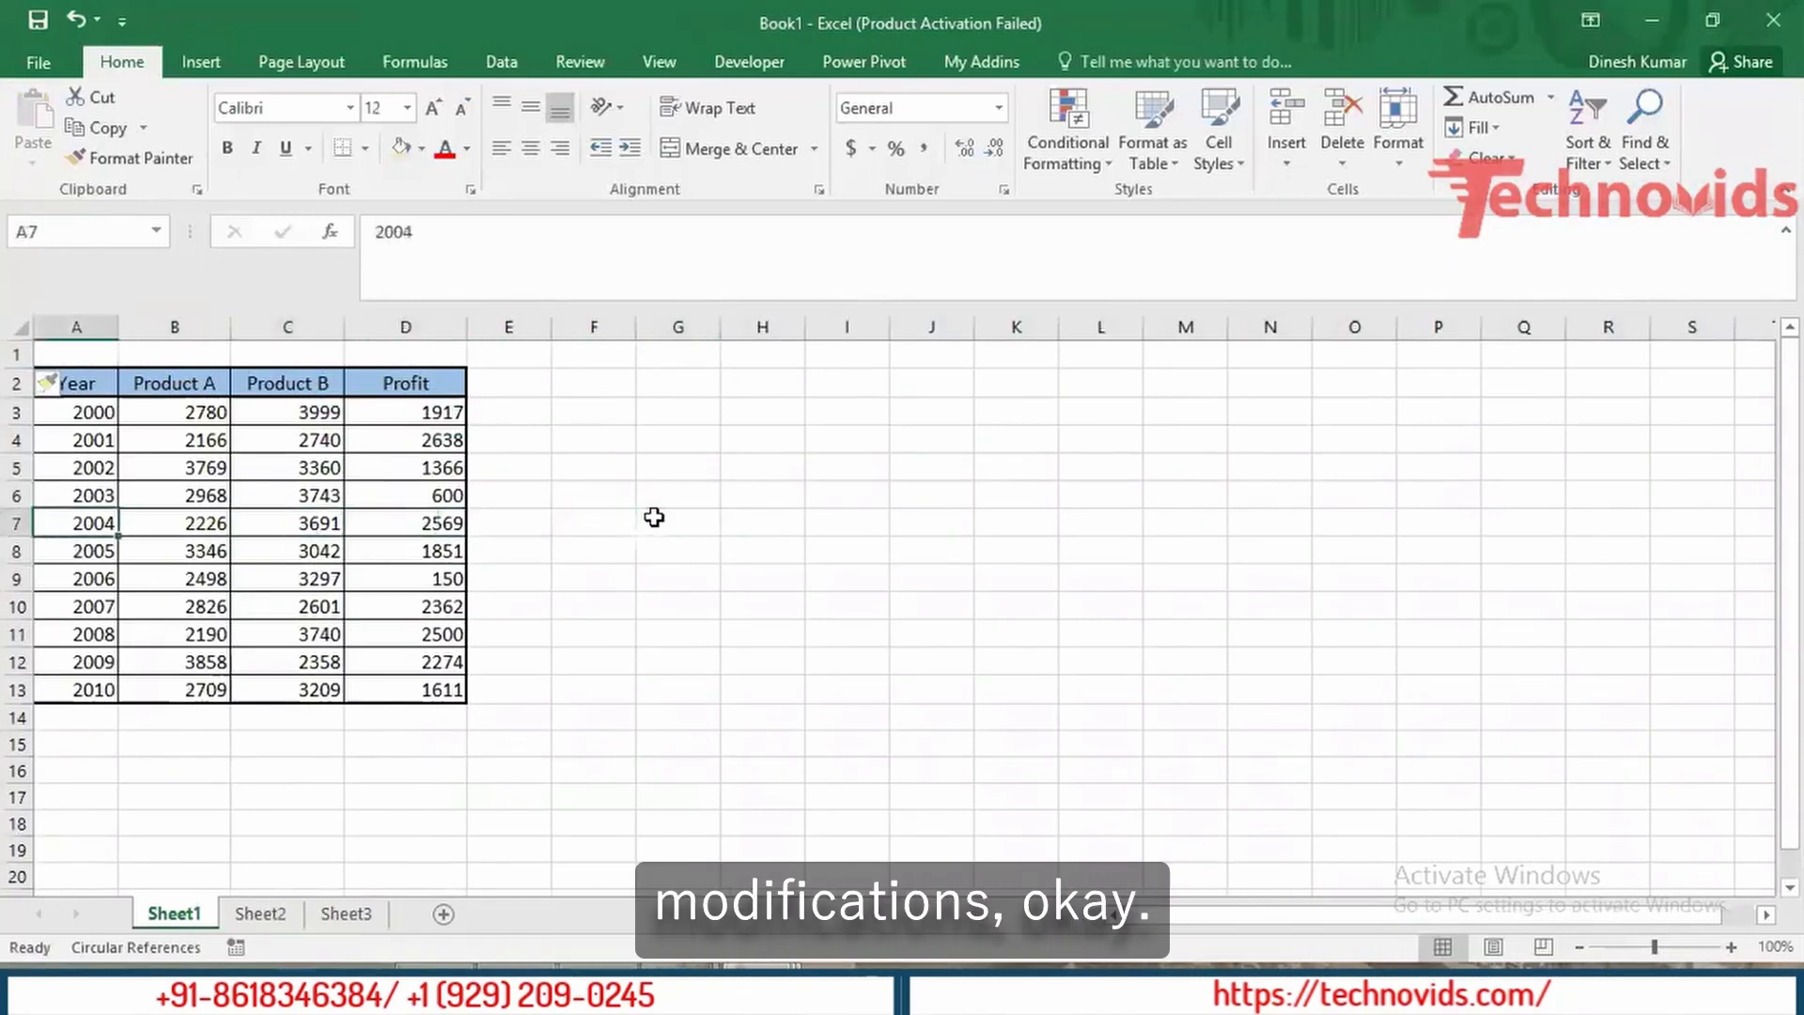
Step: Copy the whole Year, Product A, Product B and Profit table (A2:D13) and paste the duplicate starting at H2
key("Up")
key("Up")
key("Up")
key("Up")
key("Up")
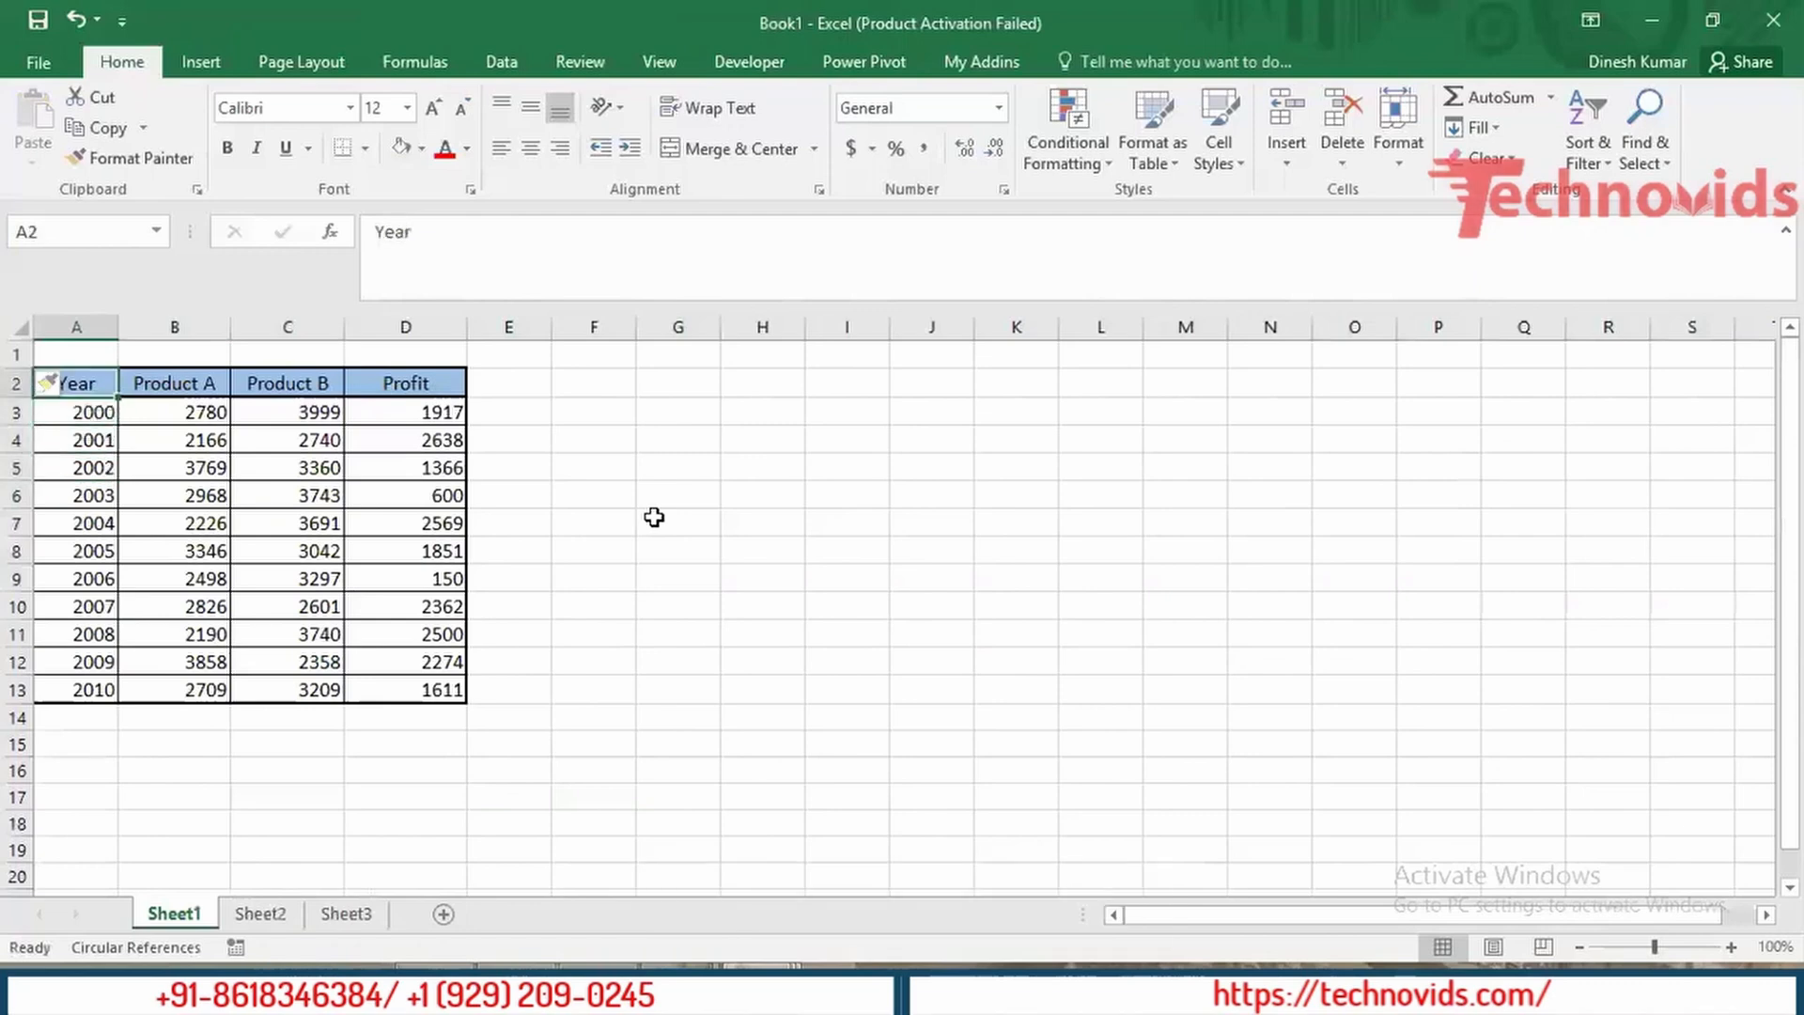
key("ctrl+shift+Right")
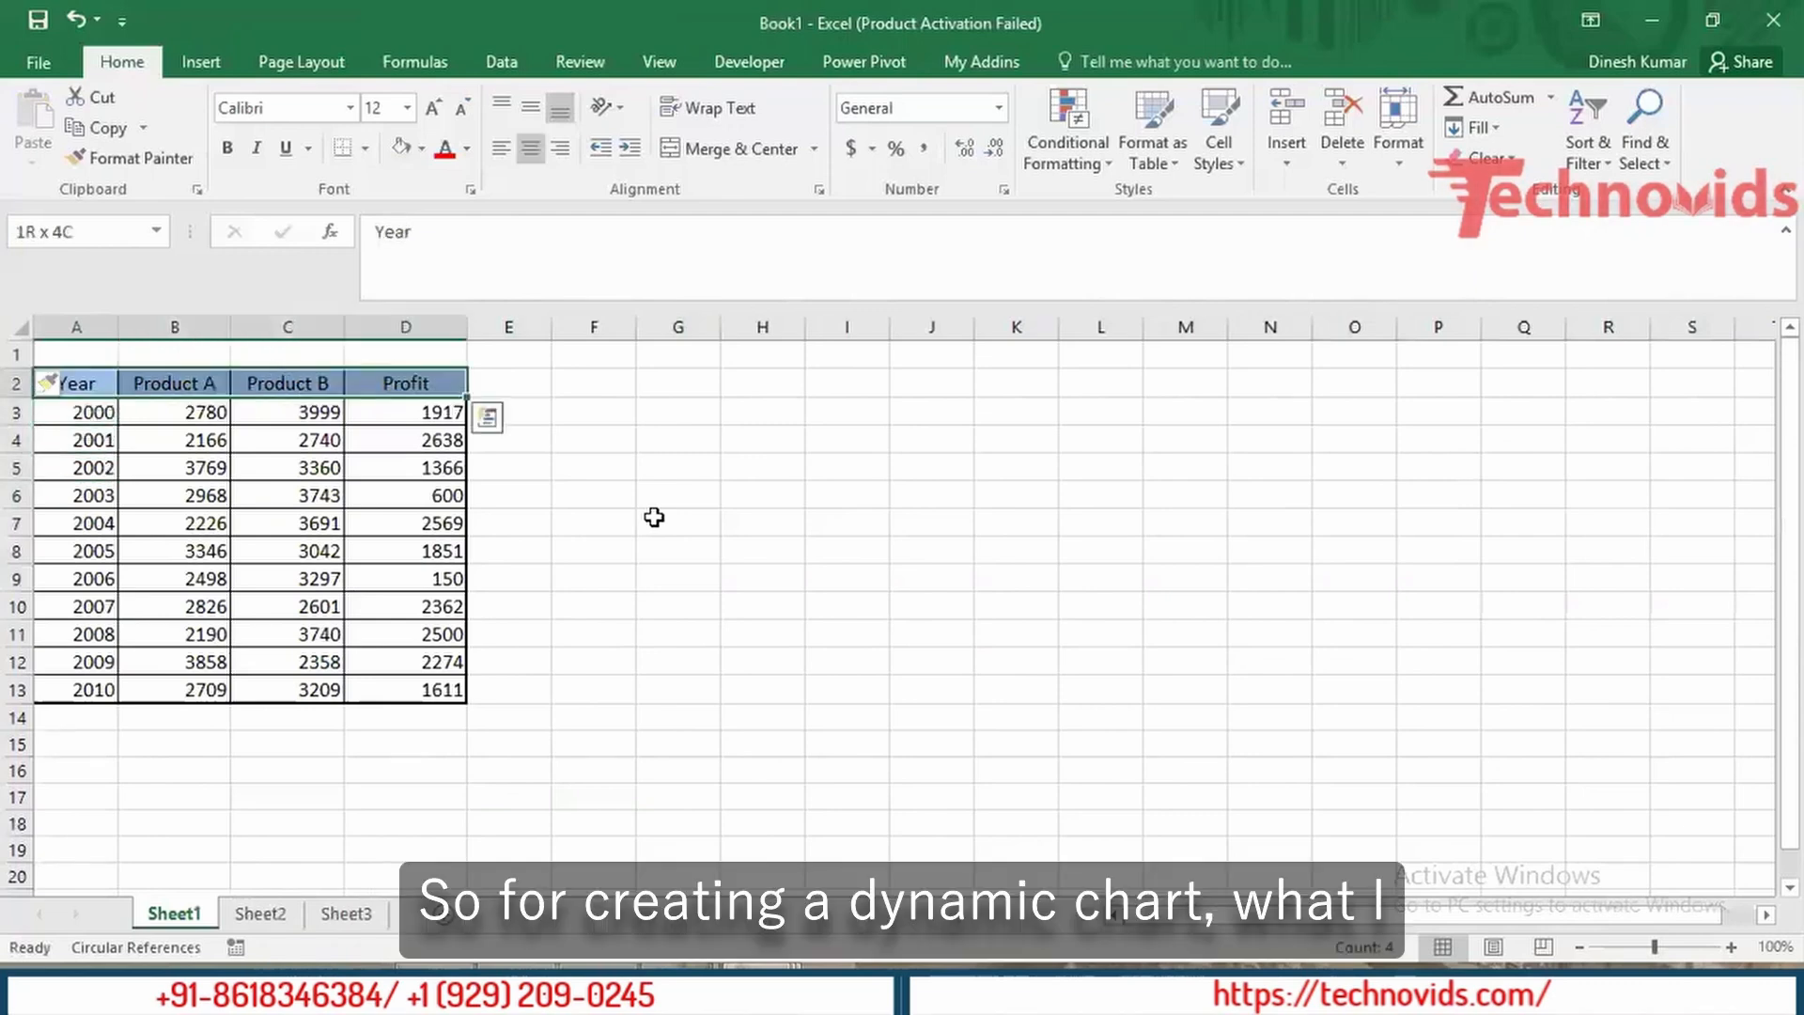
key("ctrl+shift+Down")
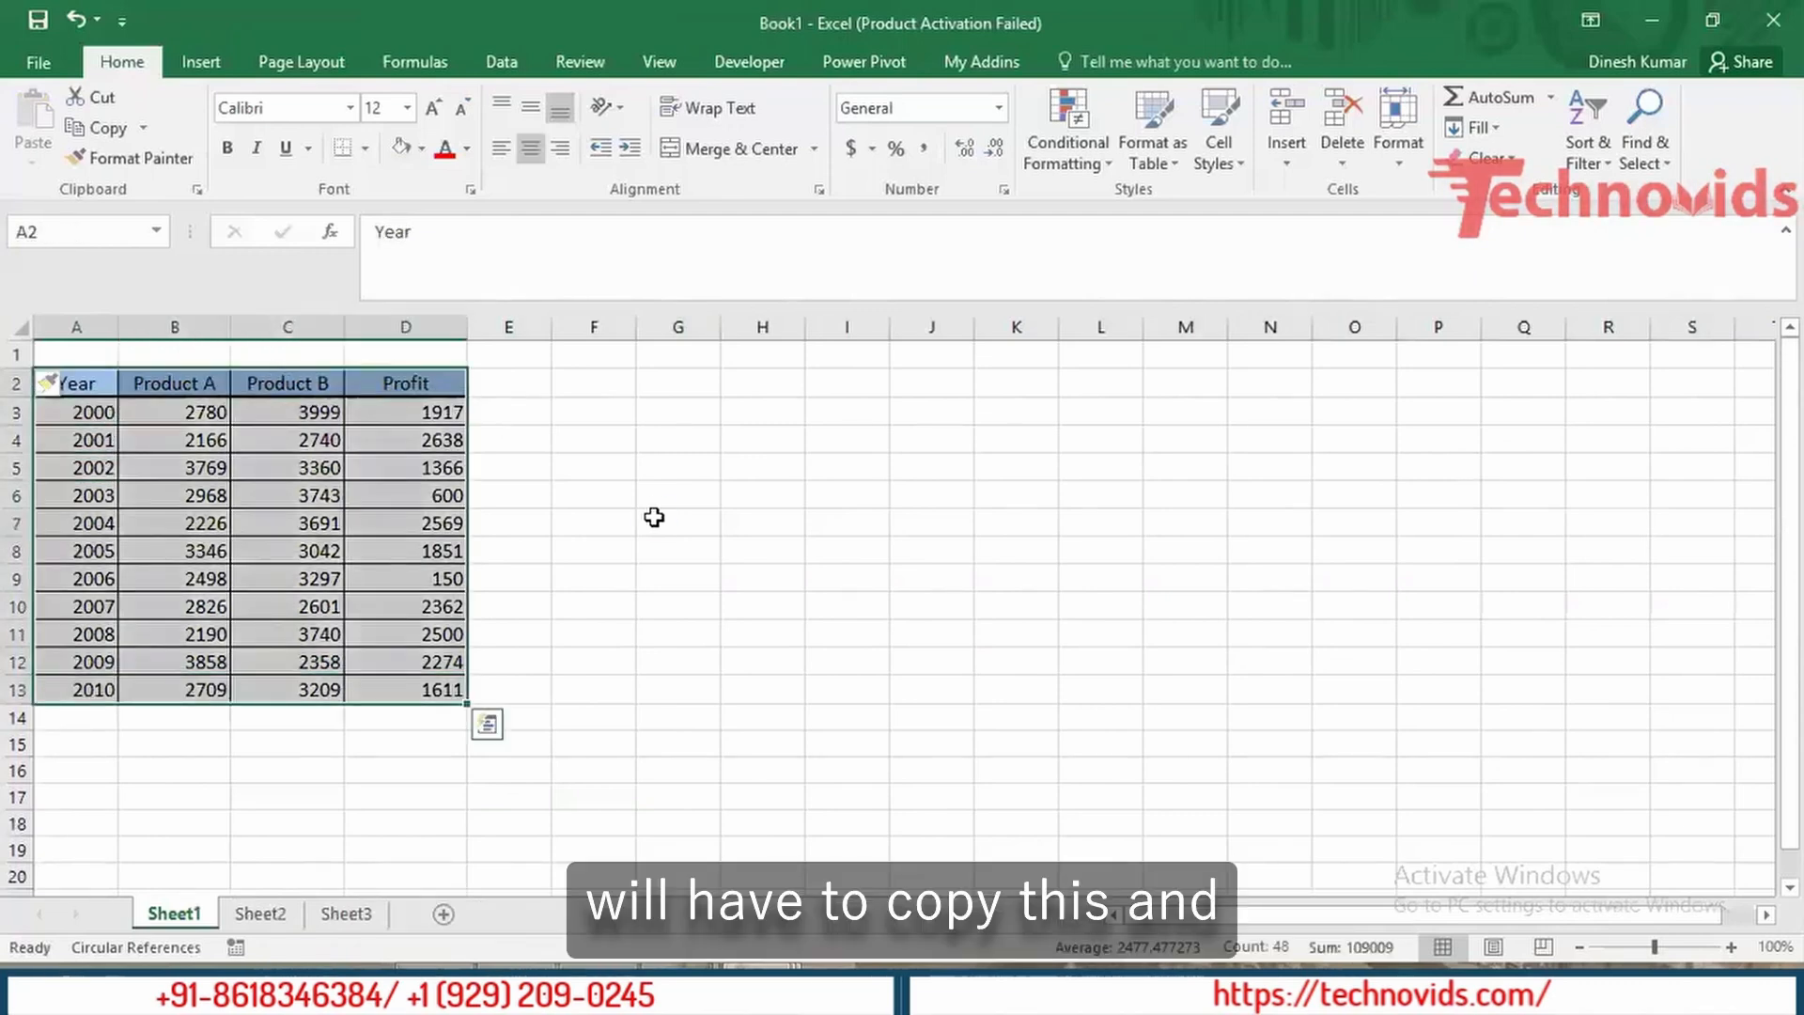
key("ctrl+c")
key("Right")
key("Right")
key("Right")
key("Right")
key("Right")
key("Right")
key("Right")
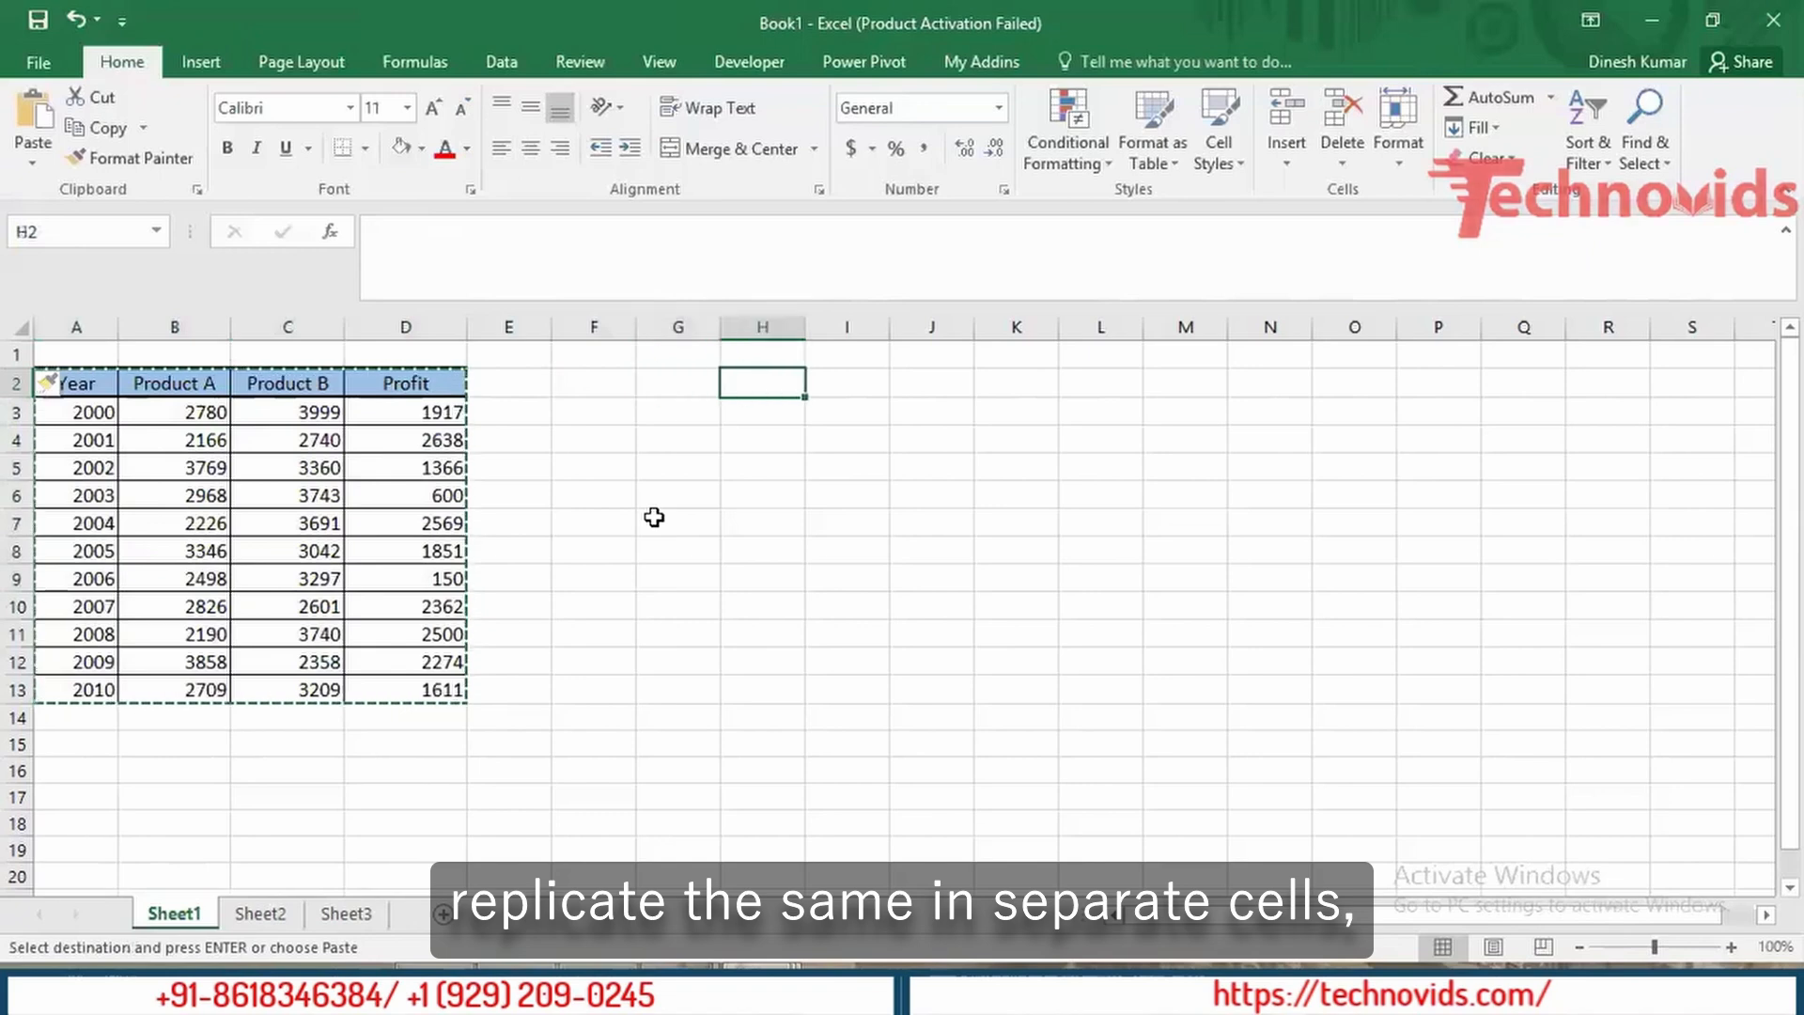
key("ctrl+v")
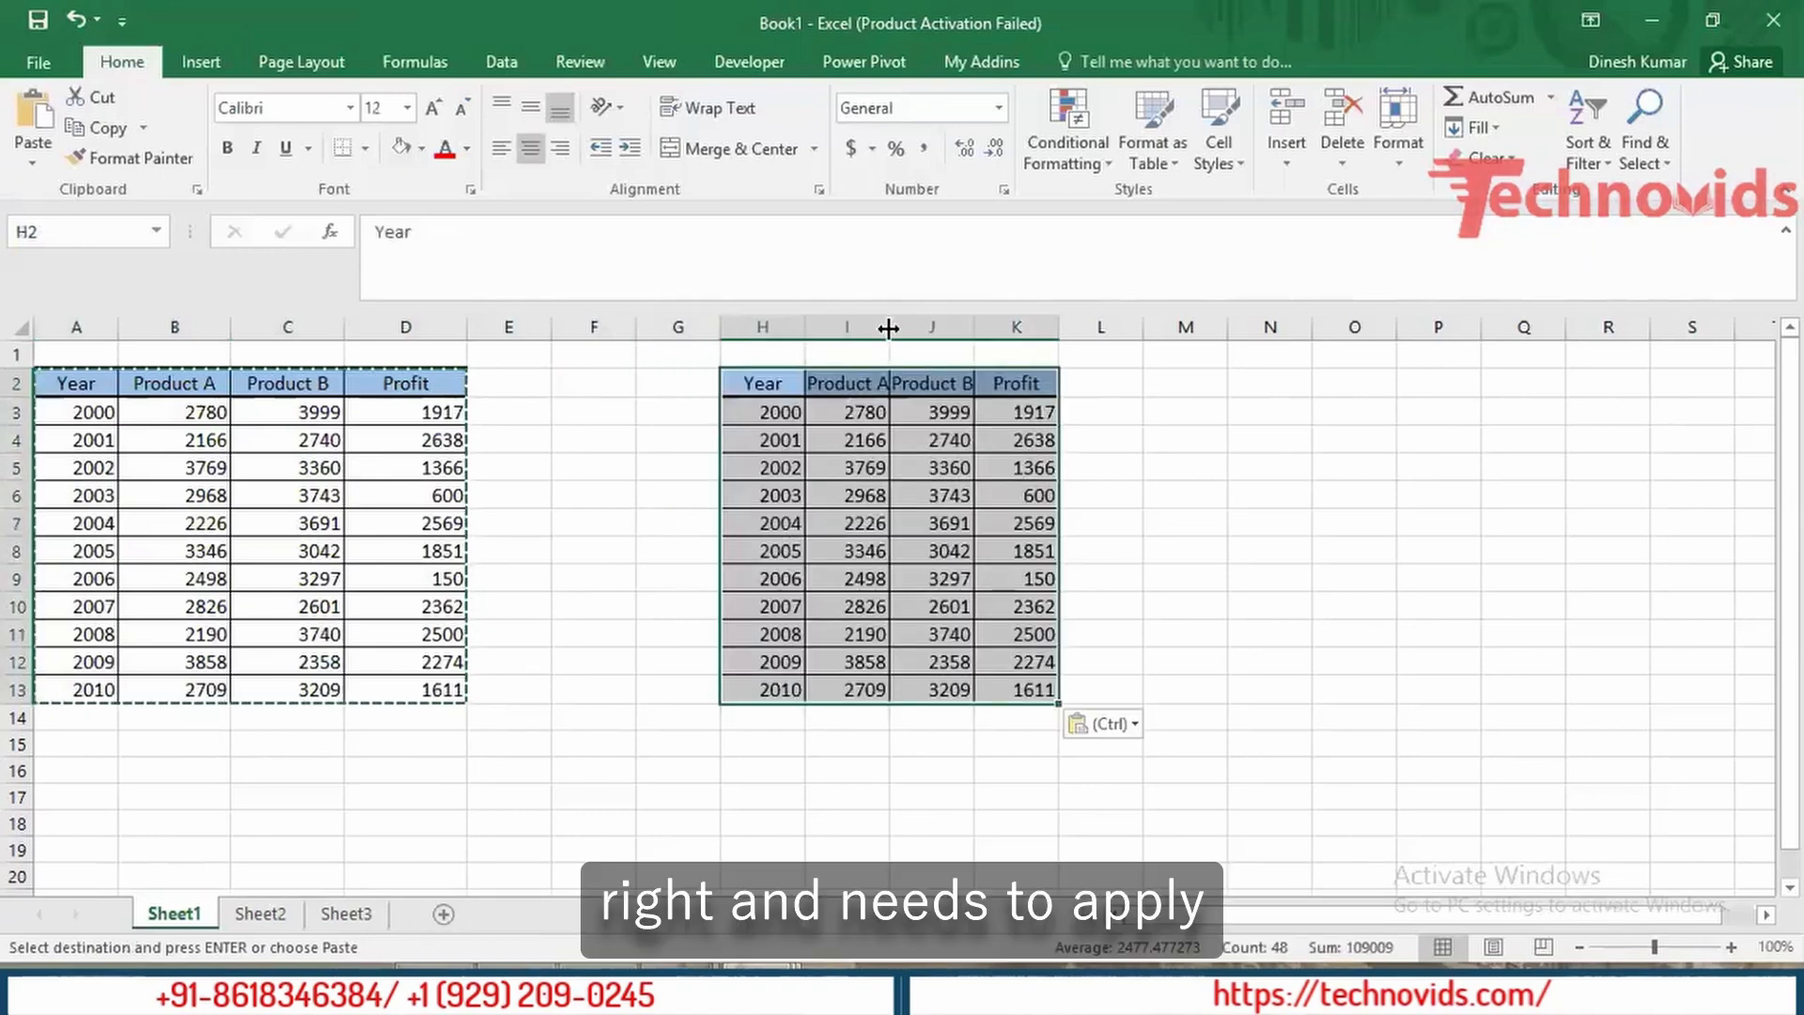
Step: Widen columns I to K of the pasted table to fit their headers, and end copy mode
left_click_drag(886, 336, 1139, 324)
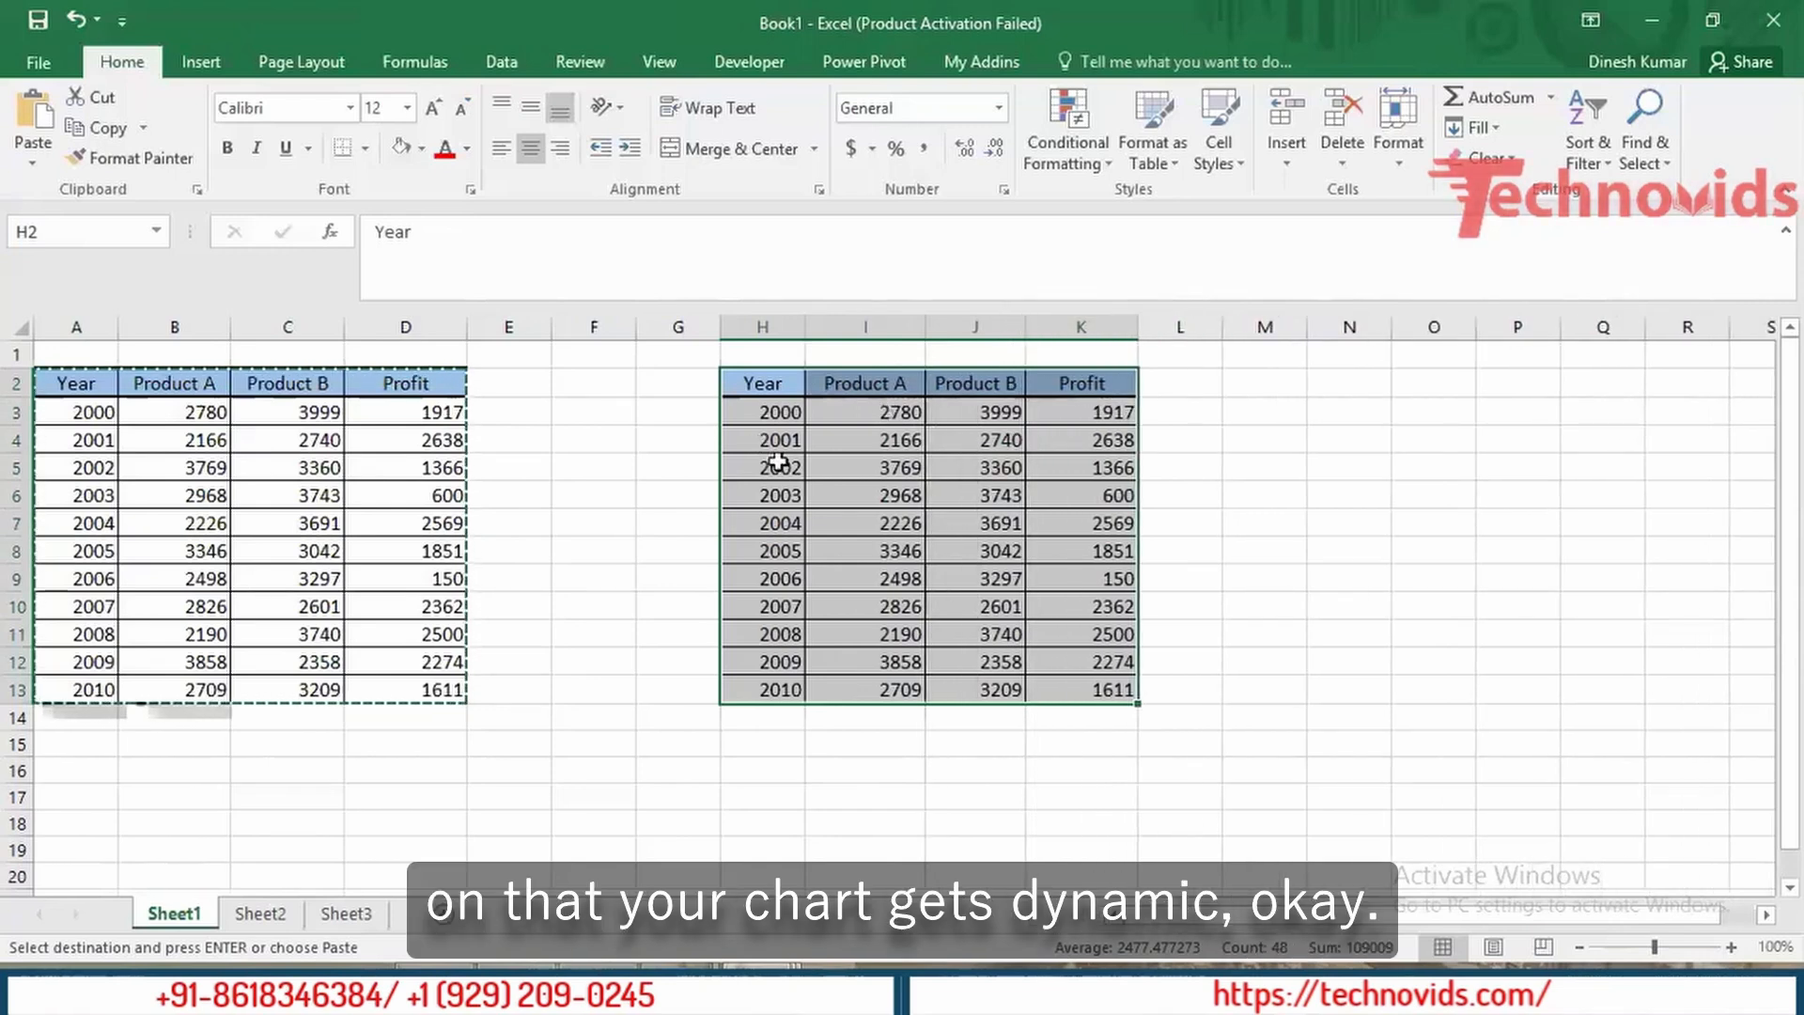
left_click(877, 414)
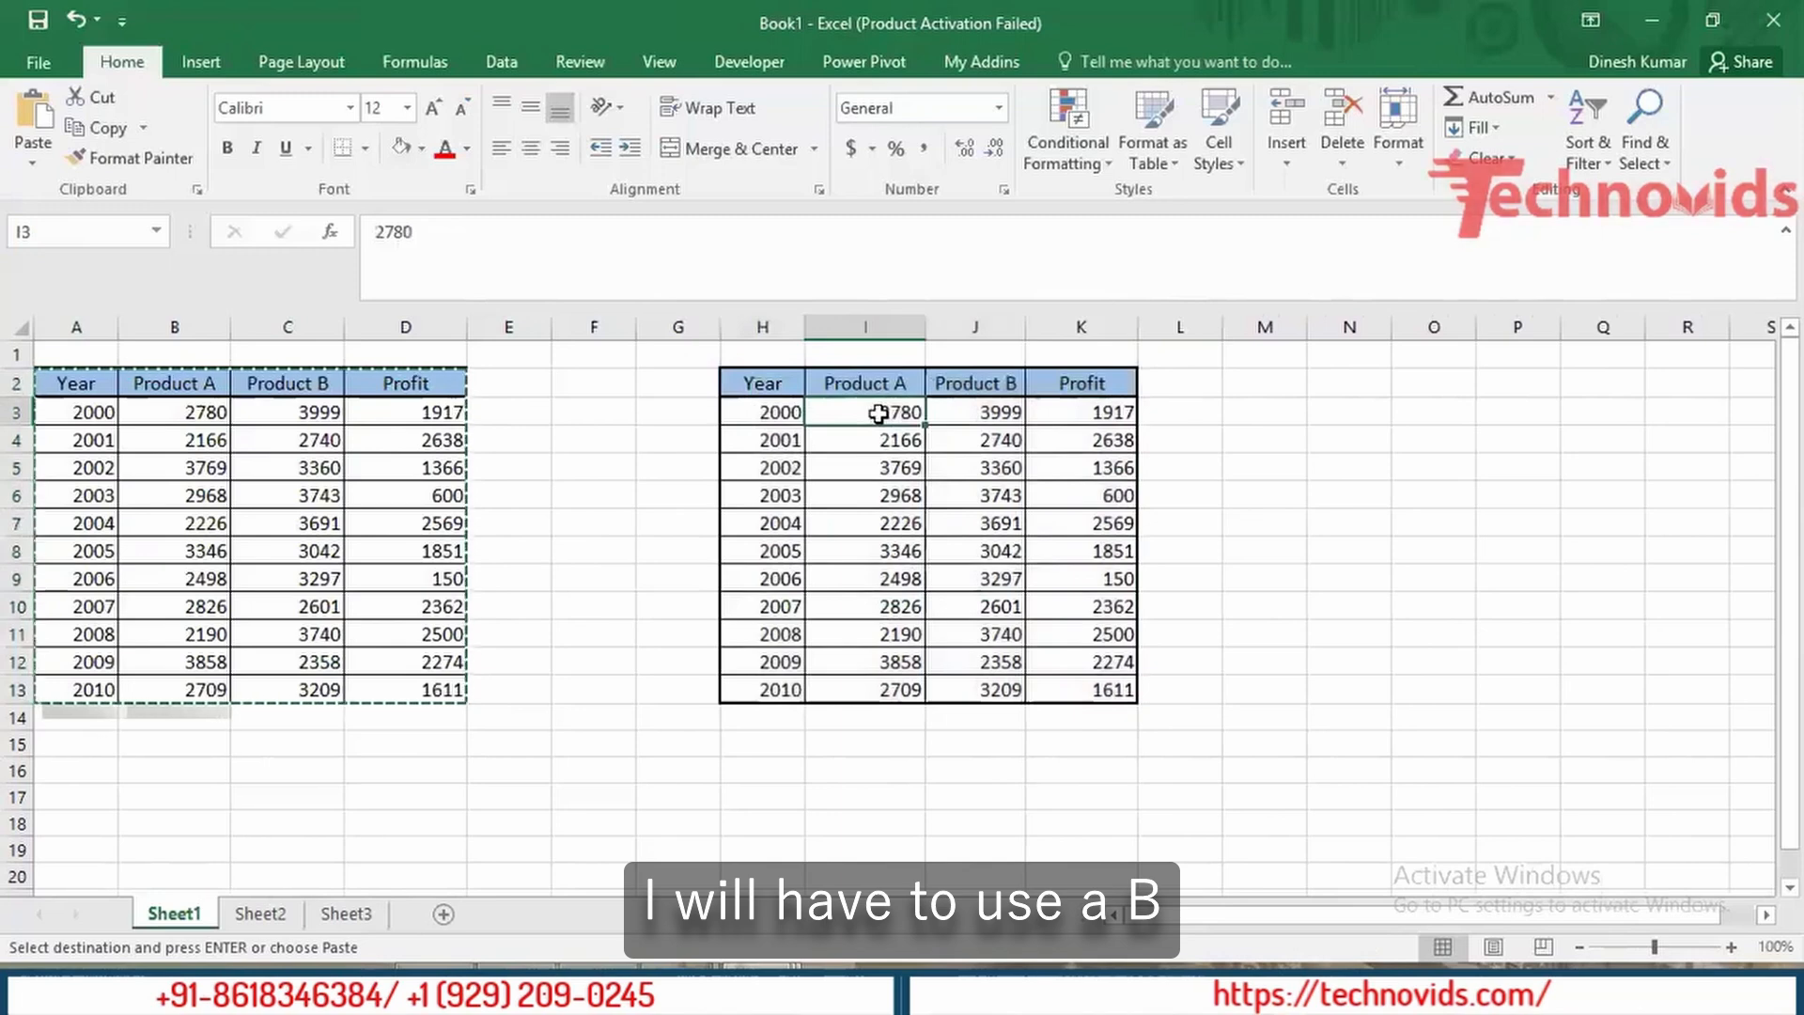
key("Escape")
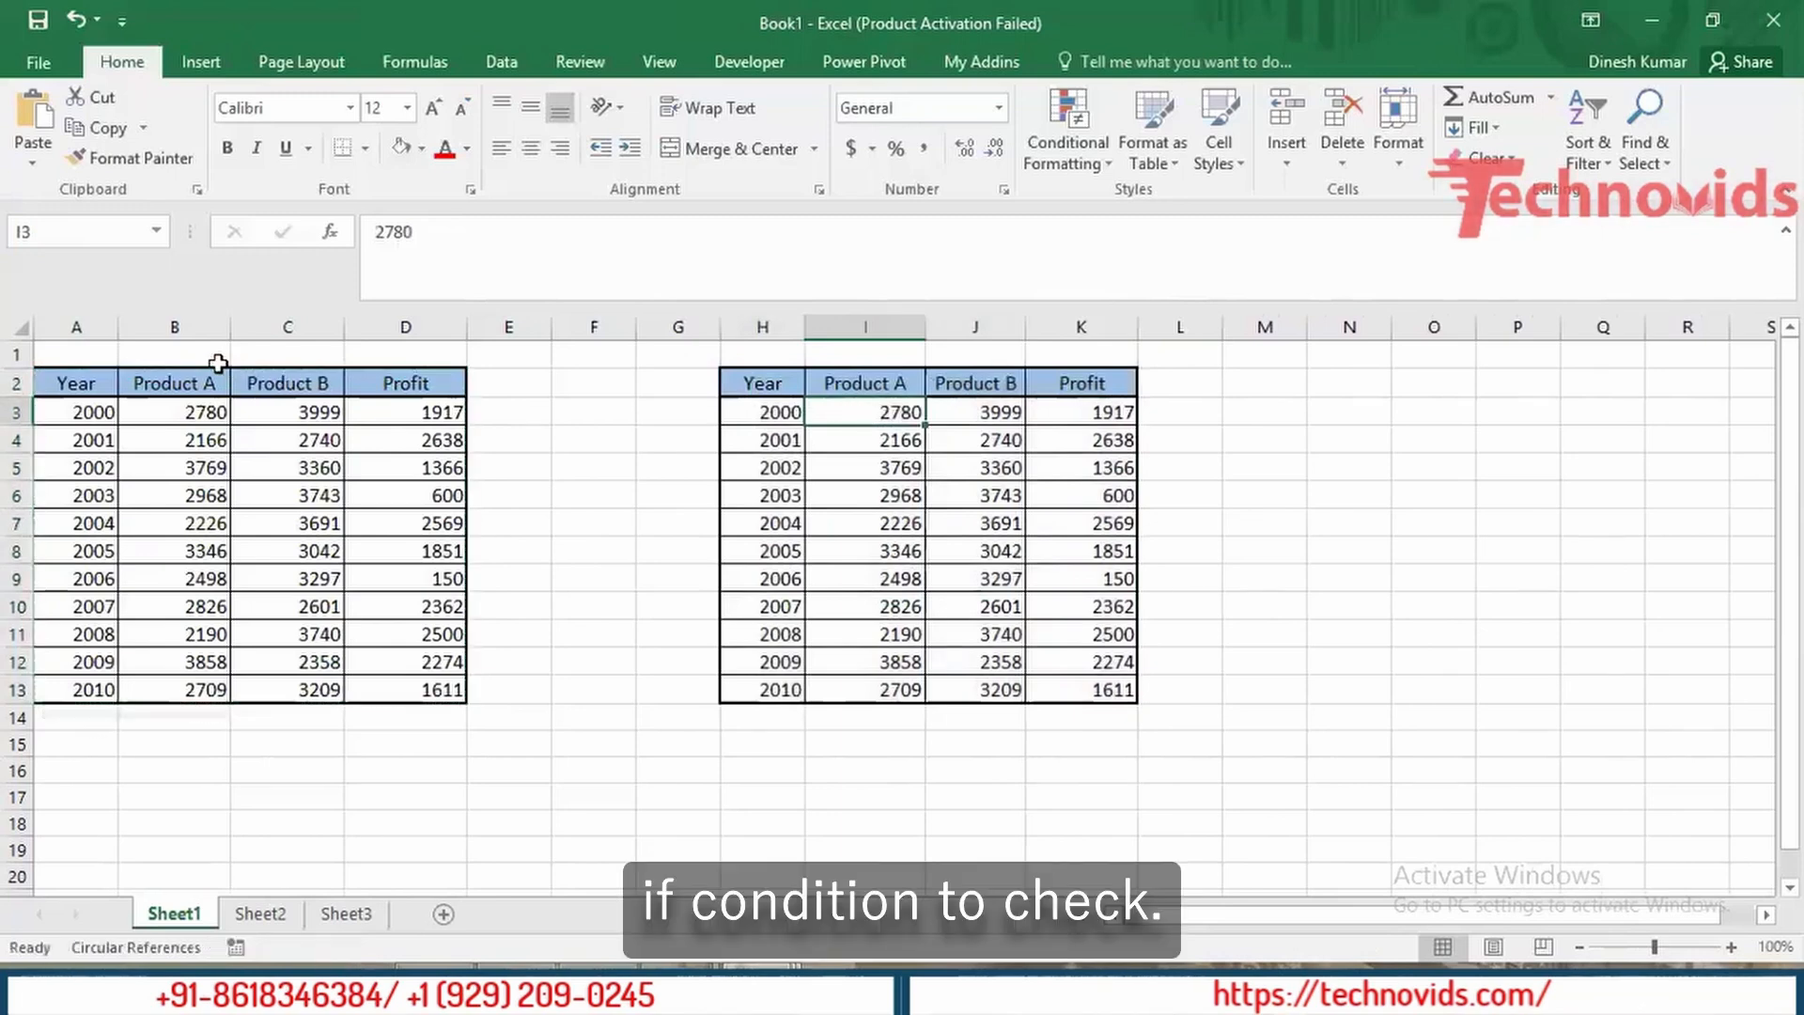
Step: Enter TRUE above Product A in B1, FALSE above Product B in C1 and TRUE above Profit in D1
left_click(208, 355)
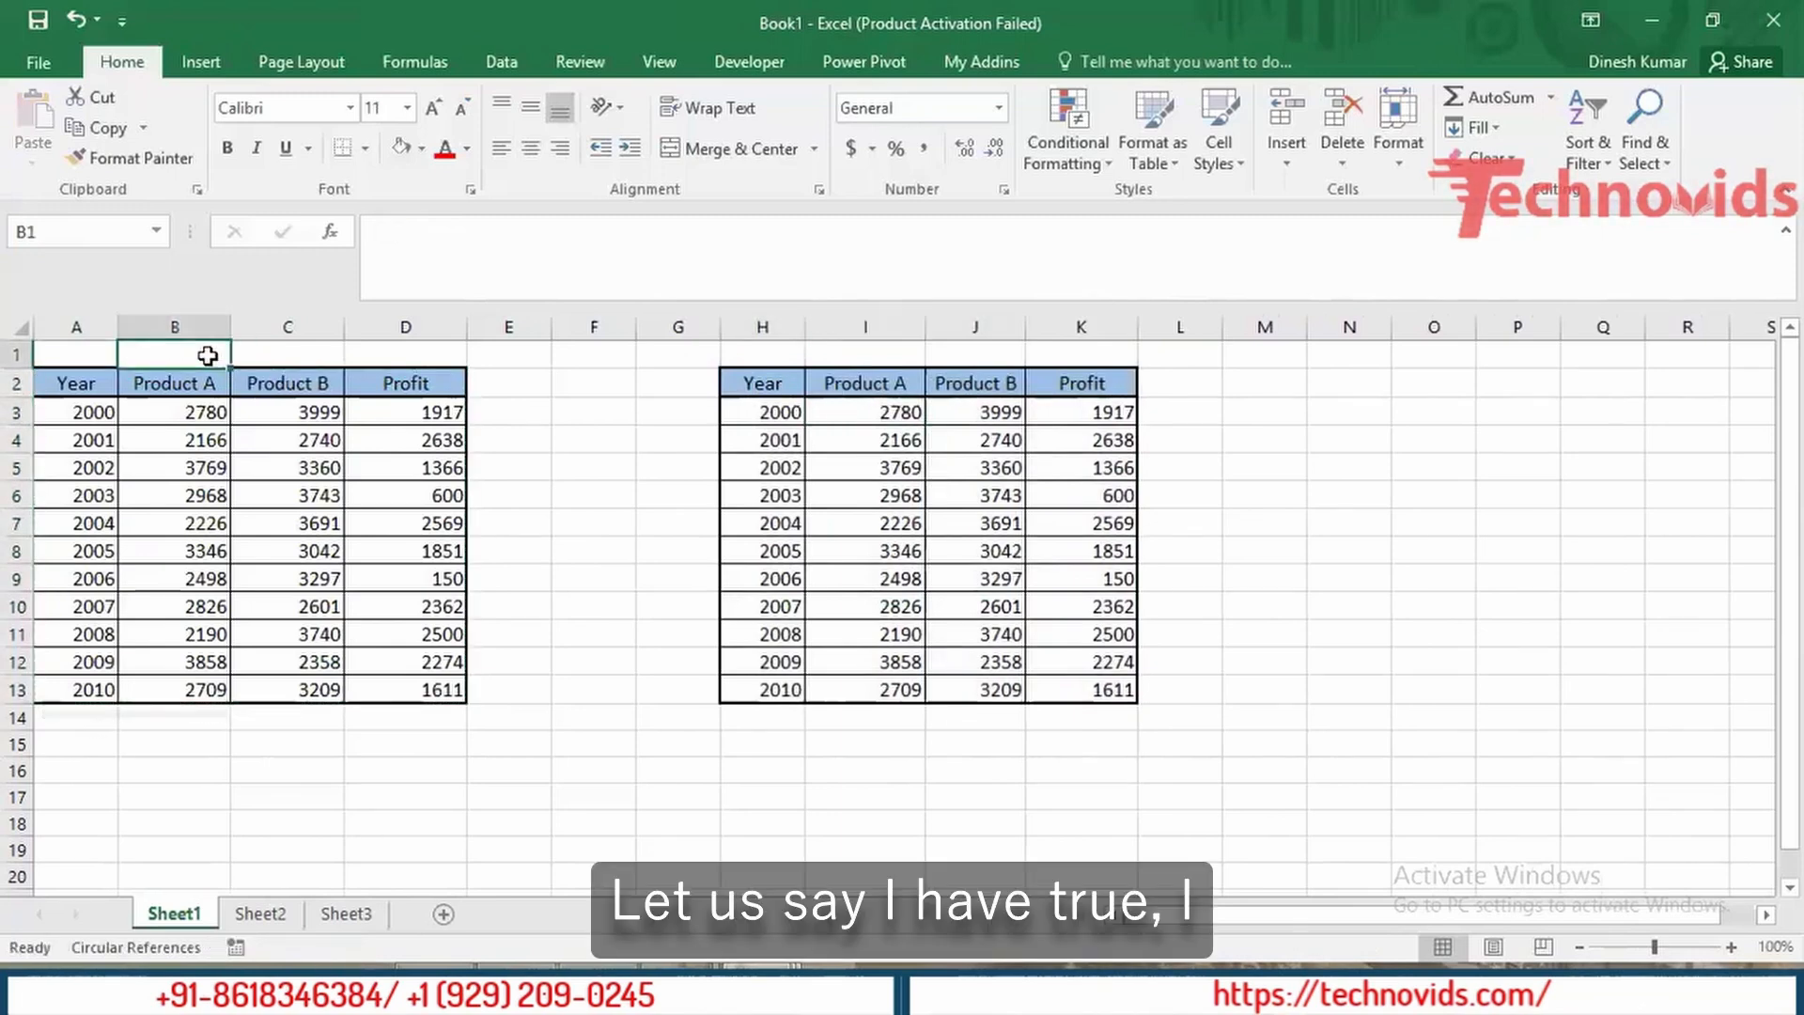
type("TRUE")
key("Tab")
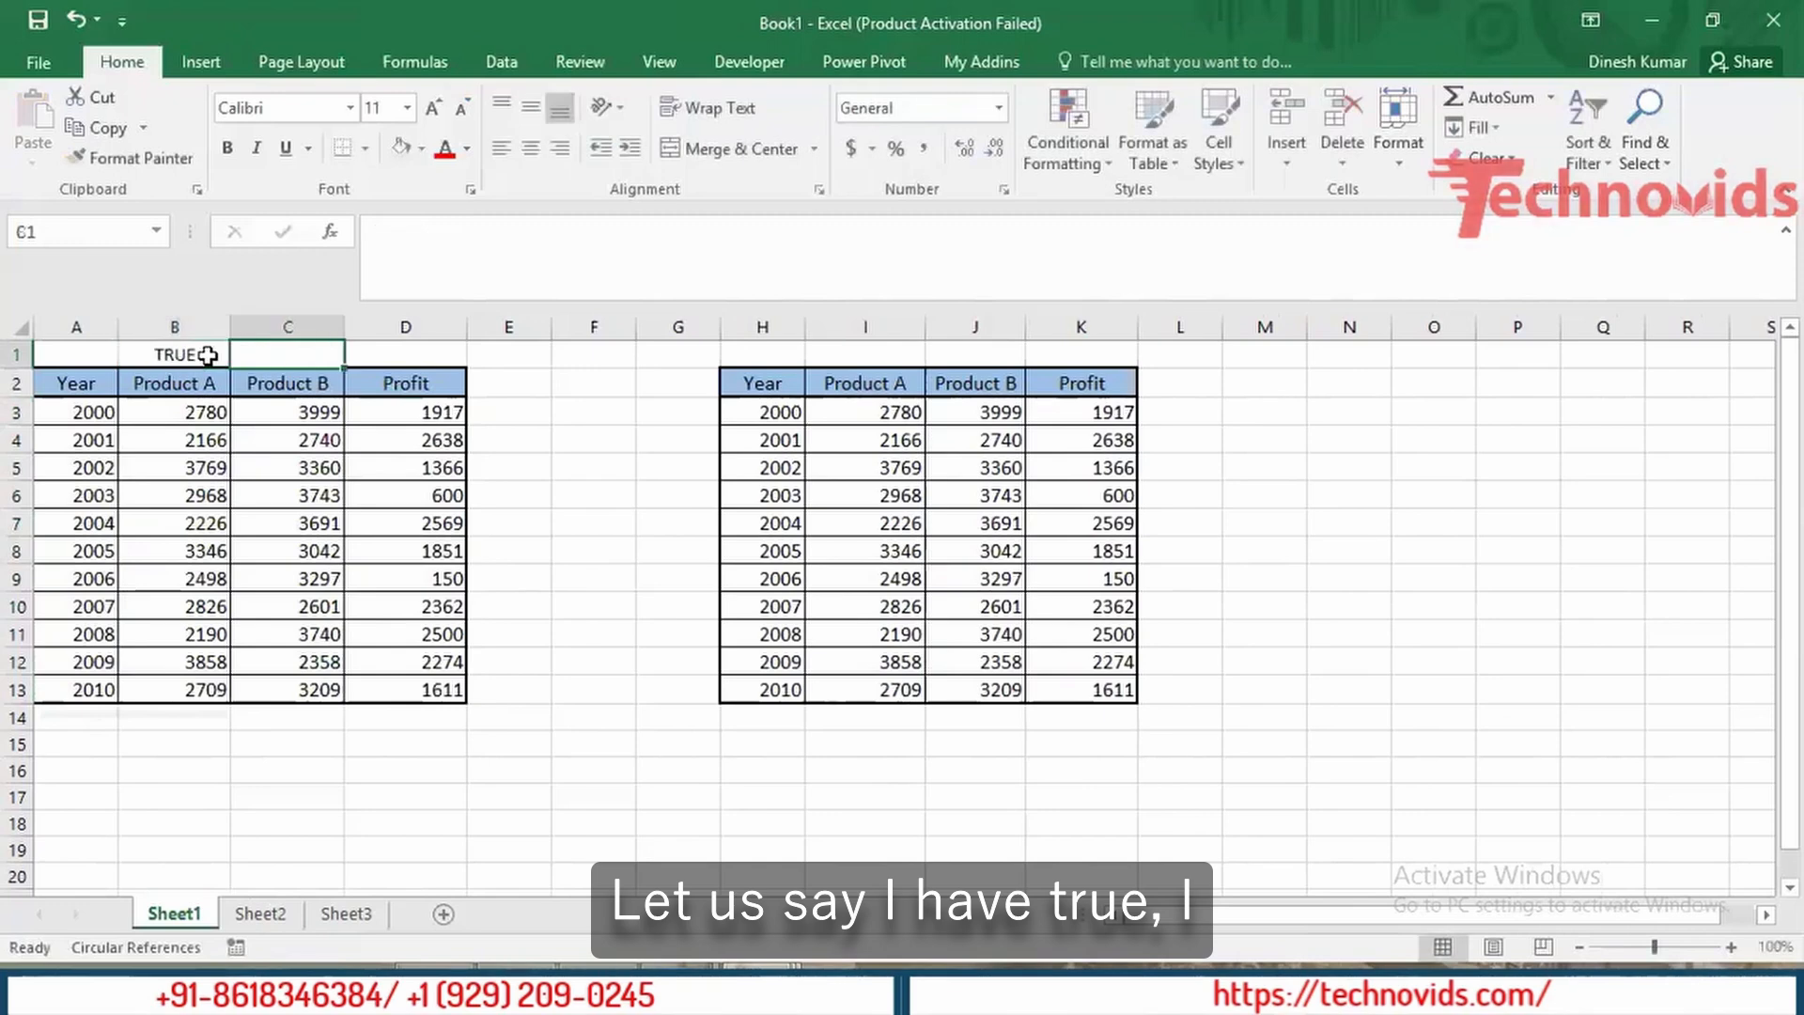
type("FALSE")
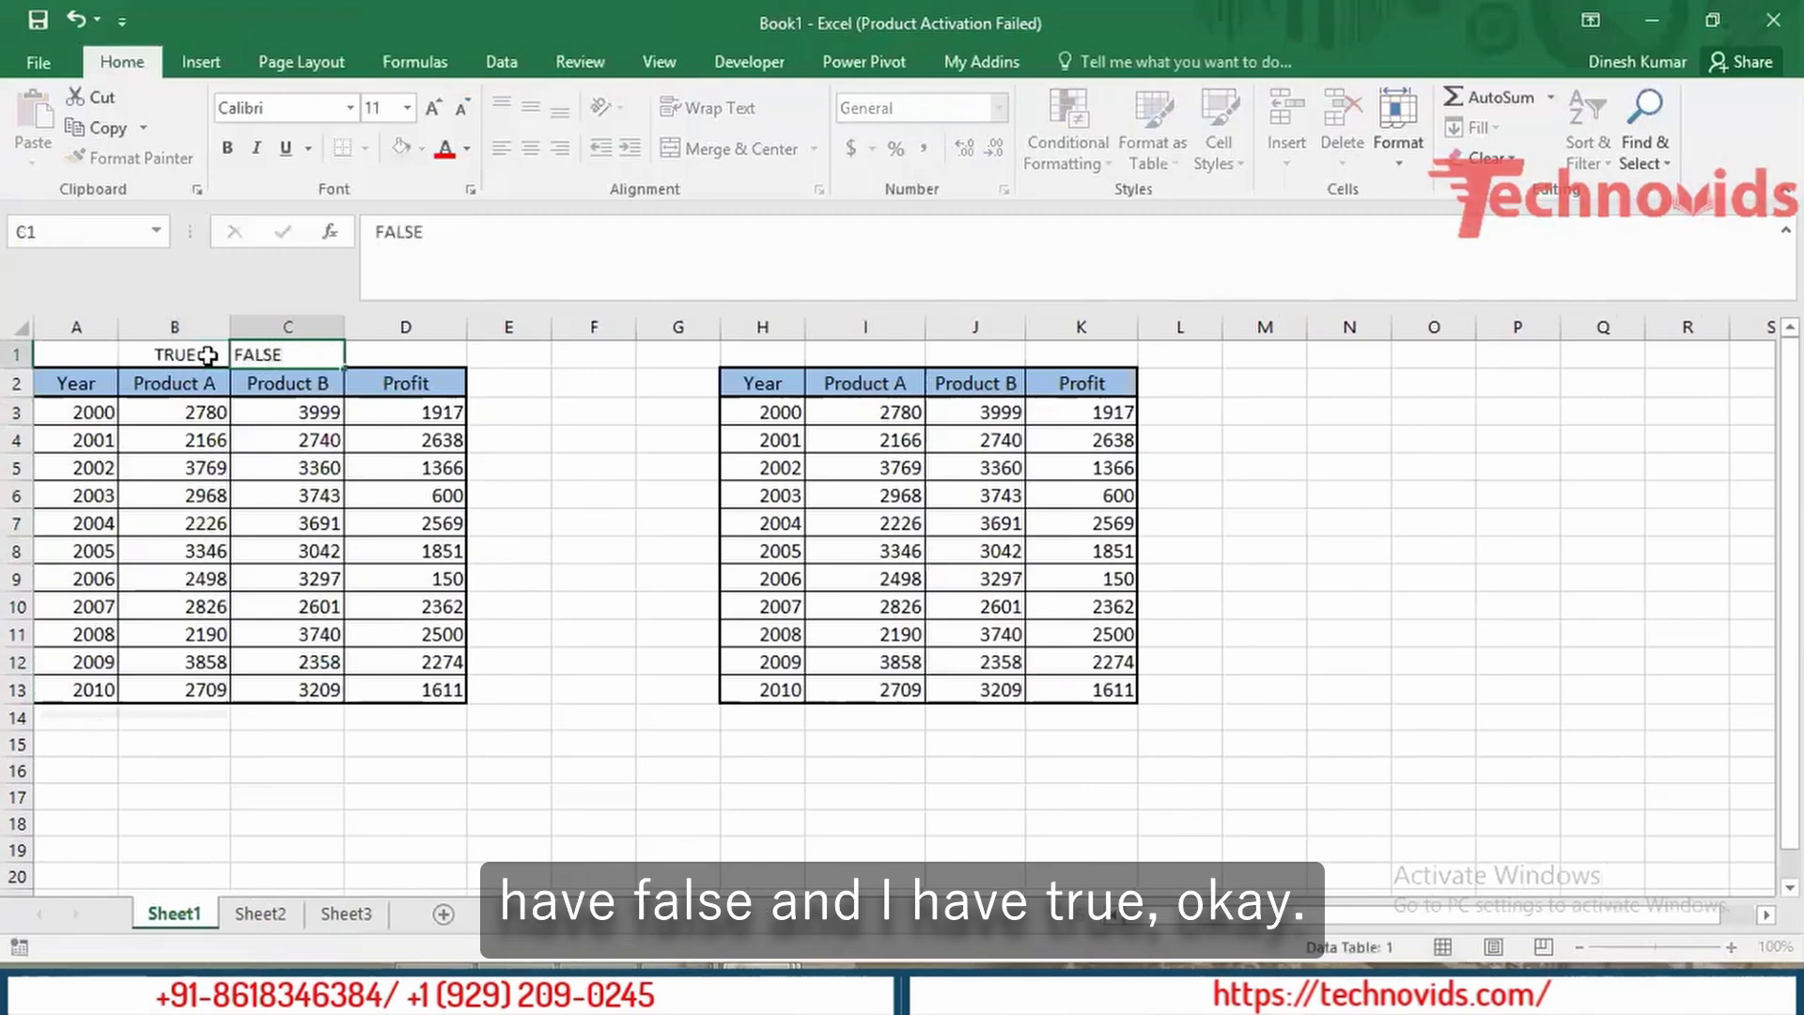
key("Tab")
type("TRUE")
key("Return")
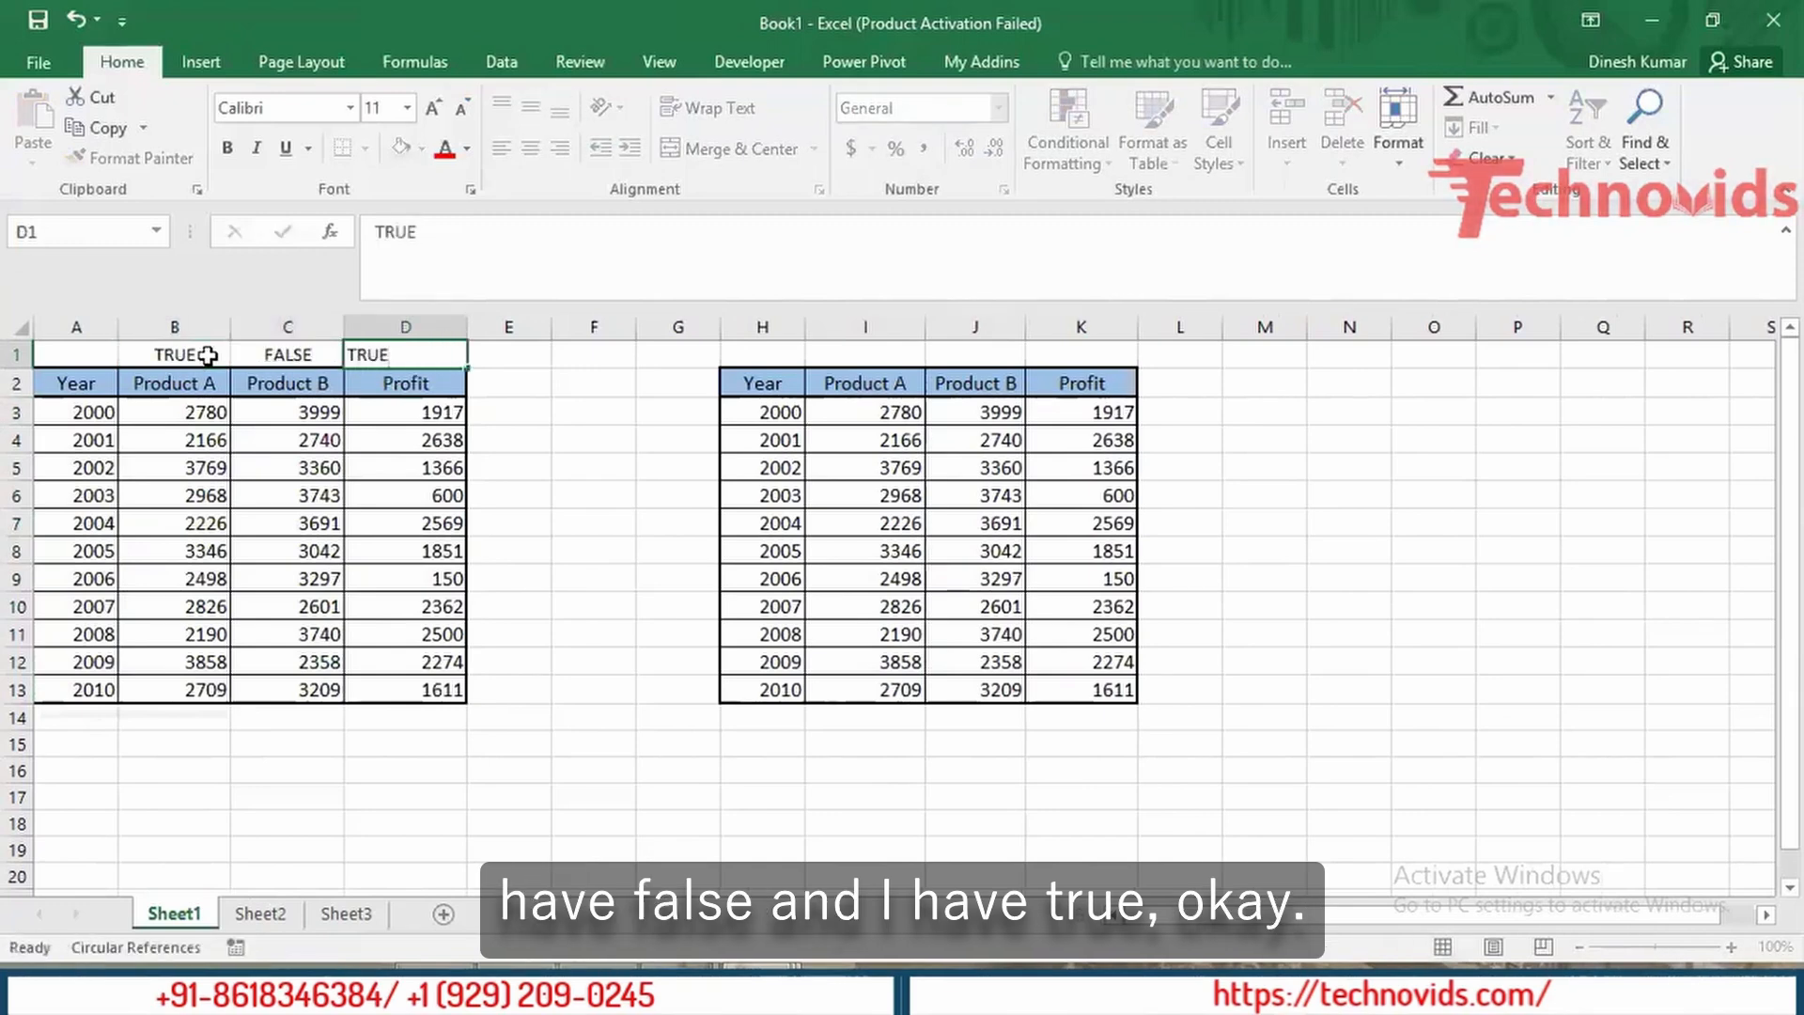
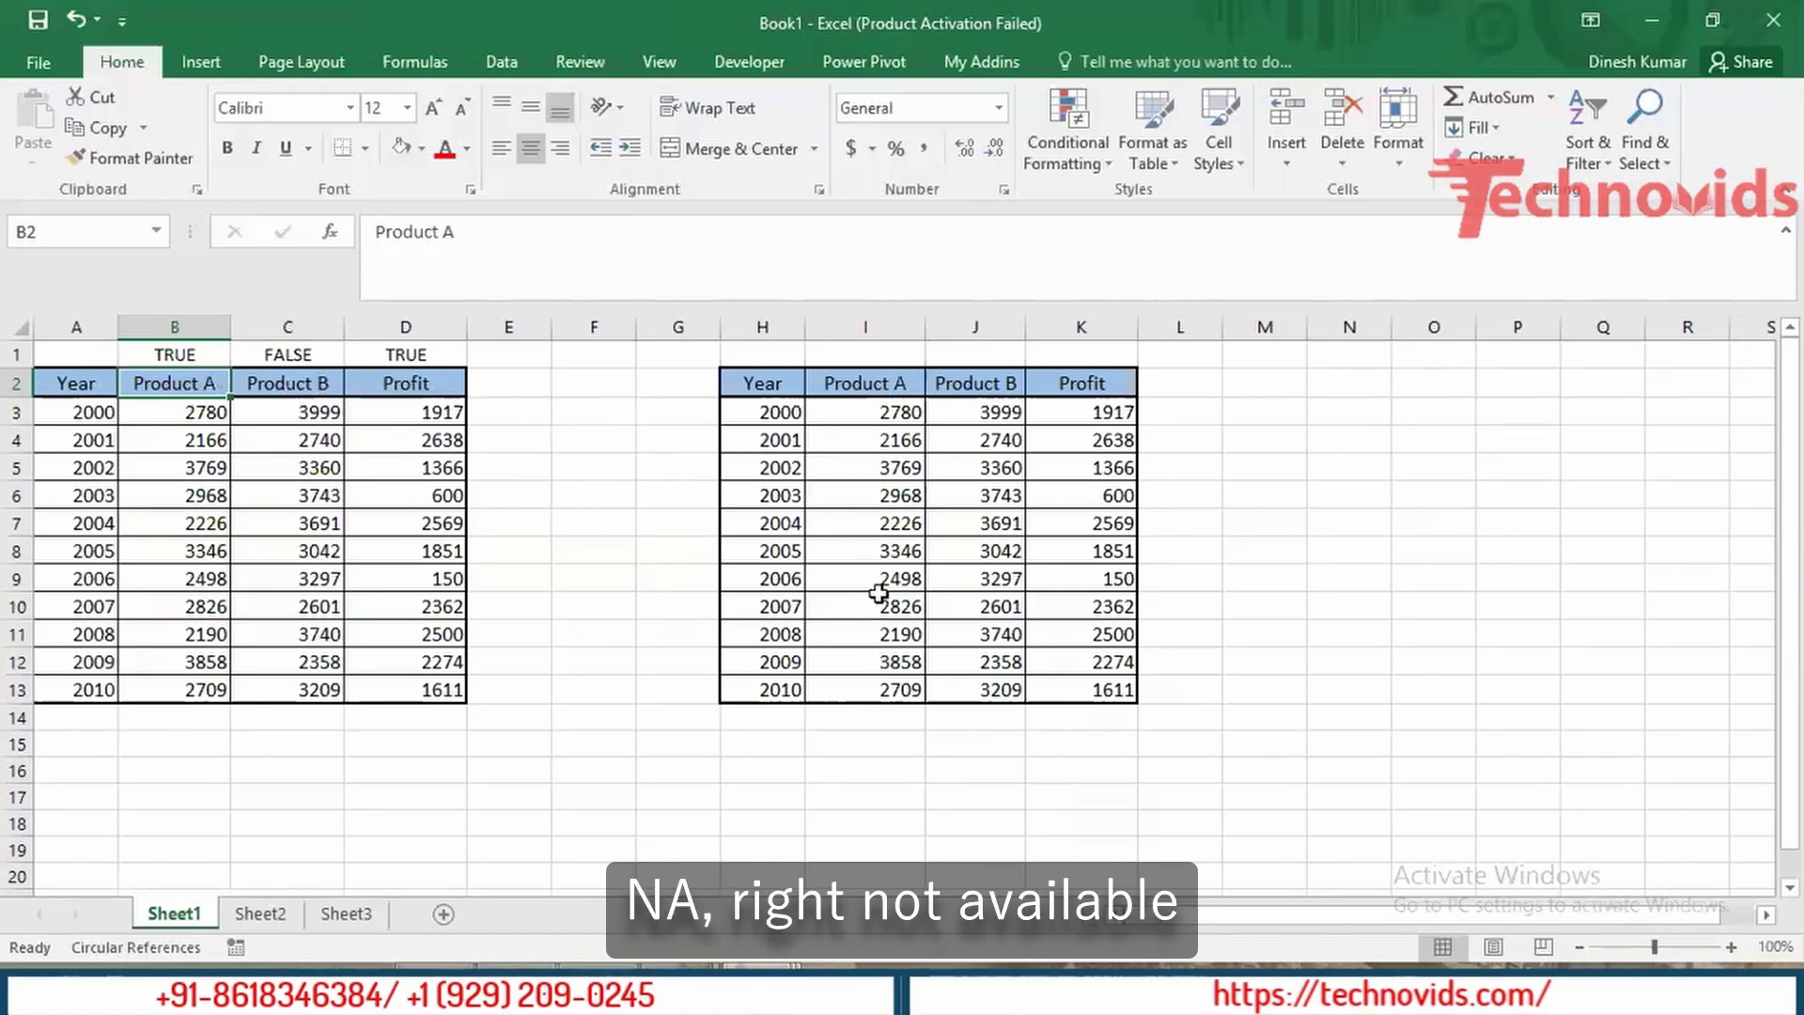
Step: Replace the first Product A value of the copied table, in I3, with the formula =IF(B1=TRUE,B3,NA())
left_click(831, 404)
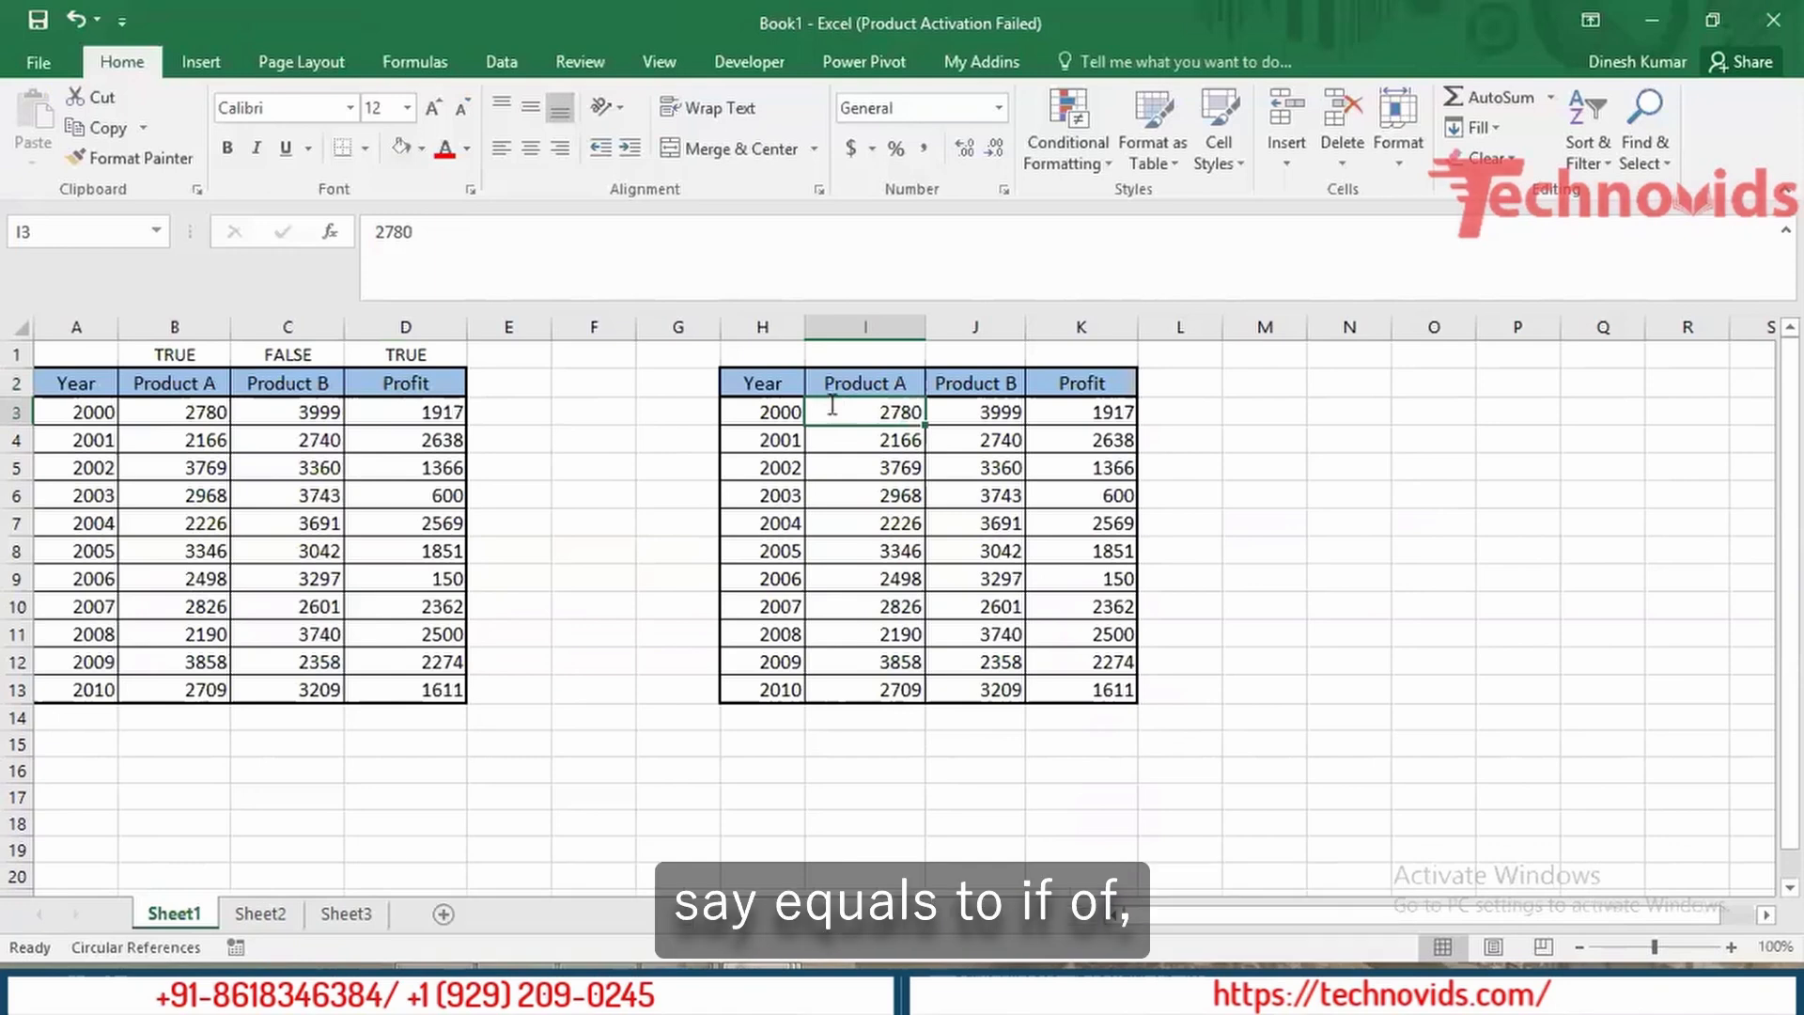
type("=if")
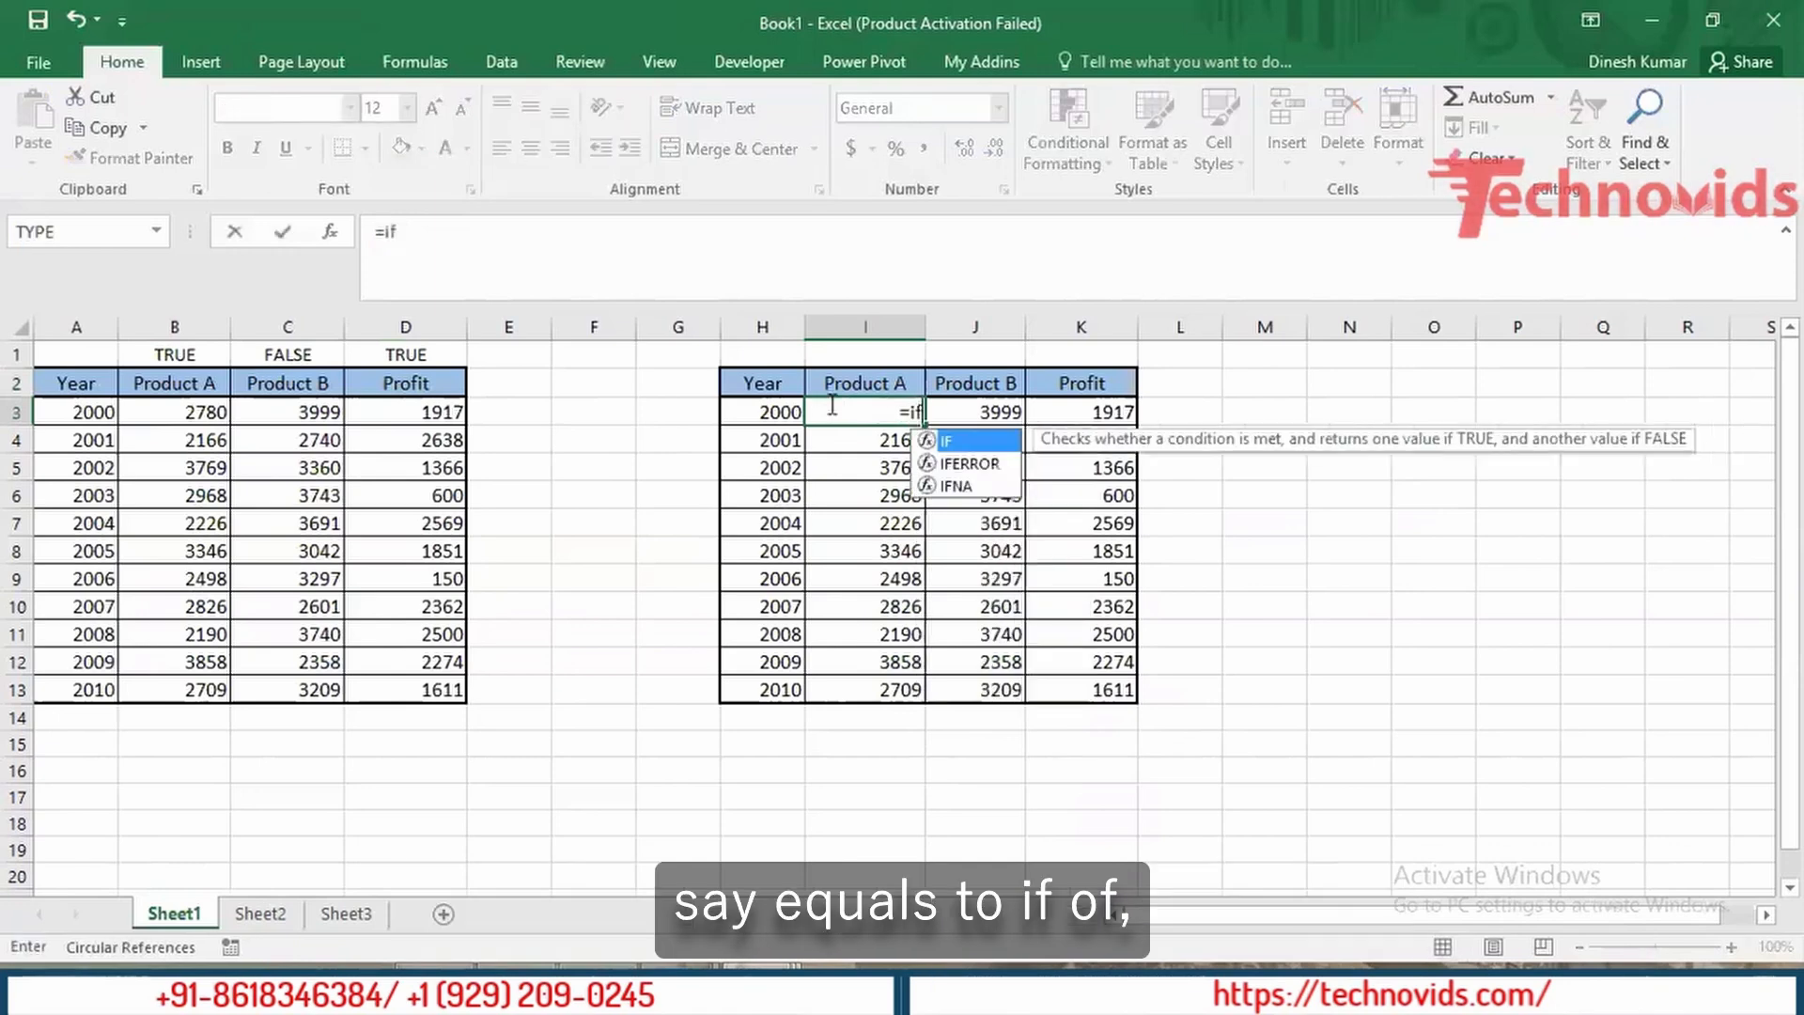
key("Tab")
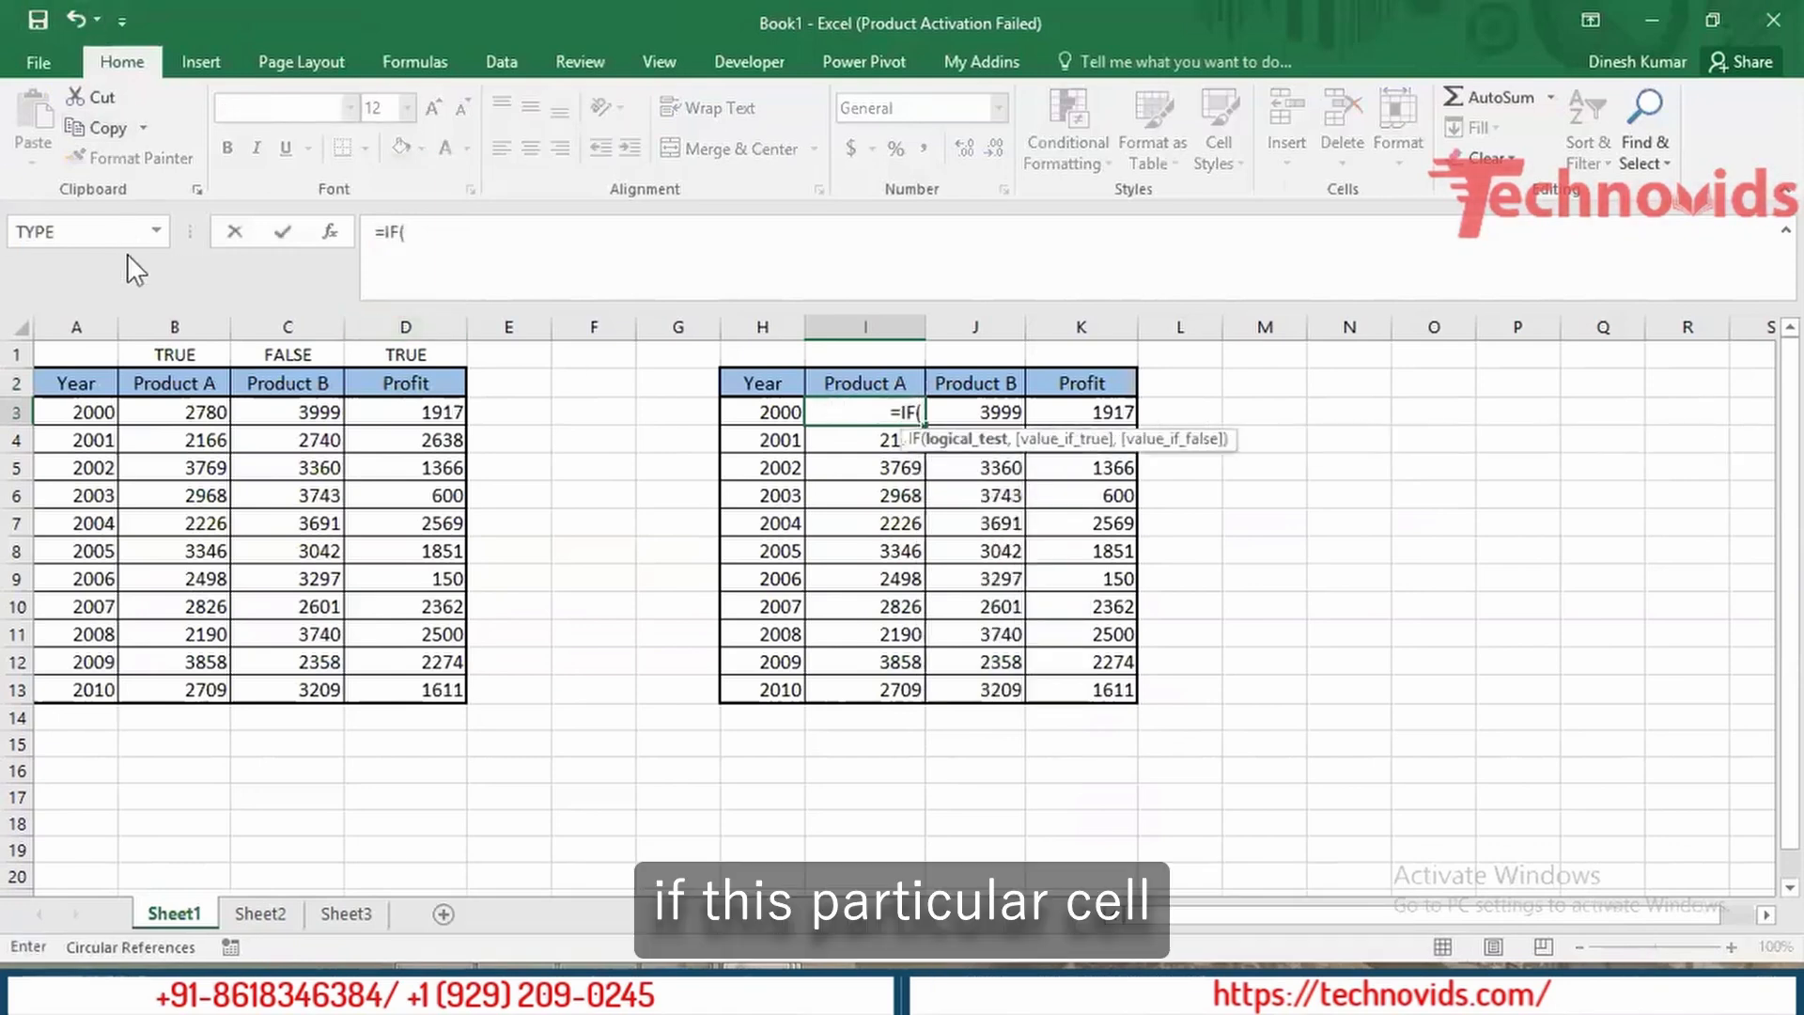
left_click(202, 352)
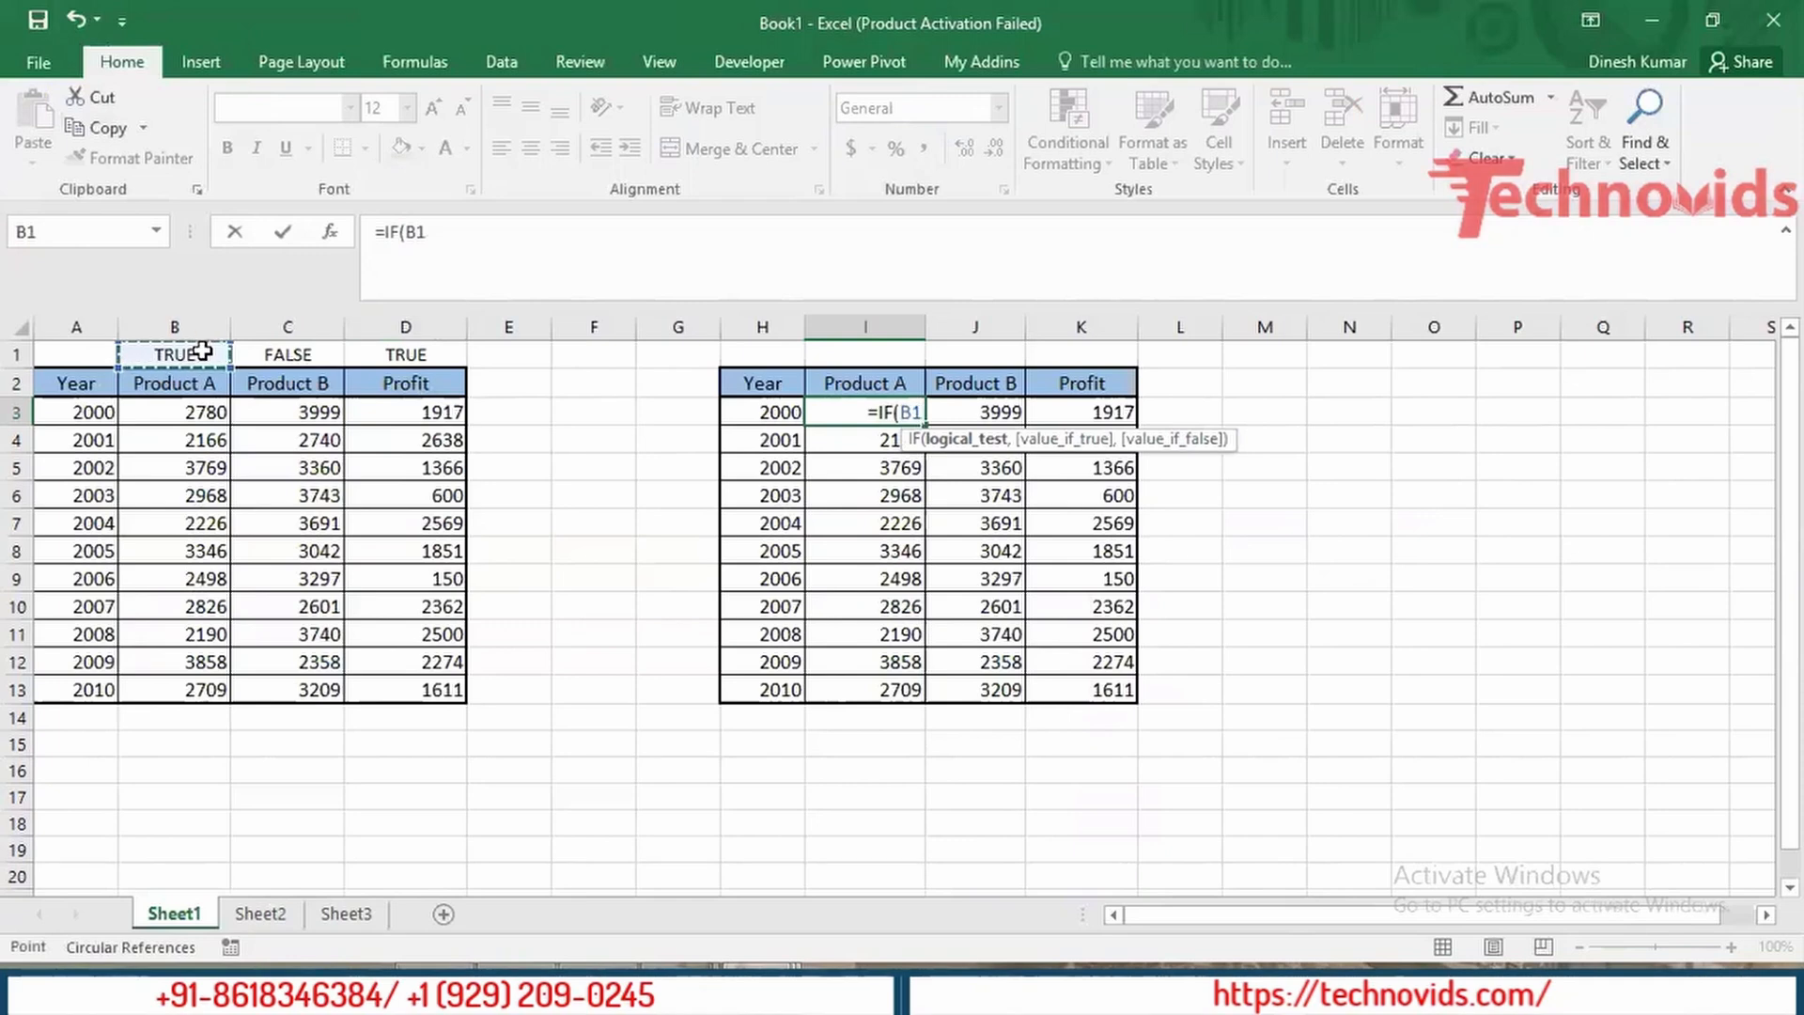
type("=")
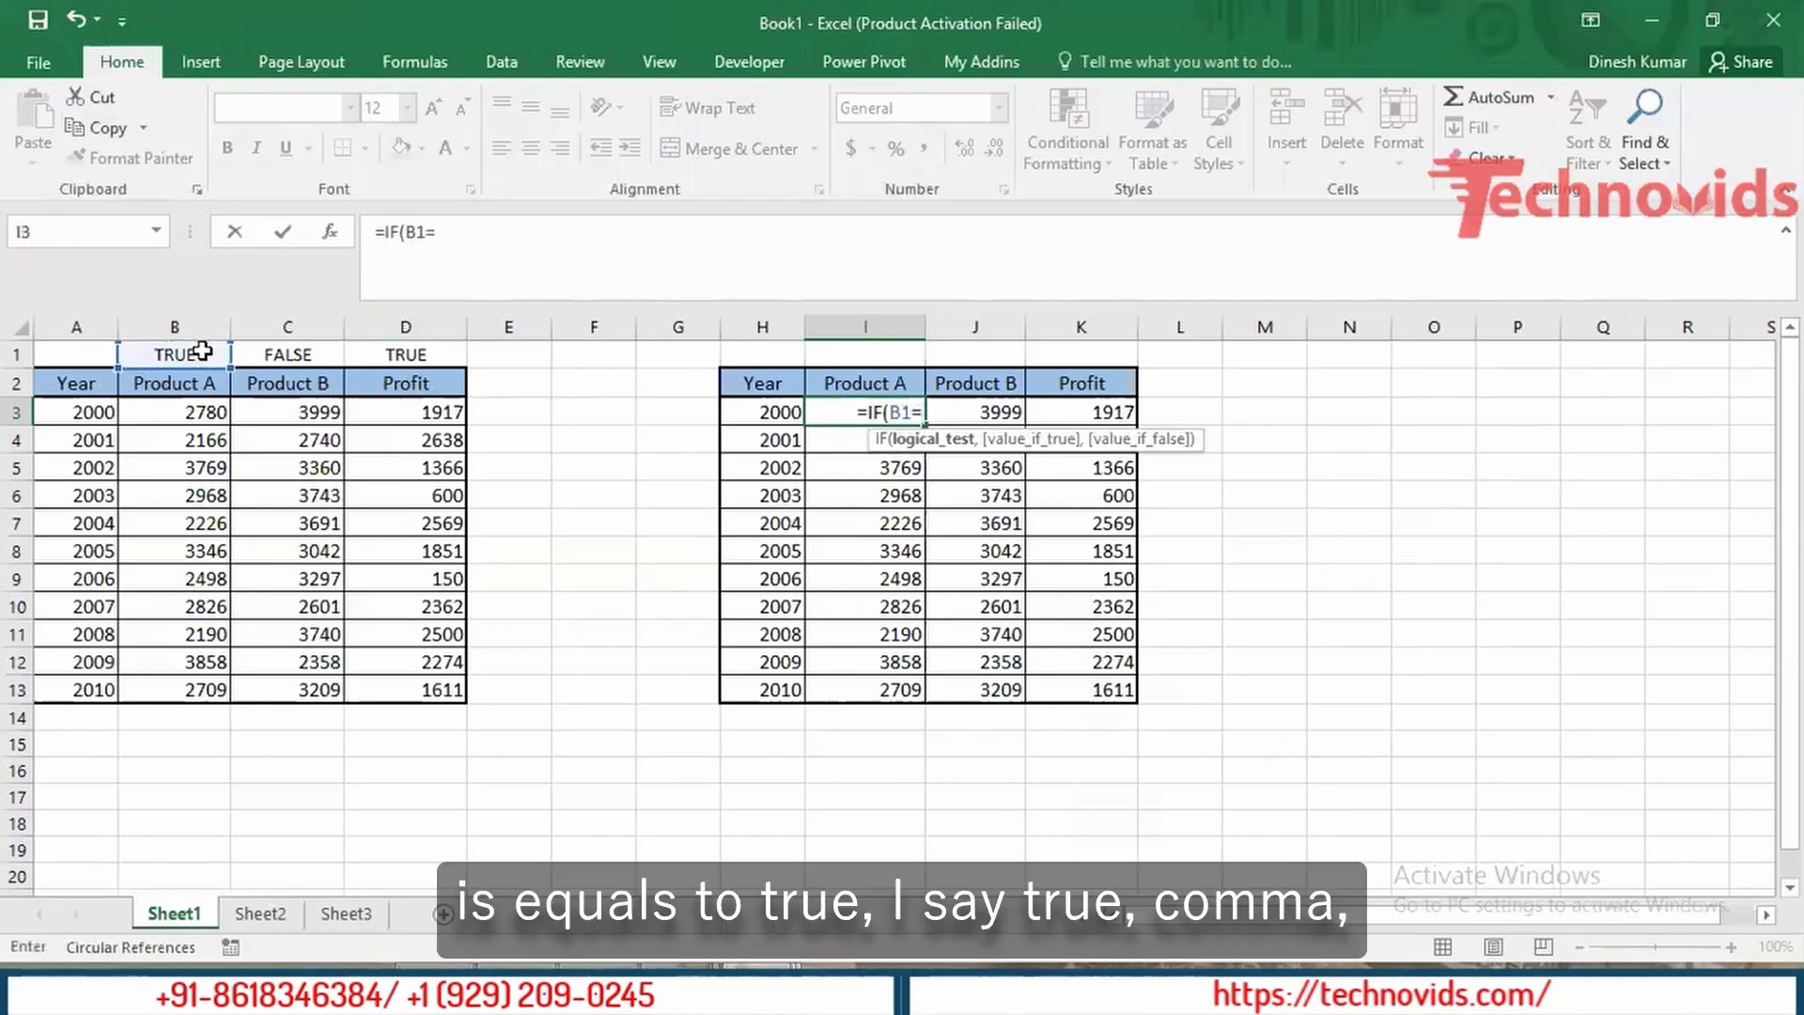
type("true")
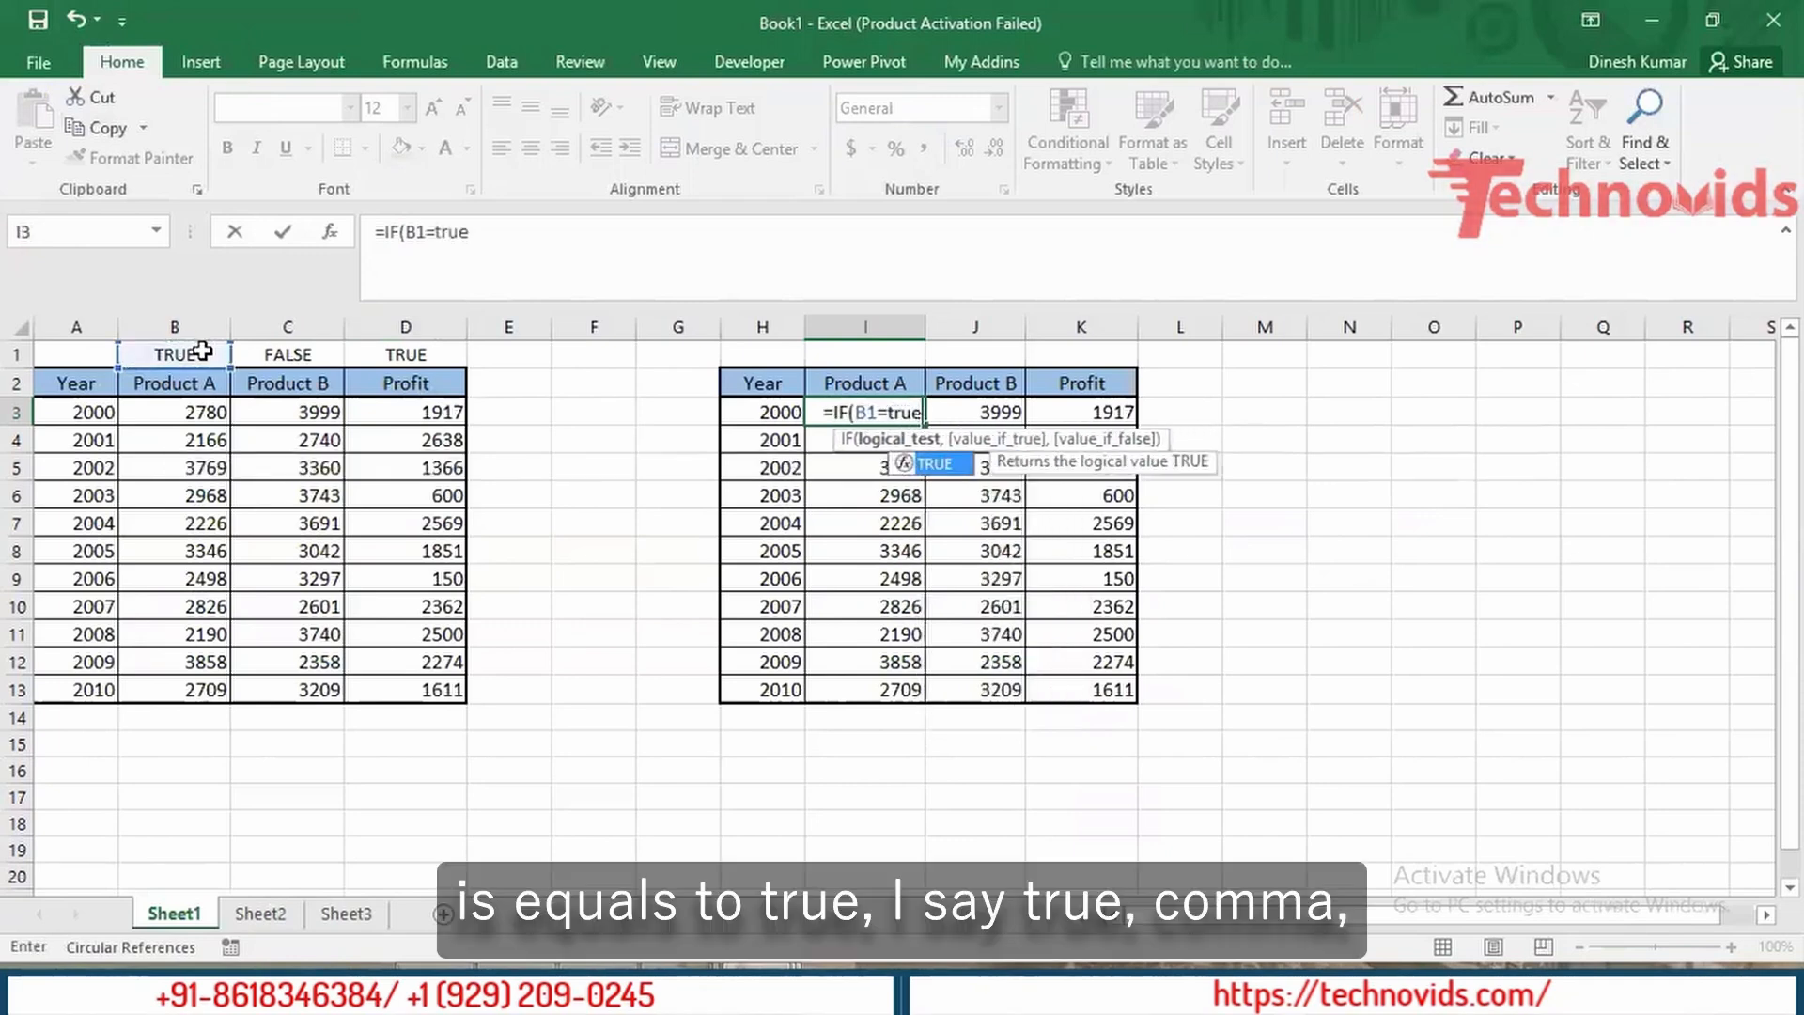
key("Tab")
type(",")
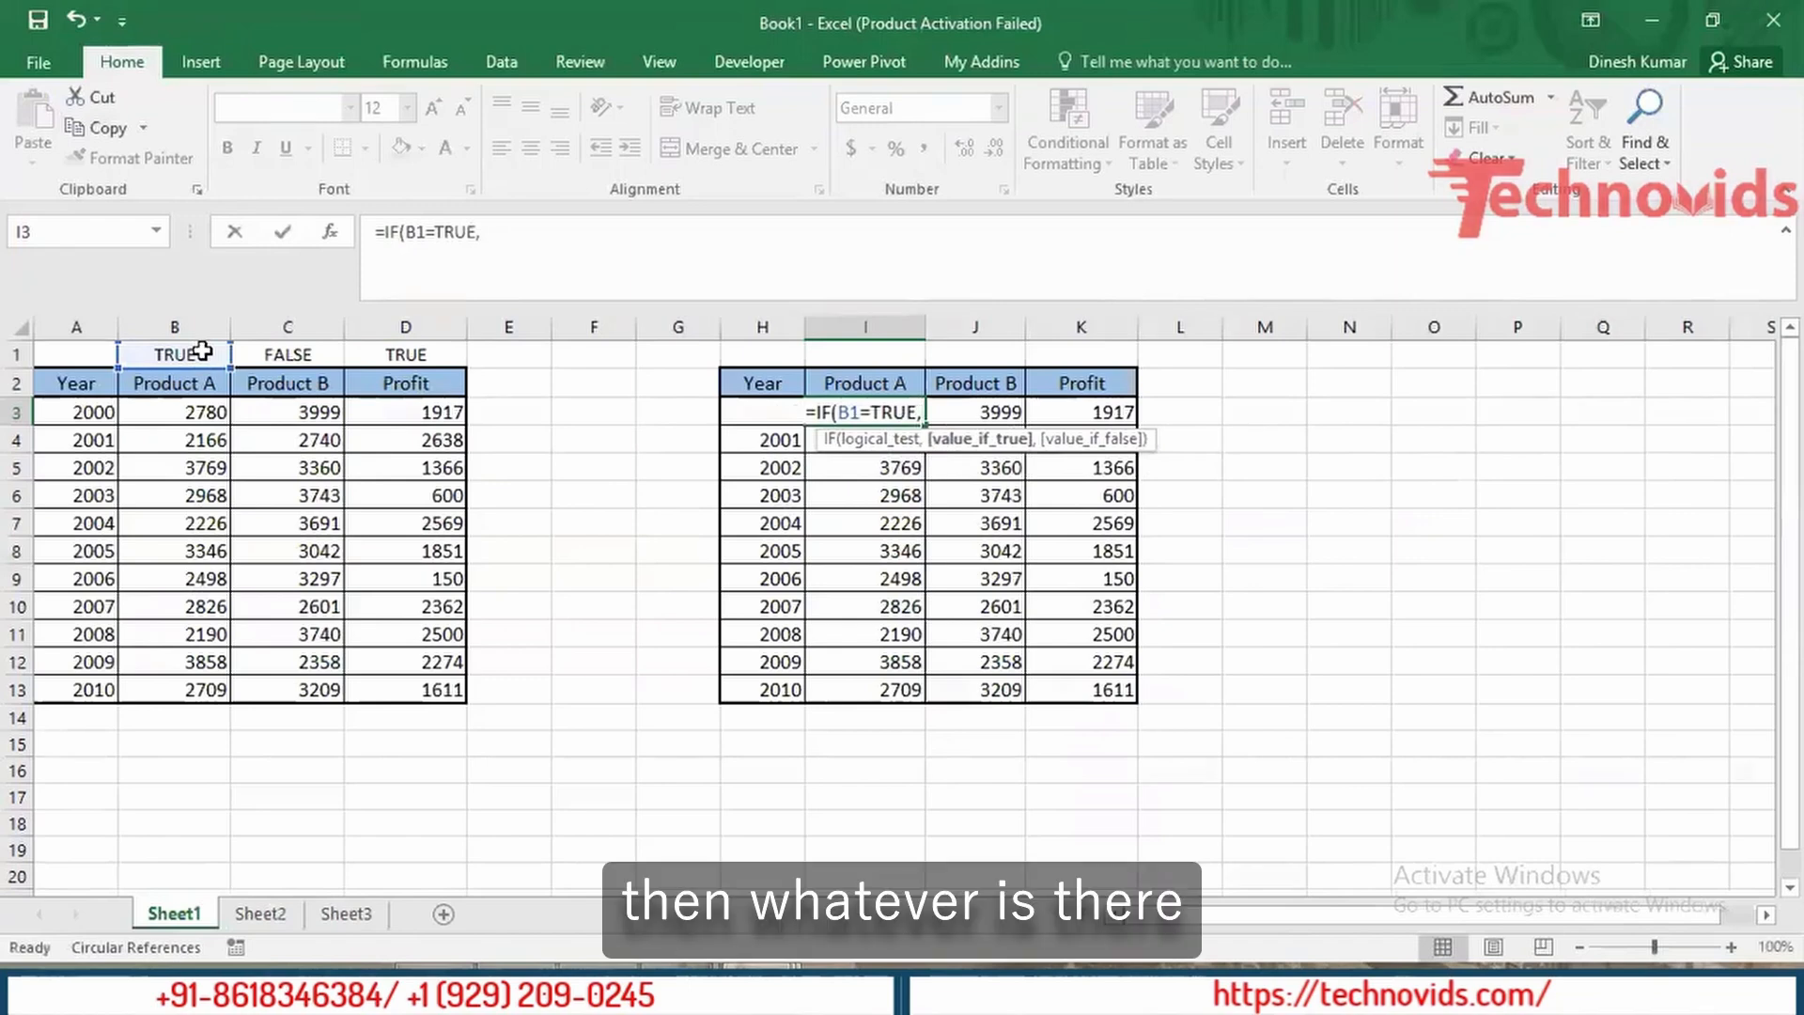
left_click(184, 415)
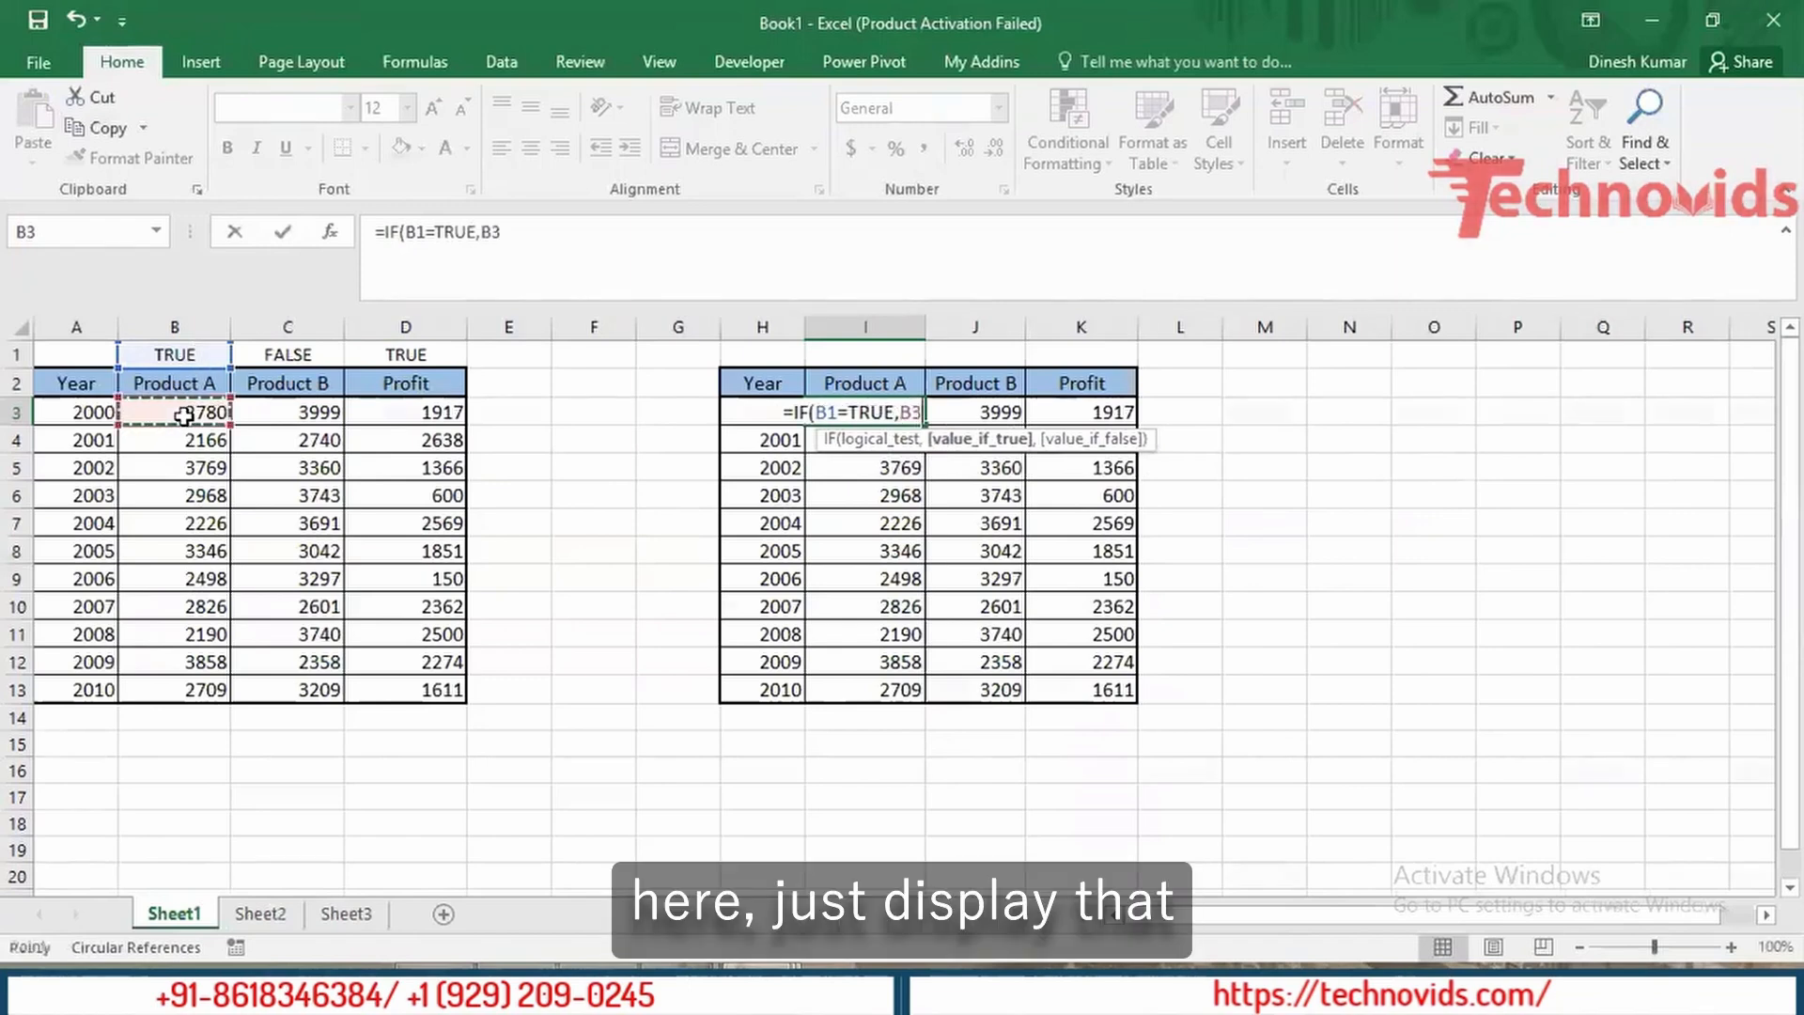
type(",")
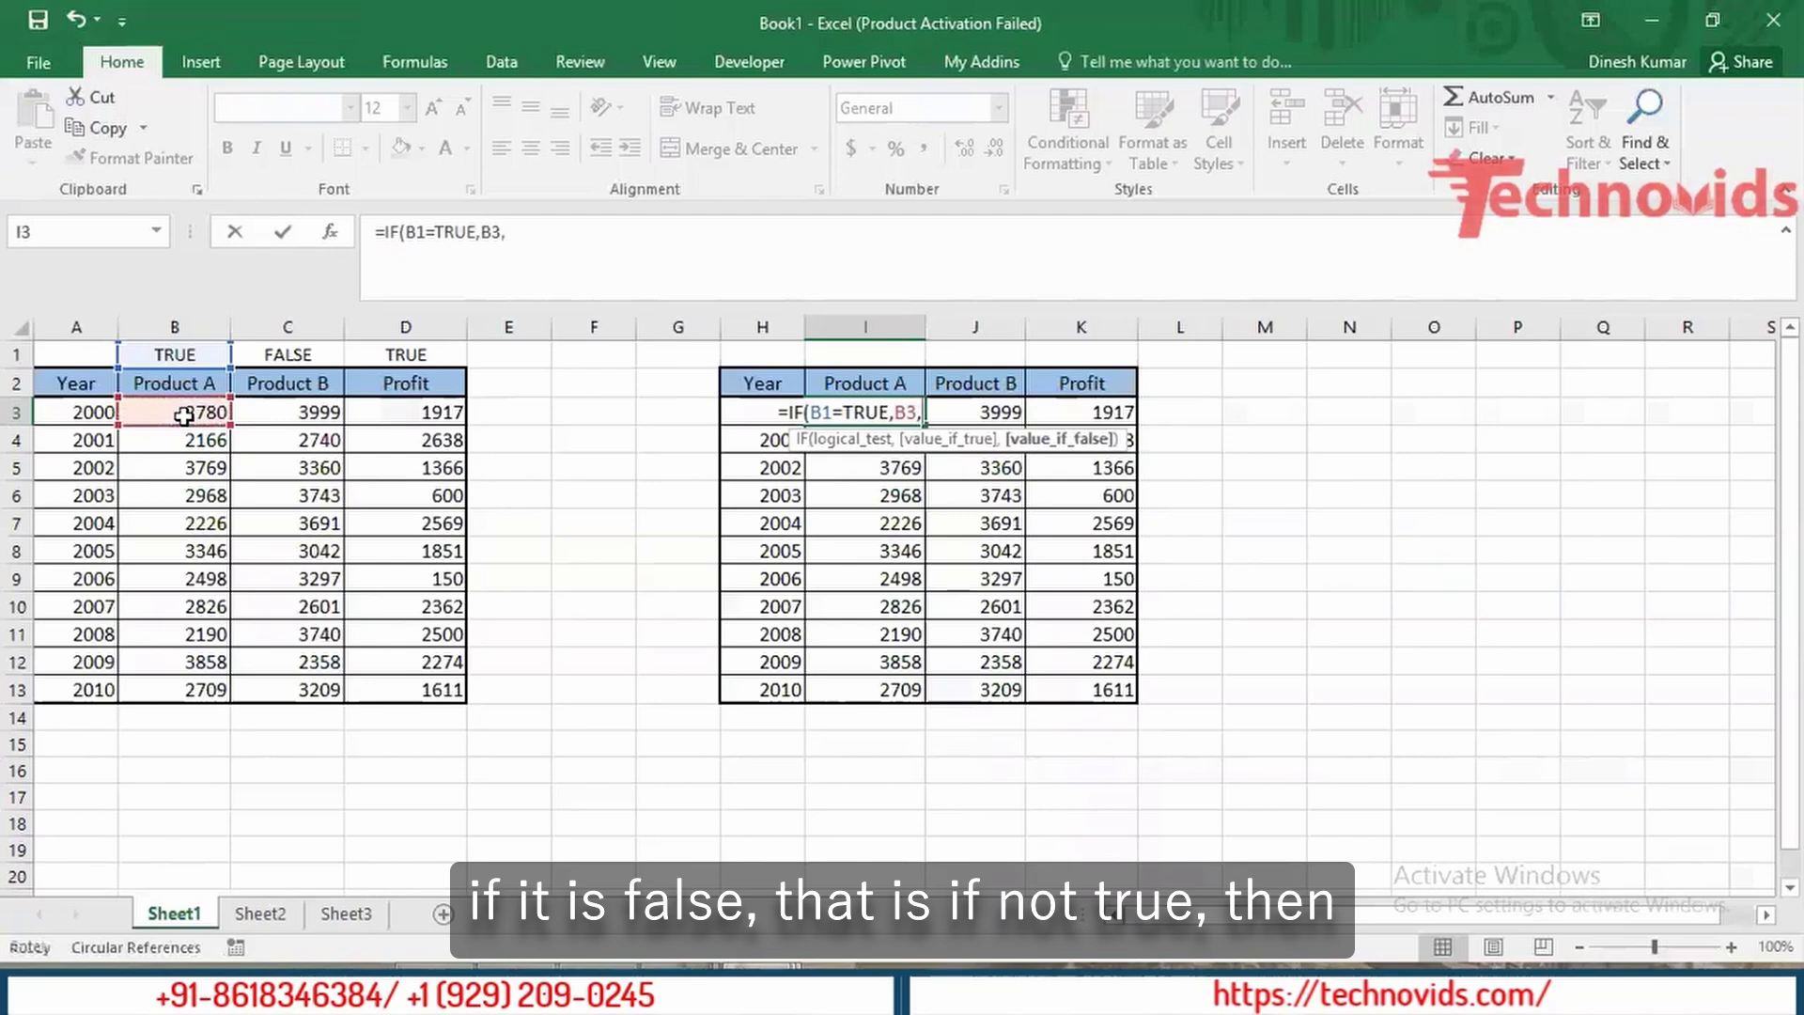
type("NA(")
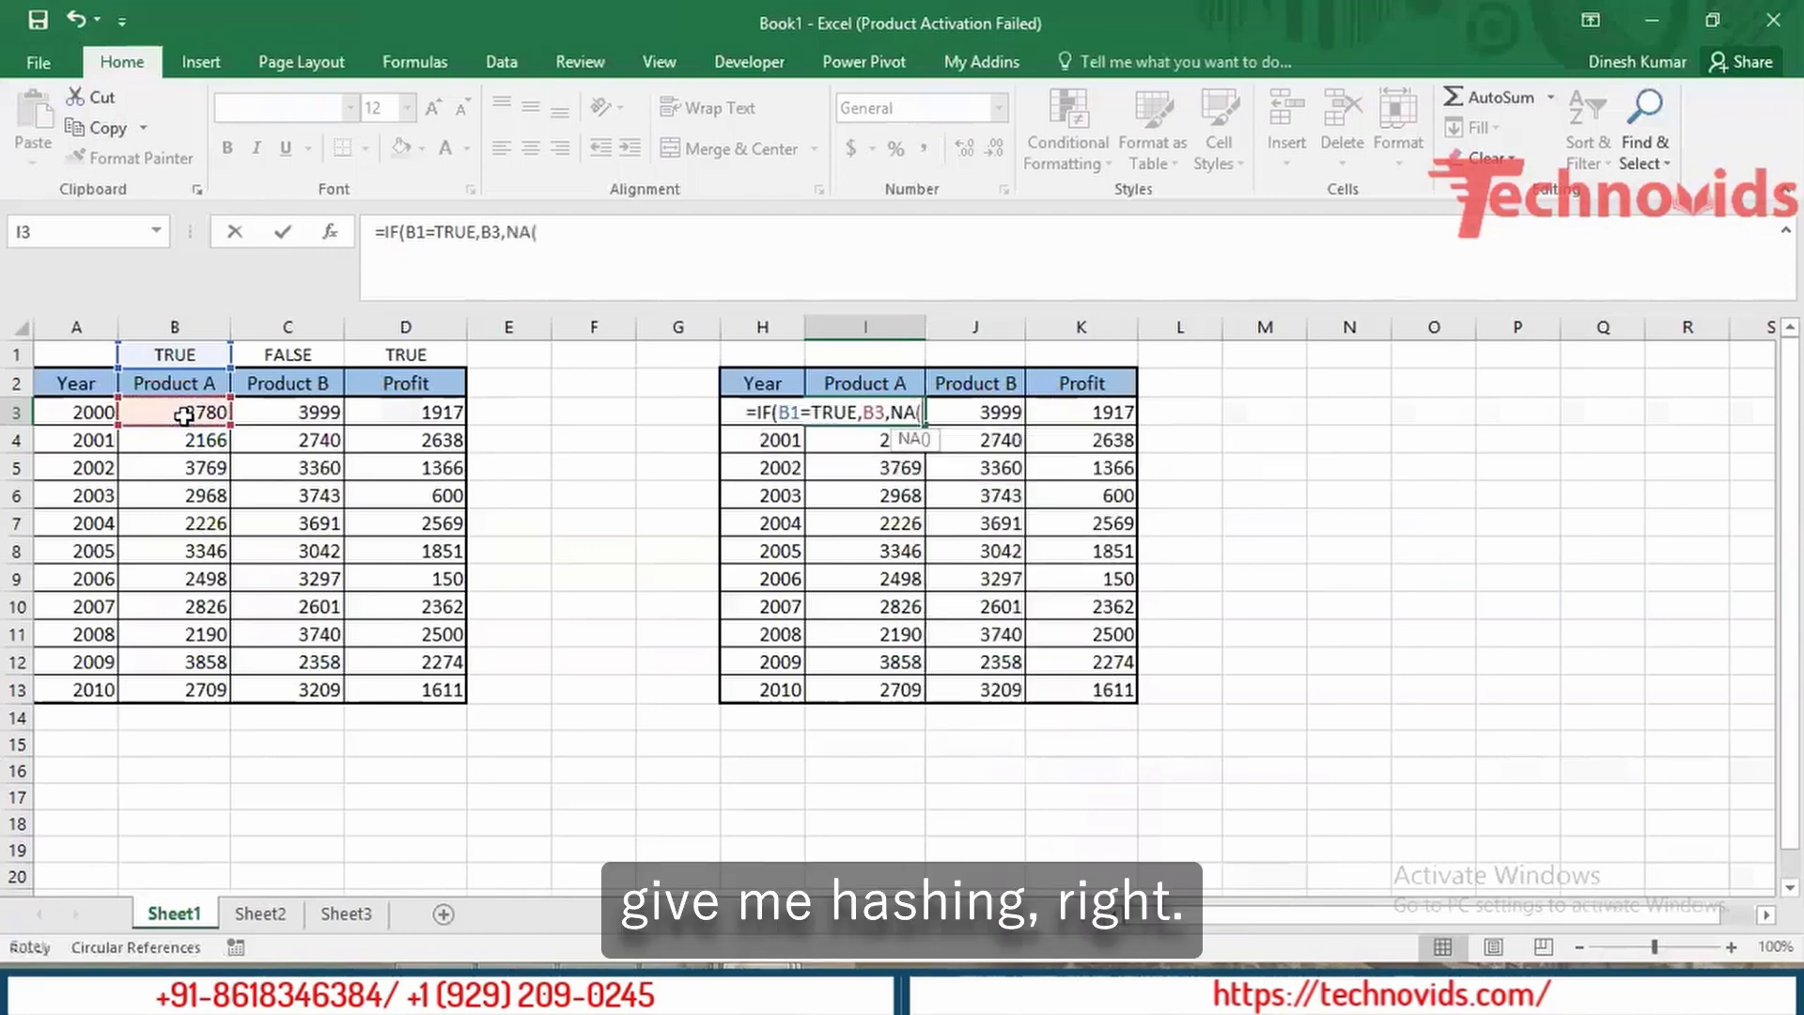
type("))")
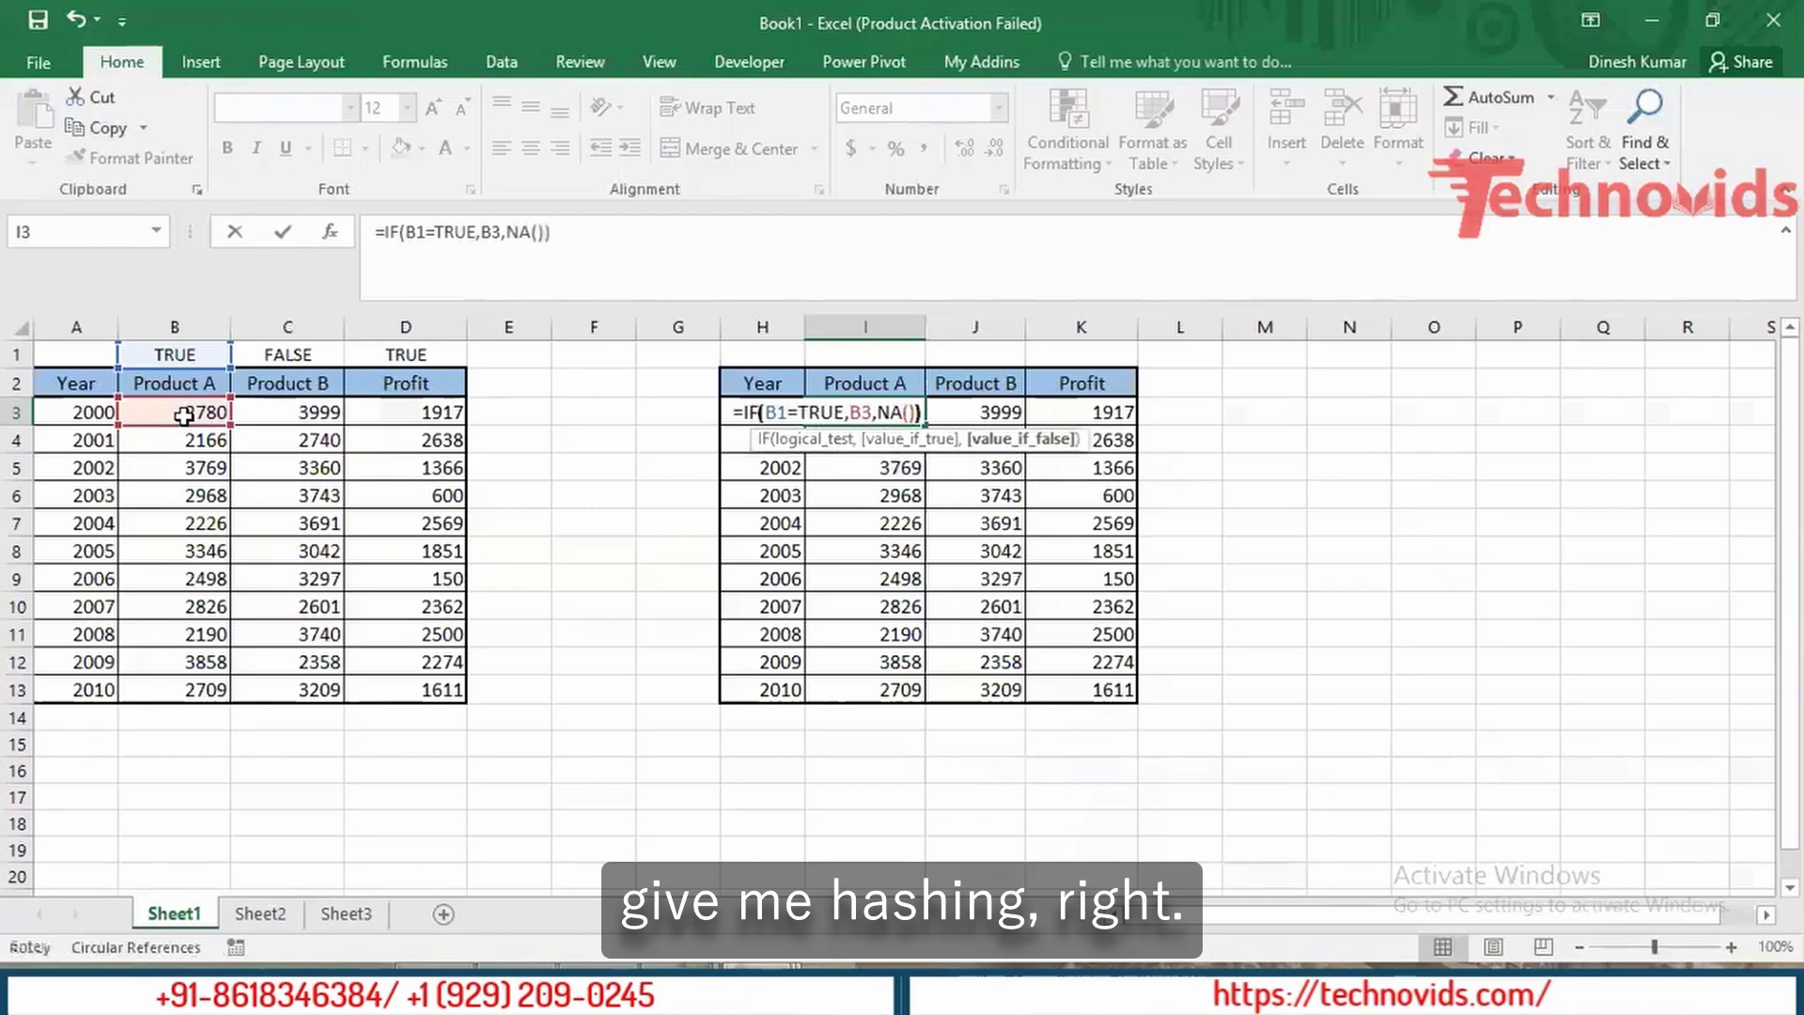
key("Return")
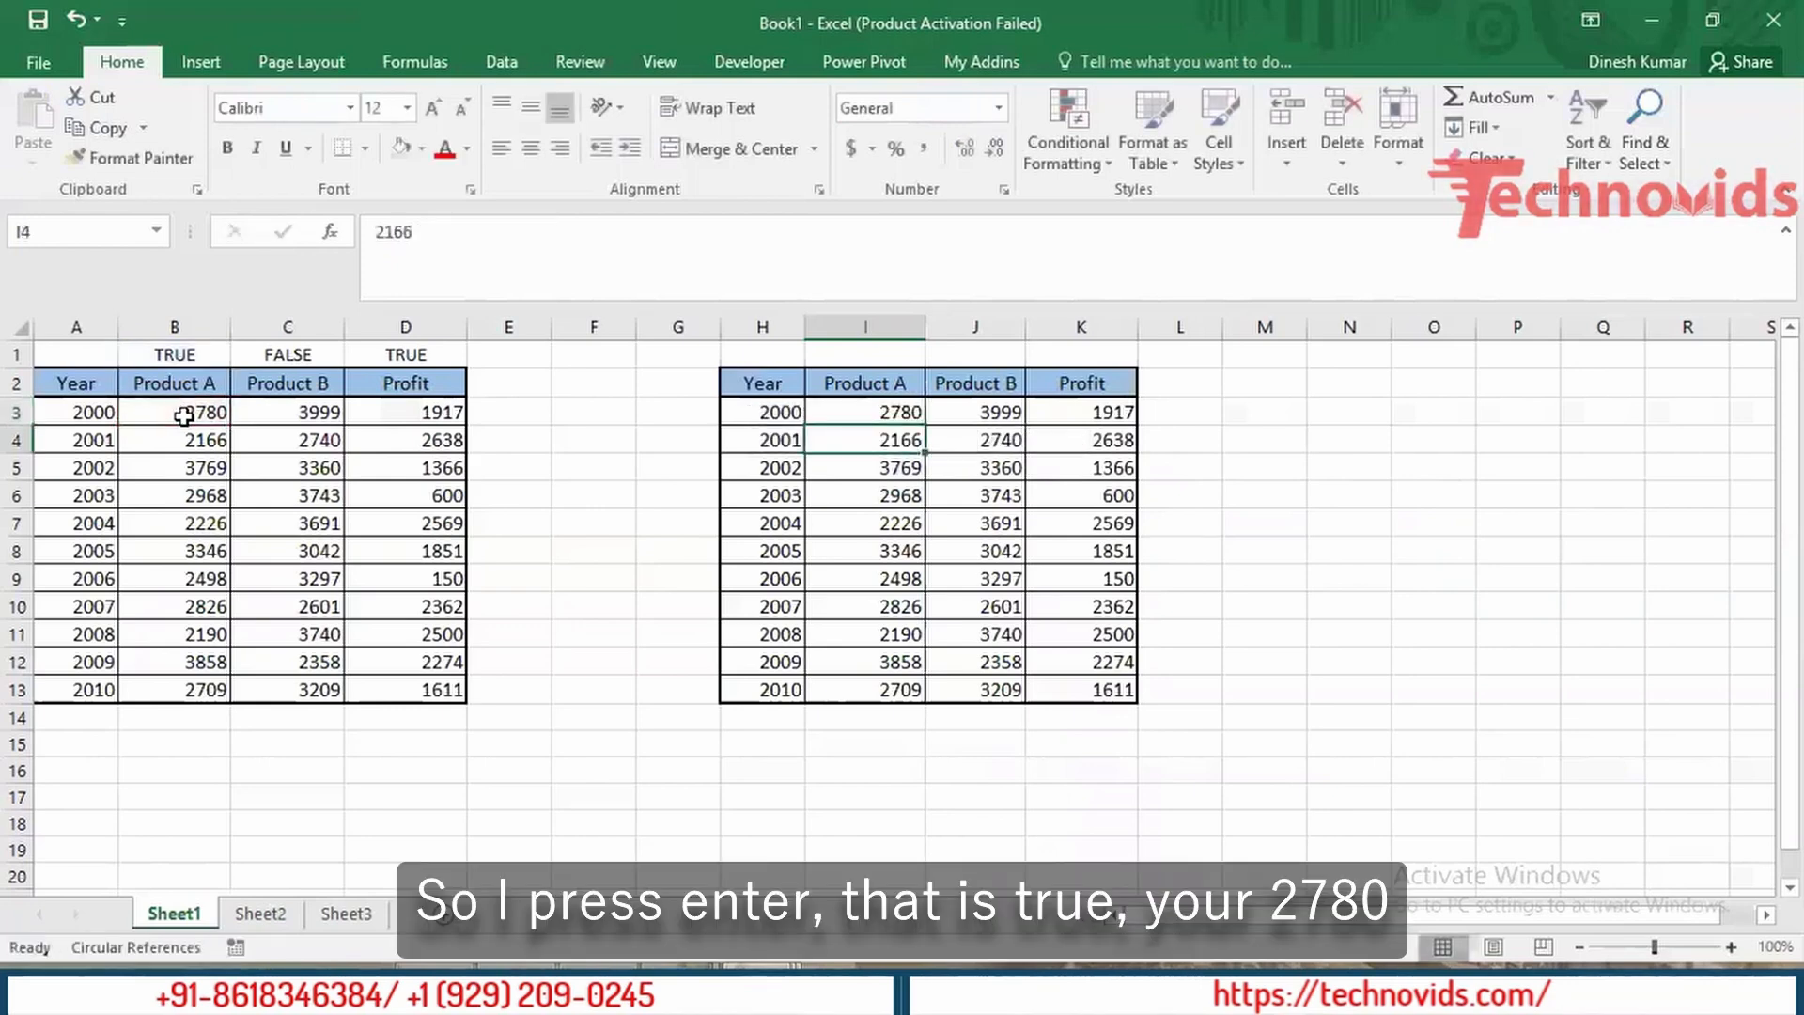
key("Up")
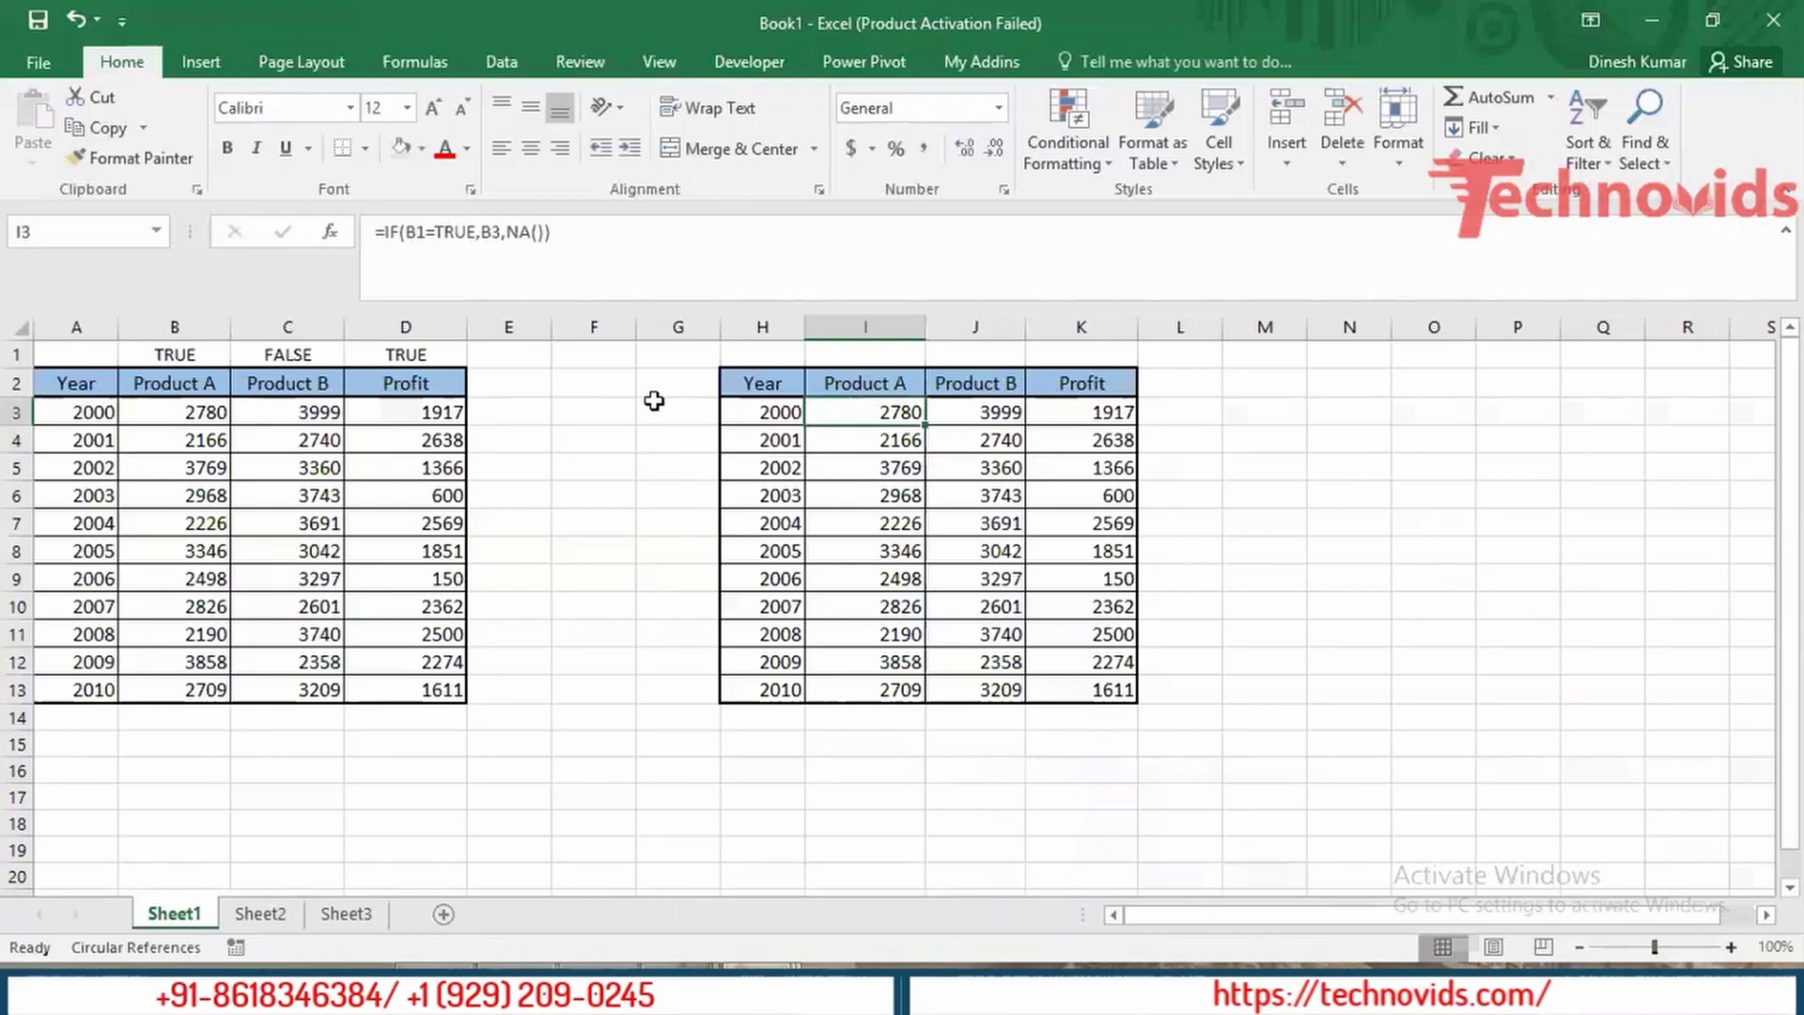
Step: Make the B1 reference in the I3 formula absolute, giving =IF($B$1=TRUE,B3,NA())
double_click(860, 411)
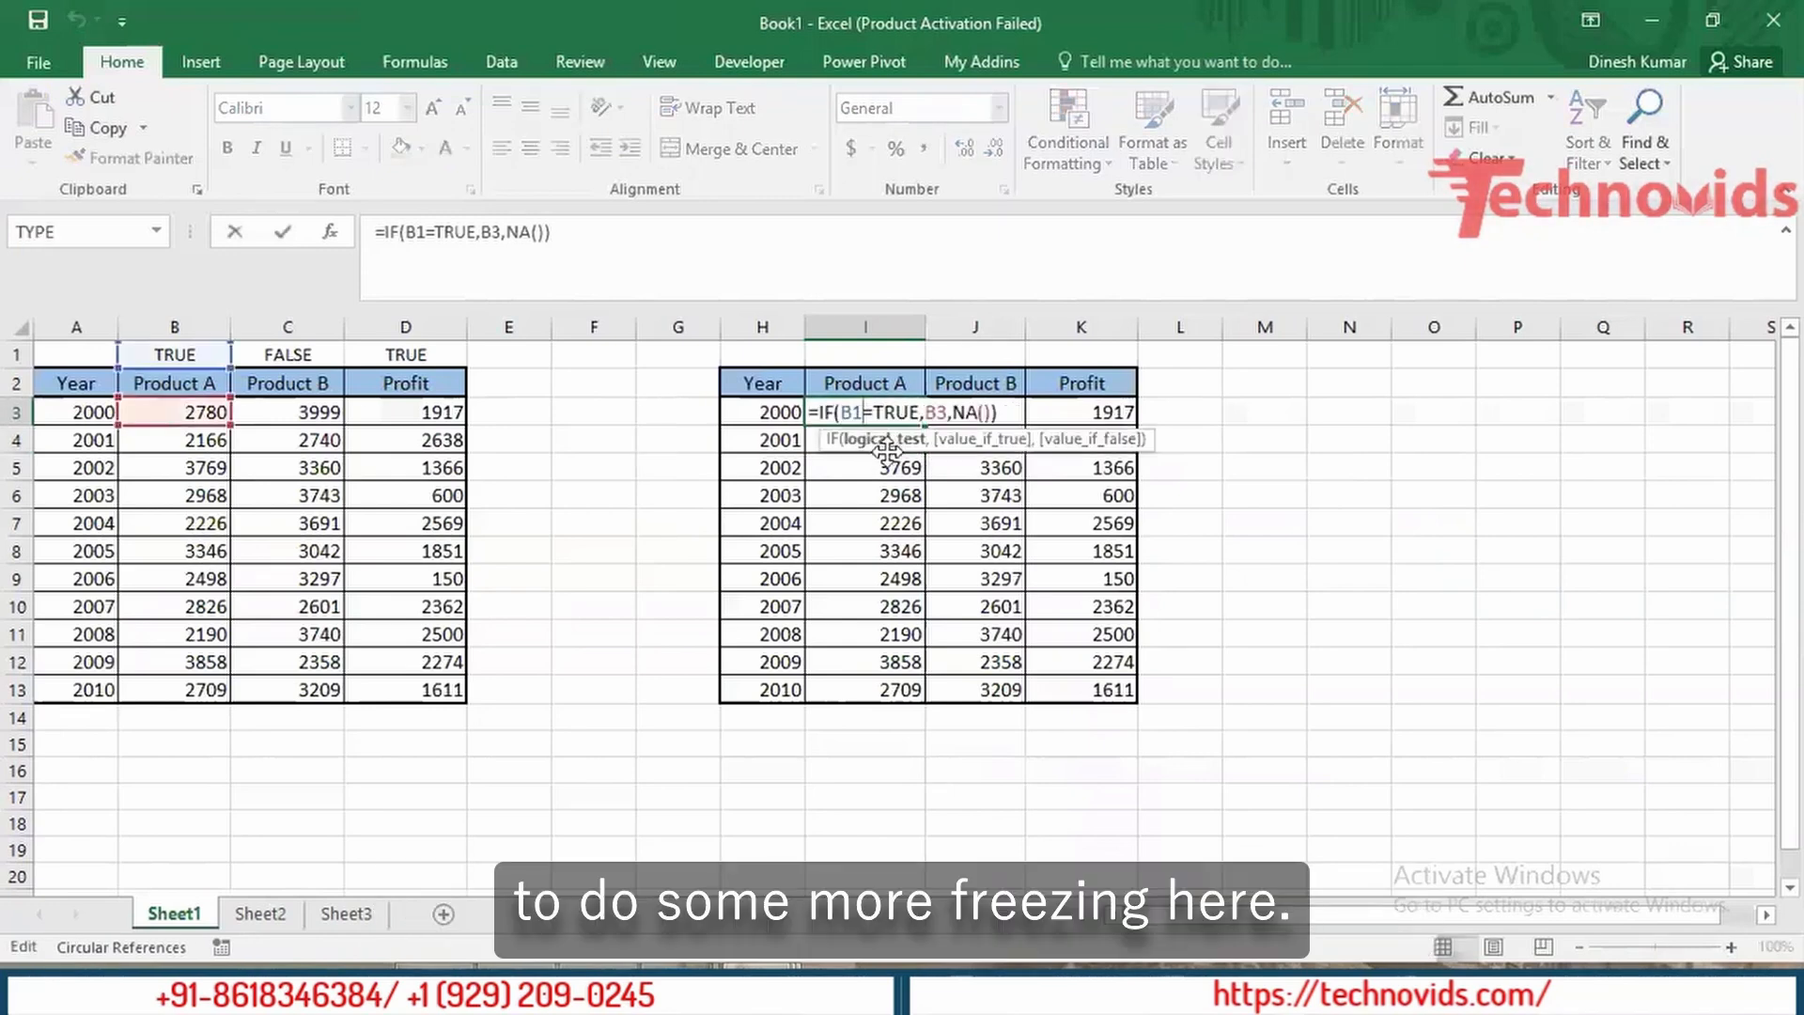
key("shift+Left")
key("shift+Left")
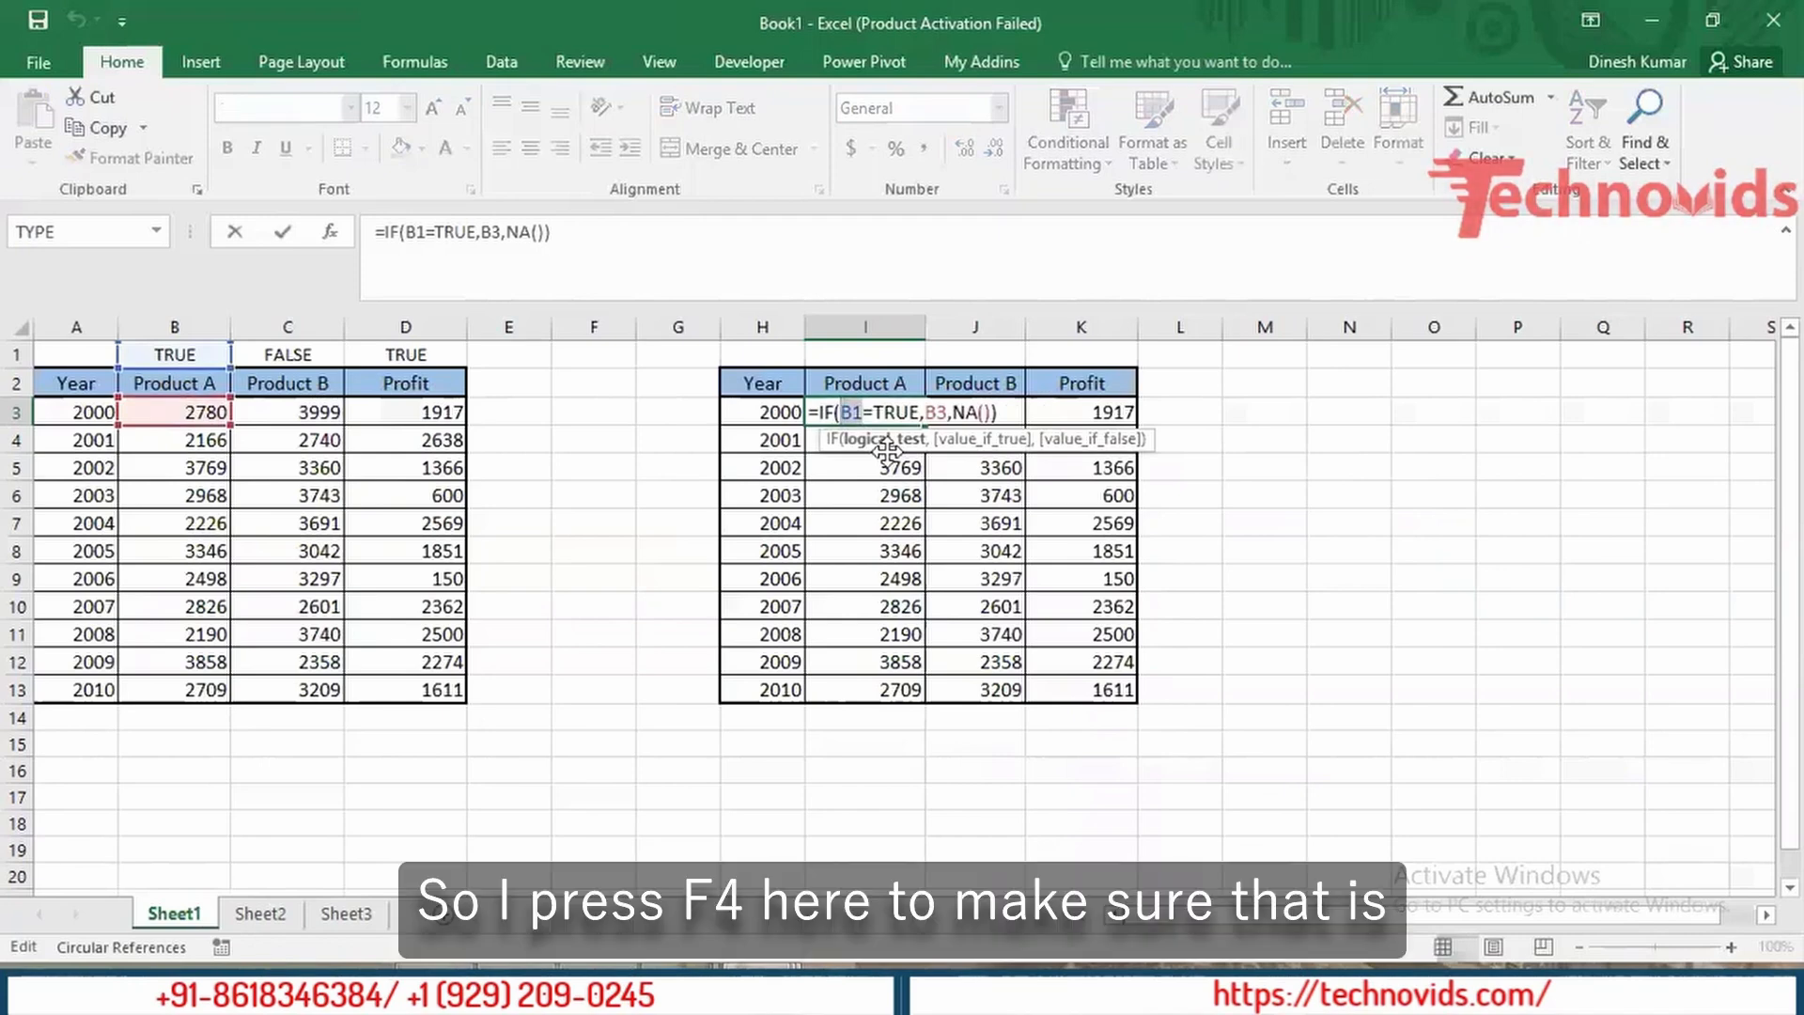
key("F4")
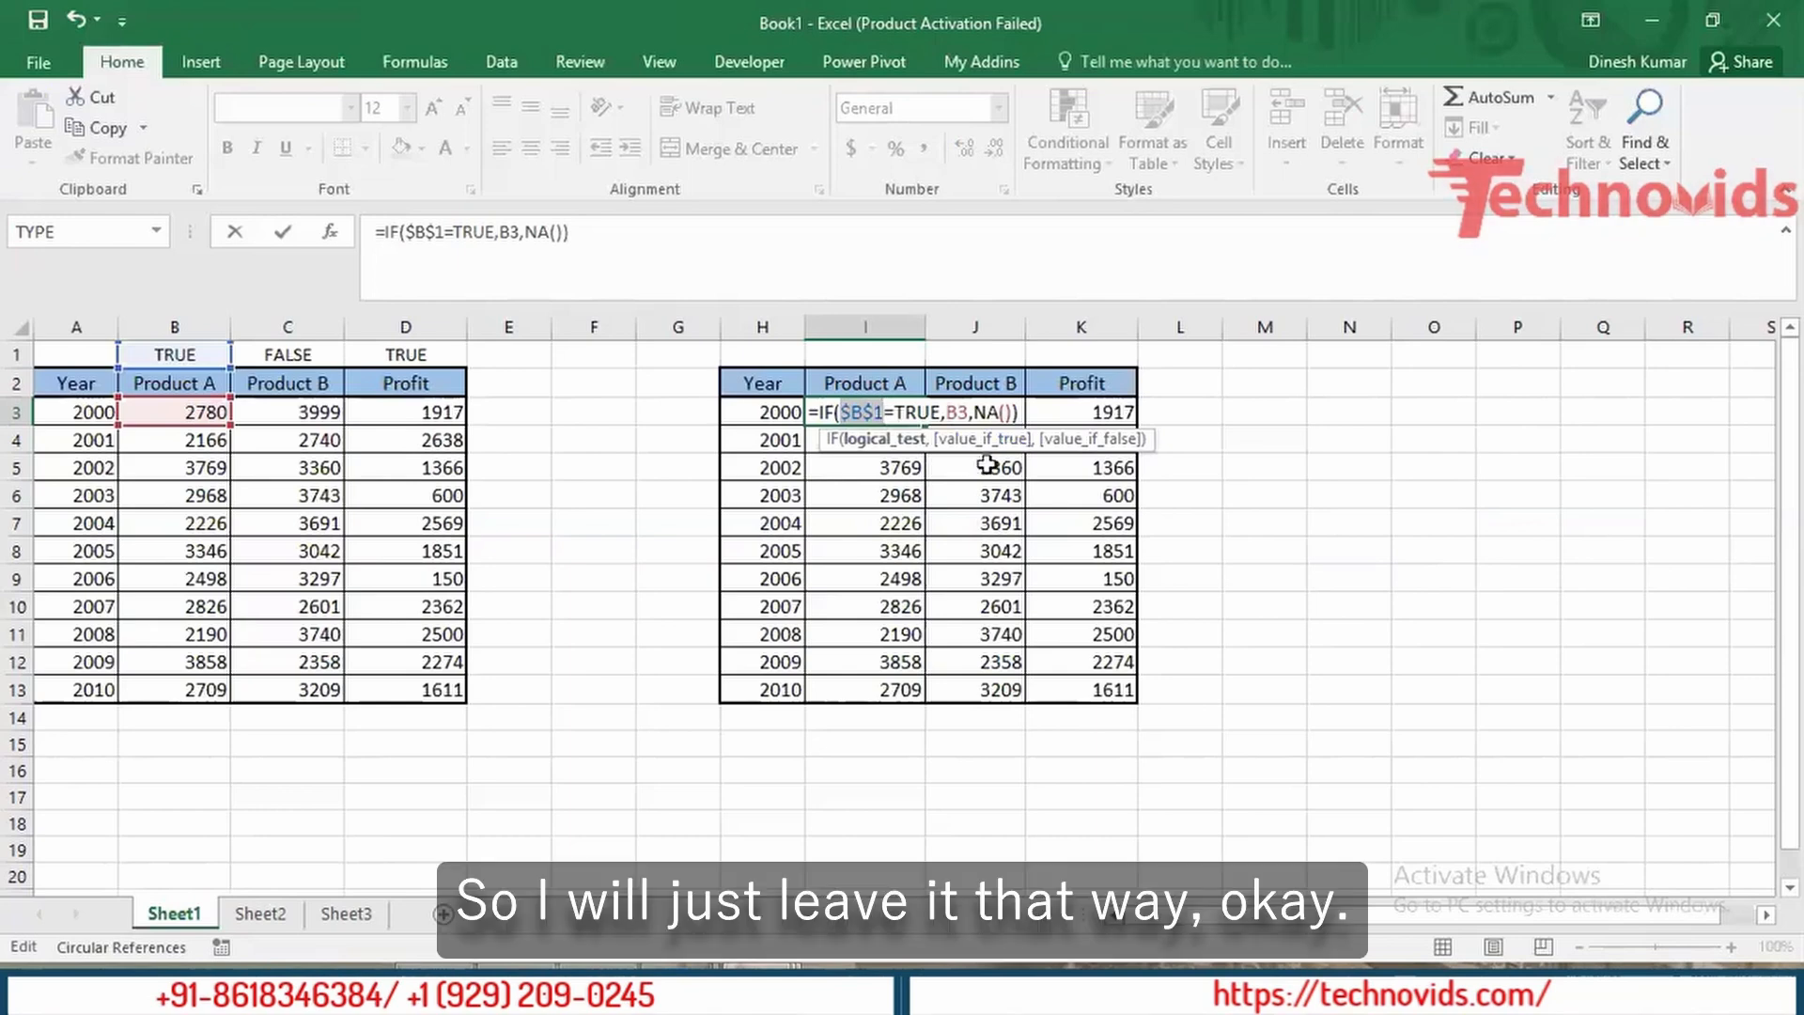
key("Return")
key("Up")
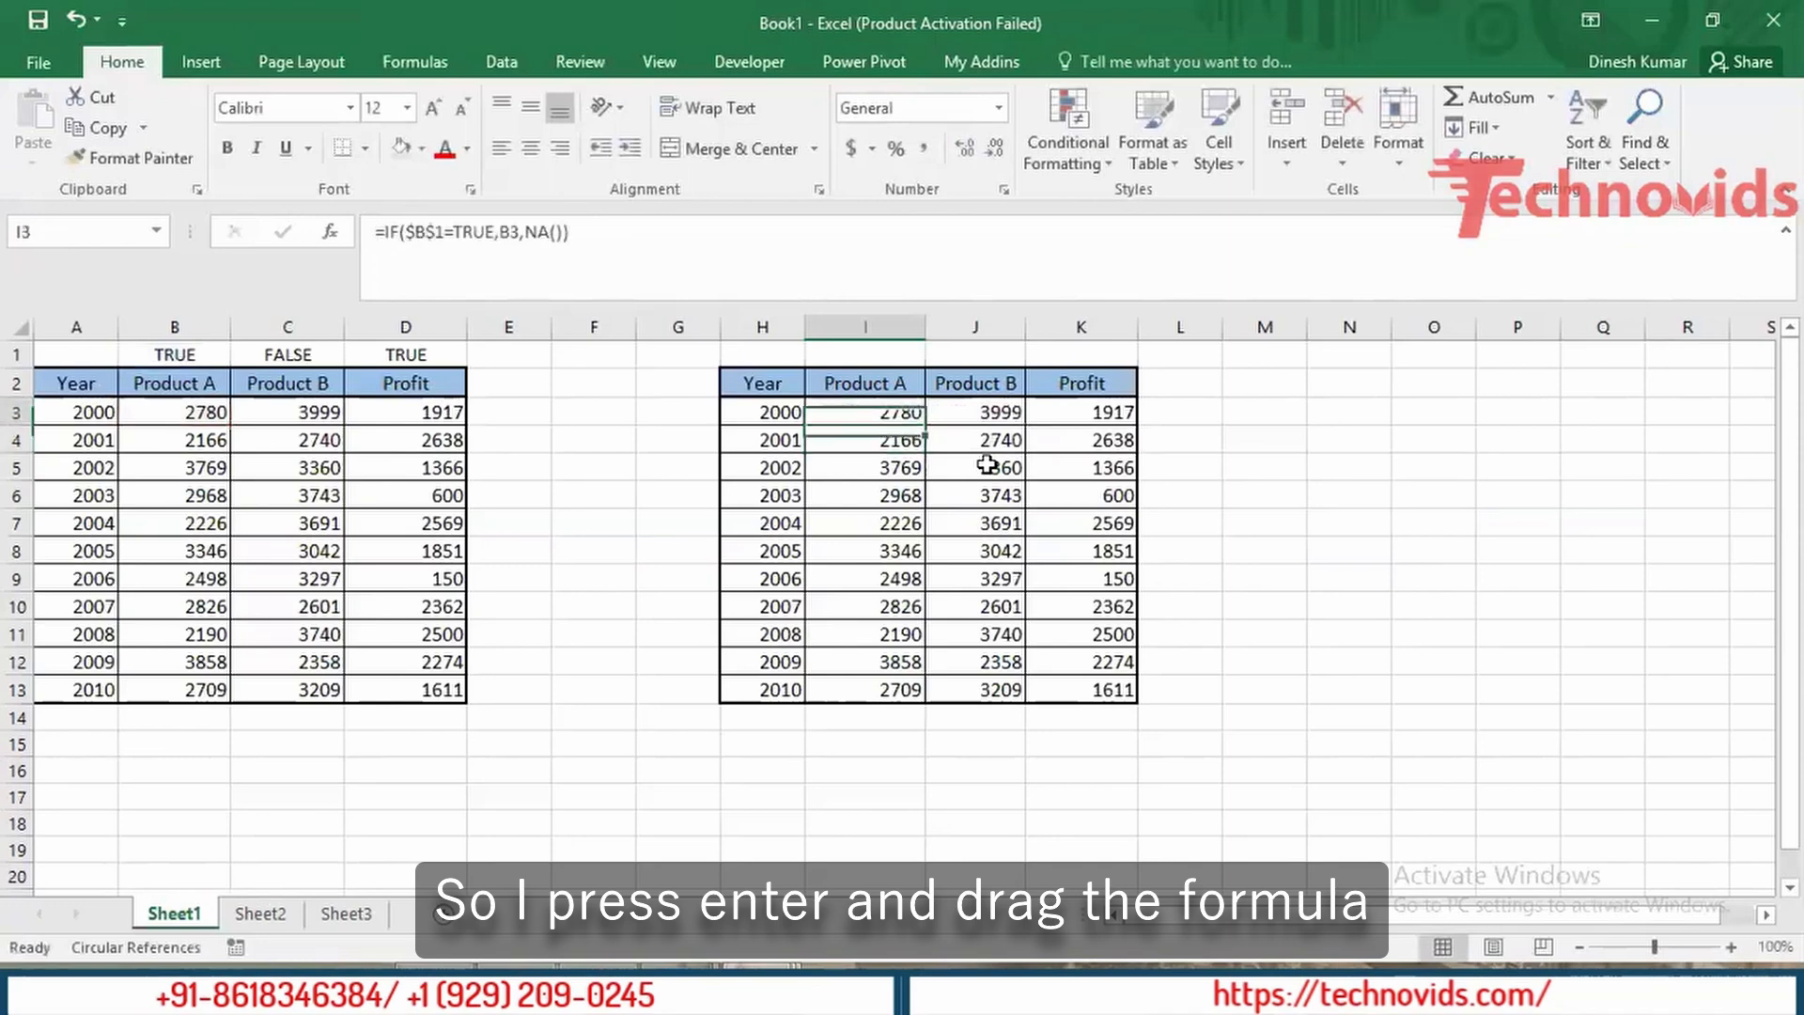
Step: Fill the I3 formula down and across the range I3:K13, and check the references of the filled formula in J3
key("ctrl+shift+Down")
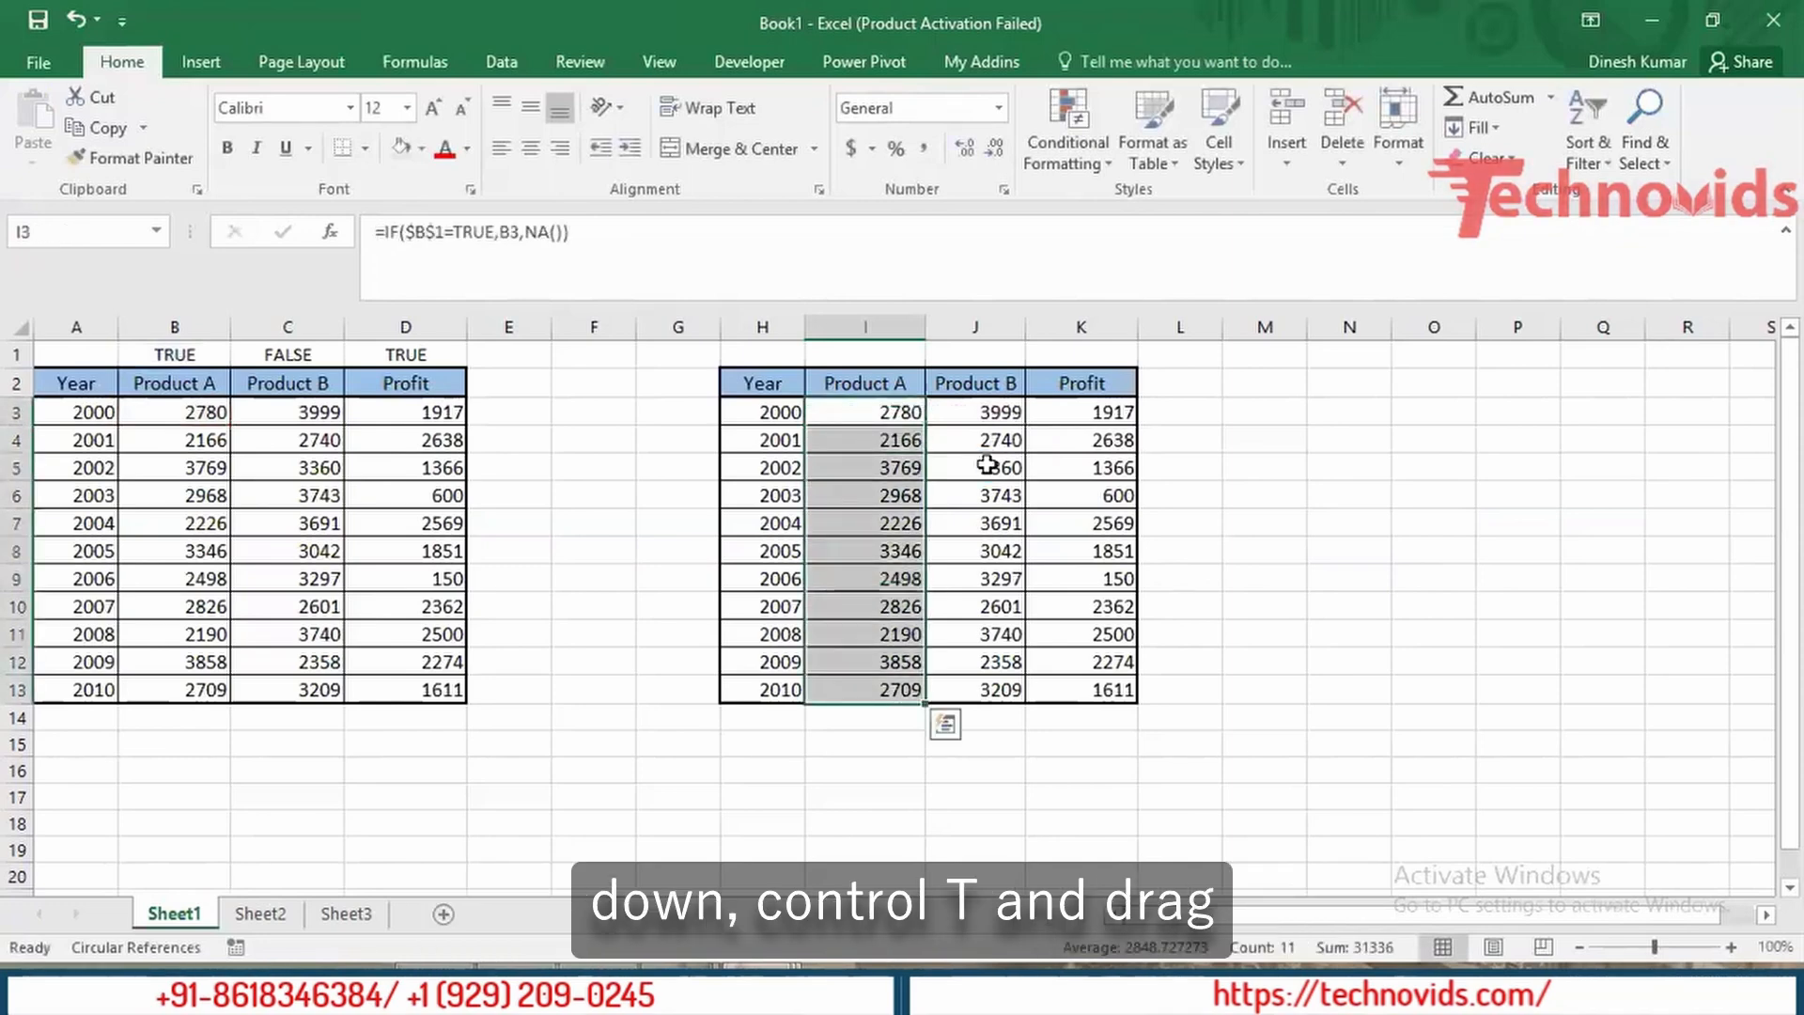
key("shift+Right")
key("shift+Right")
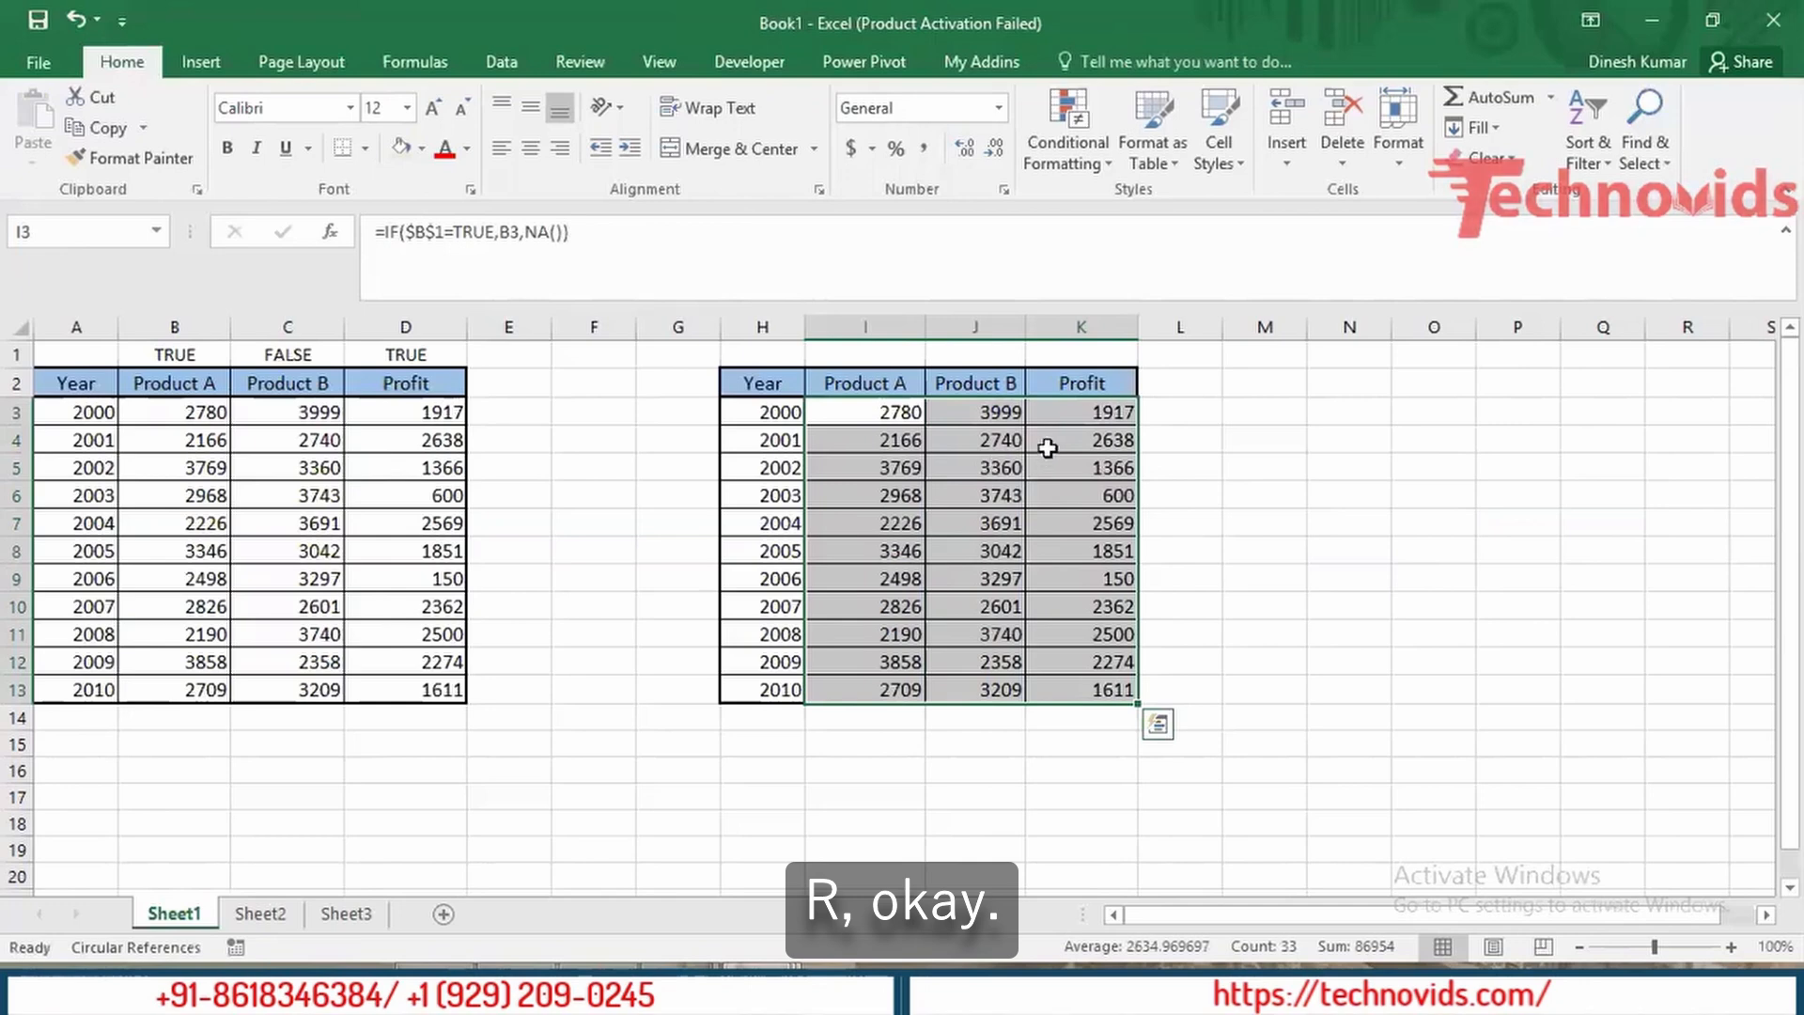
double_click(971, 413)
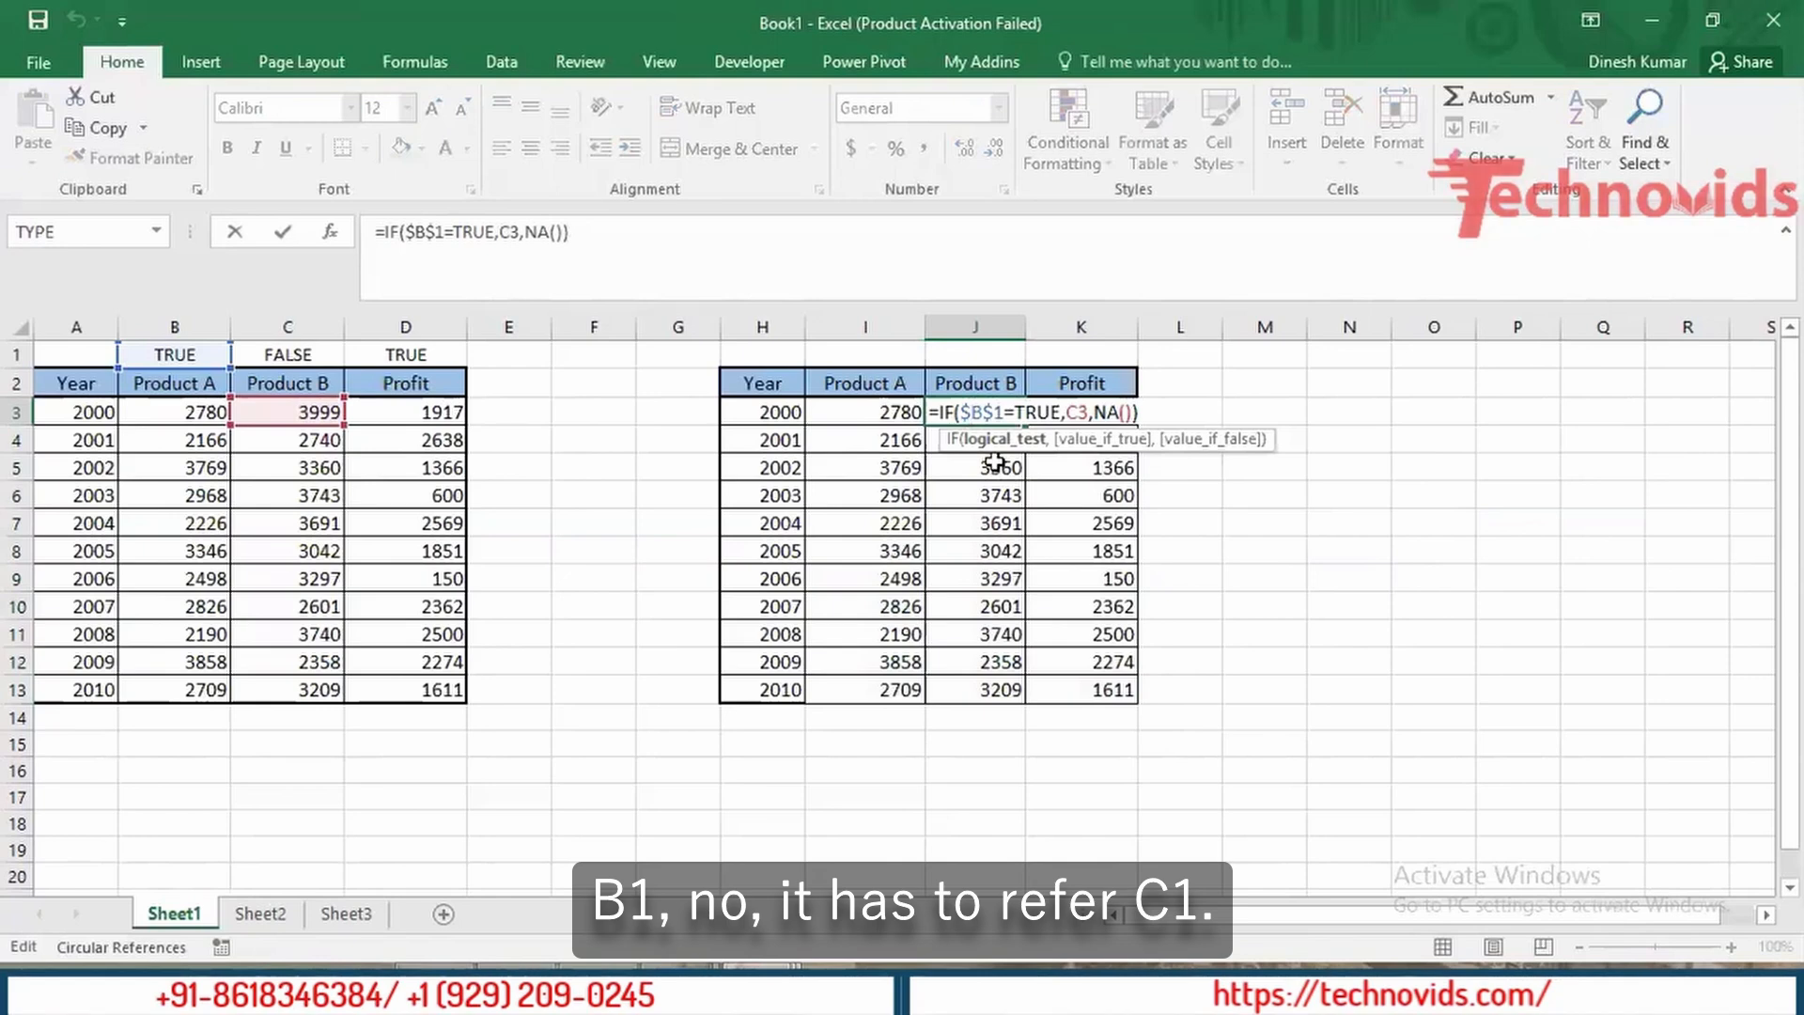
key("Return")
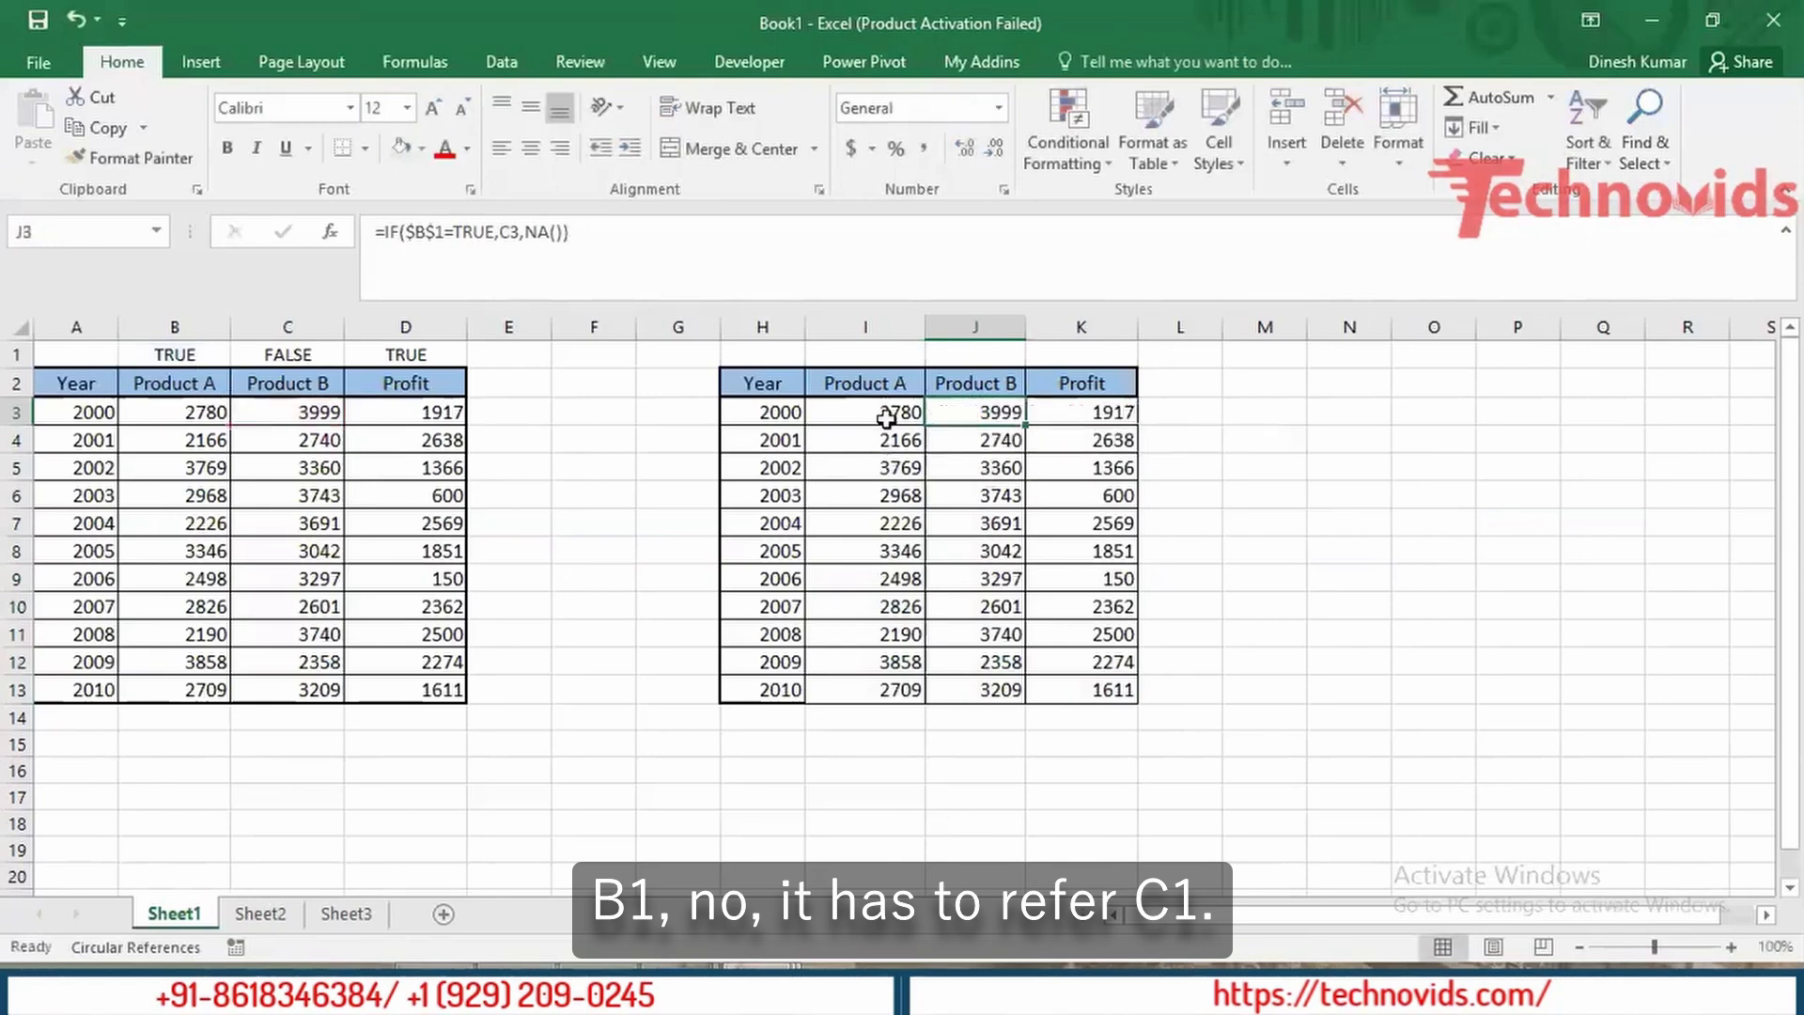
Step: Unfreeze the column of the B1 reference in the I3 formula, giving =IF(B$1=TRUE,B3,NA())
double_click(890, 414)
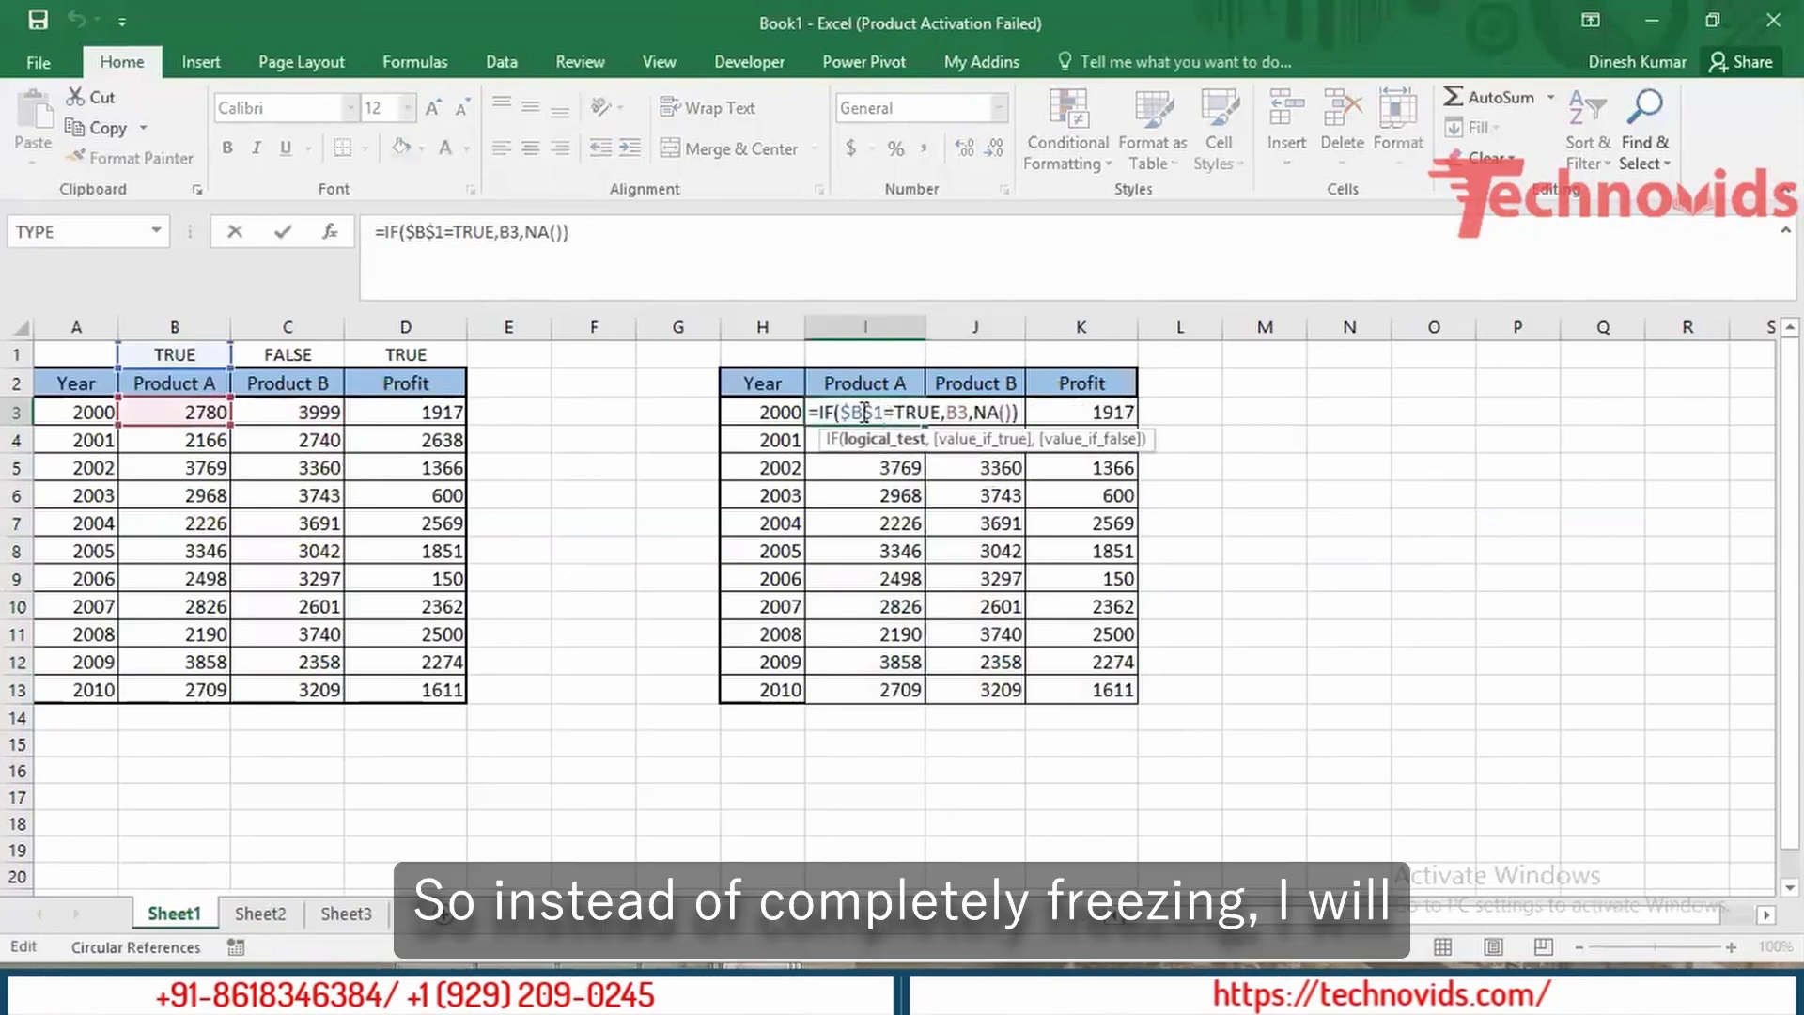
key("BackSpace")
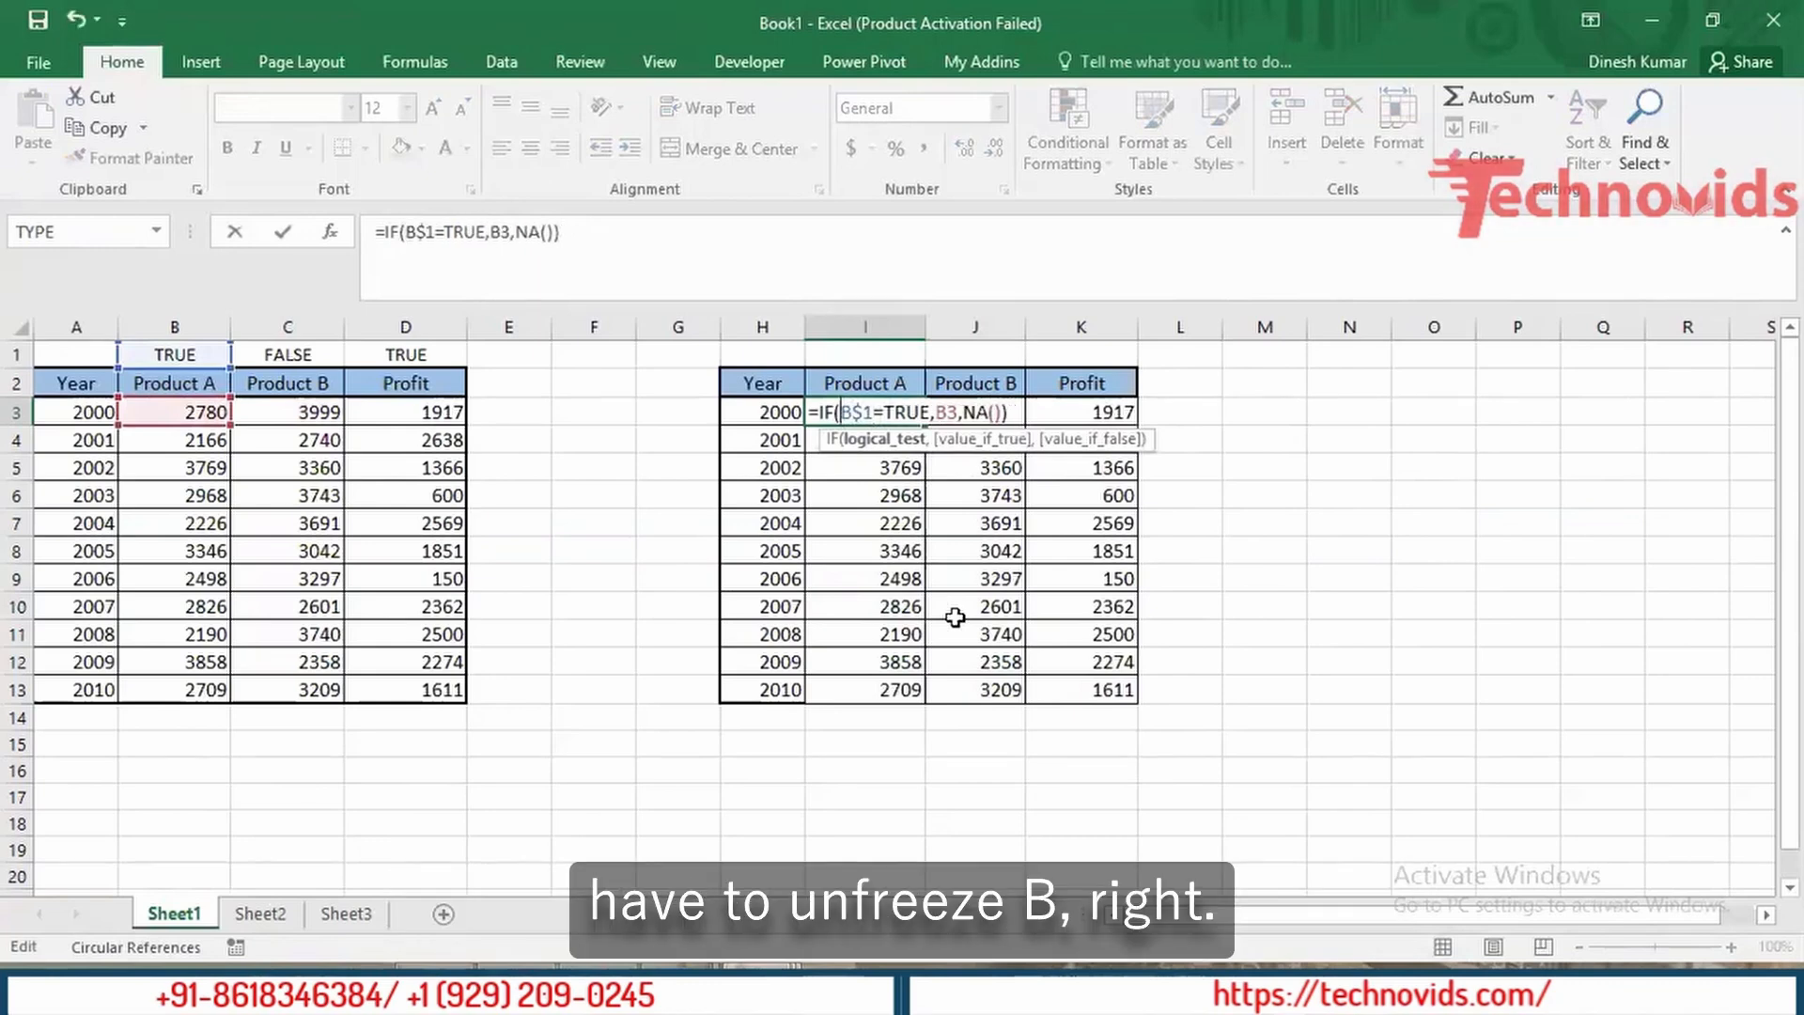
key("Return")
Step: Fill the corrected I3 formula down and across I3:K13, and check the references in J3 and K3
key("Up")
key("ctrl+shift+Down")
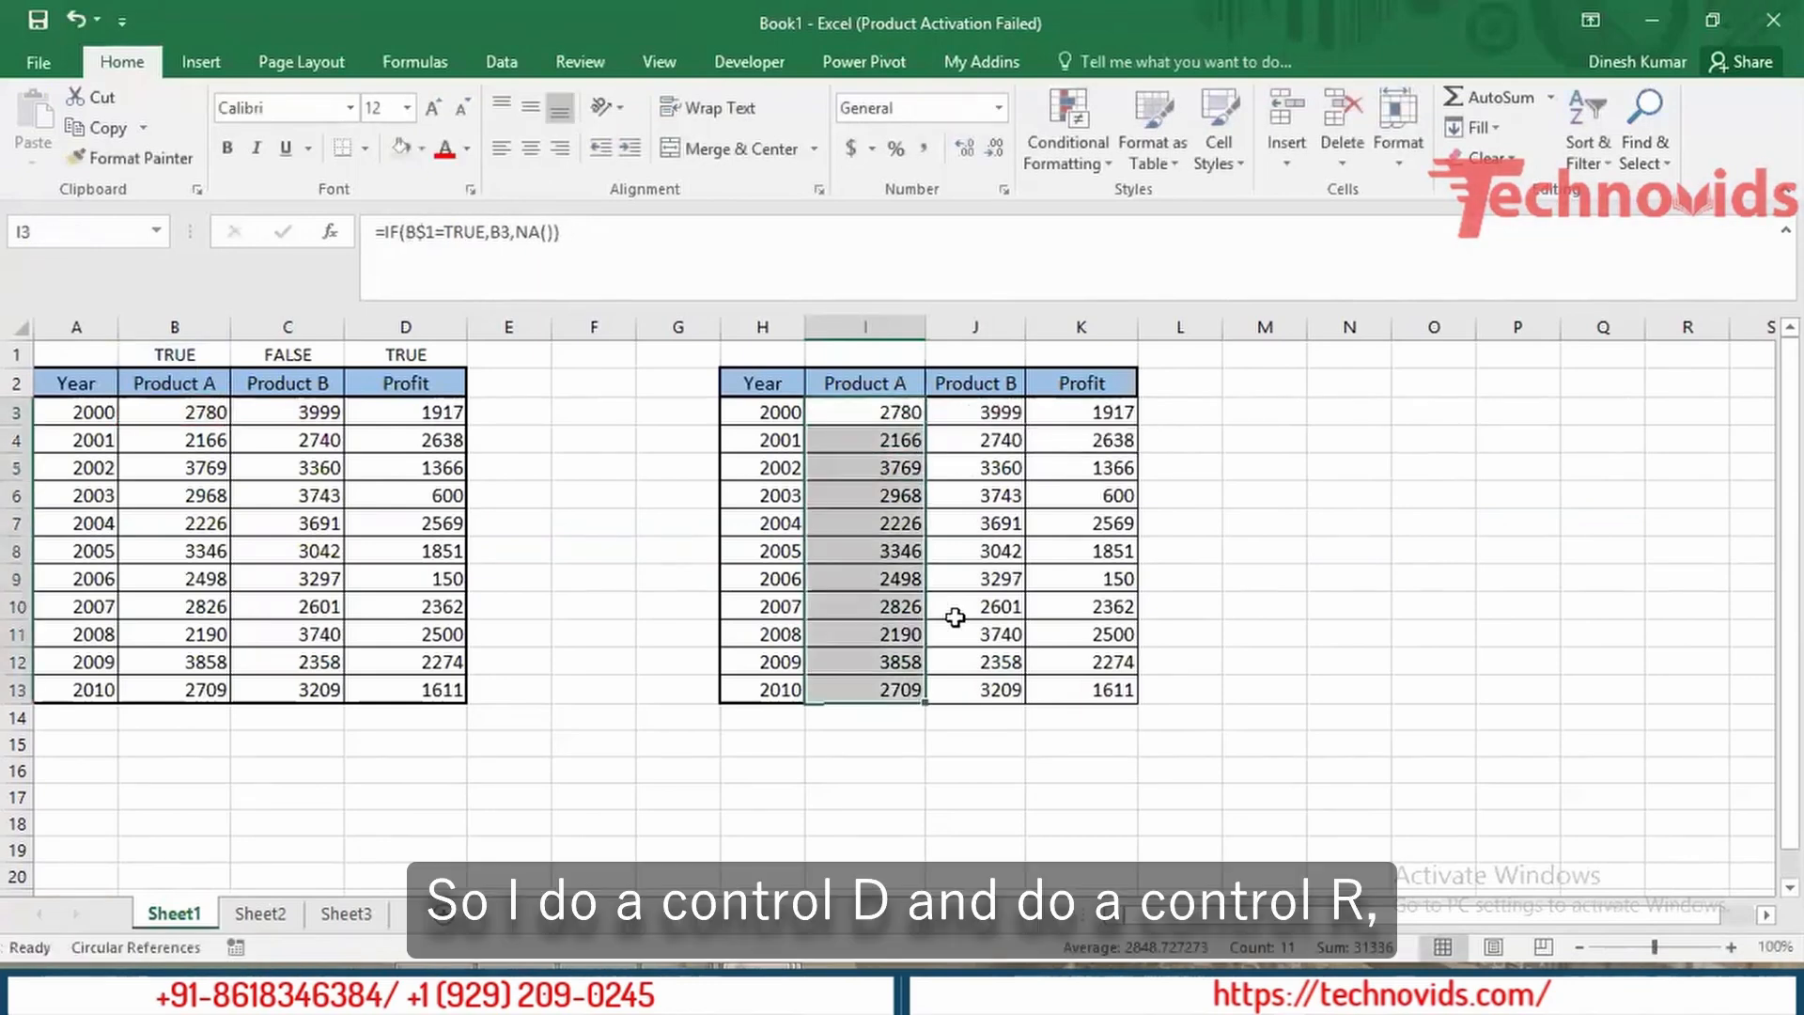
key("ctrl+d")
key("shift+Right")
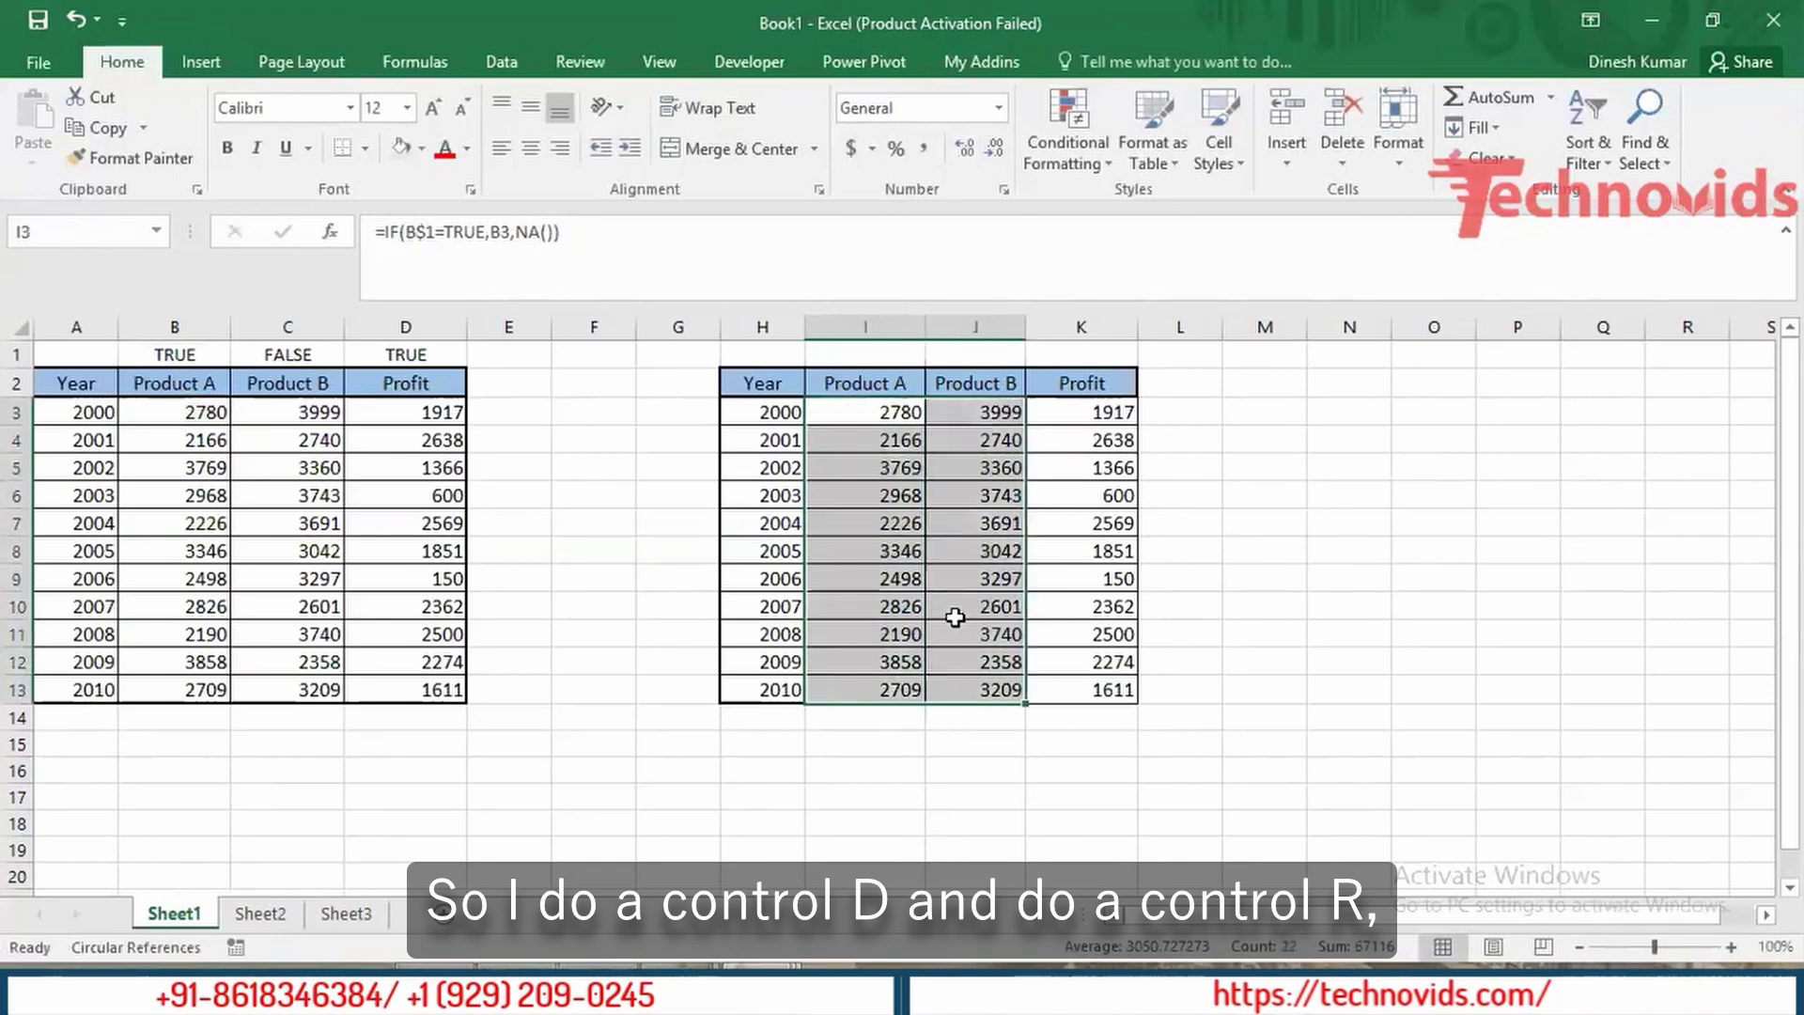
key("ctrl+r")
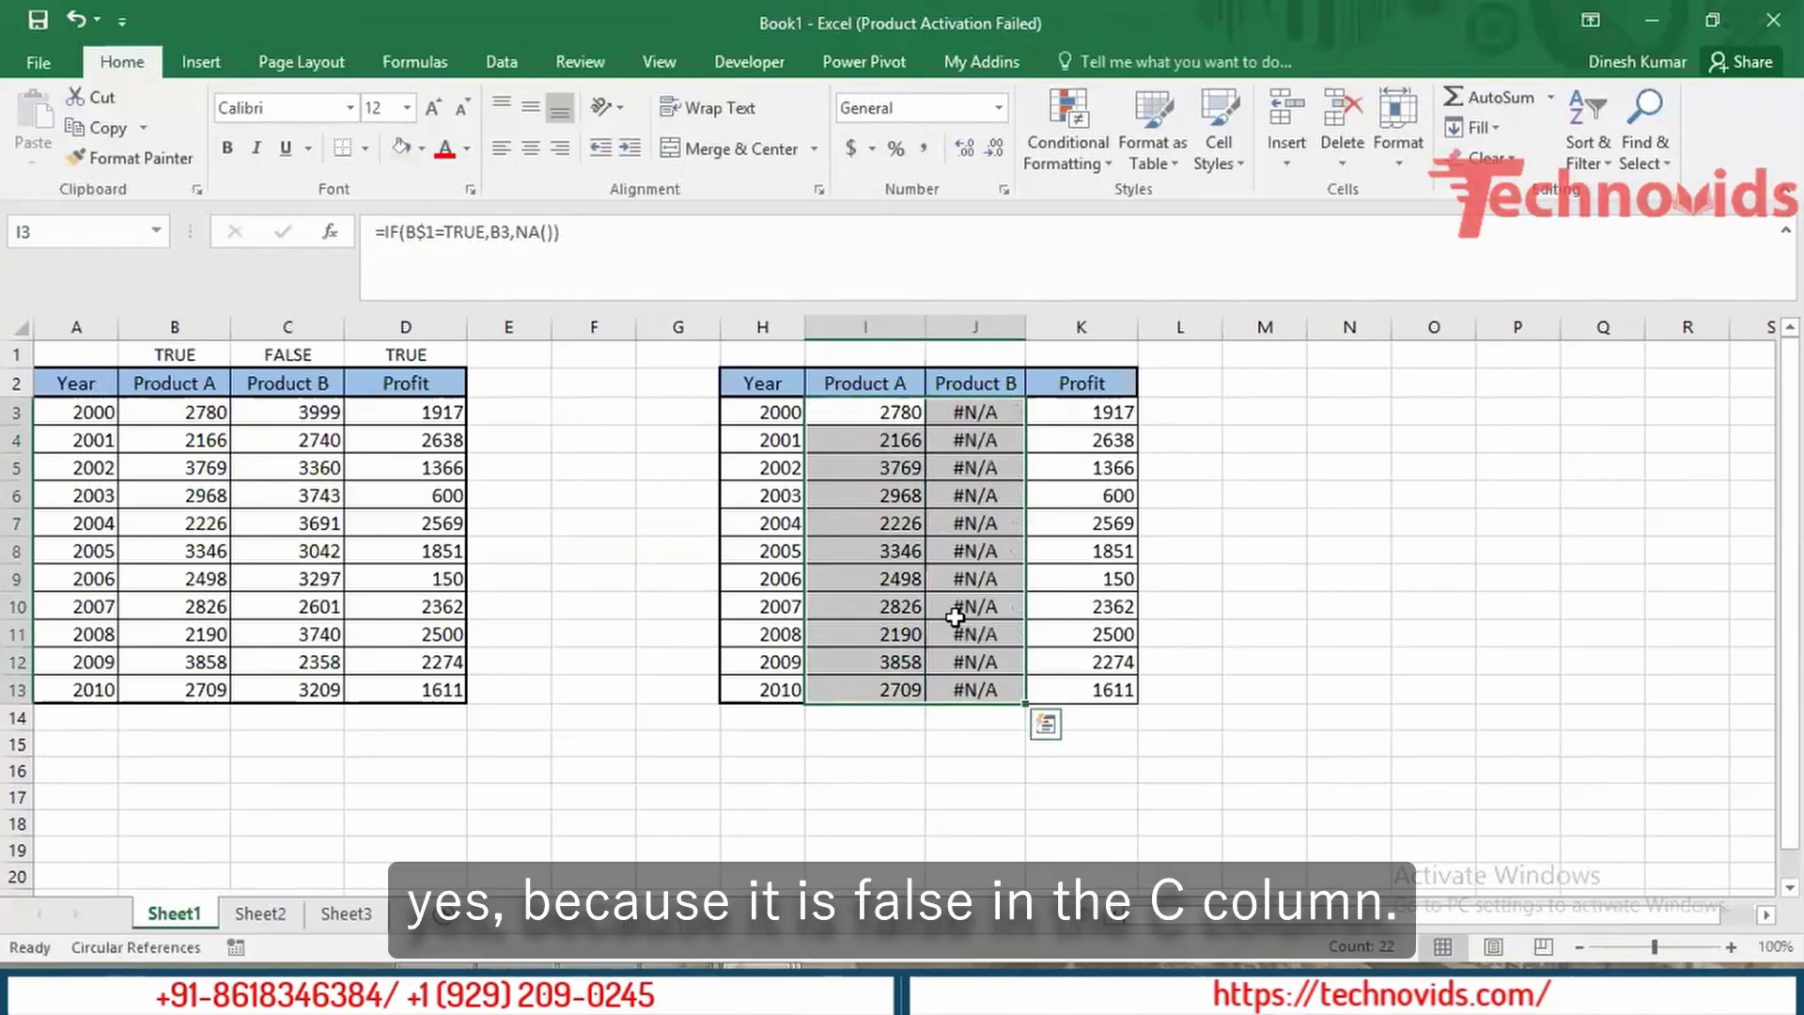
key("shift+Right")
key("ctrl+r")
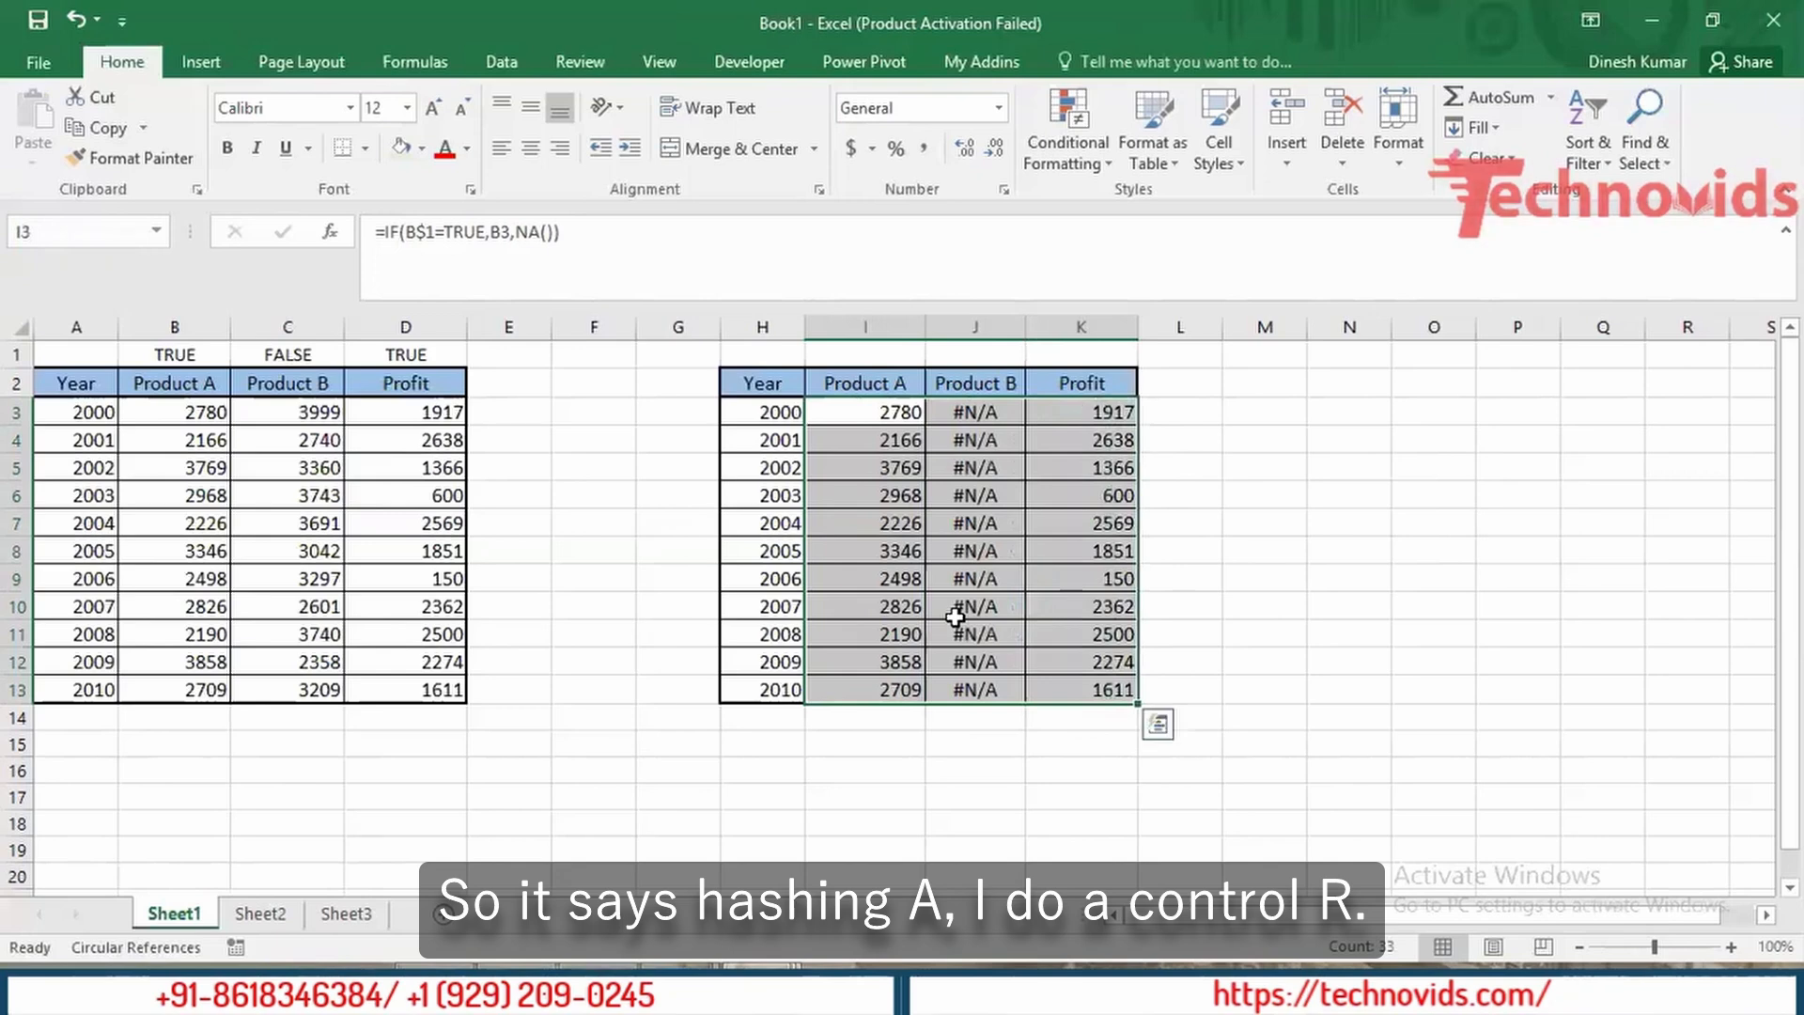
key("Right")
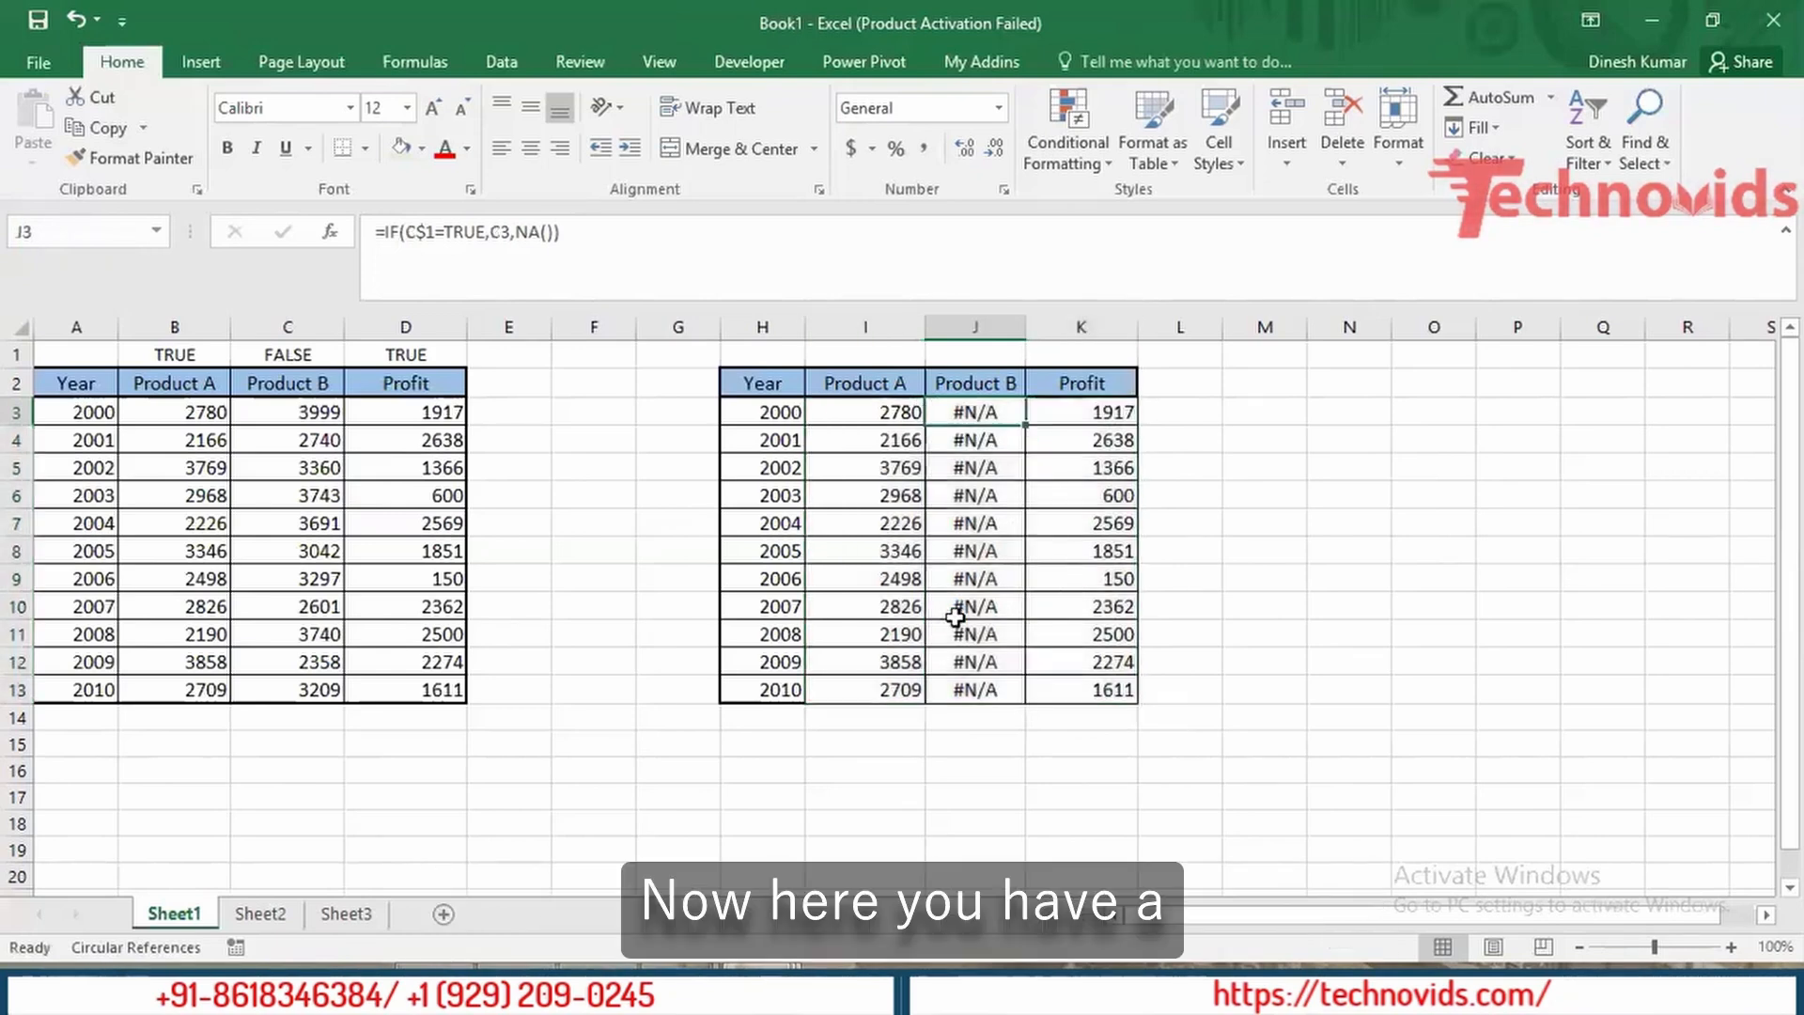
key("Right")
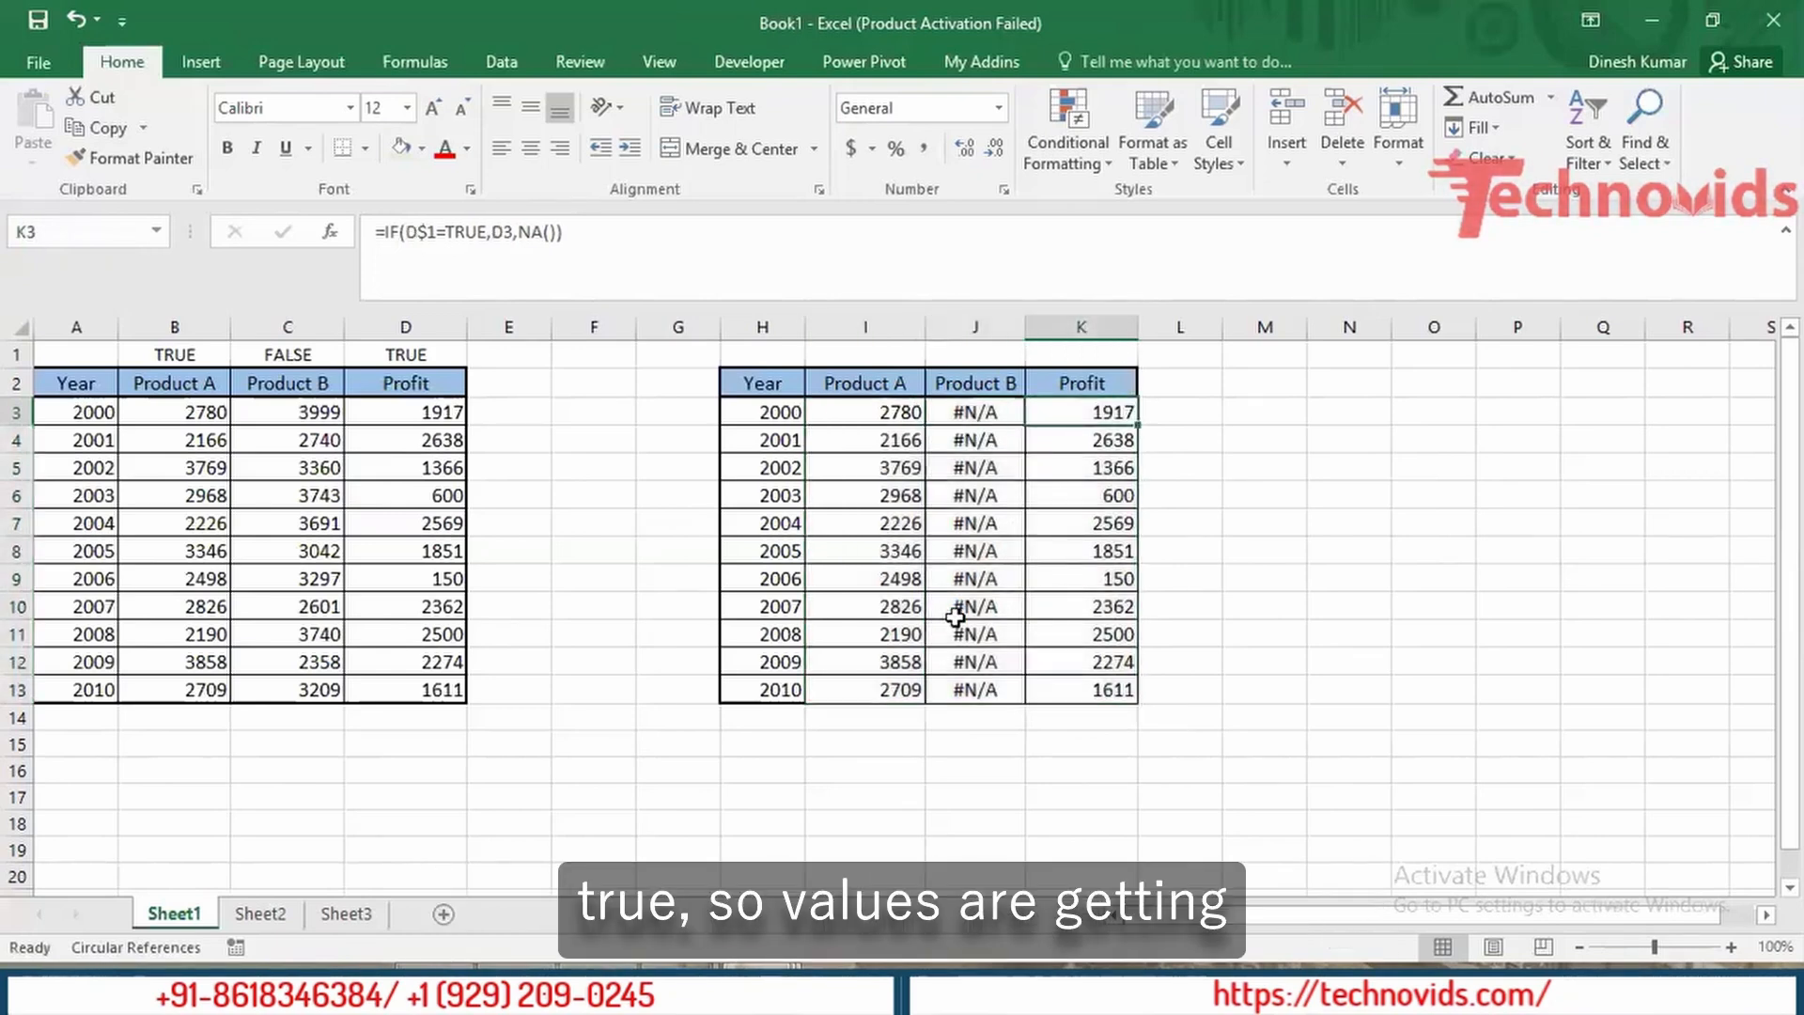
key("Down")
key("Down")
key("Down")
key("Down")
key("ctrl+Left")
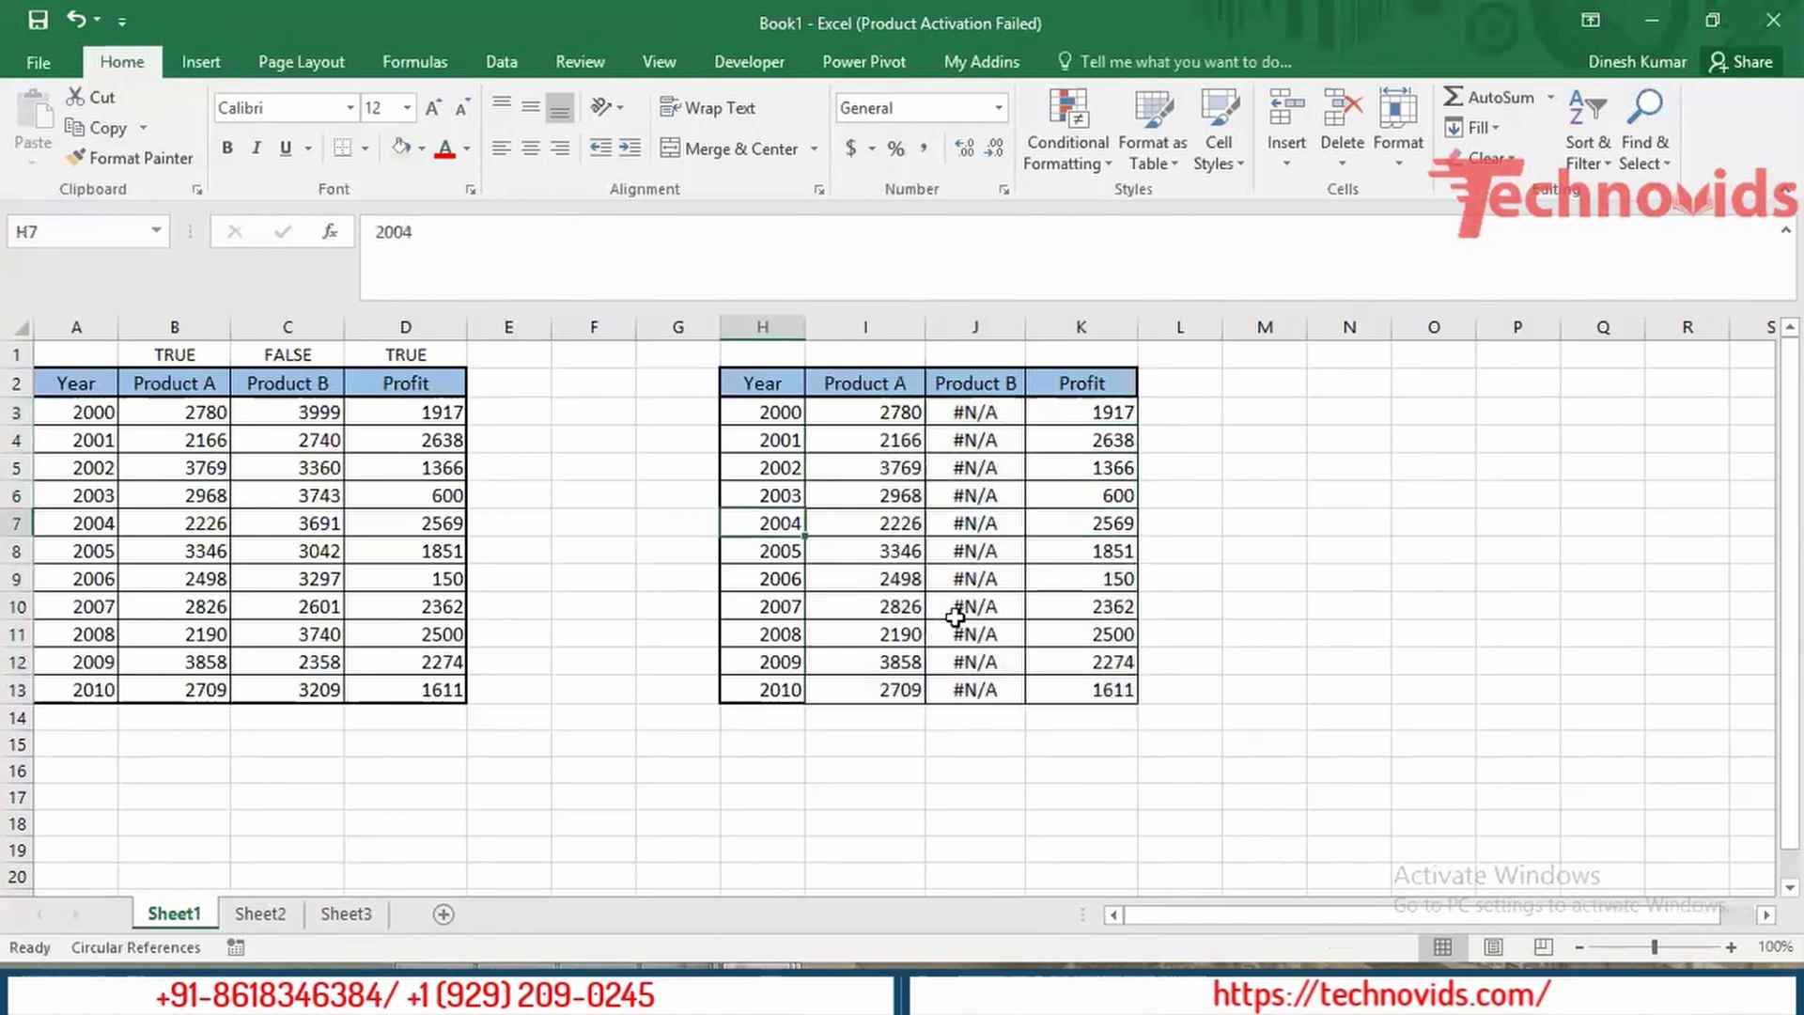
key("ctrl+Up")
key("ctrl+a")
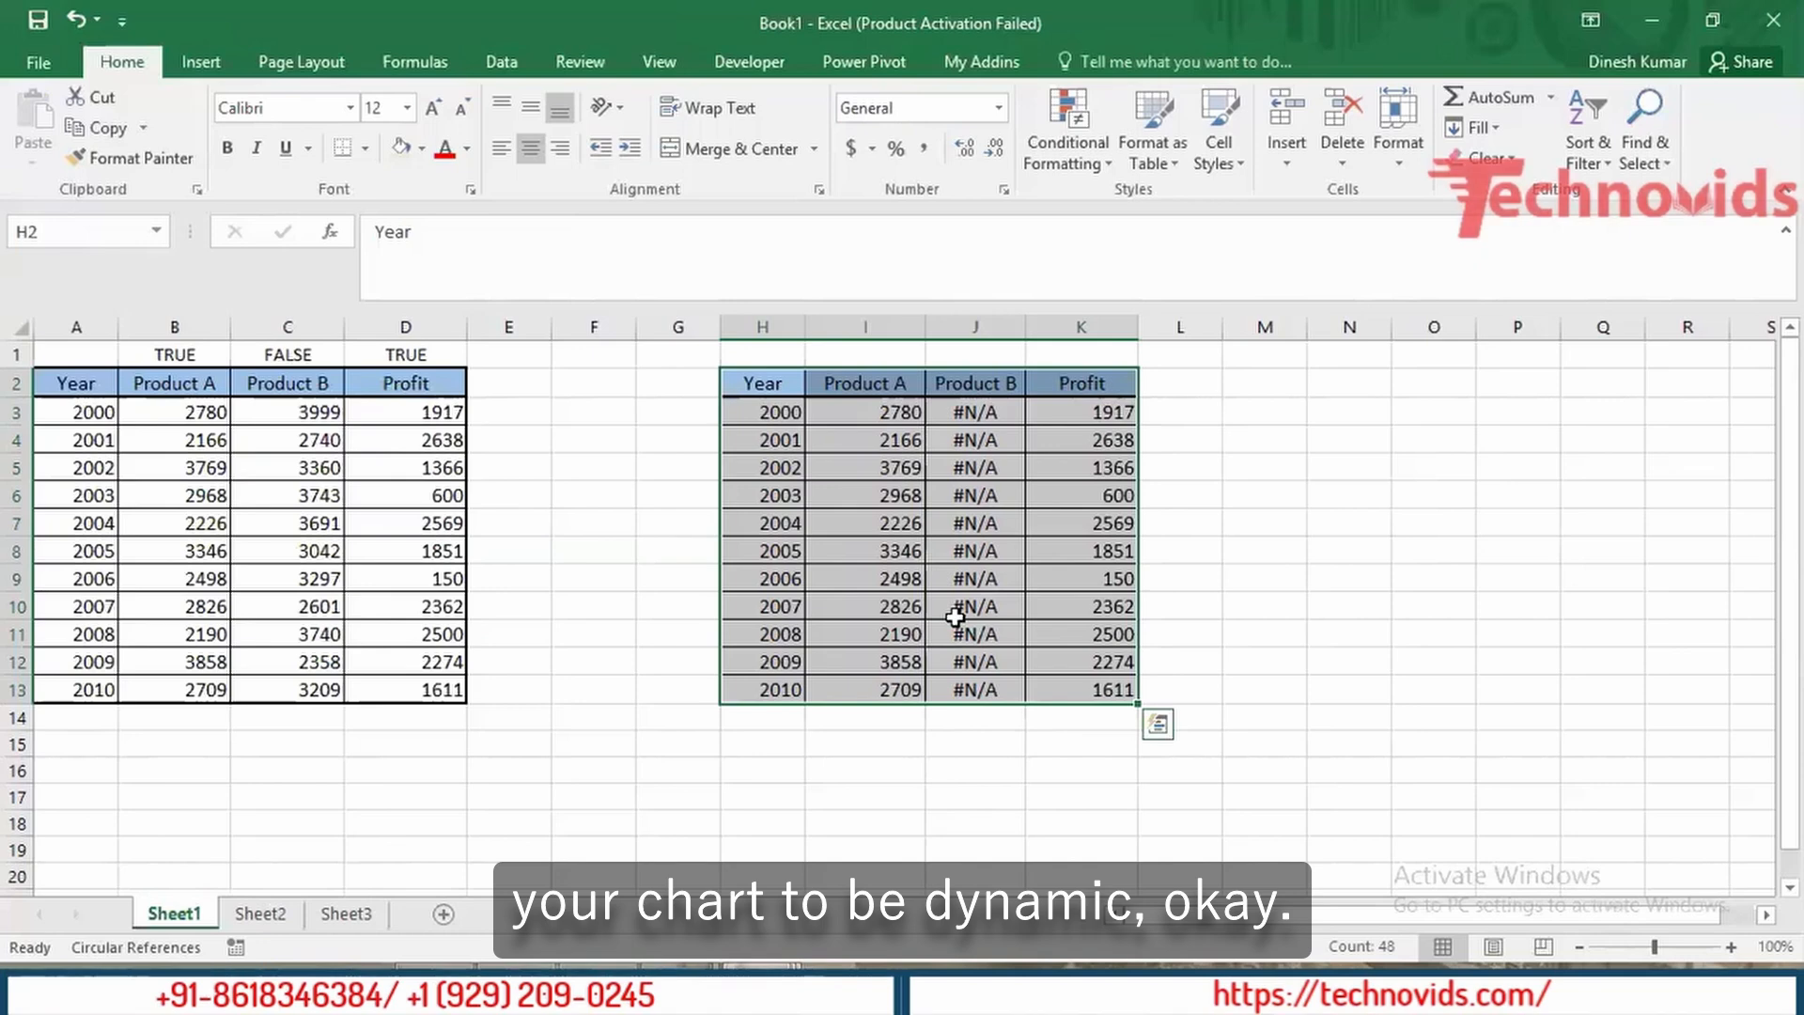
key("ctrl+Down")
key("Down")
key("Down")
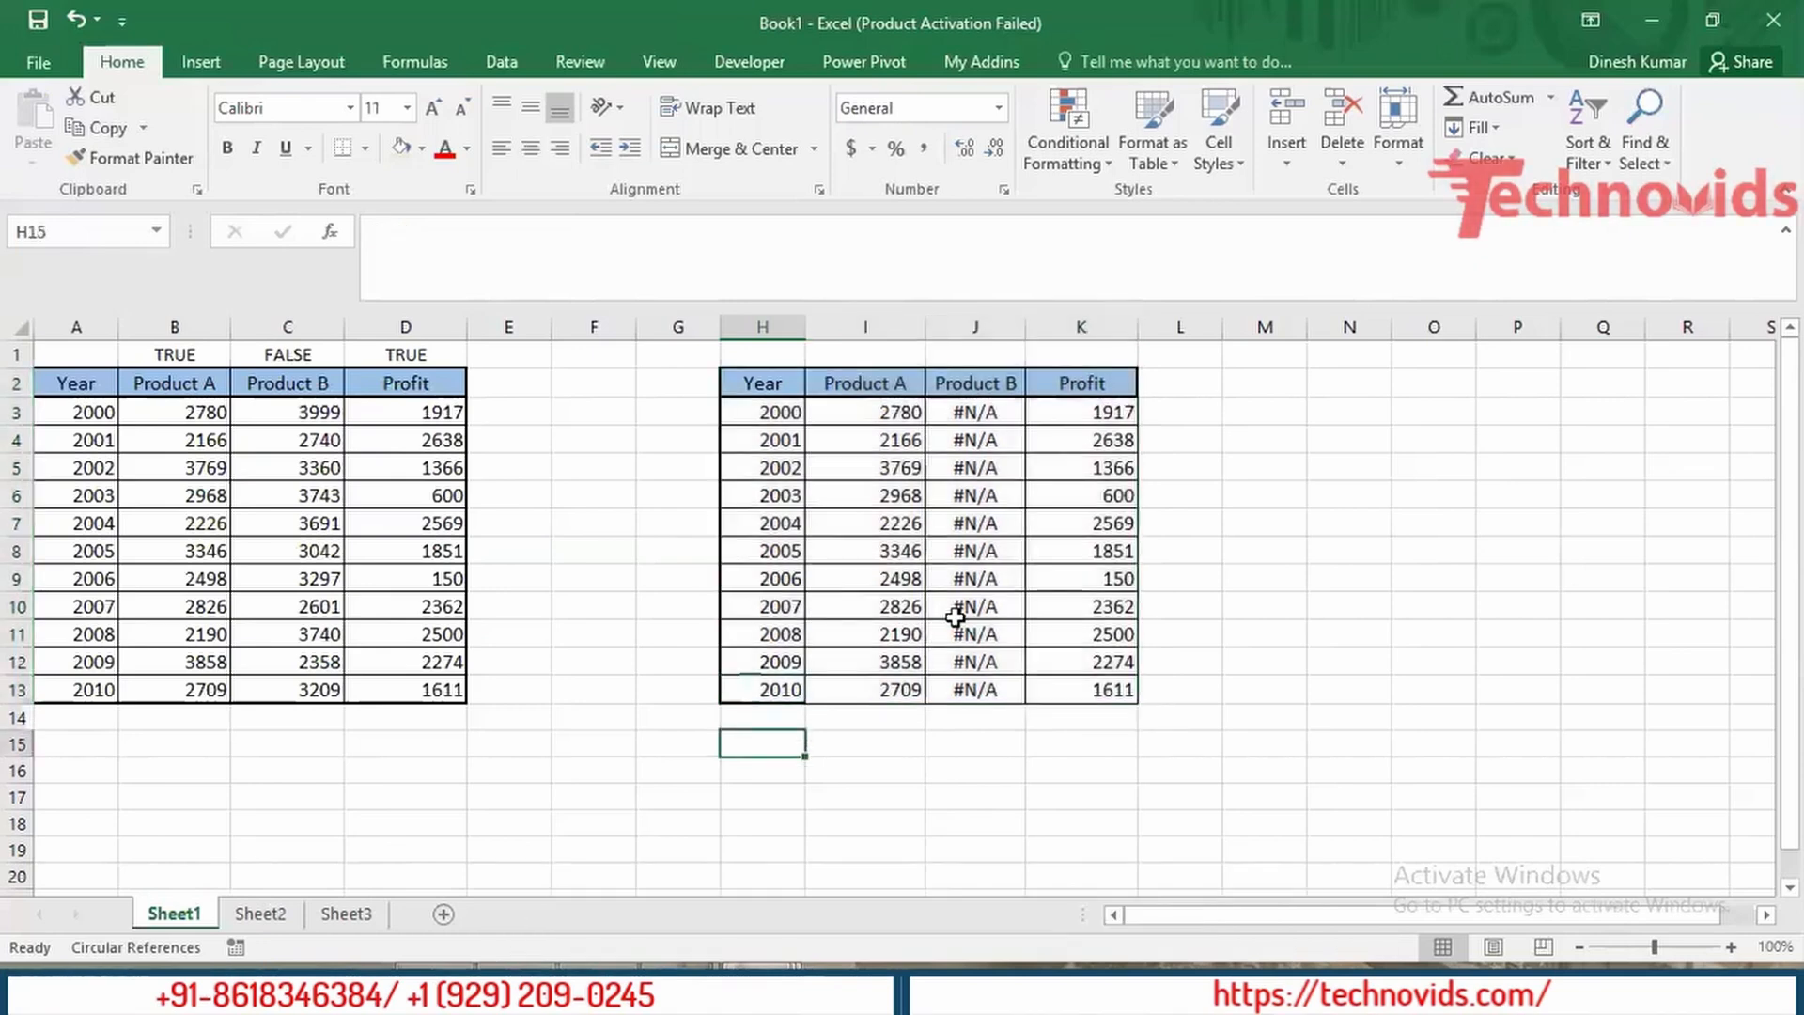
key("Down")
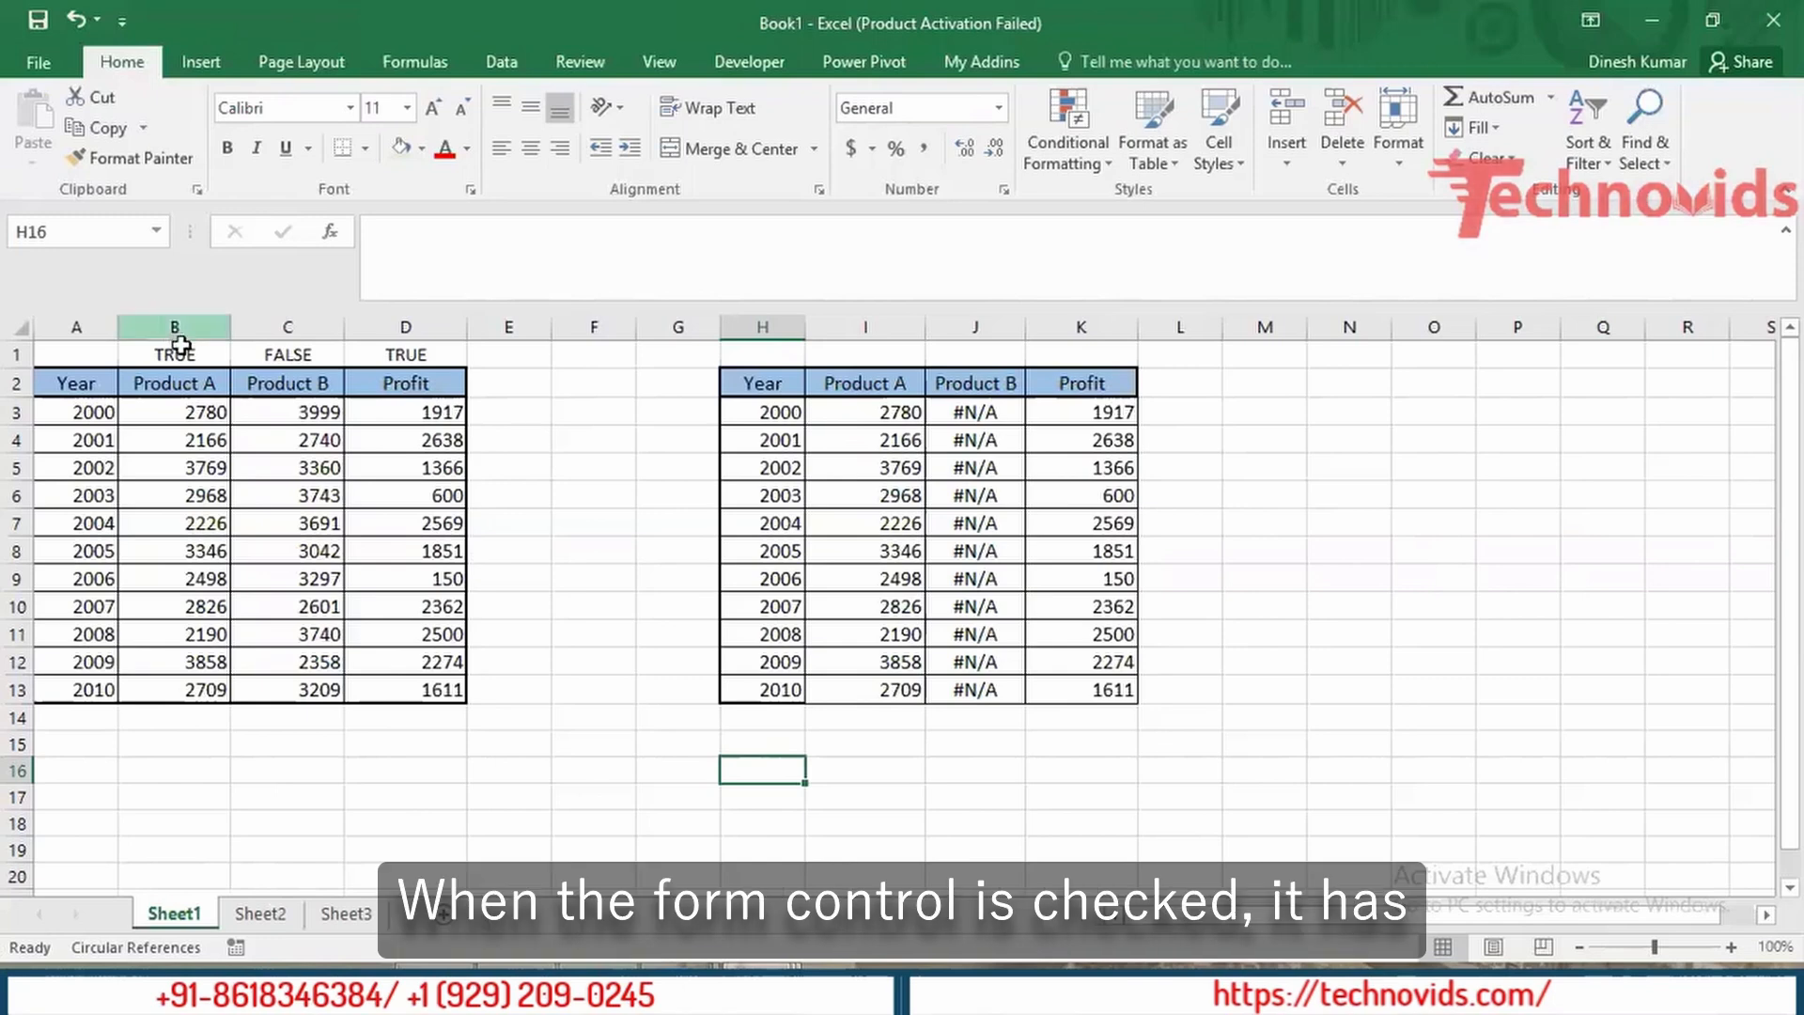
Step: Insert a check box form control in the empty cells below the tables, spanning about G18 to I19
left_click(192, 354)
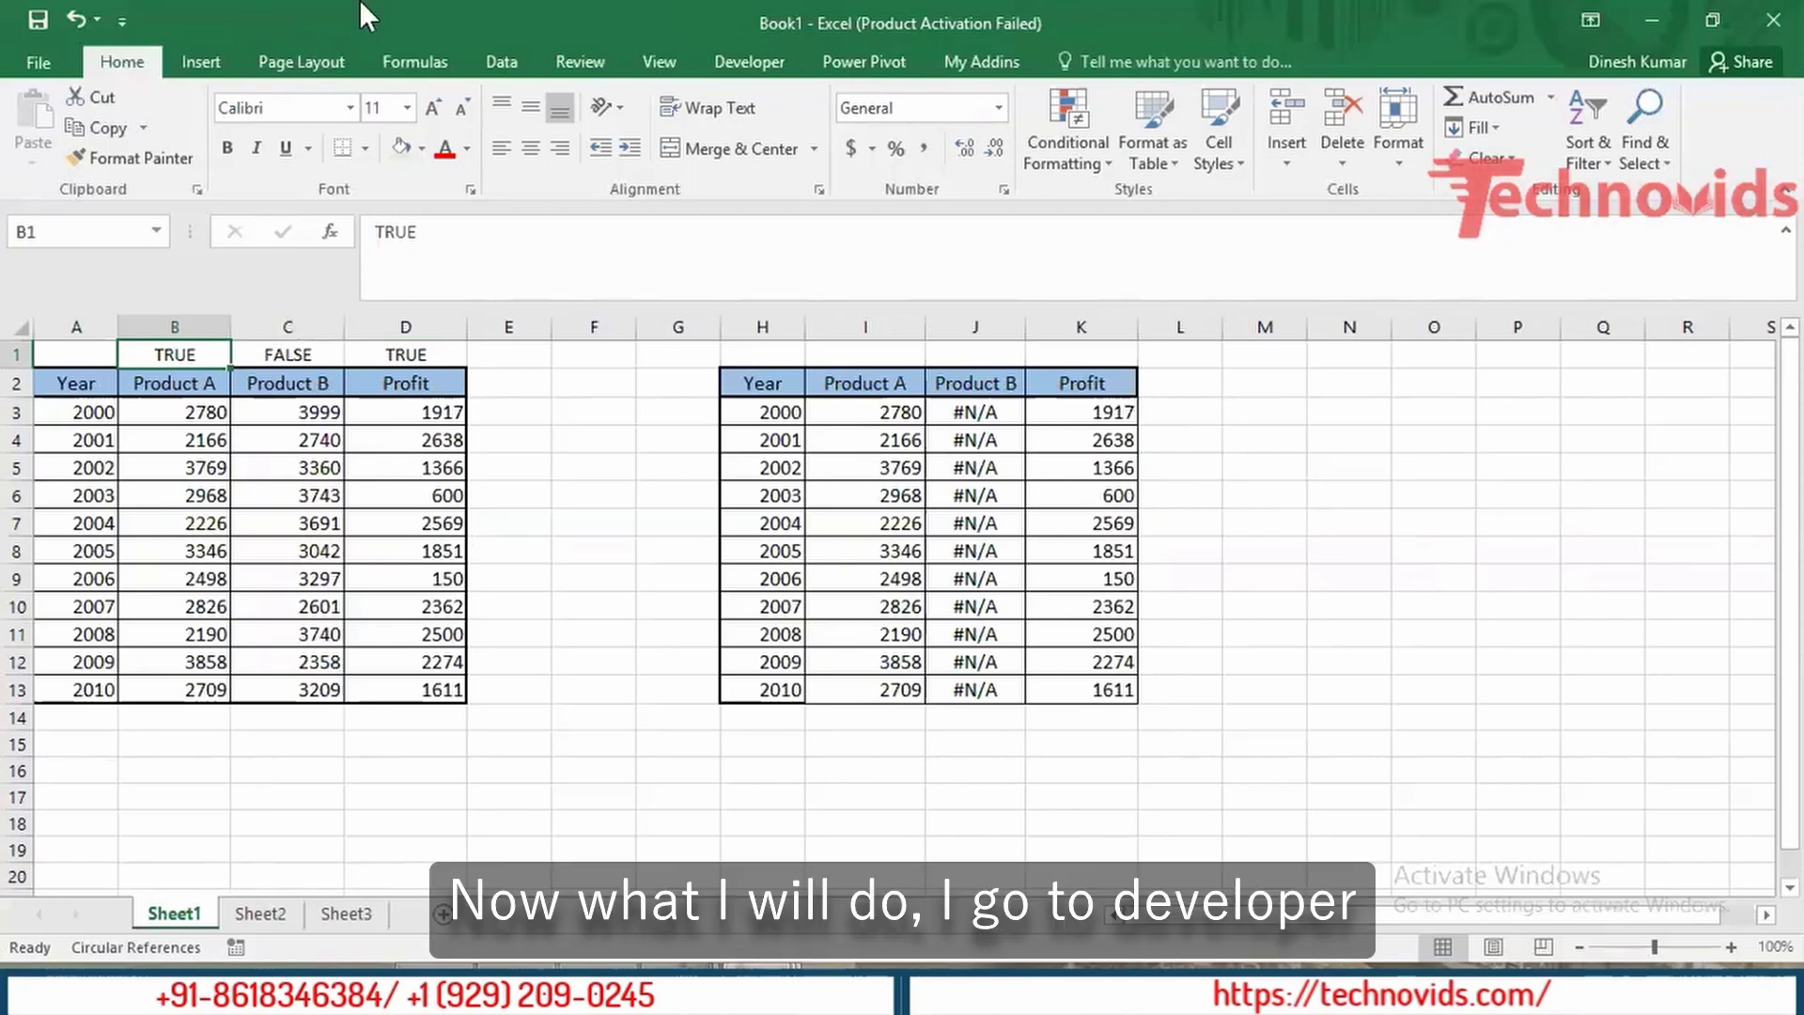
left_click(765, 61)
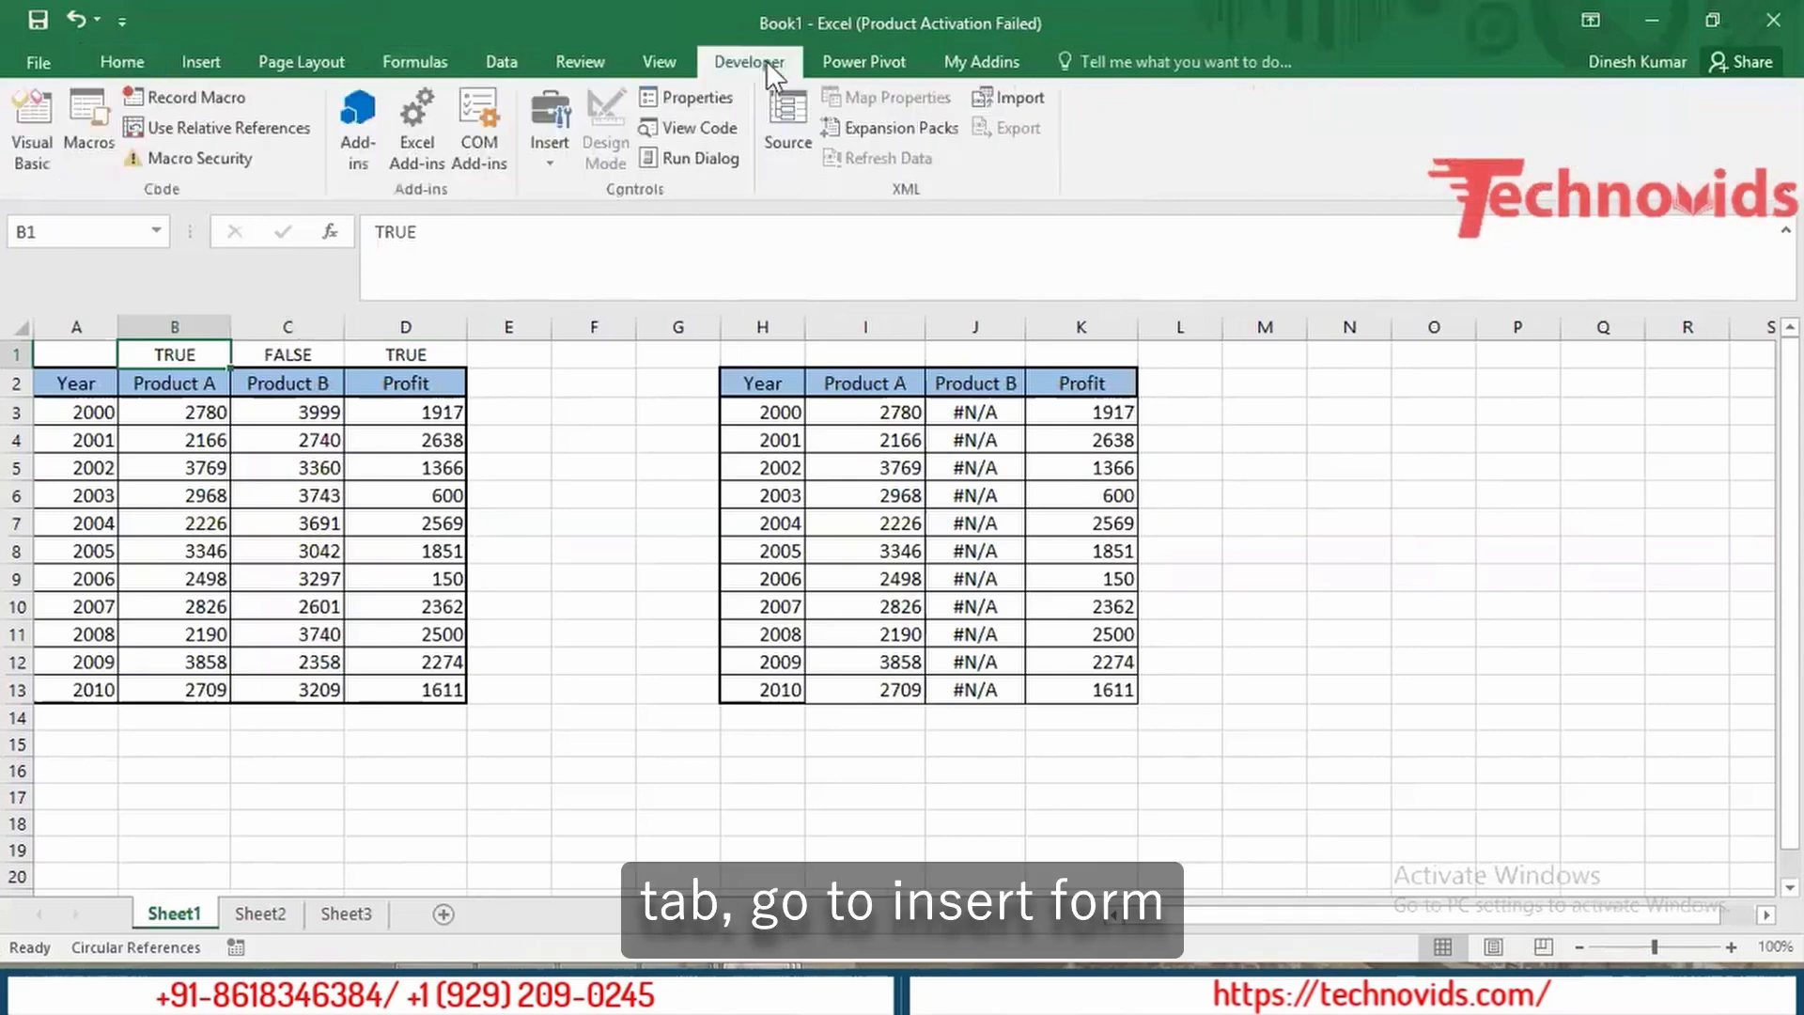
left_click(542, 160)
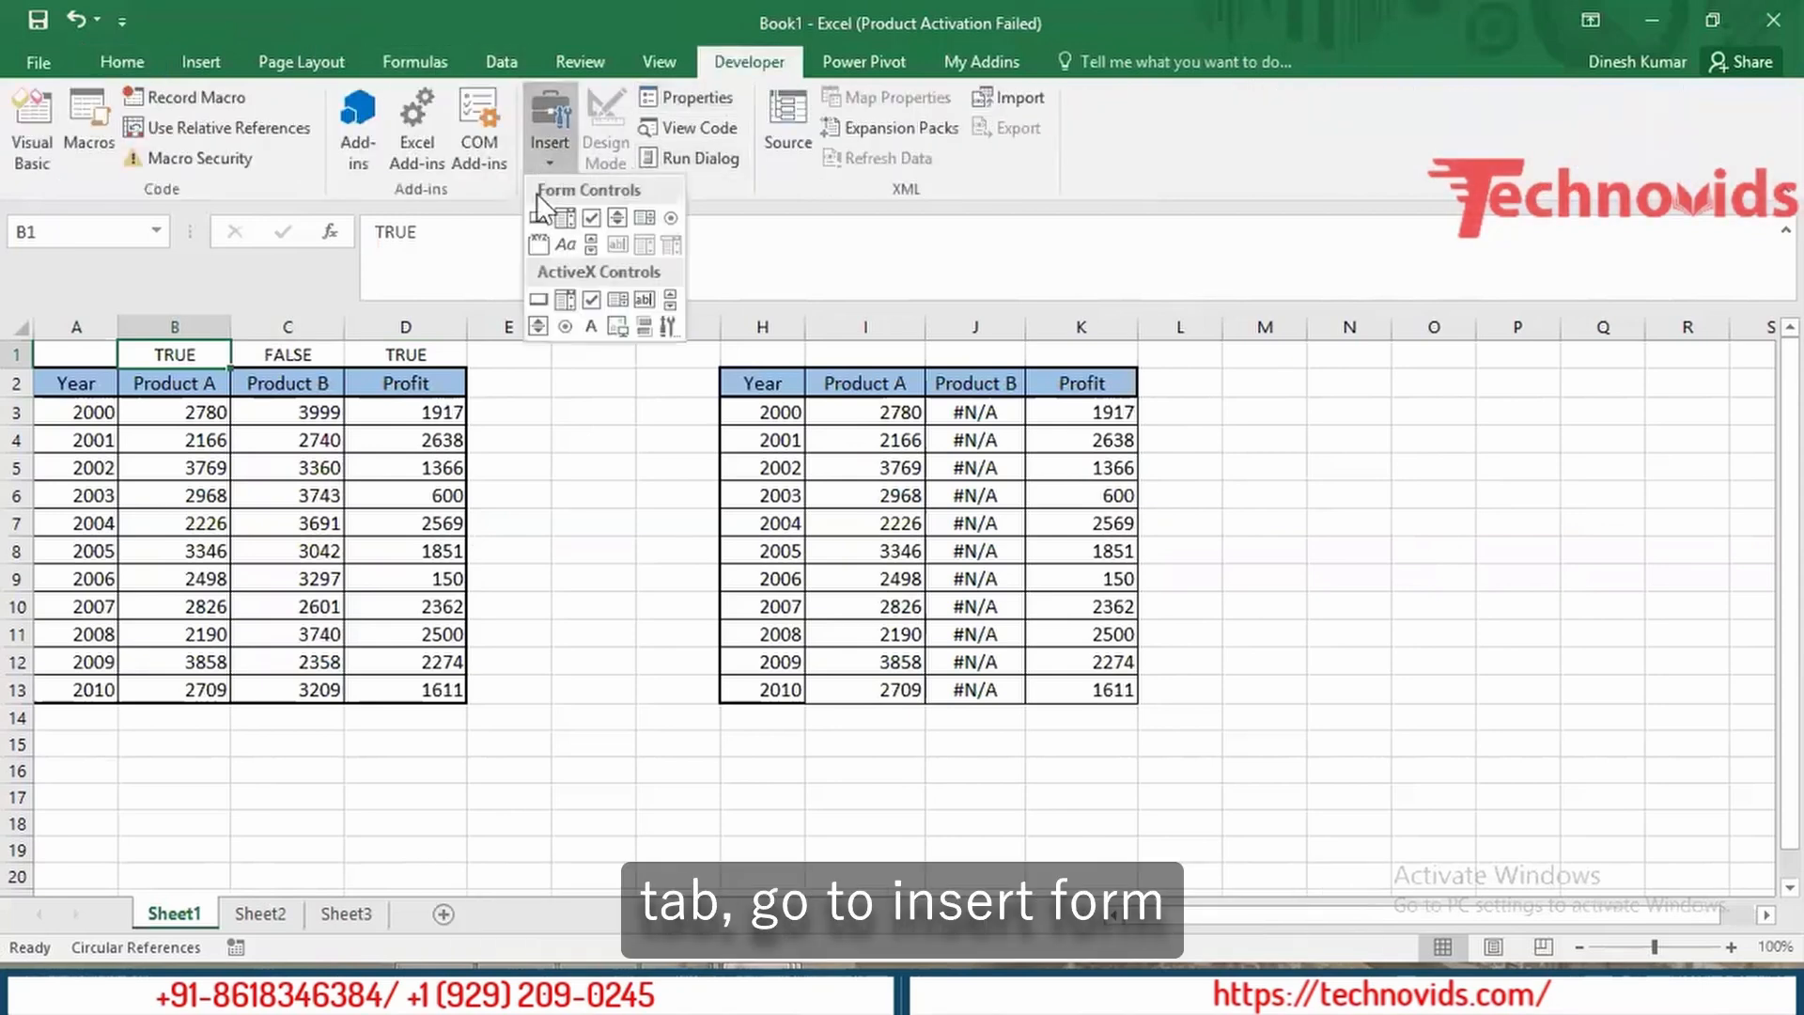
left_click(590, 219)
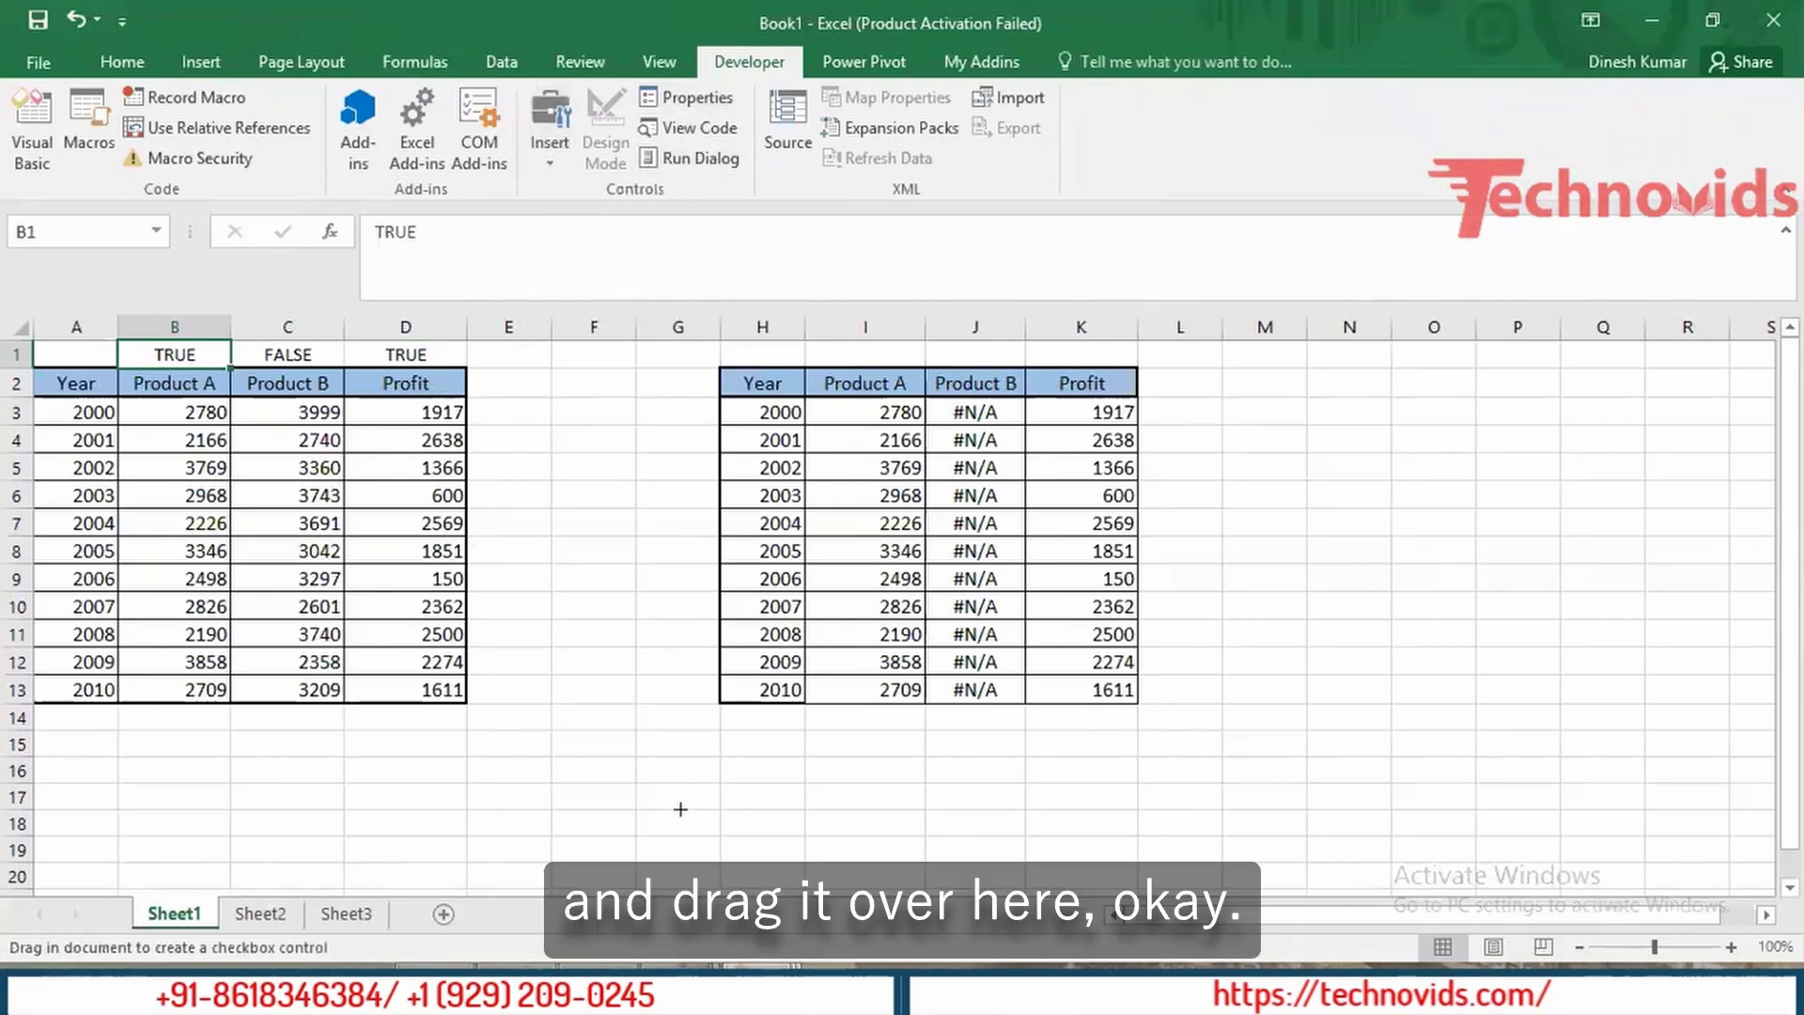
left_click_drag(674, 806, 856, 854)
Step: Link the new check box to cell $B$1 in its control format settings
right_click(856, 854)
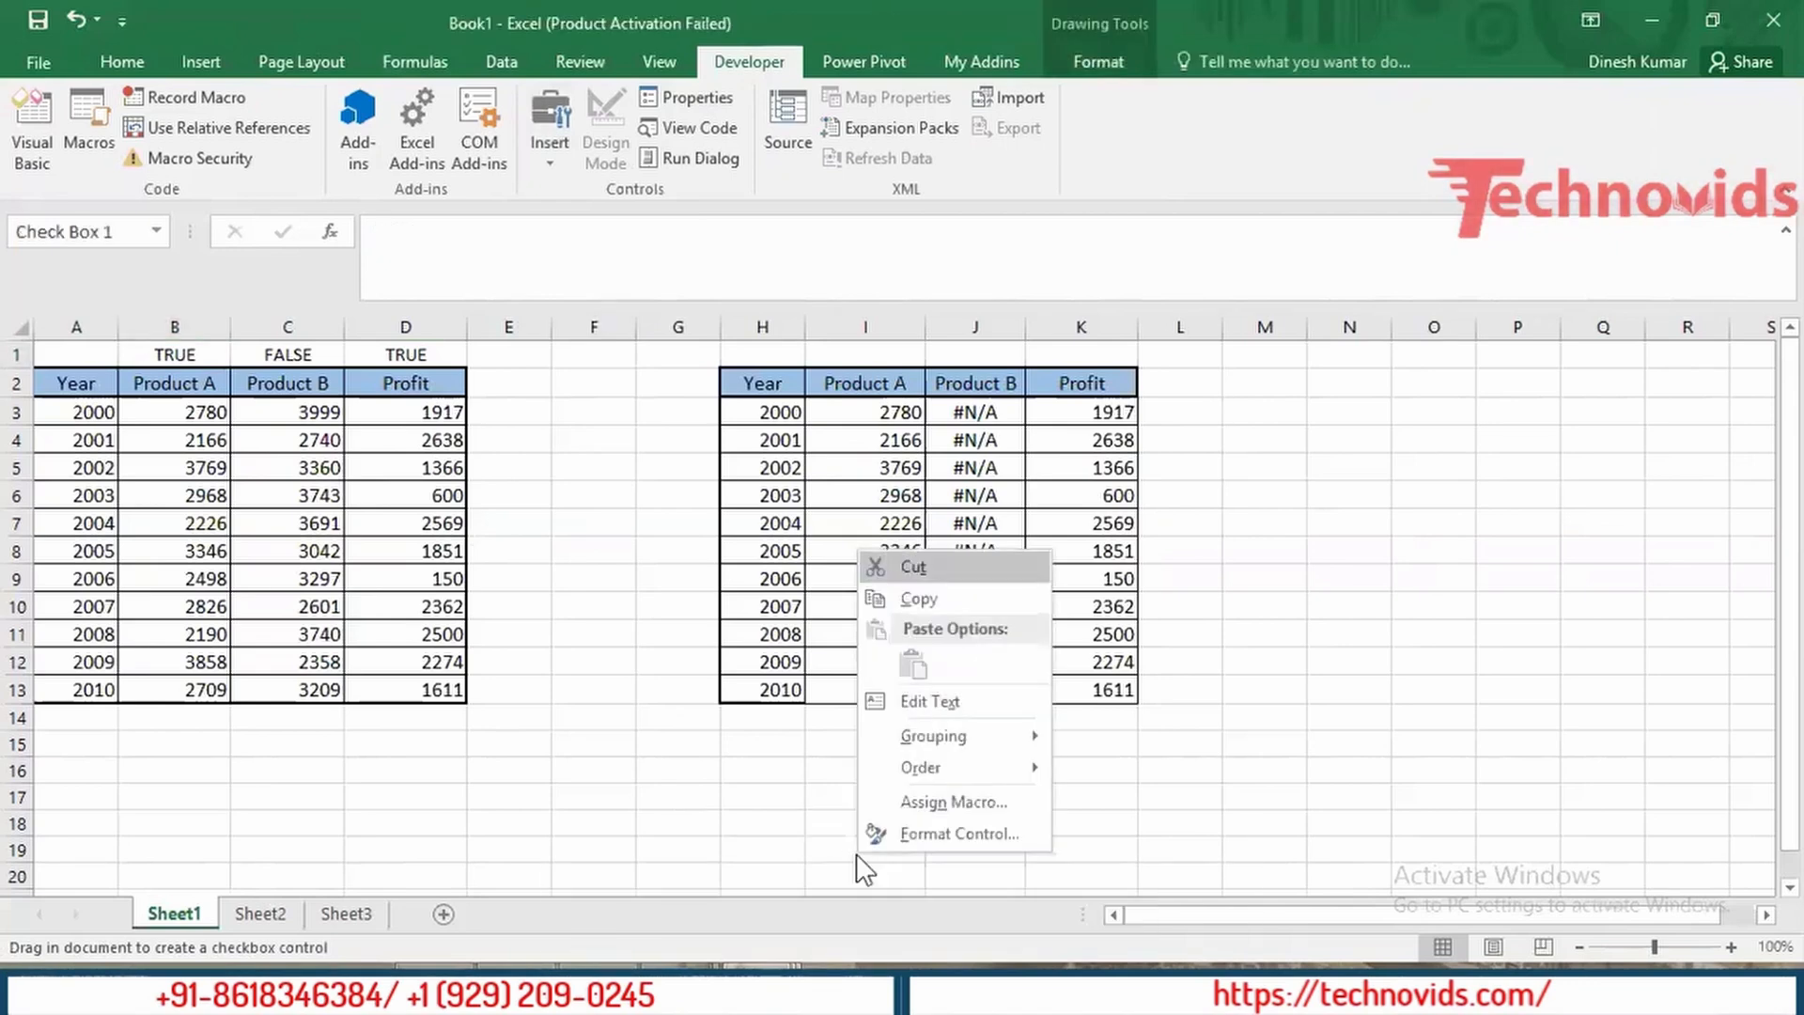
left_click(922, 835)
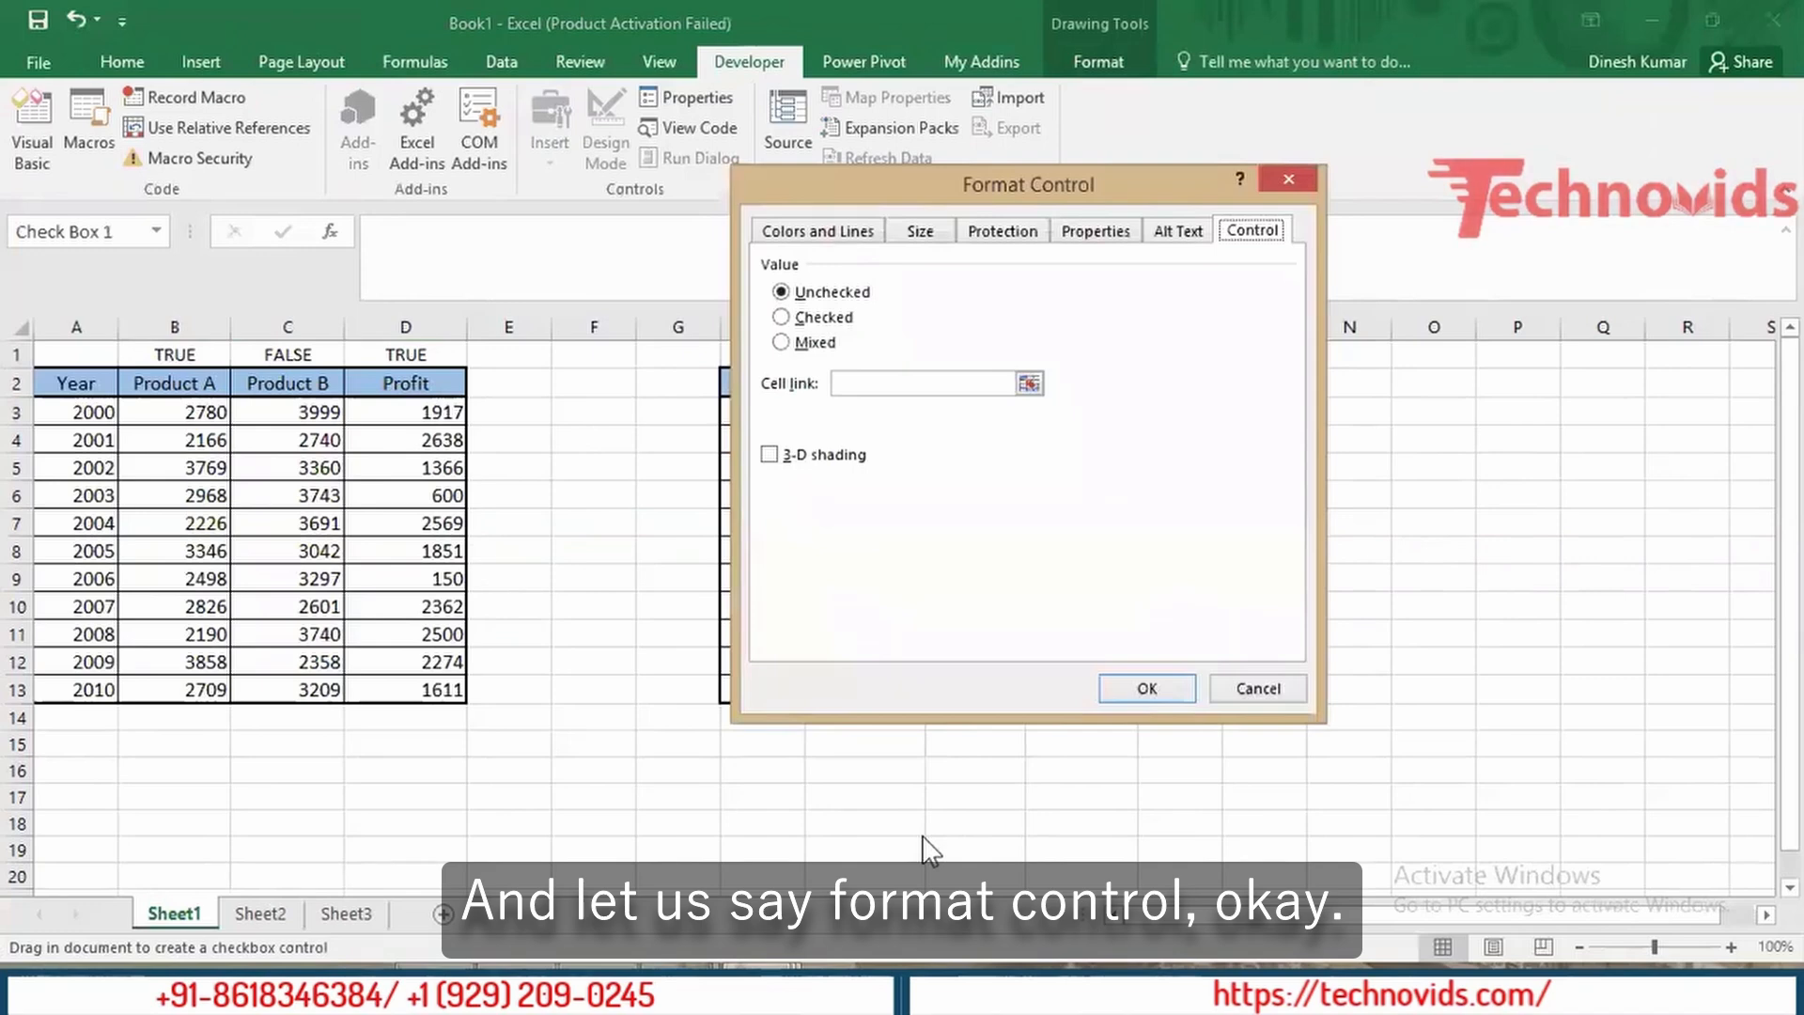
left_click(869, 382)
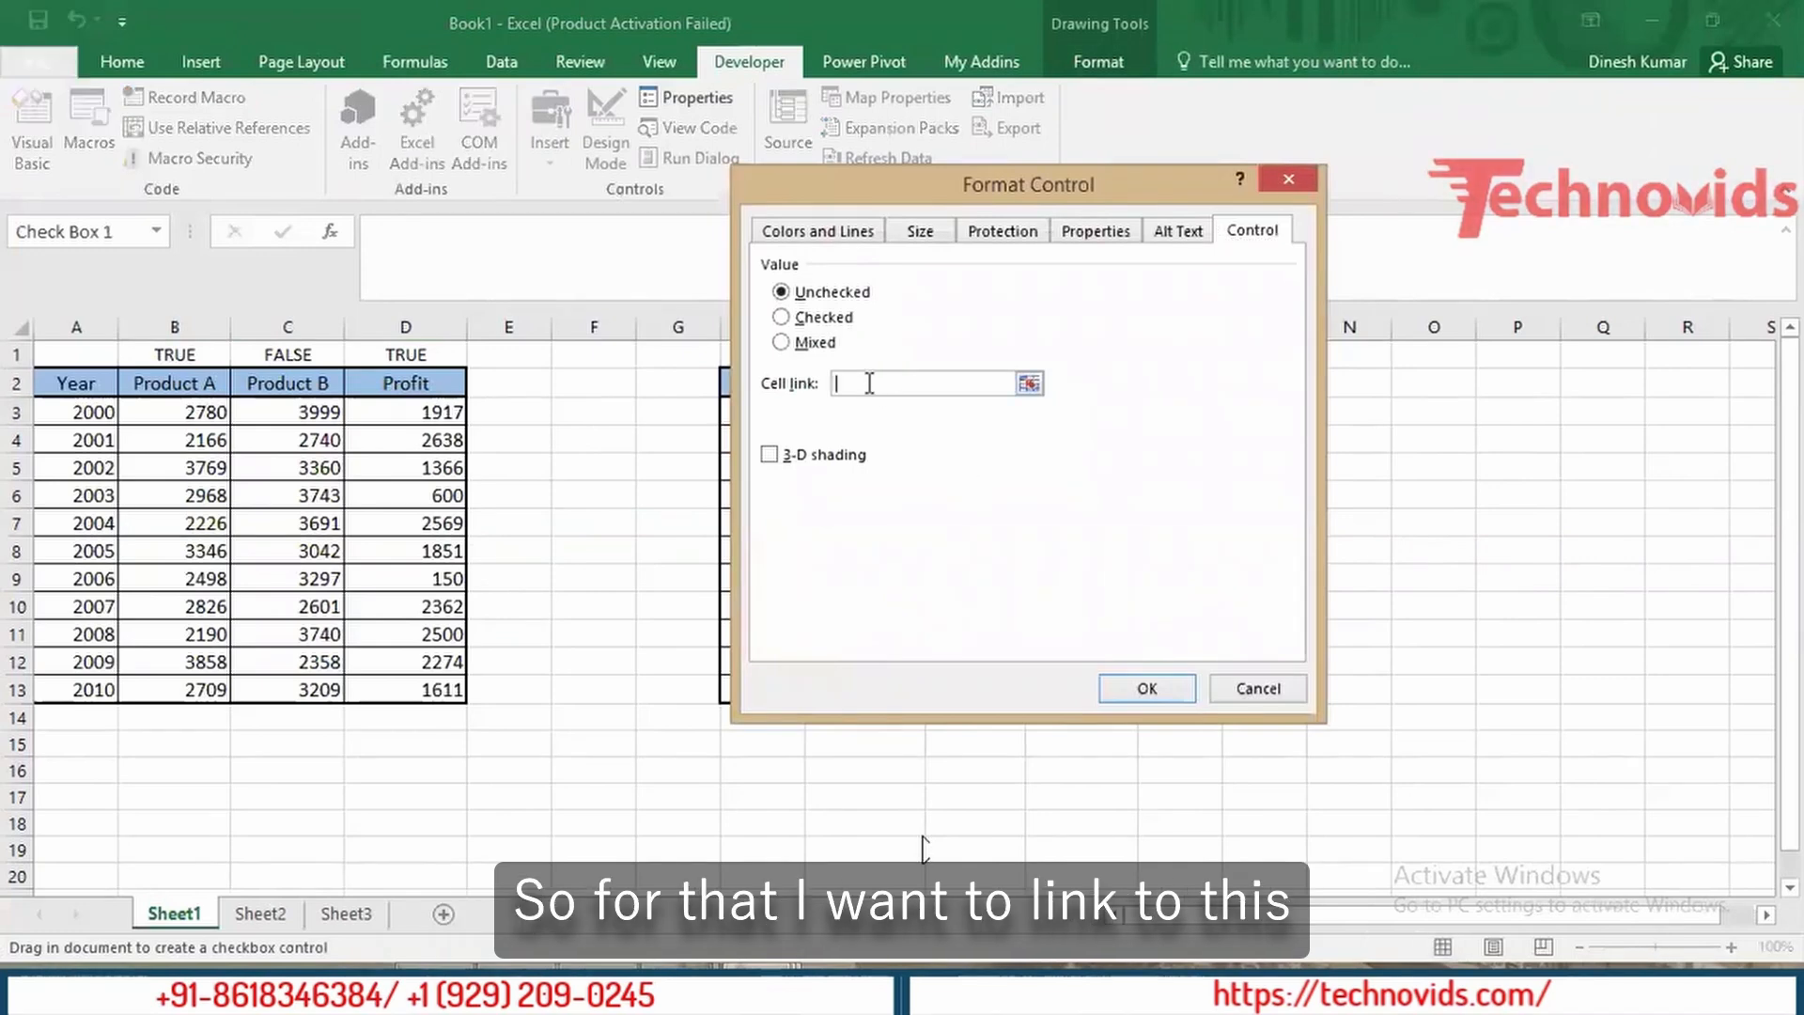
left_click(188, 354)
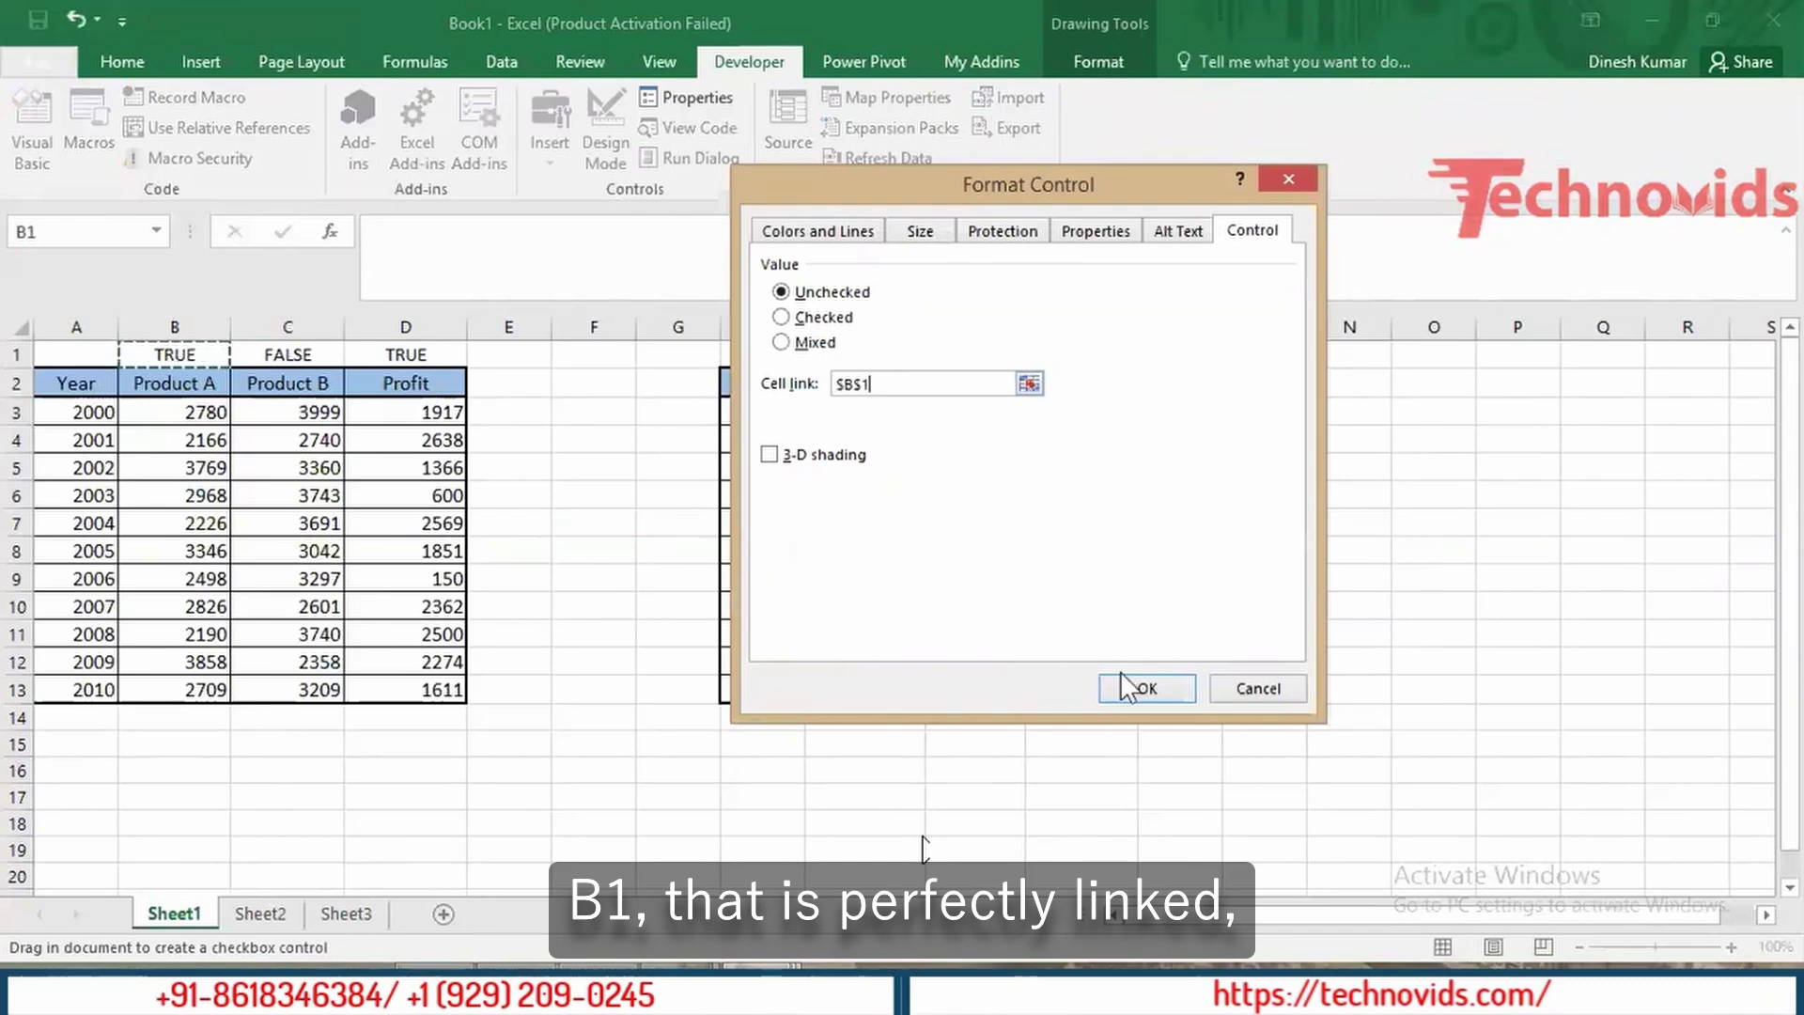
left_click(1143, 687)
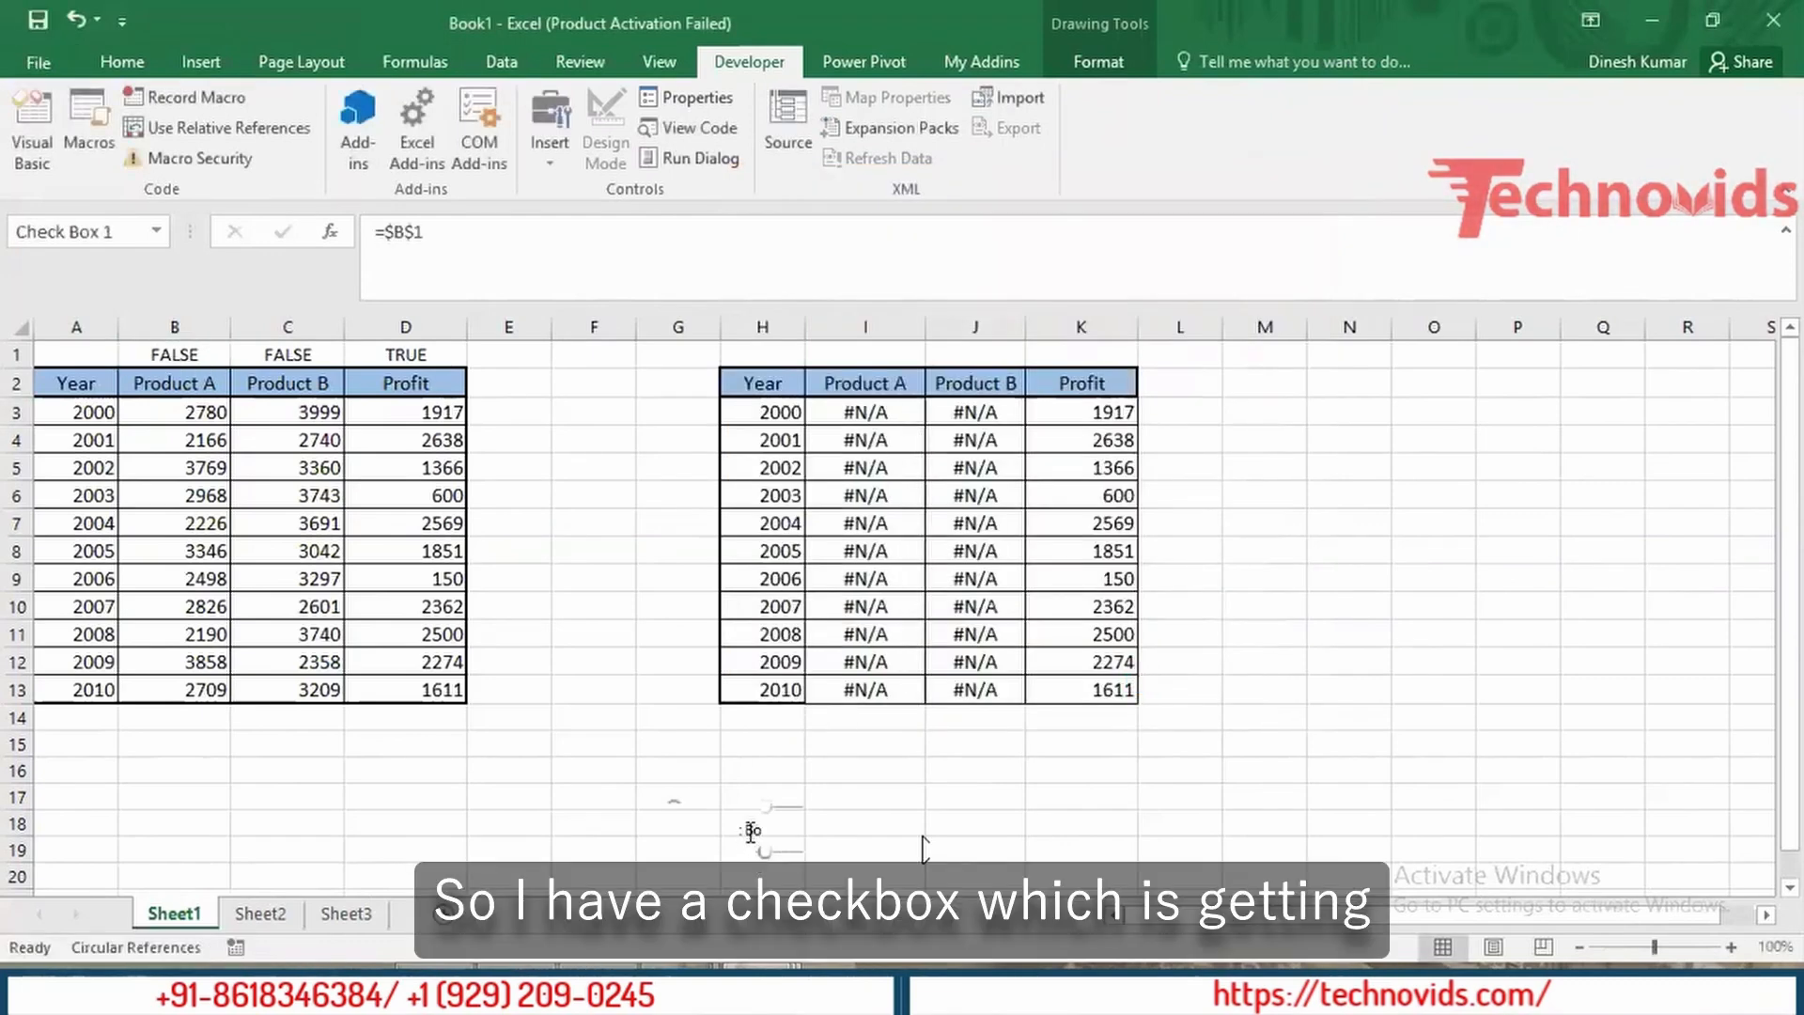
Step: Replace the check box's caption with PRODUCT A
left_click(752, 831)
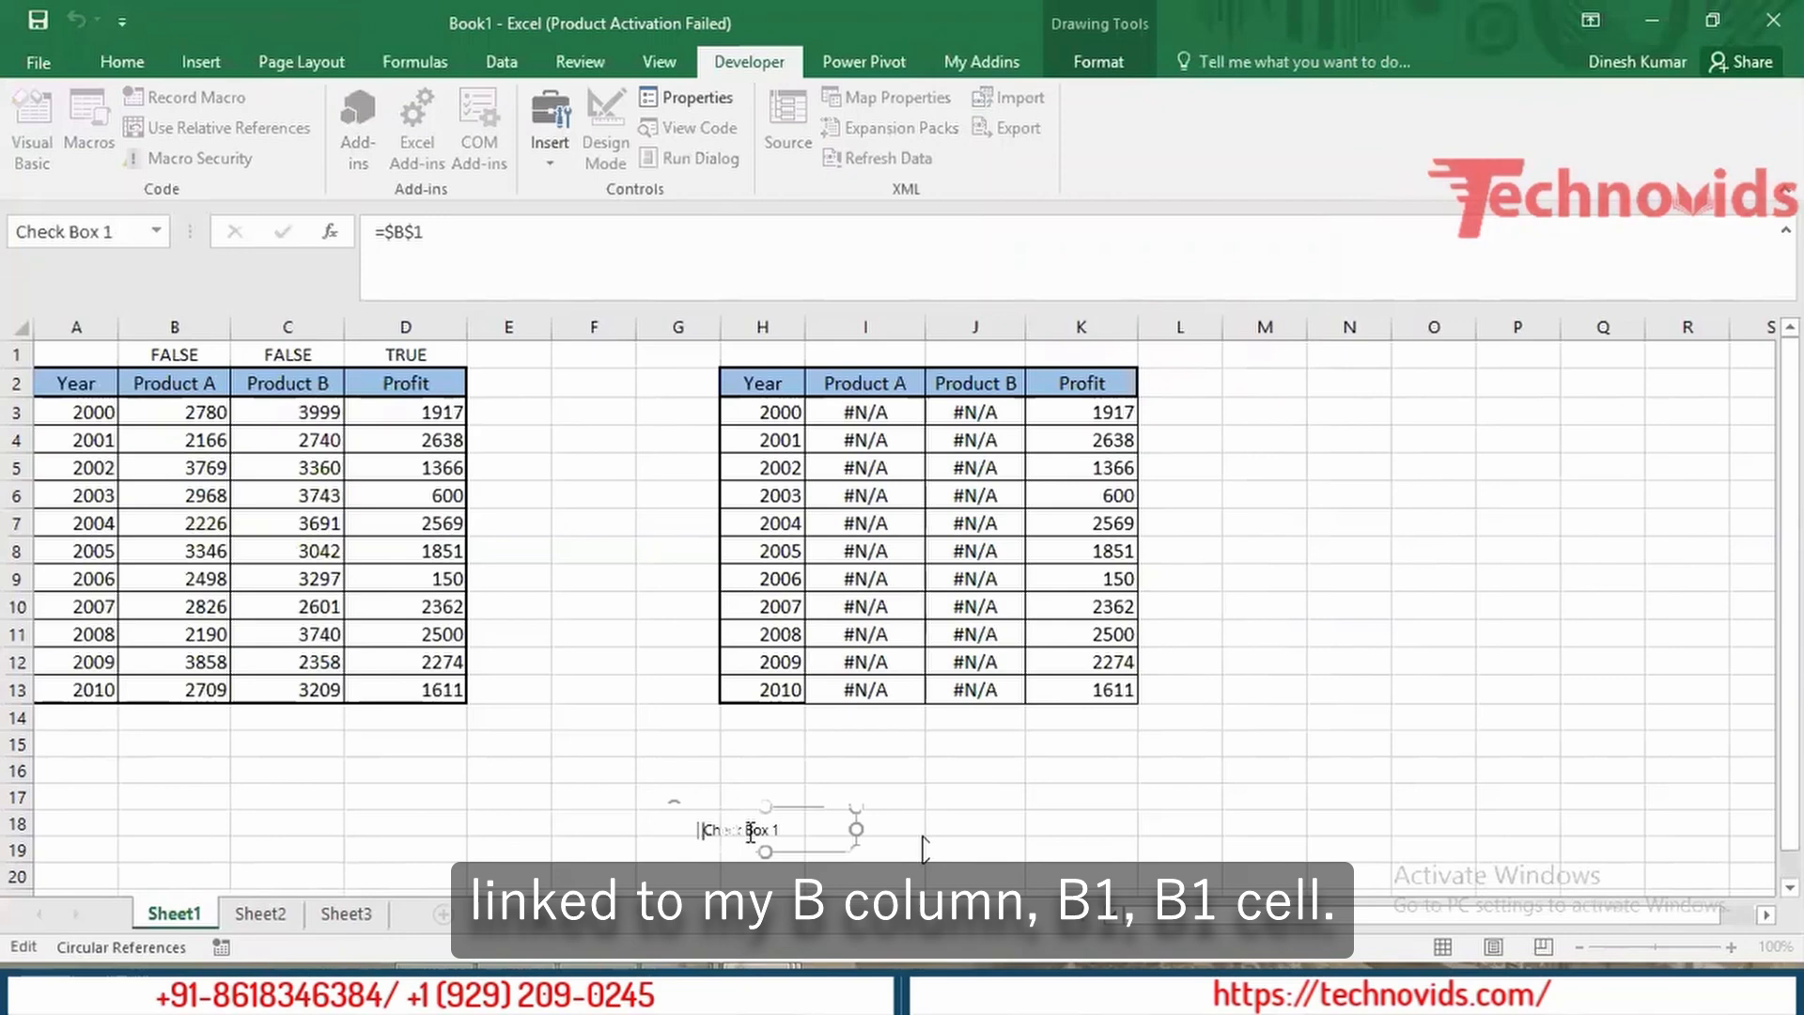
key("shift+Right")
key("shift+Right")
key("shift+Right")
key("shift+Right")
key("shift+Right")
key("shift+Right")
key("shift+Right")
key("shift+Right")
key("shift+Right")
key("shift+Right")
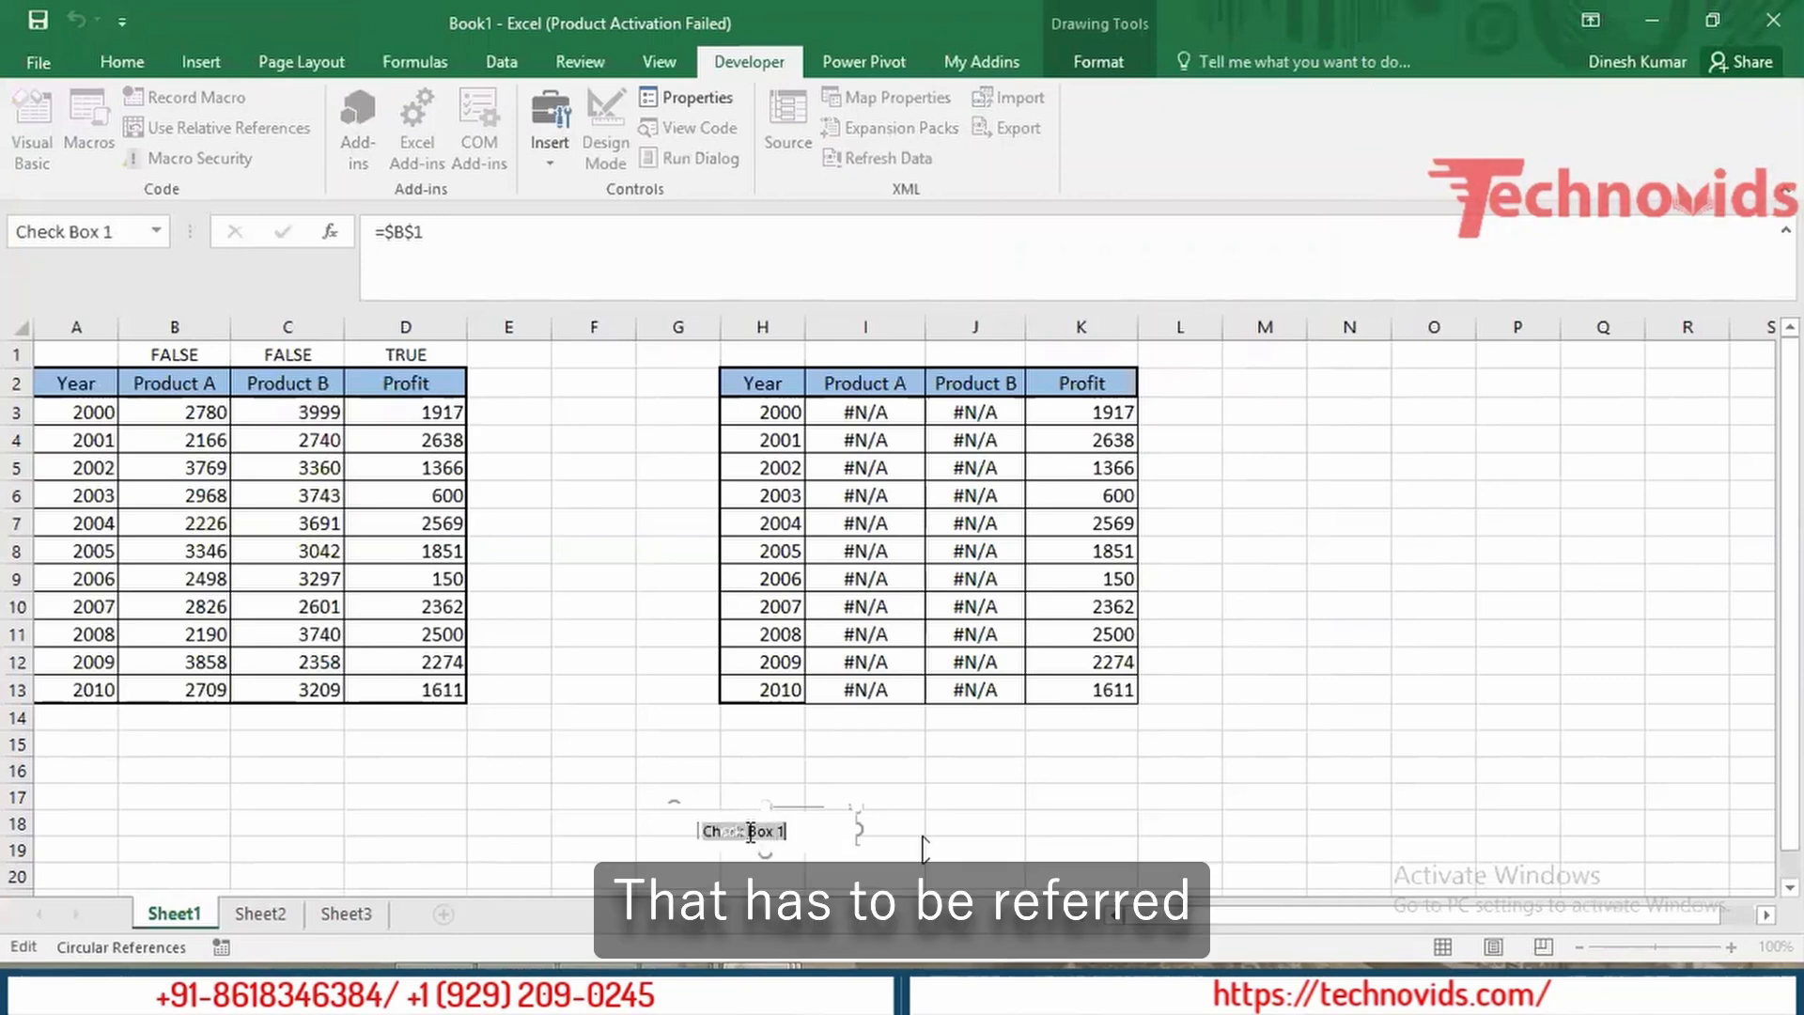
type("P")
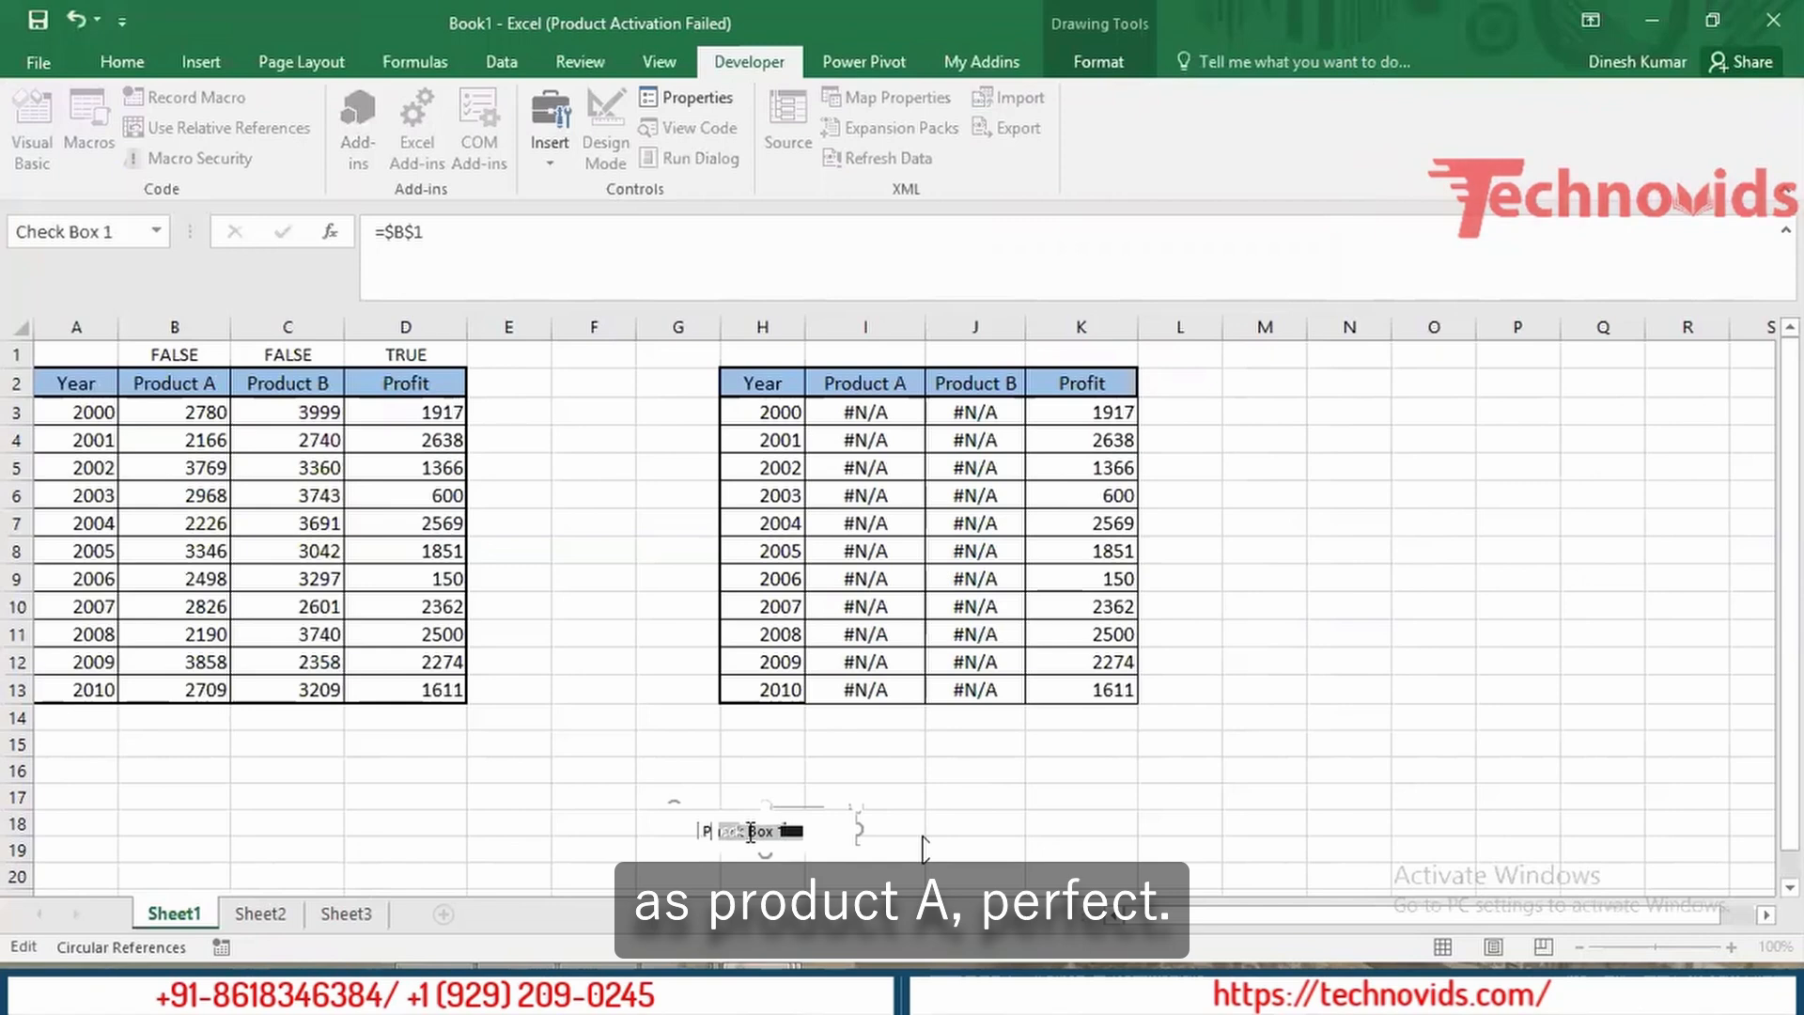
type("RODUCT A")
left_click(918, 794)
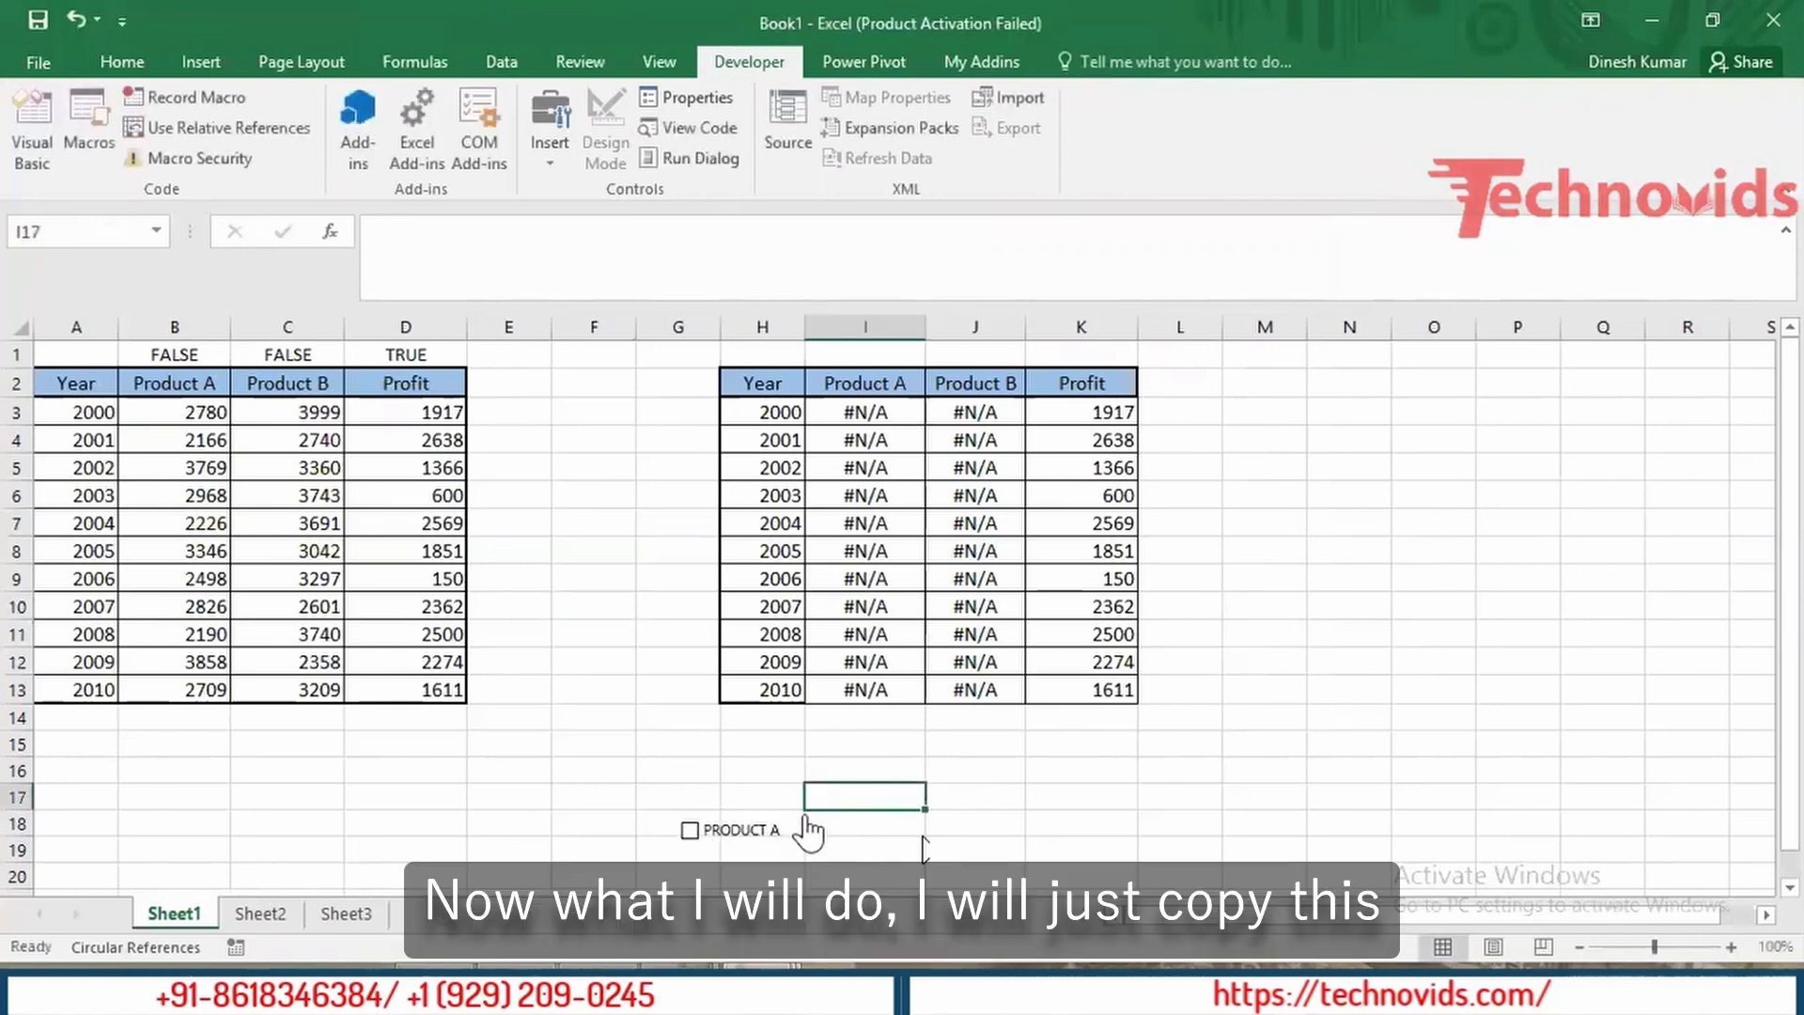
Step: Duplicate the PRODUCT A check box and align the copy beside the original in row 18
right_click(794, 849)
key("Escape")
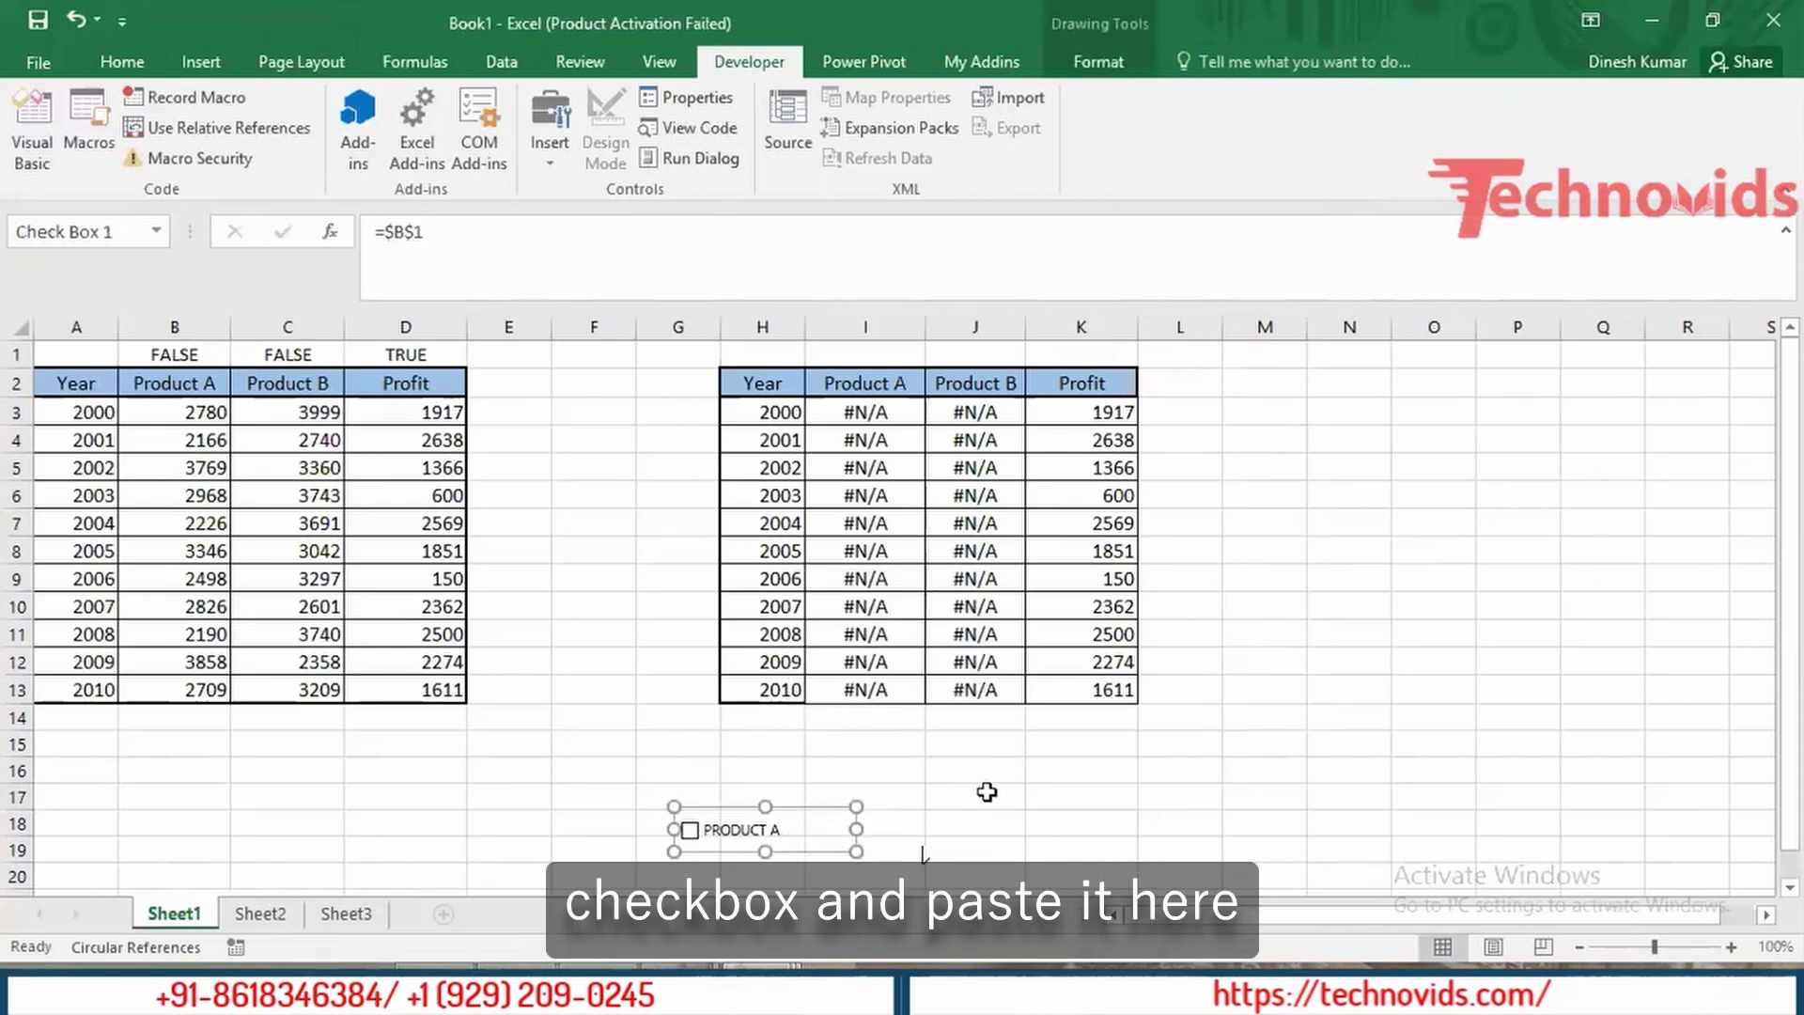
left_click(995, 794)
key("ctrl+v")
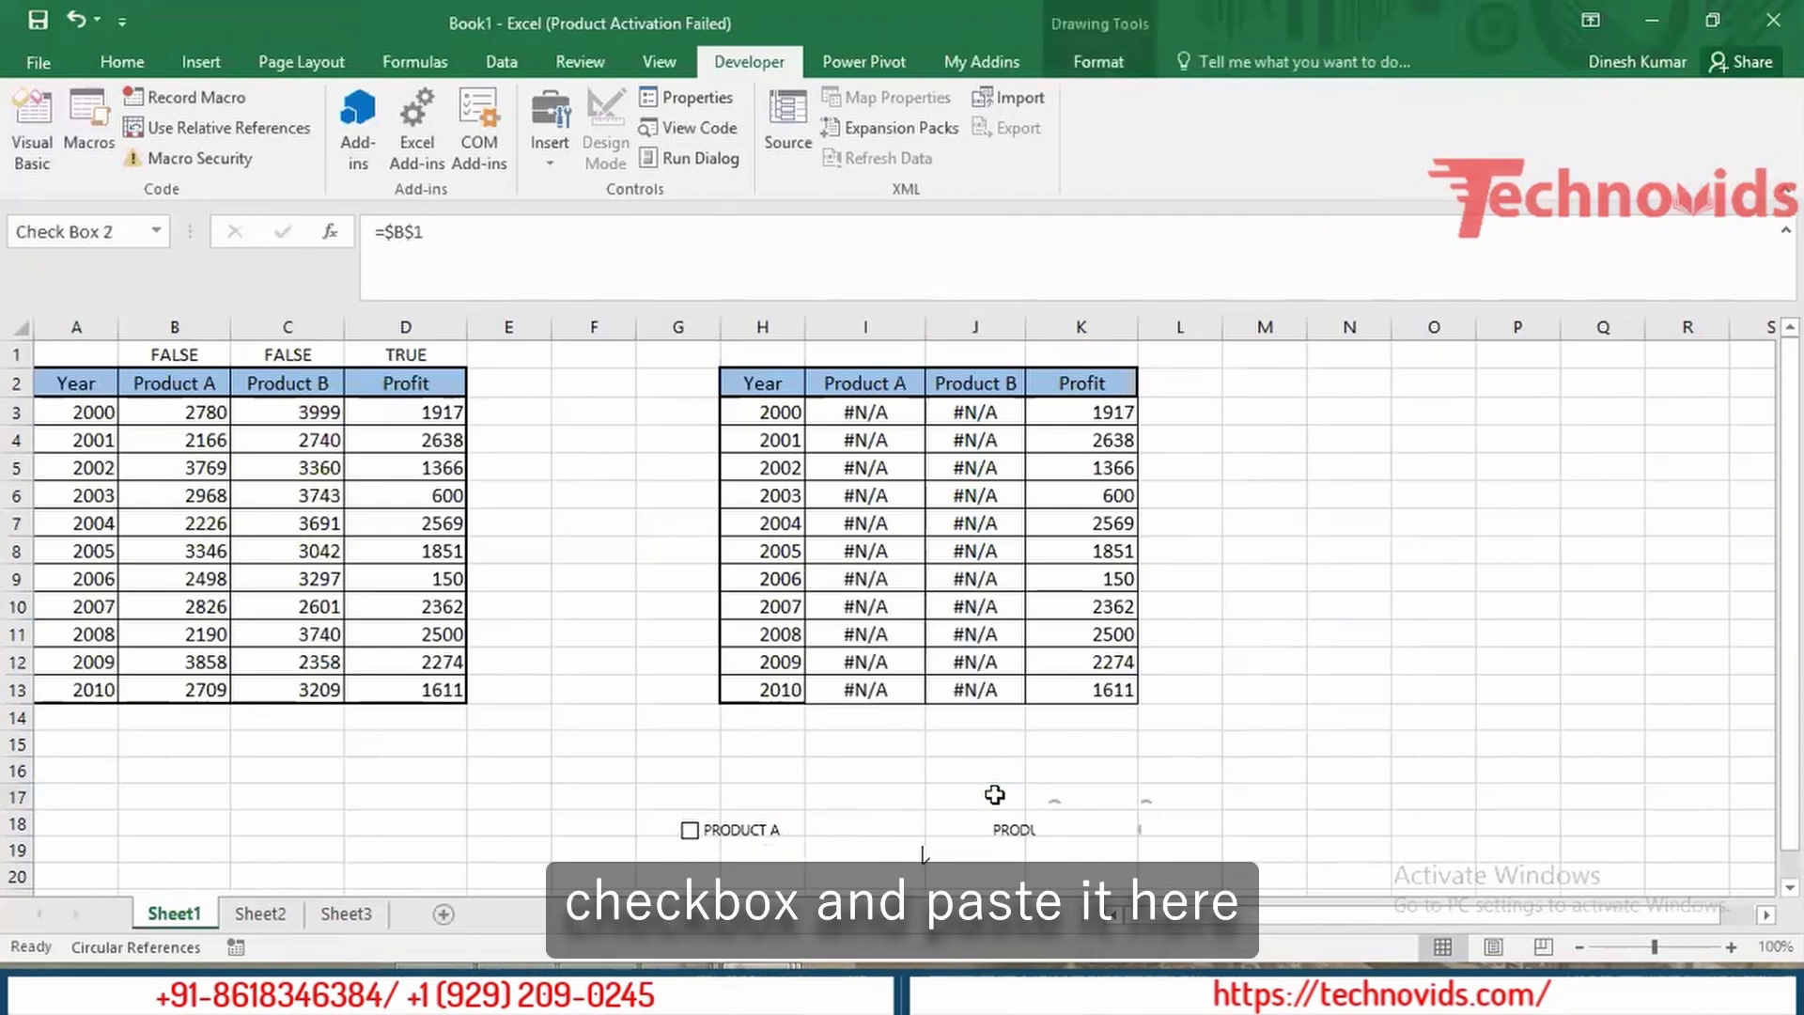
mouse_move(999, 794)
left_mouse_down()
mouse_move(1091, 814)
mouse_move(990, 809)
left_mouse_up()
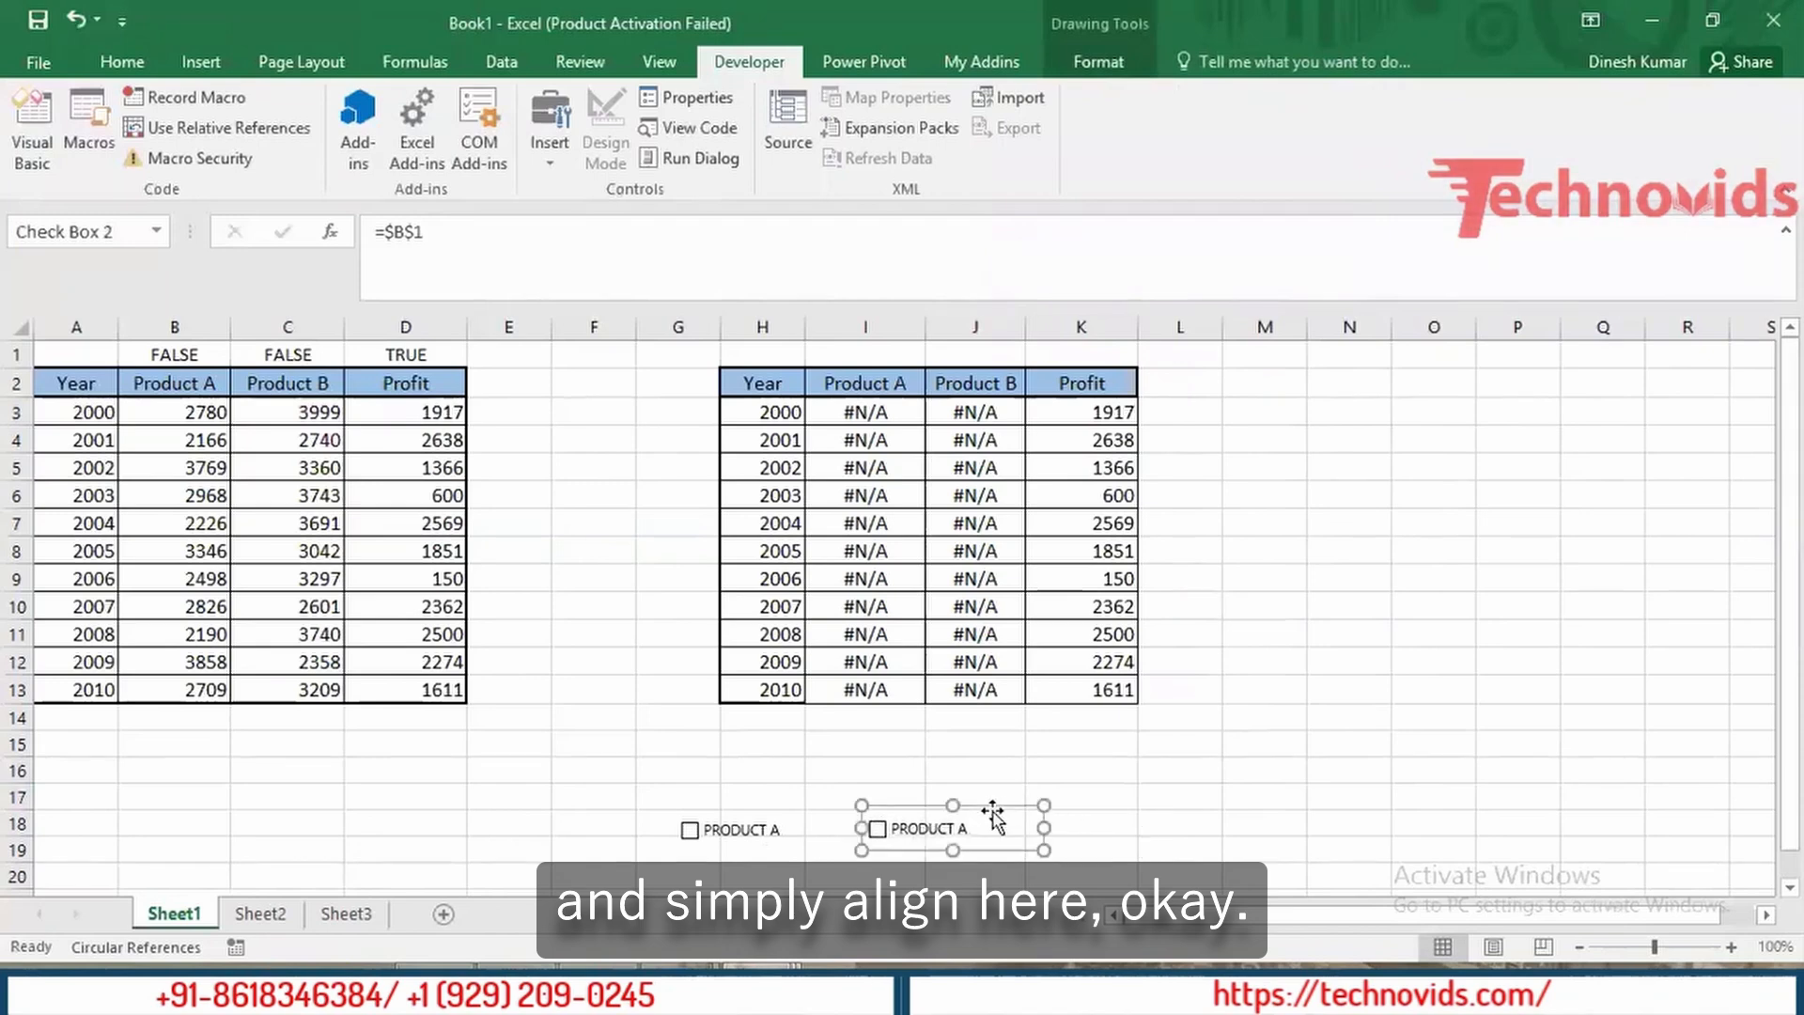
Step: Change the caption of the copied check box to PRODUCT B
left_click(958, 830)
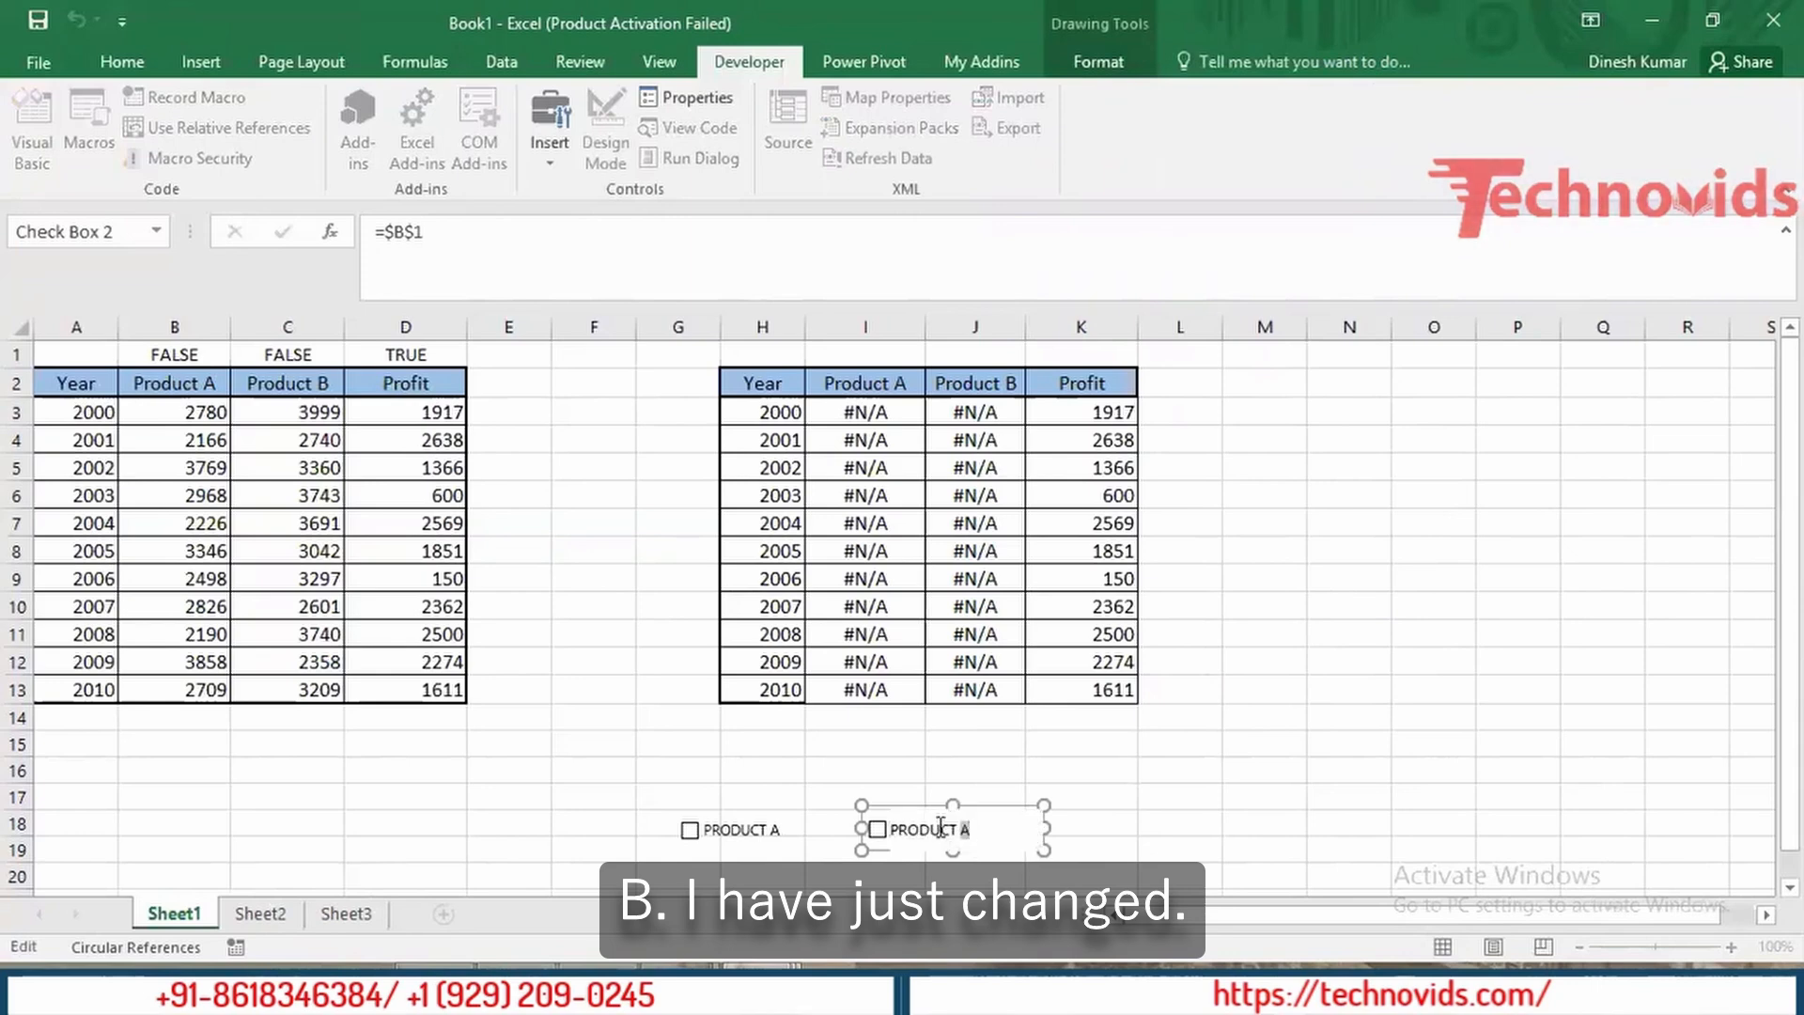
type("B")
left_click(1183, 770)
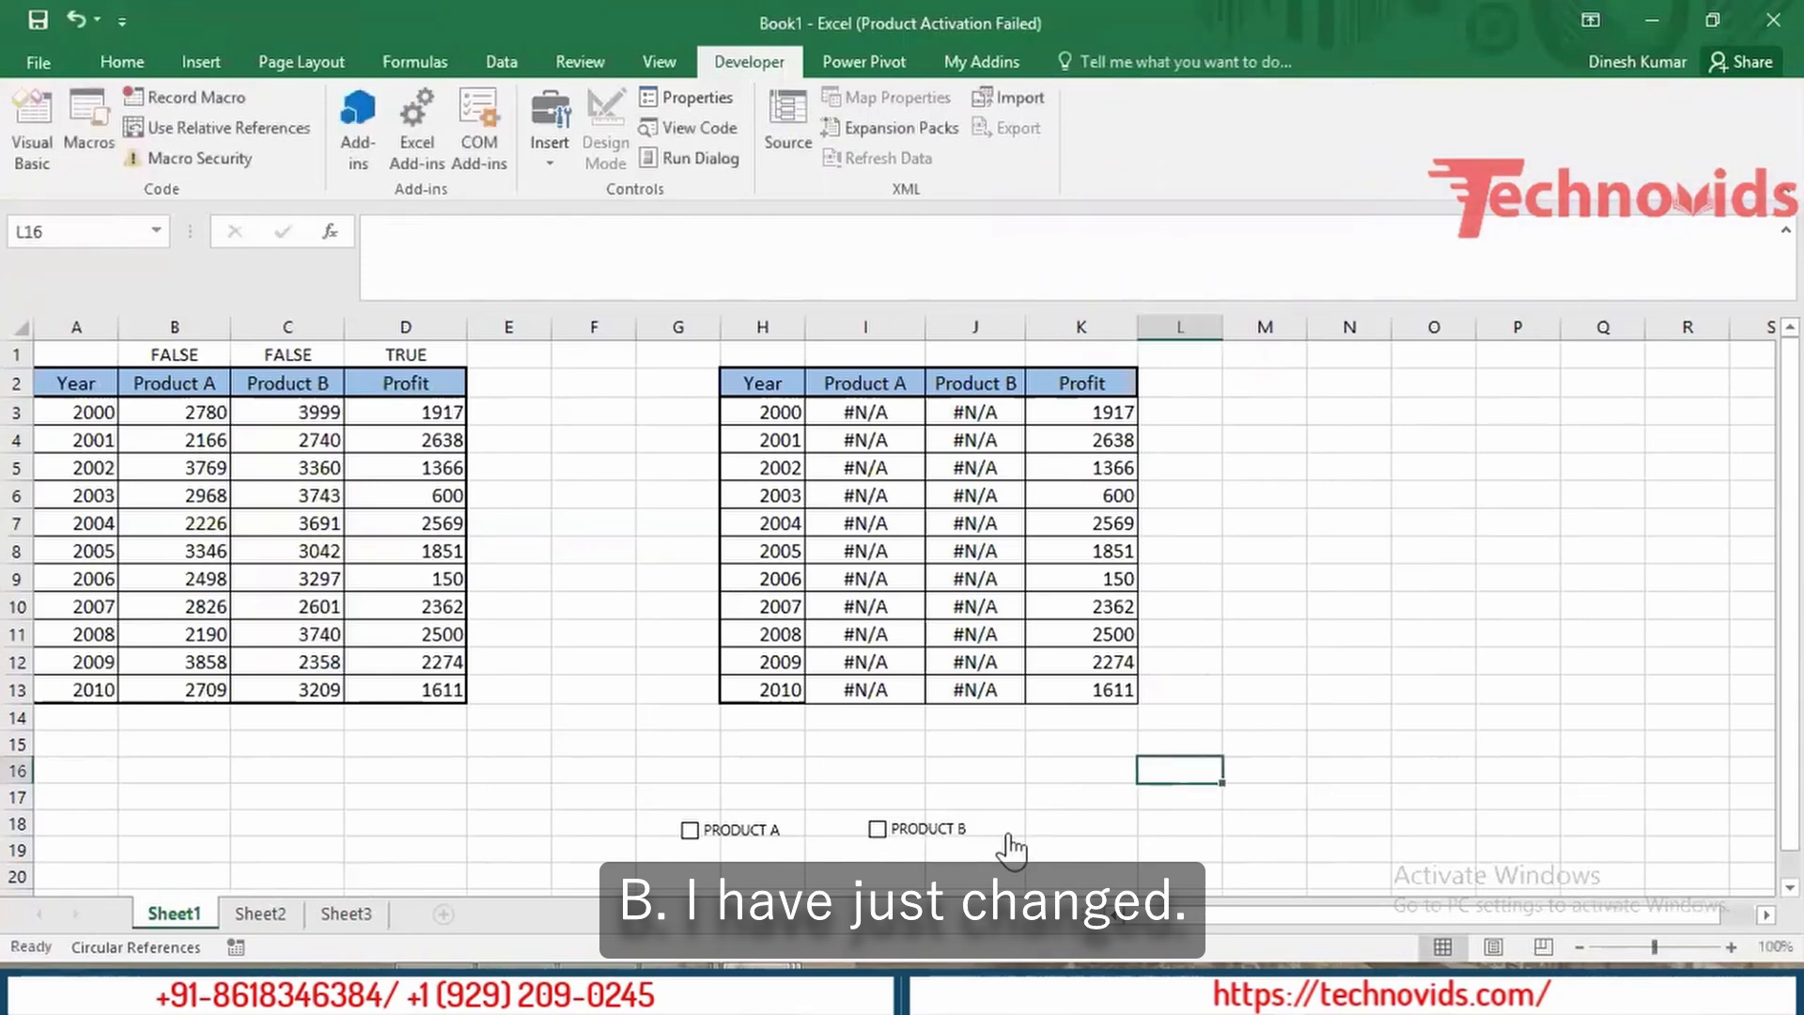
Step: Change the cell link of the PRODUCT B check box to $C$1
right_click(933, 833)
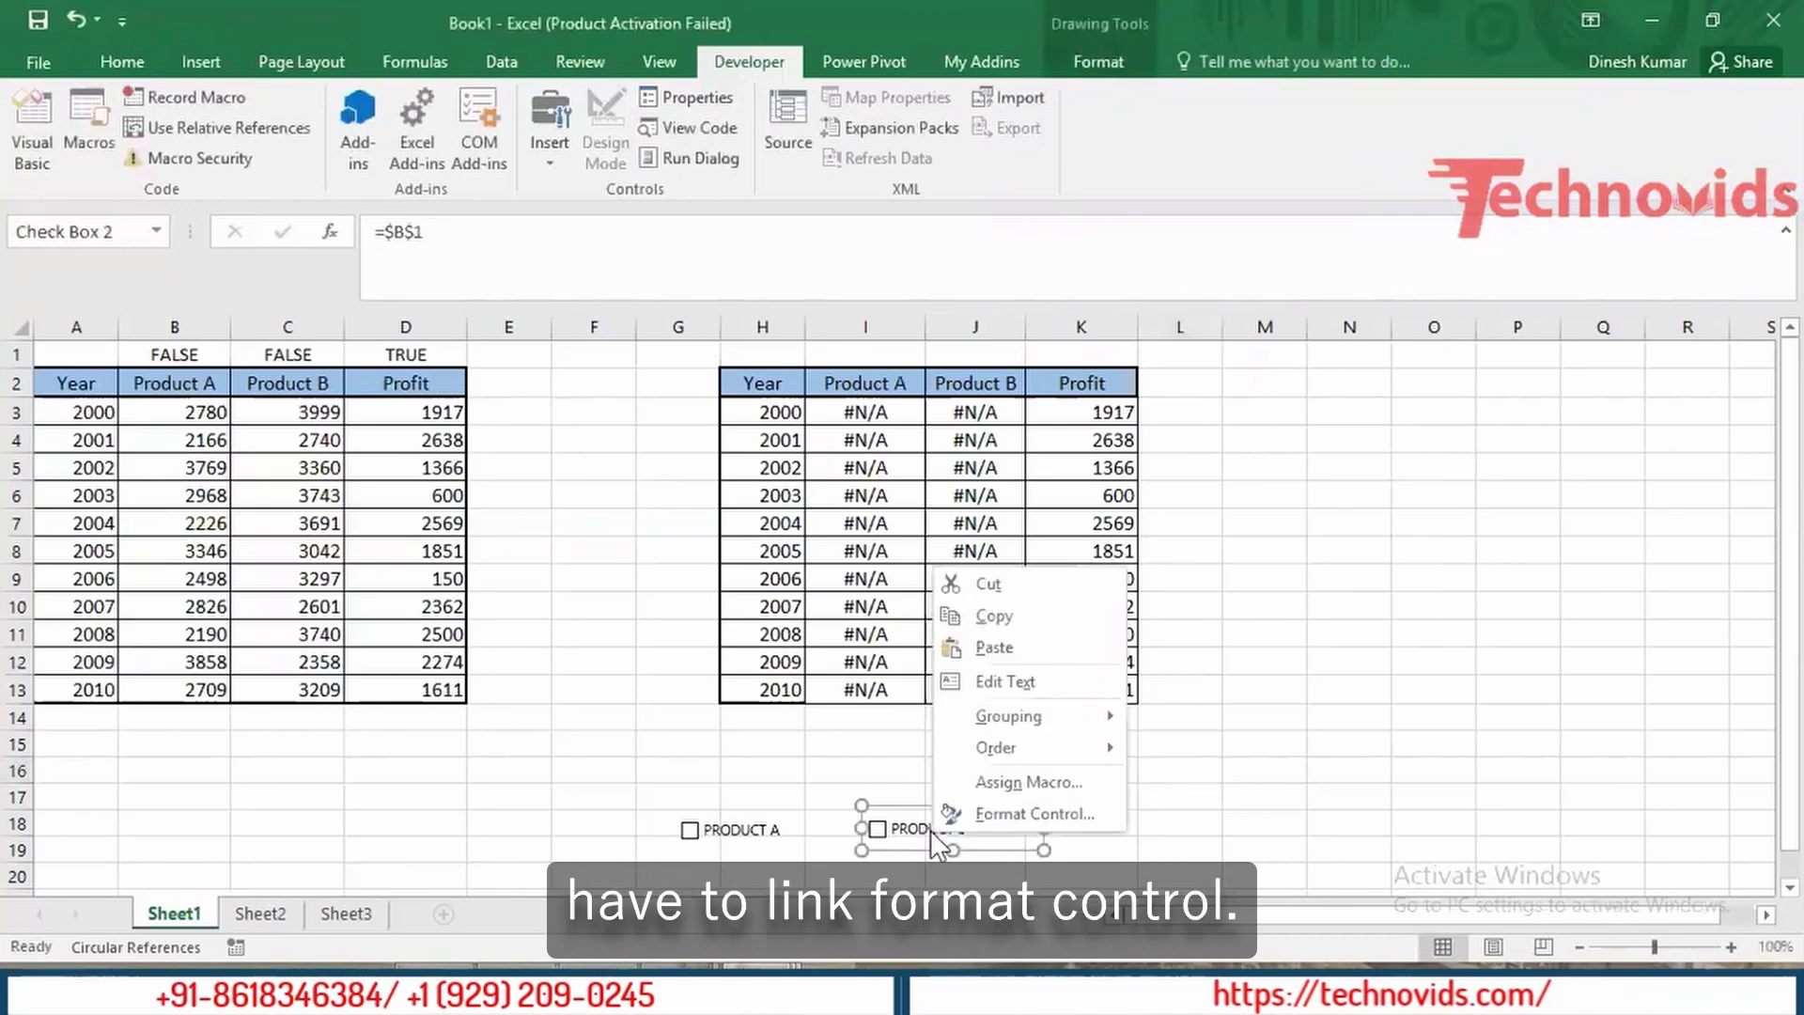
left_click(1019, 816)
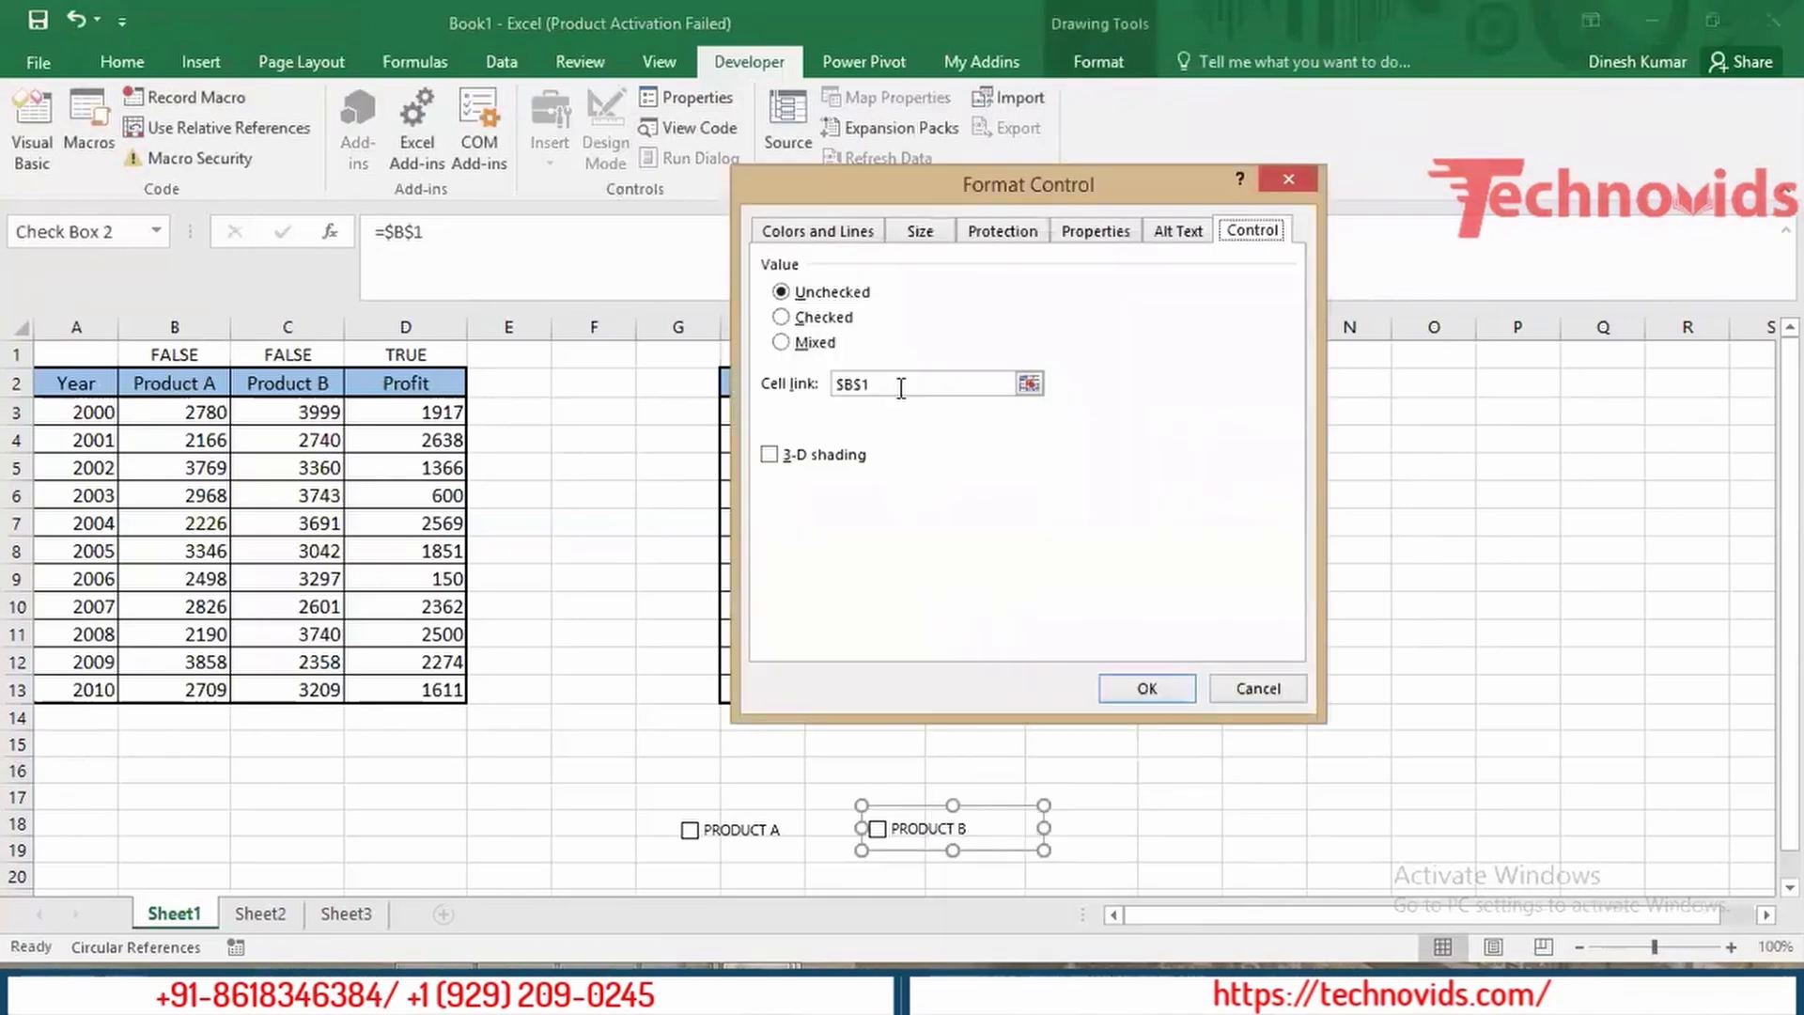
left_click(888, 385)
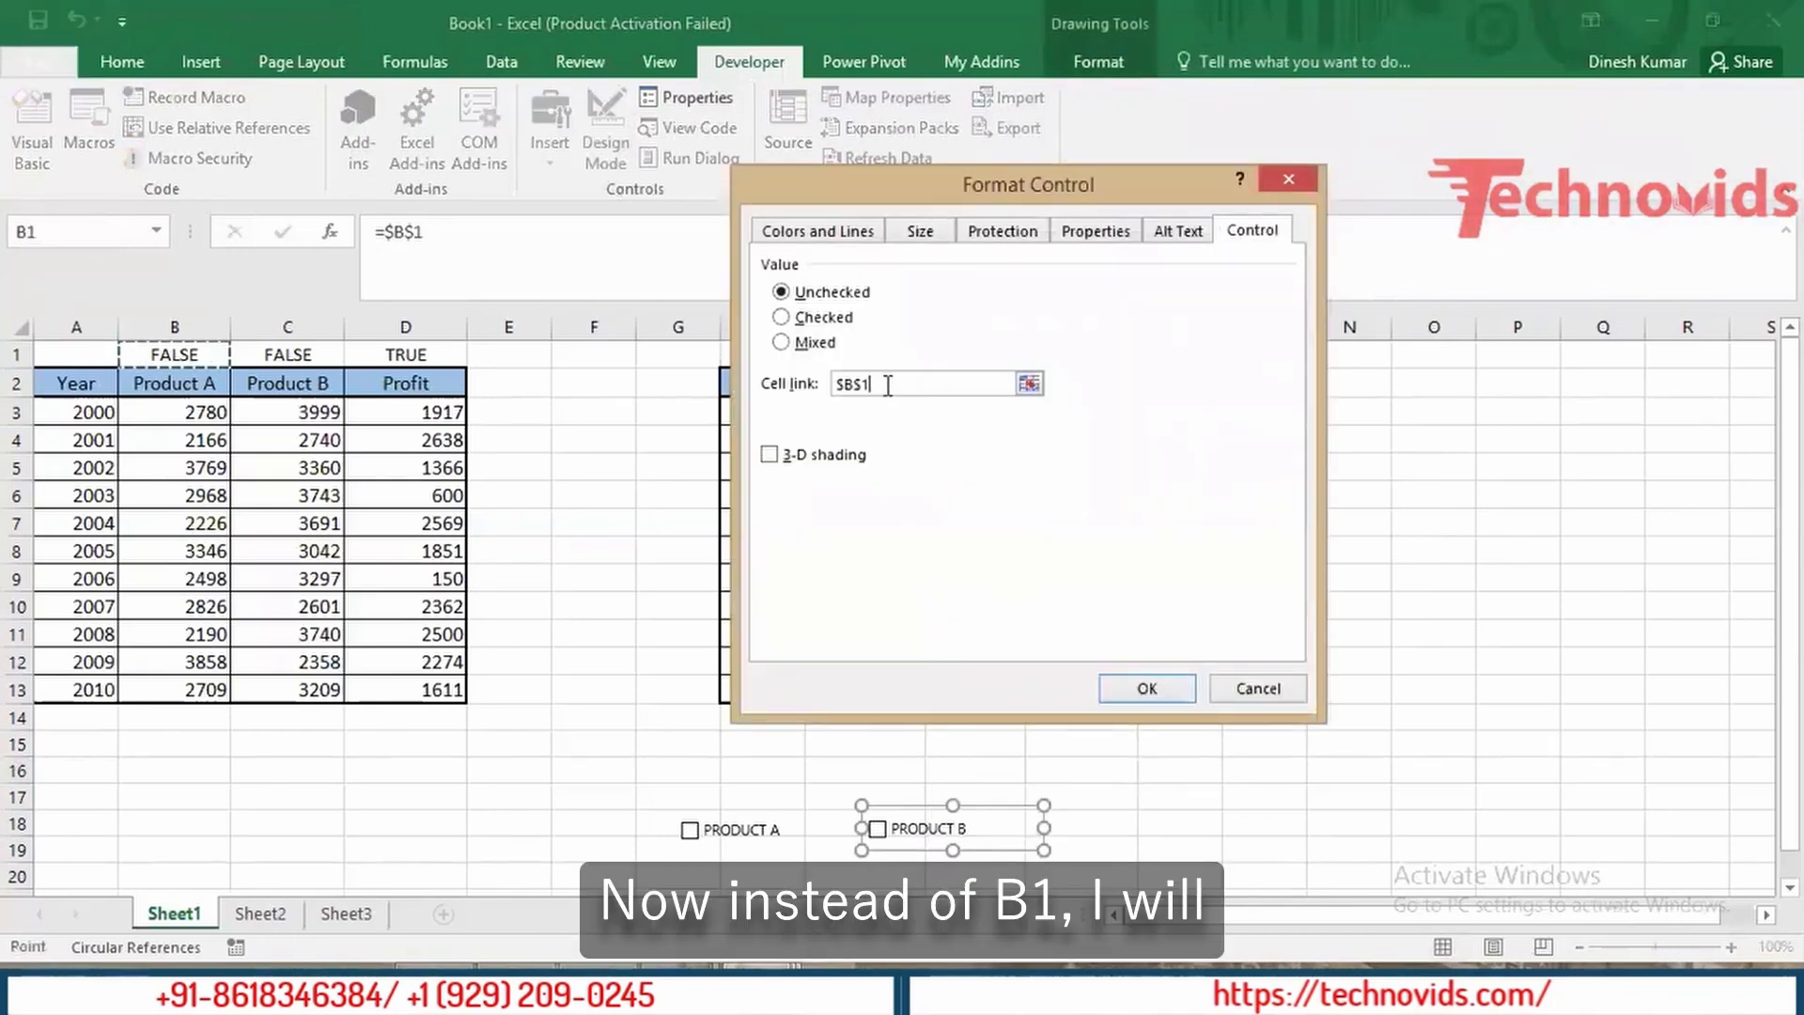
key("BackSpace")
key("BackSpace")
key("BackSpace")
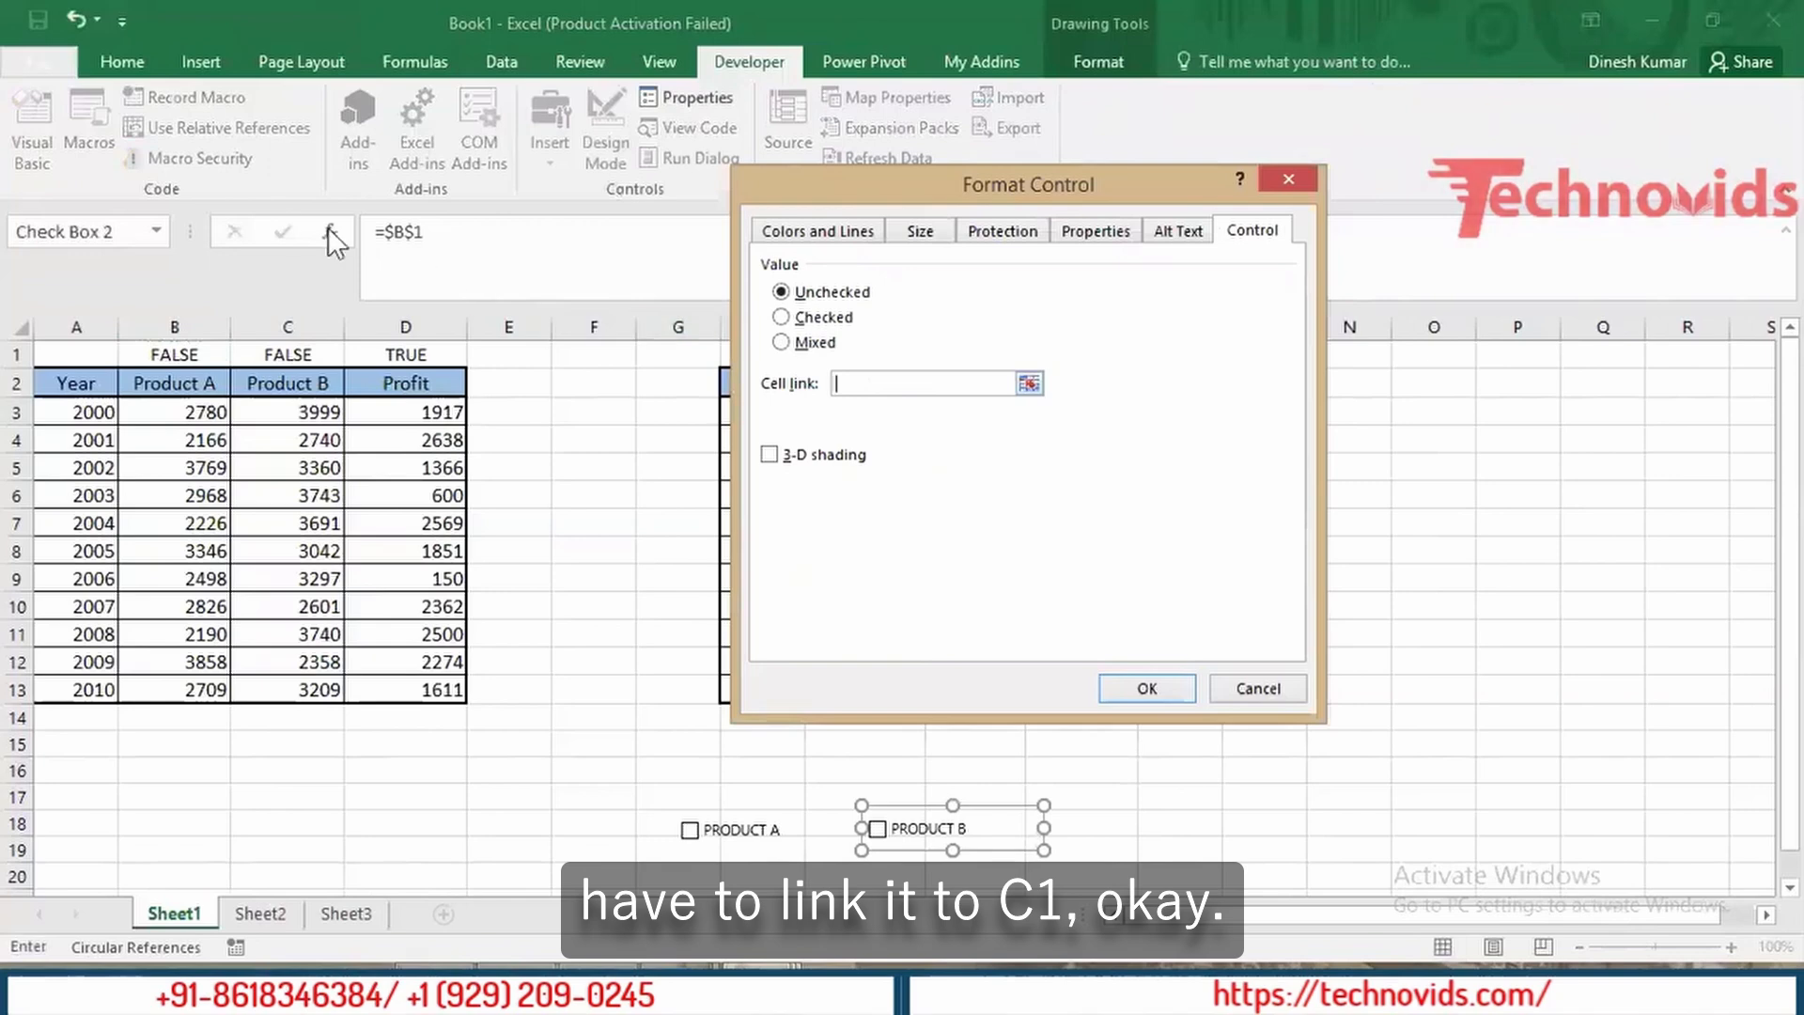
left_click(310, 355)
key("Return")
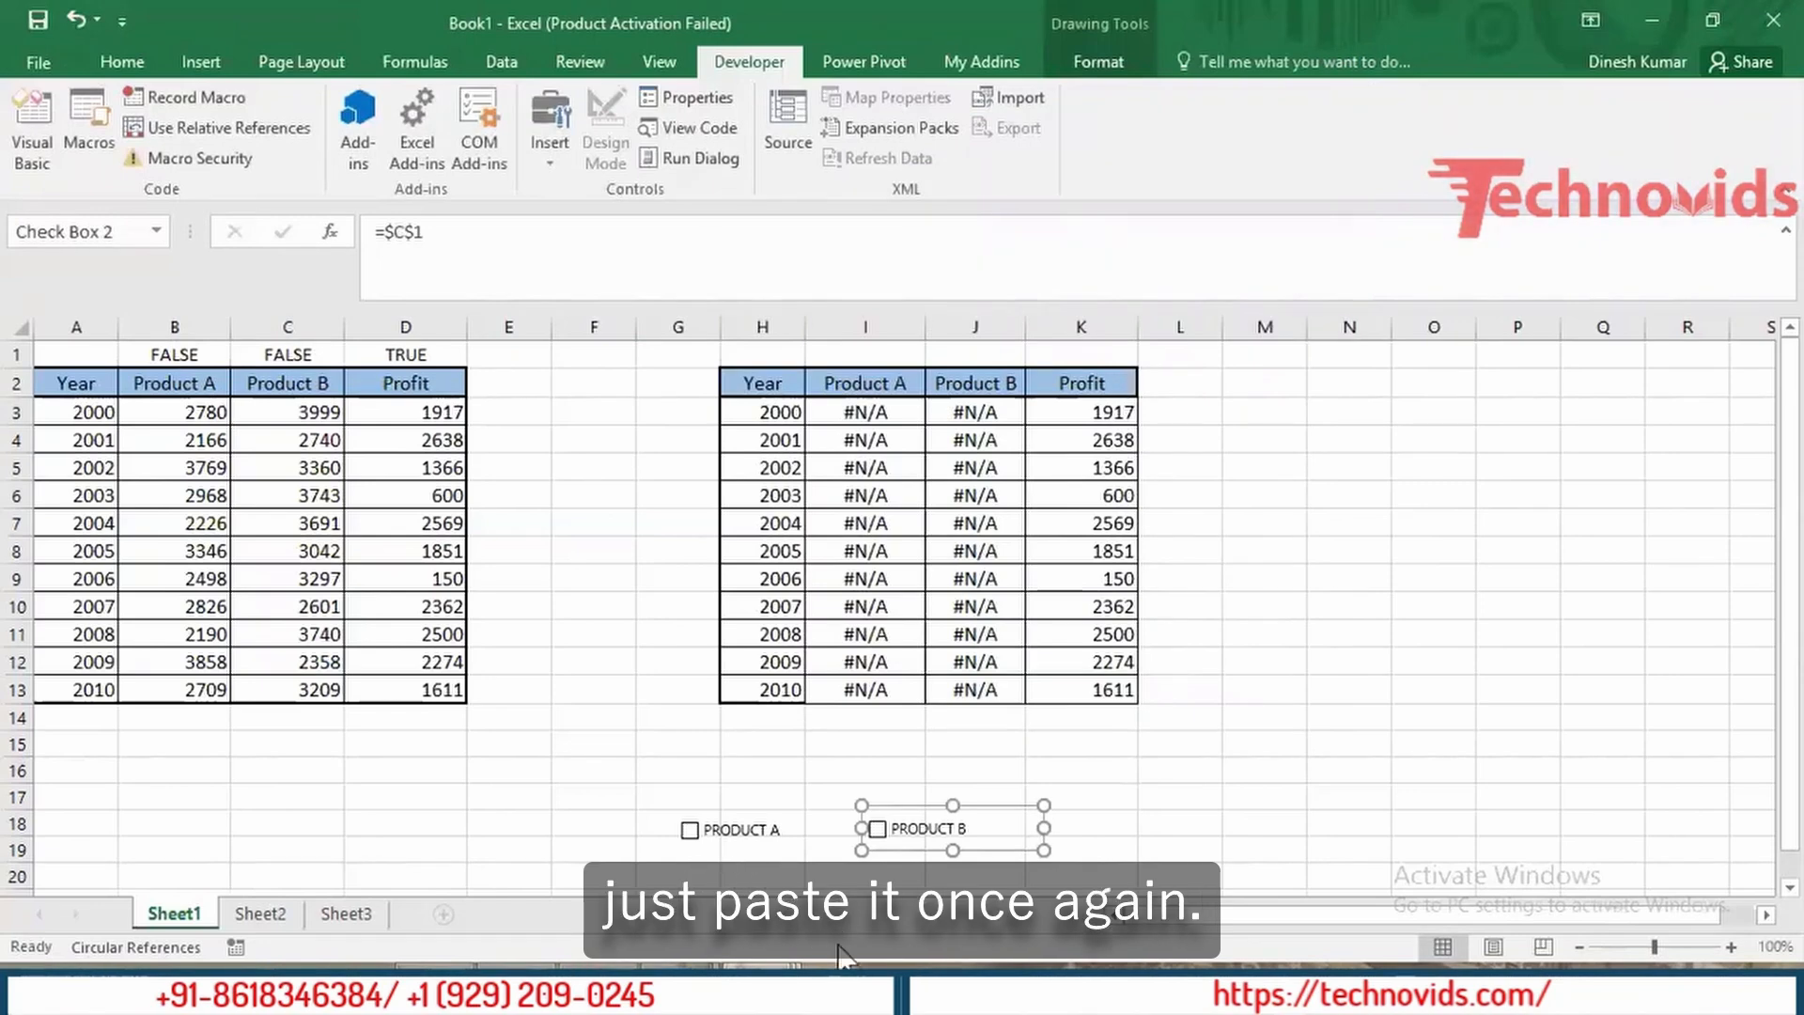
Step: Paste another copy of the PRODUCT A check box and align it in row 18 beside PRODUCT B
left_click(1209, 826)
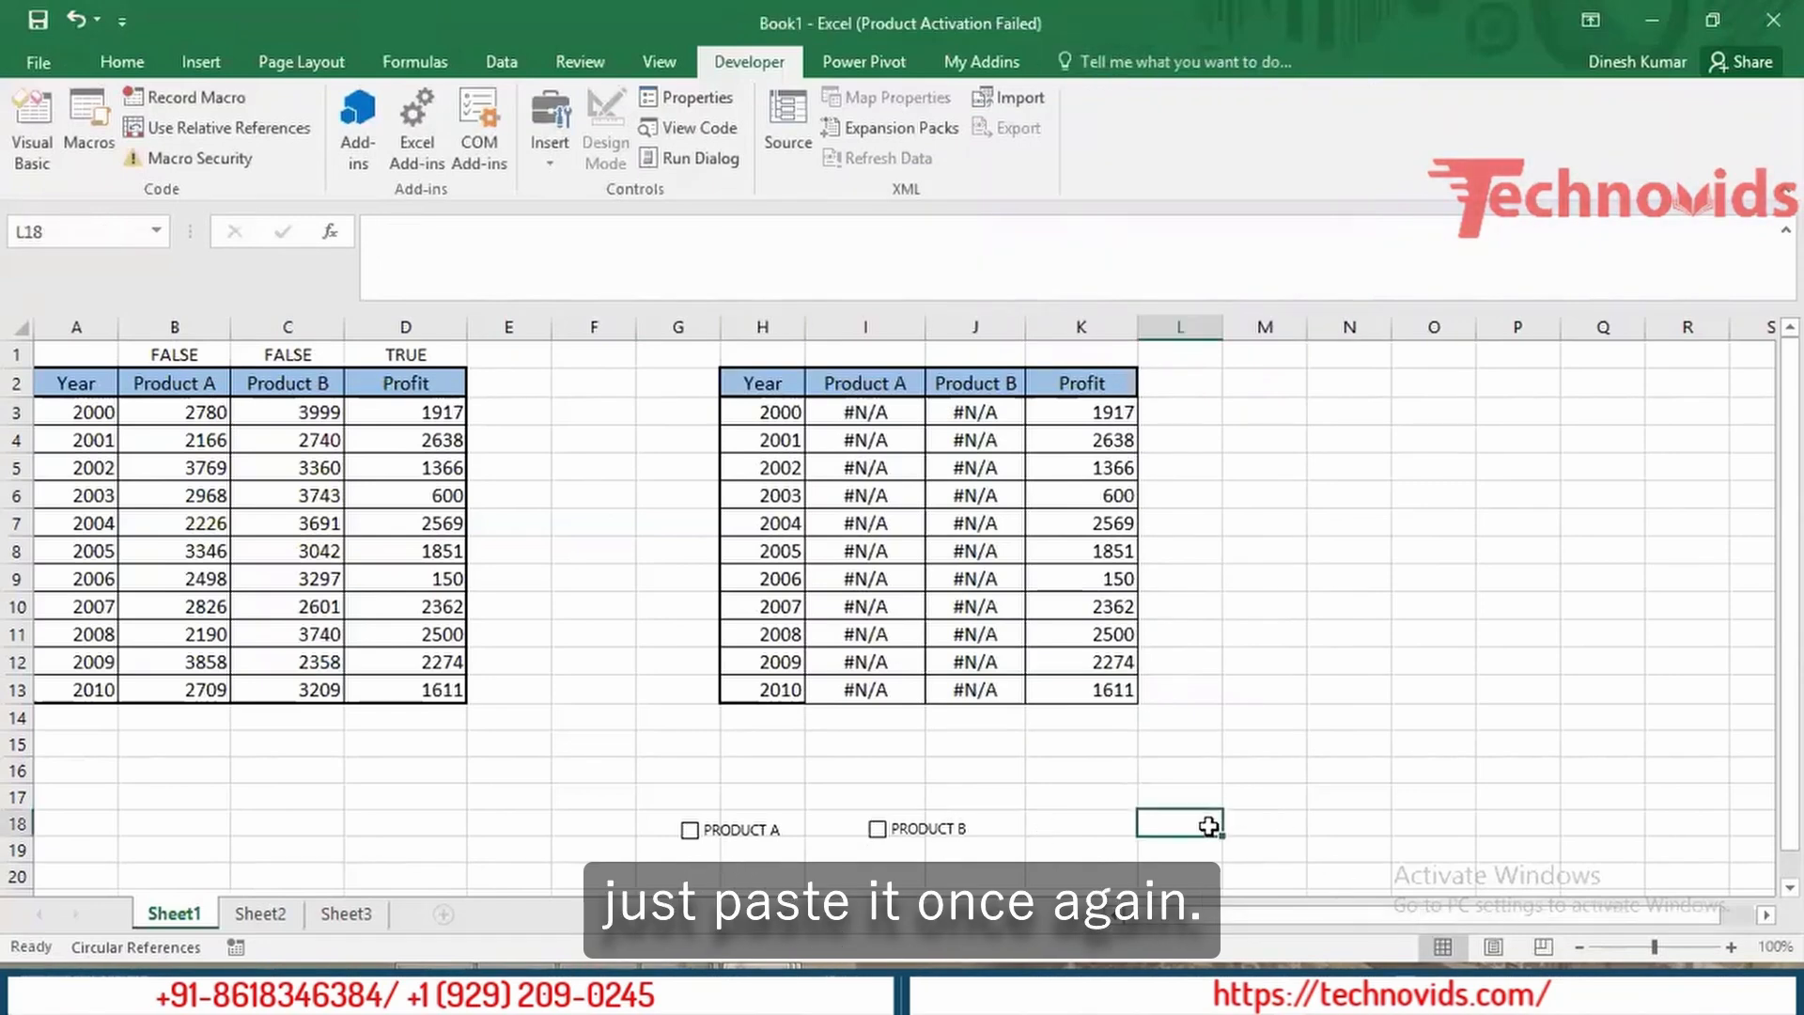
key("ctrl+v")
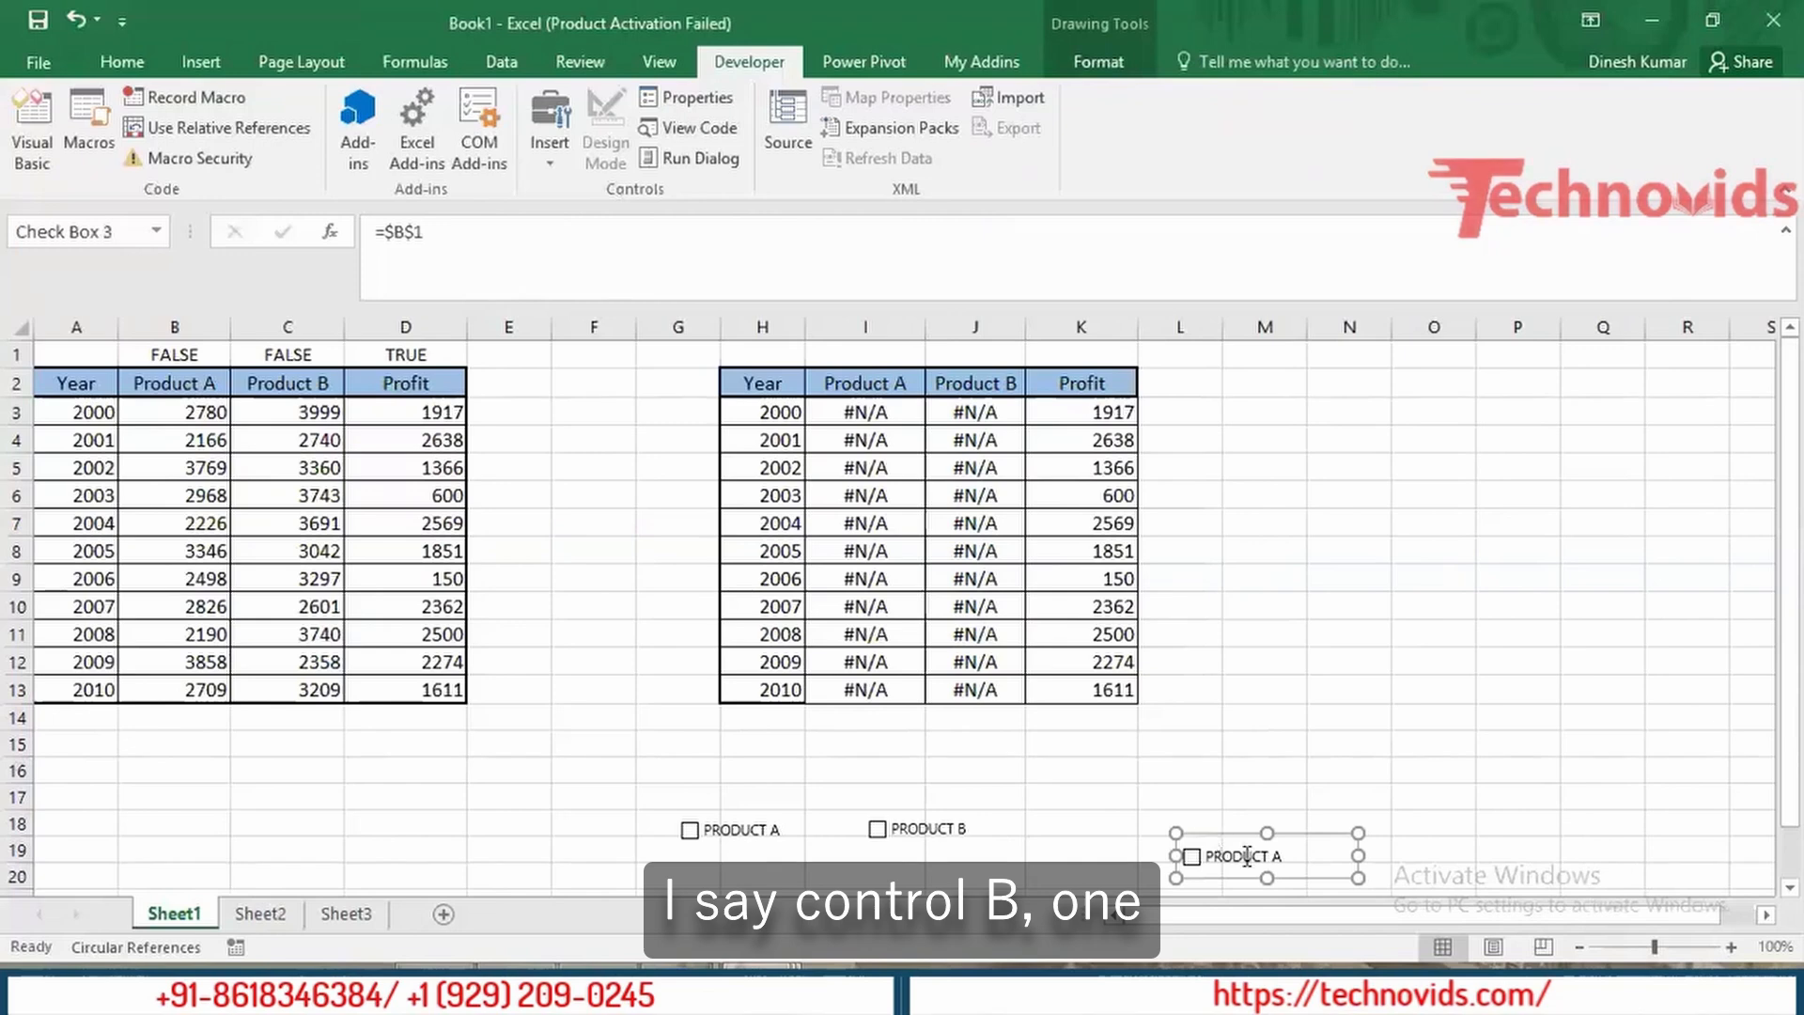
left_click_drag(1272, 829, 1163, 818)
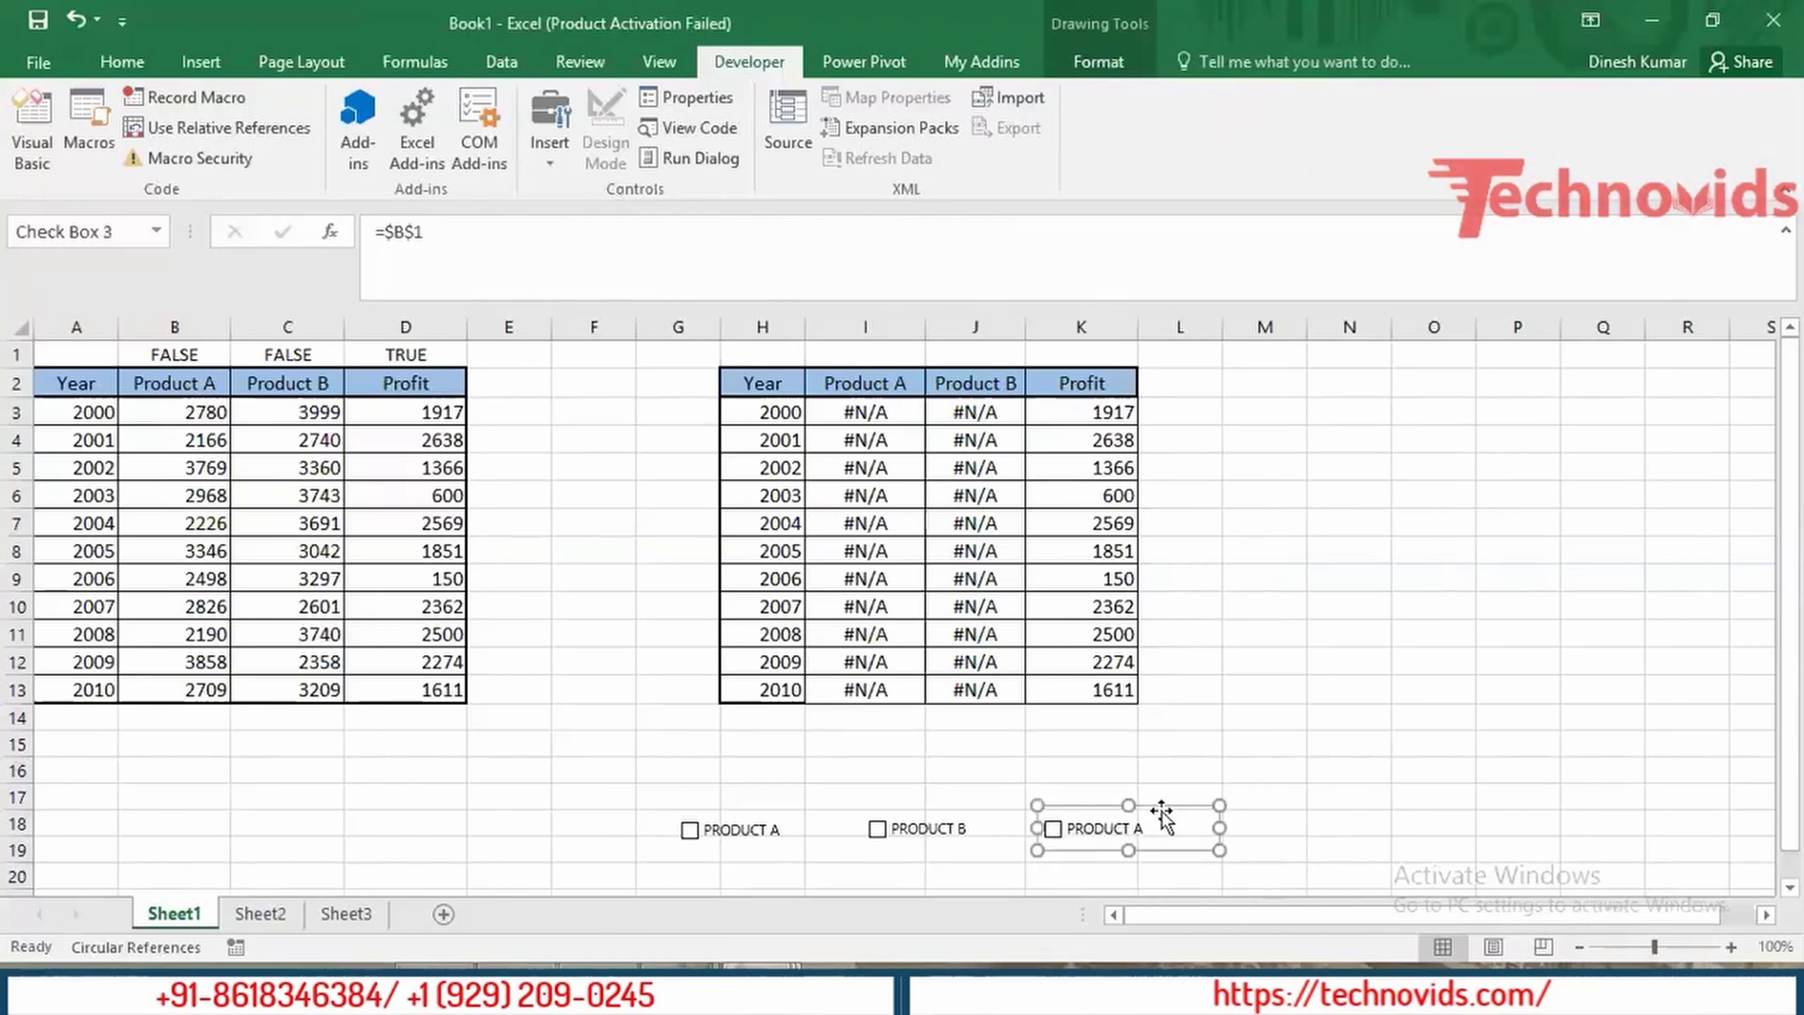
Step: Change the caption of the third check box to PROFIT
left_click(1109, 831)
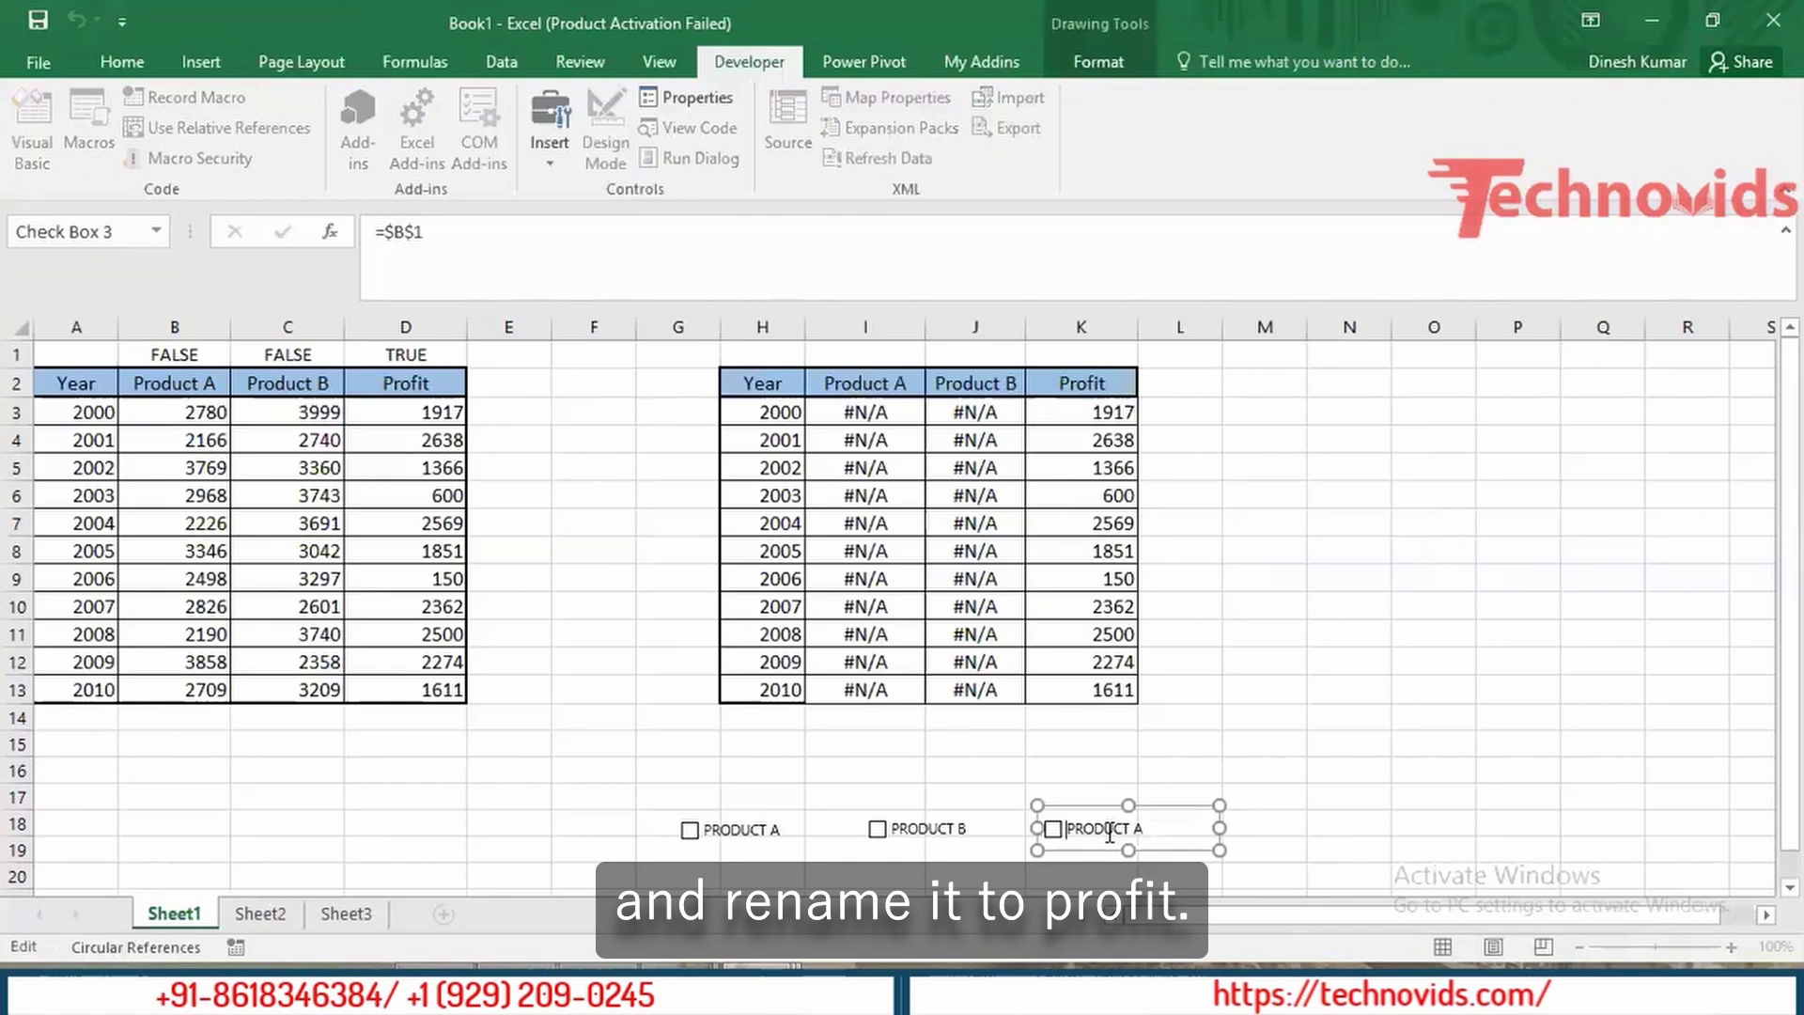
double_click(1110, 832)
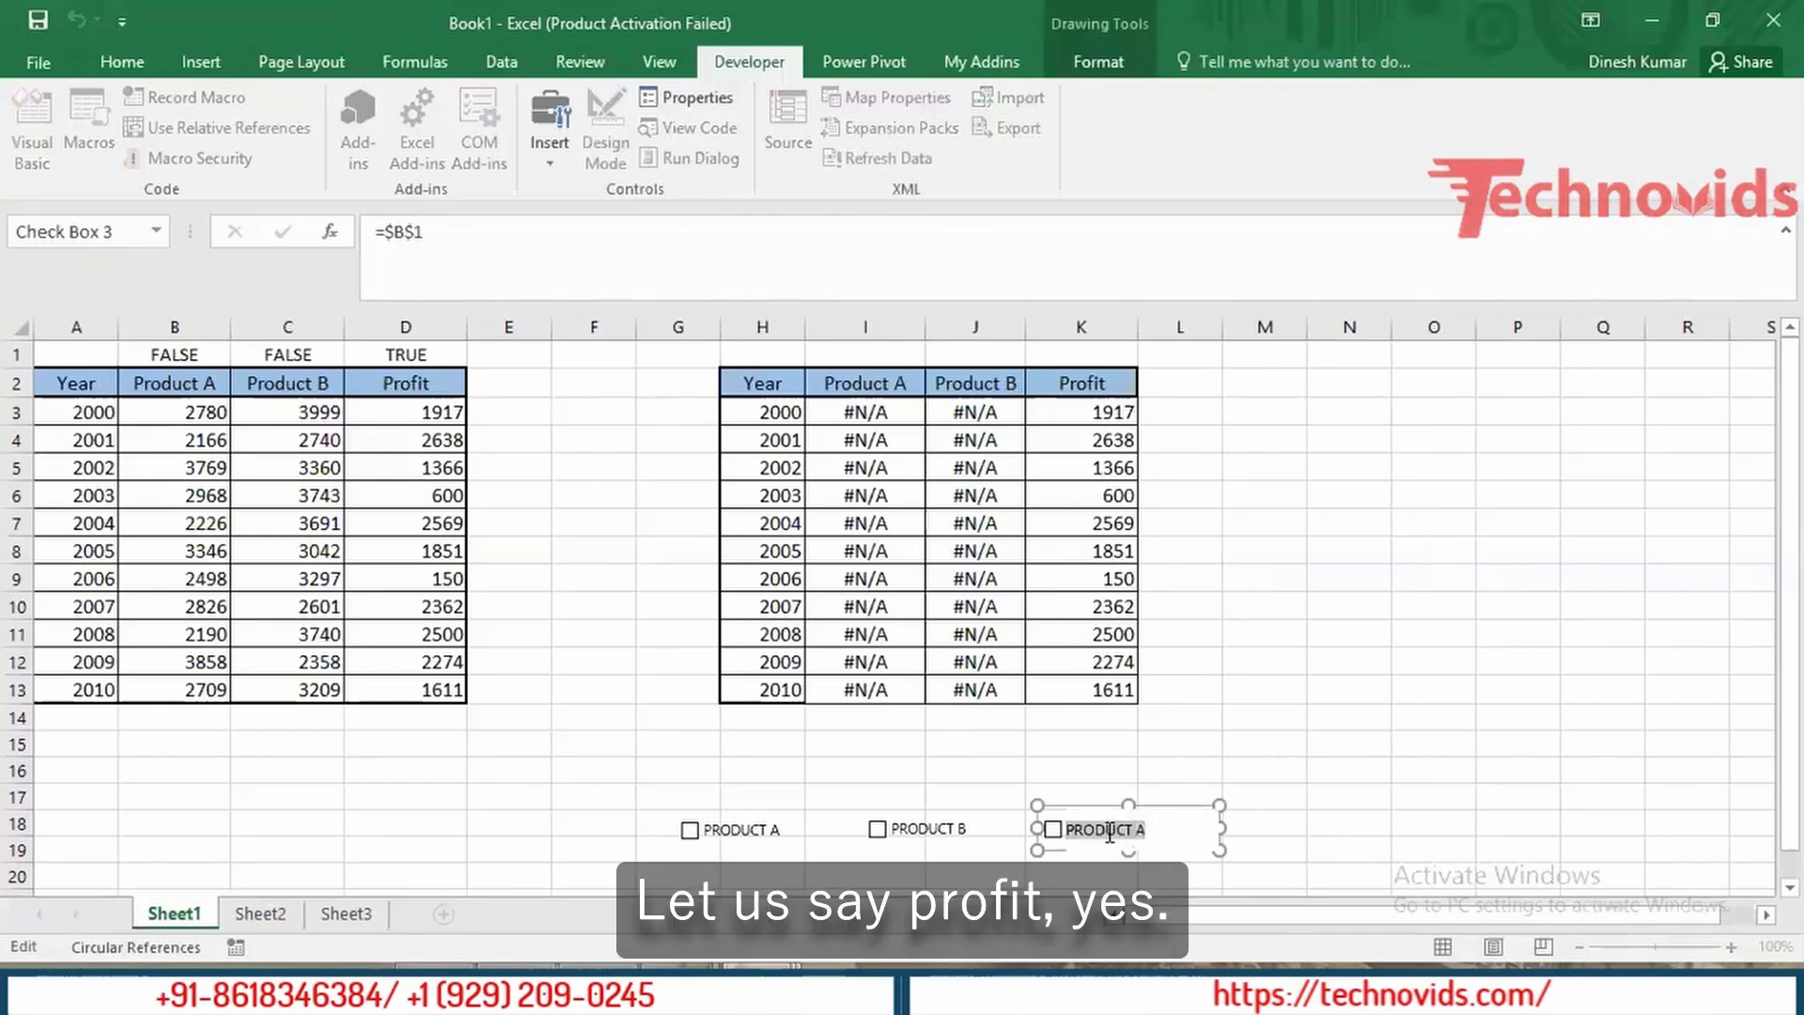
type("PROFIT")
left_click(1330, 819)
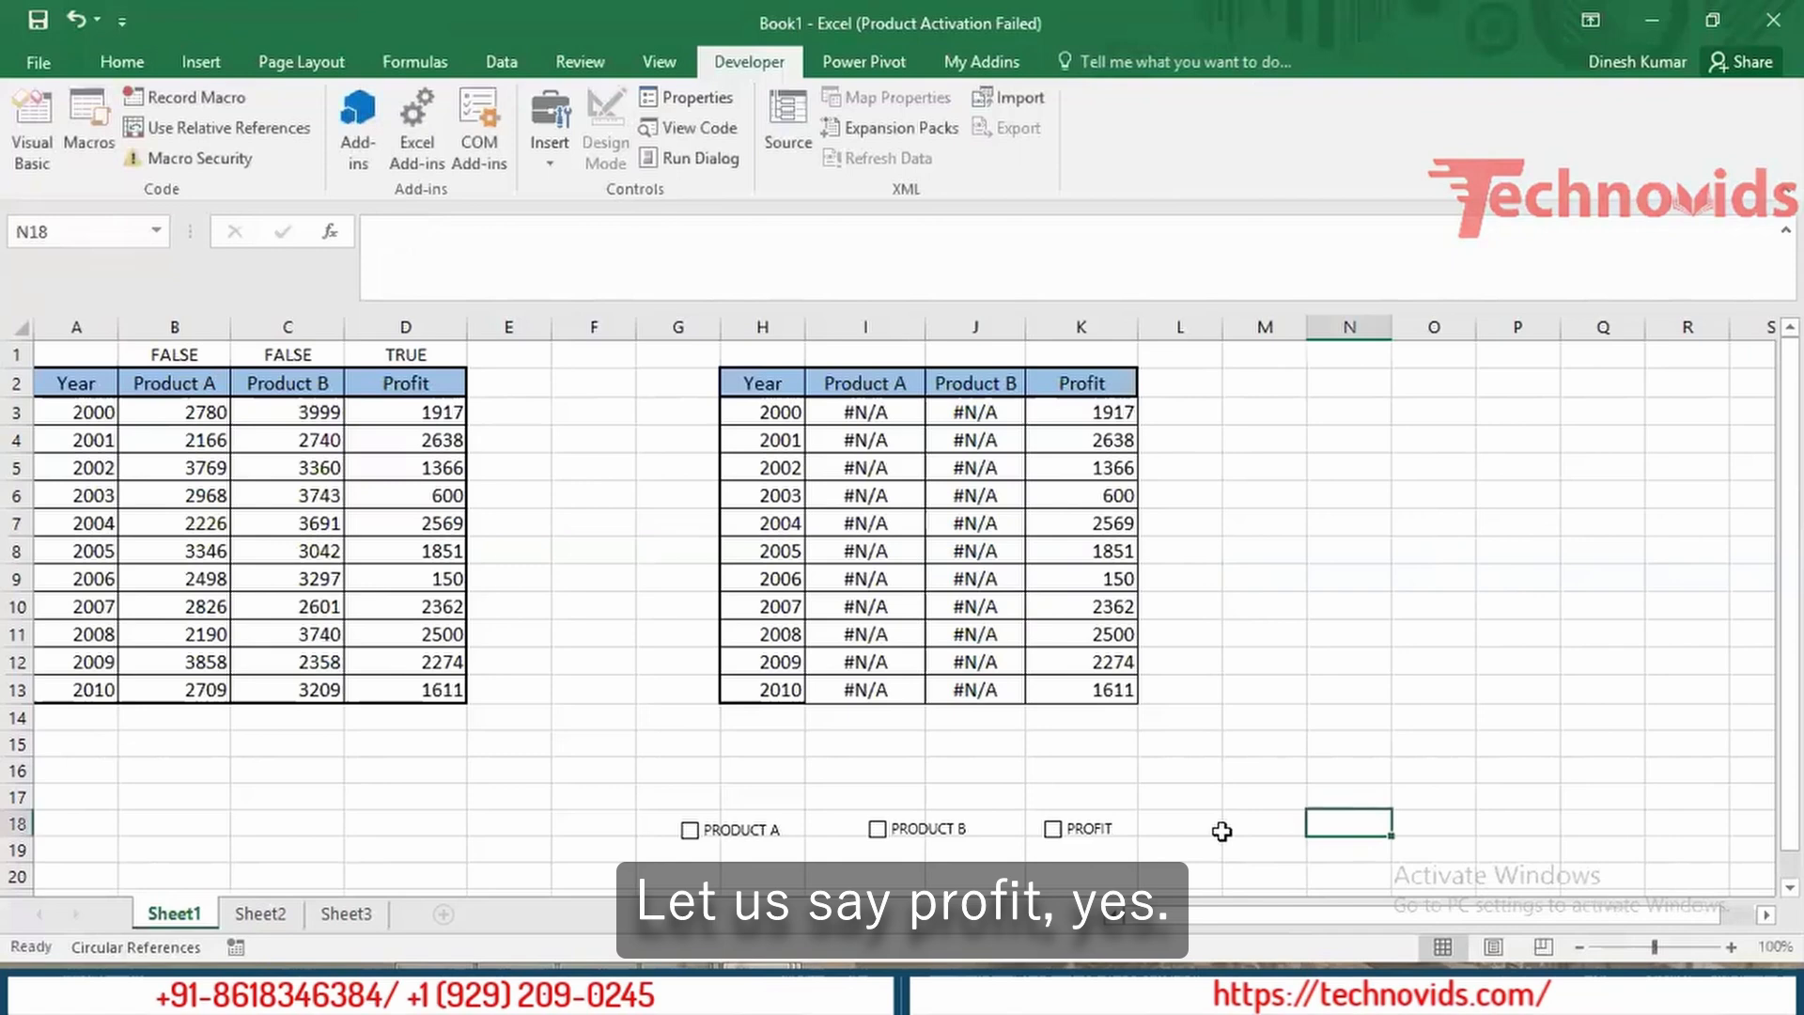
Step: Change the cell link of the PROFIT check box to $D$1
left_click(1118, 852, "ctrl")
right_click(1118, 851)
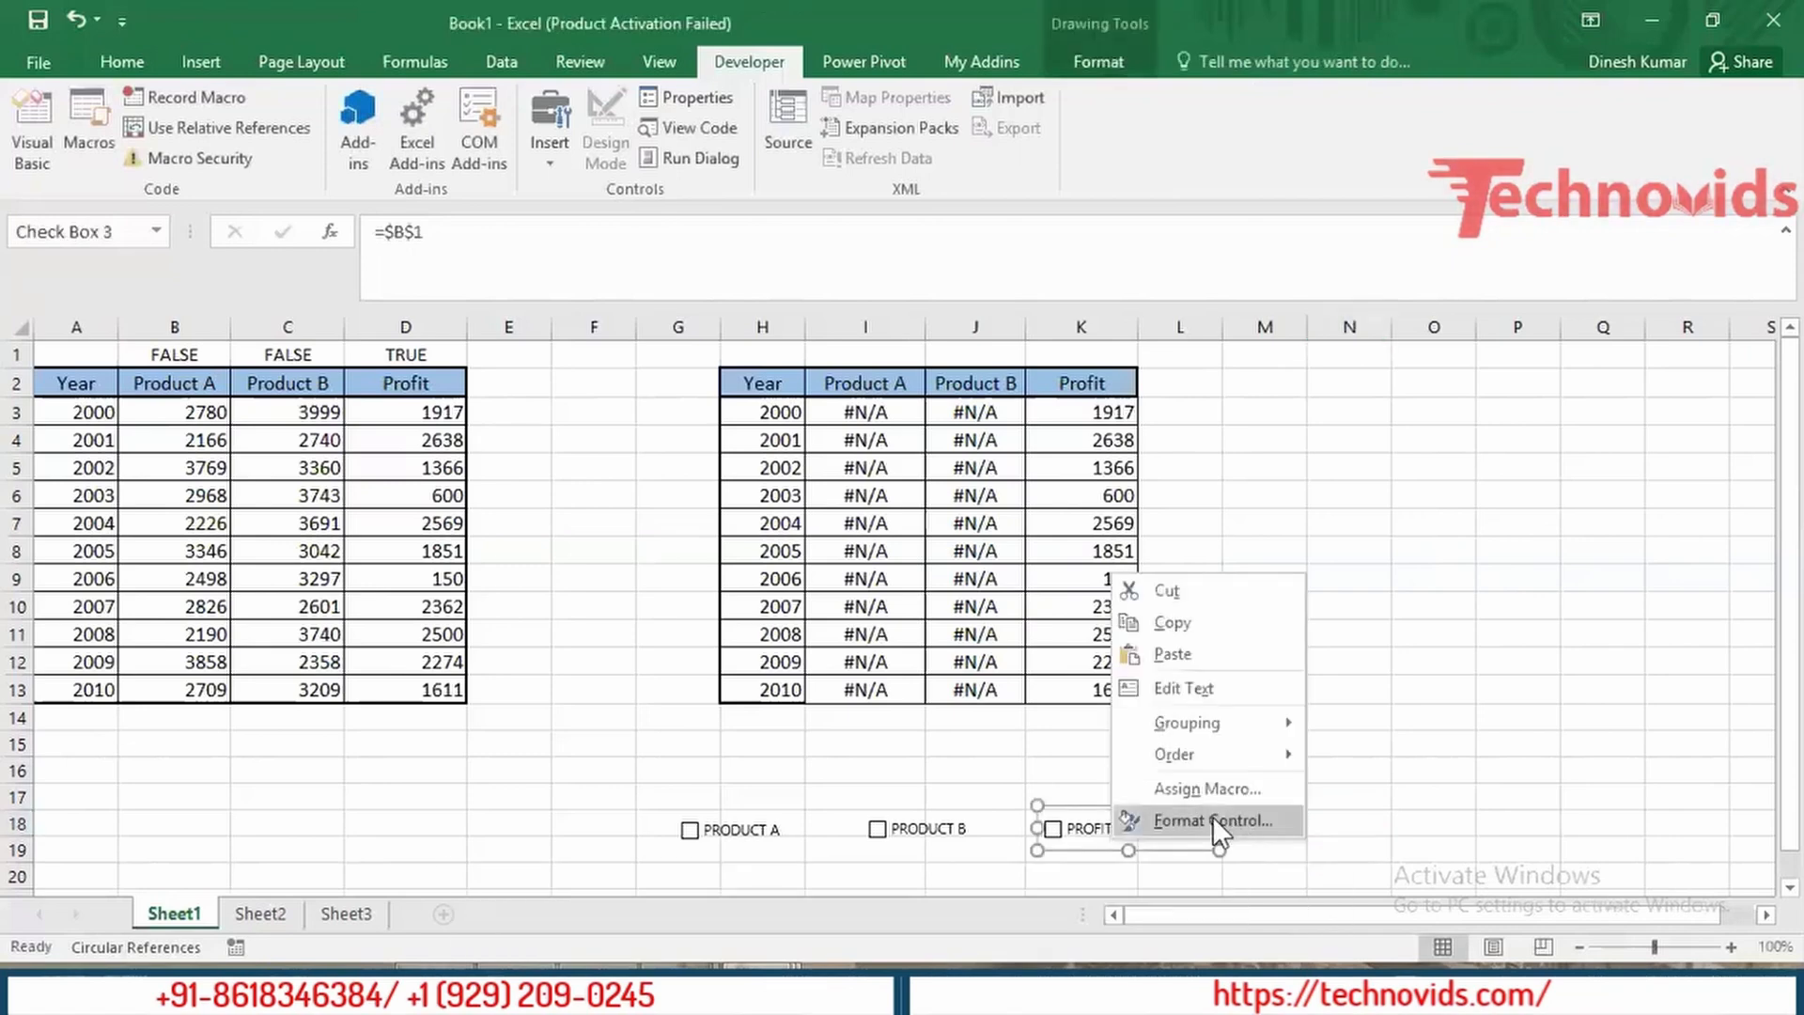
left_click(1212, 816)
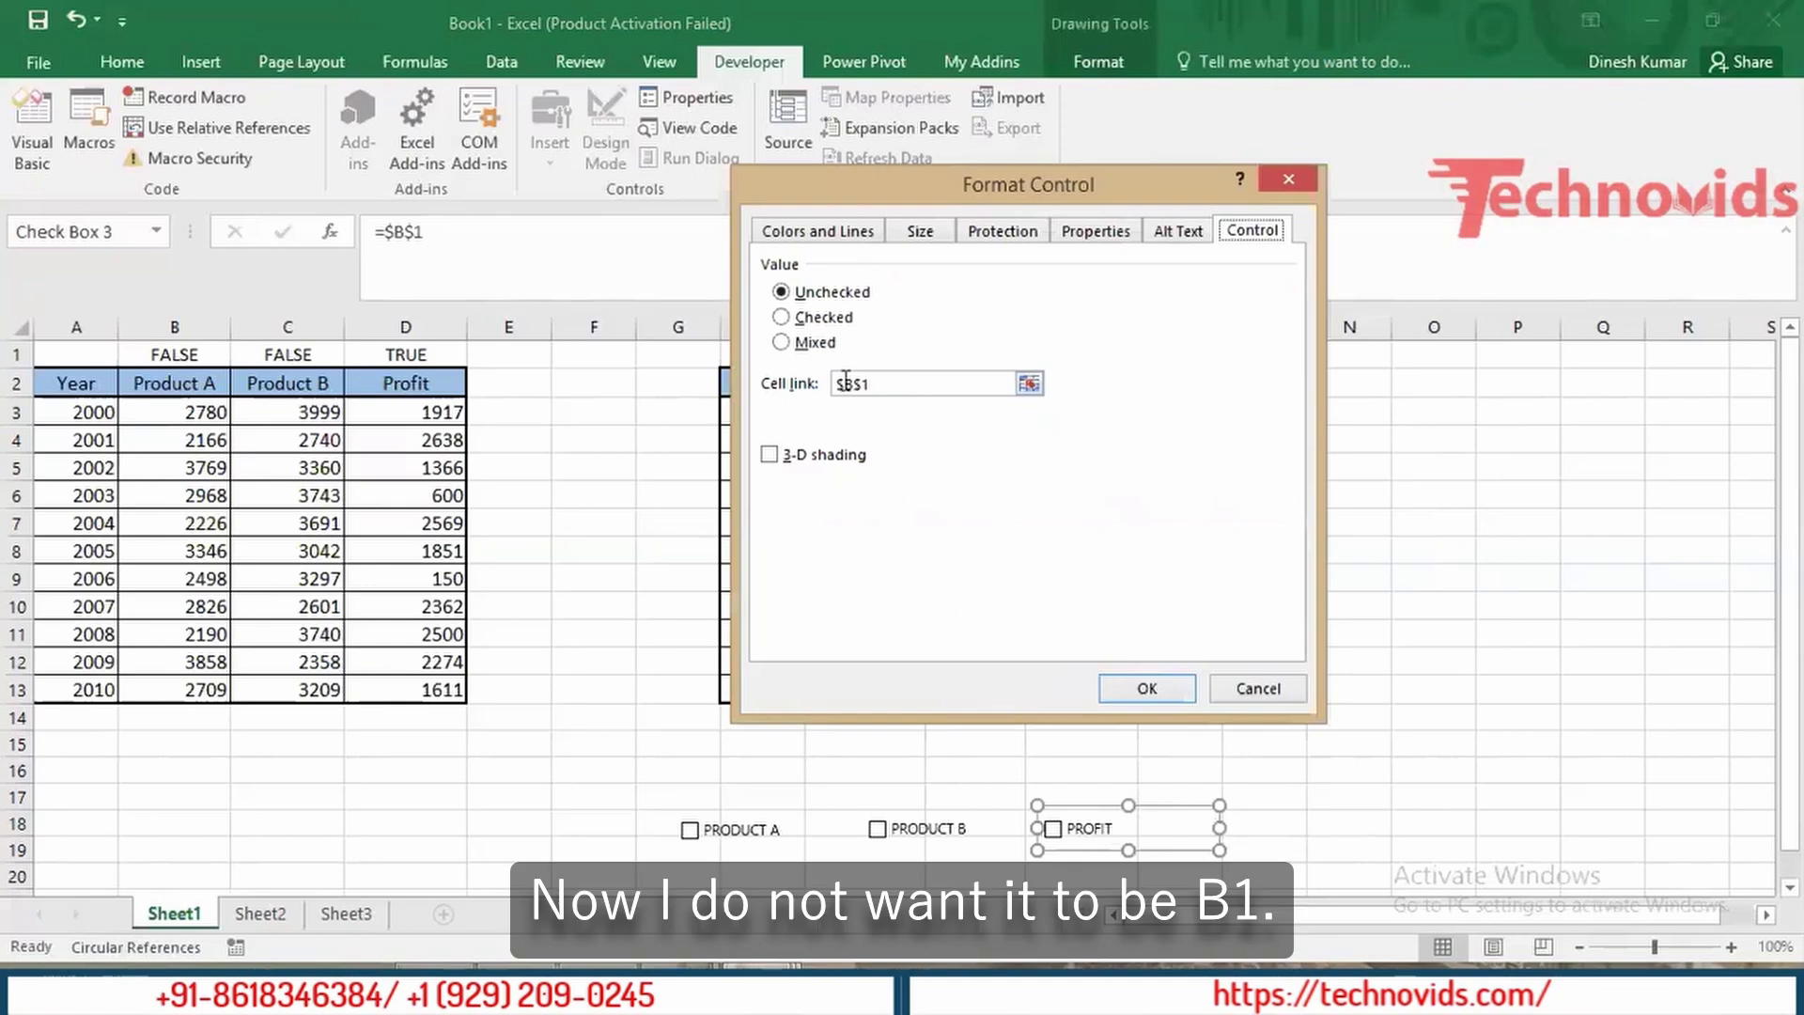
left_click(888, 384)
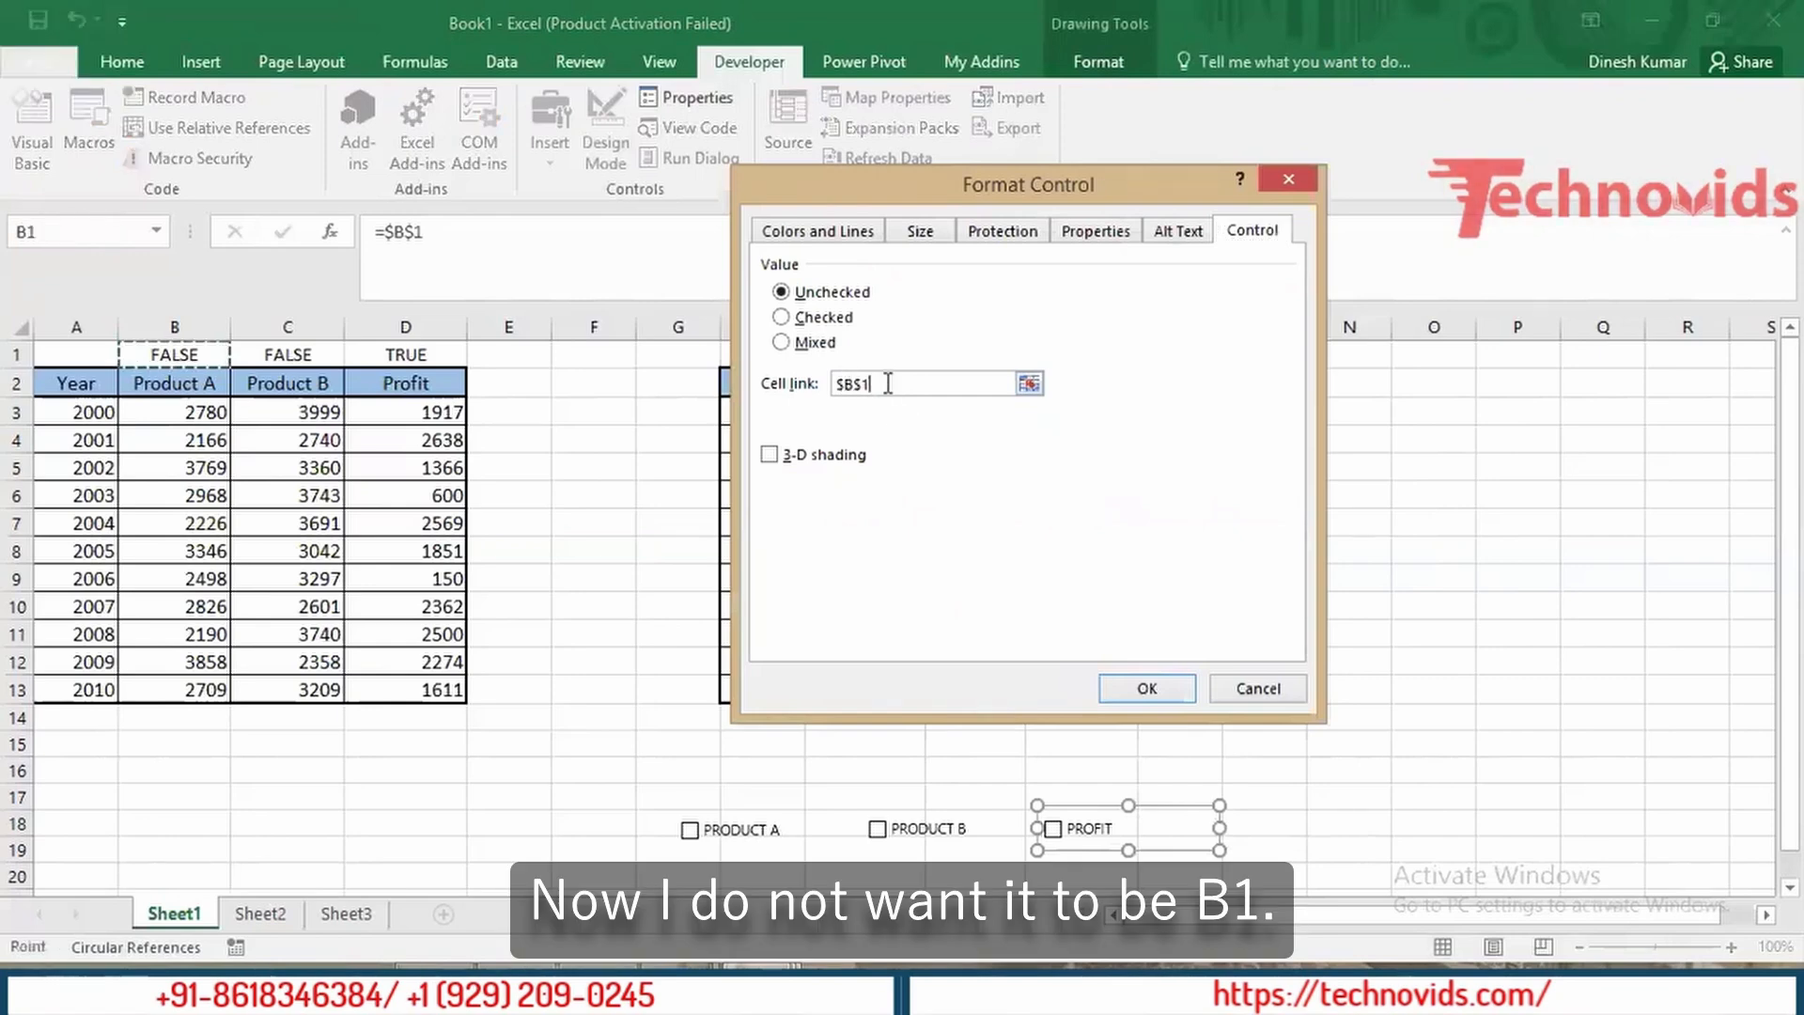
key("BackSpace")
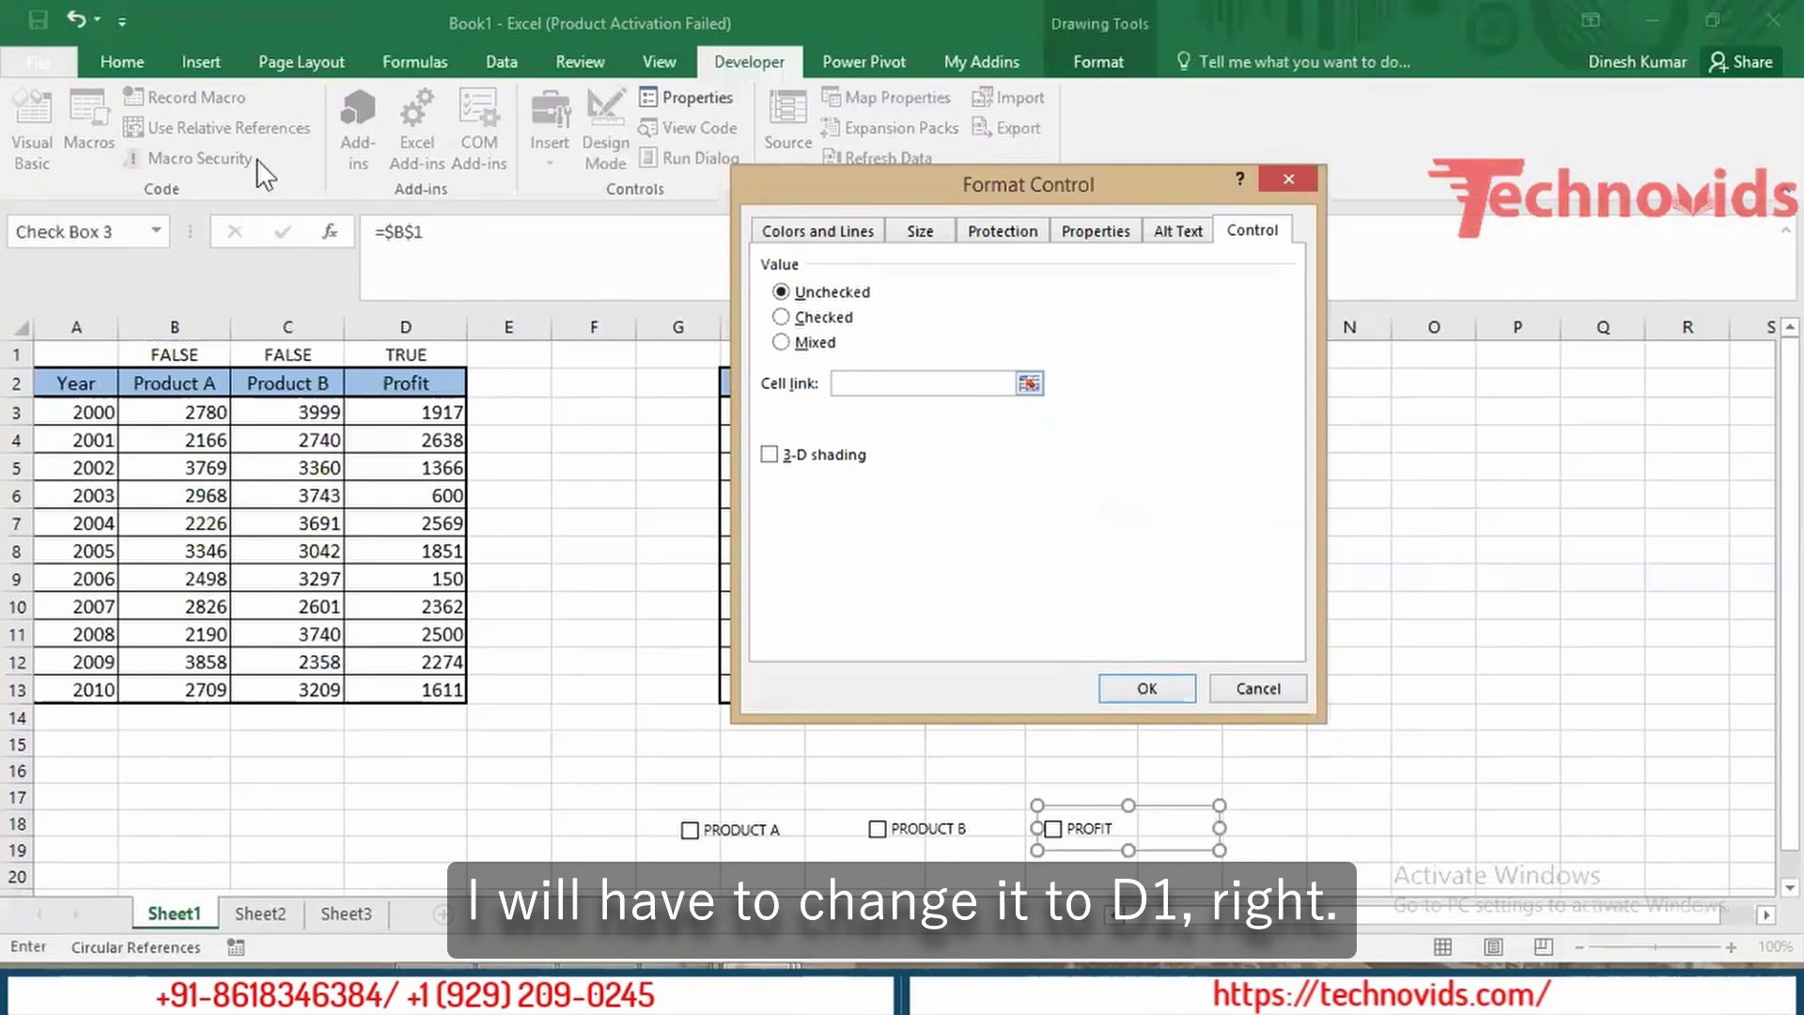
left_click(435, 355)
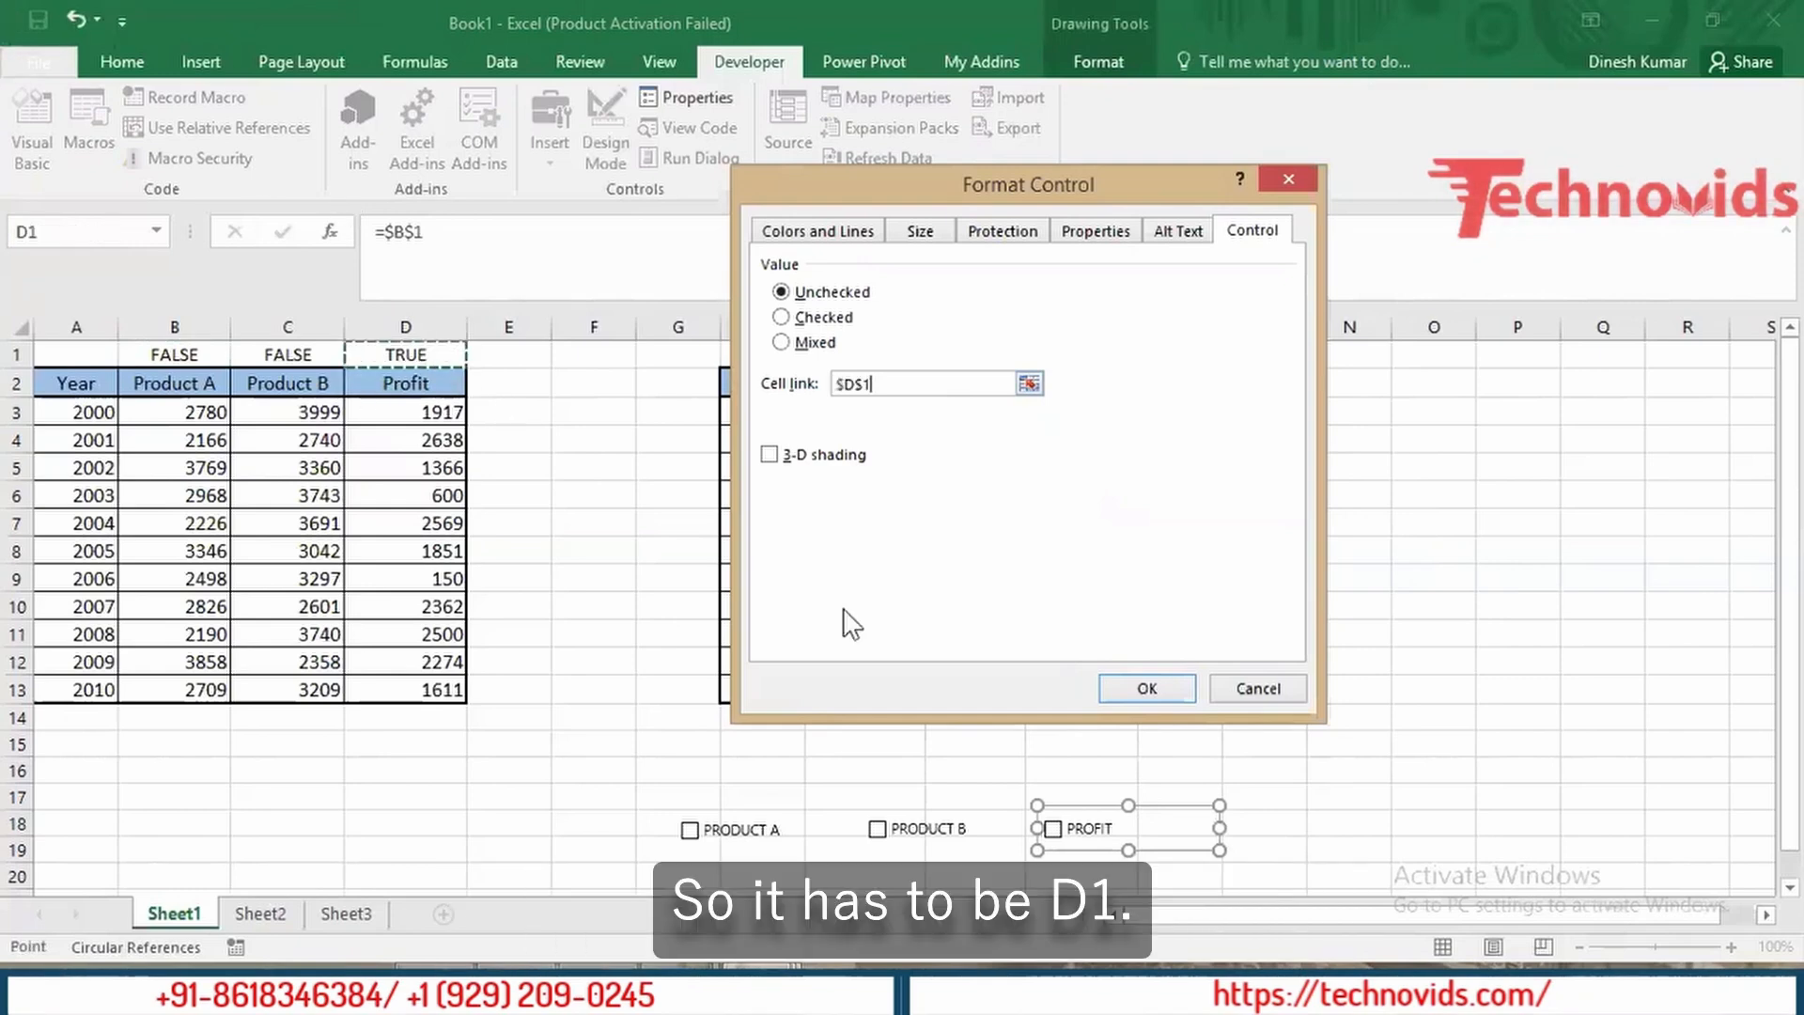
left_click(1143, 687)
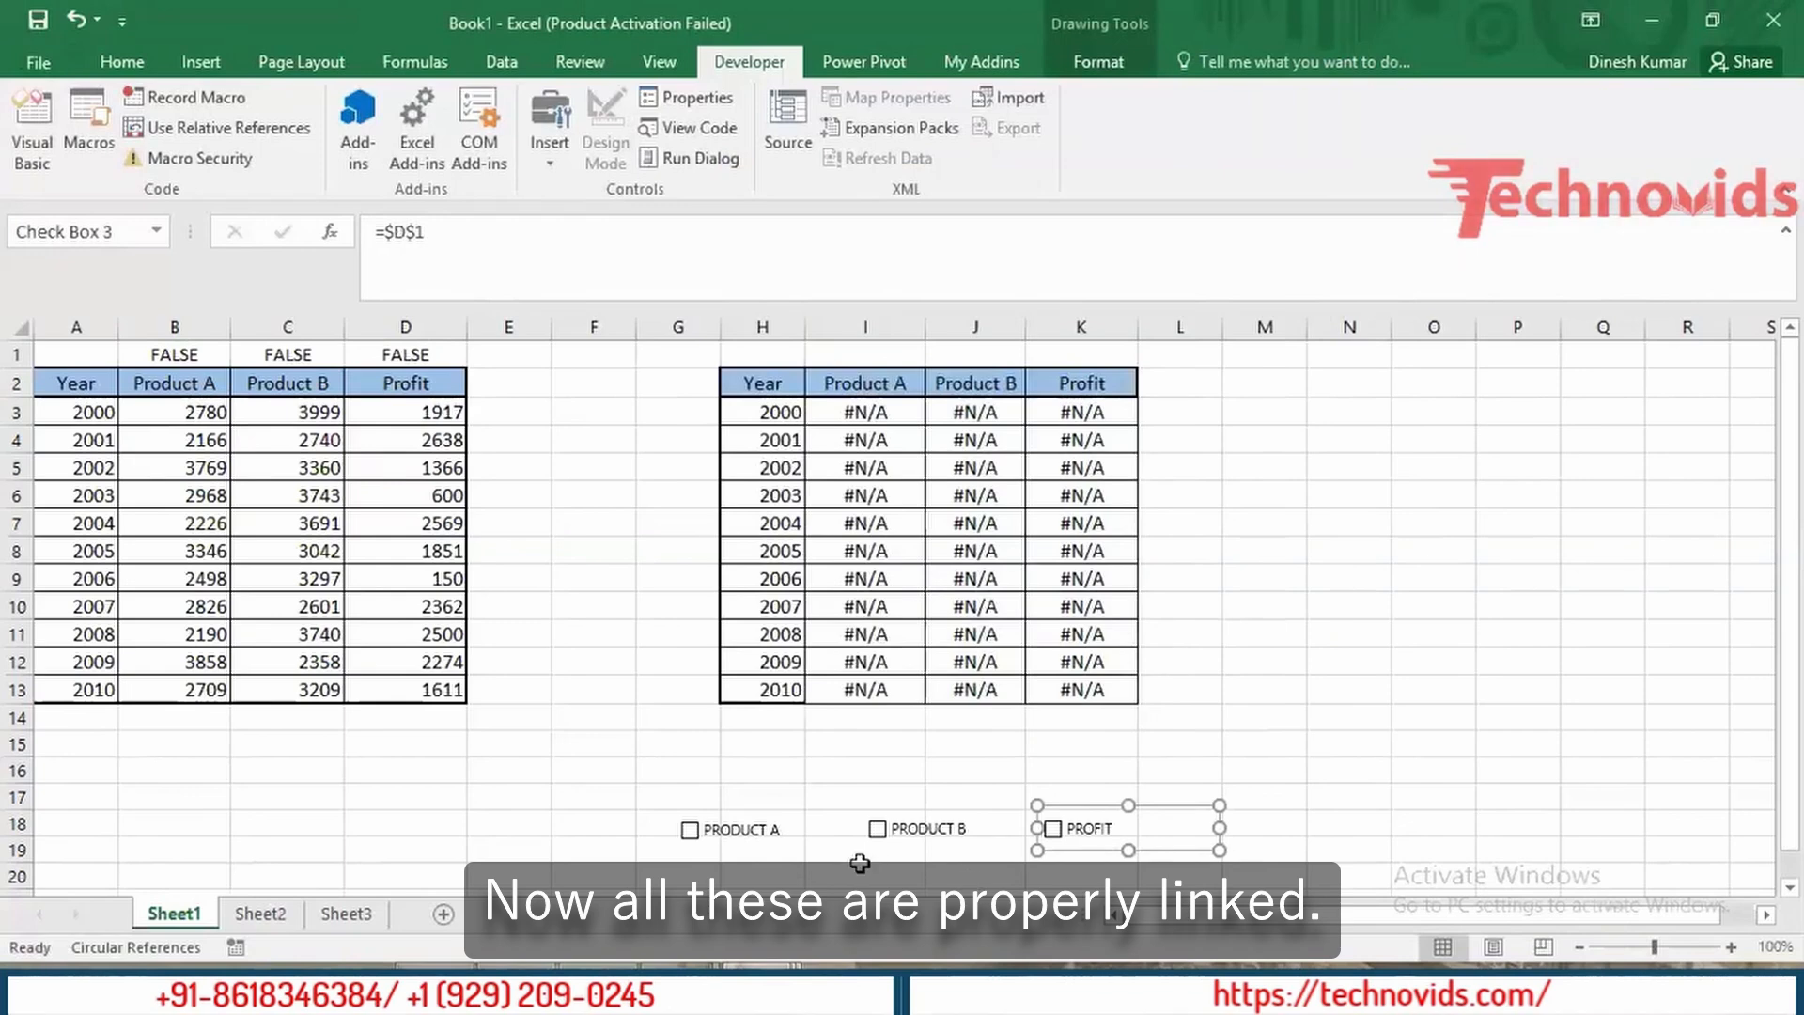
left_click(827, 778)
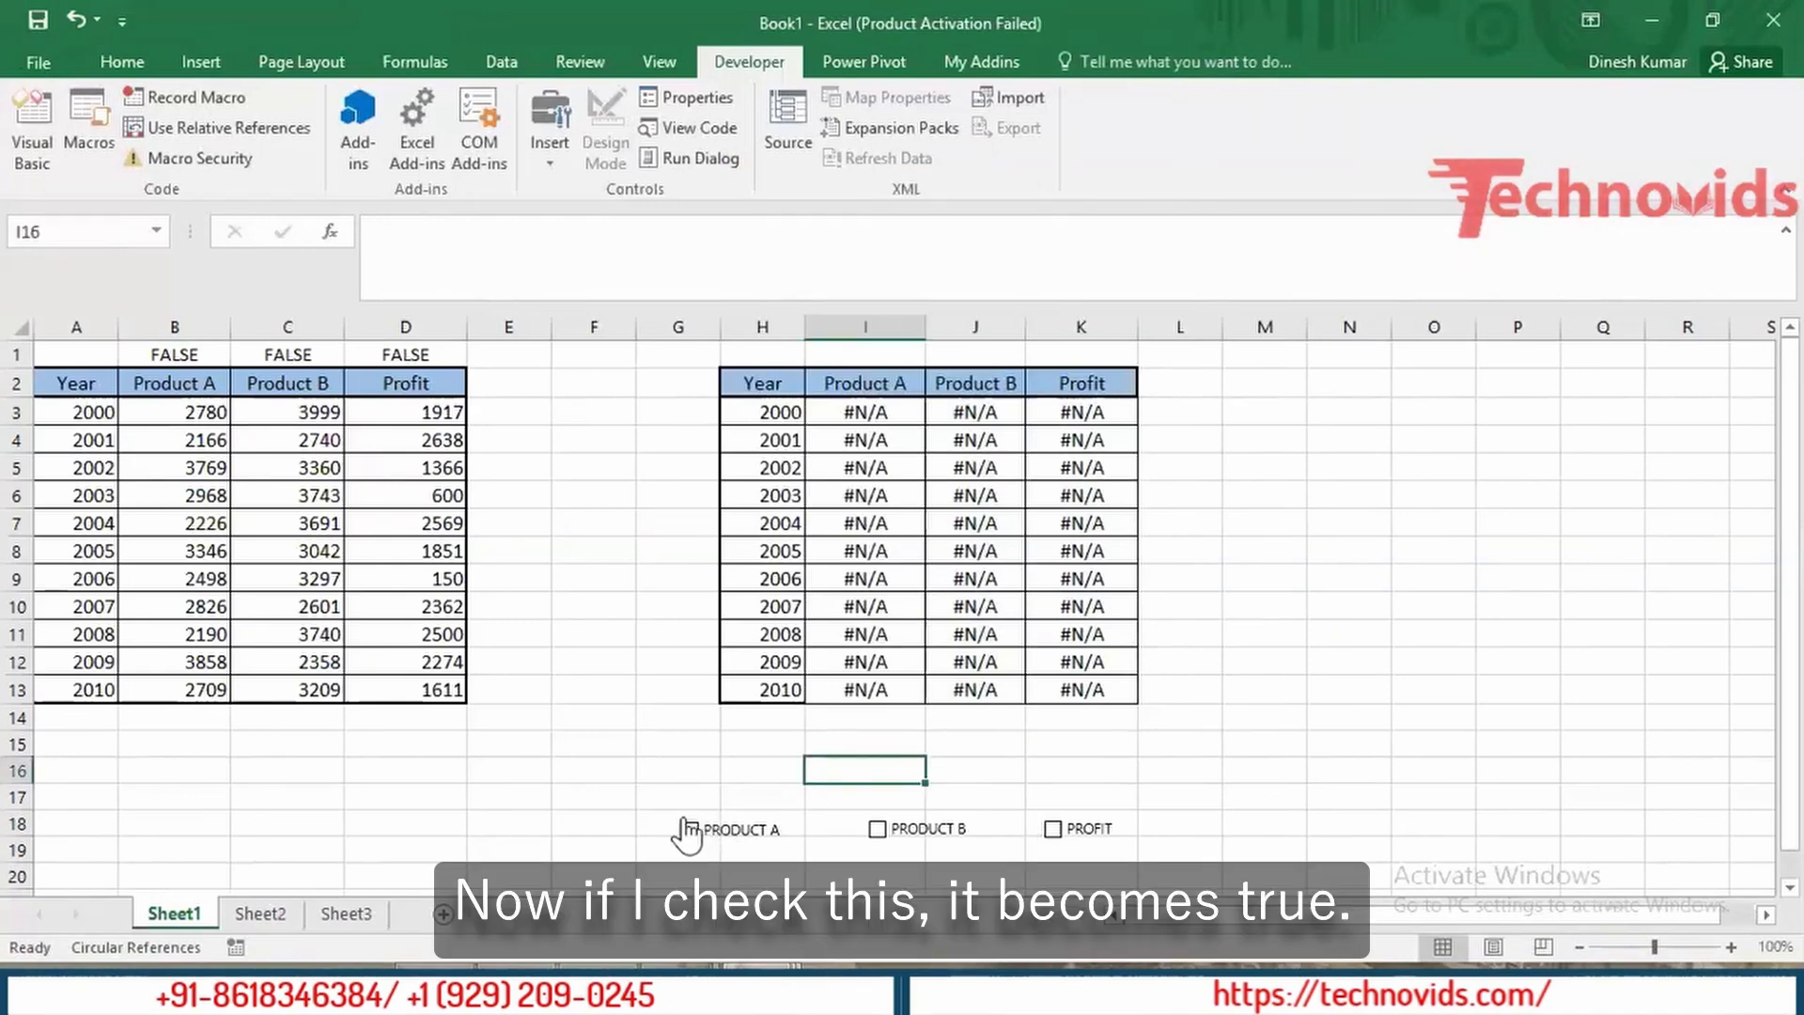
Step: Test the links by ticking and clearing PRODUCT A, and tick the PRODUCT B and PROFIT check boxes
left_click(689, 829)
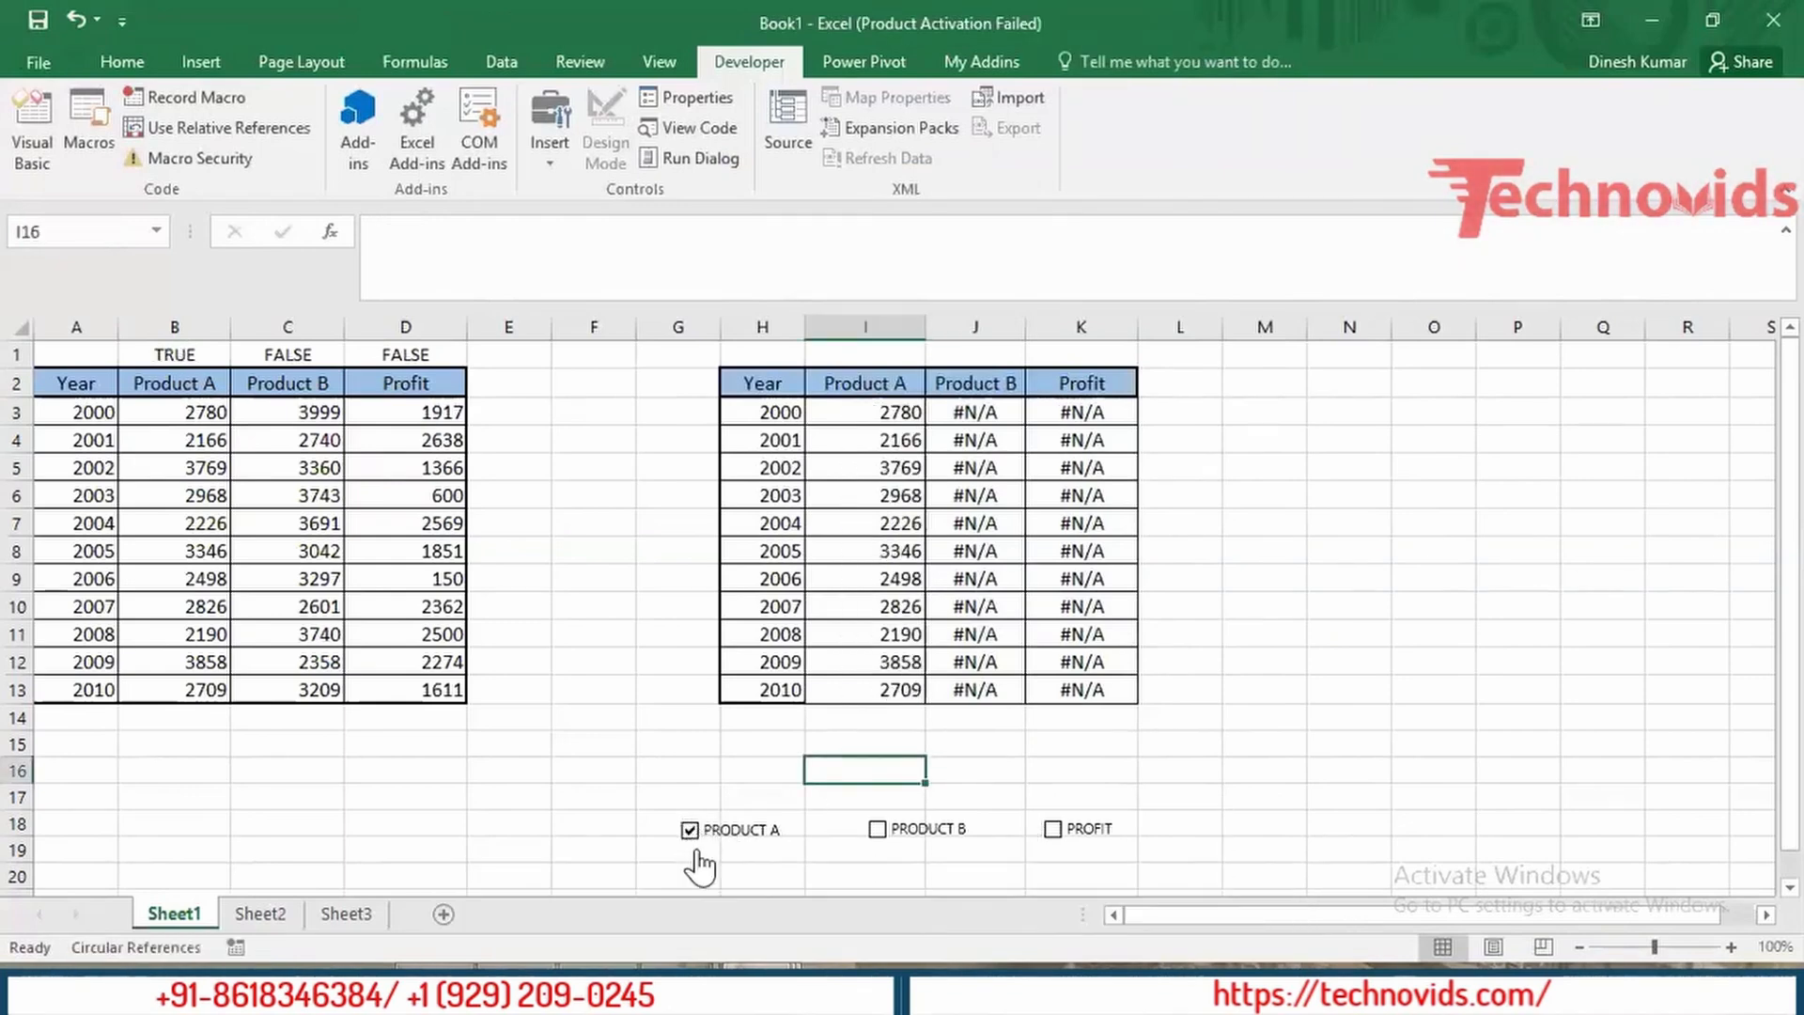
left_click(693, 841)
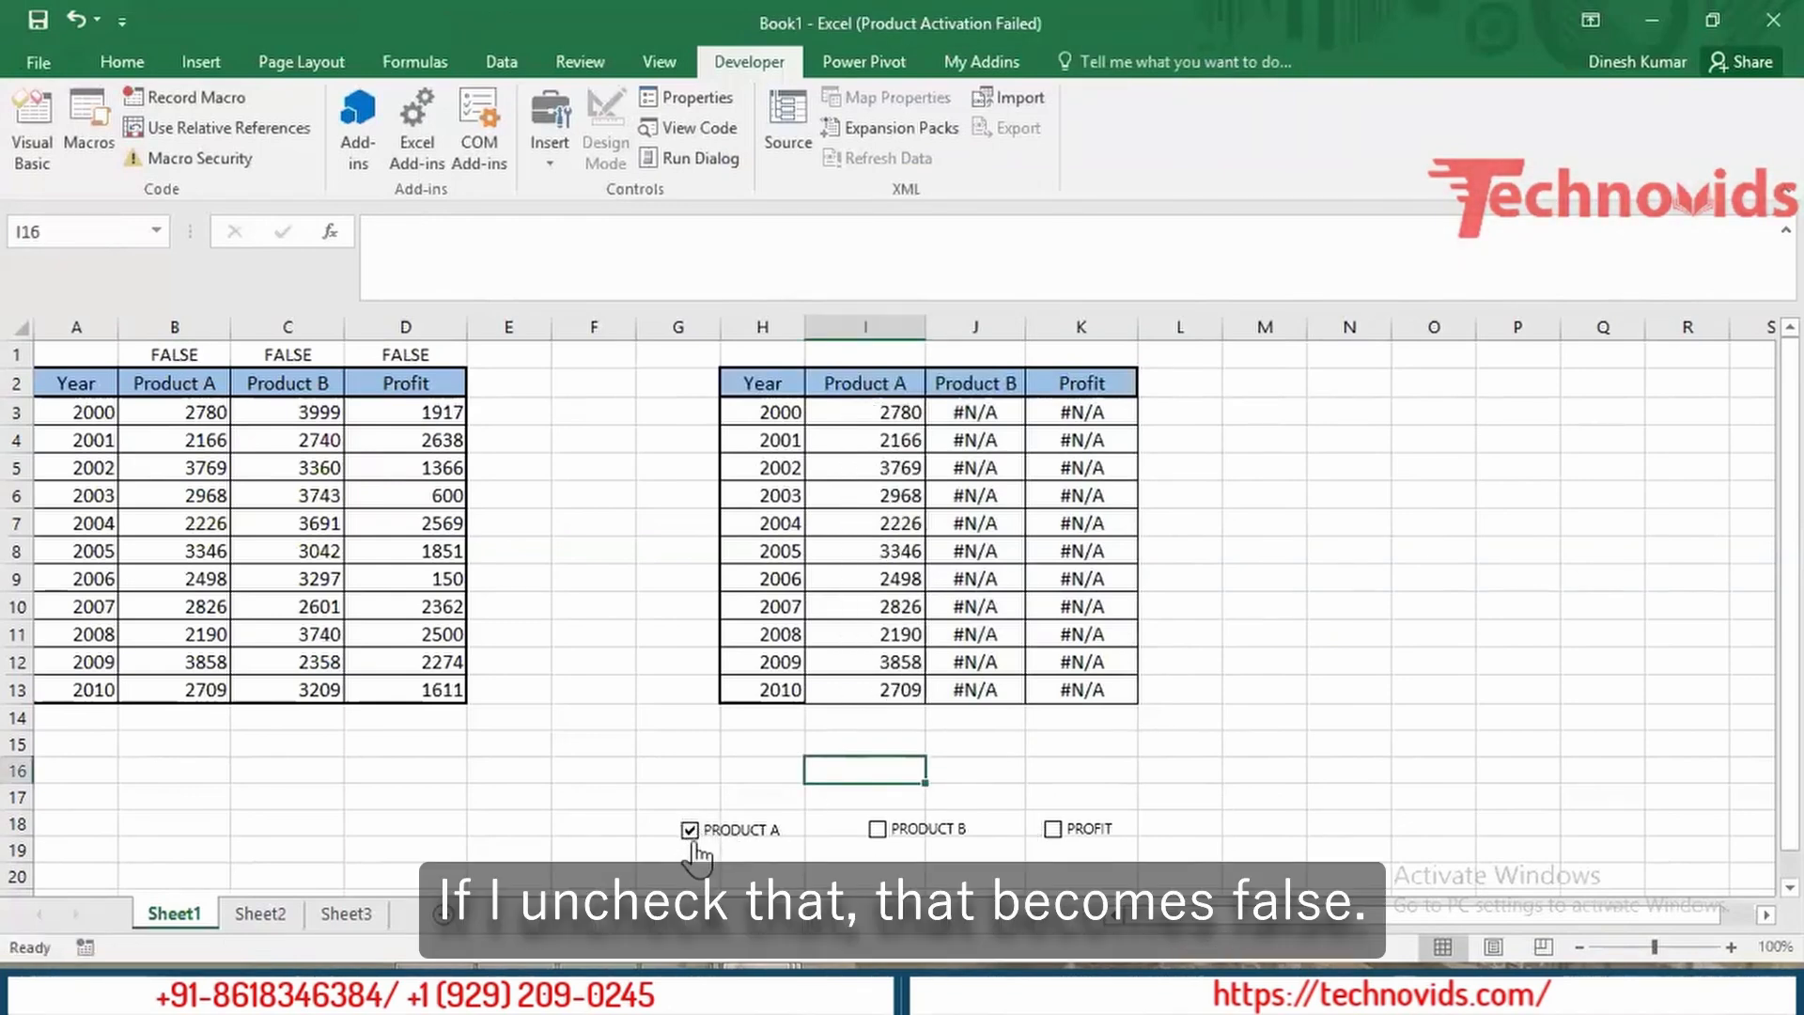
left_click(878, 835)
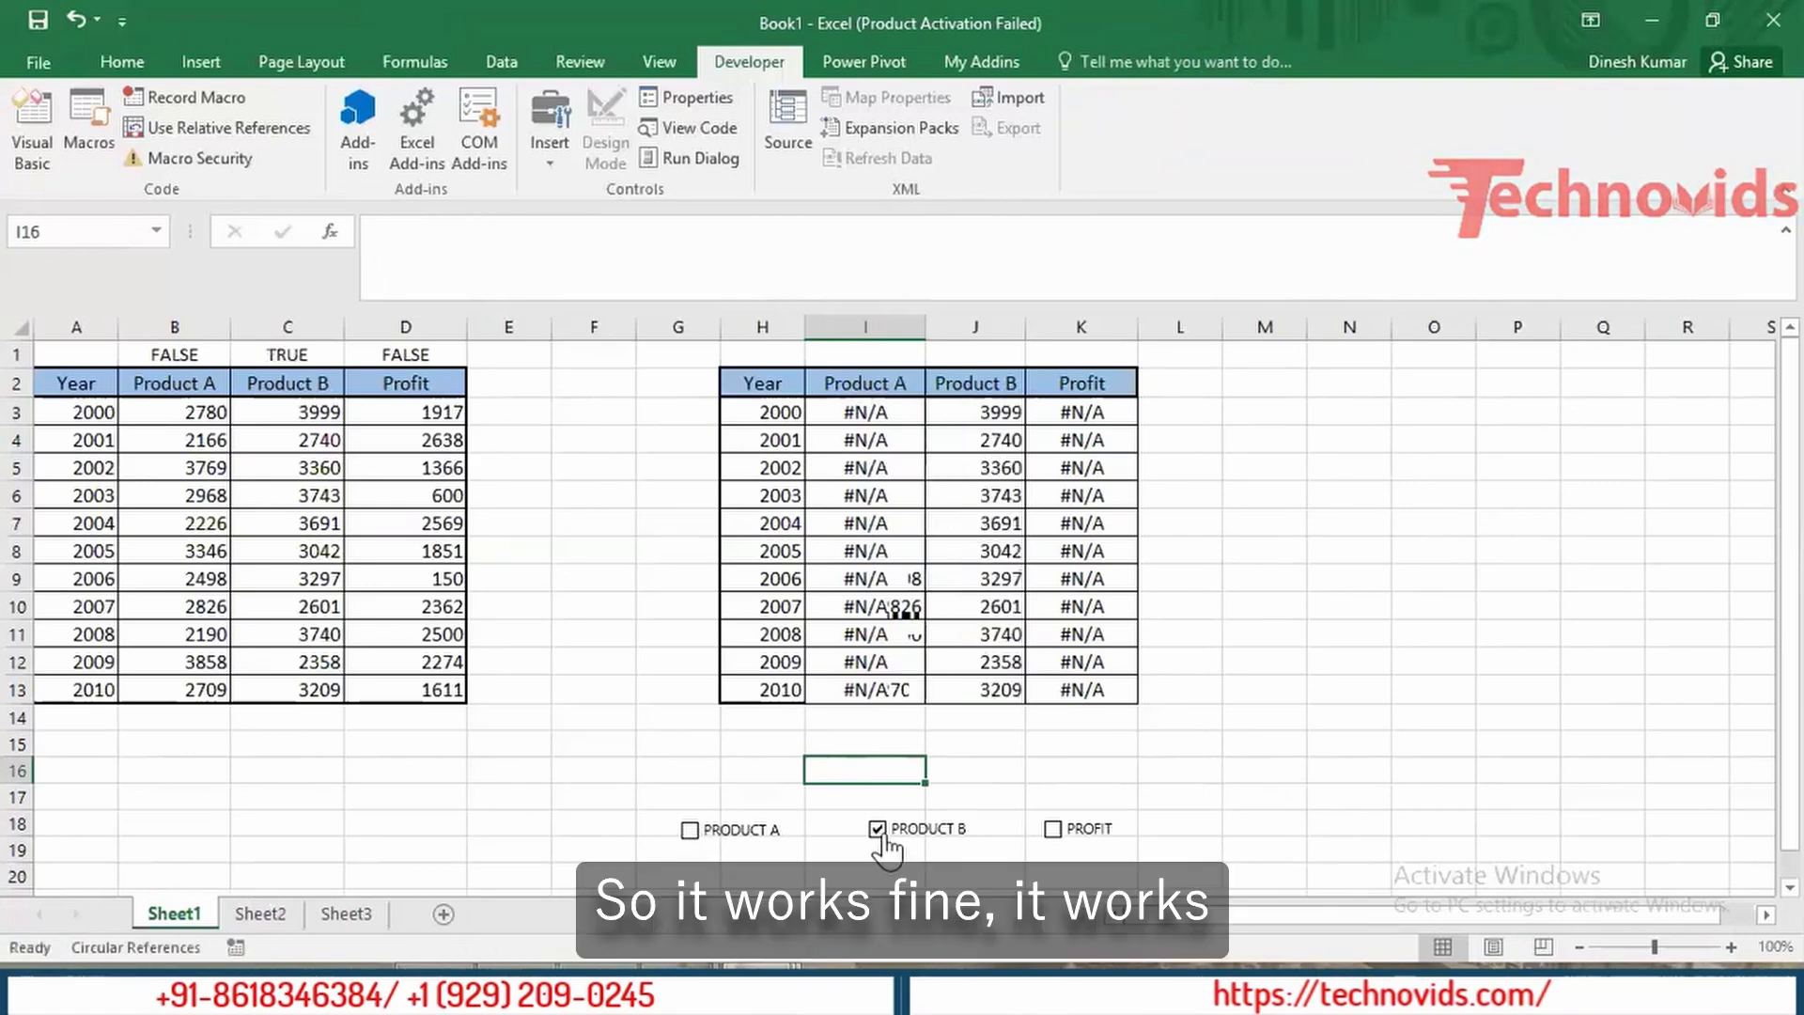
left_click(1054, 837)
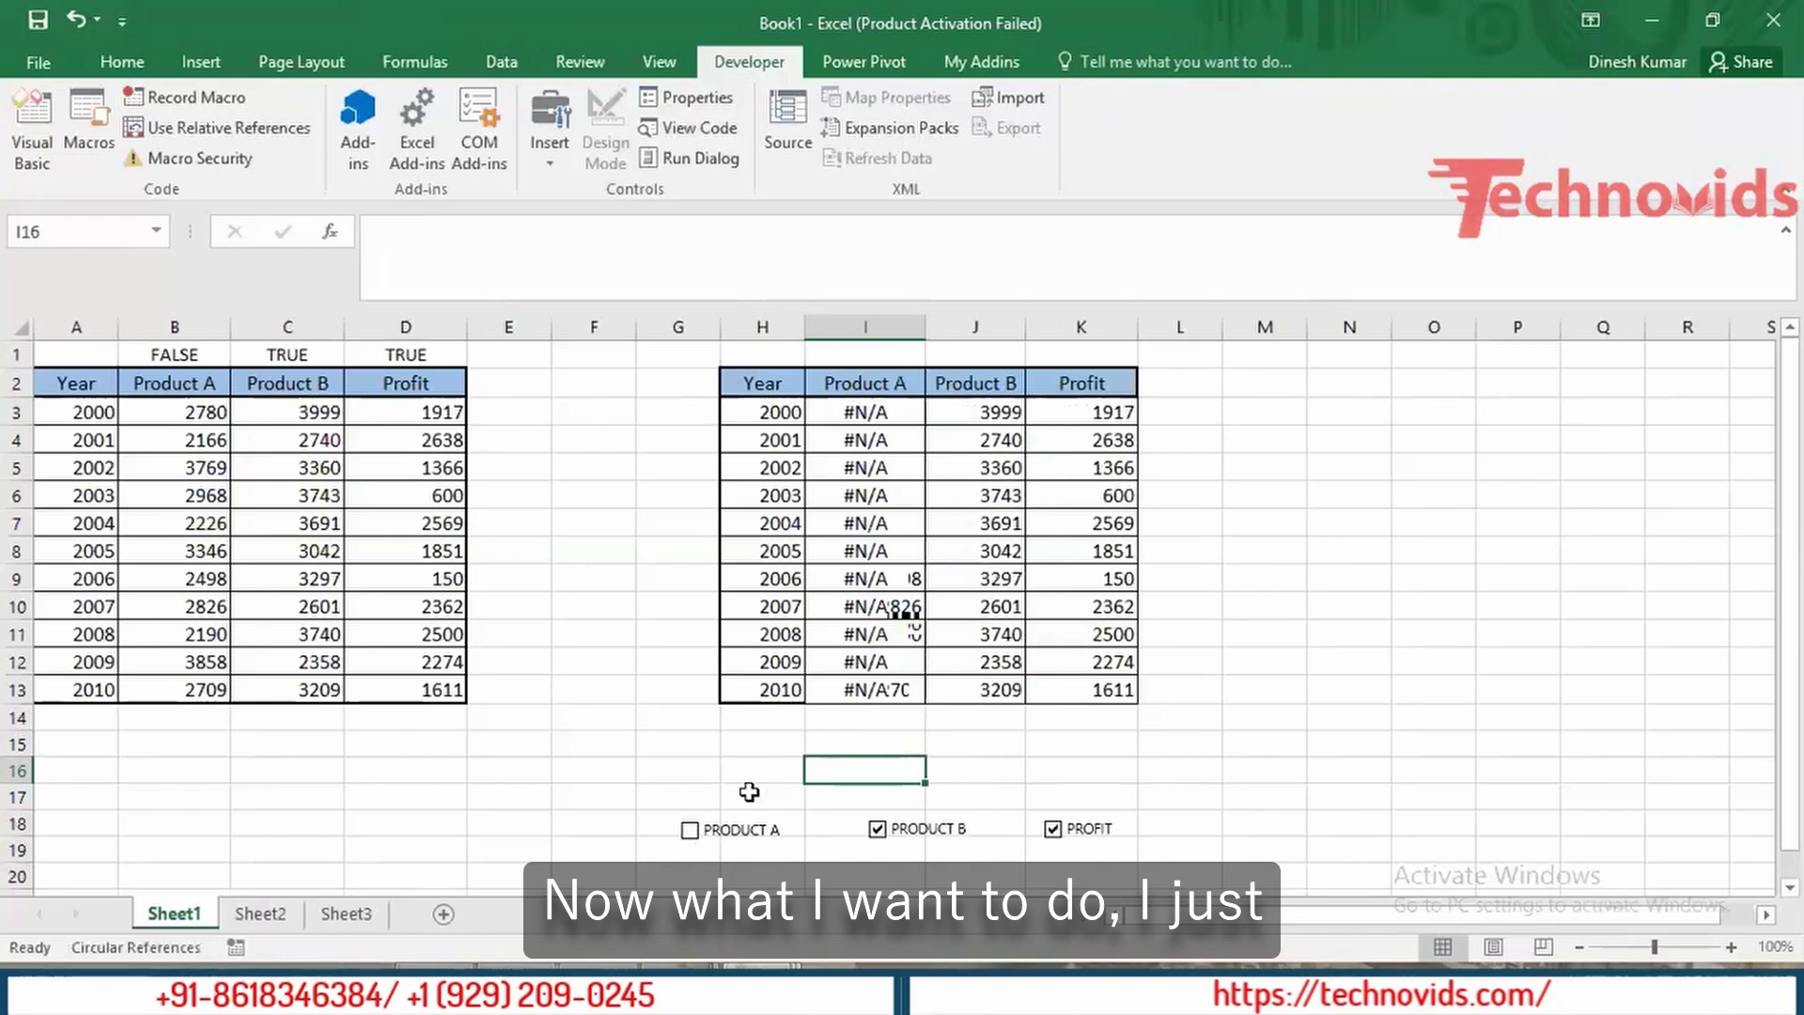
Step: Draw a group box form control around the three check boxes in row 18
left_click(554, 165)
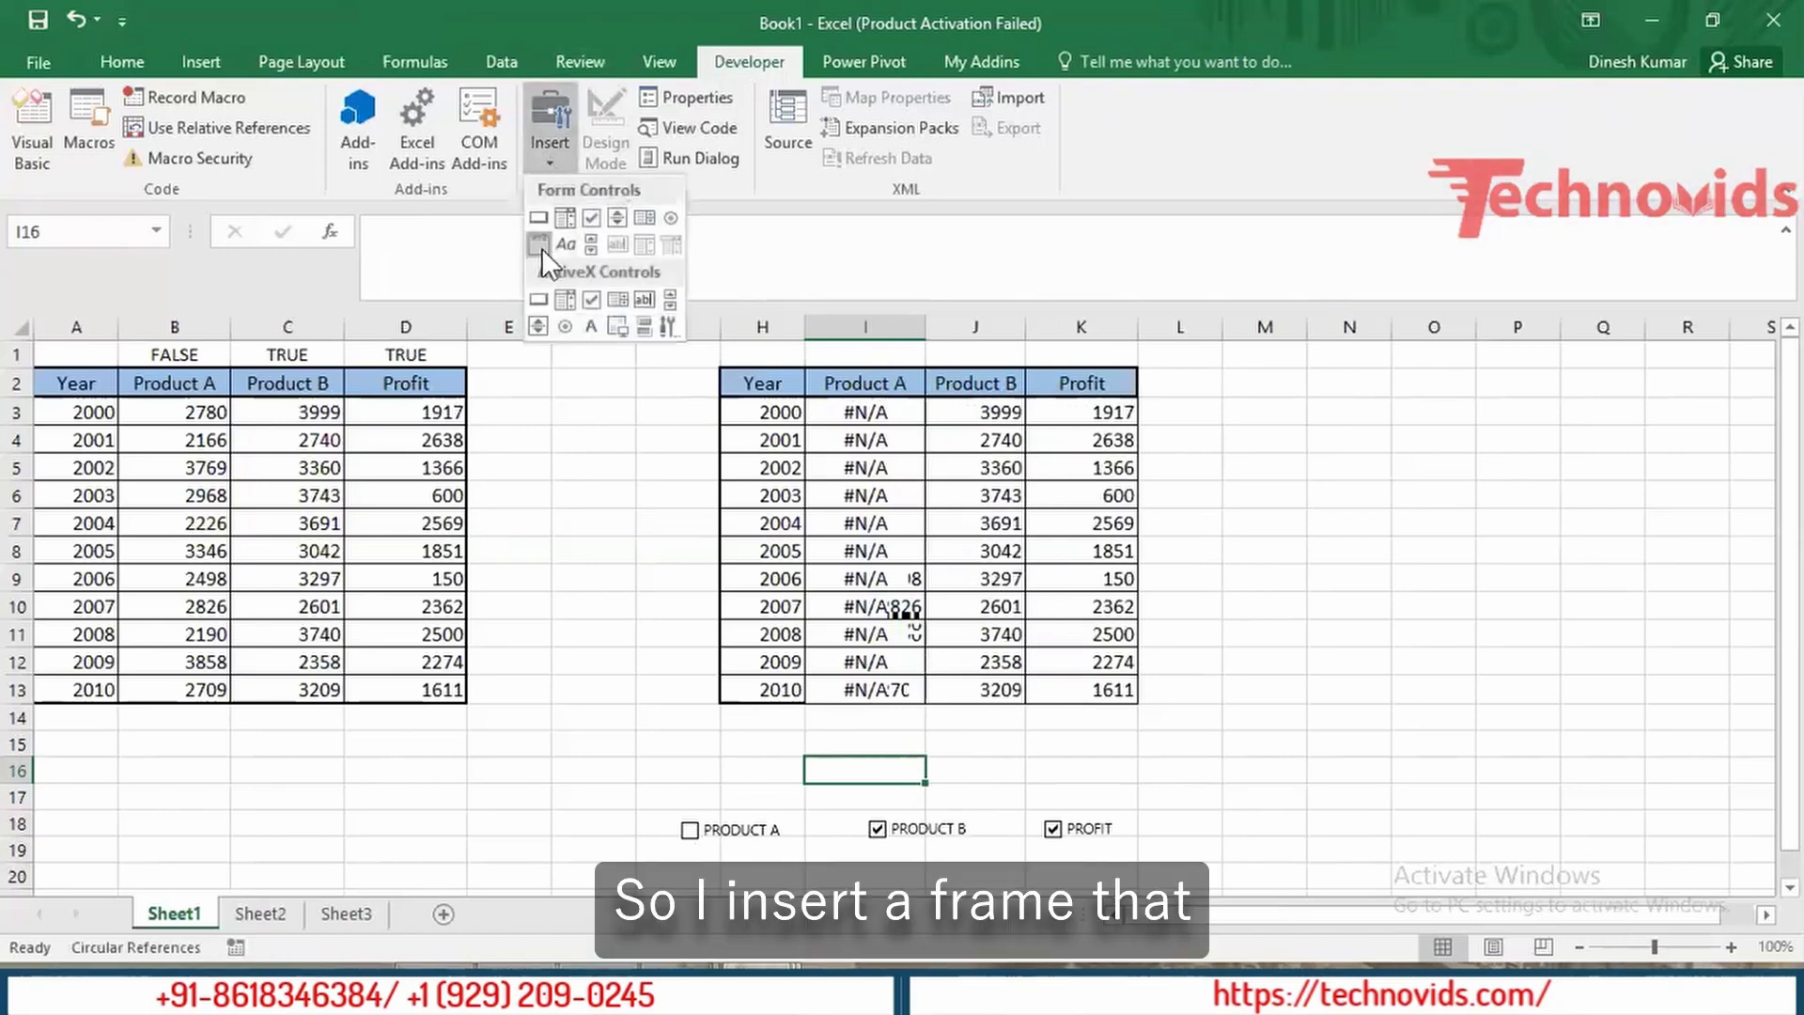
left_click(539, 246)
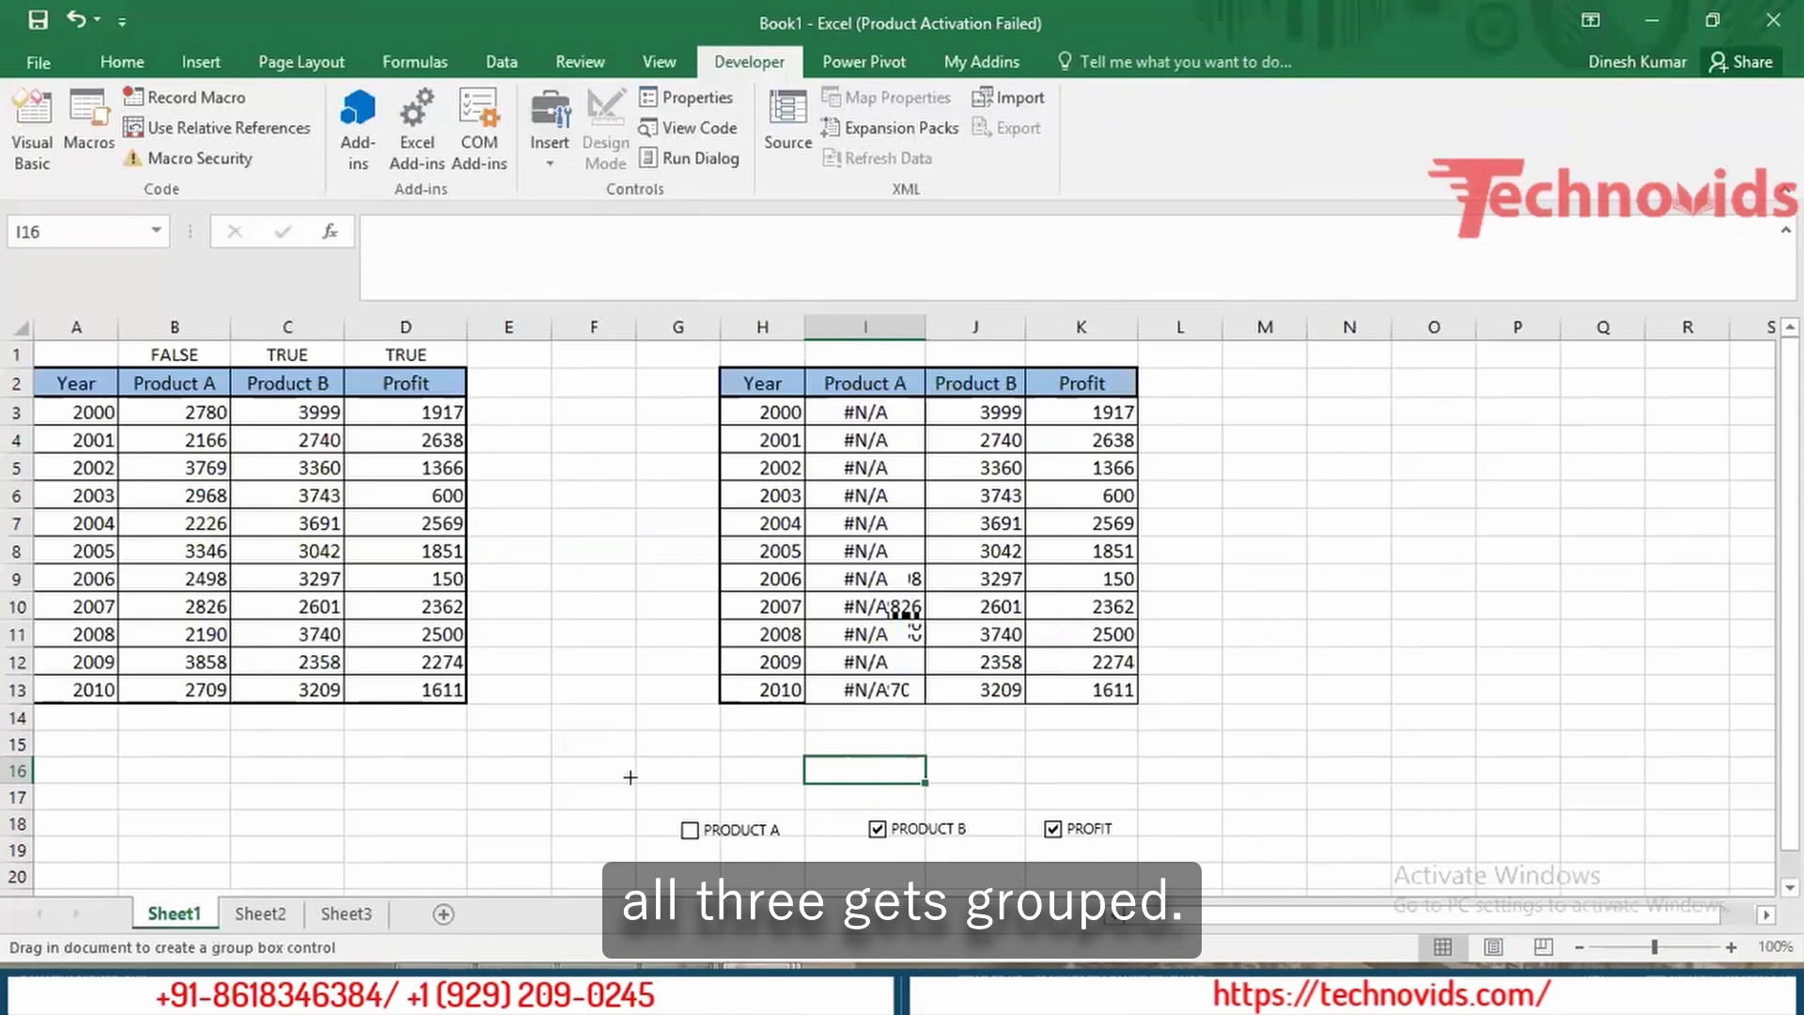
mouse_move(631, 777)
left_mouse_down()
mouse_move(686, 813)
mouse_move(981, 865)
mouse_move(1162, 886)
mouse_move(1165, 871)
left_mouse_up()
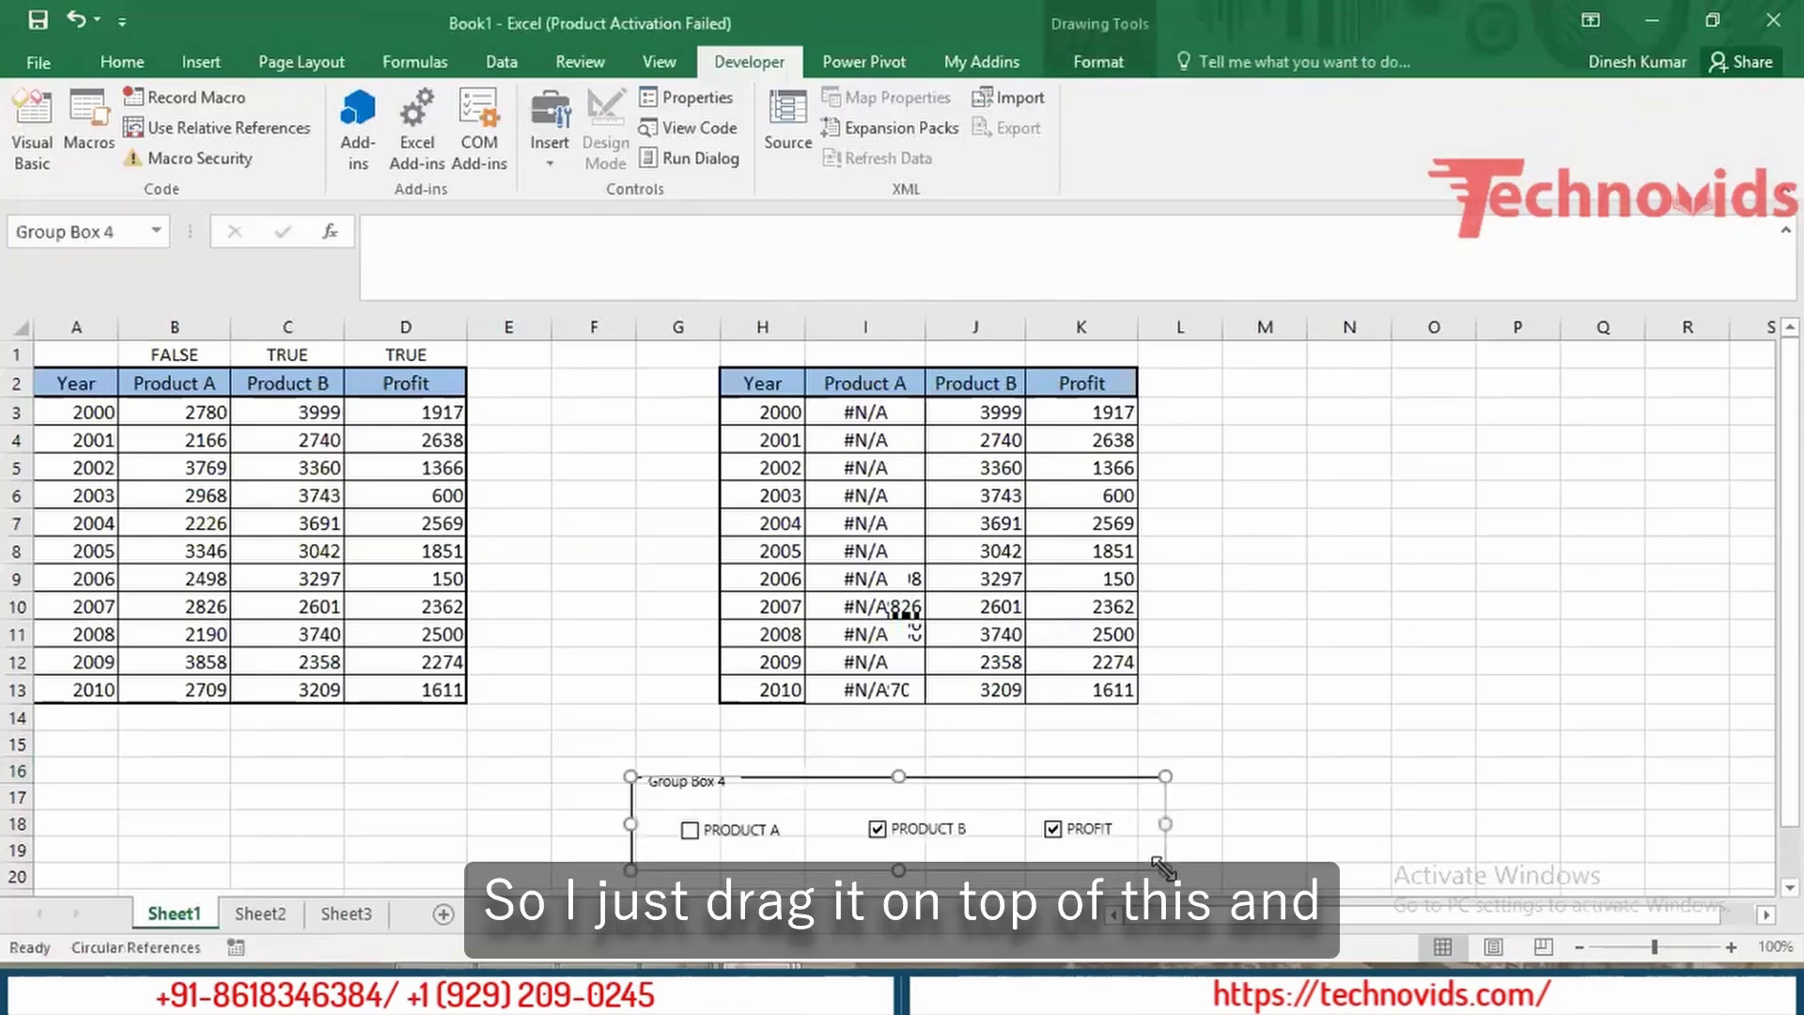
Step: Replace the group box's caption with Selection
left_click(696, 788)
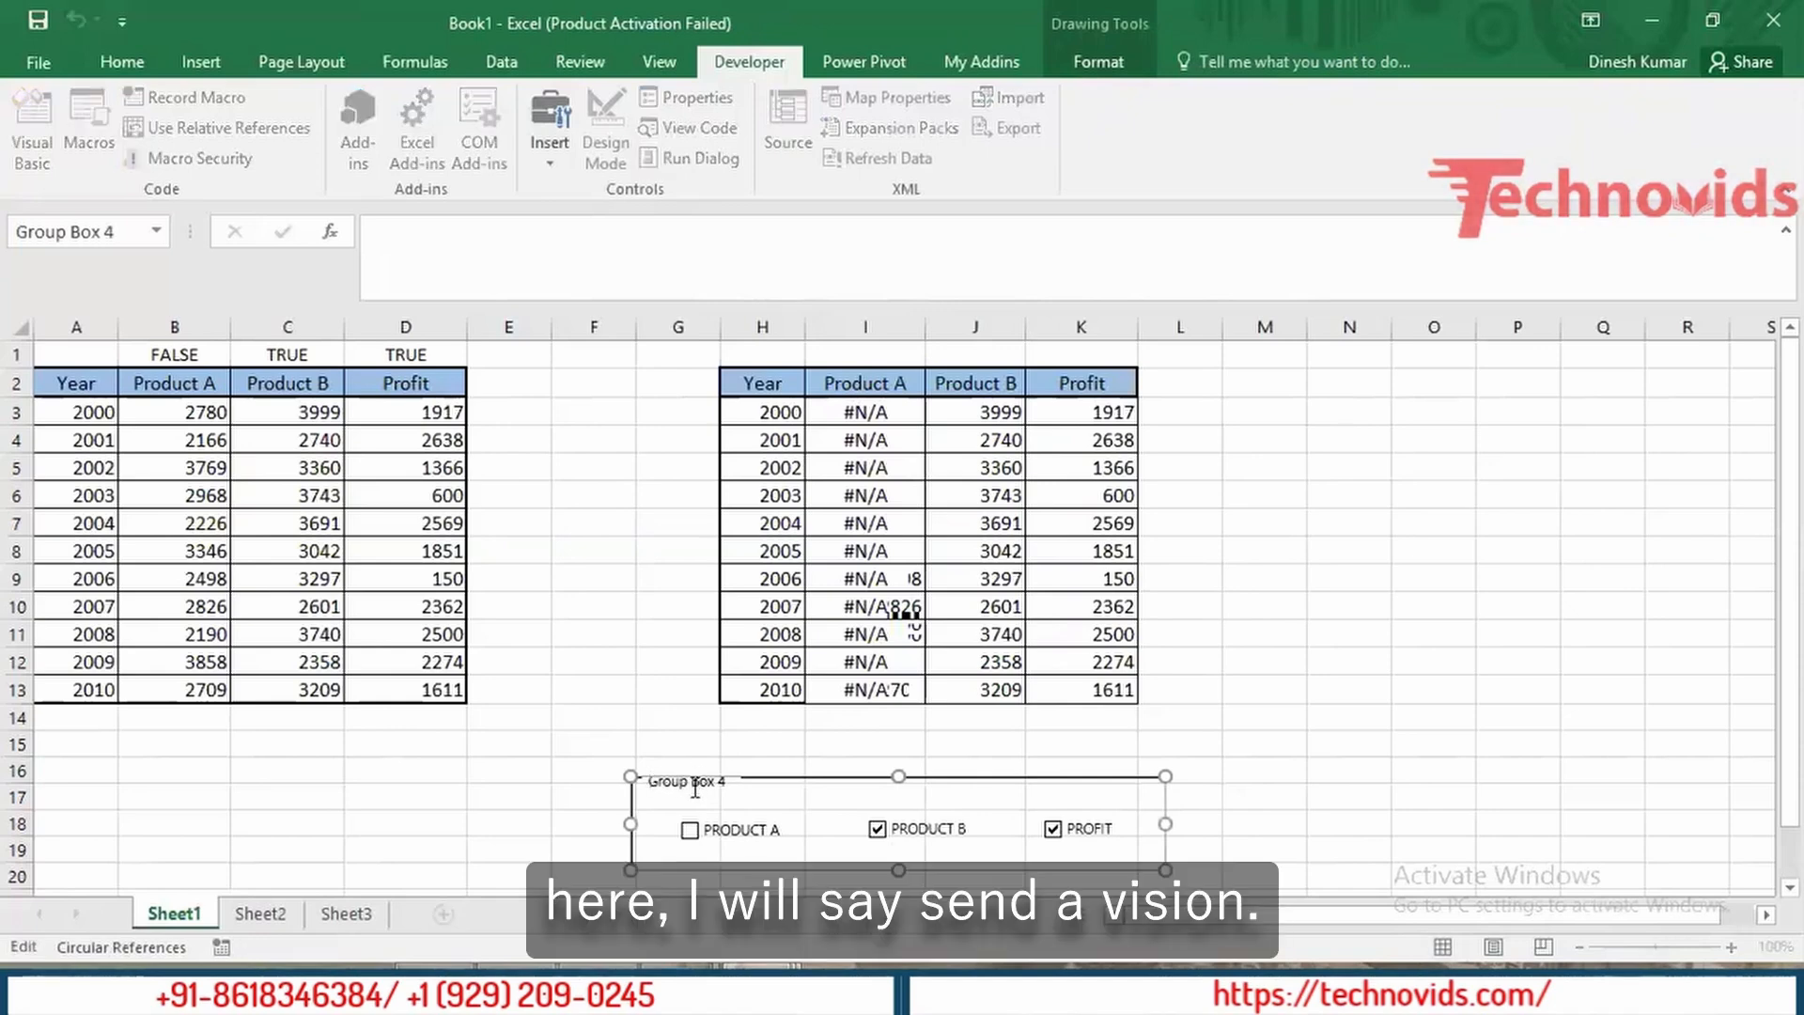
key("ctrl+a")
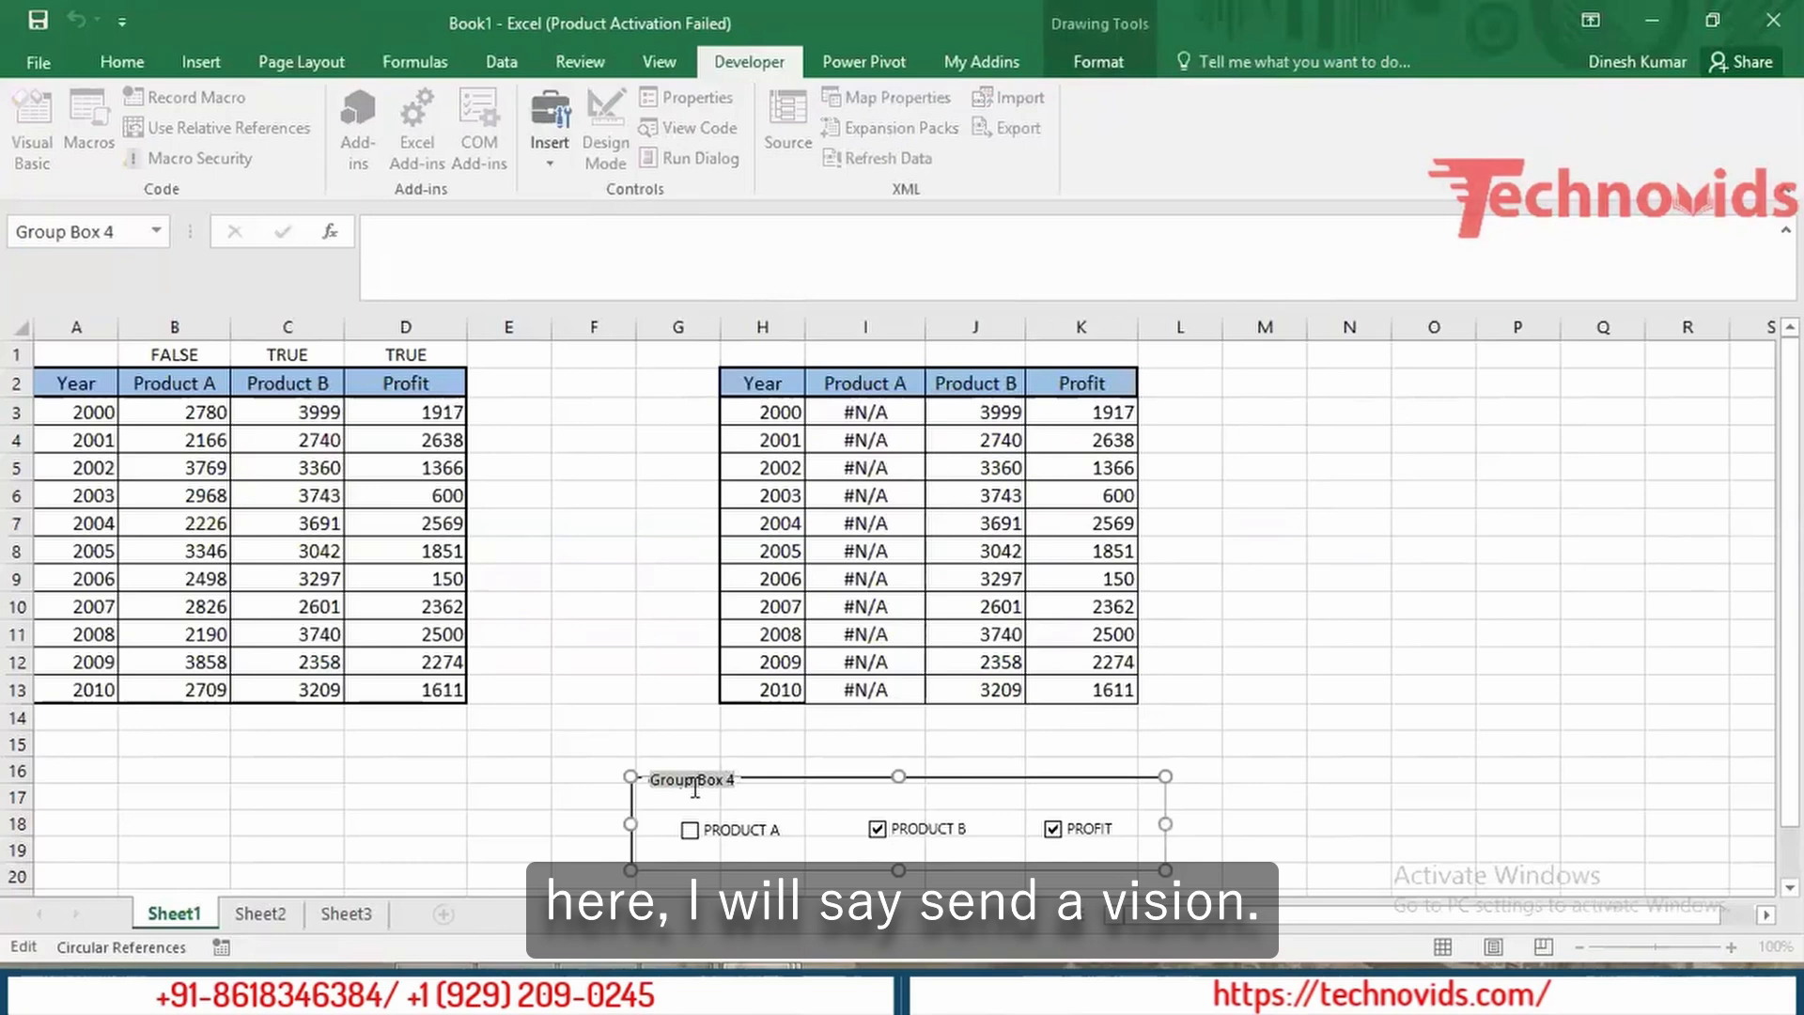
type("Select")
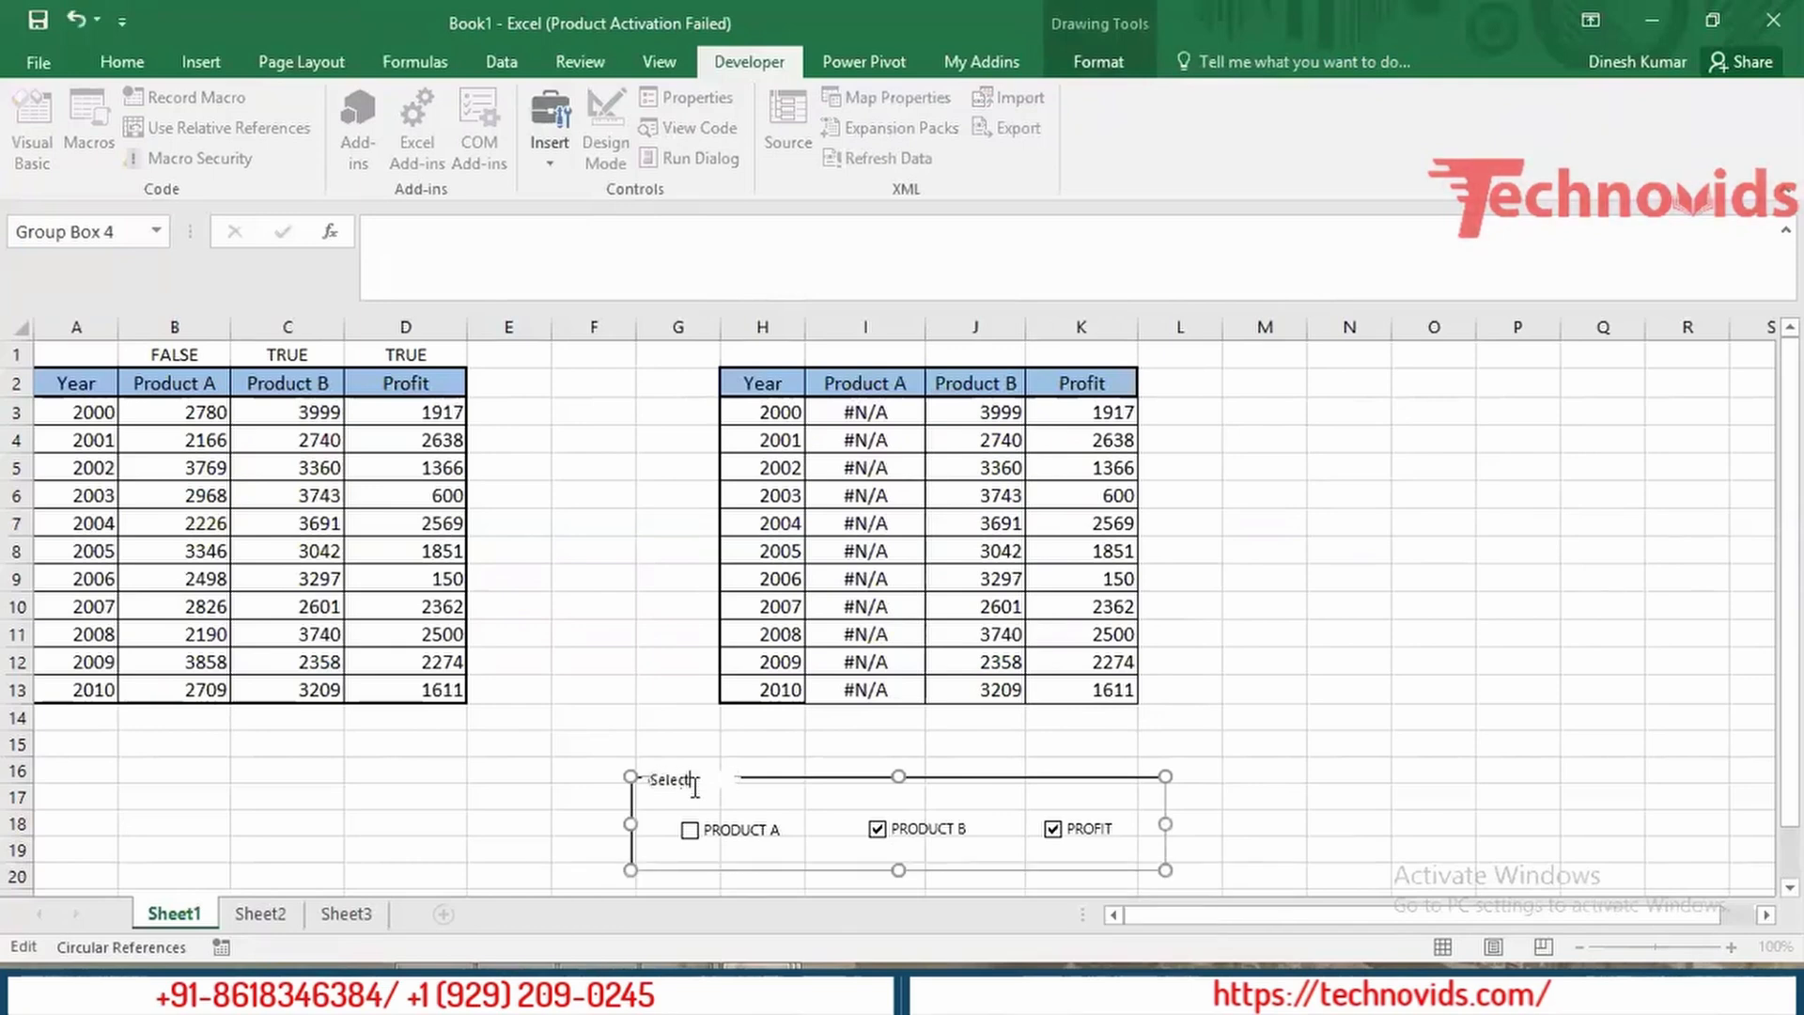
type("ion")
left_click(536, 791)
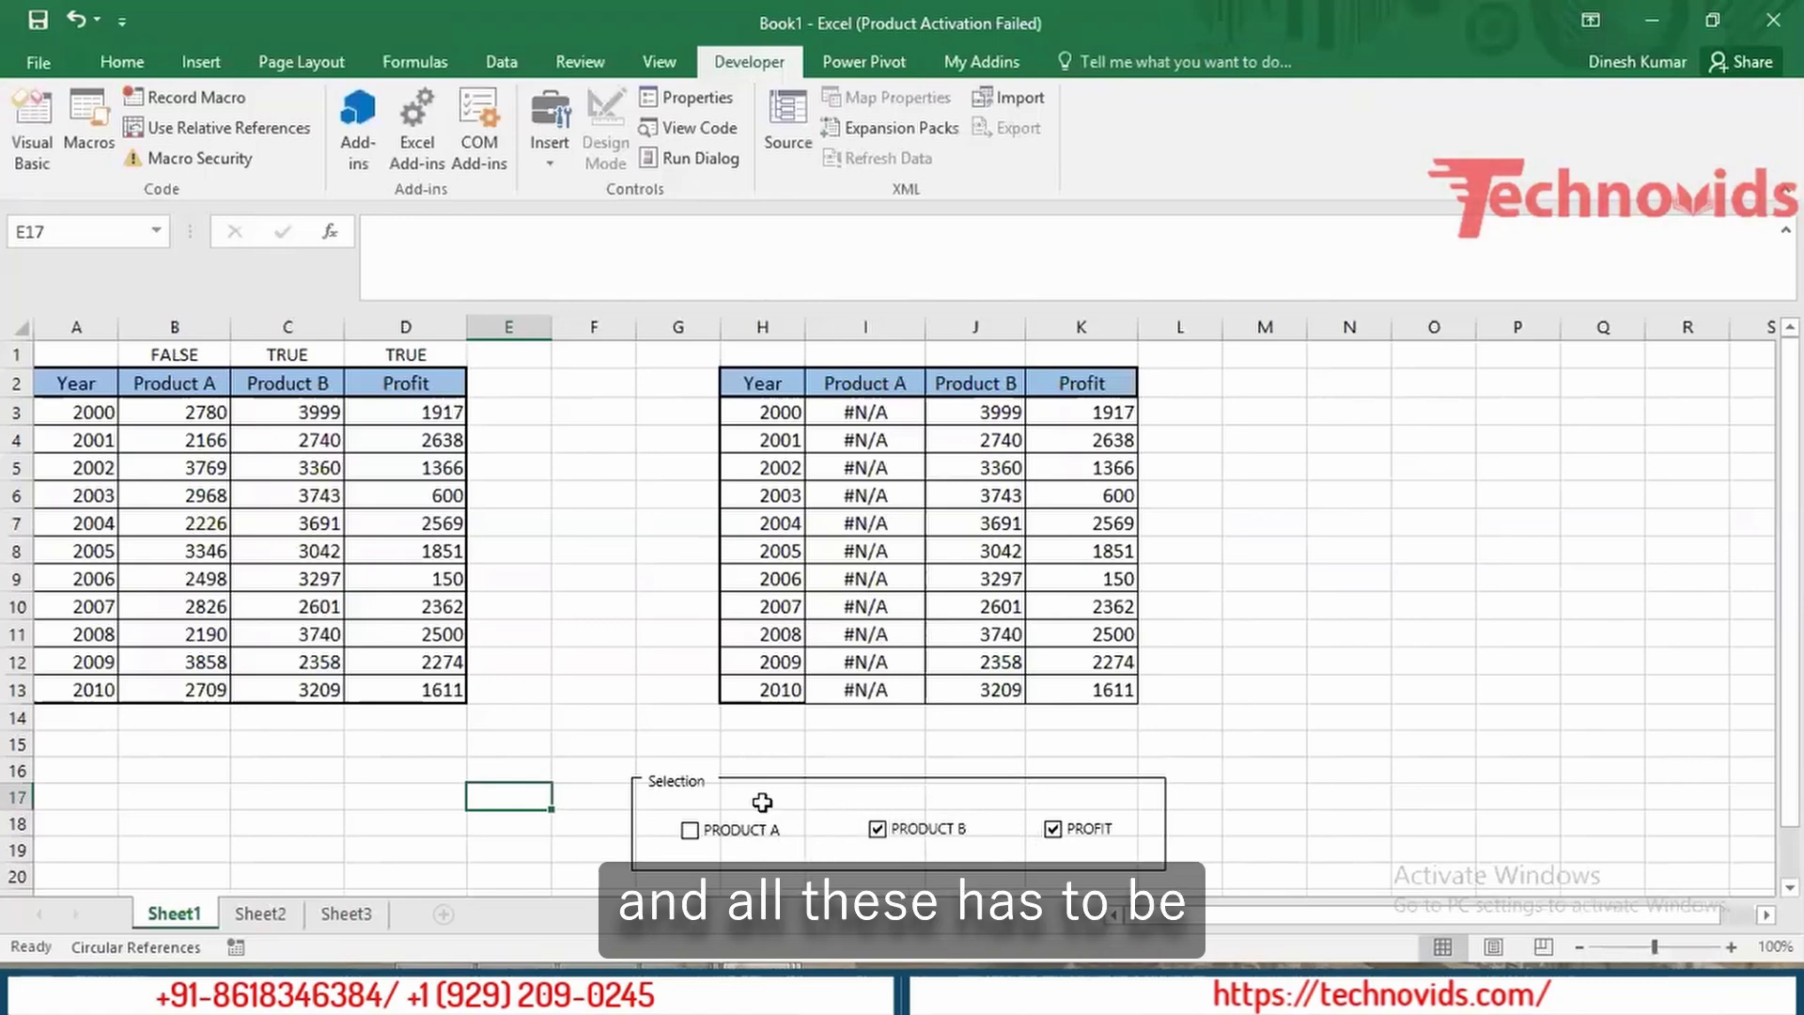
right_click(633, 822)
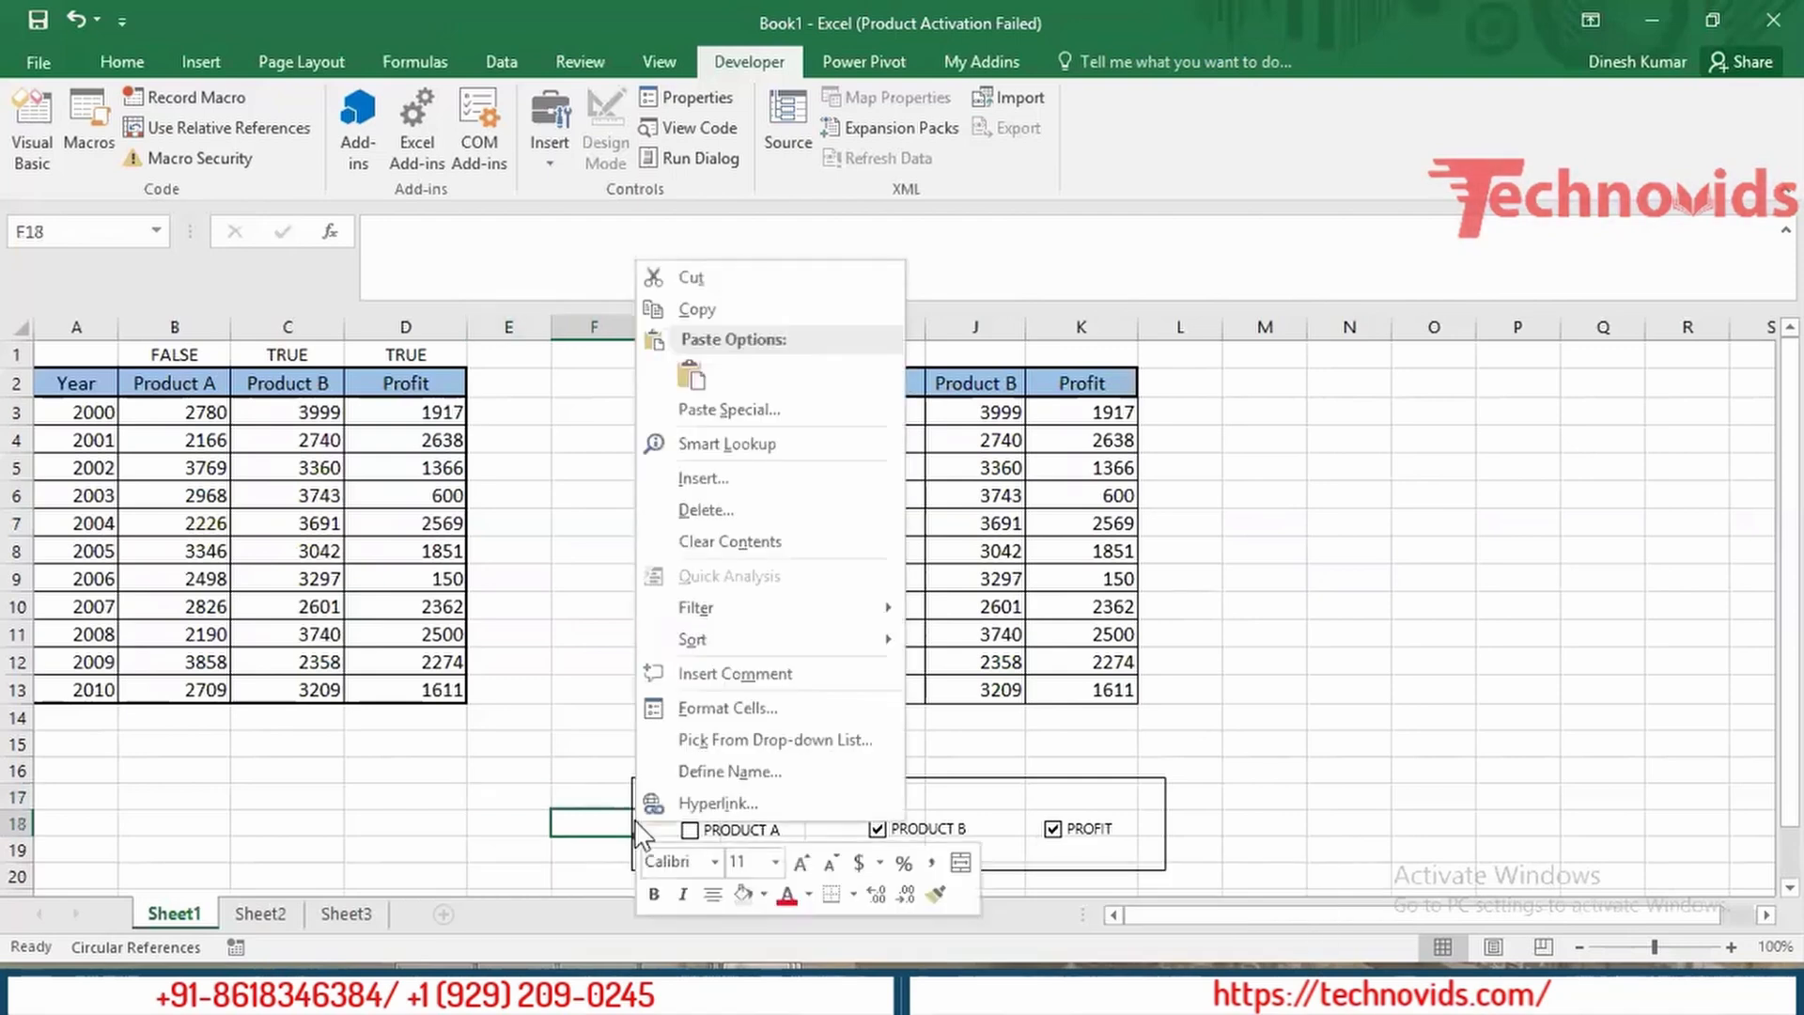
key("Escape")
right_click(752, 851)
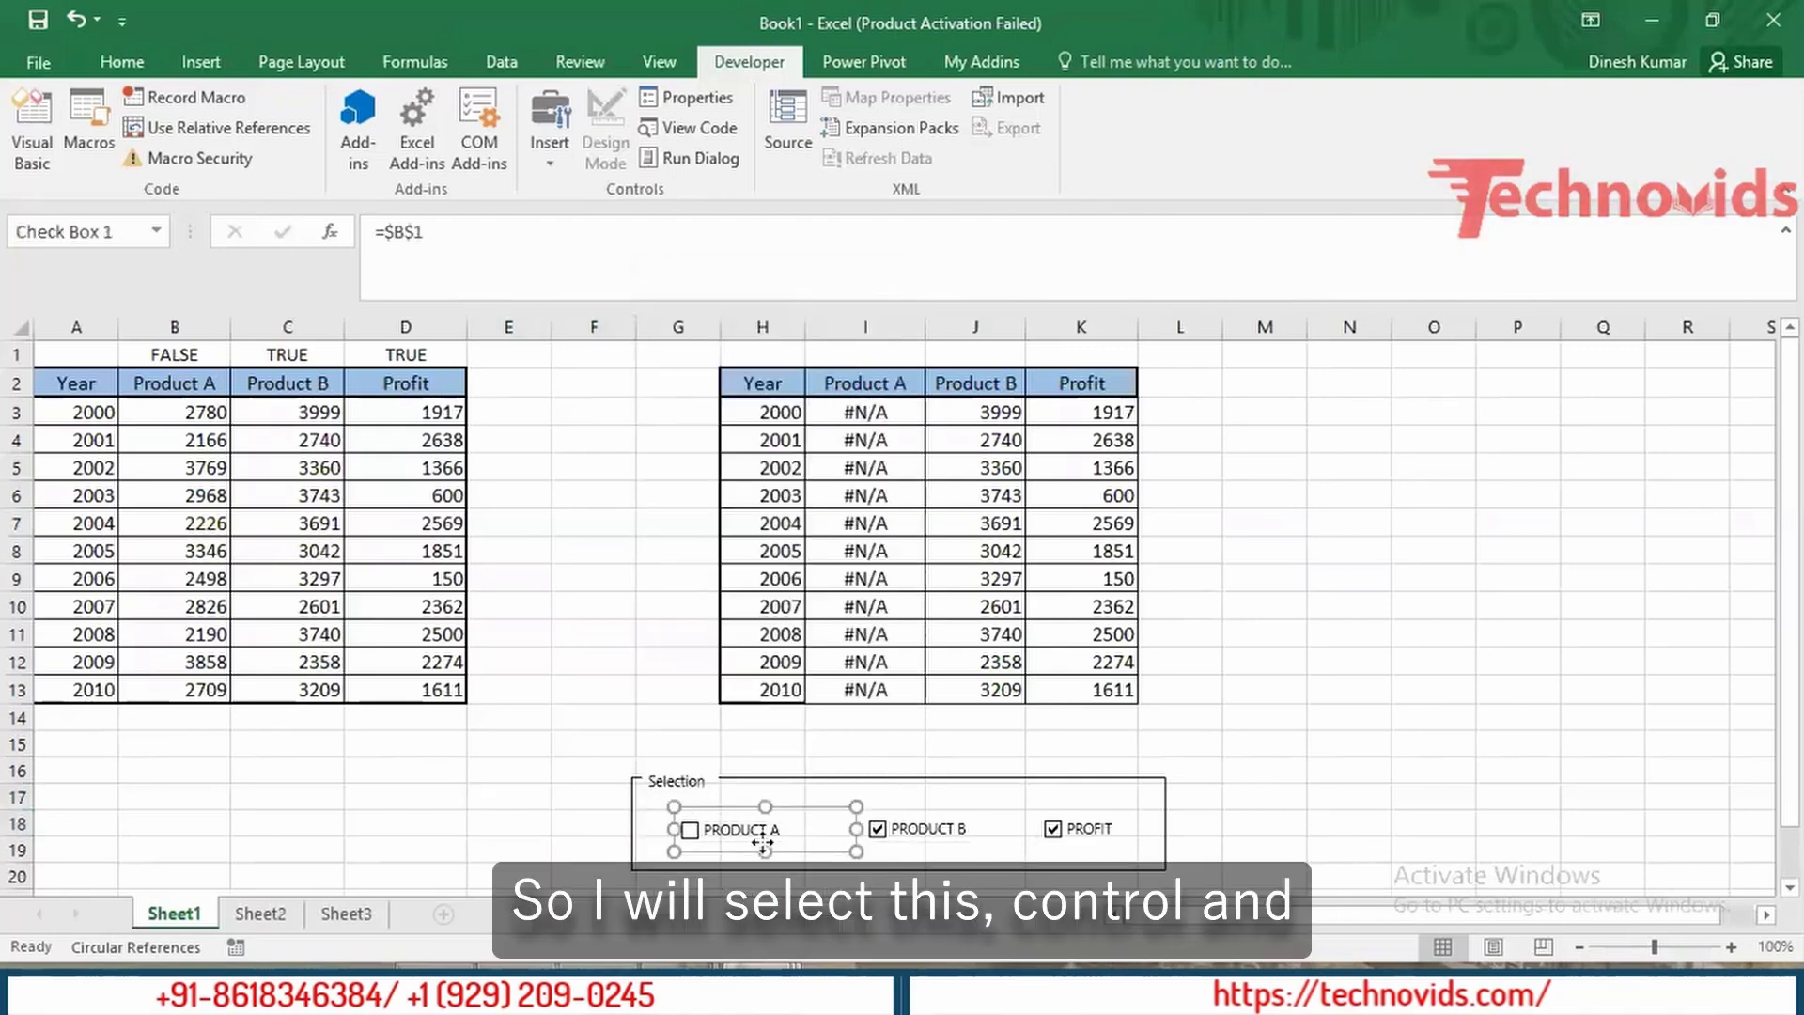
key("Escape")
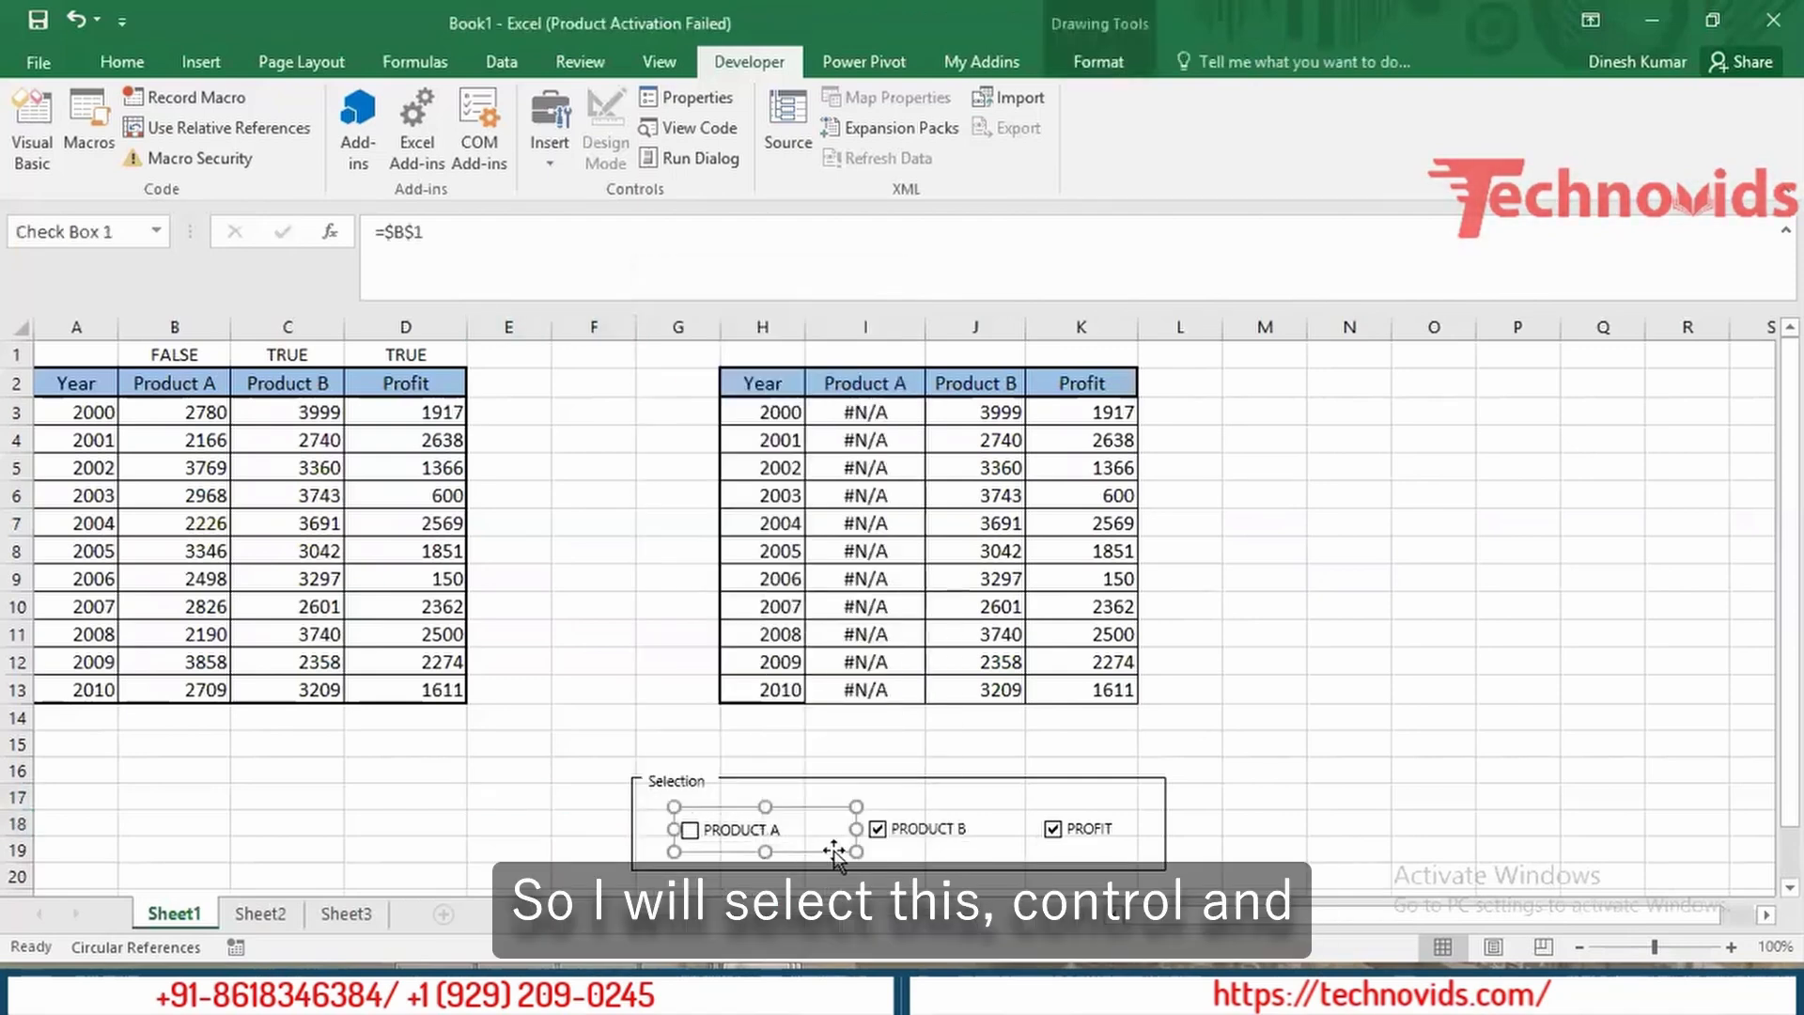
left_click(921, 831, "ctrl")
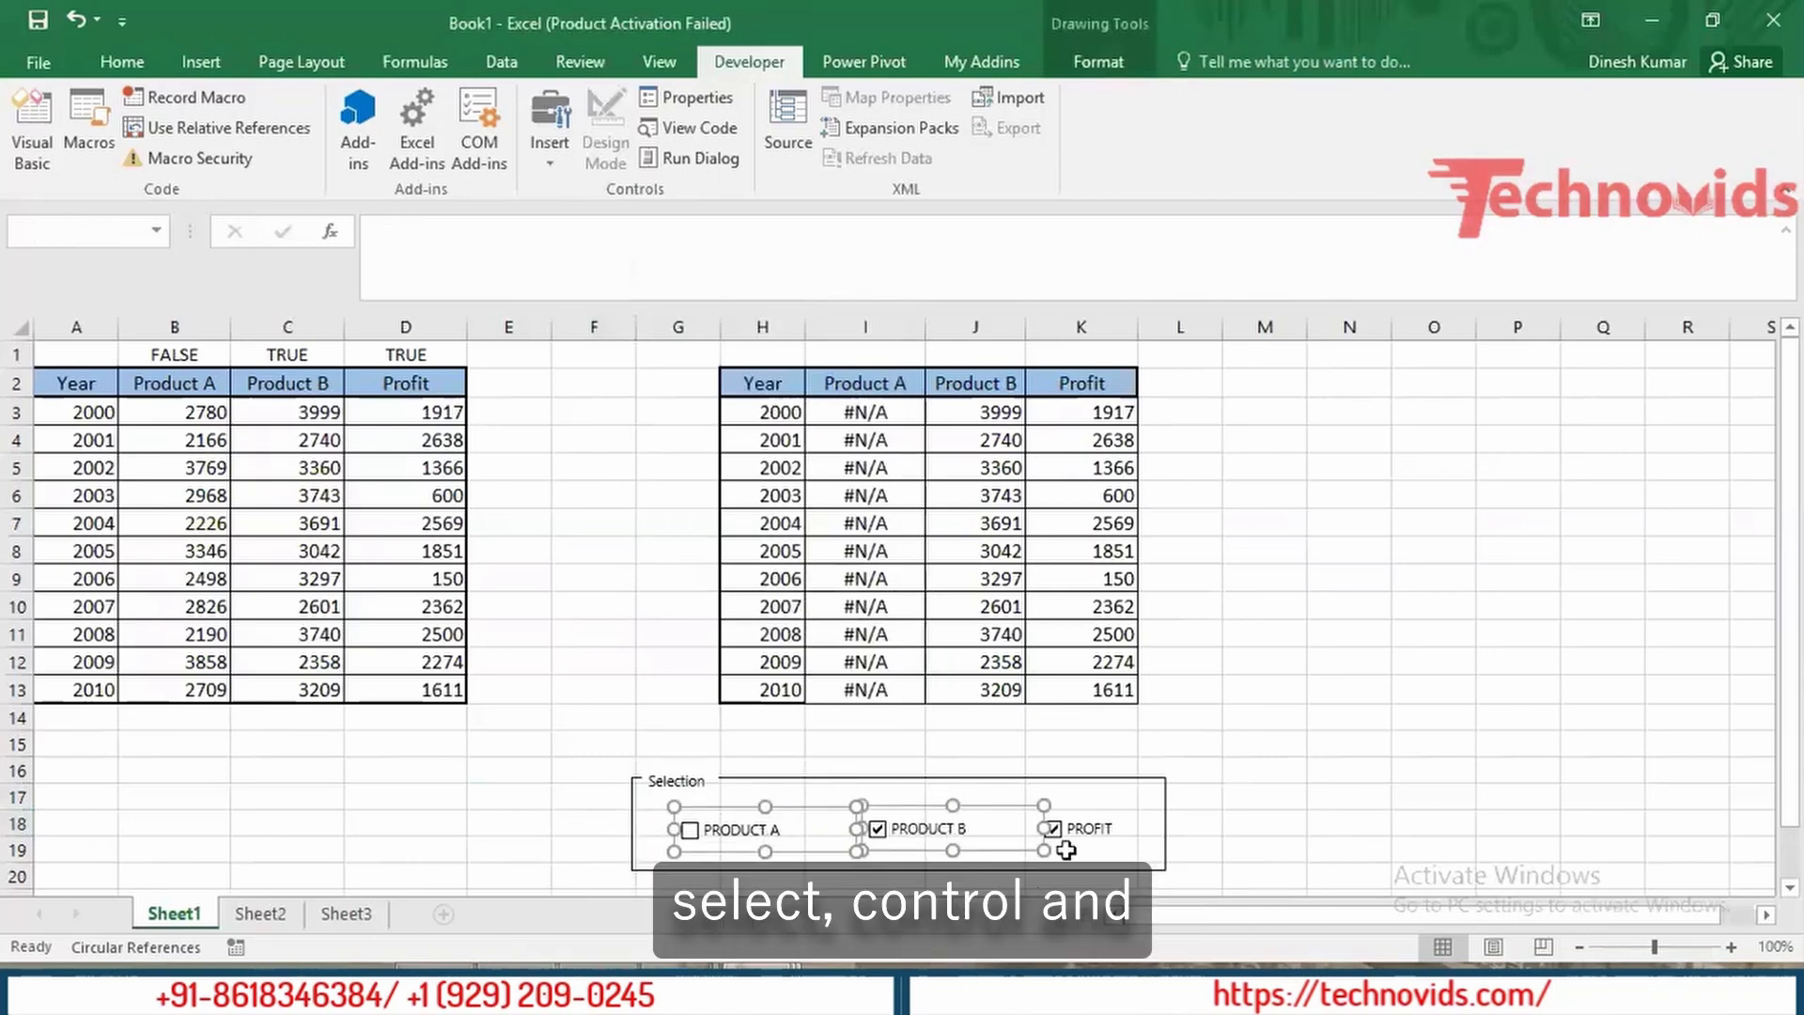
left_click(1097, 827, "ctrl")
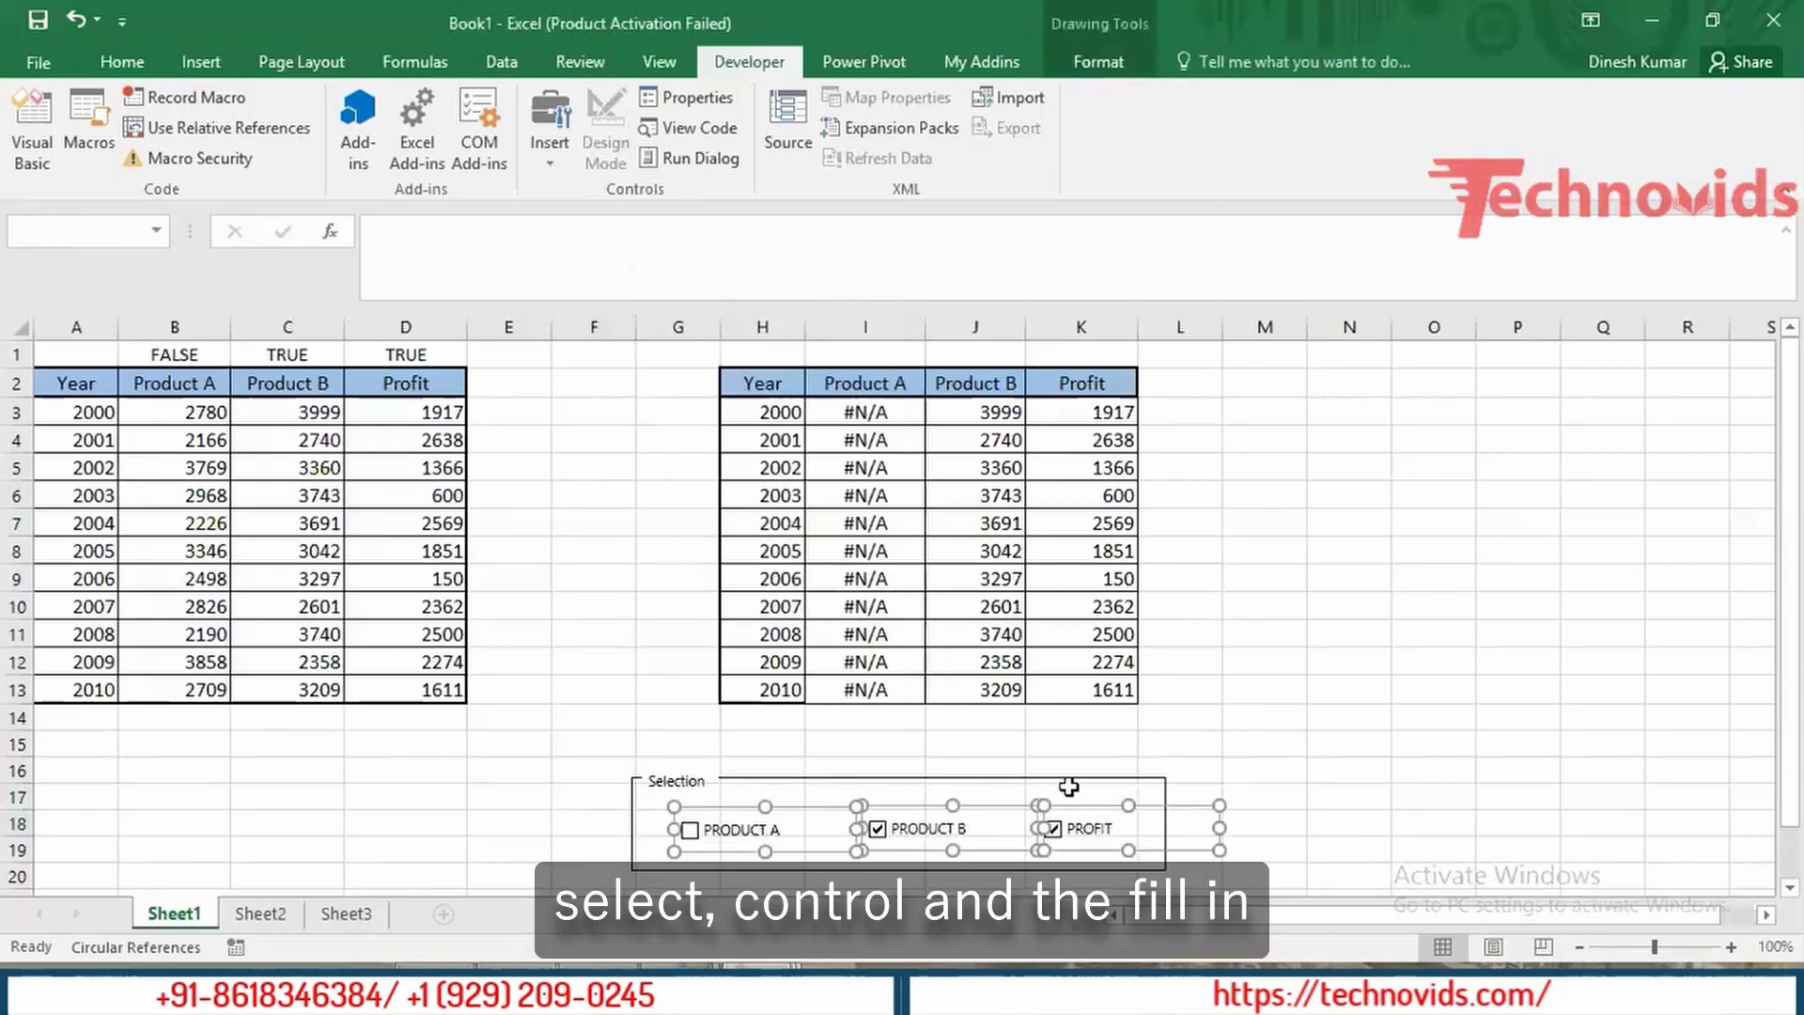
left_click(630, 810)
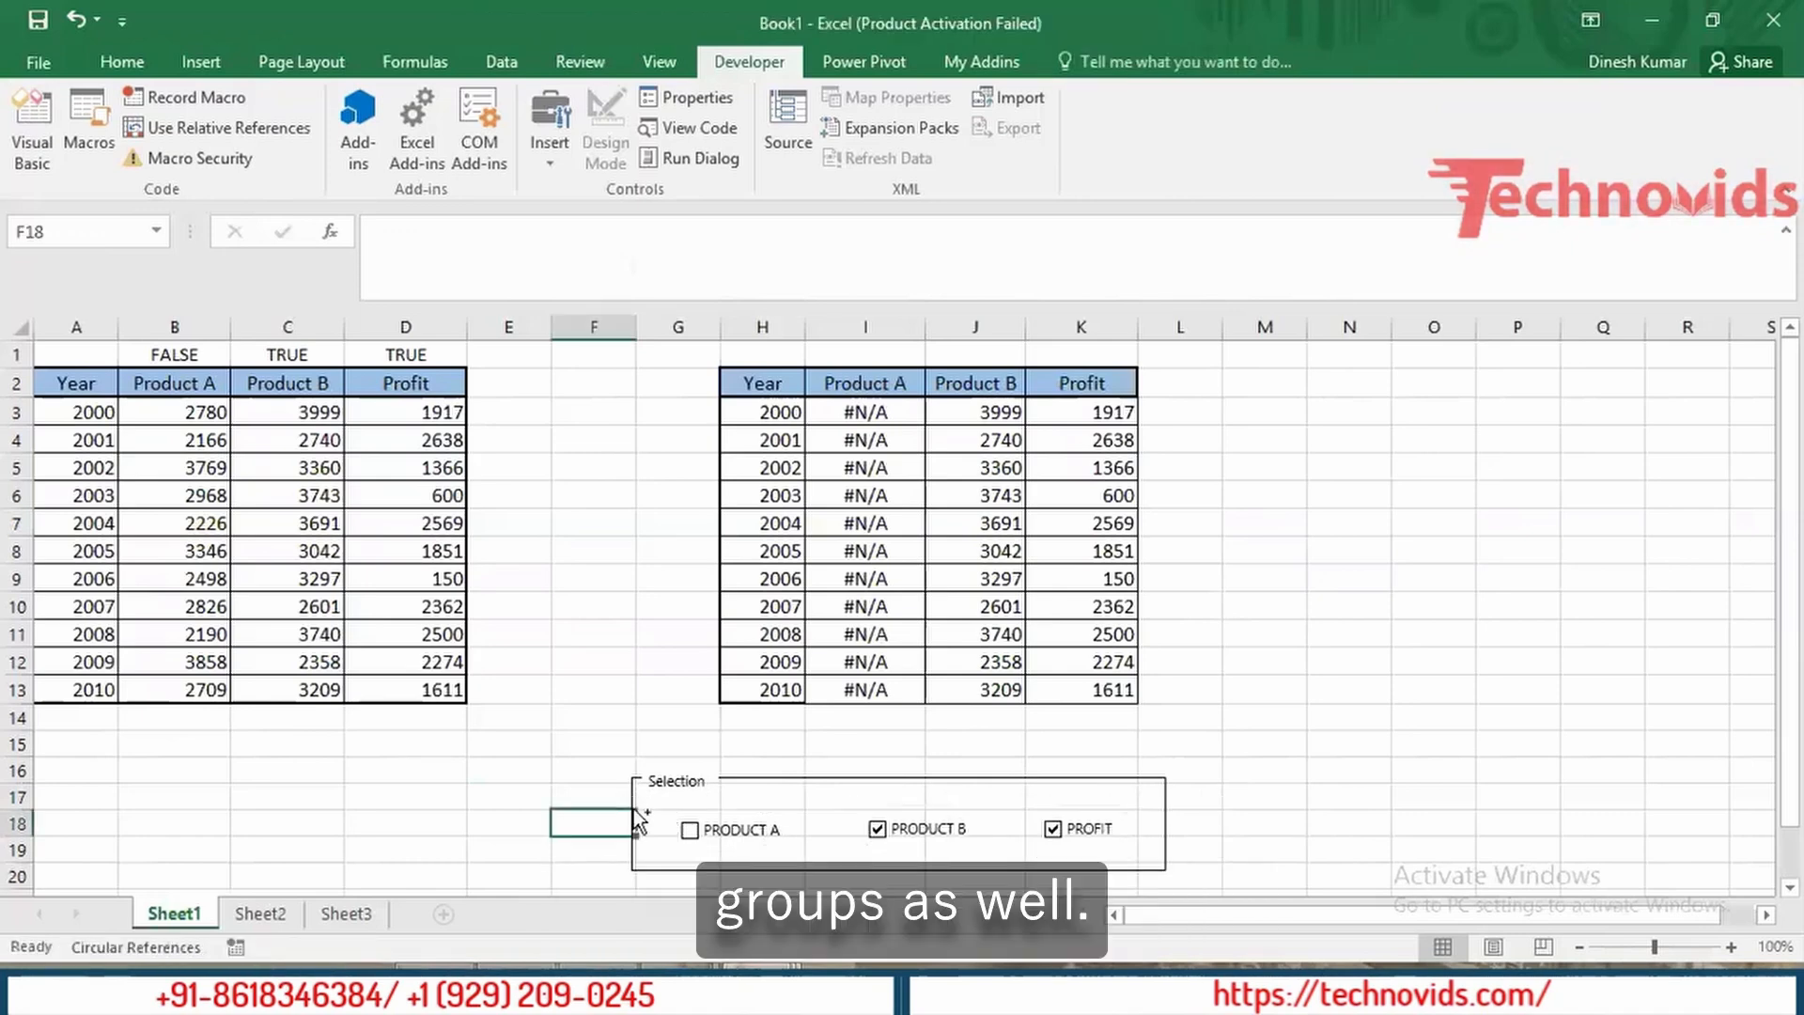
Step: Group the PRODUCT A, PRODUCT B and PROFIT check boxes into one object
right_click(722, 838)
key("Escape")
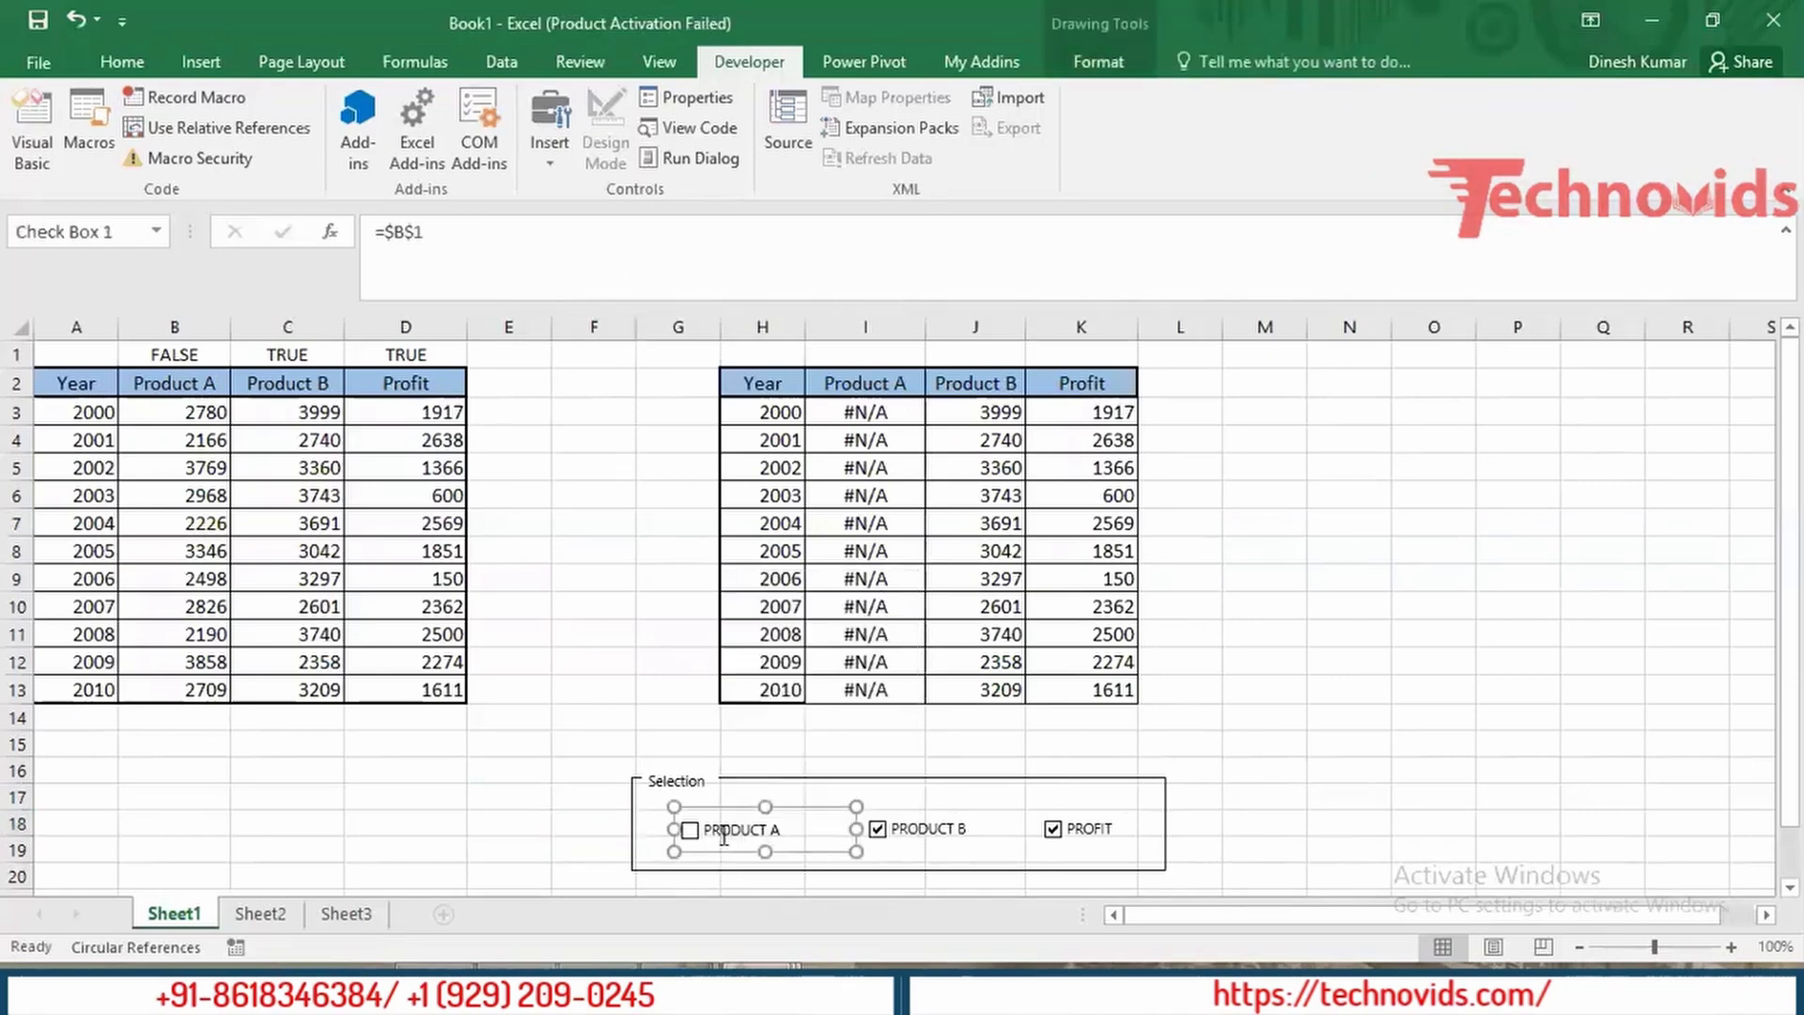
left_click(949, 831, "ctrl")
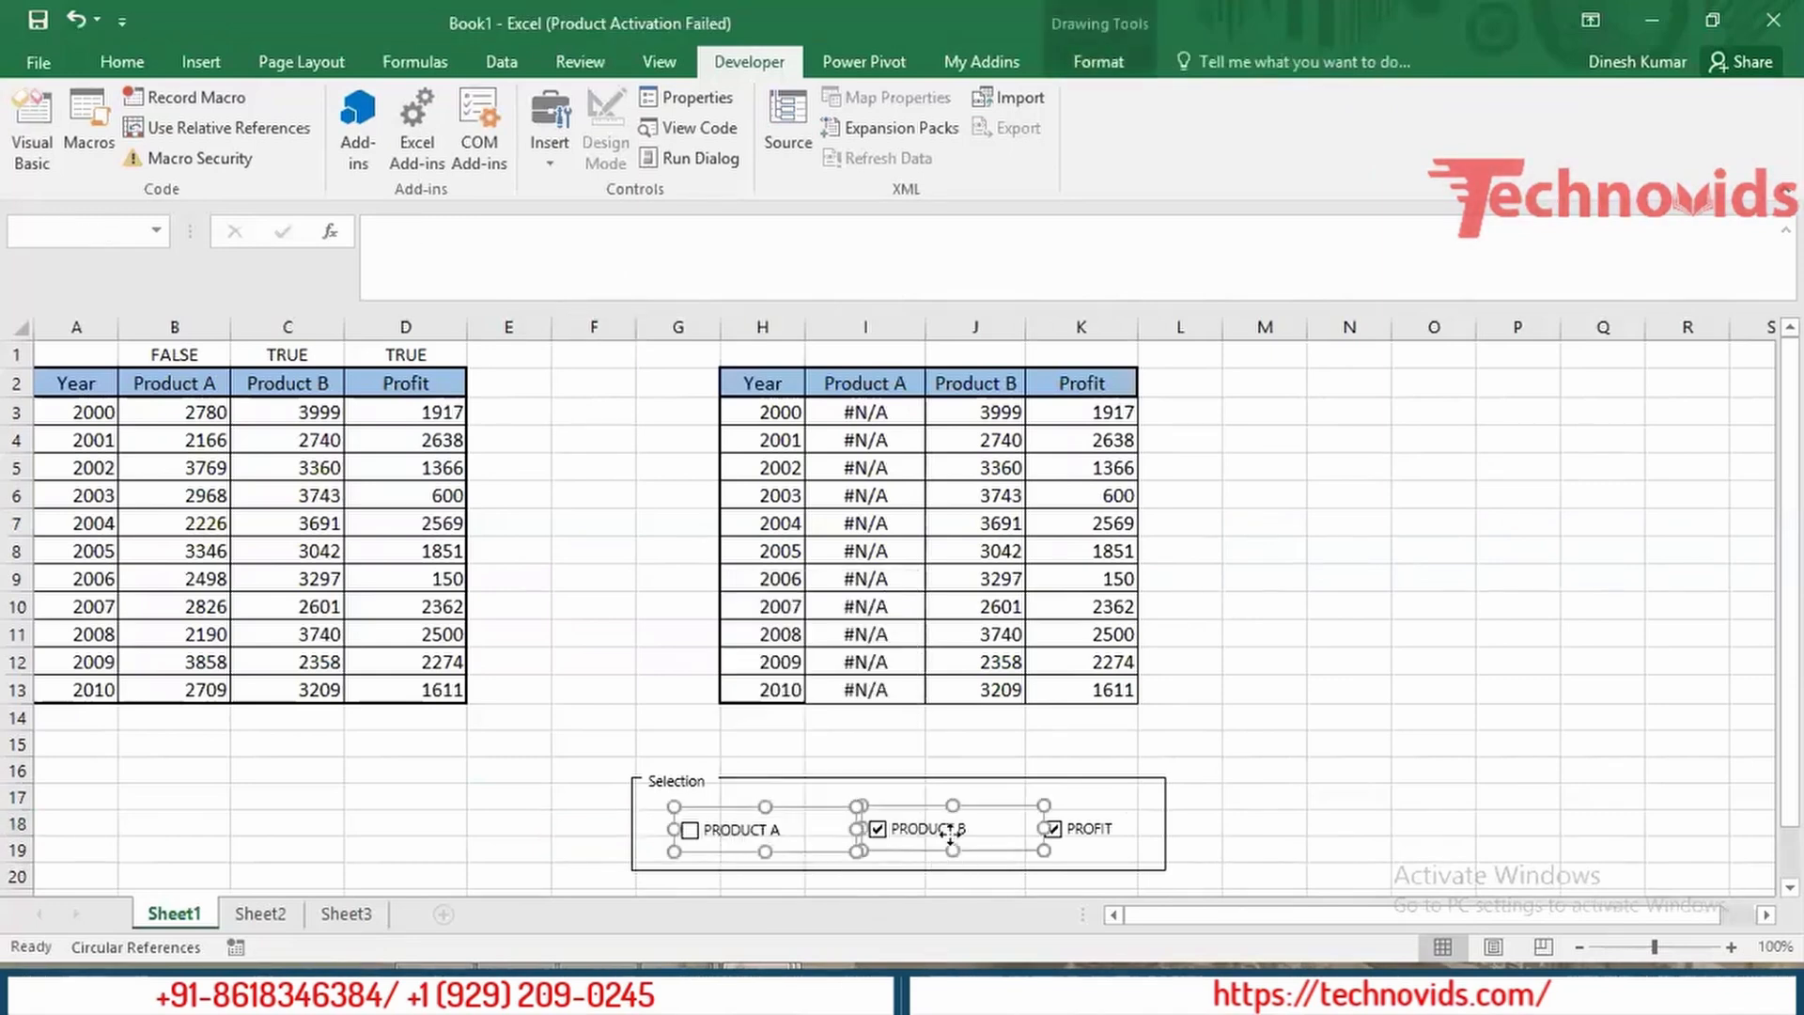
left_click(1096, 831, "ctrl")
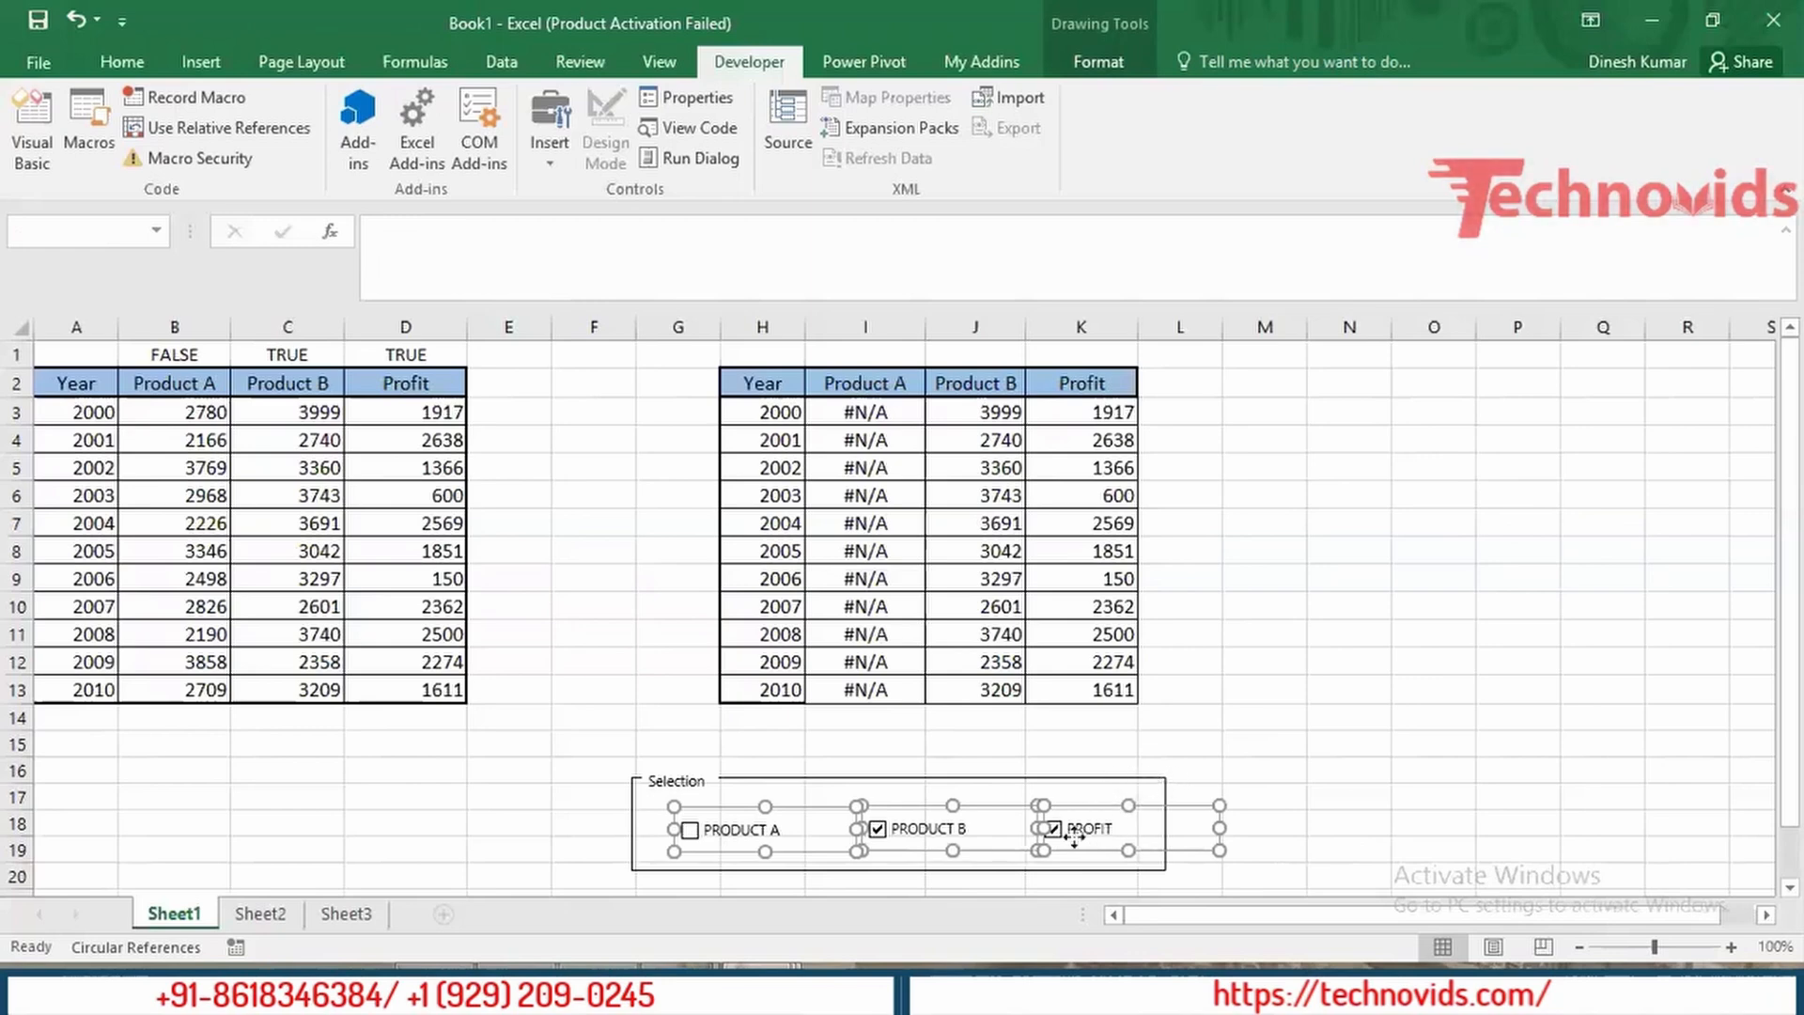
right_click(980, 835)
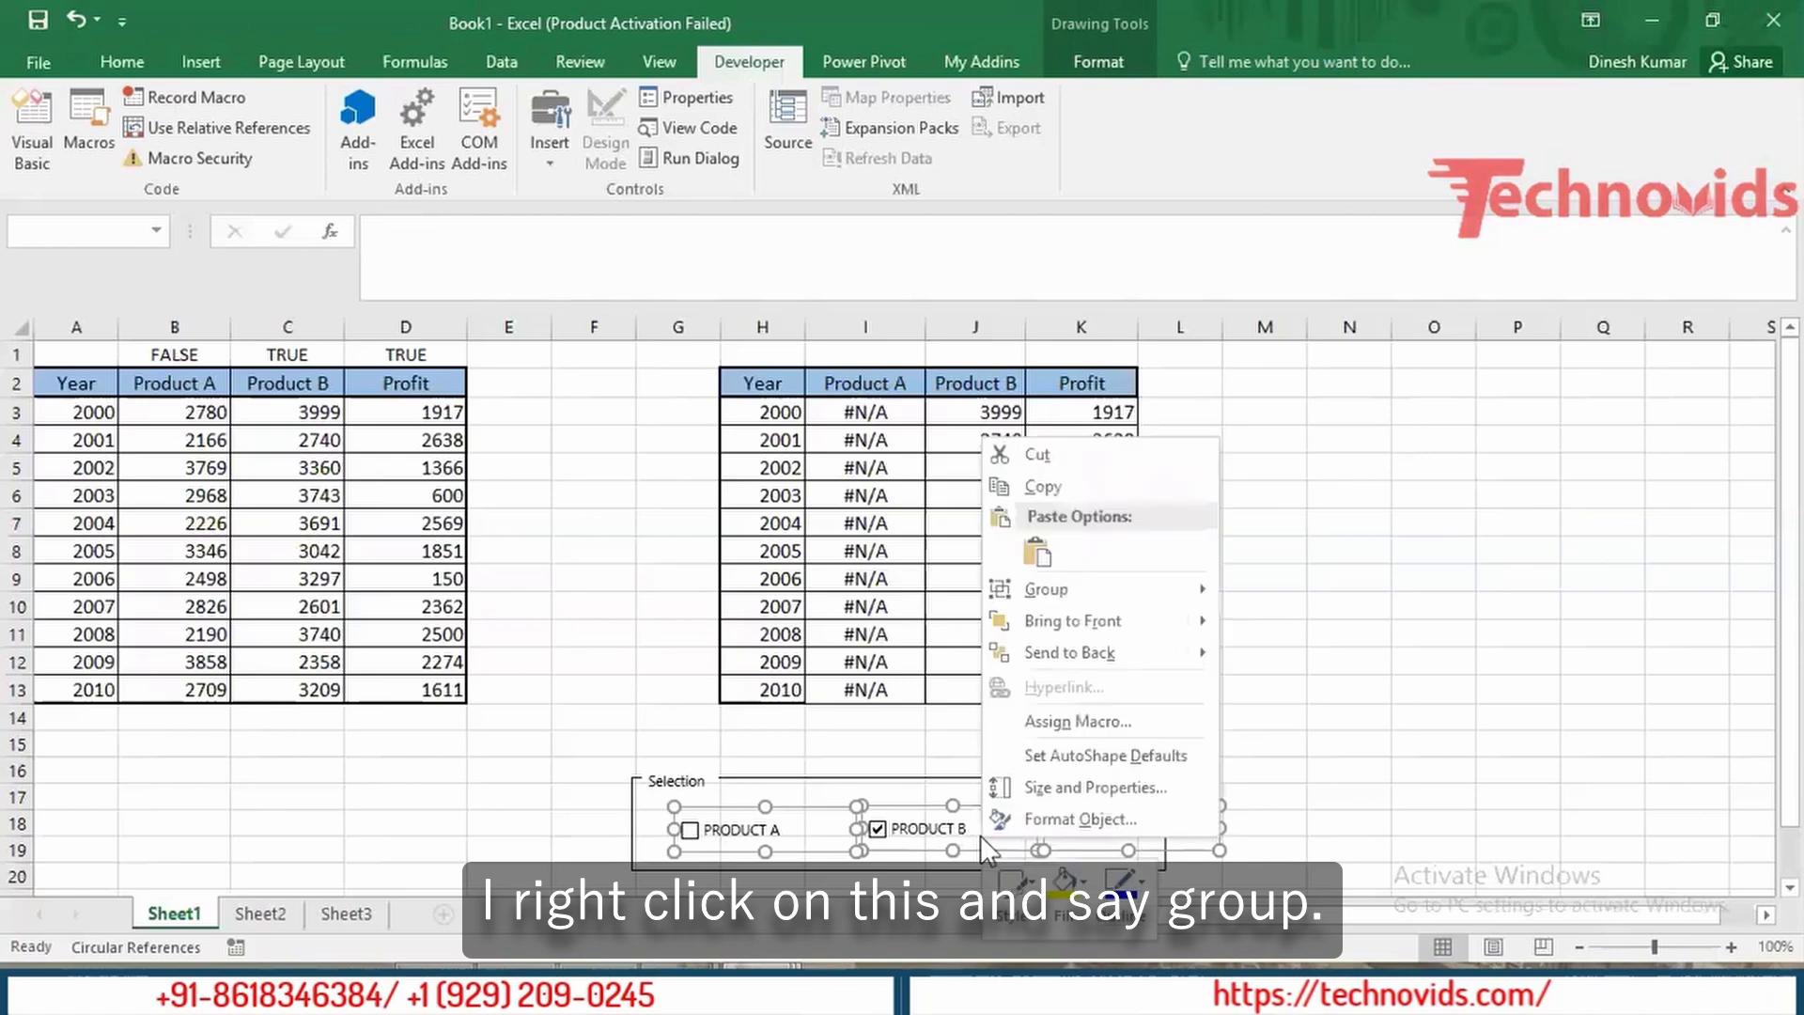
mouse_move(1091, 589)
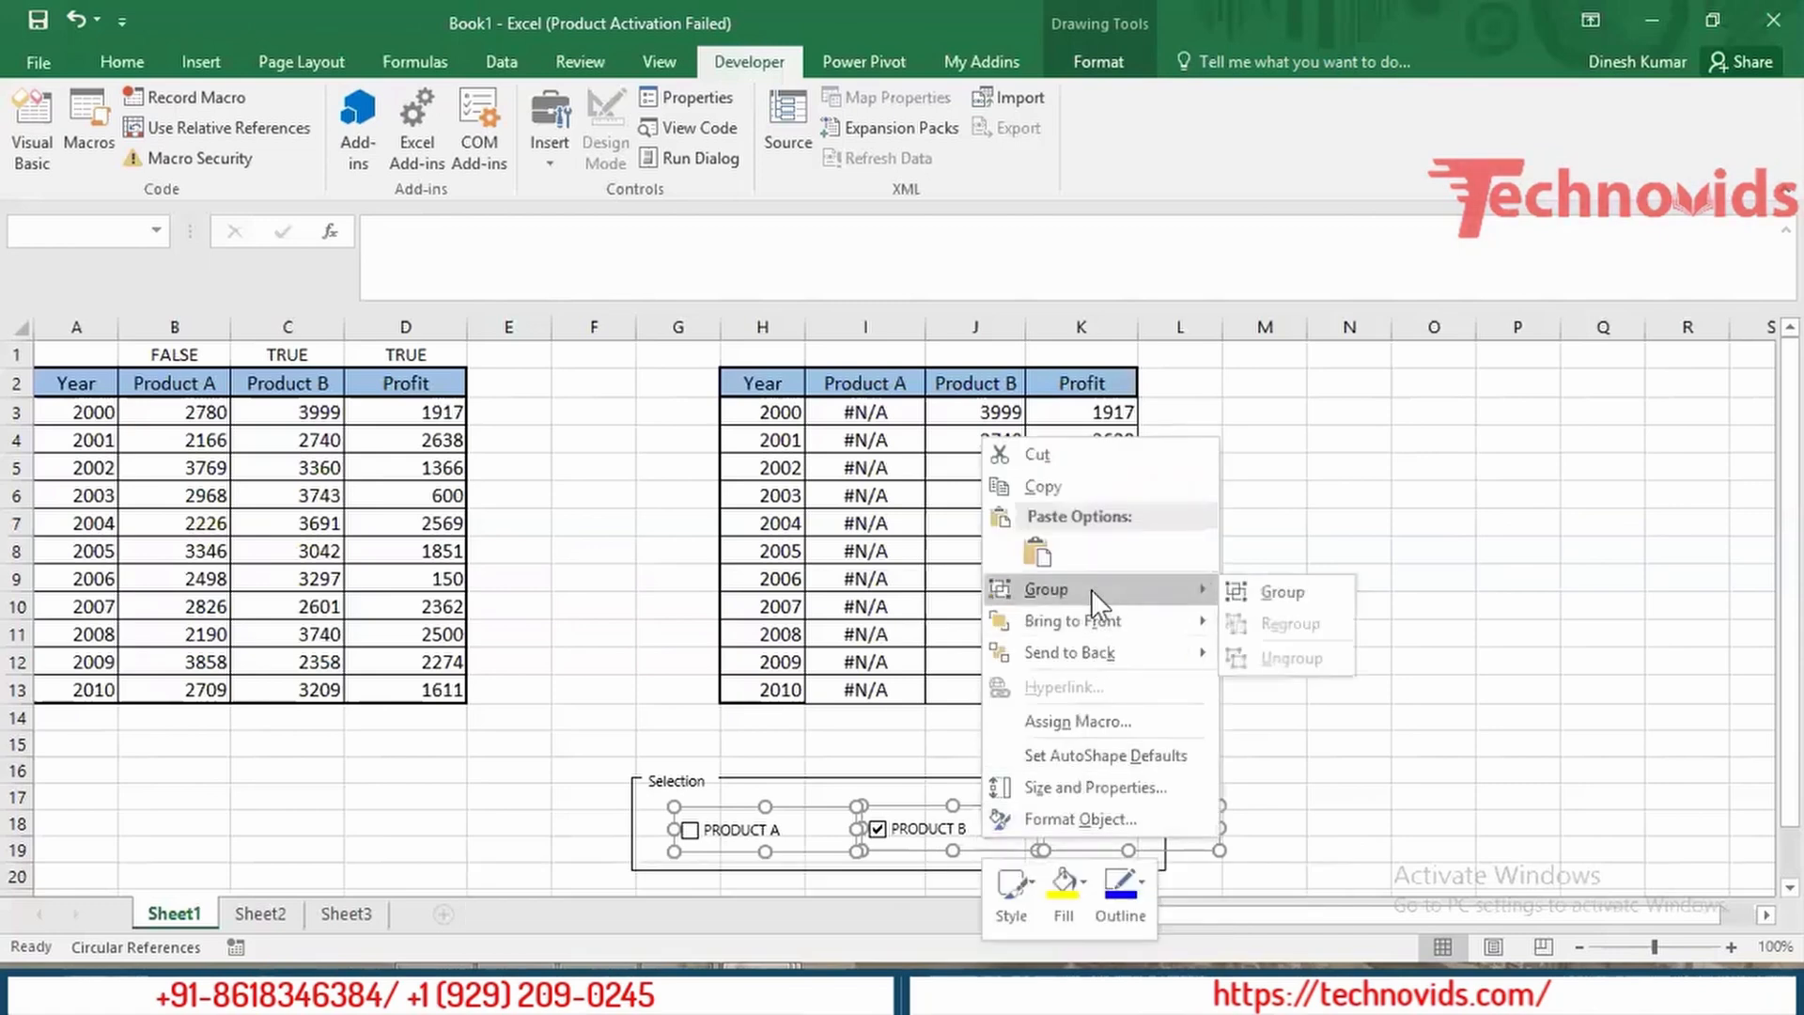
left_click(1250, 591)
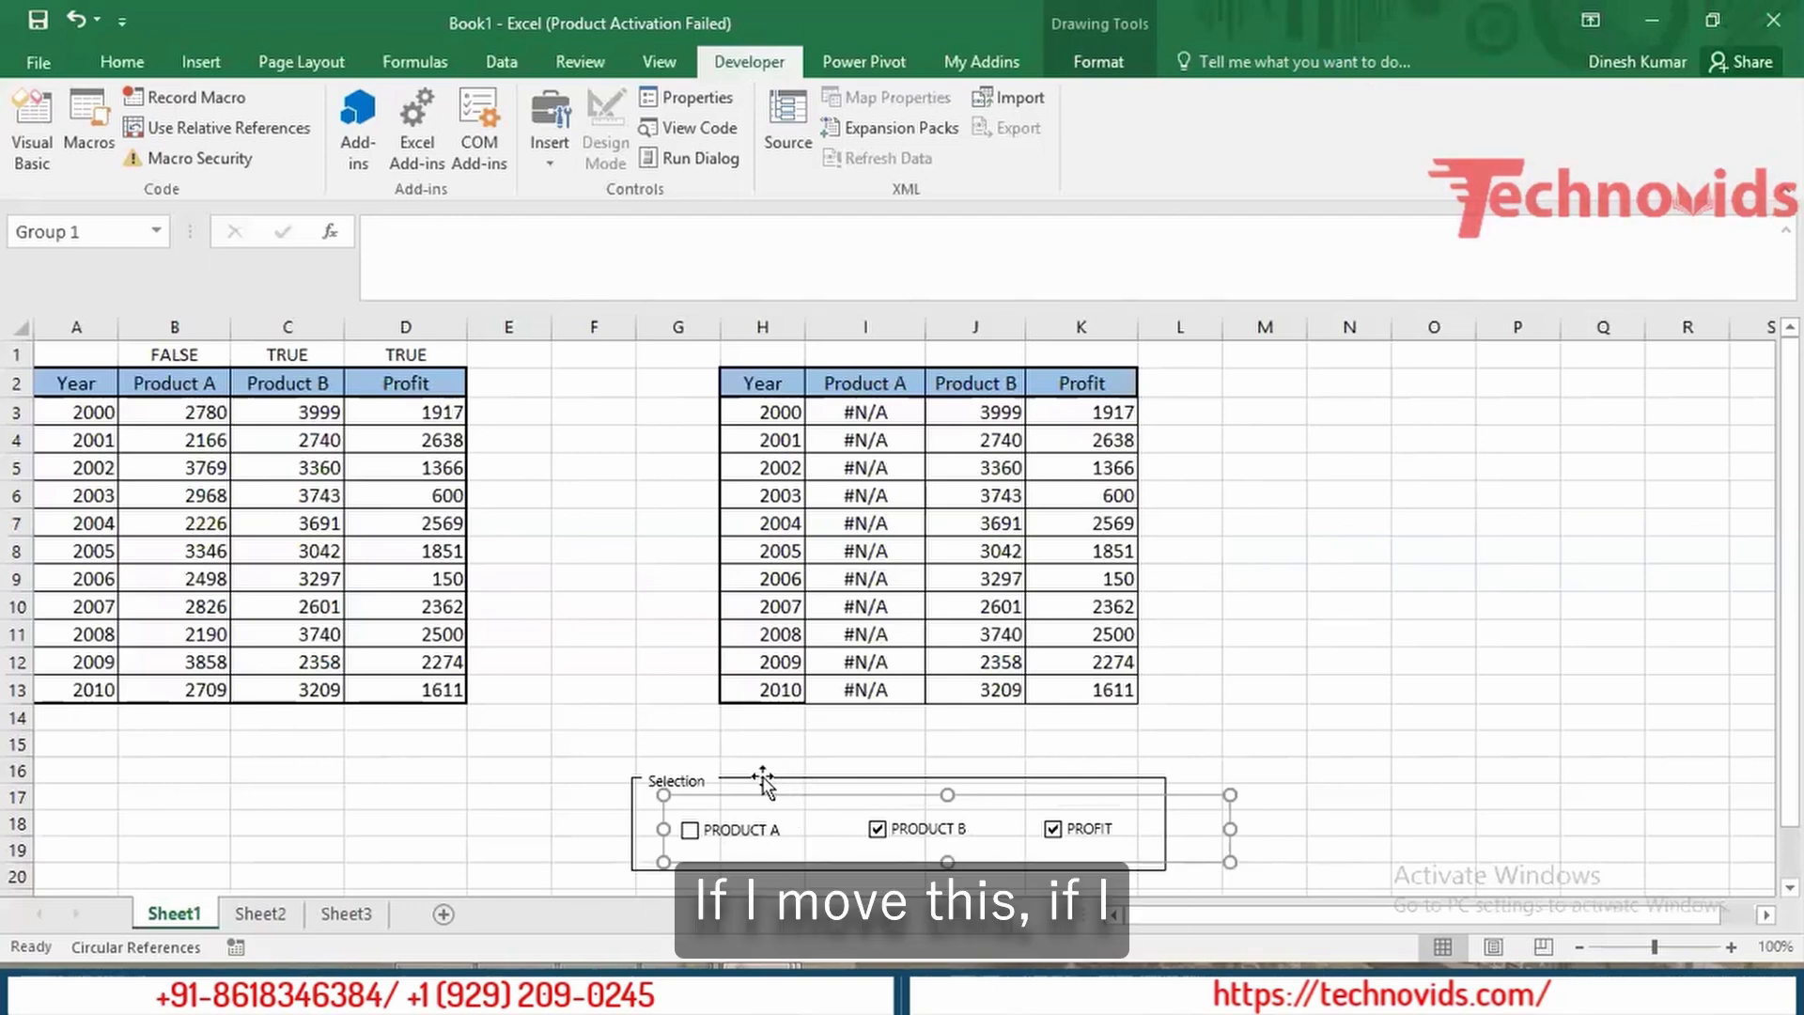
Step: Move the Selection group box up on its own to about rows 13 to 16, over the last row of the duplicate table
left_click_drag(763, 778, 827, 769)
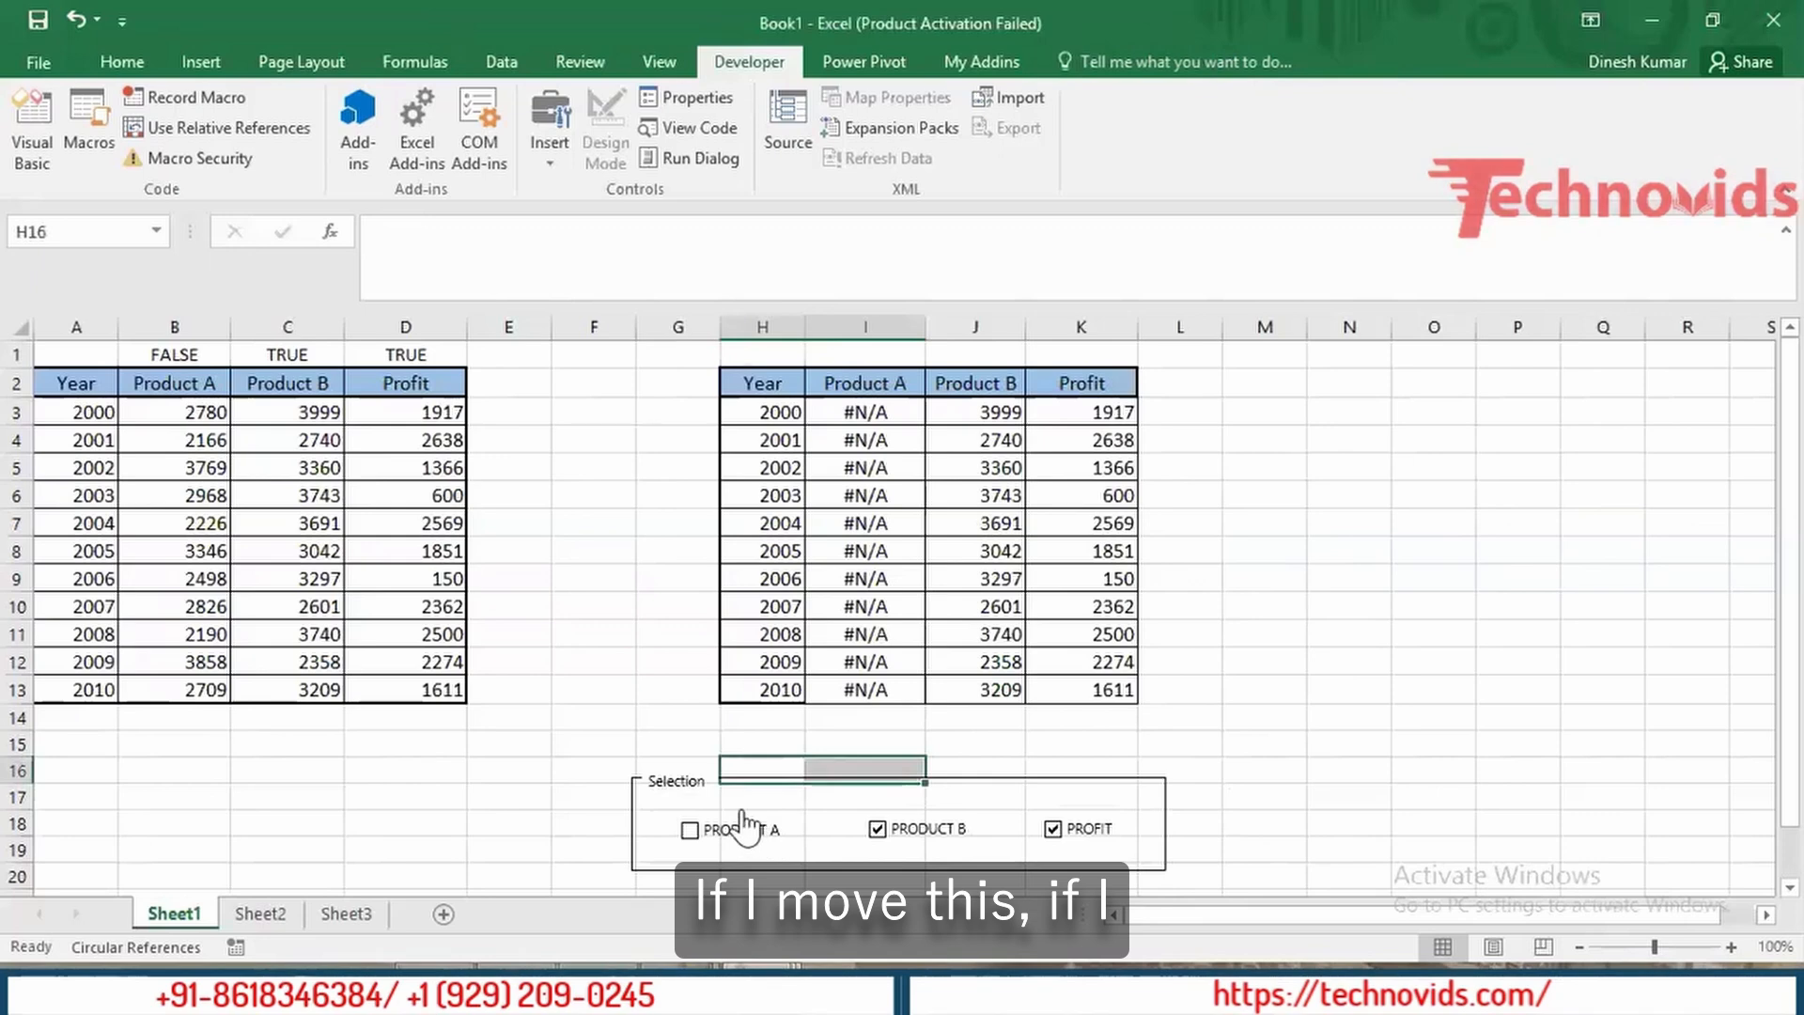
right_click(787, 800)
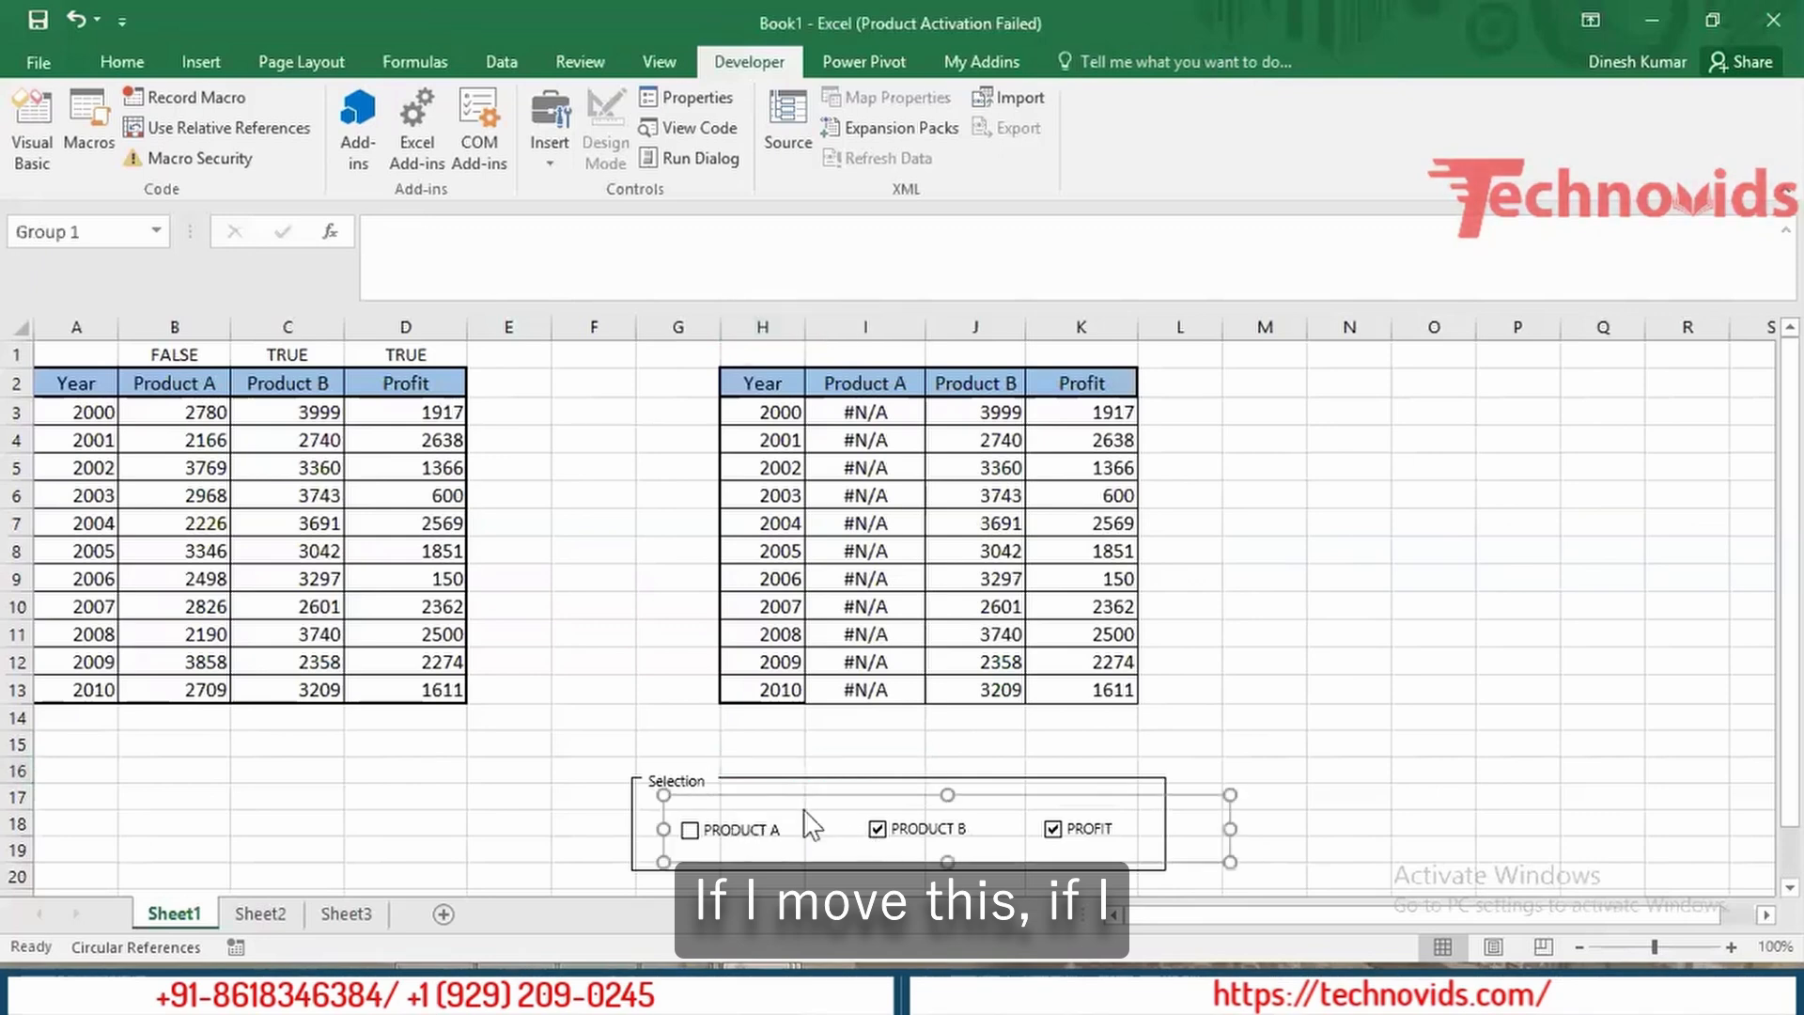
left_click(765, 780)
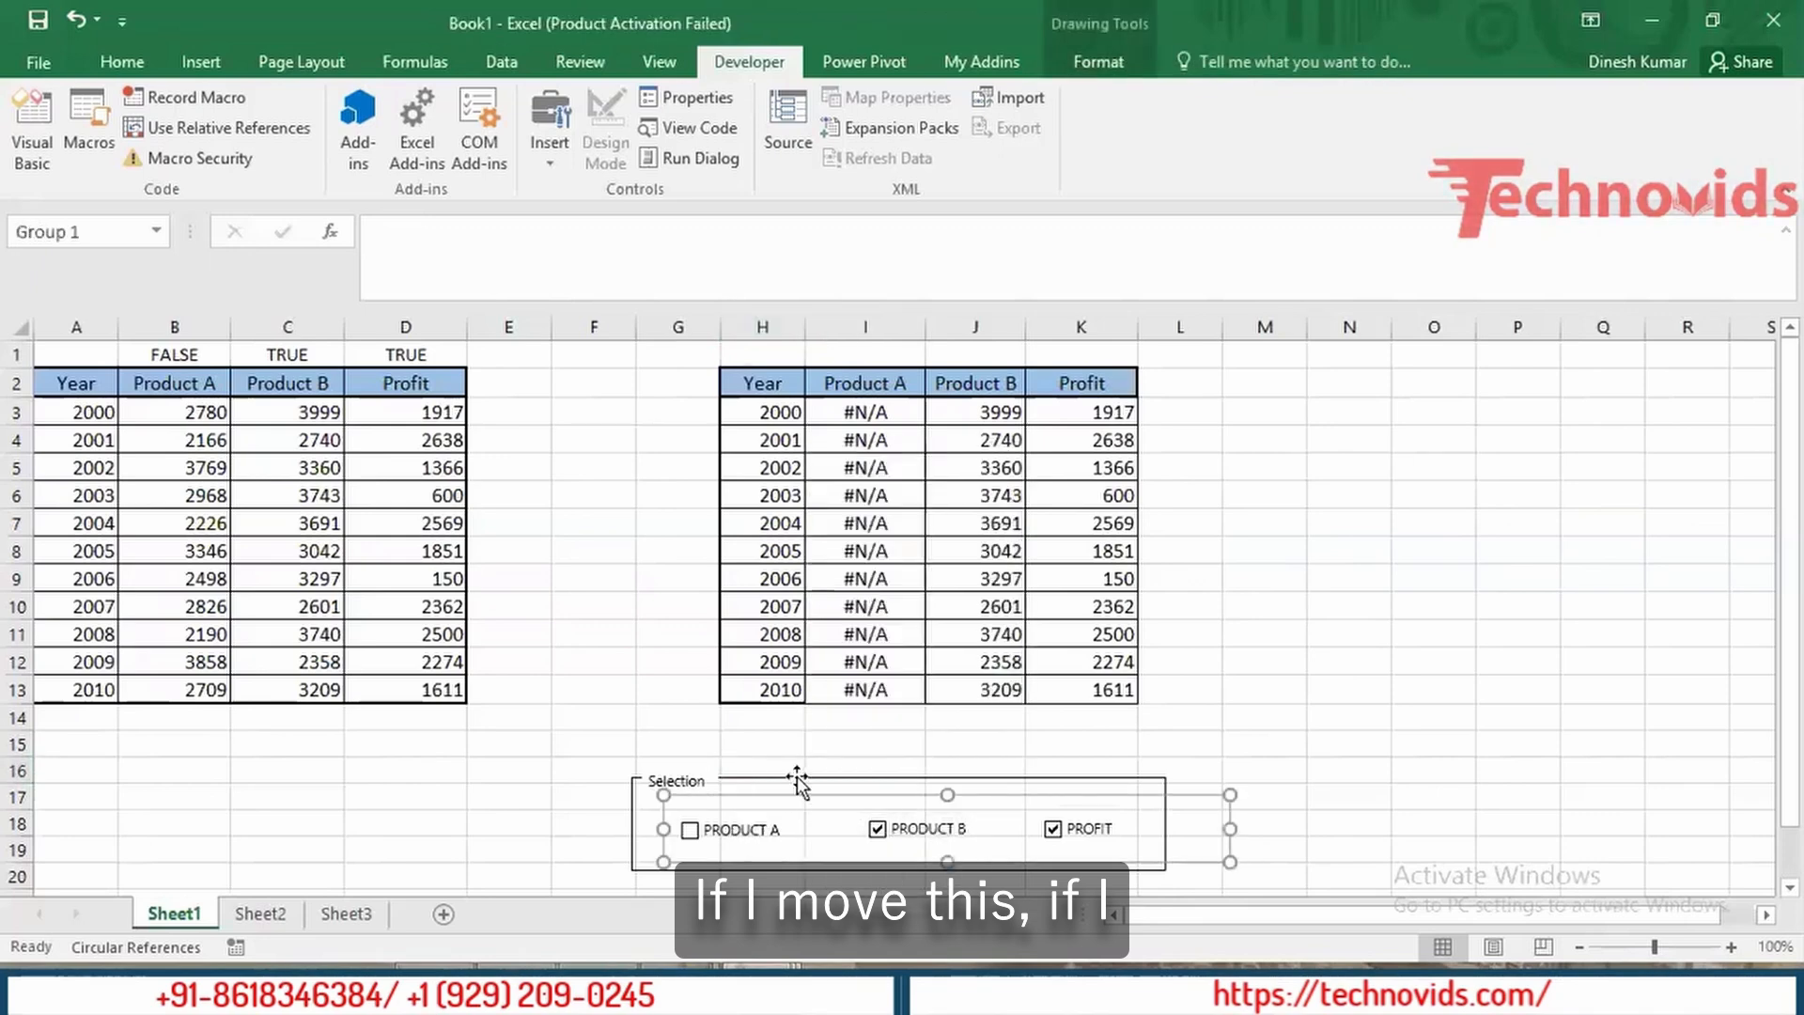
left_click(655, 778)
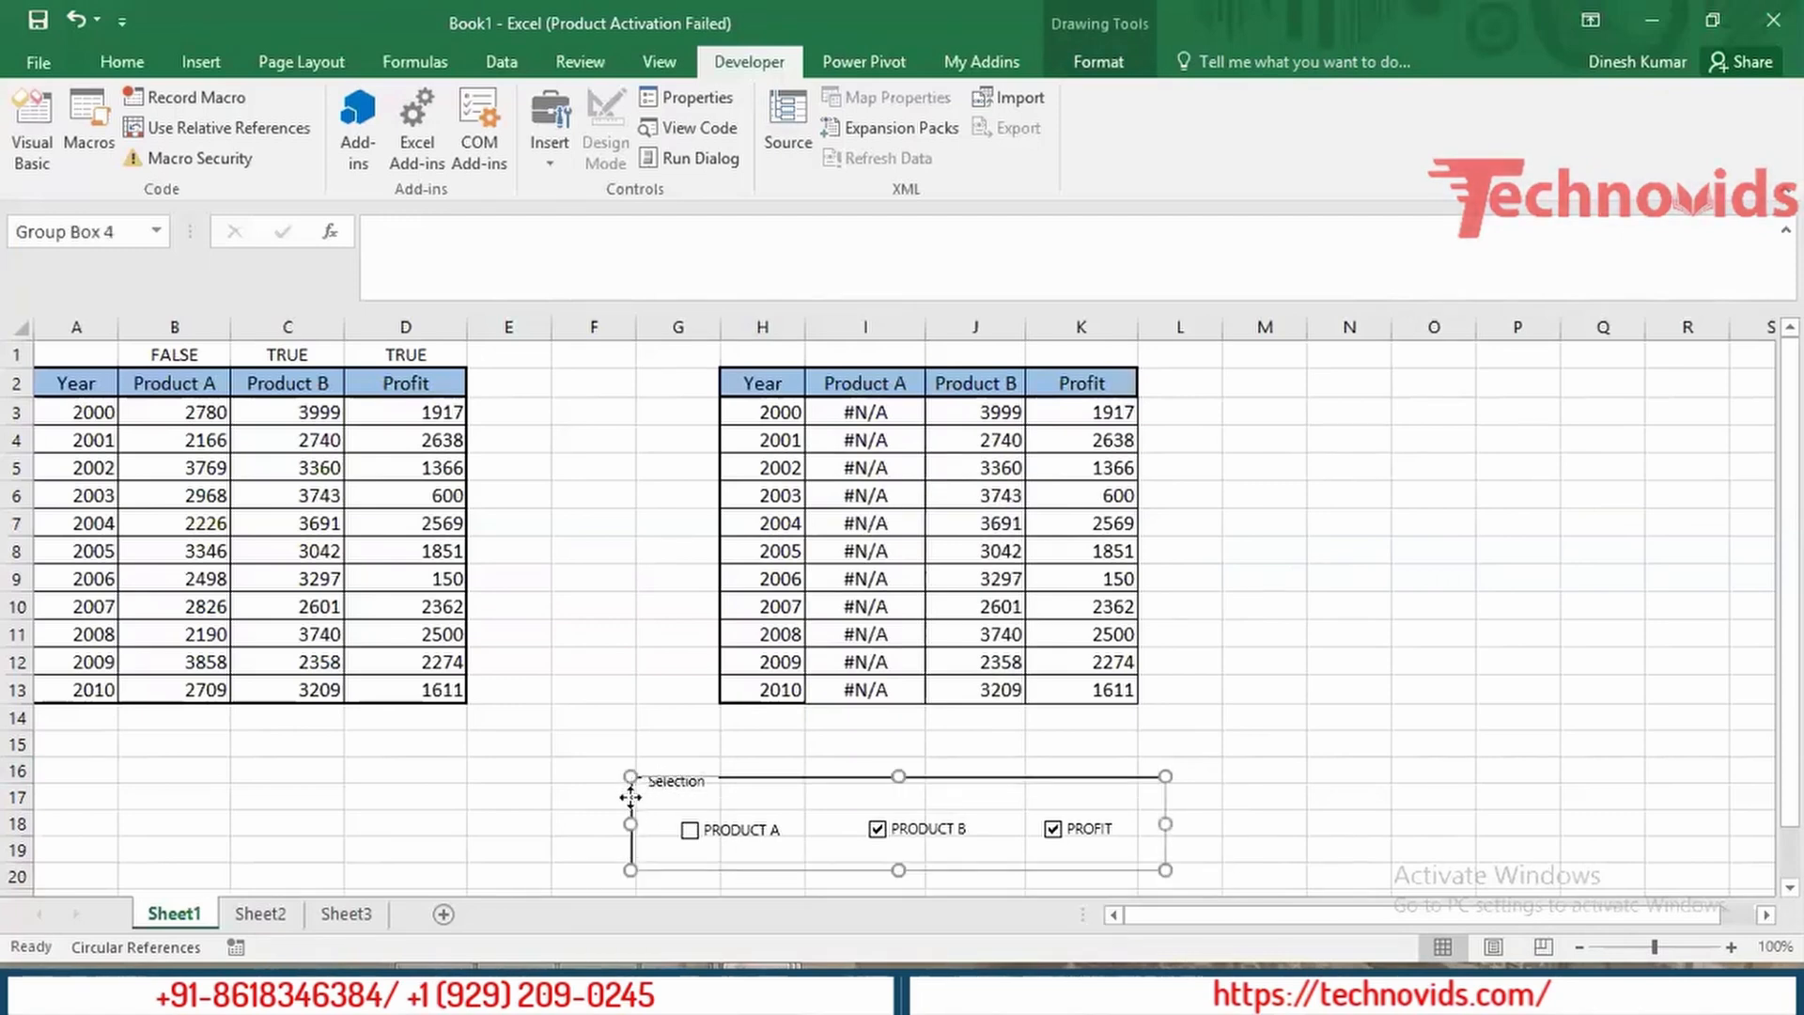
left_click_drag(628, 797, 706, 708)
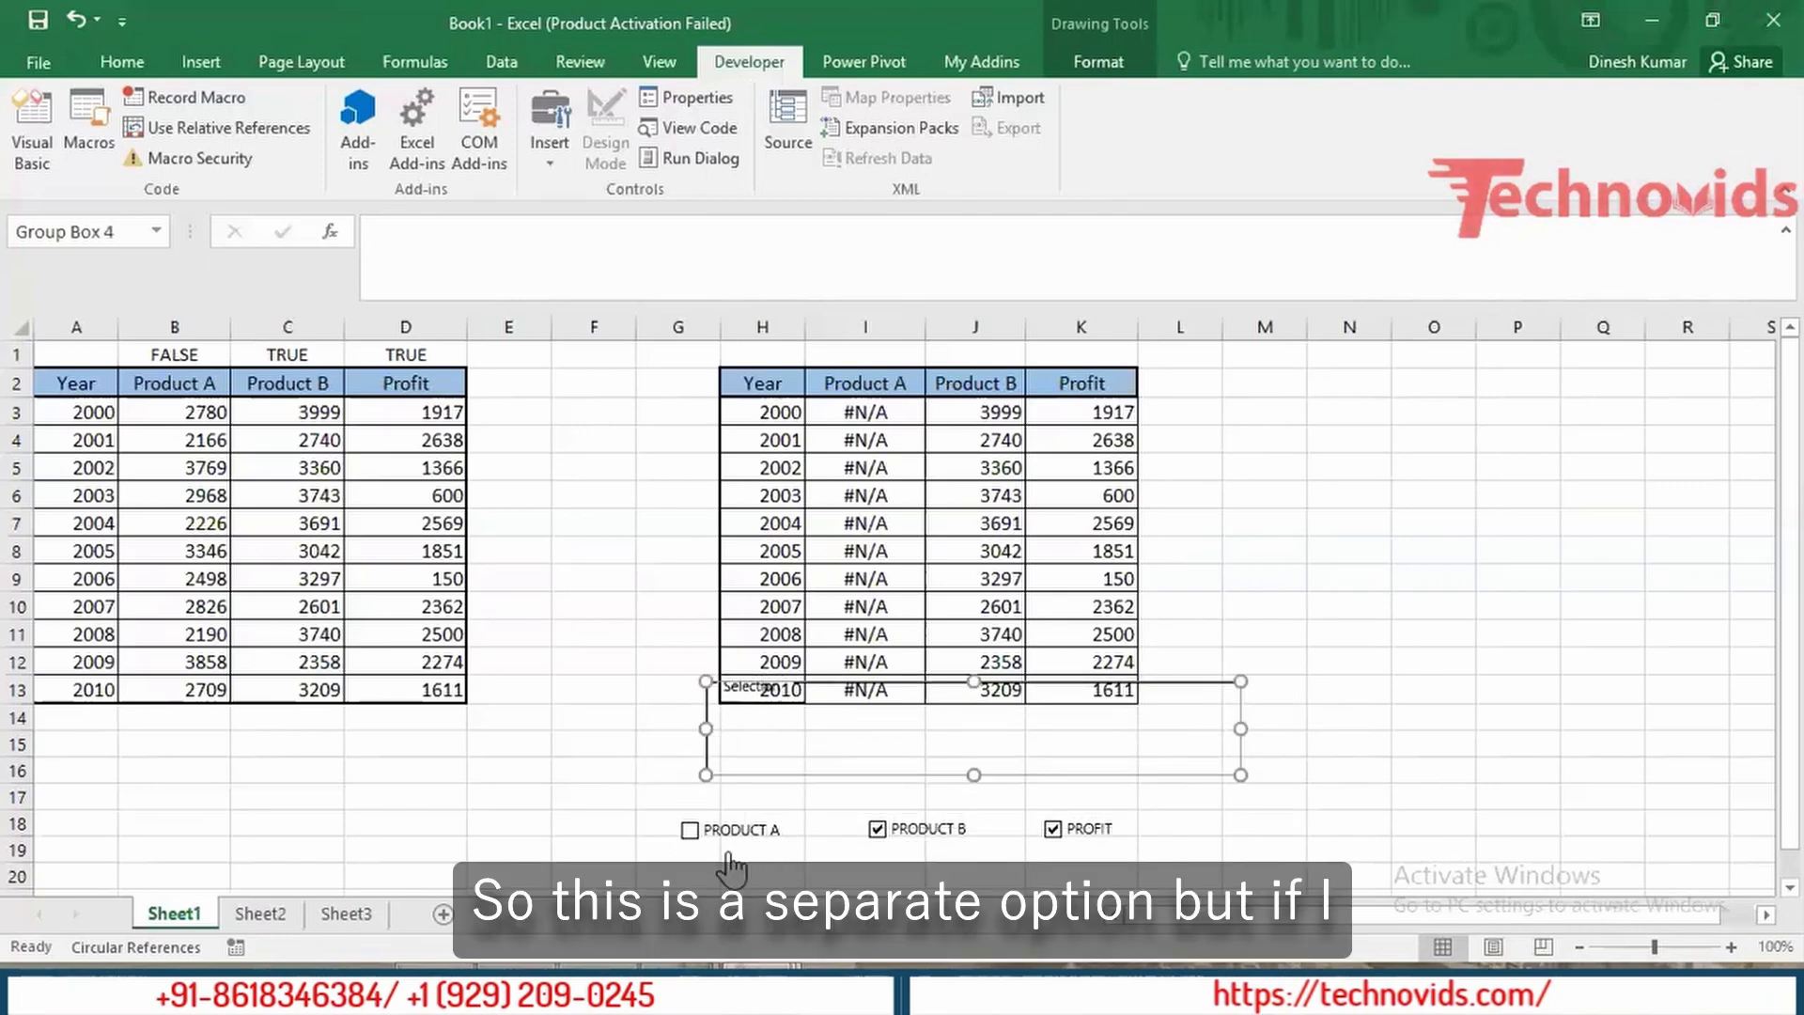
Step: Move the grouped check boxes up so that they sit inside the Selection group box
right_click(805, 847)
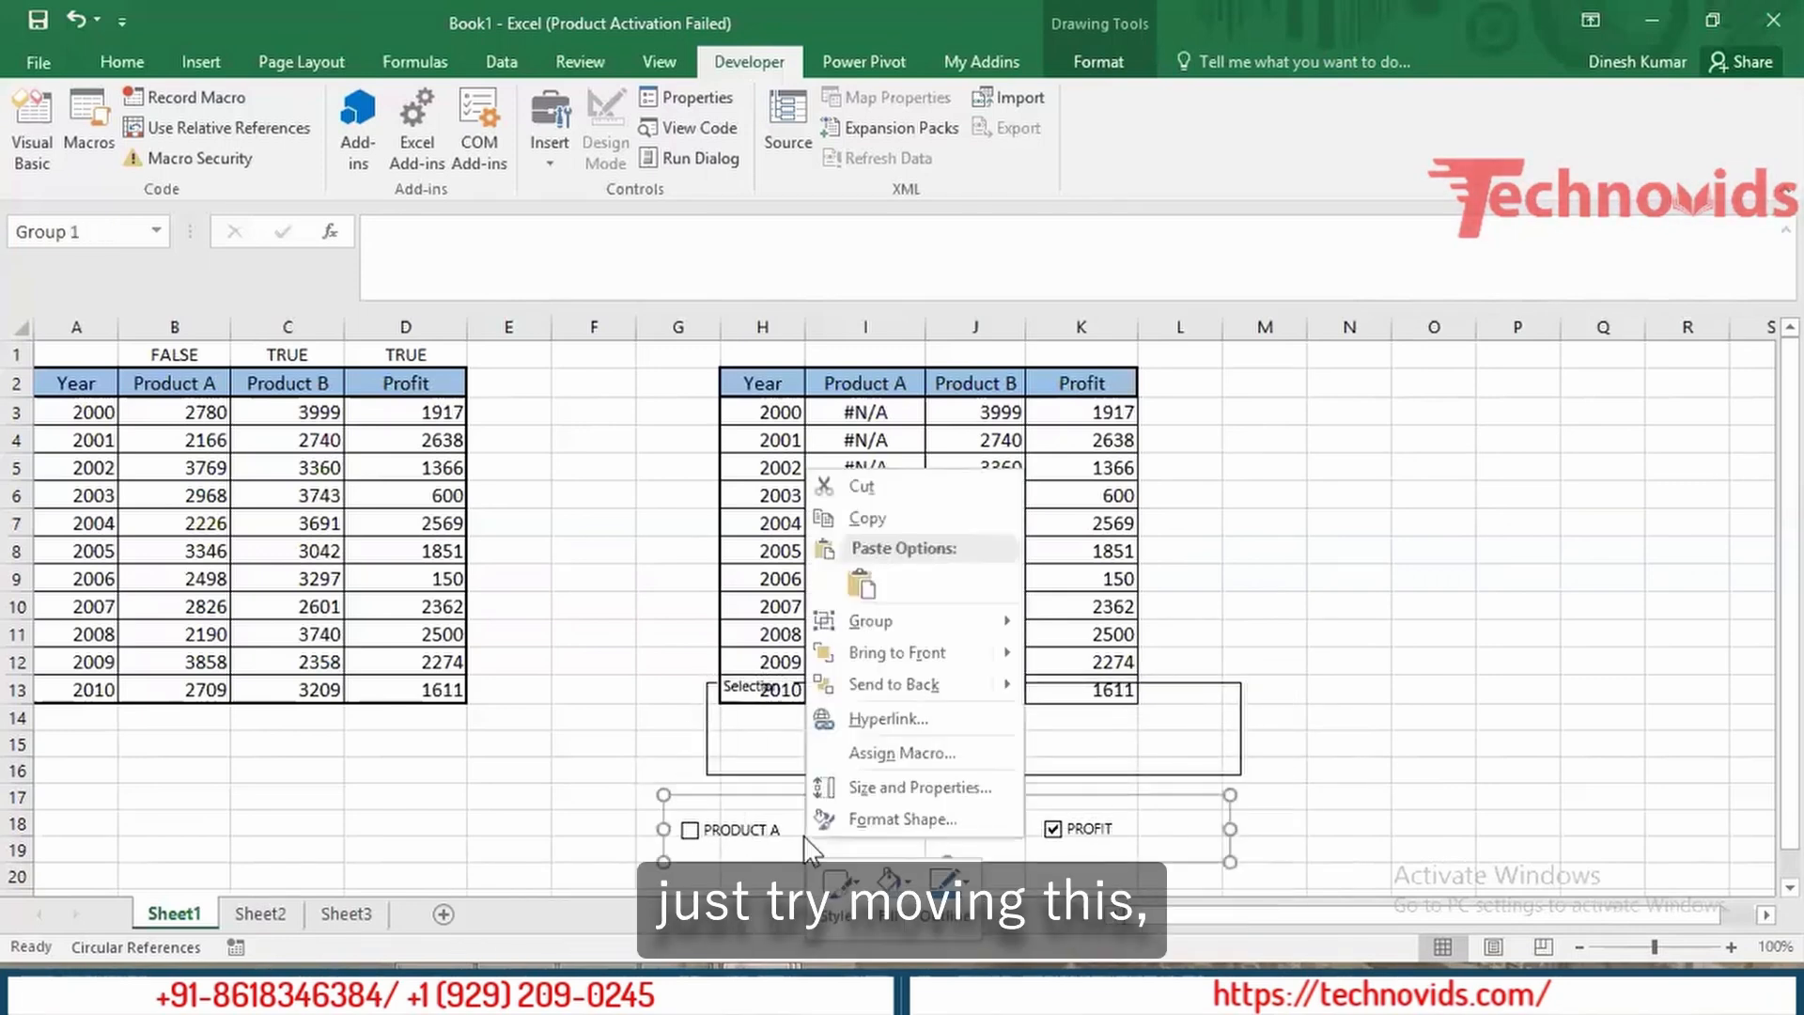
left_click(805, 839)
left_click_drag(739, 858, 800, 779)
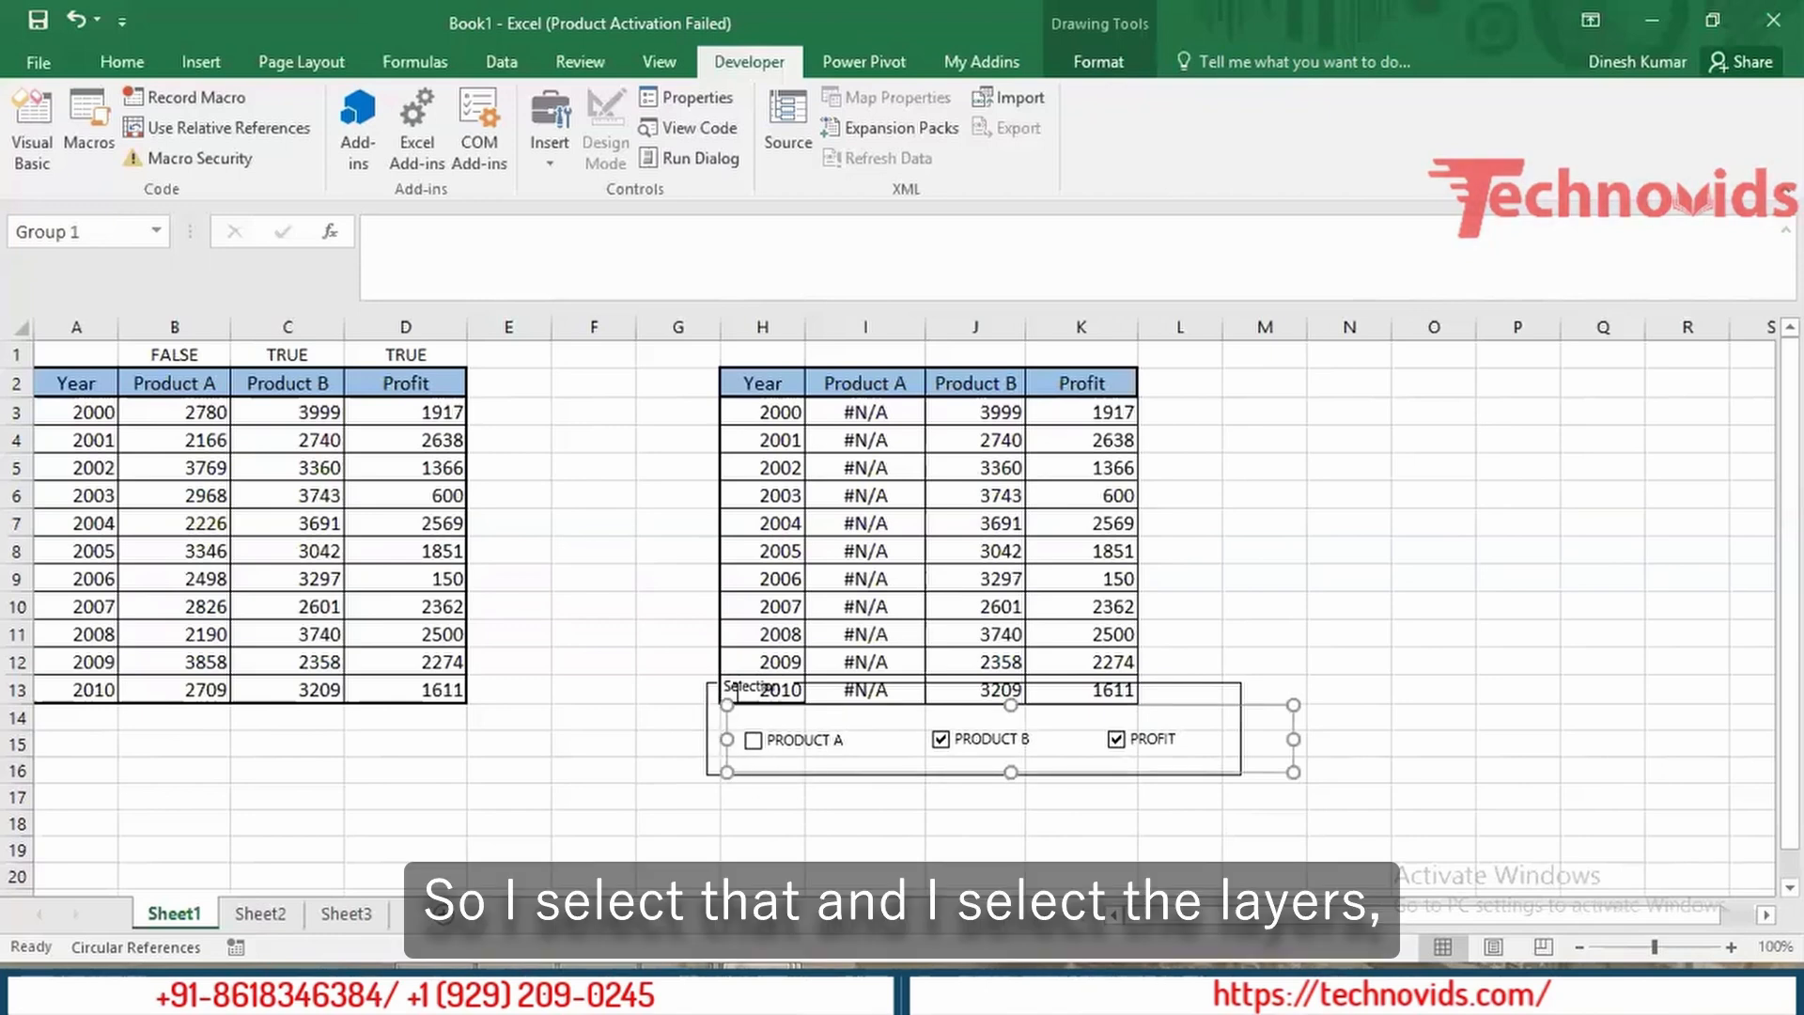
right_click(736, 692)
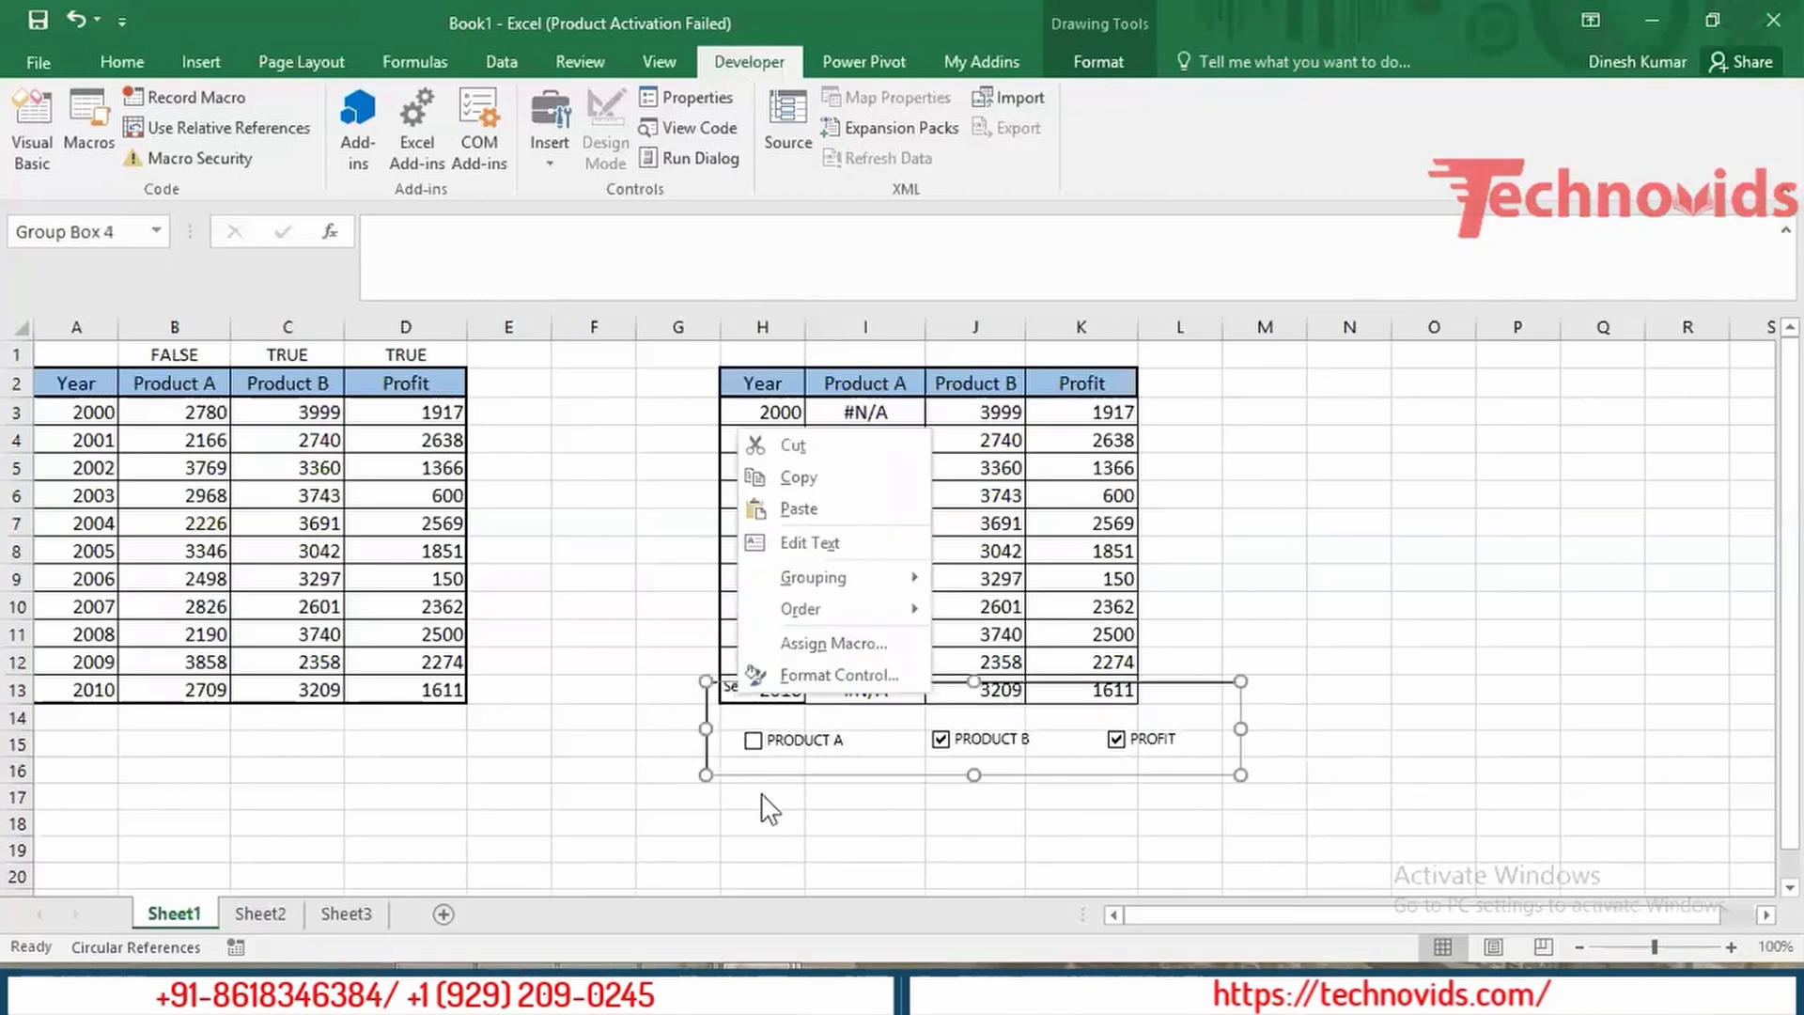
key("Escape")
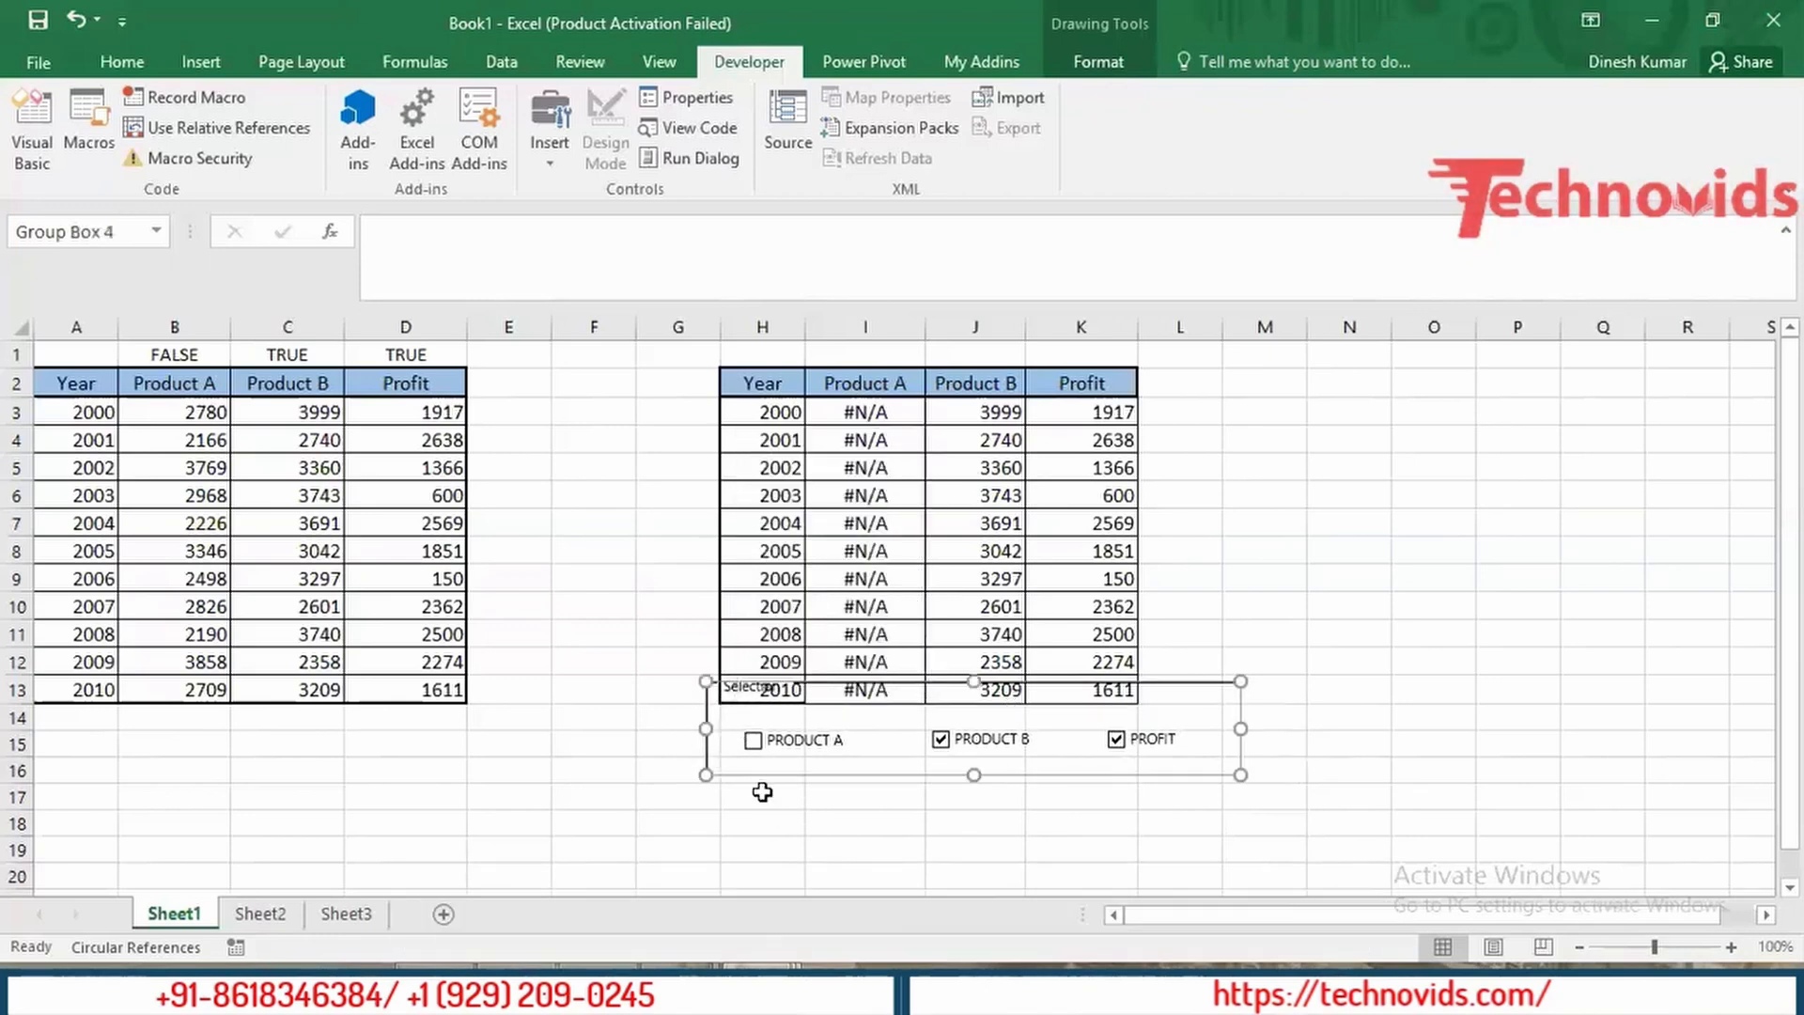
right_click(858, 743, "ctrl")
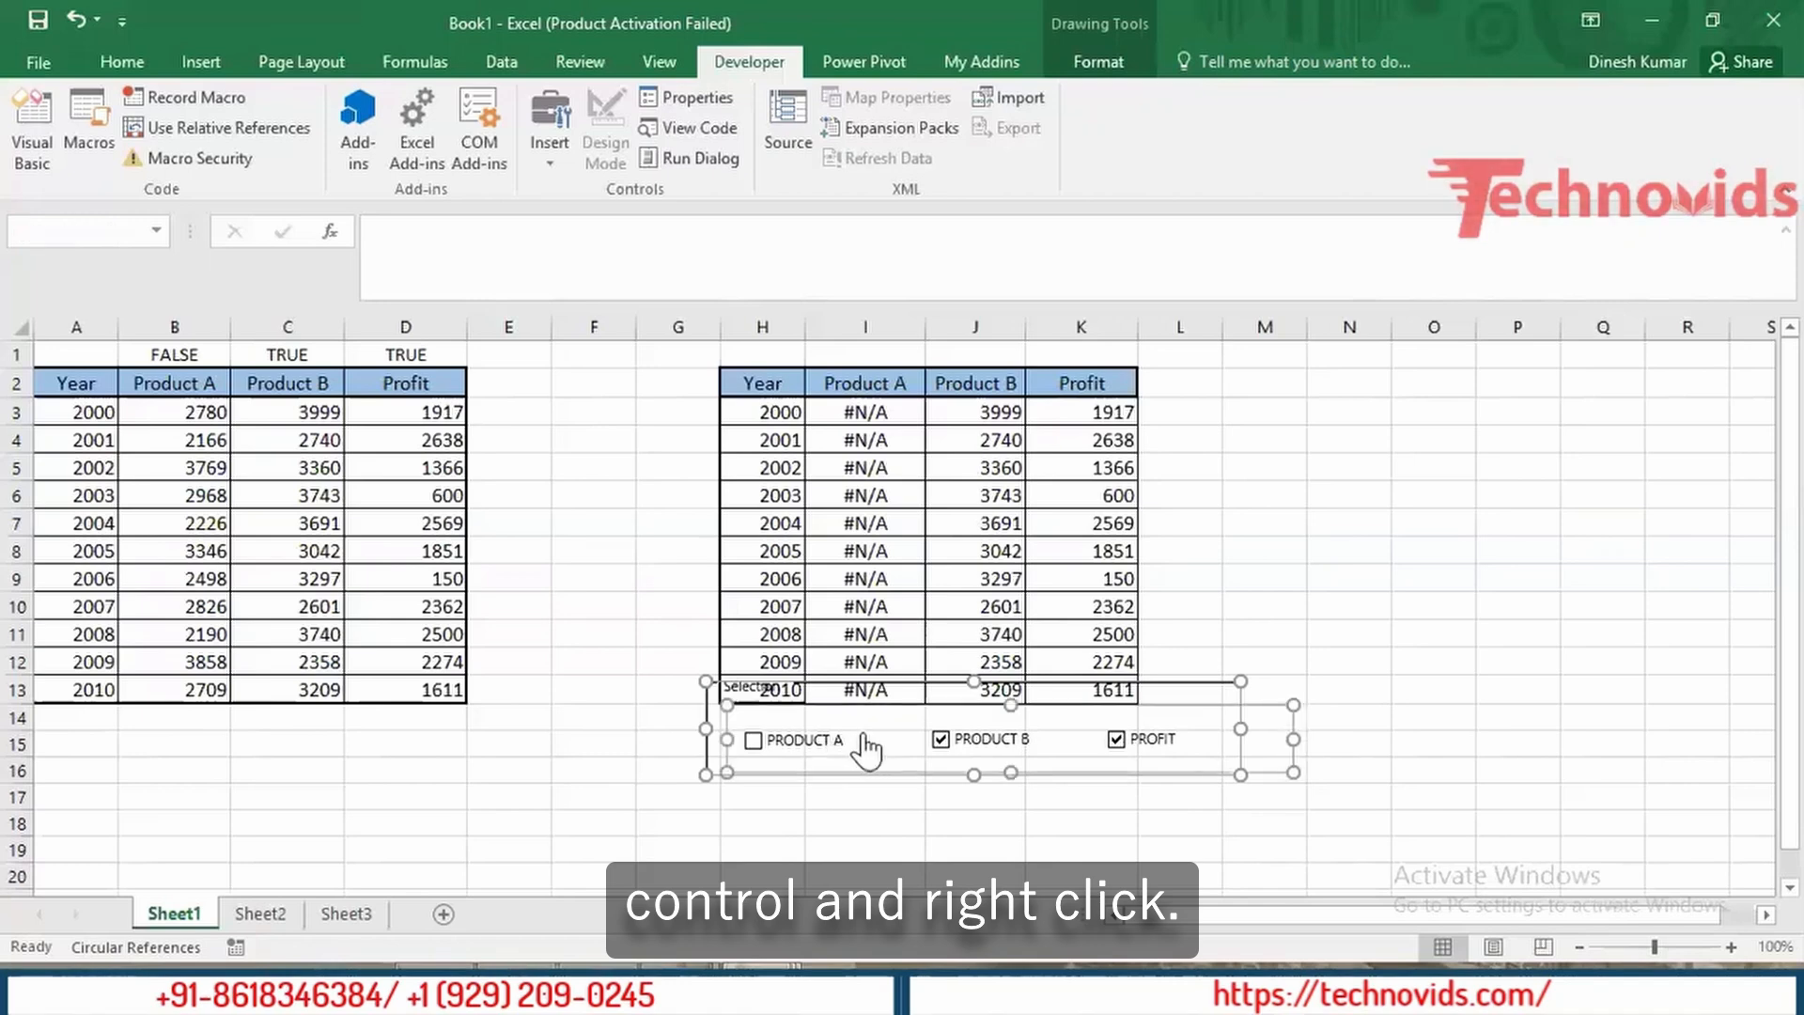
right_click(866, 747, "ctrl")
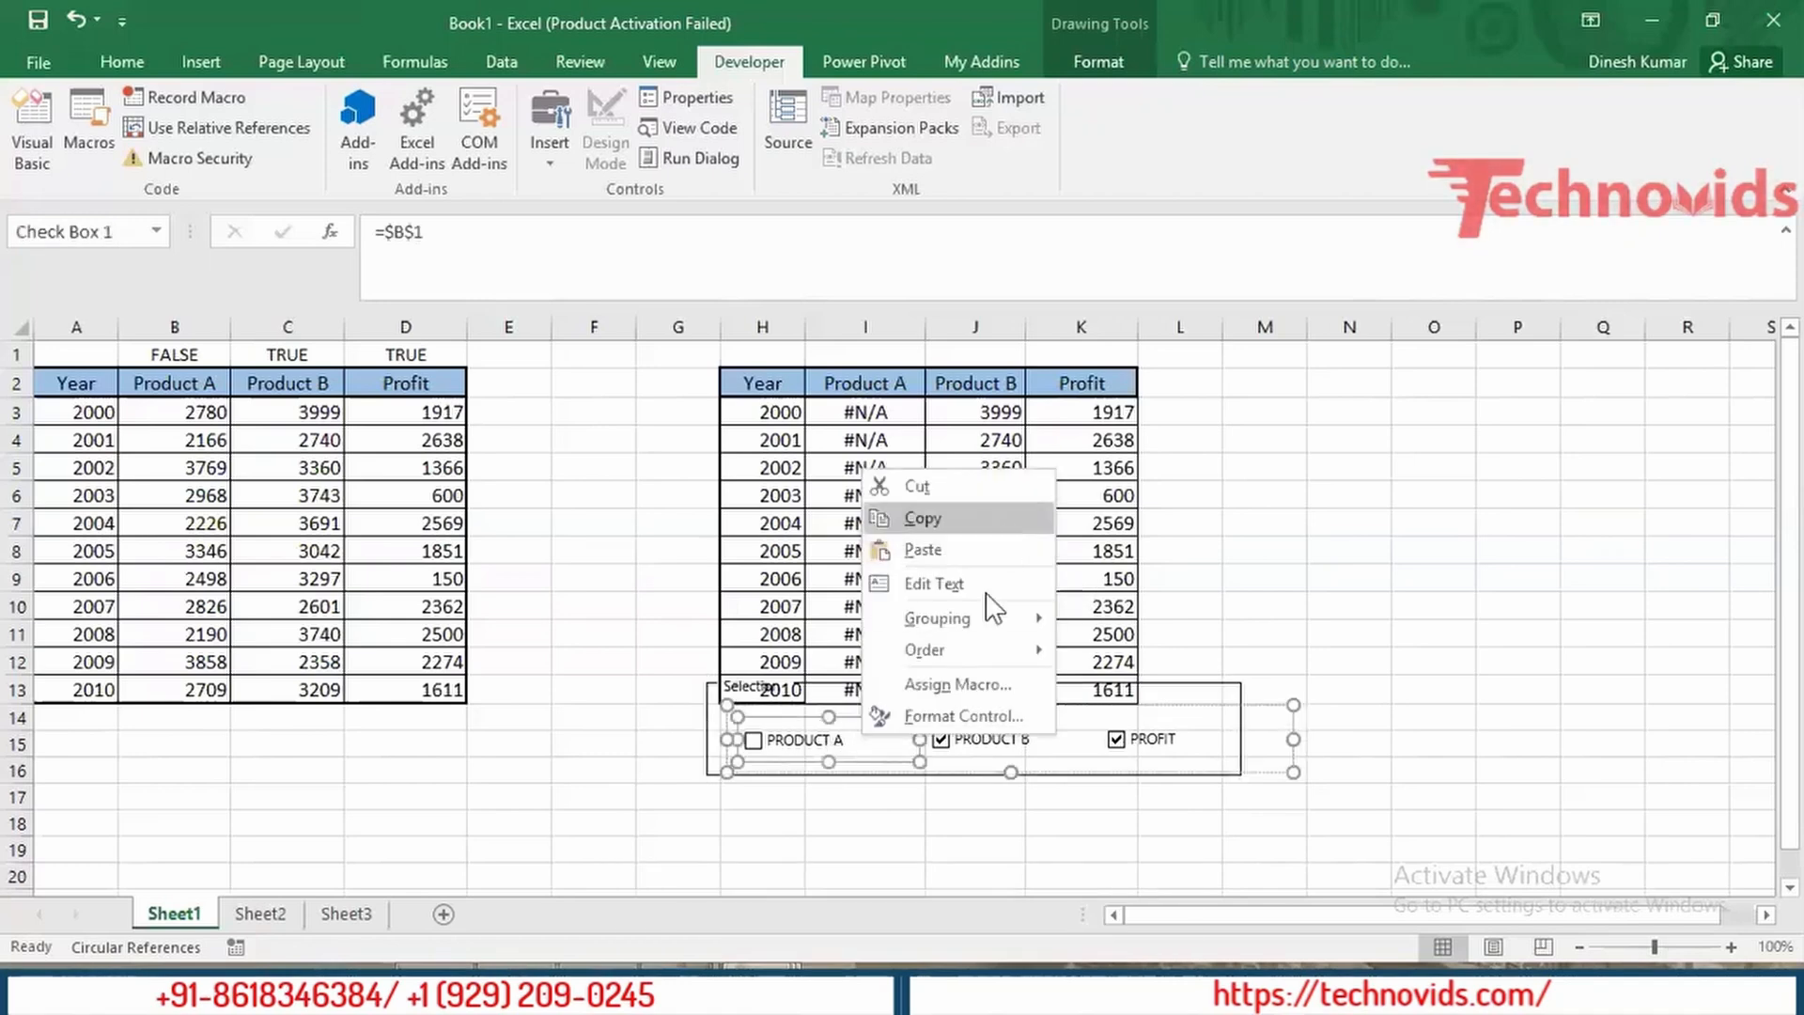
mouse_move(986, 620)
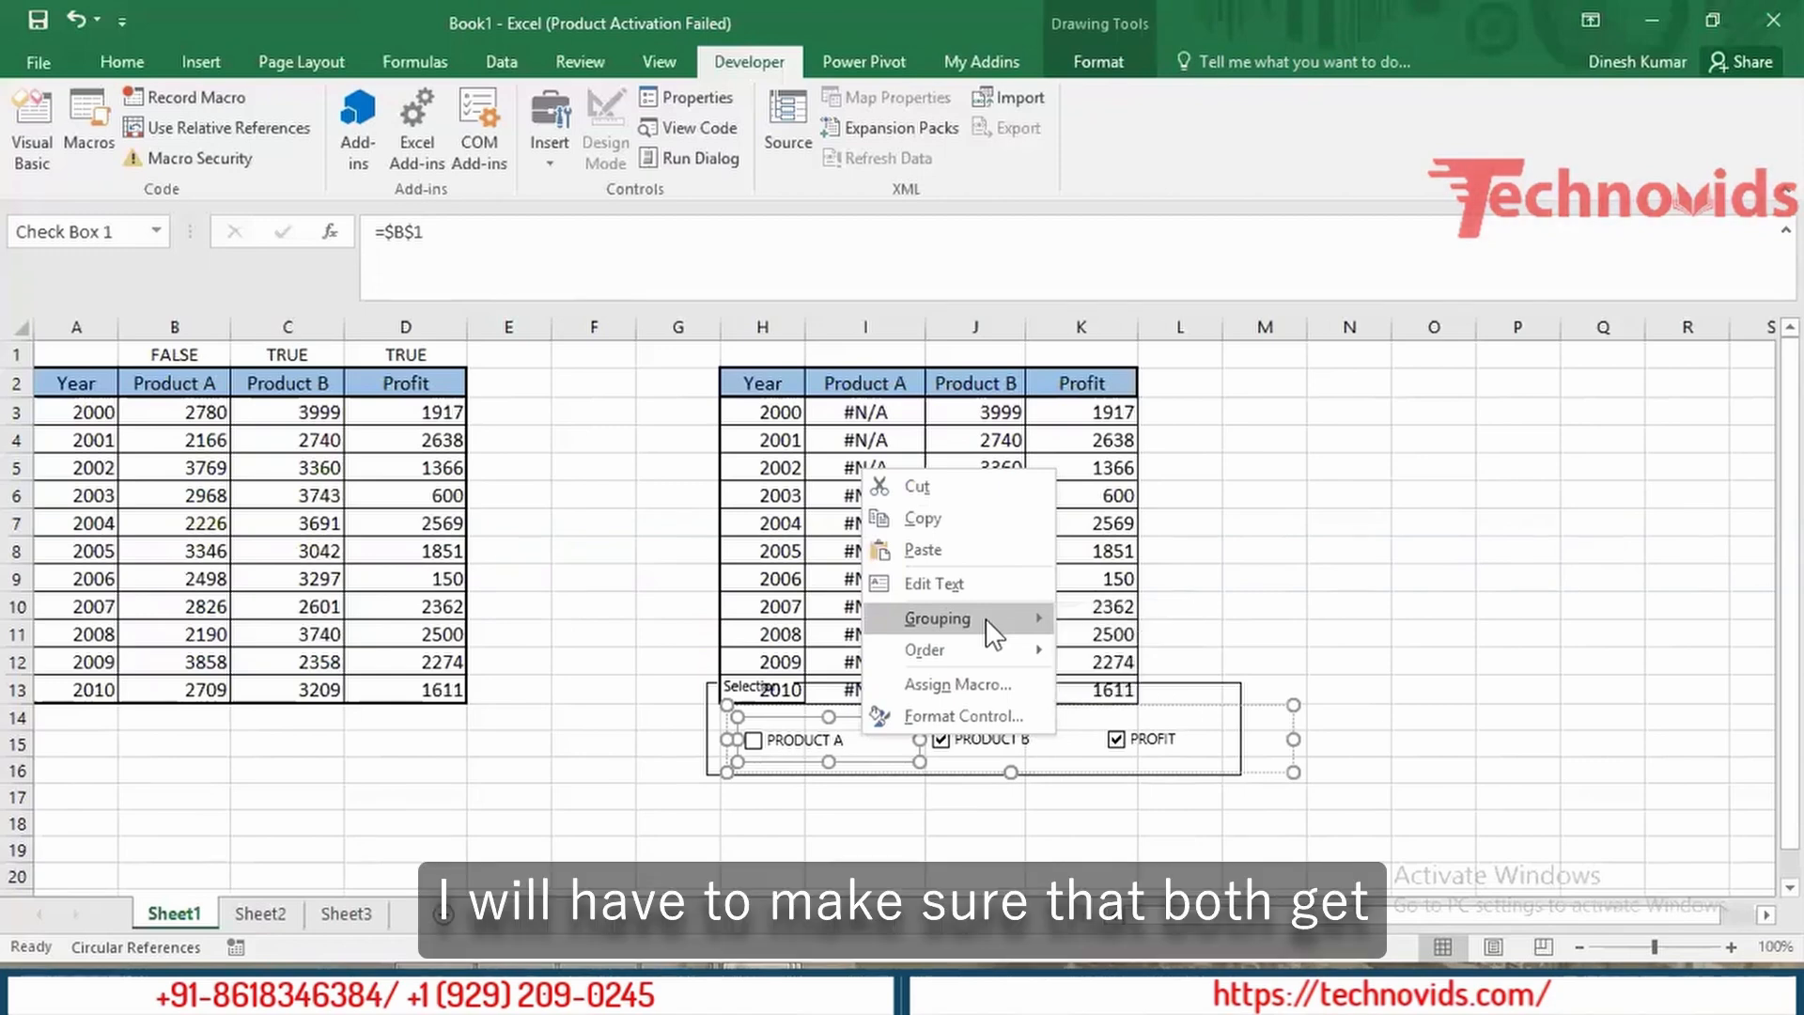
key("Escape")
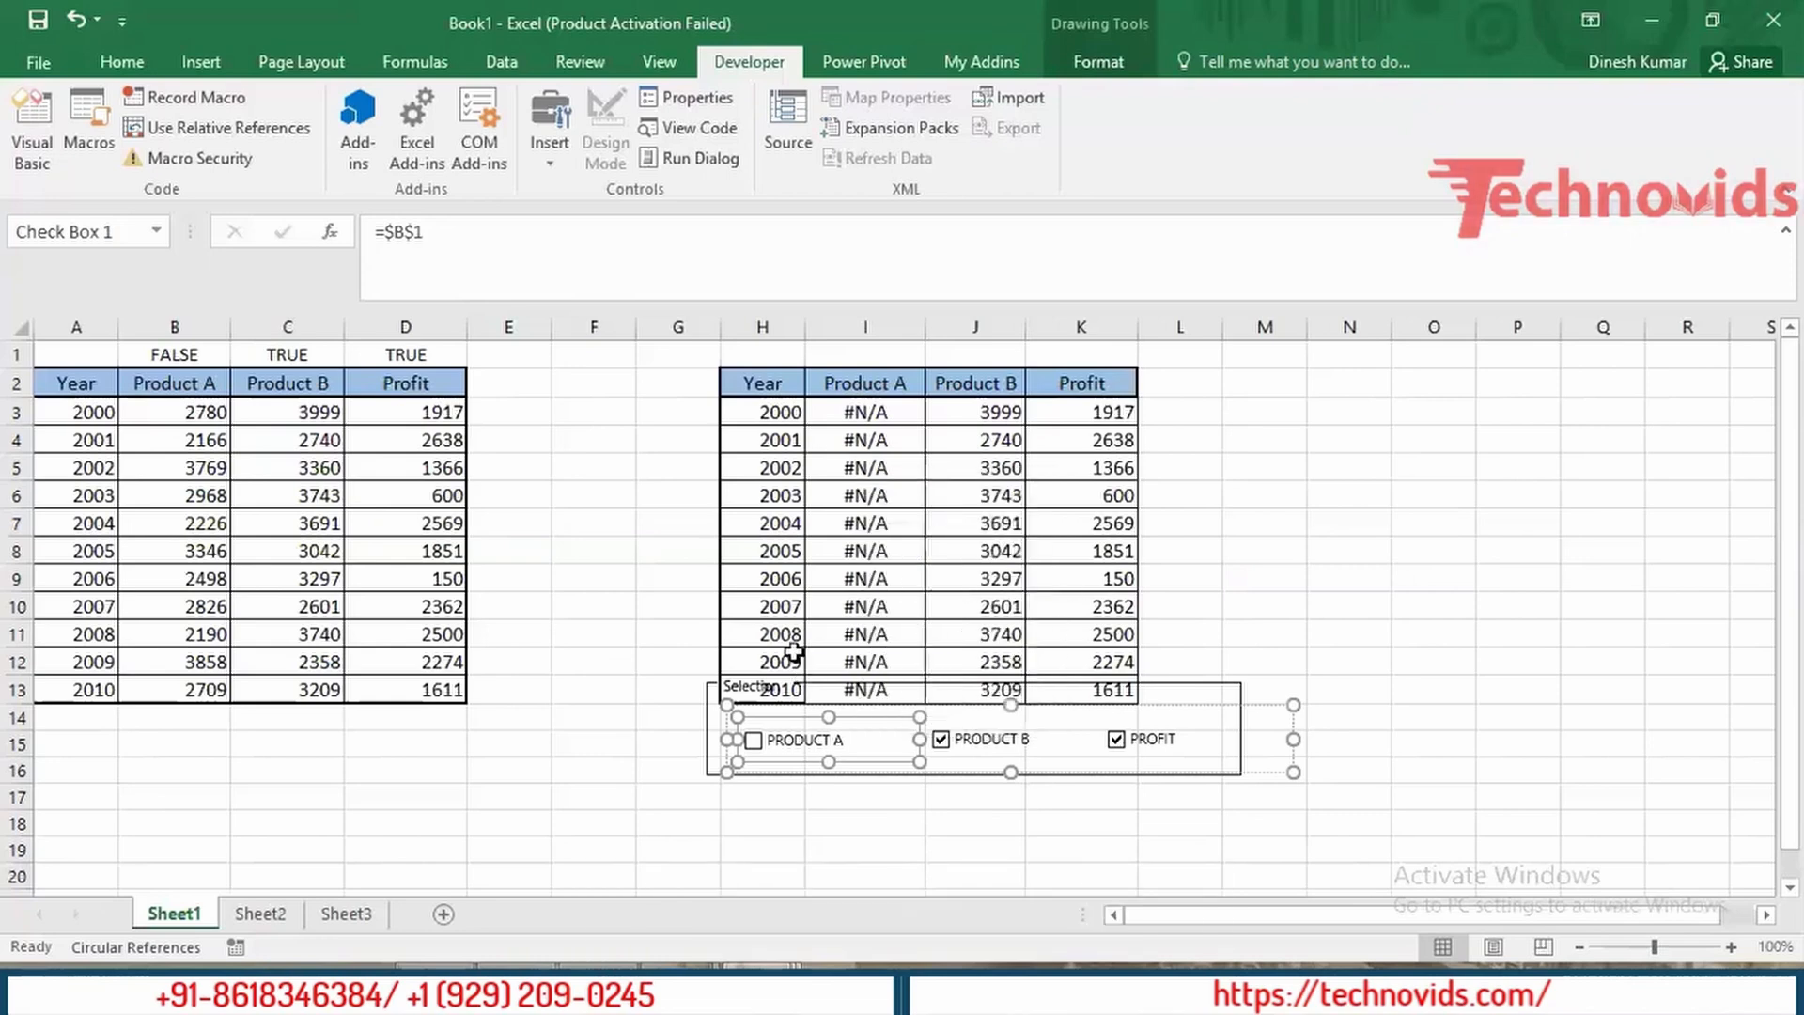
Step: Group the Selection group box together with the grouped check boxes
right_click(741, 687)
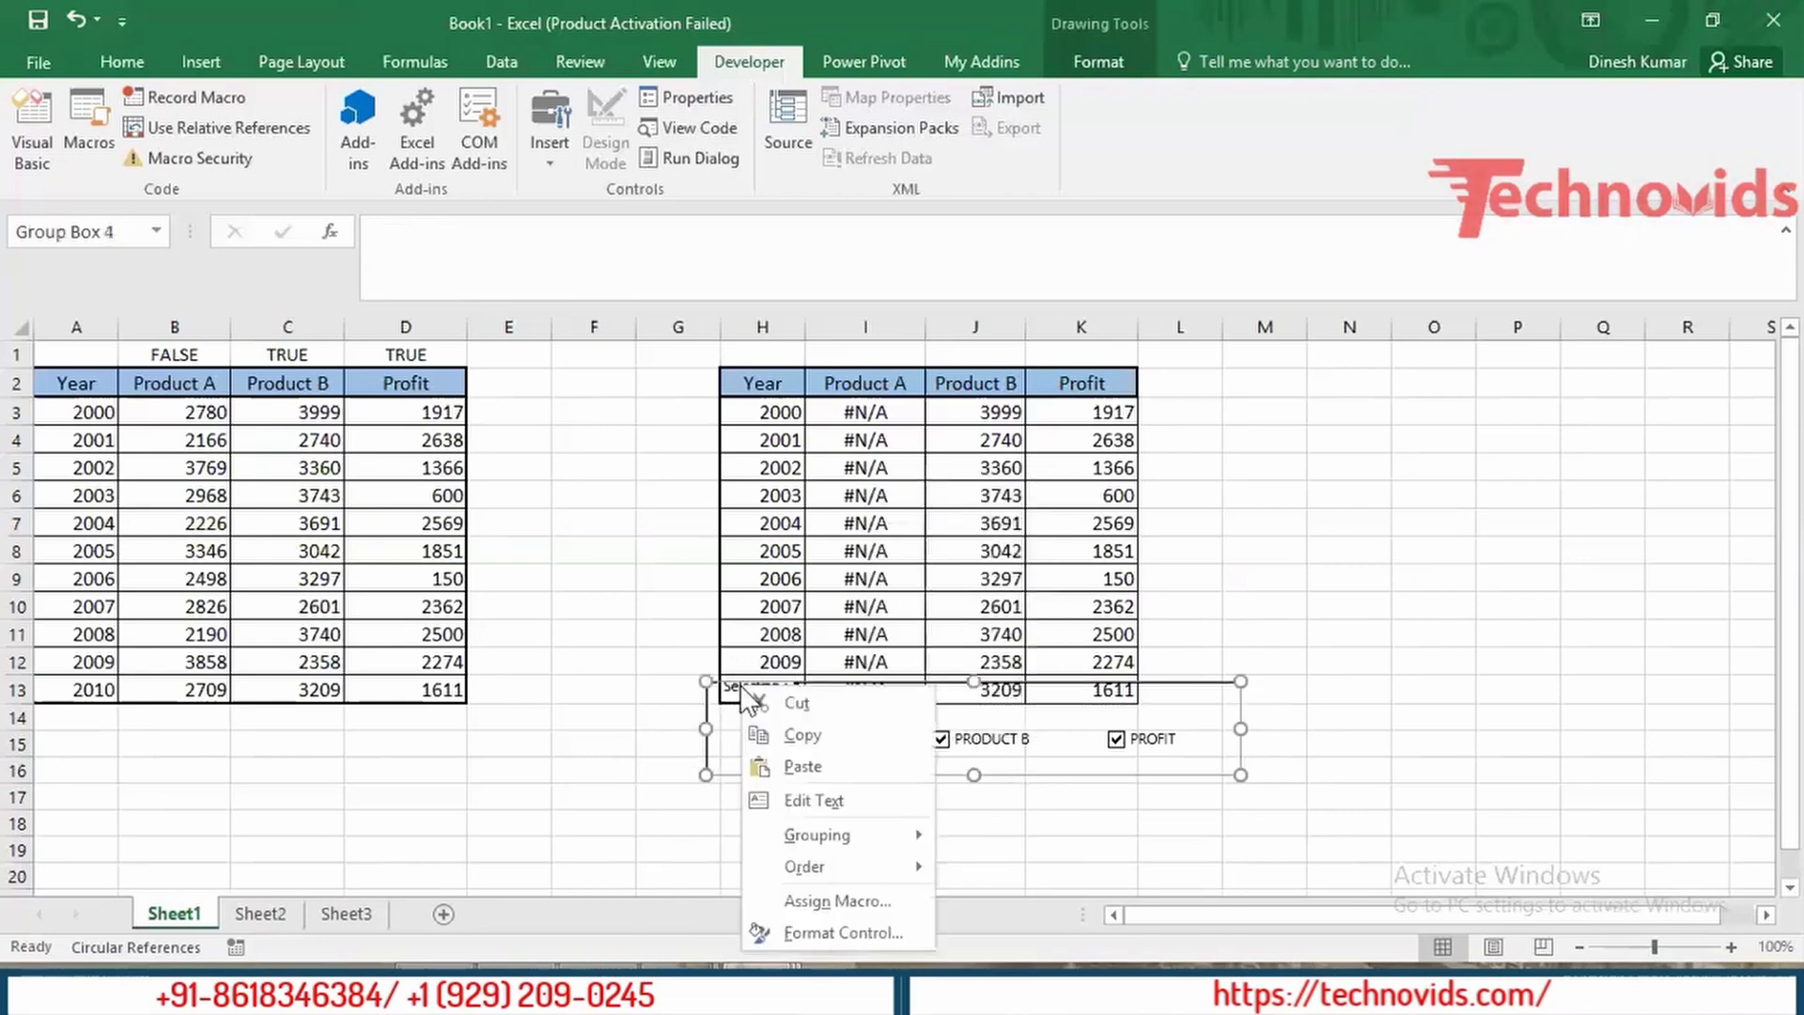
key("Escape")
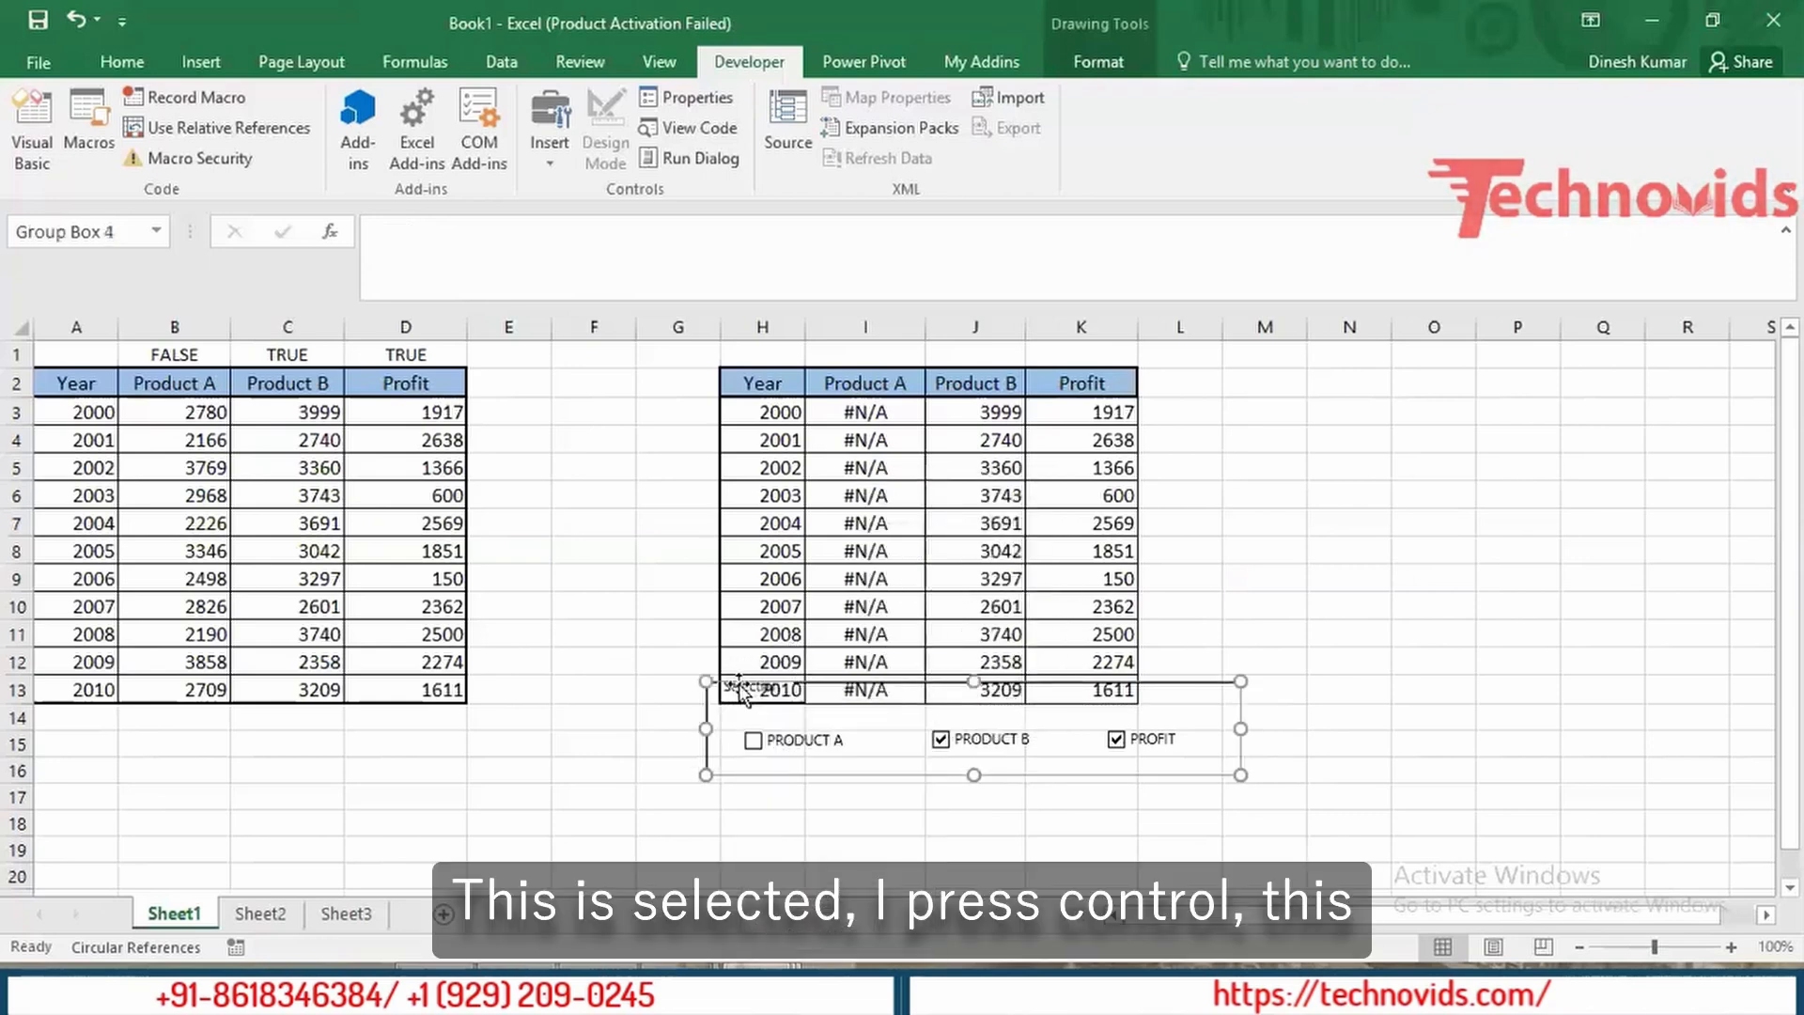
left_click(749, 745, "ctrl")
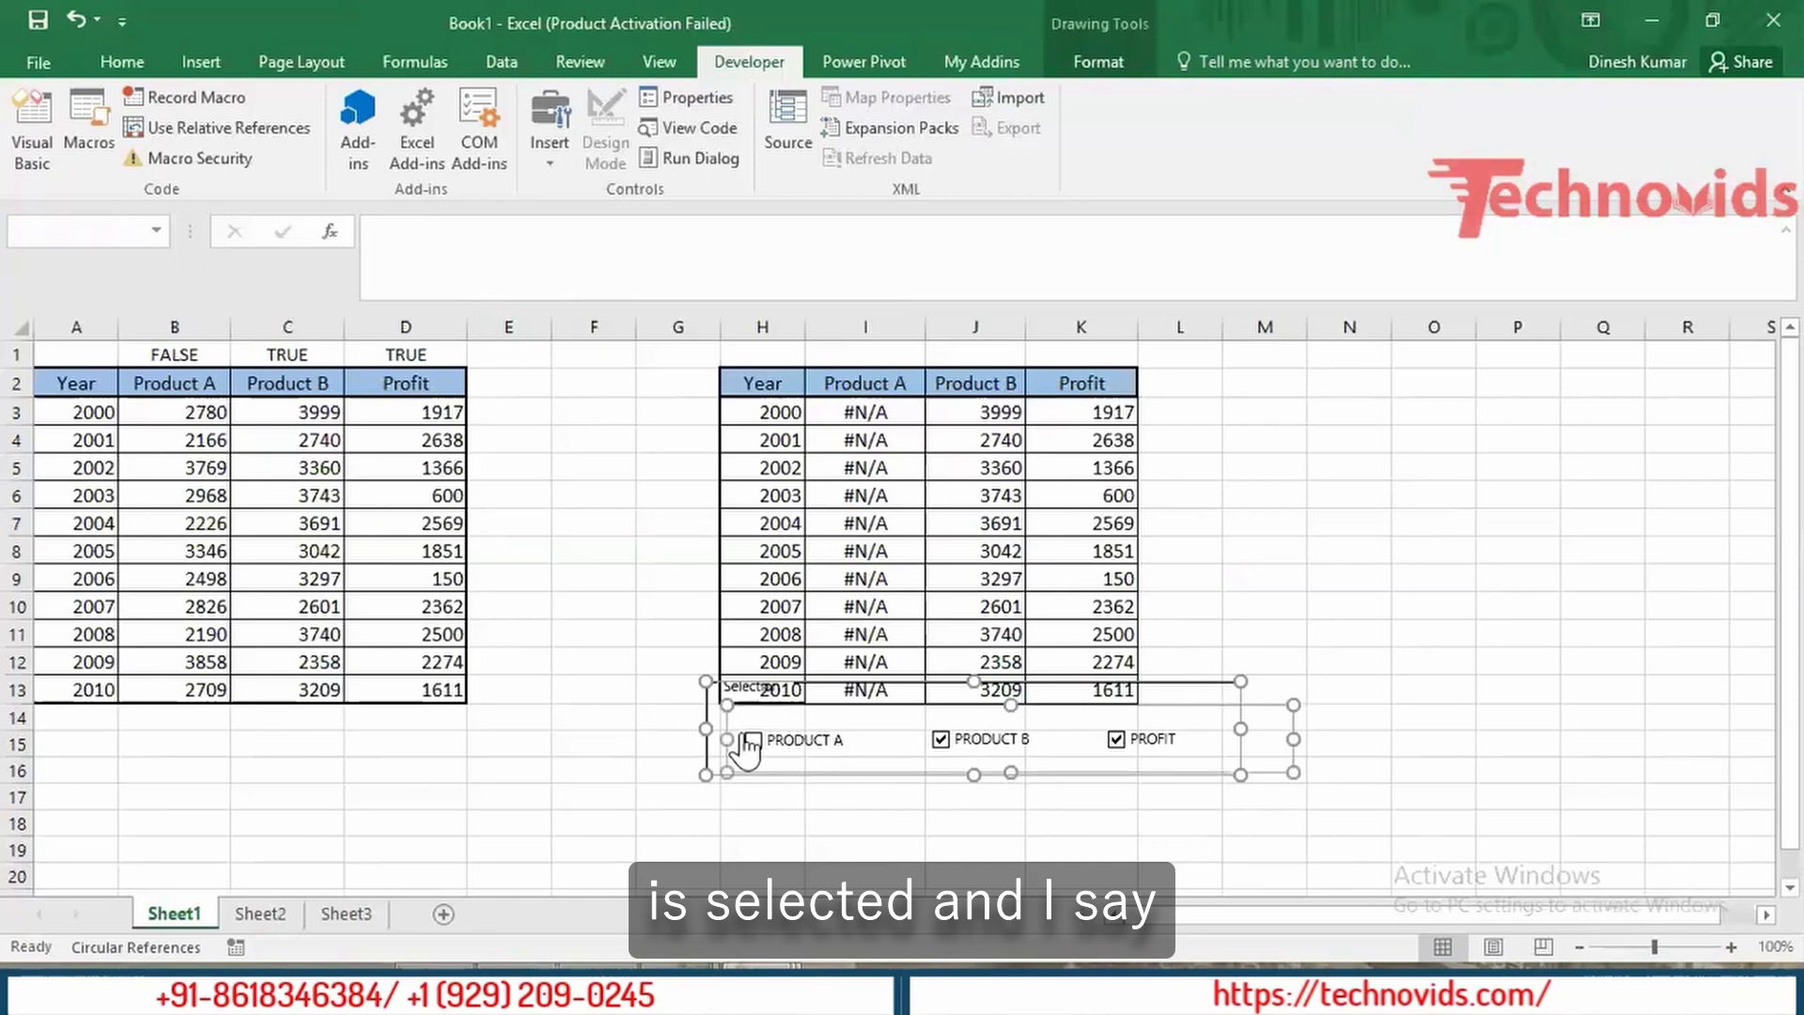
right_click(733, 738)
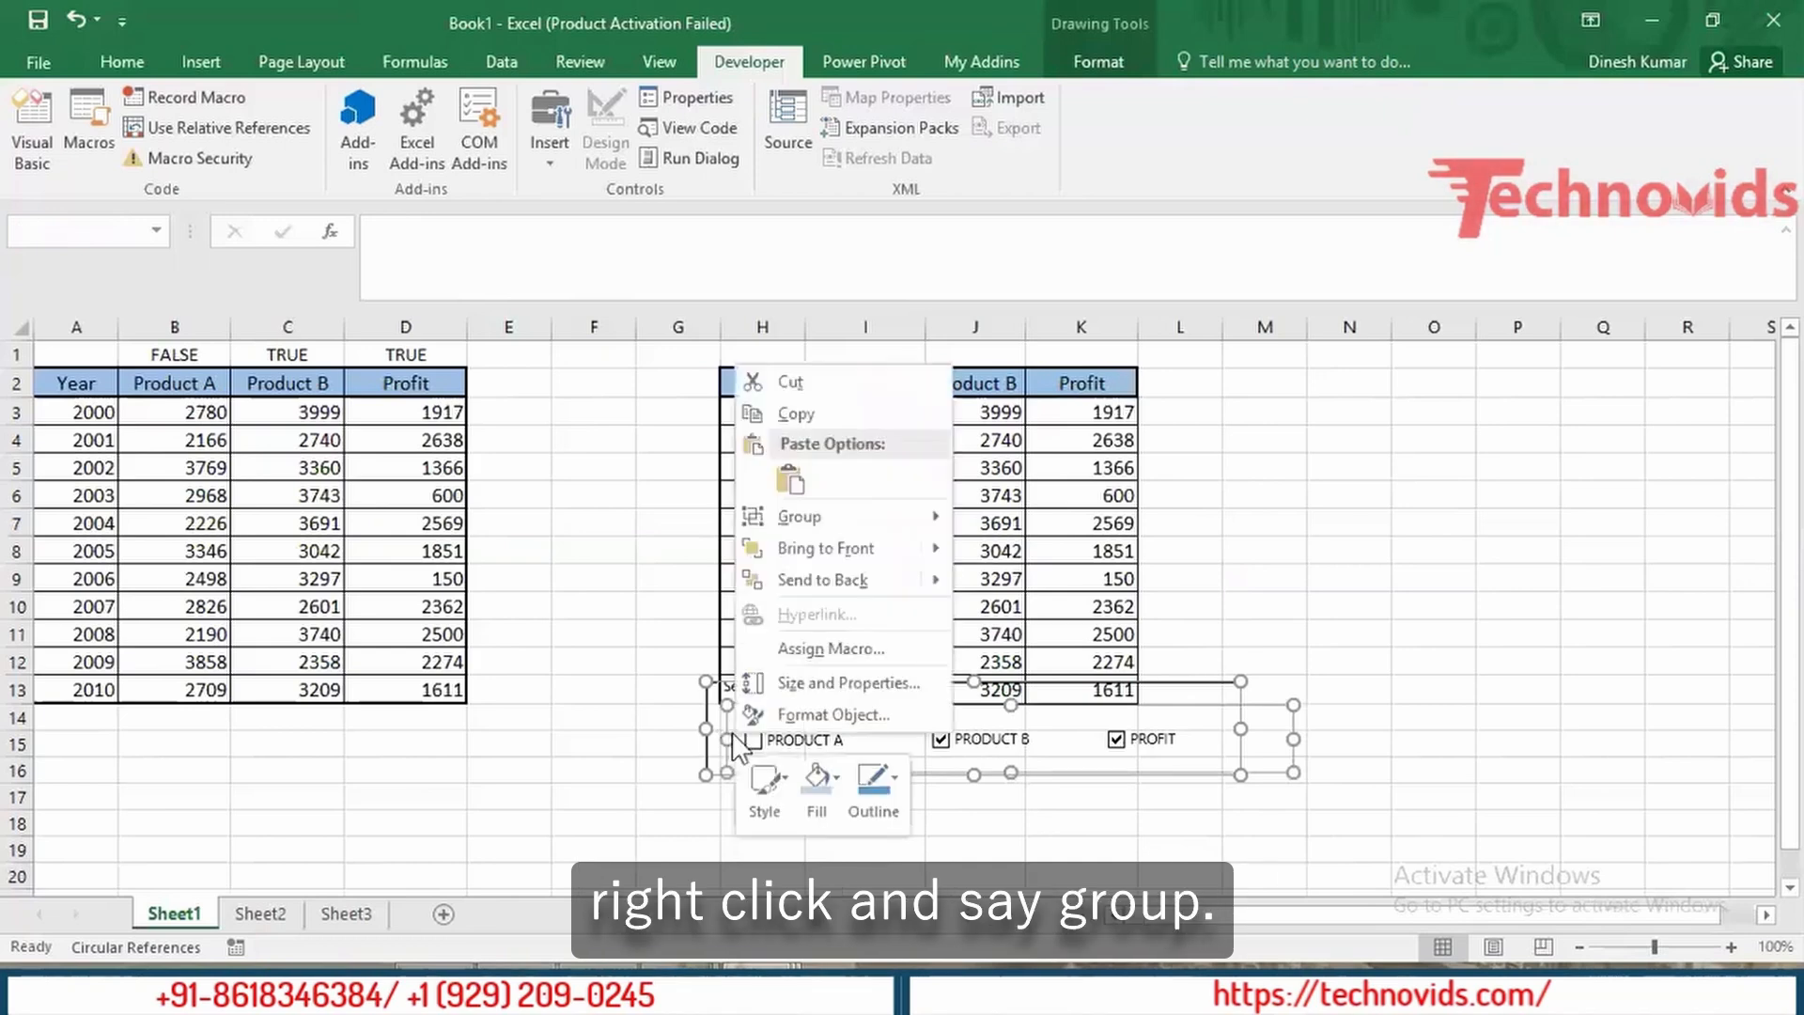
mouse_move(865, 516)
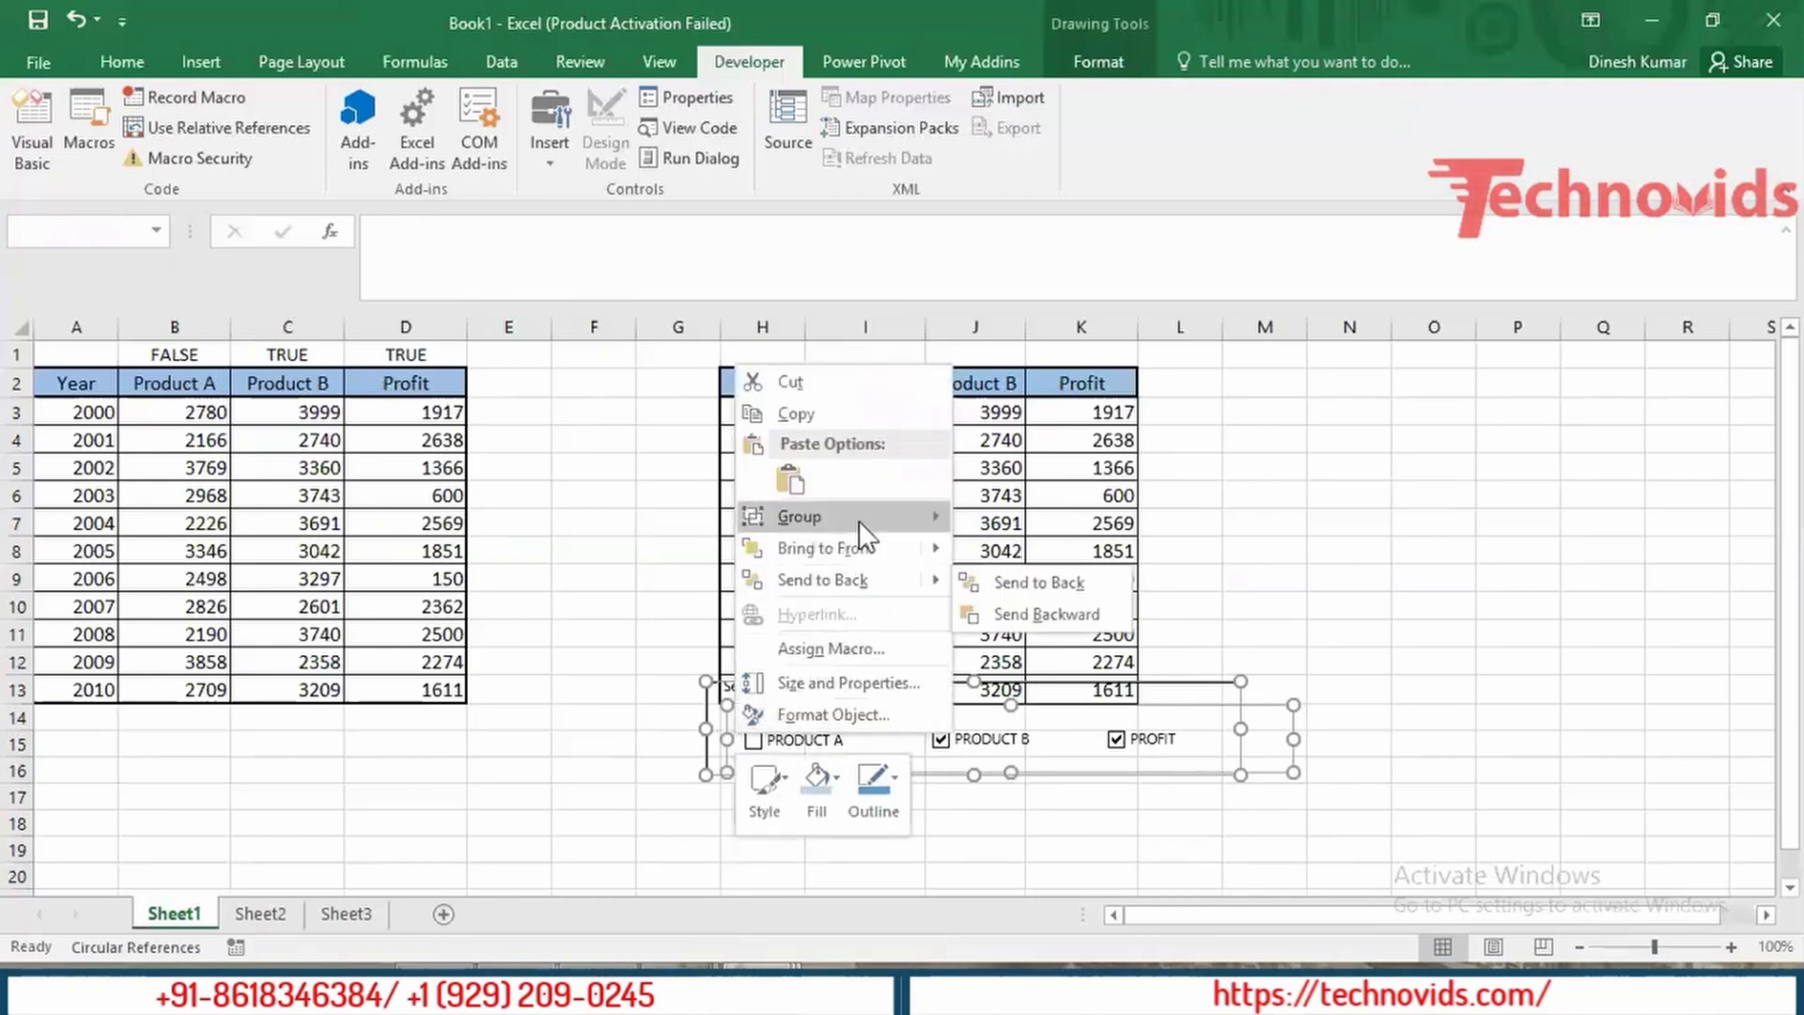
left_click(978, 519)
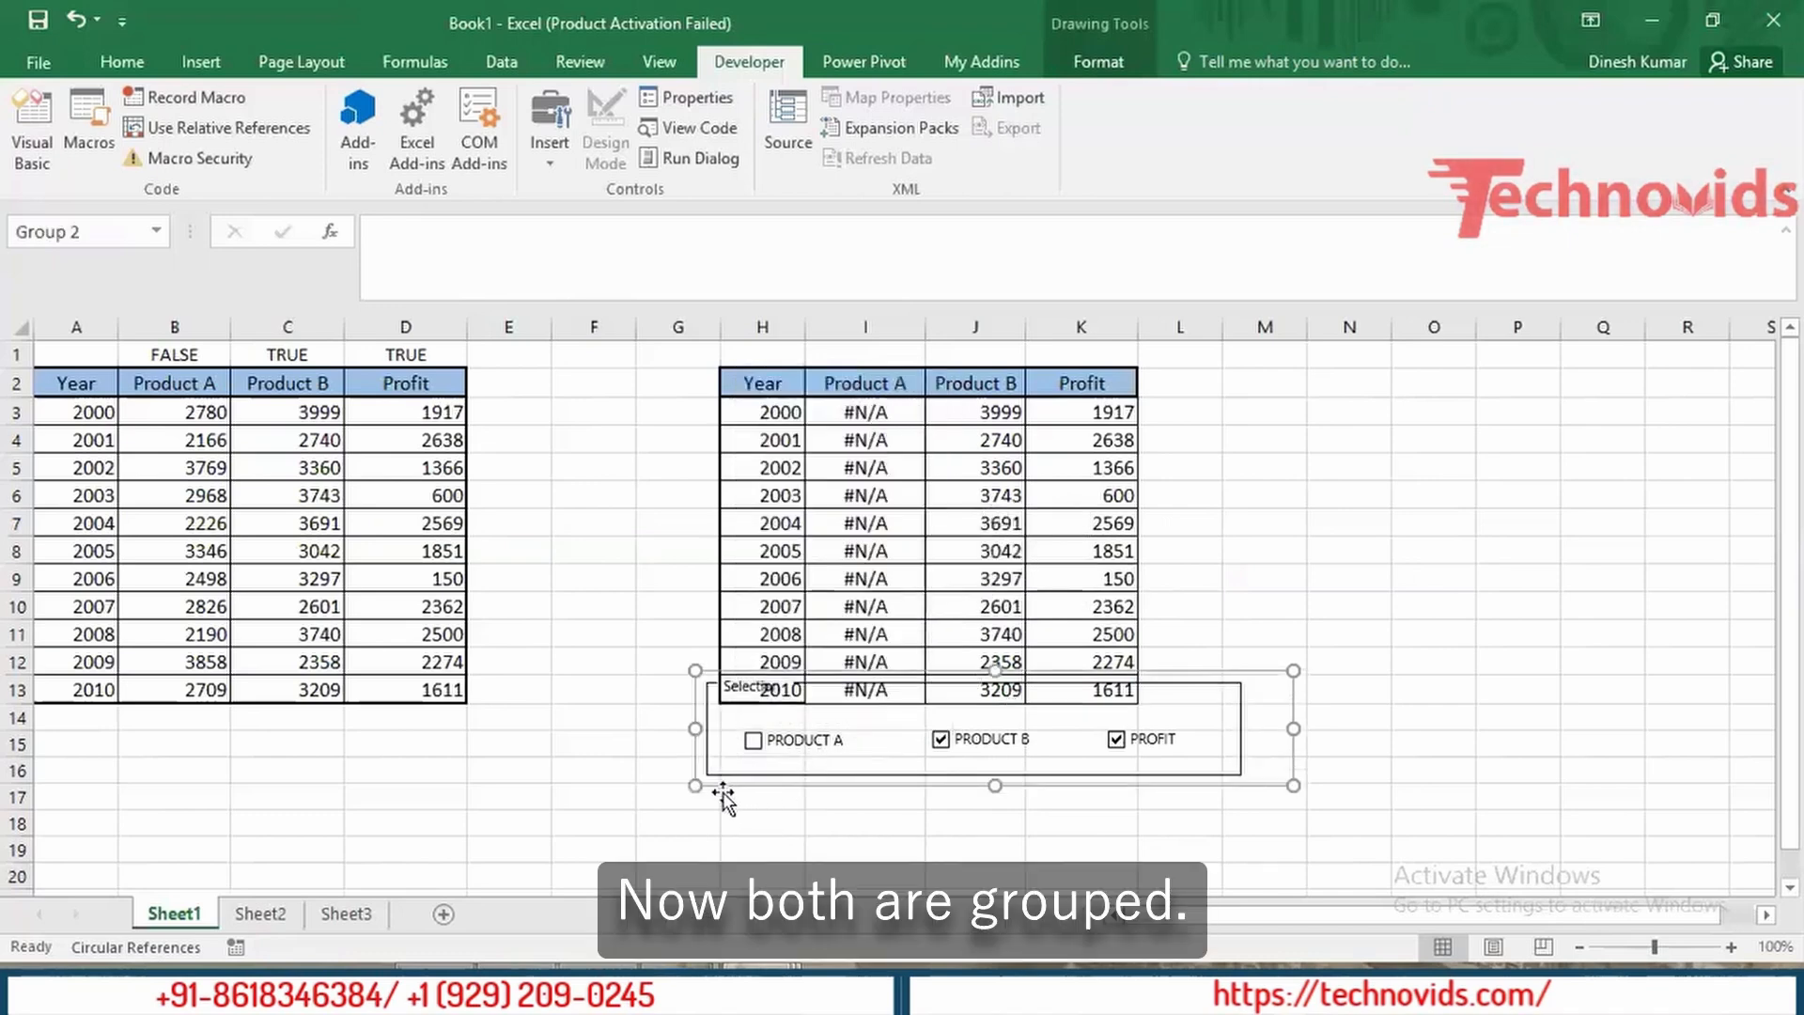
Step: Move the combined group below the duplicate table to about rows 15 to 19, and test PRODUCT A by ticking and clearing it
left_click_drag(712, 793, 667, 865)
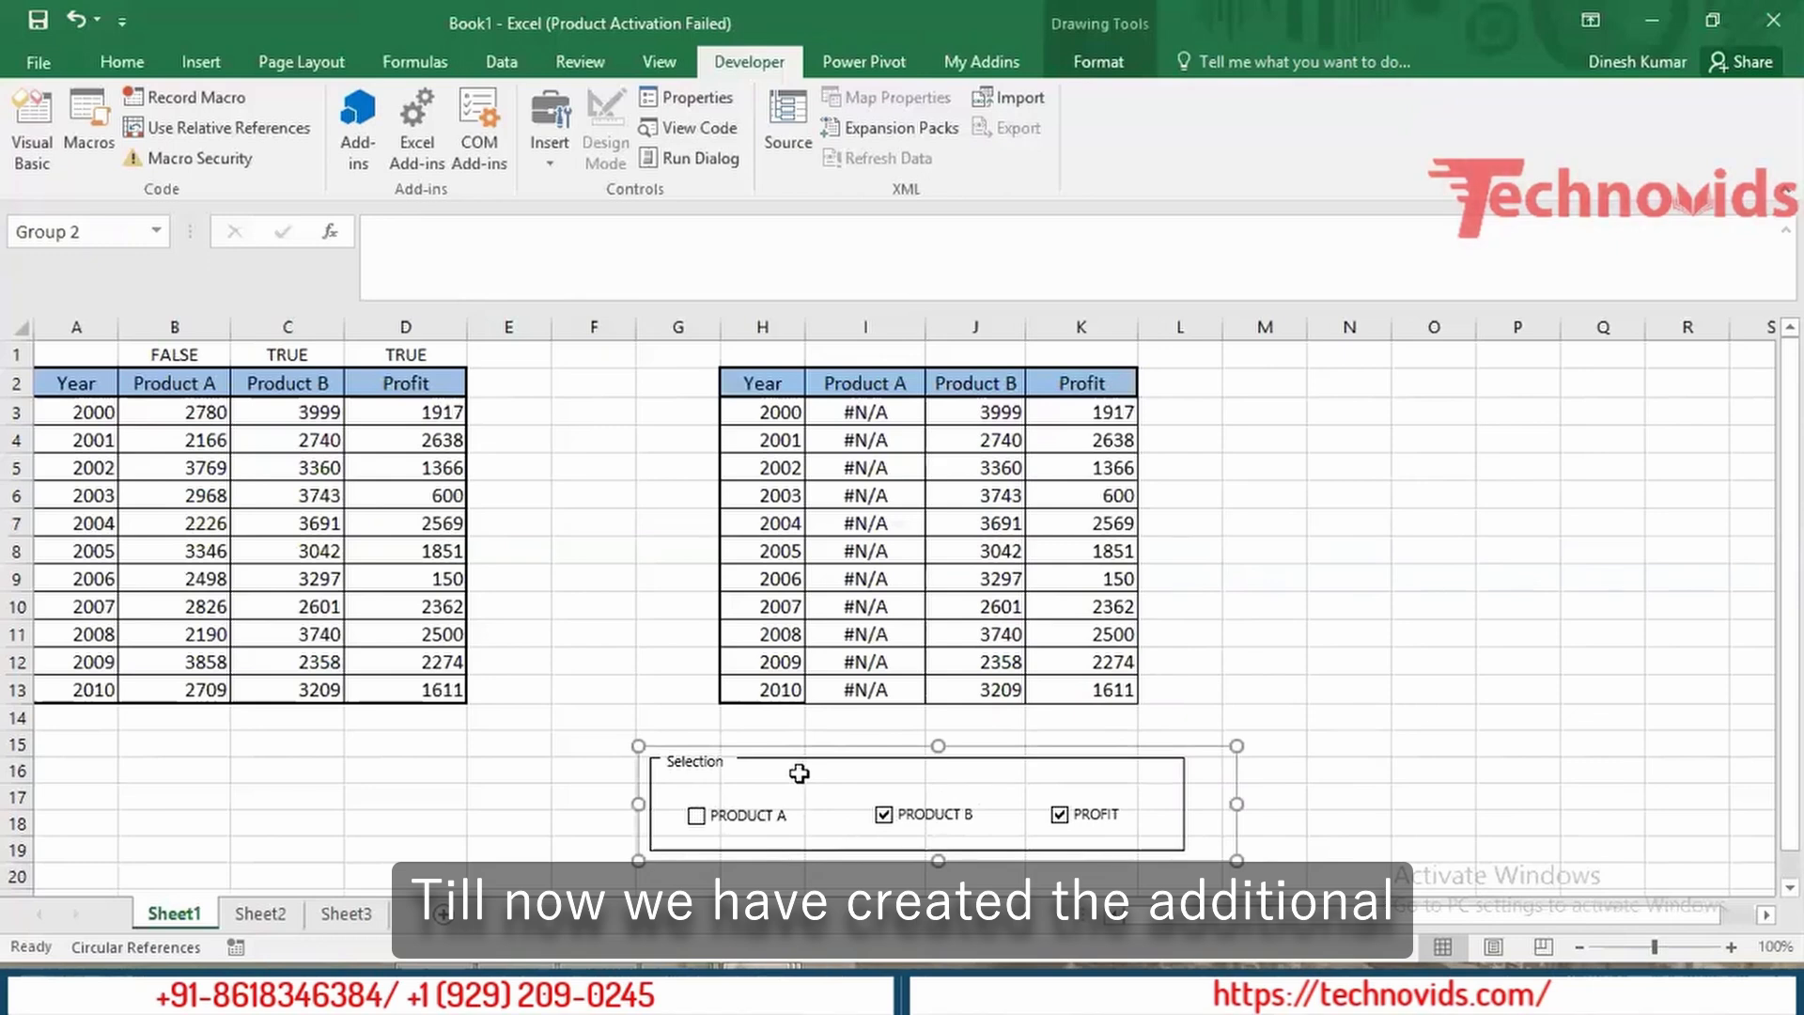
left_click(696, 815)
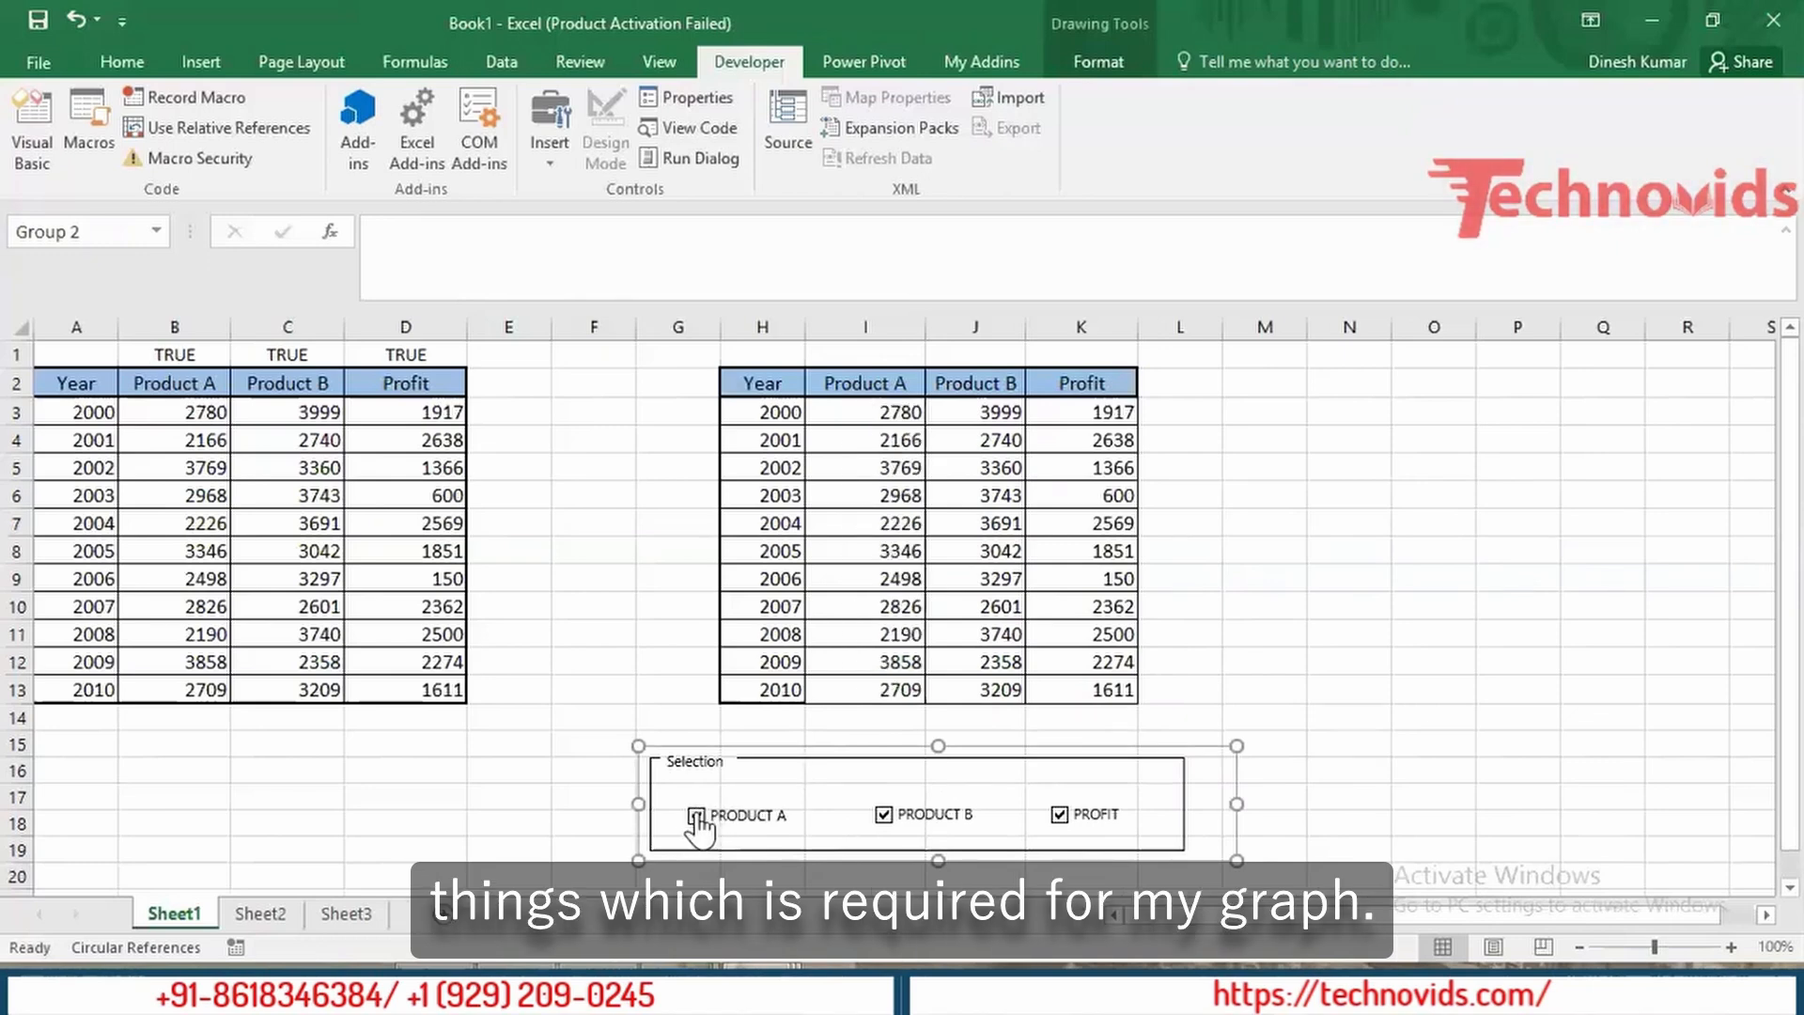
left_click(696, 815)
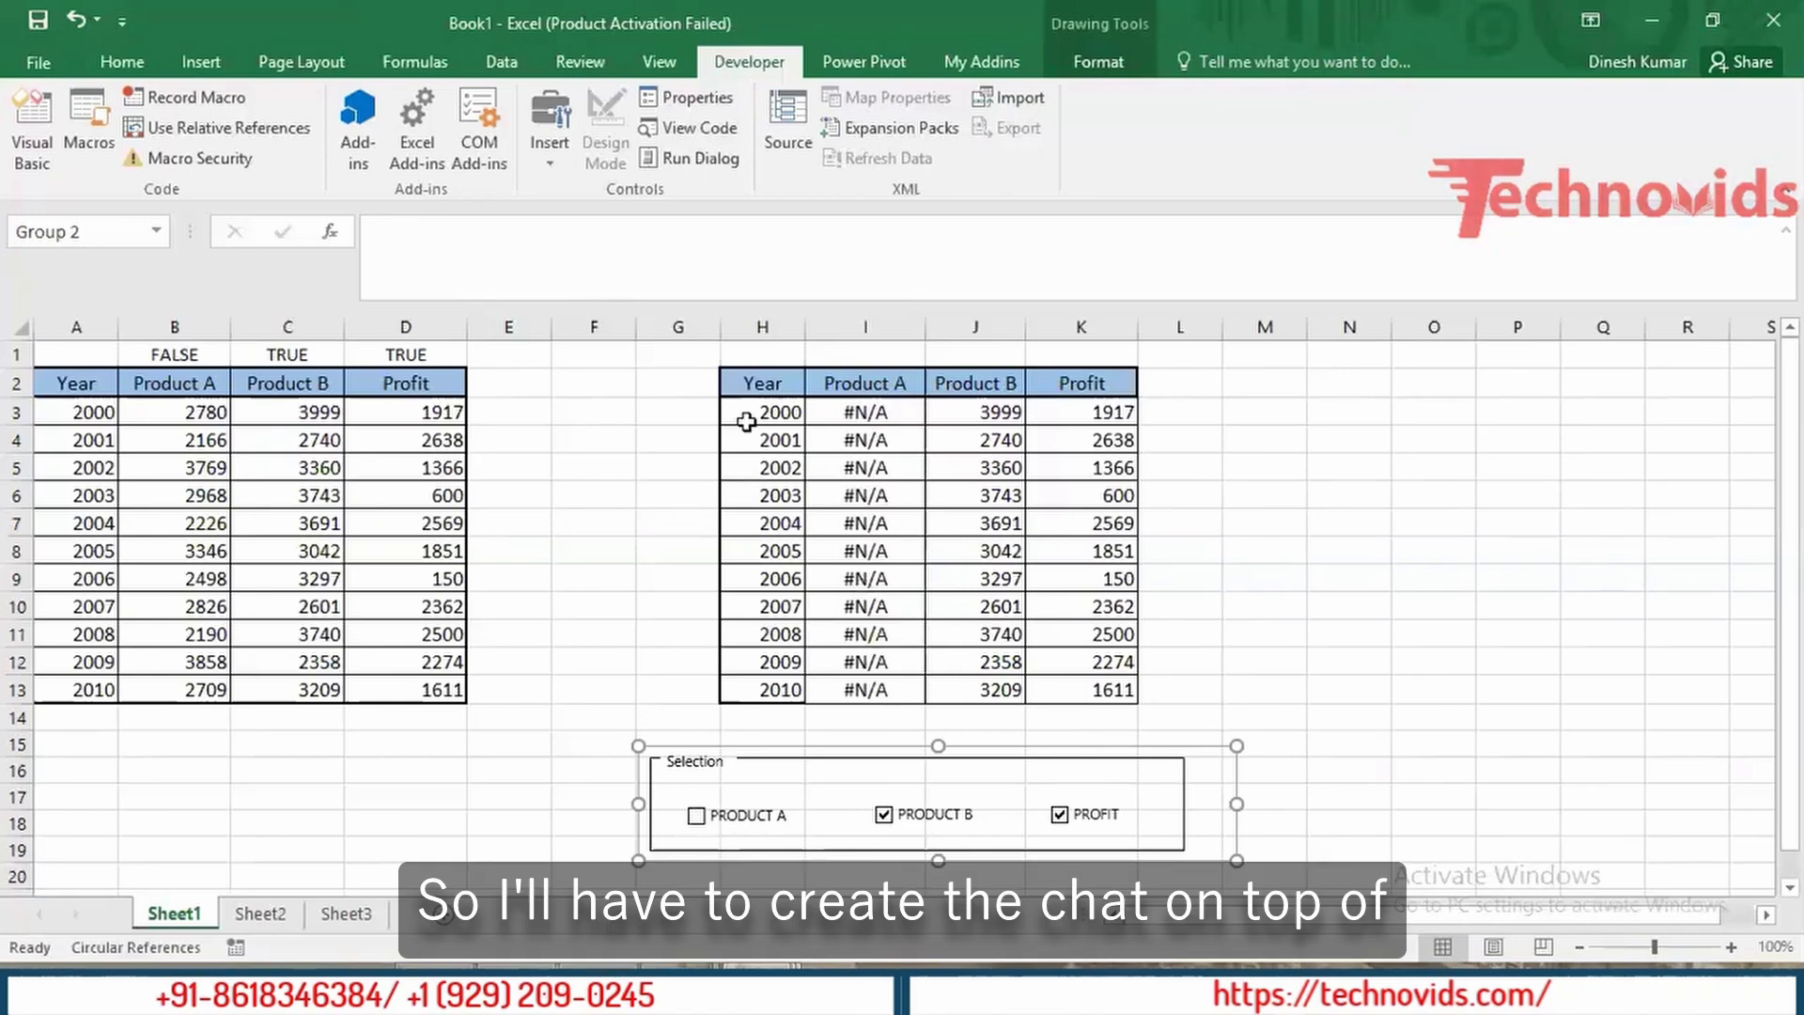
Step: Insert a clustered column chart from the duplicate table H2:K13 and place it over that table, just above the Selection box
left_click(773, 379)
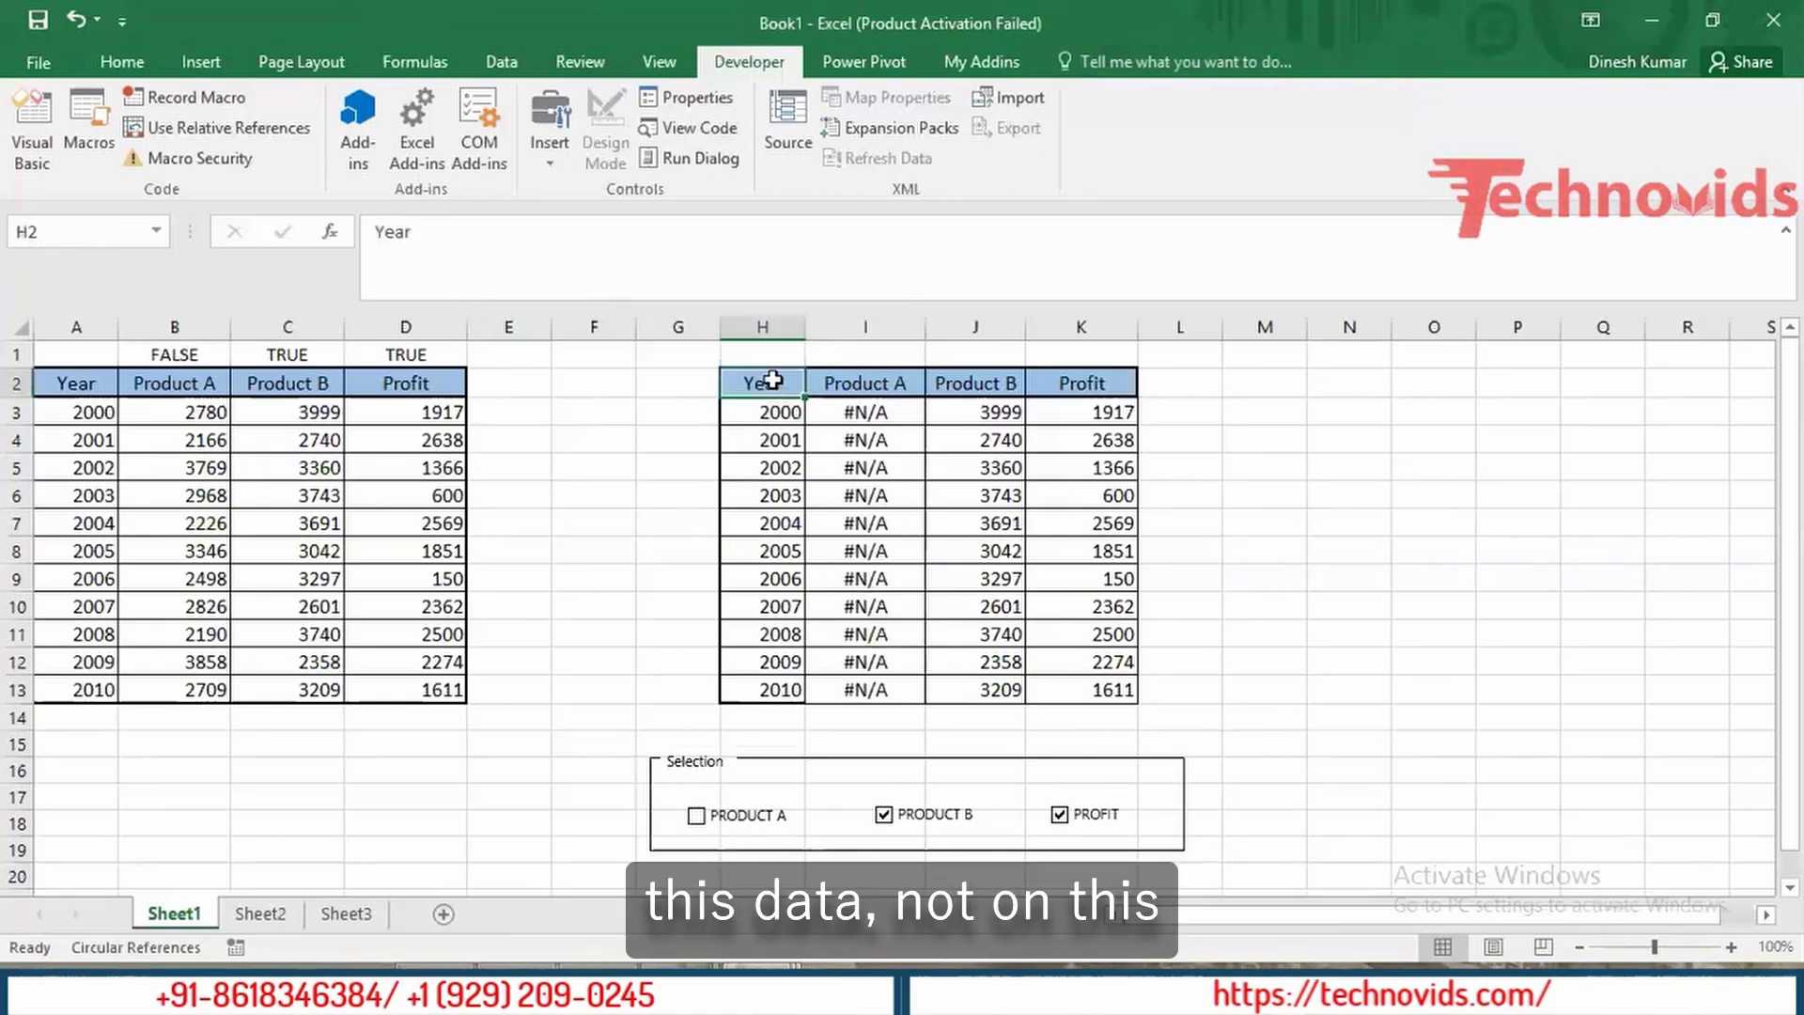
key("ctrl+Left")
key("Right")
key("Right")
key("Right")
key("Right")
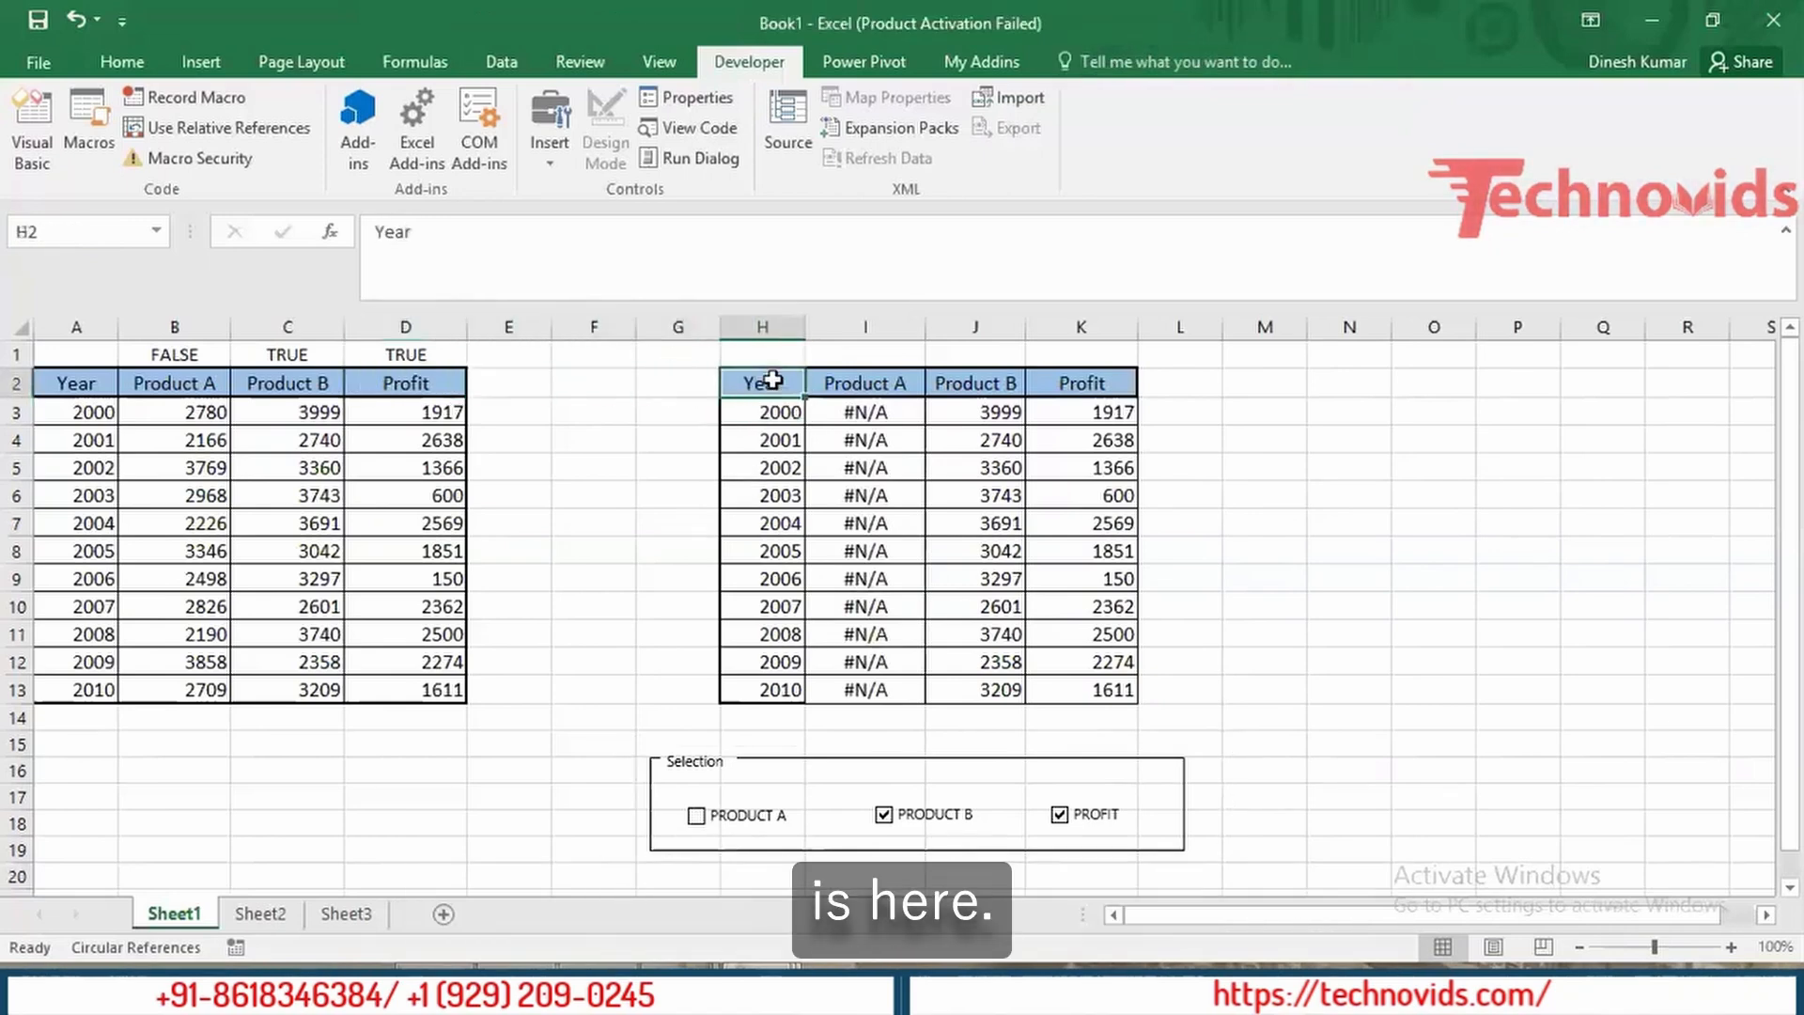
key("ctrl+shift+Right")
key("ctrl+shift+Down")
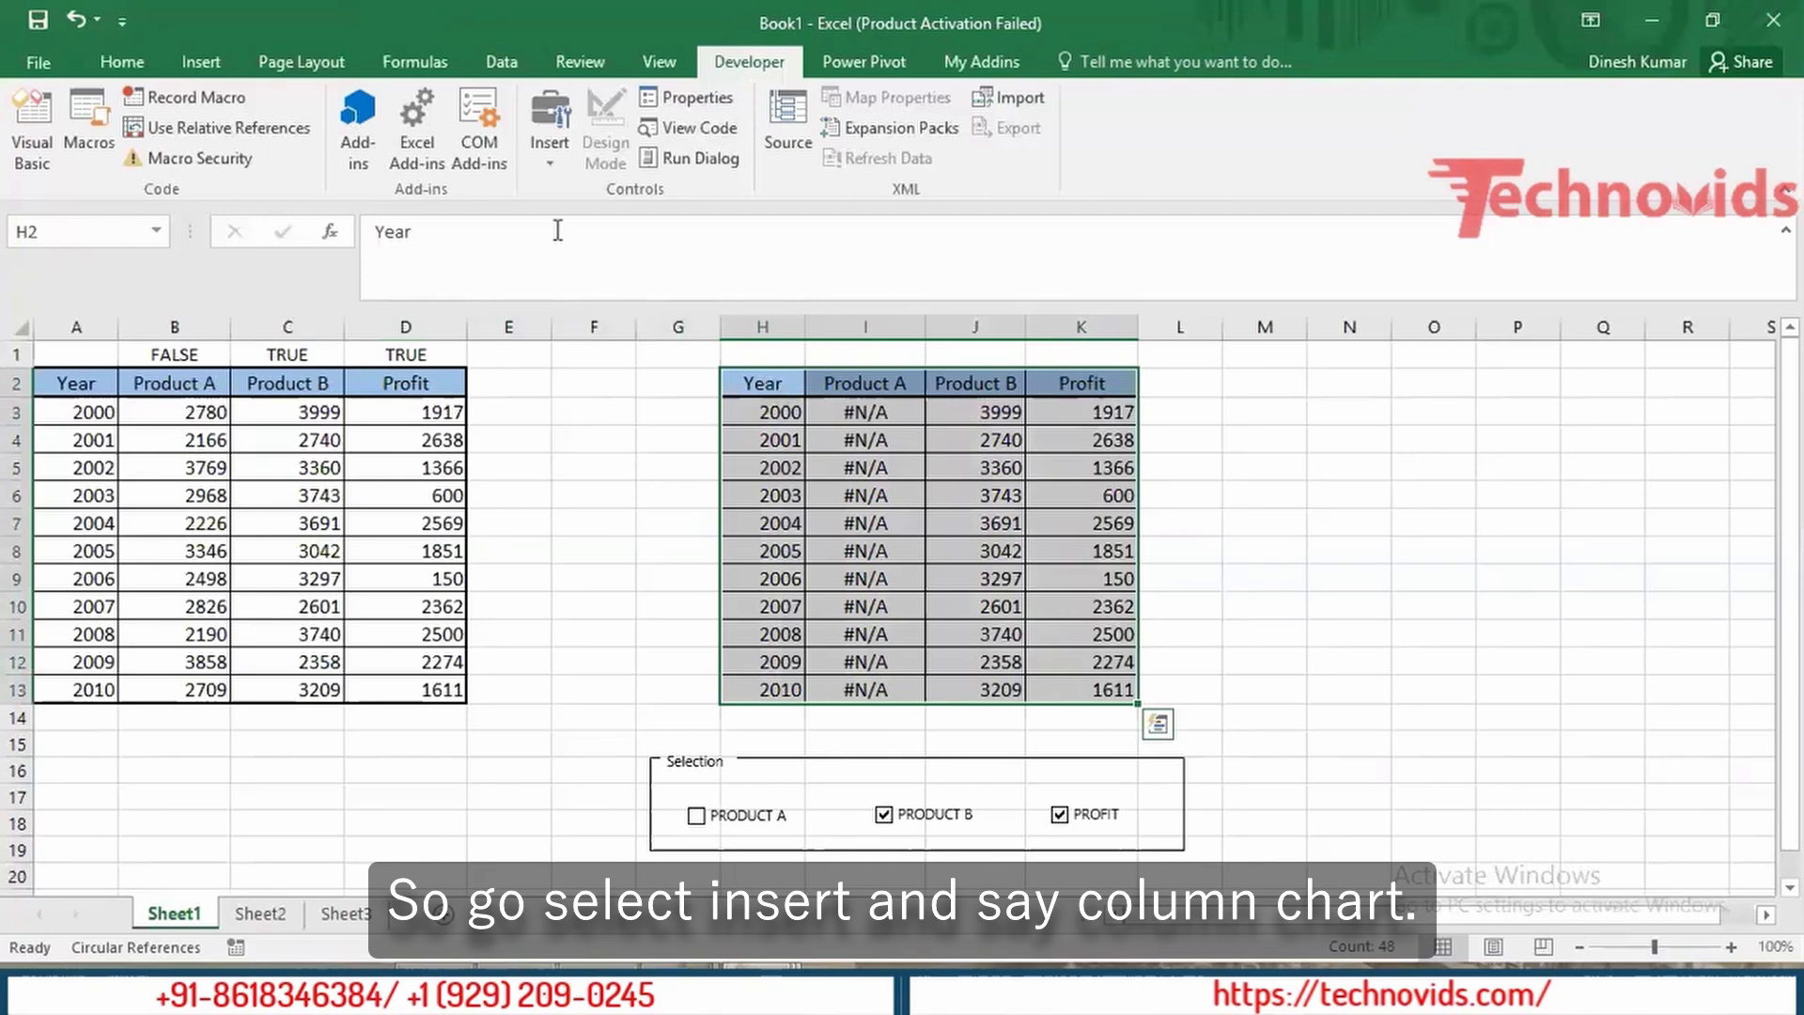
left_click(195, 55)
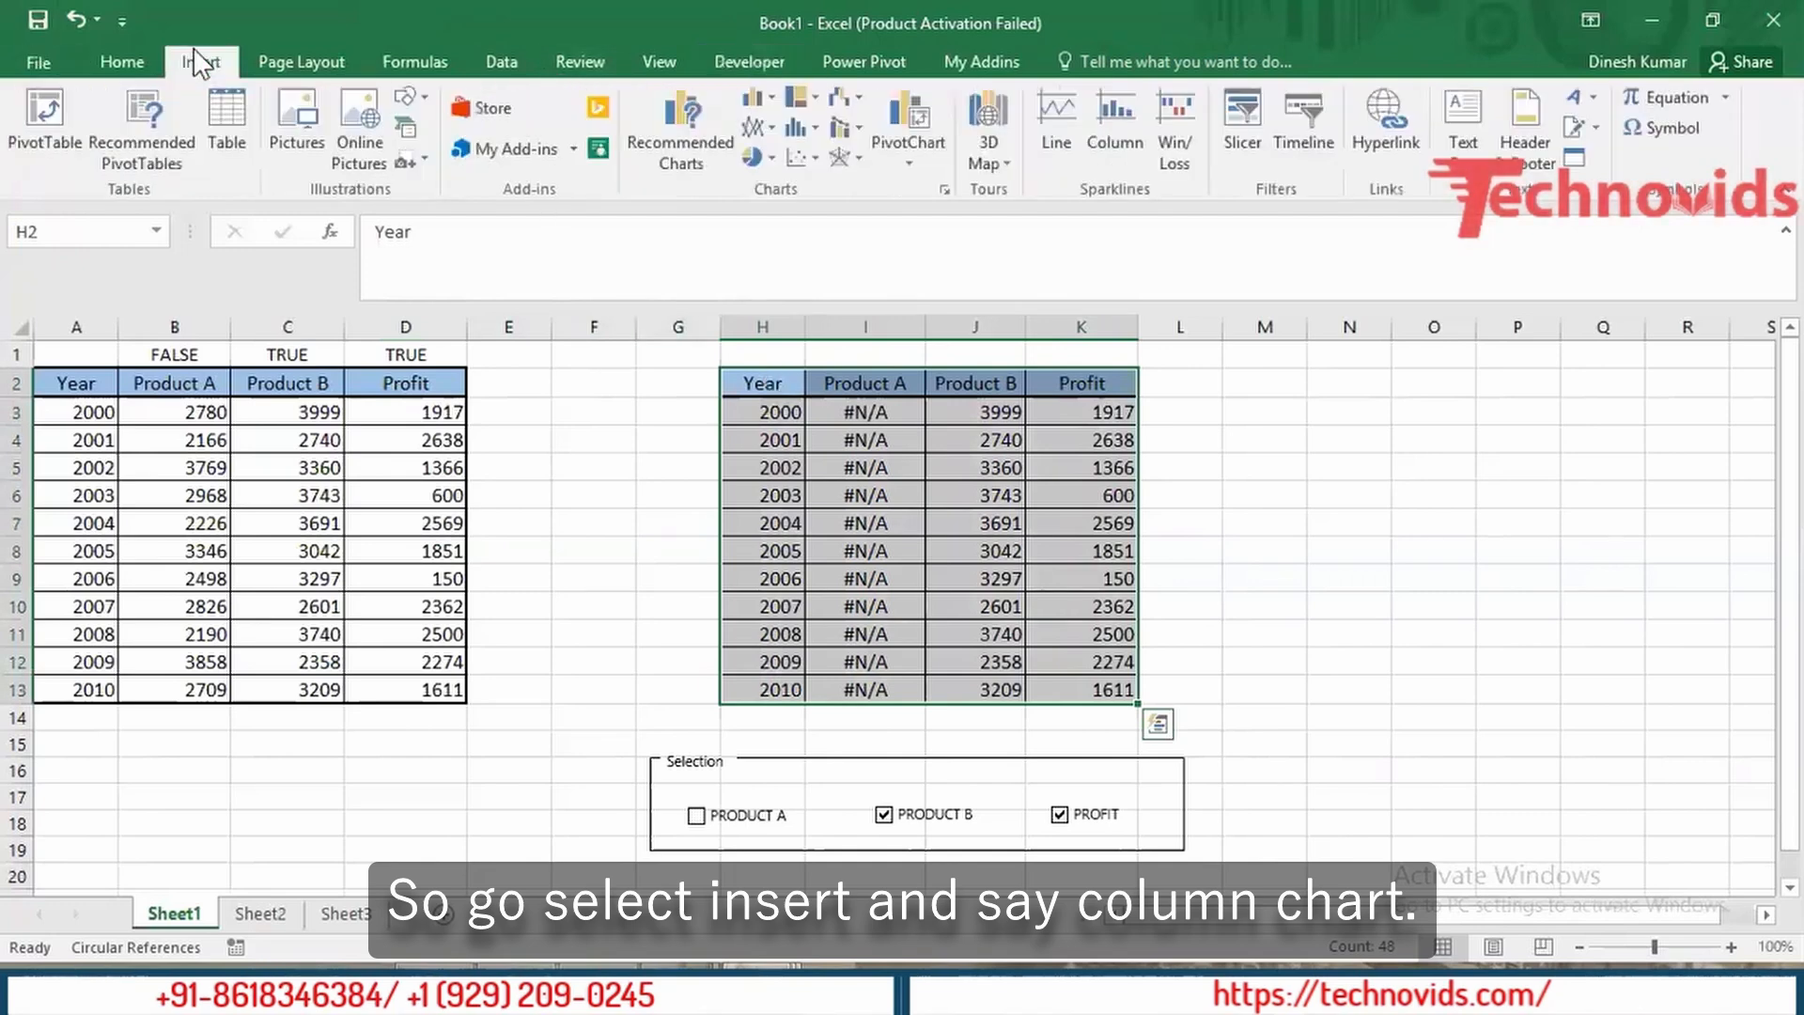
left_click(759, 100)
left_click(798, 197)
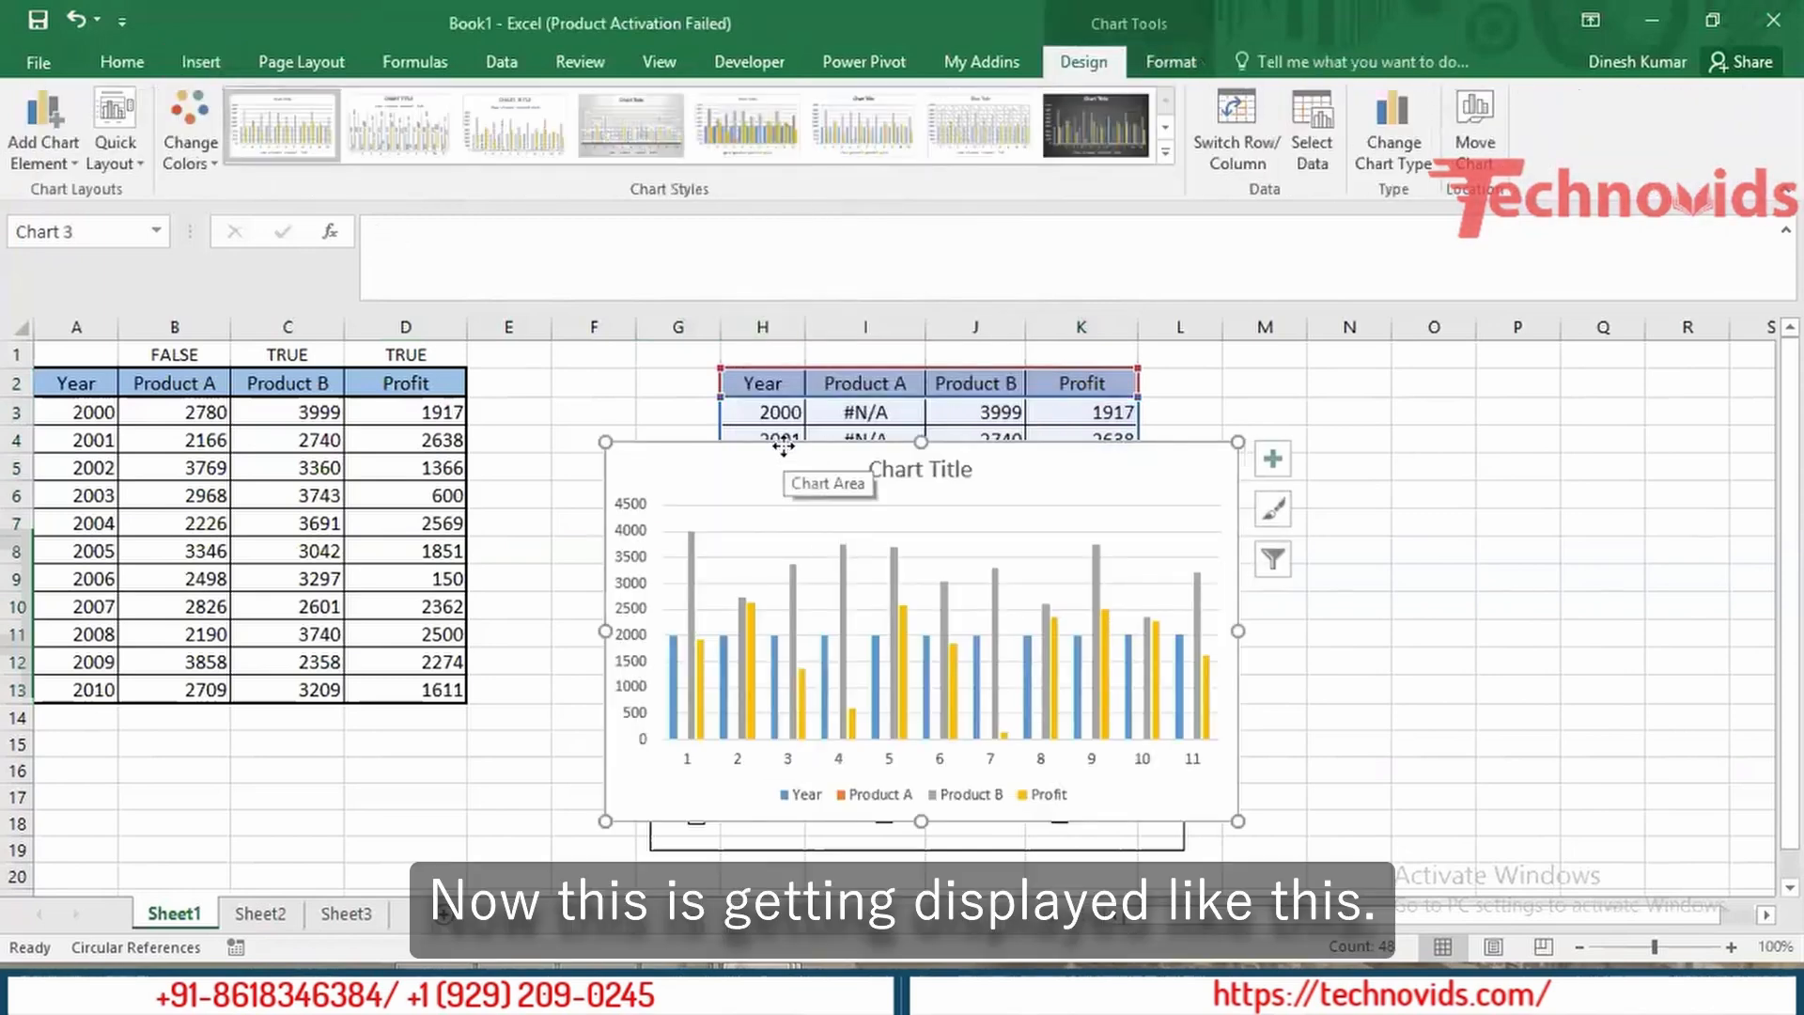
left_click_drag(783, 446, 729, 369)
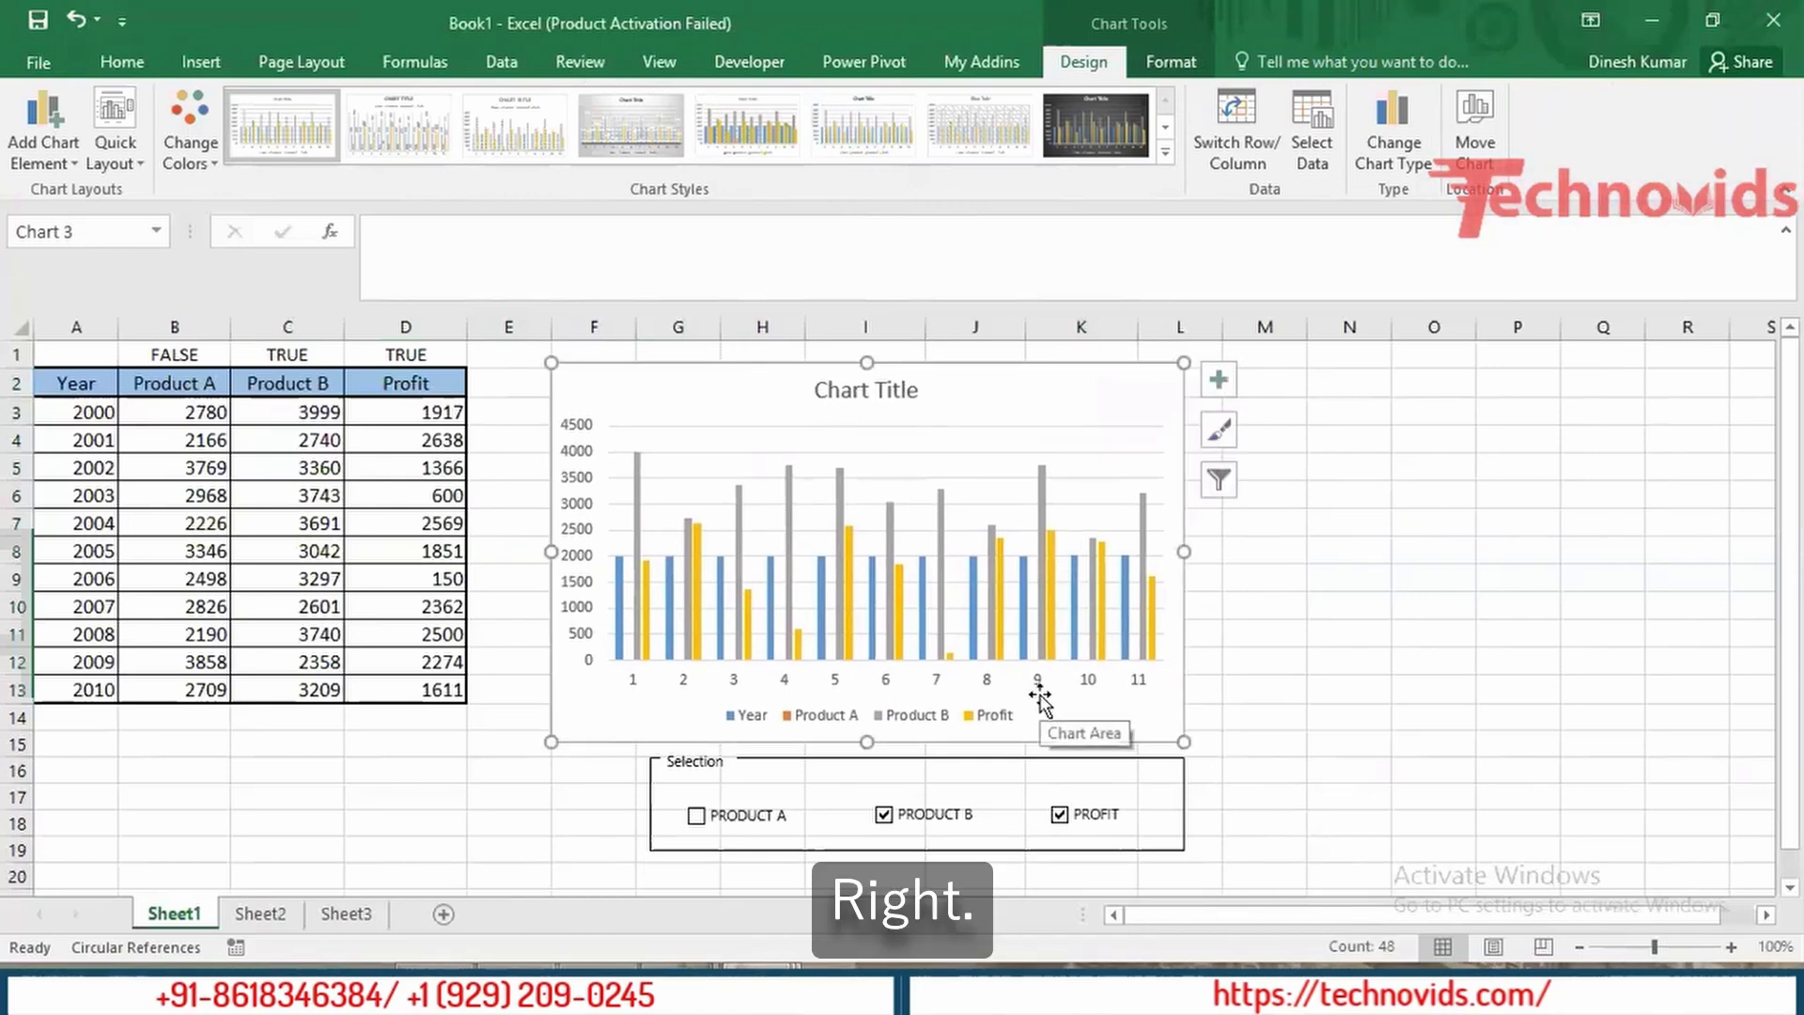
right_click(946, 590)
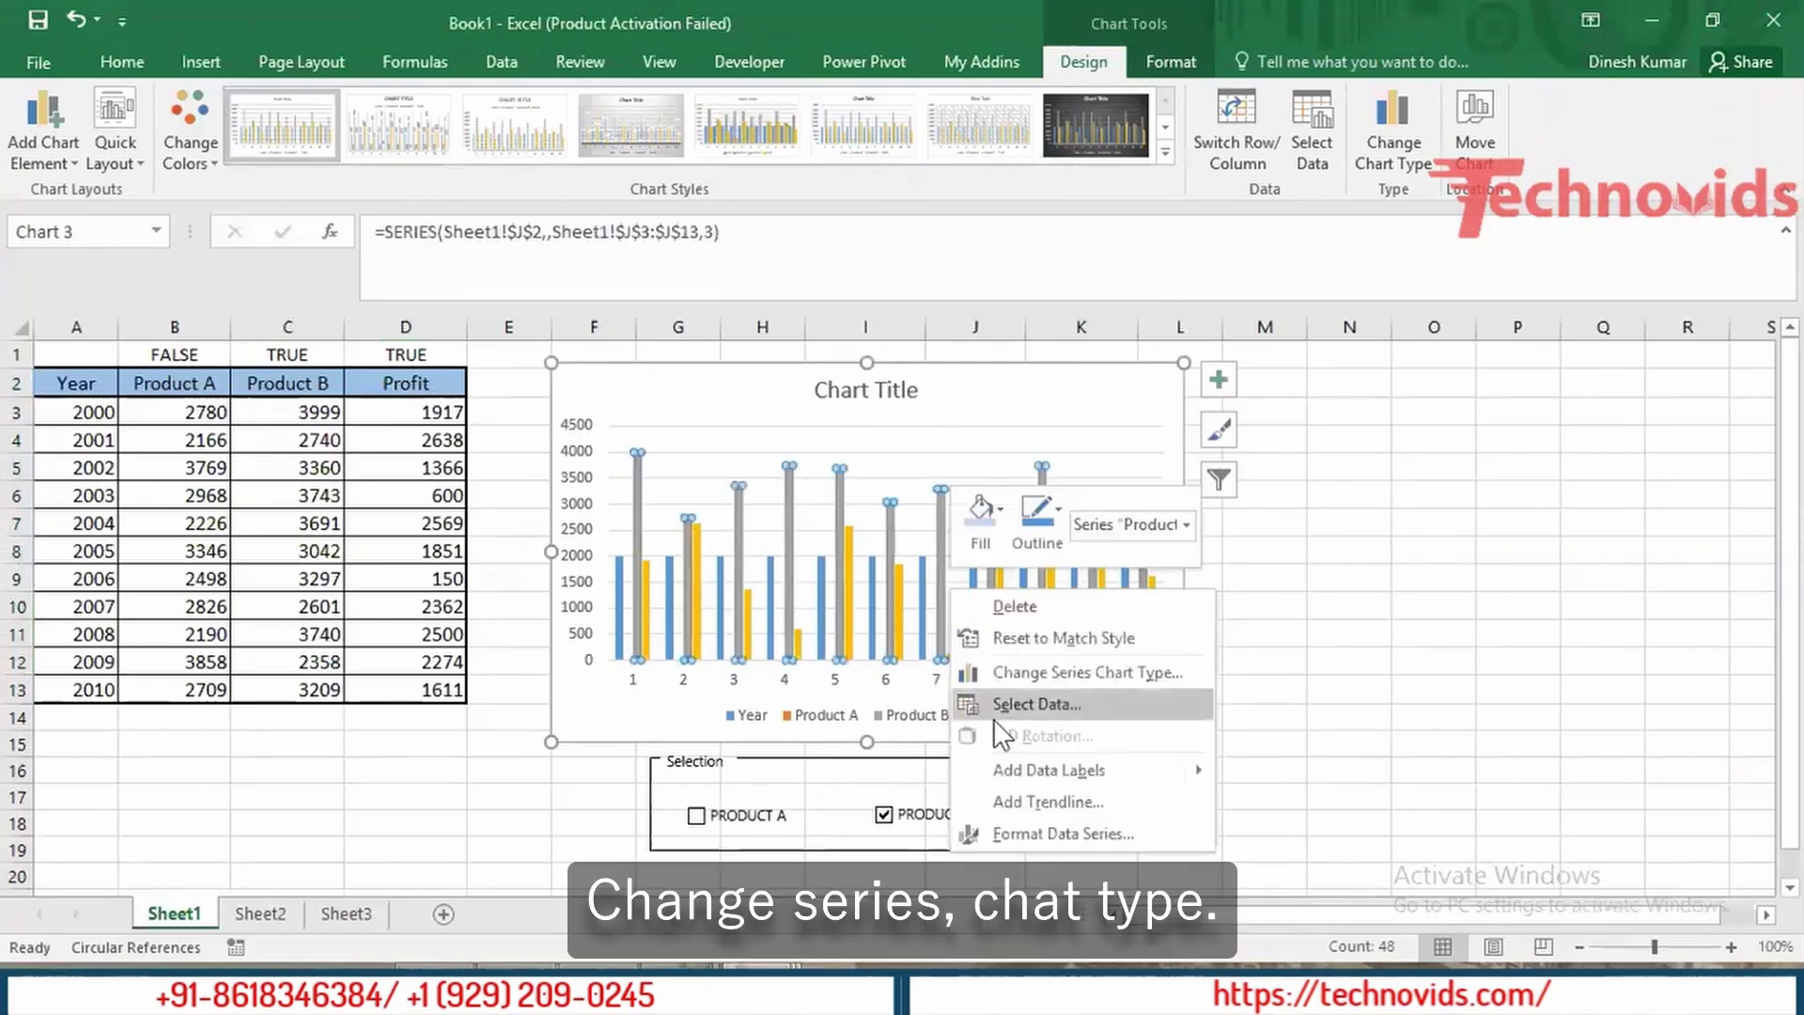
left_click(1066, 671)
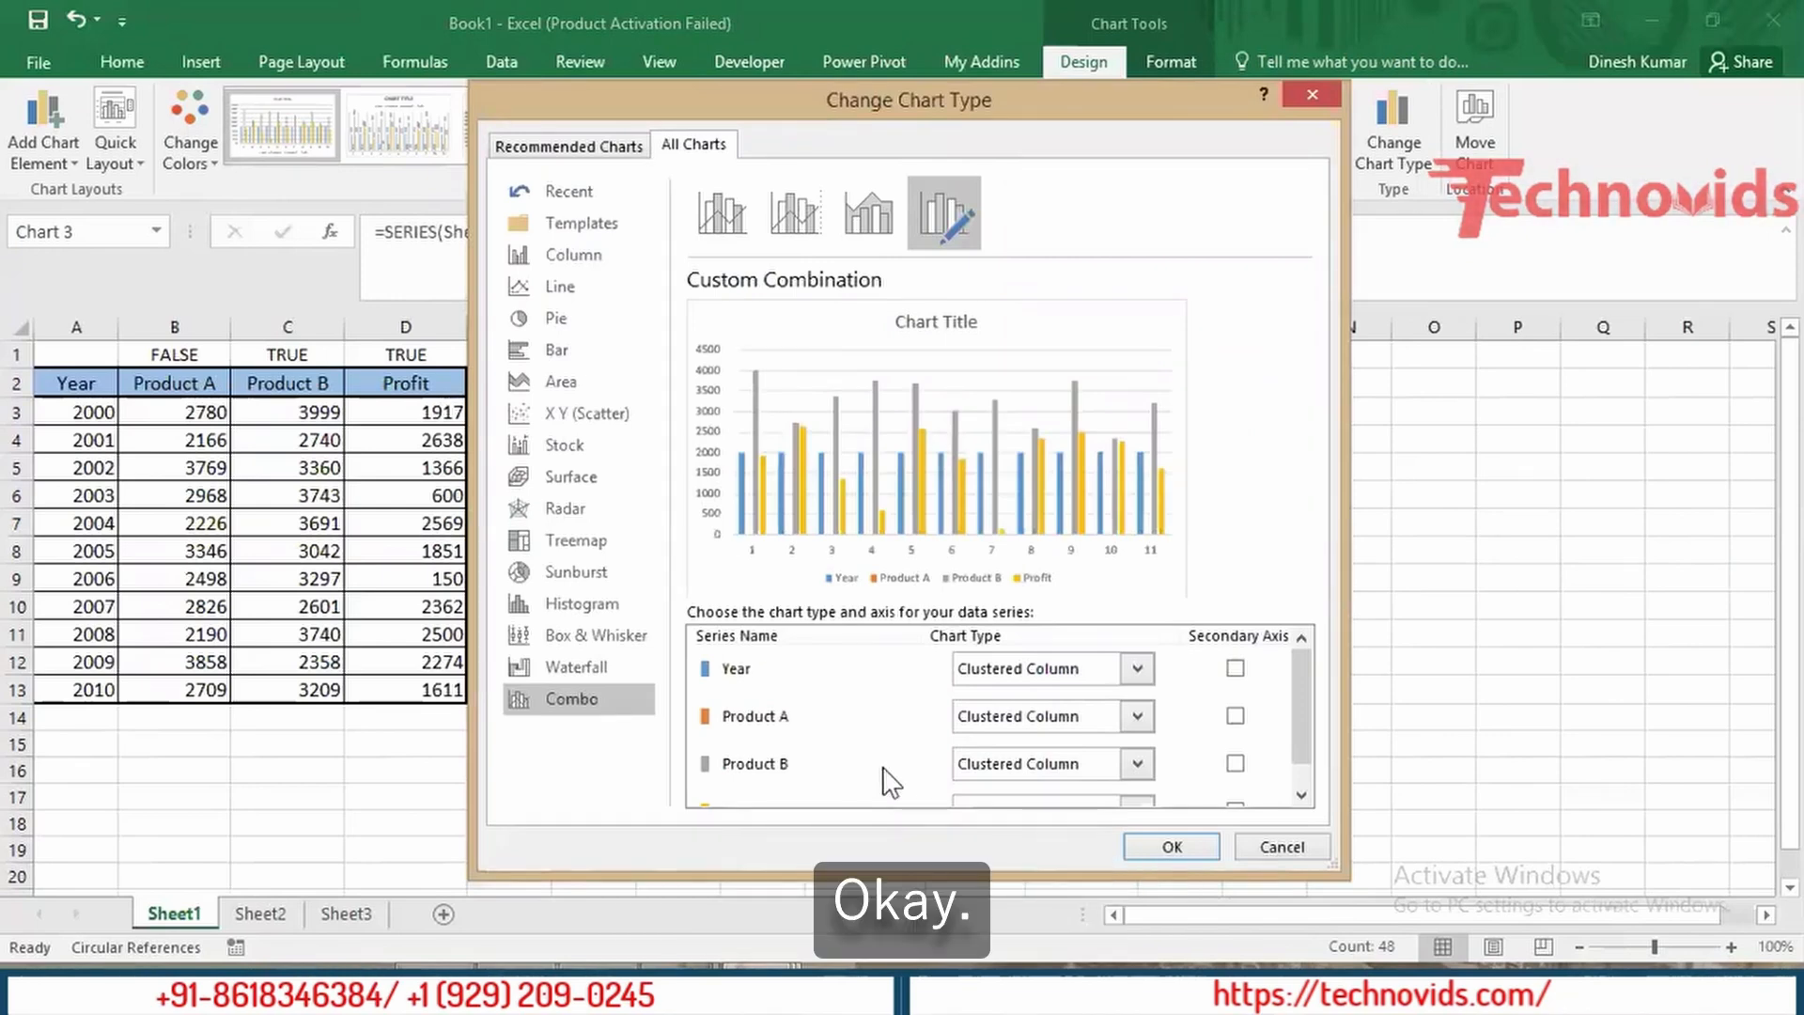
key("Return")
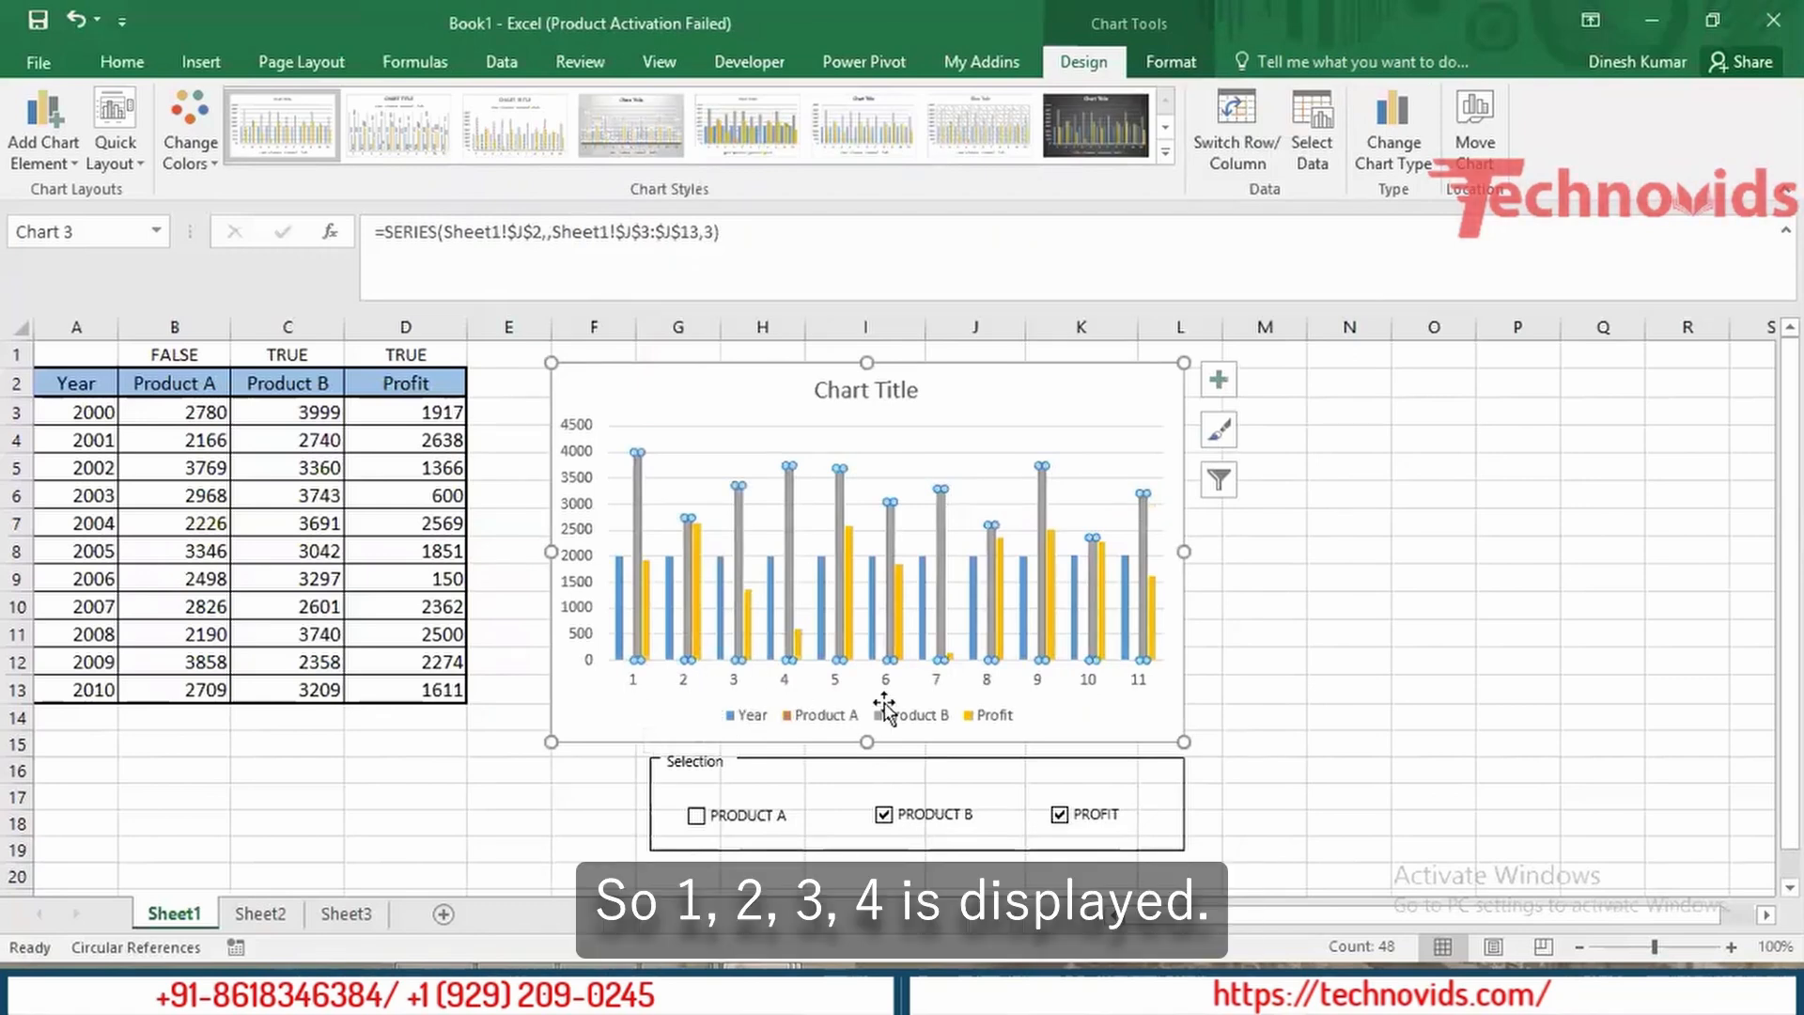
Step: Set the chart's horizontal axis labels to the years in Sheet1 A3:A13 and remove the Year series from the chart data
right_click(834, 593)
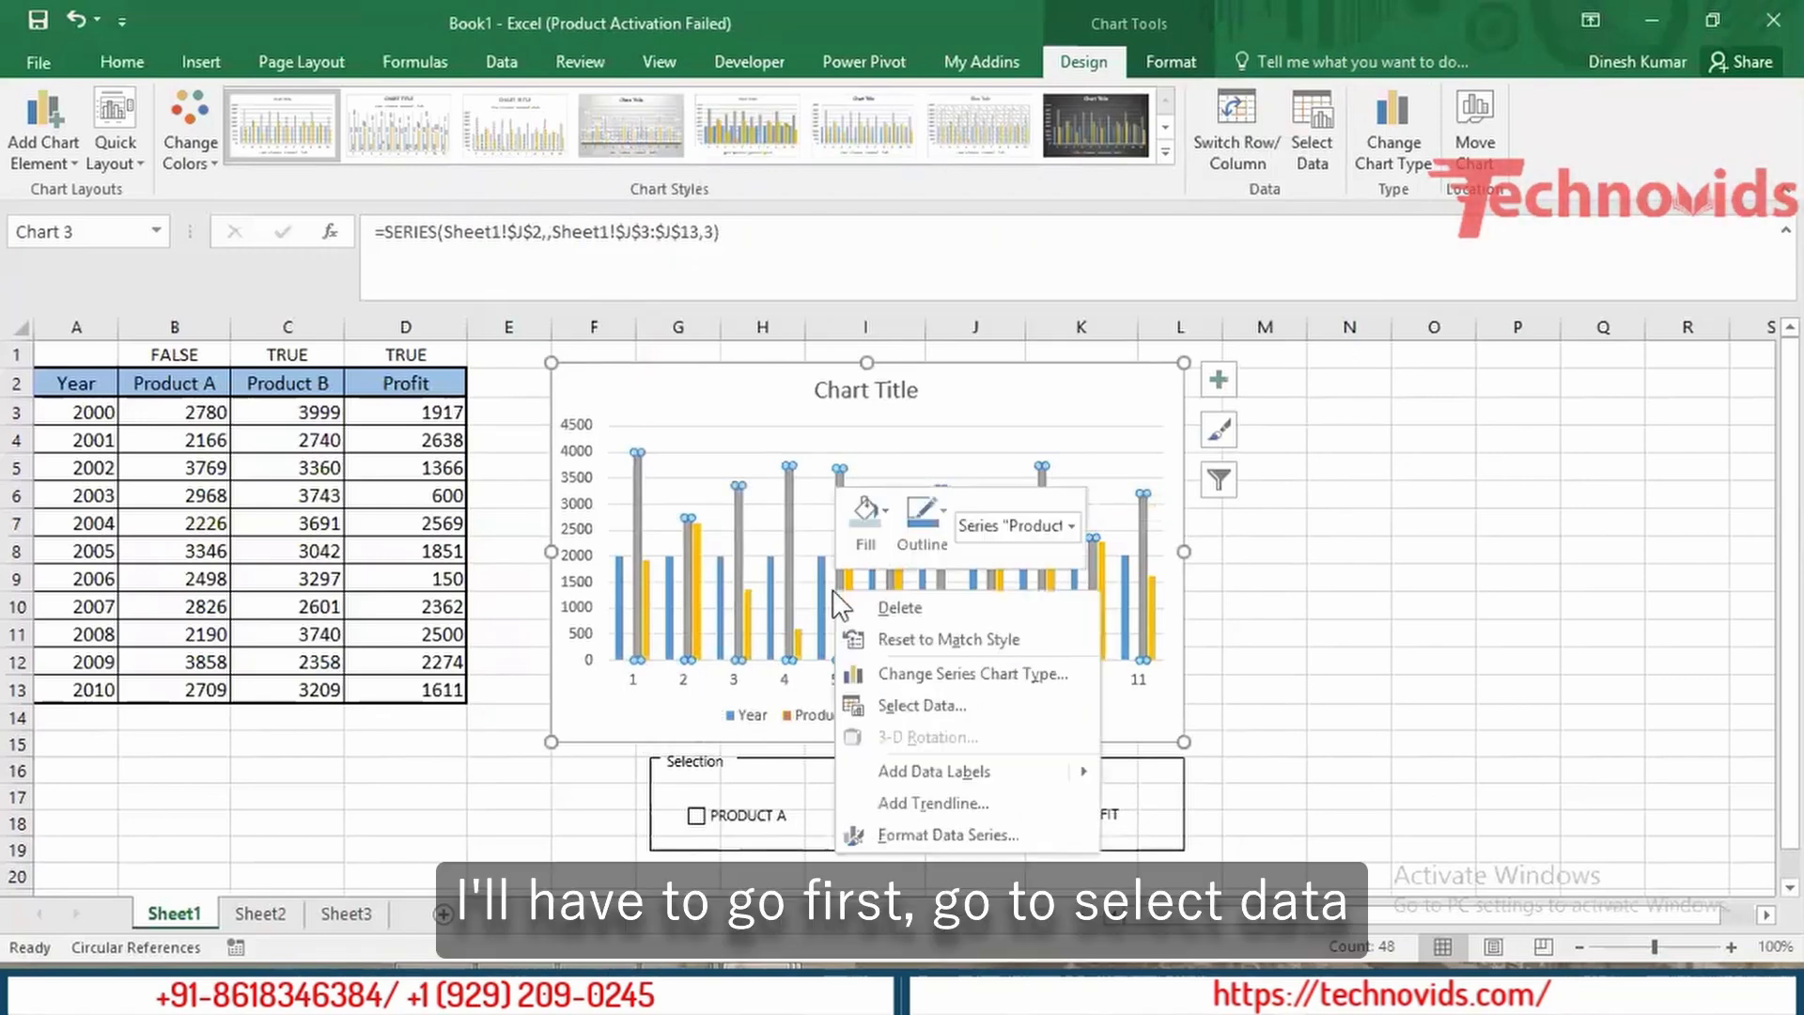
left_click(915, 705)
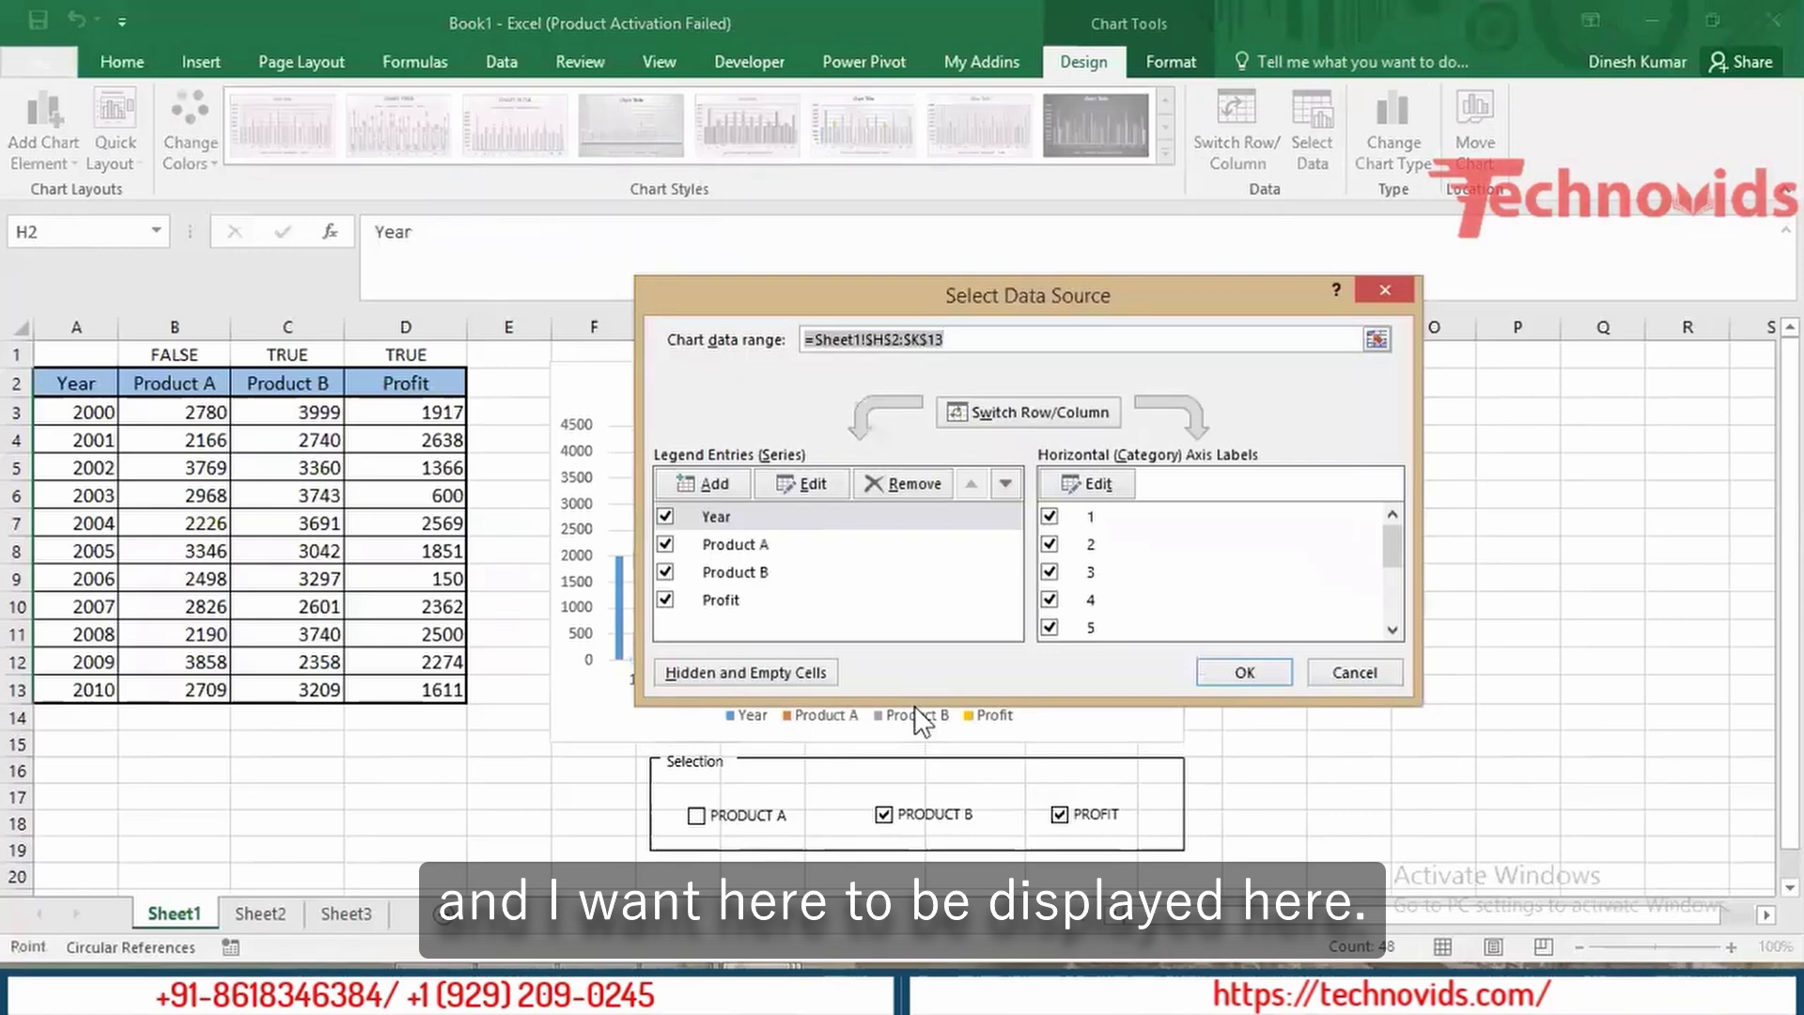
left_click(1090, 484)
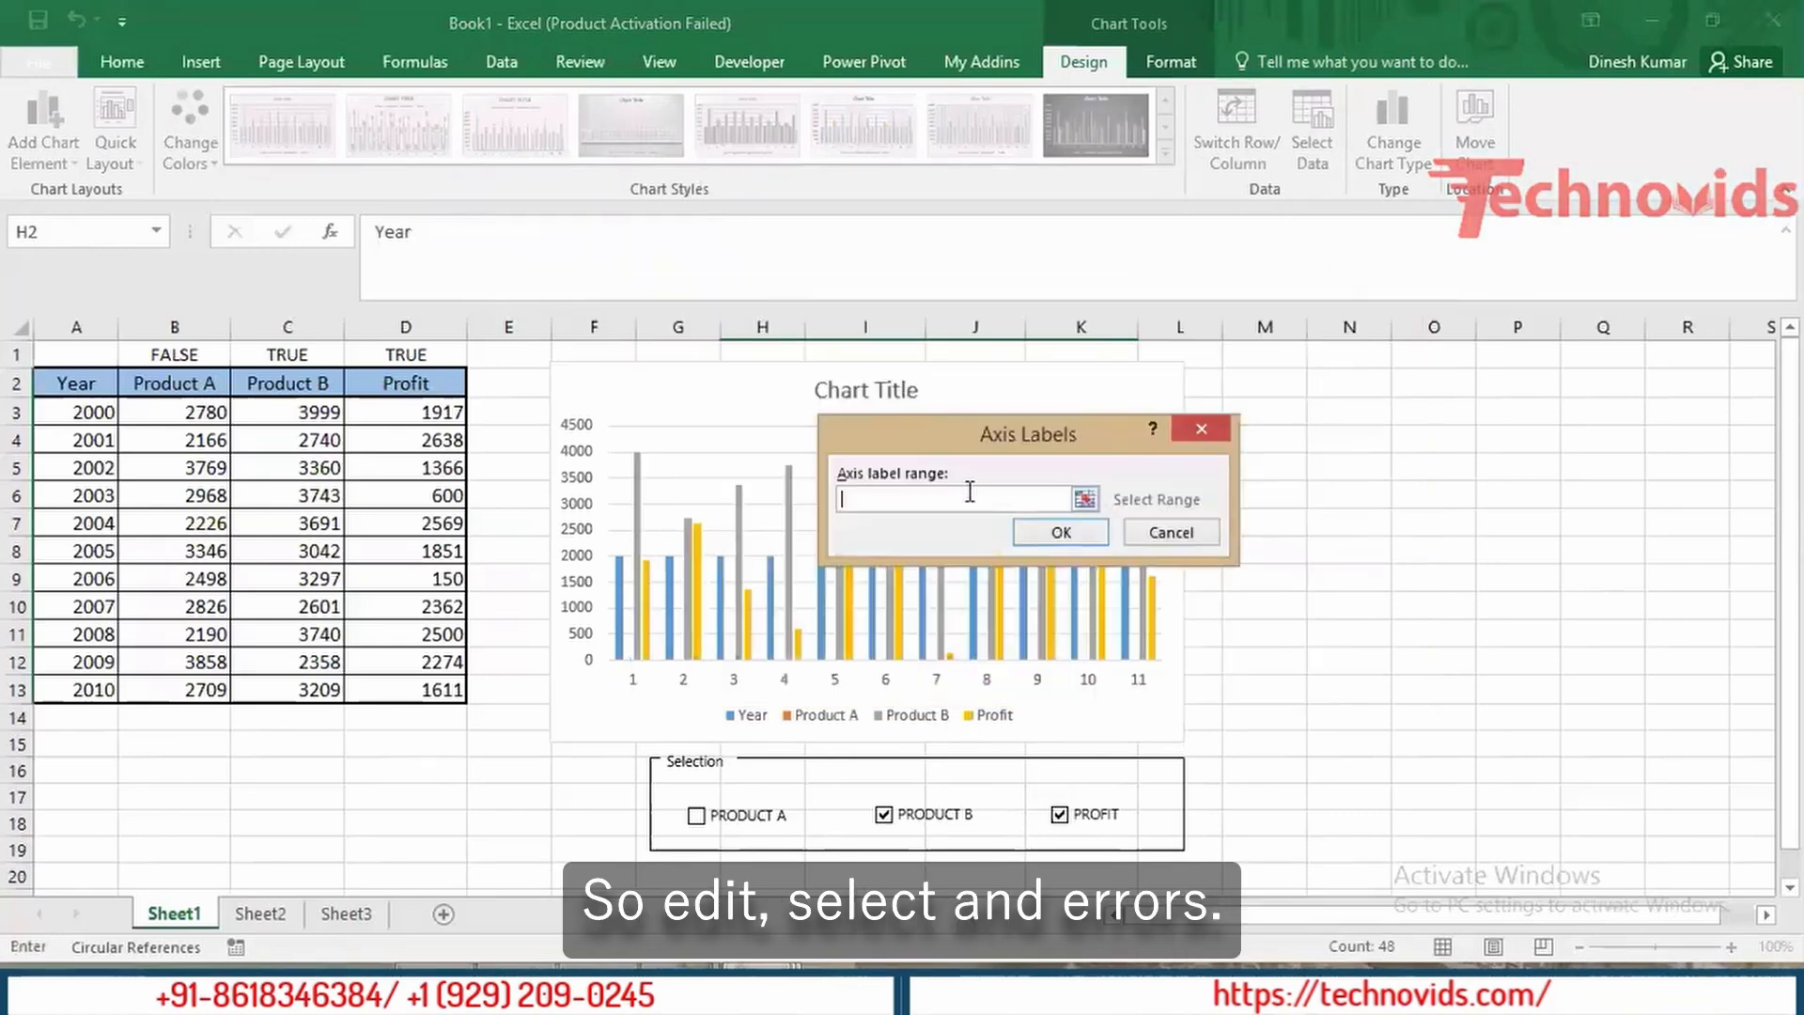
left_click(1086, 496)
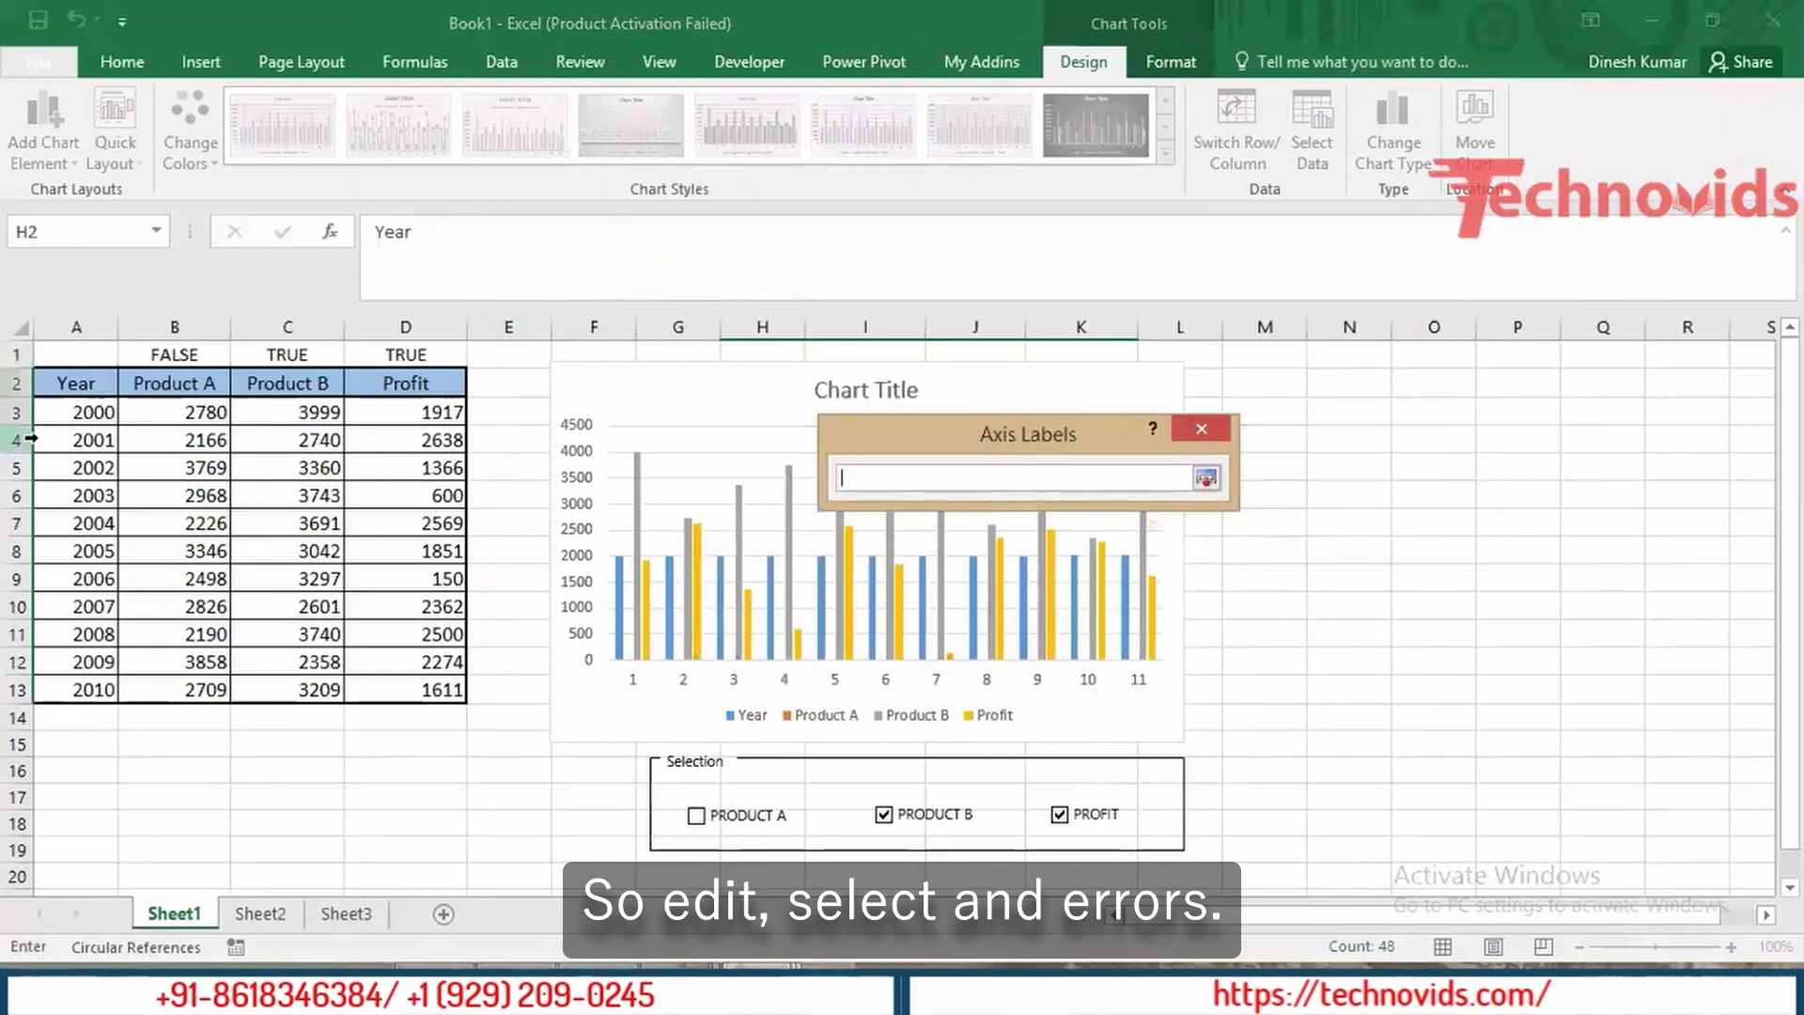
left_click(83, 418)
left_click_drag(81, 578, 87, 694)
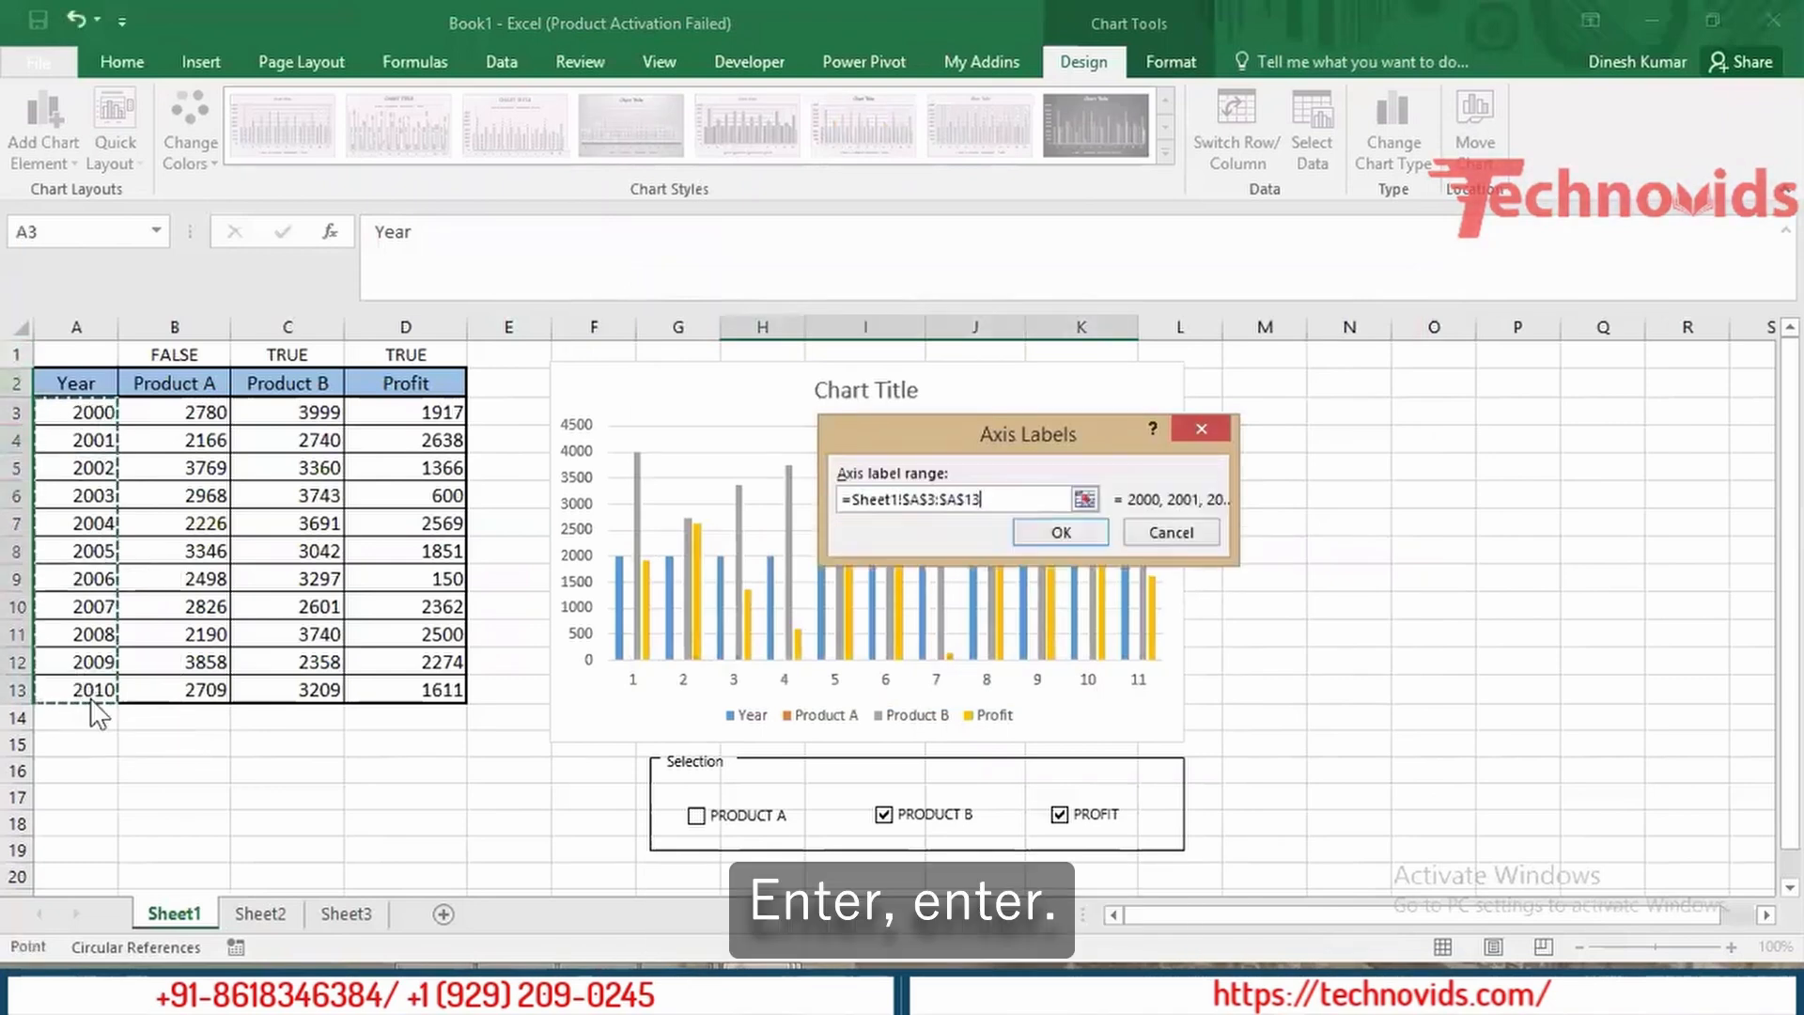
key("Return")
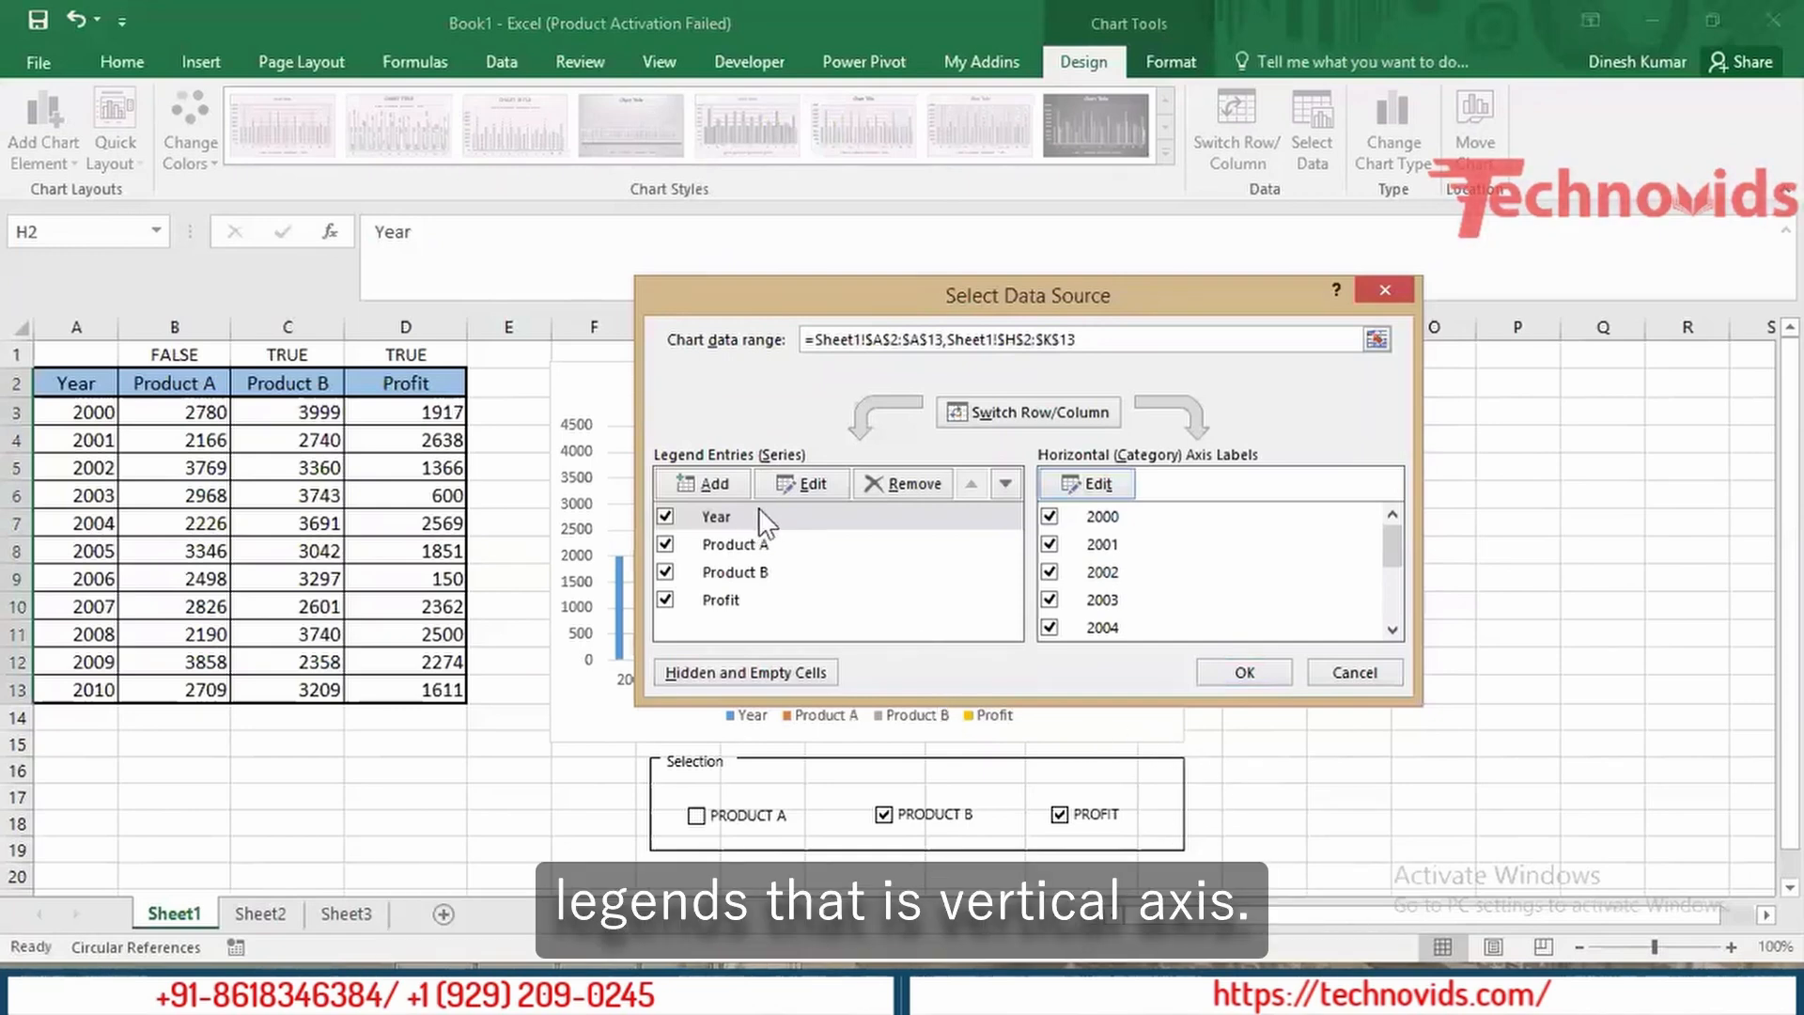
left_click(893, 479)
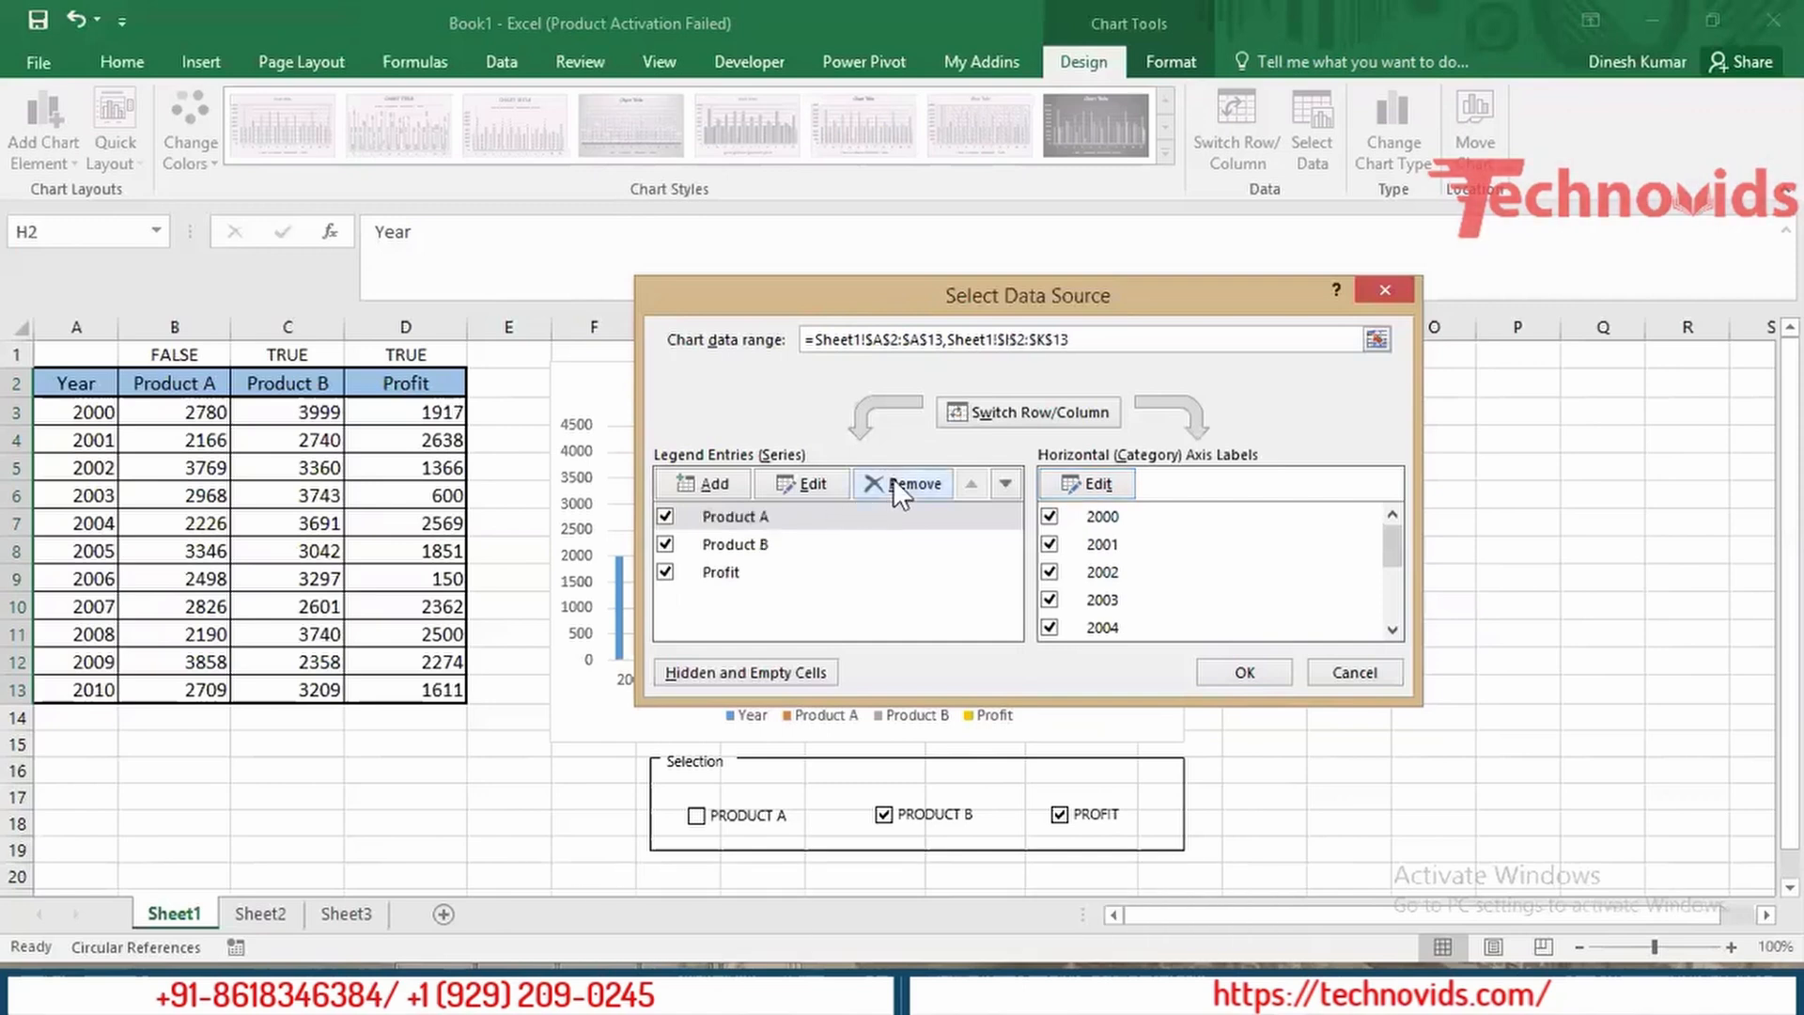
left_click(1251, 673)
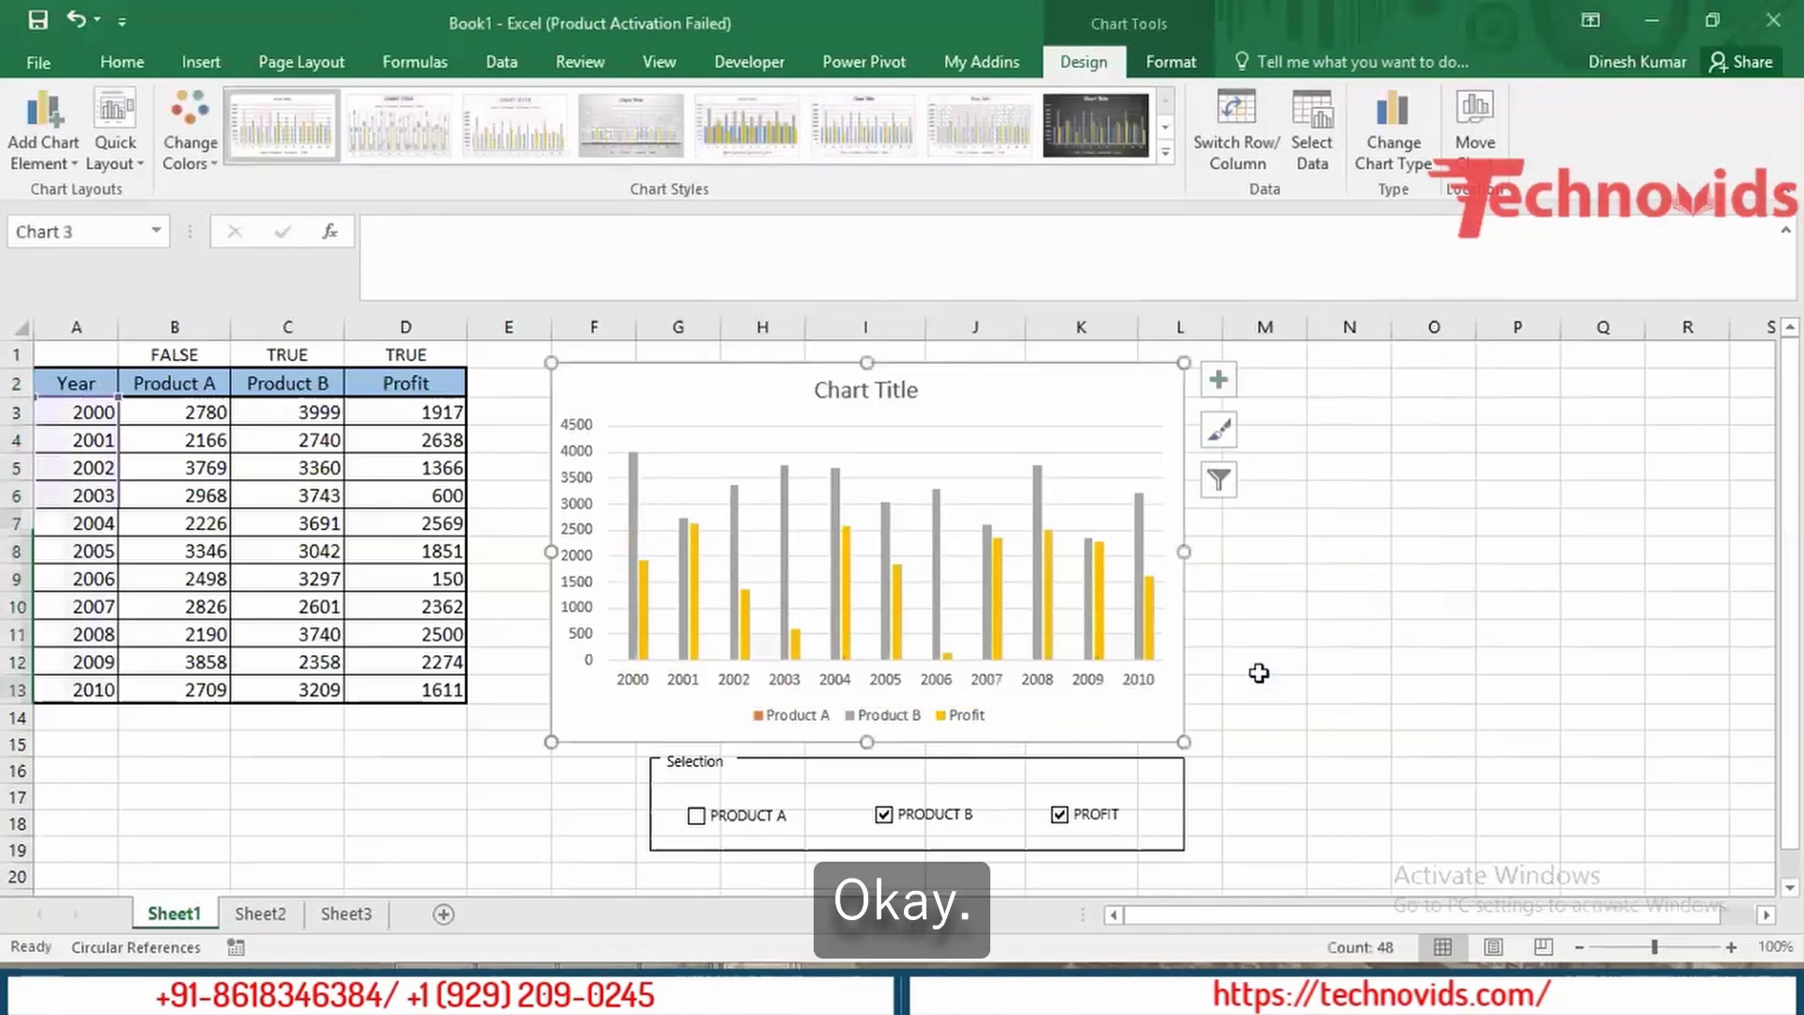
Step: Change the Profit series to Line with Markers and plot it on the secondary axis
right_click(933, 616)
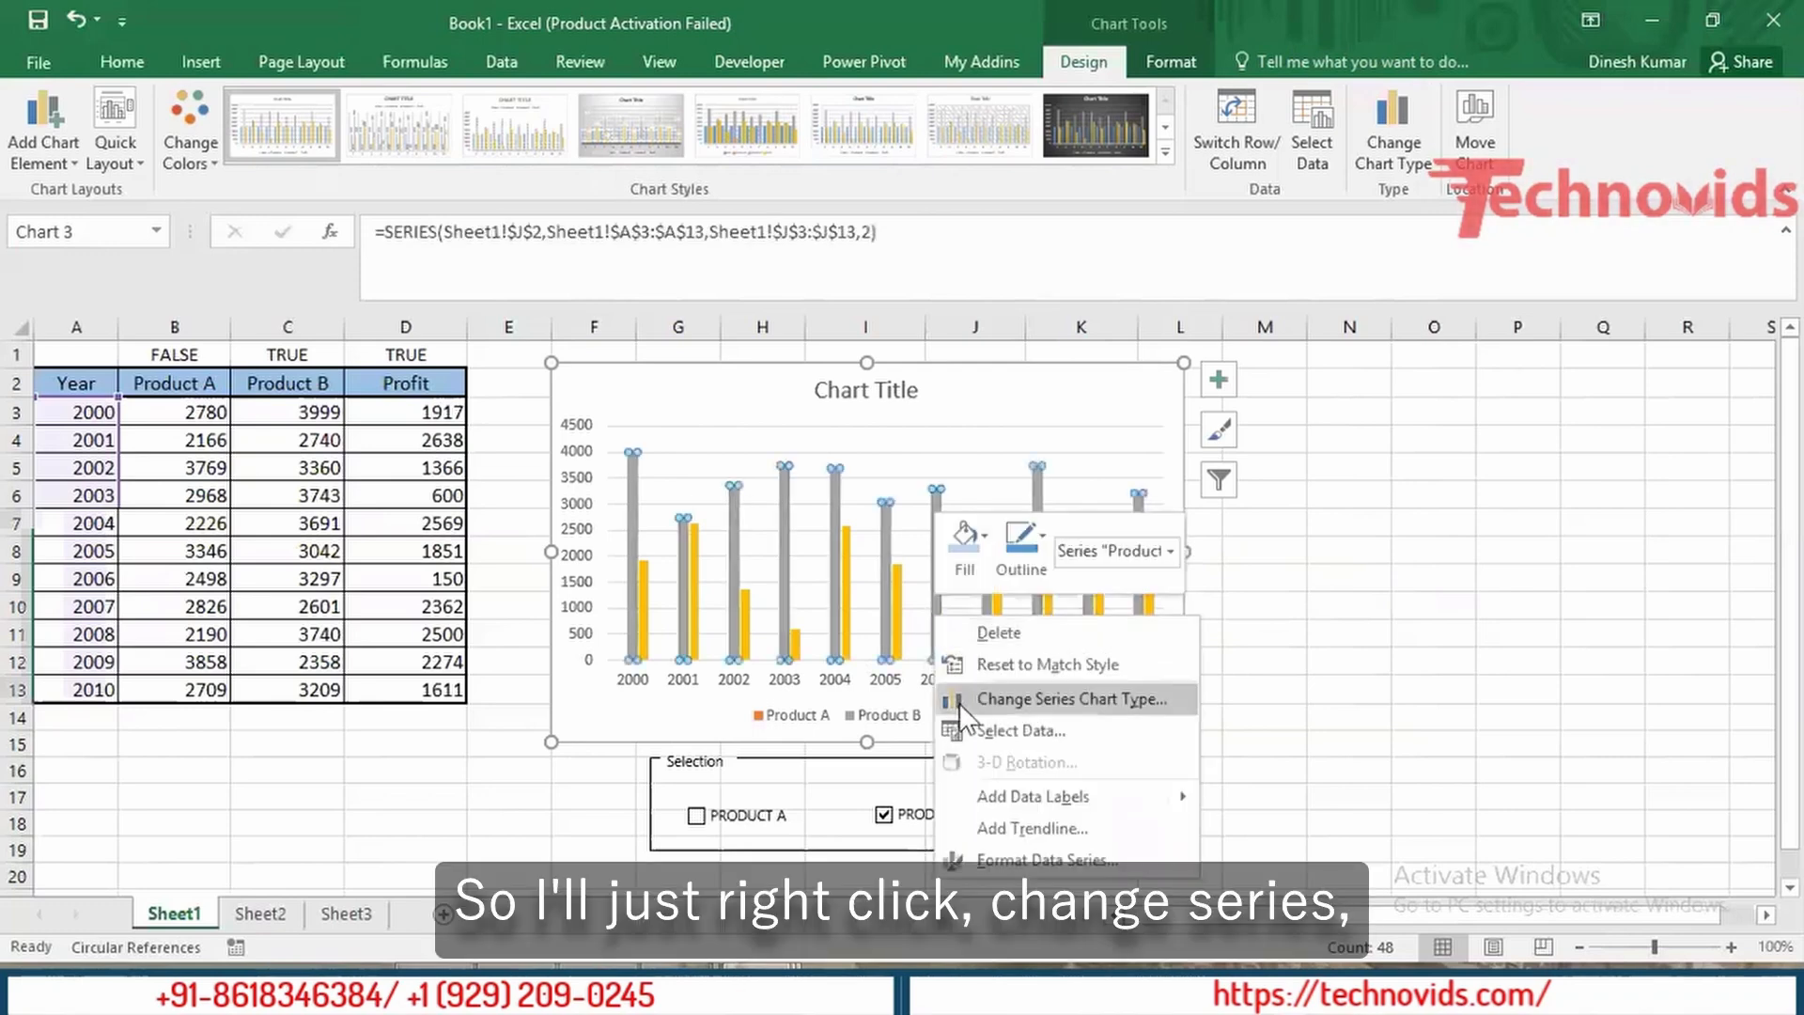
left_click(1034, 696)
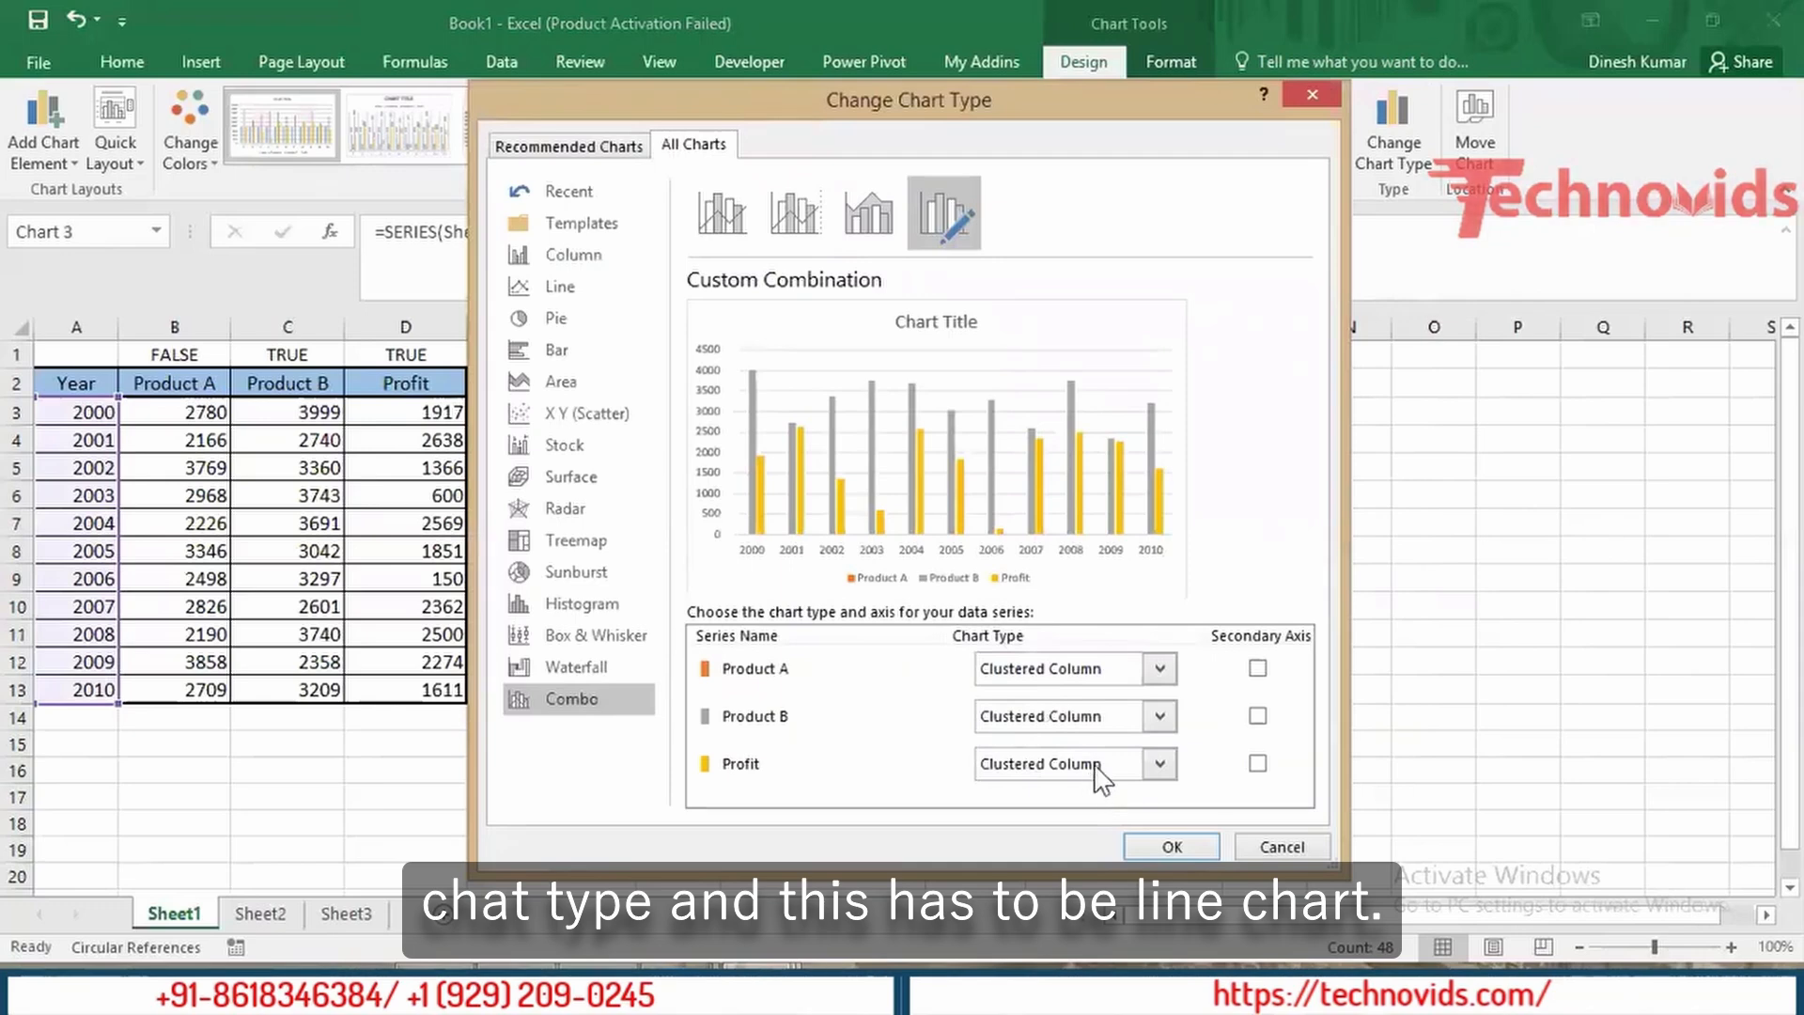
left_click(1090, 764)
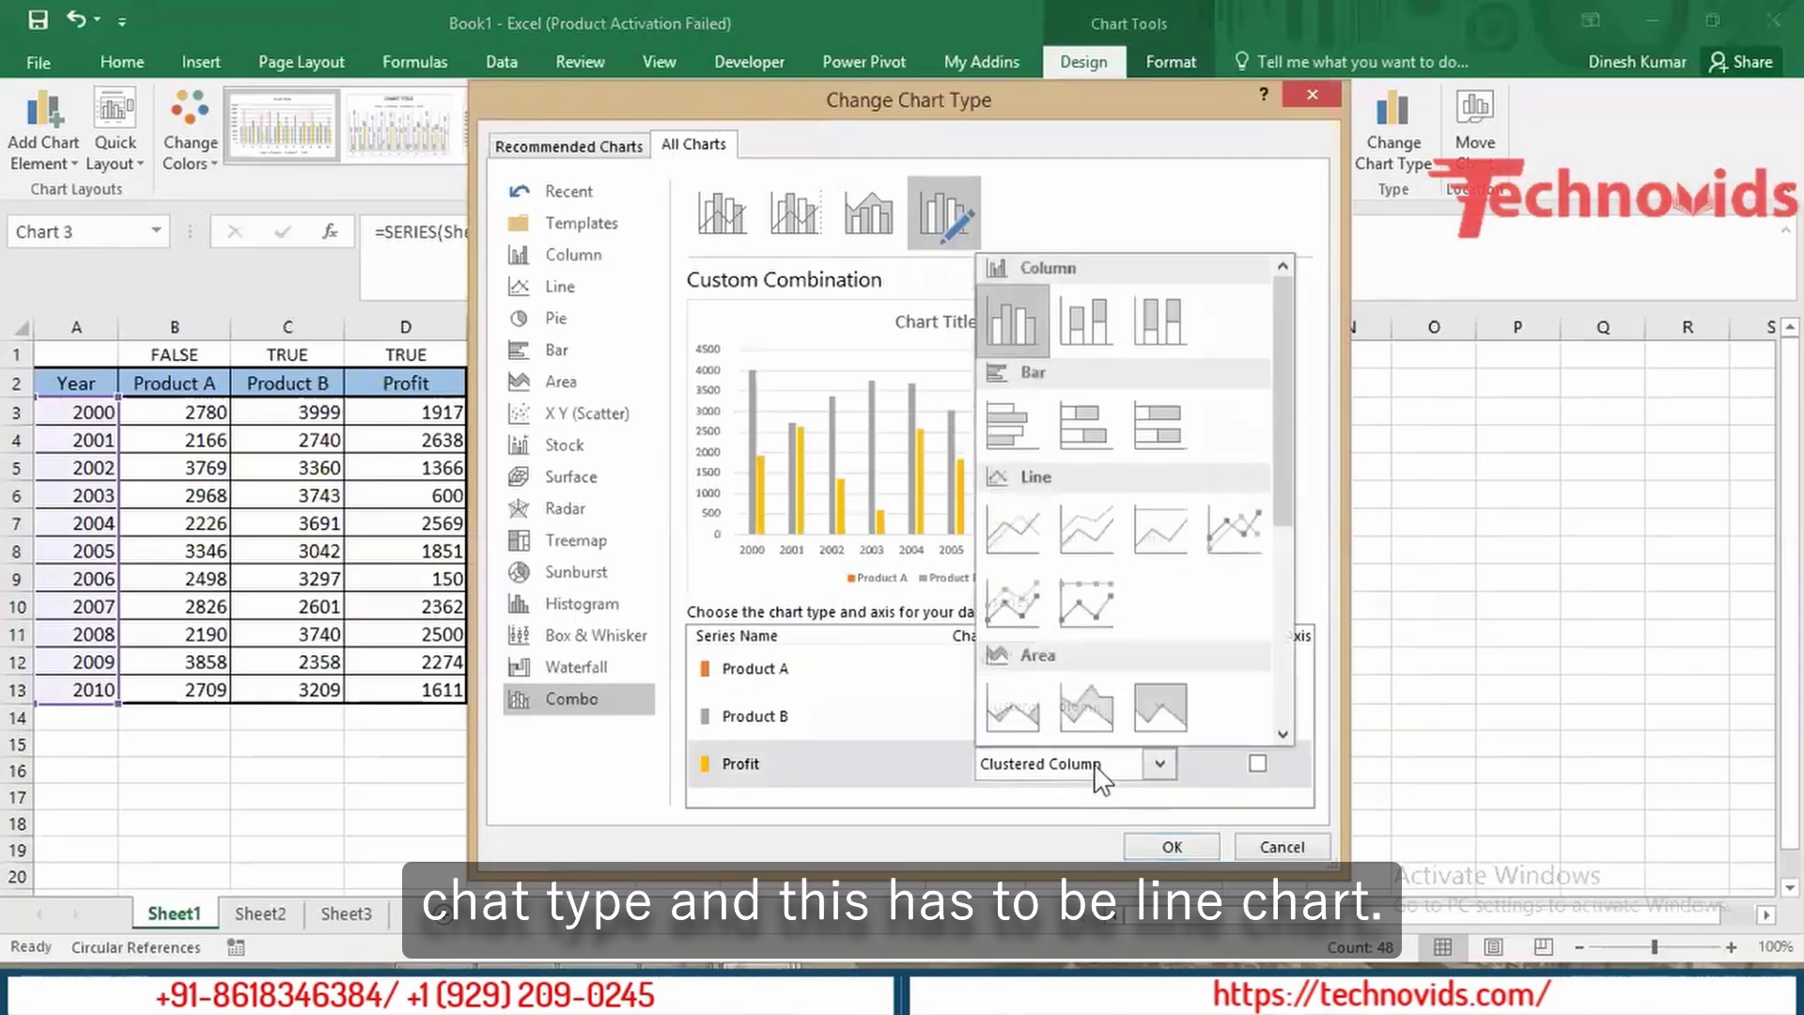
left_click(1238, 525)
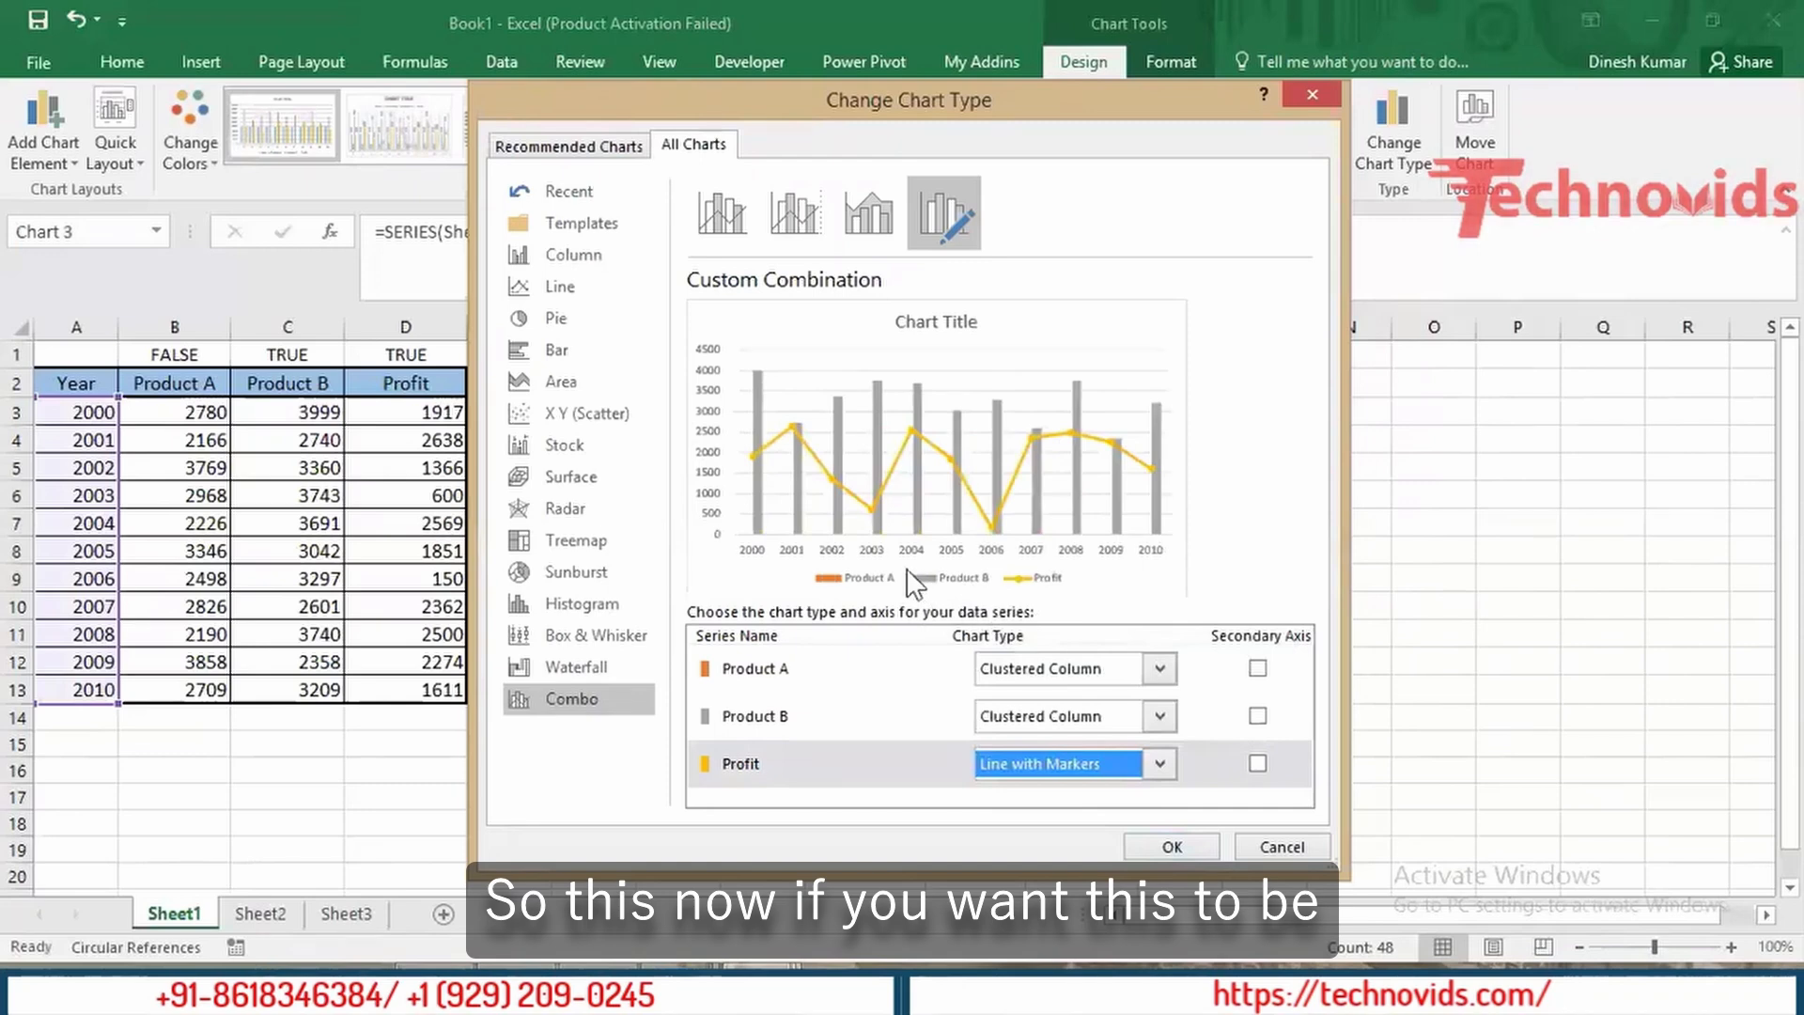
left_click(1258, 763)
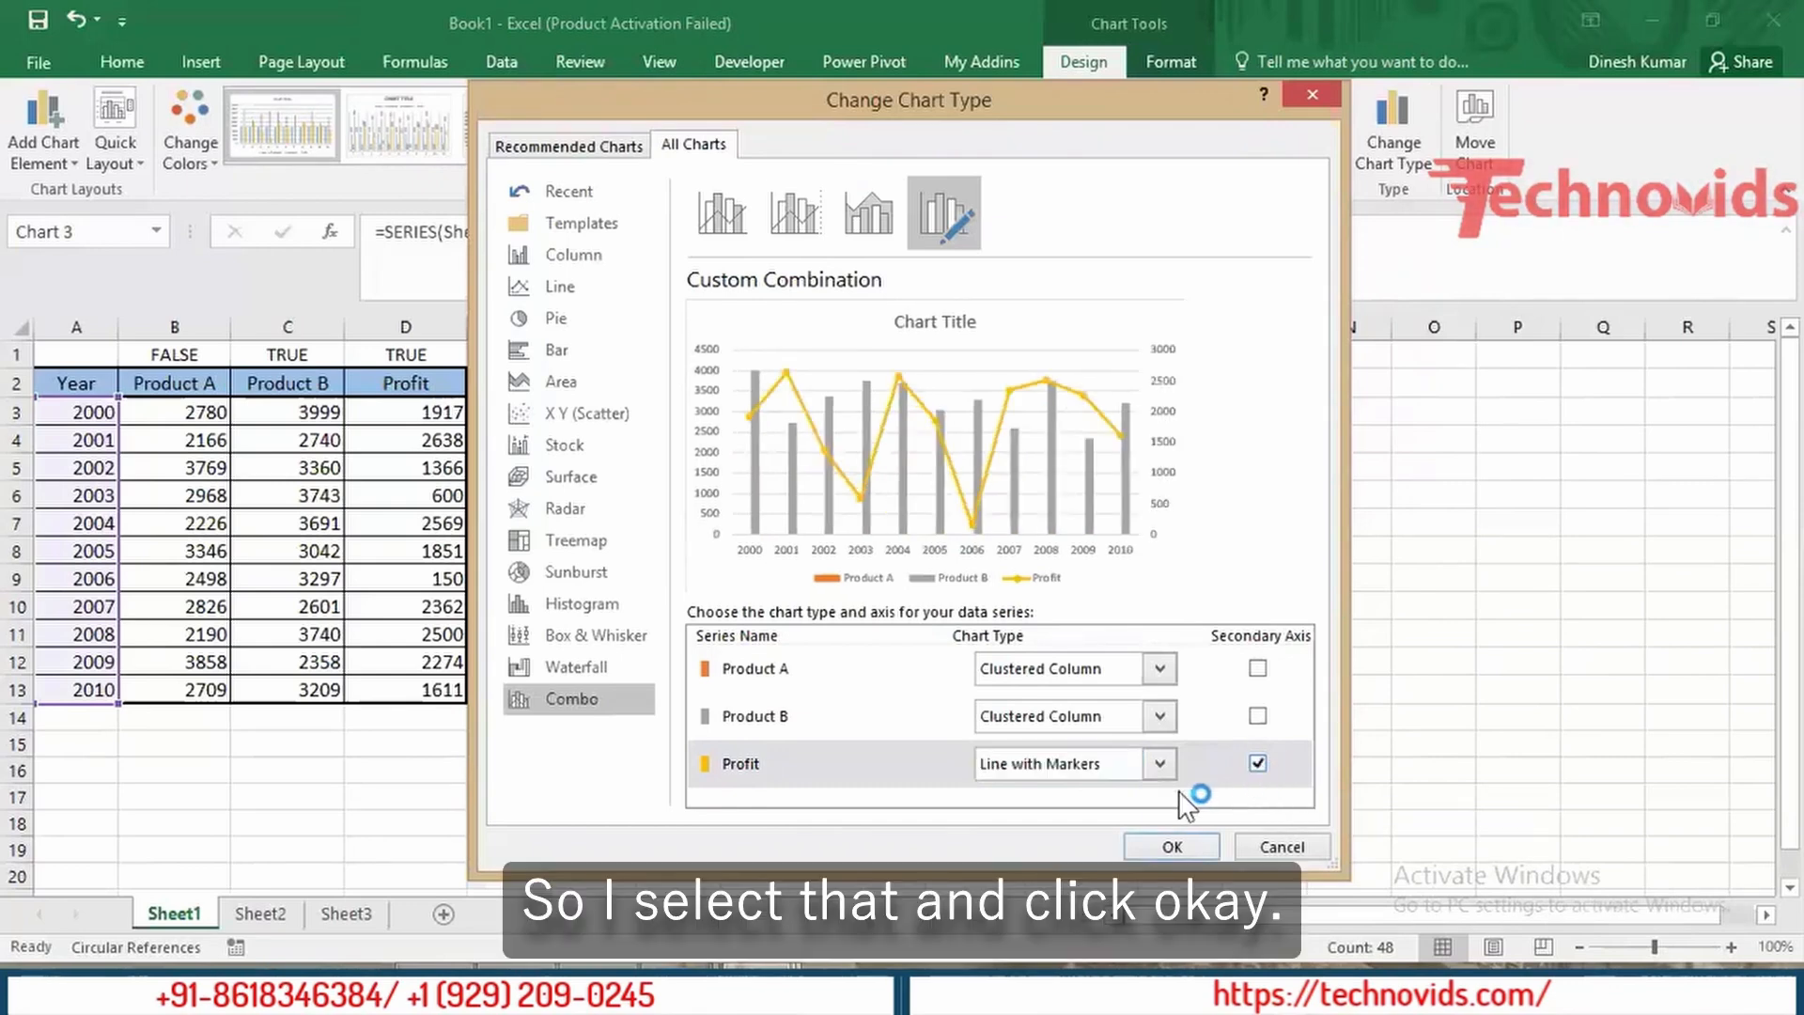
left_click(1175, 846)
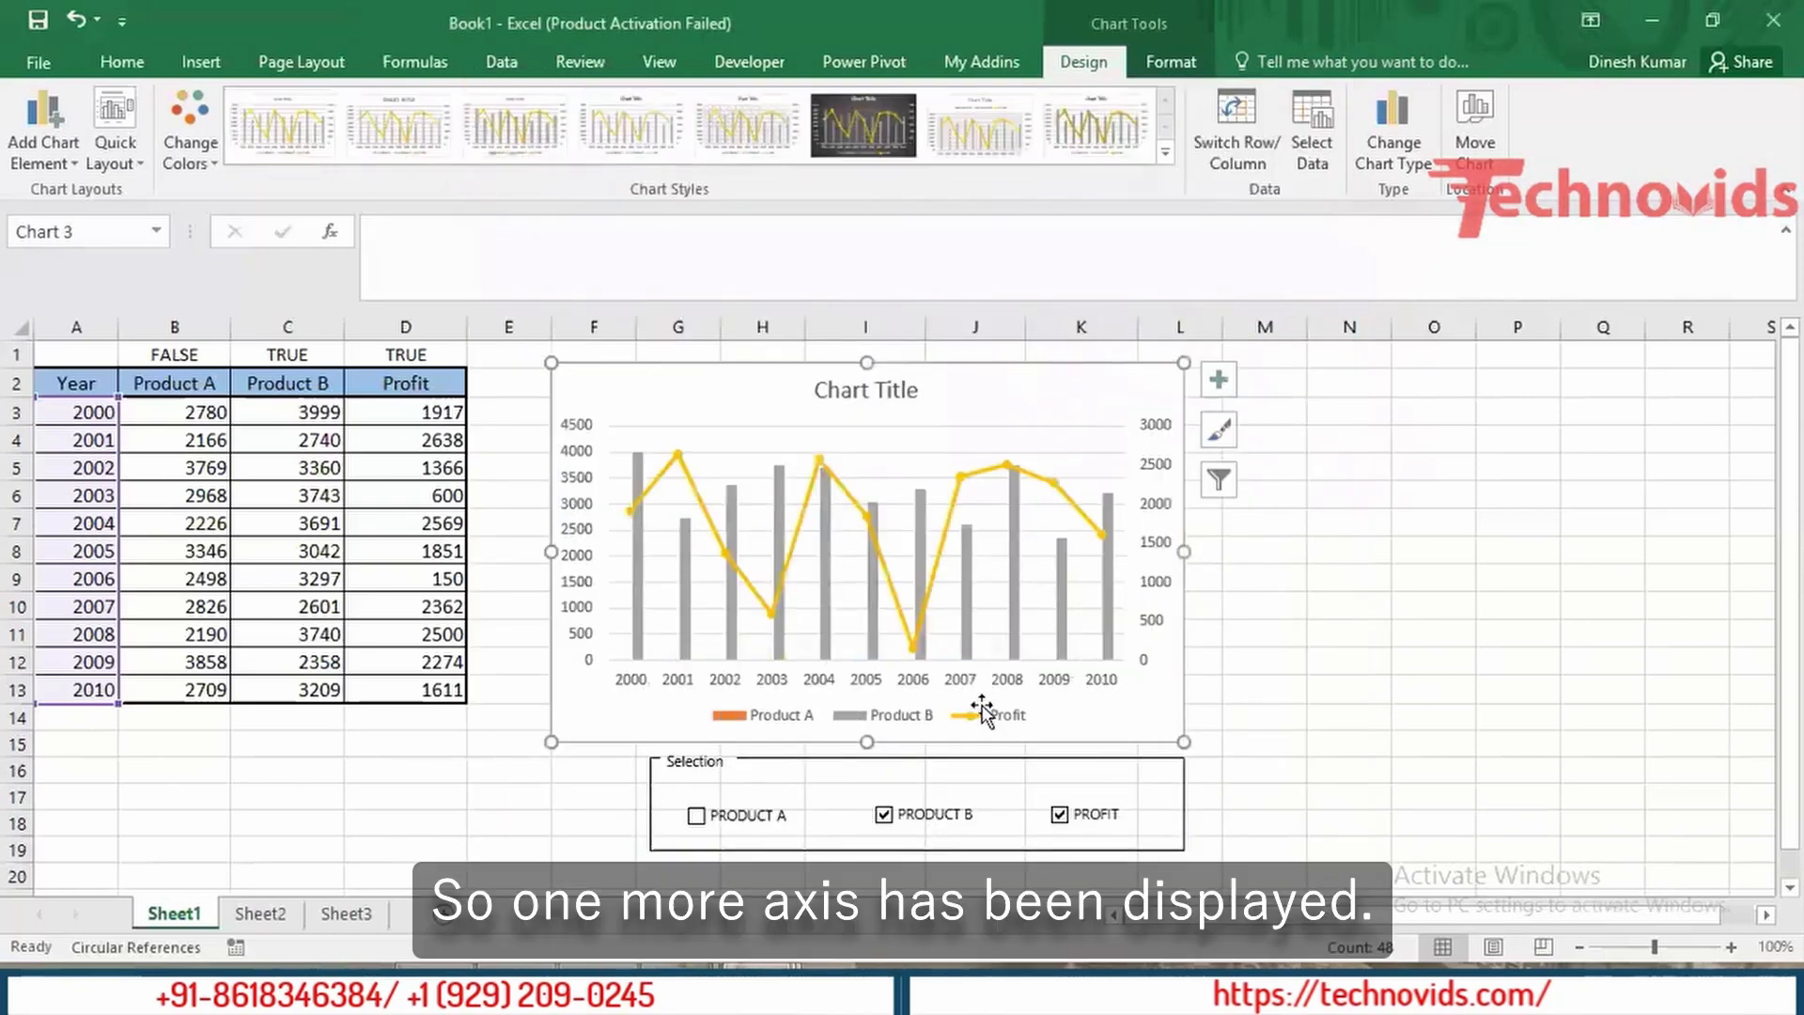
Step: Test the chart's check boxes: tick PRODUCT A, clear PRODUCT B and PROFIT, and tick both of them again
left_click(696, 815)
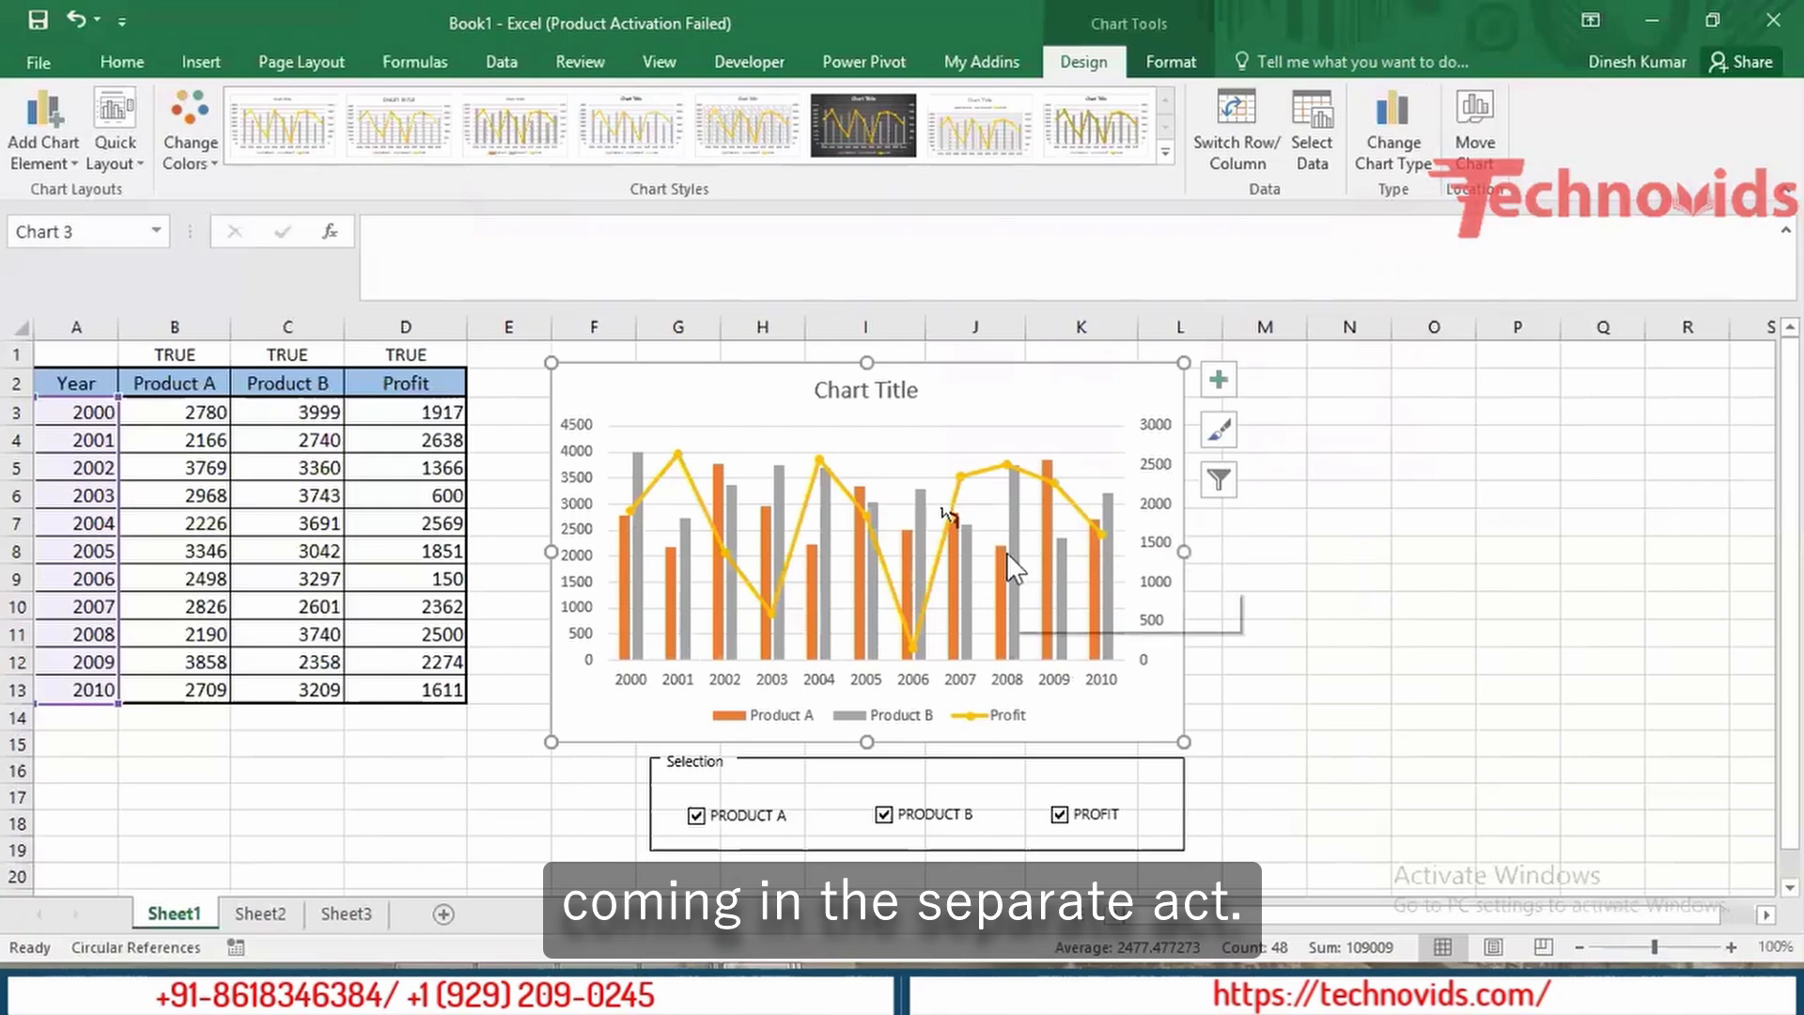
mouse_move(1008, 555)
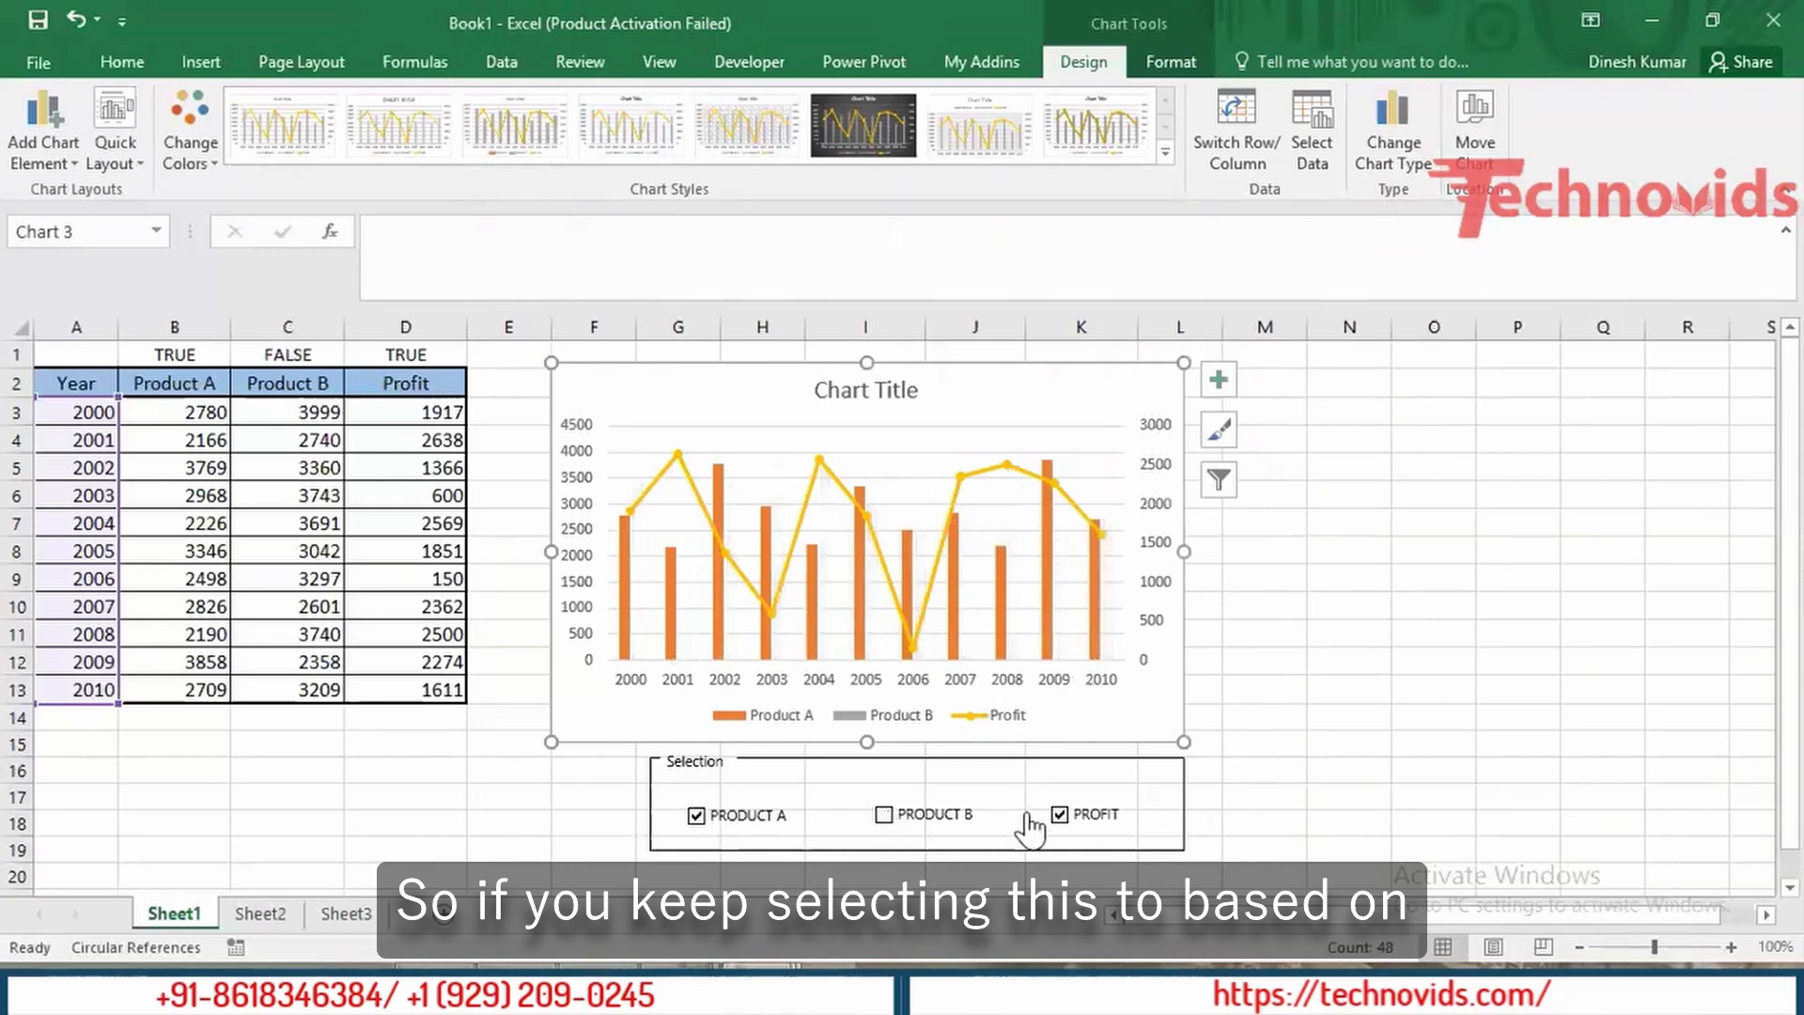
left_click(1060, 816)
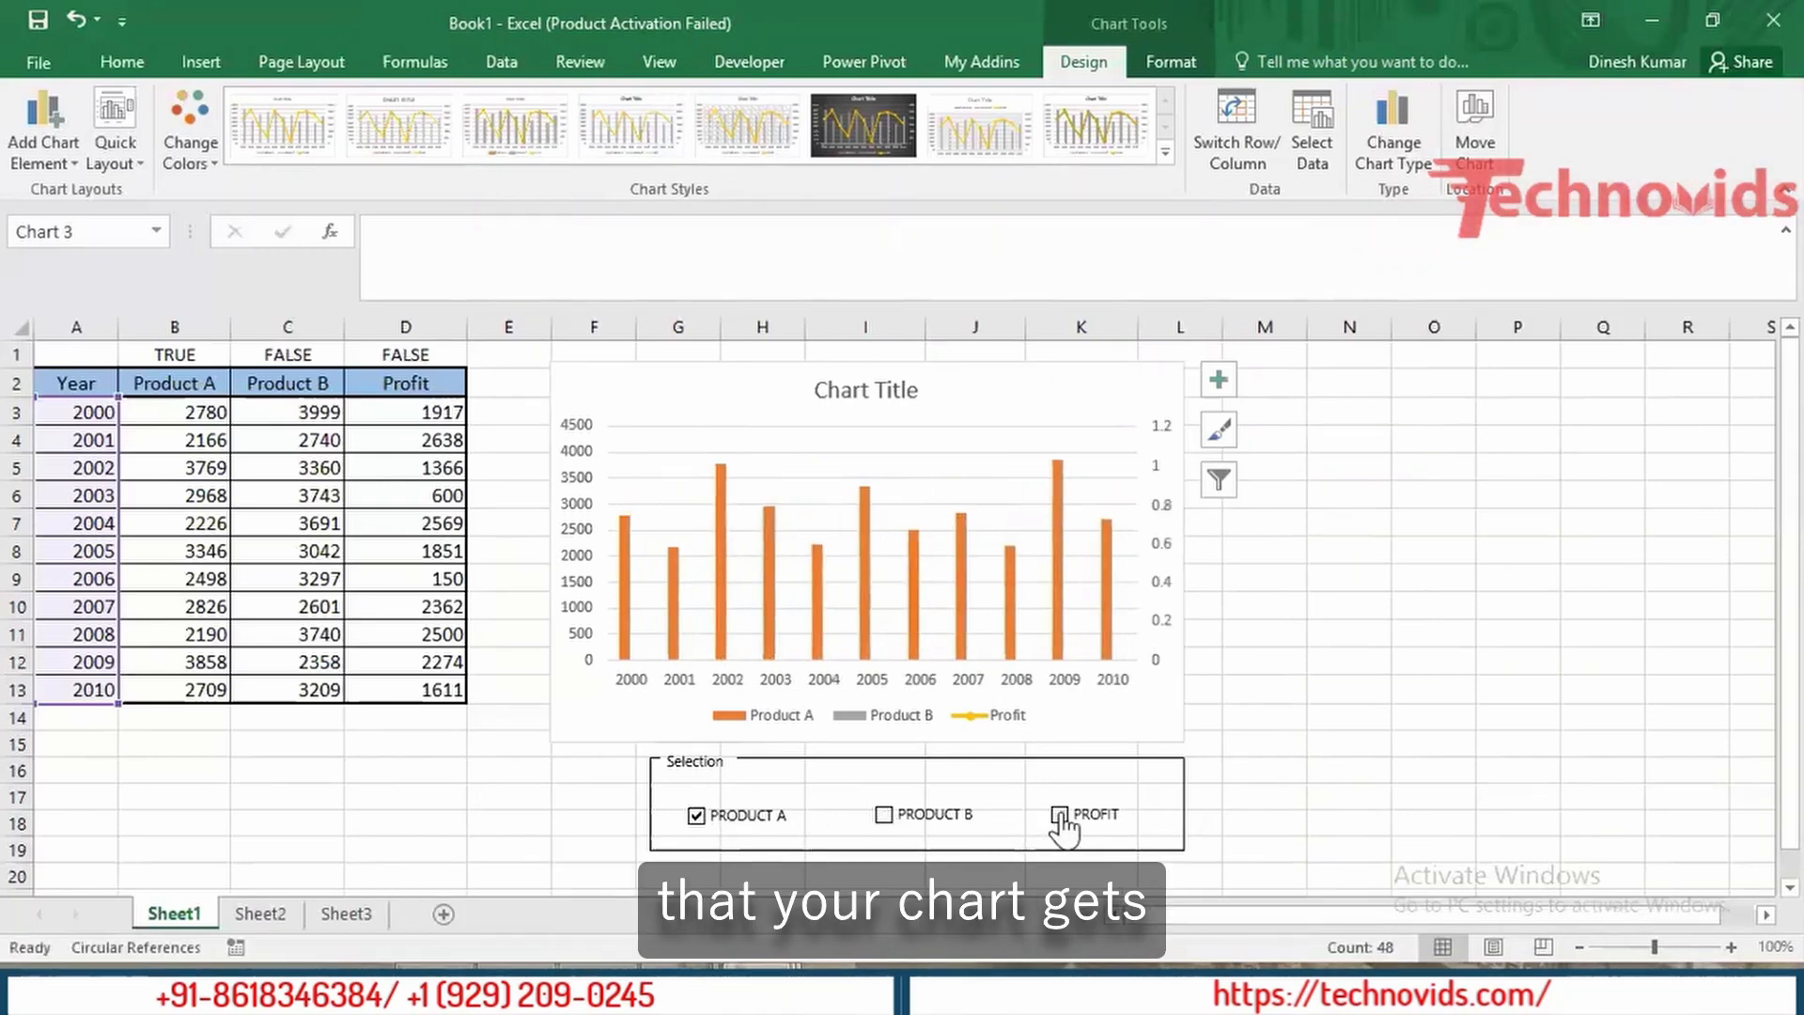
left_click(884, 816)
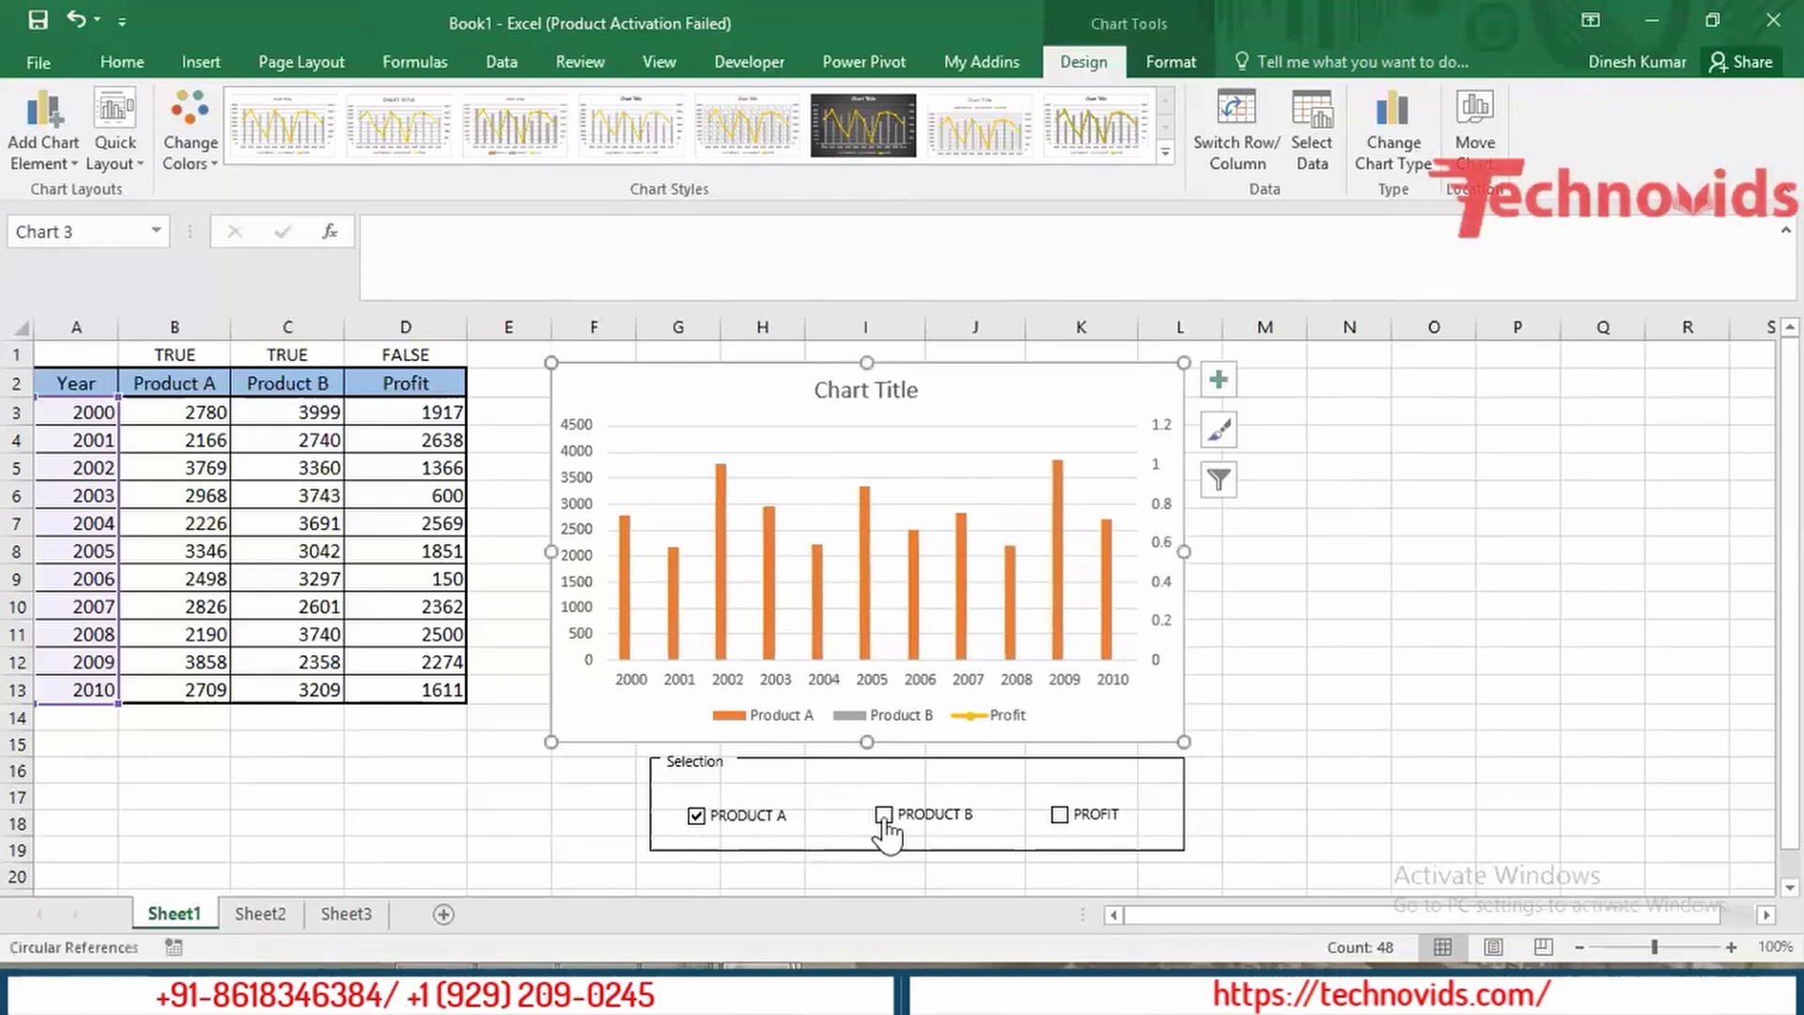
left_click(1060, 816)
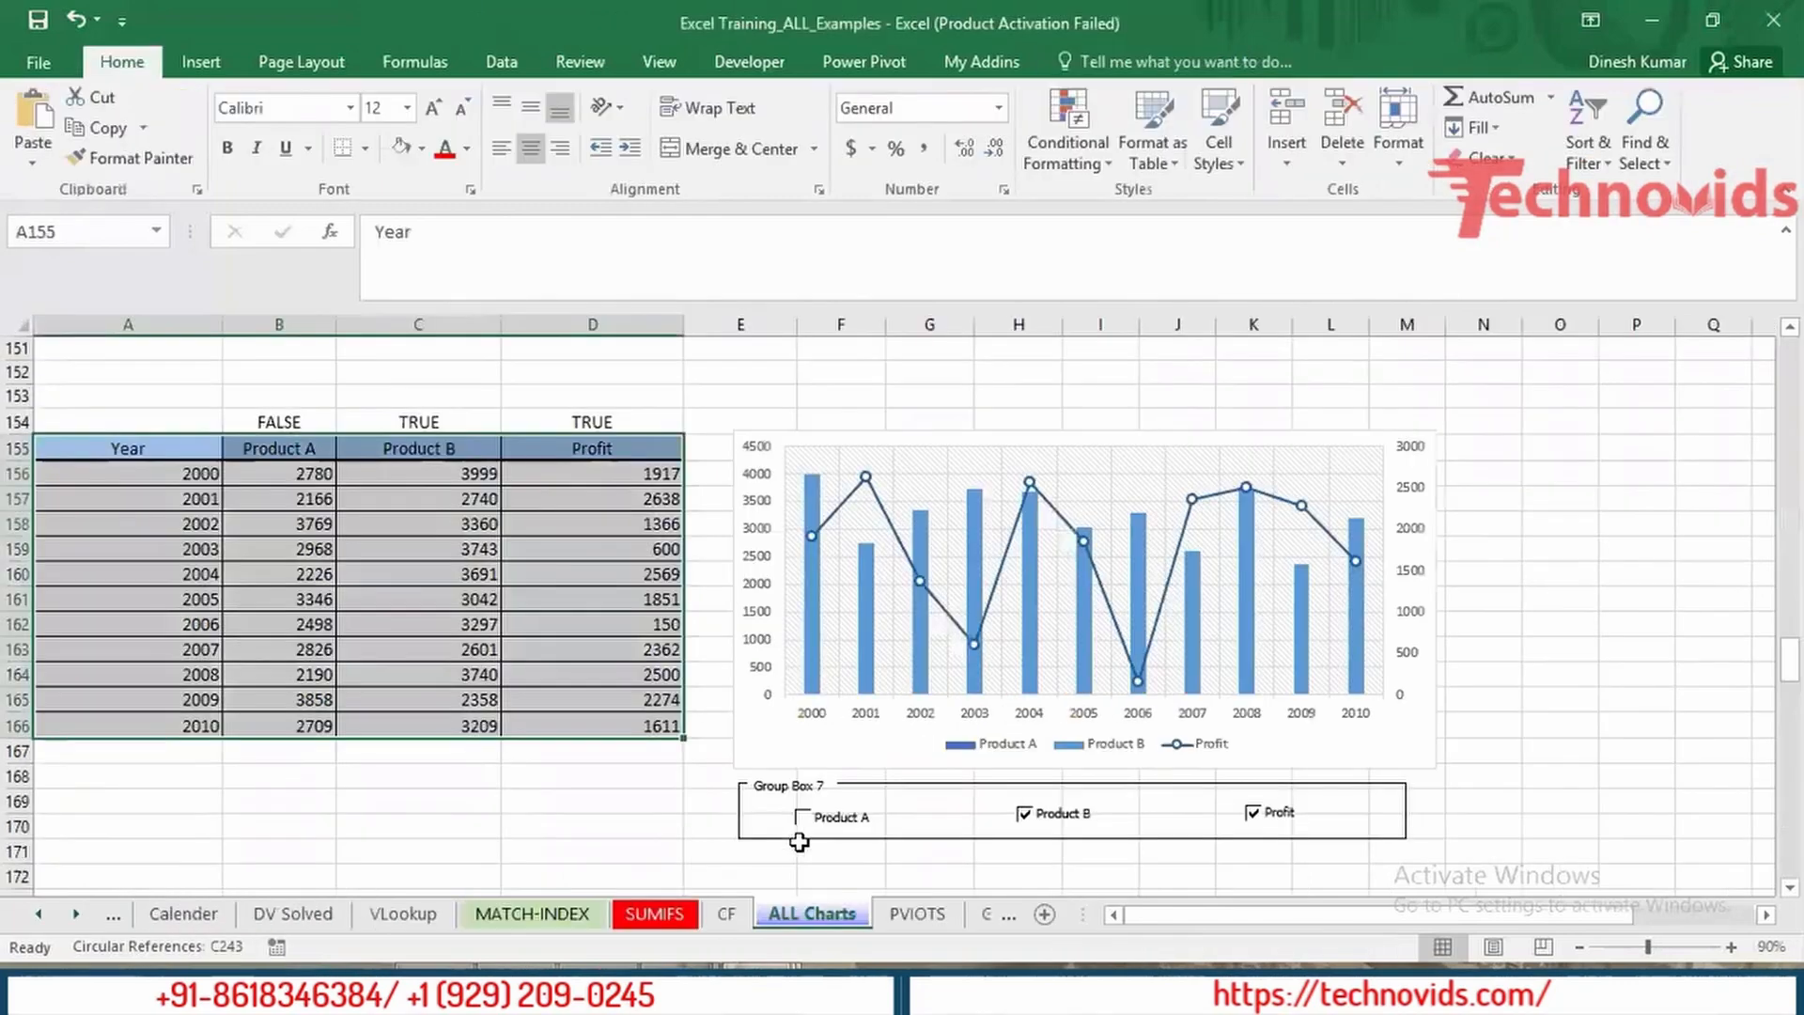
Step: Look through the ALL Charts sheet of the Excel Training_ALL_Examples workbook, from the product check-box chart down to the Conditional Formatting inside Charts section
left_click(237, 813)
key("Left")
key("Down")
key("Down")
key("Down")
key("Down")
key("Down")
key("Down")
key("Down")
key("Down")
key("Down")
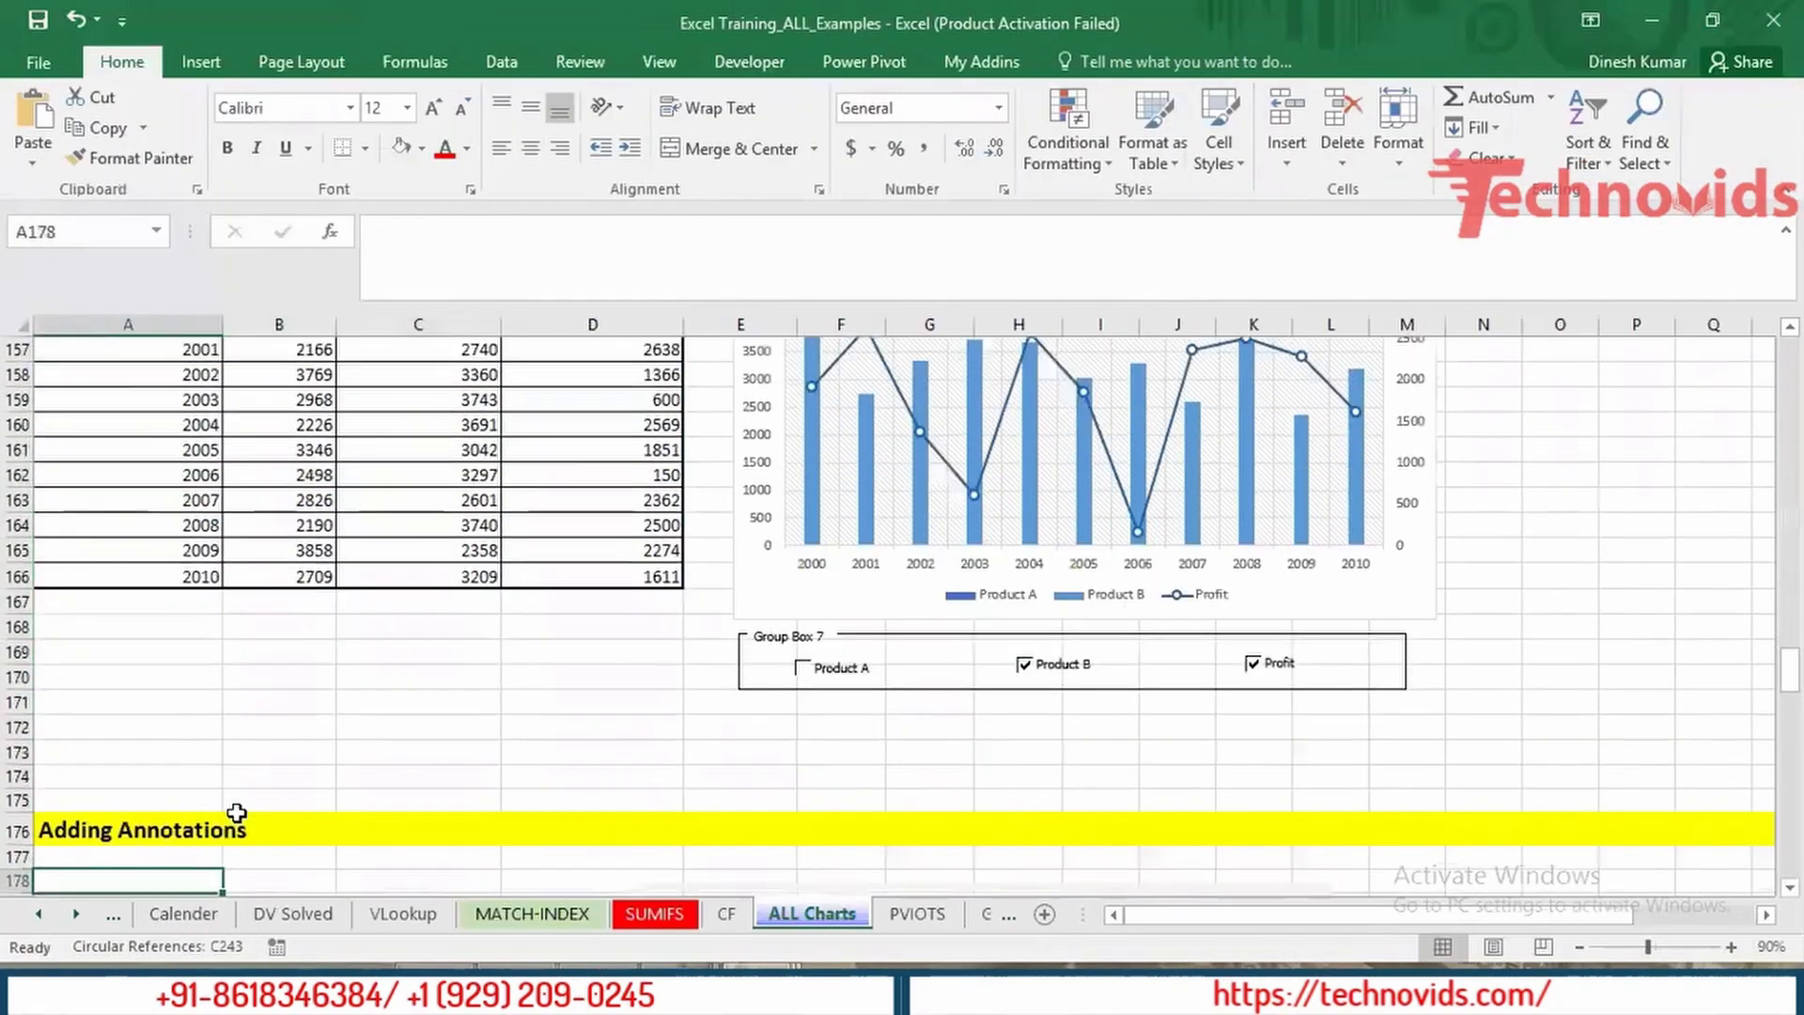
key("Down")
key("Down")
key("Down")
key("Down")
key("Down")
key("Down")
key("Down")
key("Down")
key("Down")
key("Down")
key("Down")
key("Down")
key("Down")
key("Down")
key("Down")
key("Down")
key("Down")
key("Down")
key("Down")
key("Down")
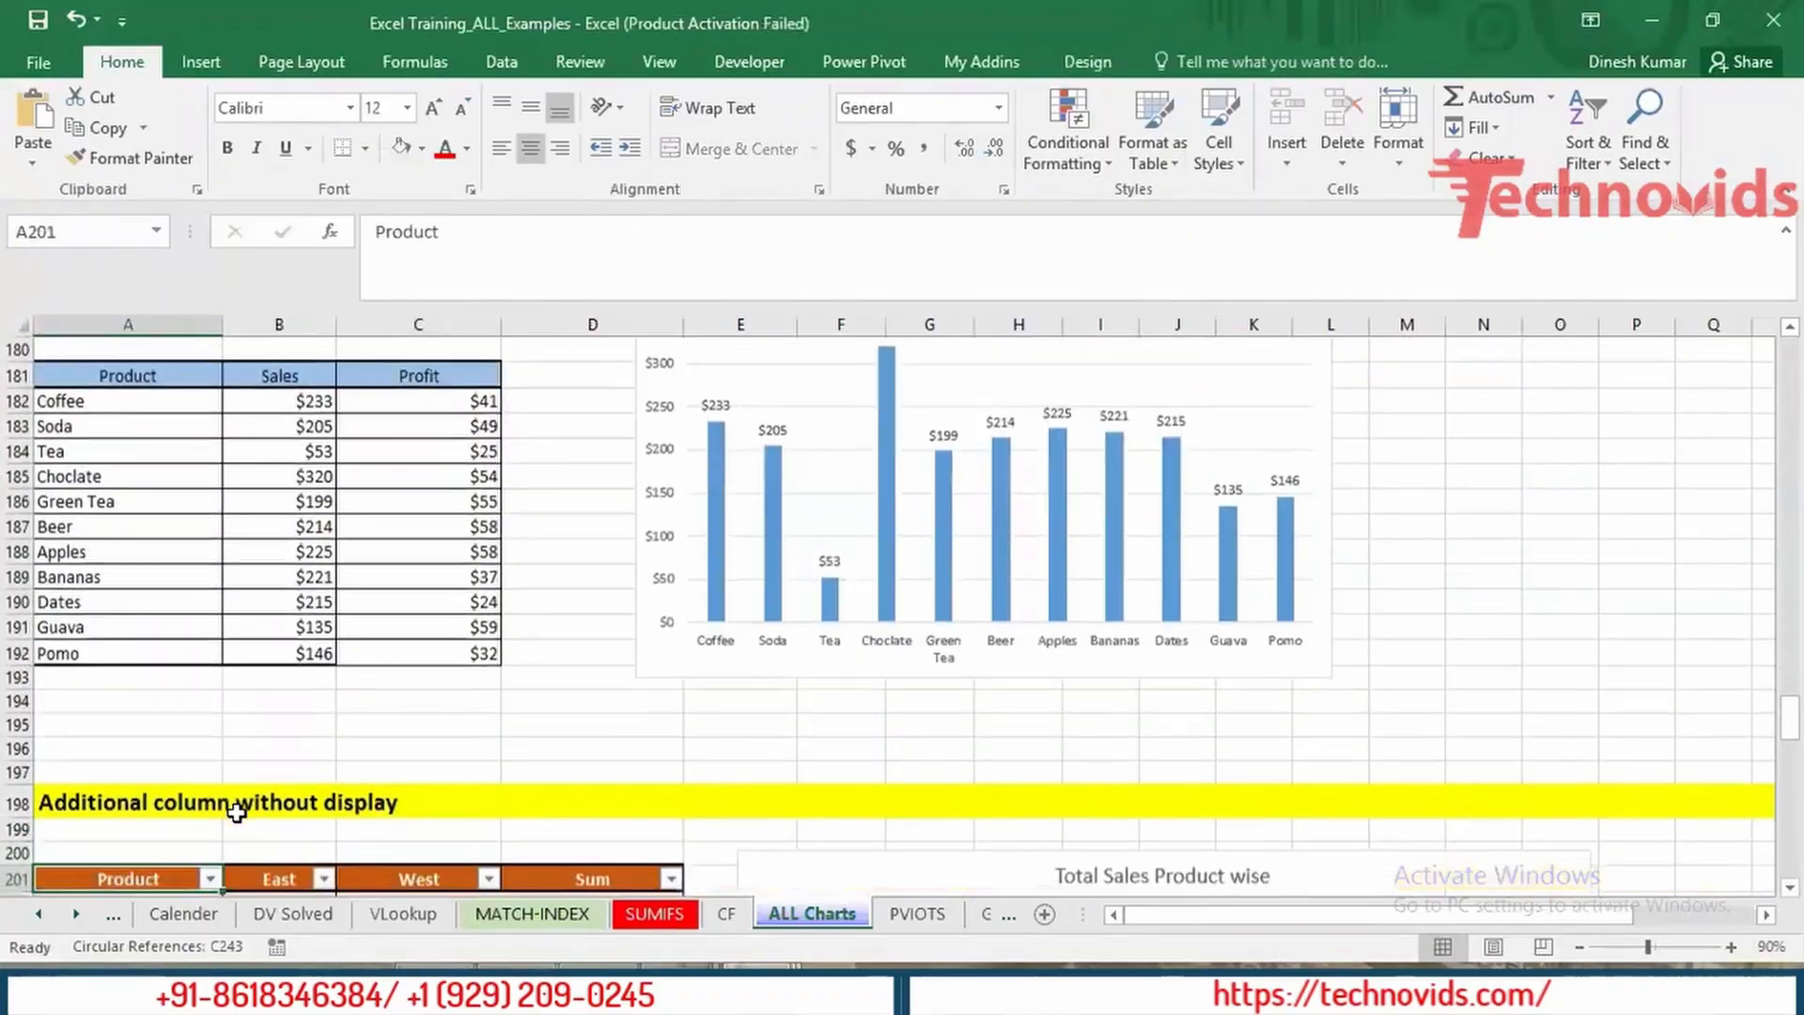
key("Down")
key("Down")
key("Down")
key("Down")
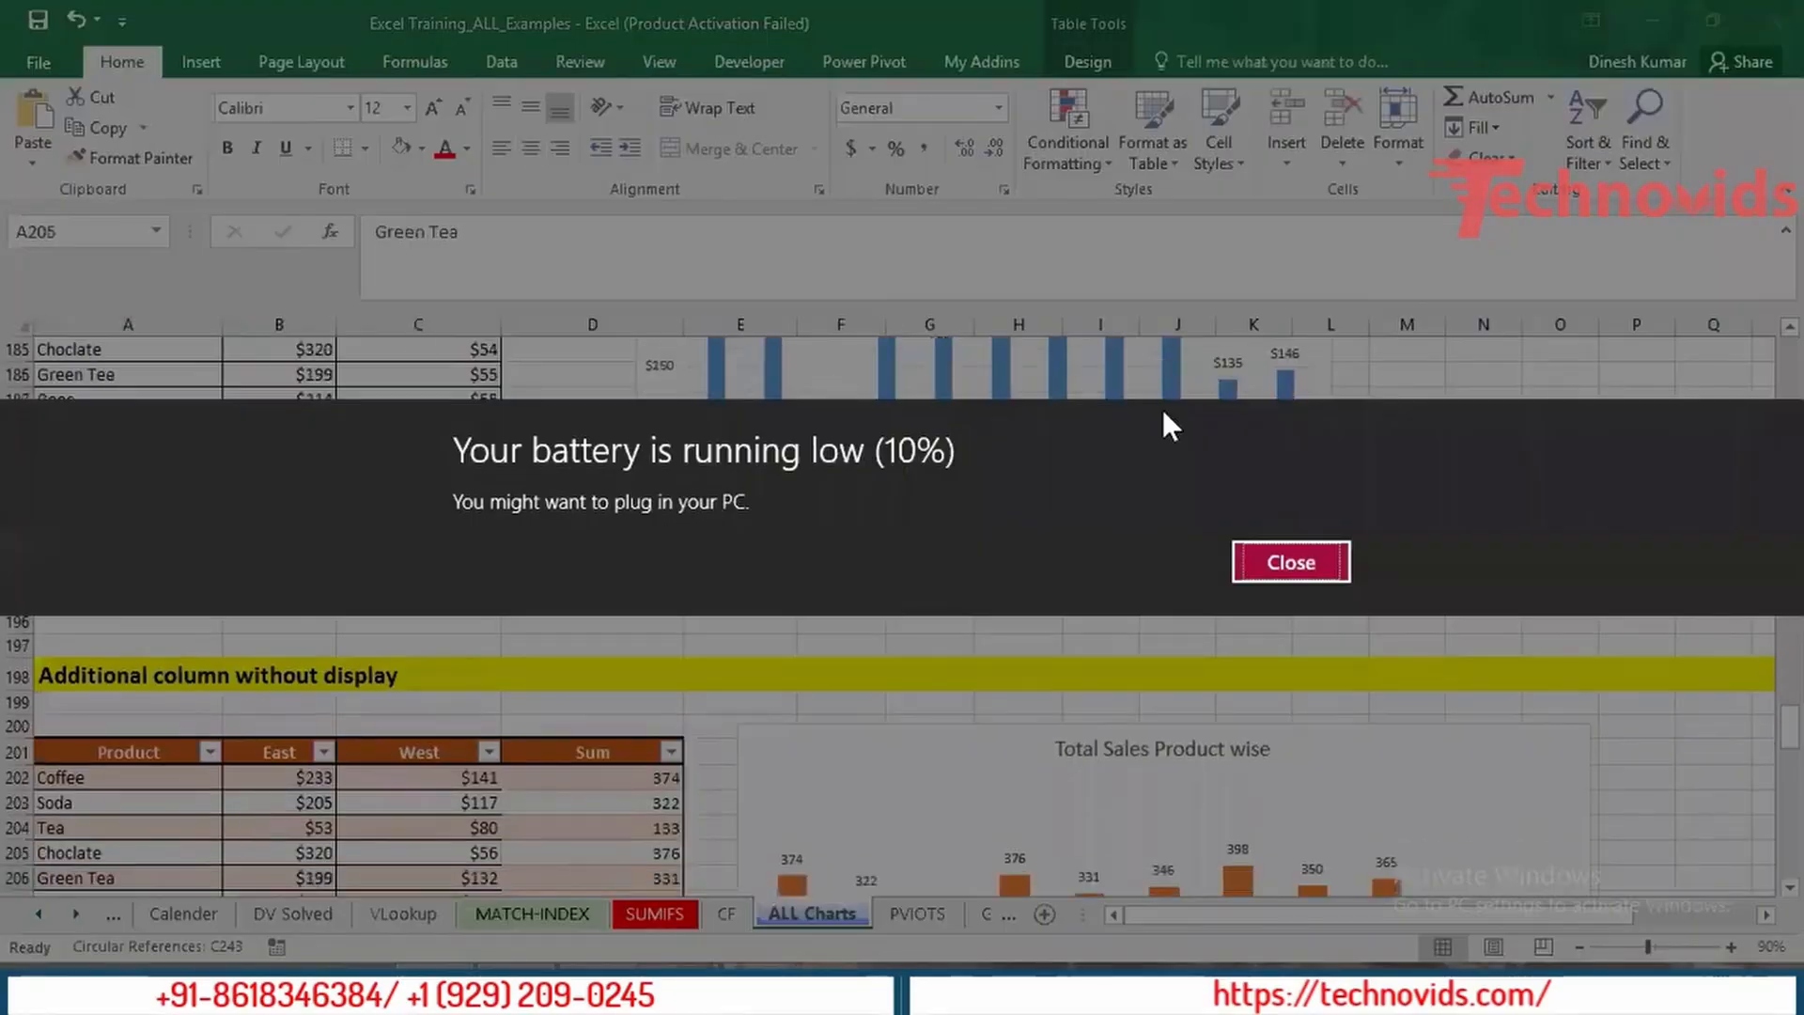
left_click(1291, 561)
key("Down")
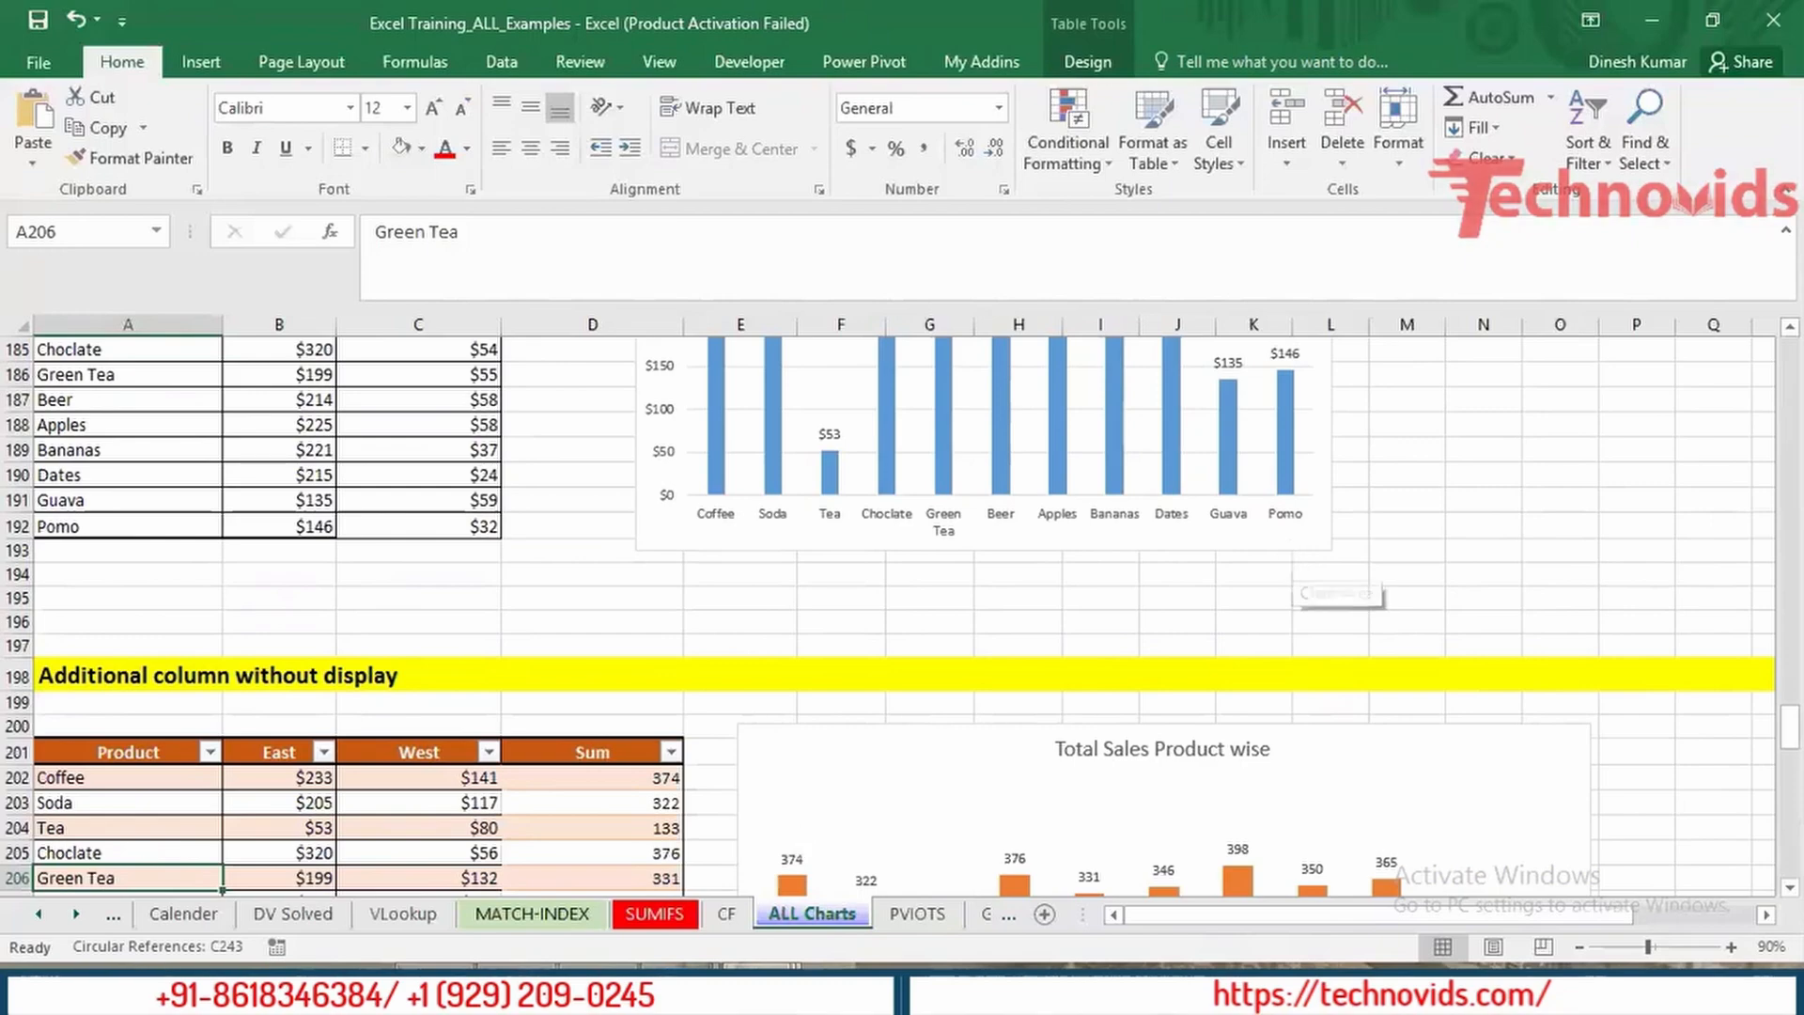
left_click(583, 802)
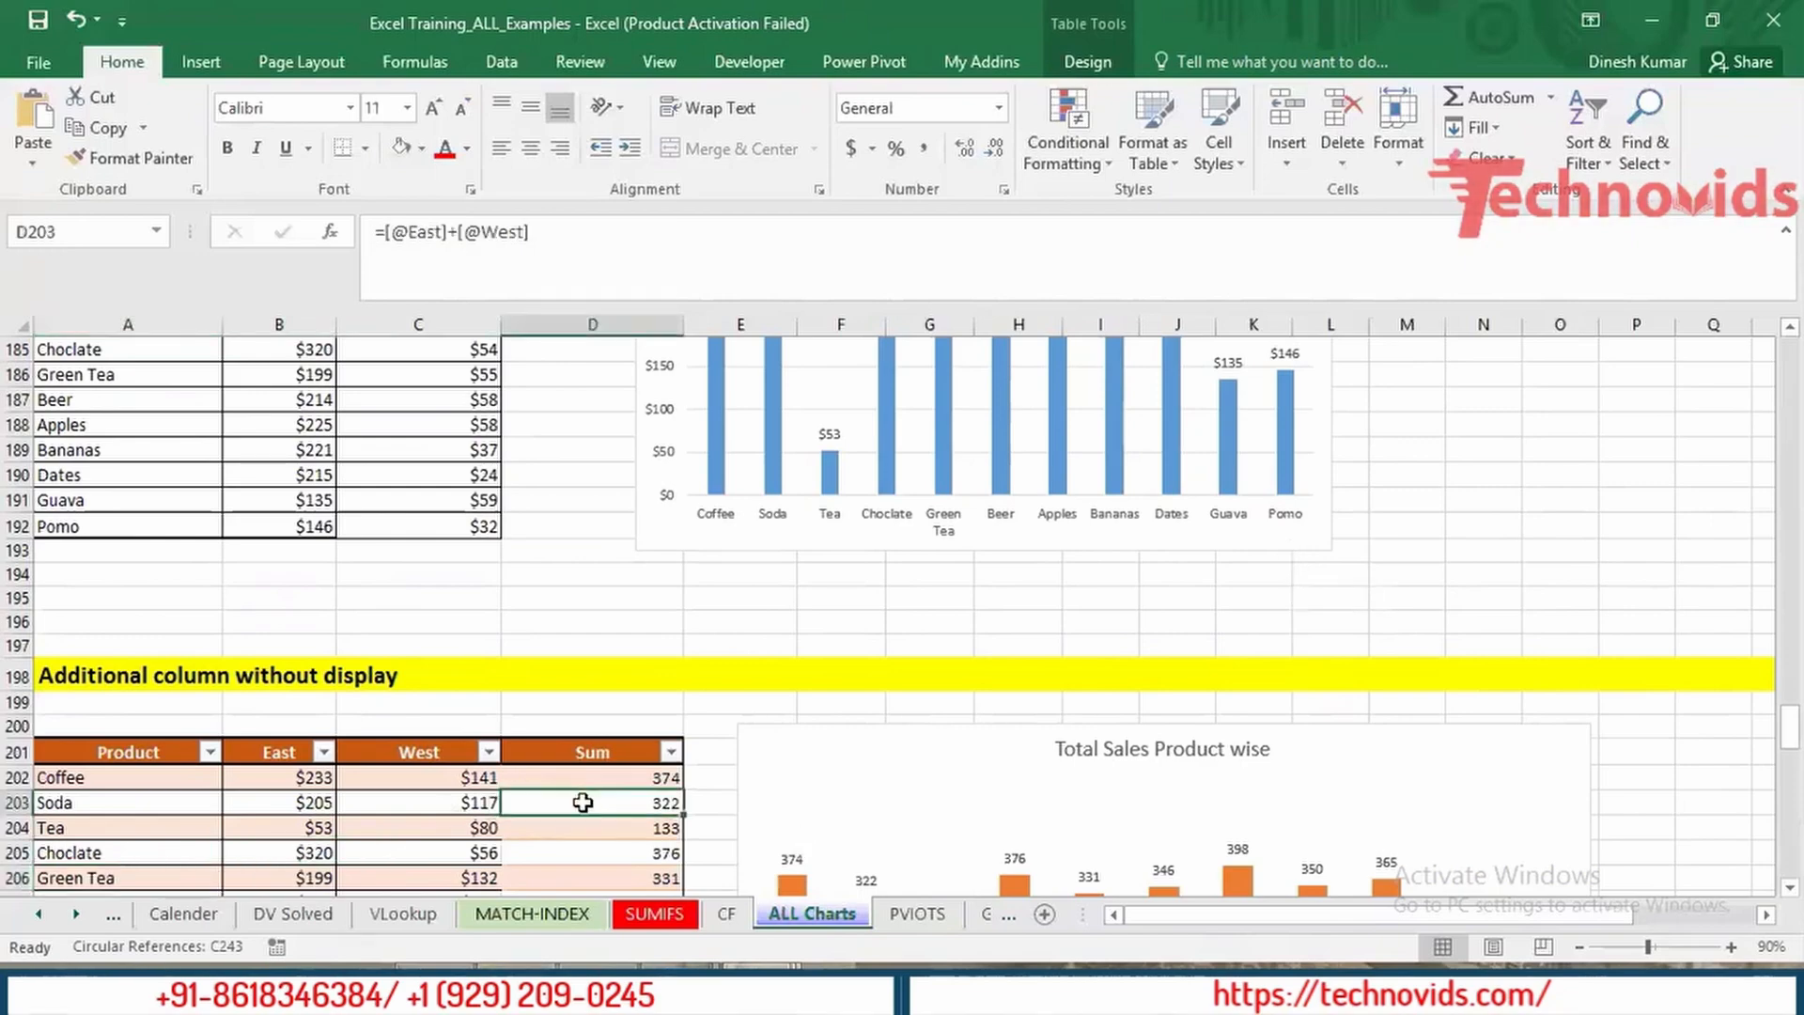
key("Page_Down")
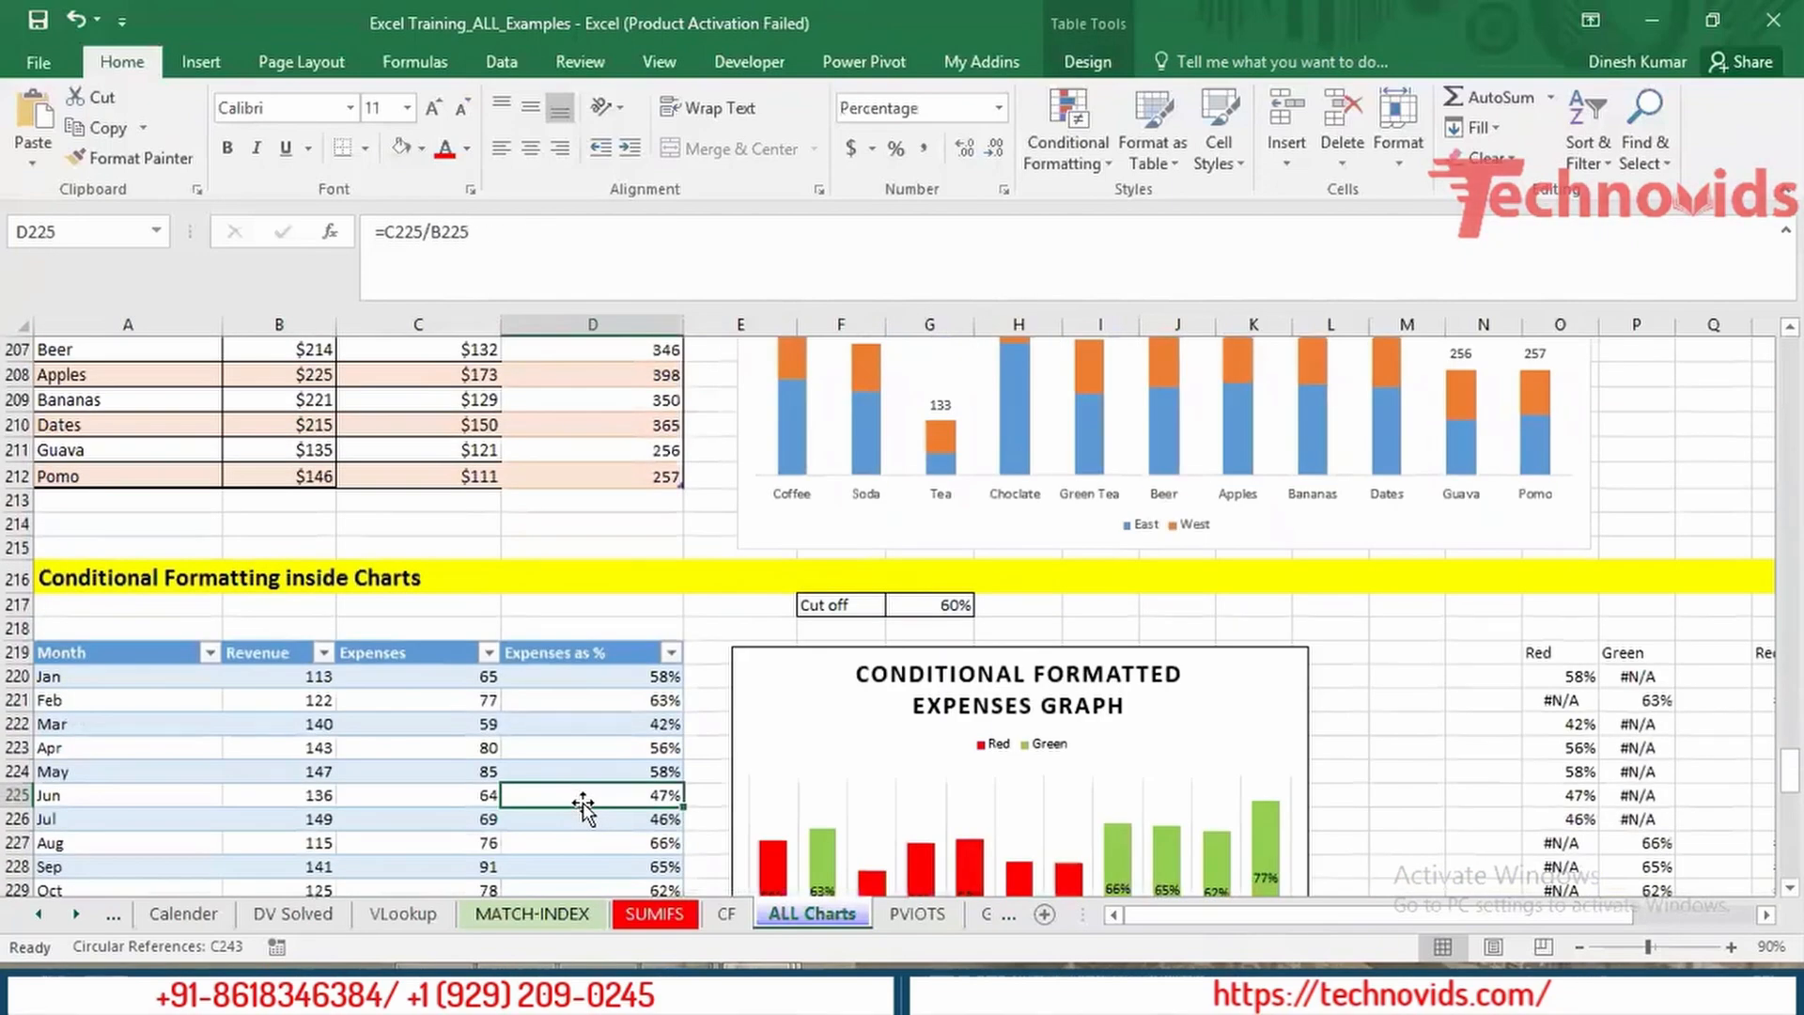
left_click(286, 799)
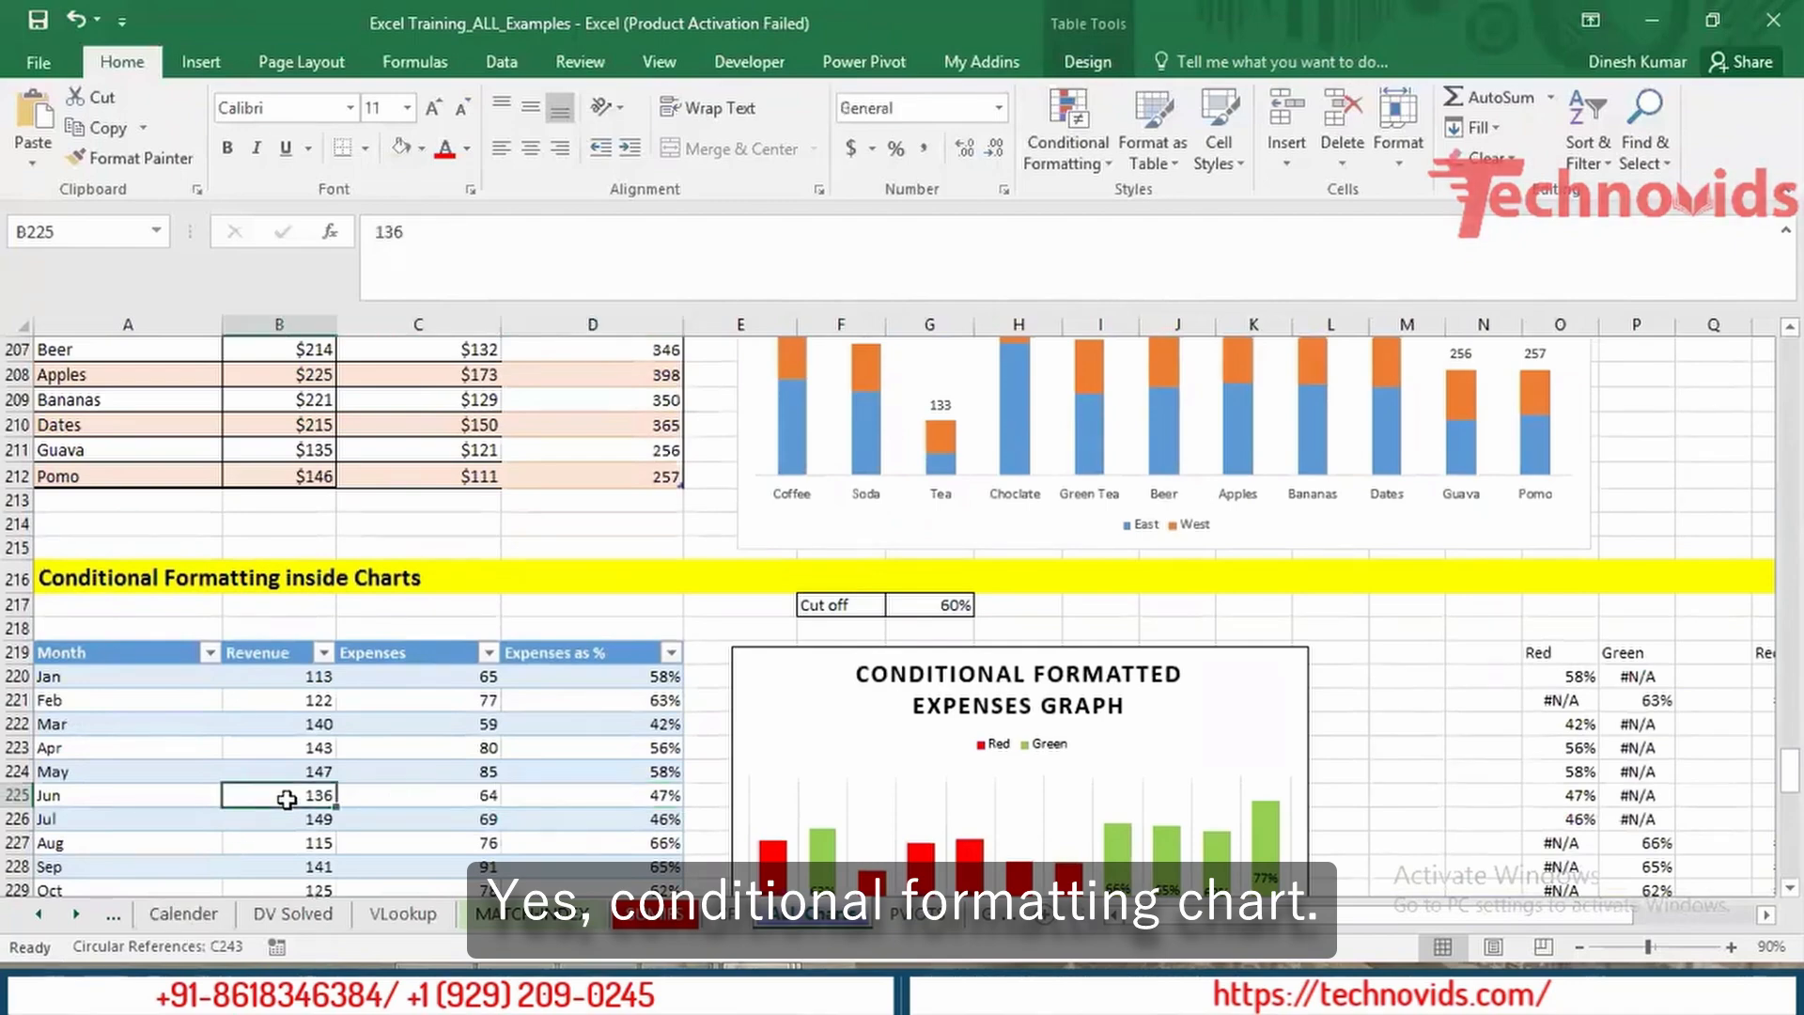
key("Down")
key("Down")
key("Down")
key("Down")
key("Down")
key("Down")
key("Down")
key("Down")
key("Down")
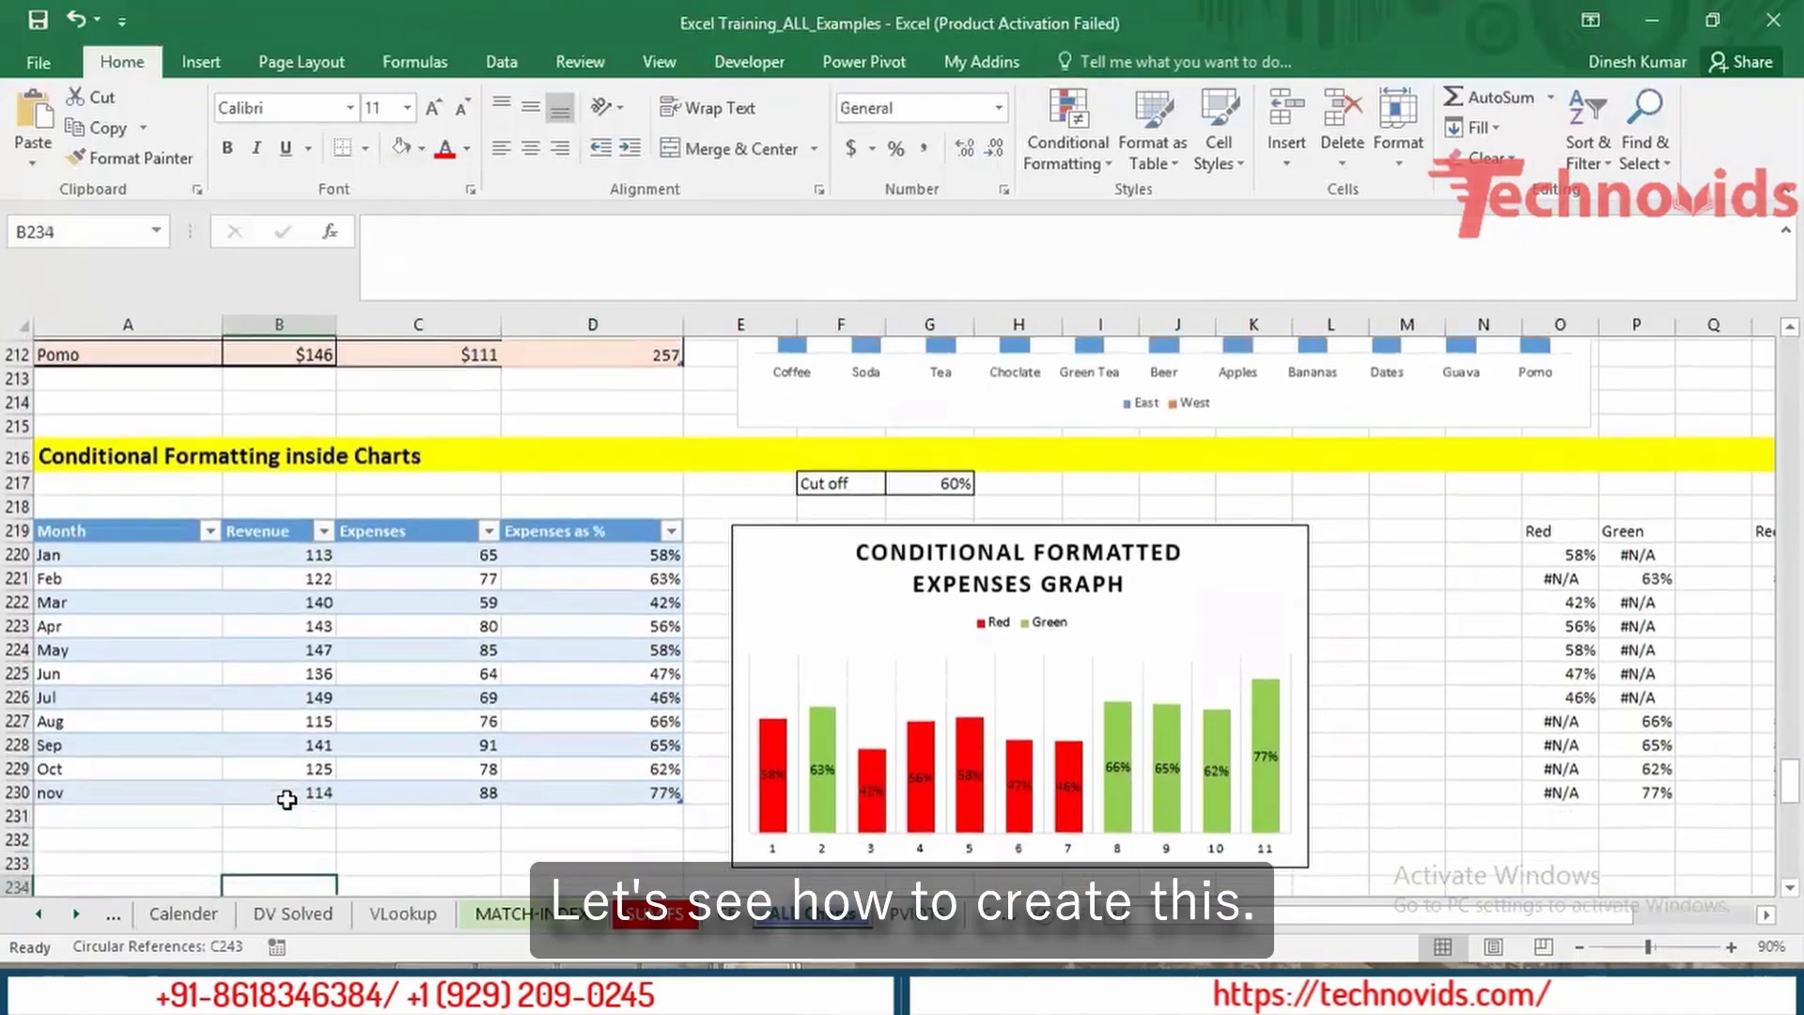
key("Down")
key("Down")
key("Down")
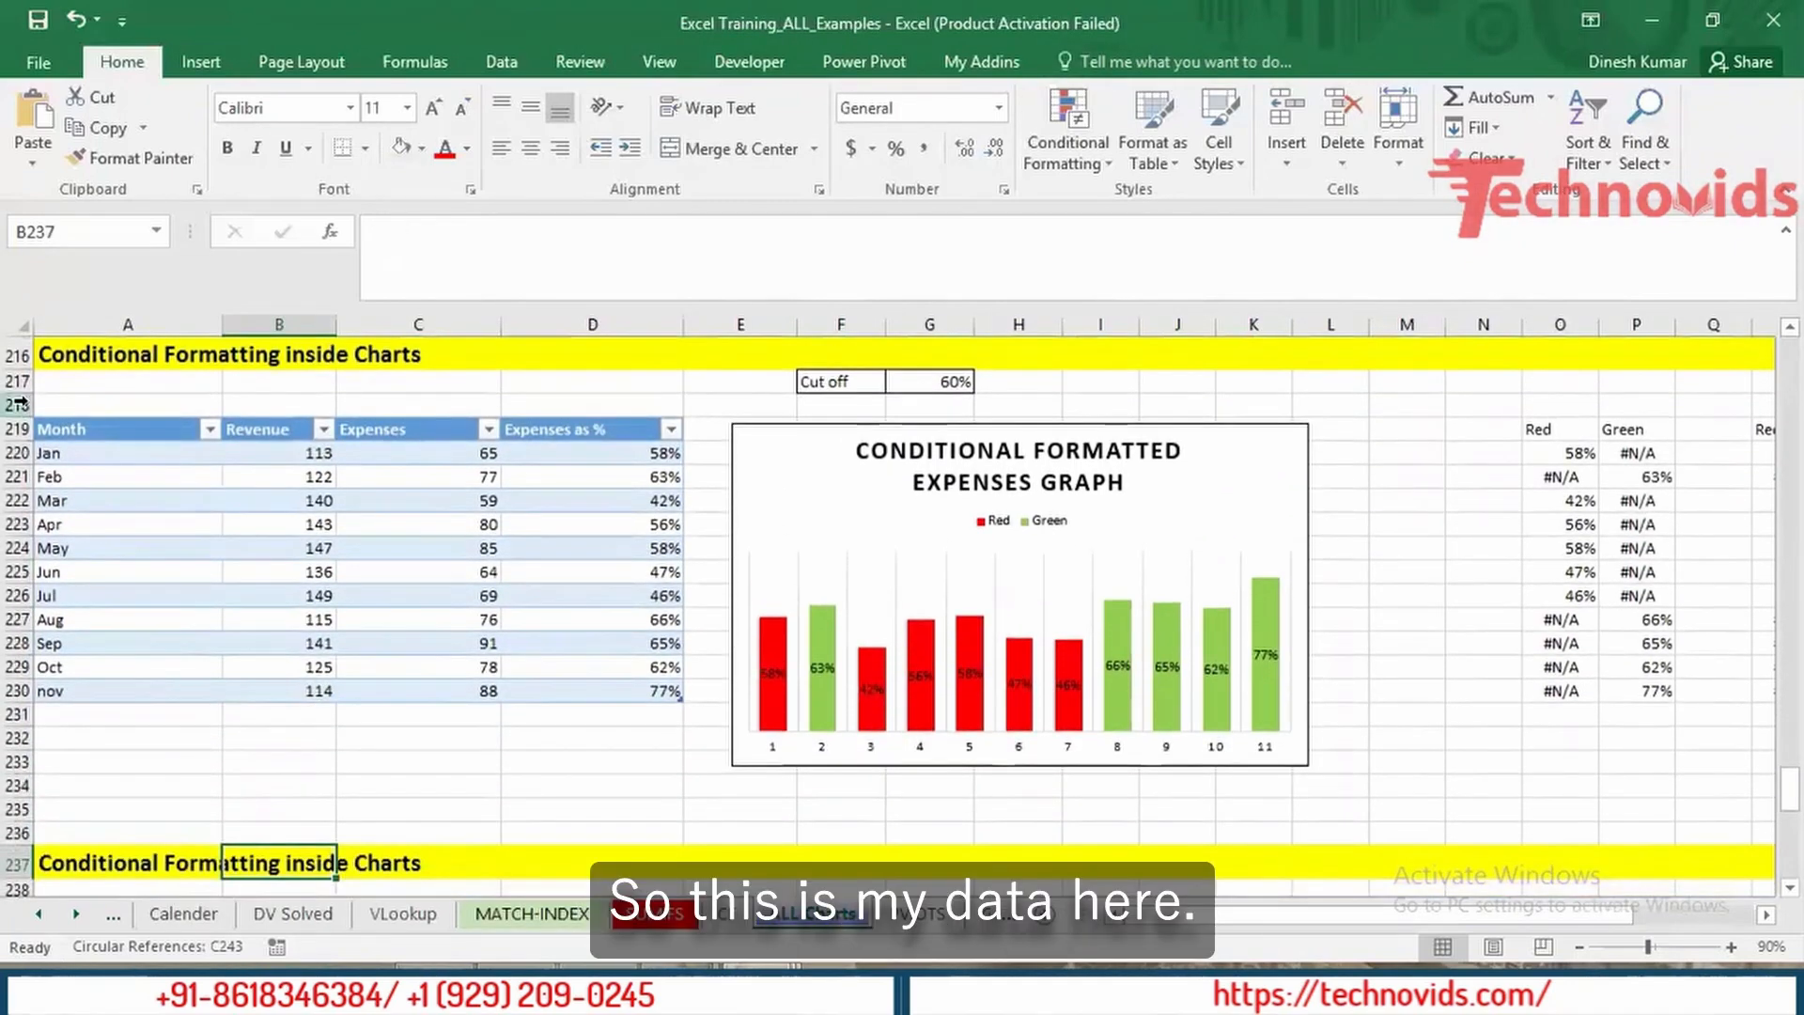
Step: Examine the Month, Revenue, Expenses and Expenses as % columns of the conditional formatting table in A219:D230
left_click(124, 470)
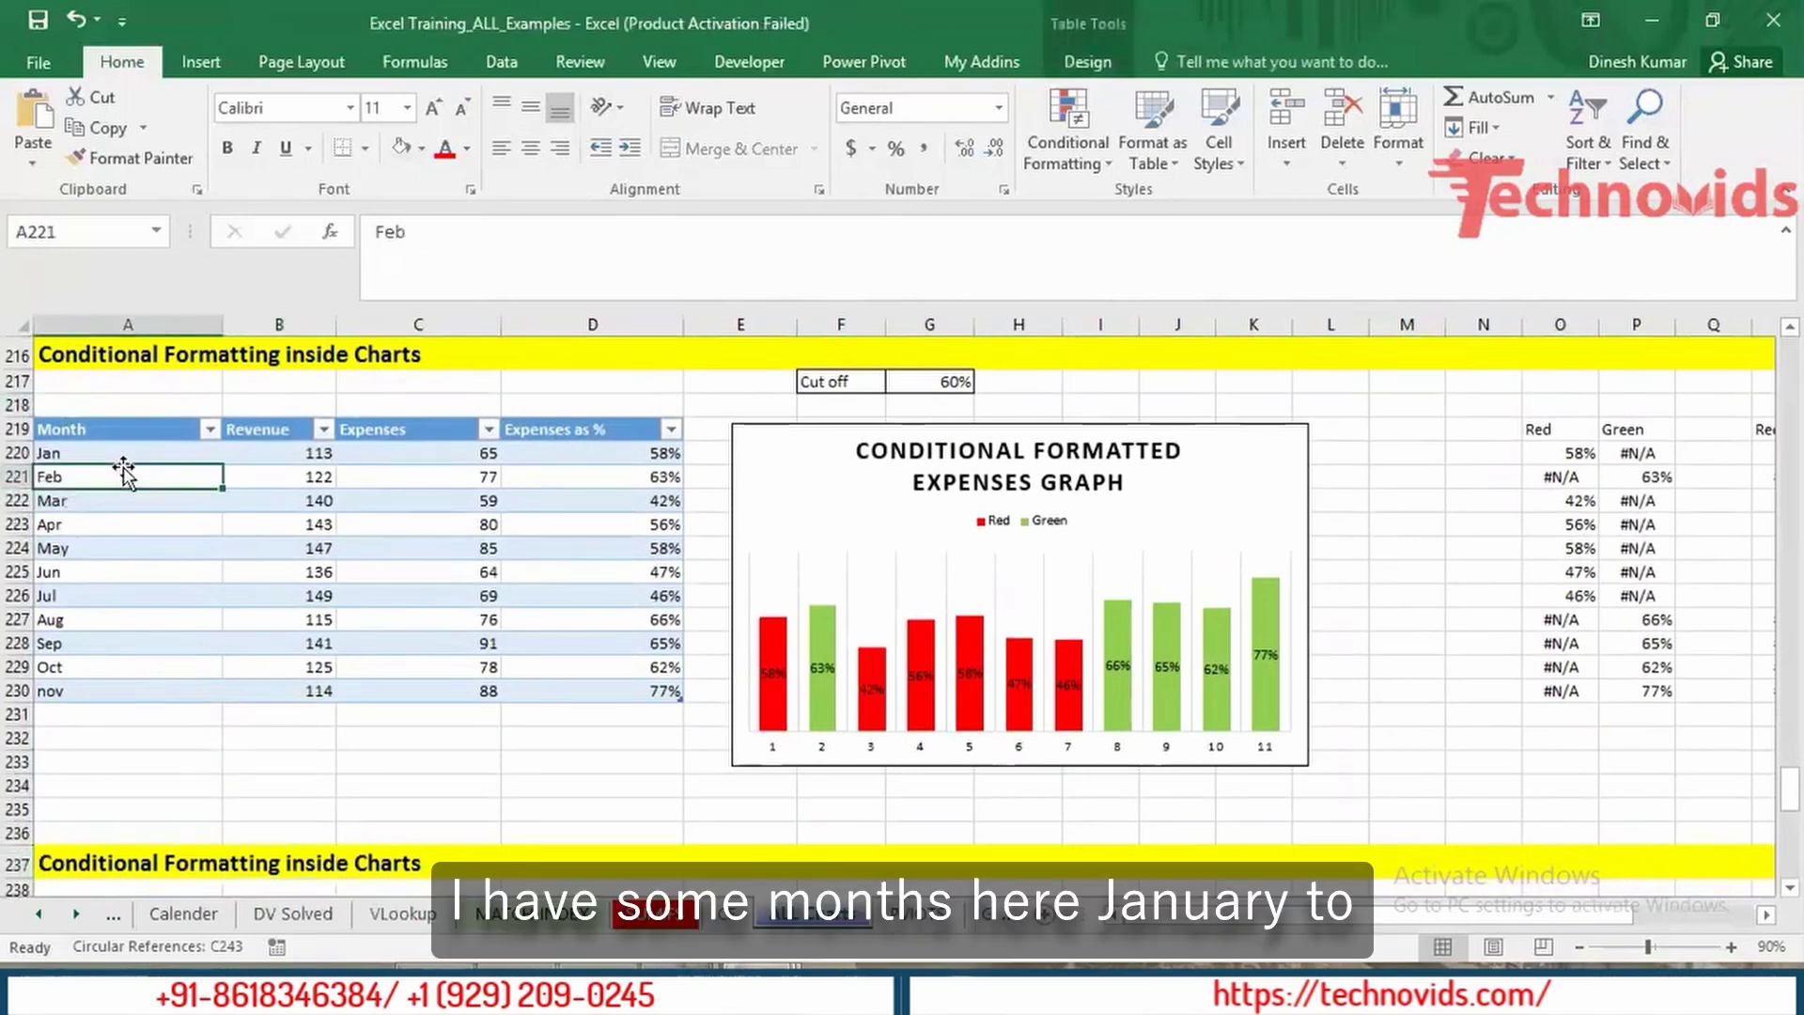
key("ctrl+Down")
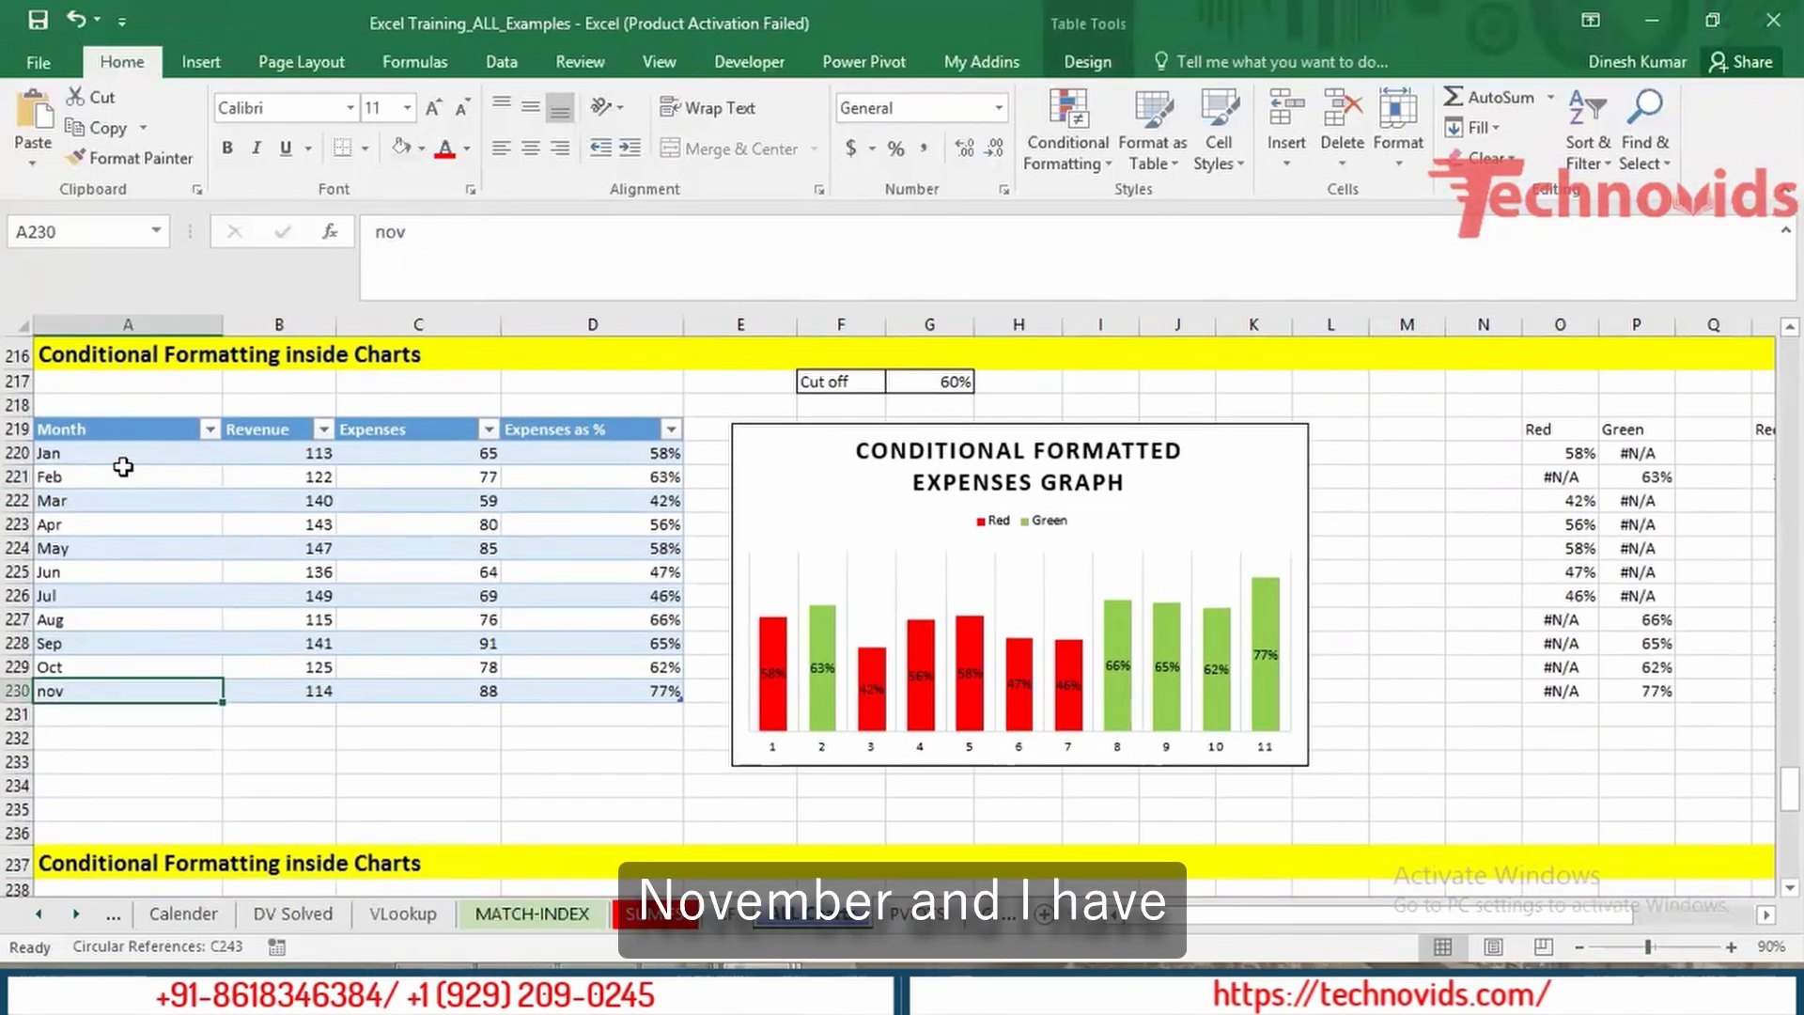
key("Right")
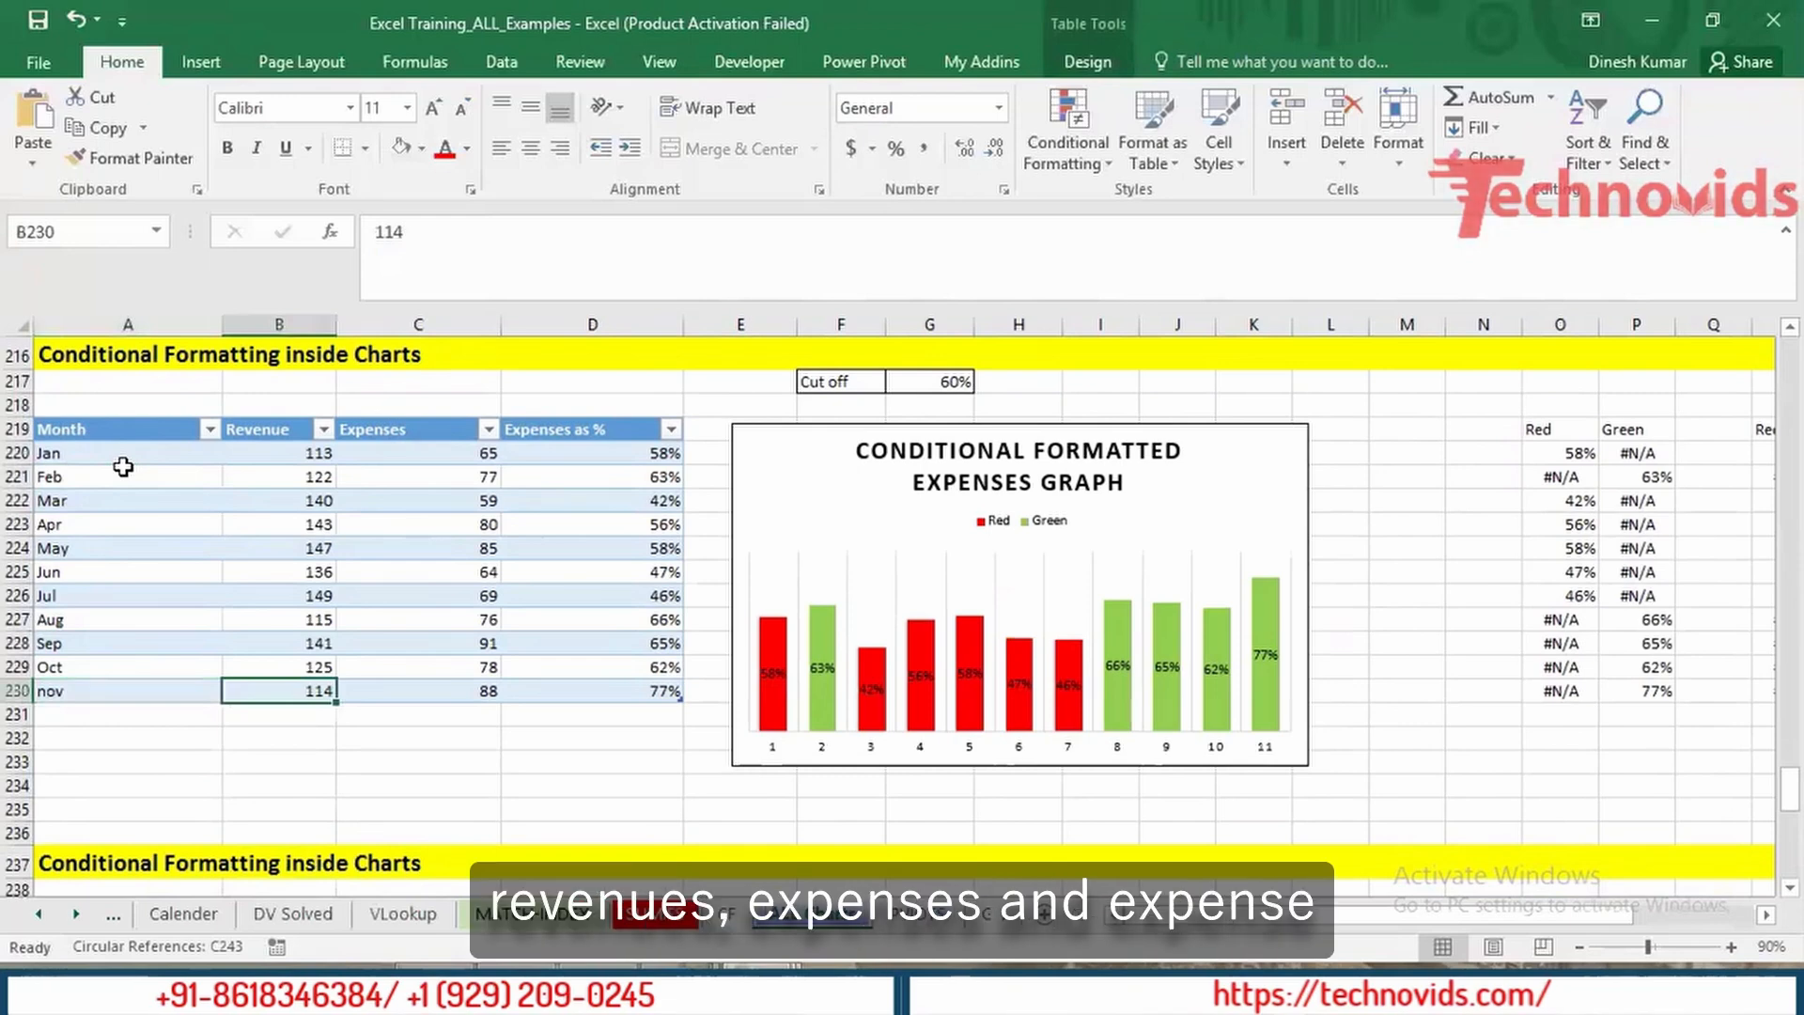
key("ctrl+Up")
key("Right")
key("ctrl+Down")
key("Right")
key("ctrl+Up")
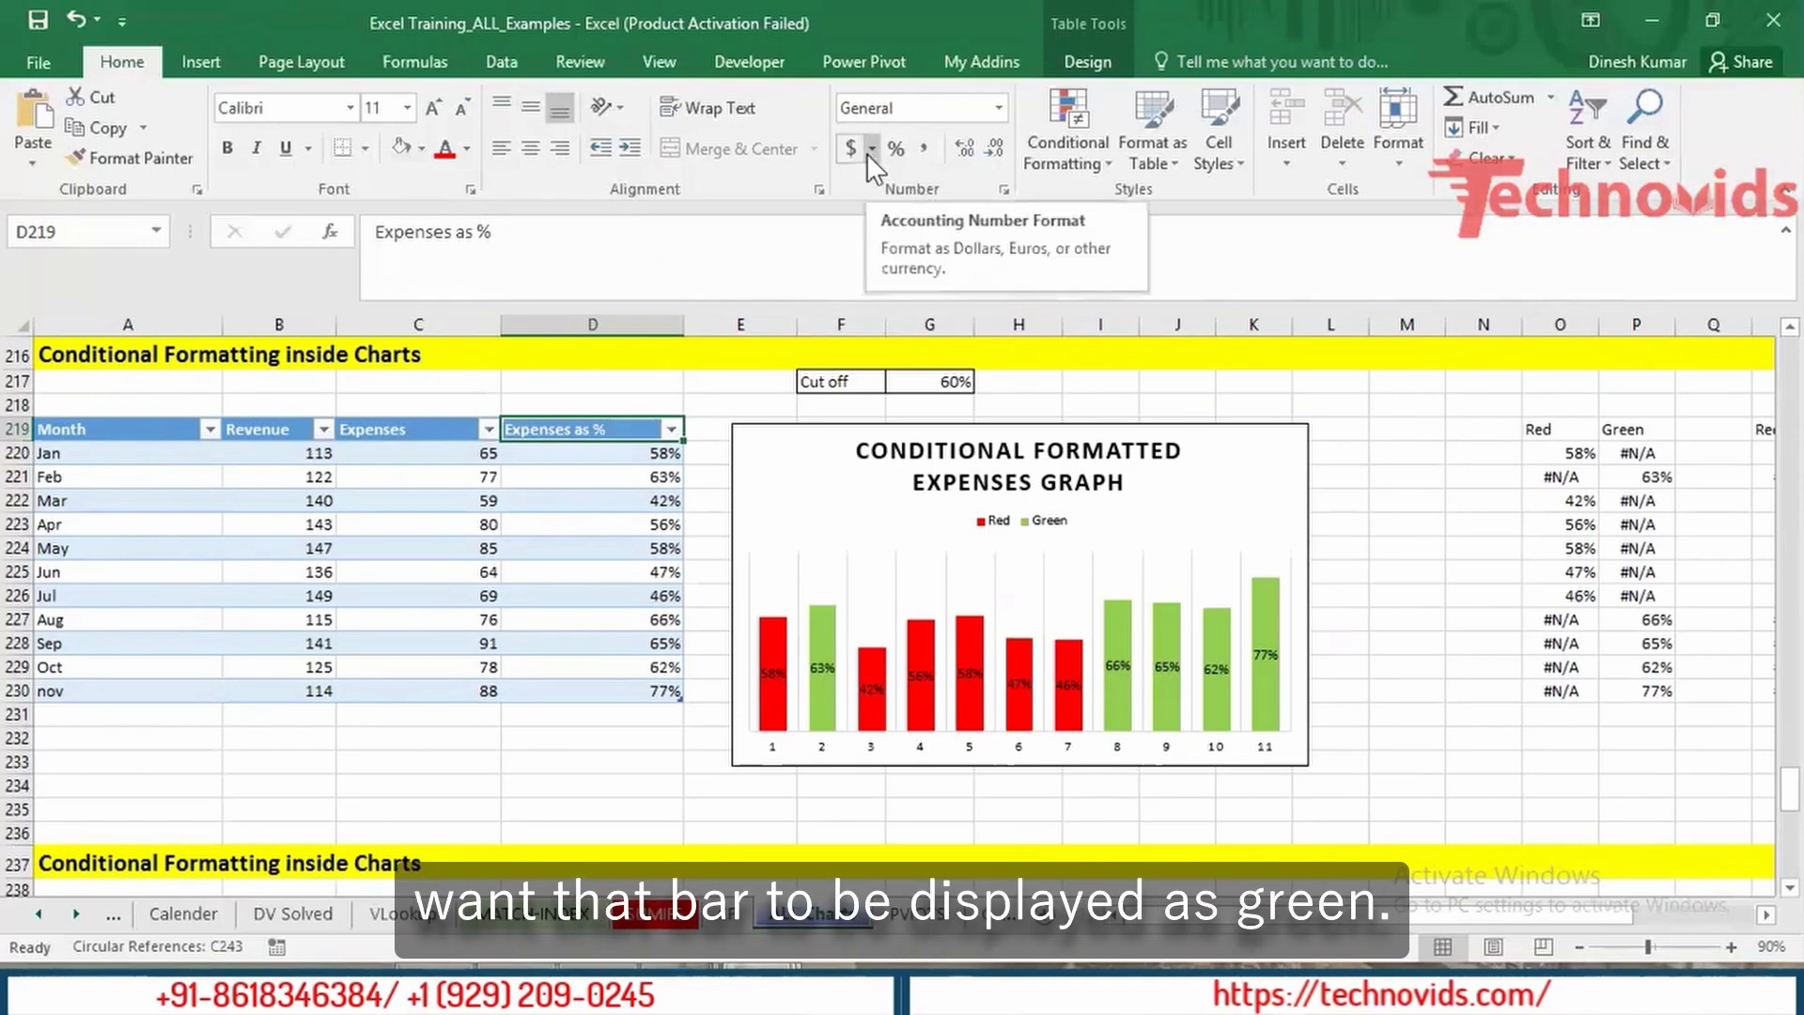
Step: Test the expenses chart by setting the cut-off in G217 to 50% and then to 80%
left_click(947, 381)
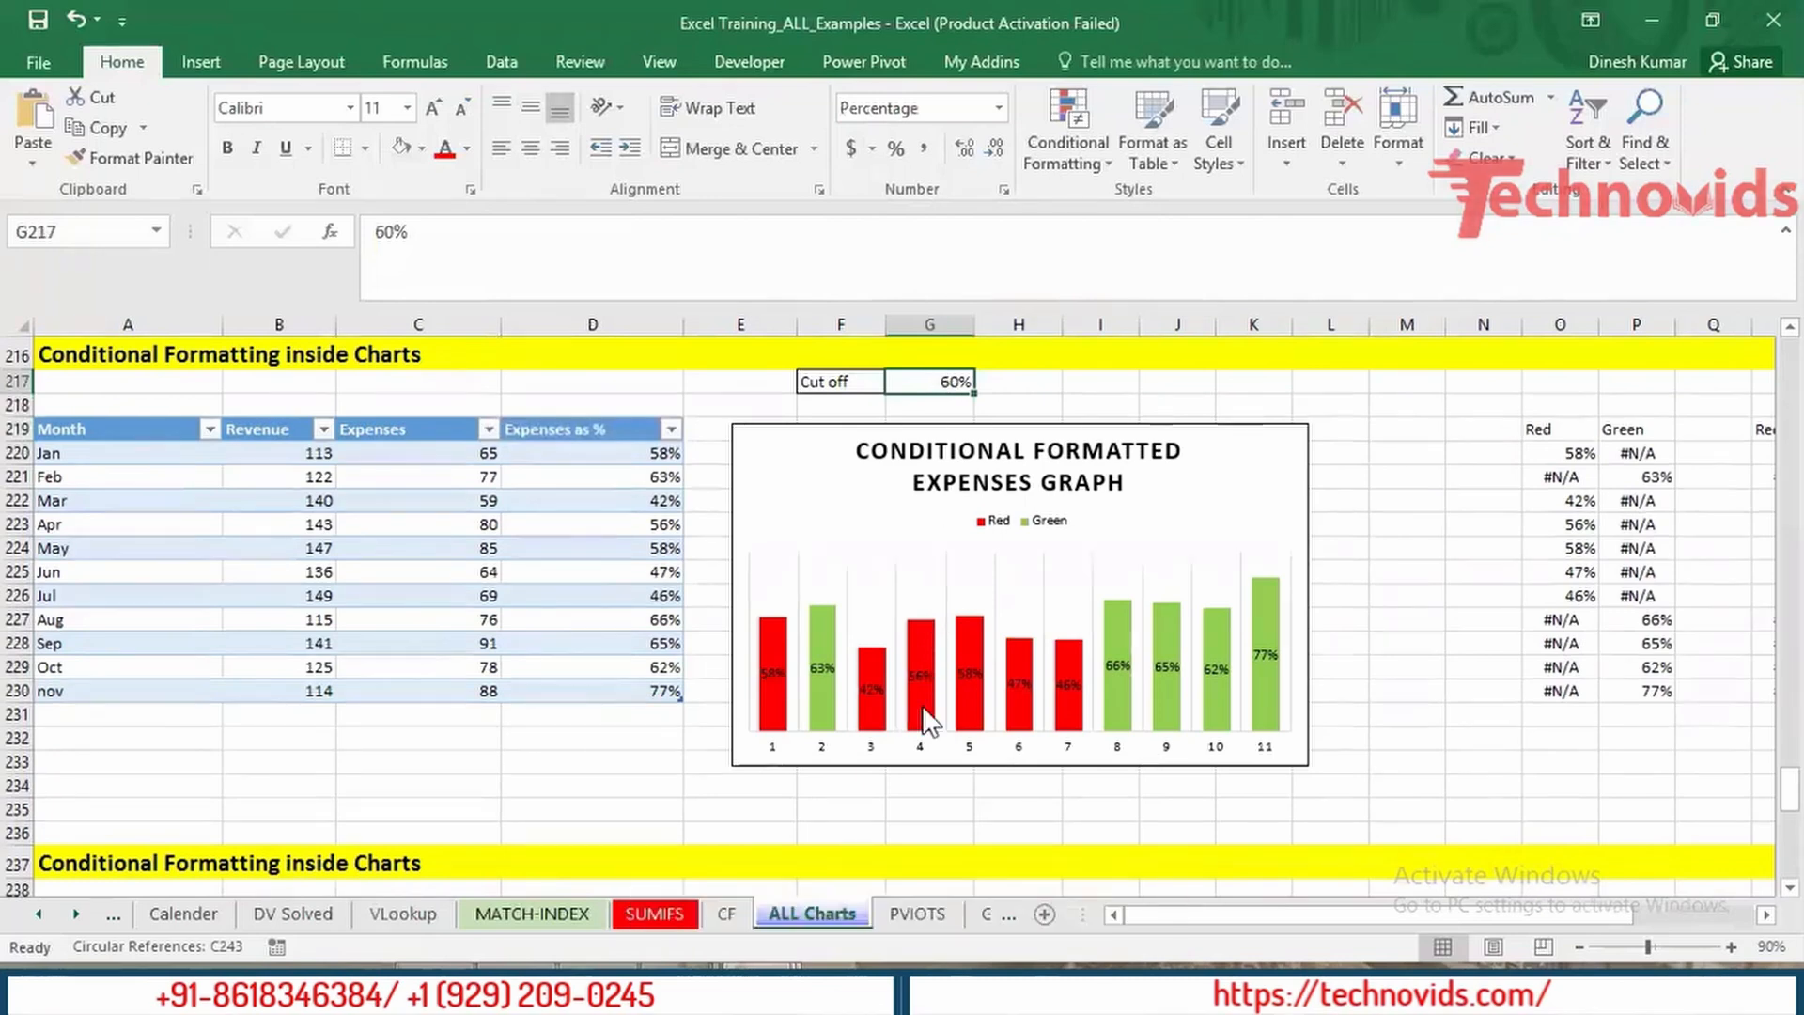
mouse_move(871, 668)
mouse_move(909, 628)
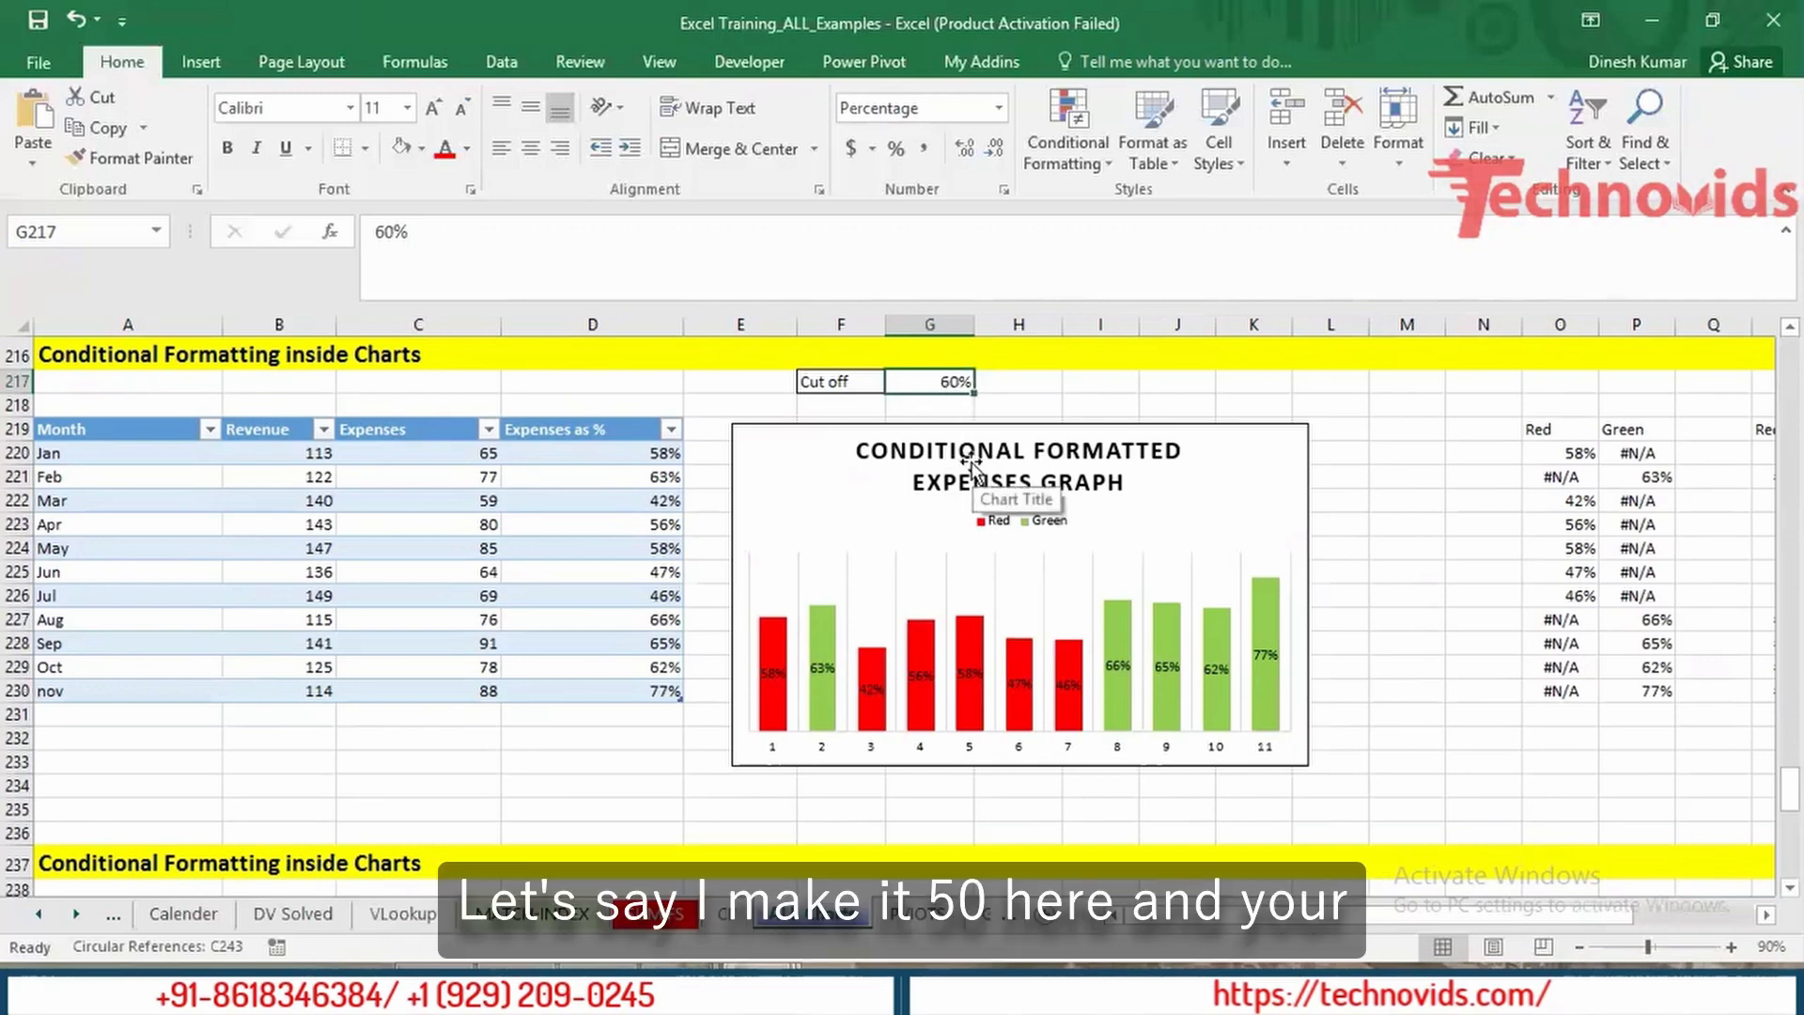
type("50")
key("Return")
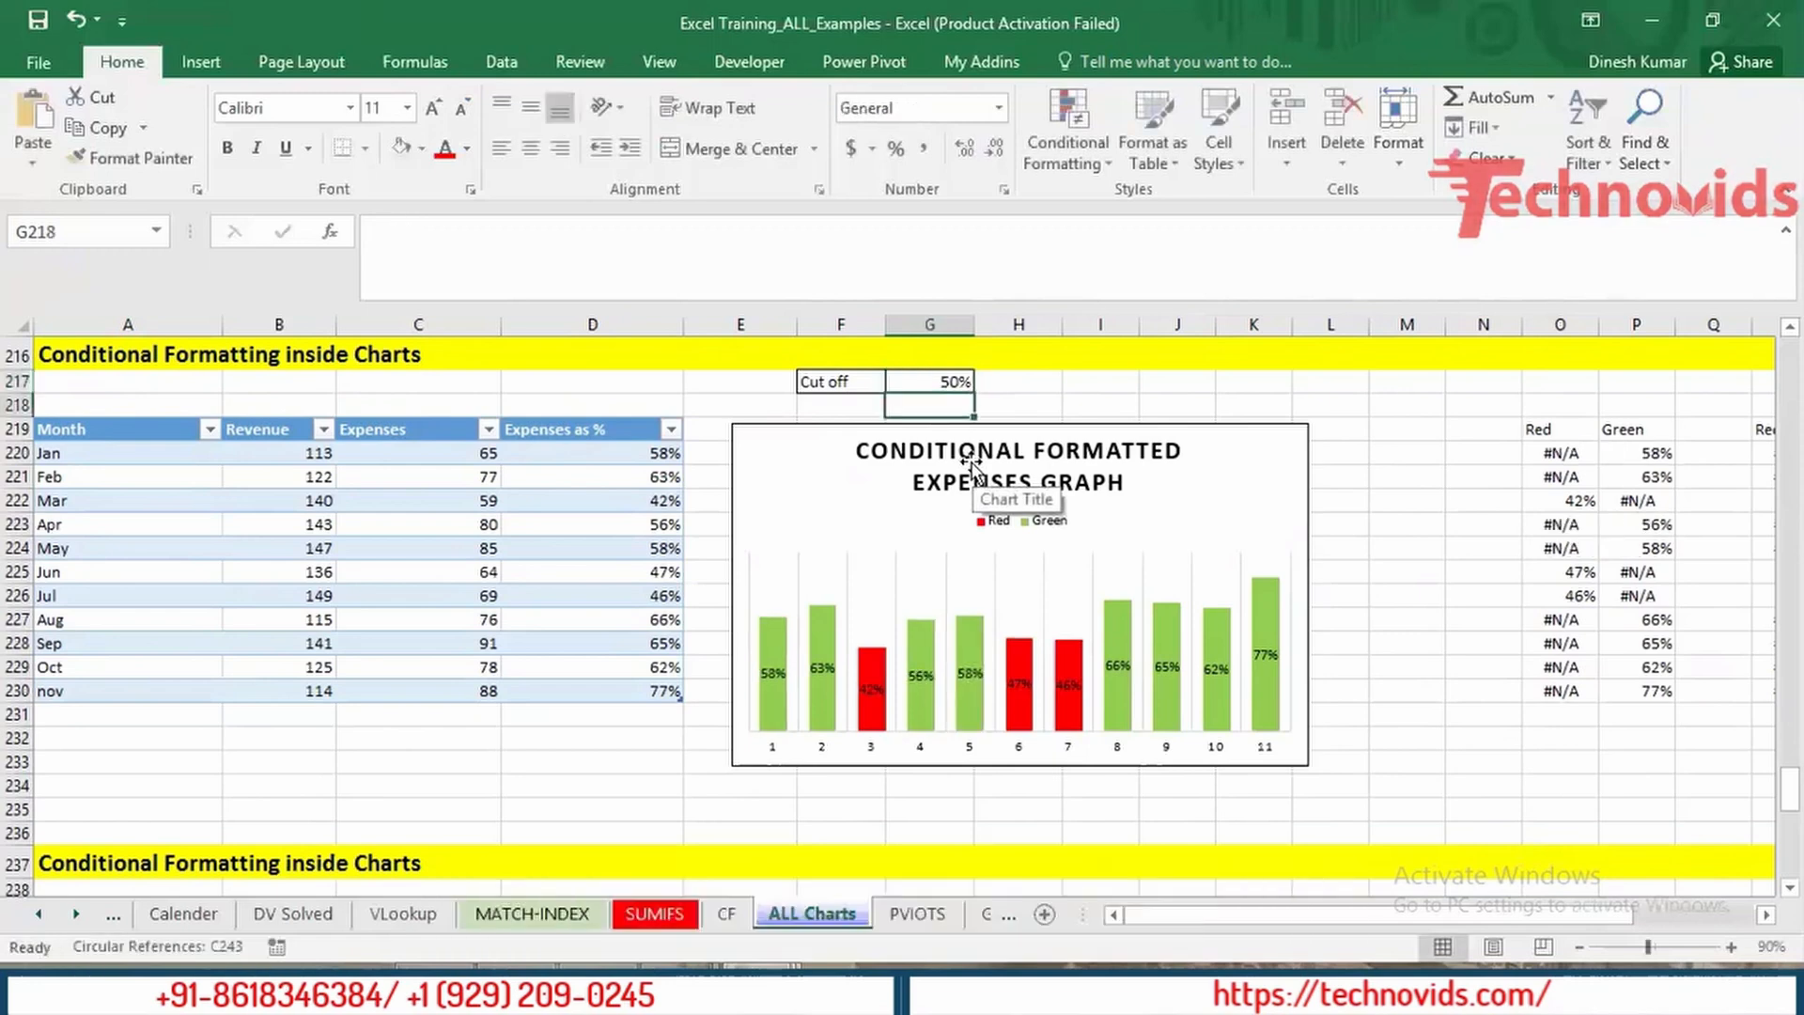
key("Up")
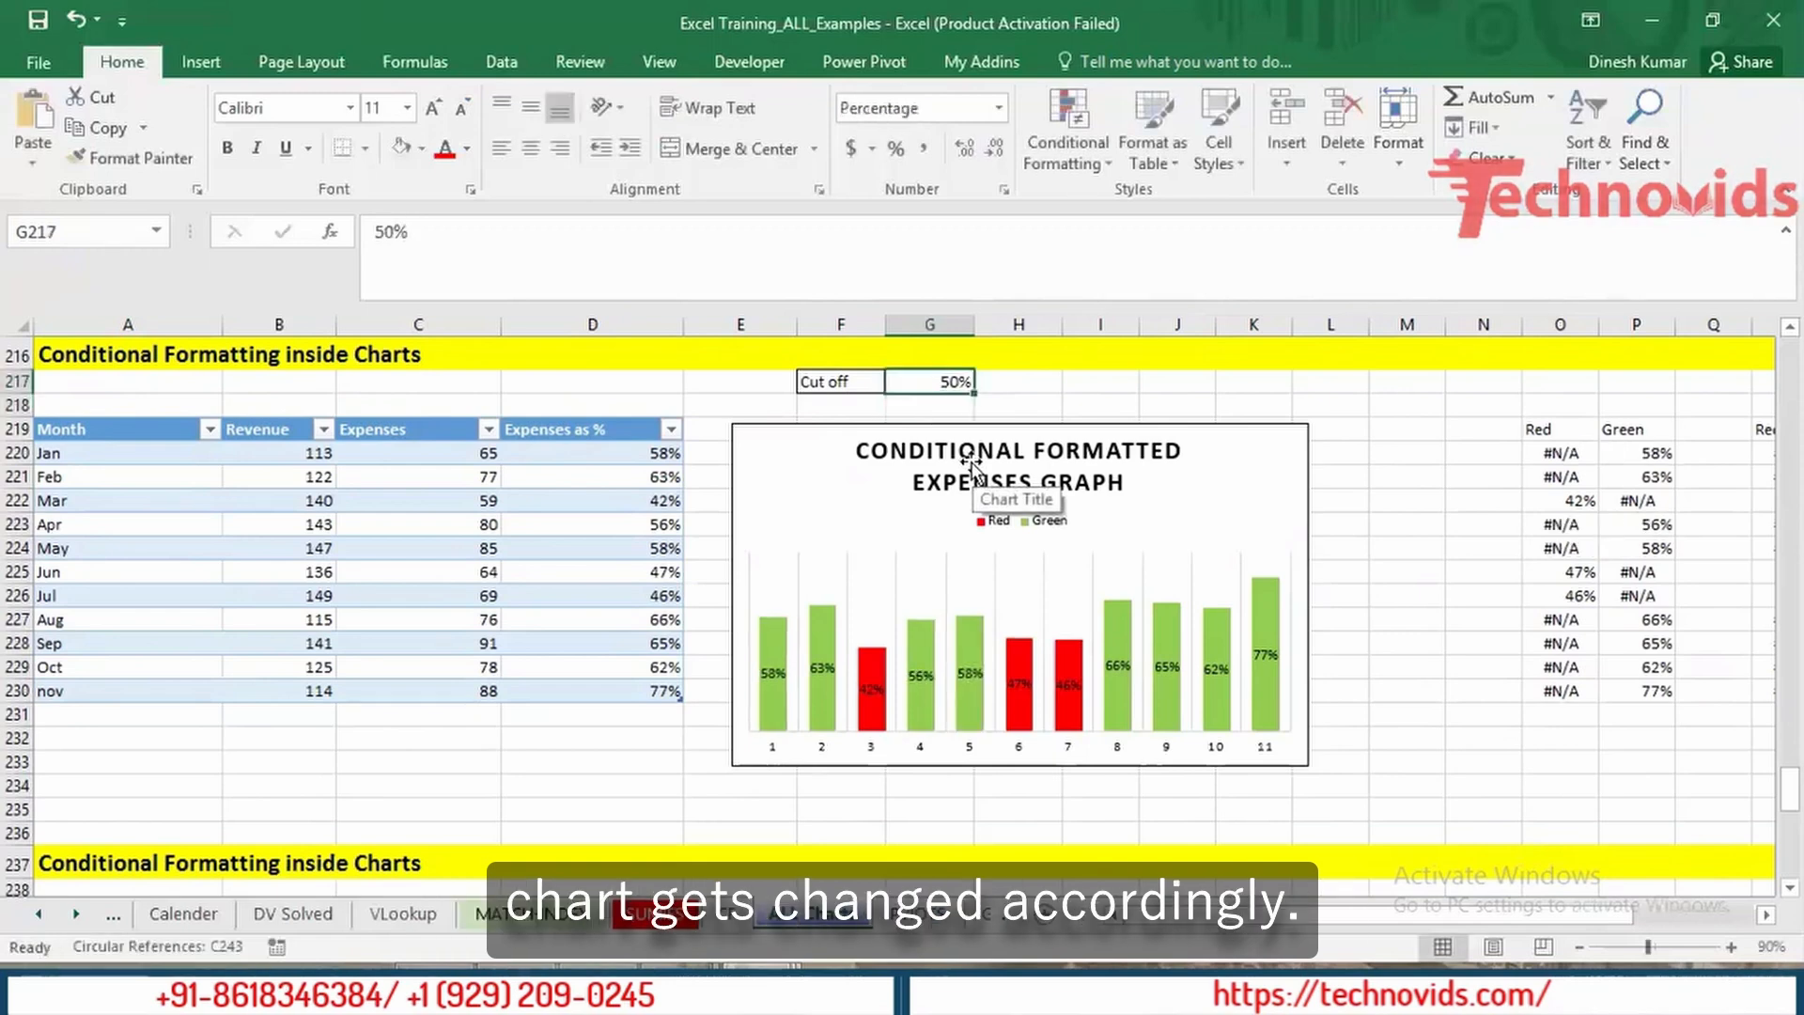
type("8")
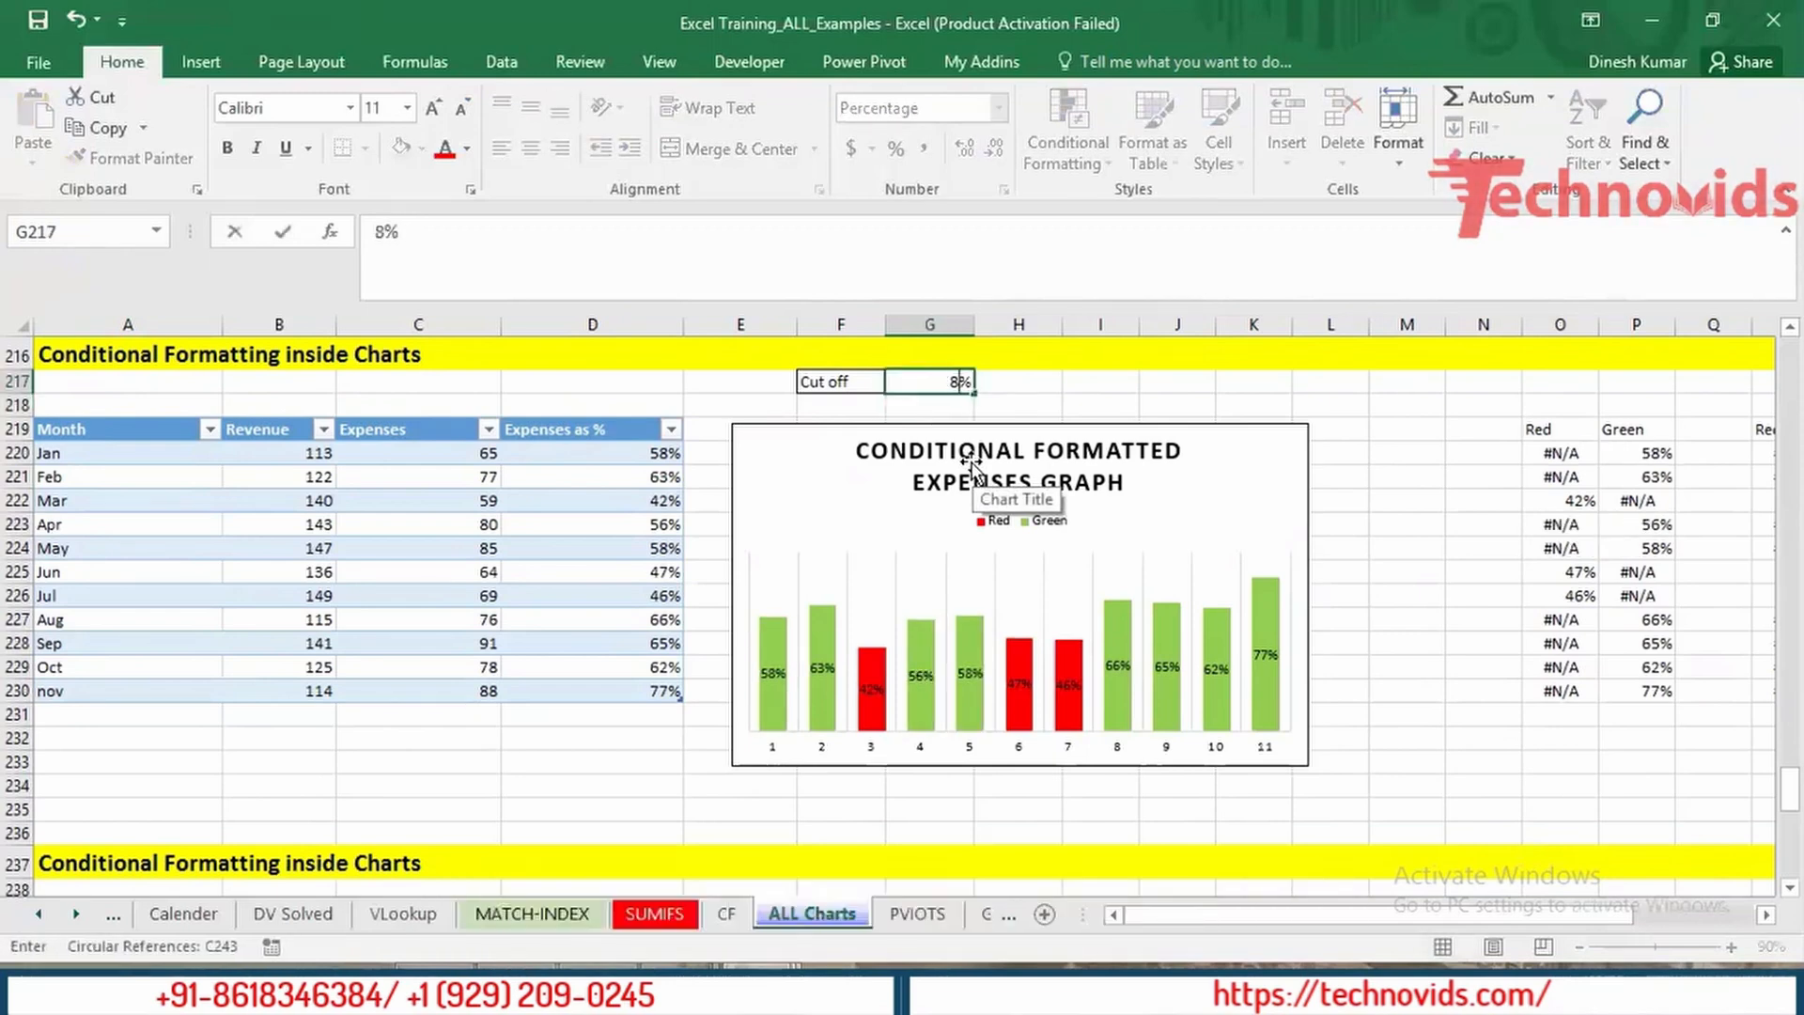
type("0")
key("Return")
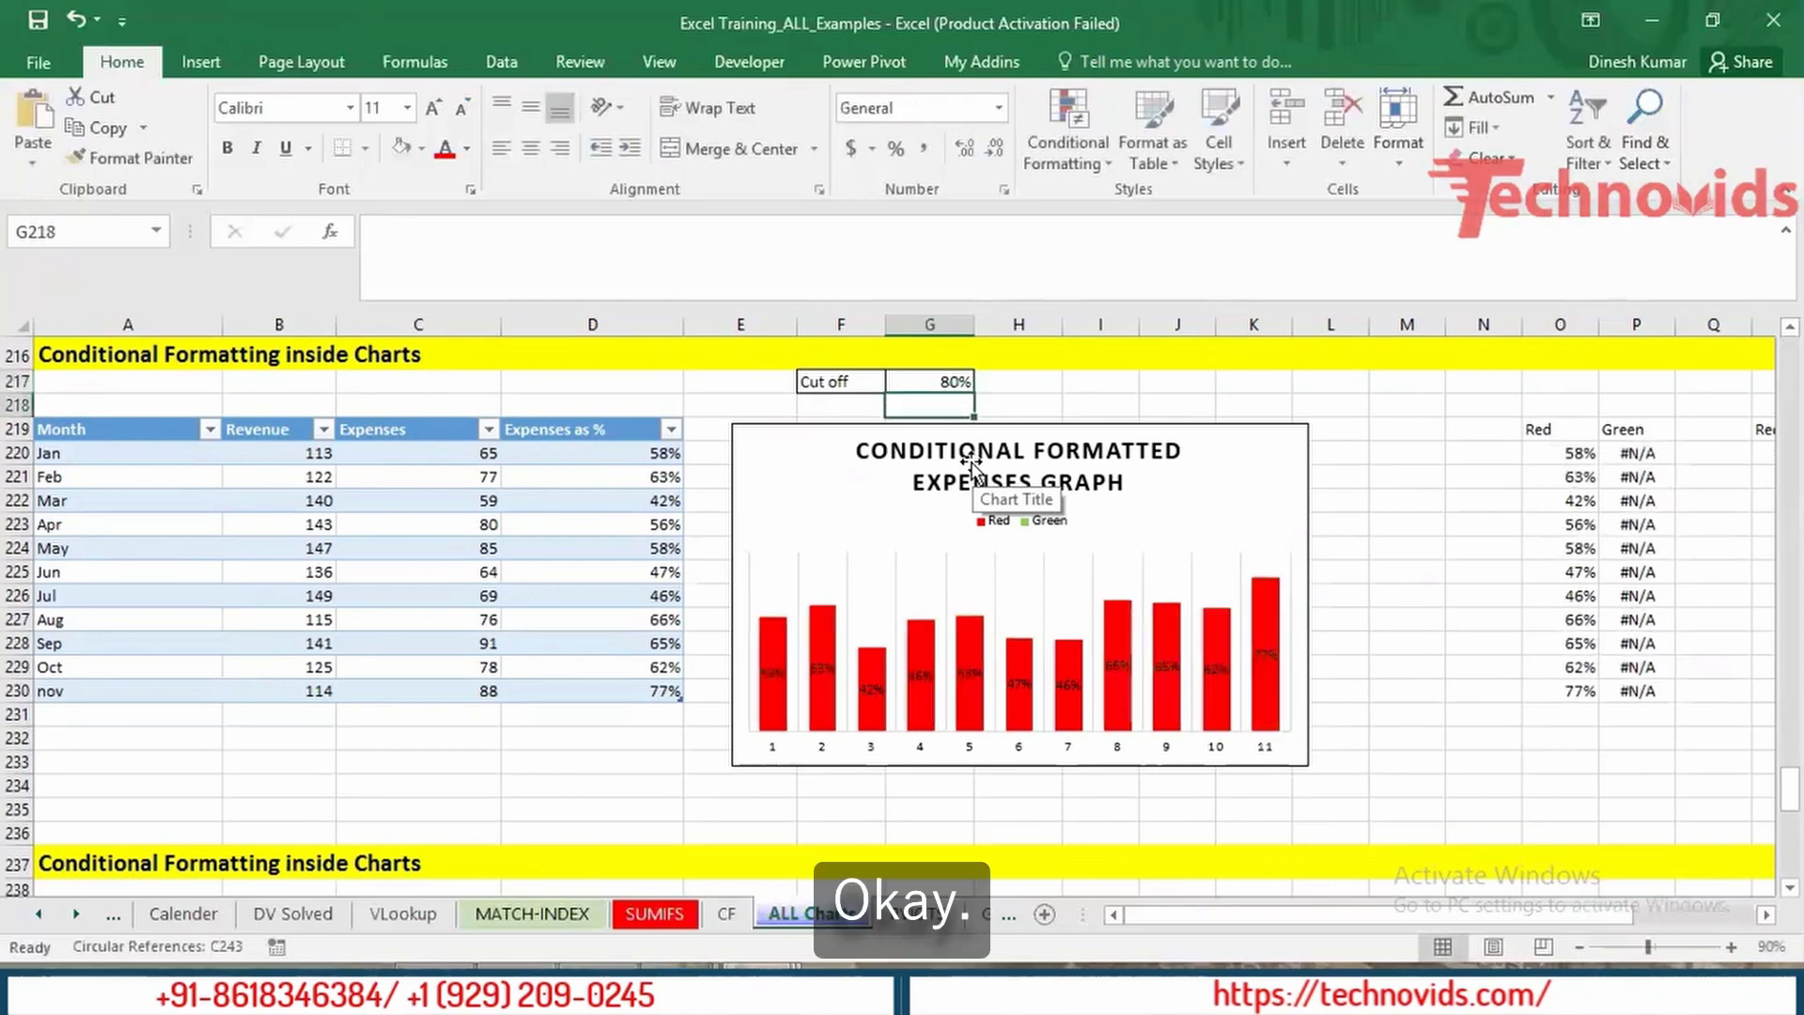
key("Up")
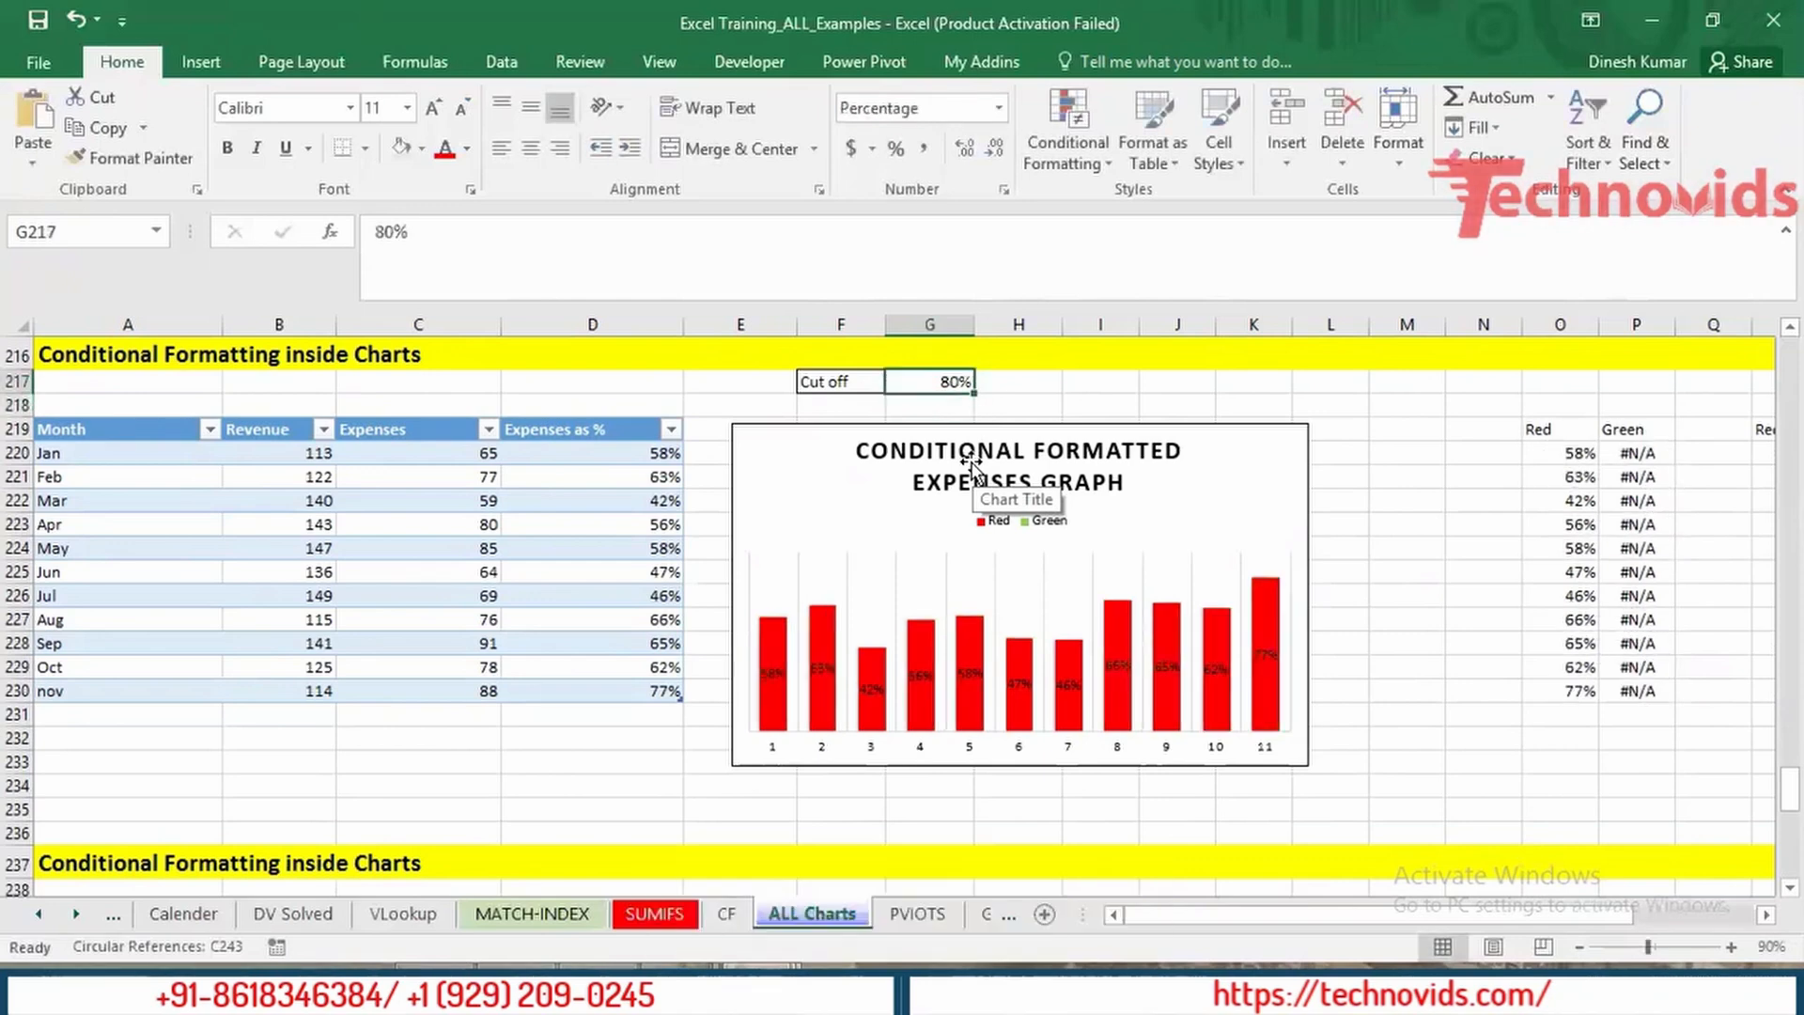
Step: Try a cut-off of 40% in G217, and set it back to 60%
type("40")
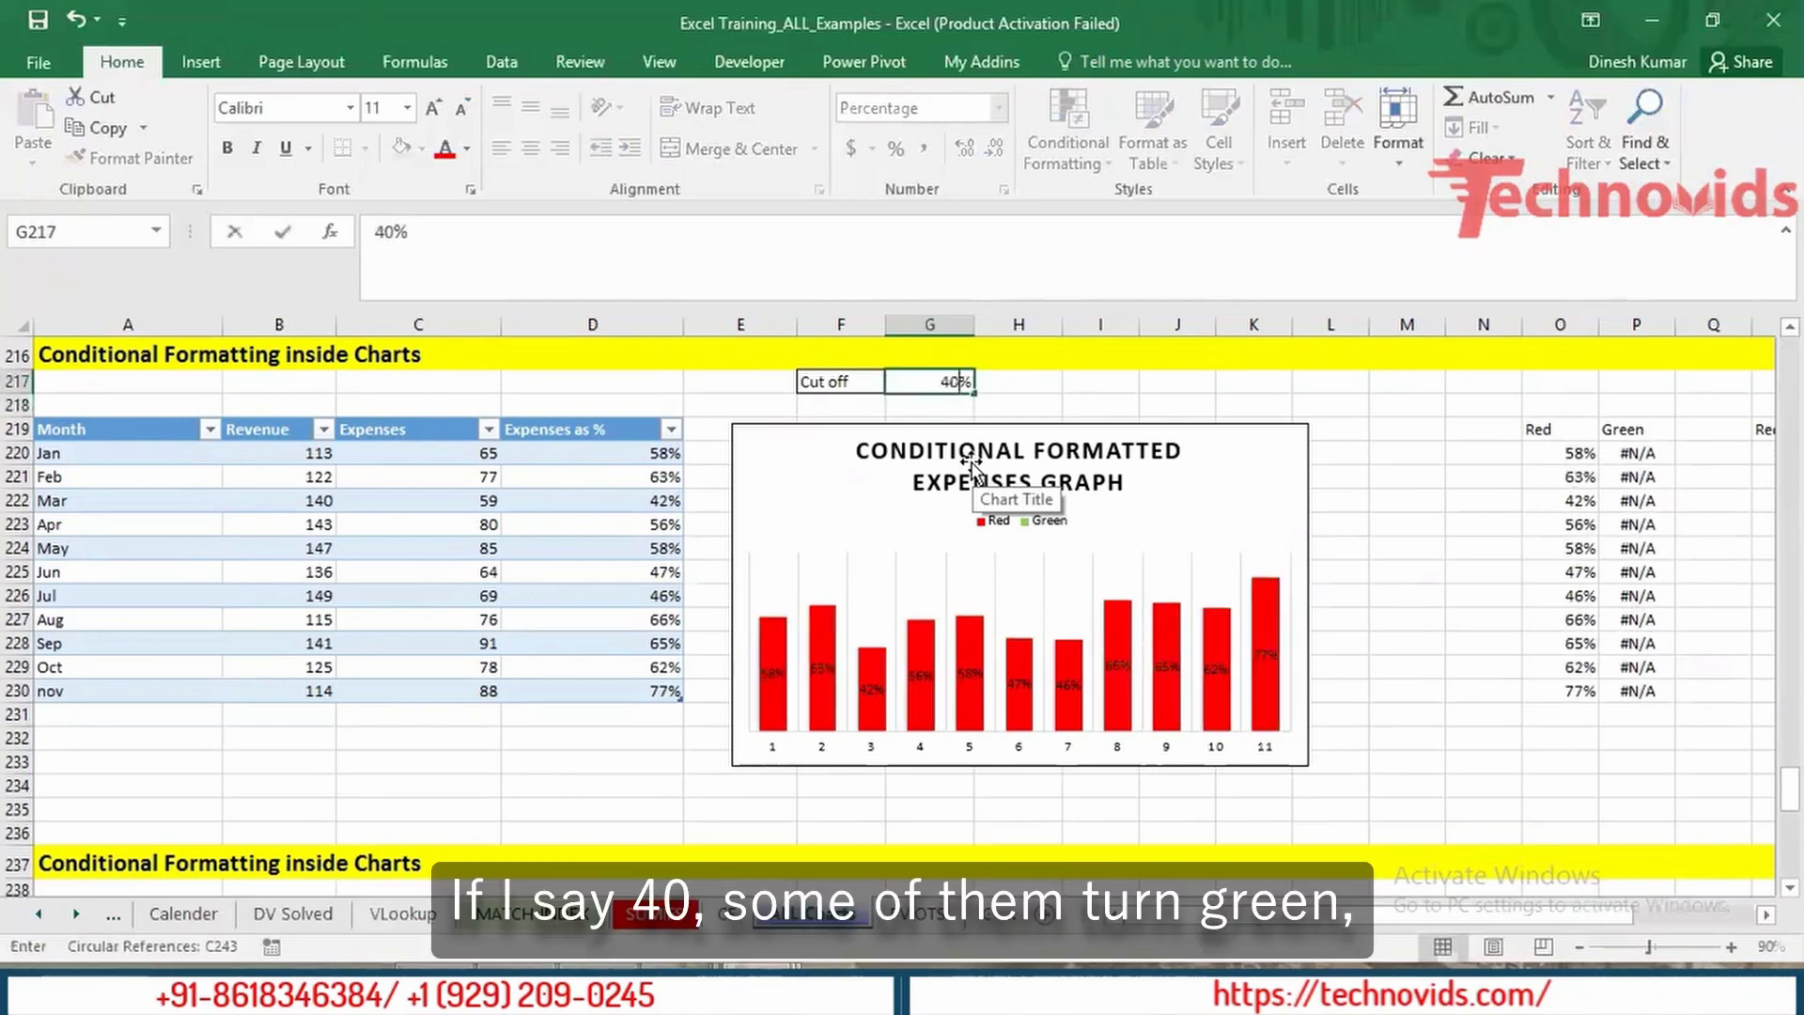
key("Return")
key("Up")
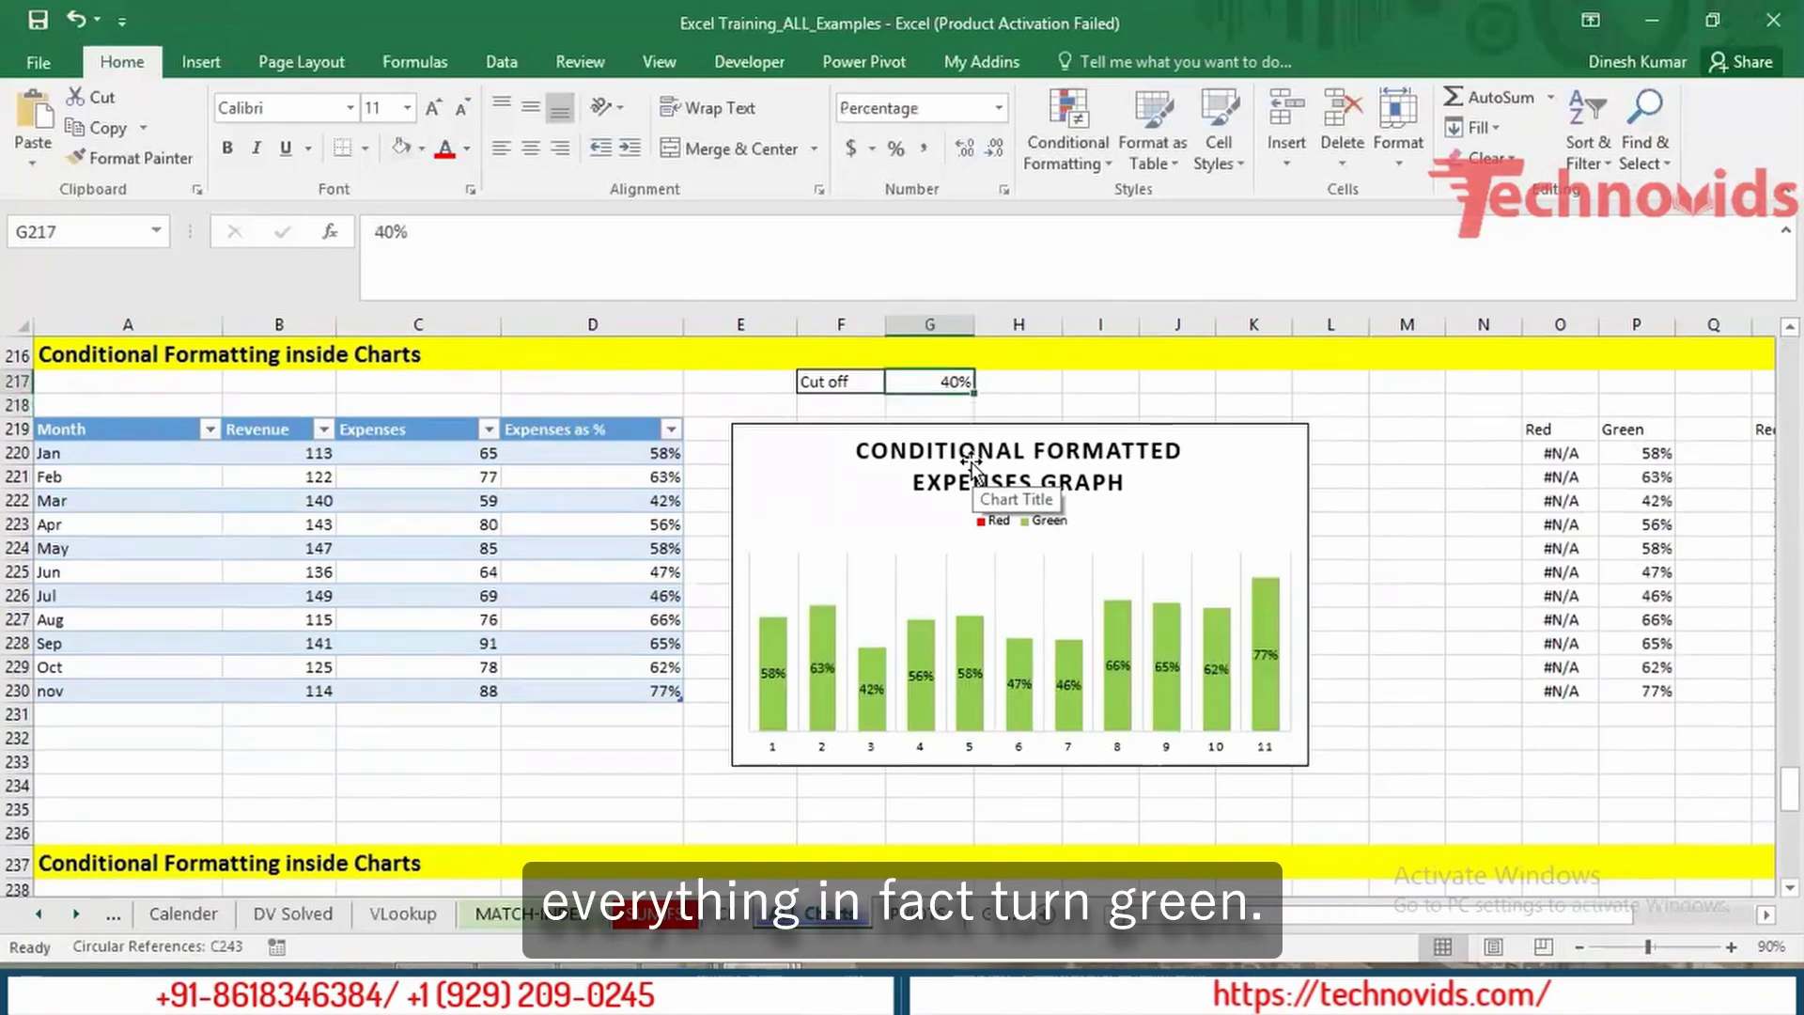
type("60")
key("Return")
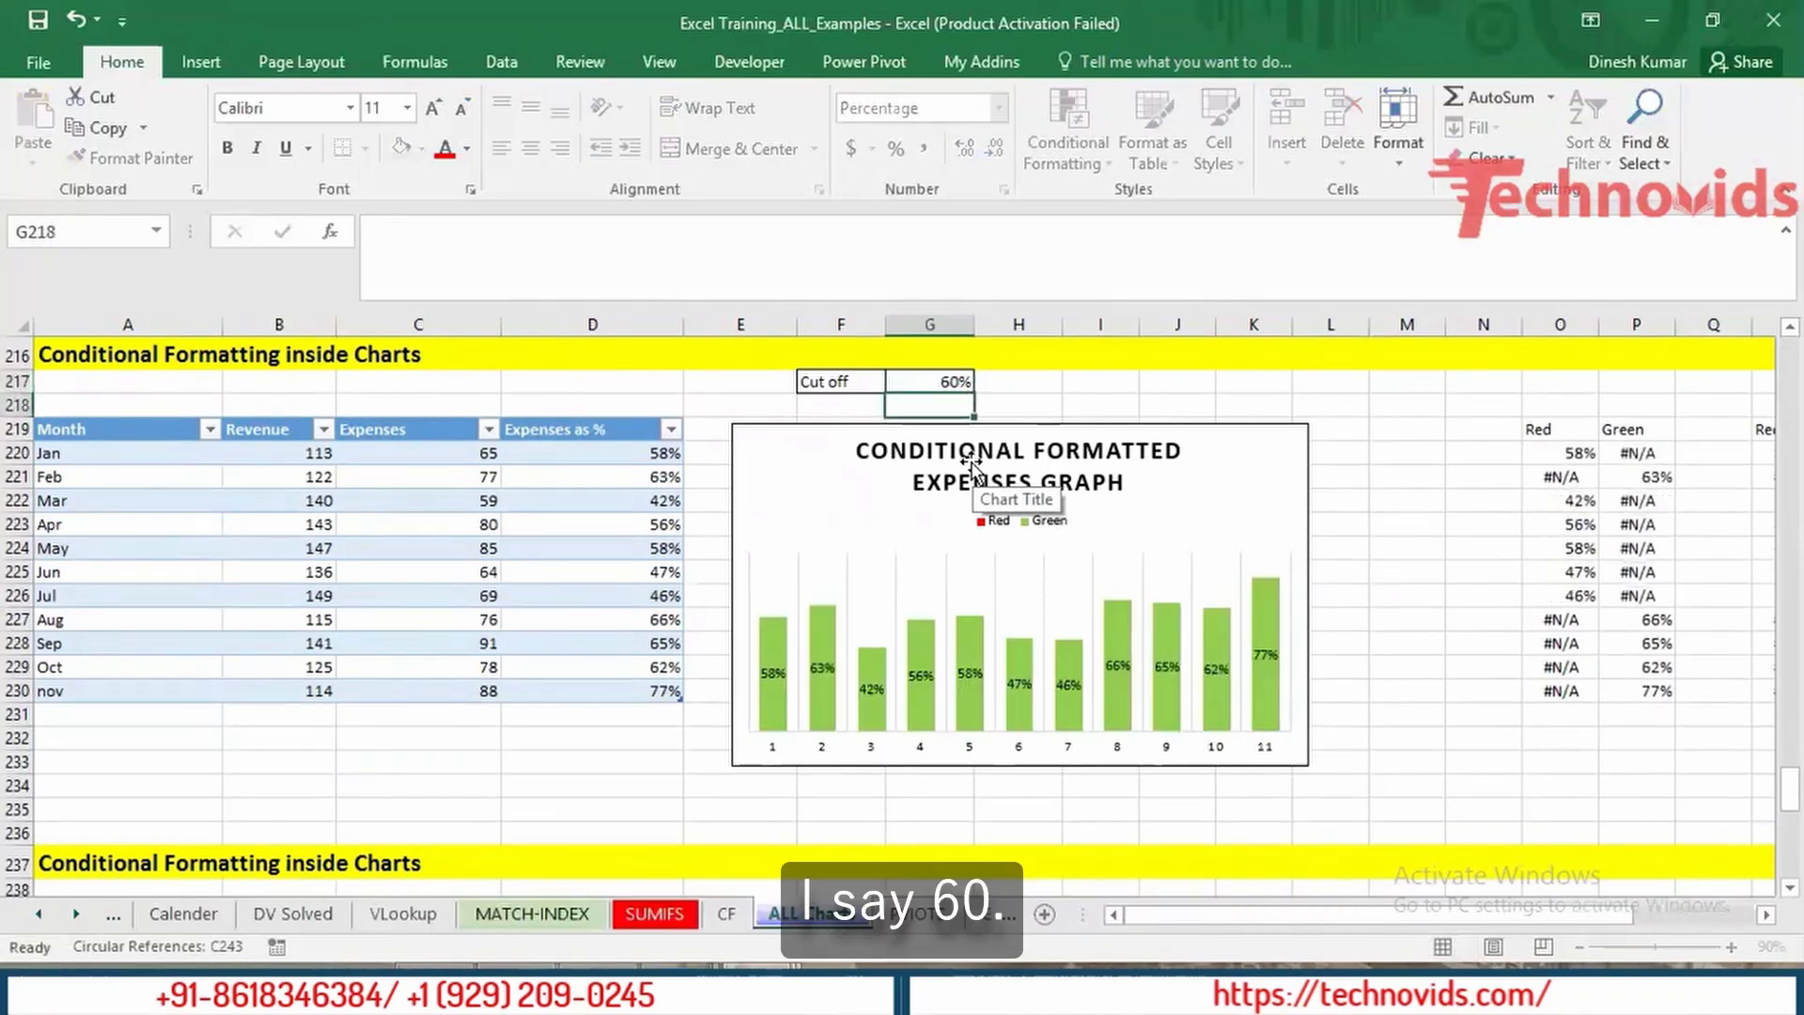
key("Up")
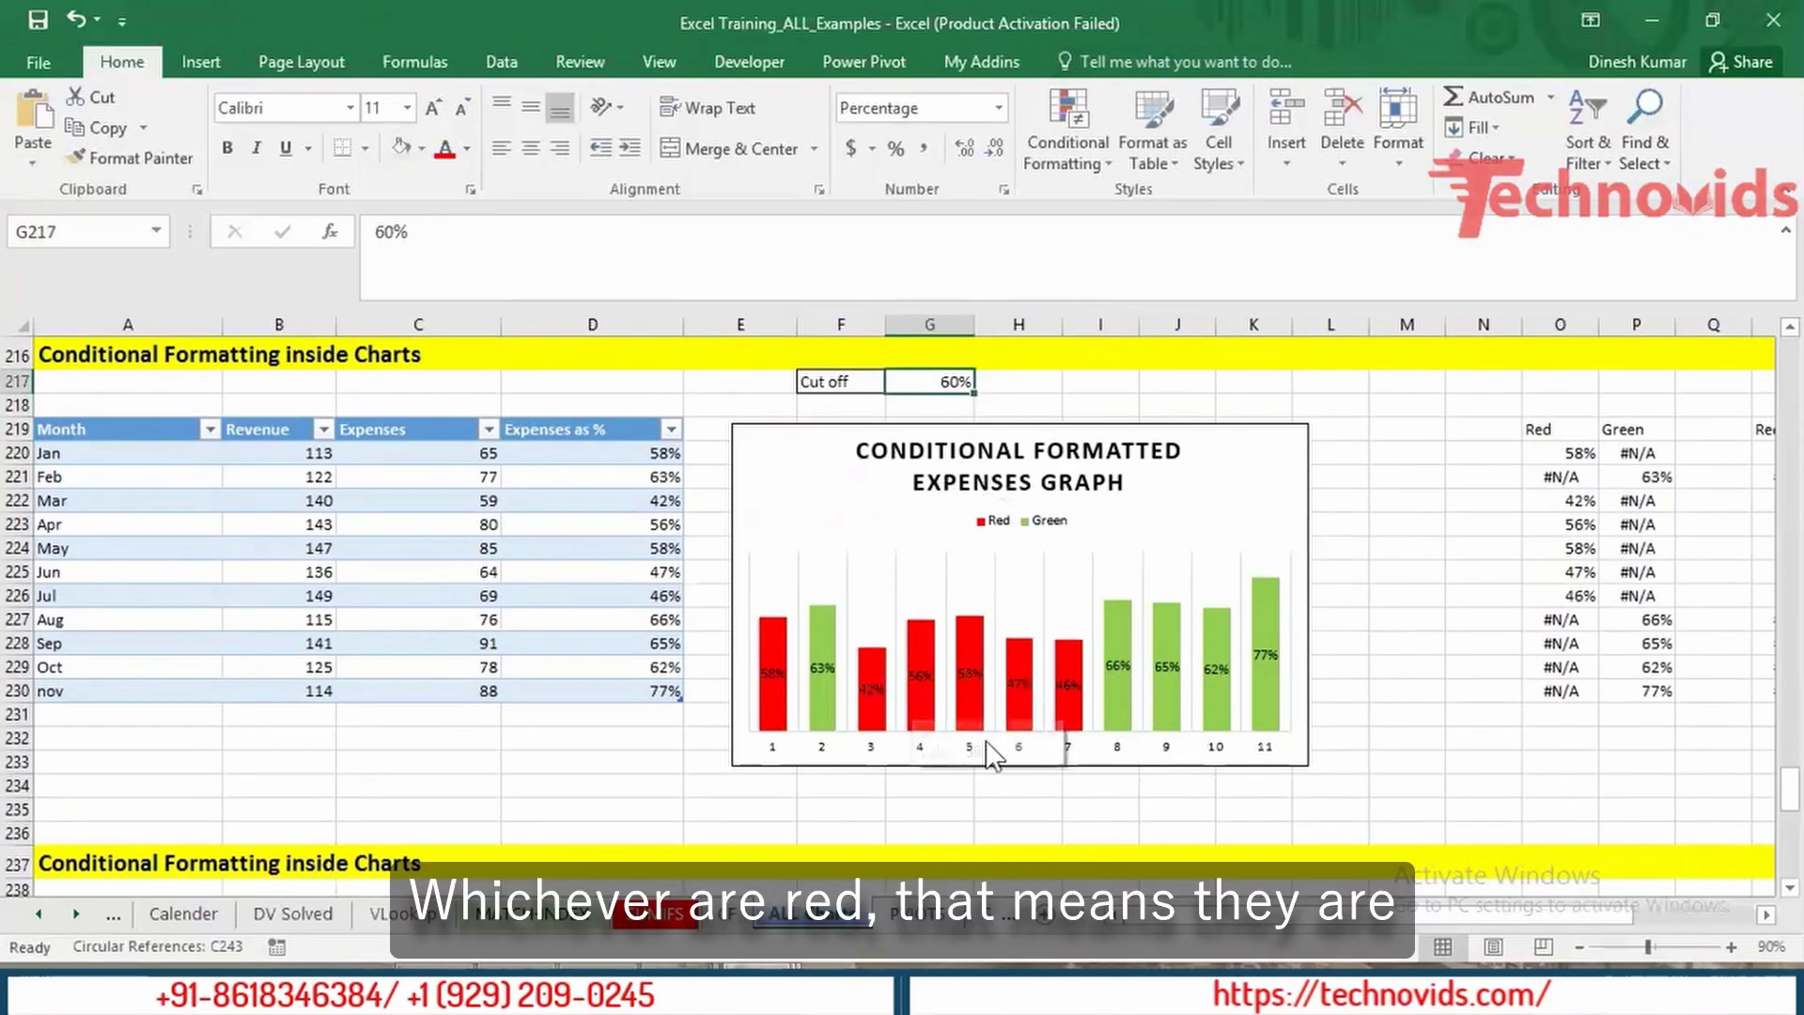
mouse_move(964, 696)
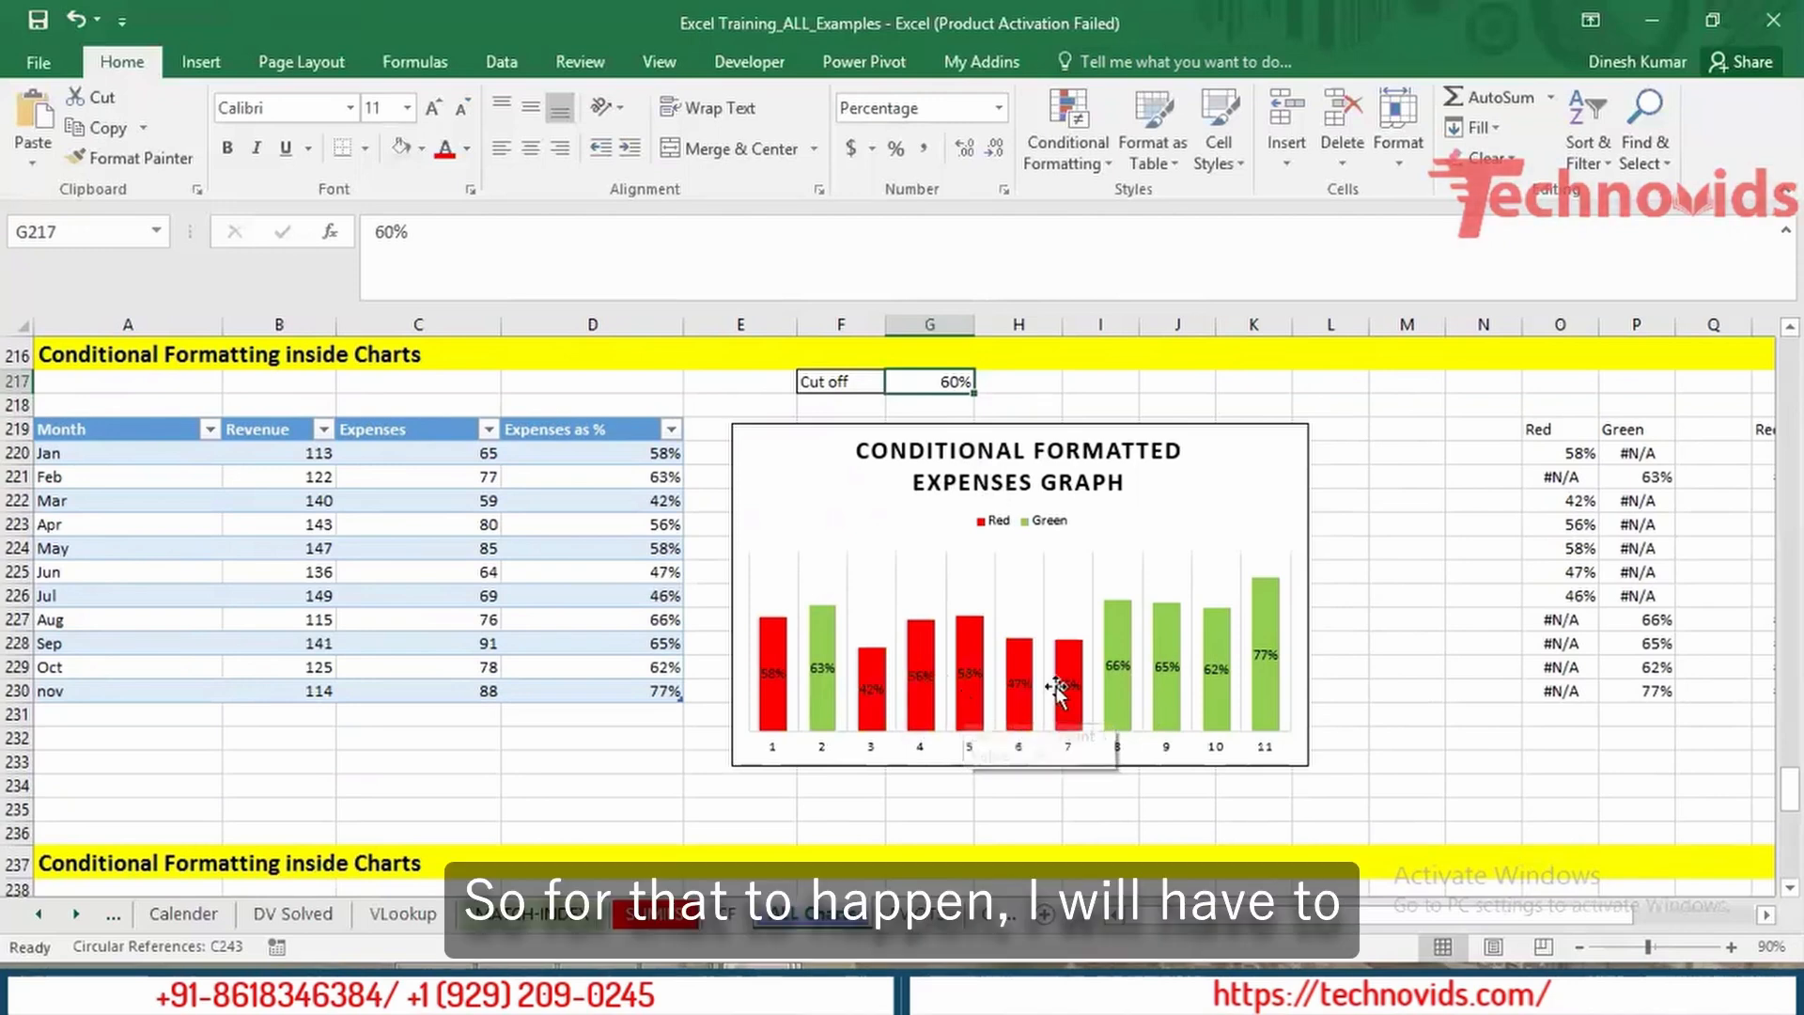
Step: Examine the Red and Green helper columns in O219:P230 and R219:S230 and the IF formula in O220
left_click(1539, 496)
key("Up")
key("Up")
key("shift+Right")
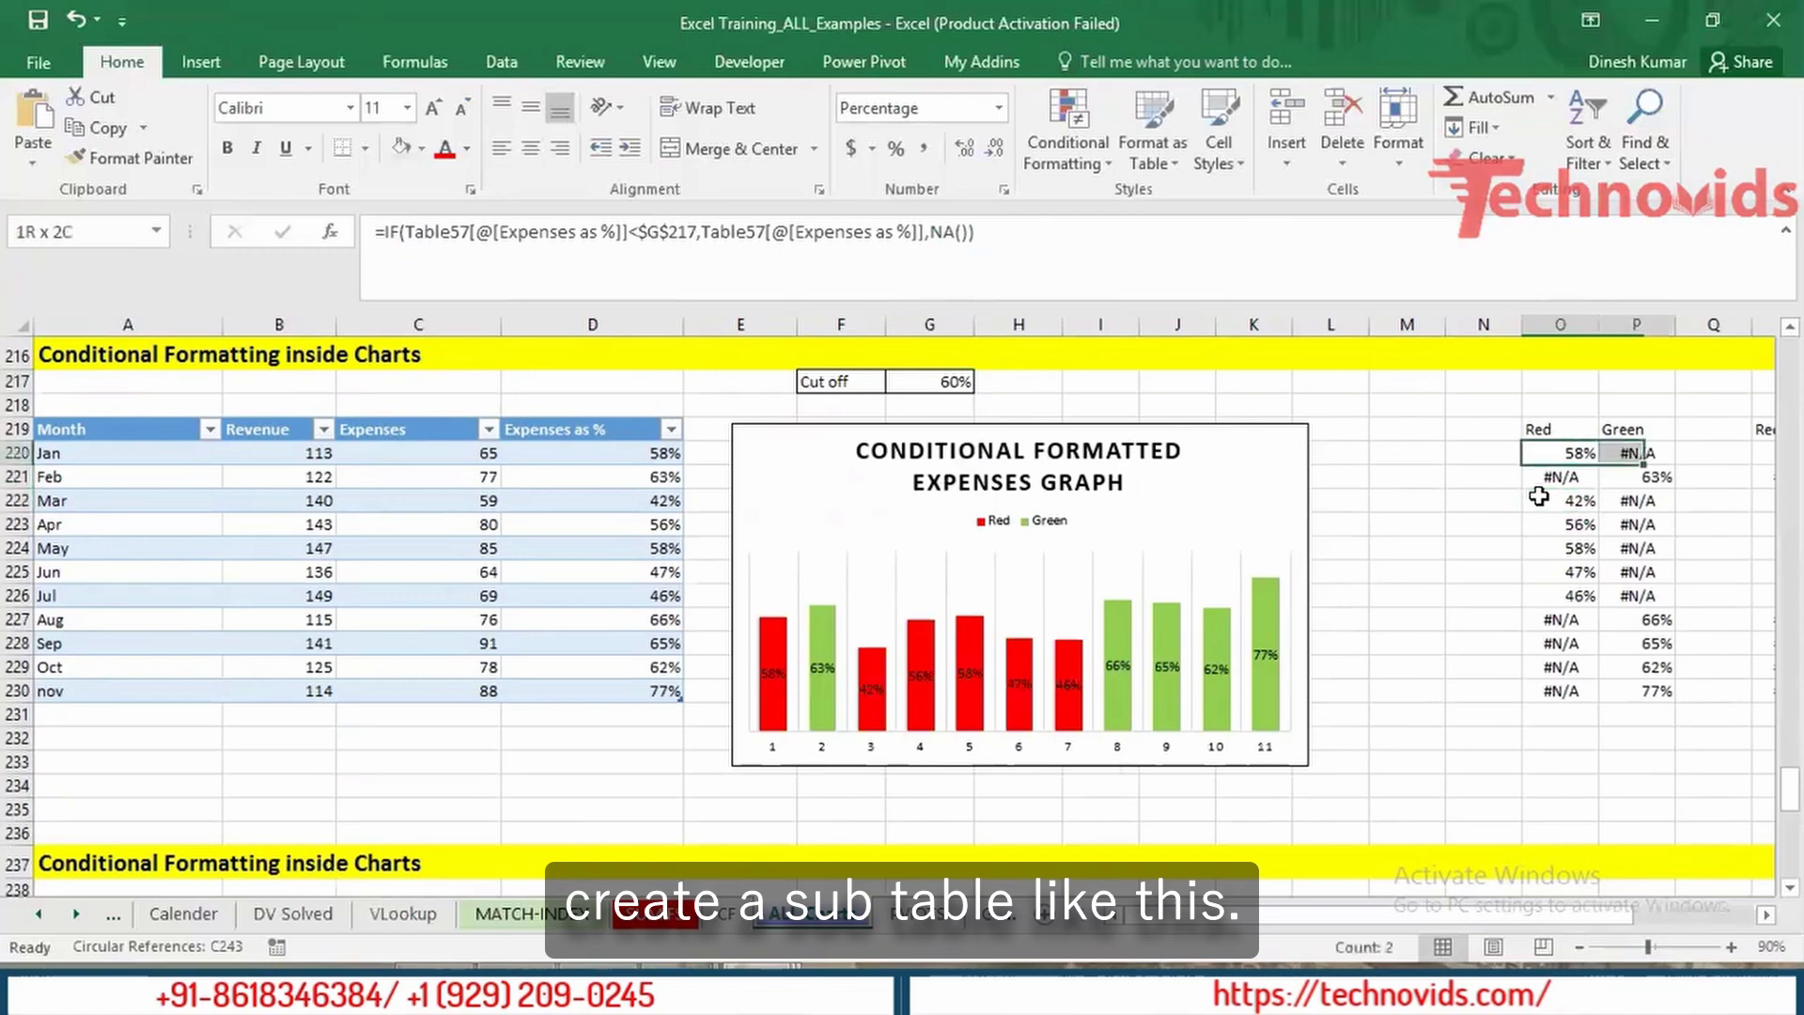
key("ctrl+shift+Down")
key("Right")
key("Right")
scroll(1539, 497, "right", 2)
key("Left")
key("Left")
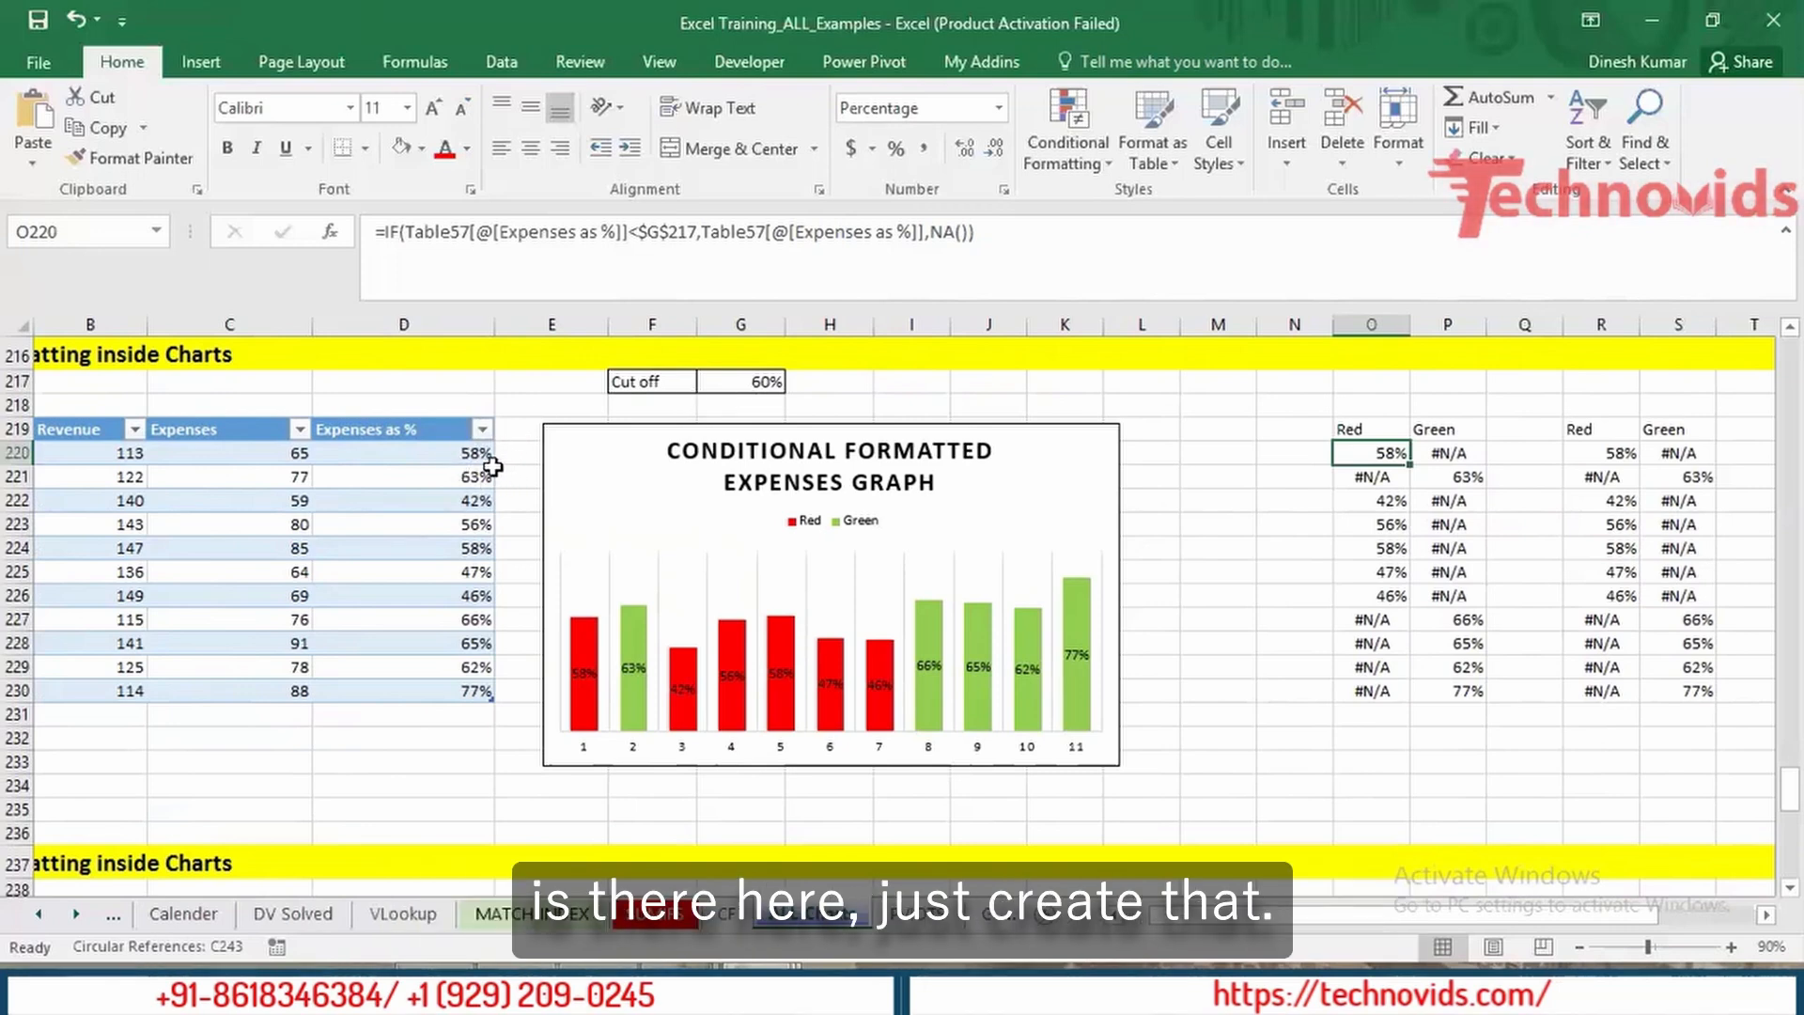
Step: Clear the formulas in R220:S230 under the second pair of Red and Green headings
left_click(1606, 428)
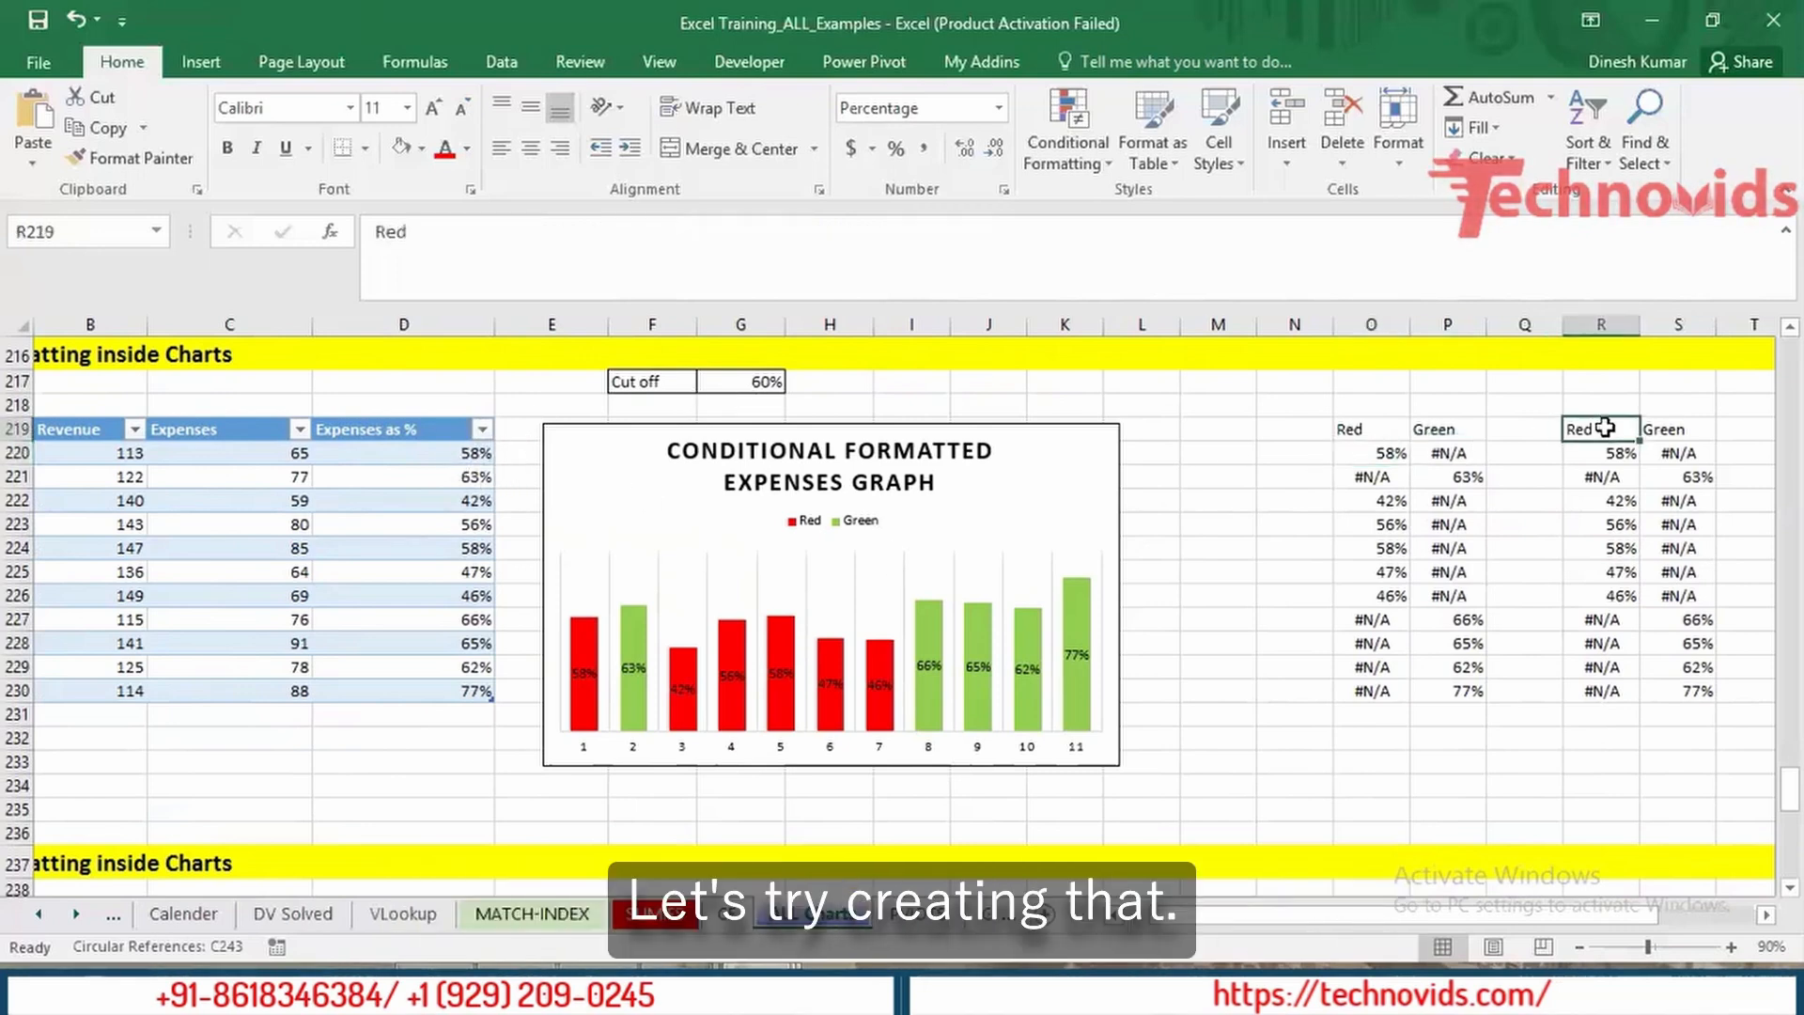
key("Down")
key("ctrl+shift+Right")
key("ctrl+shift+Down")
key("Delete")
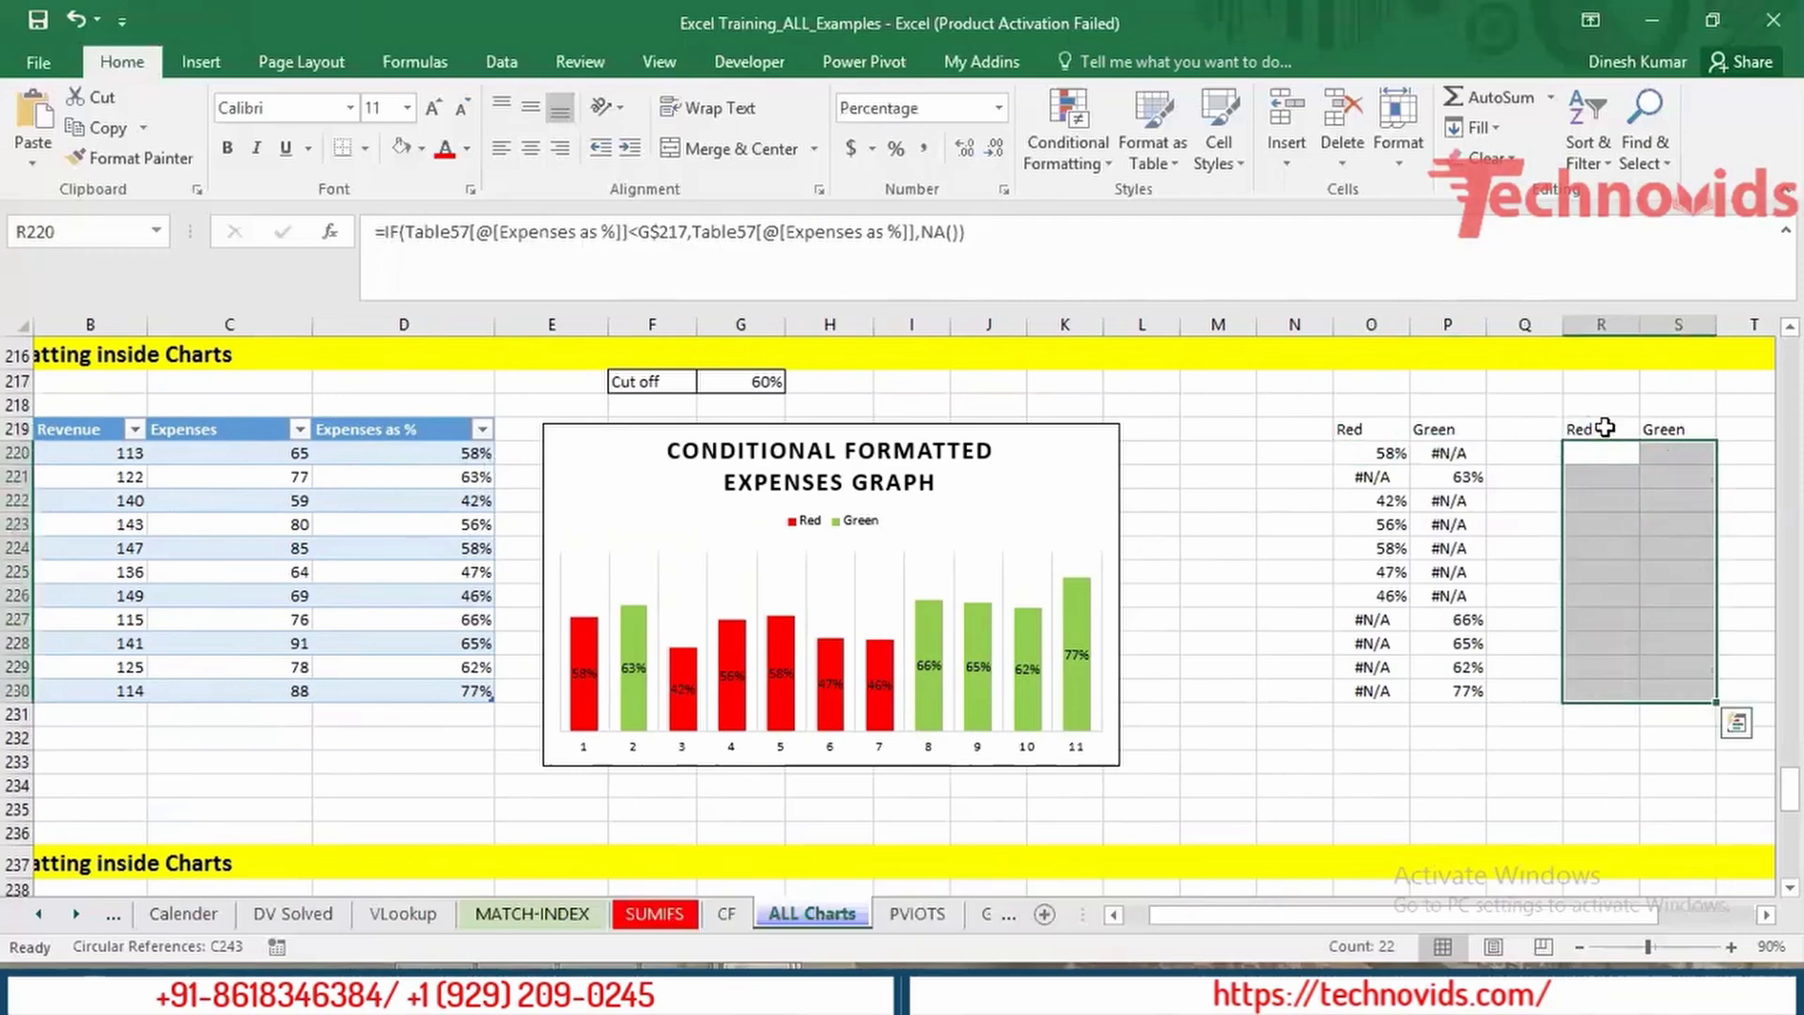
Step: Enter =IF(Table57[@[Expenses as %]]>$G$217,Table57[@[Expenses as %]],NA()) in R220
key("Left")
key("Right")
type("=")
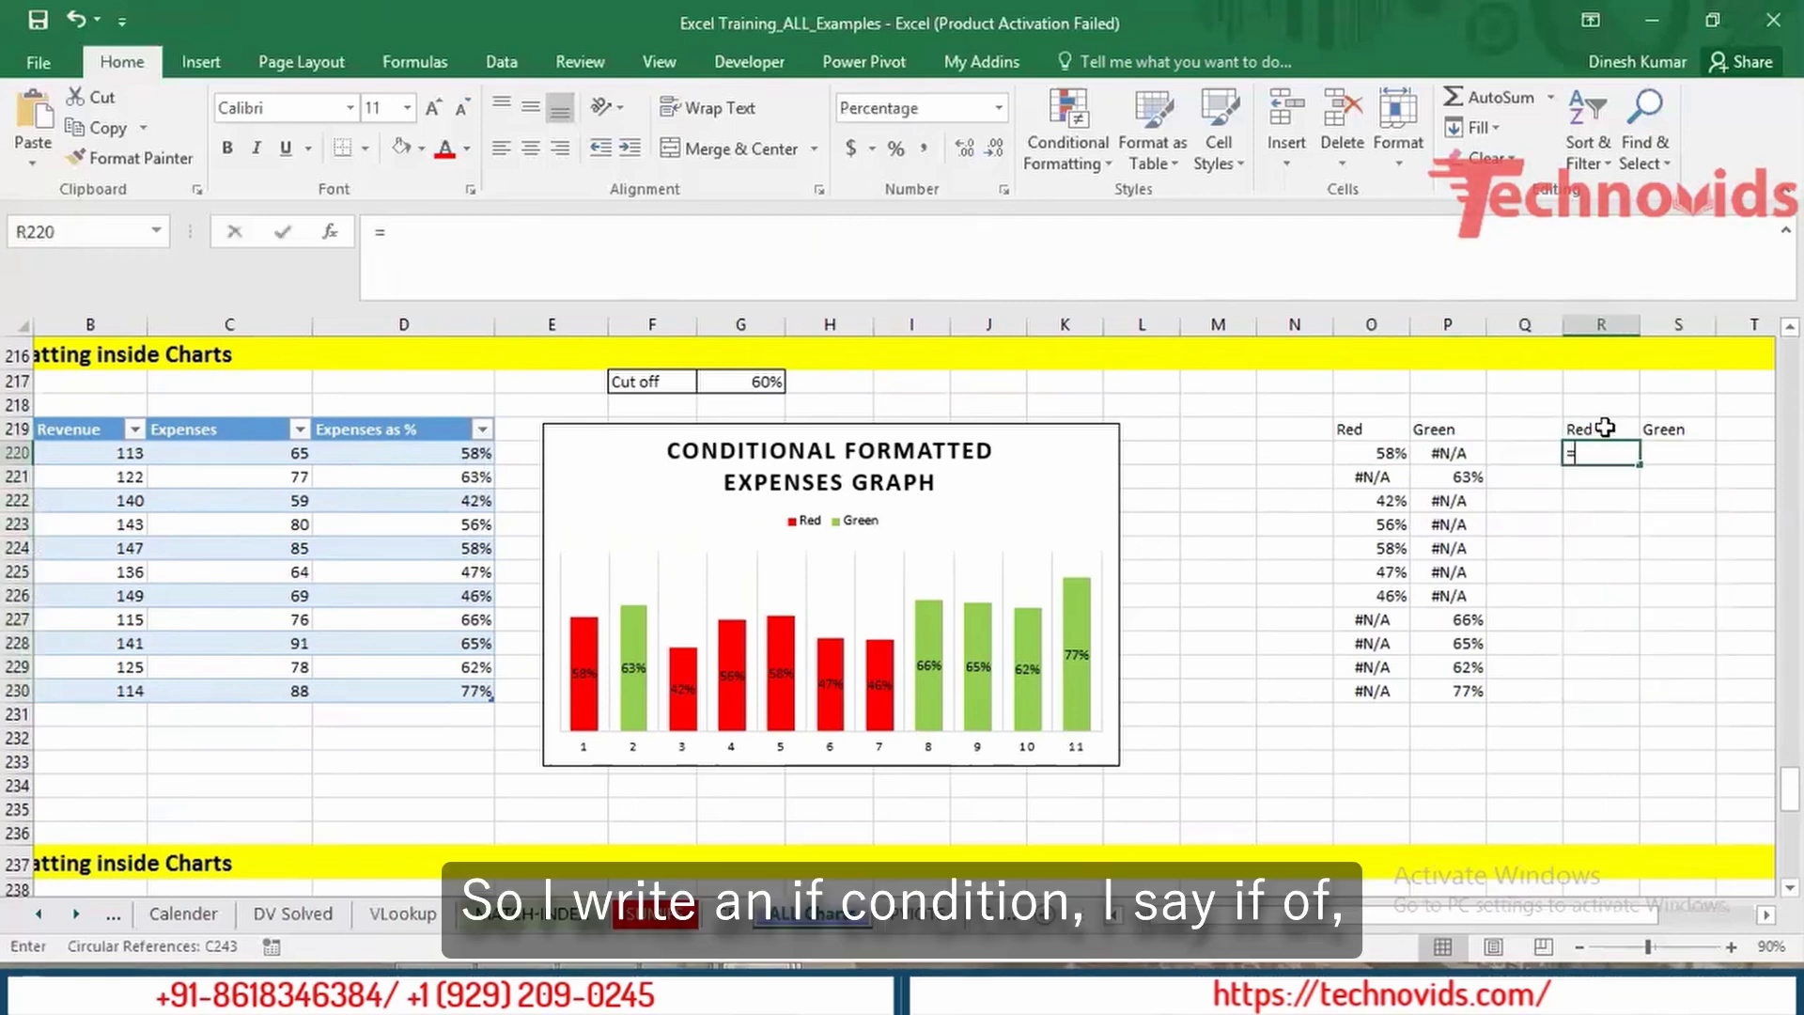
type("IF(")
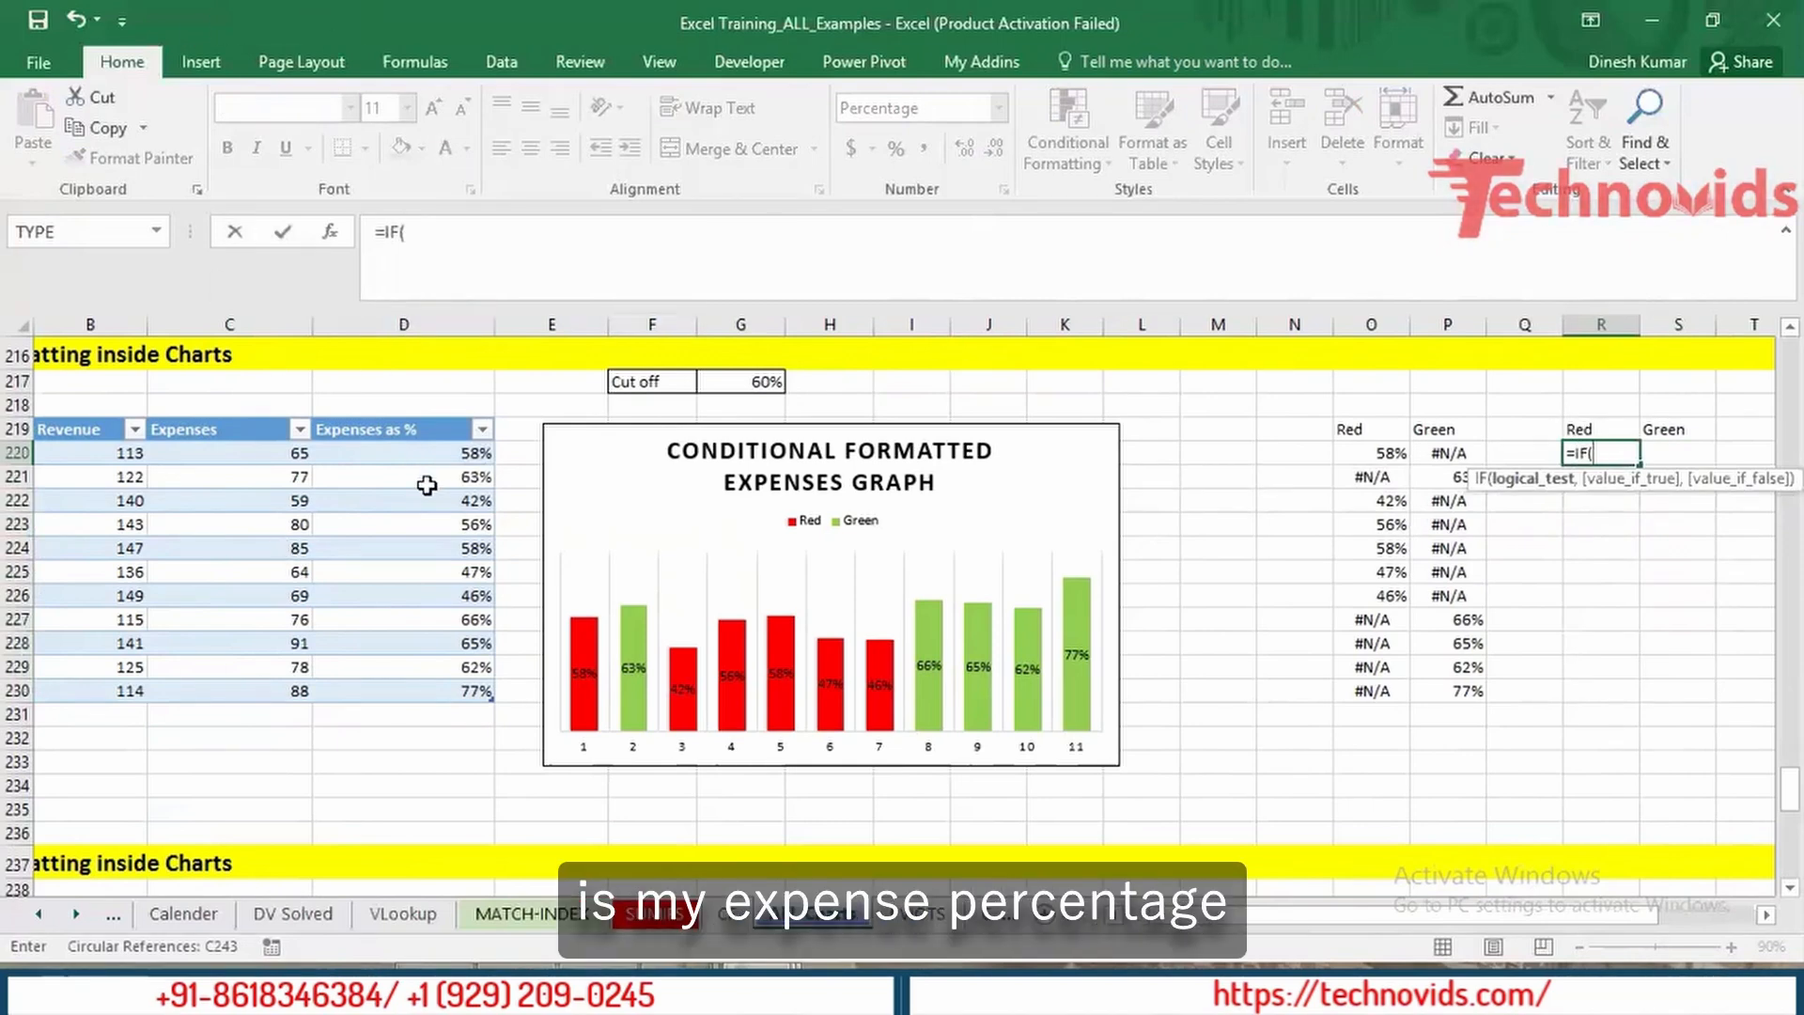
left_click(424, 456)
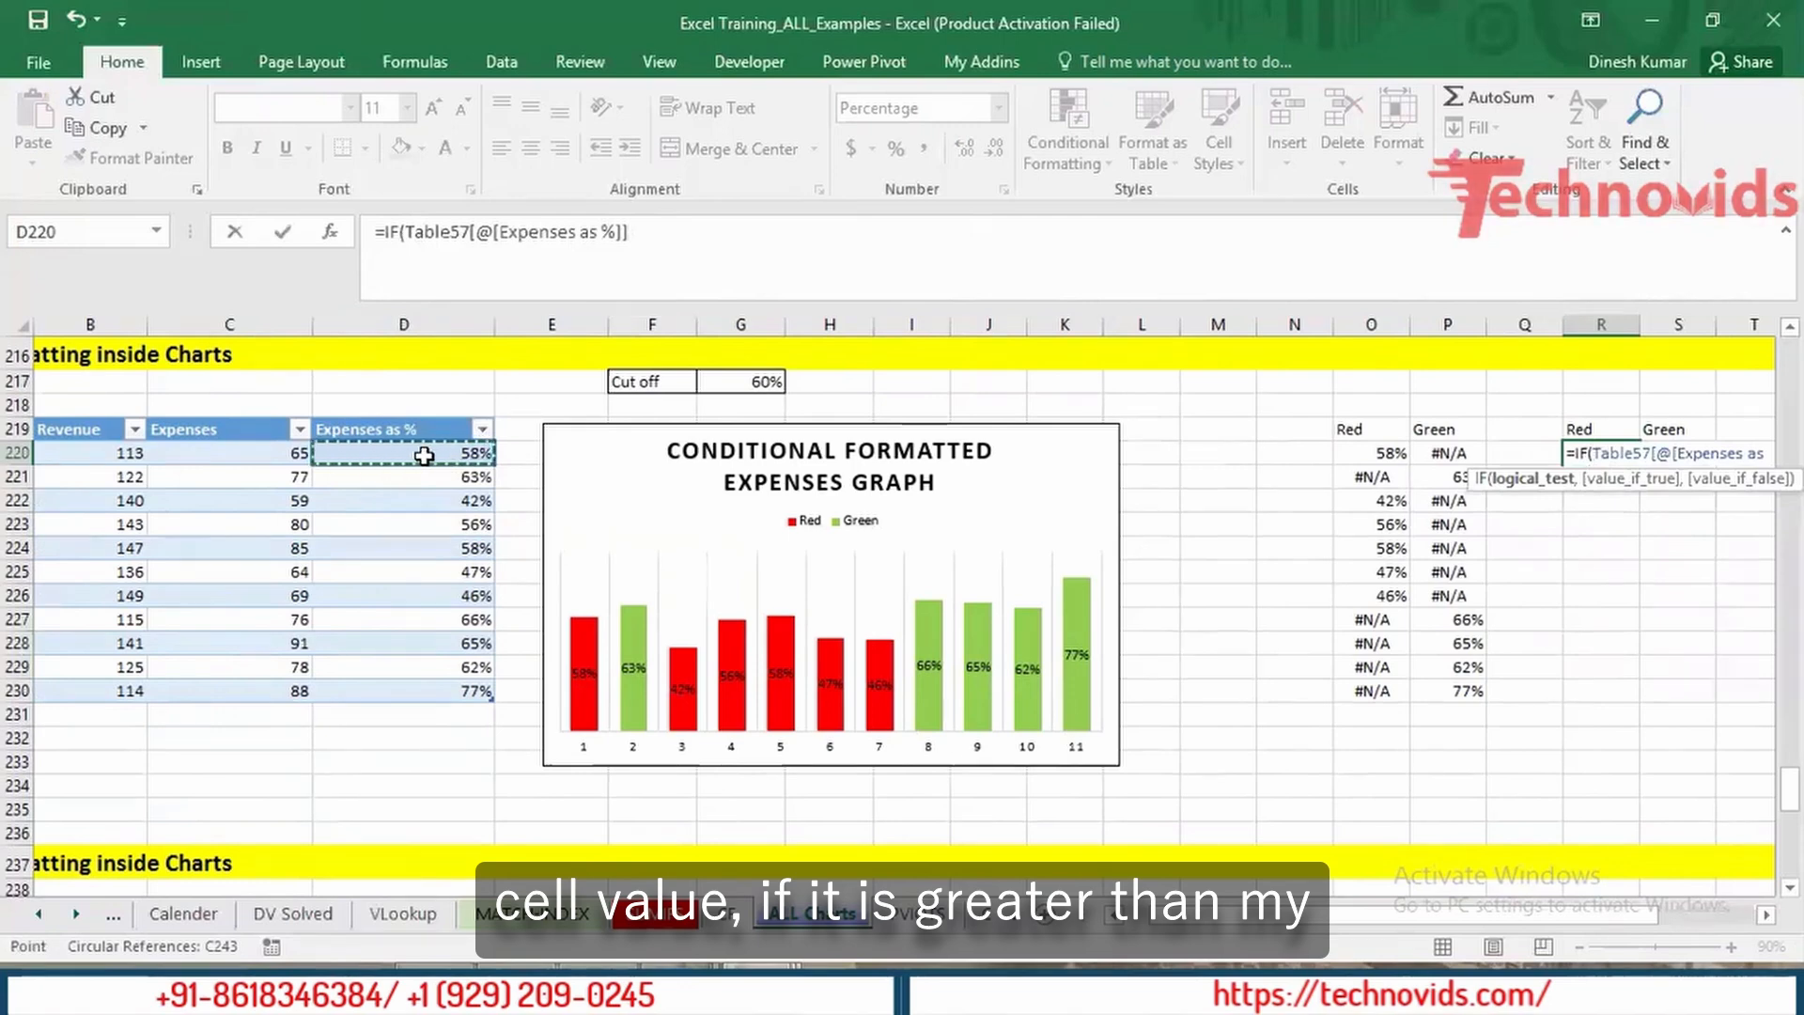
type(">")
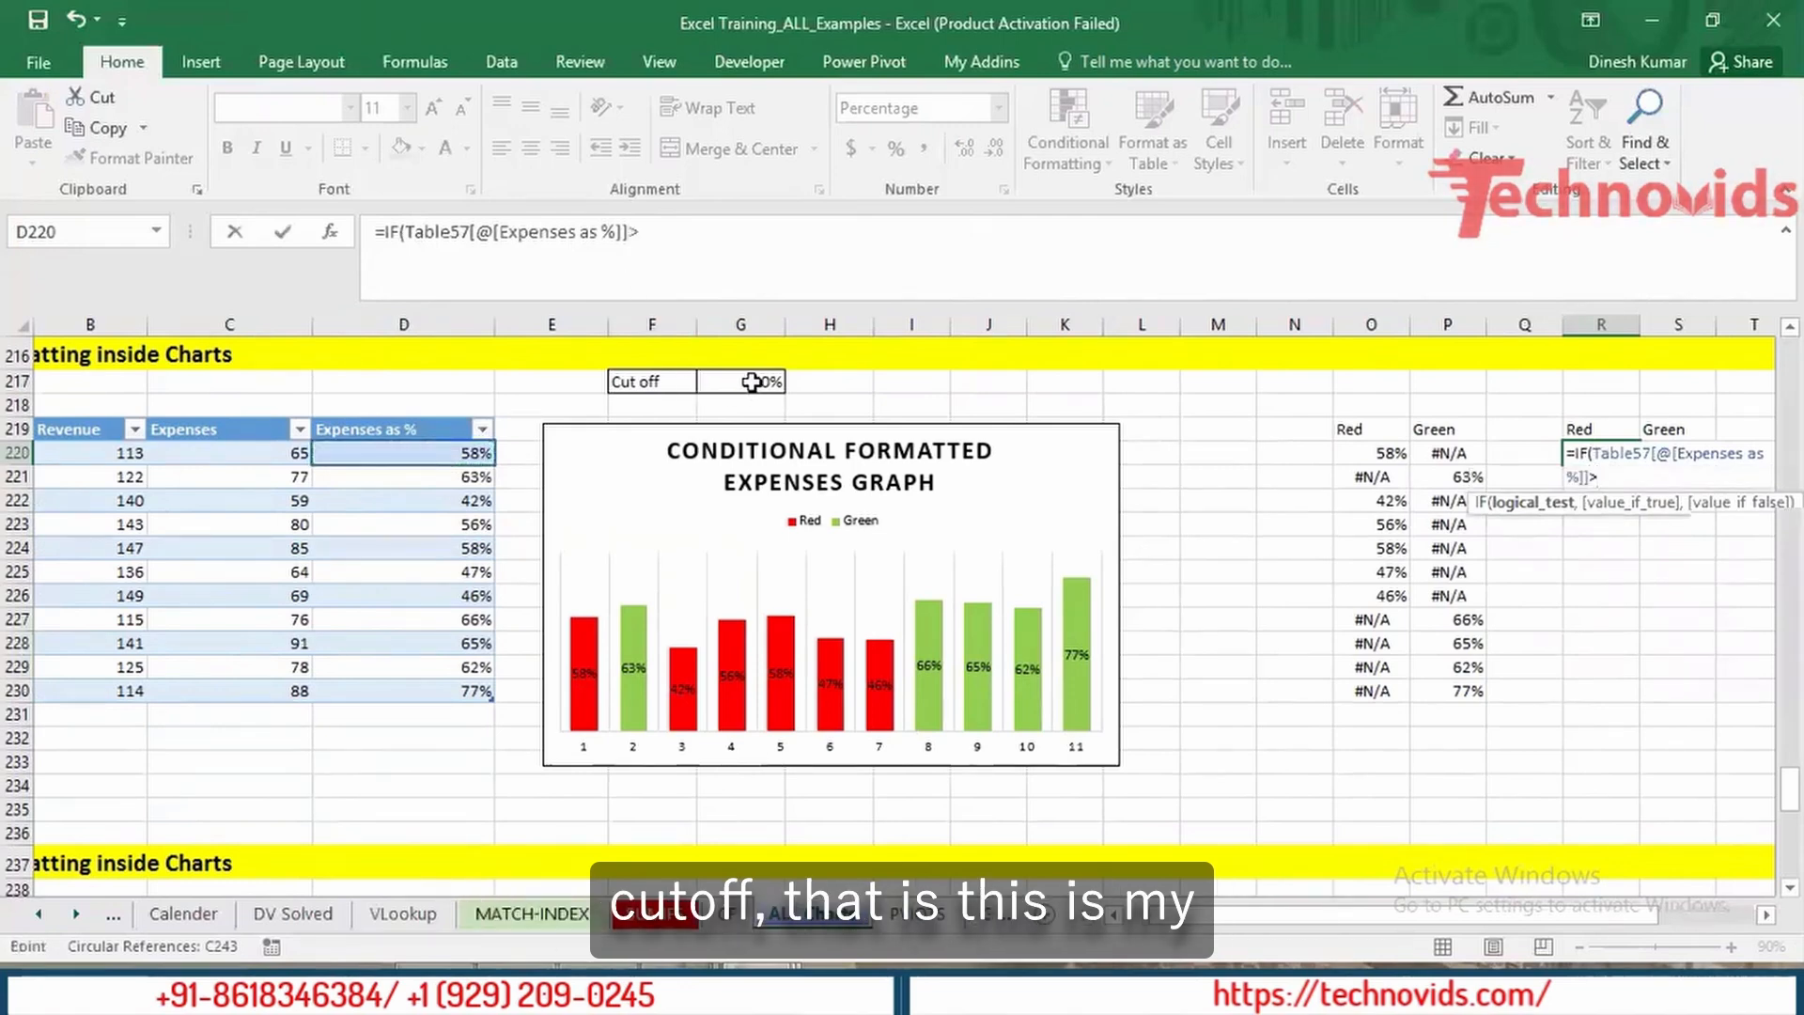
left_click(751, 381)
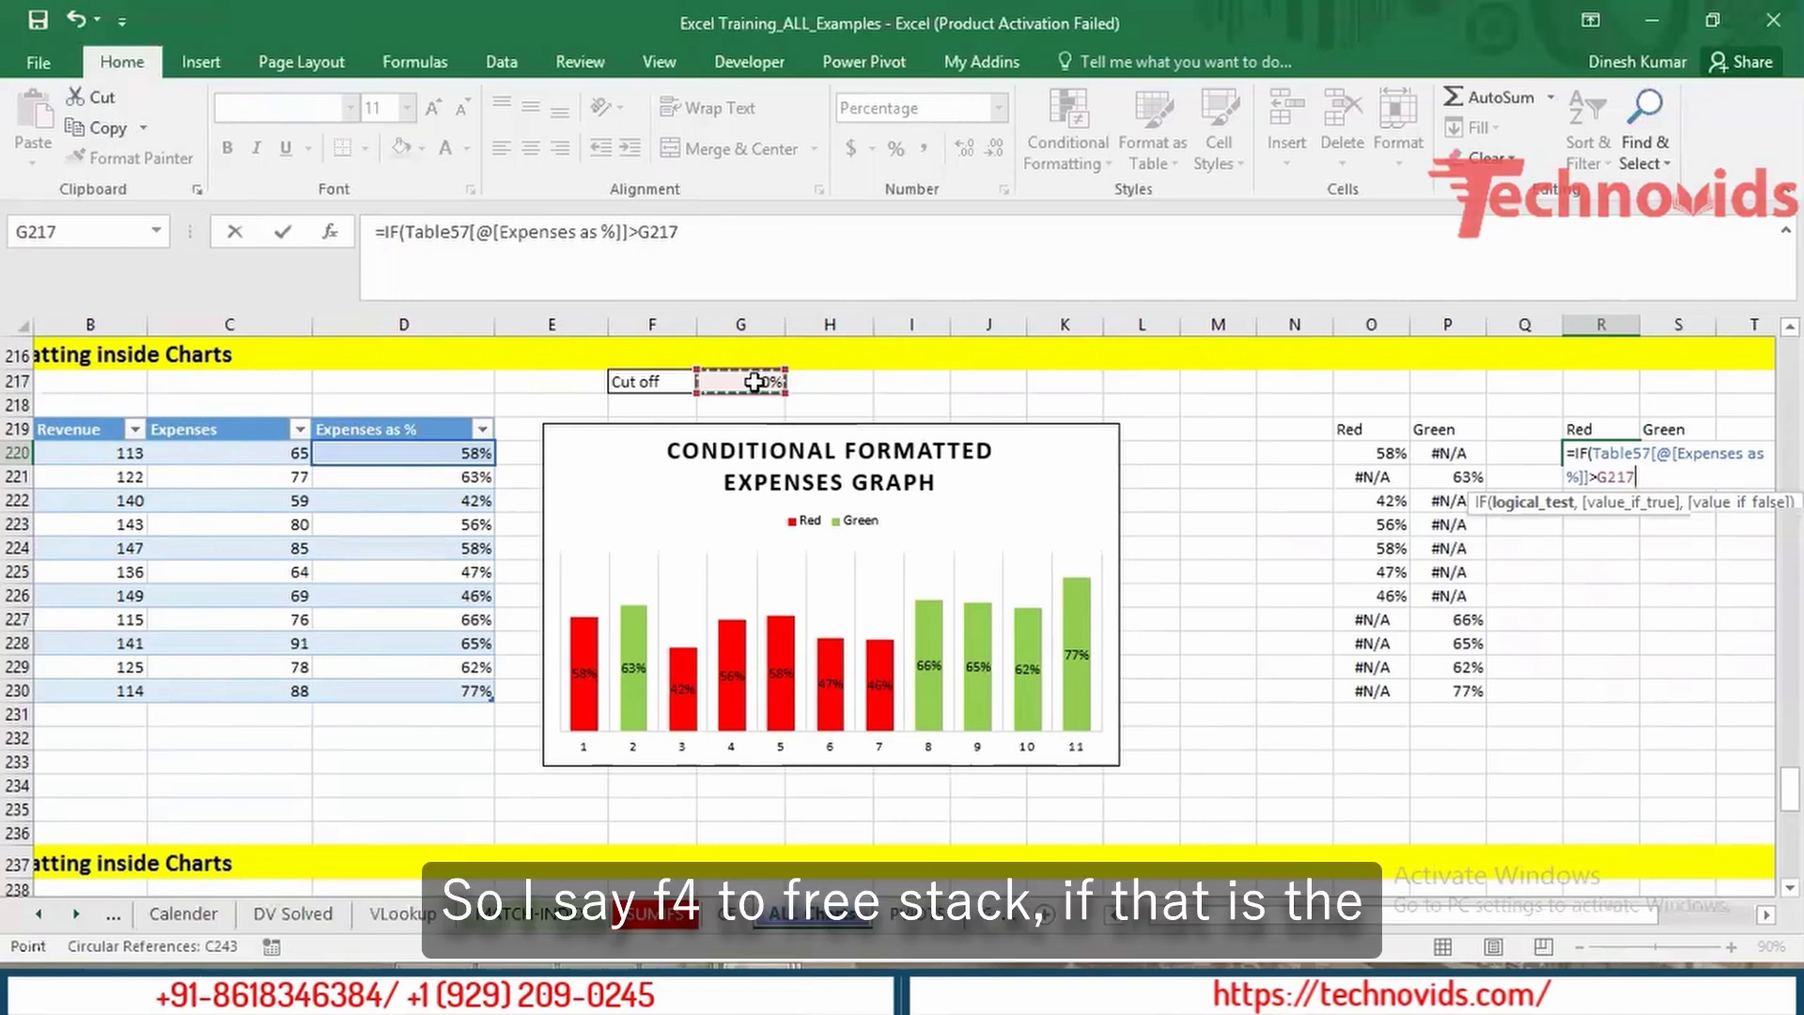
key("F4")
type(",")
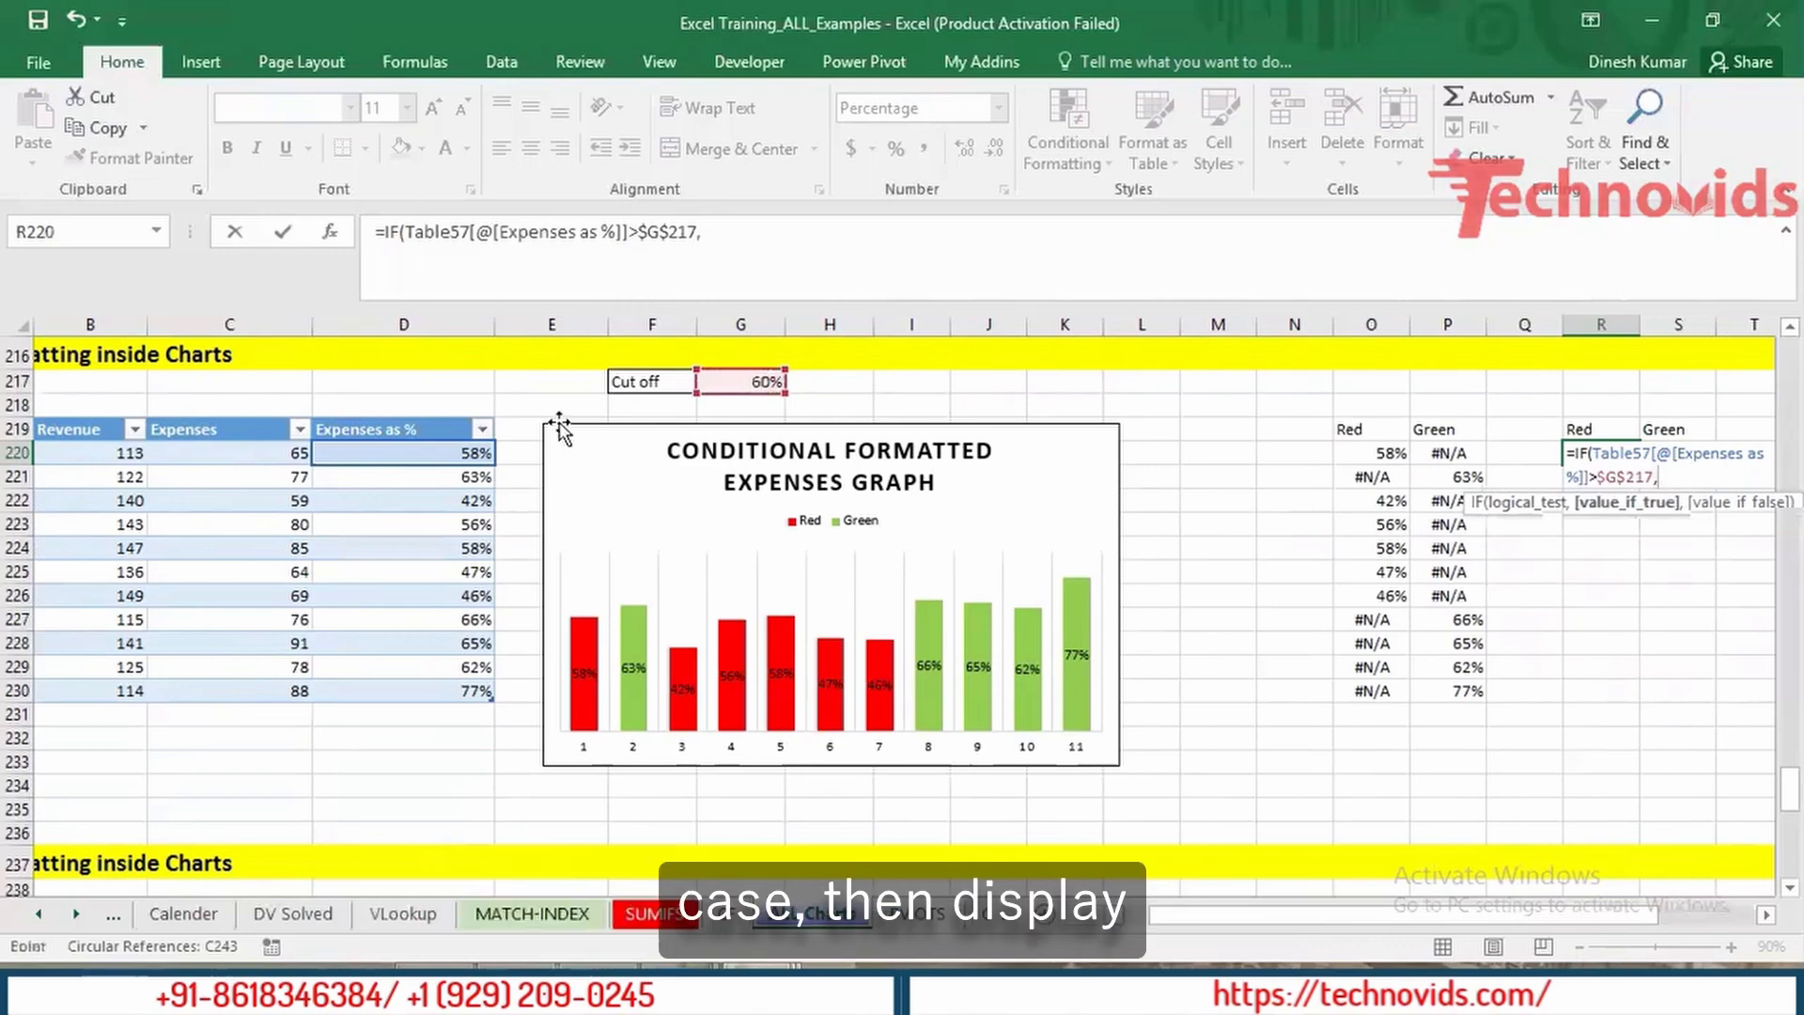
left_click(428, 454)
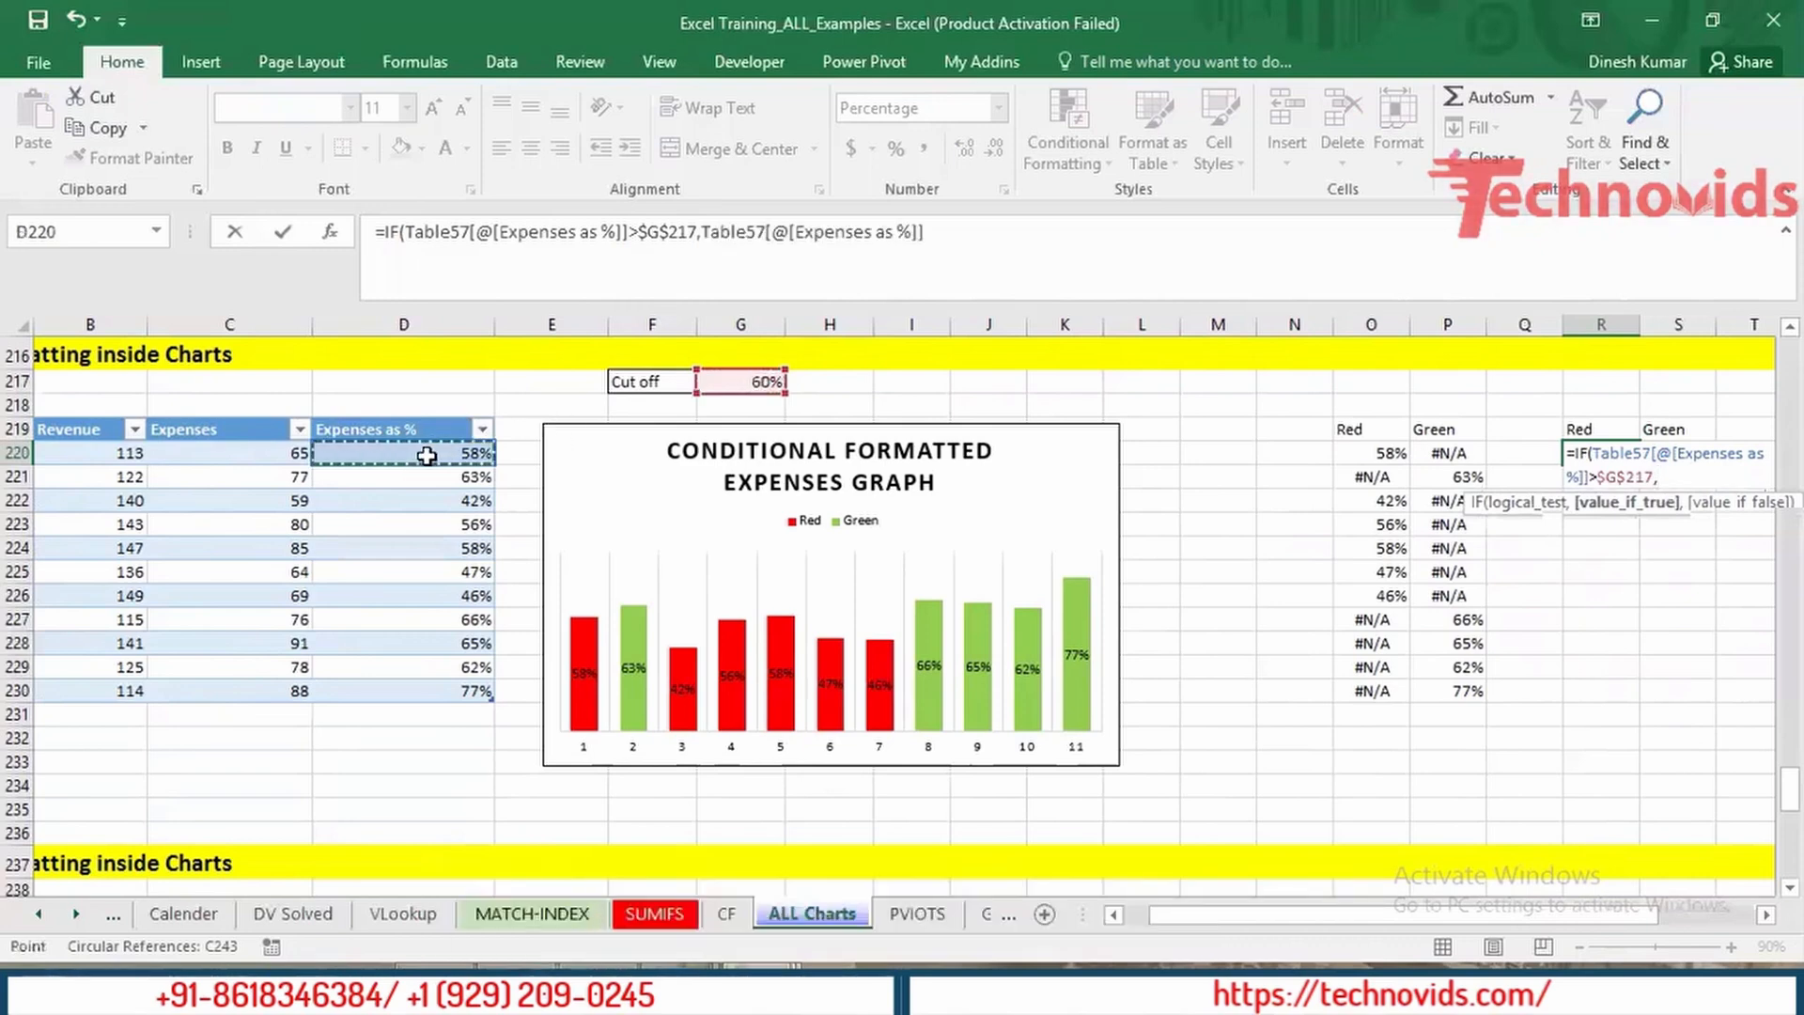
type(",")
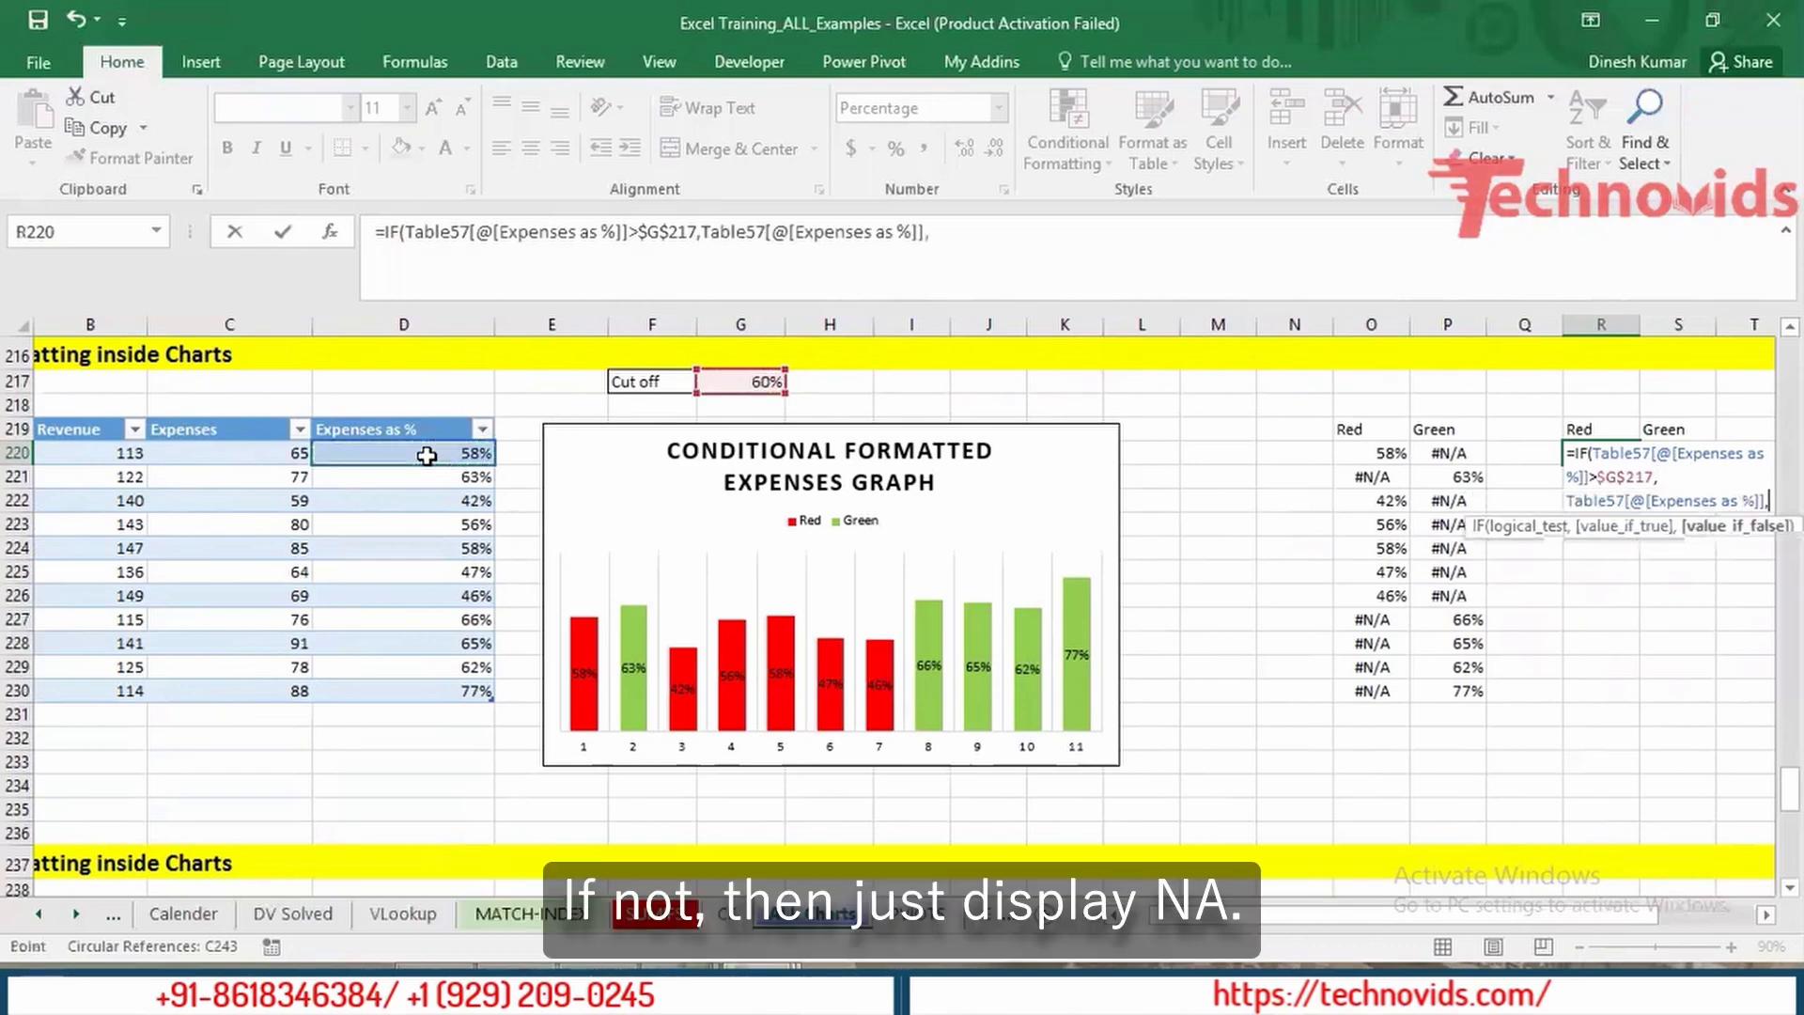
type("NA")
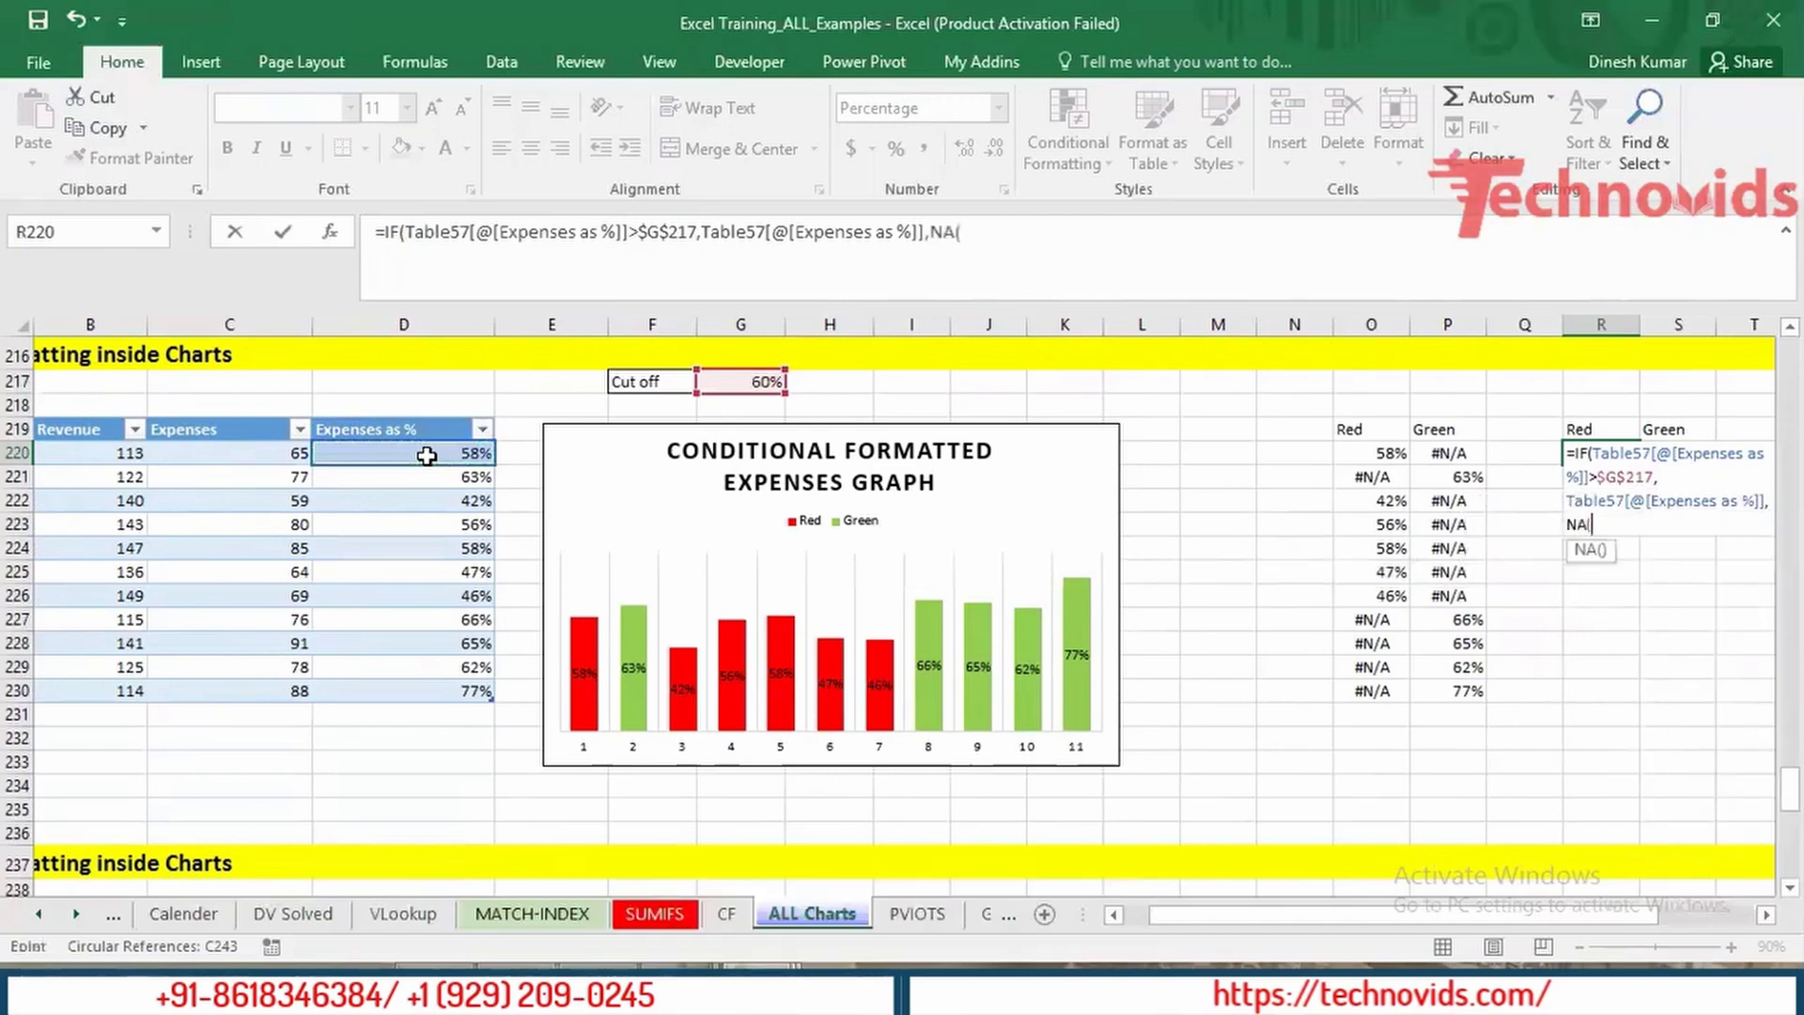
type("())")
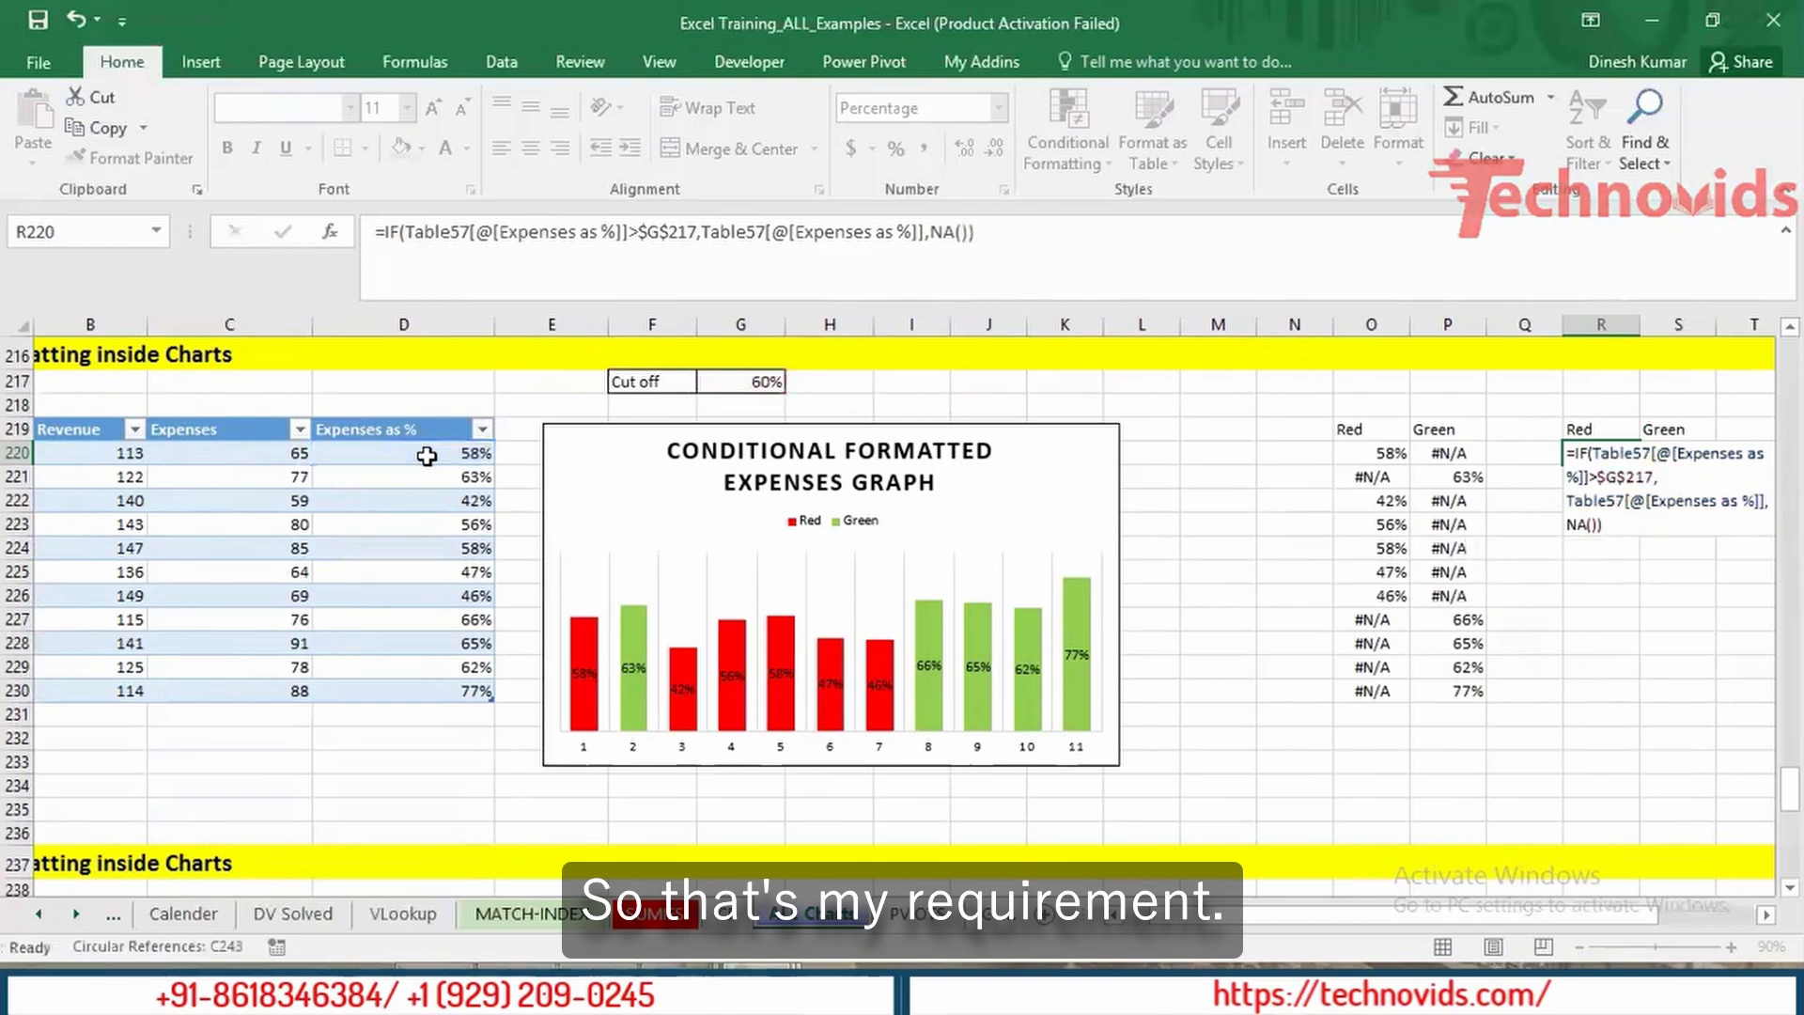
key("Return")
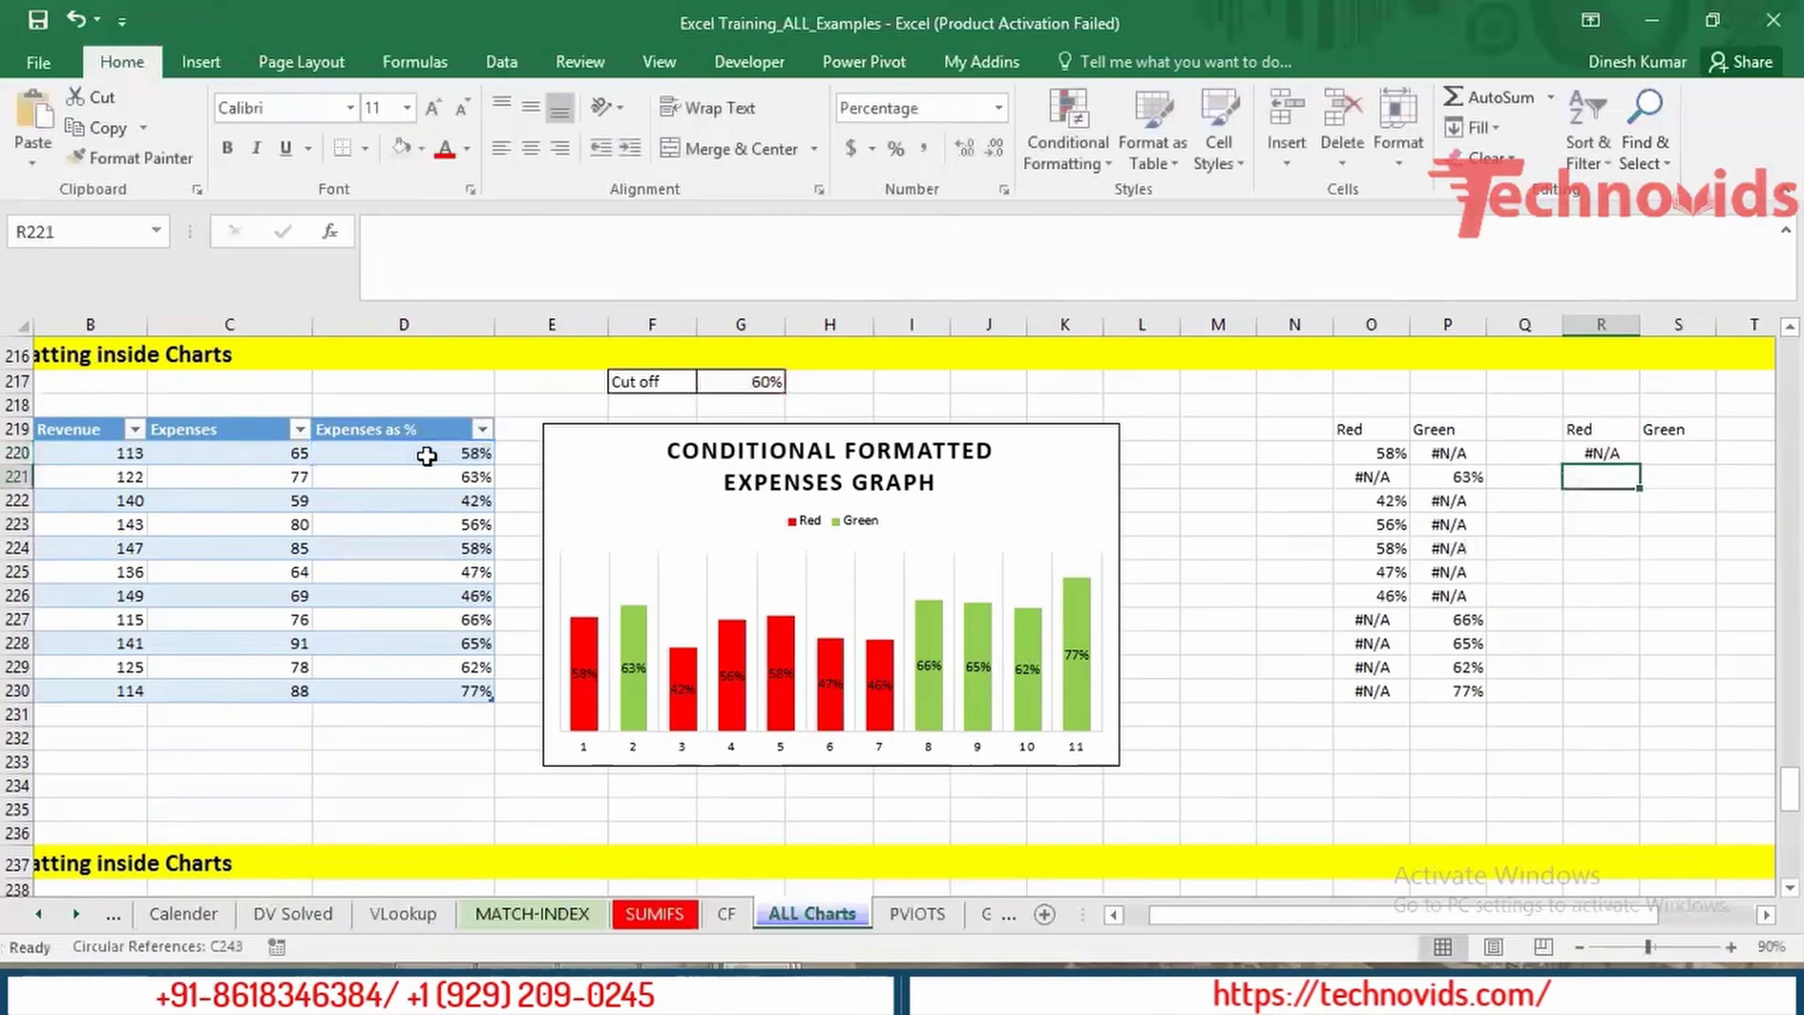
Step: Fill the formula in R220 down the Red column through R230
key("Up")
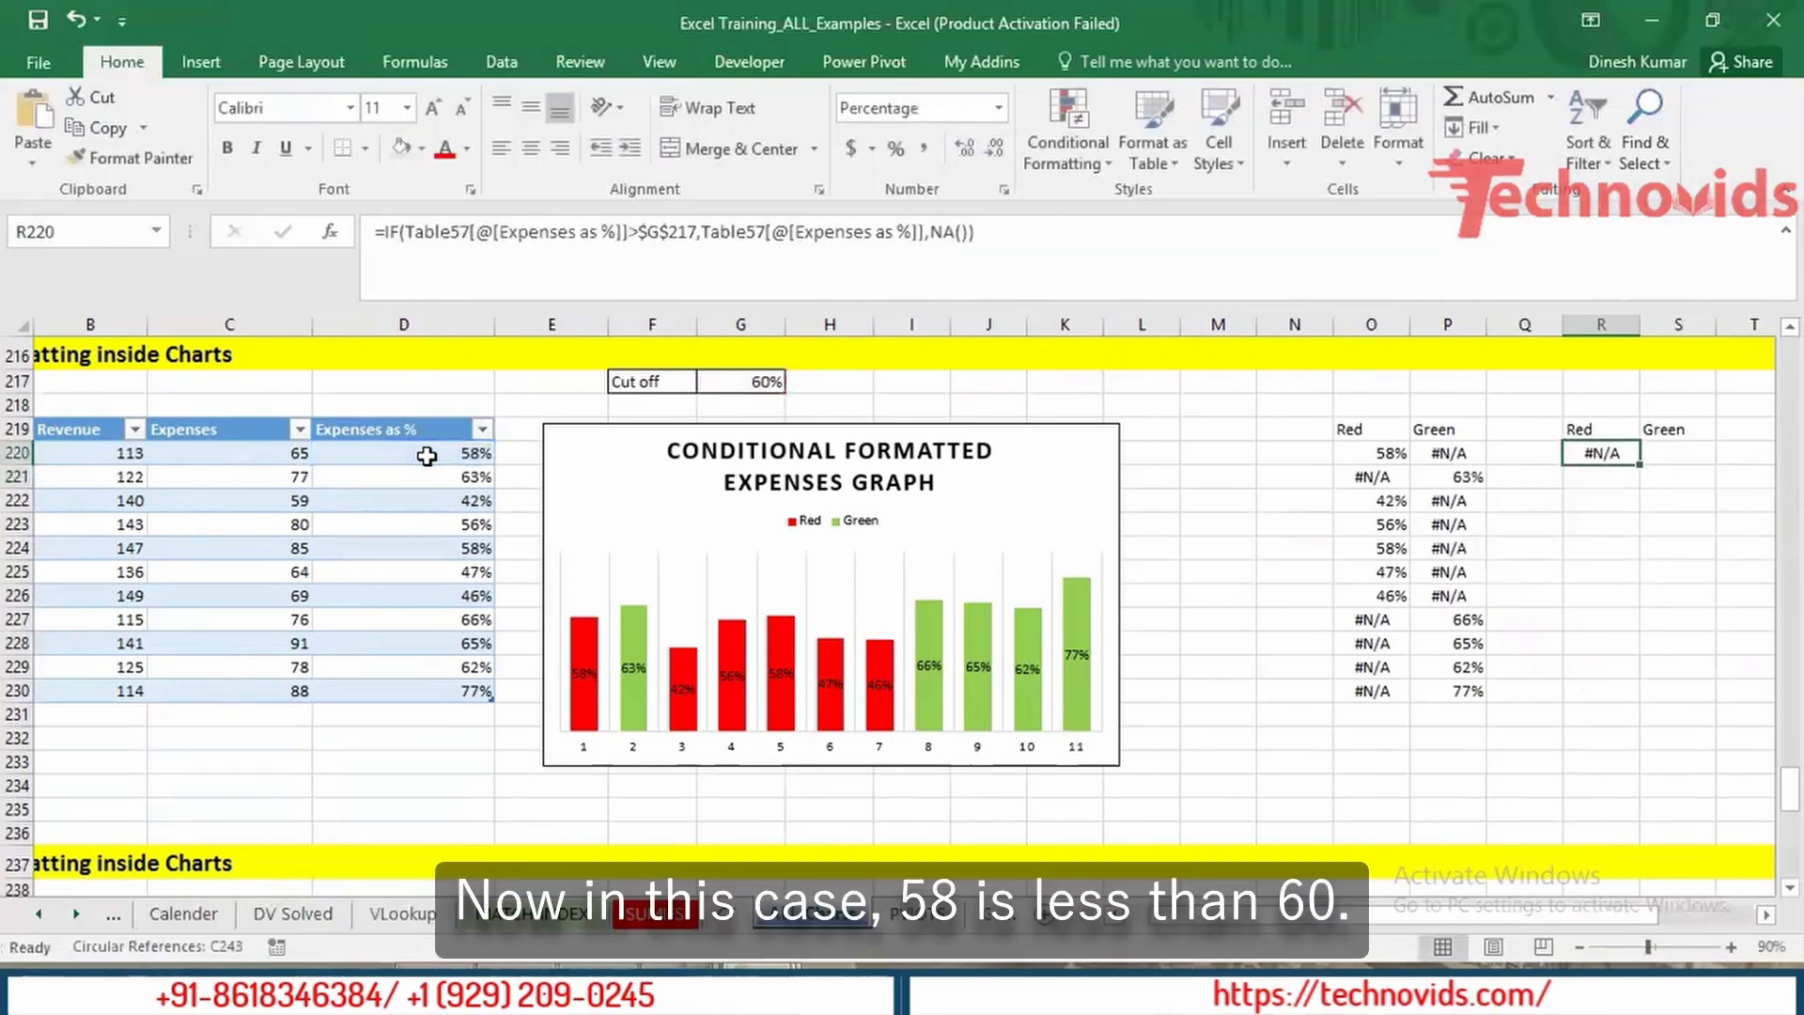
key("shift+Down")
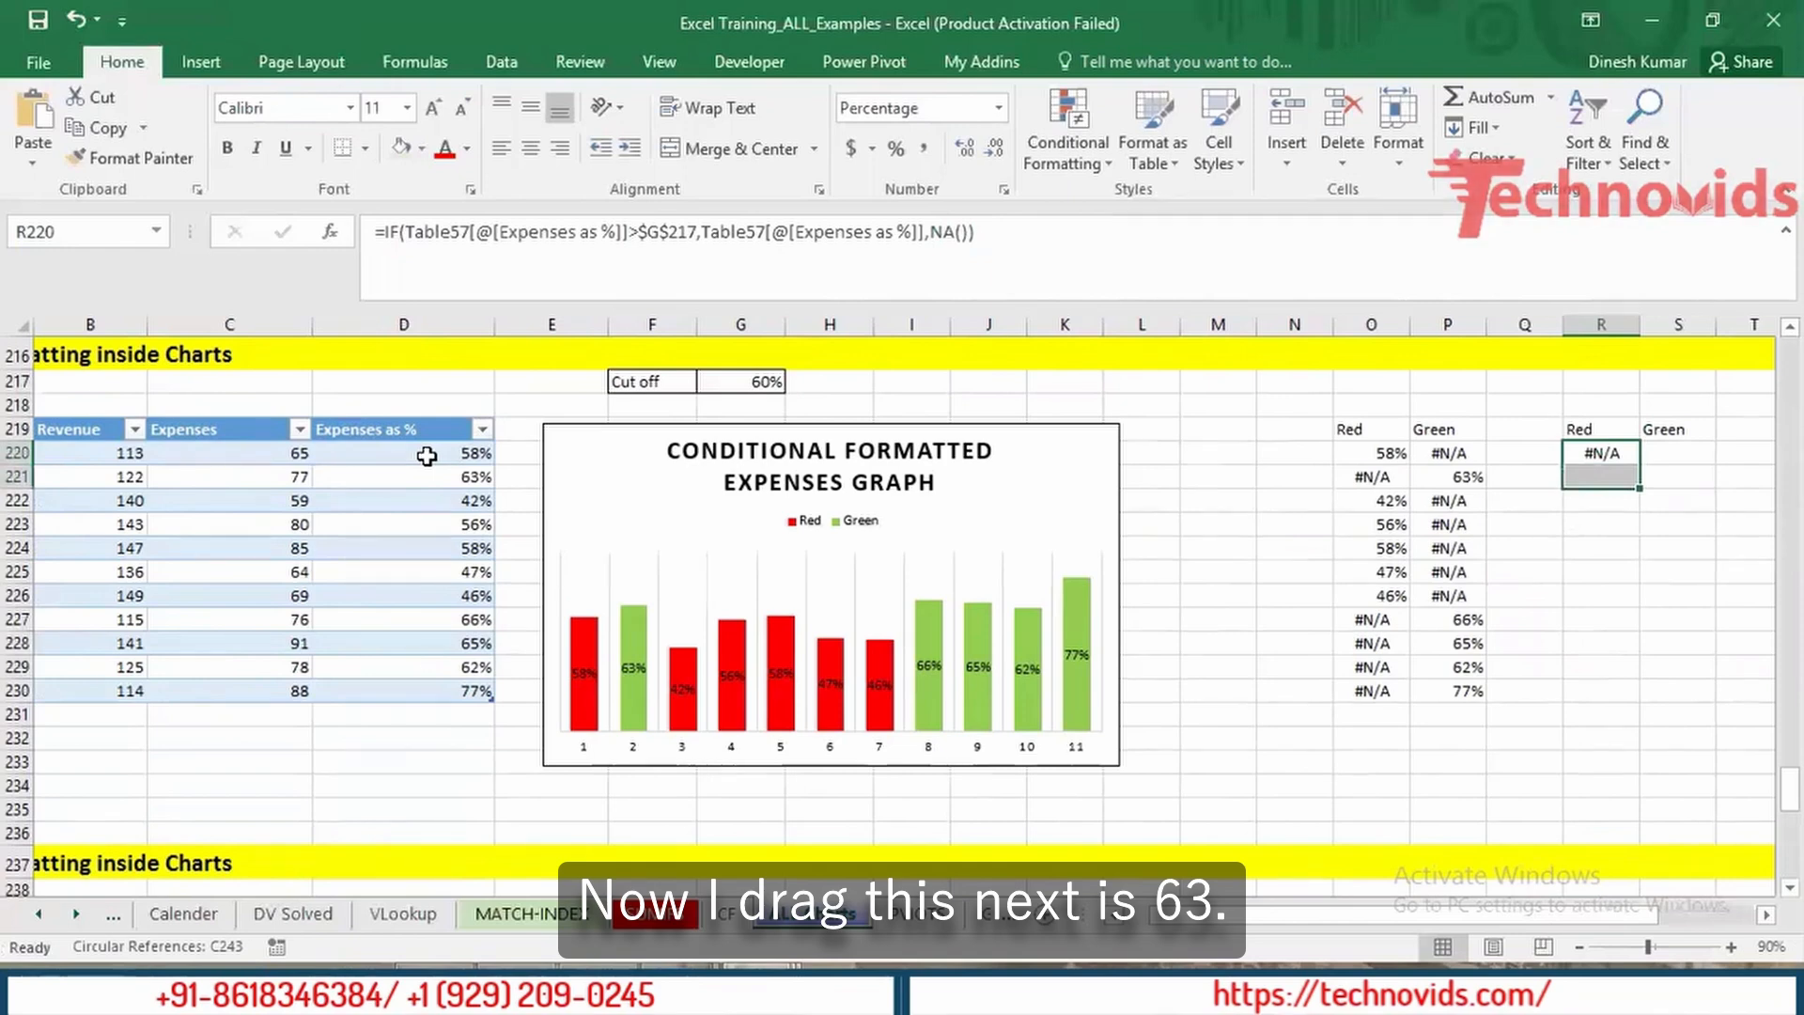
key("ctrl+d")
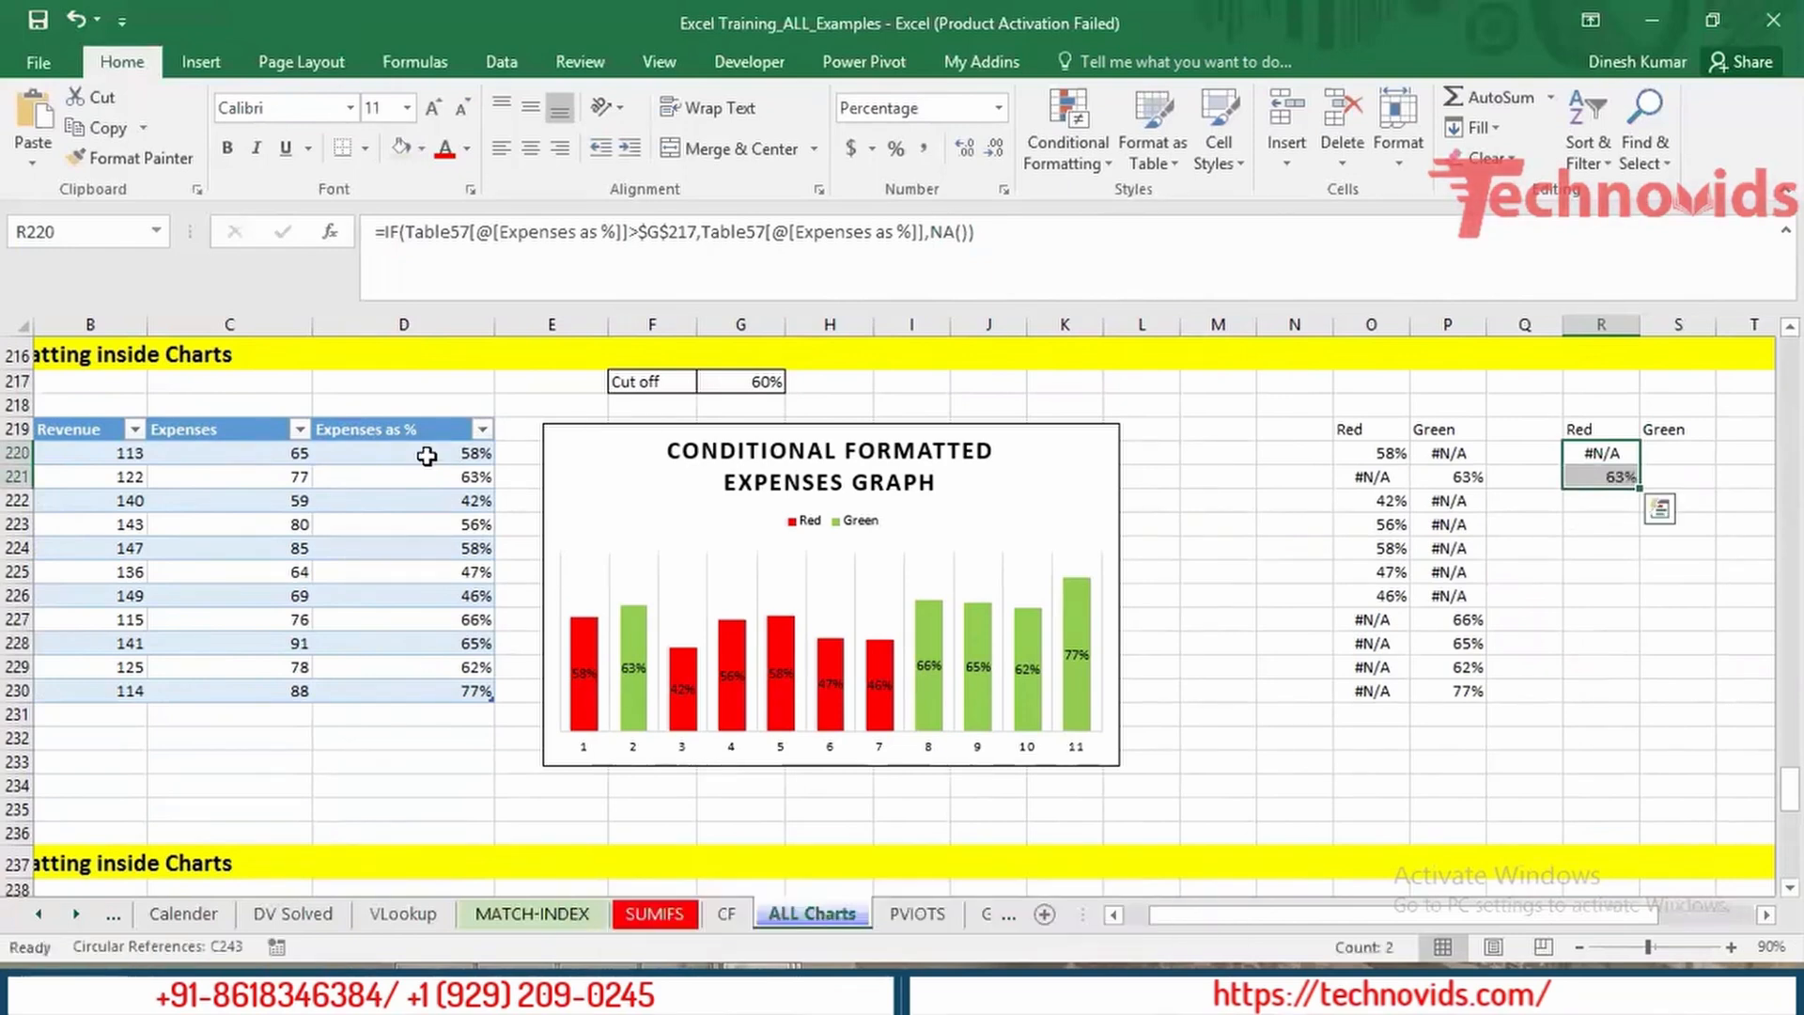
key("shift+Down")
key("shift+Down")
key("shift+Down")
key("shift+Down")
key("shift+Down")
key("shift+Down")
key("shift+Down")
key("shift+Down")
key("shift+Down")
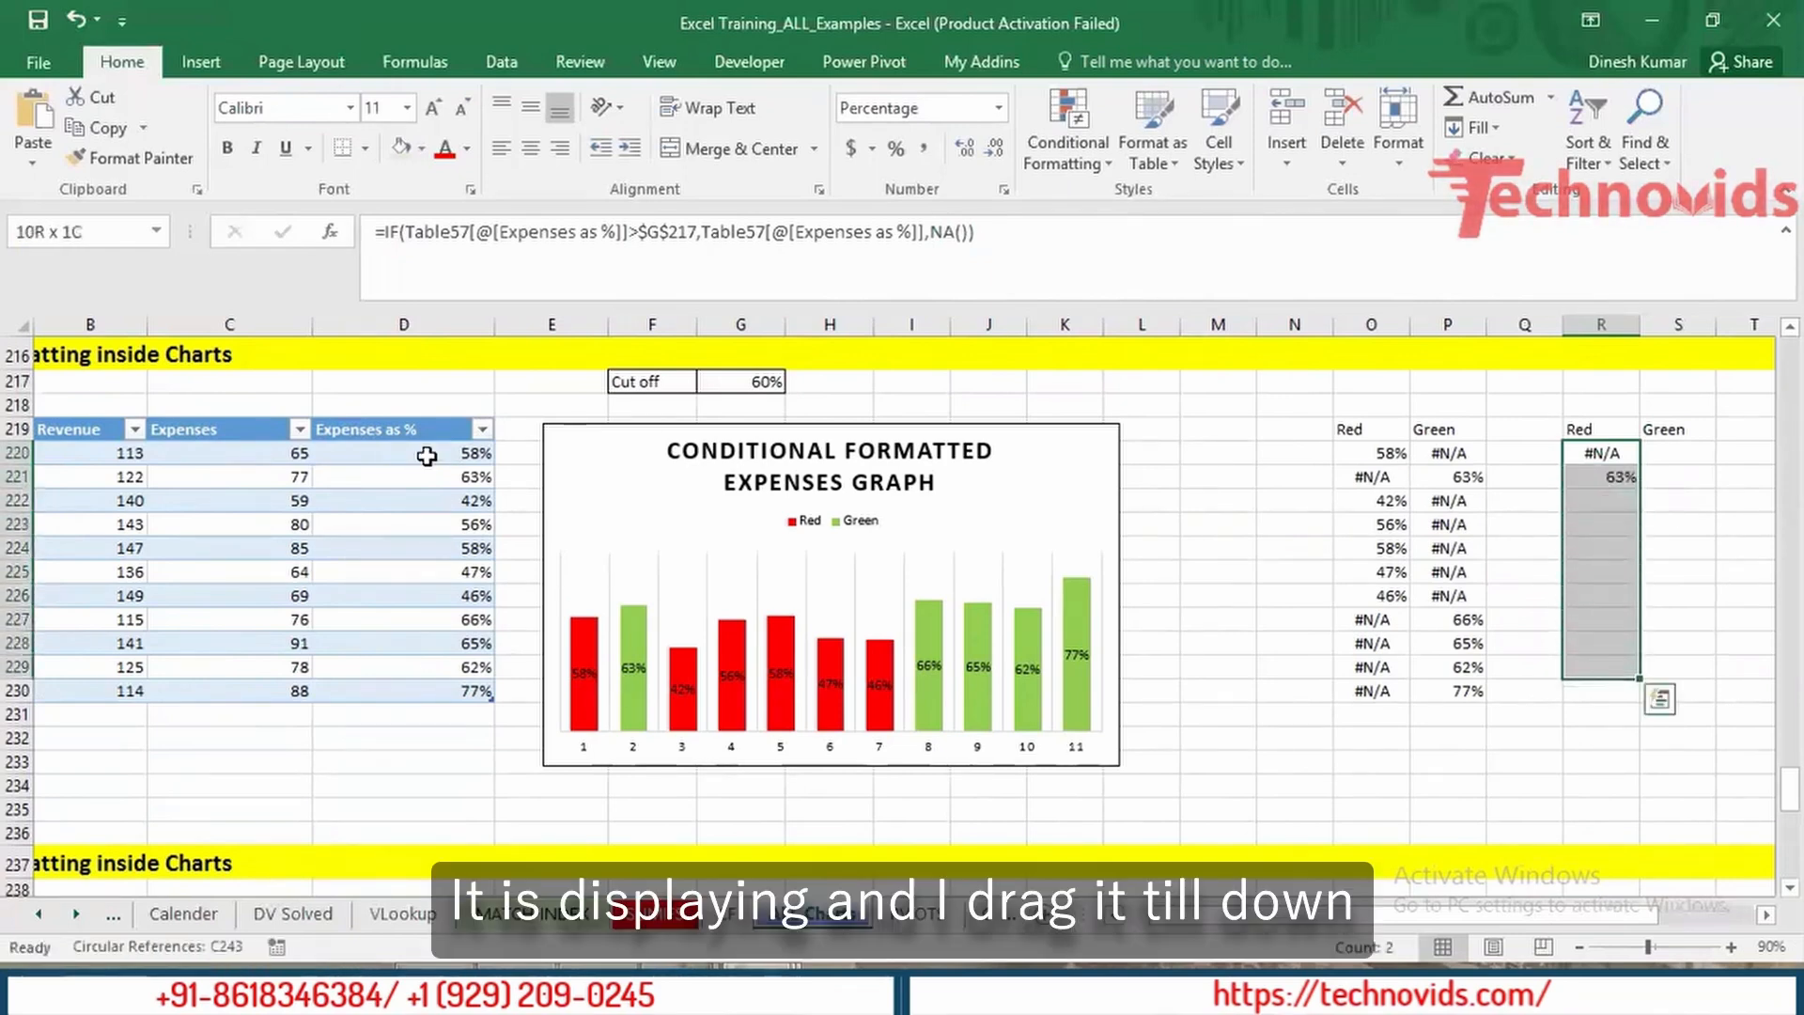
key("ctrl+d")
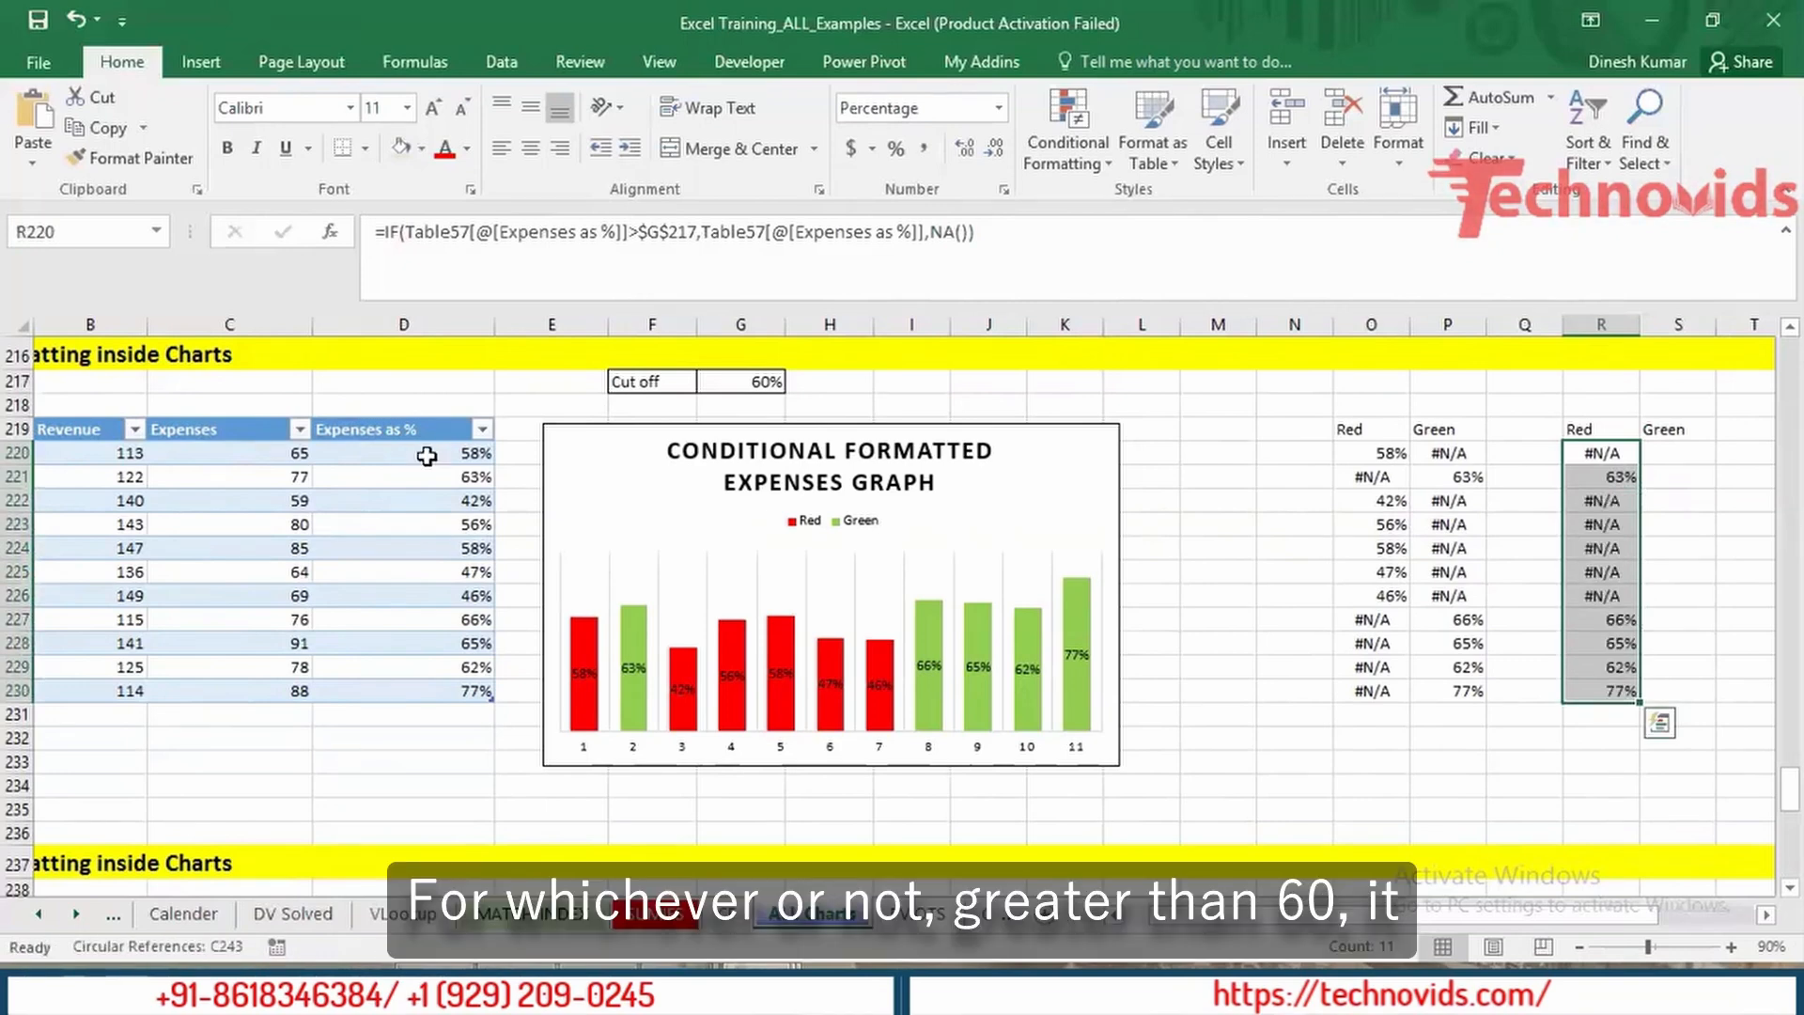
Step: Check the results of the Red column formula row by row down to R230
key("Down")
key("Down")
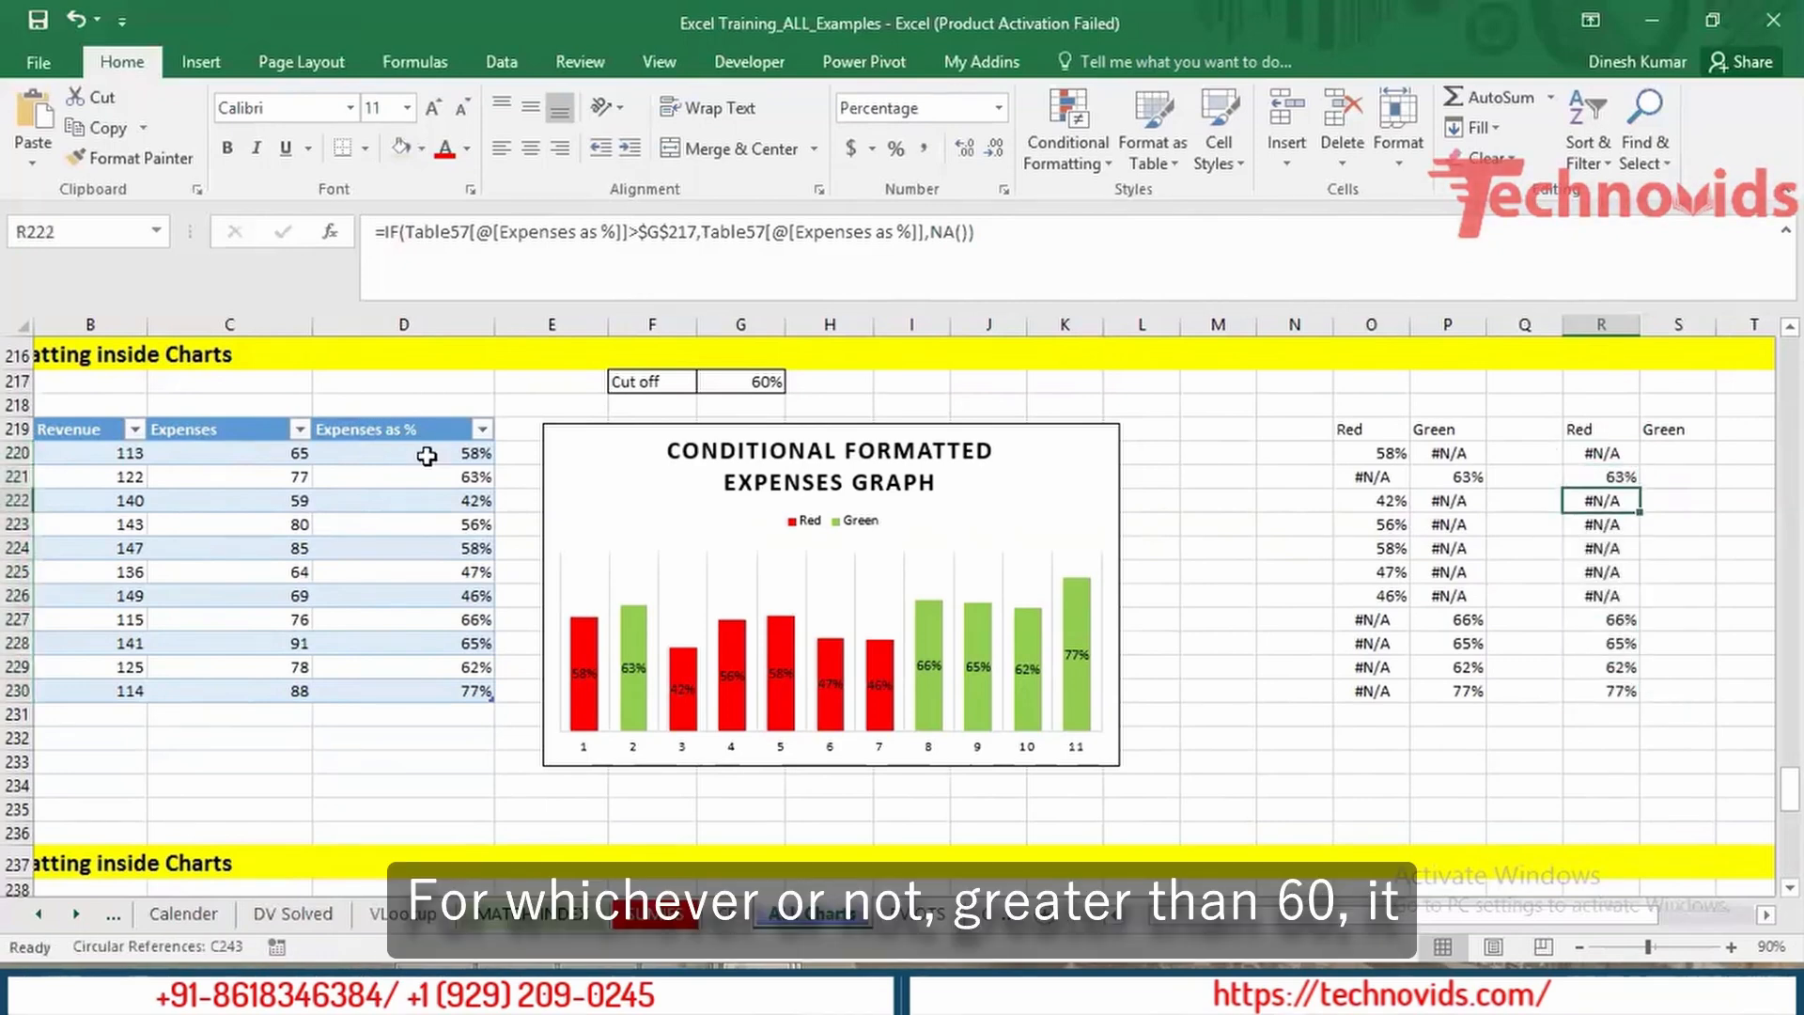
key("Down")
key("Down")
key("Down")
key("Down")
key("Down")
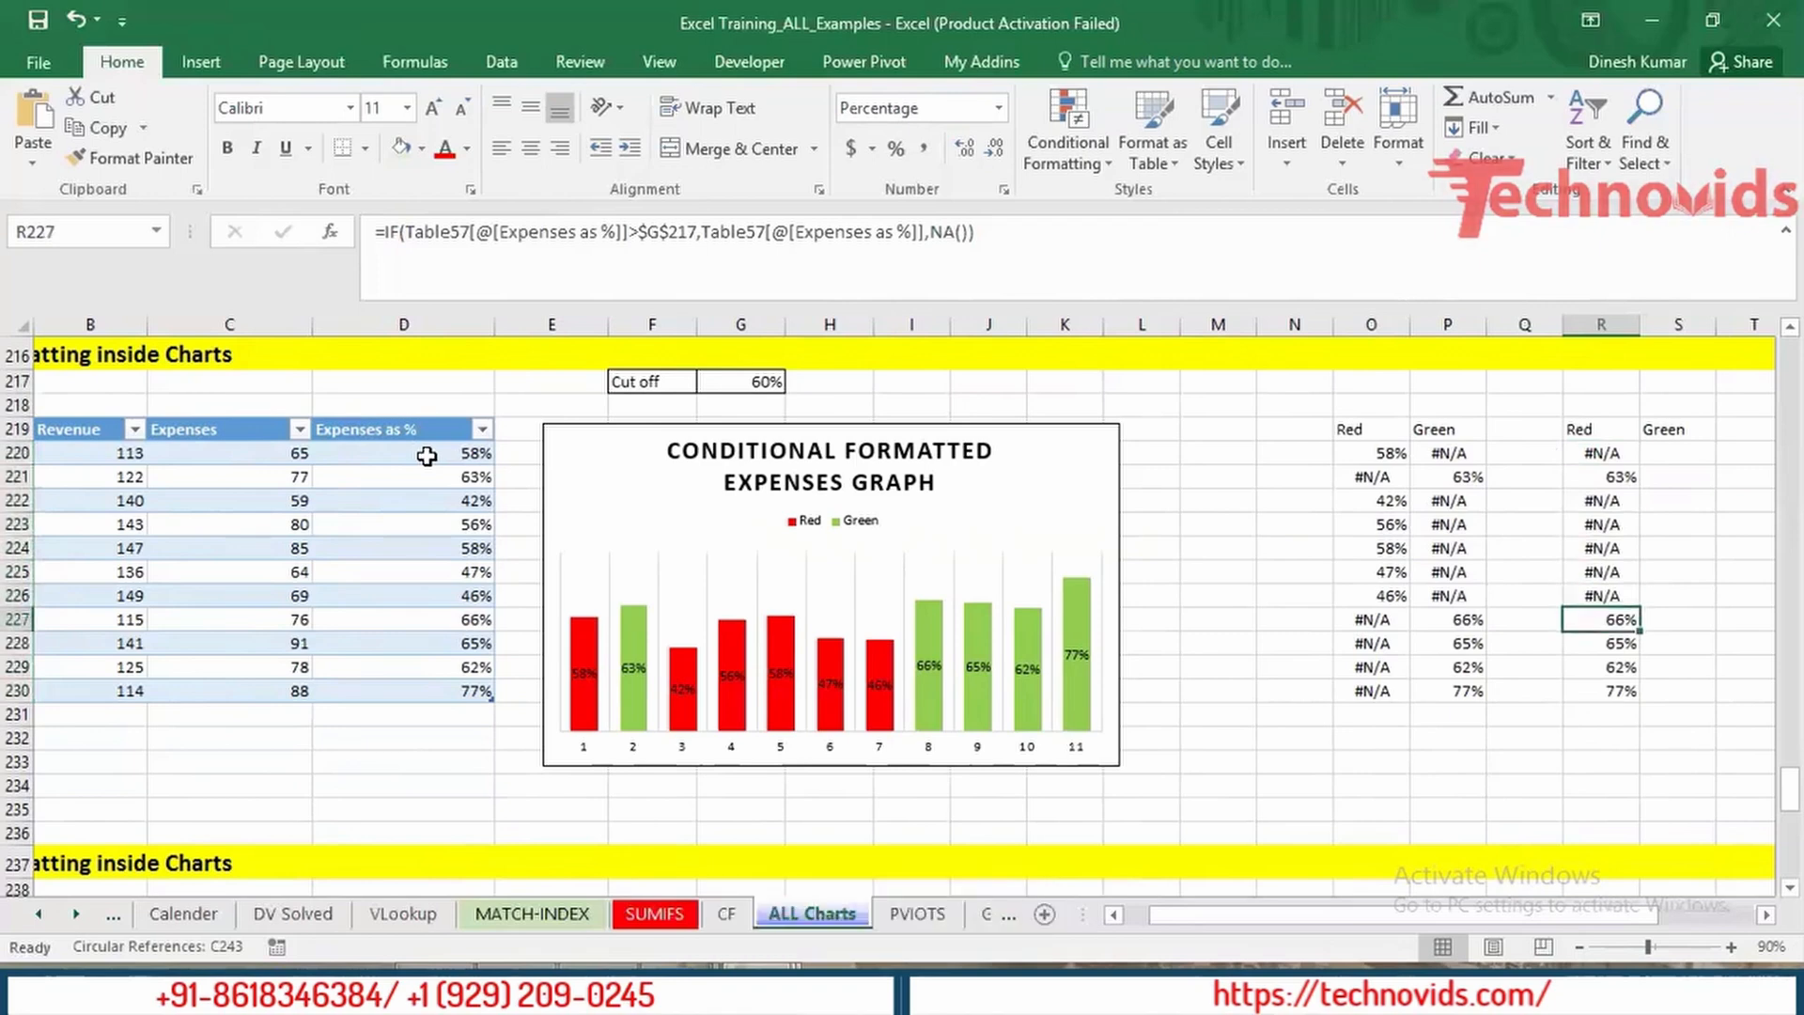
key("Down")
key("Down")
key("Down")
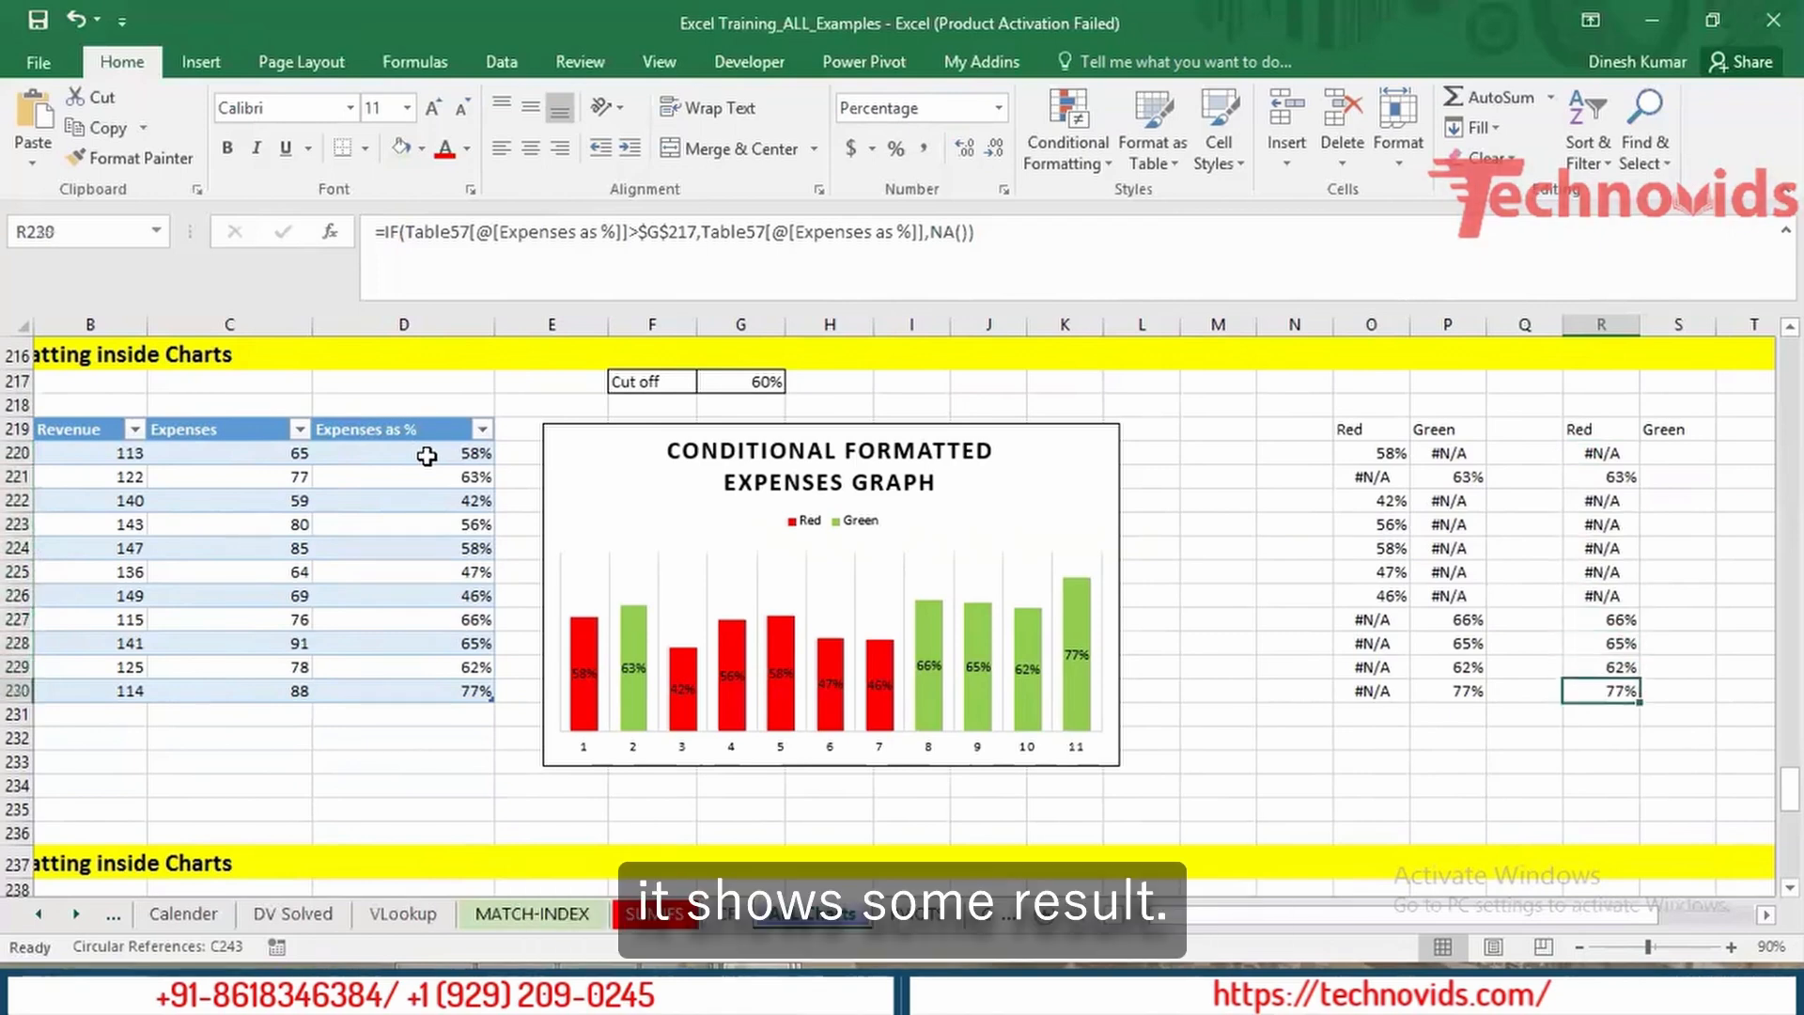
Step: Swap the second pair of headings so that R219 reads Green and S219 reads Red
key("ctrl+Up")
key("Down")
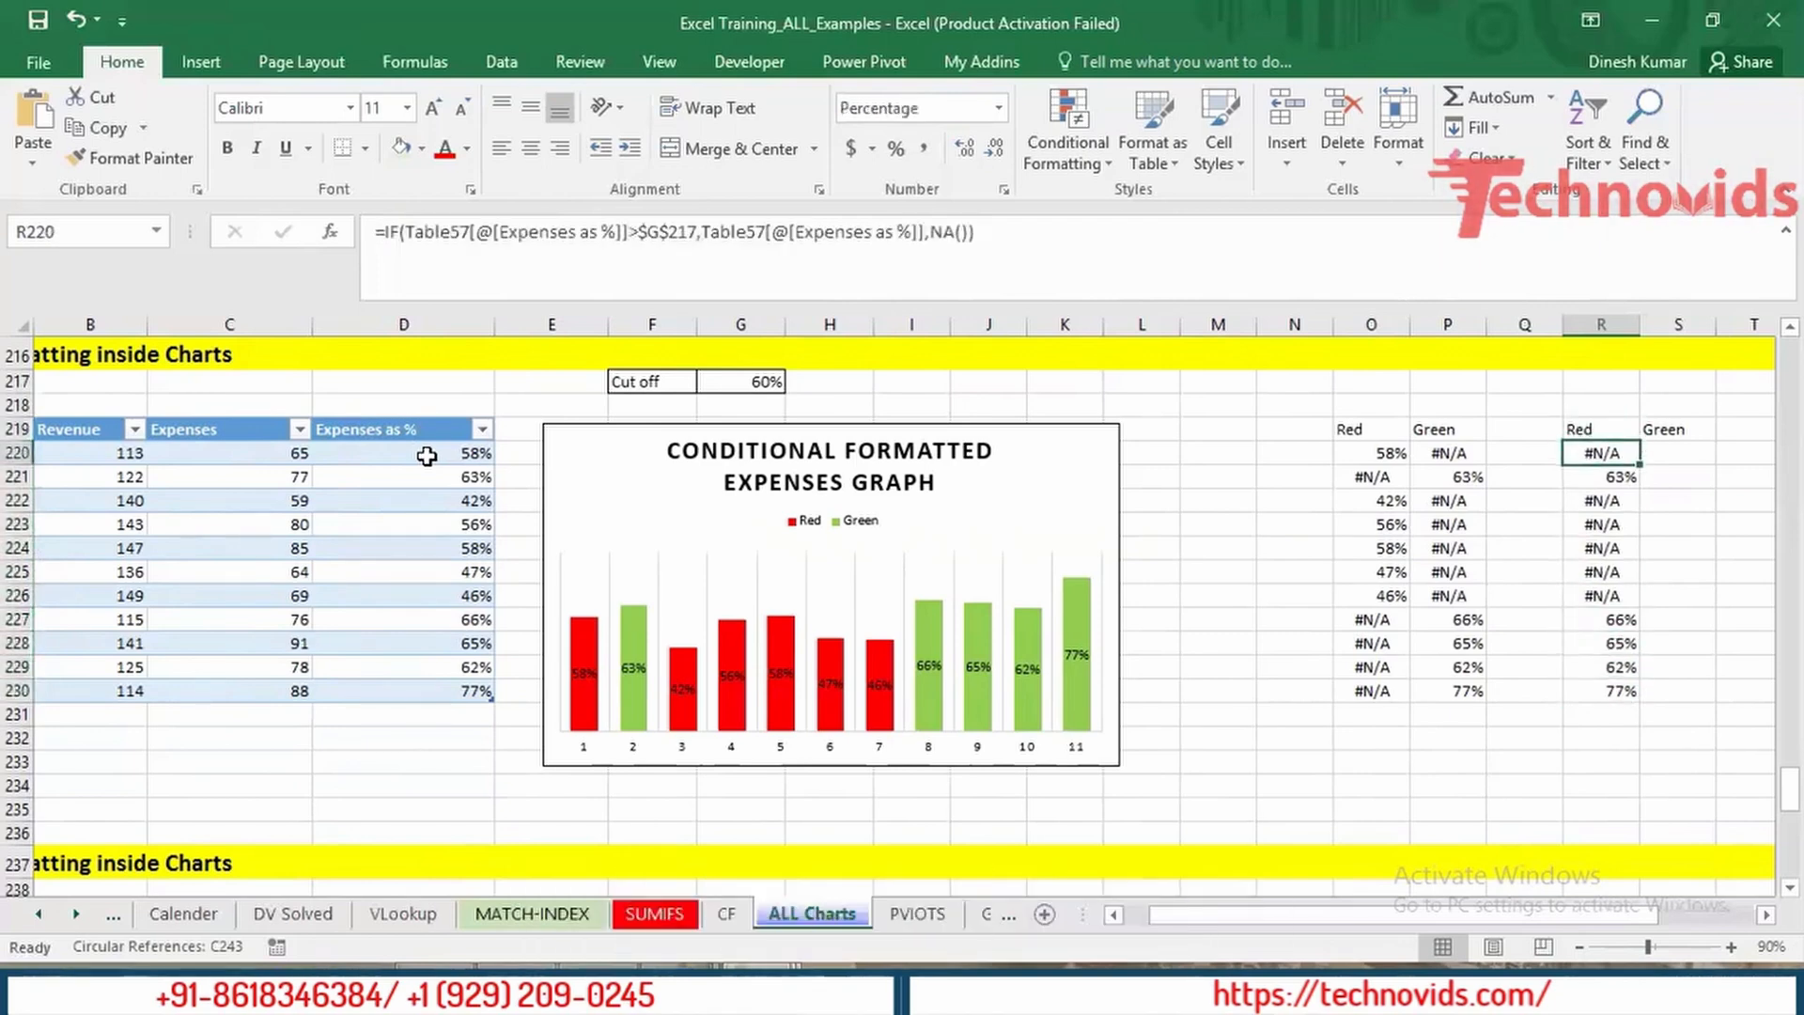
key("Right")
key("Left")
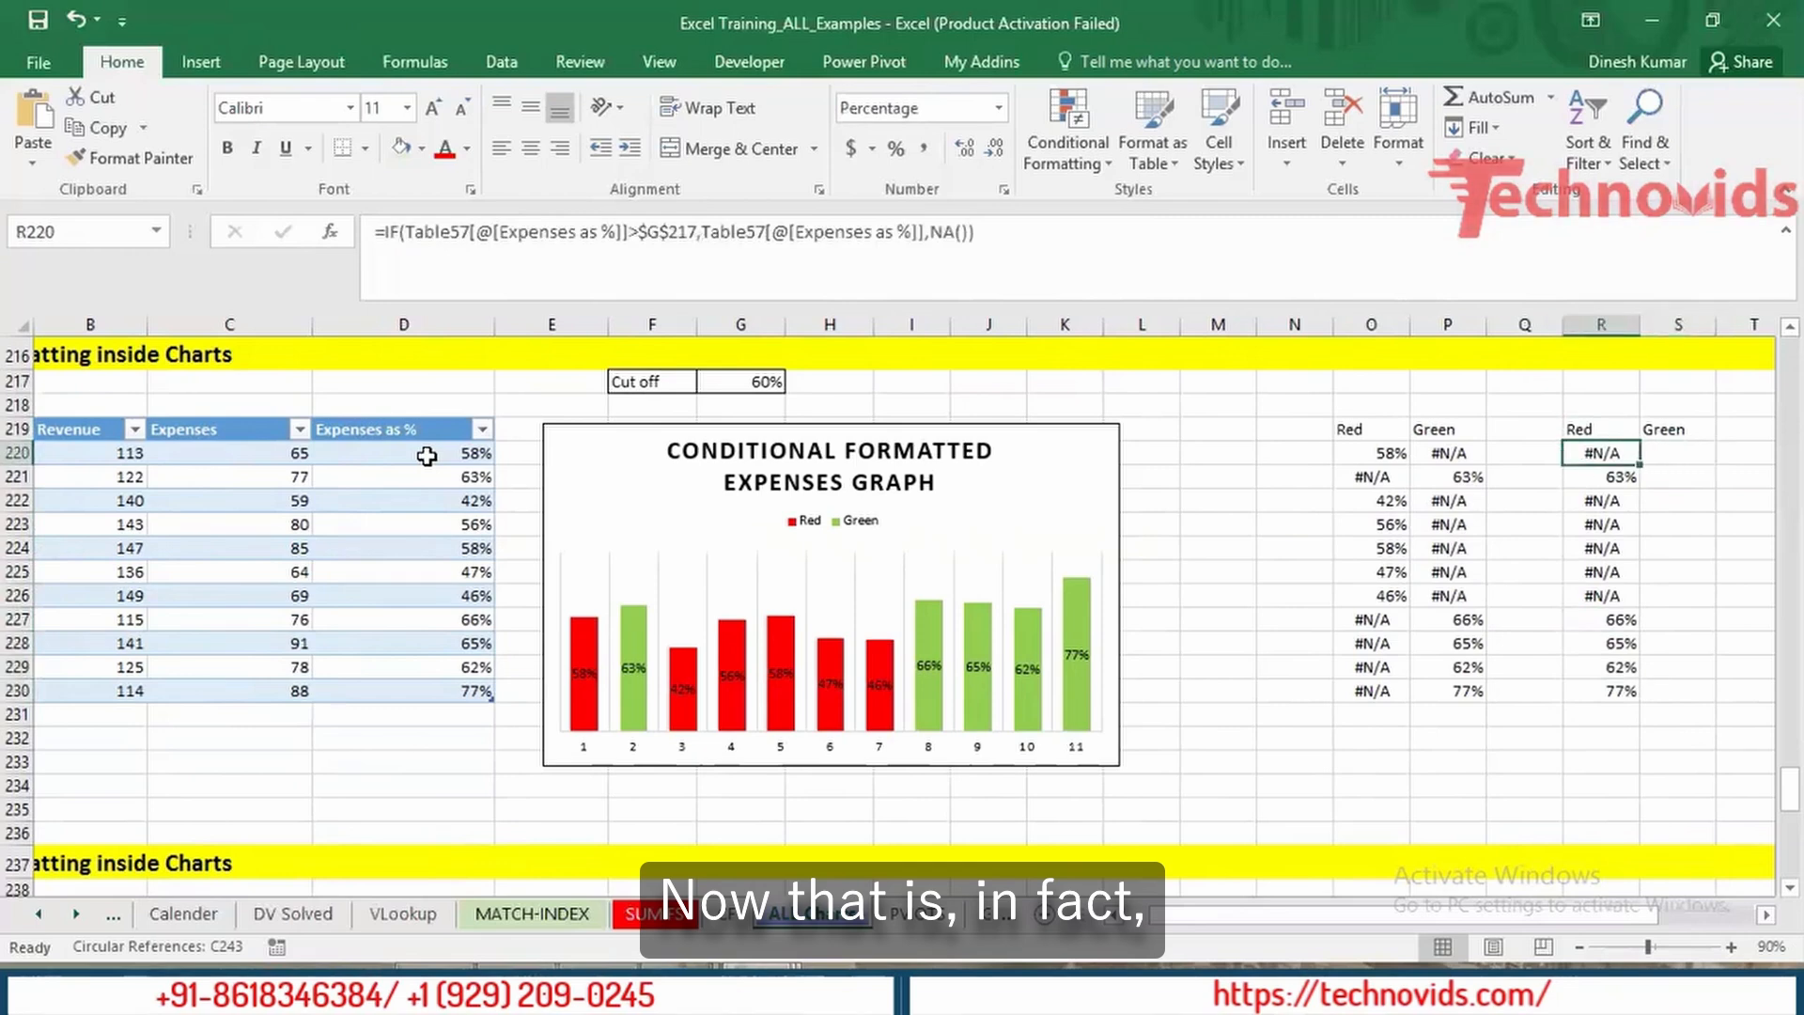
key("Up")
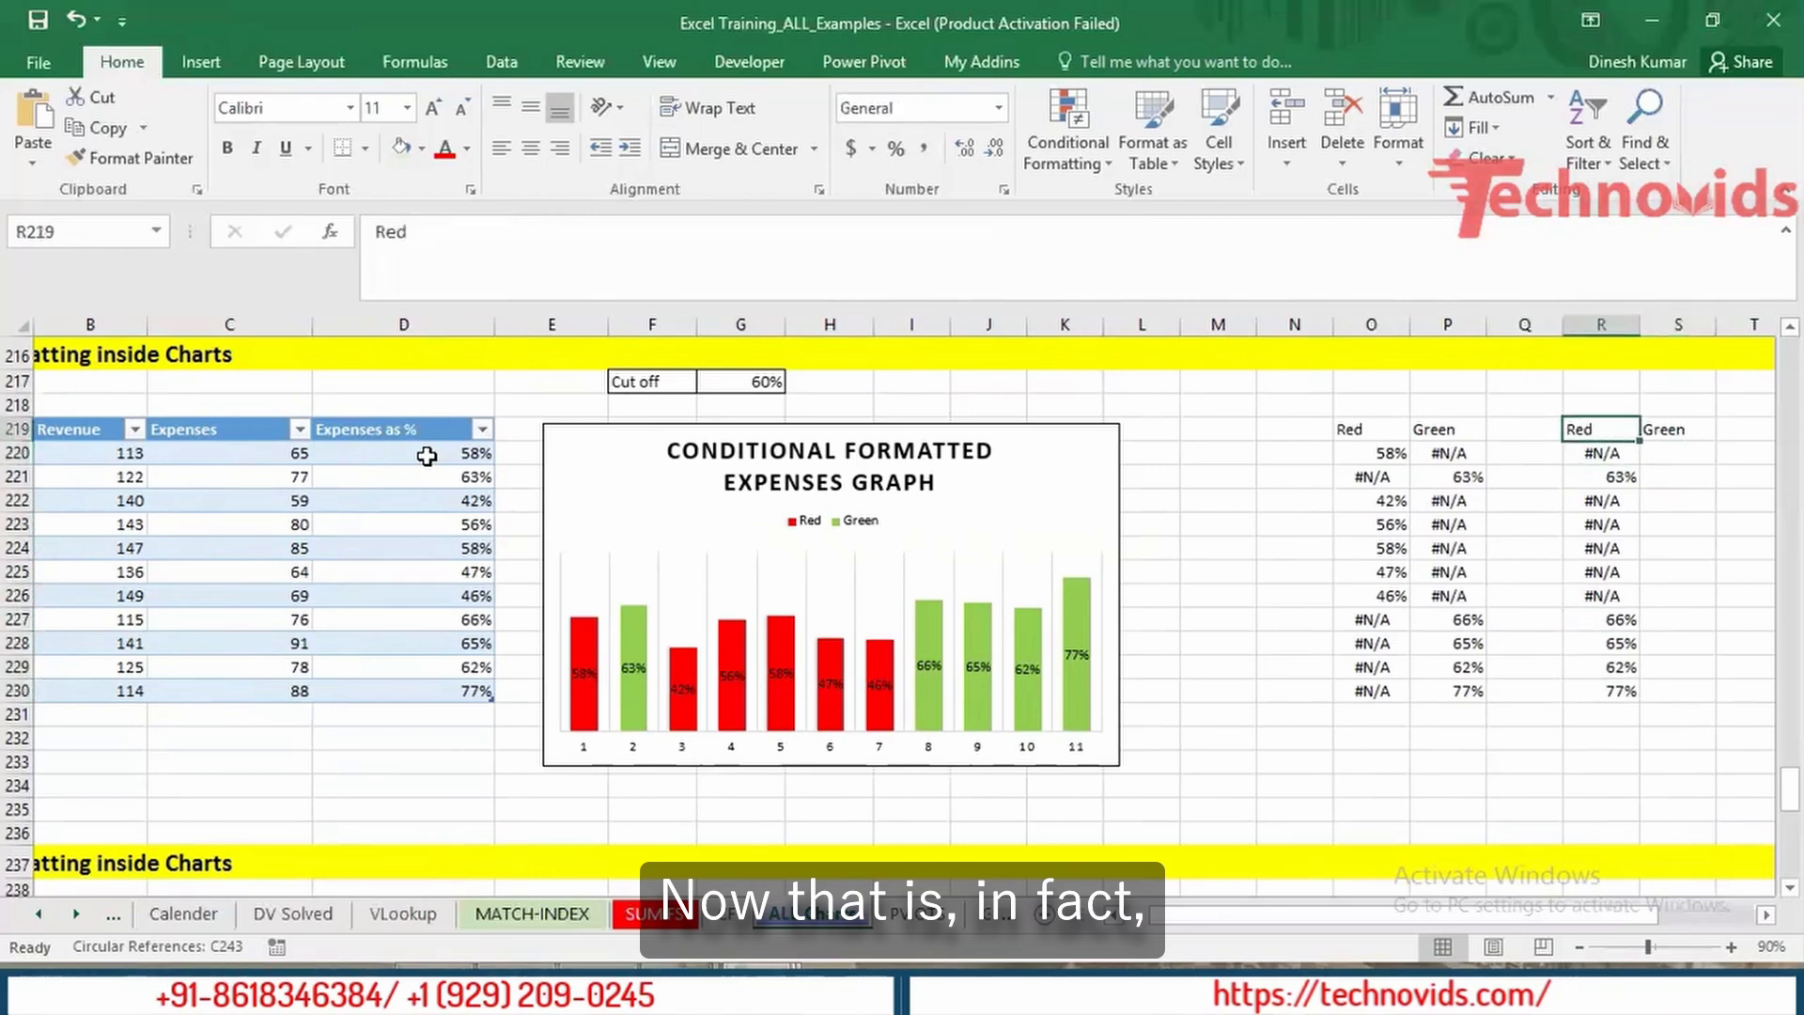
type("Green")
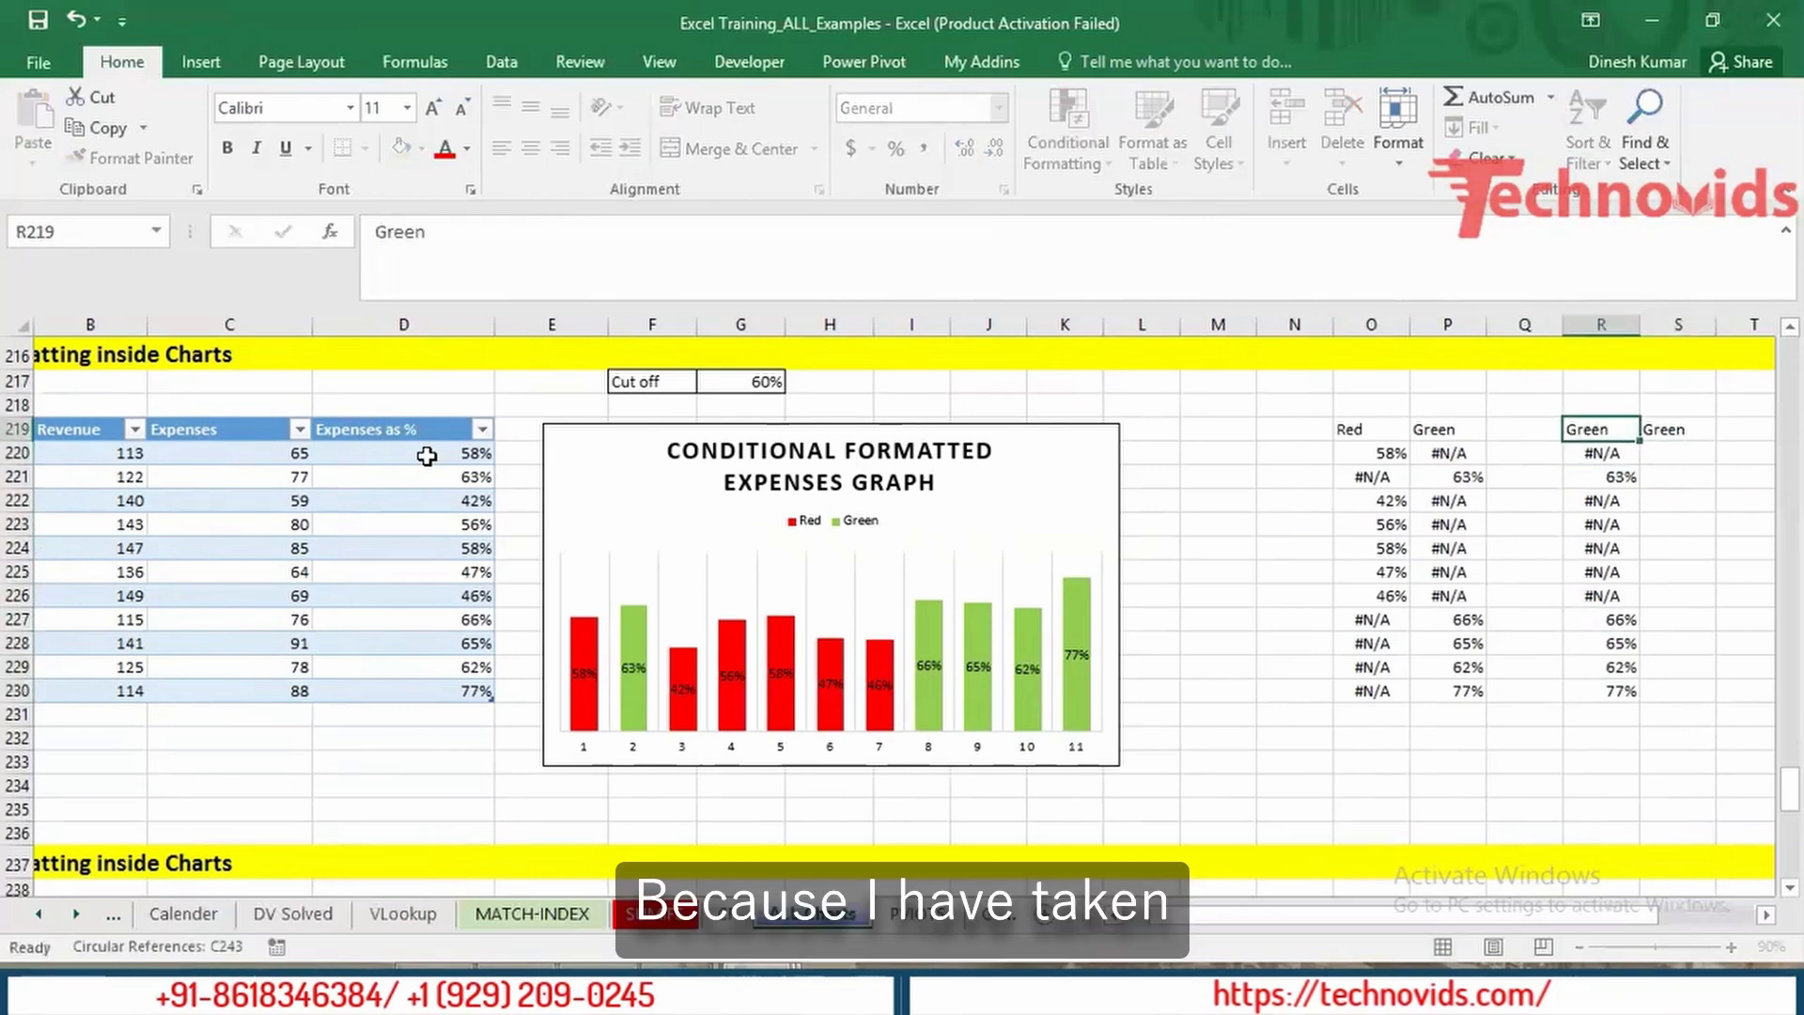
key("Tab")
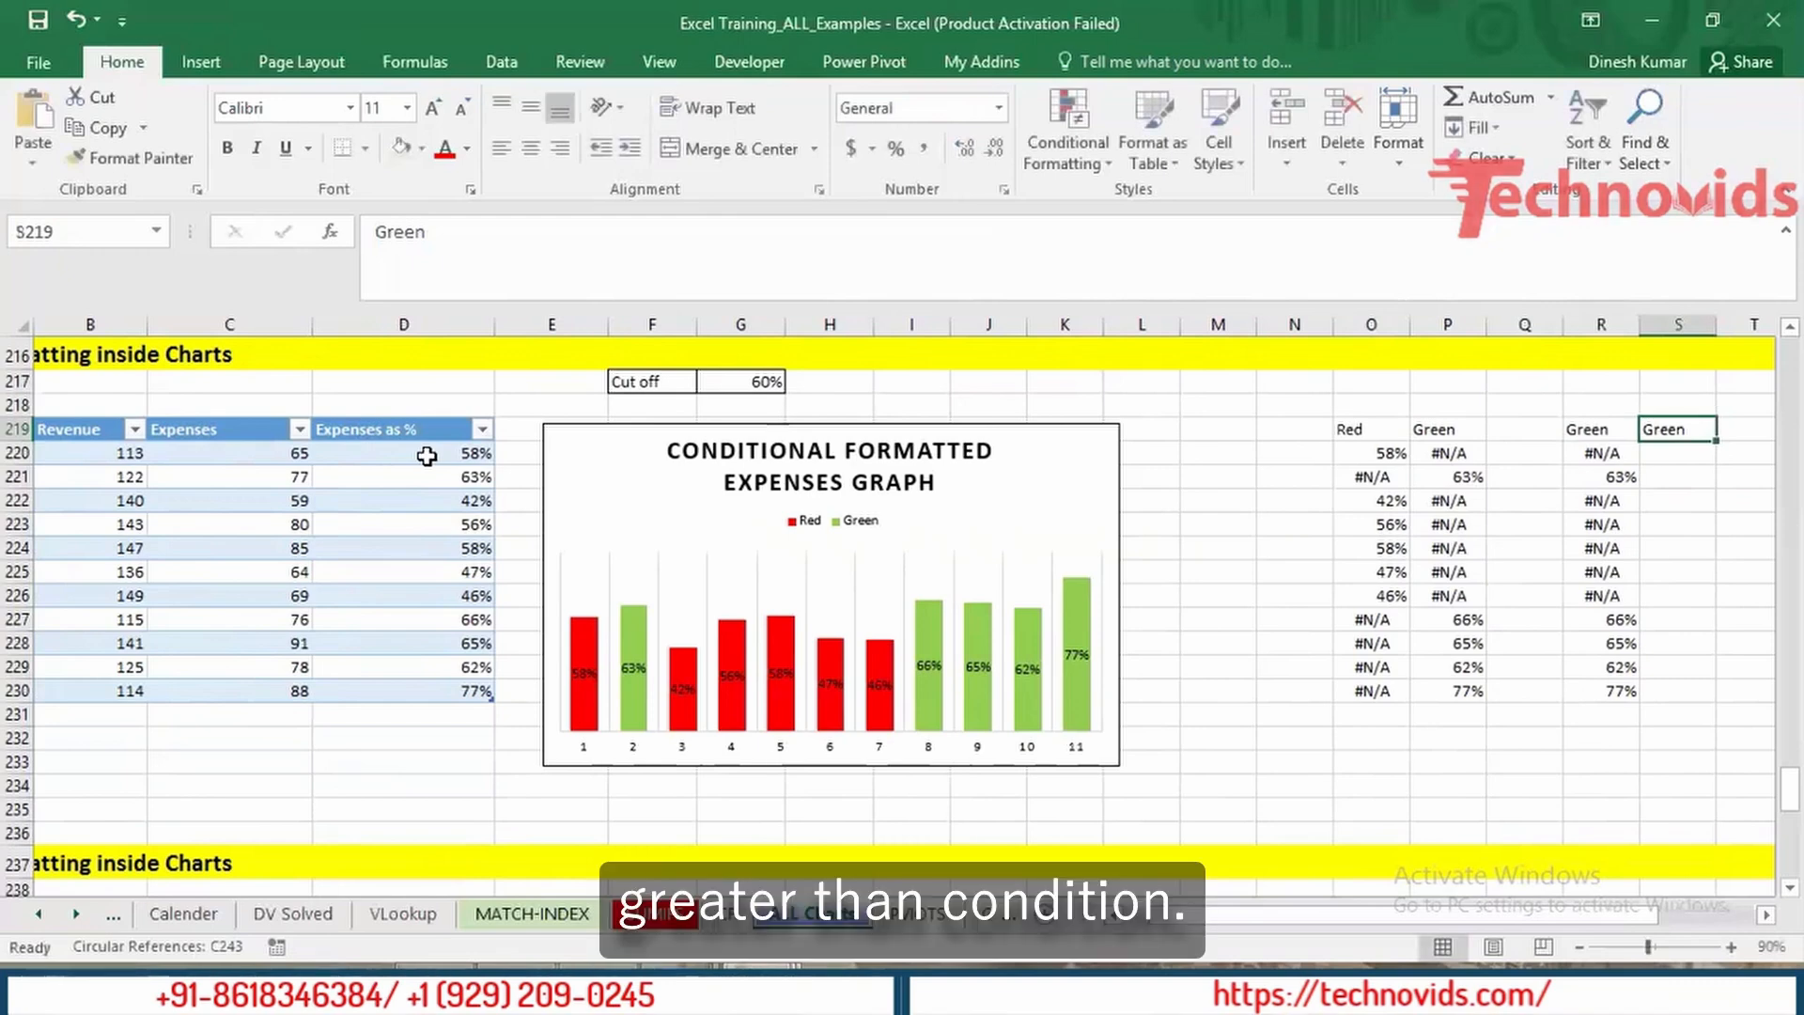
type("Red")
key("Return")
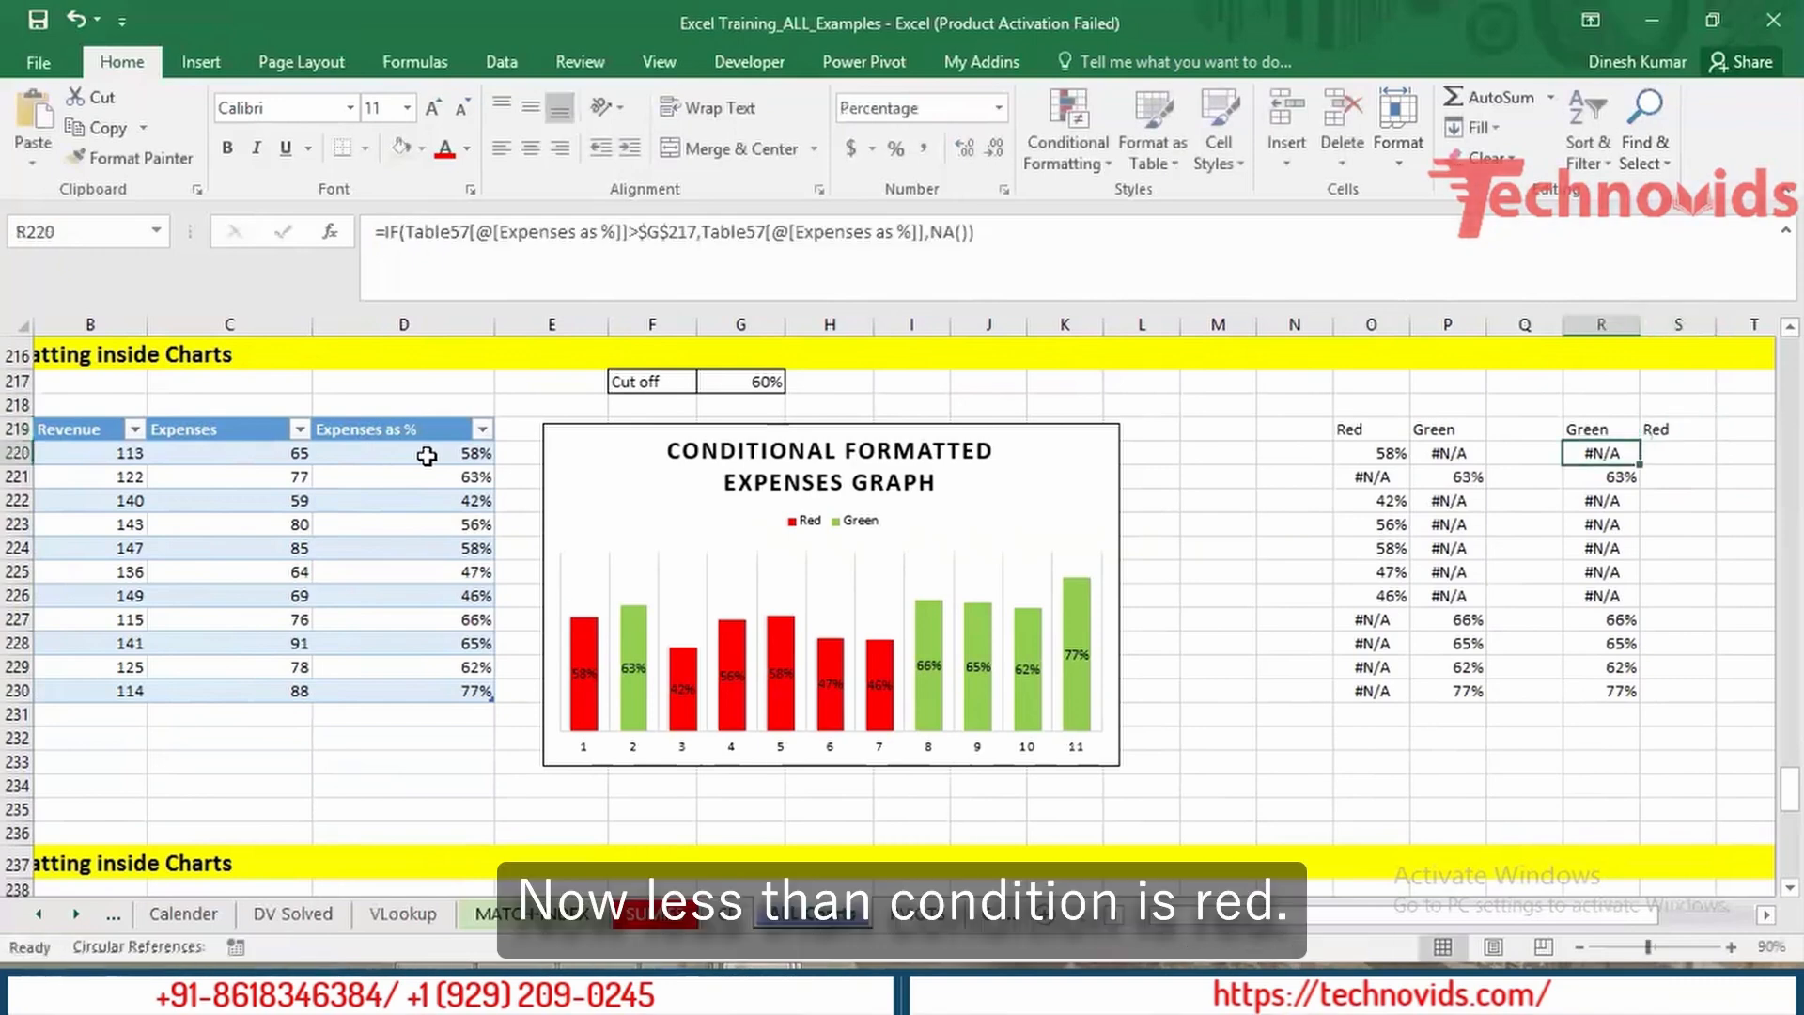
Step: Enter =IF(Table57[@[Expenses as %]]<$G$217,Table57[@[Expenses as %]],NA()) in S220 under the Red heading
key("Right")
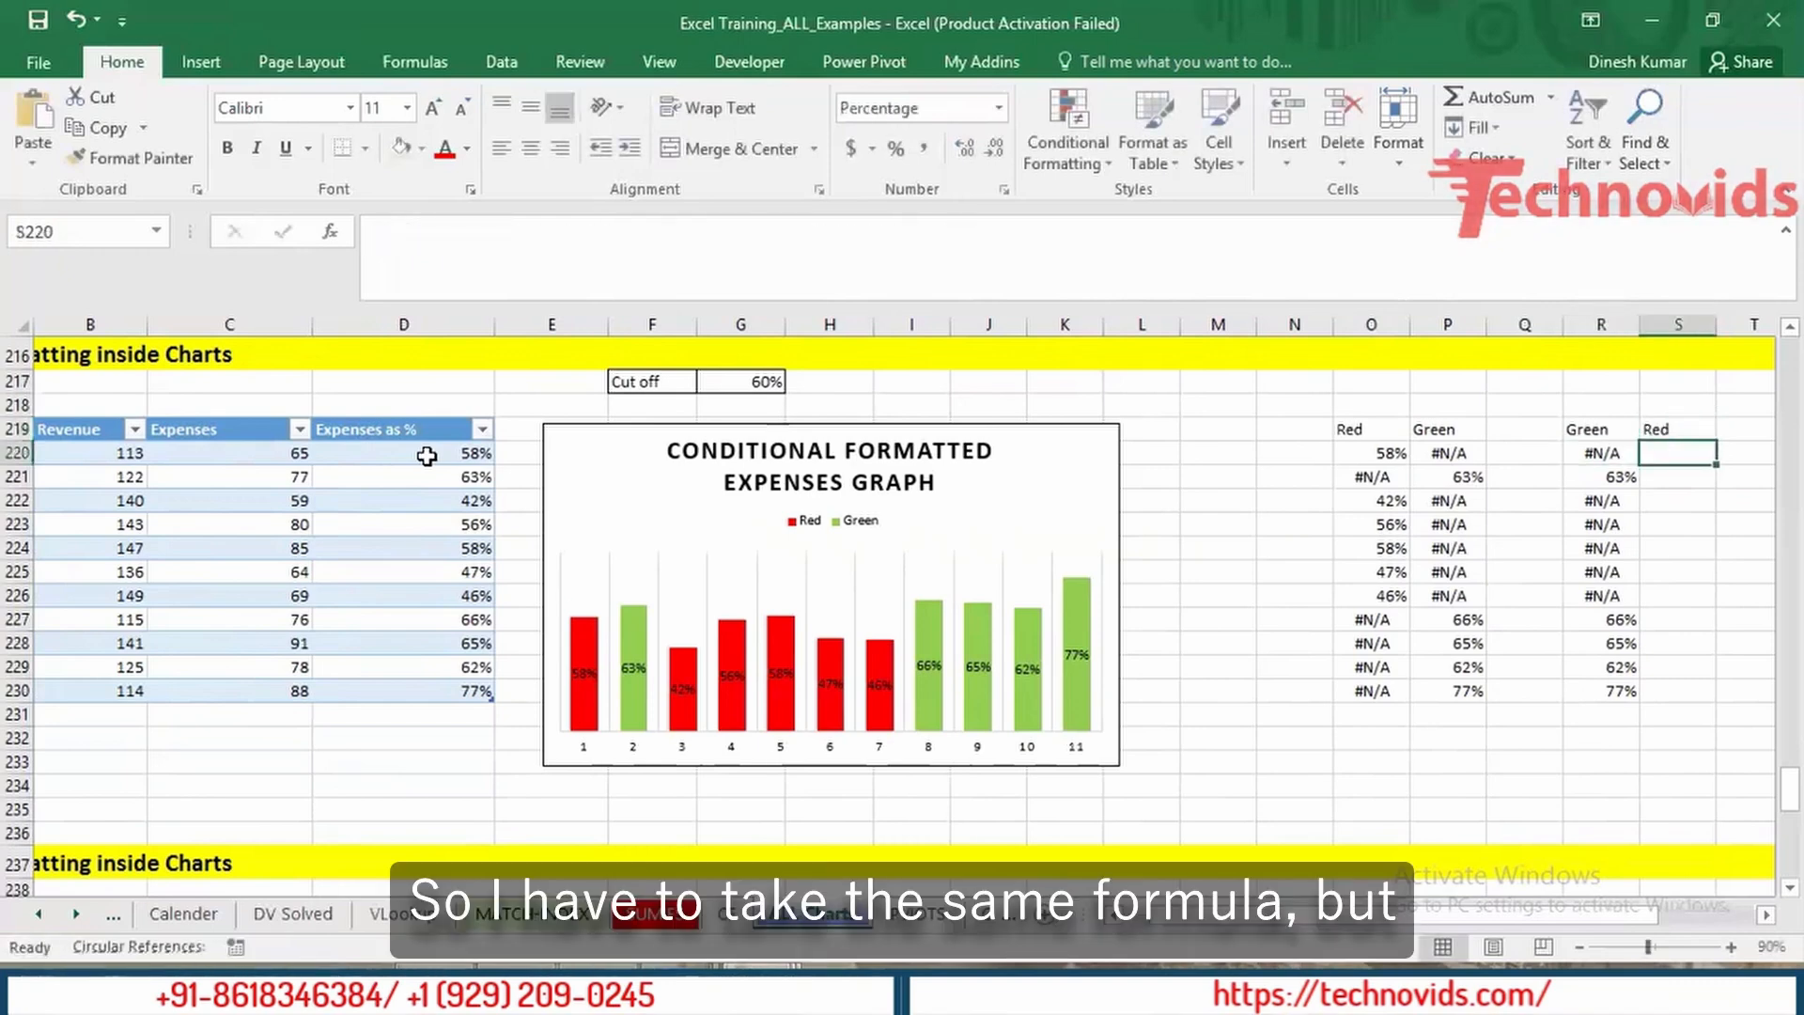
type("=if")
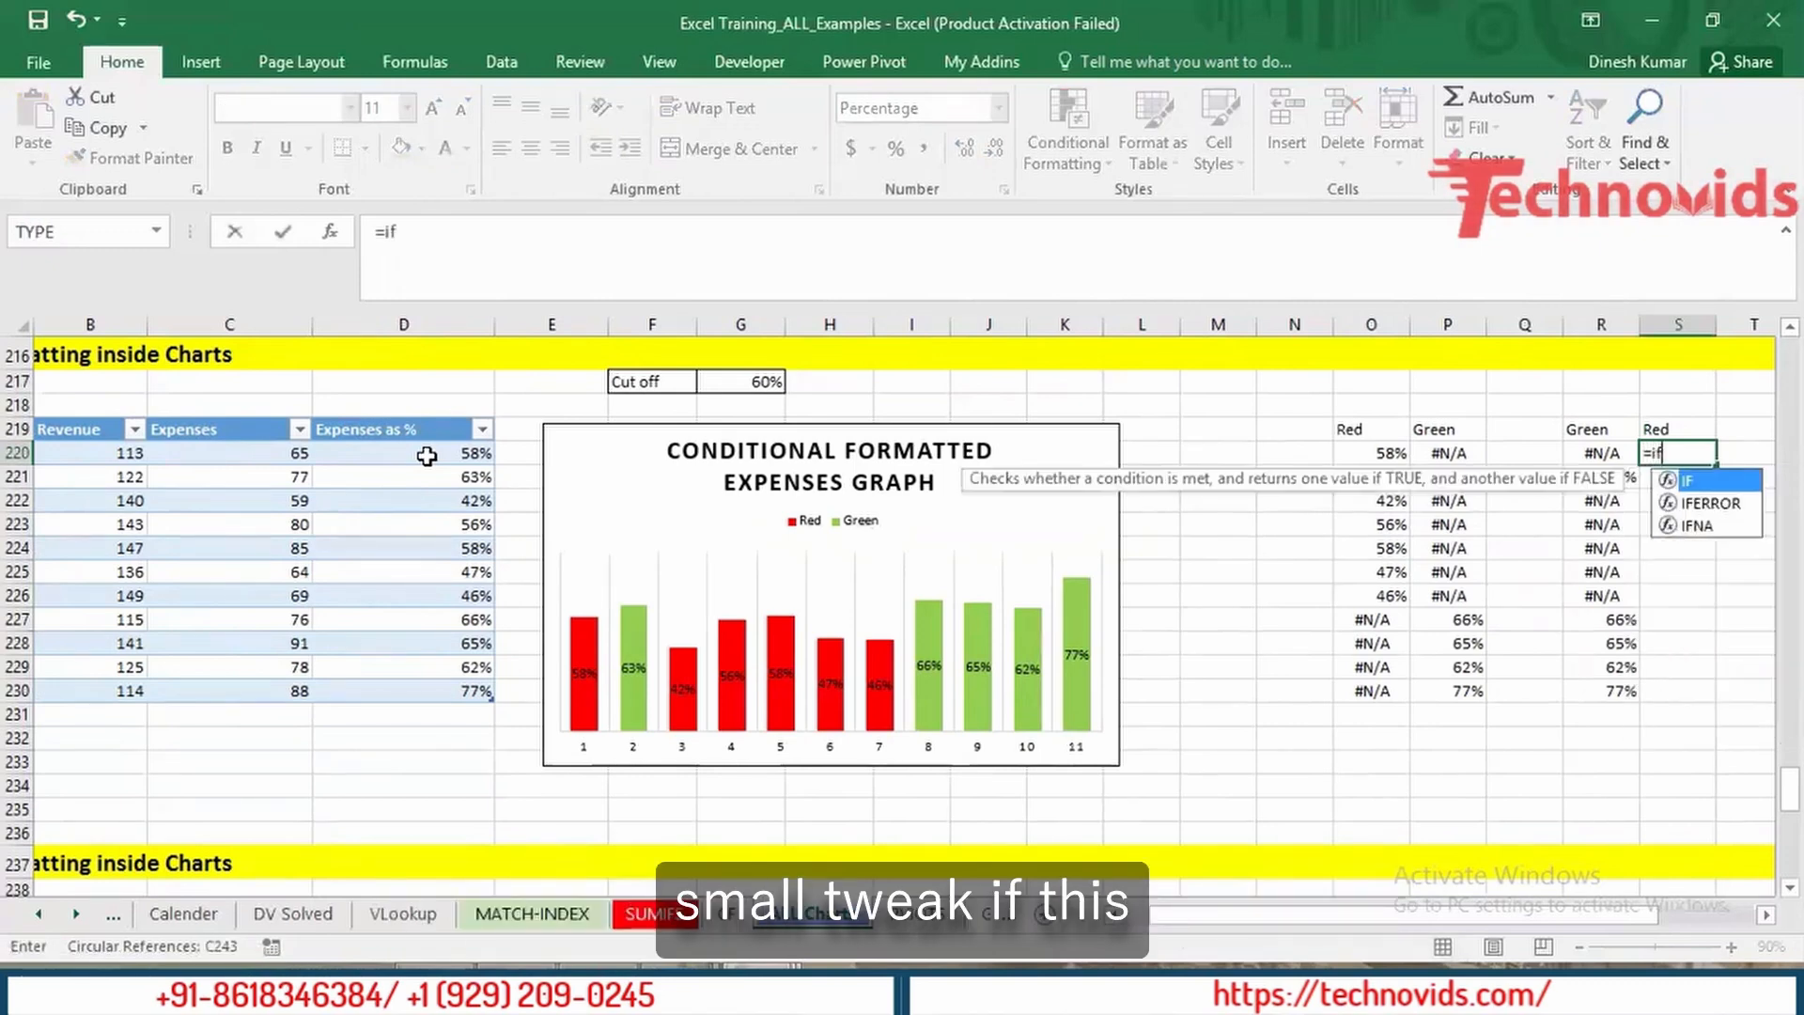
key("Tab")
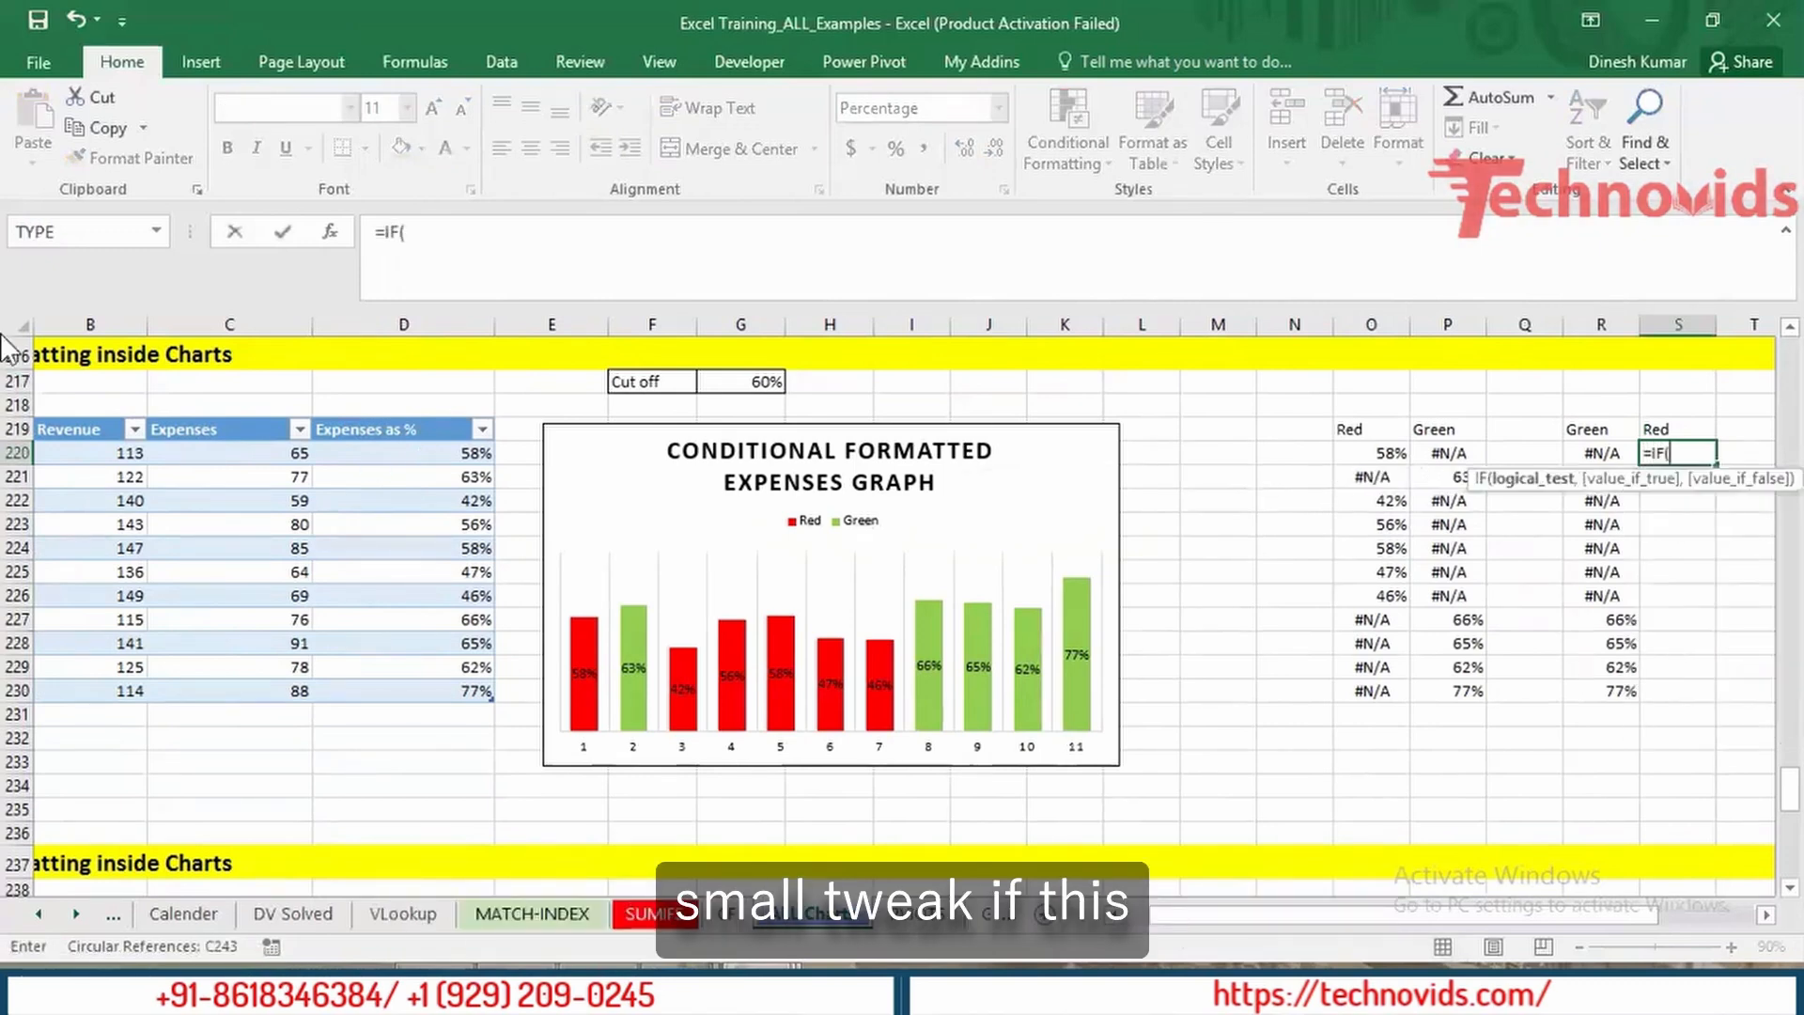
left_click(443, 454)
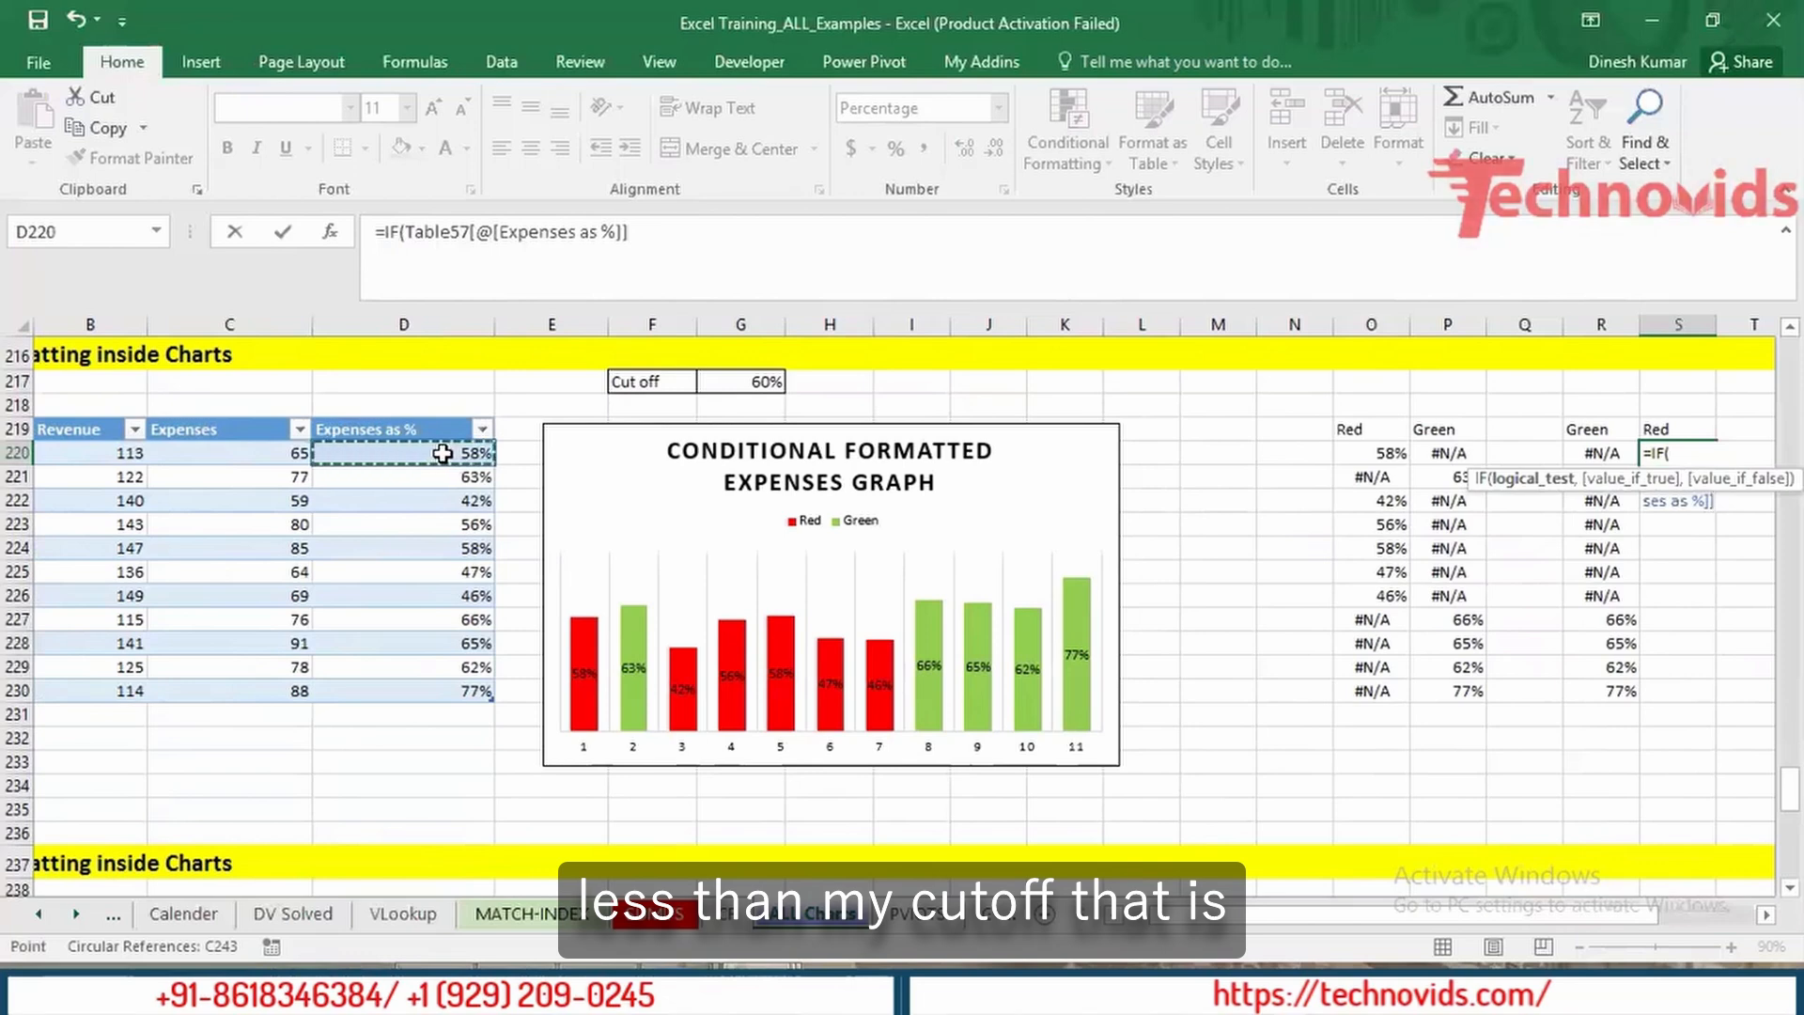
type("<")
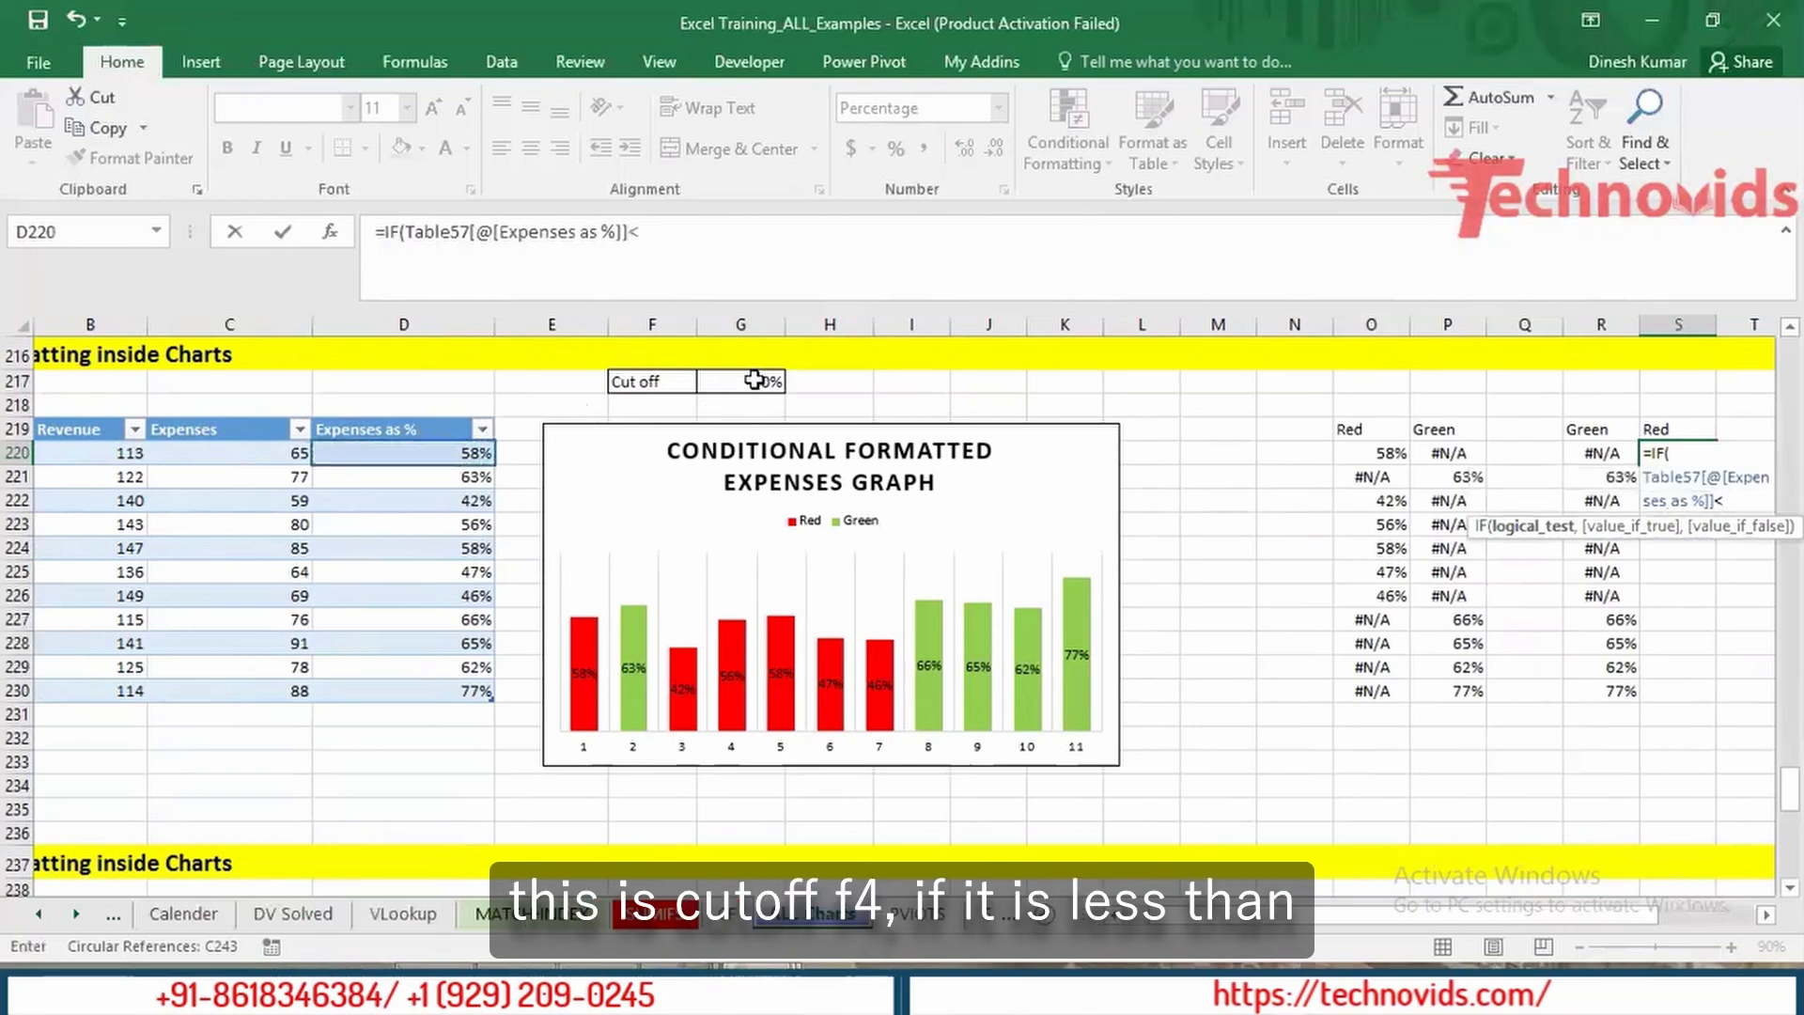
left_click(754, 380)
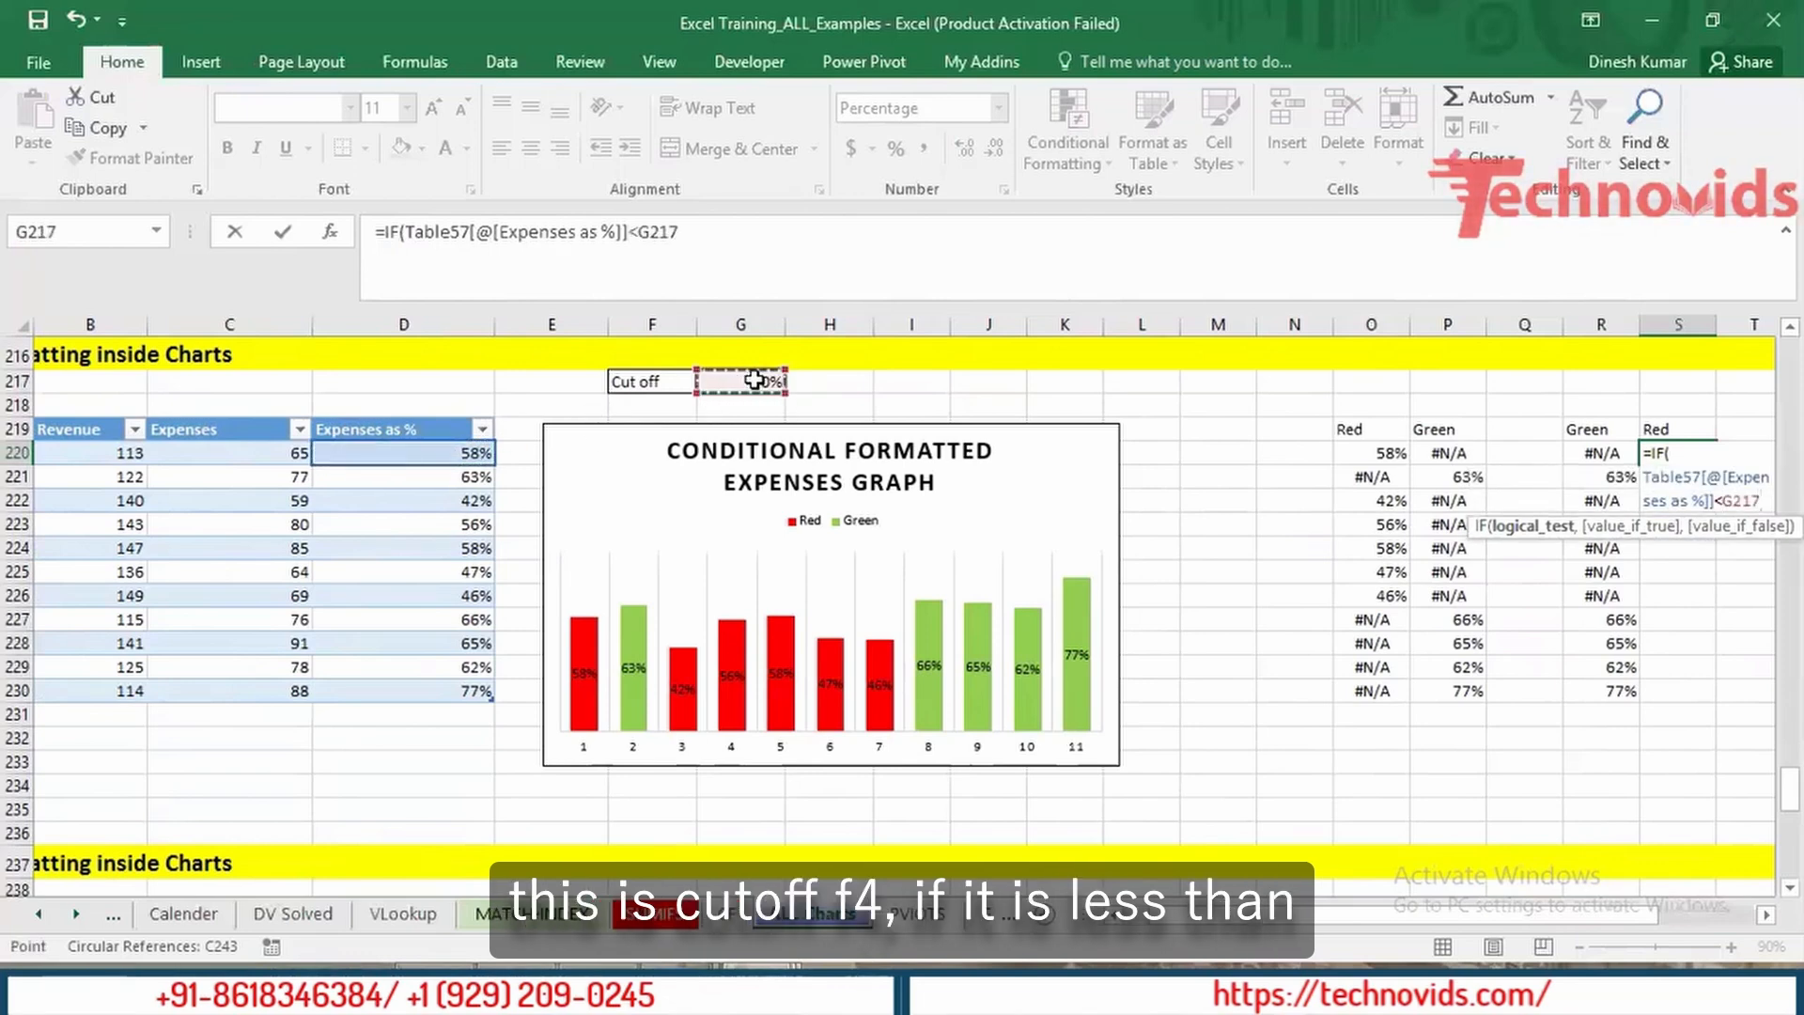
key("F4")
type(",")
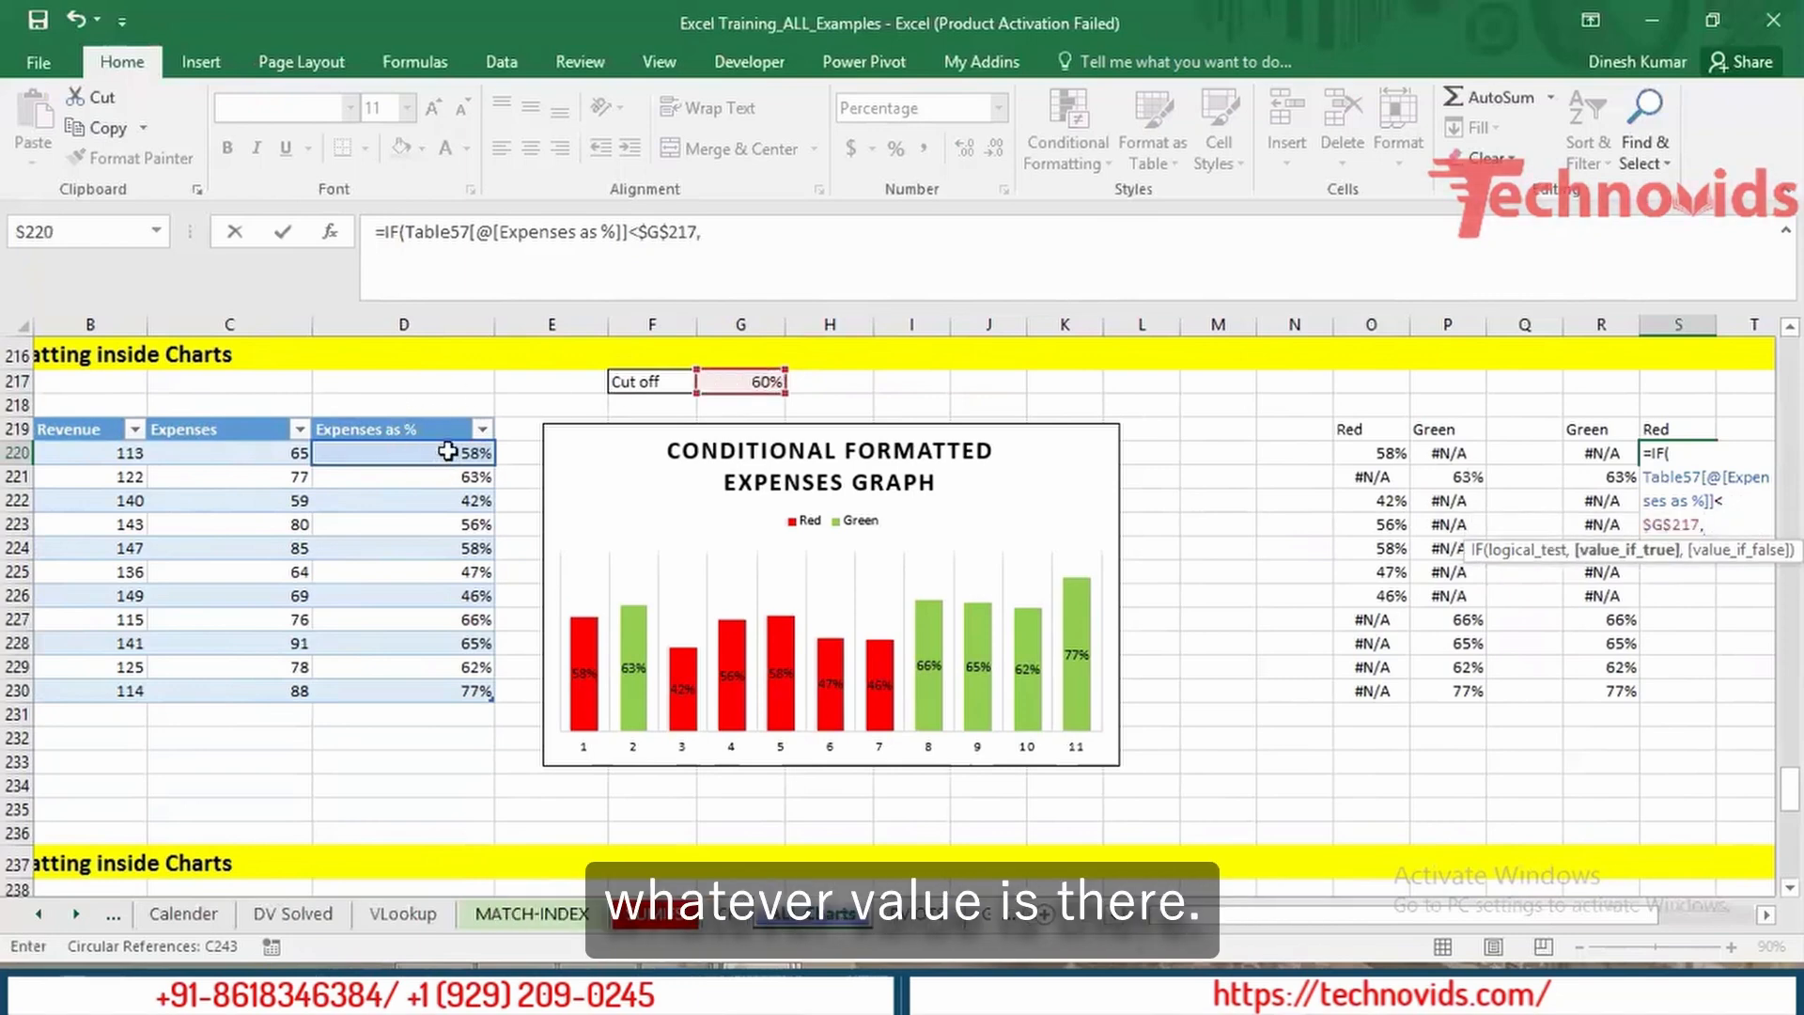
left_click(448, 452)
type(",")
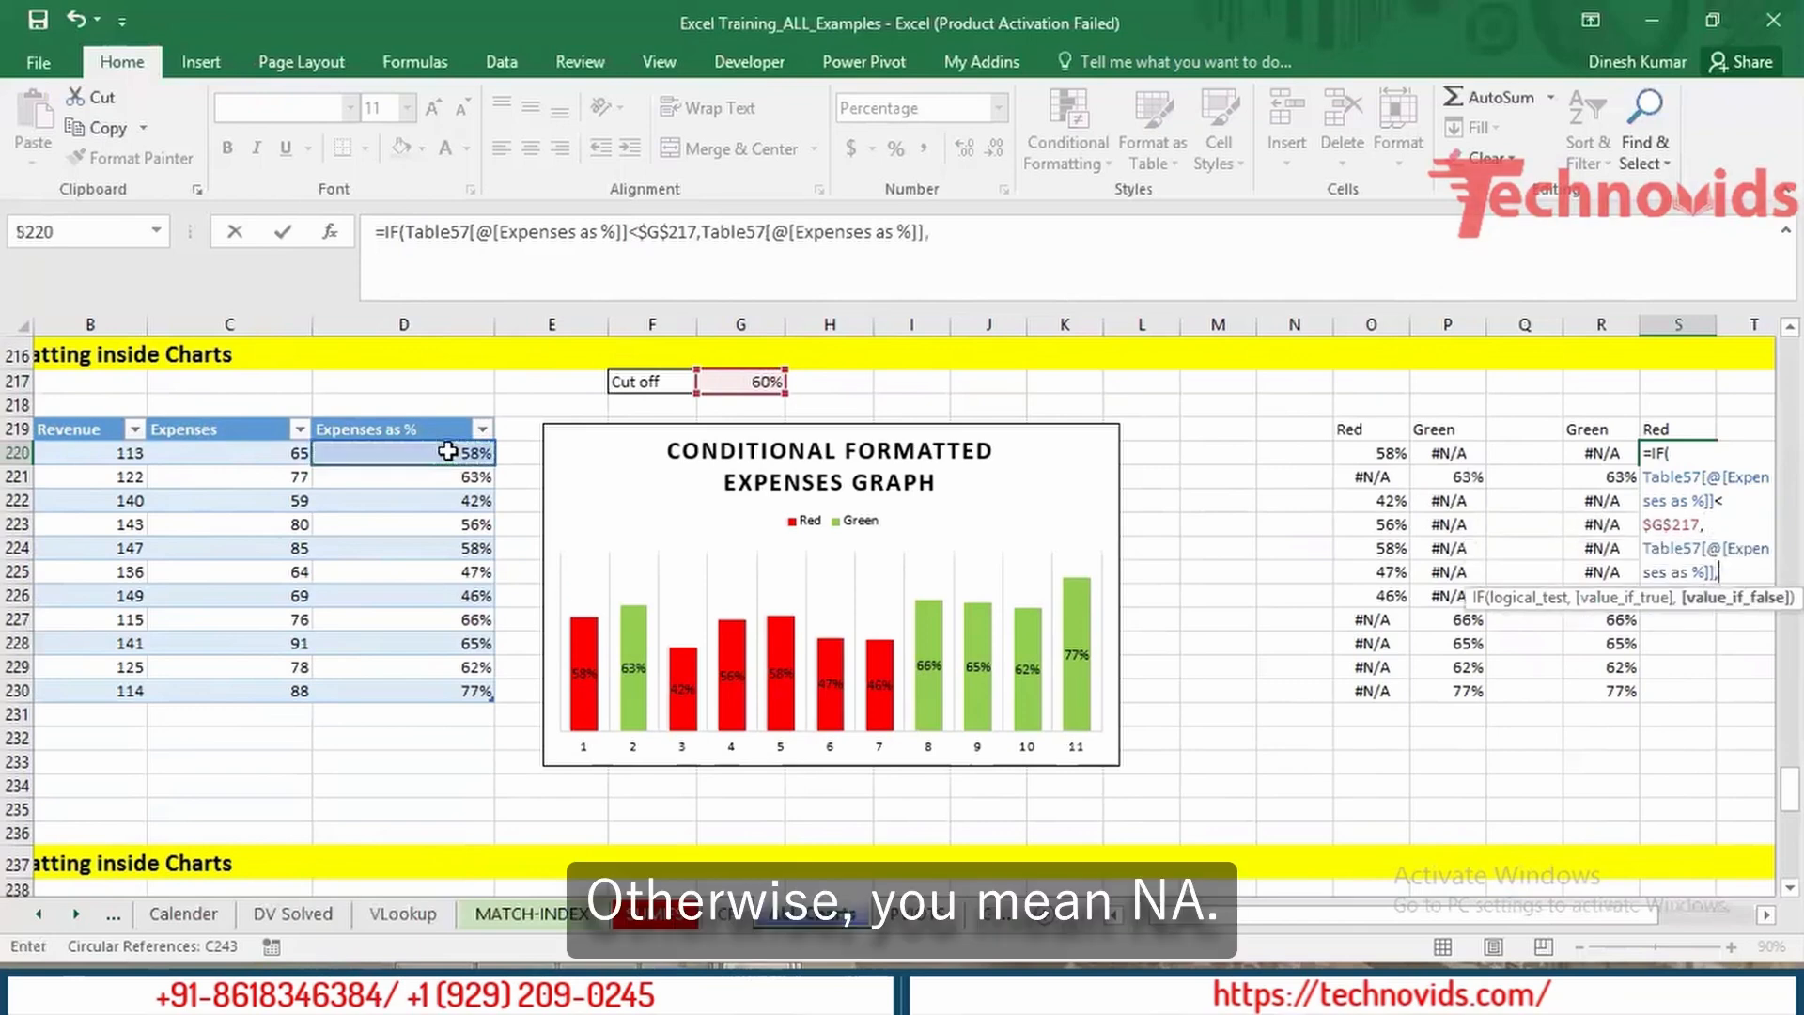
type("NA")
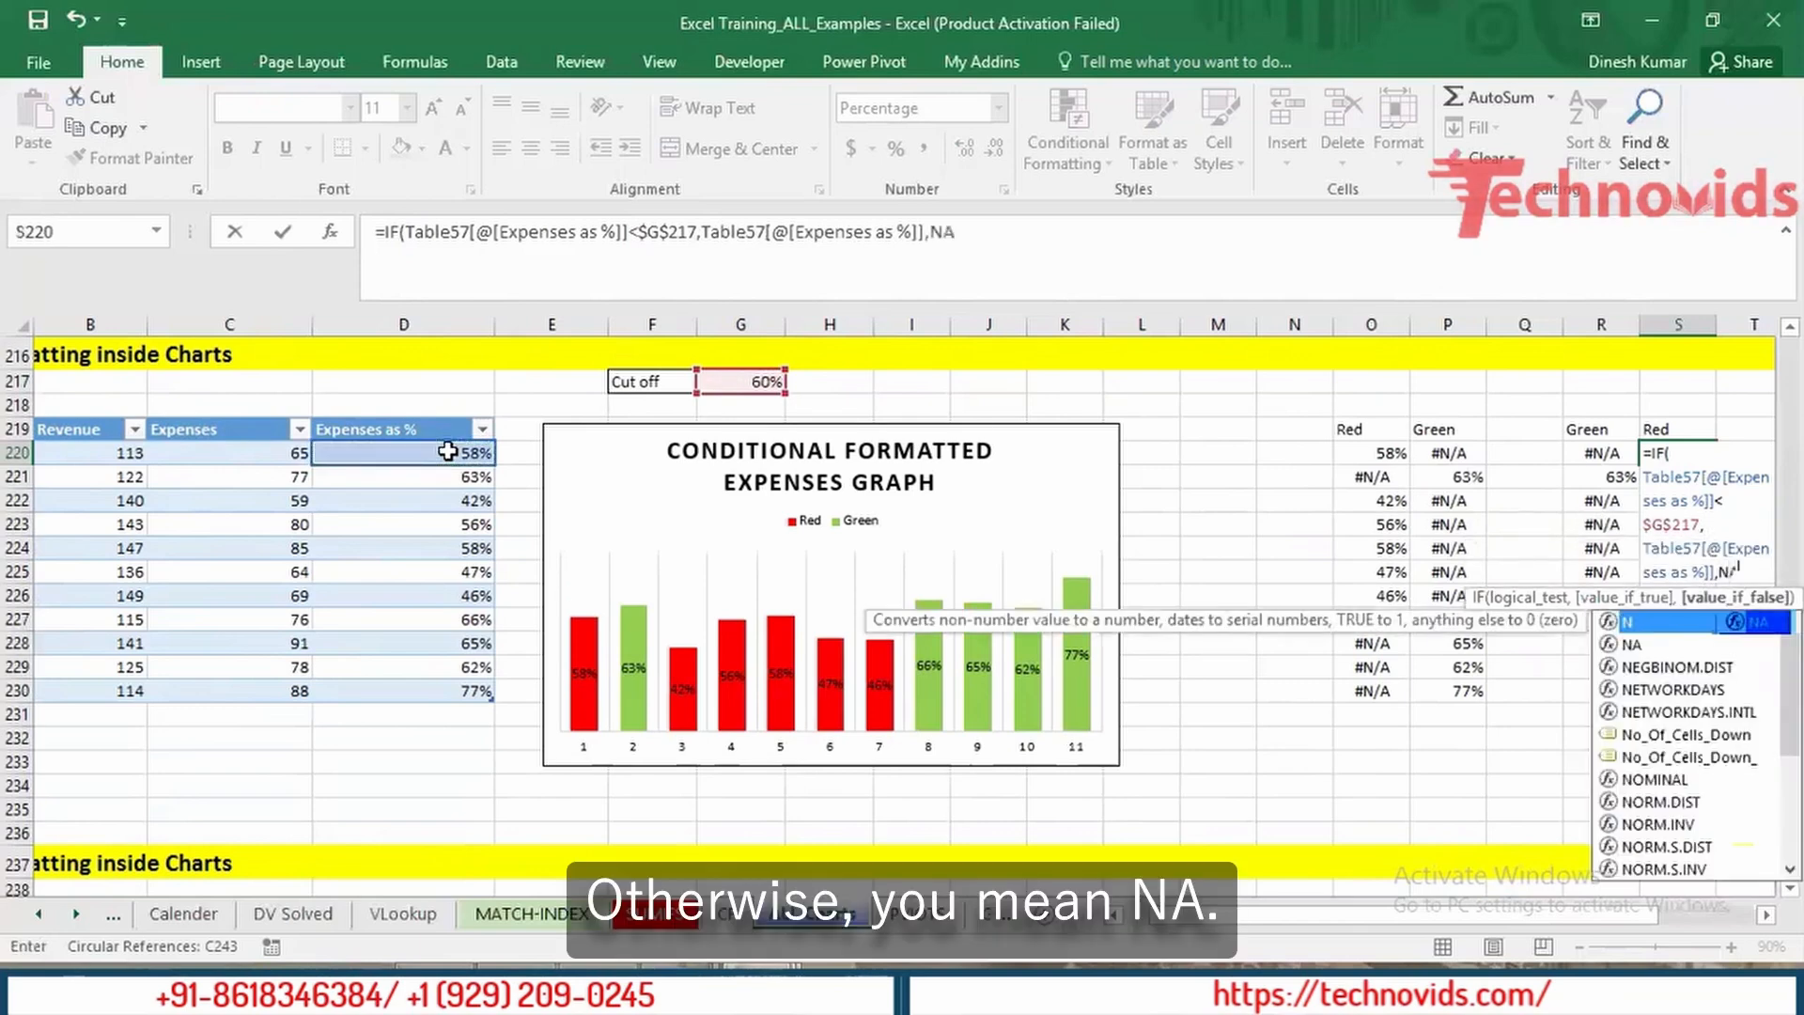
type("(")
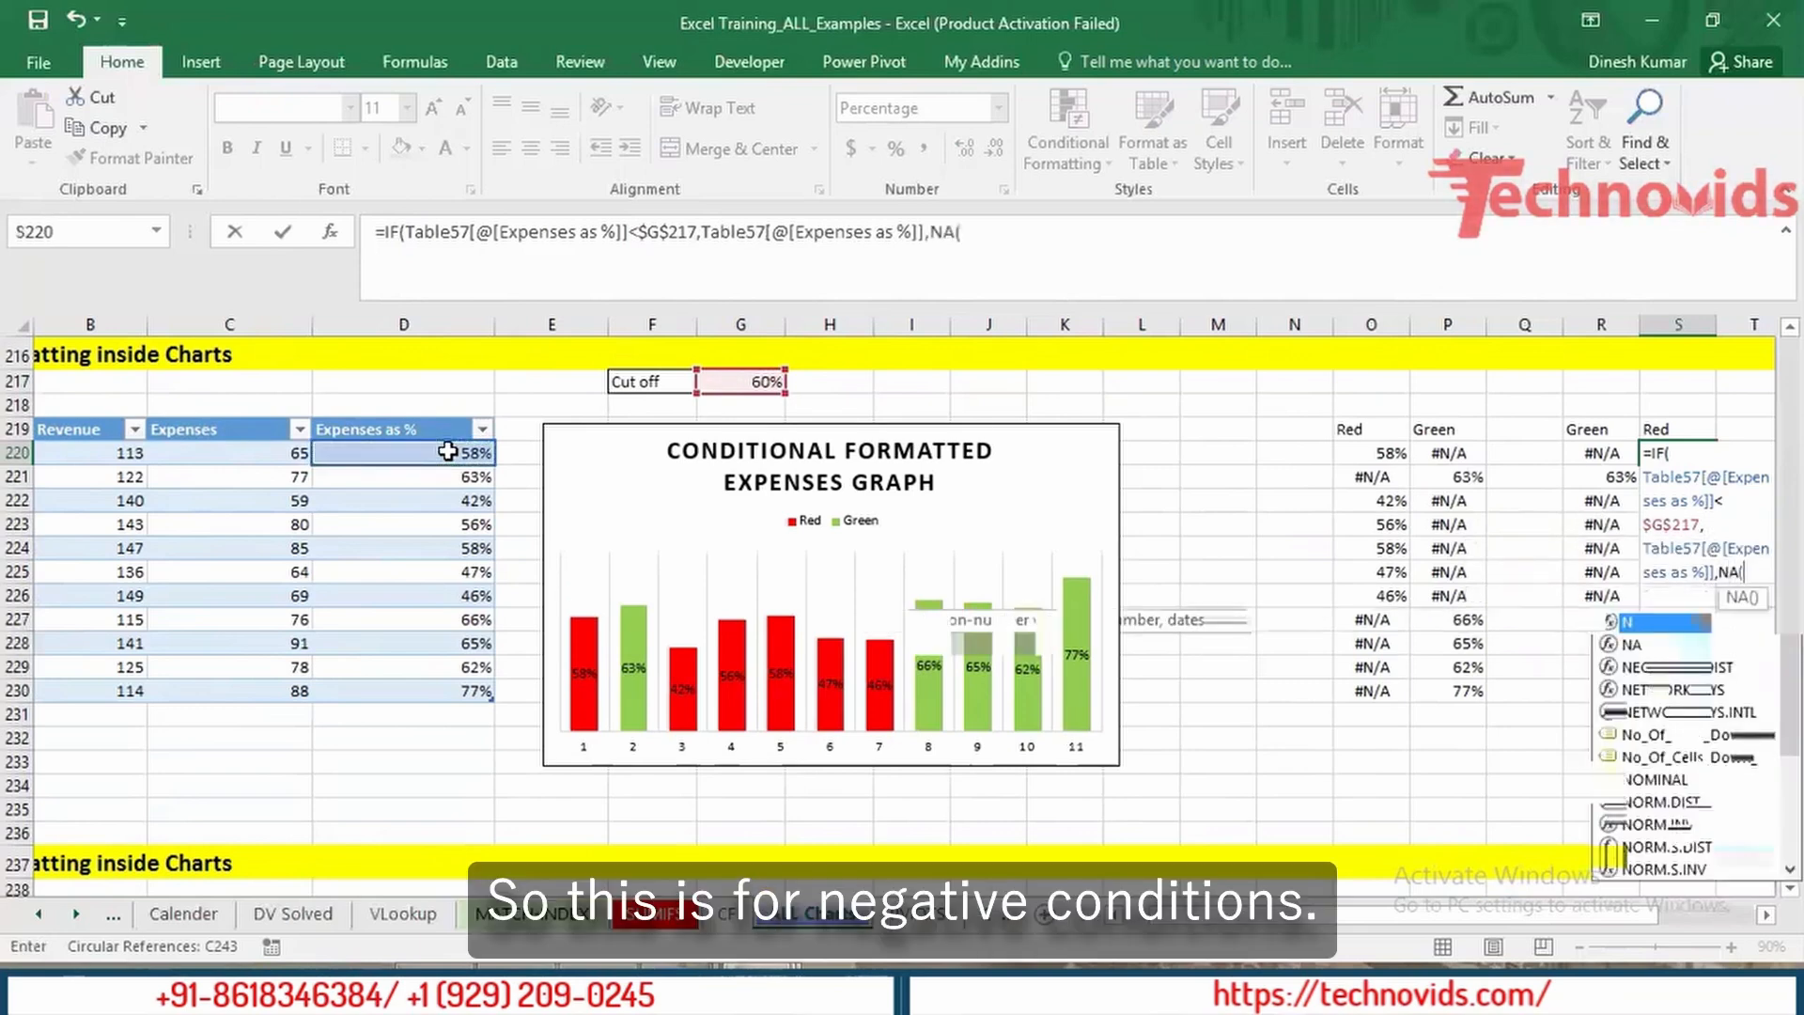
type("))")
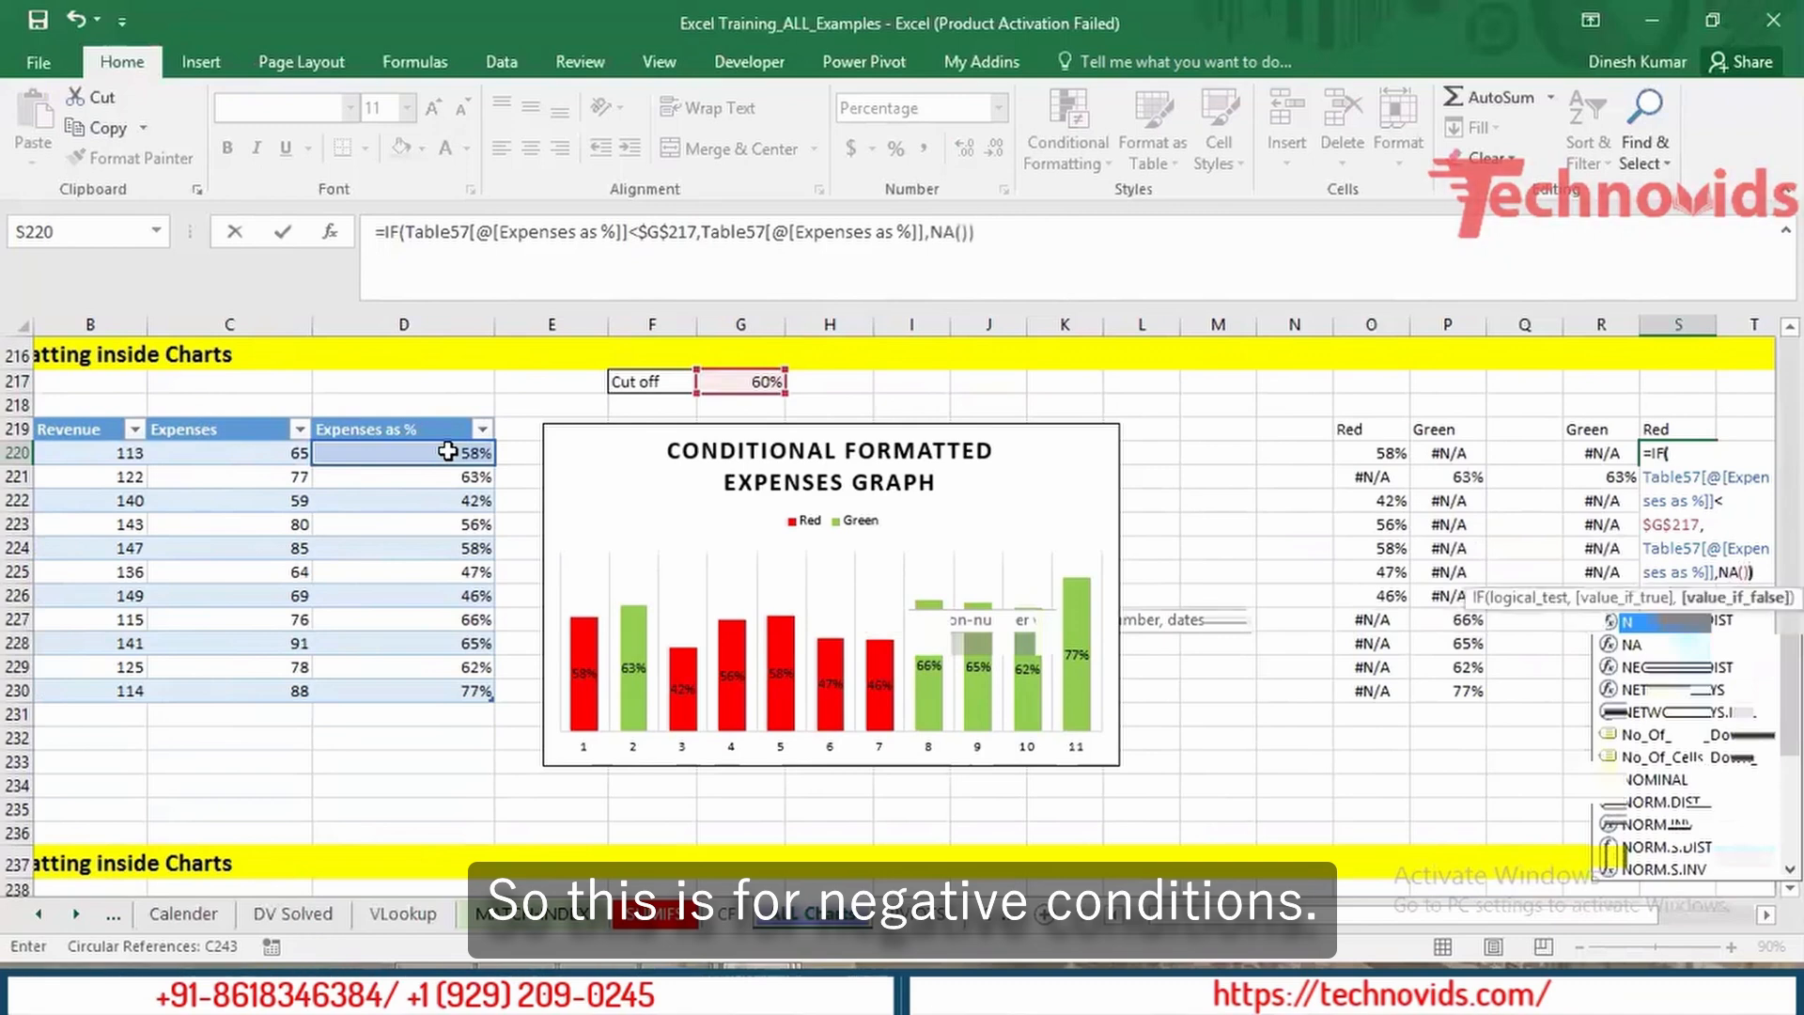
key("Return")
Step: Fill the formula in S220 down the Red column through S230
key("Up")
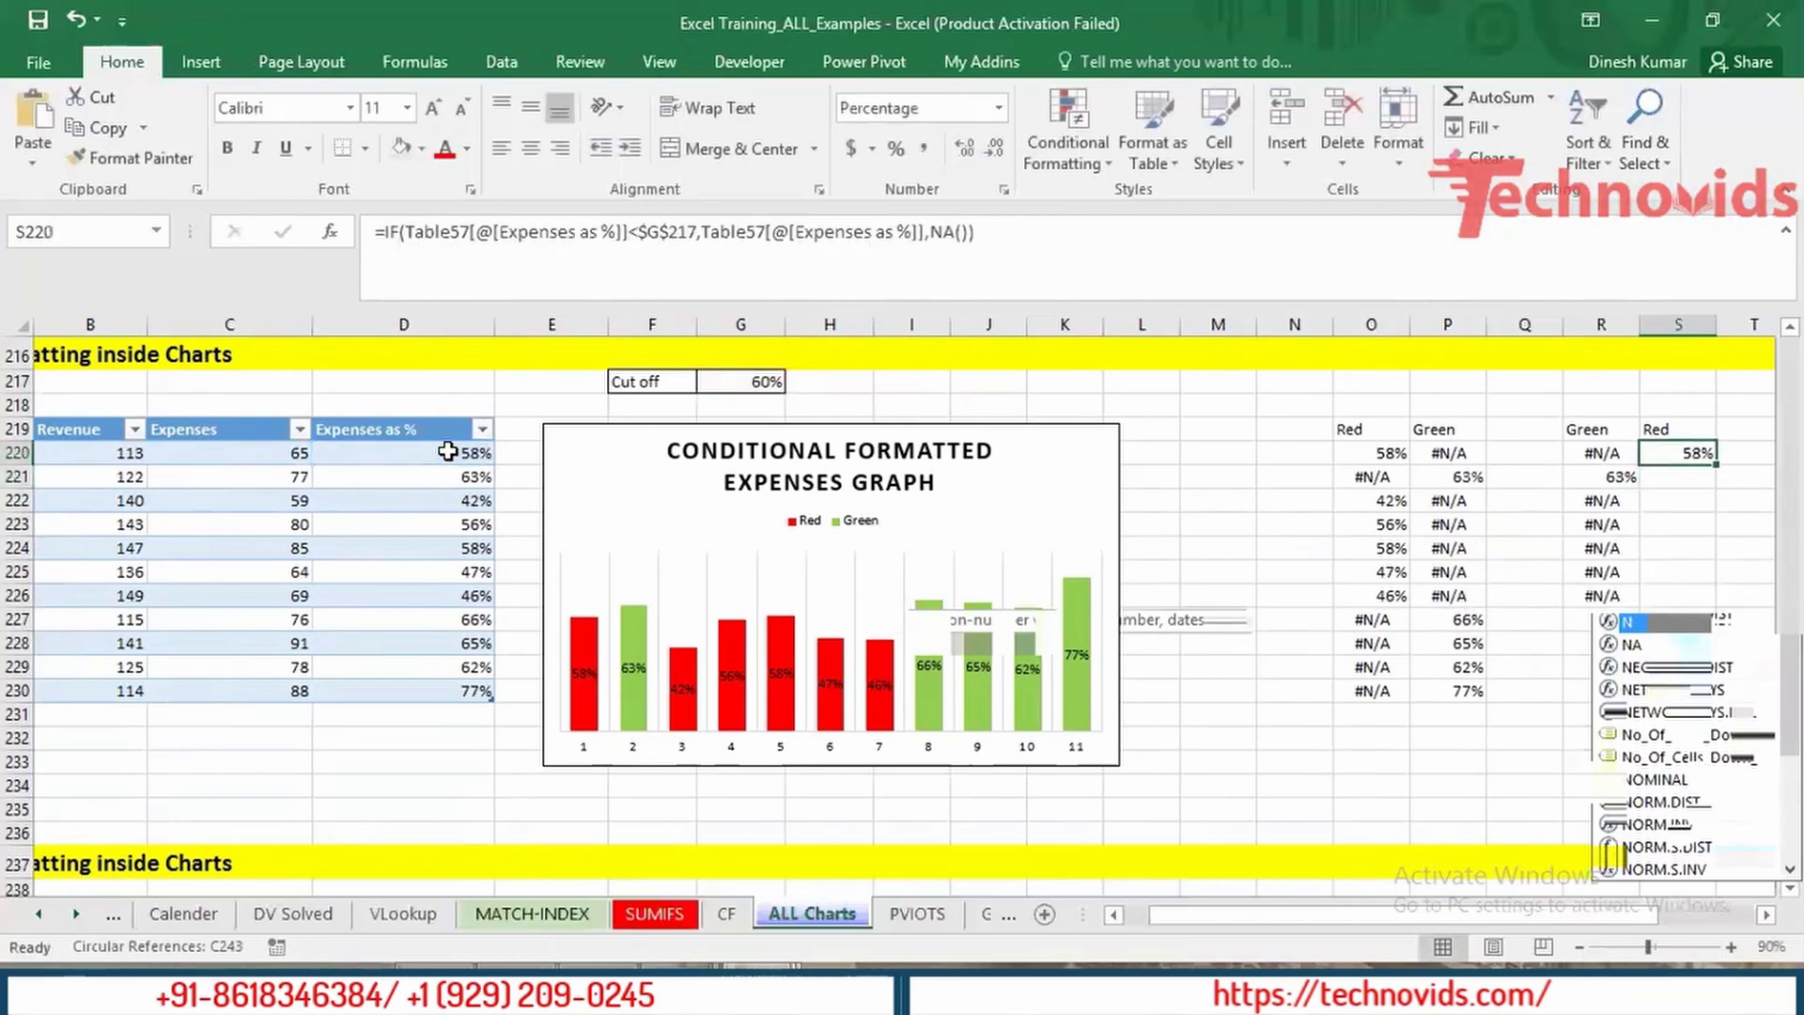
left_click_drag(1716, 465, 1716, 702)
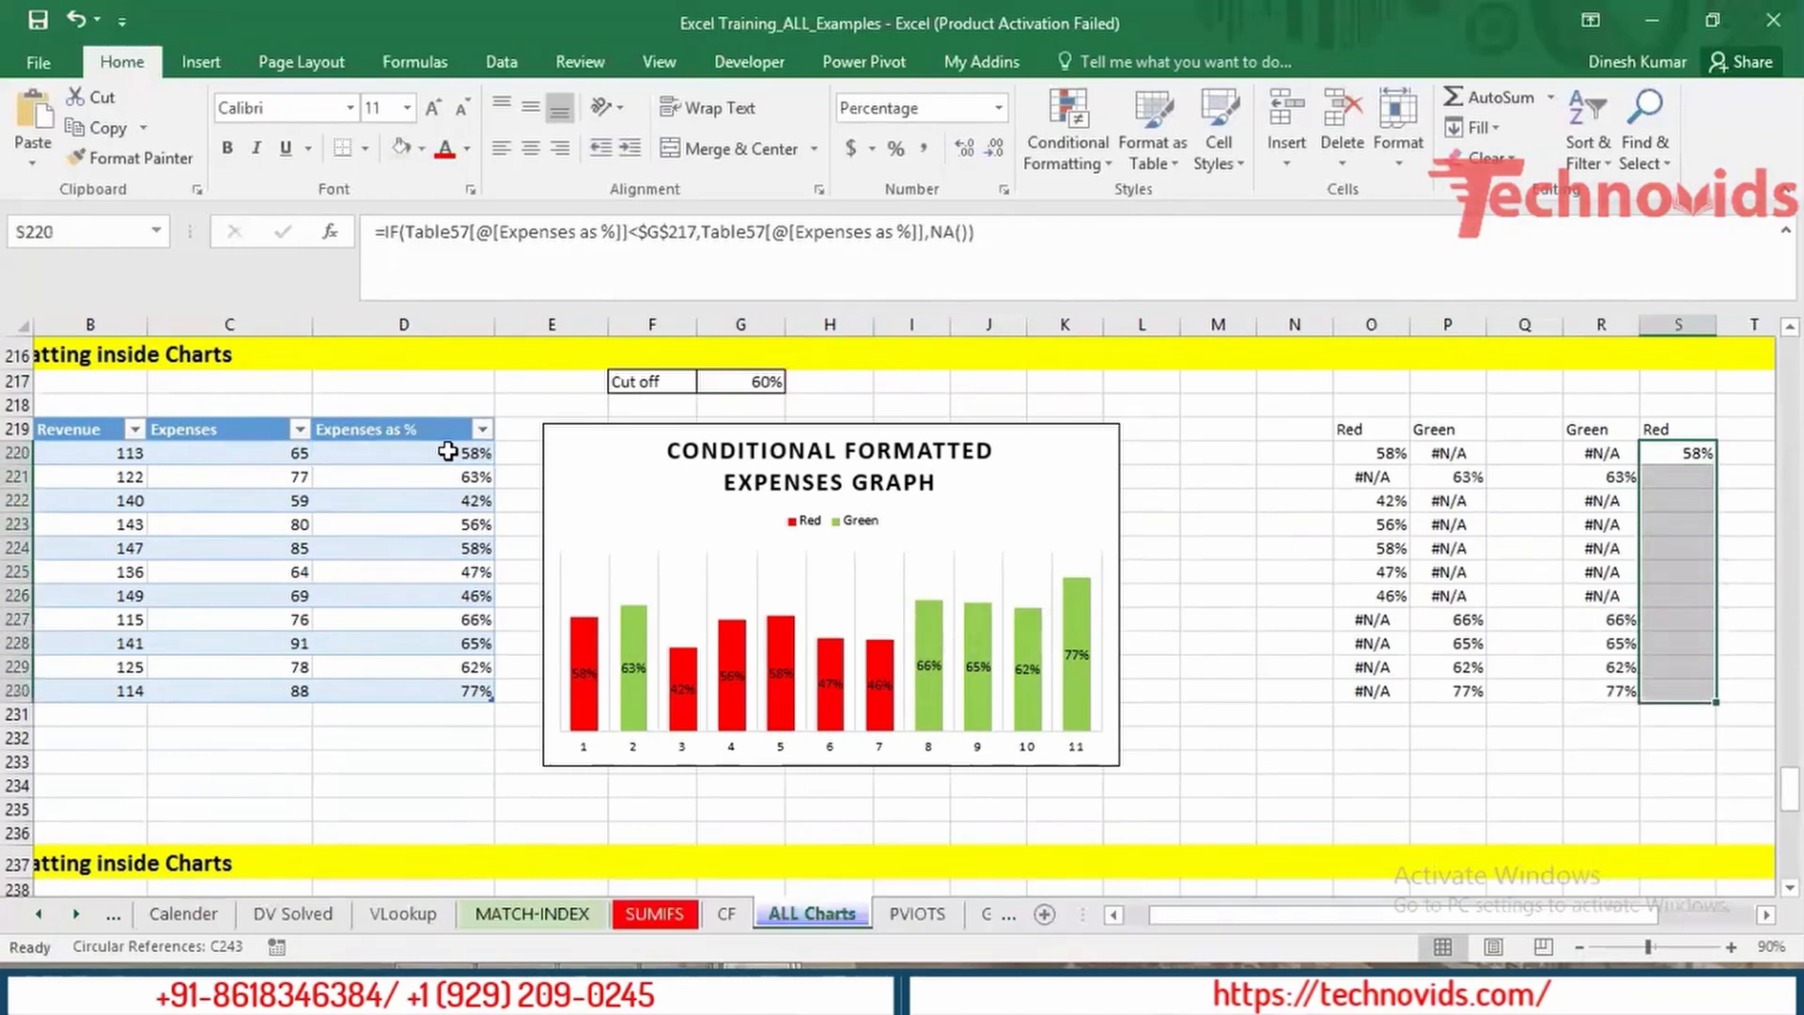
key("ctrl+d")
Step: Compare the results of the Green and Red columns, examining S222:S226 and rows 227 to 230
key("Down")
key("Down")
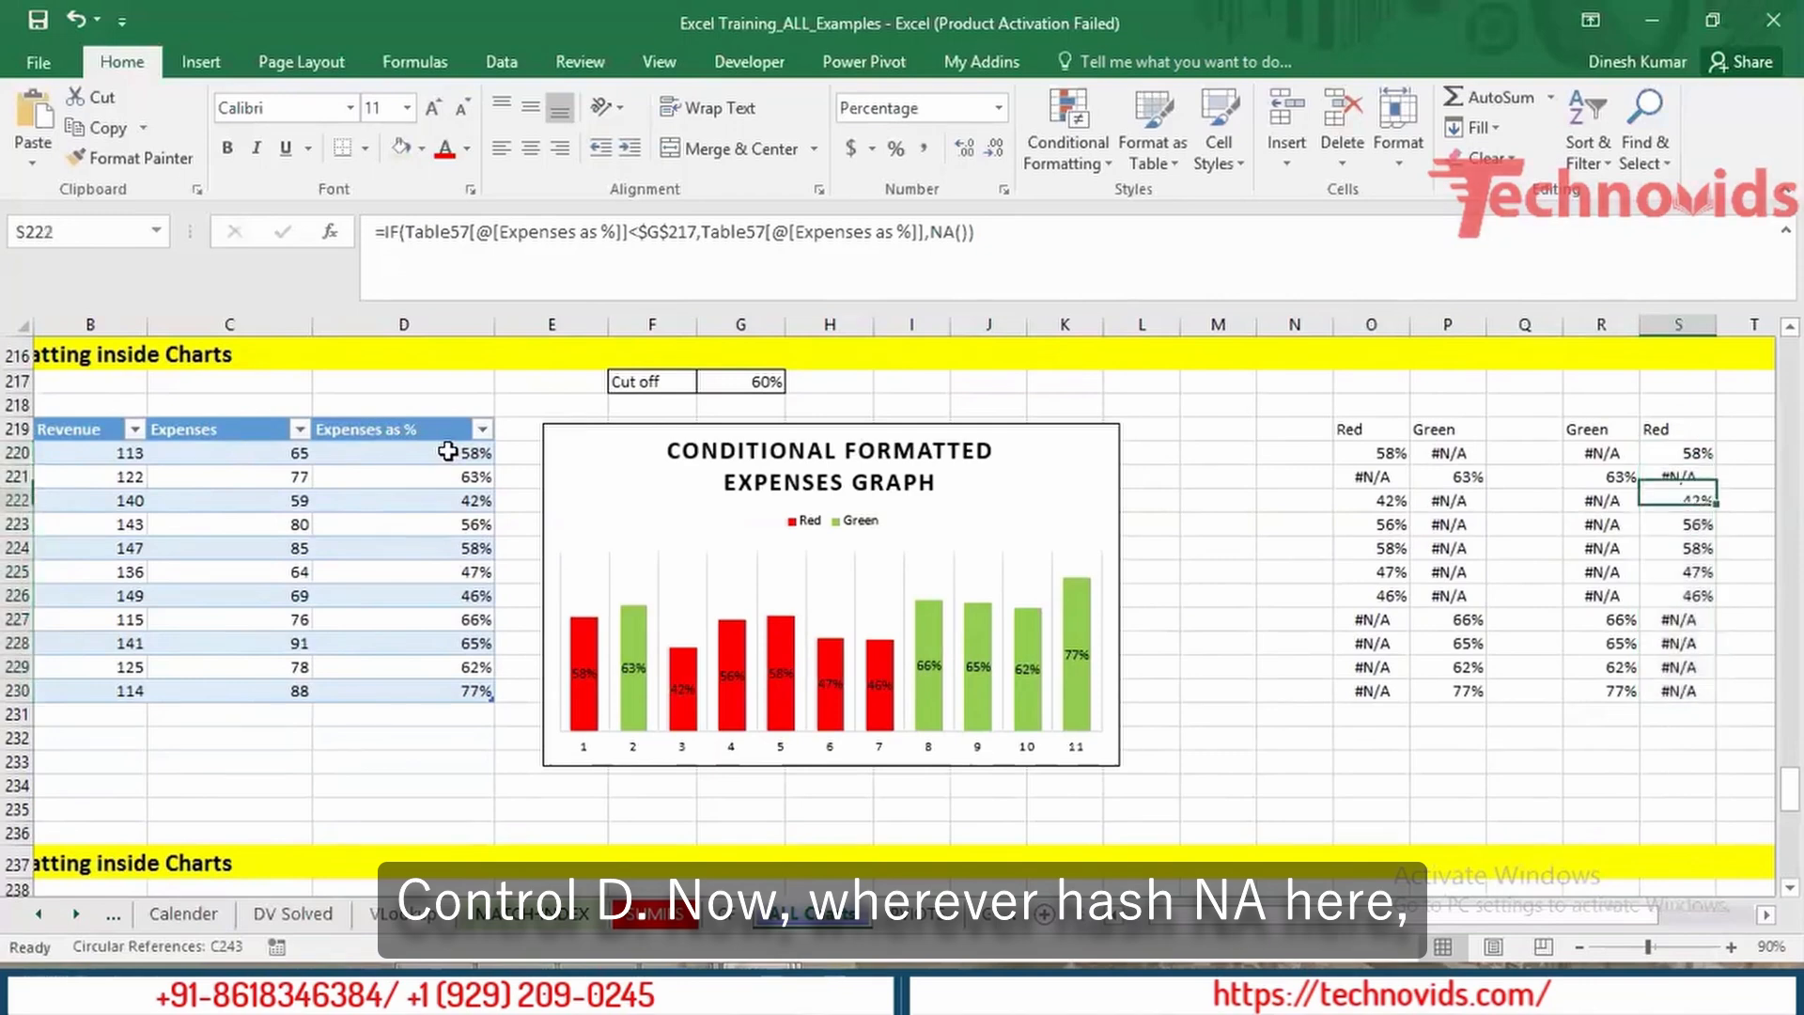
key("Left")
key("Right")
key("shift+Down")
key("shift+Down")
key("shift+Down")
key("shift+Down")
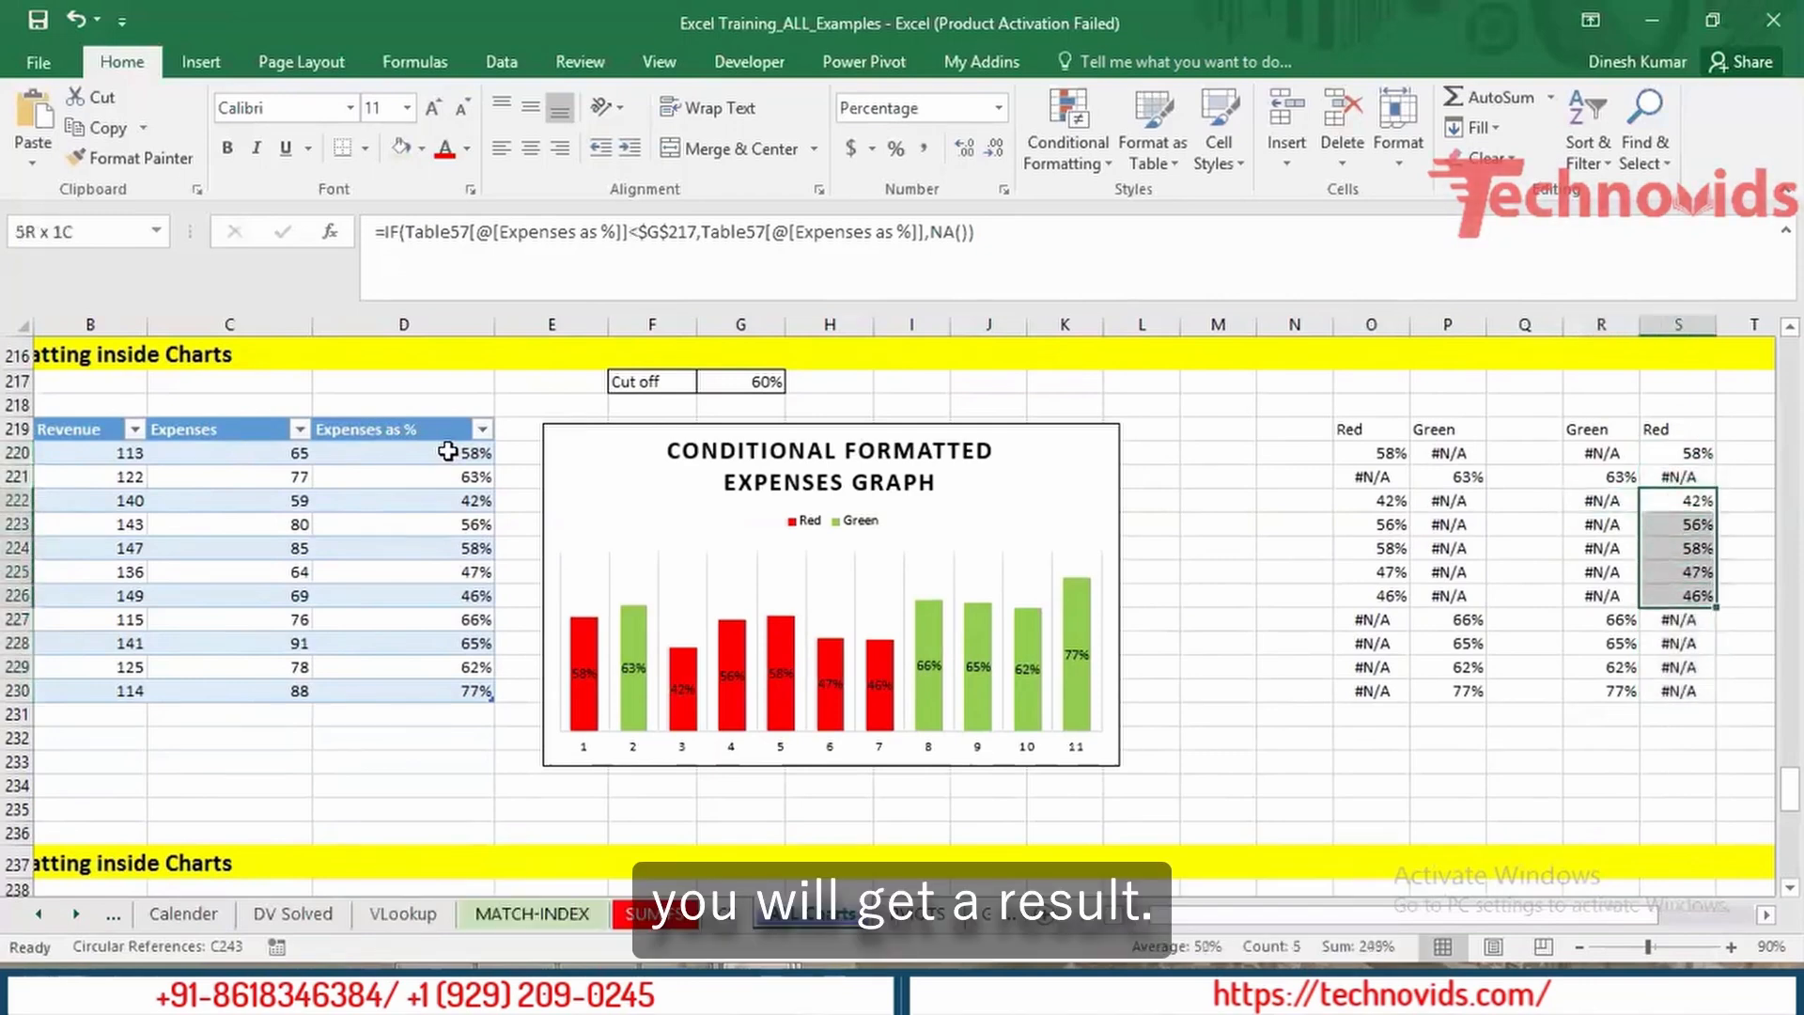
key("Left")
key("Down")
key("Down")
key("Down")
key("Down")
key("Down")
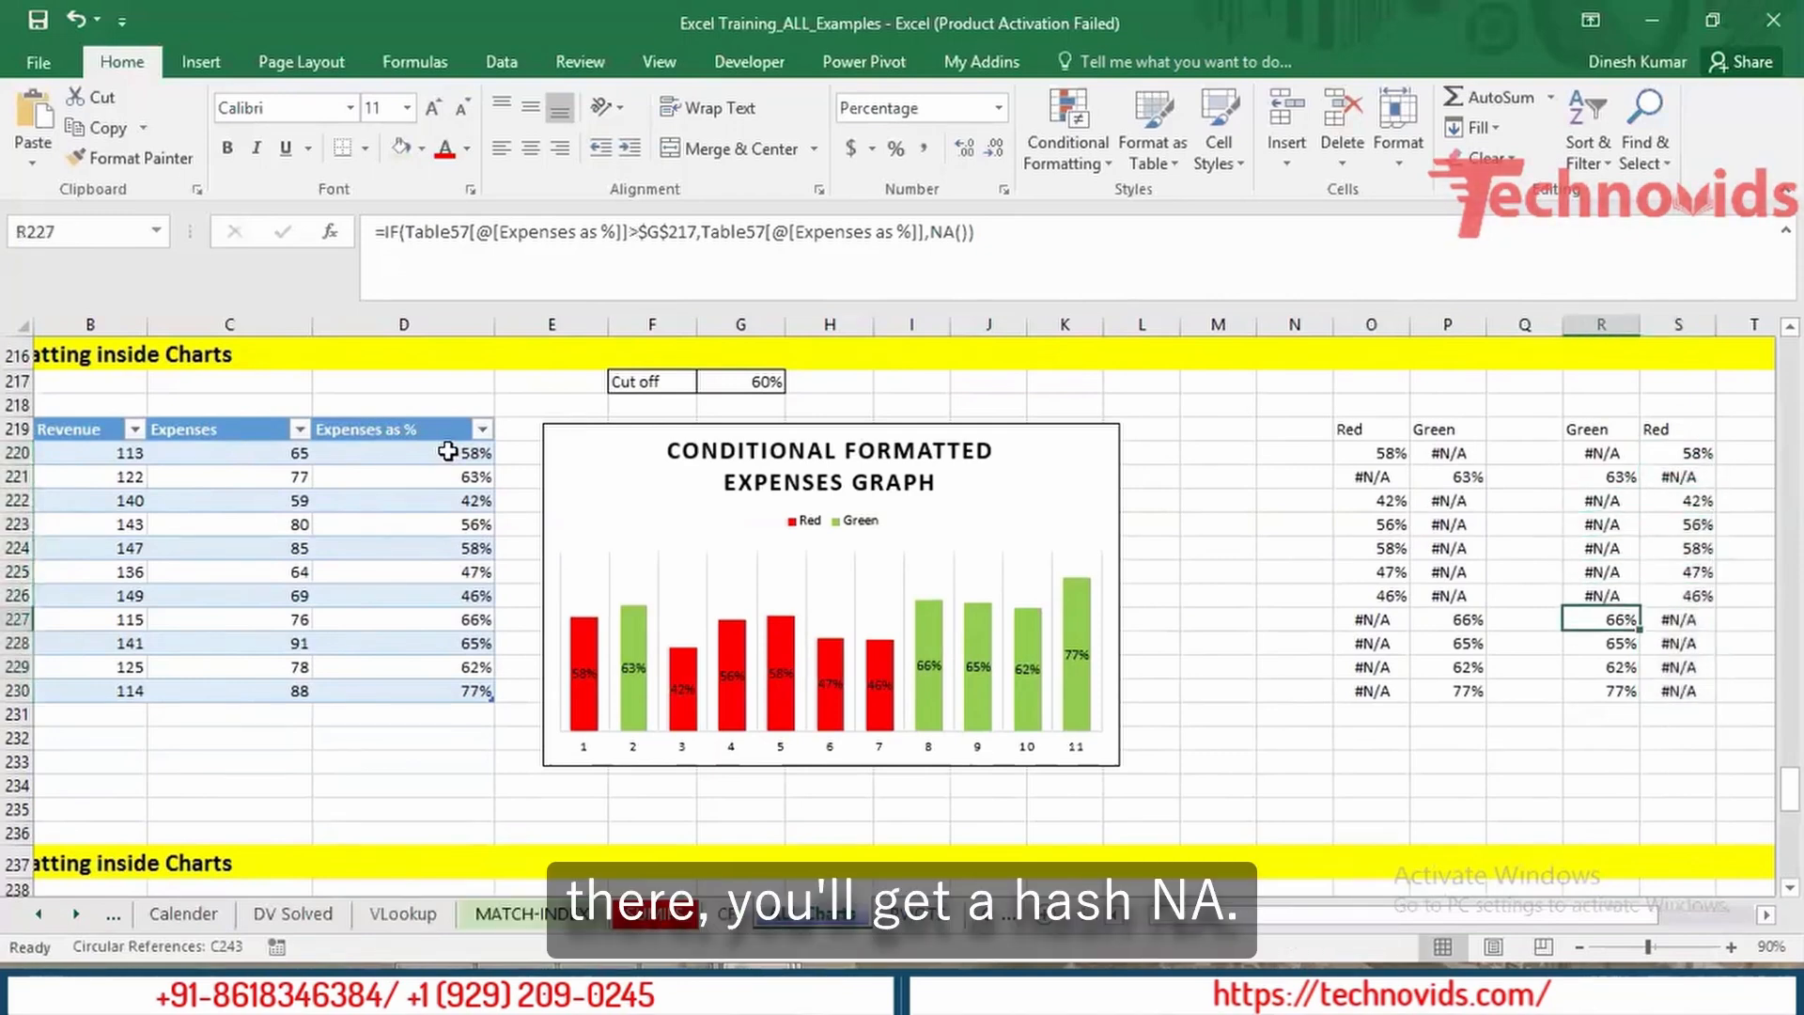
key("Right")
key("shift+Down")
key("shift+Down")
key("shift+Down")
key("Left")
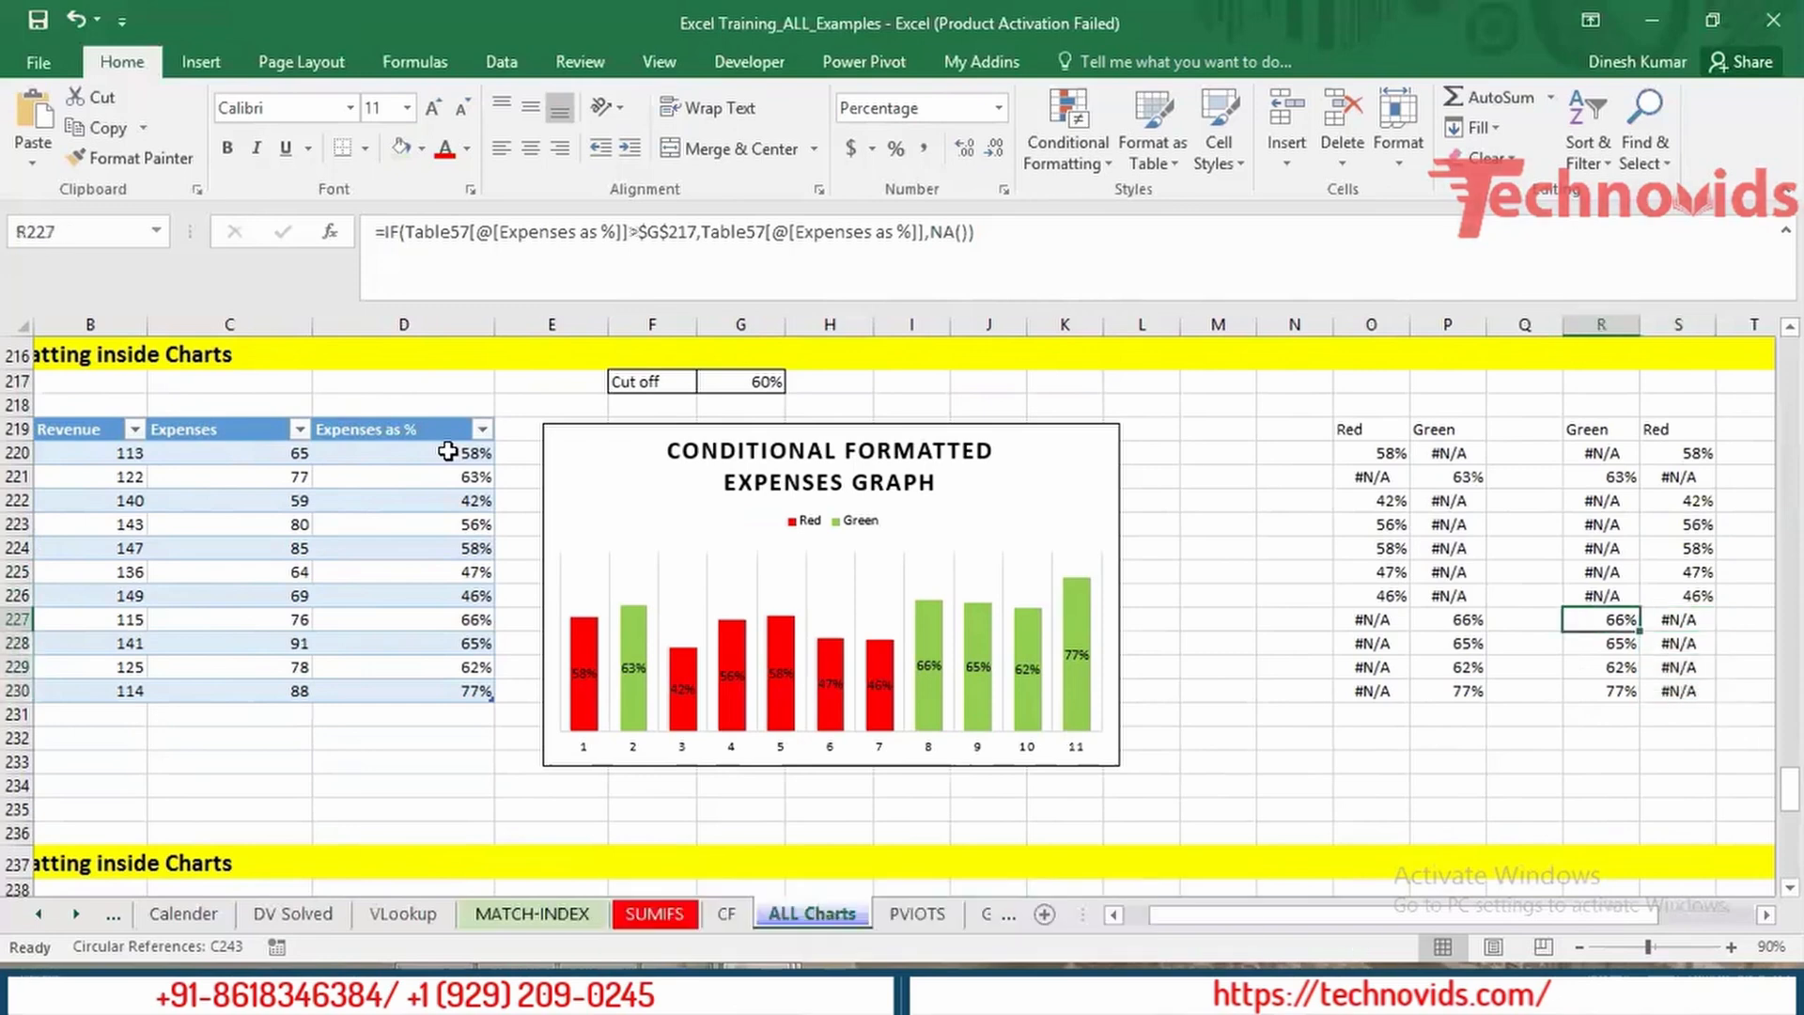
Step: Insert a 2-D clustered column chart from R219:S230 and place it, enlarged, over the existing expenses graph
key("ctrl+Up")
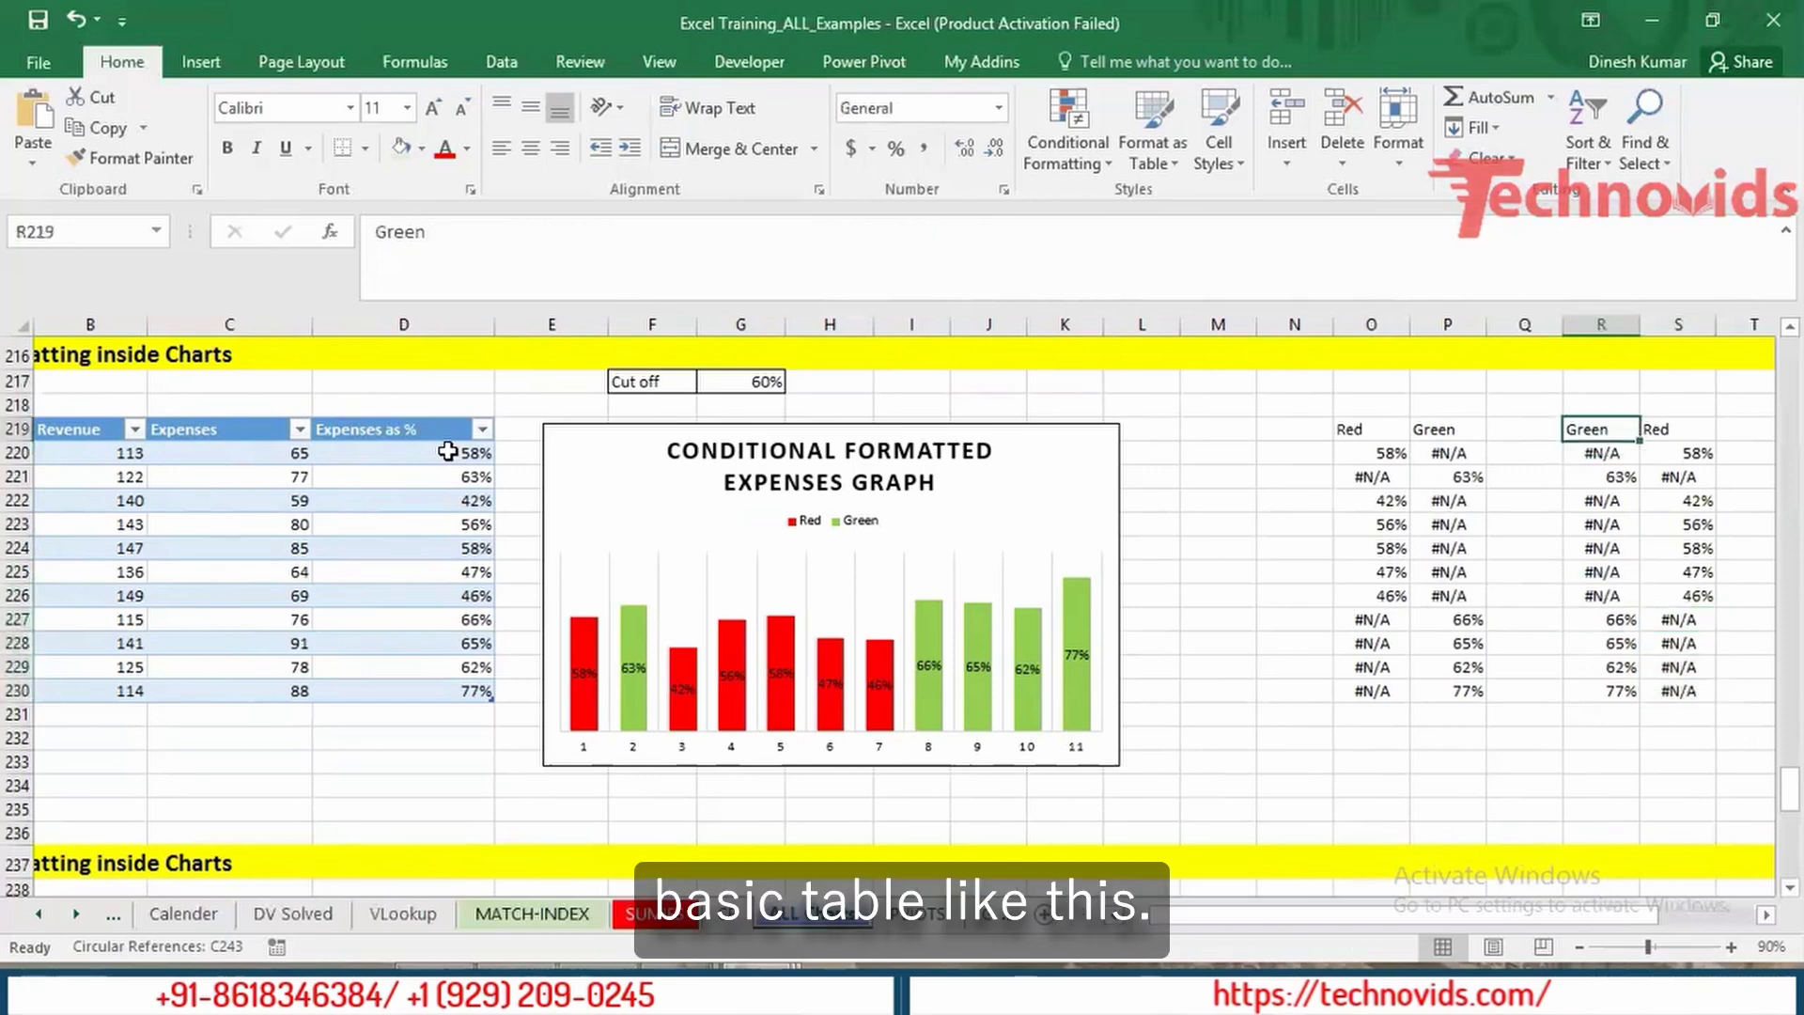
key("ctrl+a")
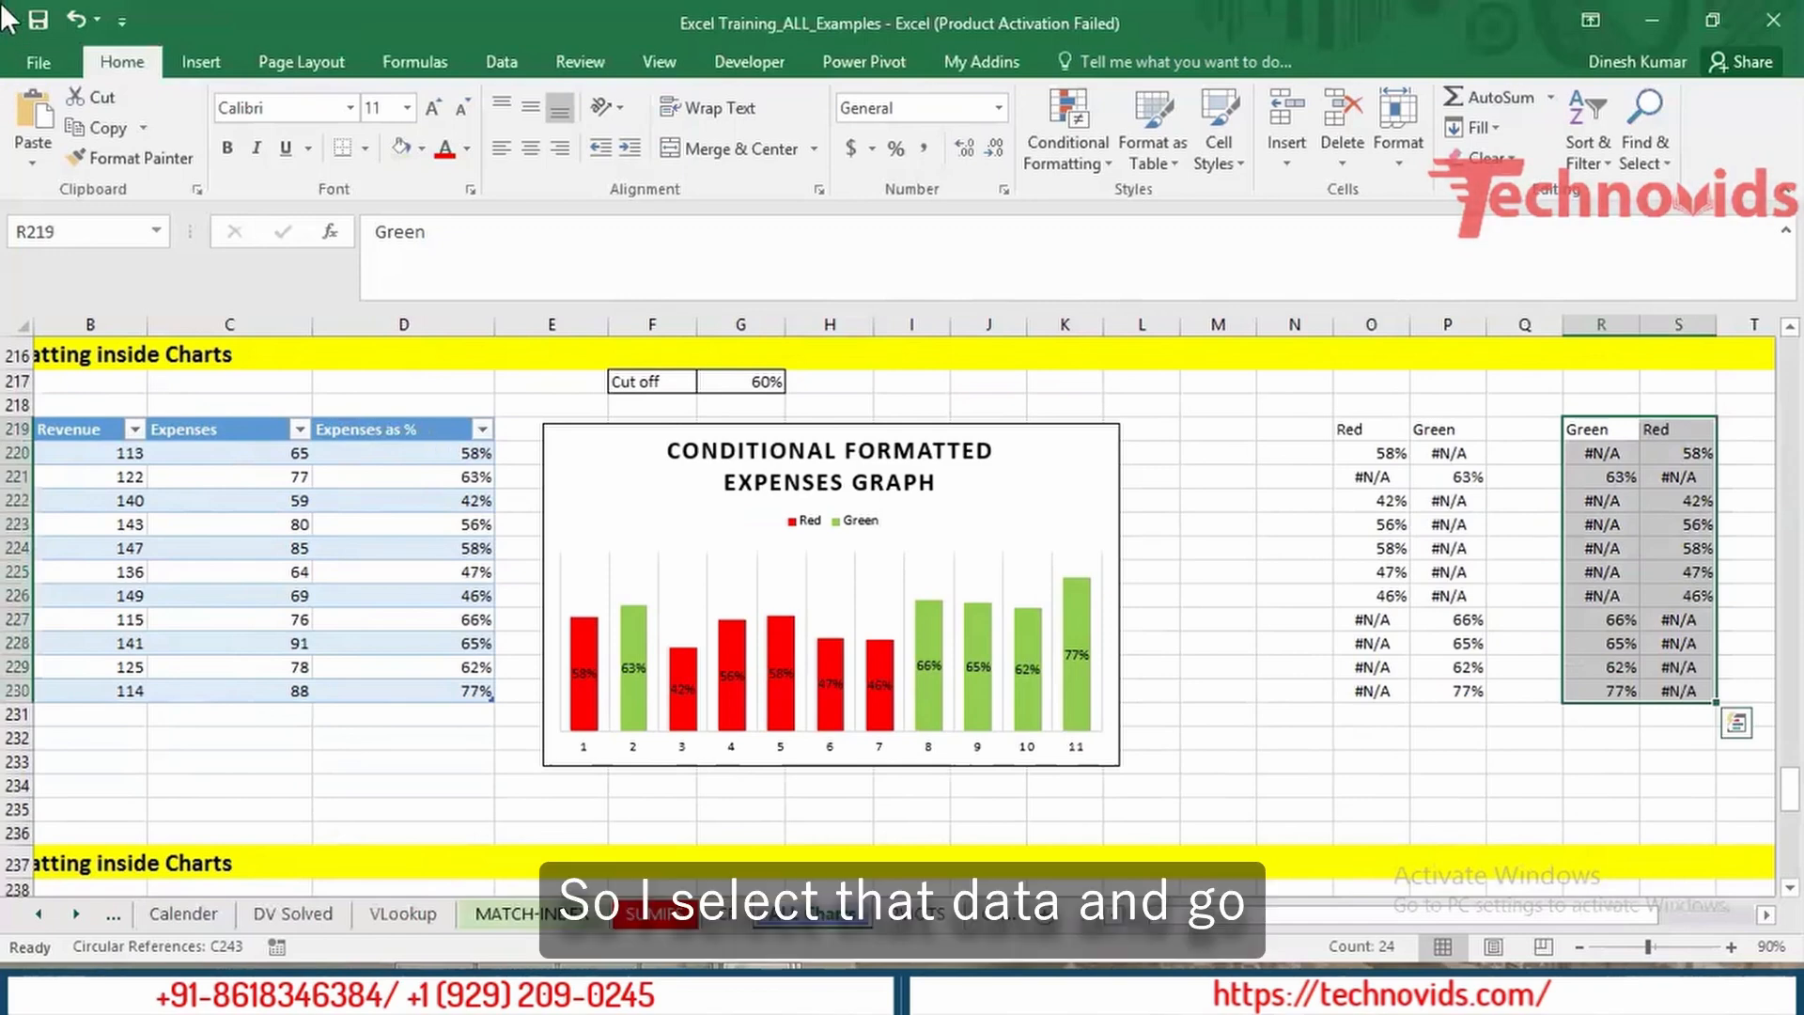
left_click(201, 62)
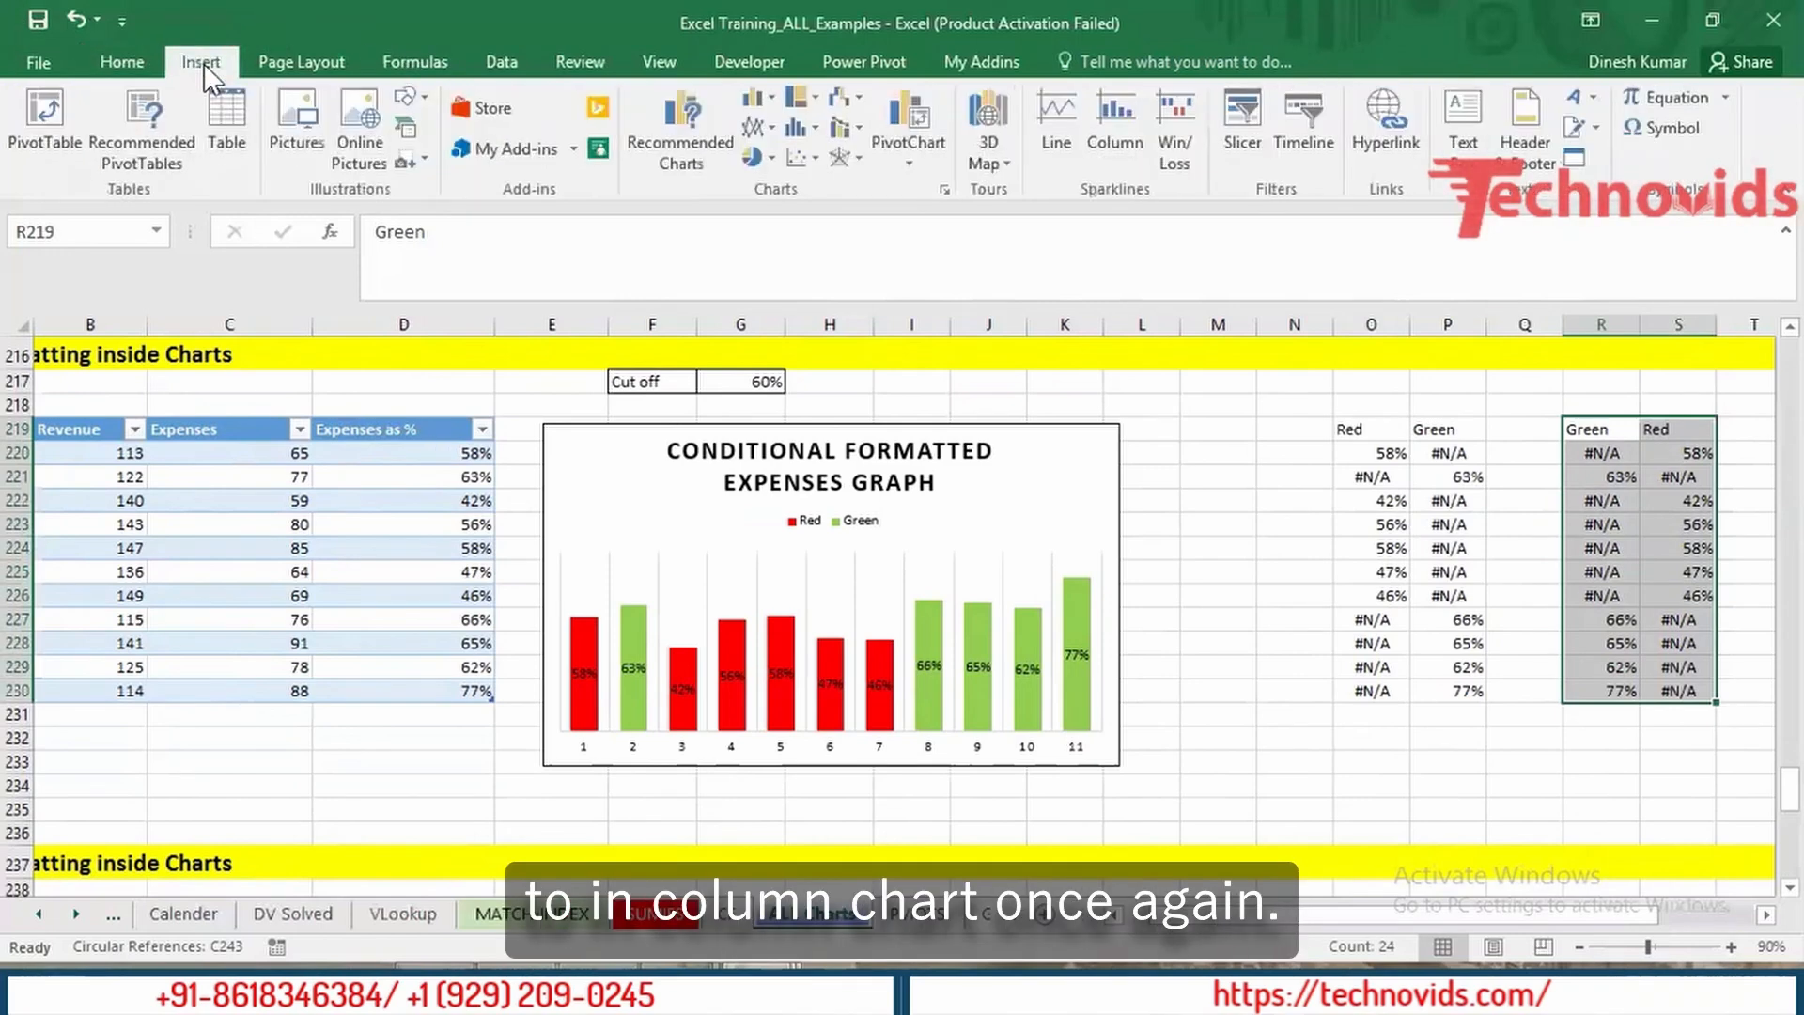
left_click(748, 100)
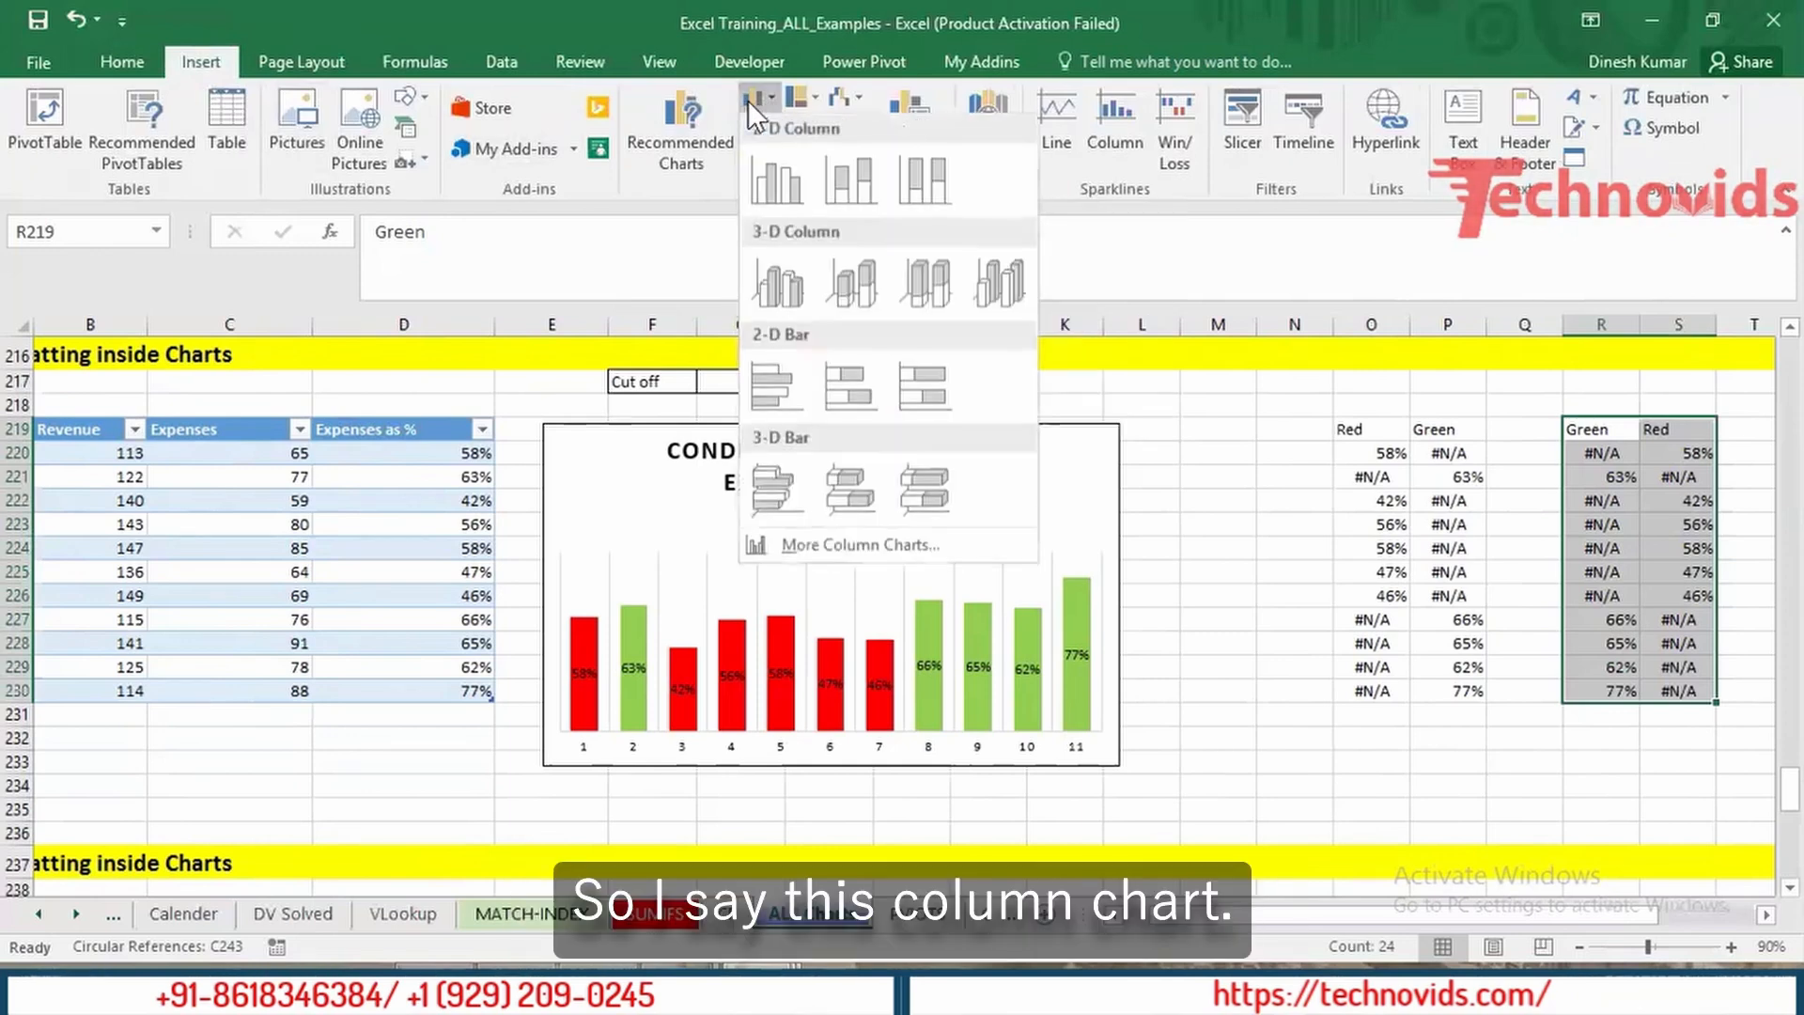
left_click(771, 194)
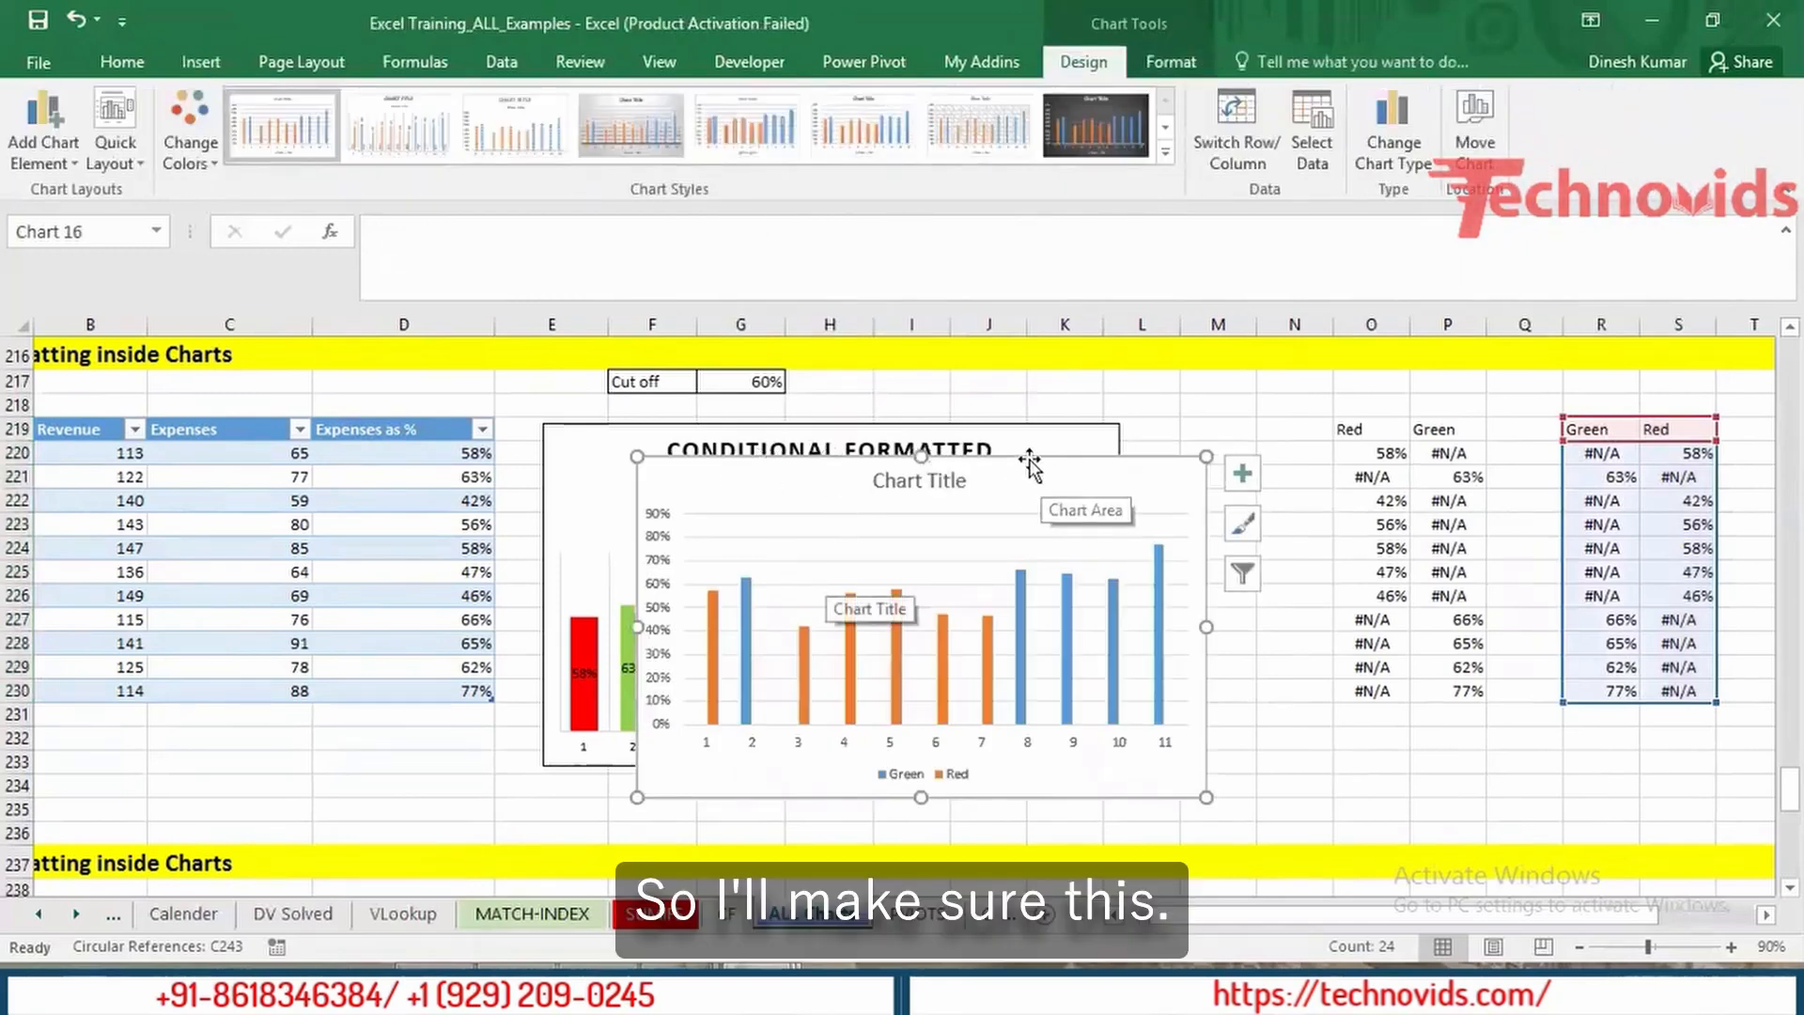
mouse_move(1030, 462)
left_mouse_down()
mouse_move(971, 420)
mouse_move(937, 425)
left_mouse_up()
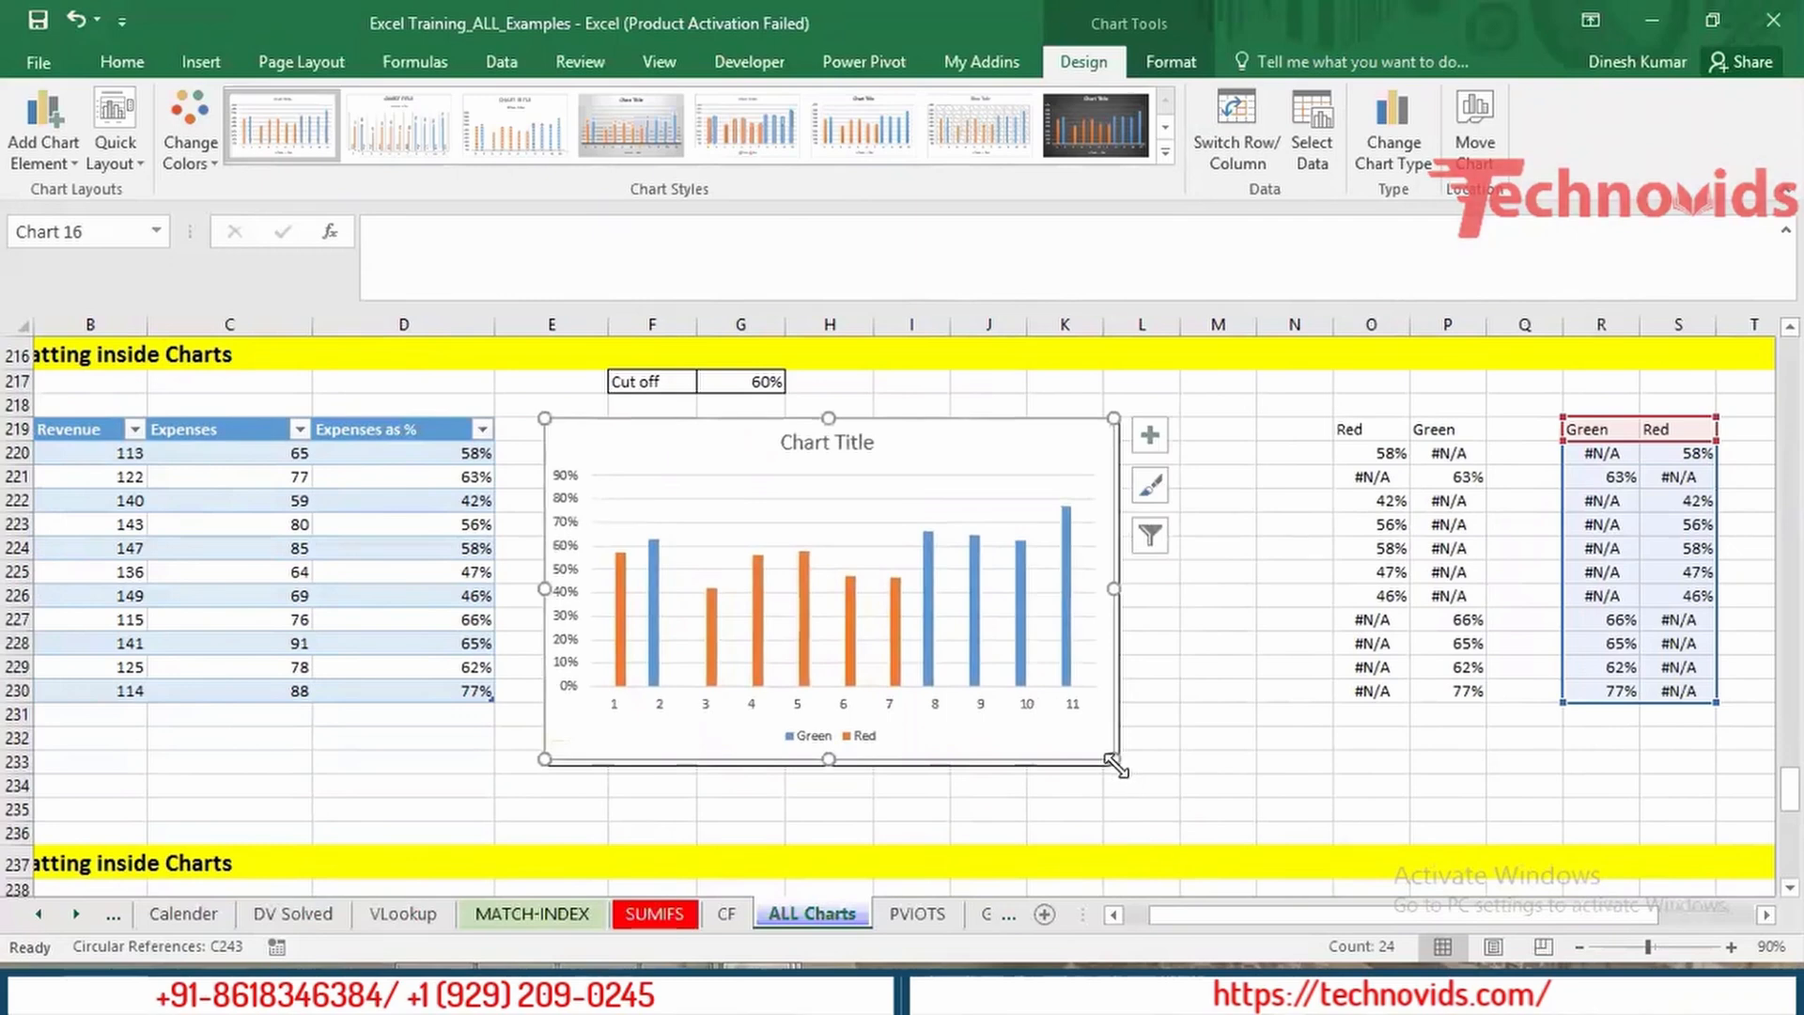
left_click_drag(1115, 764, 1235, 794)
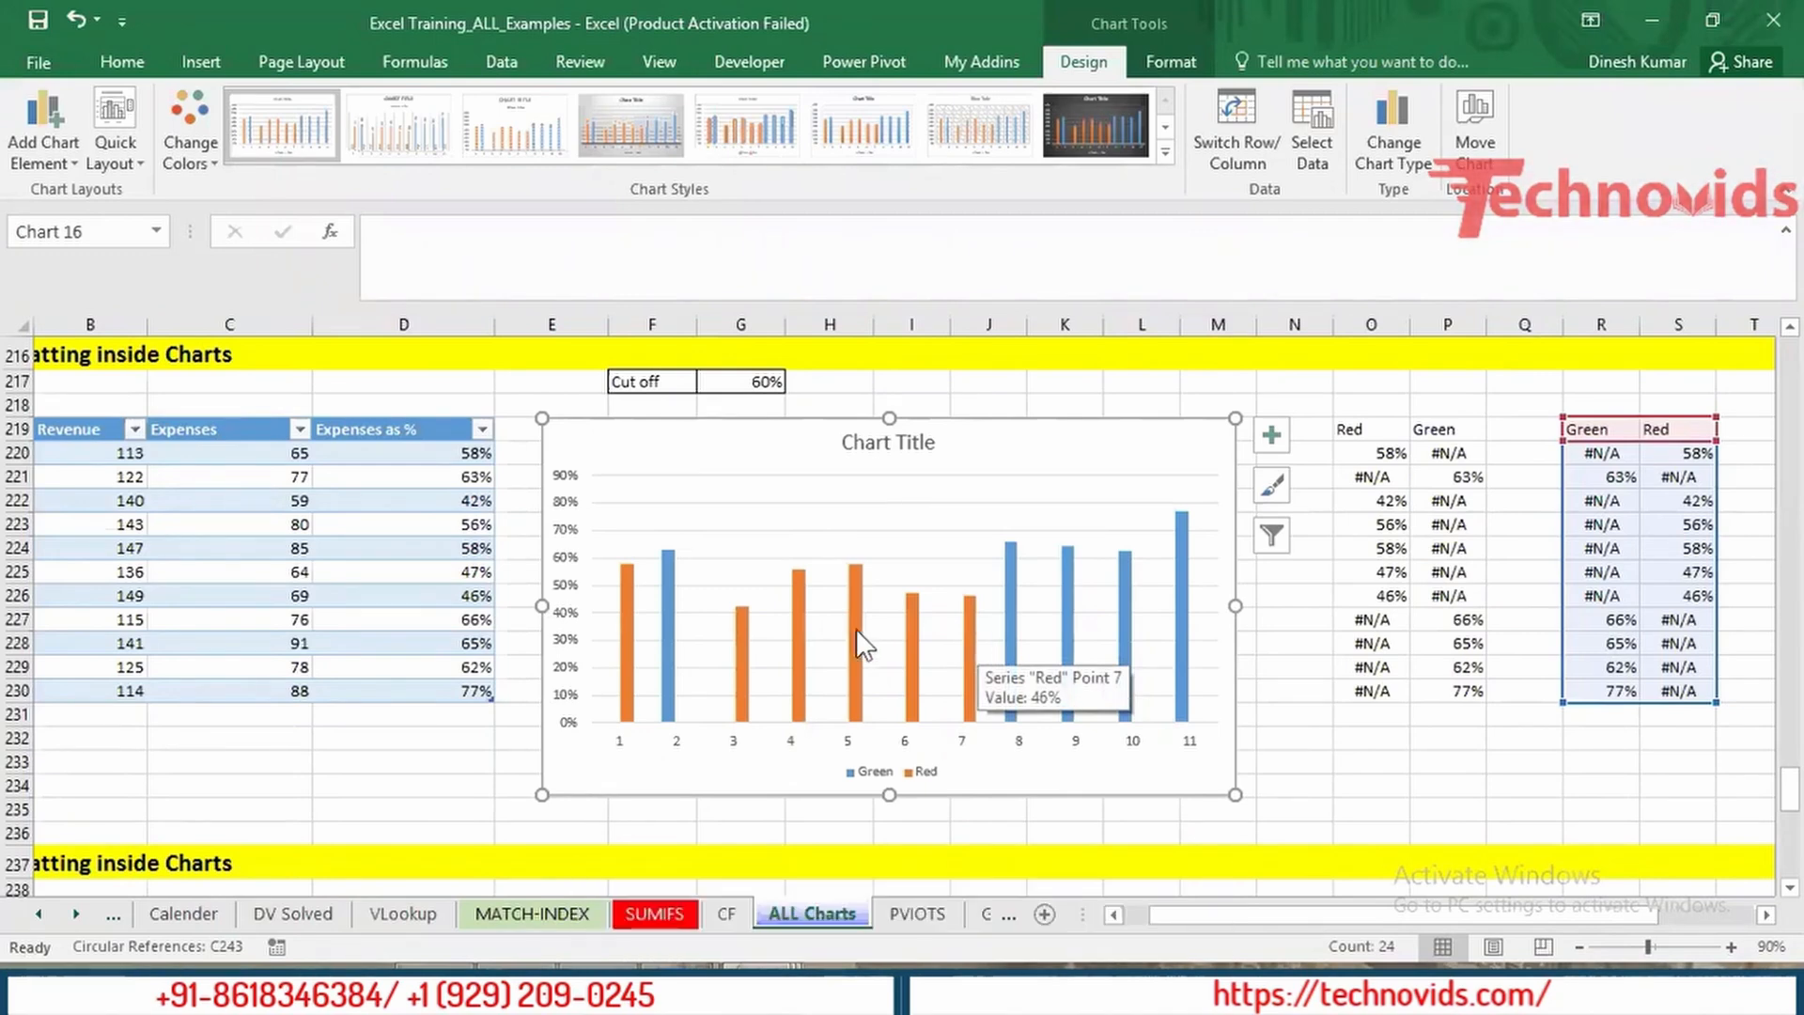
Step: Fill the bars of the chart's Green series with the standard light green colour
left_click(666, 603)
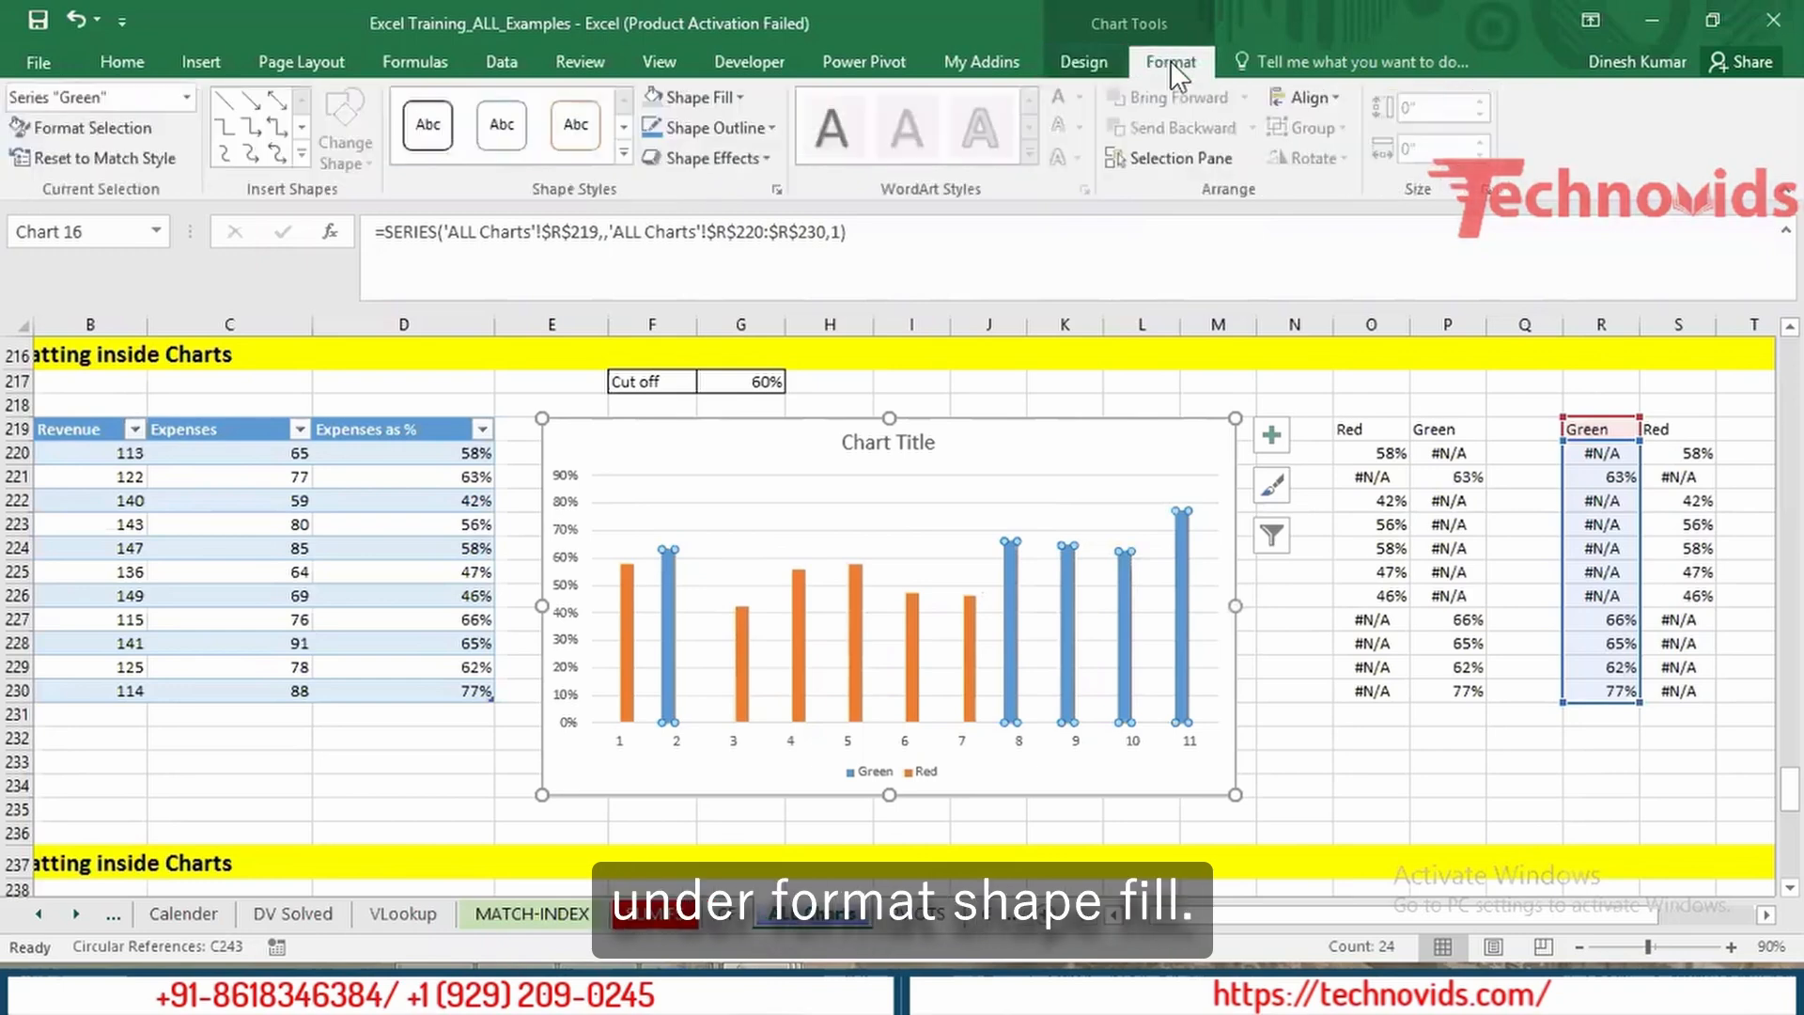
left_click(741, 98)
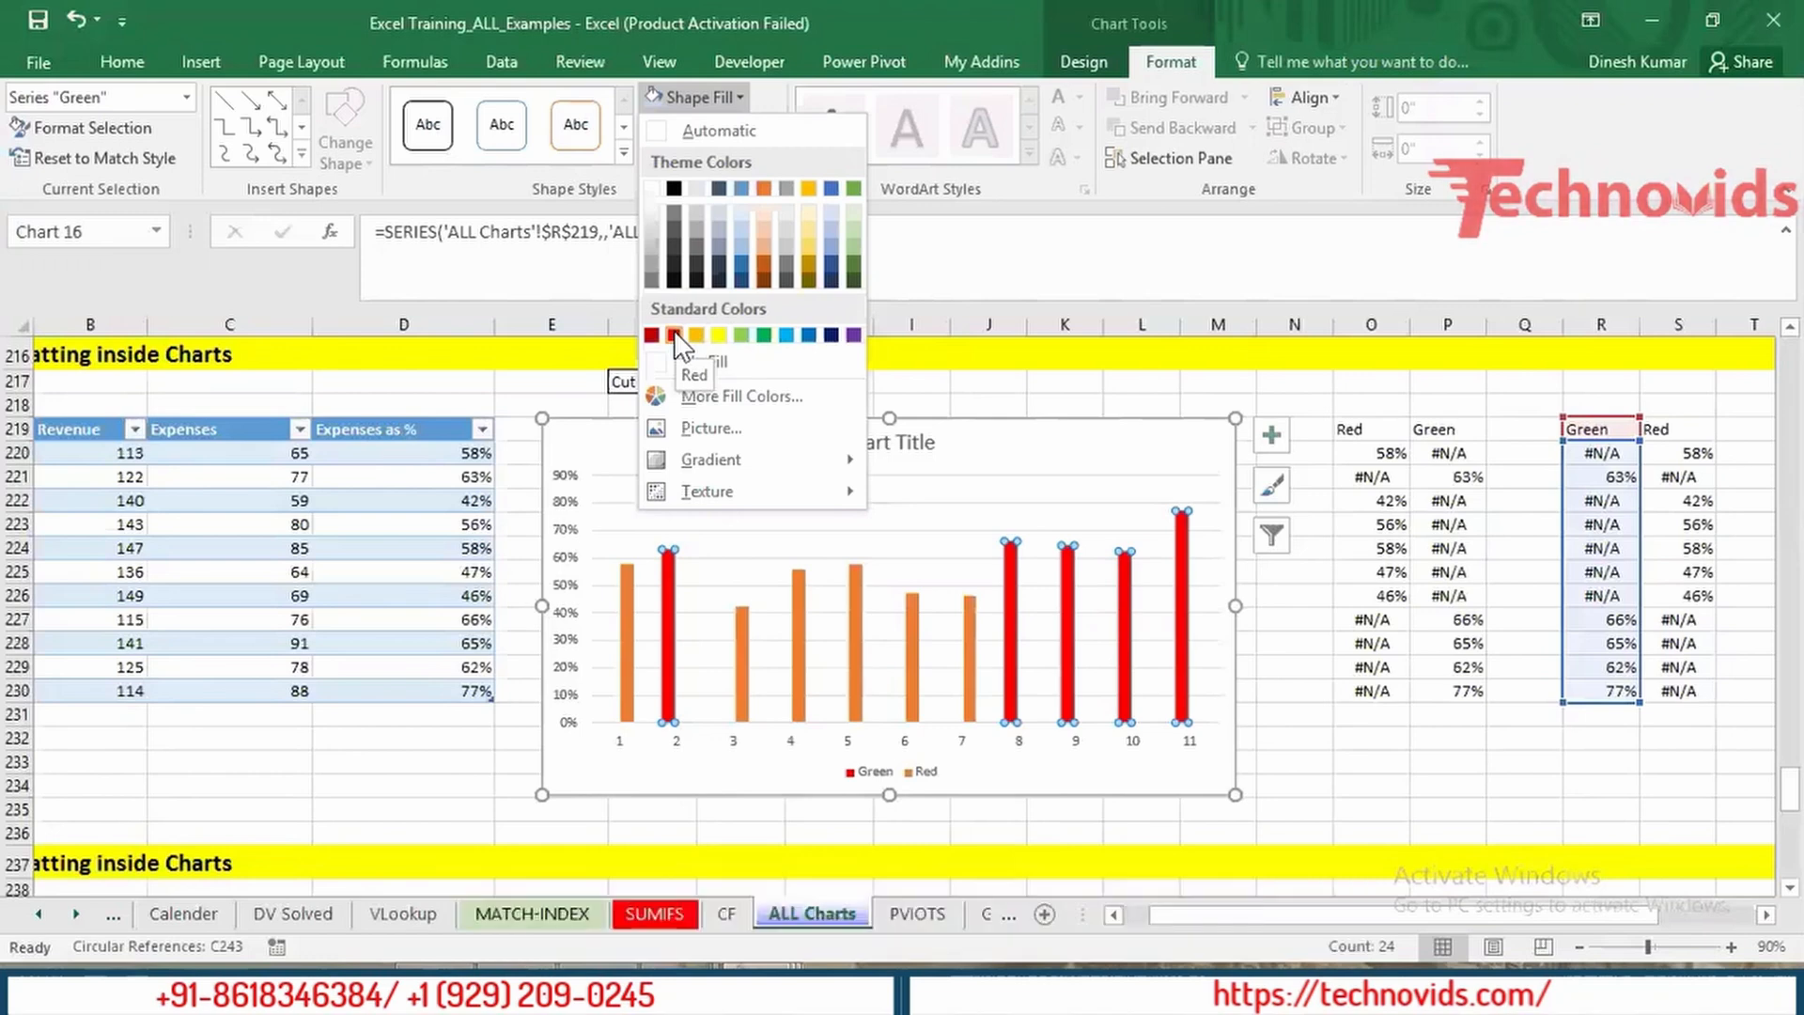
left_click(740, 334)
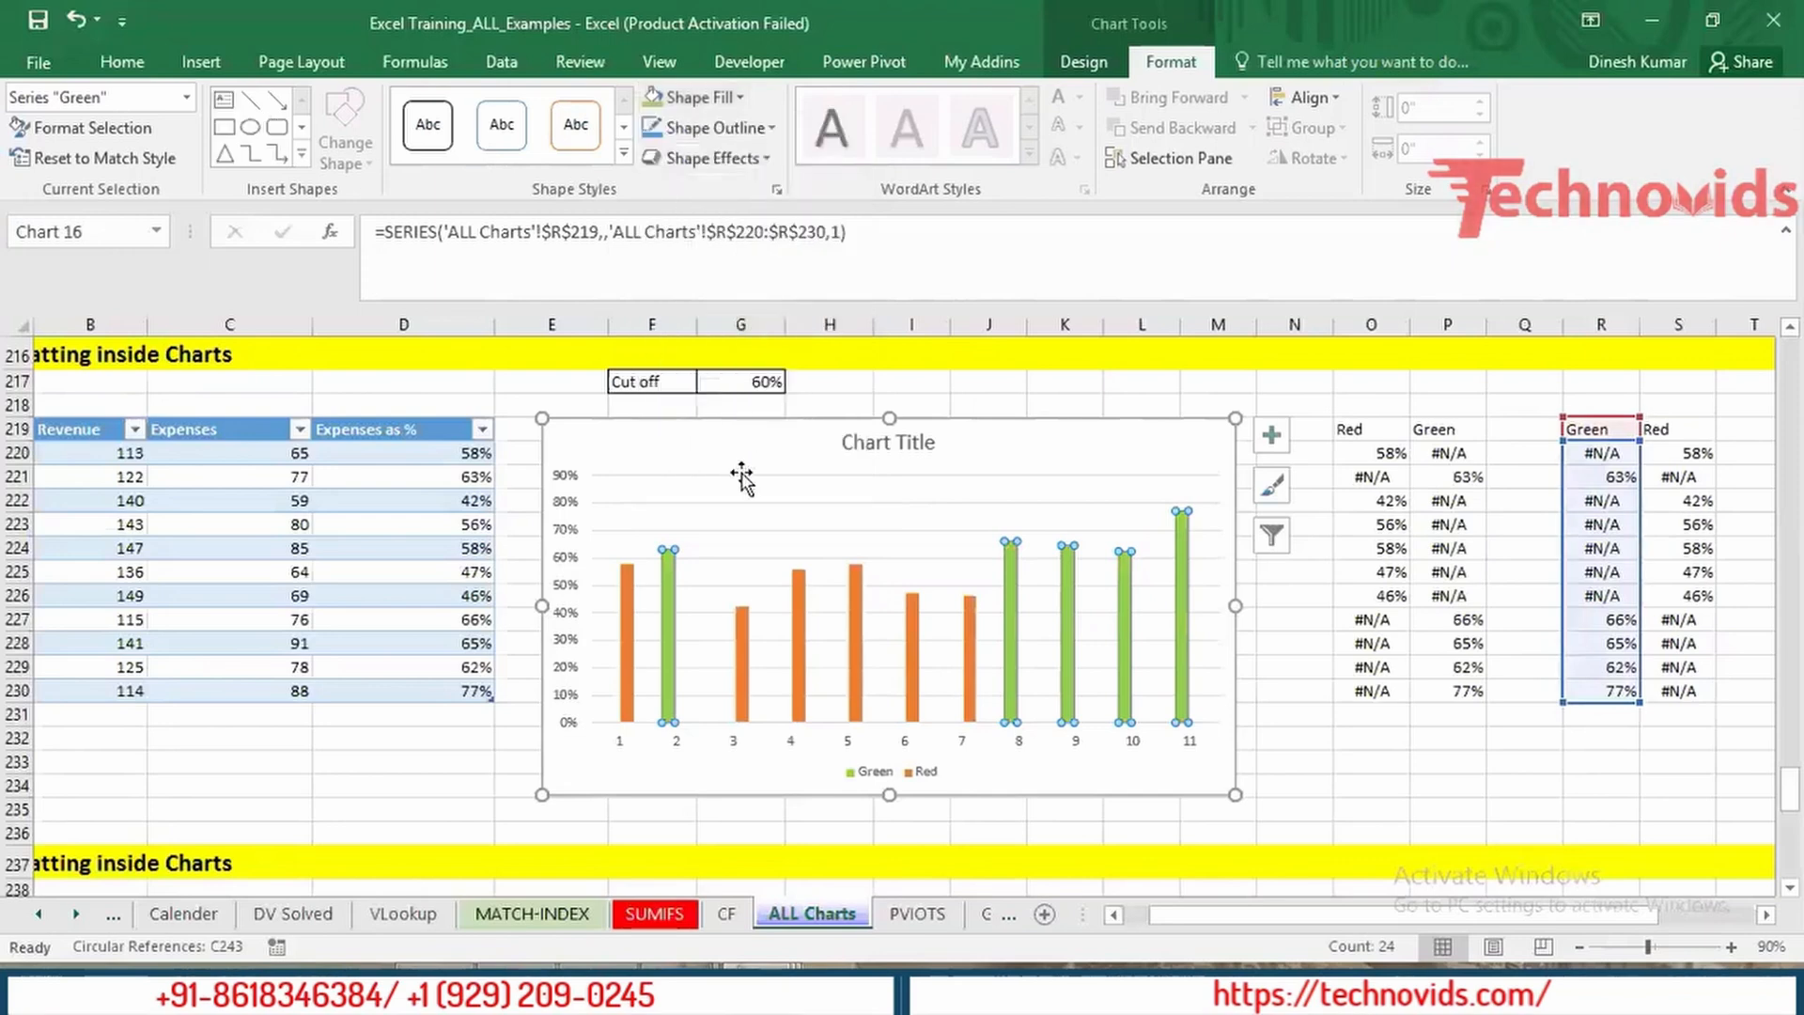
Step: Fill the bars of the chart's Red series with the standard red colour
left_click(742, 635)
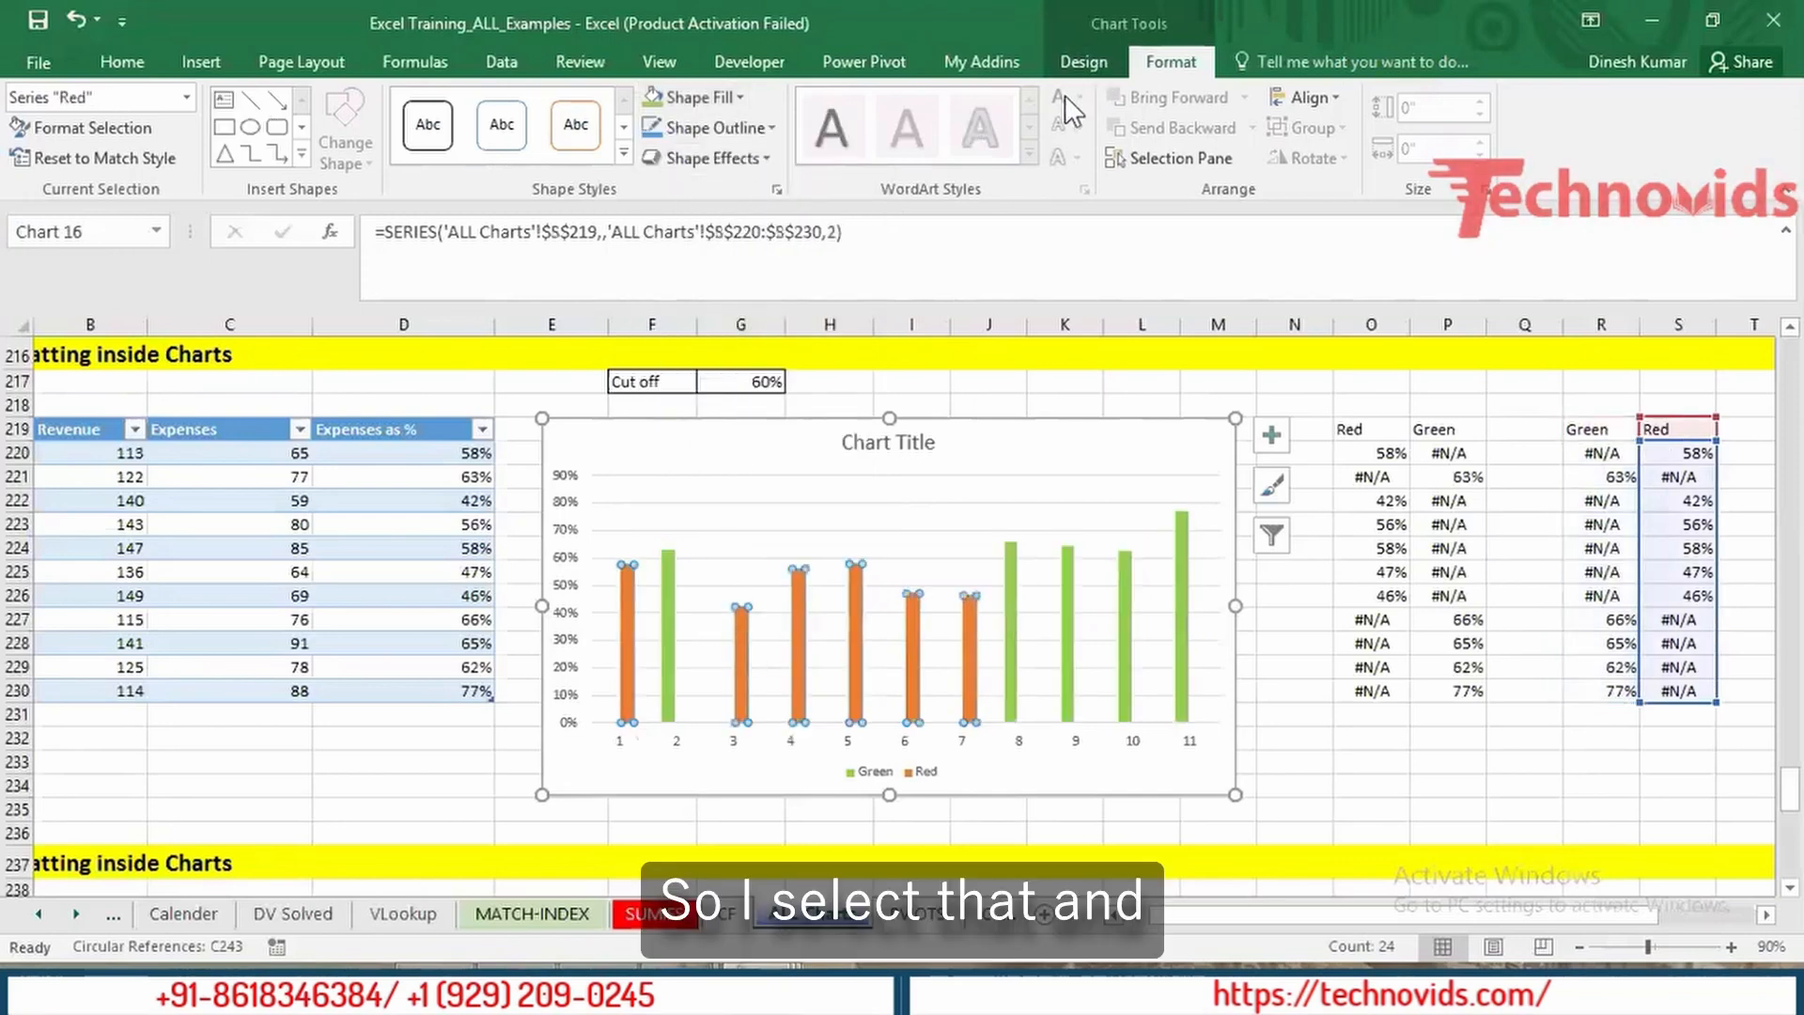
left_click(741, 94)
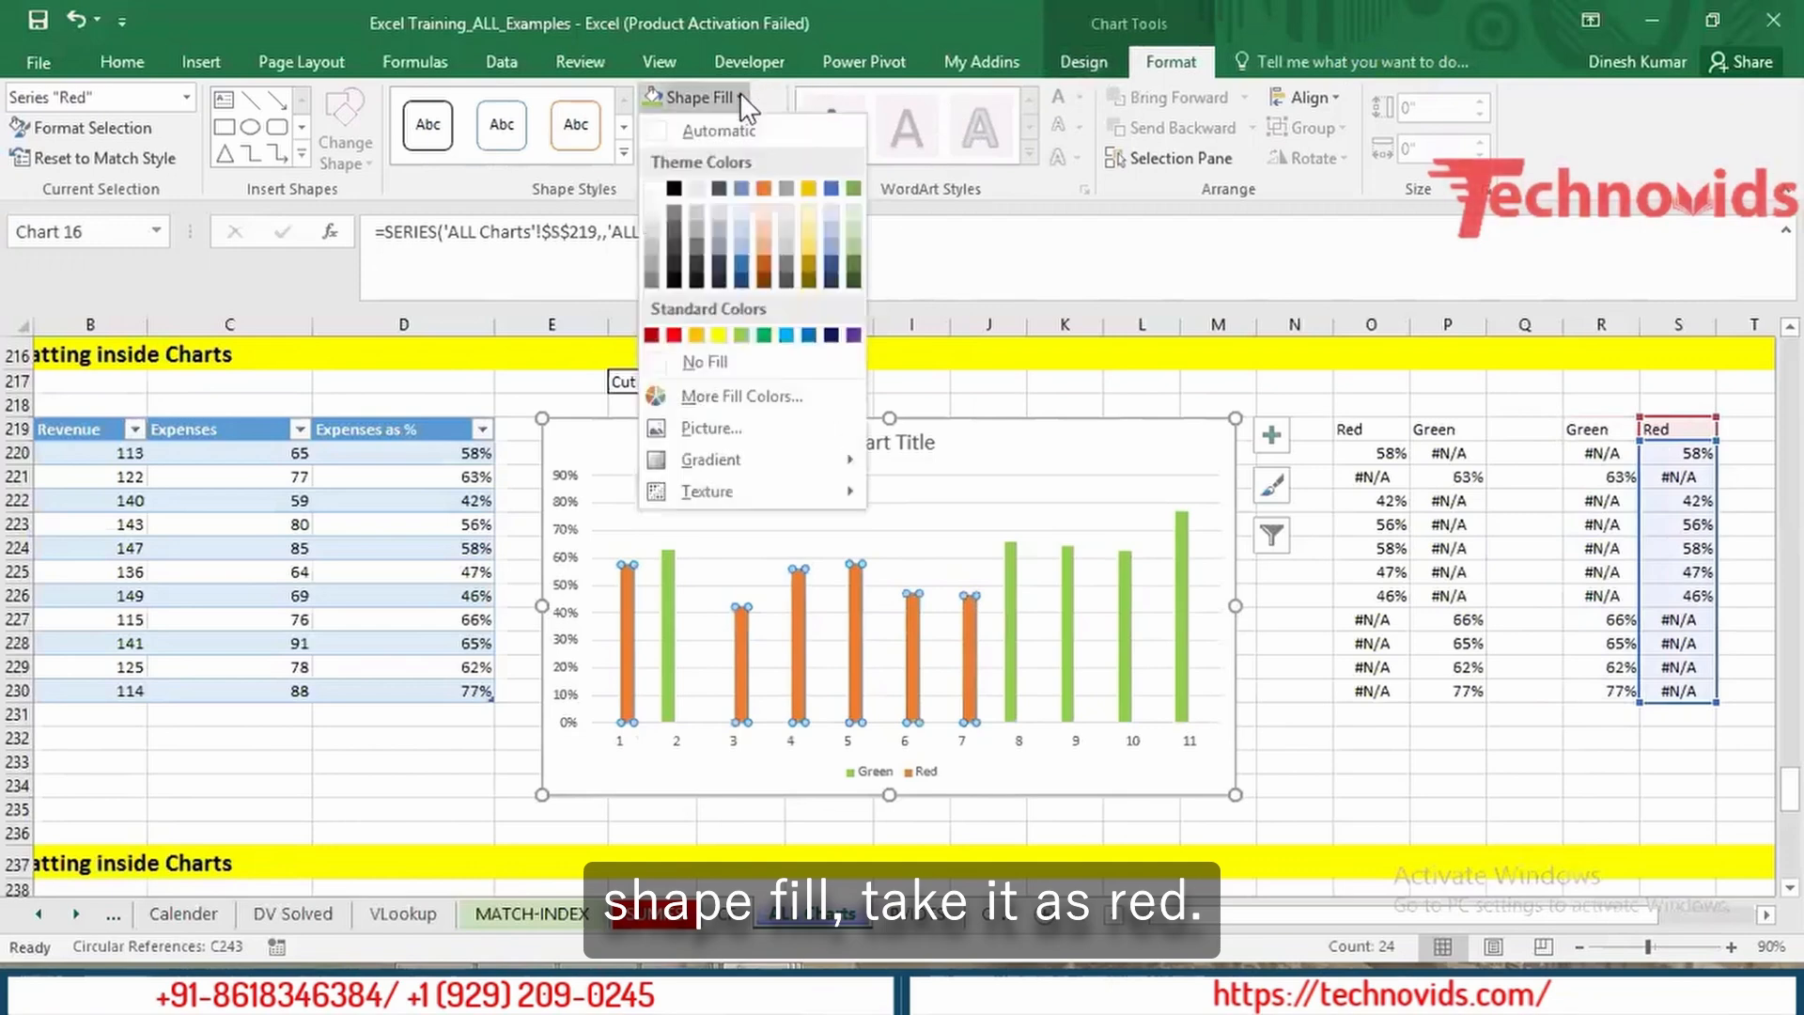
left_click(674, 336)
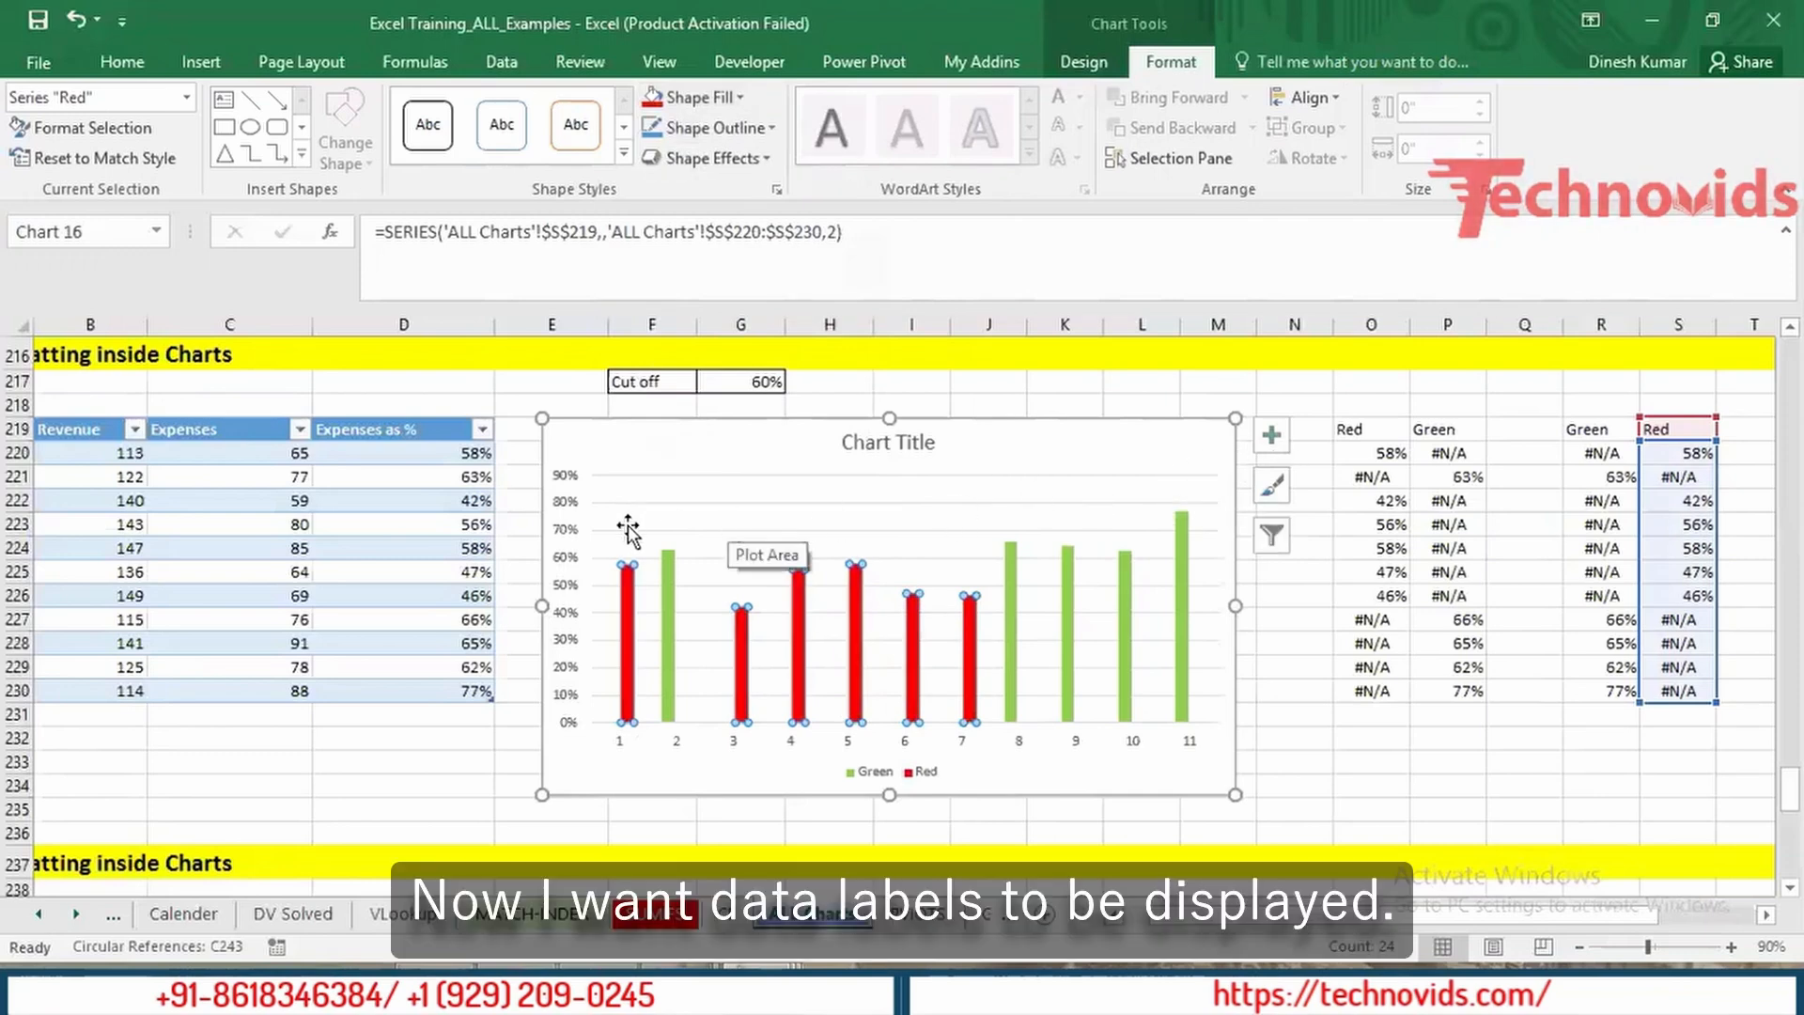
Step: Delete the chart's vertical percentage axis and add data labels to the bars of both series
left_click(560, 535)
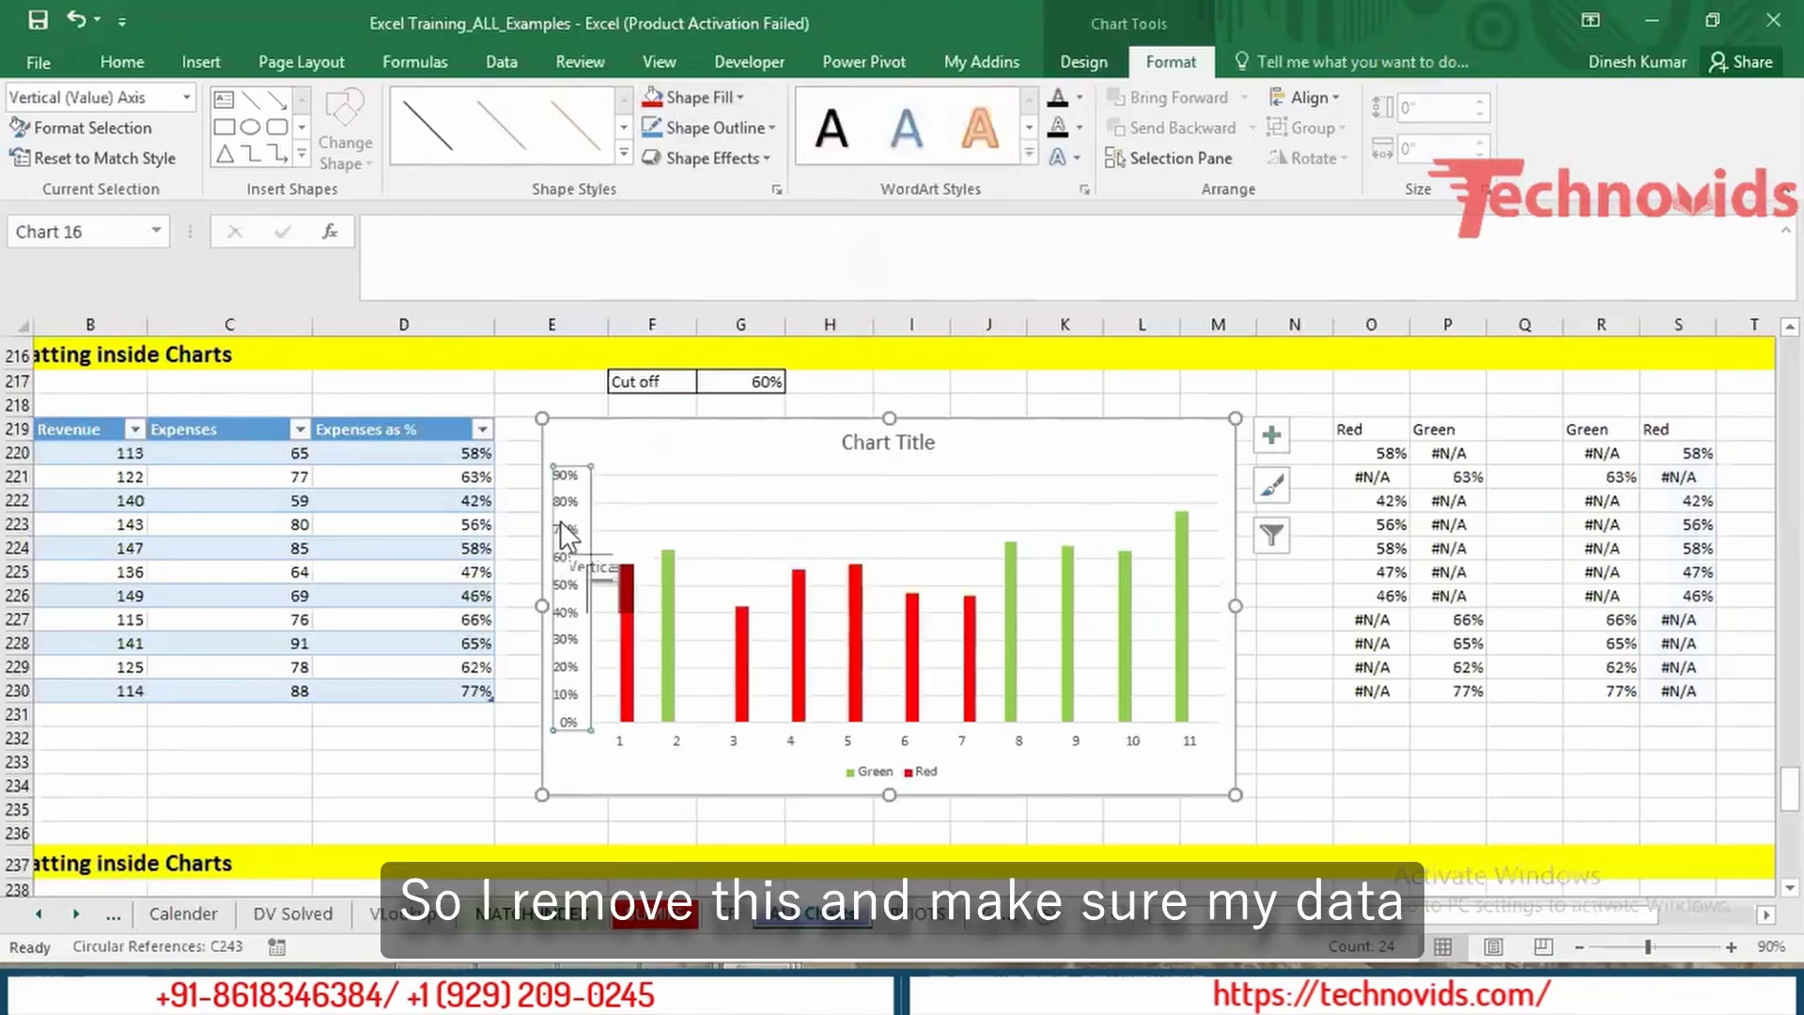
key("Delete")
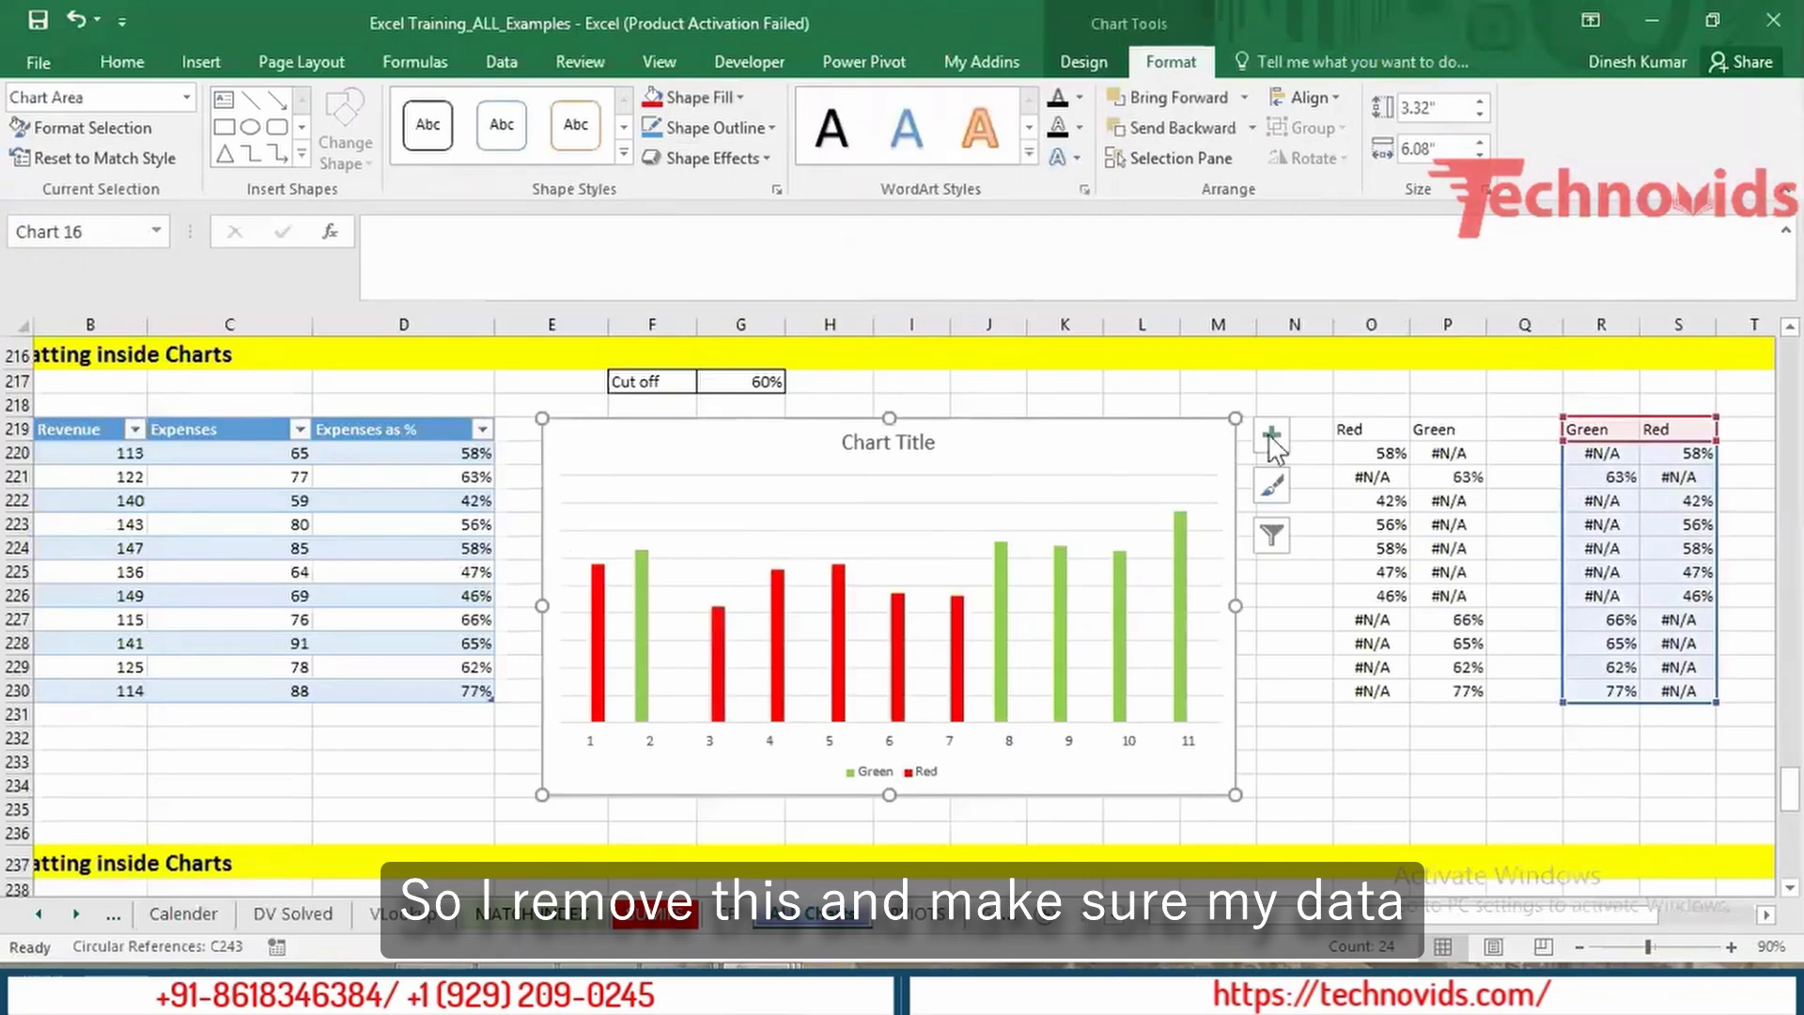
left_click(1271, 432)
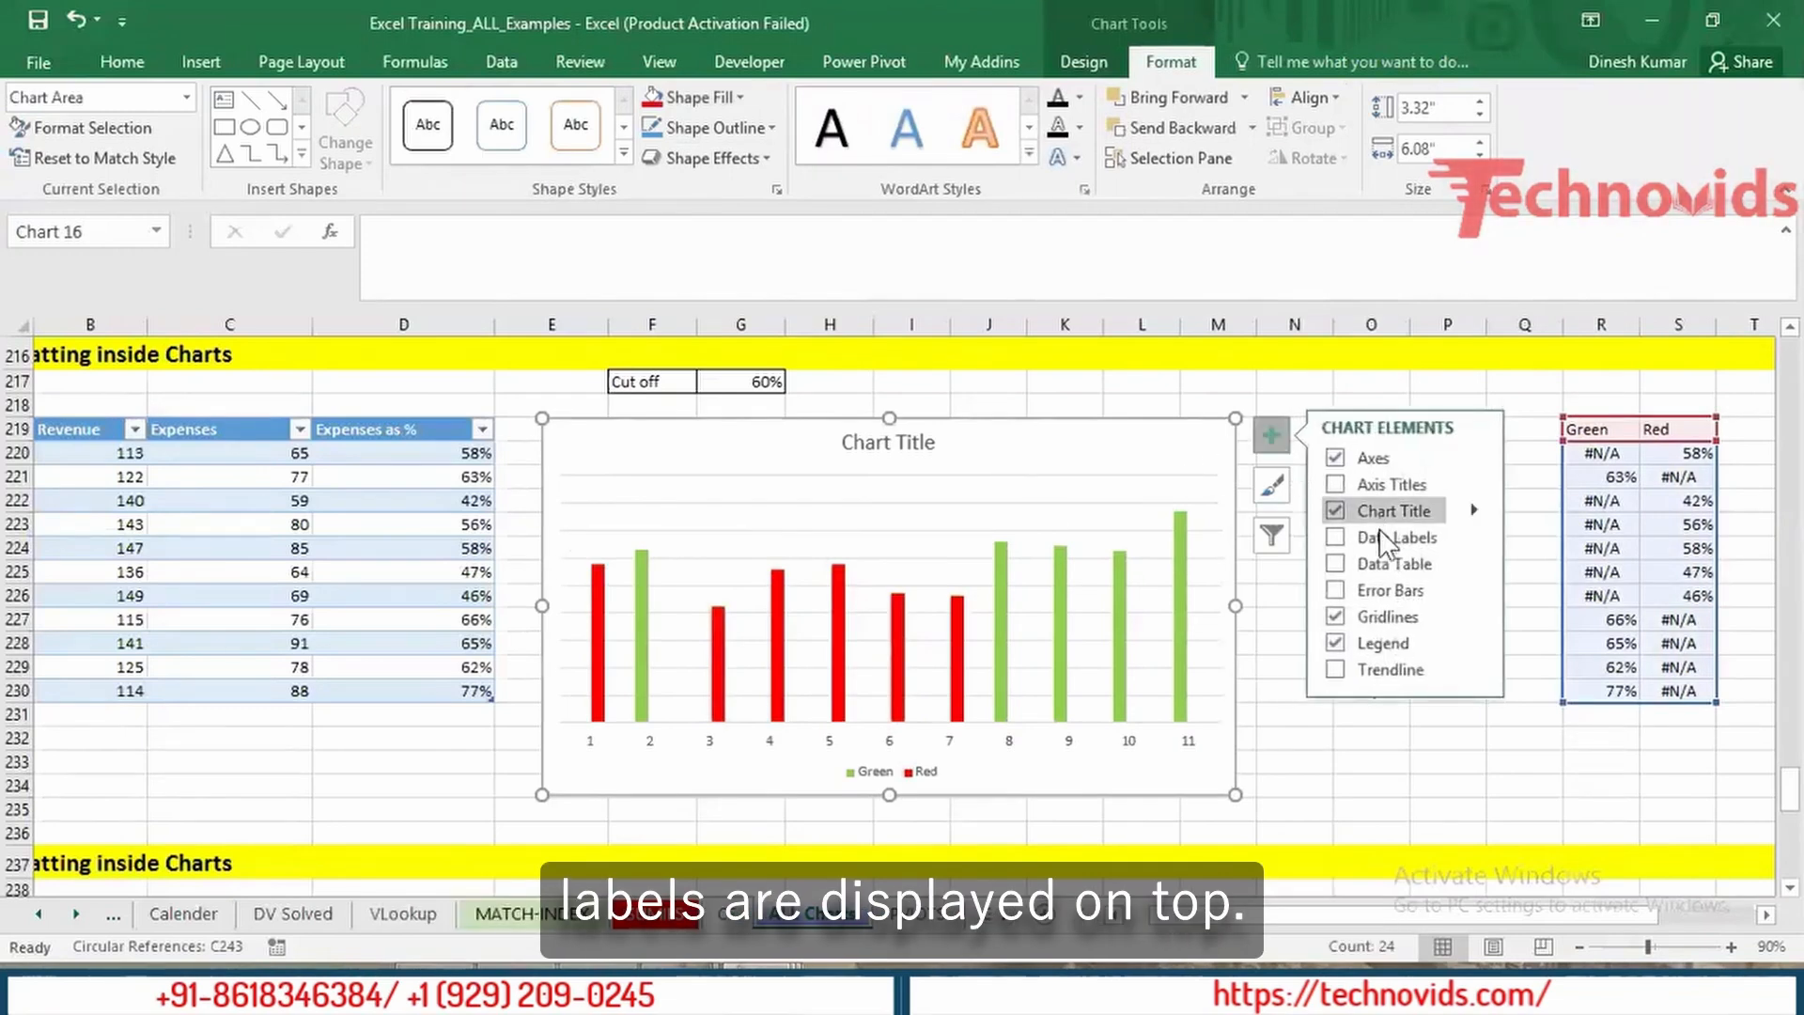
left_click(1335, 538)
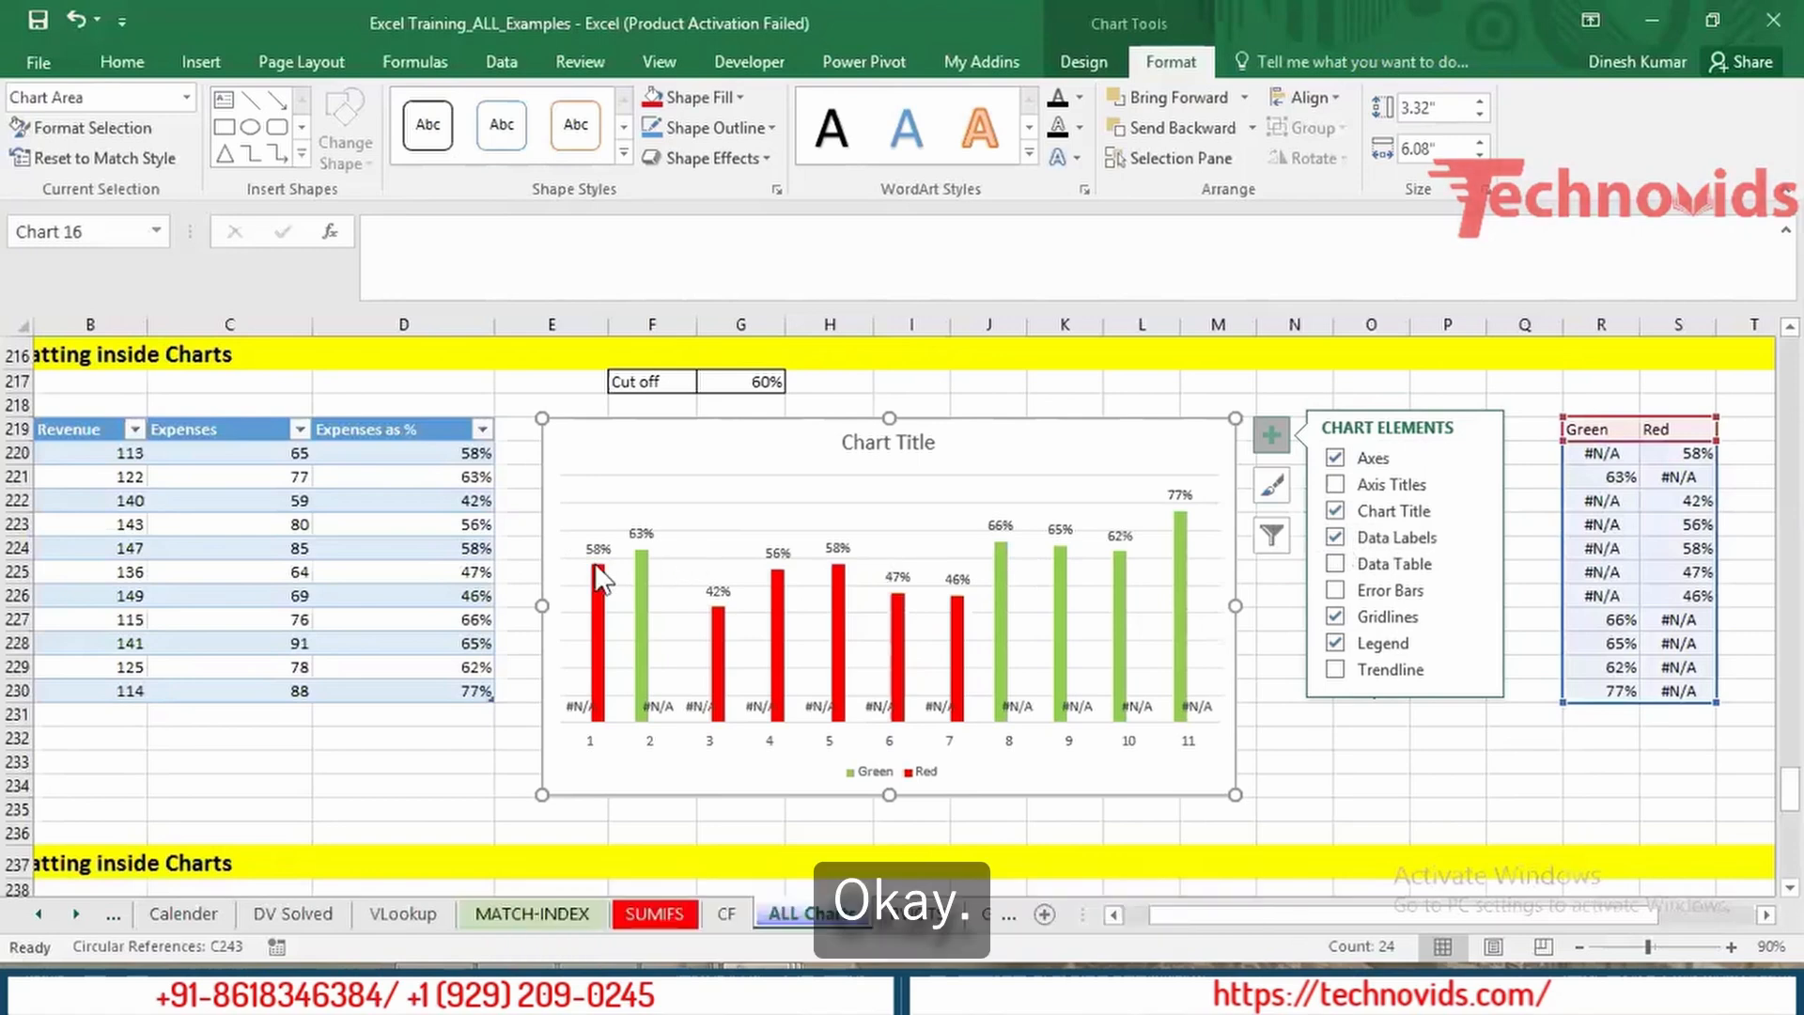
mouse_move(601, 569)
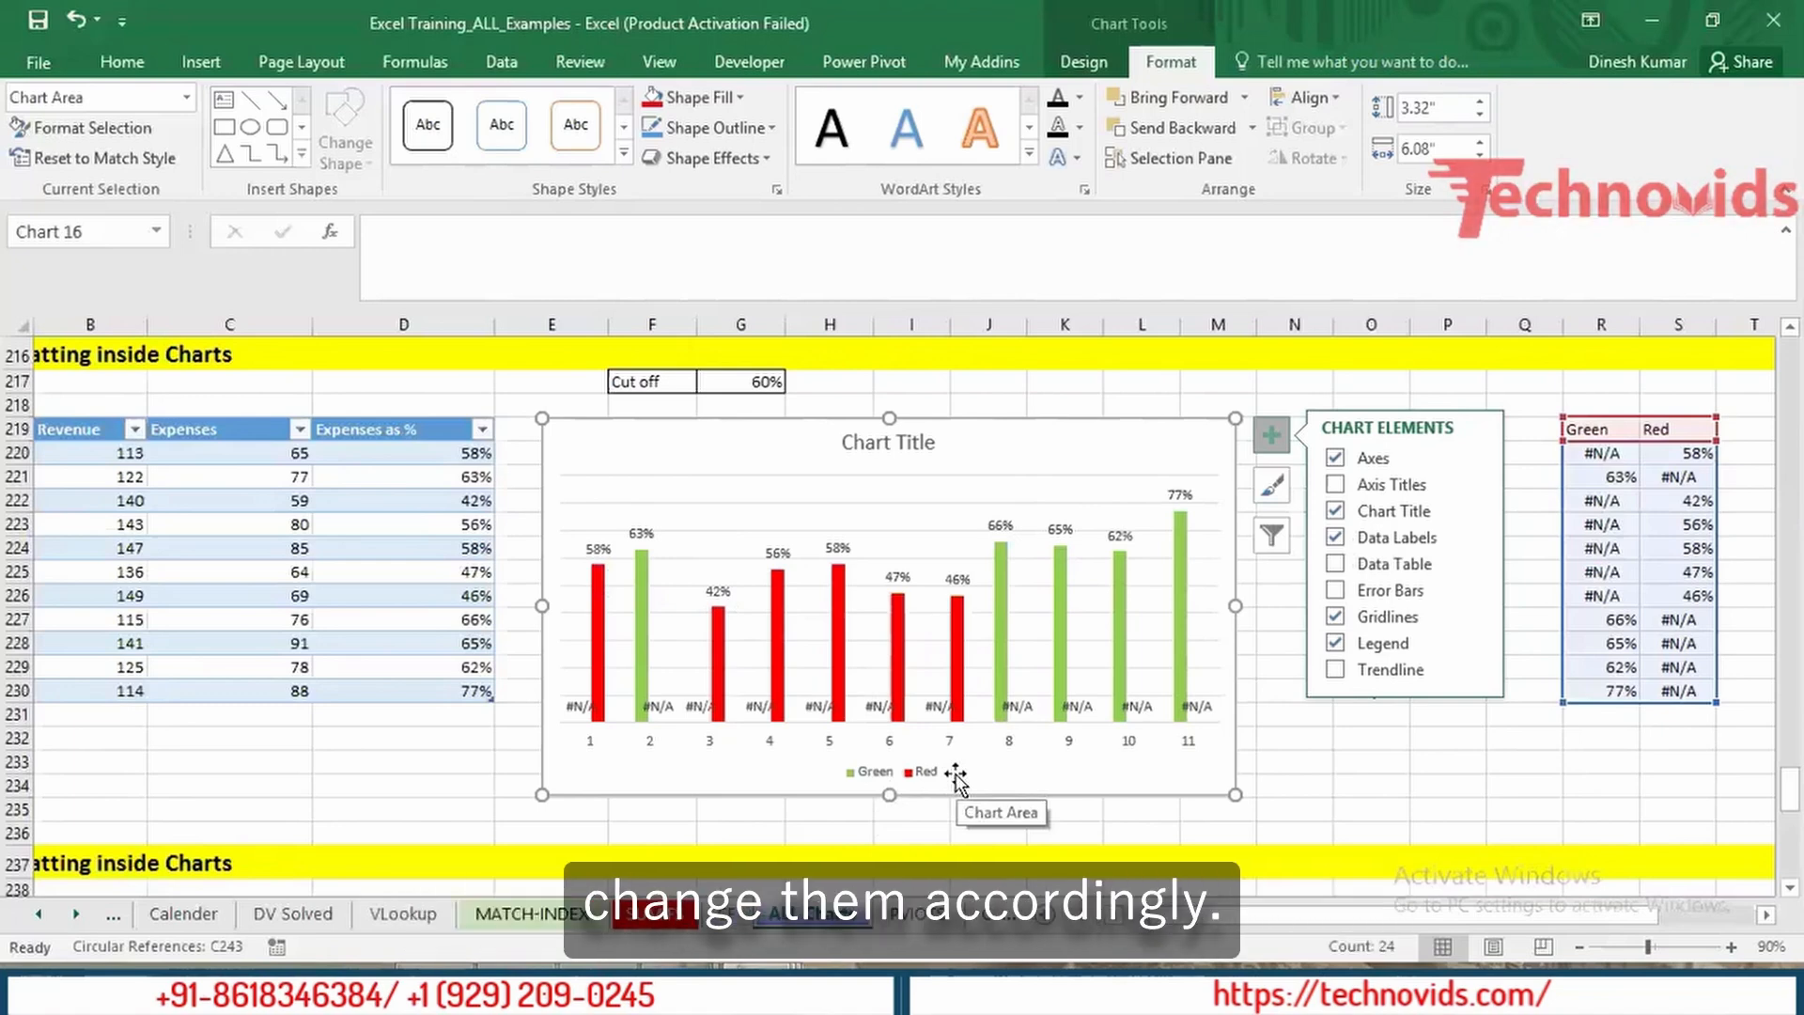
left_click(1270, 436)
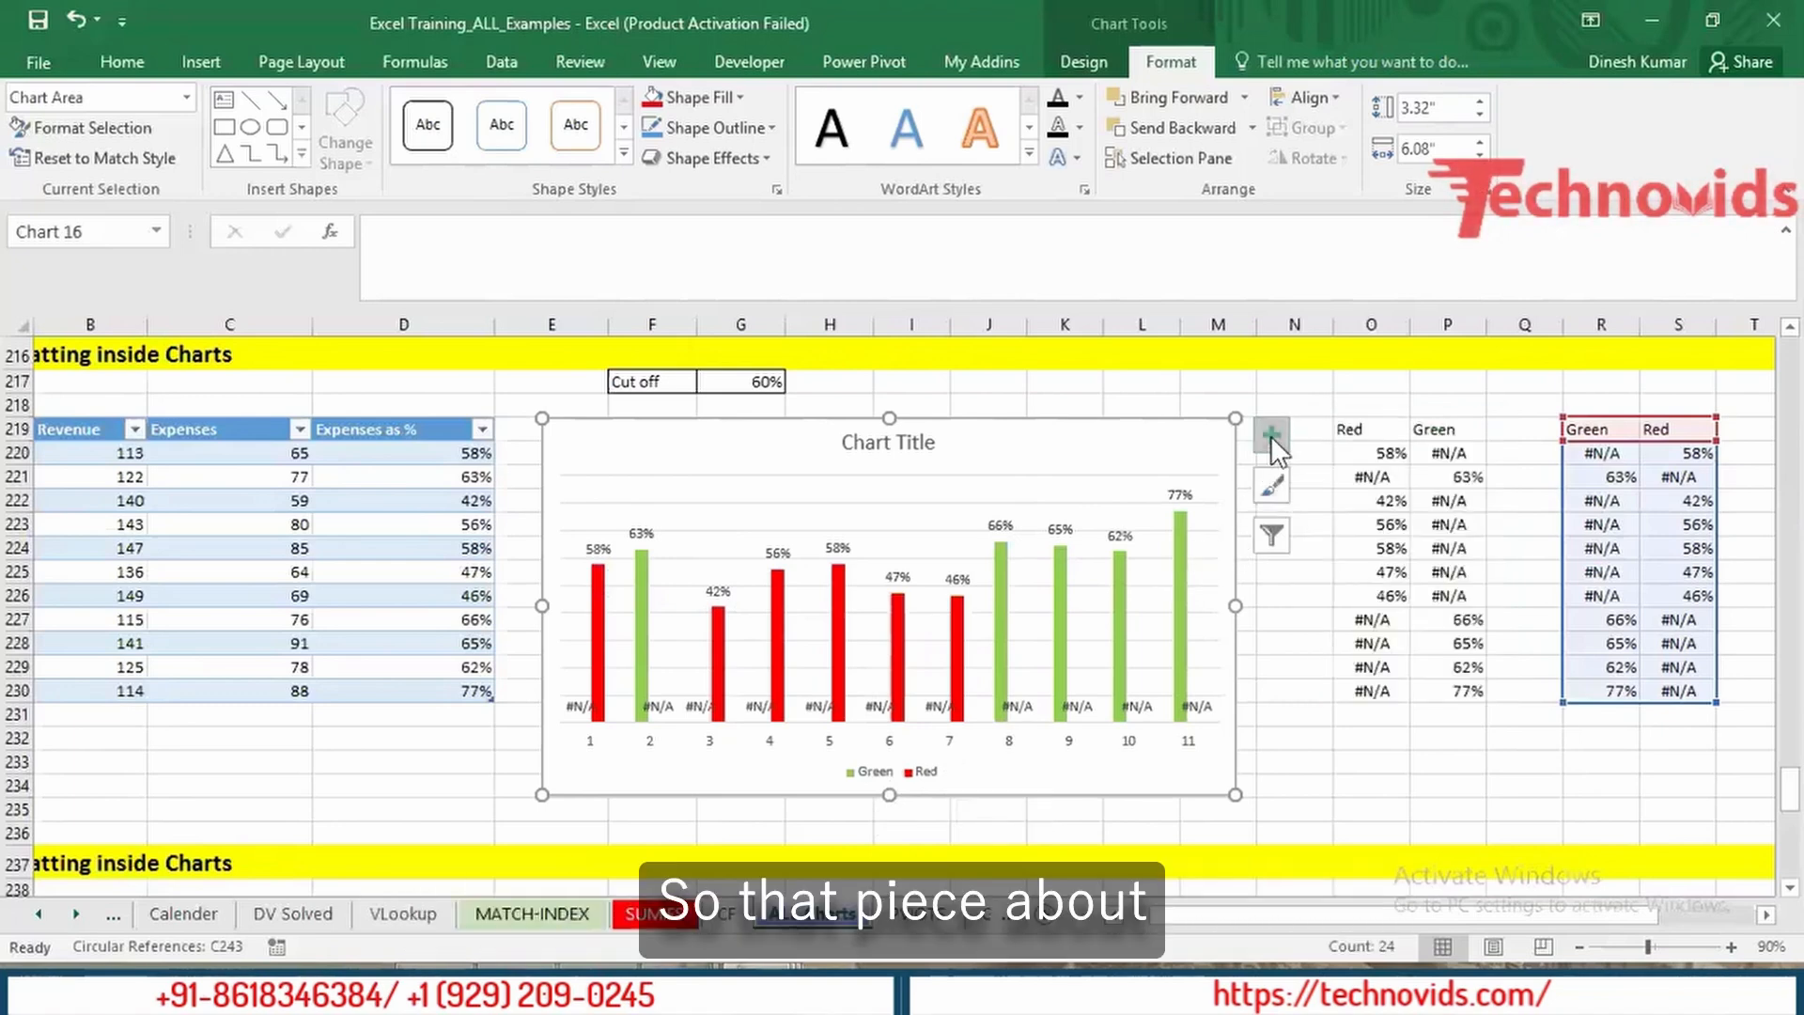
Step: Set the cut-off percentage in G217 to 50%
left_click(764, 388)
type("50")
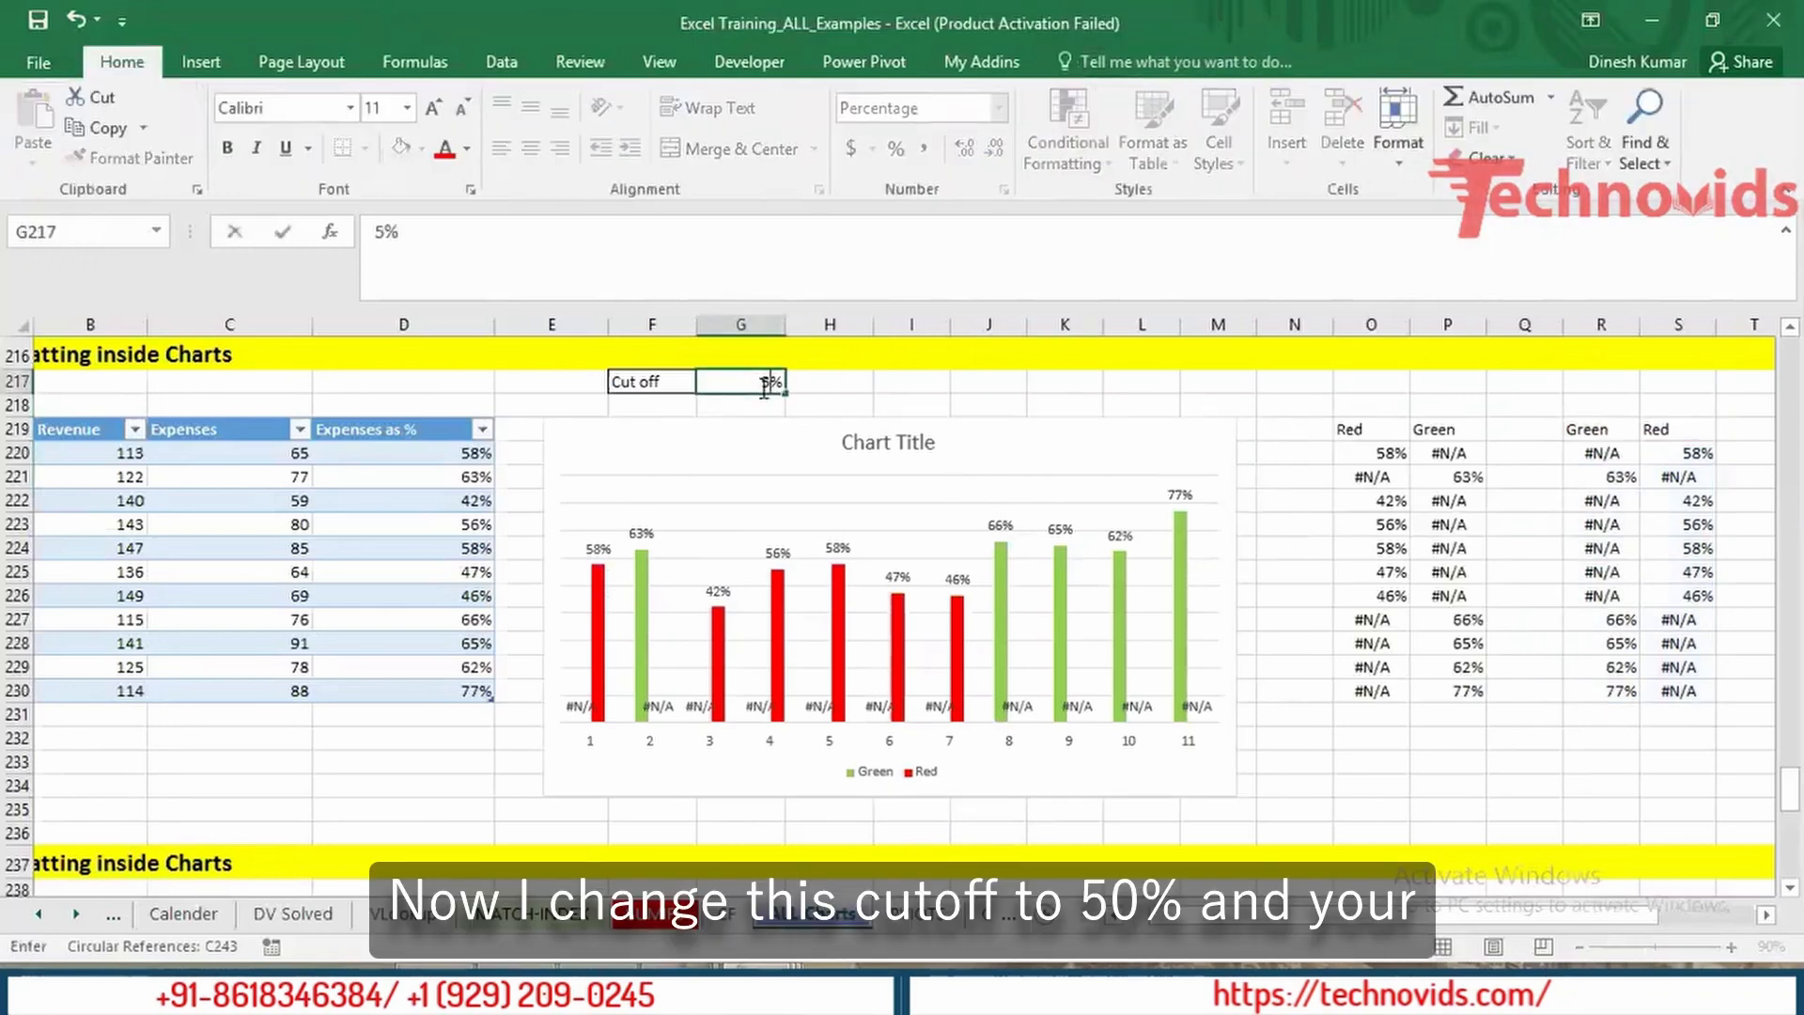
key("Return")
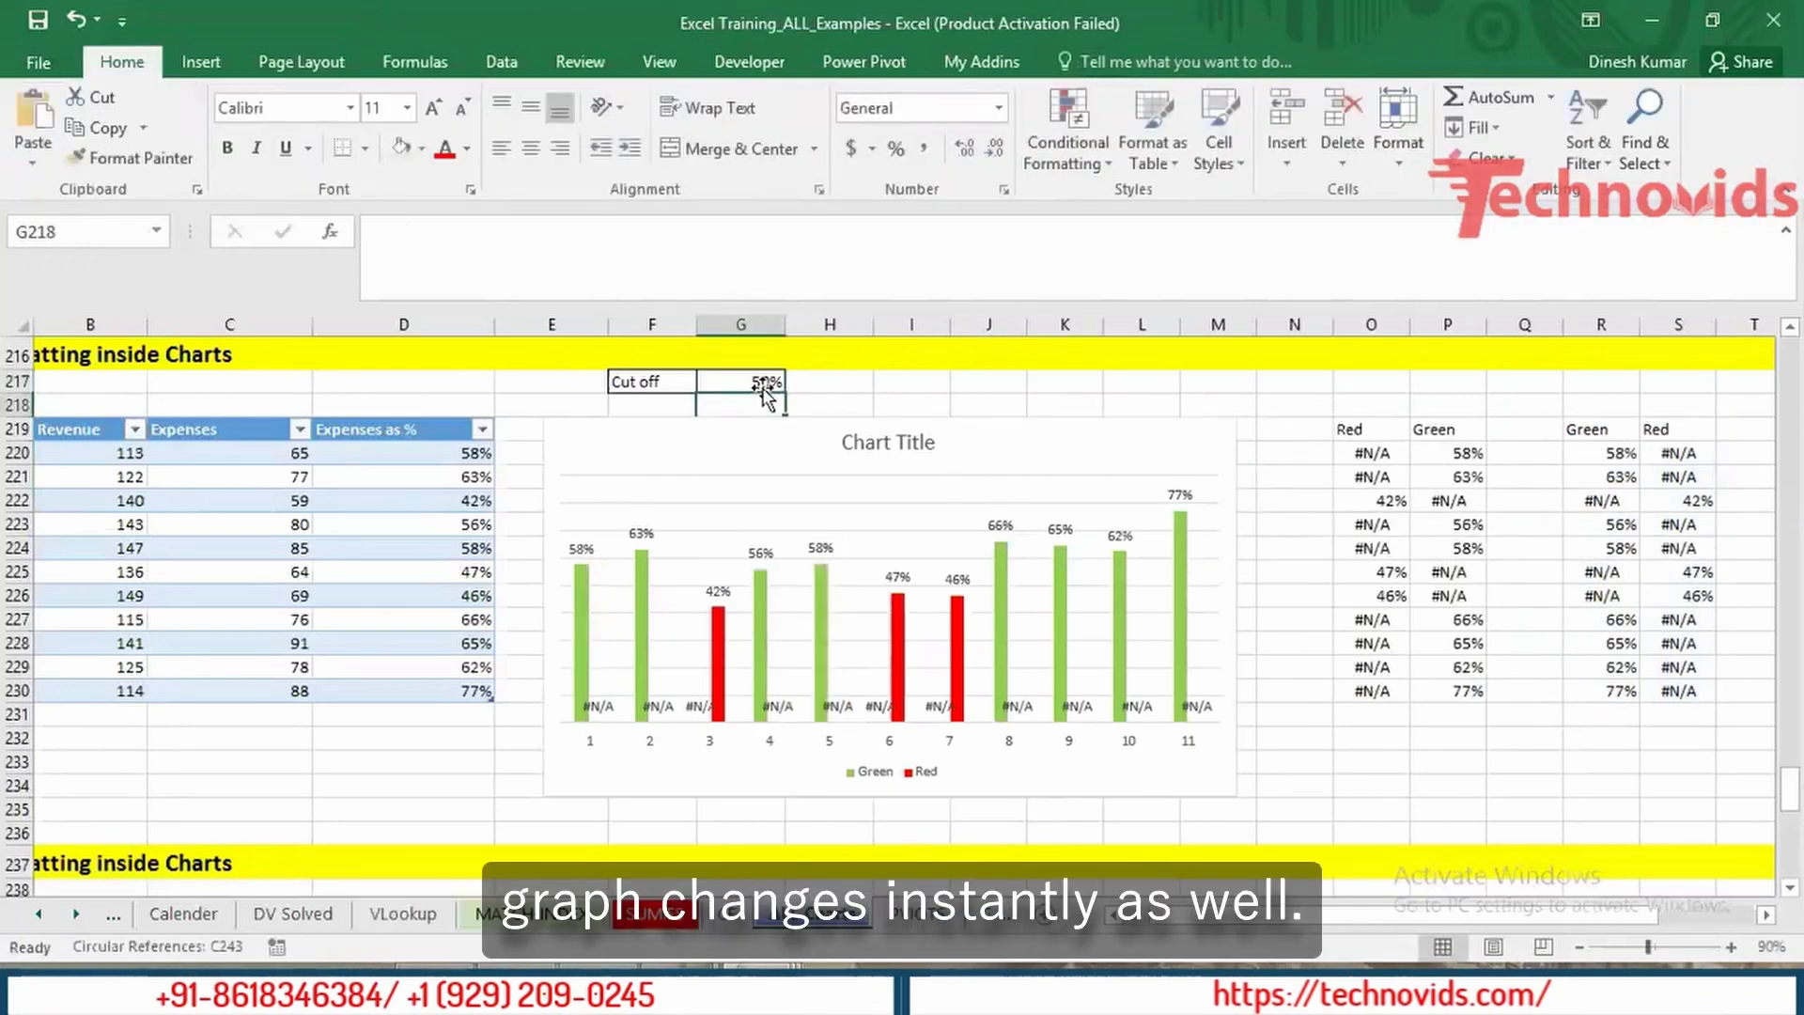